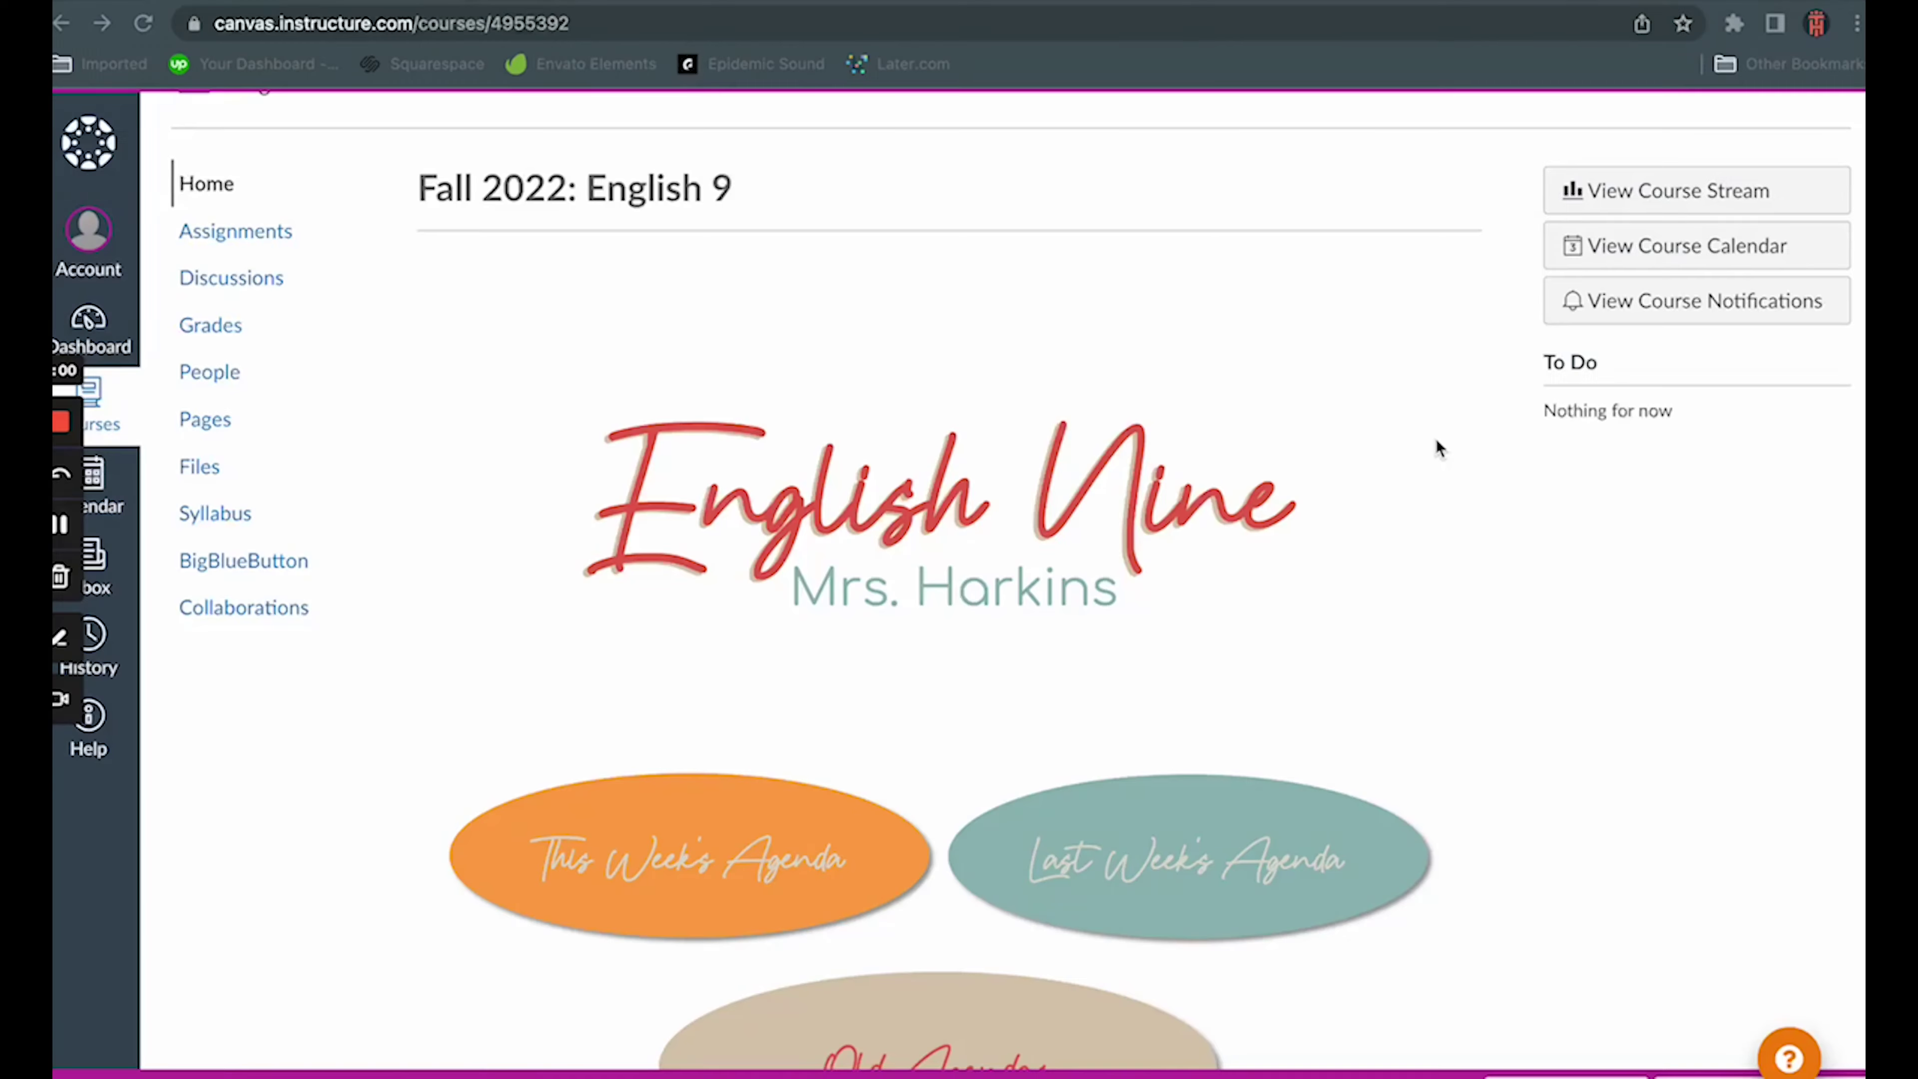
- Review the English 9 home page and the Week 1 Agenda page, from the ongoing weekly assignments through the daily sections to Looking Ahead
scroll(1436, 445, "down", 3)
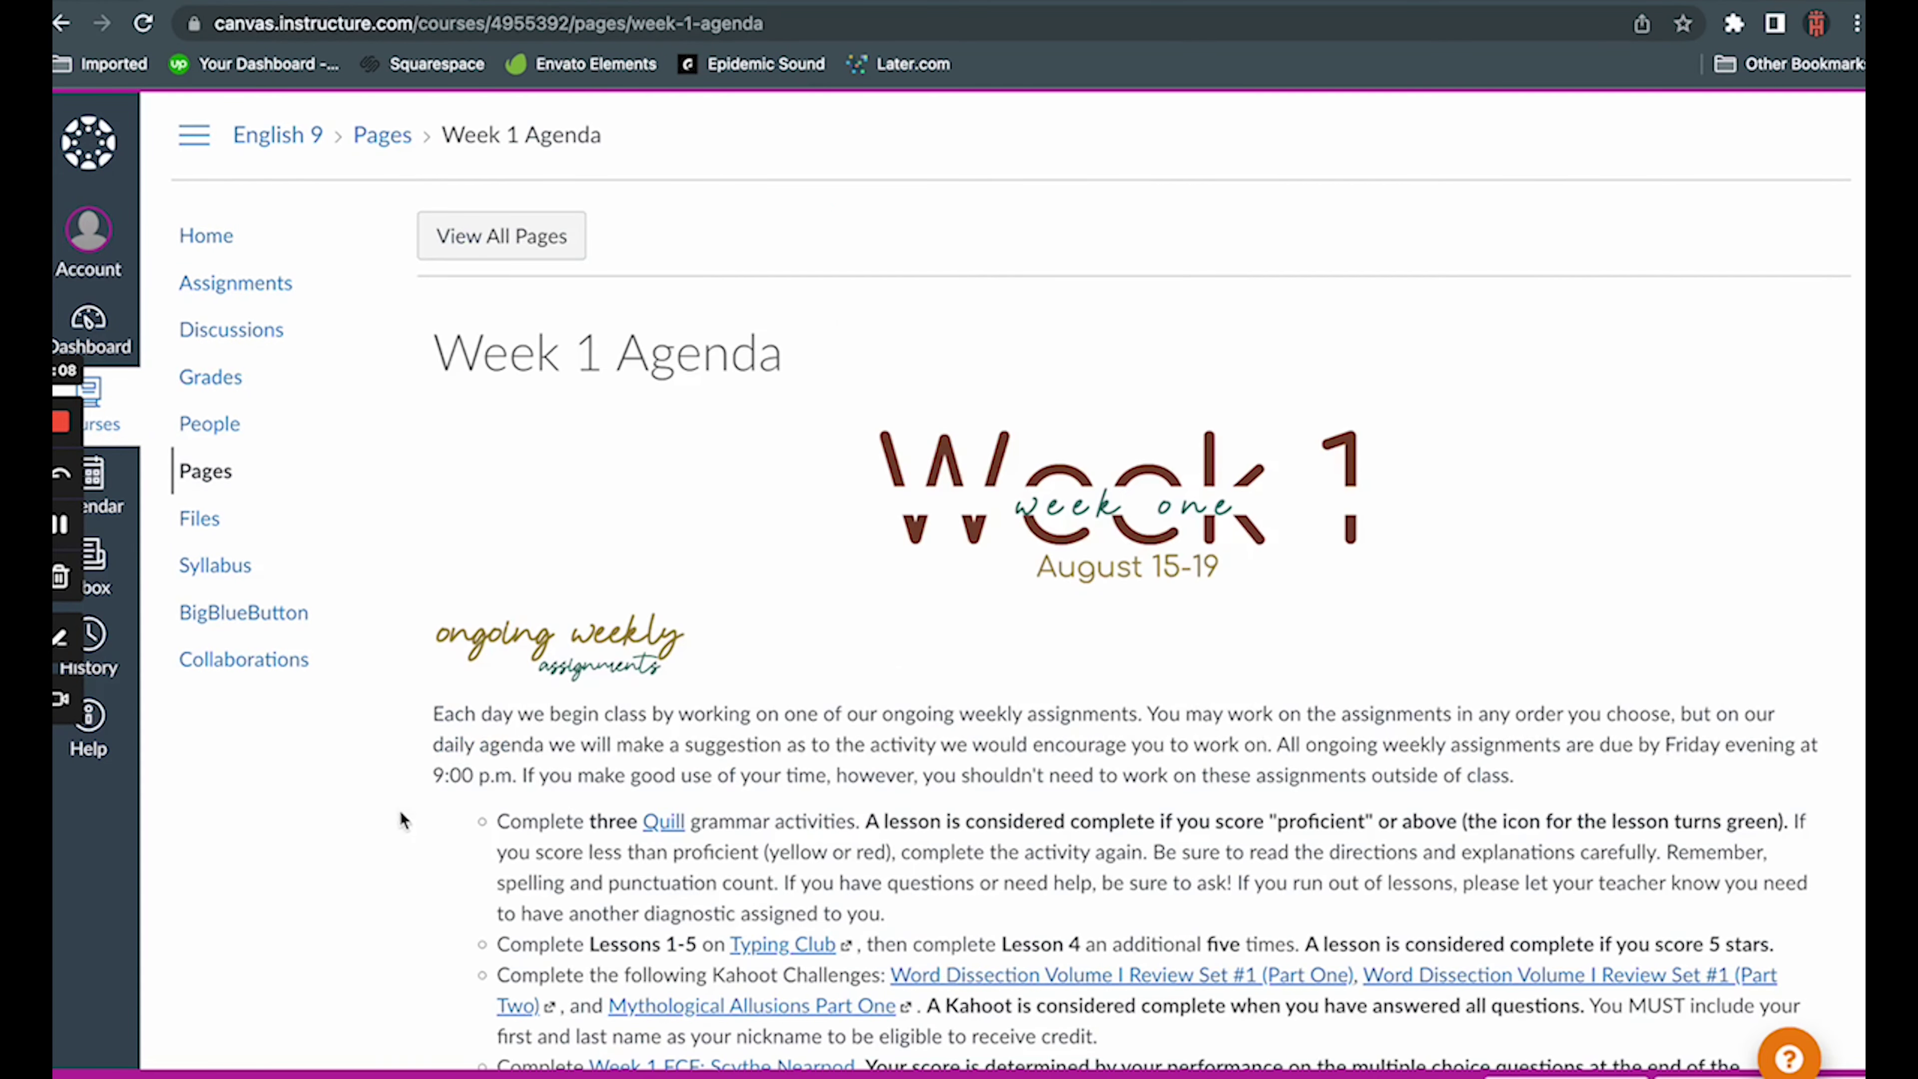
scroll(388, 862, "down", 3)
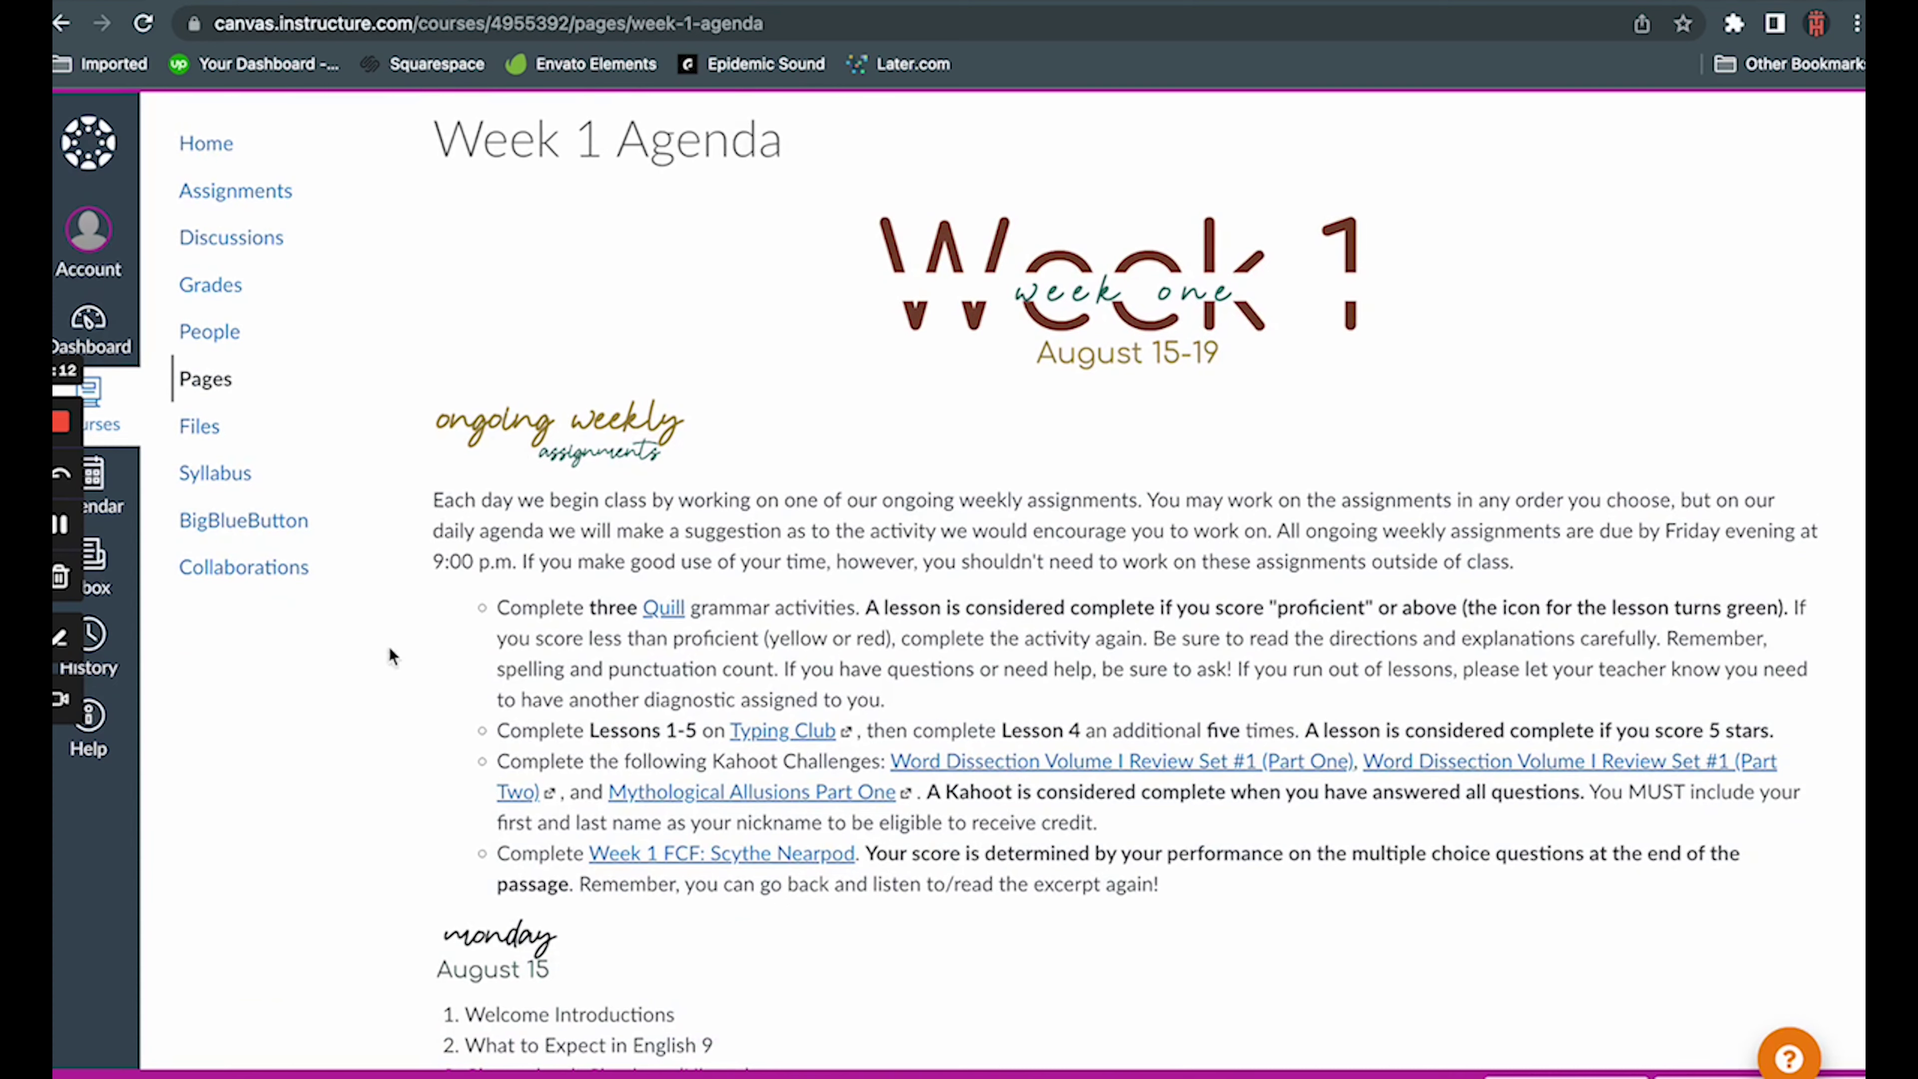
scroll(373, 838, "down", 5)
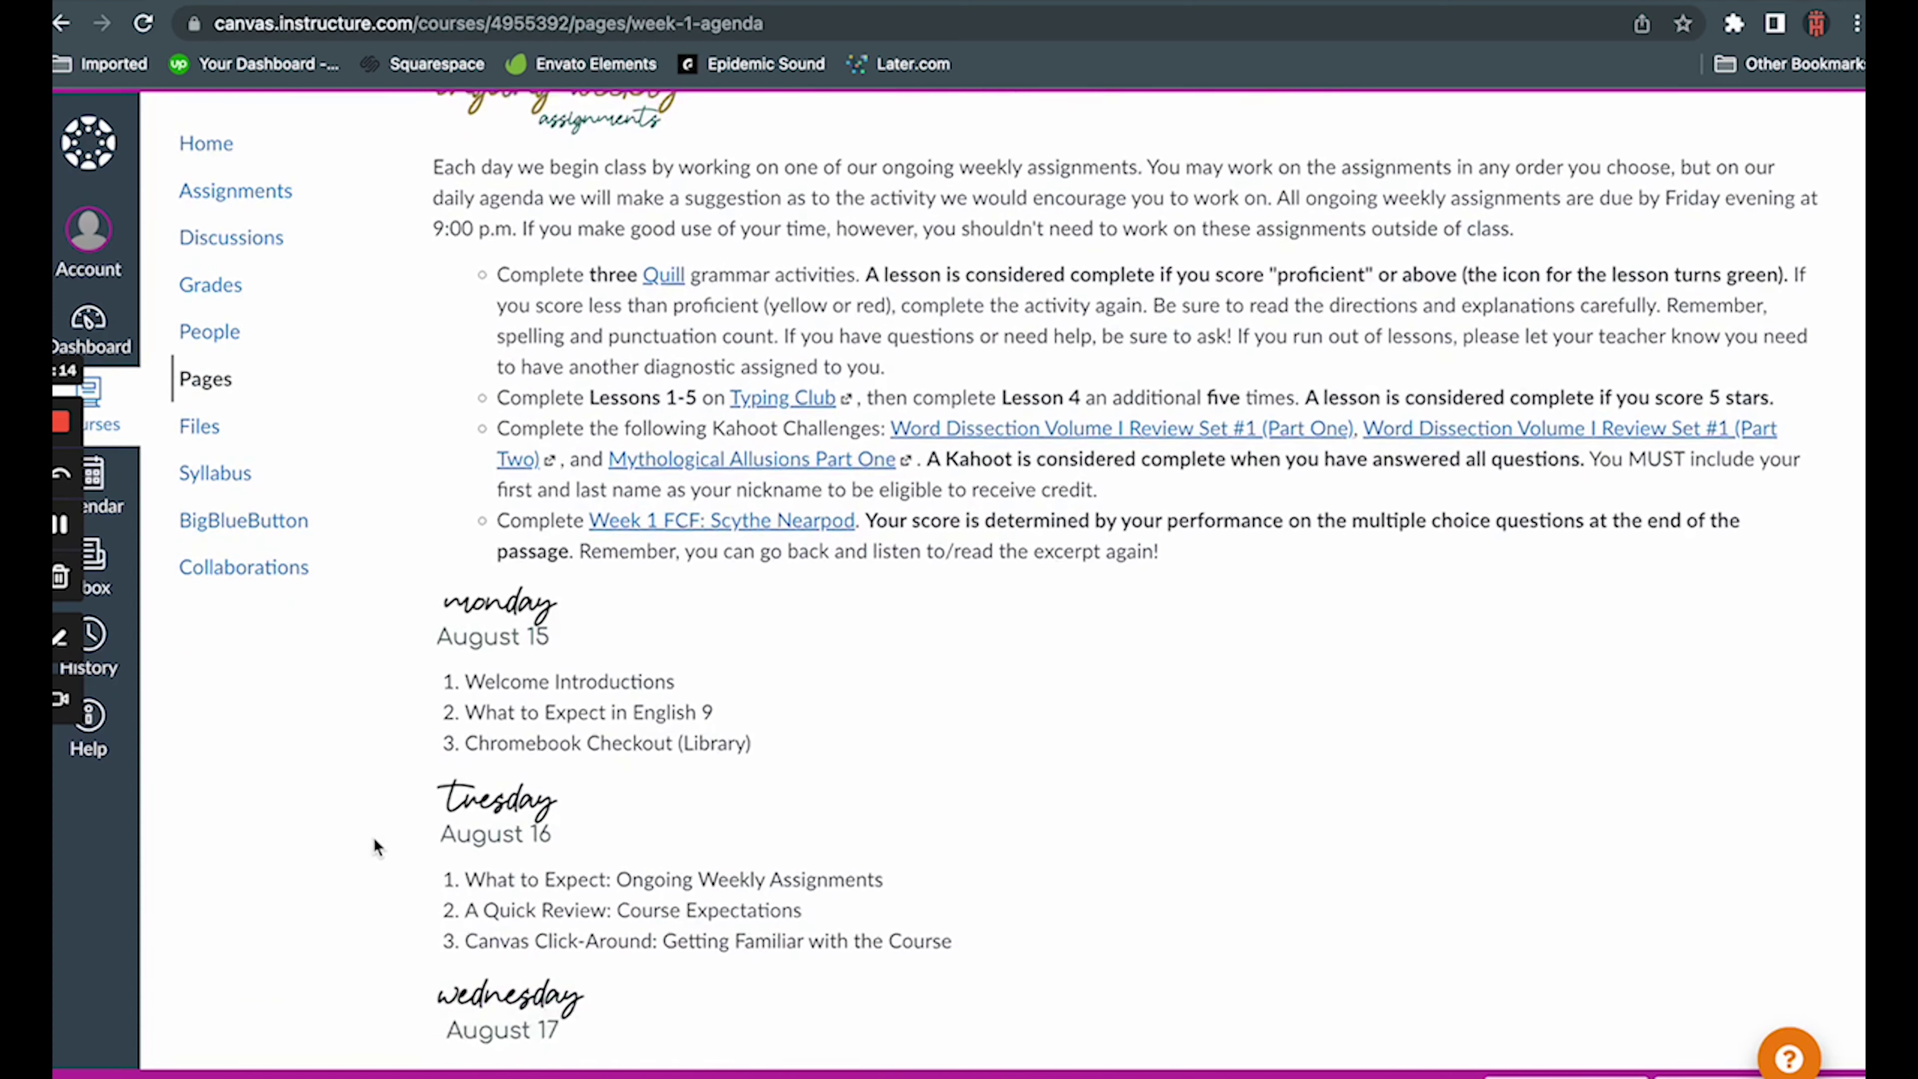
scroll(375, 846, "down", 5)
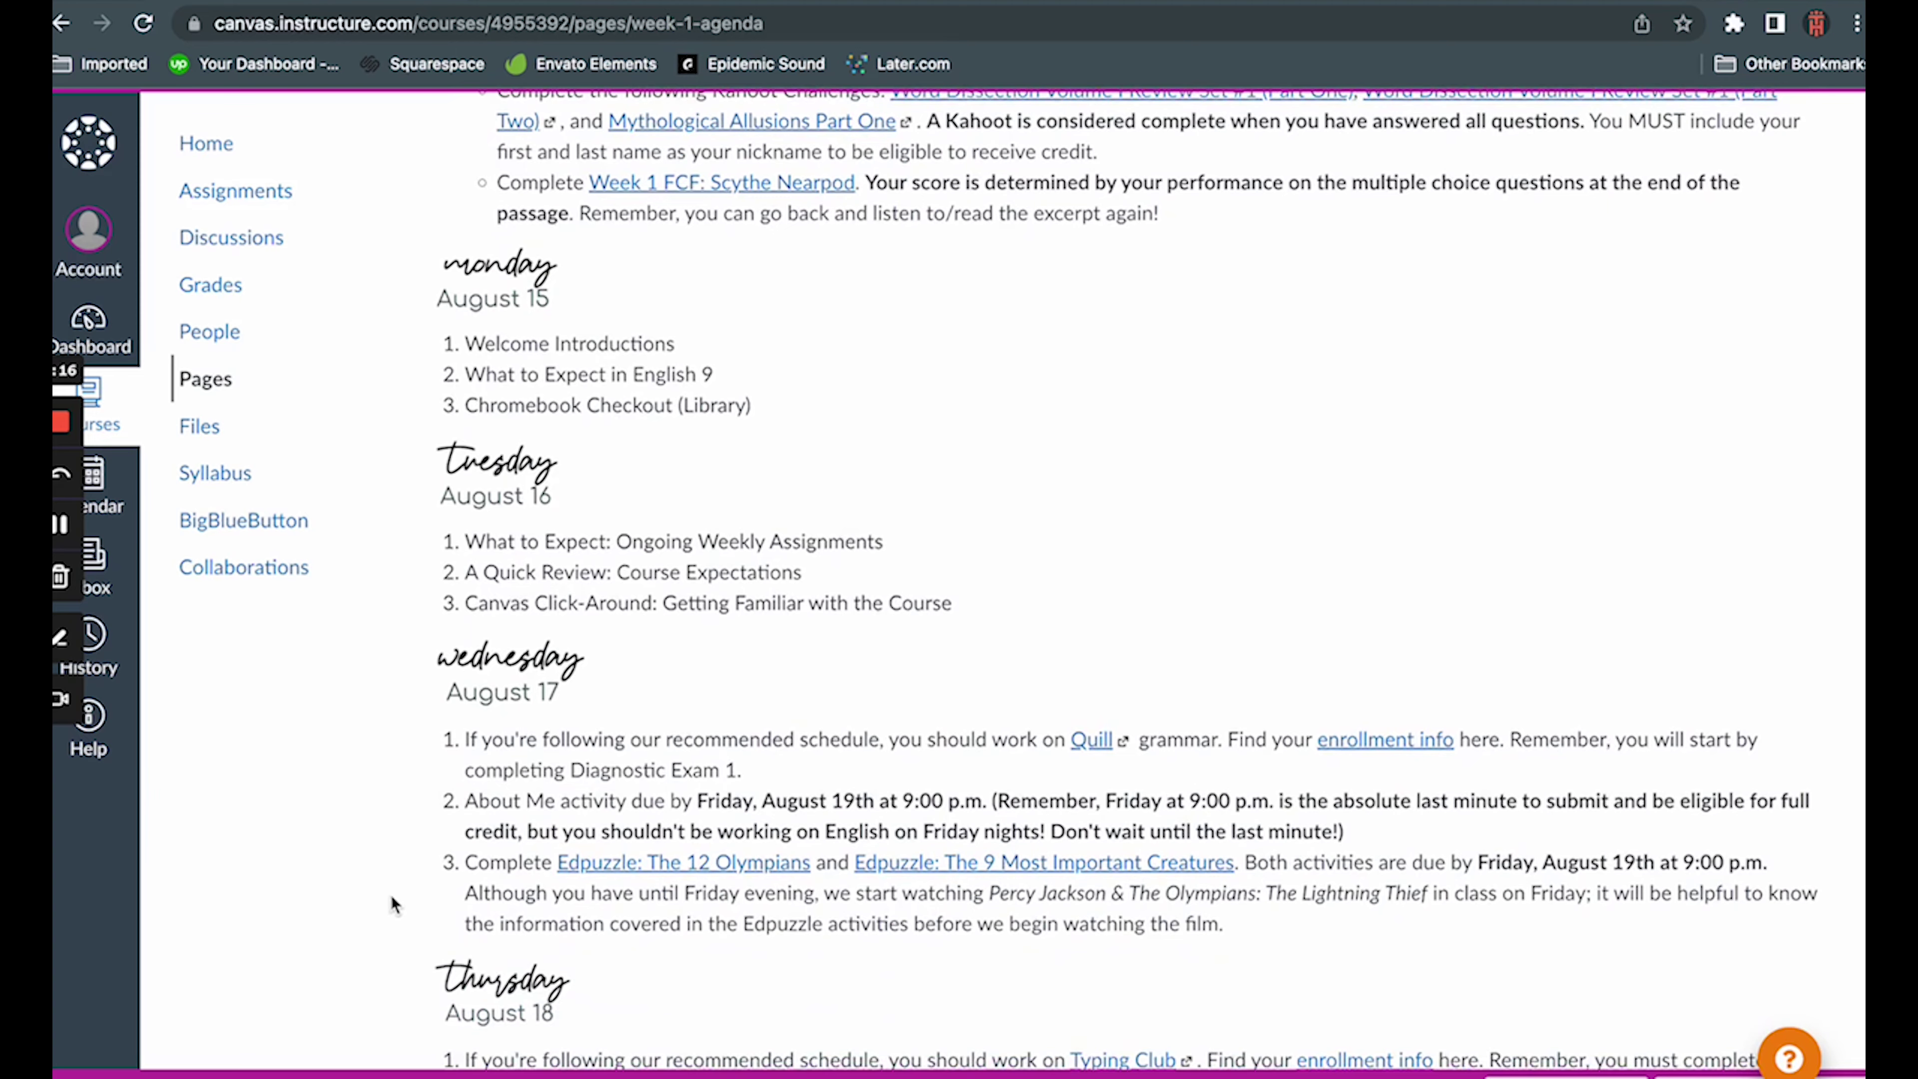
scroll(389, 889, "down", 5)
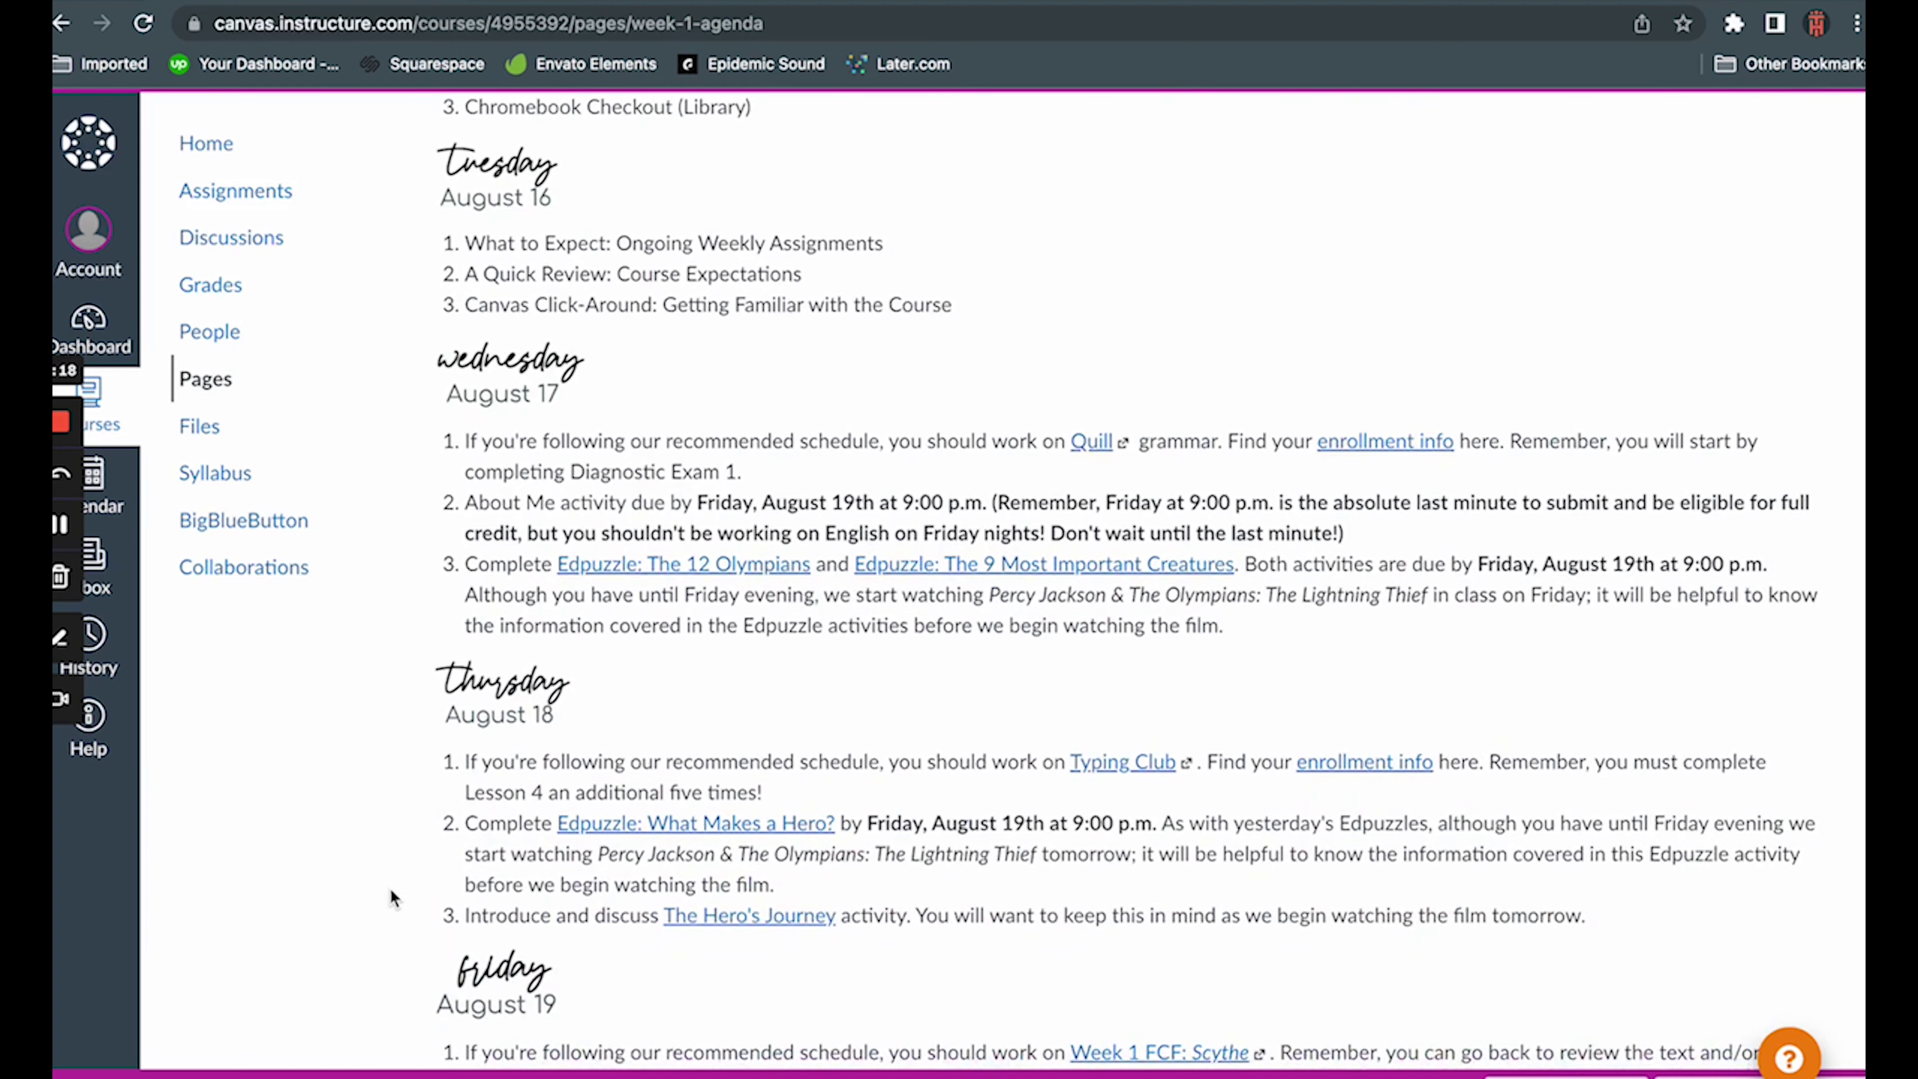
scroll(390, 889, "down", 5)
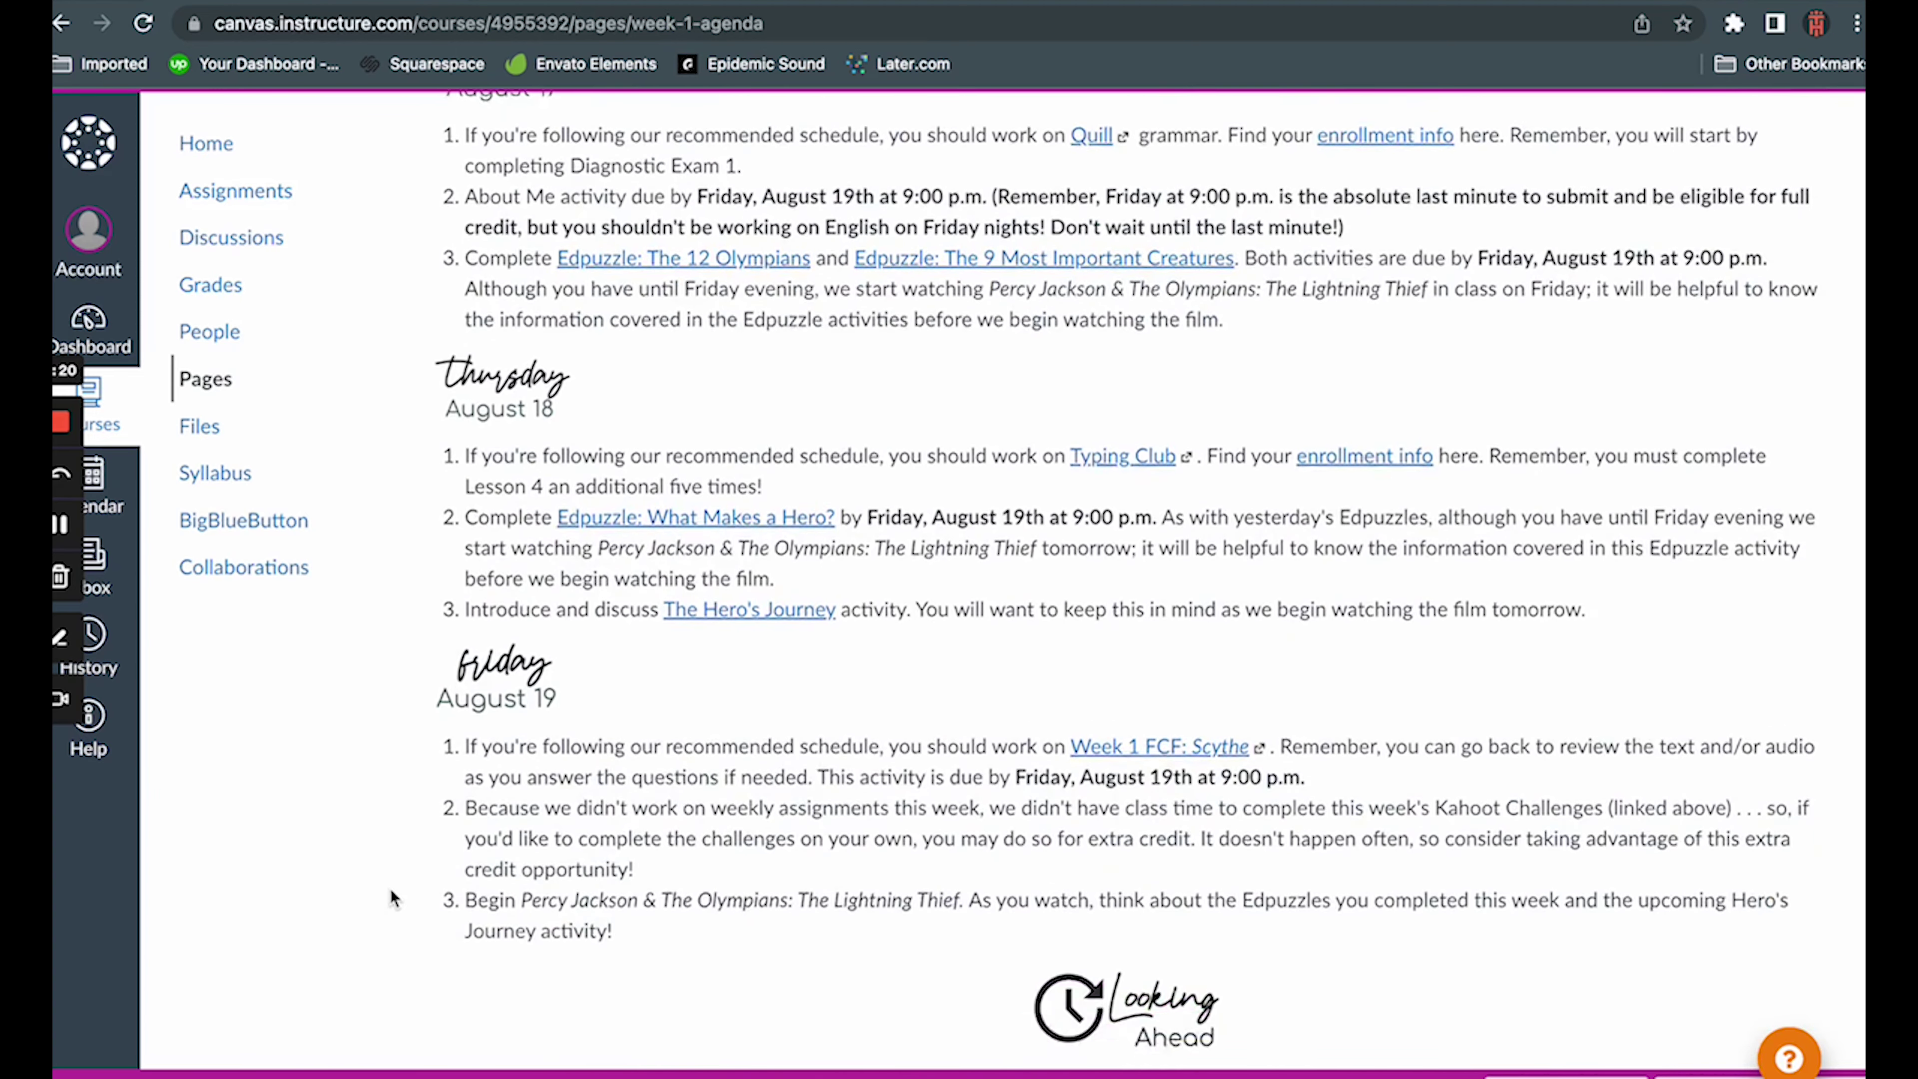
scroll(390, 889, "down", 4)
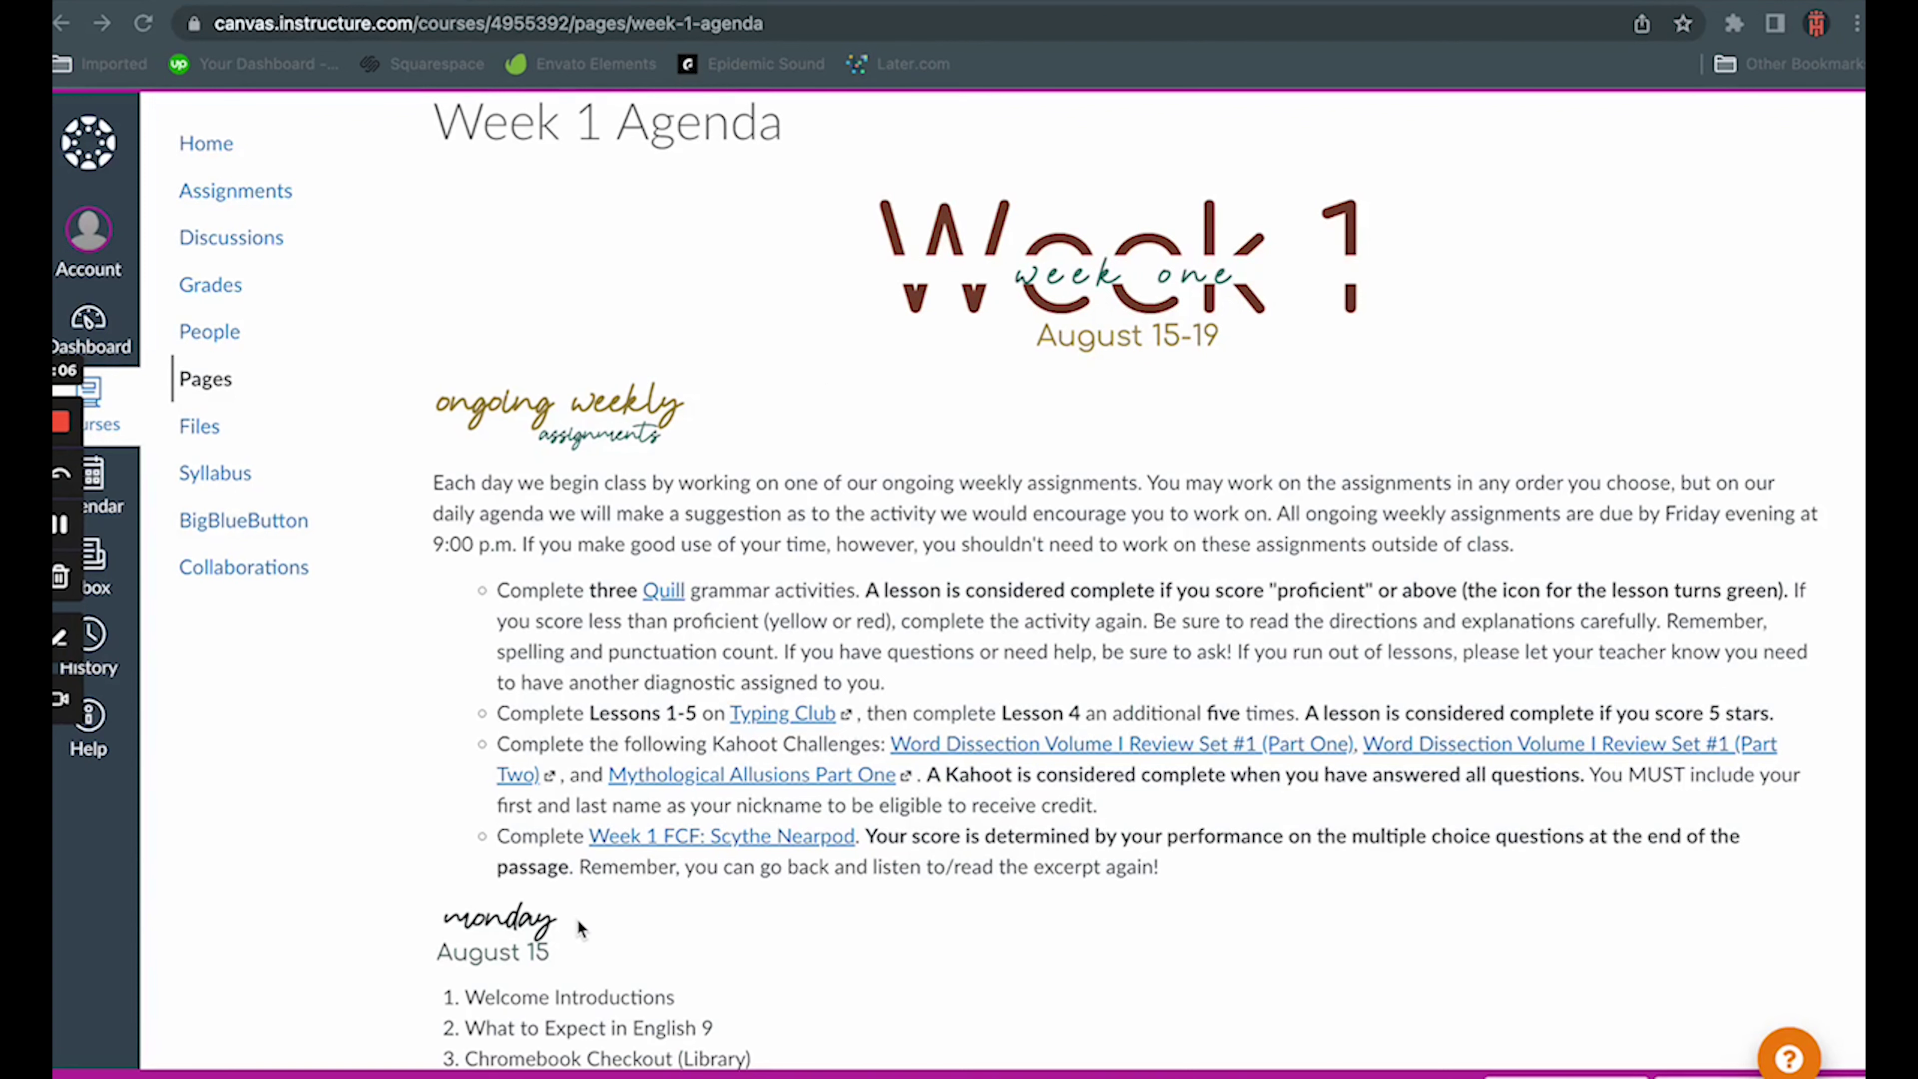
scroll(576, 913, "down", 5)
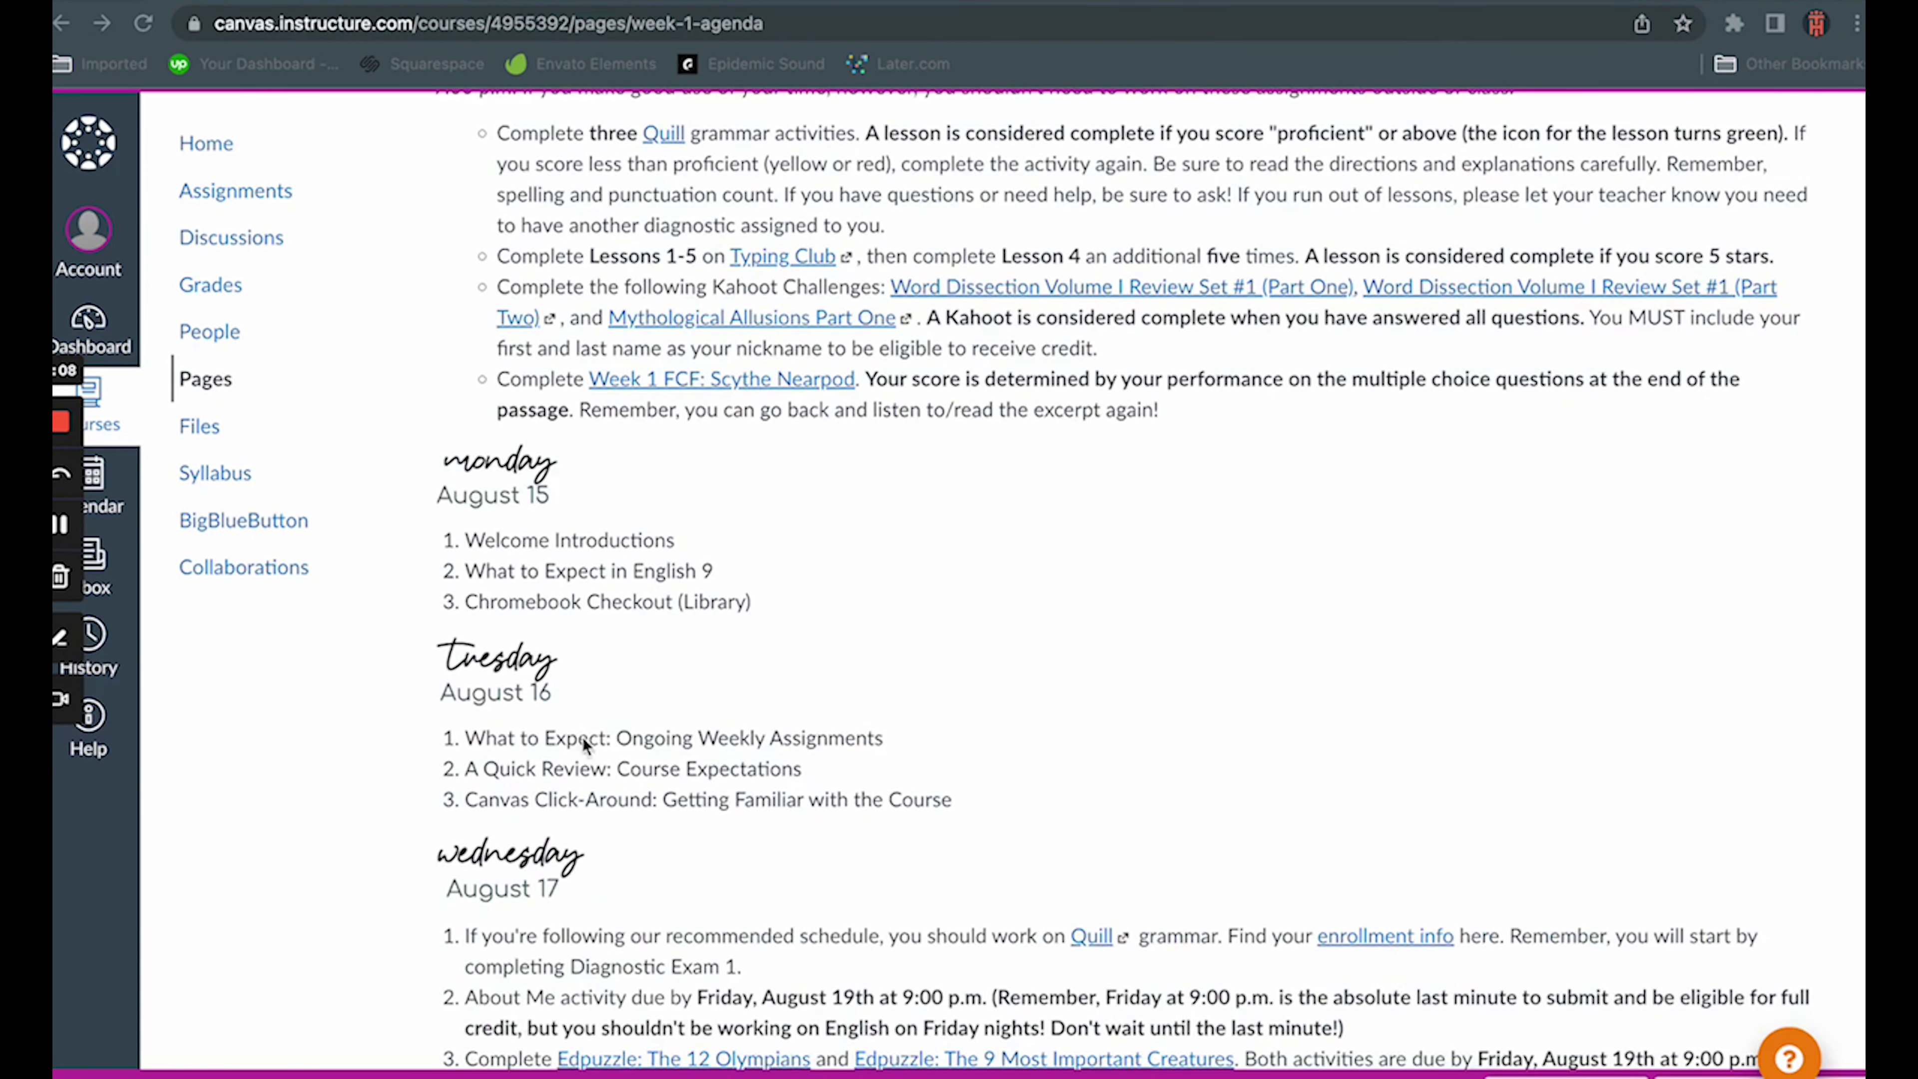
scroll(605, 877, "down", 6)
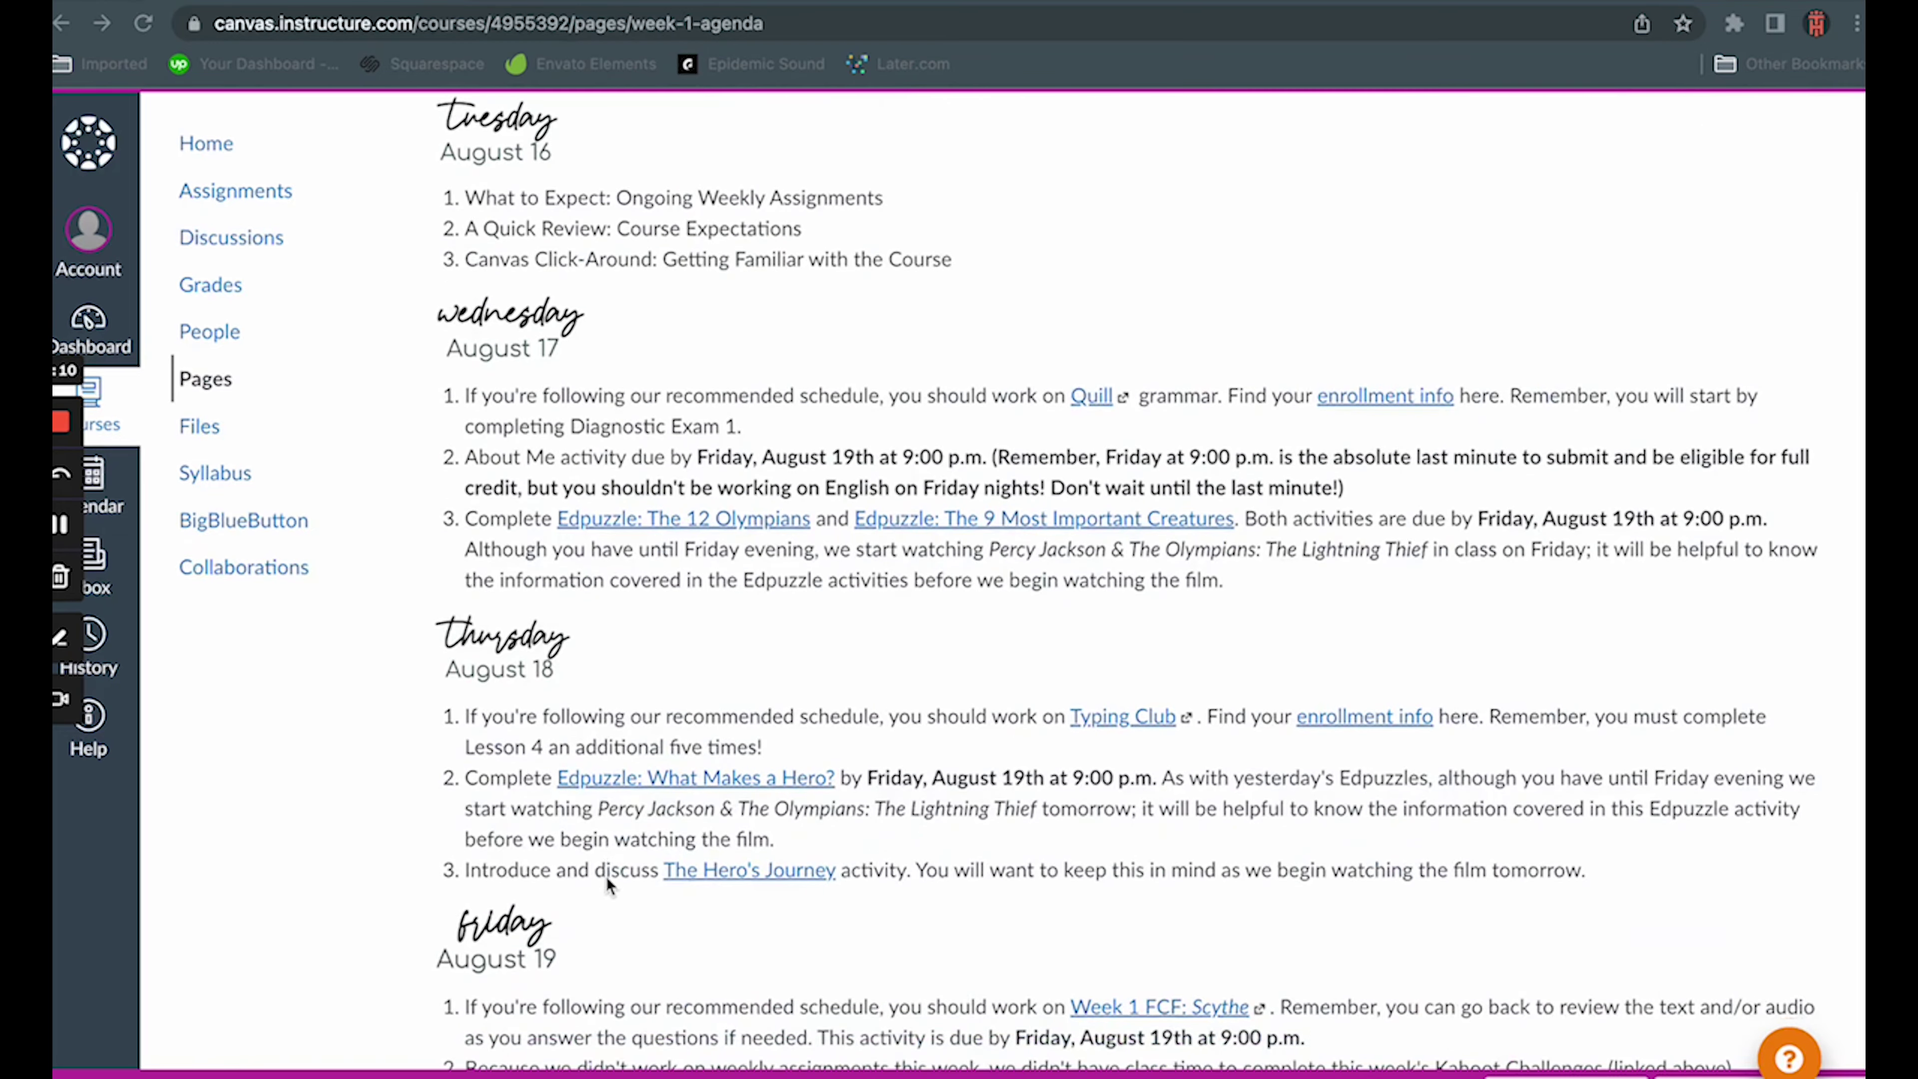
scroll(595, 956, "down", 6)
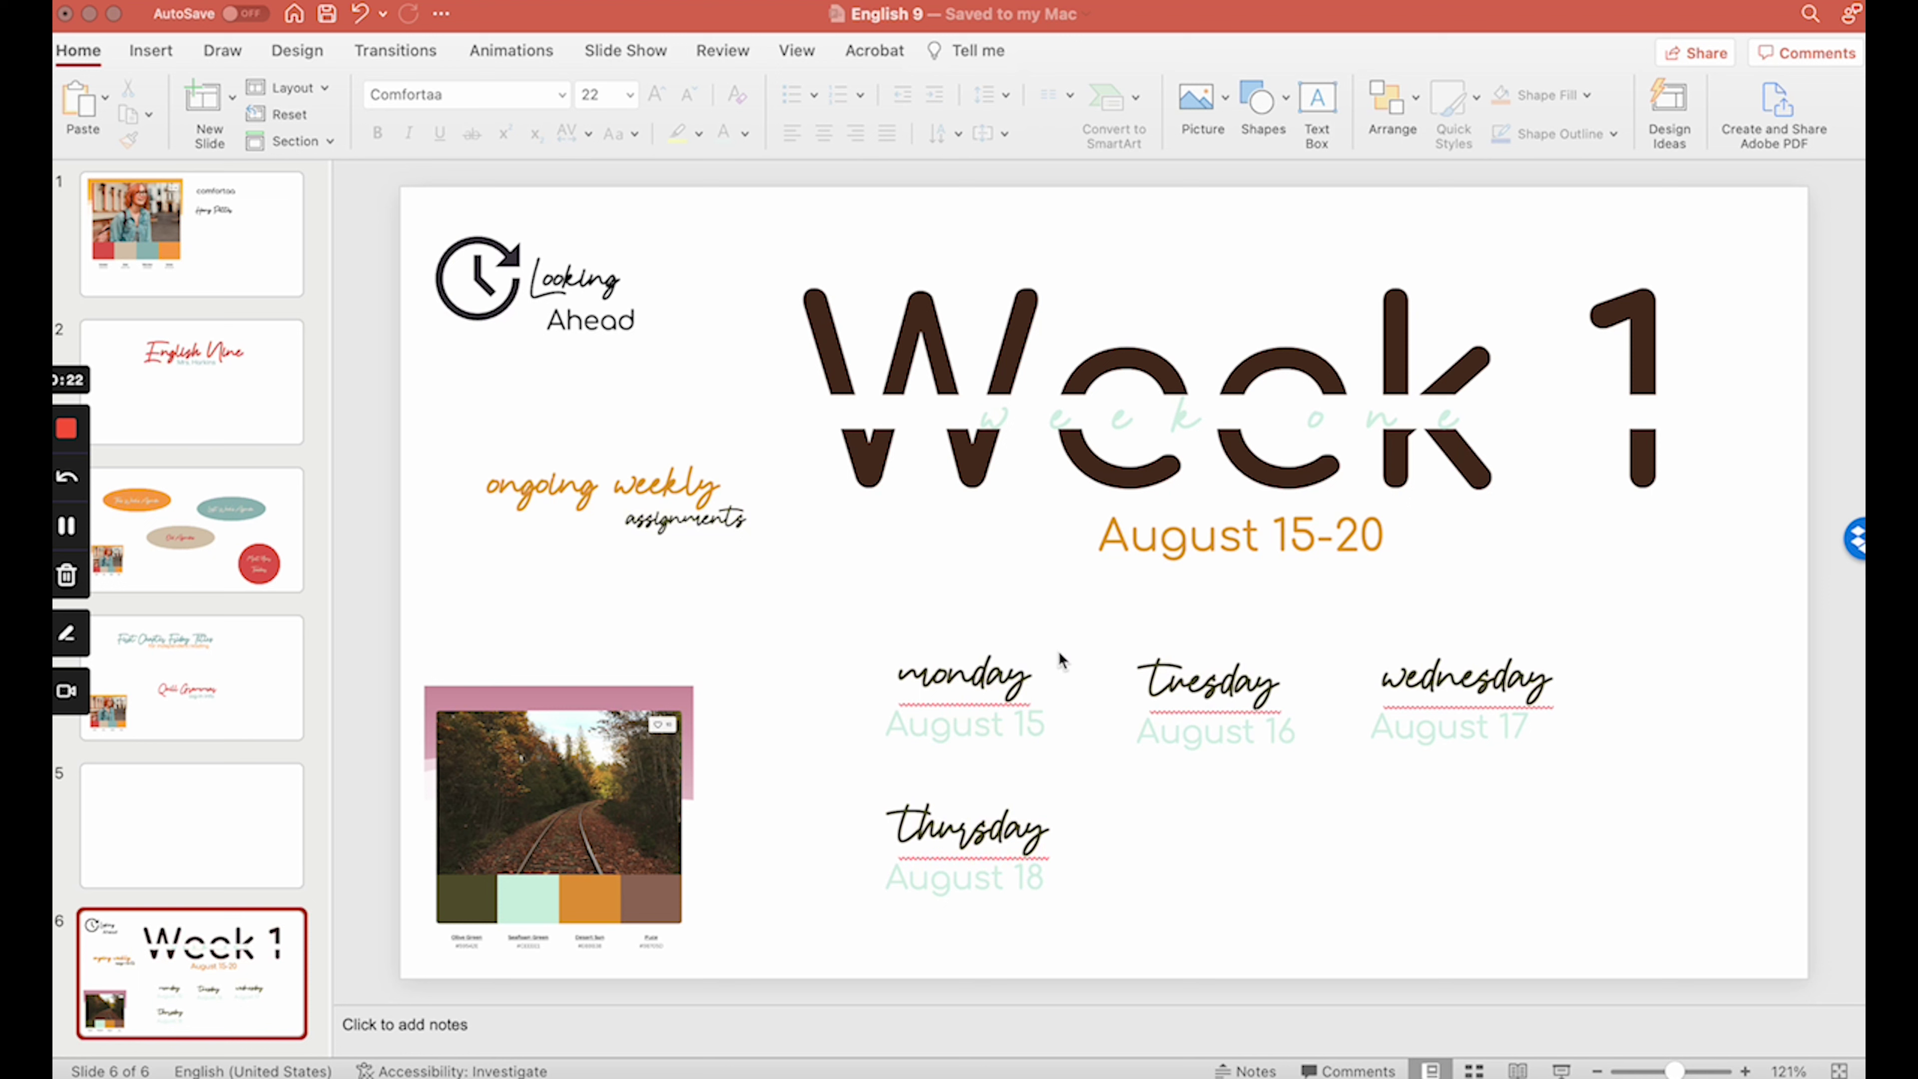
- Duplicate the monday header group and place the copy beside the thursday header, below tuesday
left_click(1041, 650)
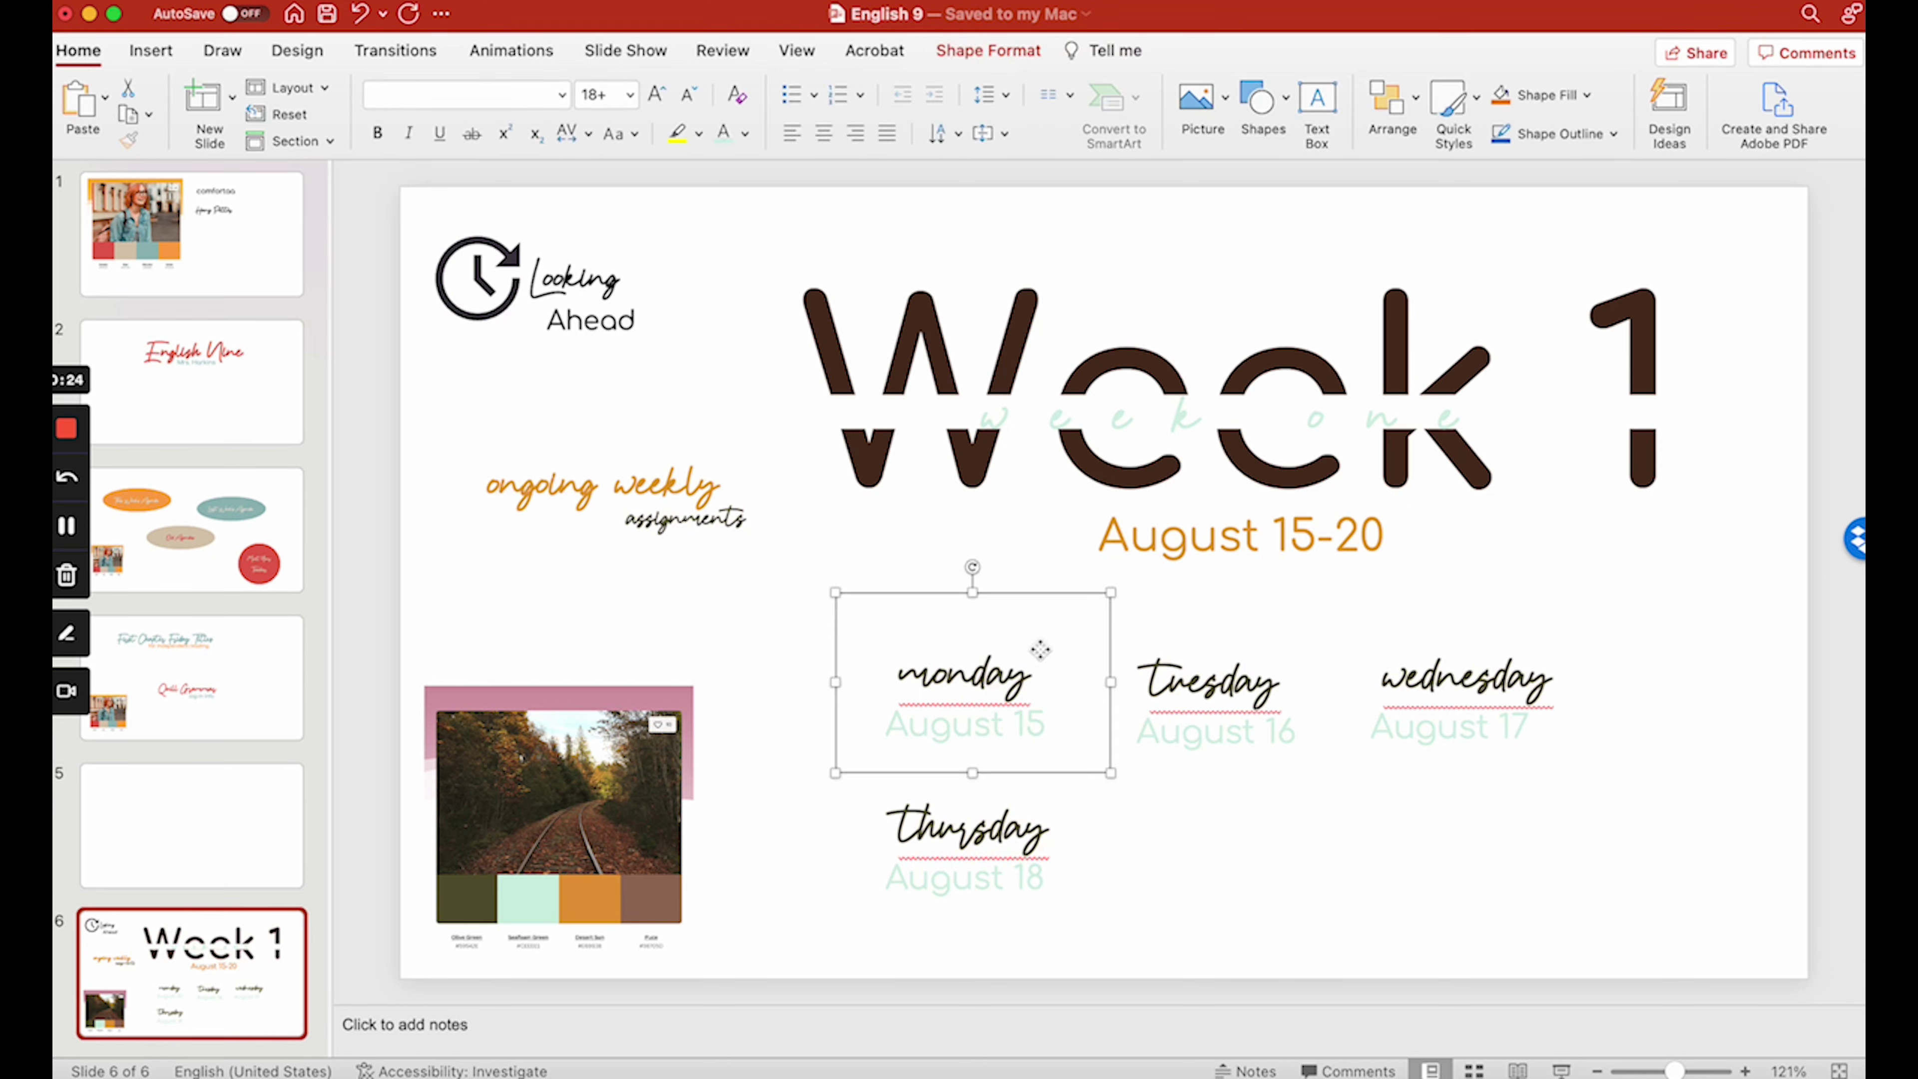
key("super+v")
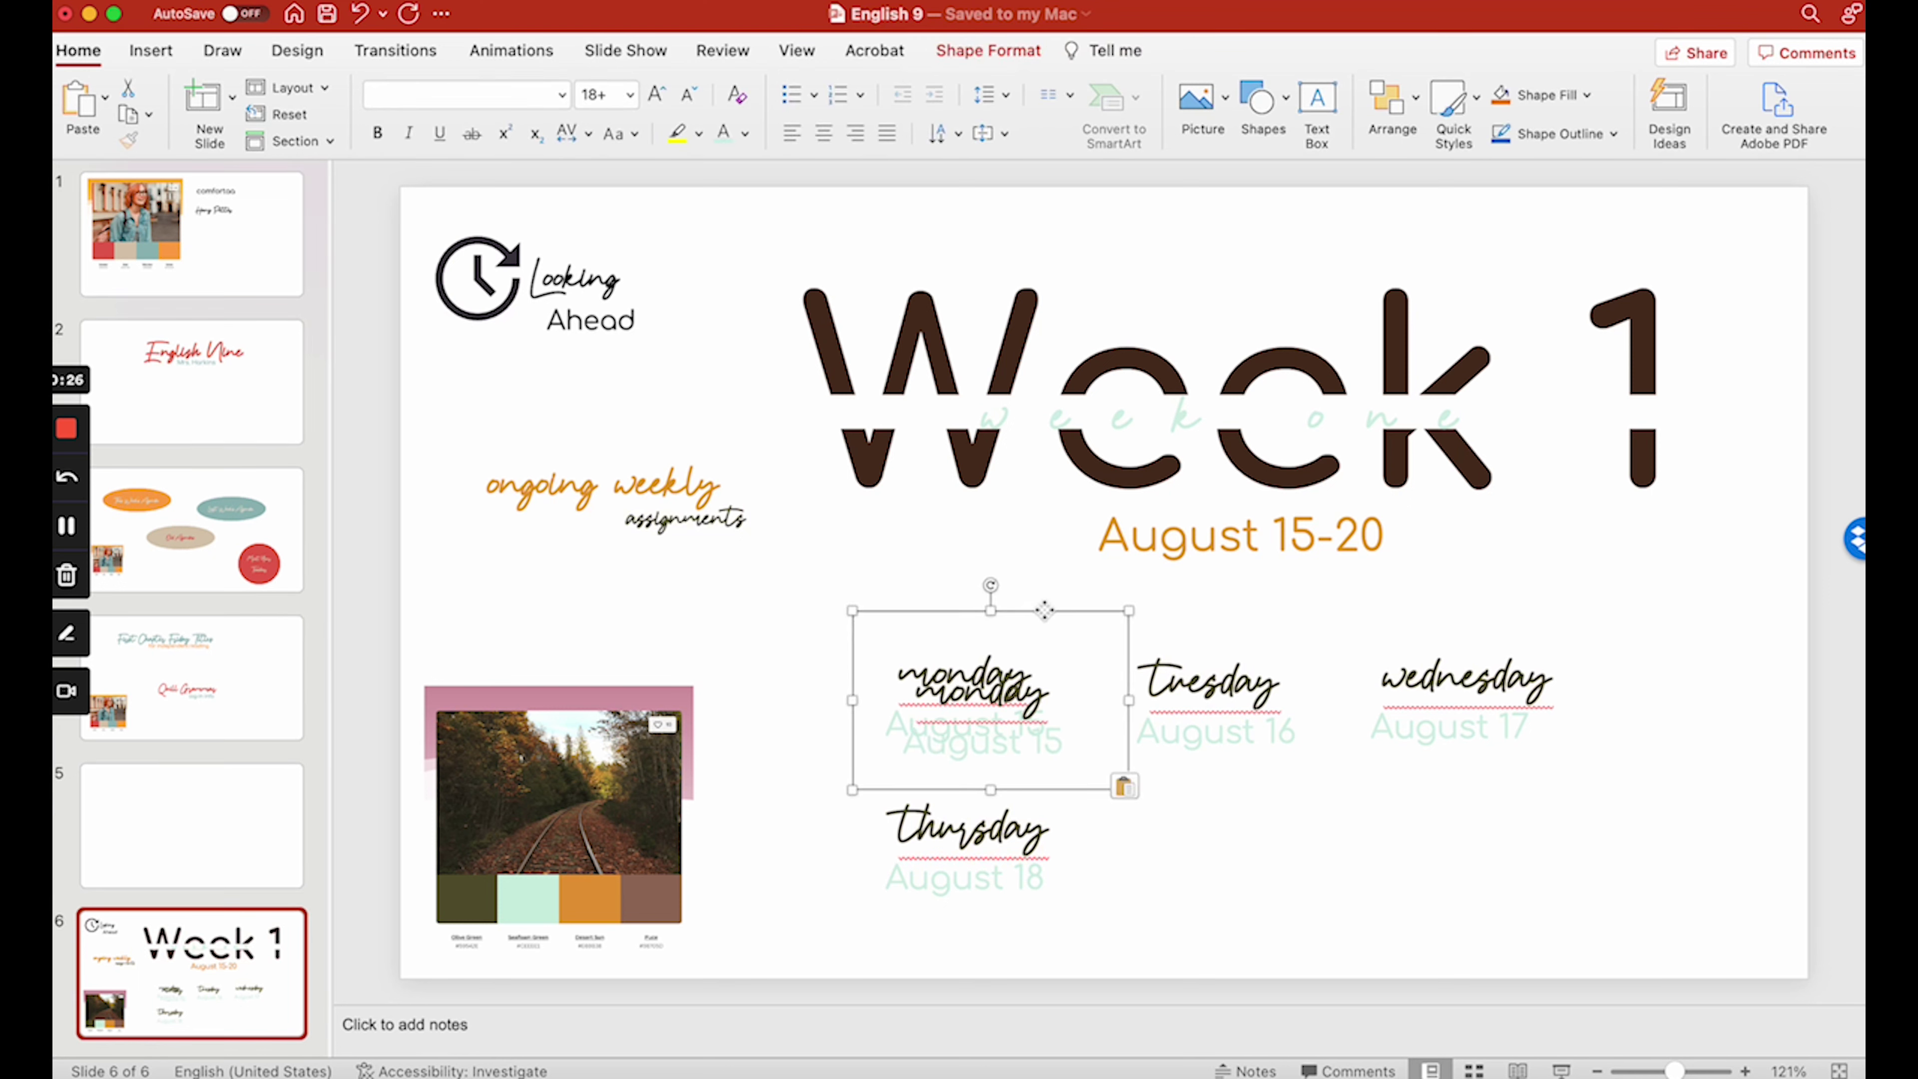
left_click_drag(1046, 623, 1274, 748)
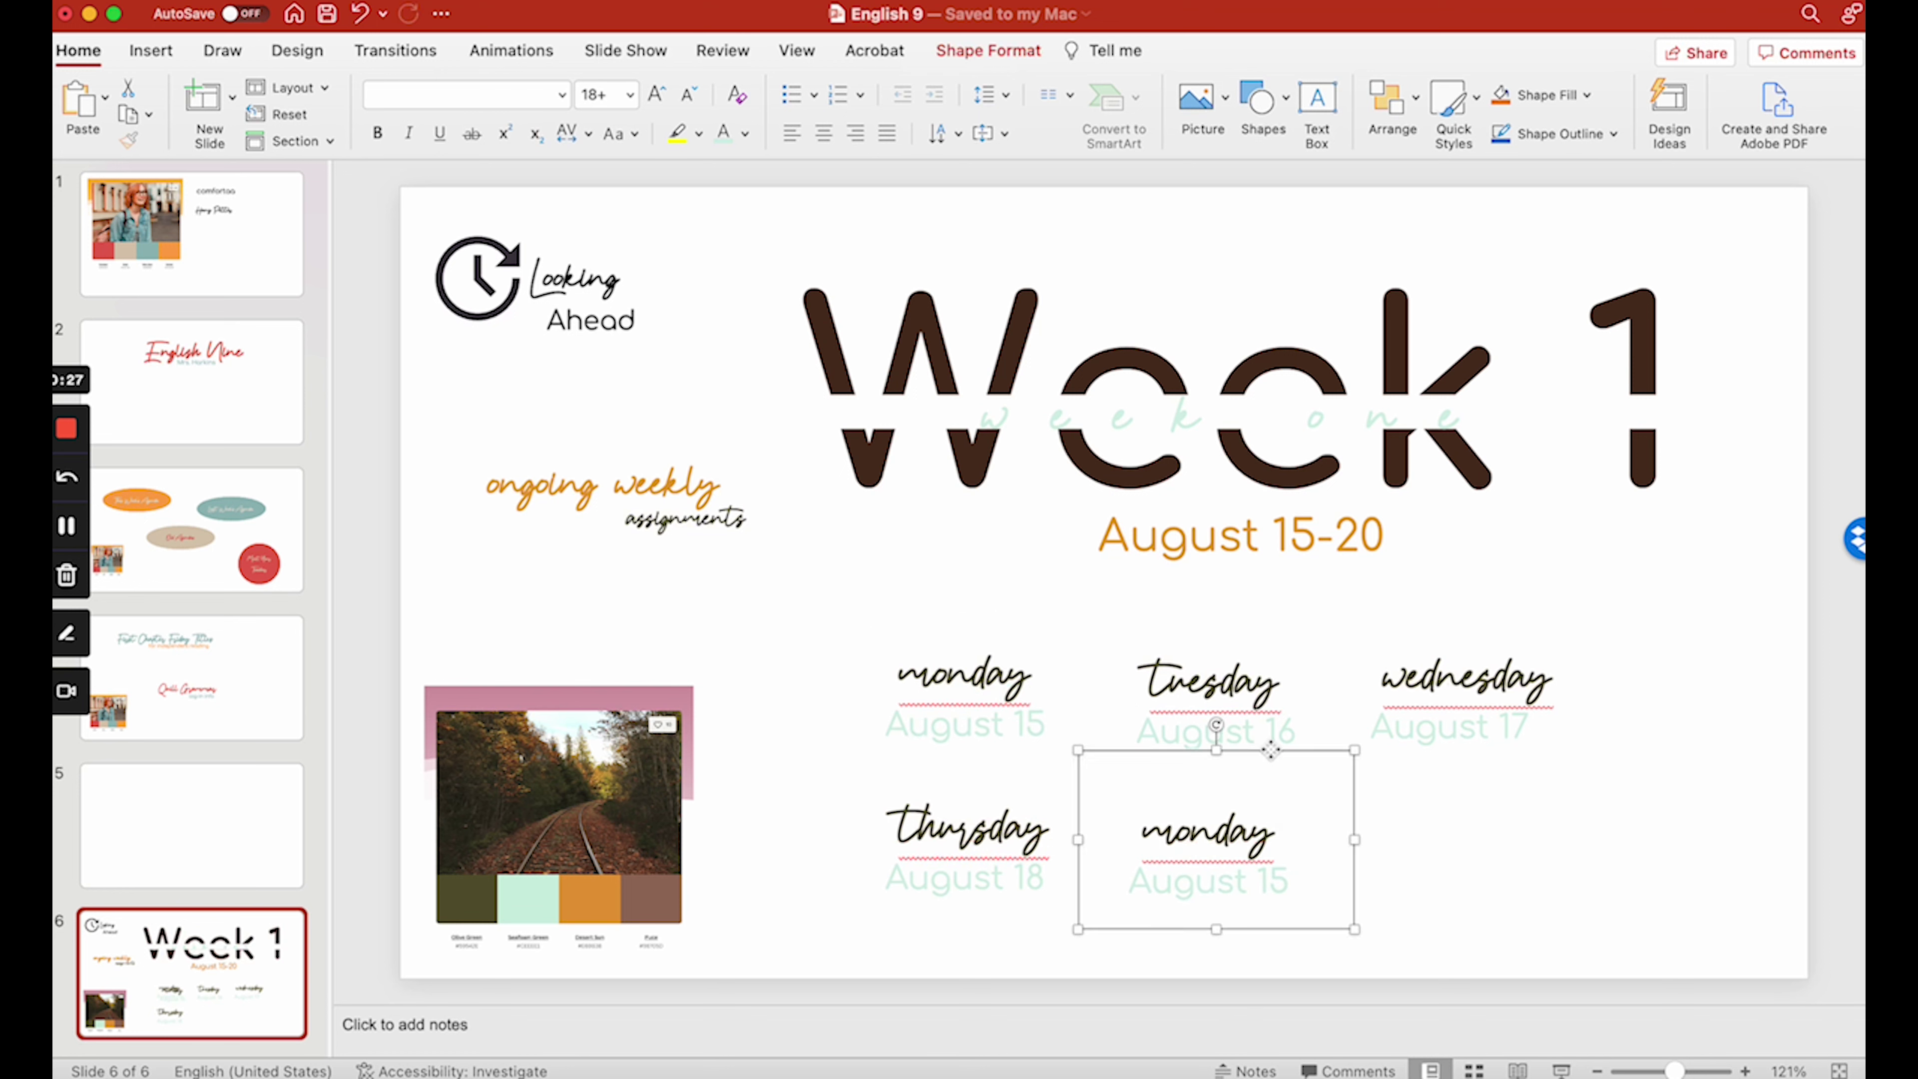
- Change the copied header's text to "friday" and its date to August 19
left_click(1212, 829)
double_click(1212, 829)
type("friday")
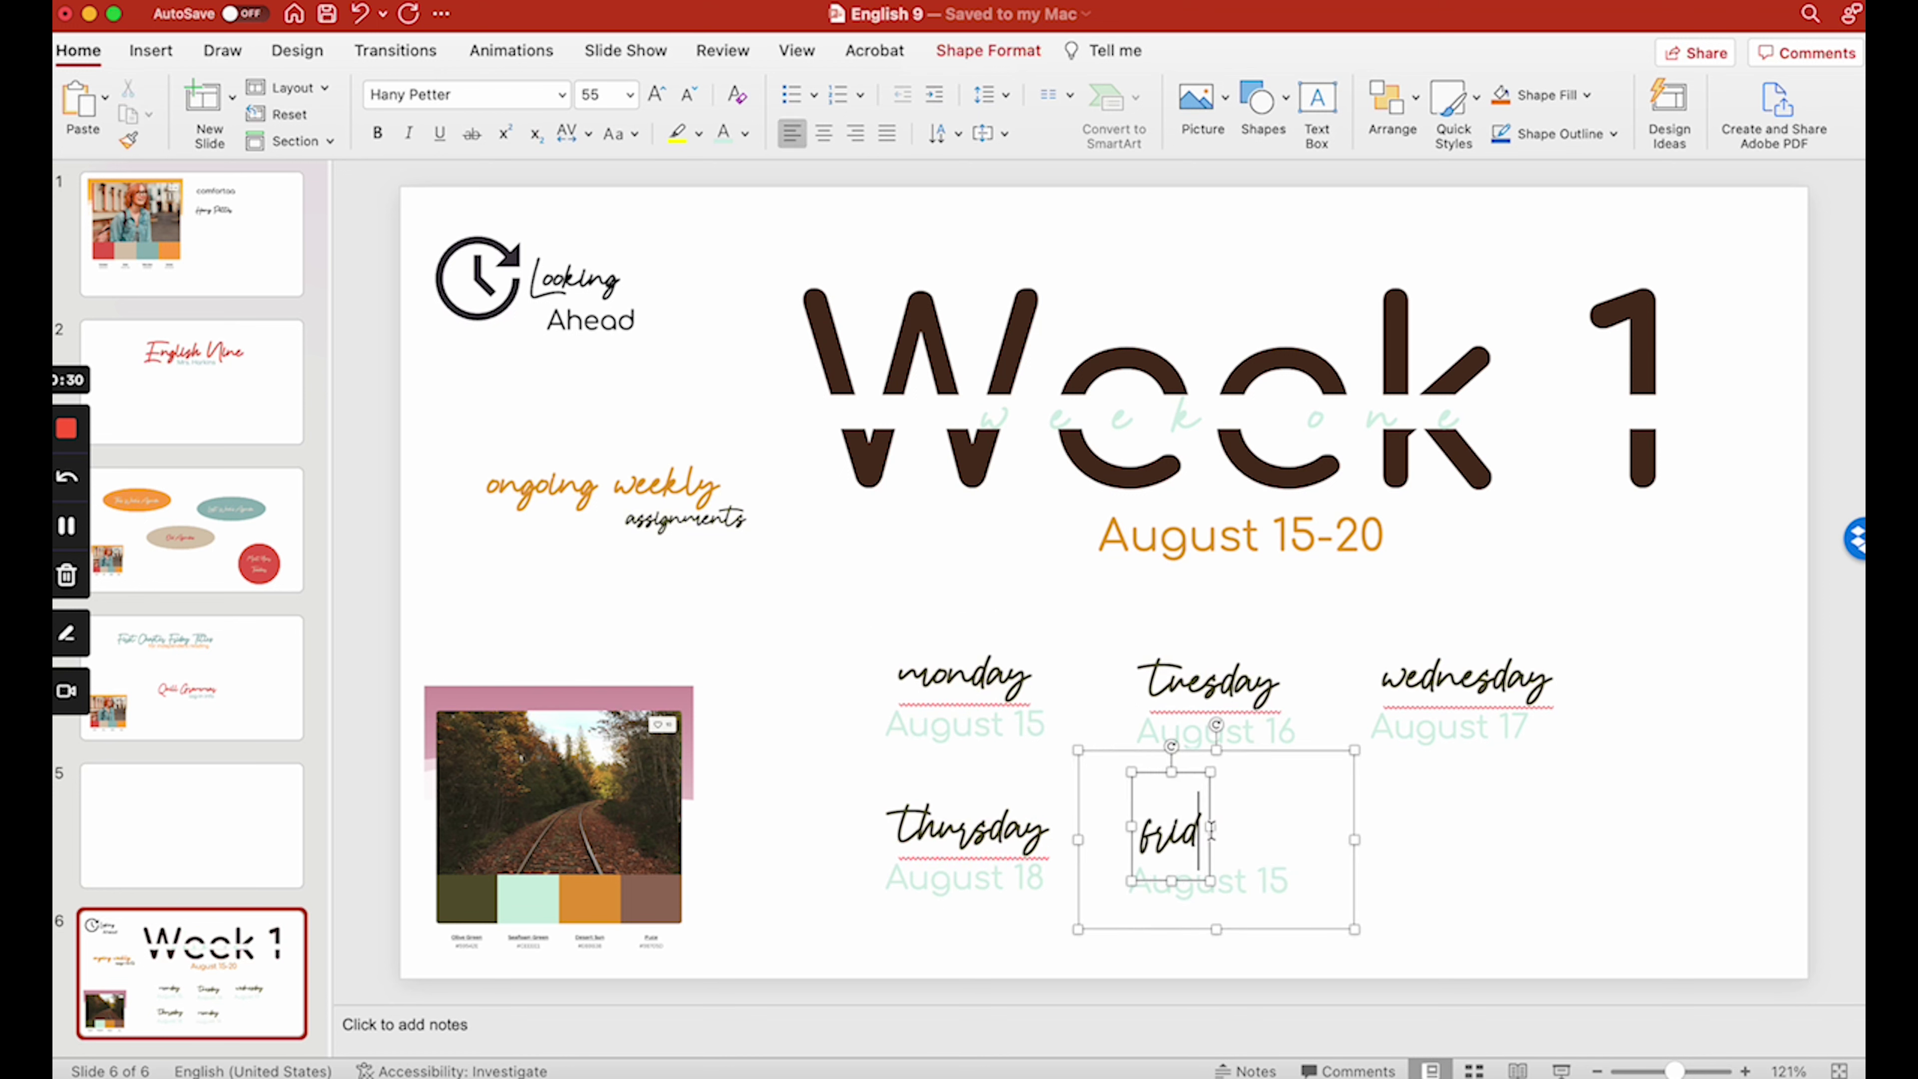
left_click(1282, 882)
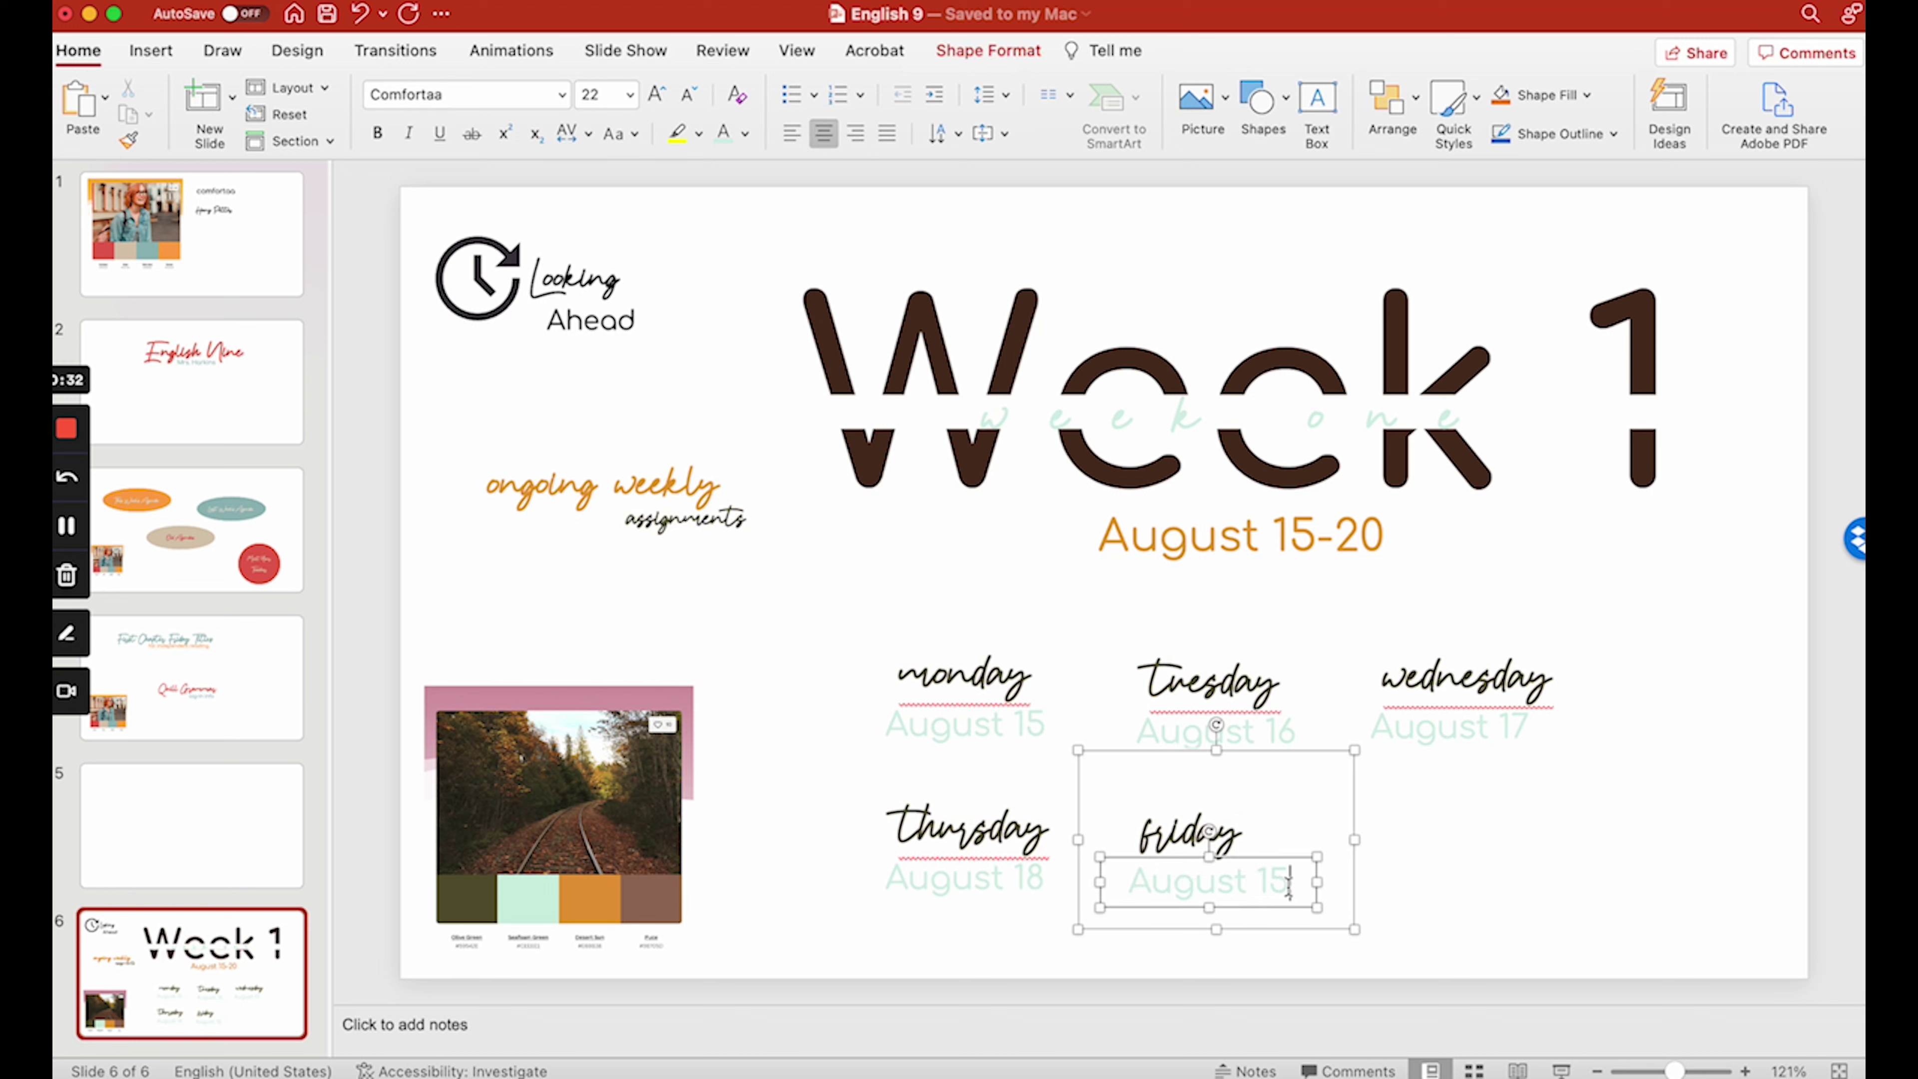
key("BackSpace")
type("9")
- Align the friday text and its August 19 date to each other's horizontal center
left_click(1238, 835, "shift")
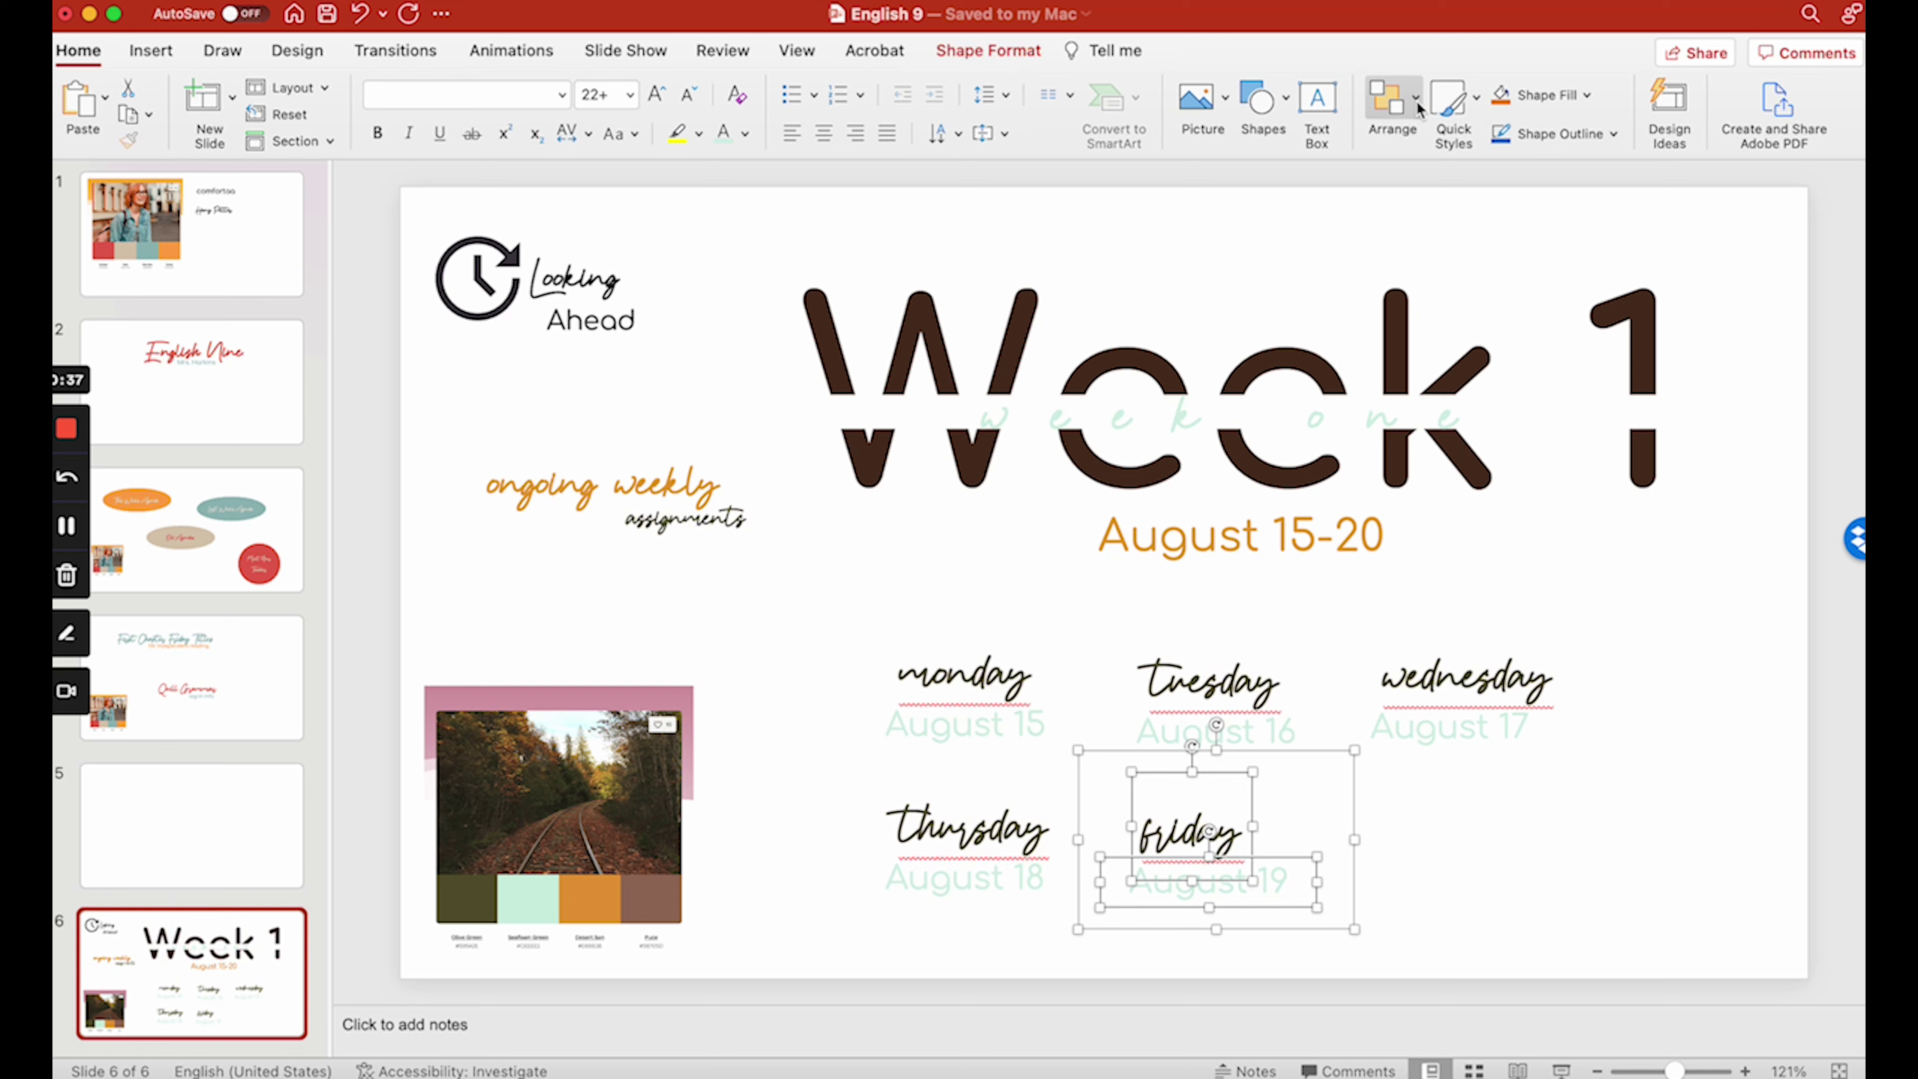
left_click(1392, 98)
mouse_move(1518, 527)
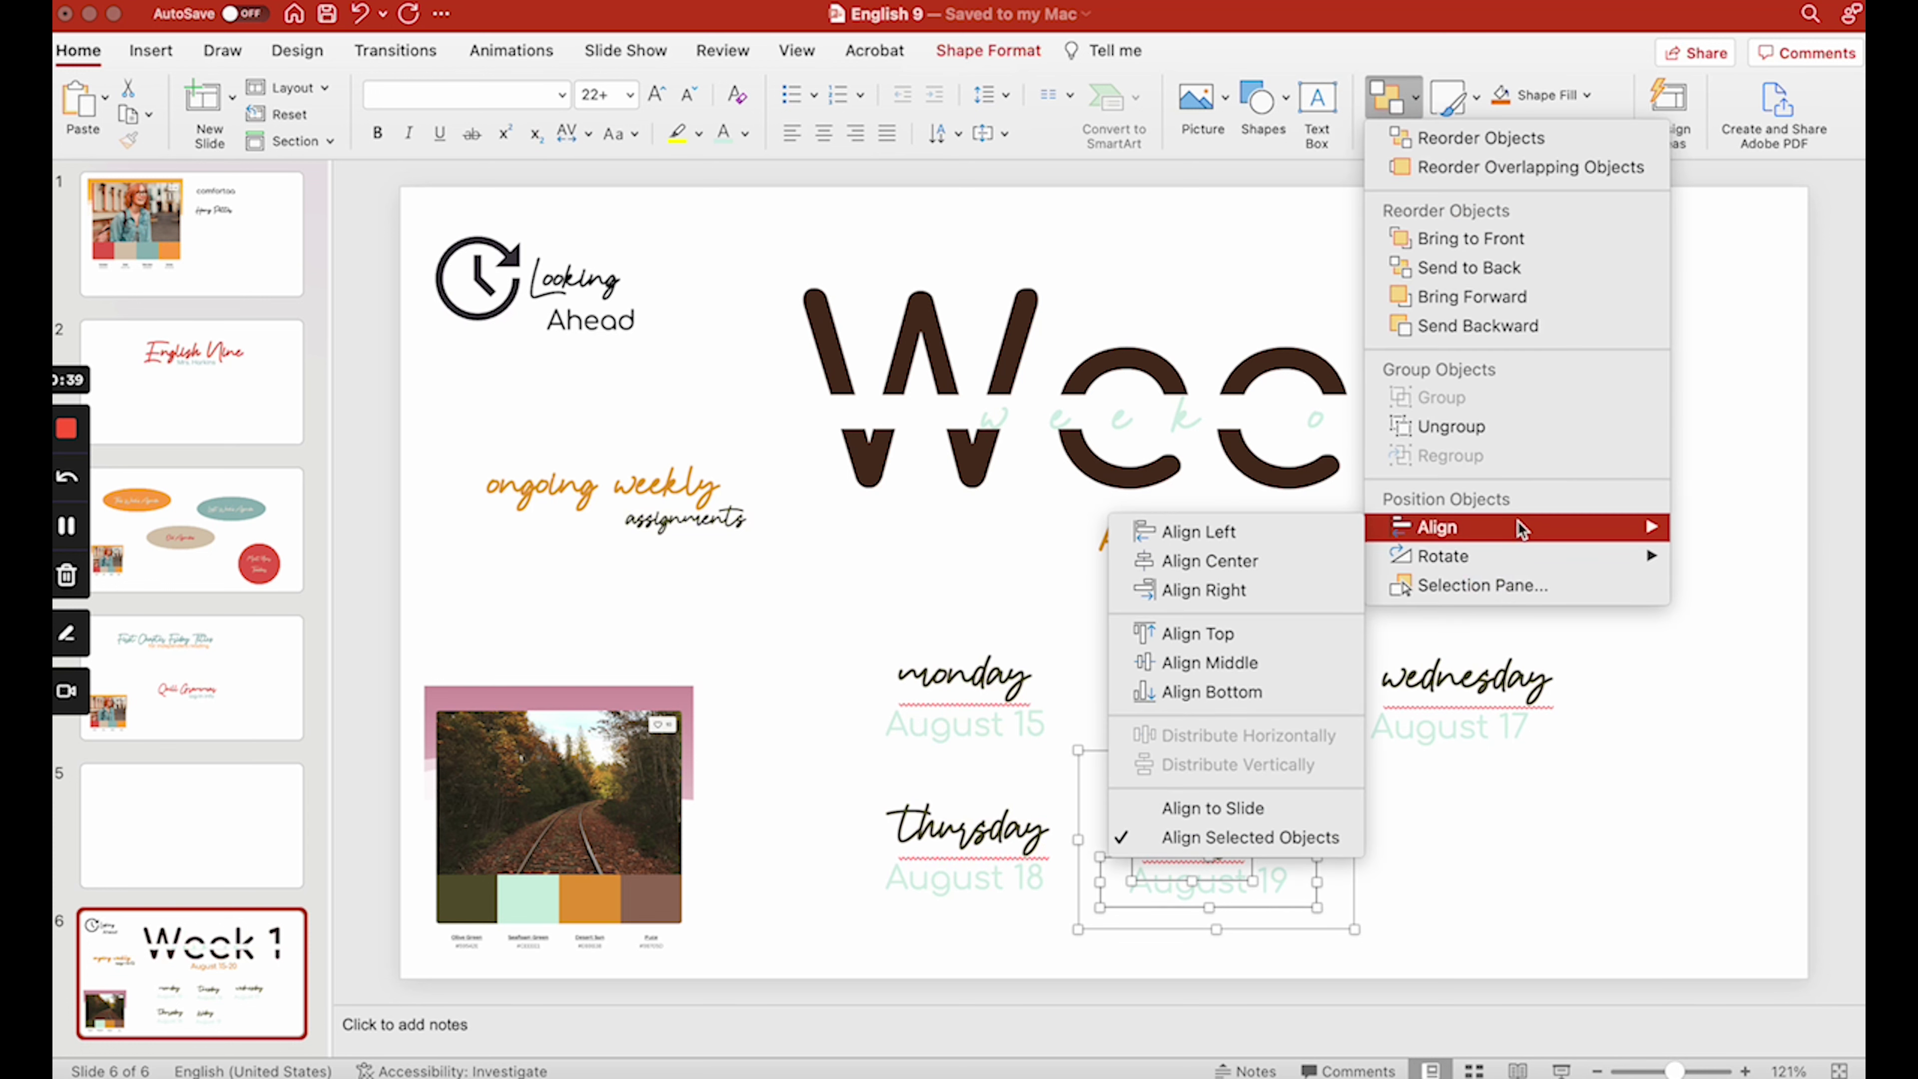
left_click(1285, 560)
left_click(1332, 801)
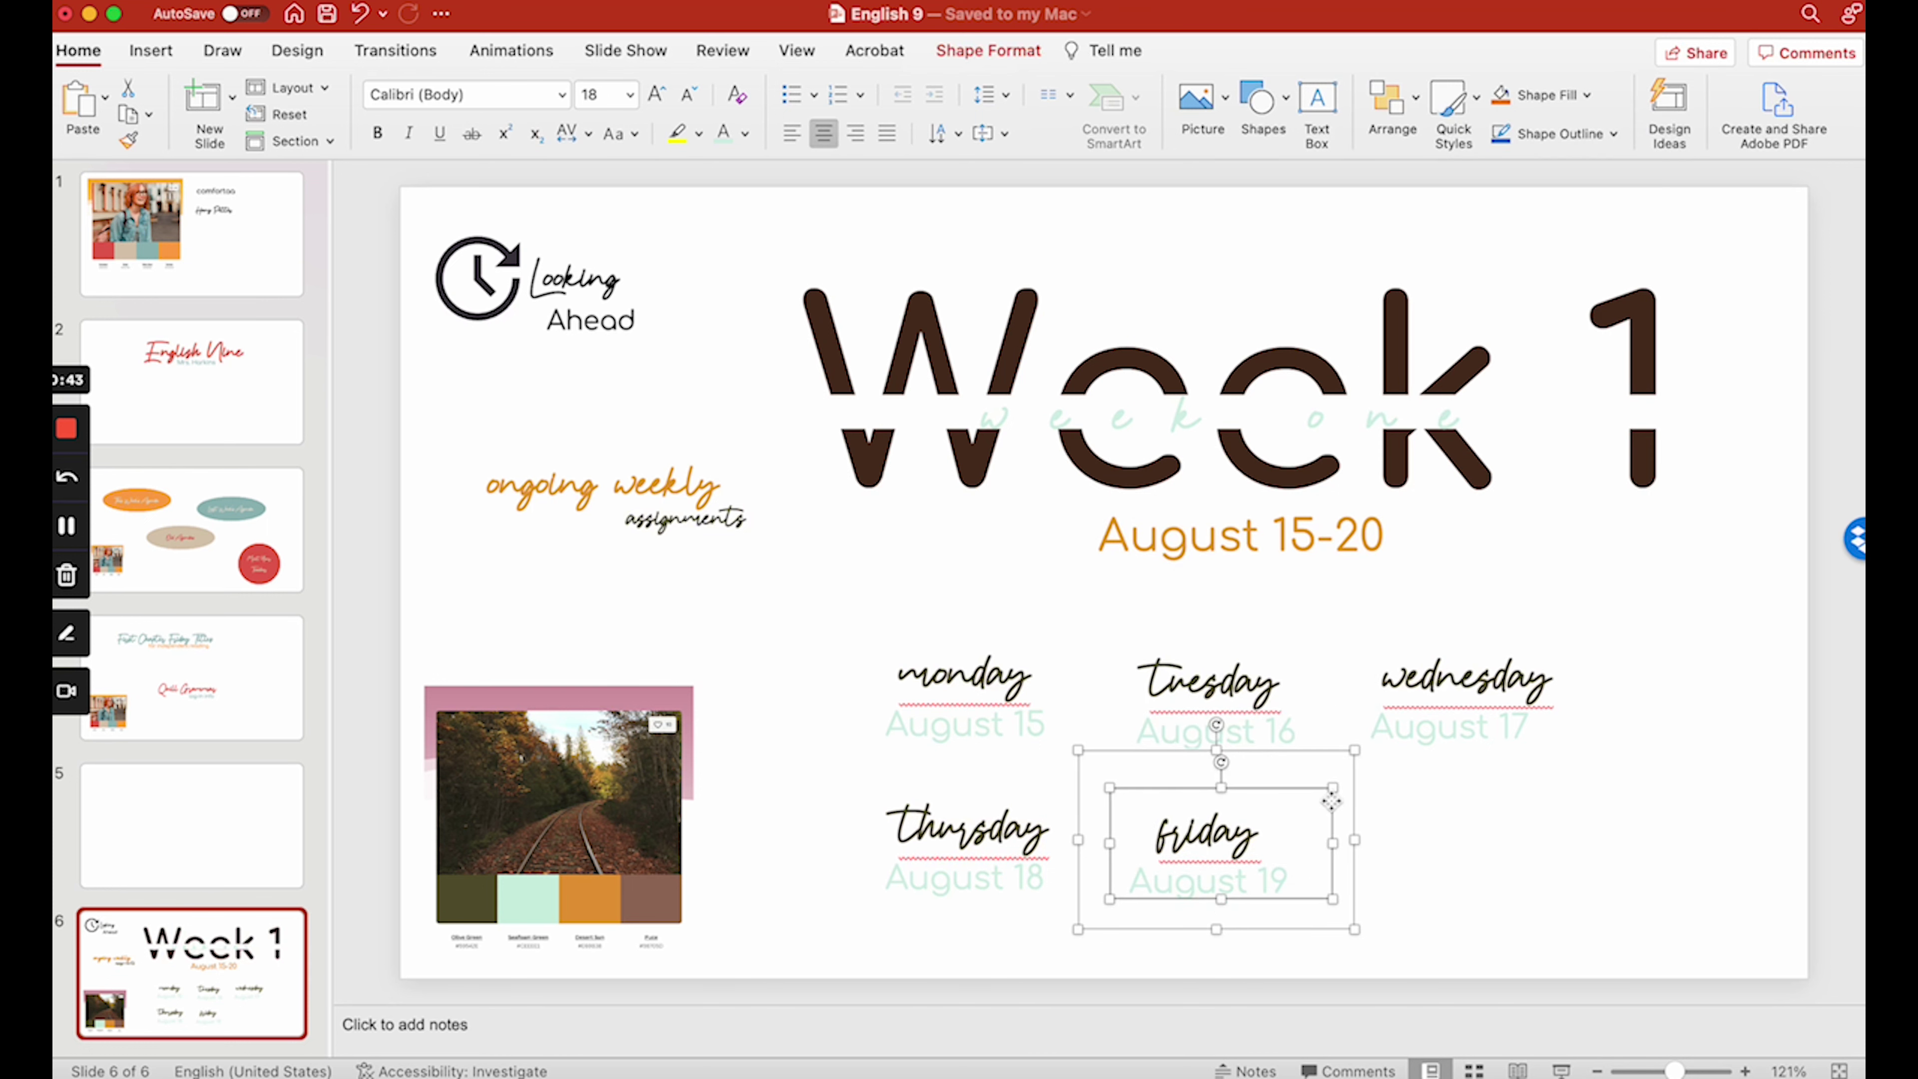
left_click(1390, 868)
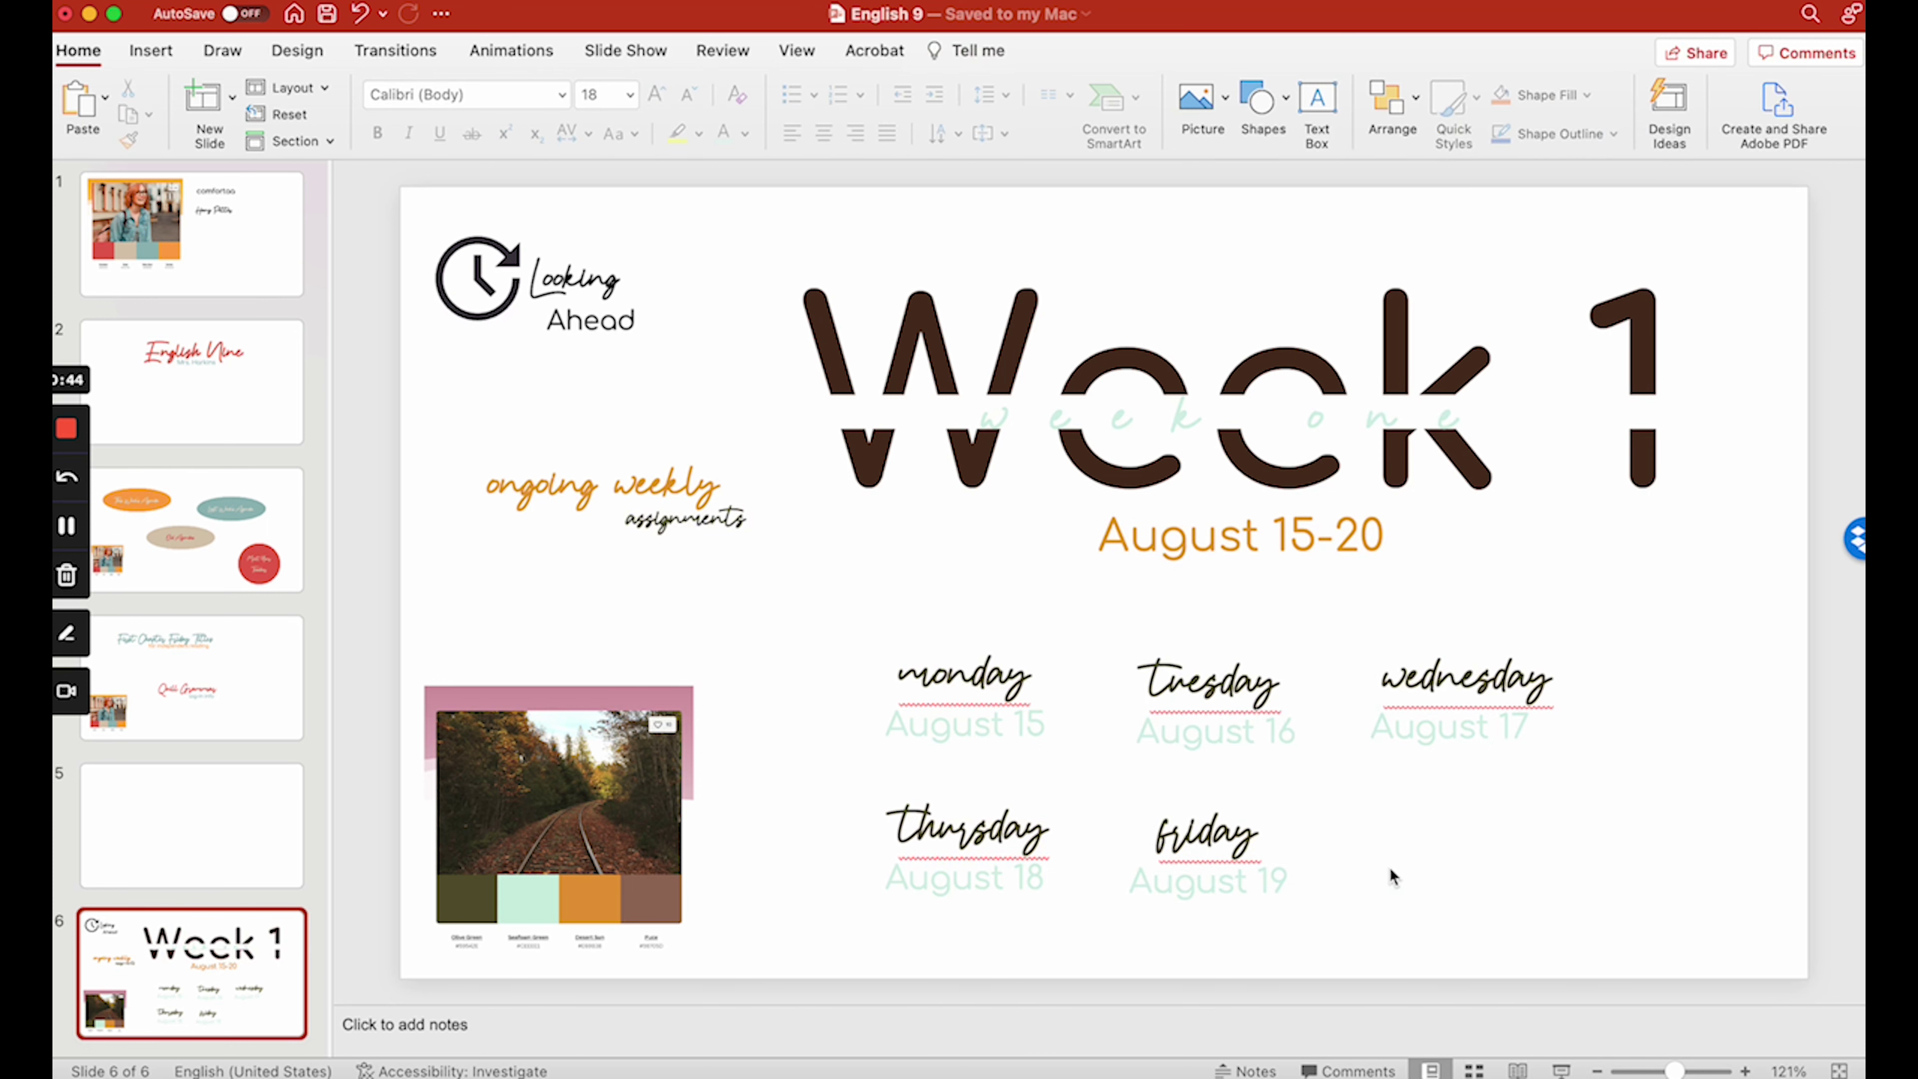
- Save the friday header group as a PNG picture named "Week 1 Friday" on the Desktop
left_click(1284, 800)
right_click(1281, 794)
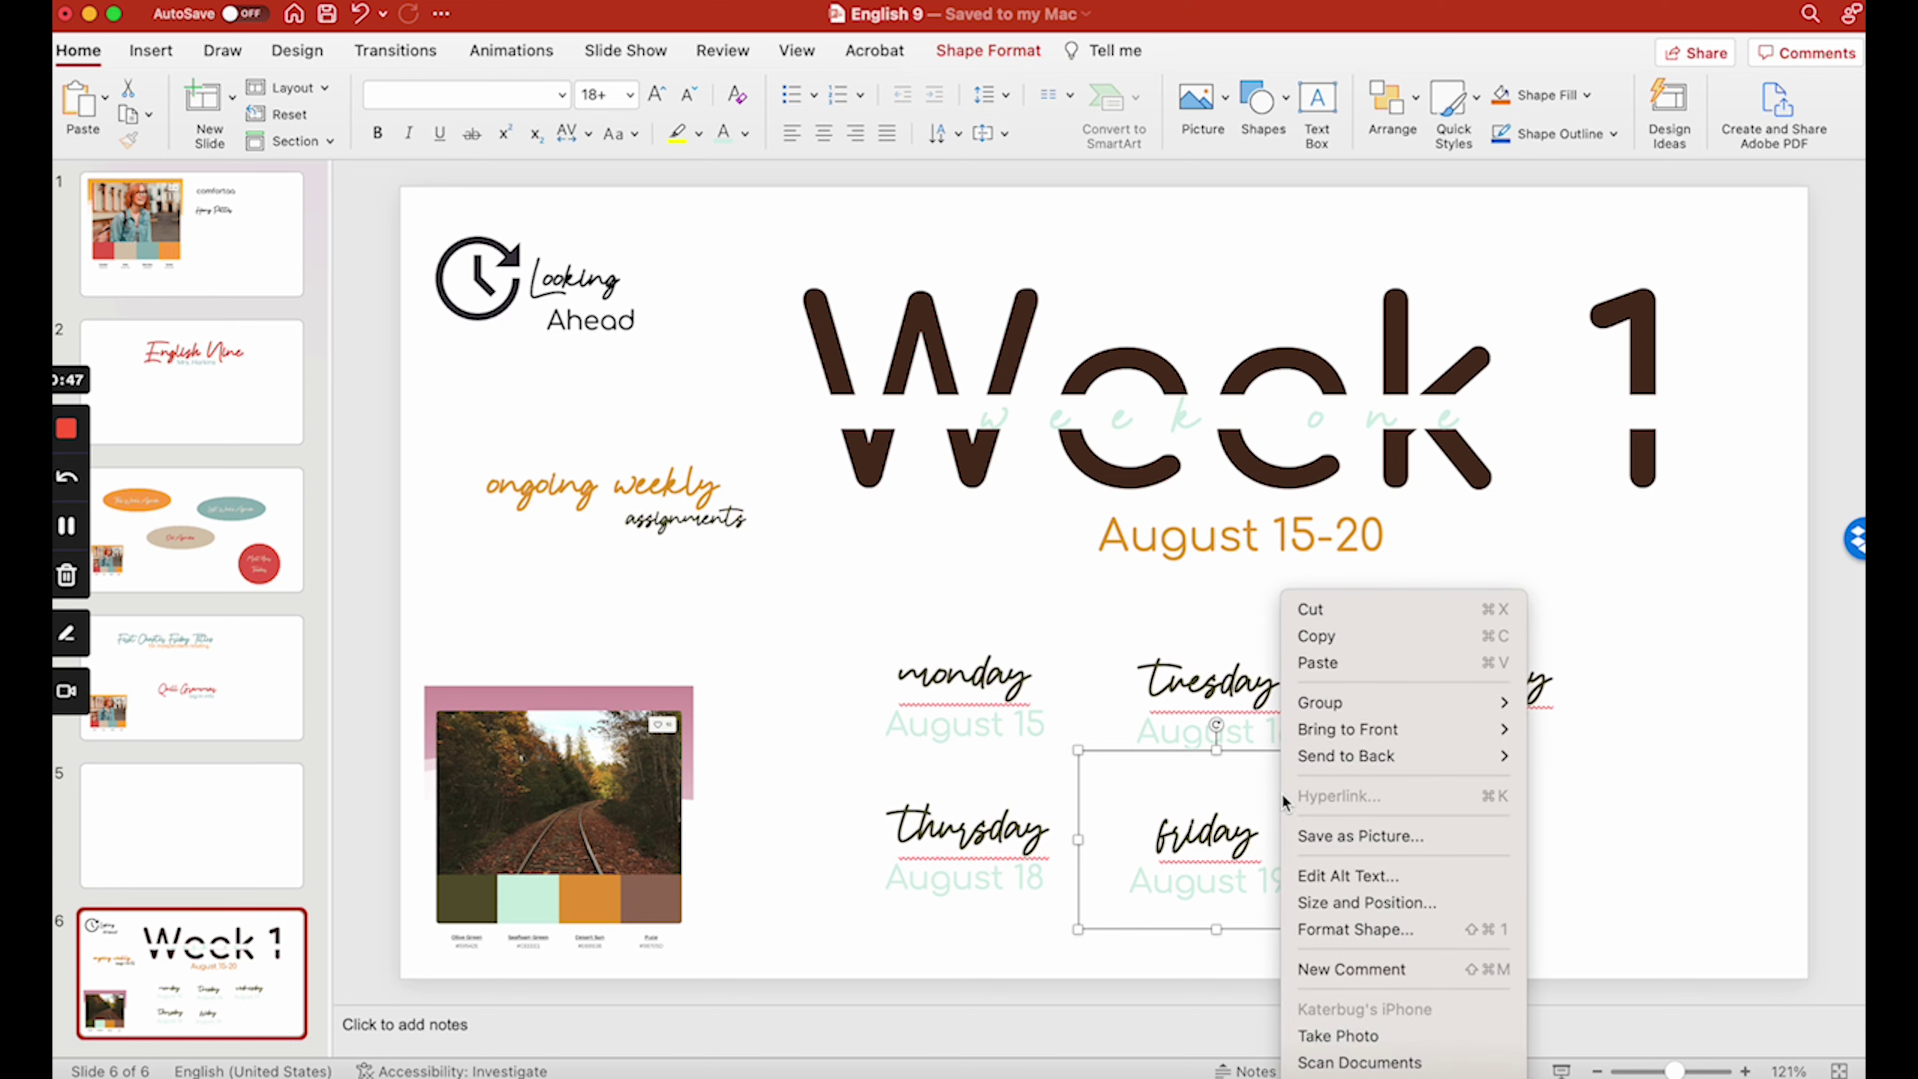
left_click(1311, 839)
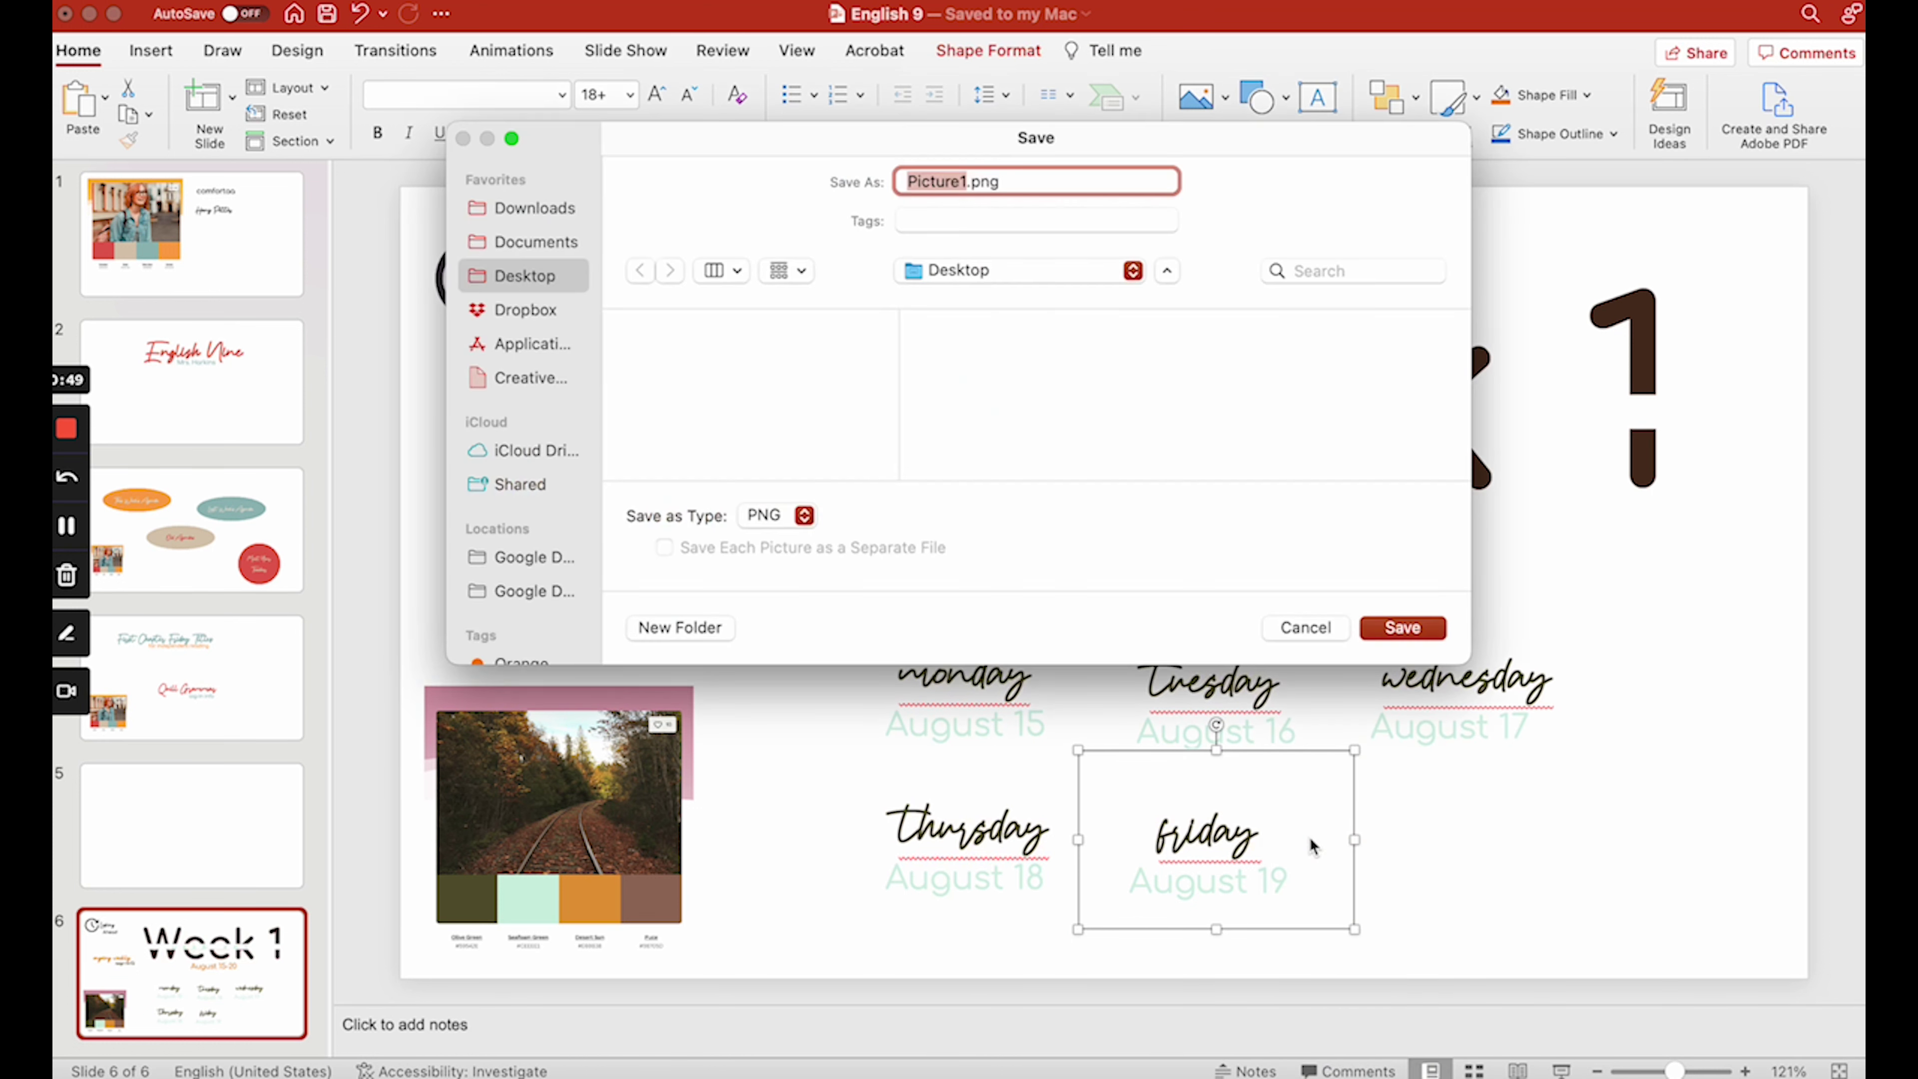
type("Week 1 Friday")
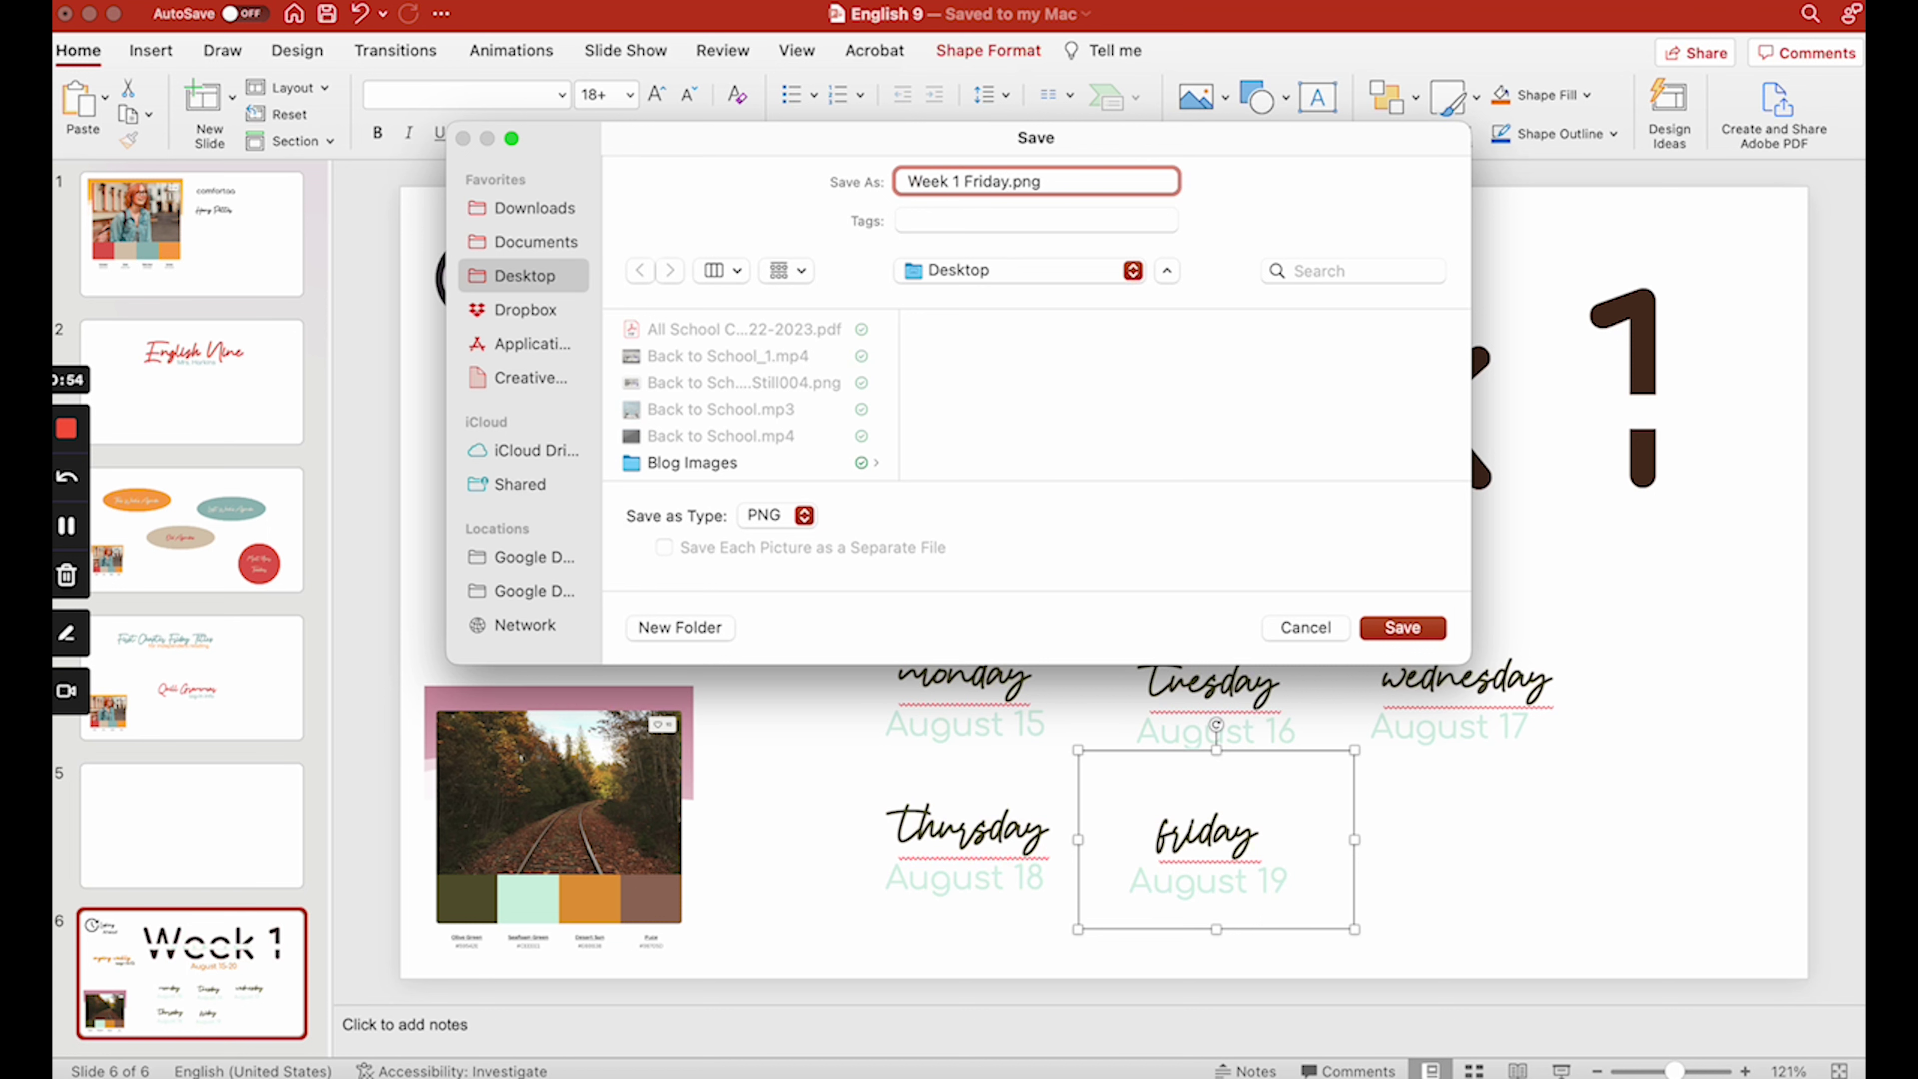
key("Return")
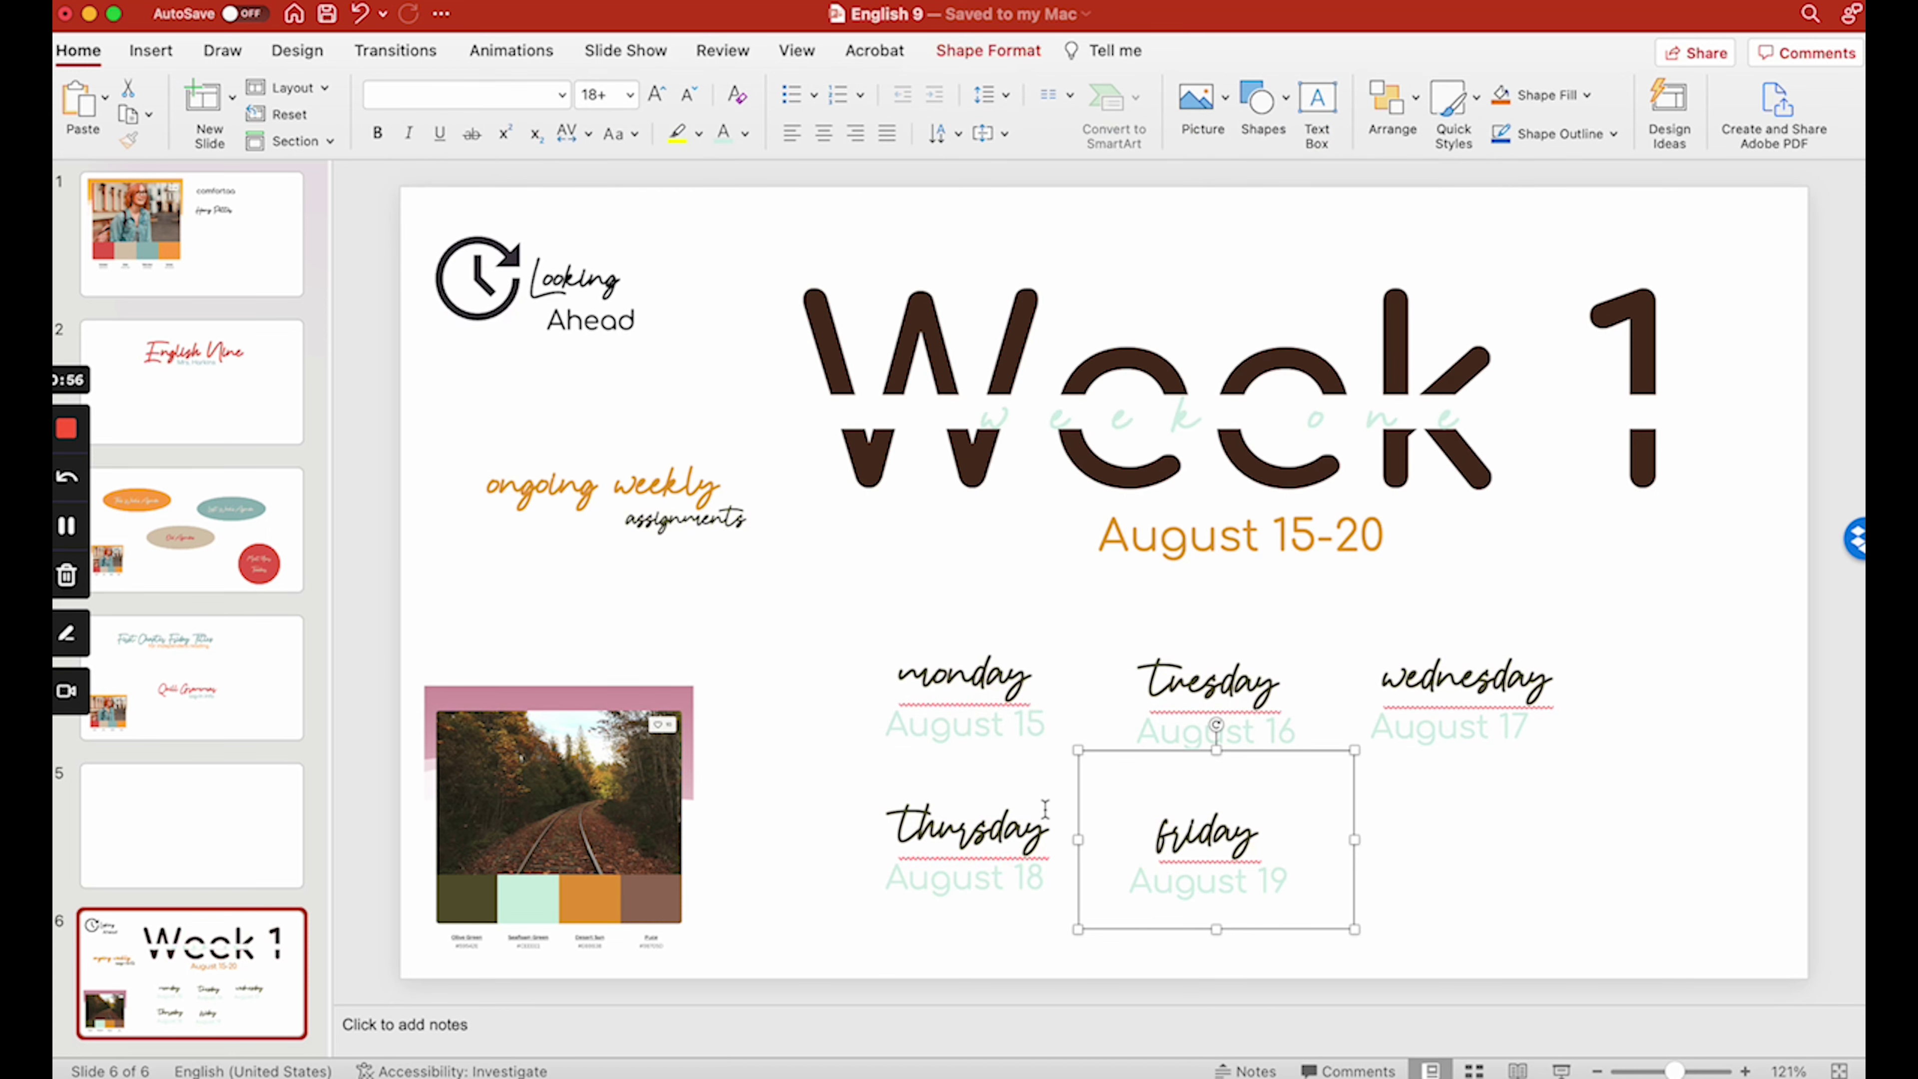
- Center-align the thursday text with its August 18 date
left_click(1045, 808)
left_click(1031, 884)
left_click(1414, 101)
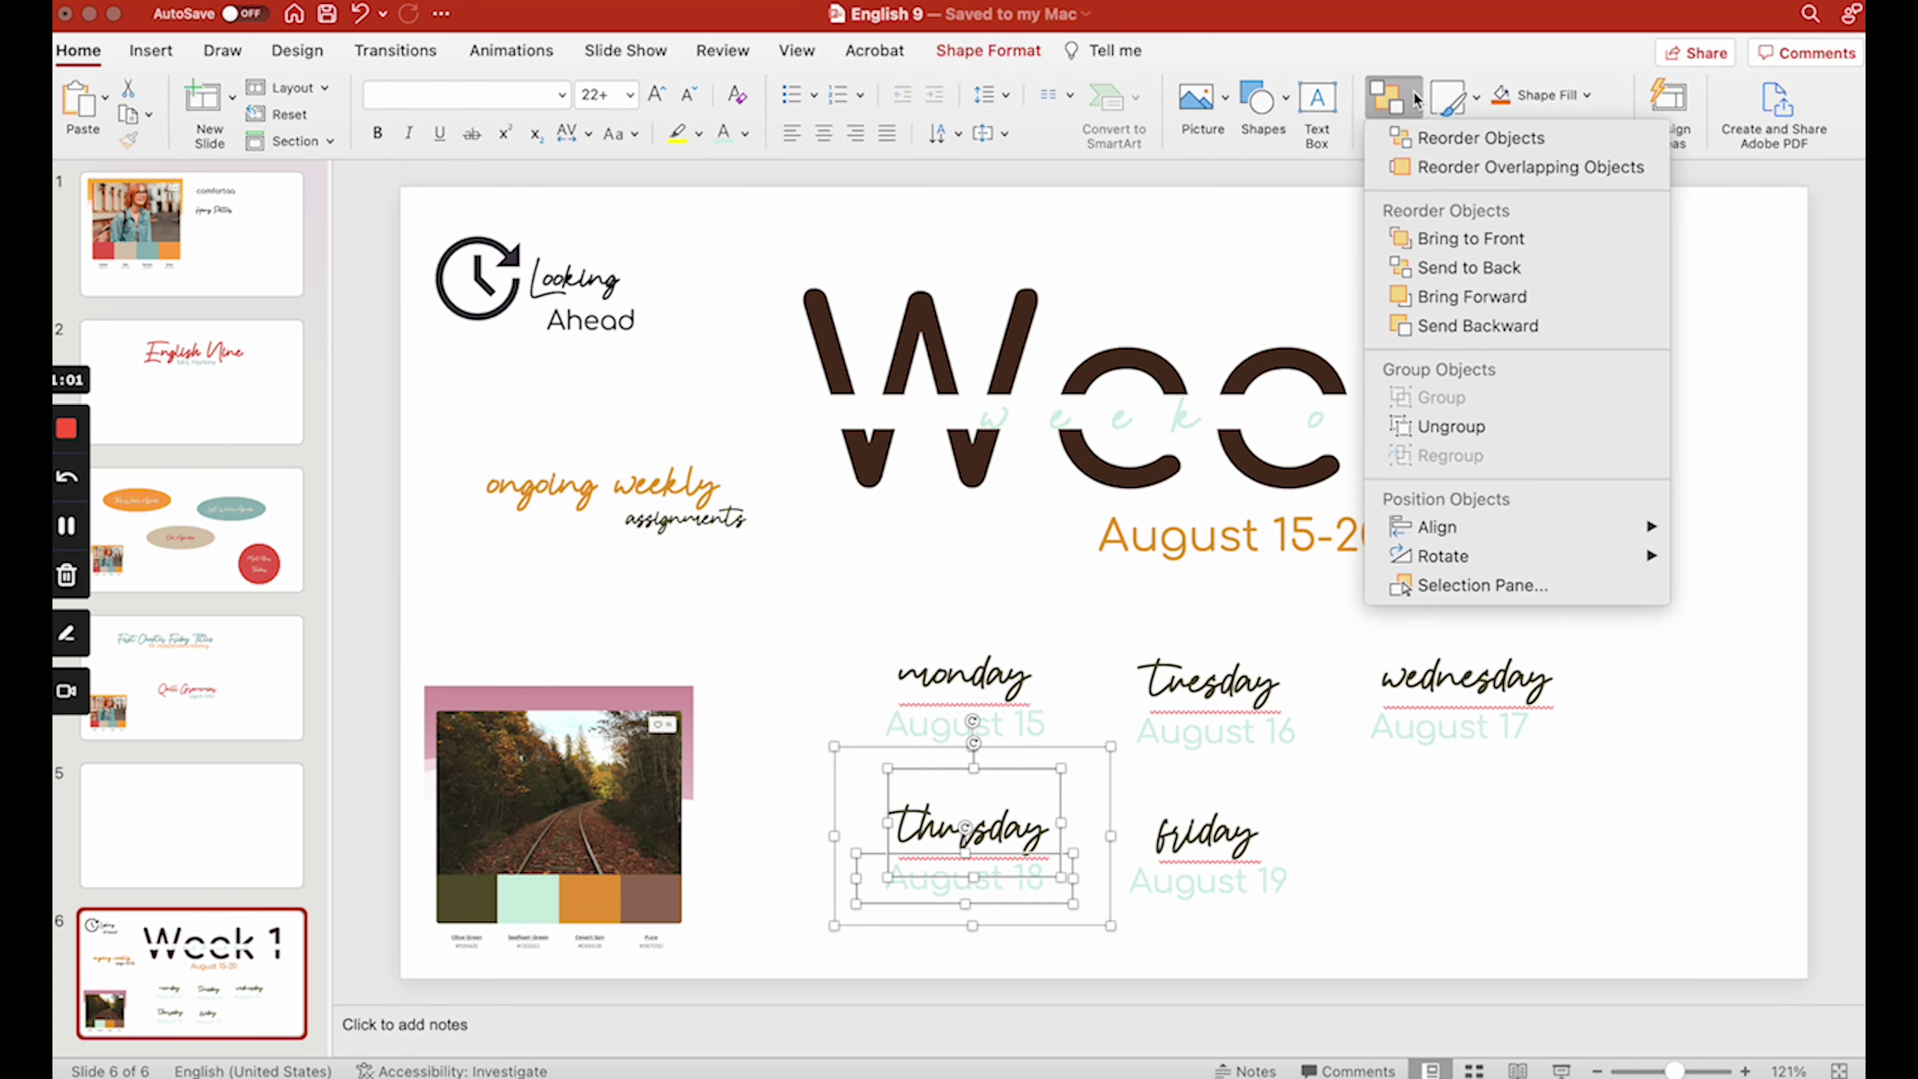
mouse_move(1434, 527)
left_click(1268, 559)
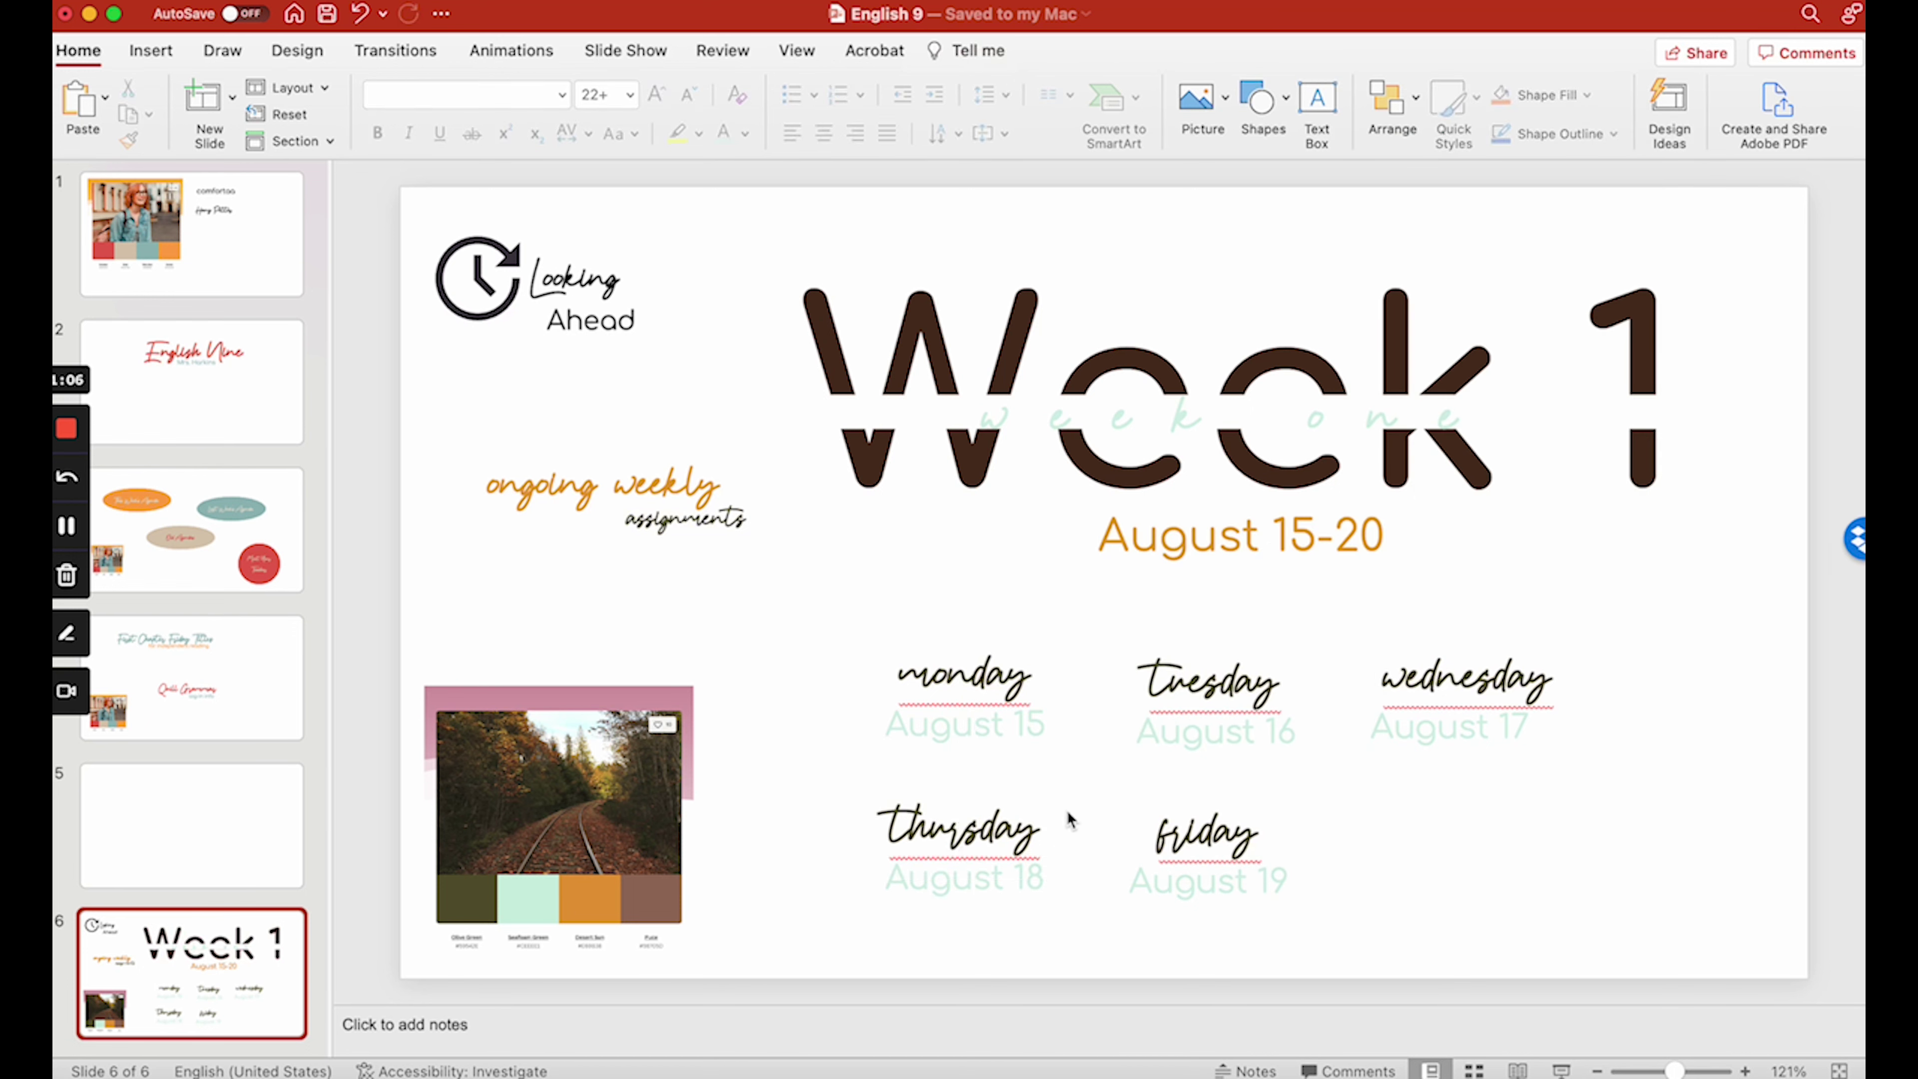
- Save the thursday header group as a PNG picture named "Week 1 Thursday" on the Desktop
left_click(1052, 820)
left_click(1053, 820)
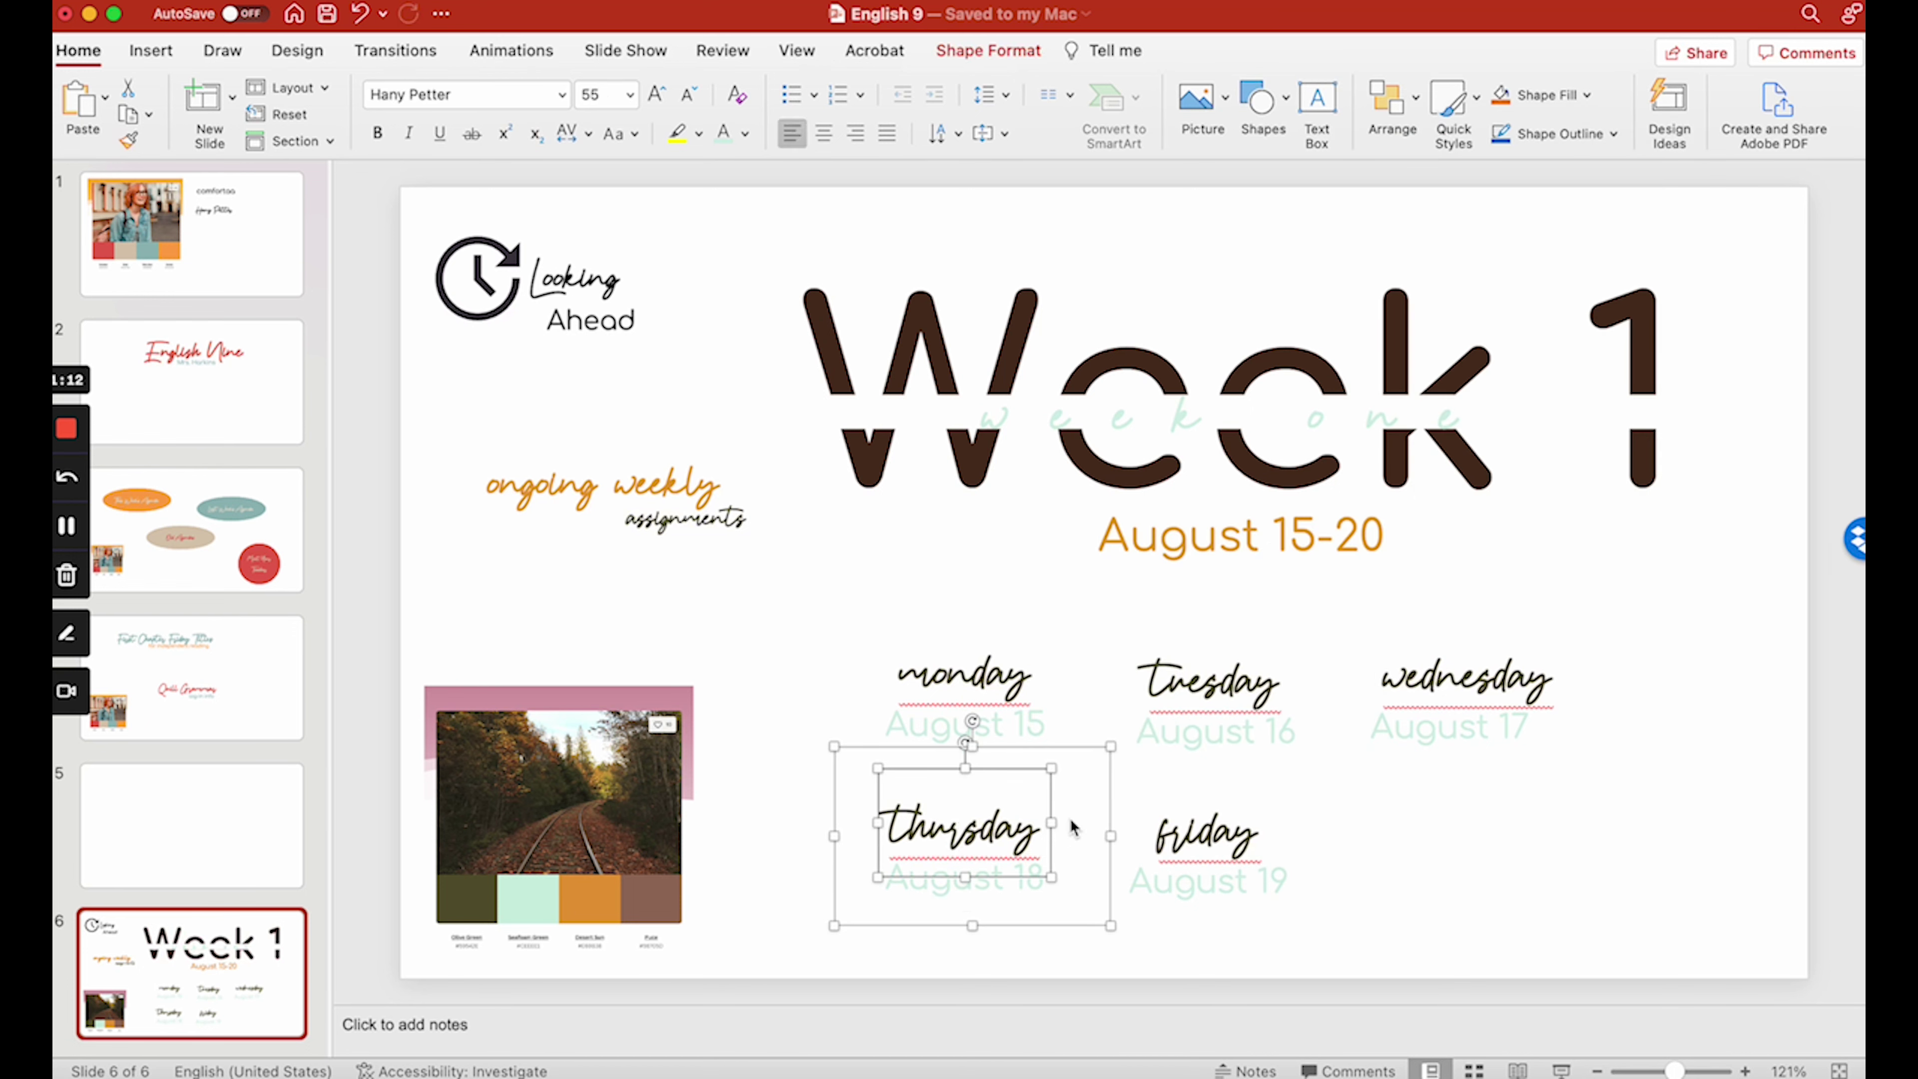
left_click(1070, 840)
left_click(1070, 840)
right_click(1070, 841)
left_click(1071, 836)
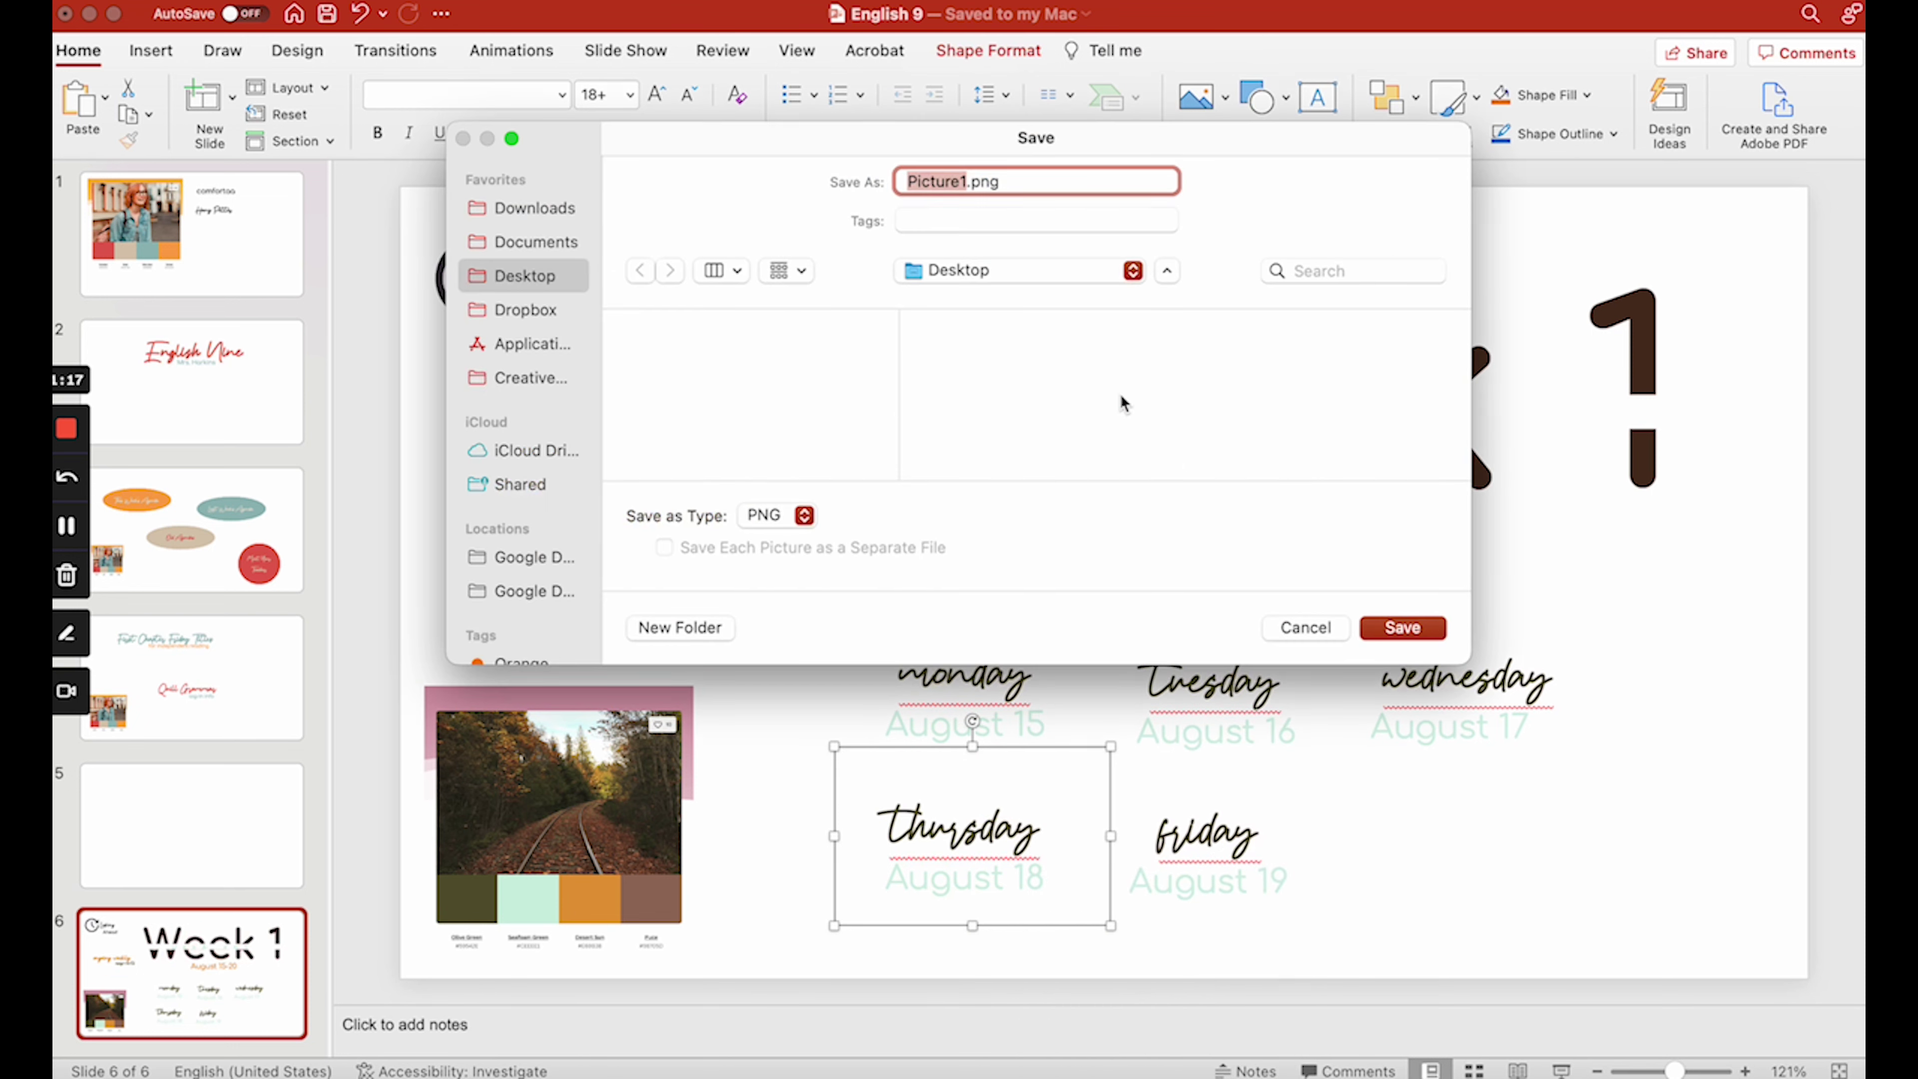
type("Week 1 Thursday")
key("Return")
- Center-align the wednesday text with its August 17 date
left_click(1542, 733)
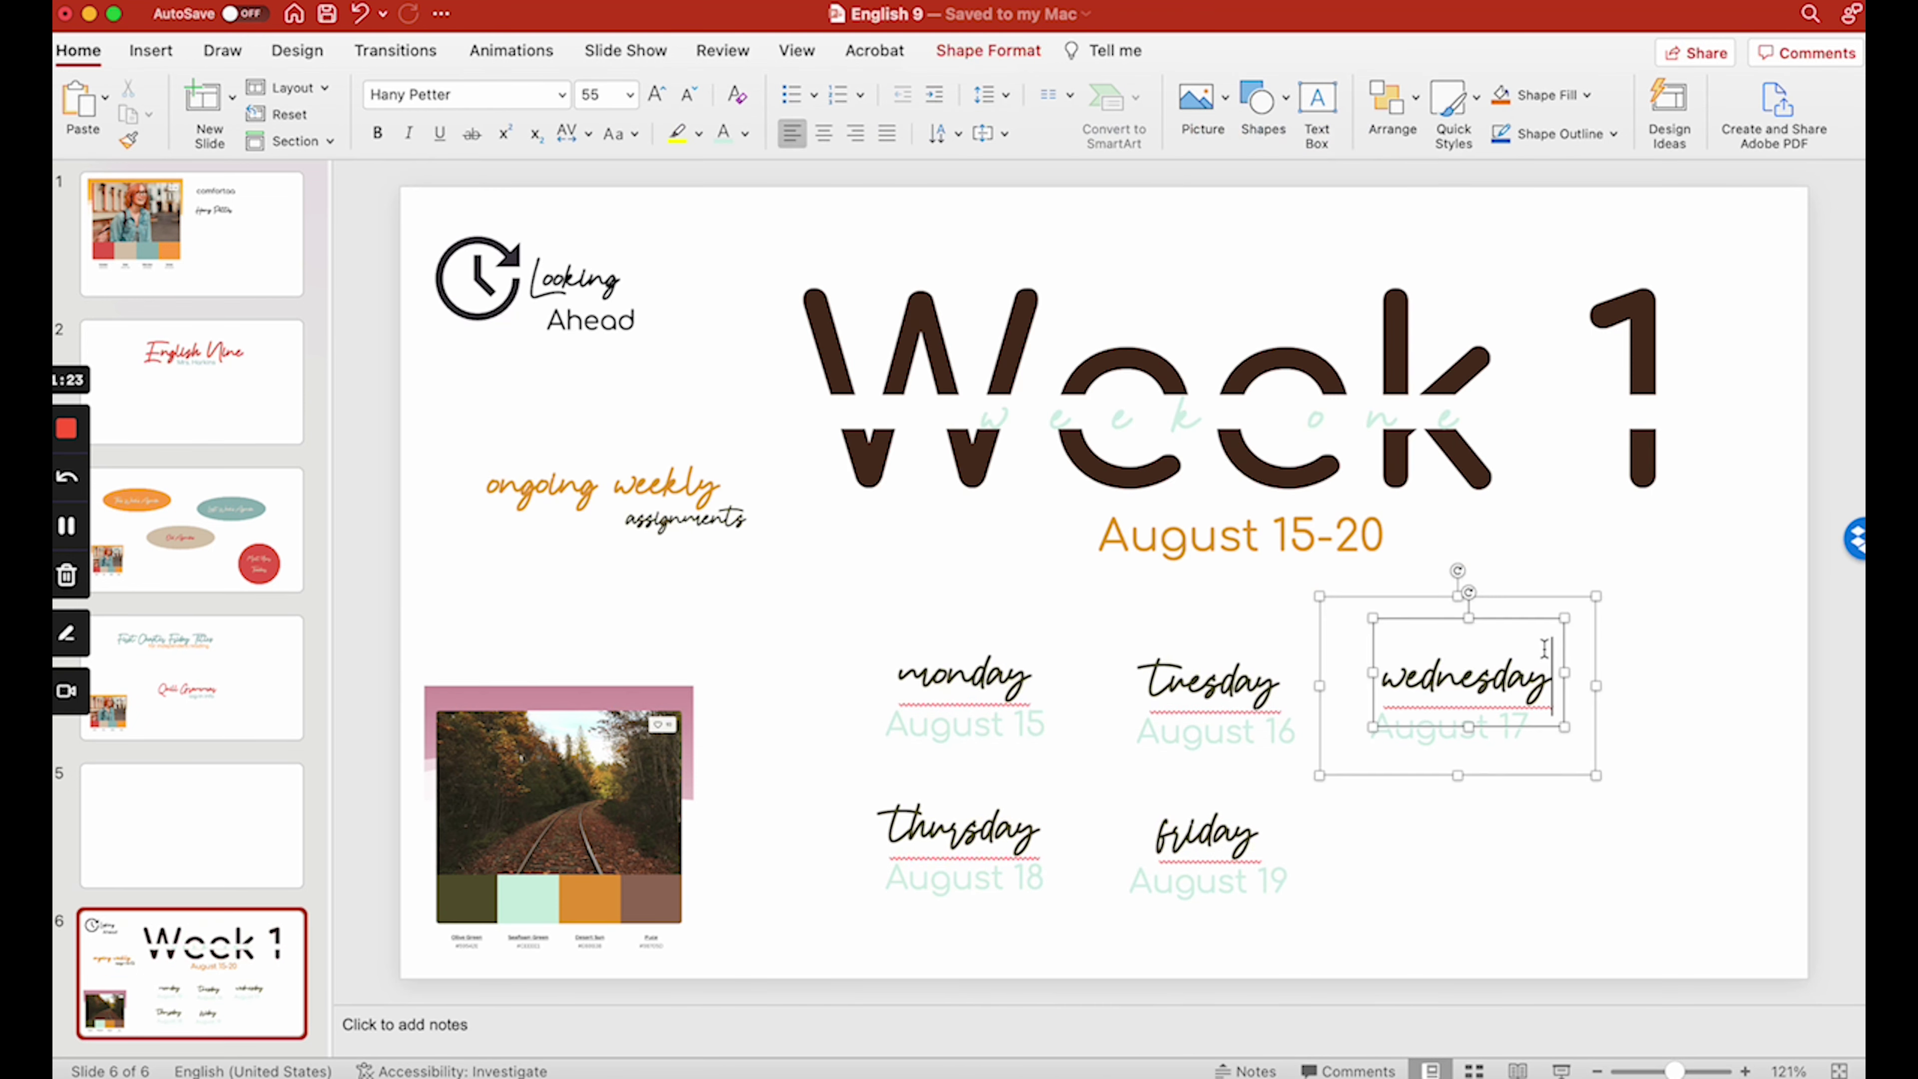
left_click(1549, 750)
left_click(1529, 733)
left_click(1541, 684)
left_click(1391, 99)
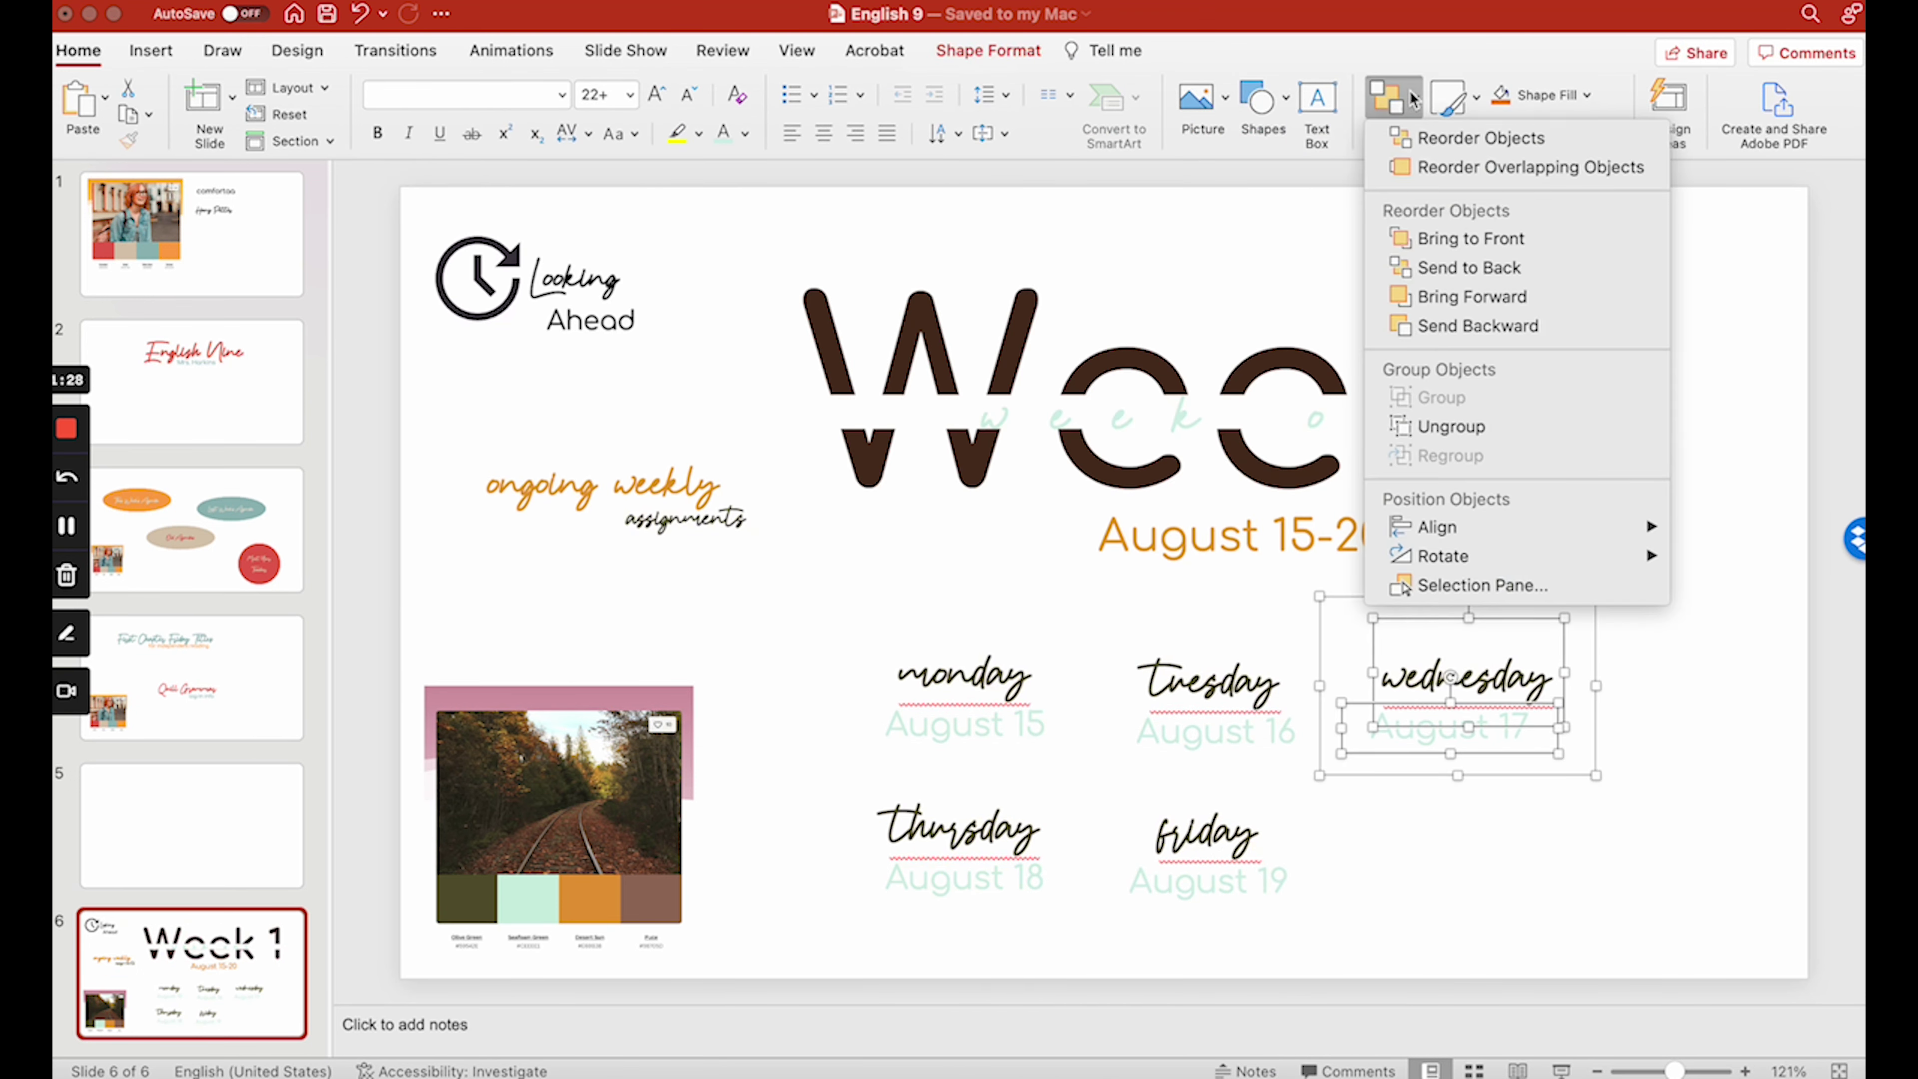
mouse_move(1507, 523)
left_click(1221, 557)
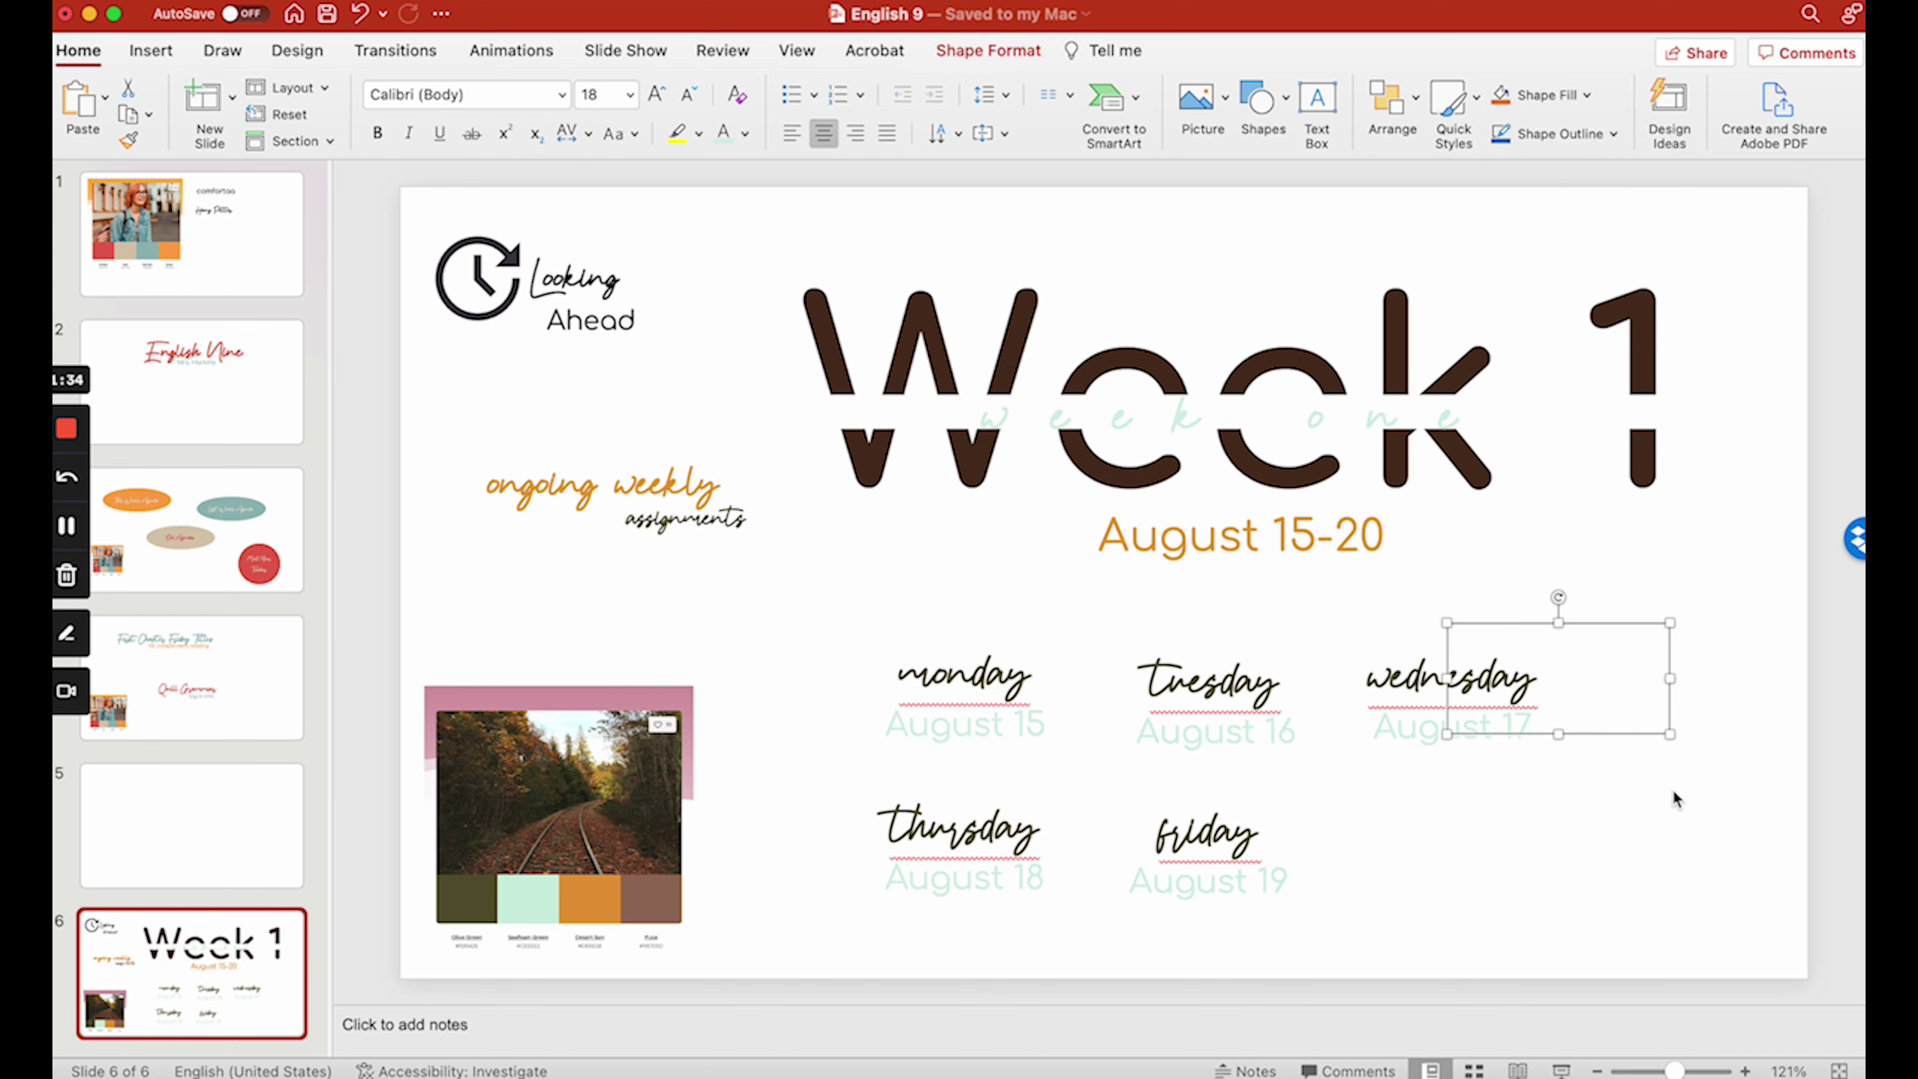
- Save the wednesday header group as a PNG picture named "Week 1 Wed" on the Desktop
left_click(1534, 750)
right_click(1541, 752)
left_click(1579, 839)
type("Week 1 Wed")
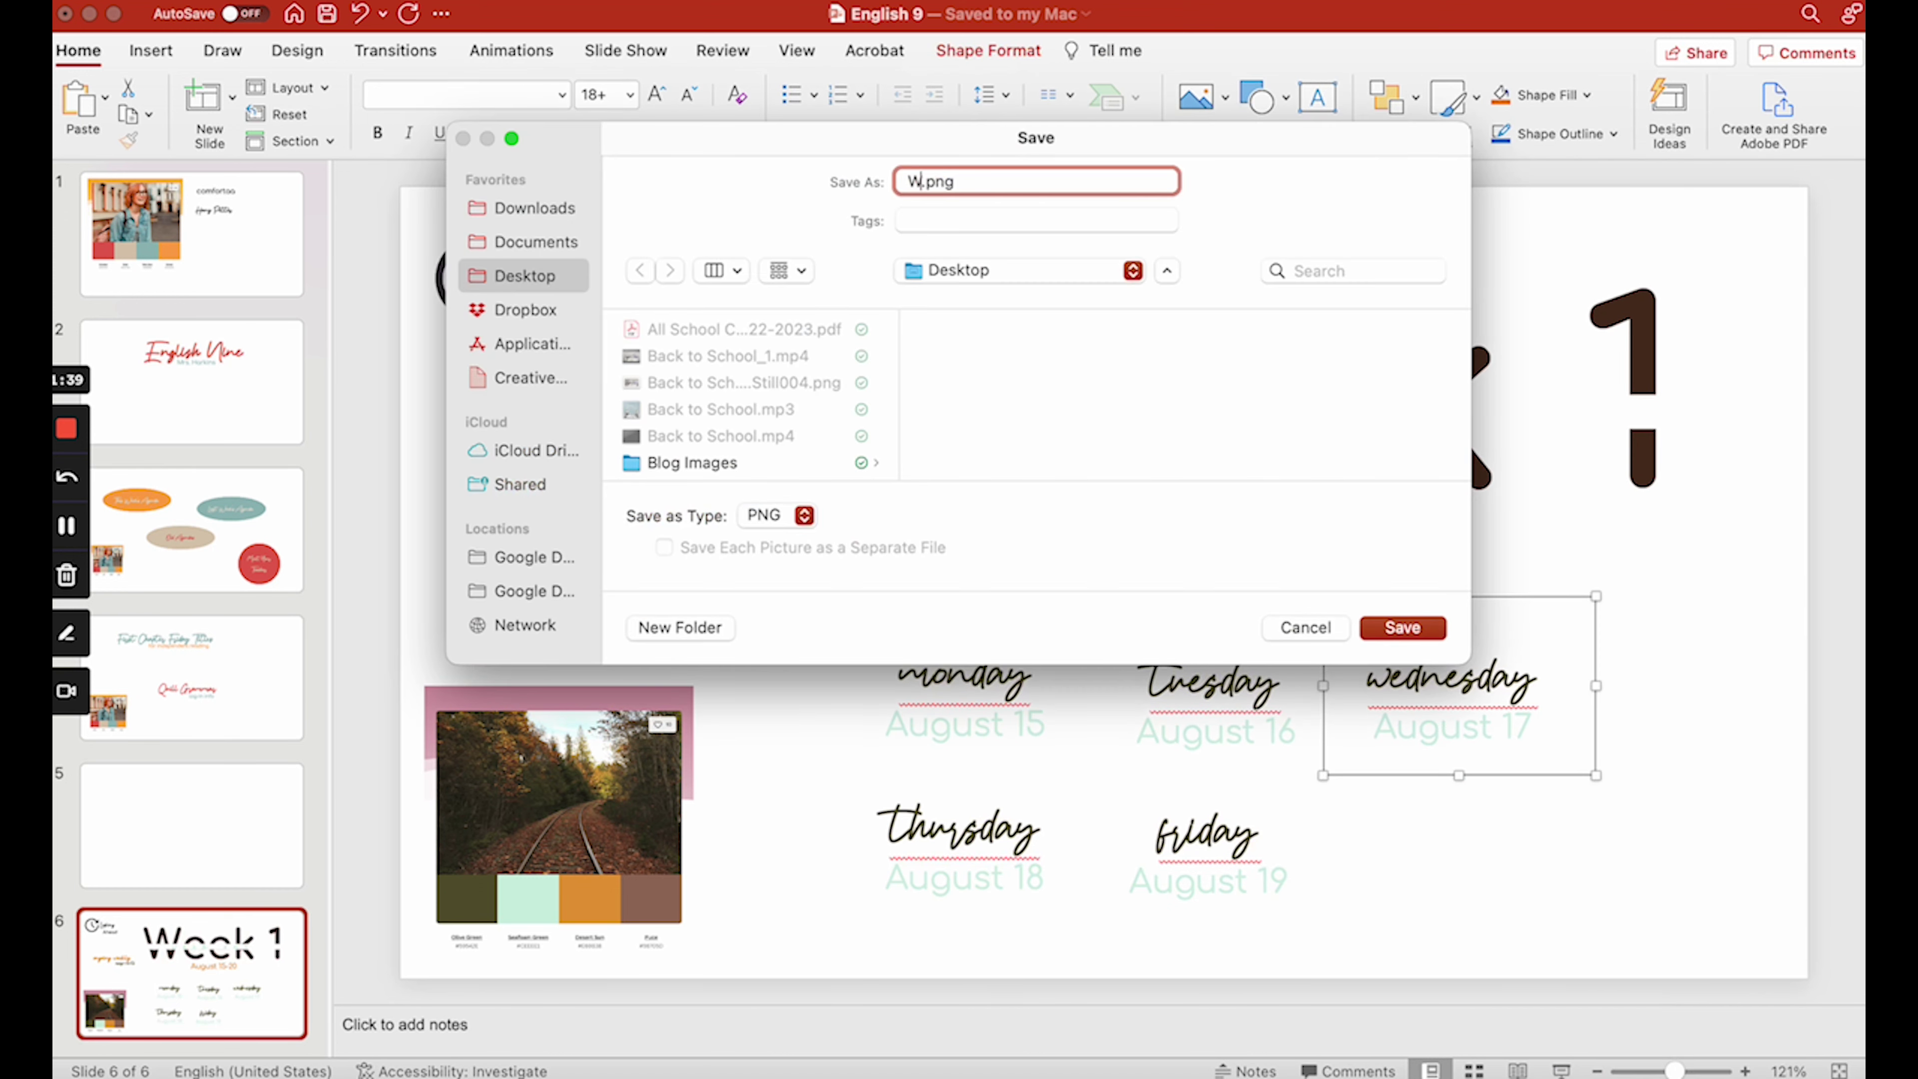
left_click(1404, 627)
- Center-align the tuesday text with its August 16 date
left_click(1274, 732)
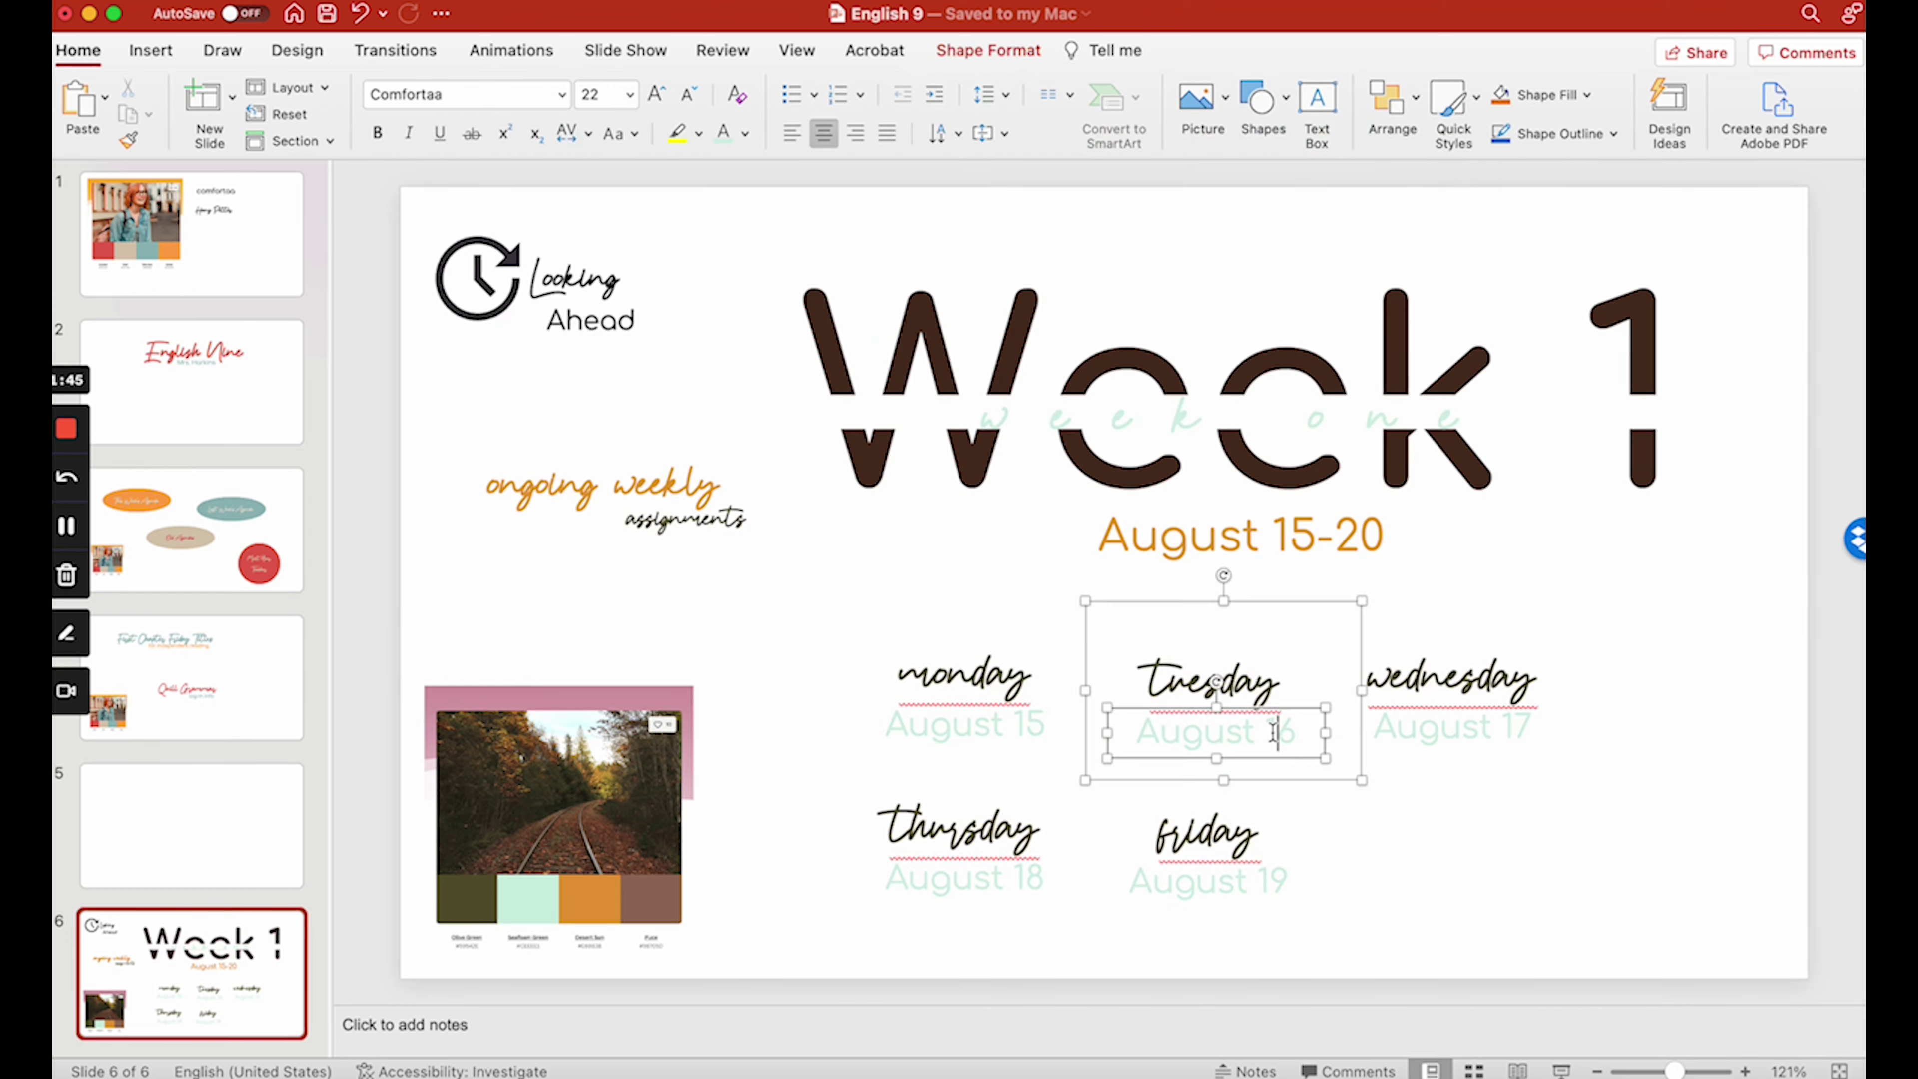
left_click(1274, 656)
left_click(1288, 740, "shift")
left_click(1415, 92)
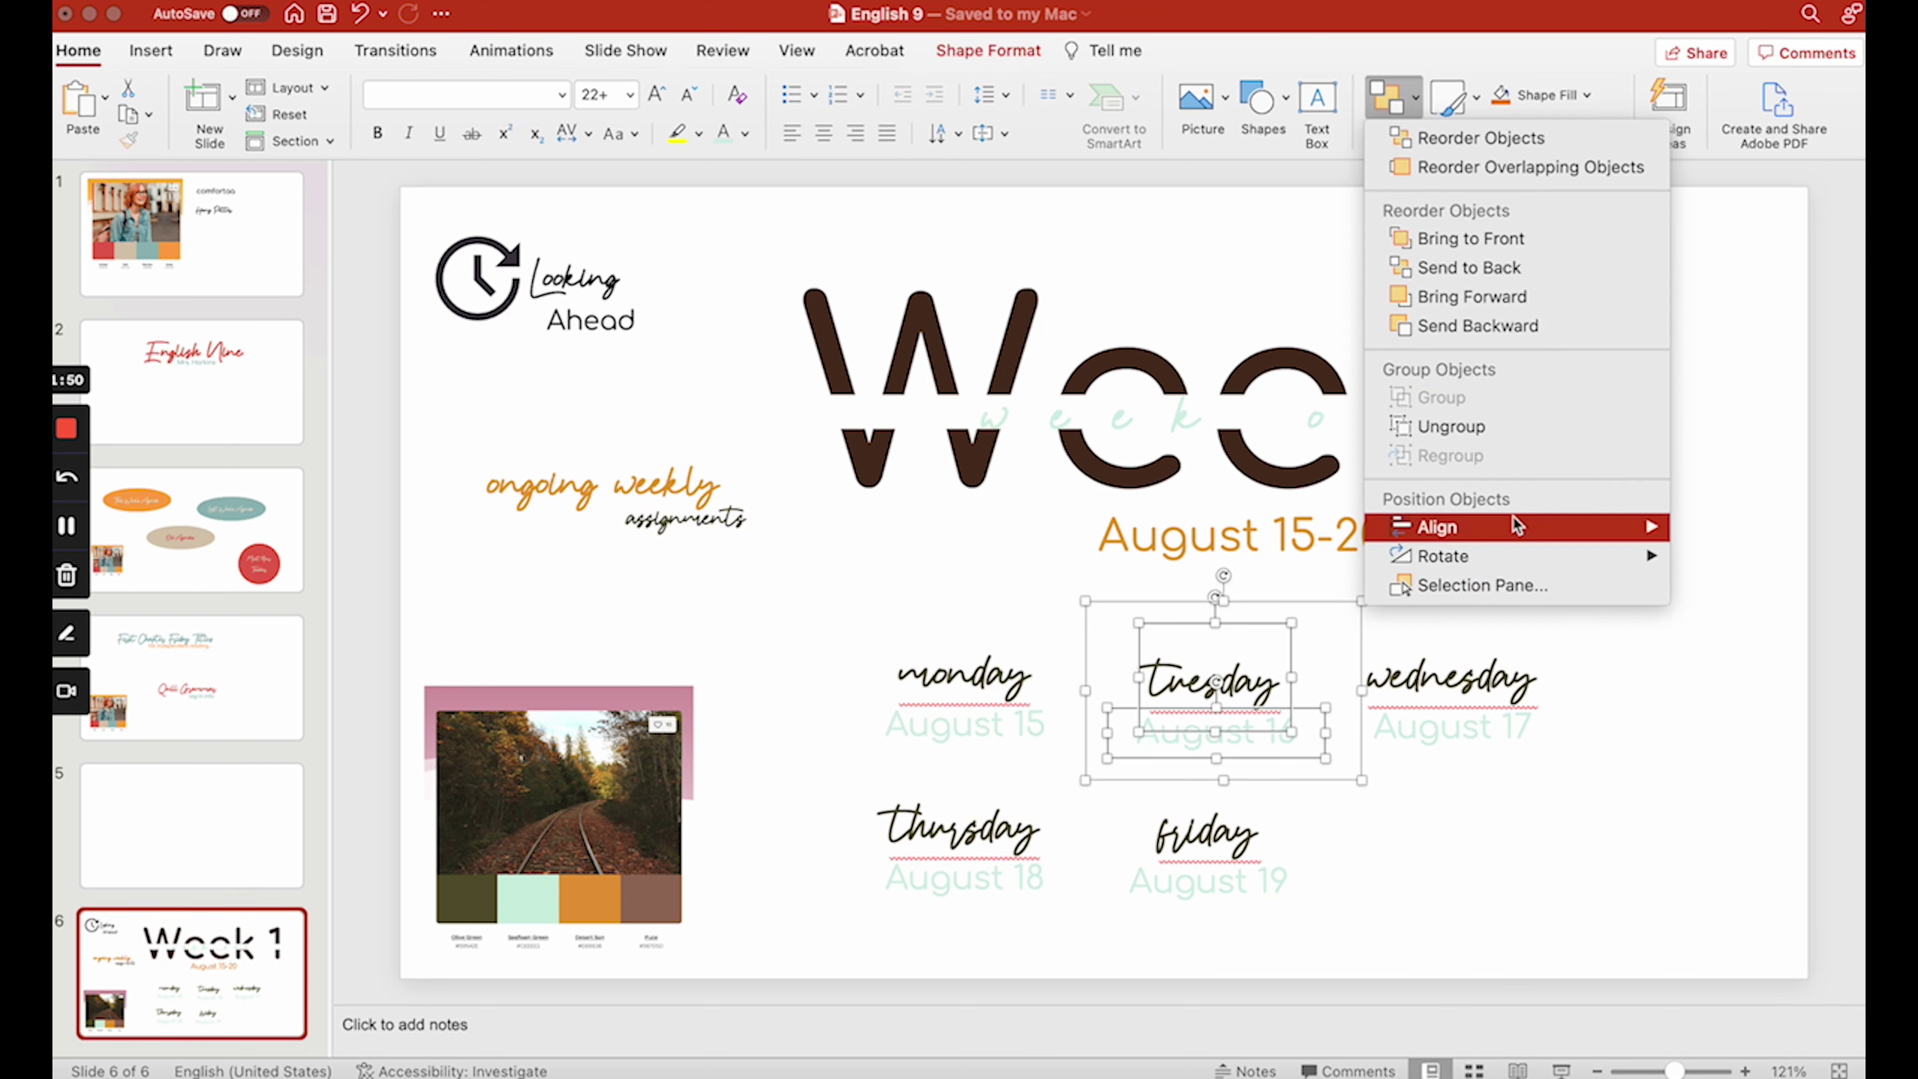
mouse_move(1439, 523)
left_click(1277, 561)
- Save the tuesday header group as a picture, using "Tue" for the day in the file name
right_click(1295, 646)
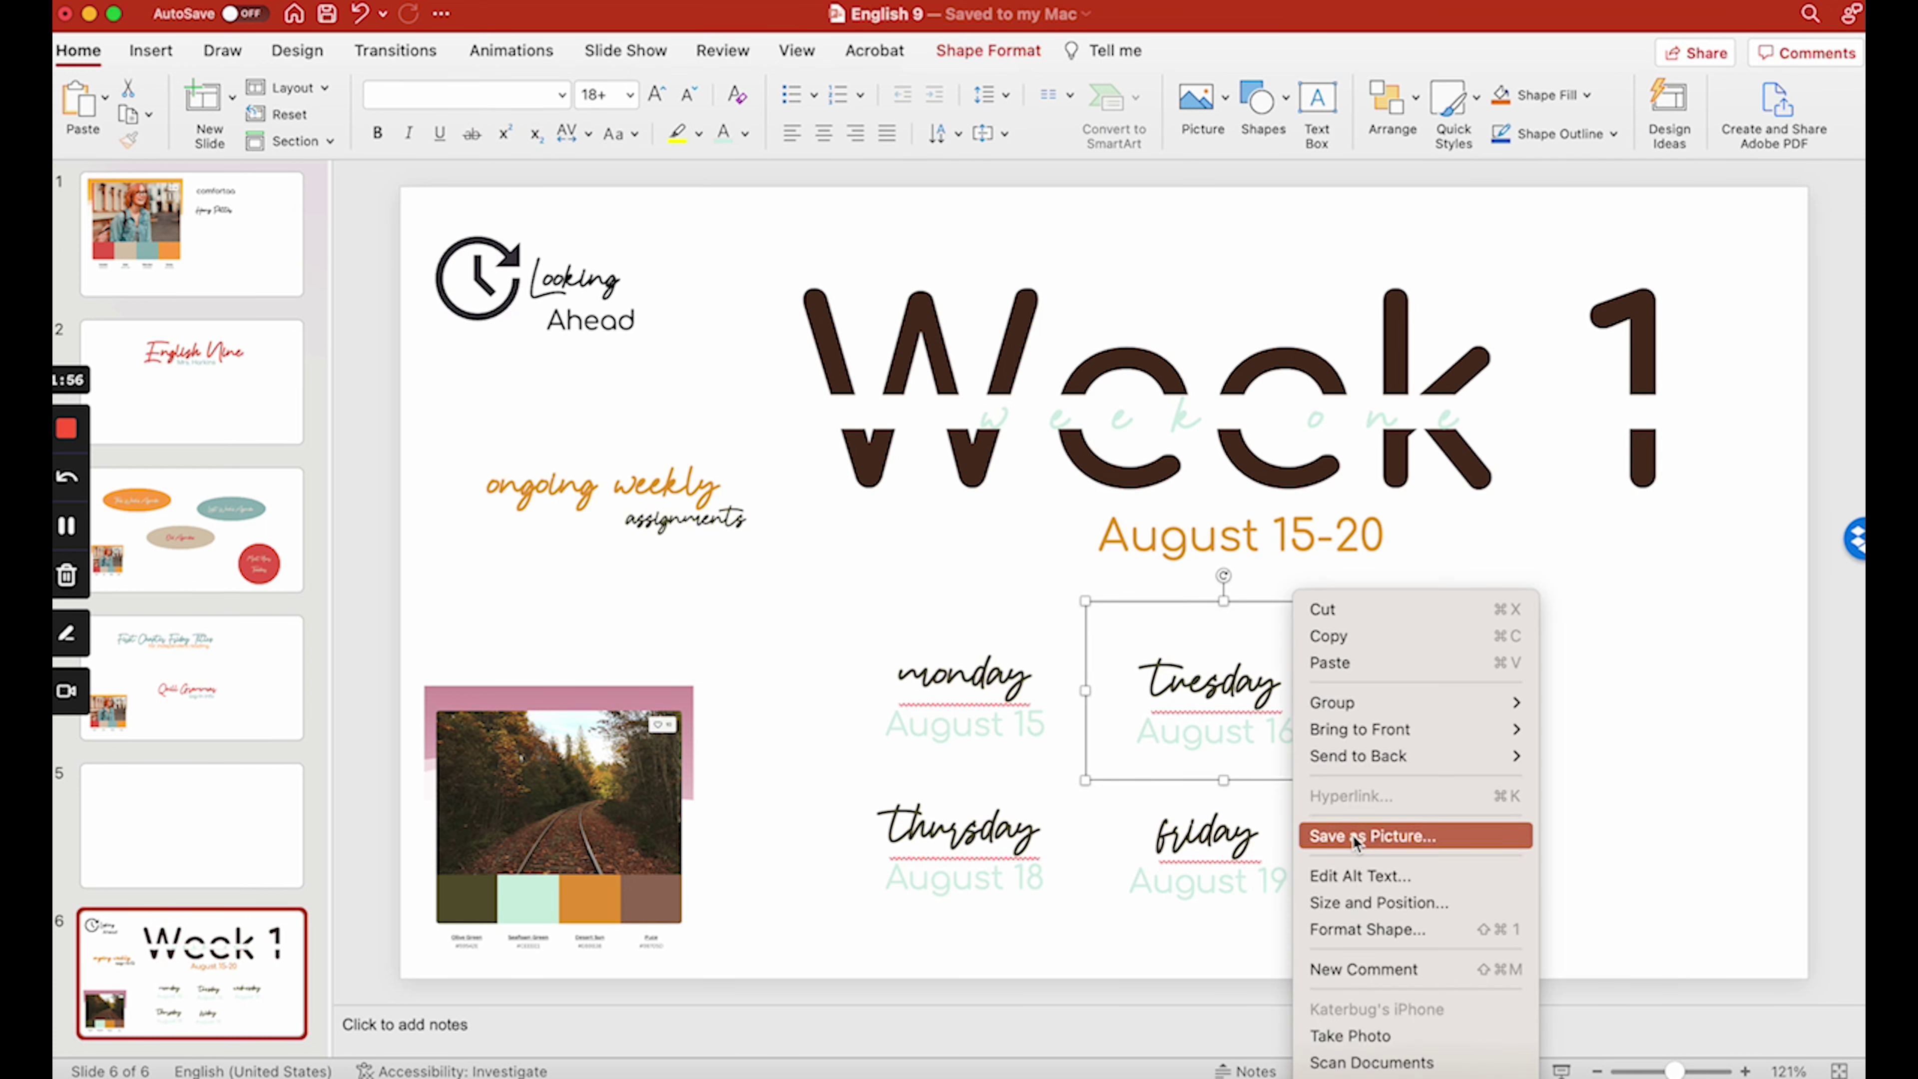
left_click(1360, 840)
key("Right")
key("BackSpace")
key("BackSpace")
key("BackSpace")
type("Tue")
left_click(1394, 626)
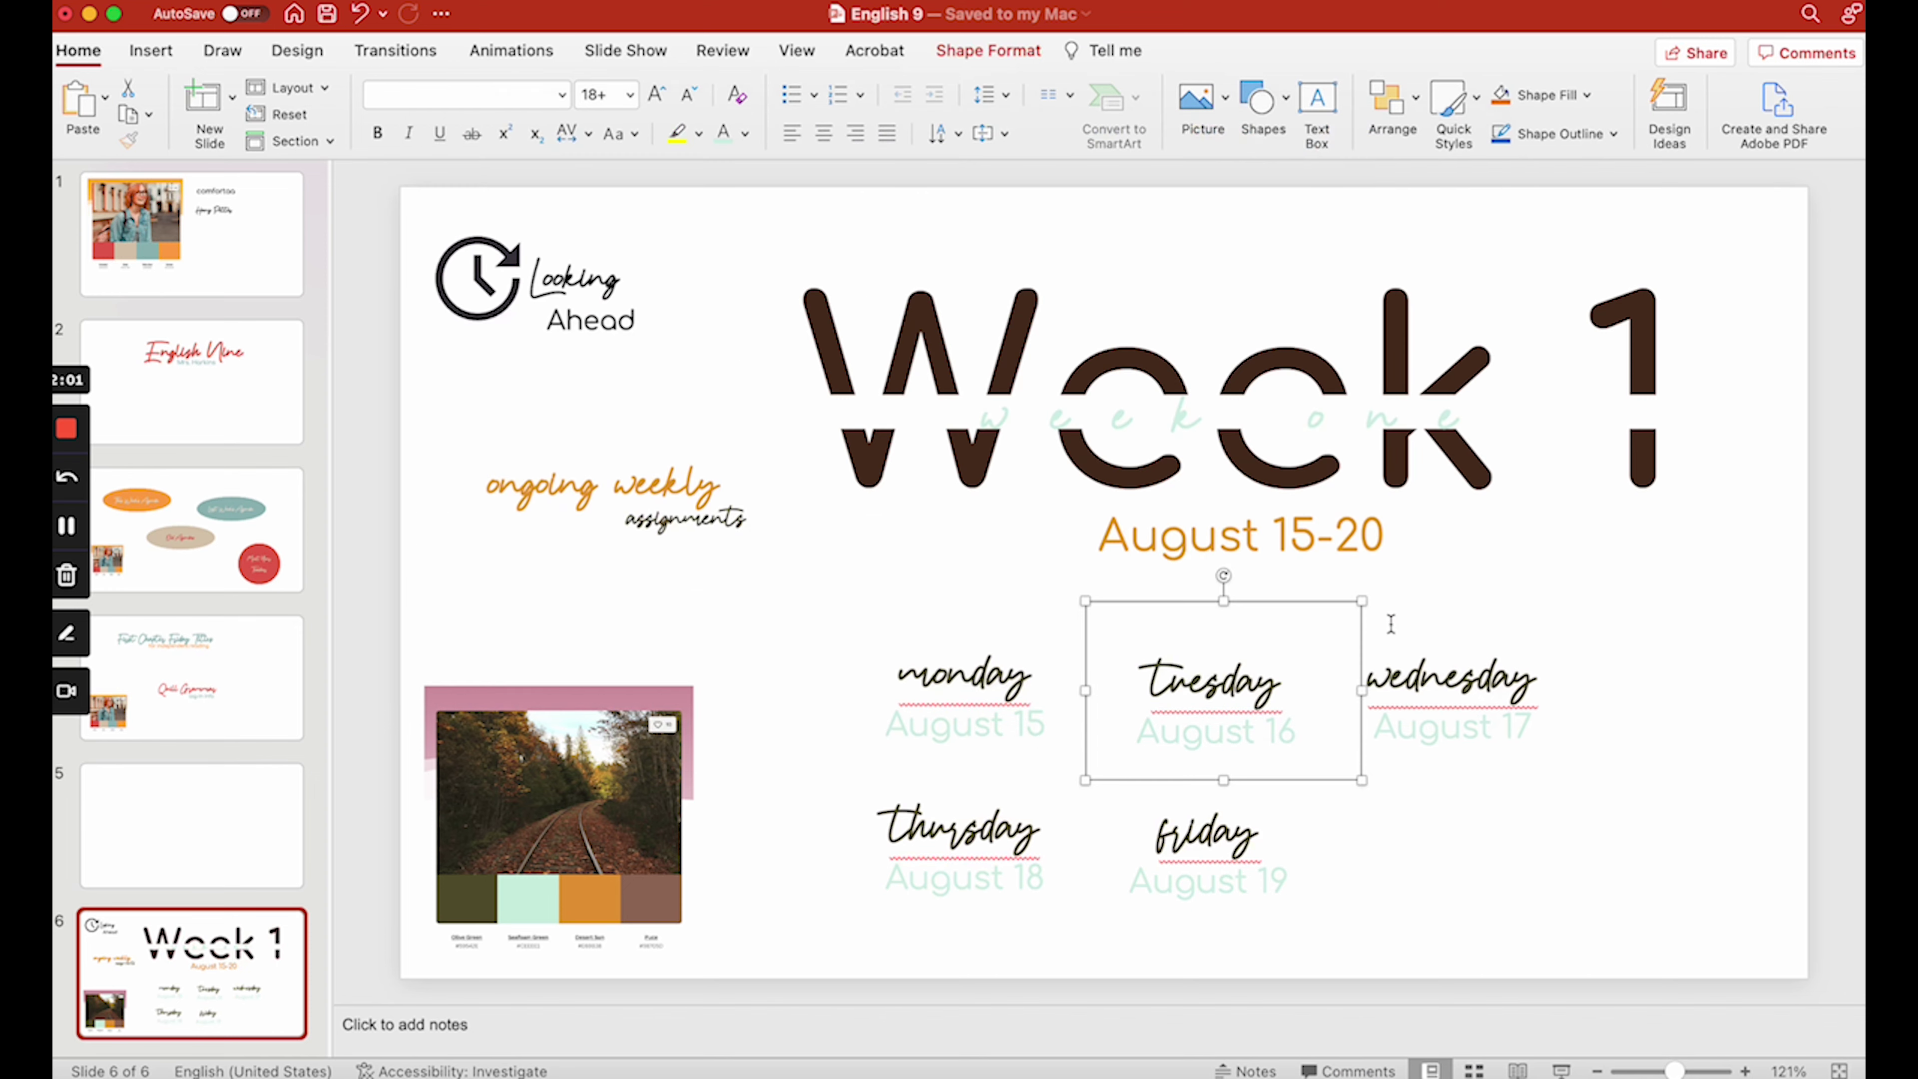
- Center-align the monday text with its August 15 date
left_click(1020, 752)
left_click(1023, 729)
left_click(1033, 681, "shift")
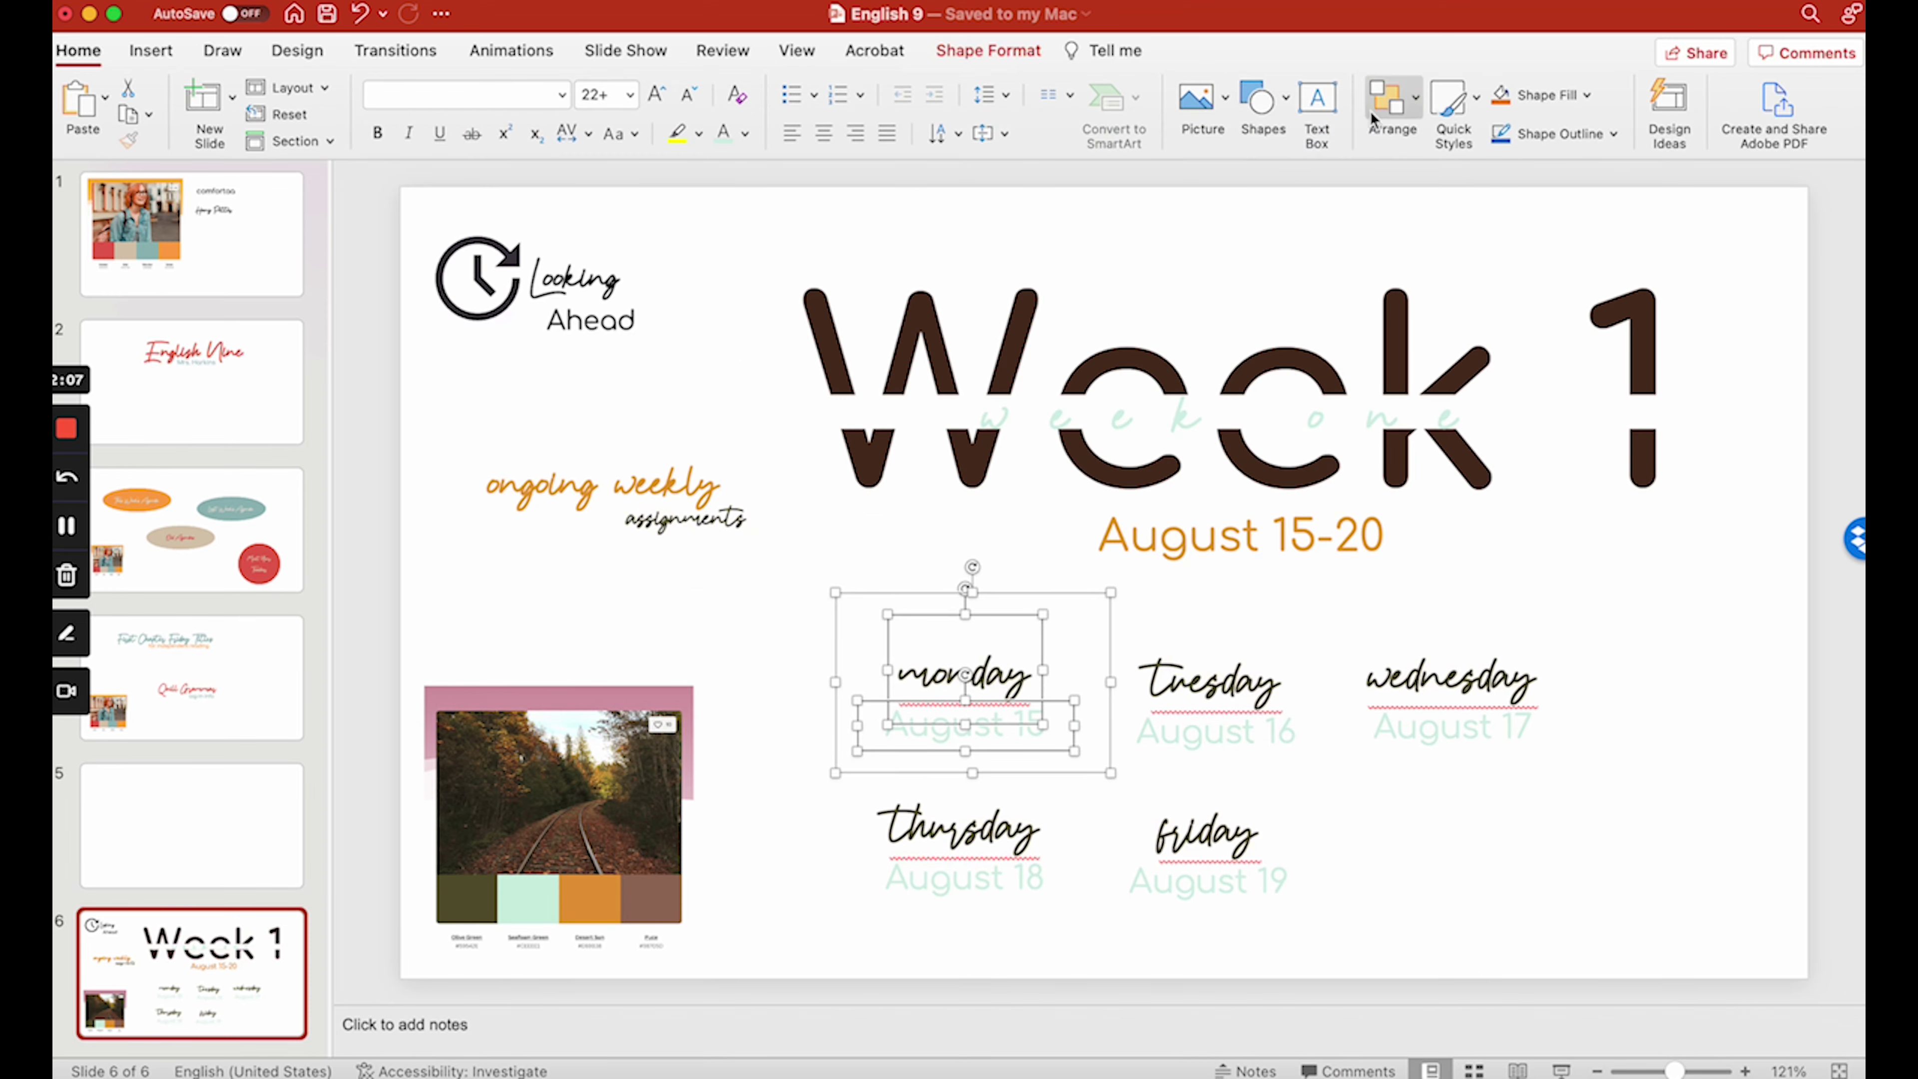
left_click(1388, 97)
mouse_move(1438, 526)
left_click(1235, 561)
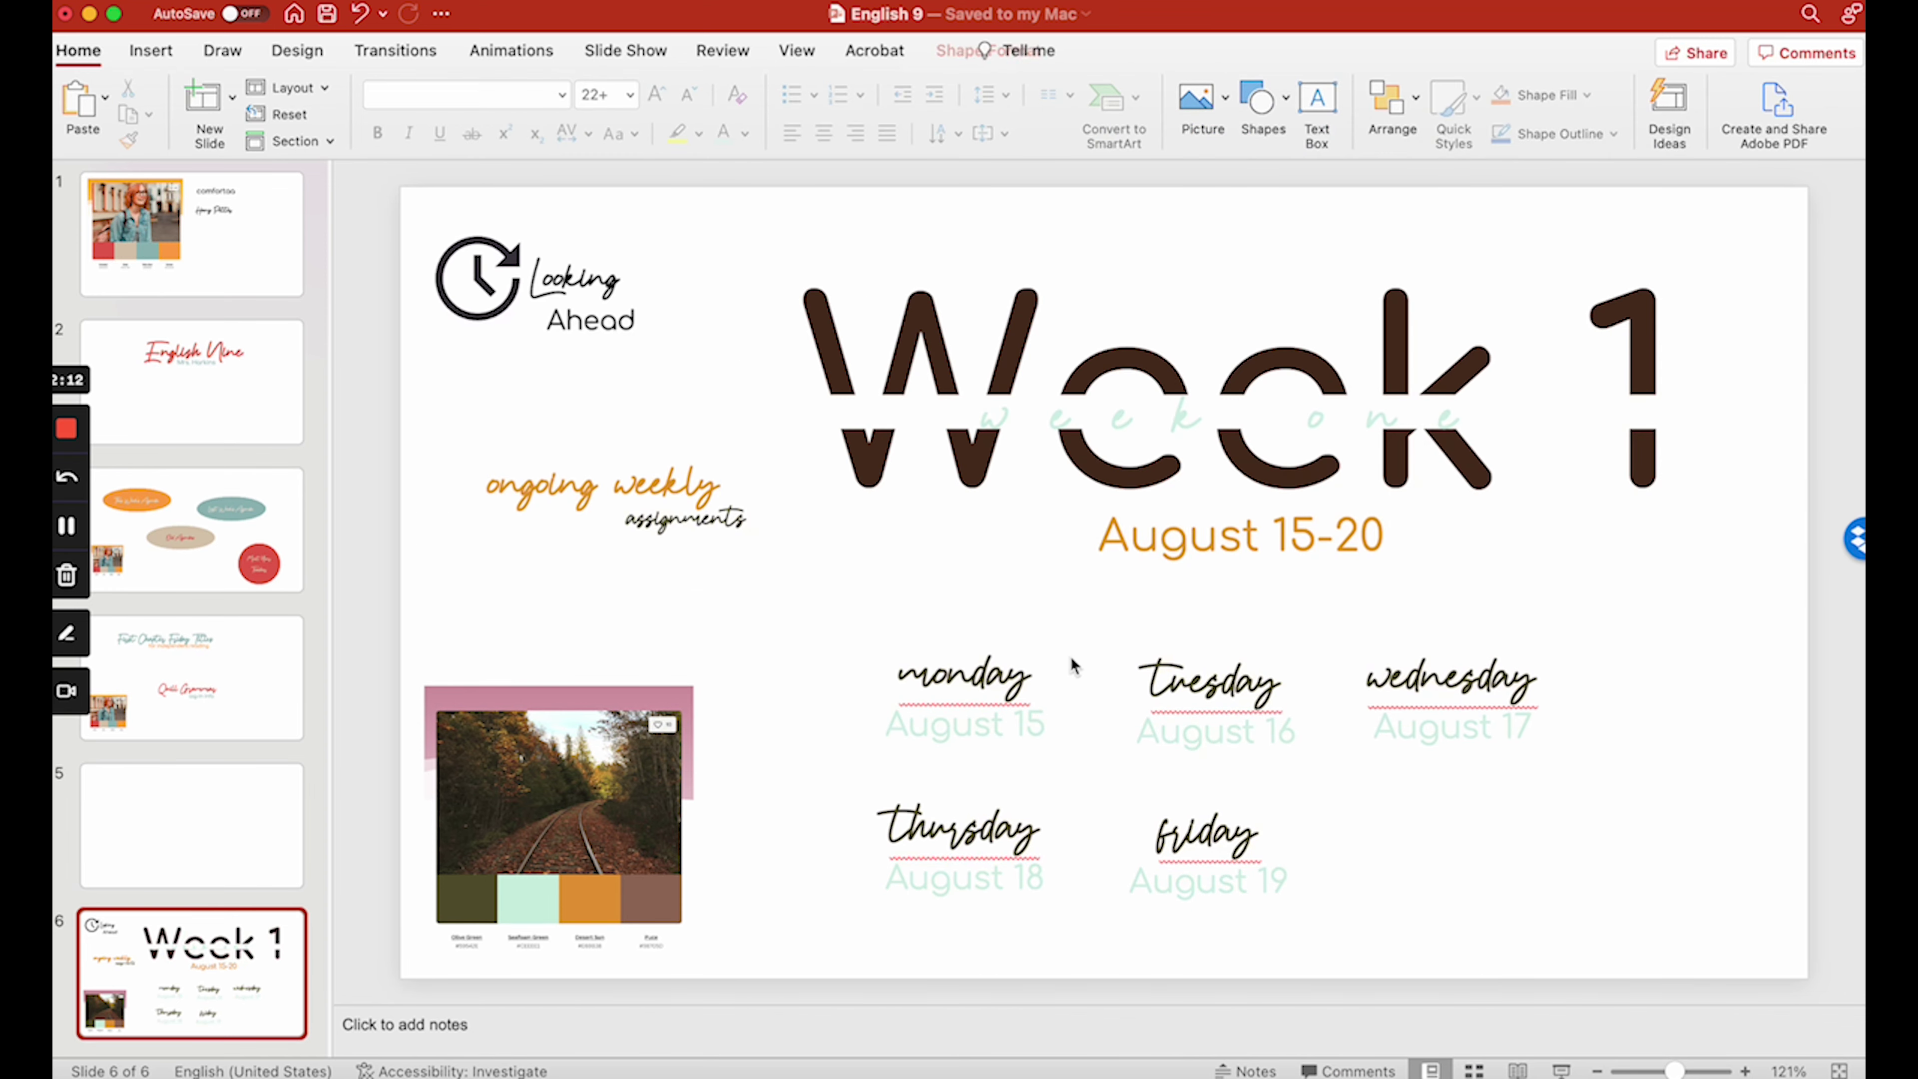
- Save the monday header group as a PNG picture named "Week 1 Mon" on the Desktop
left_click(1062, 667)
right_click(1041, 592)
left_click(1101, 836)
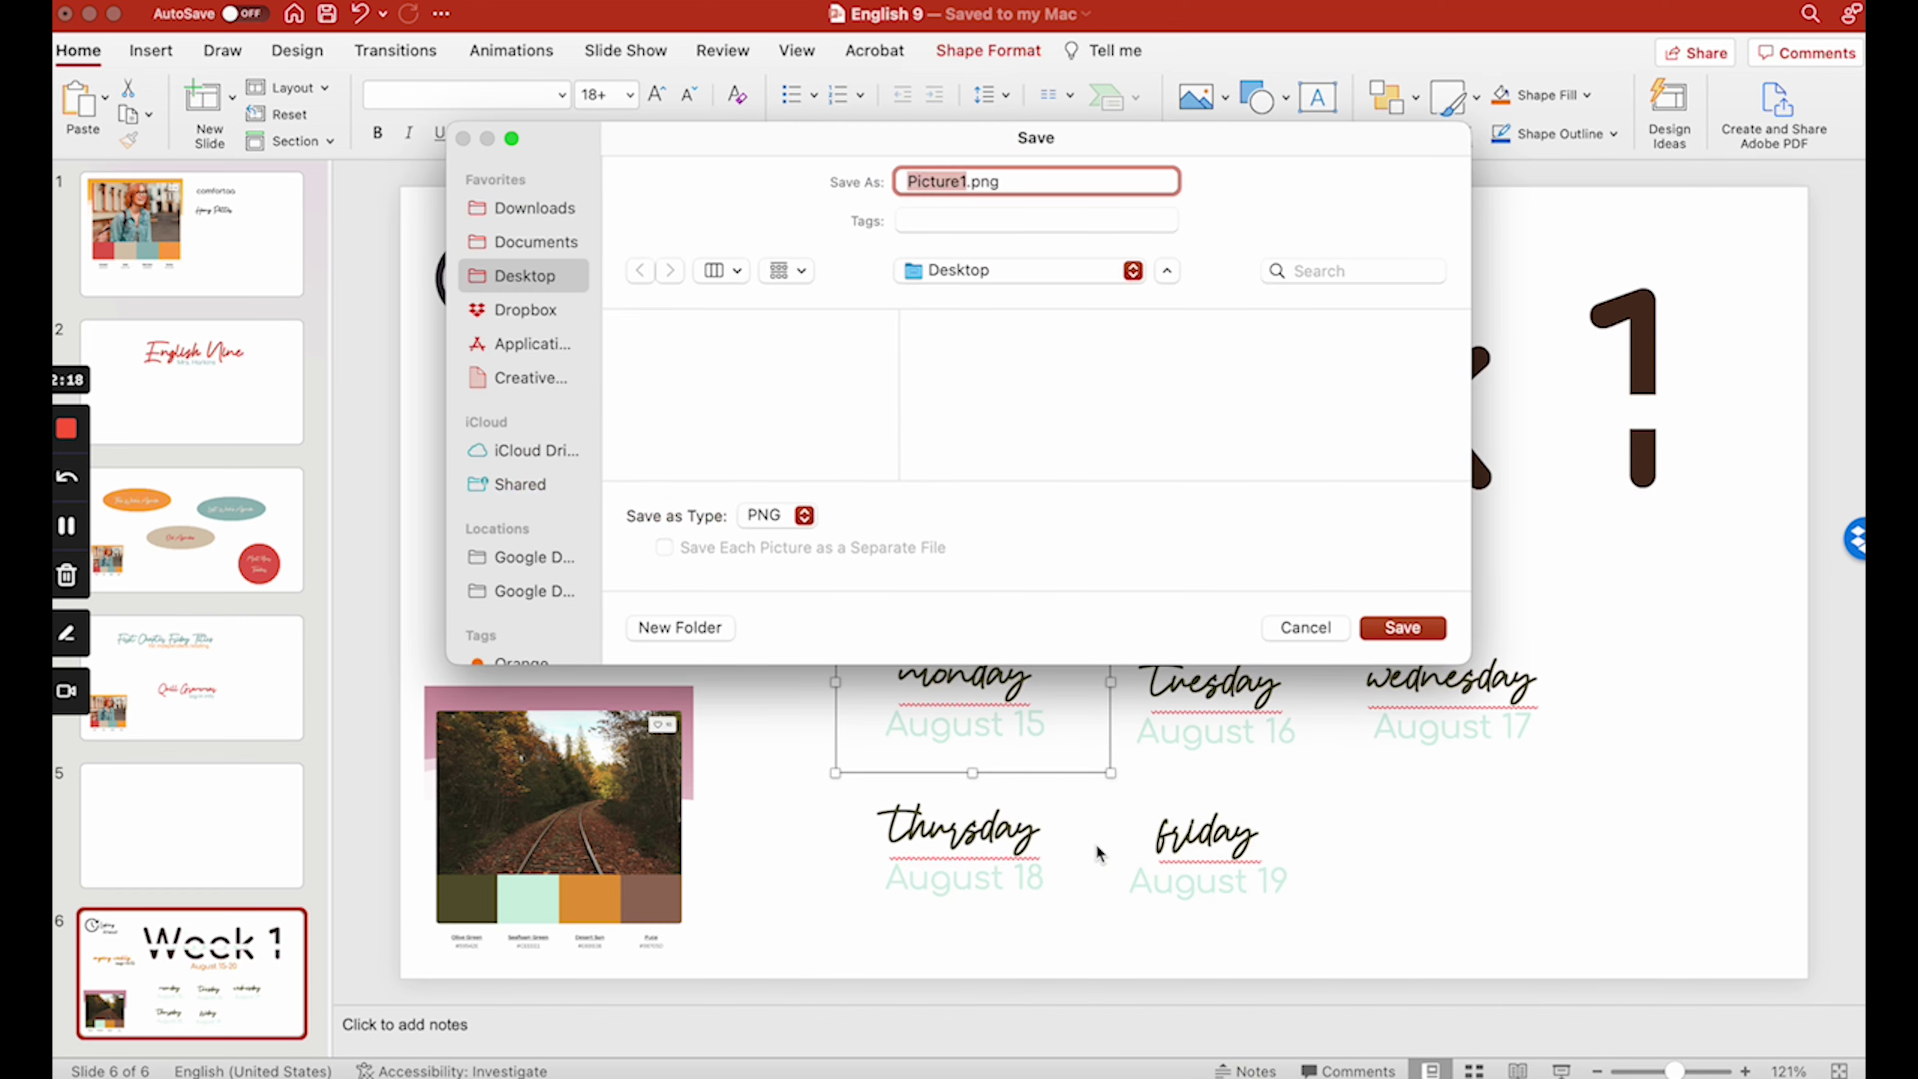
type("Week 1 Mon")
left_click(1402, 628)
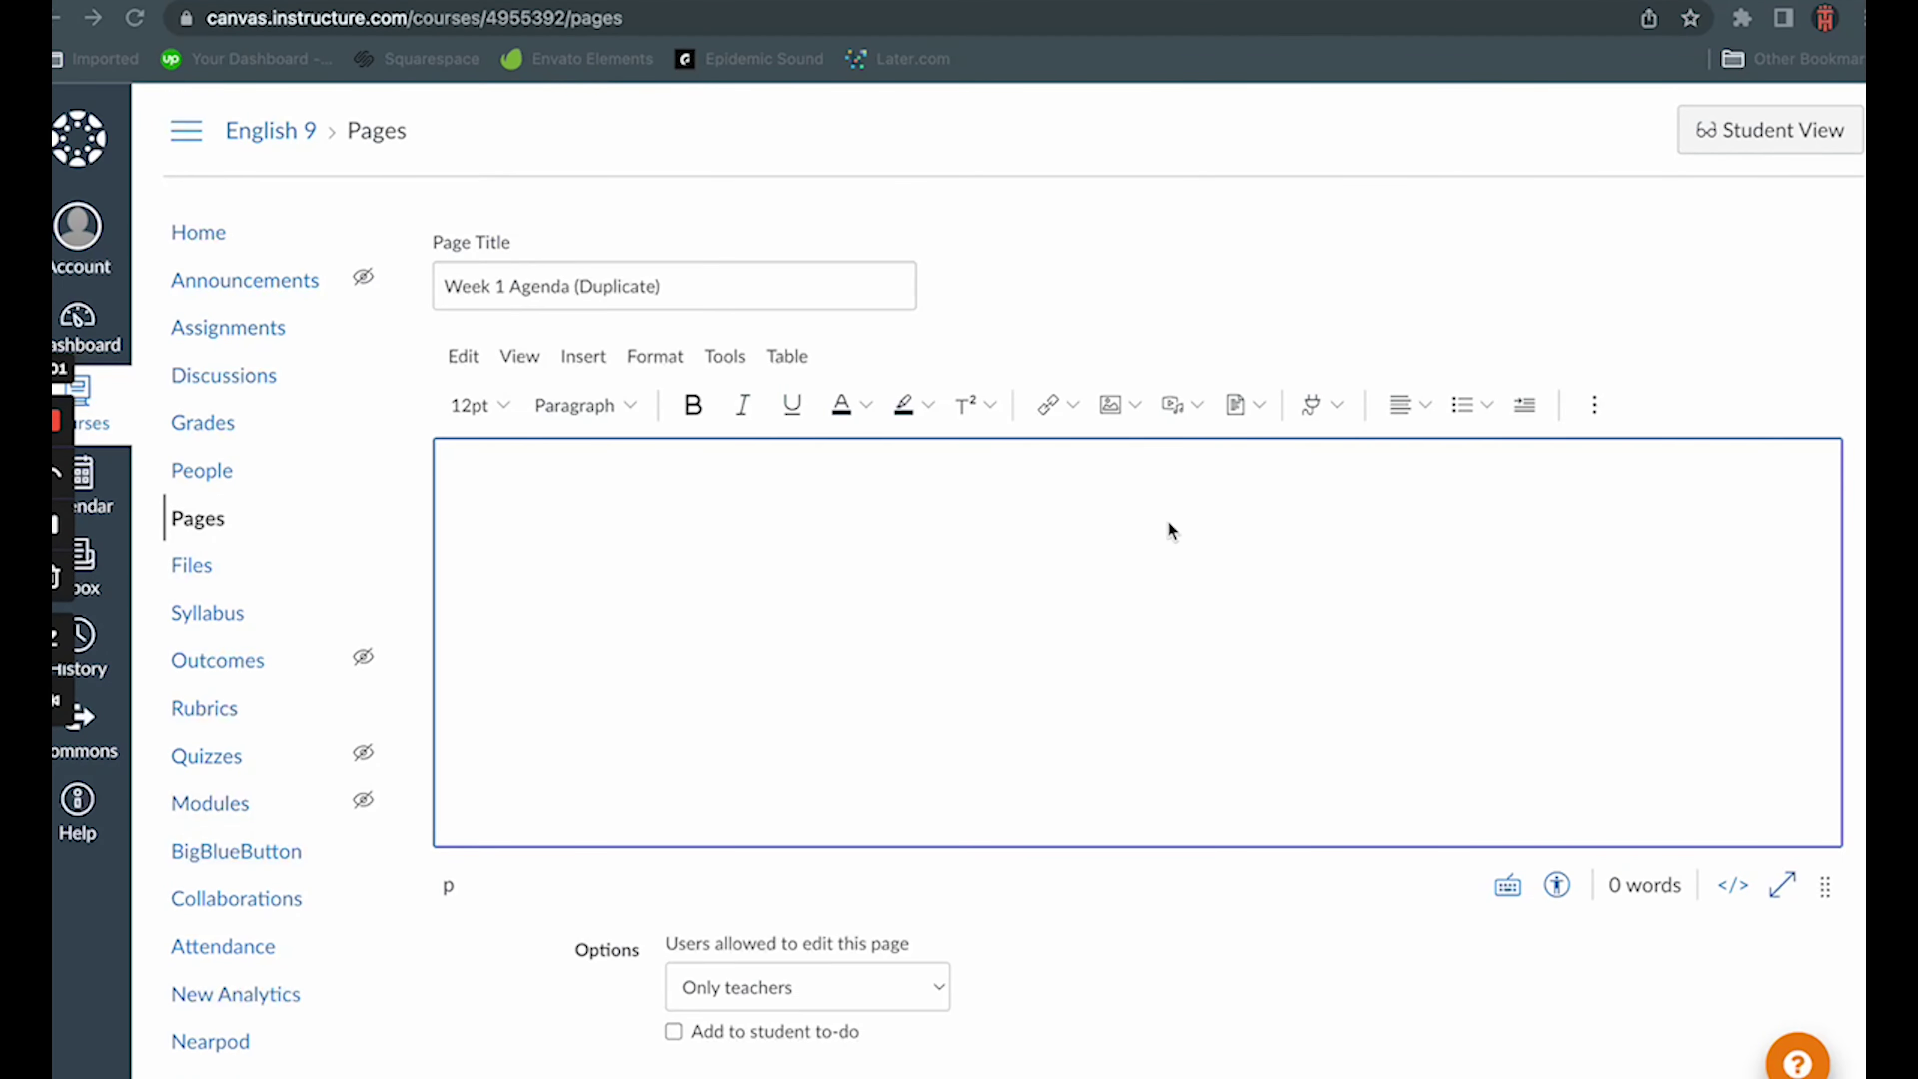
- Switch to the Canvas page editor and upload Week 1 Banner.png from the Desktop into the empty Week 1 Agenda page
left_click(1157, 522)
left_click(1134, 408)
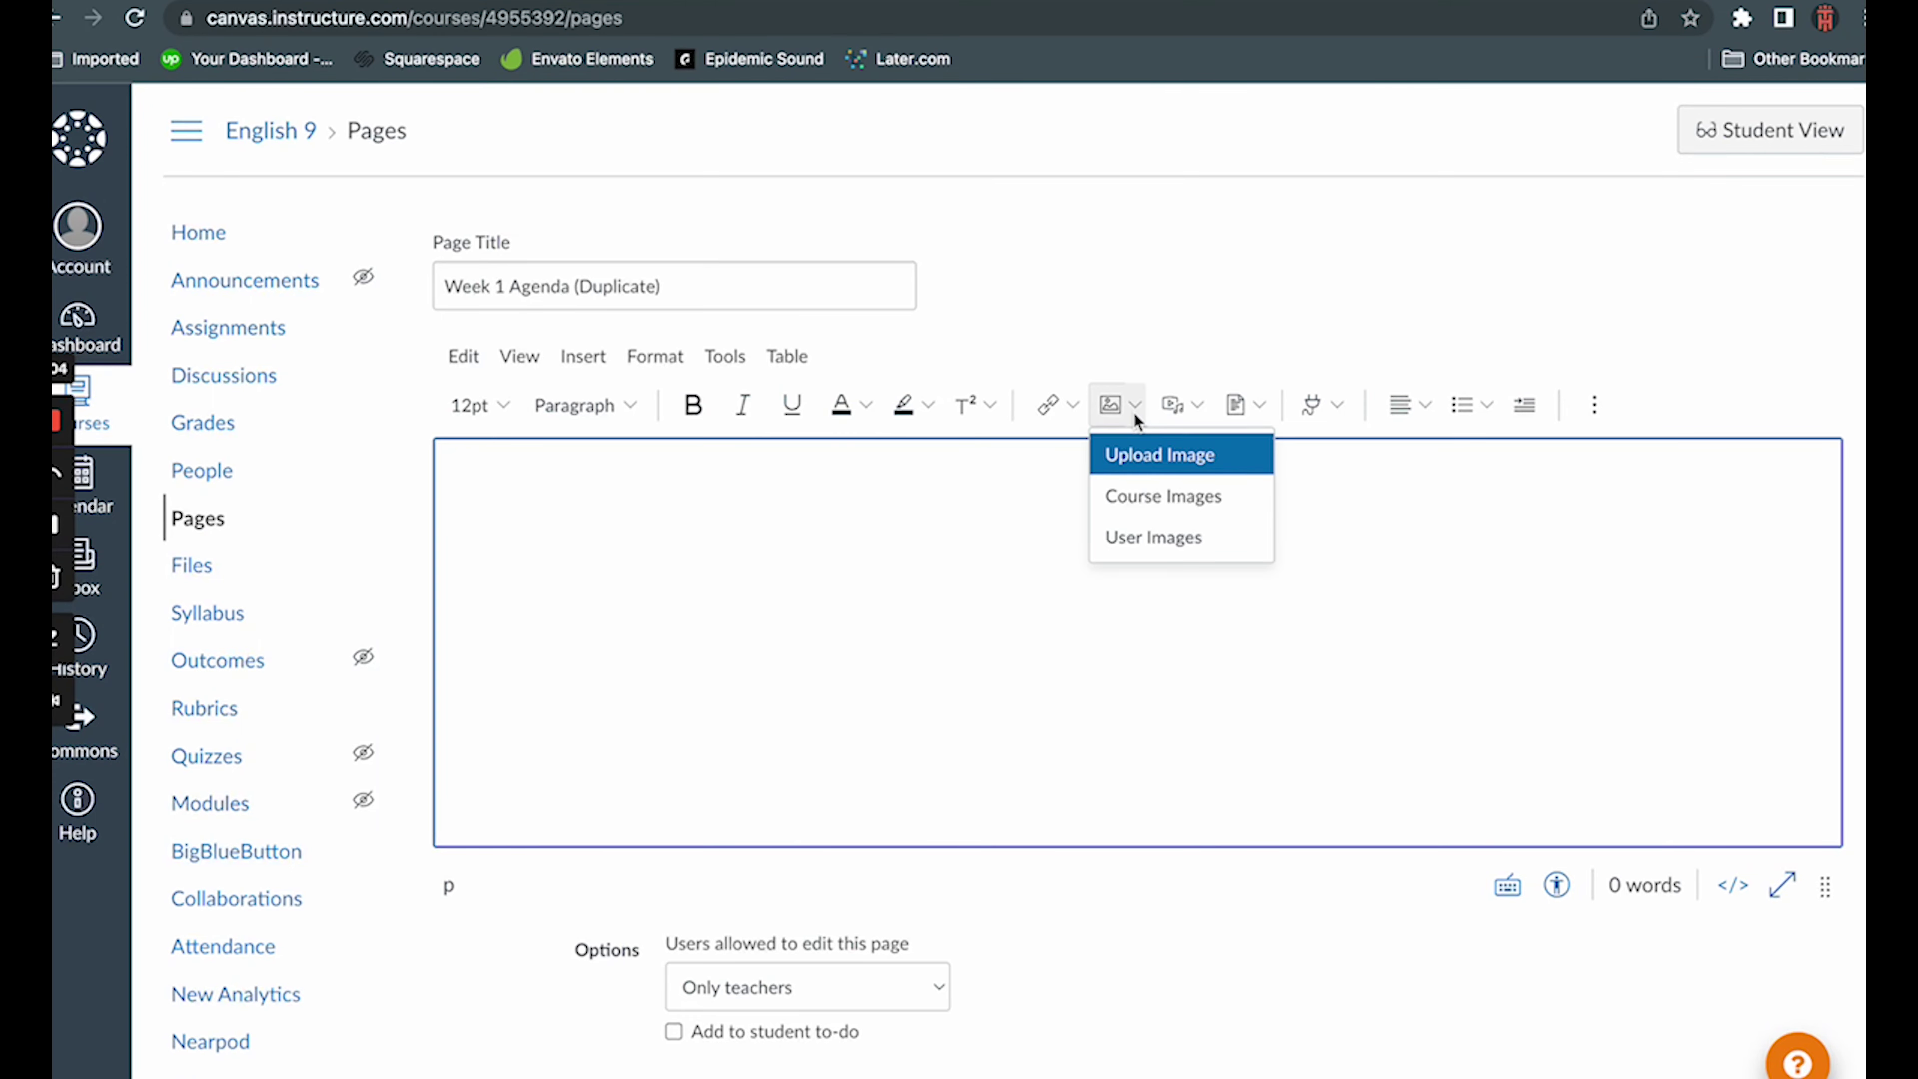
left_click(1139, 456)
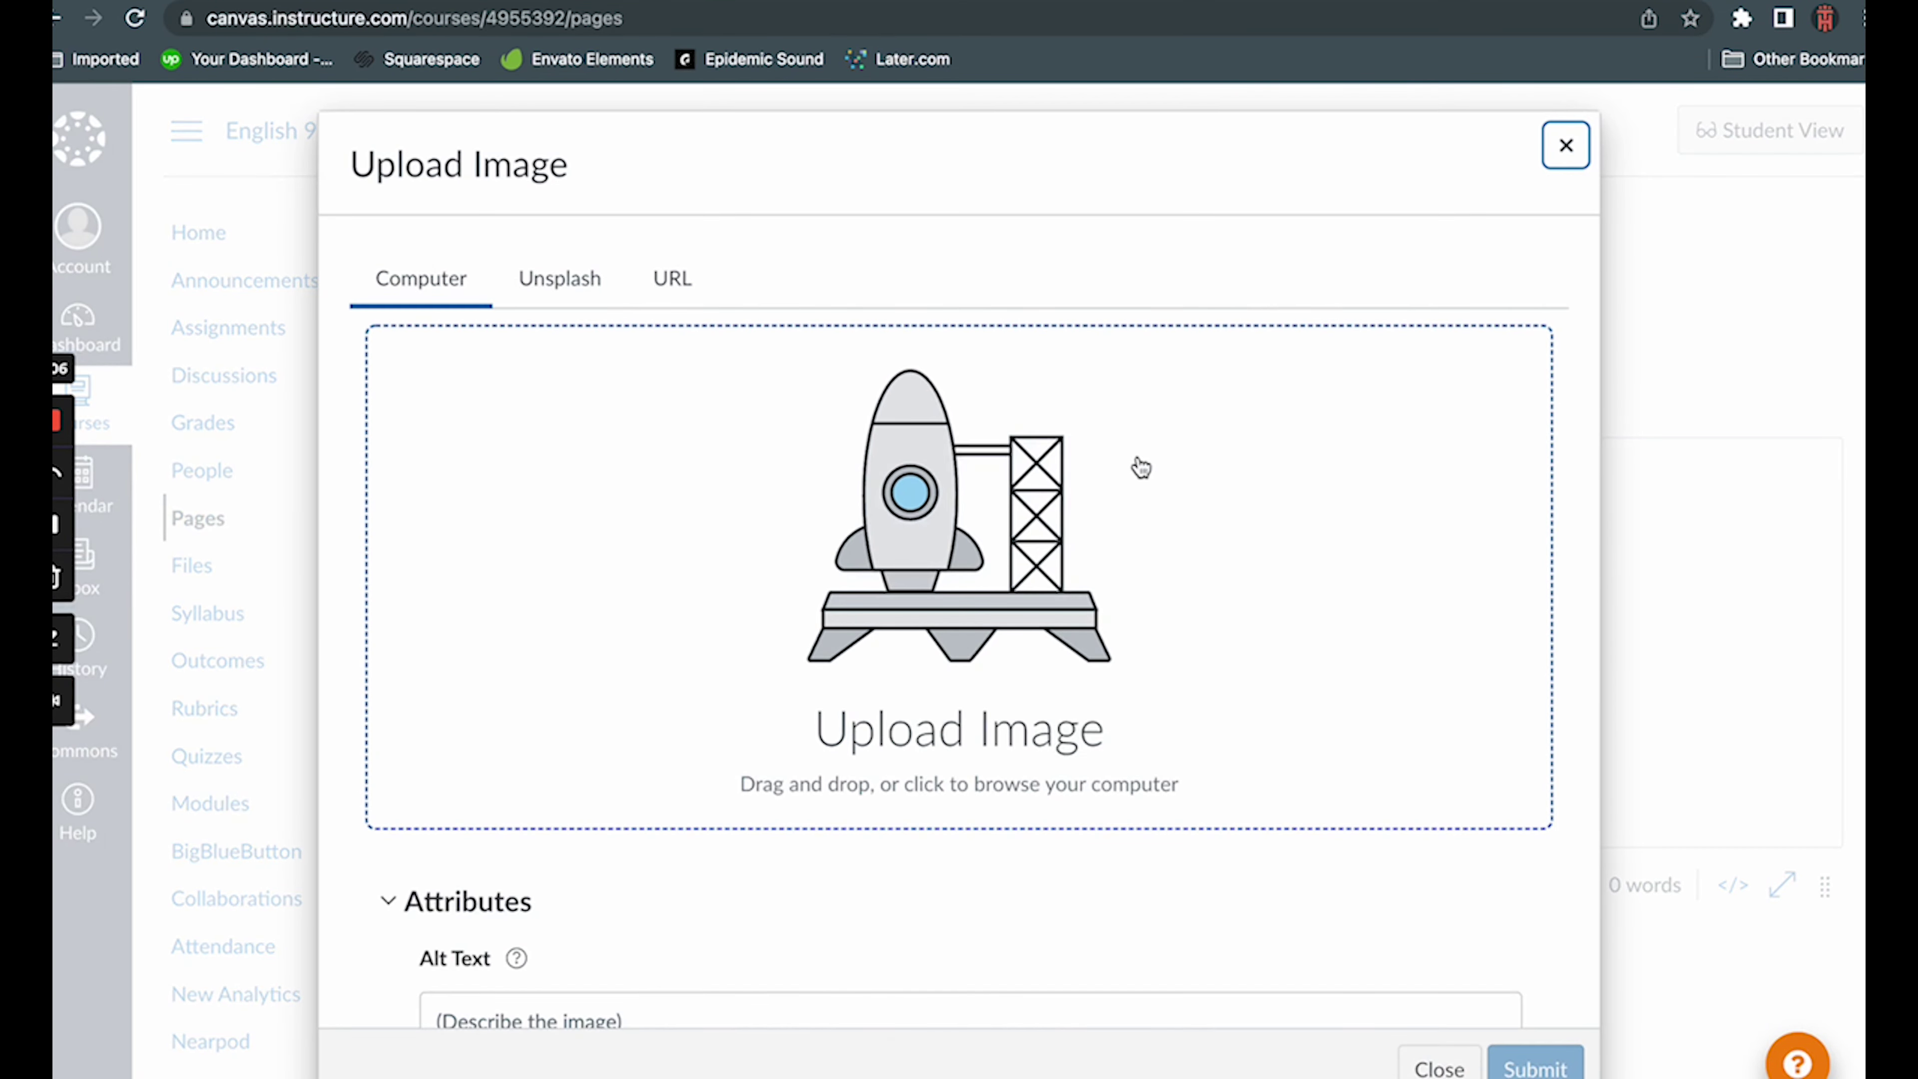
left_click(978, 514)
scroll(821, 645, "down", 10)
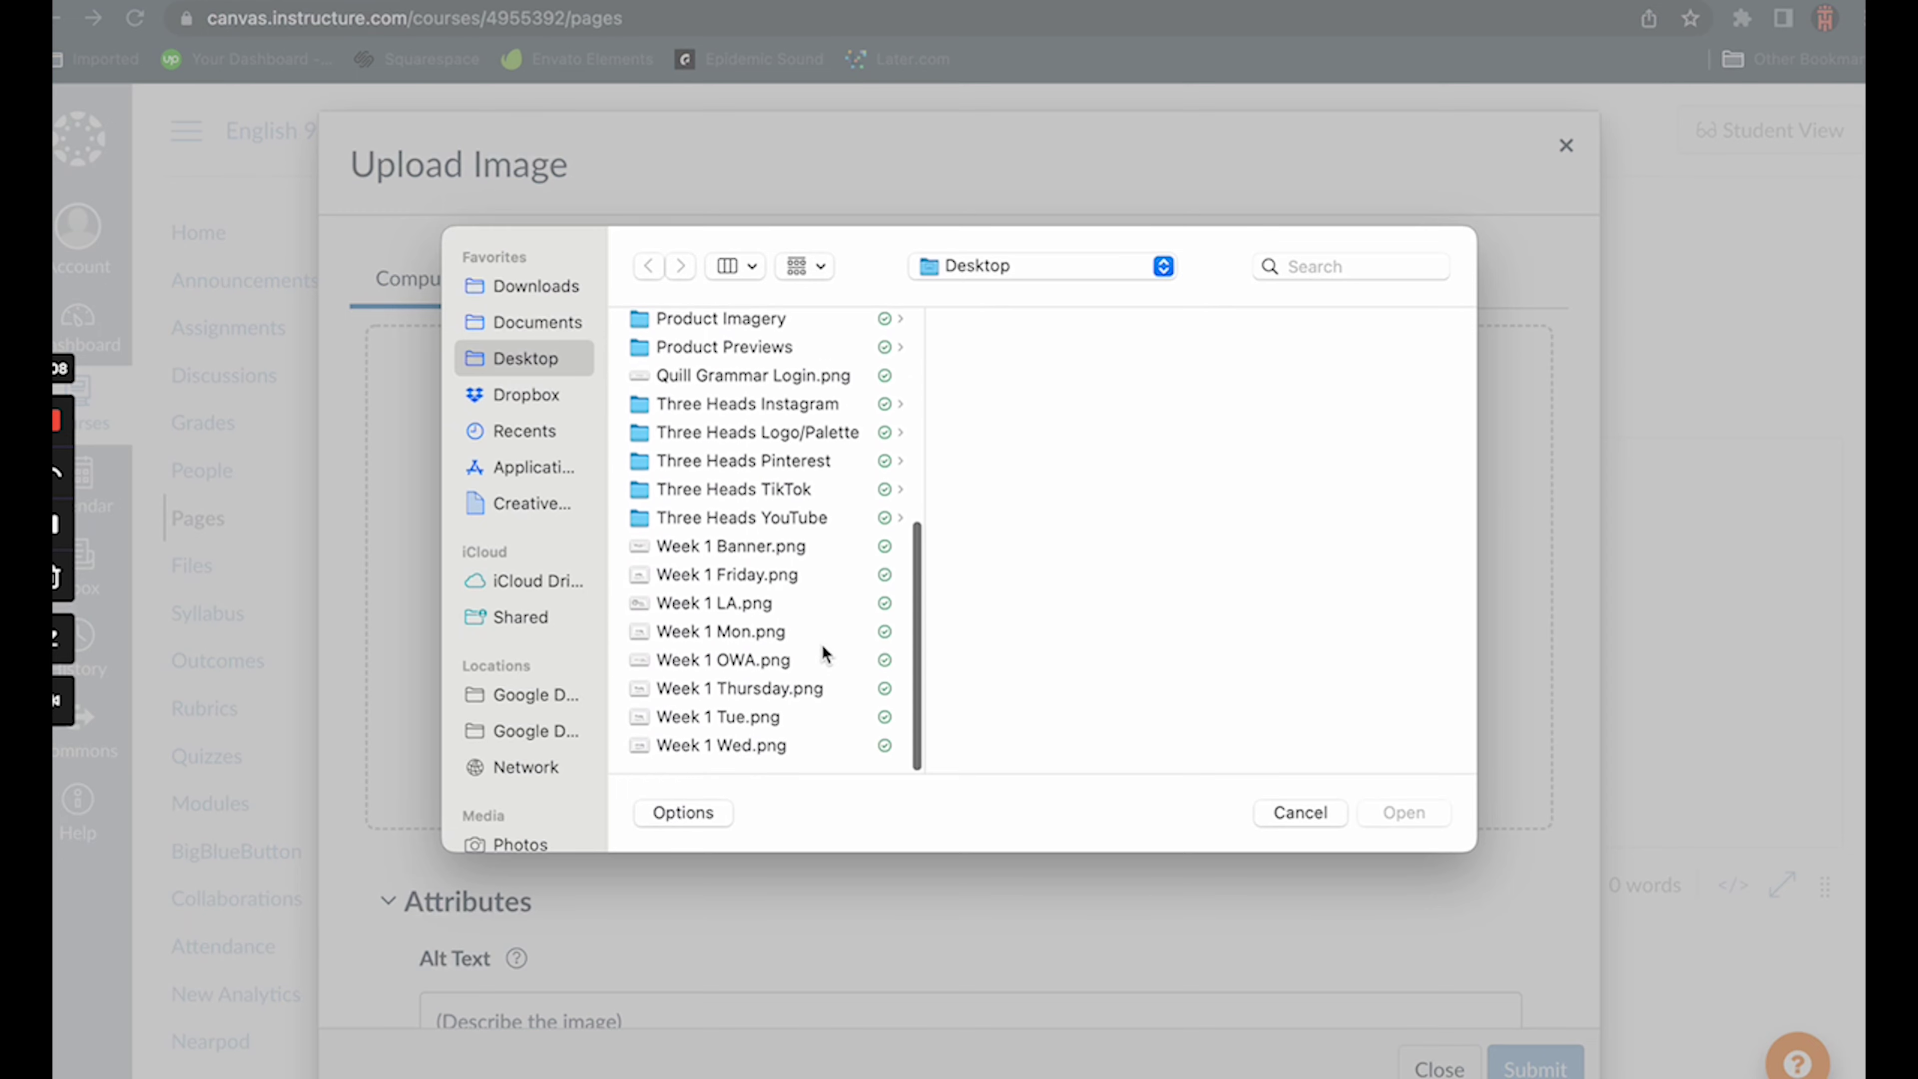
left_click(785, 549)
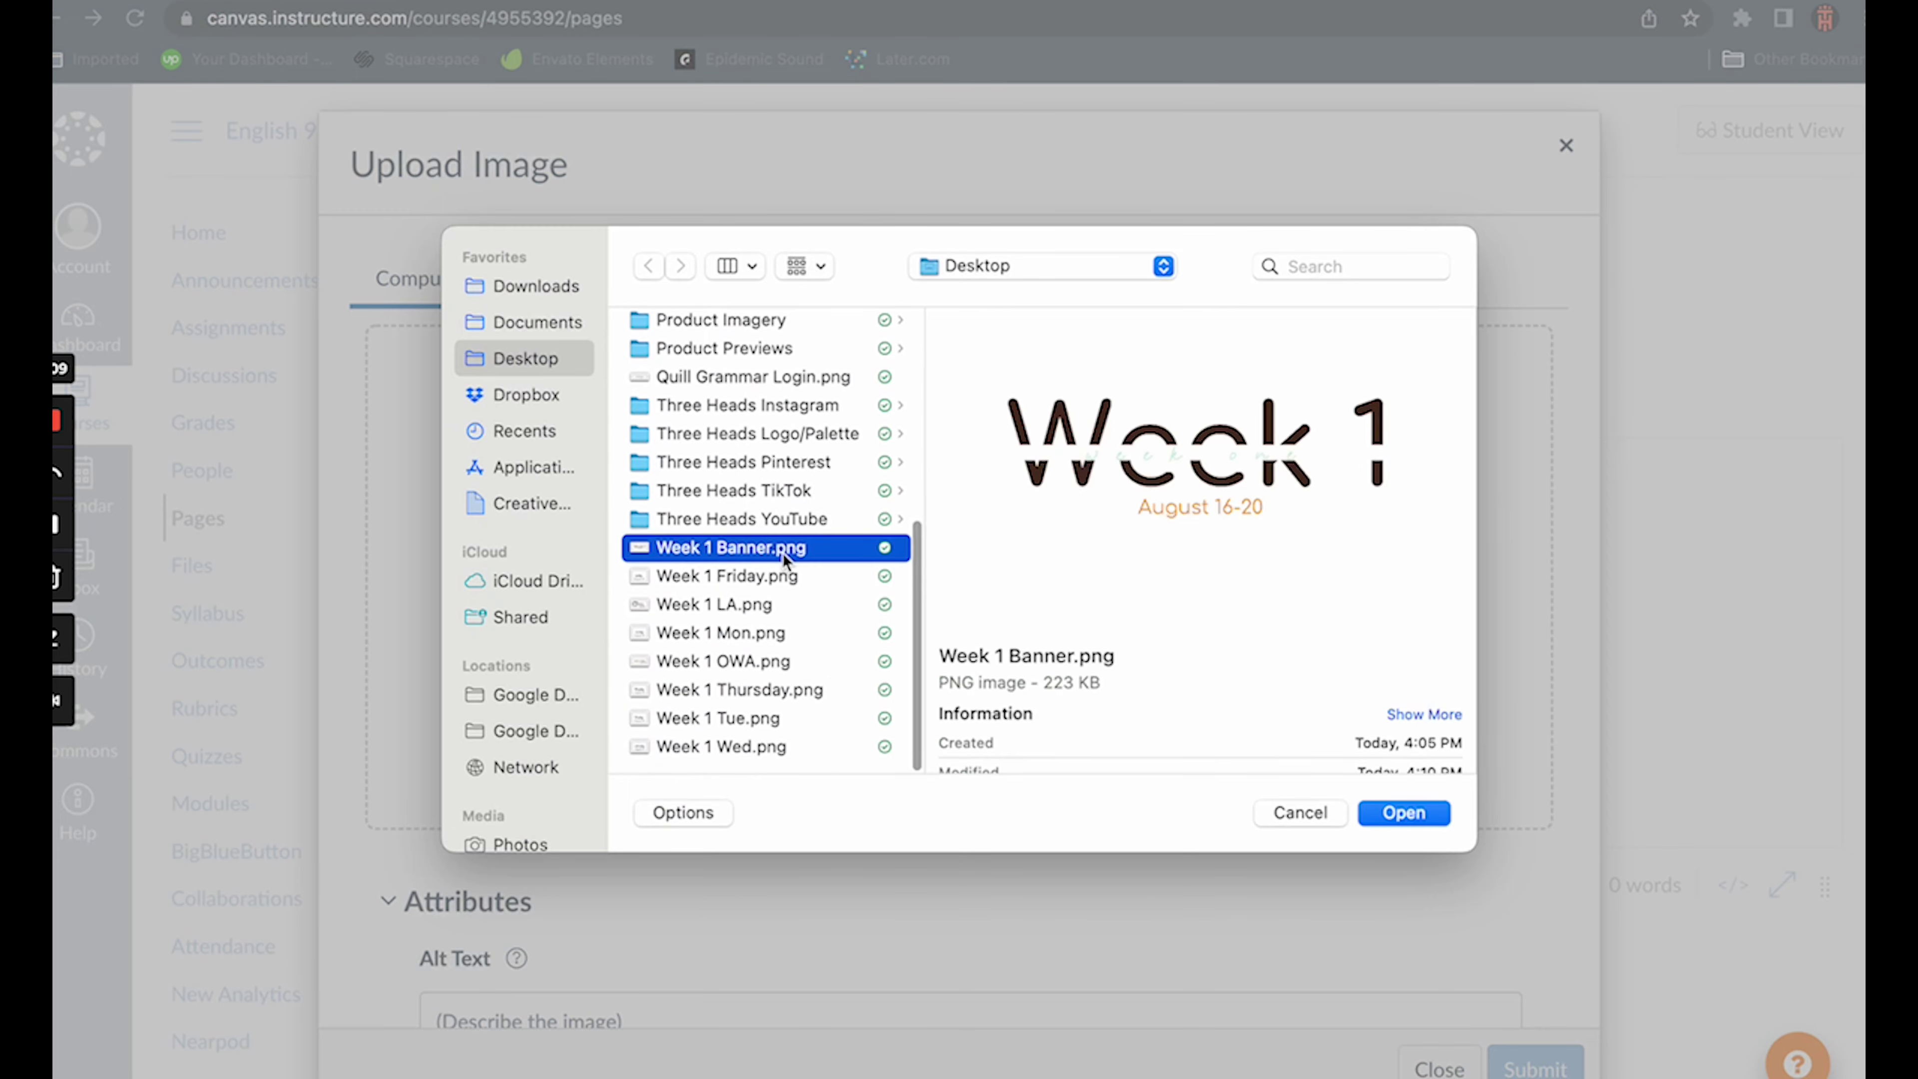
left_click(1405, 815)
left_click(1524, 1067)
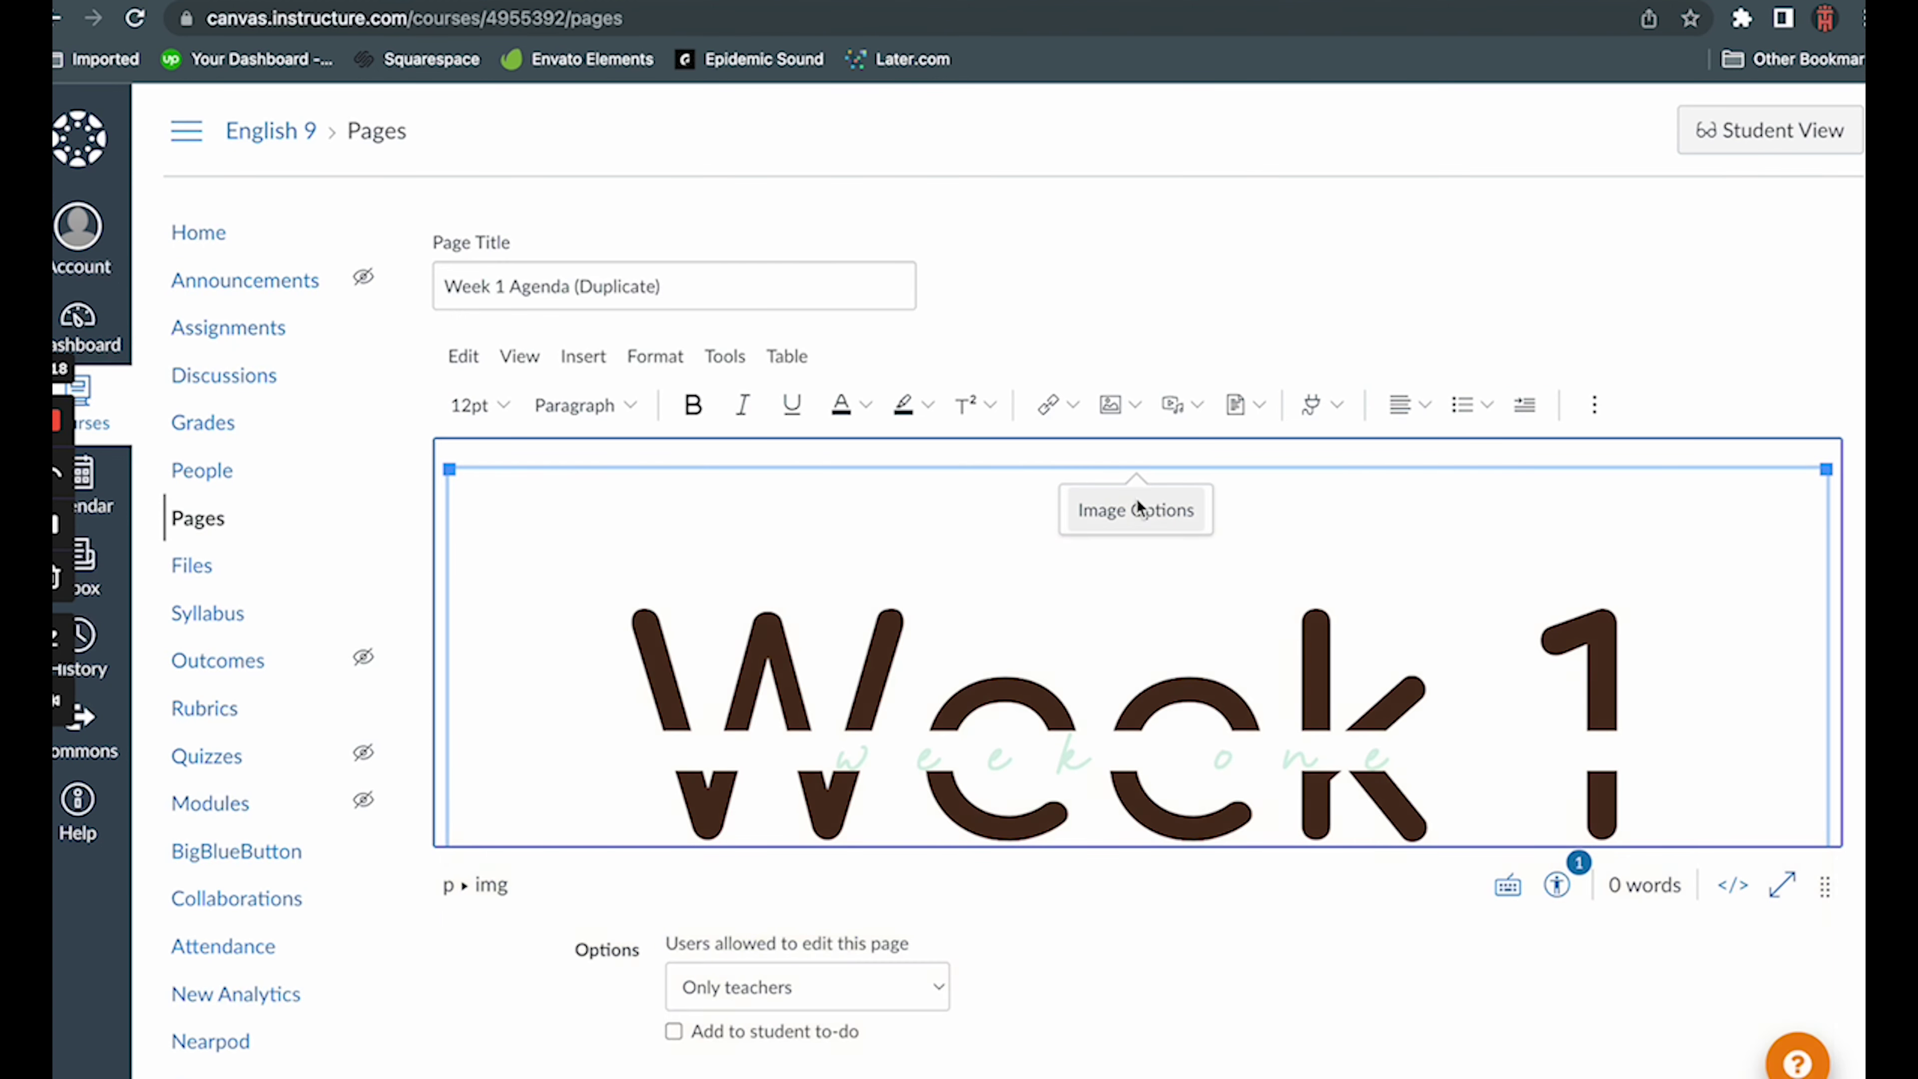
- Set the Week 1 banner image to the Large size and center it on the page
left_click(1137, 507)
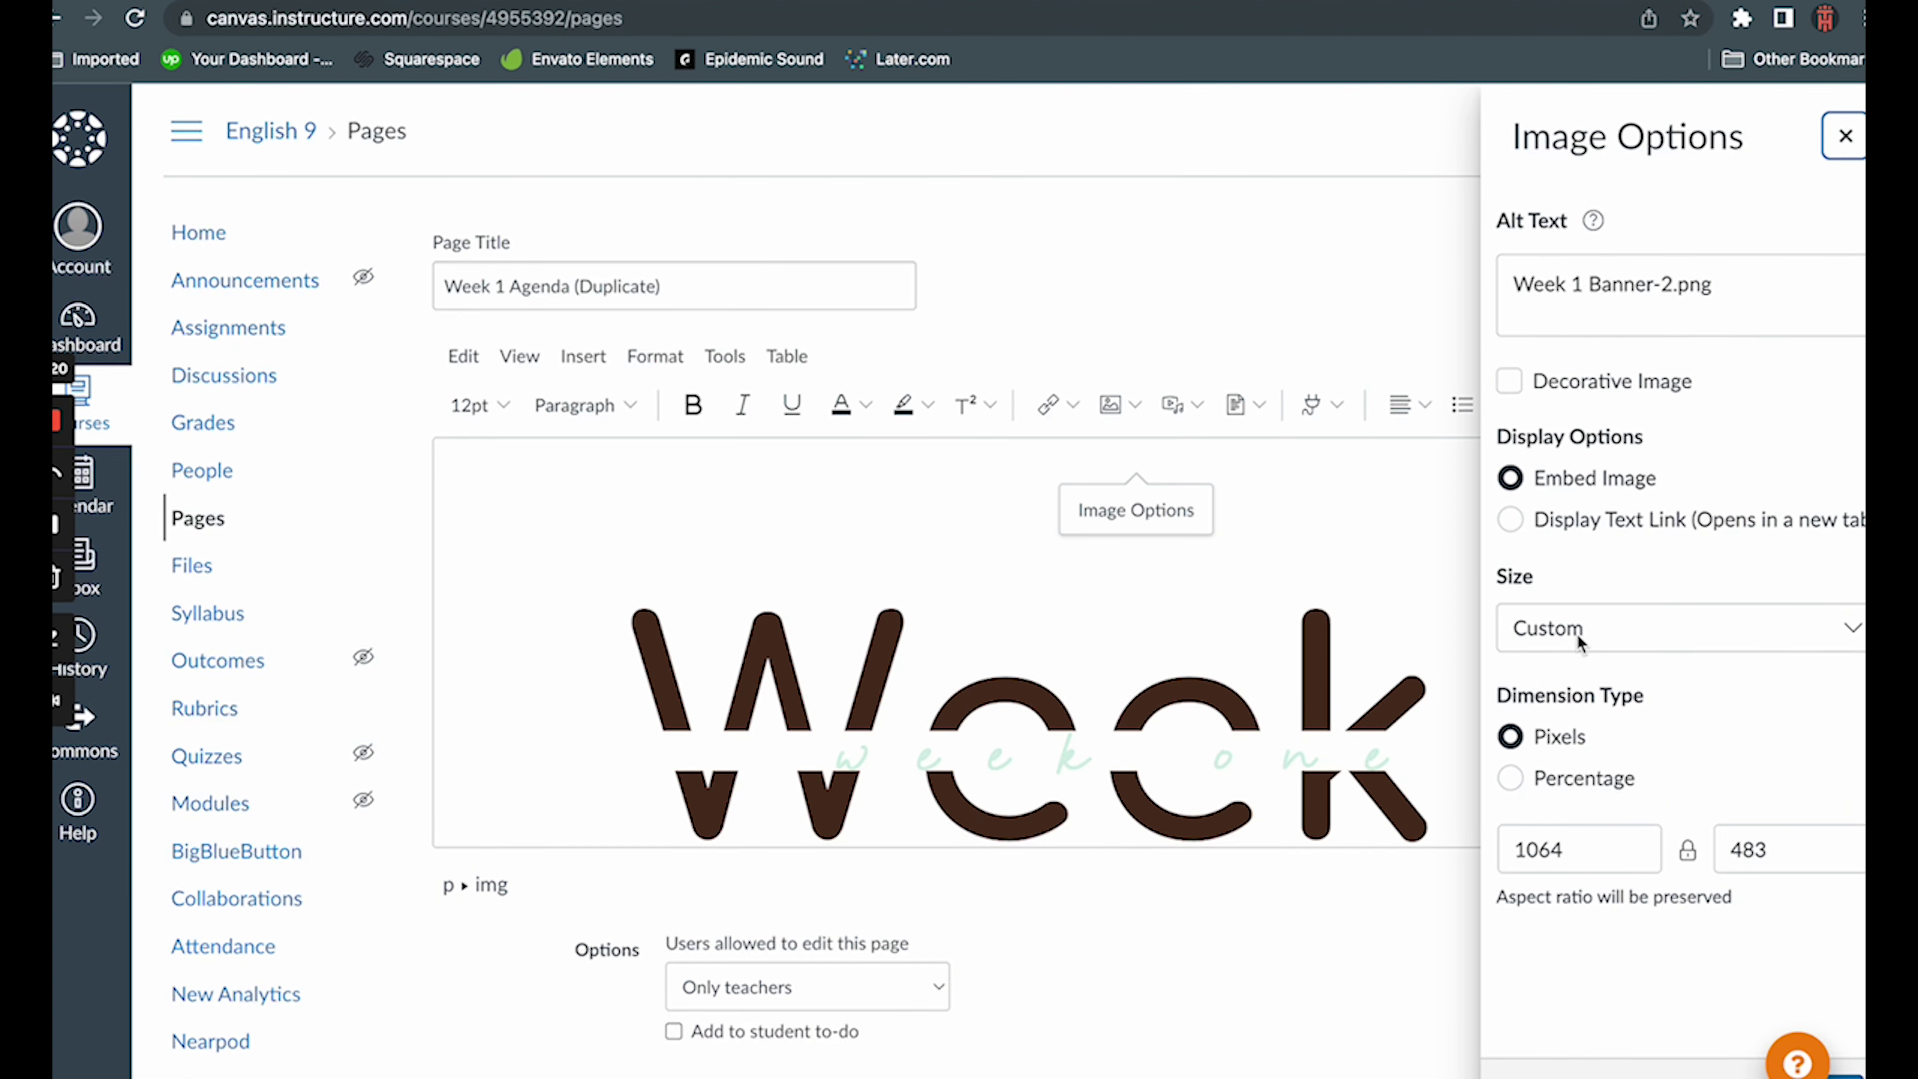
left_click(1580, 631)
left_click(1580, 777)
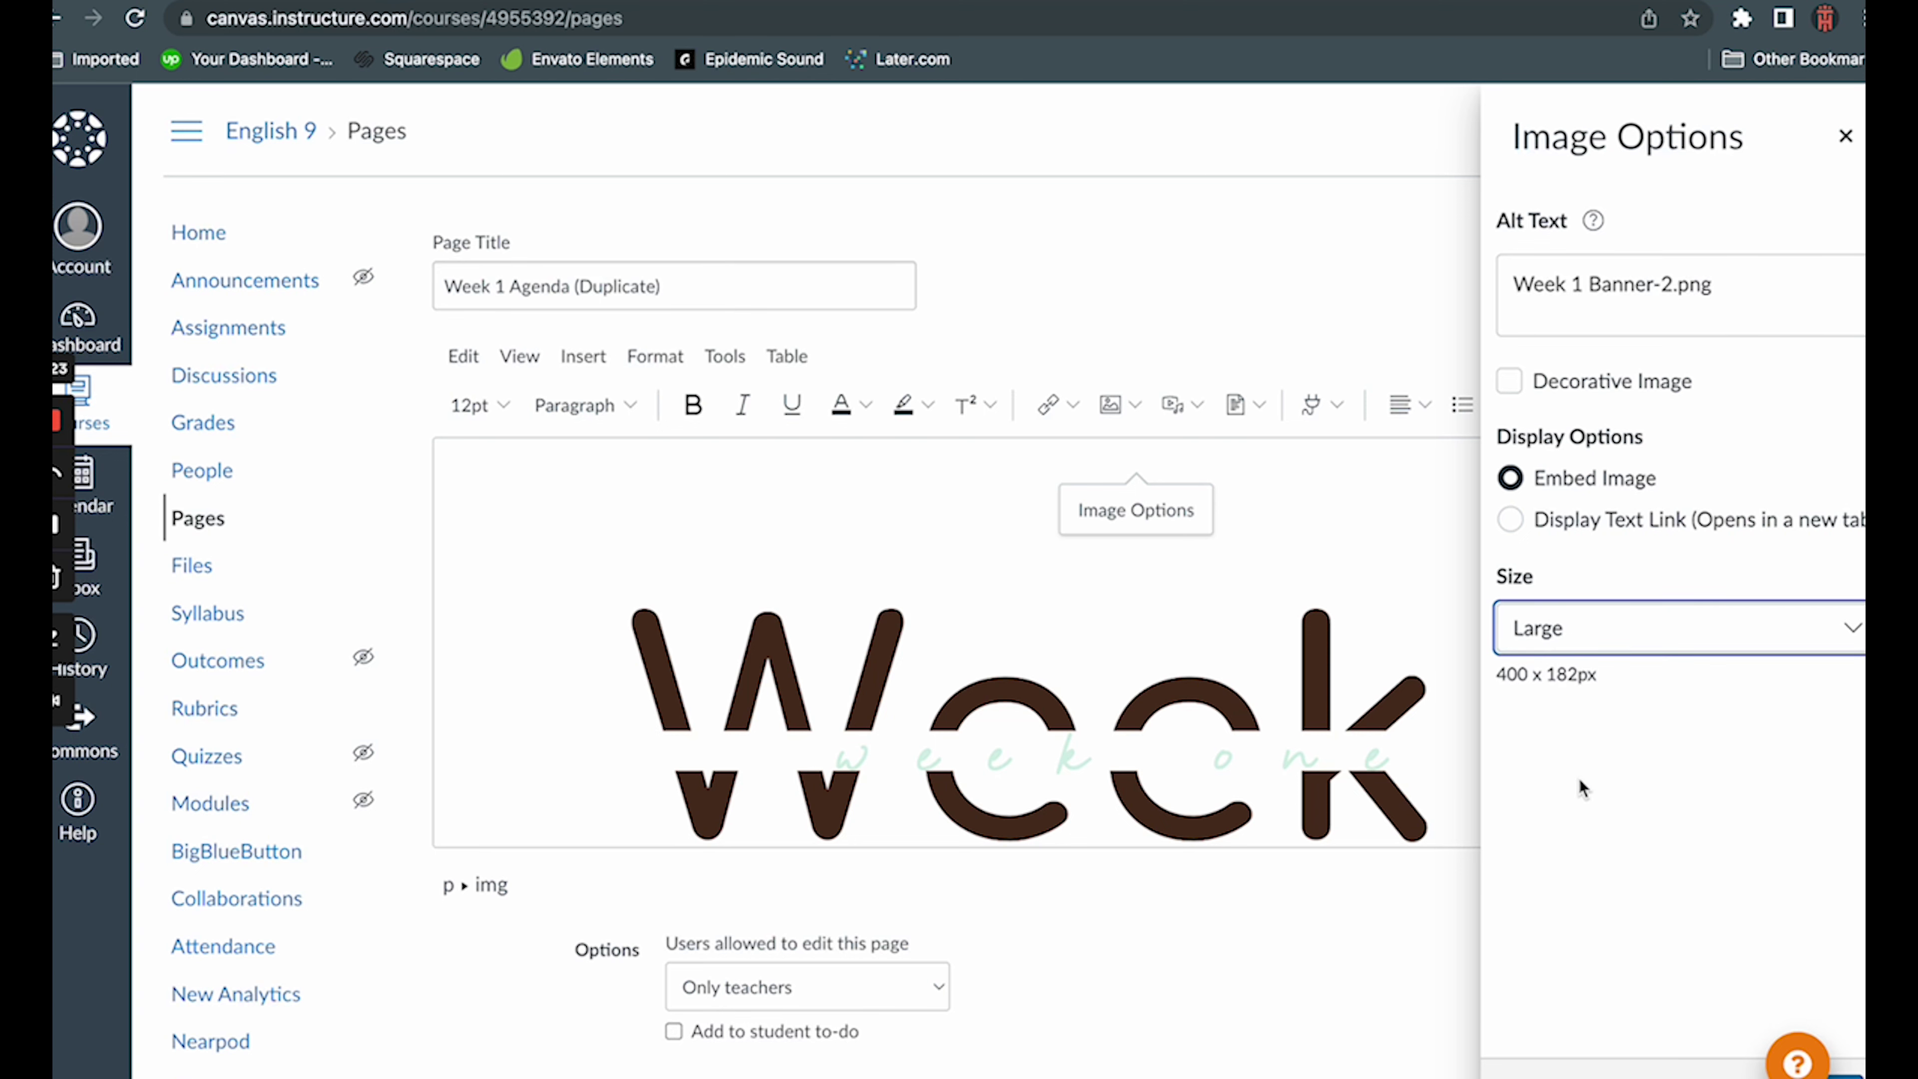
left_click(1846, 1071)
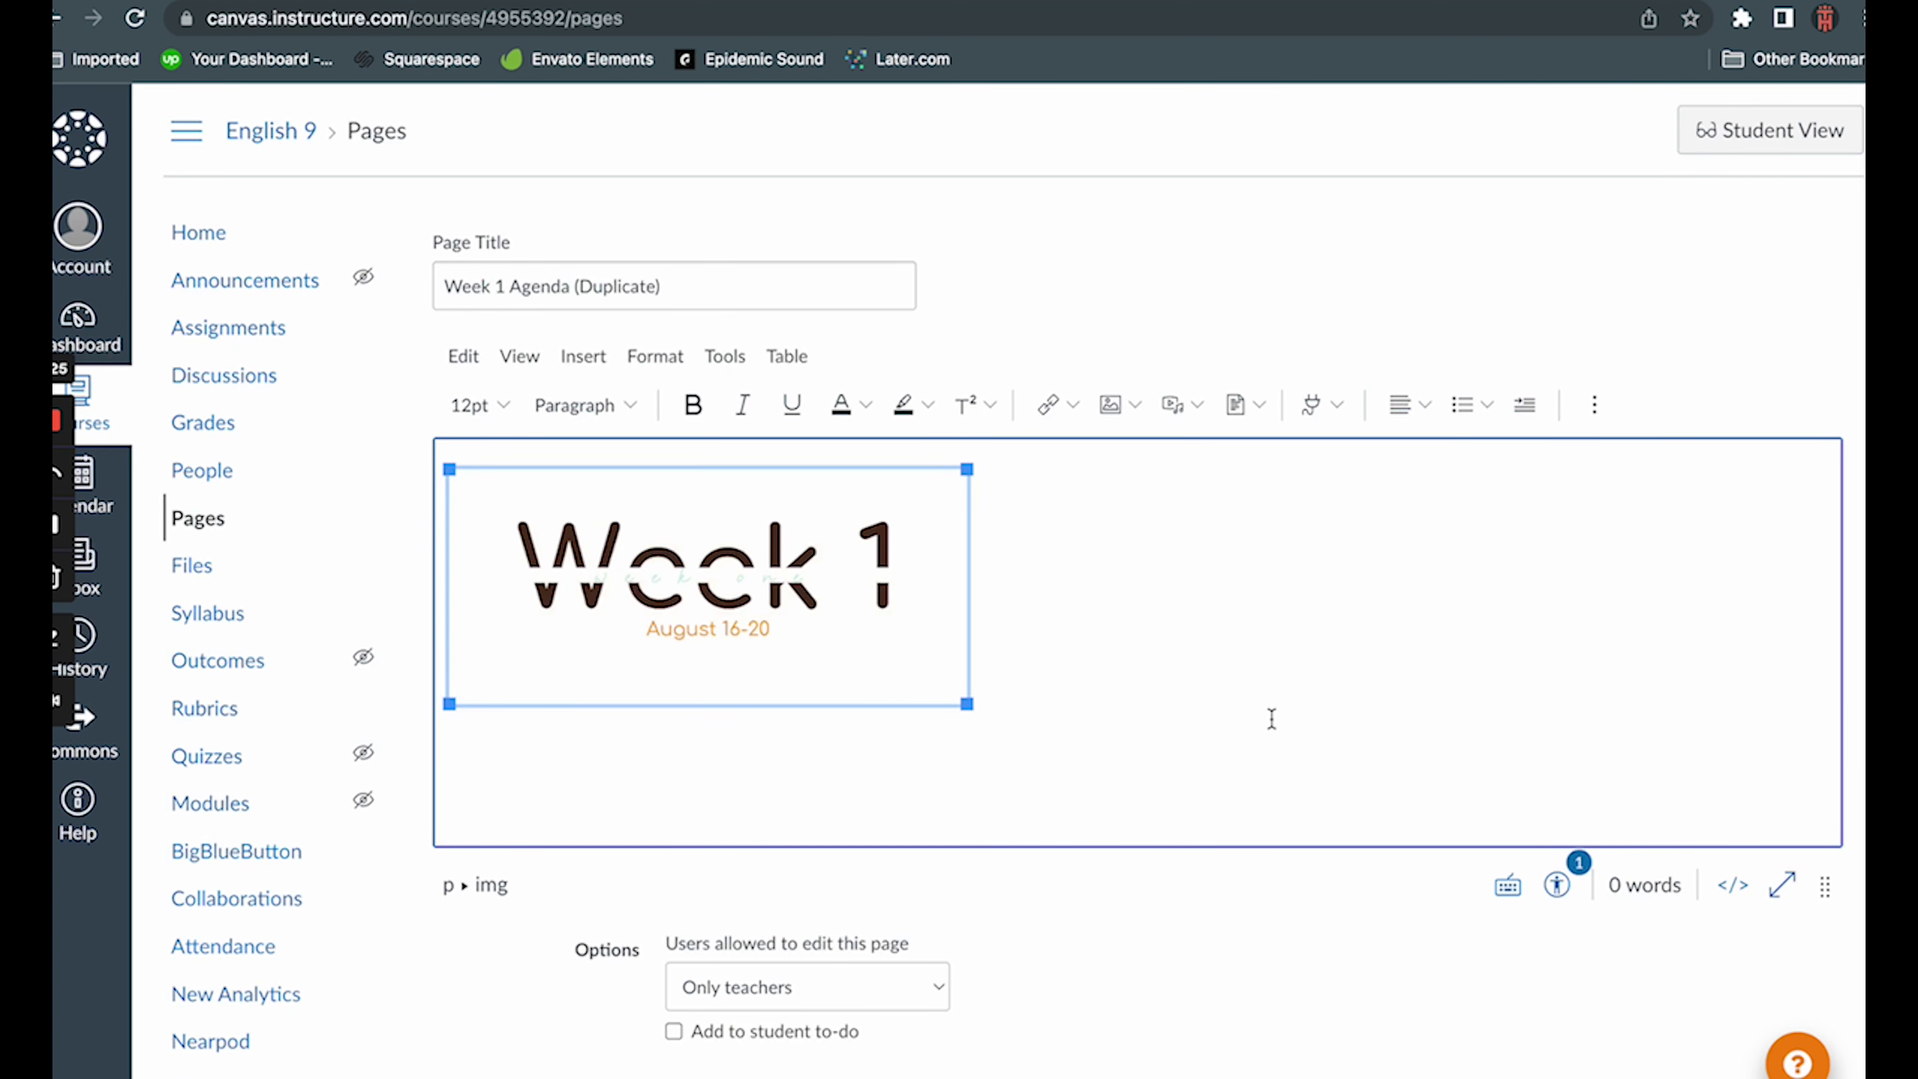
left_click(1419, 404)
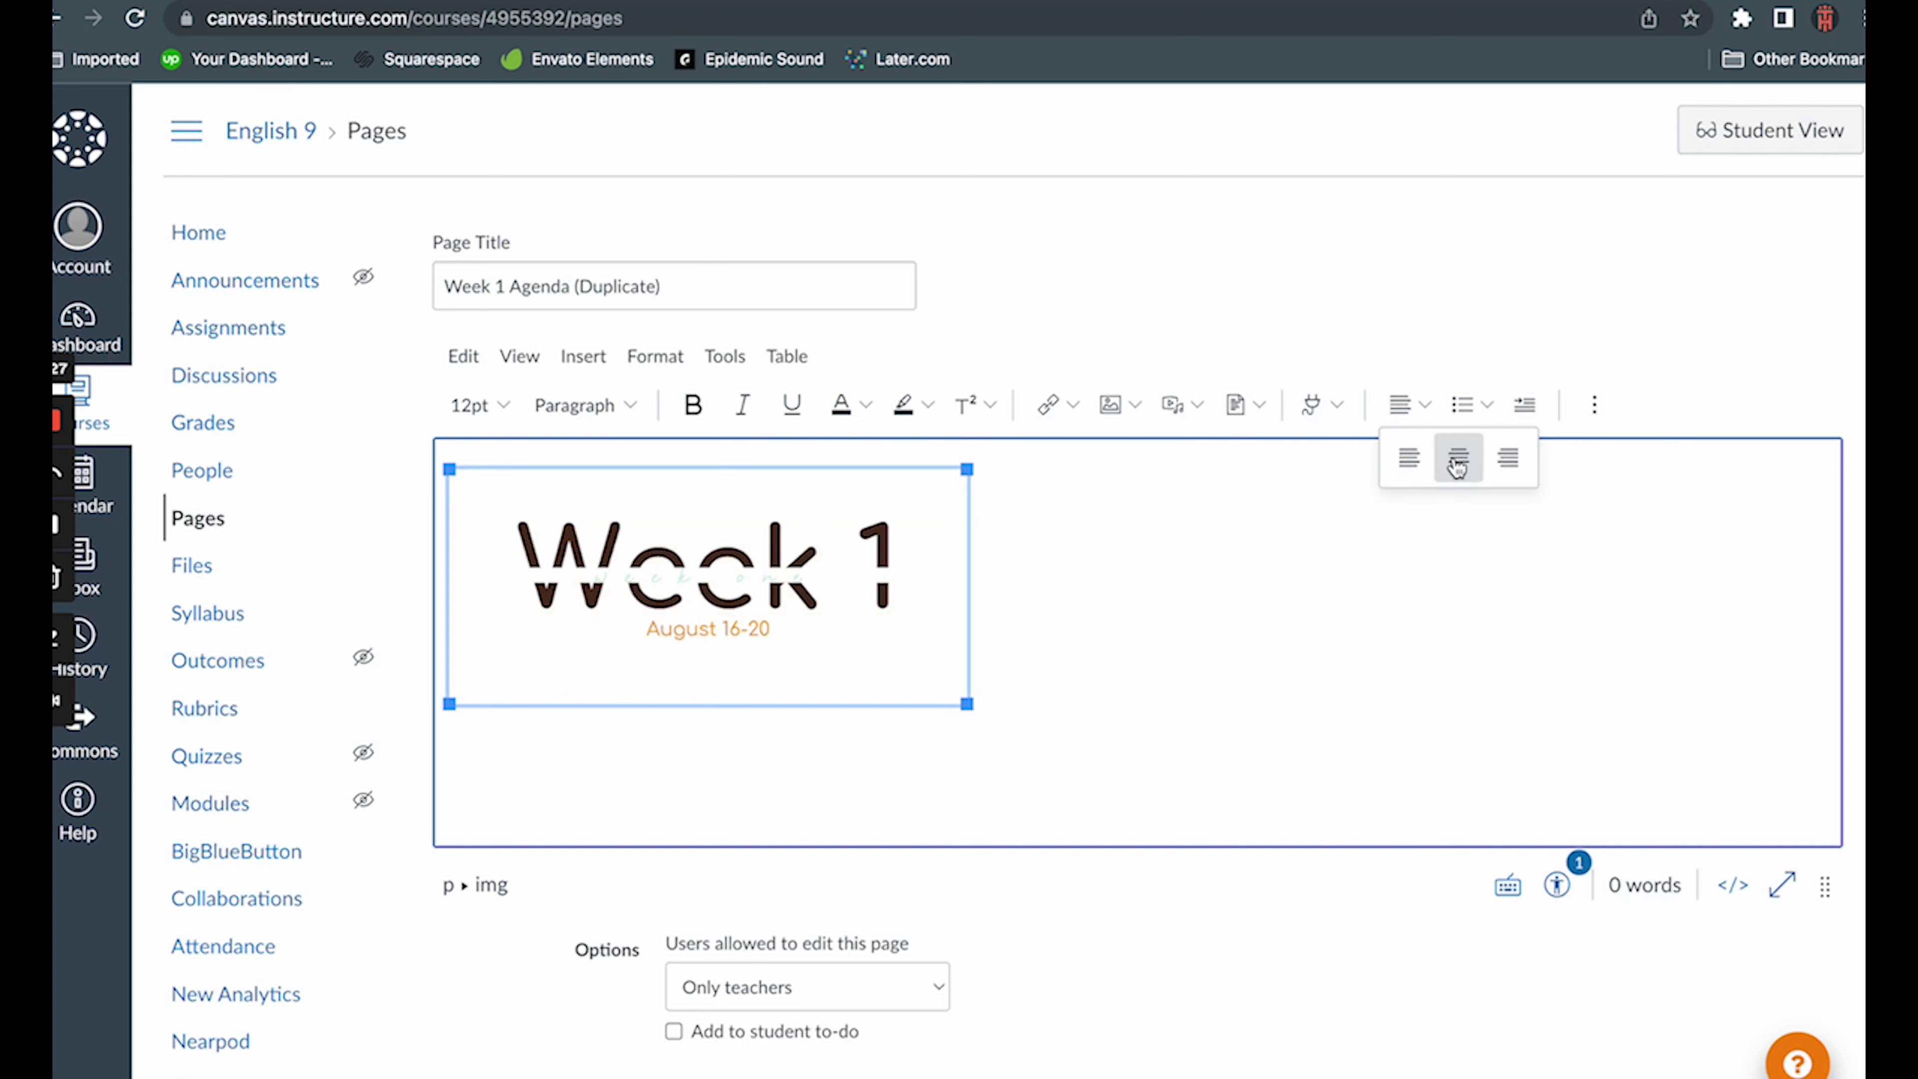
left_click(1455, 456)
left_click(1456, 646)
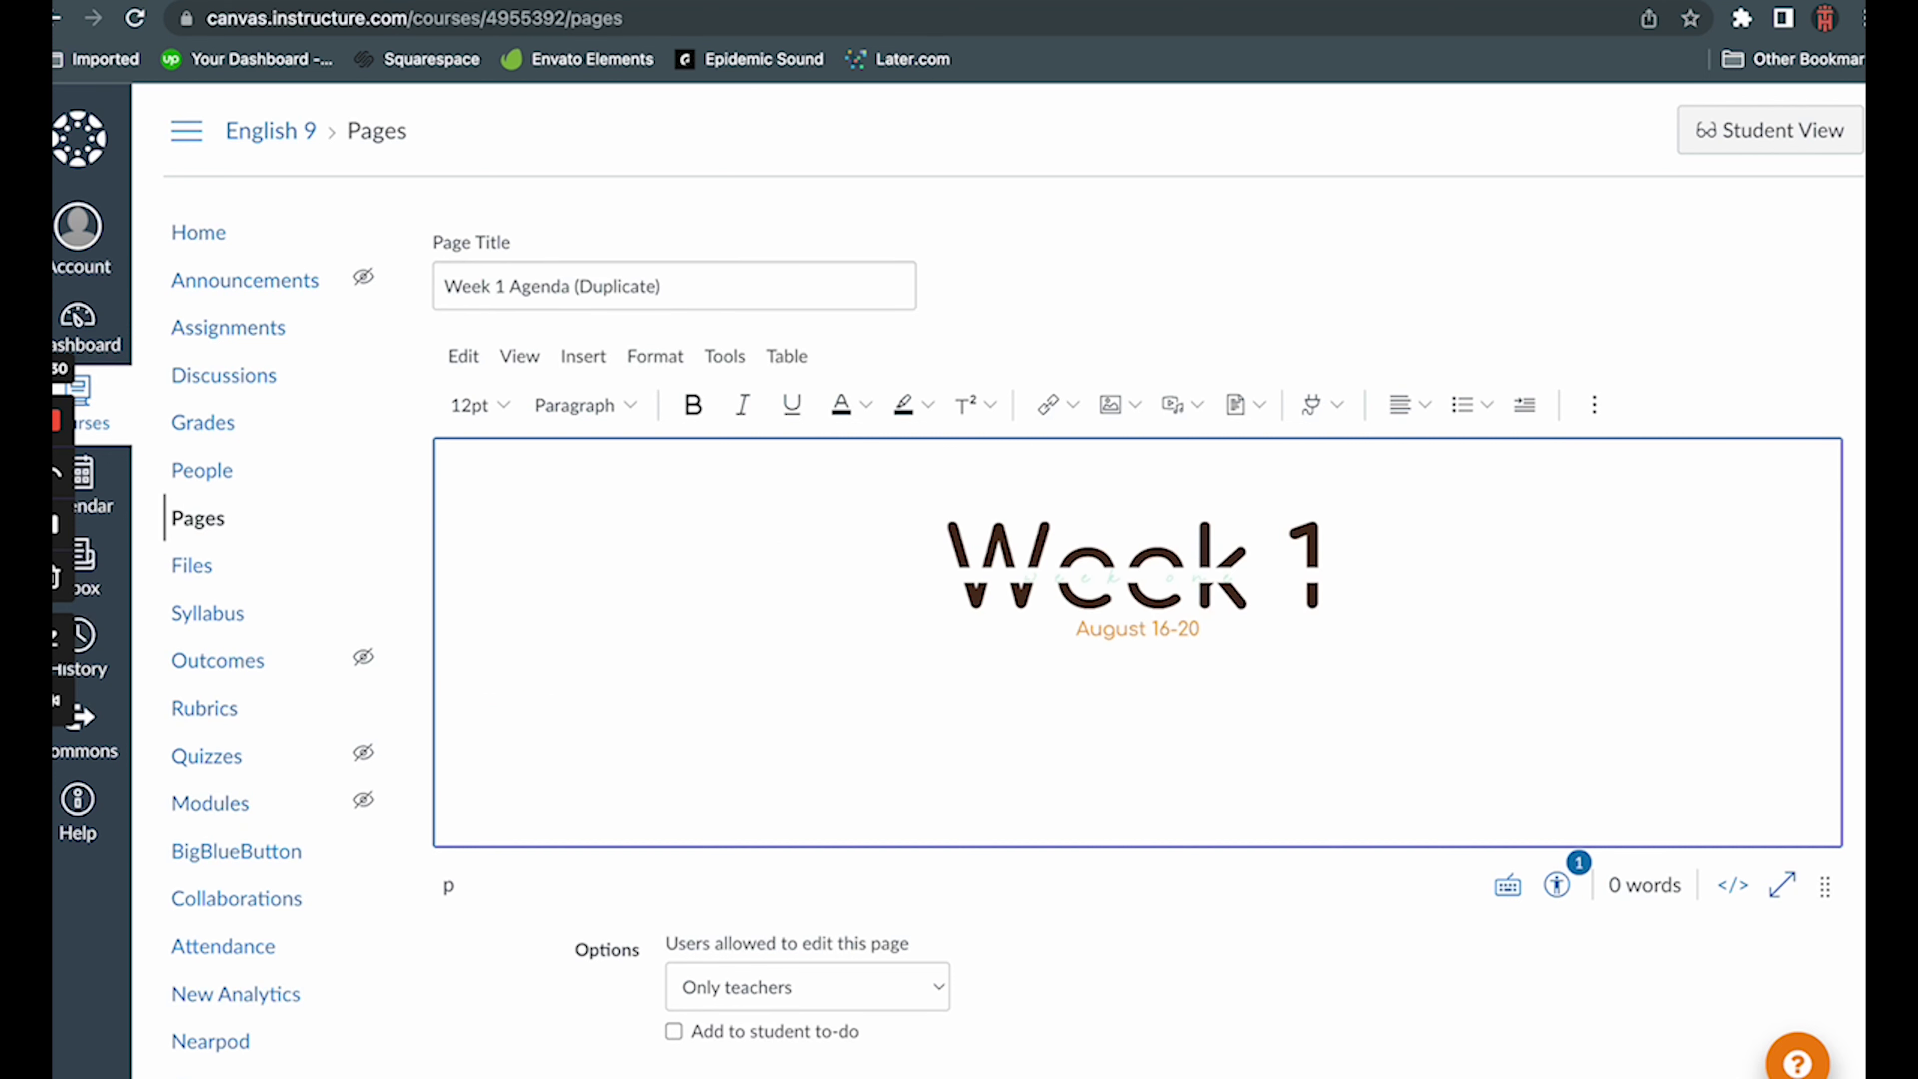
- Upload Week 1 OWA.png from the Desktop into the page below the Week 1 banner
scroll(1457, 647, "down", 2)
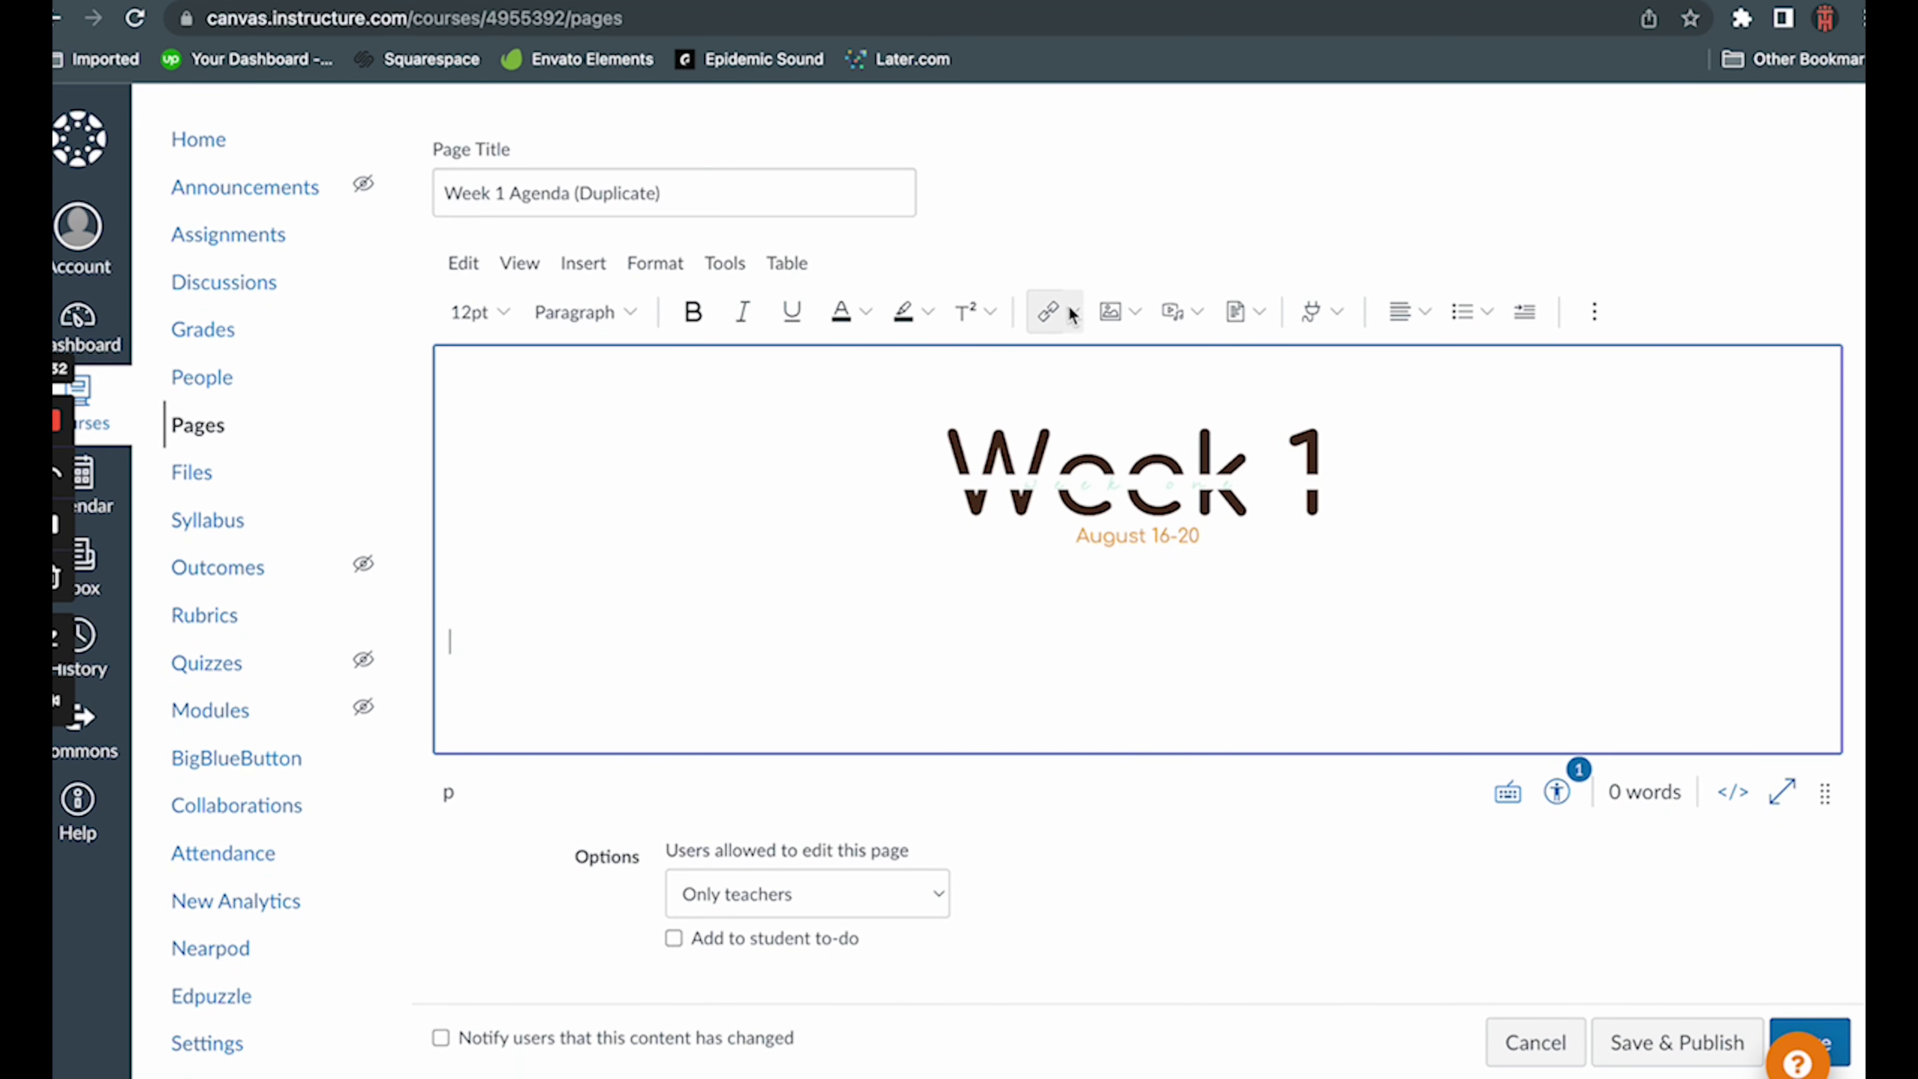
left_click(1110, 311)
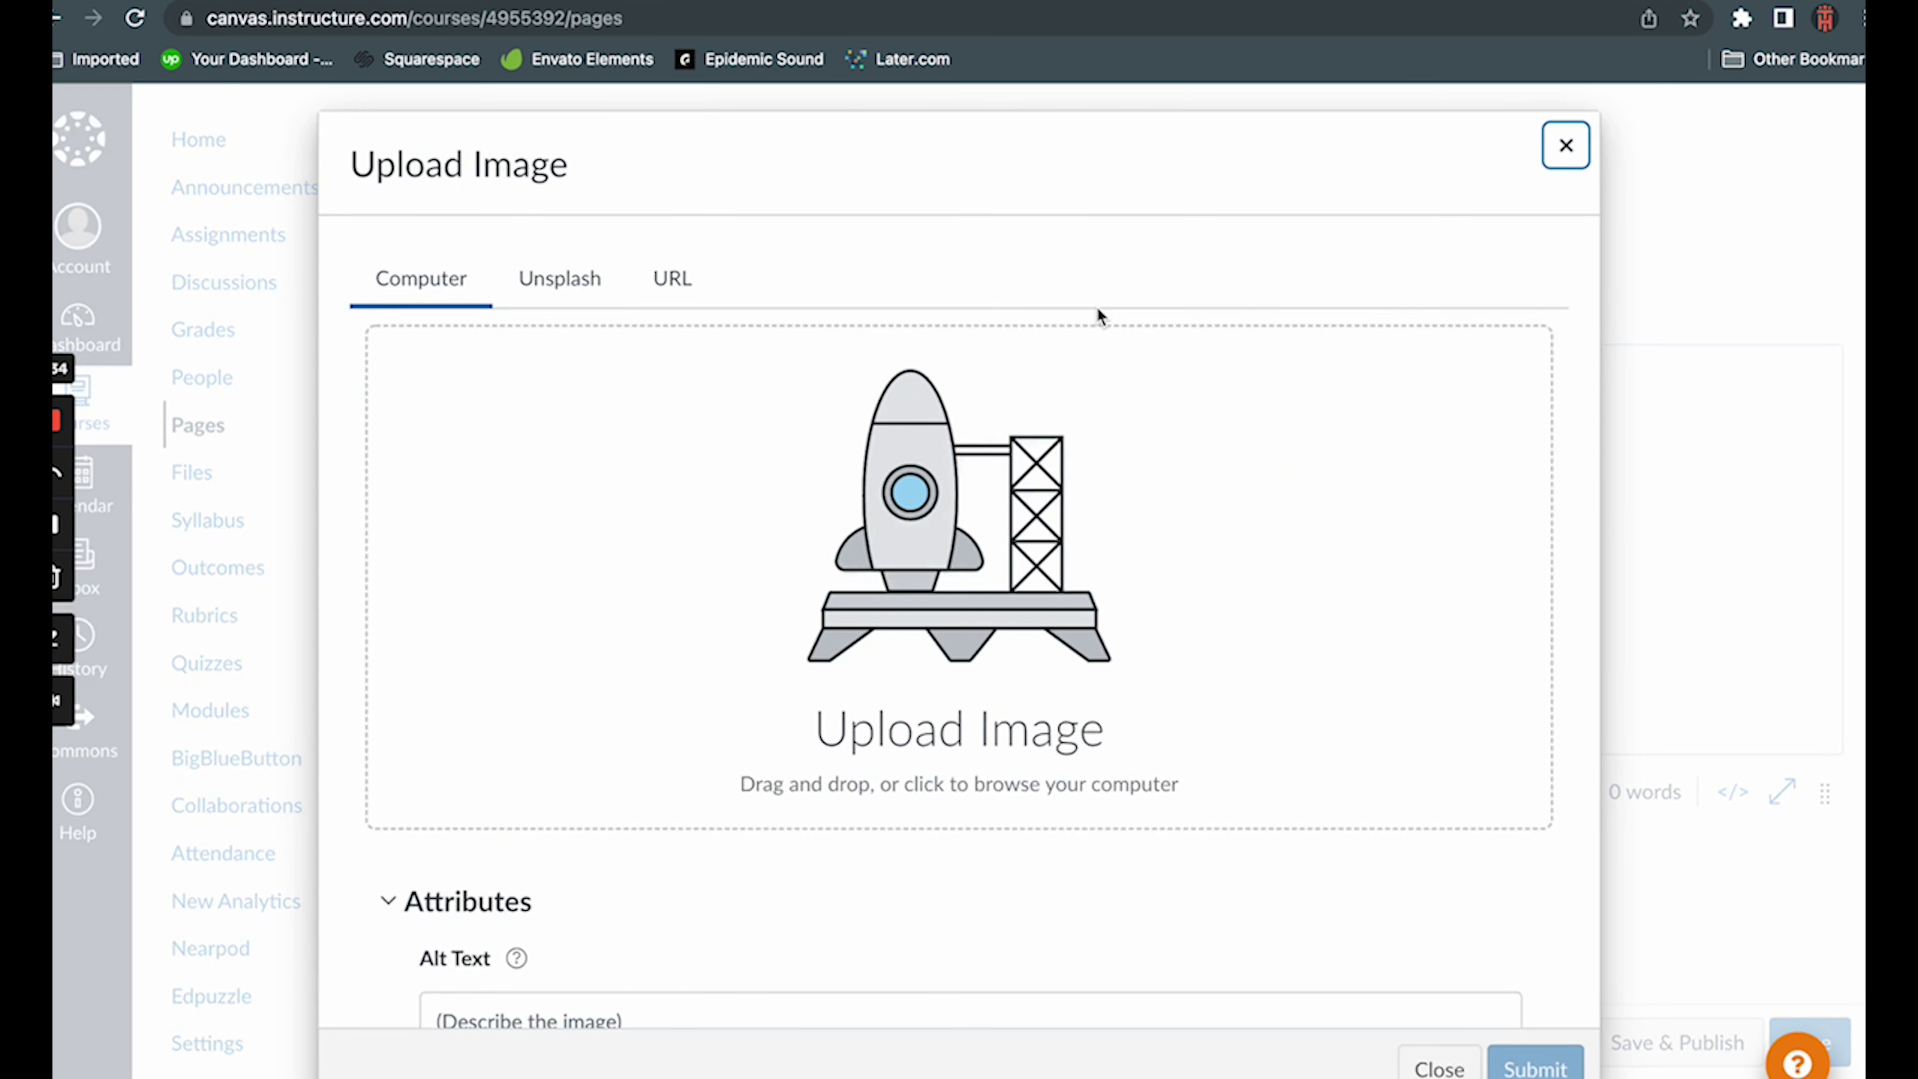
left_click(965, 527)
scroll(805, 651, "down", 10)
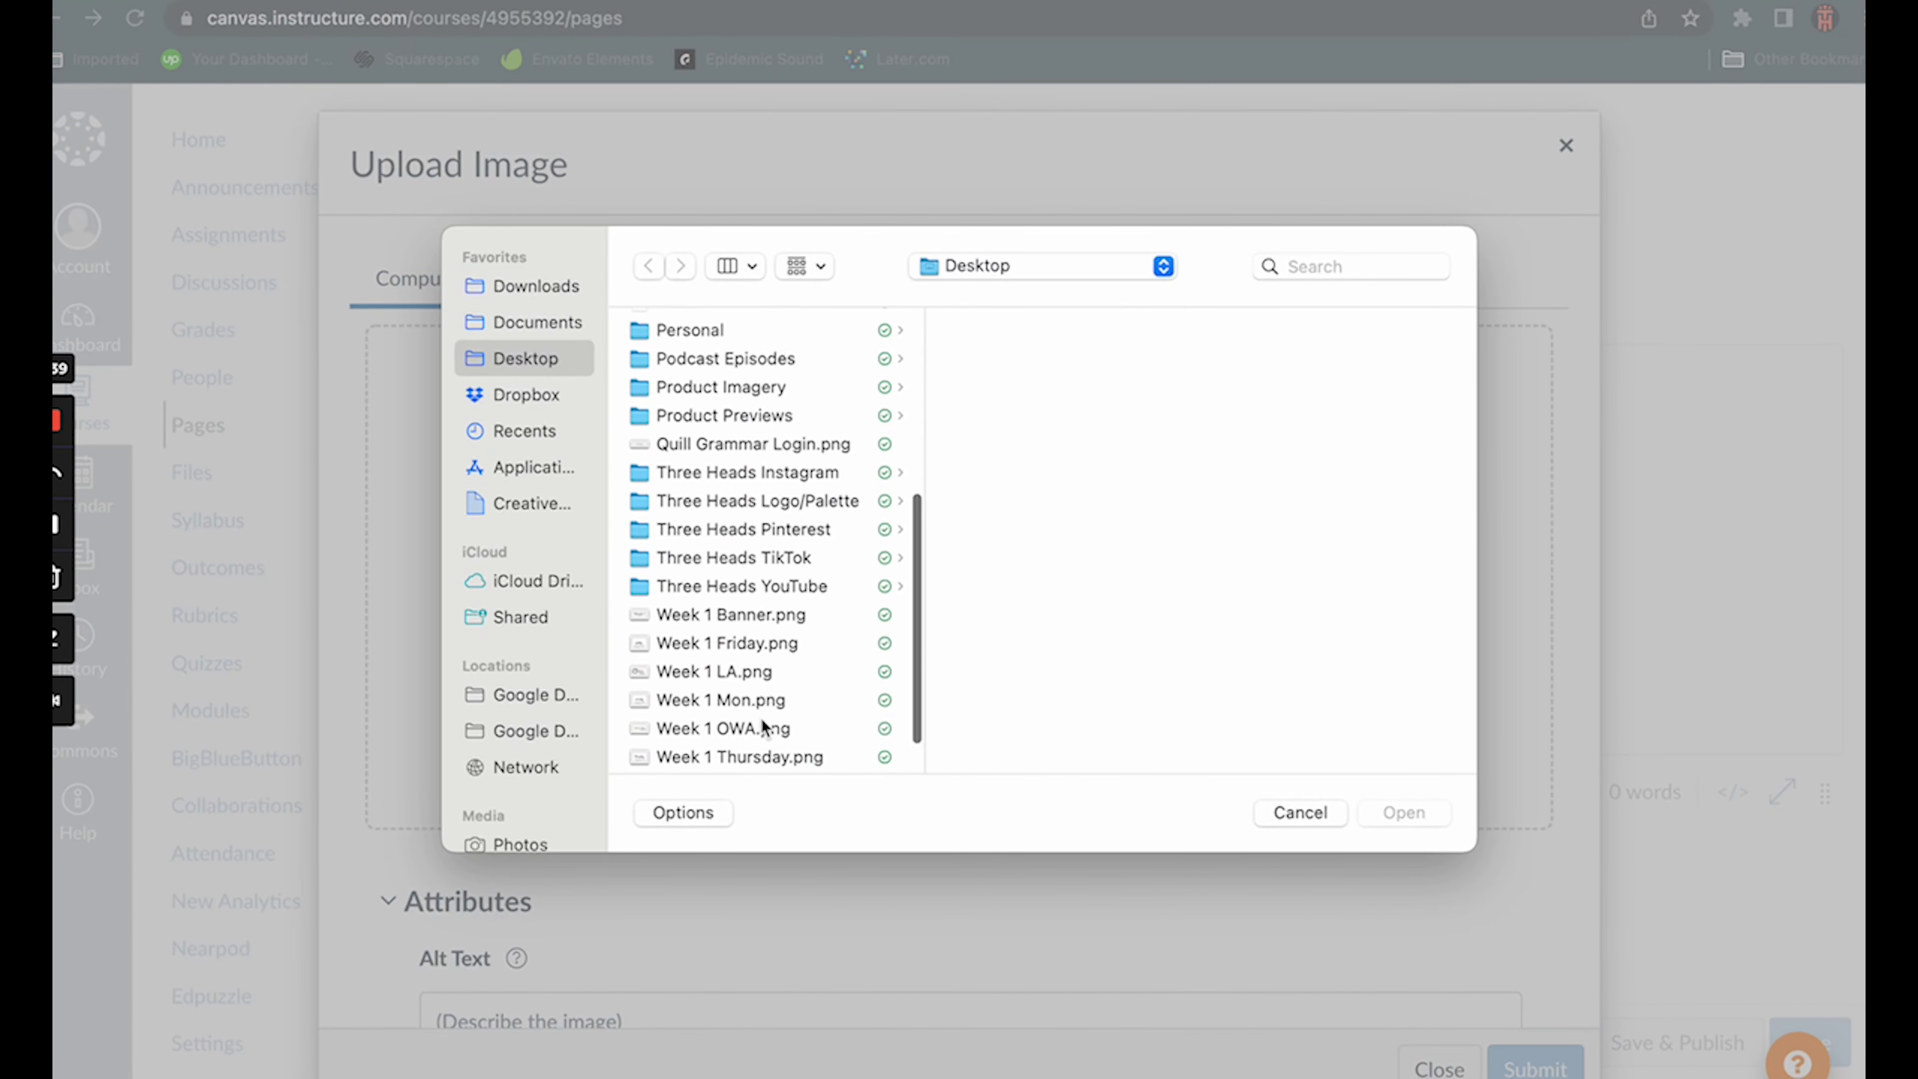
left_click(762, 729)
left_click(1404, 813)
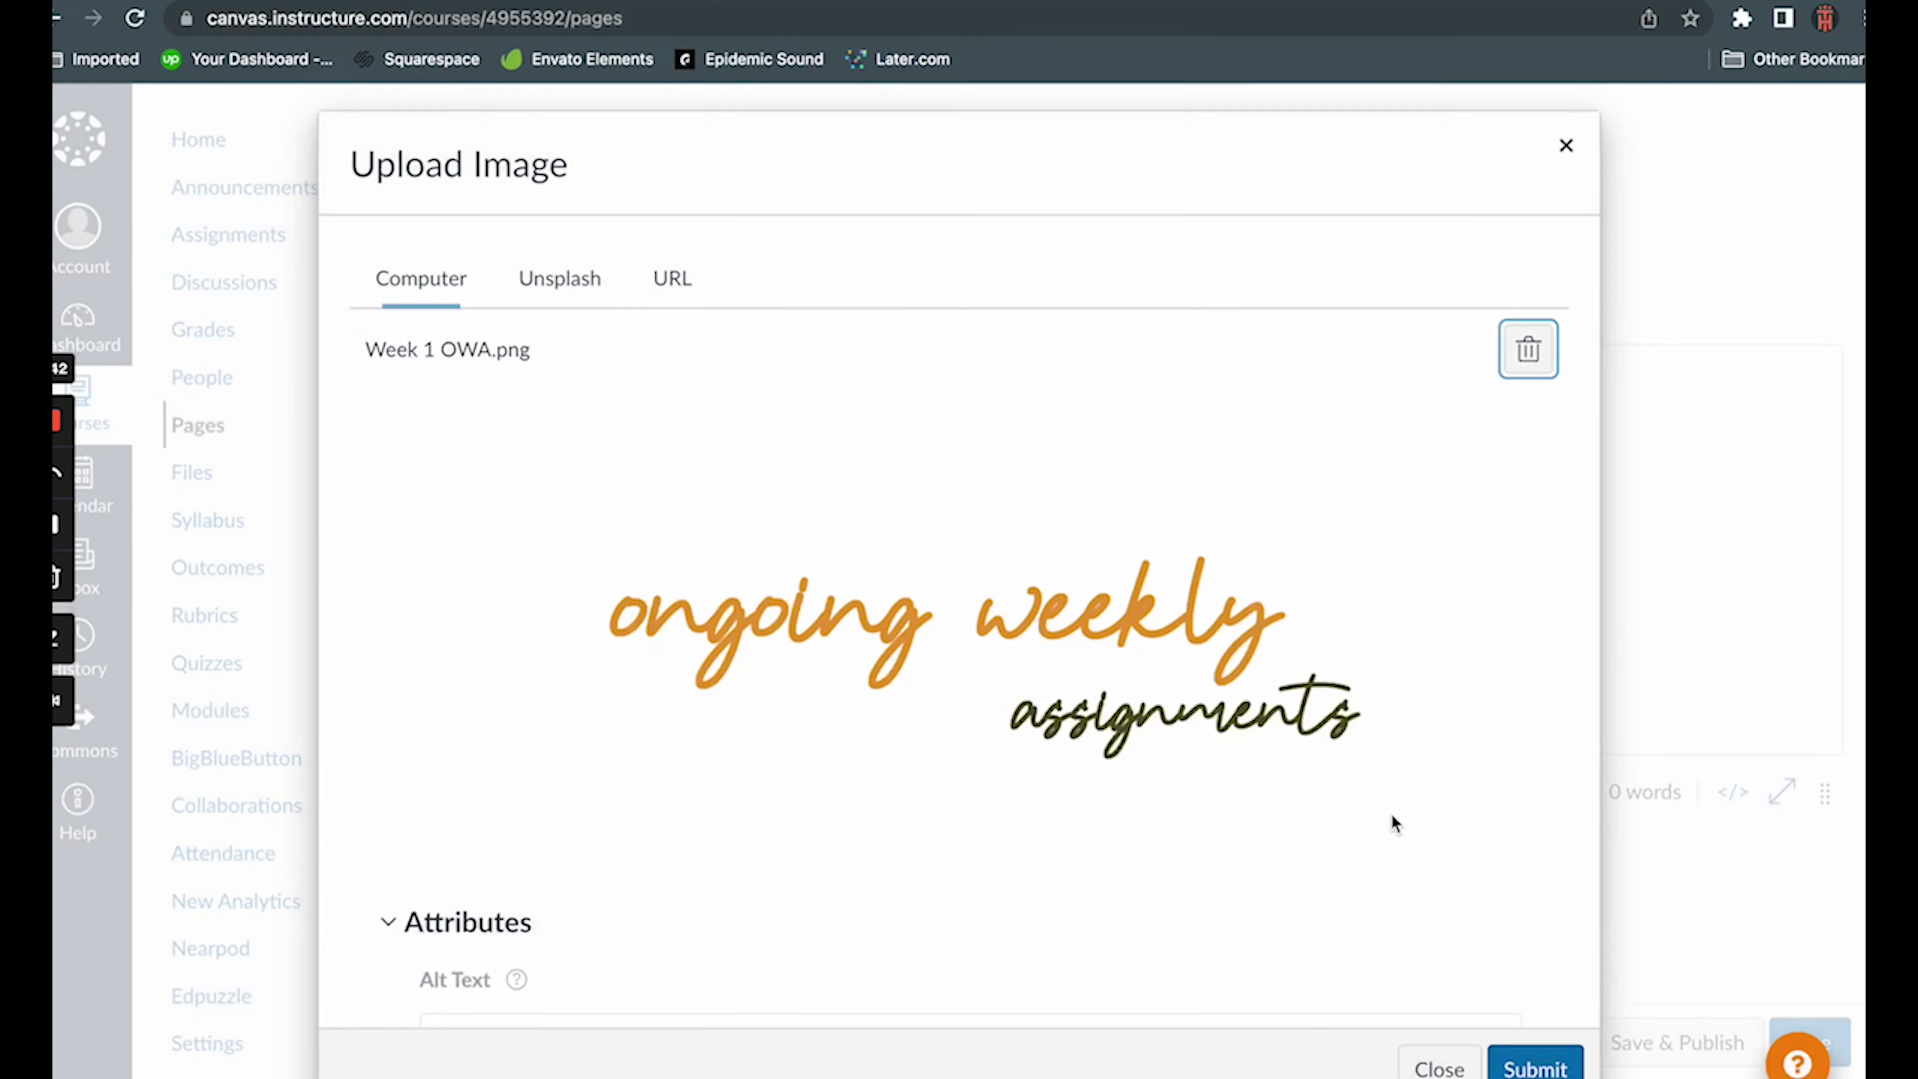
left_click(1533, 1061)
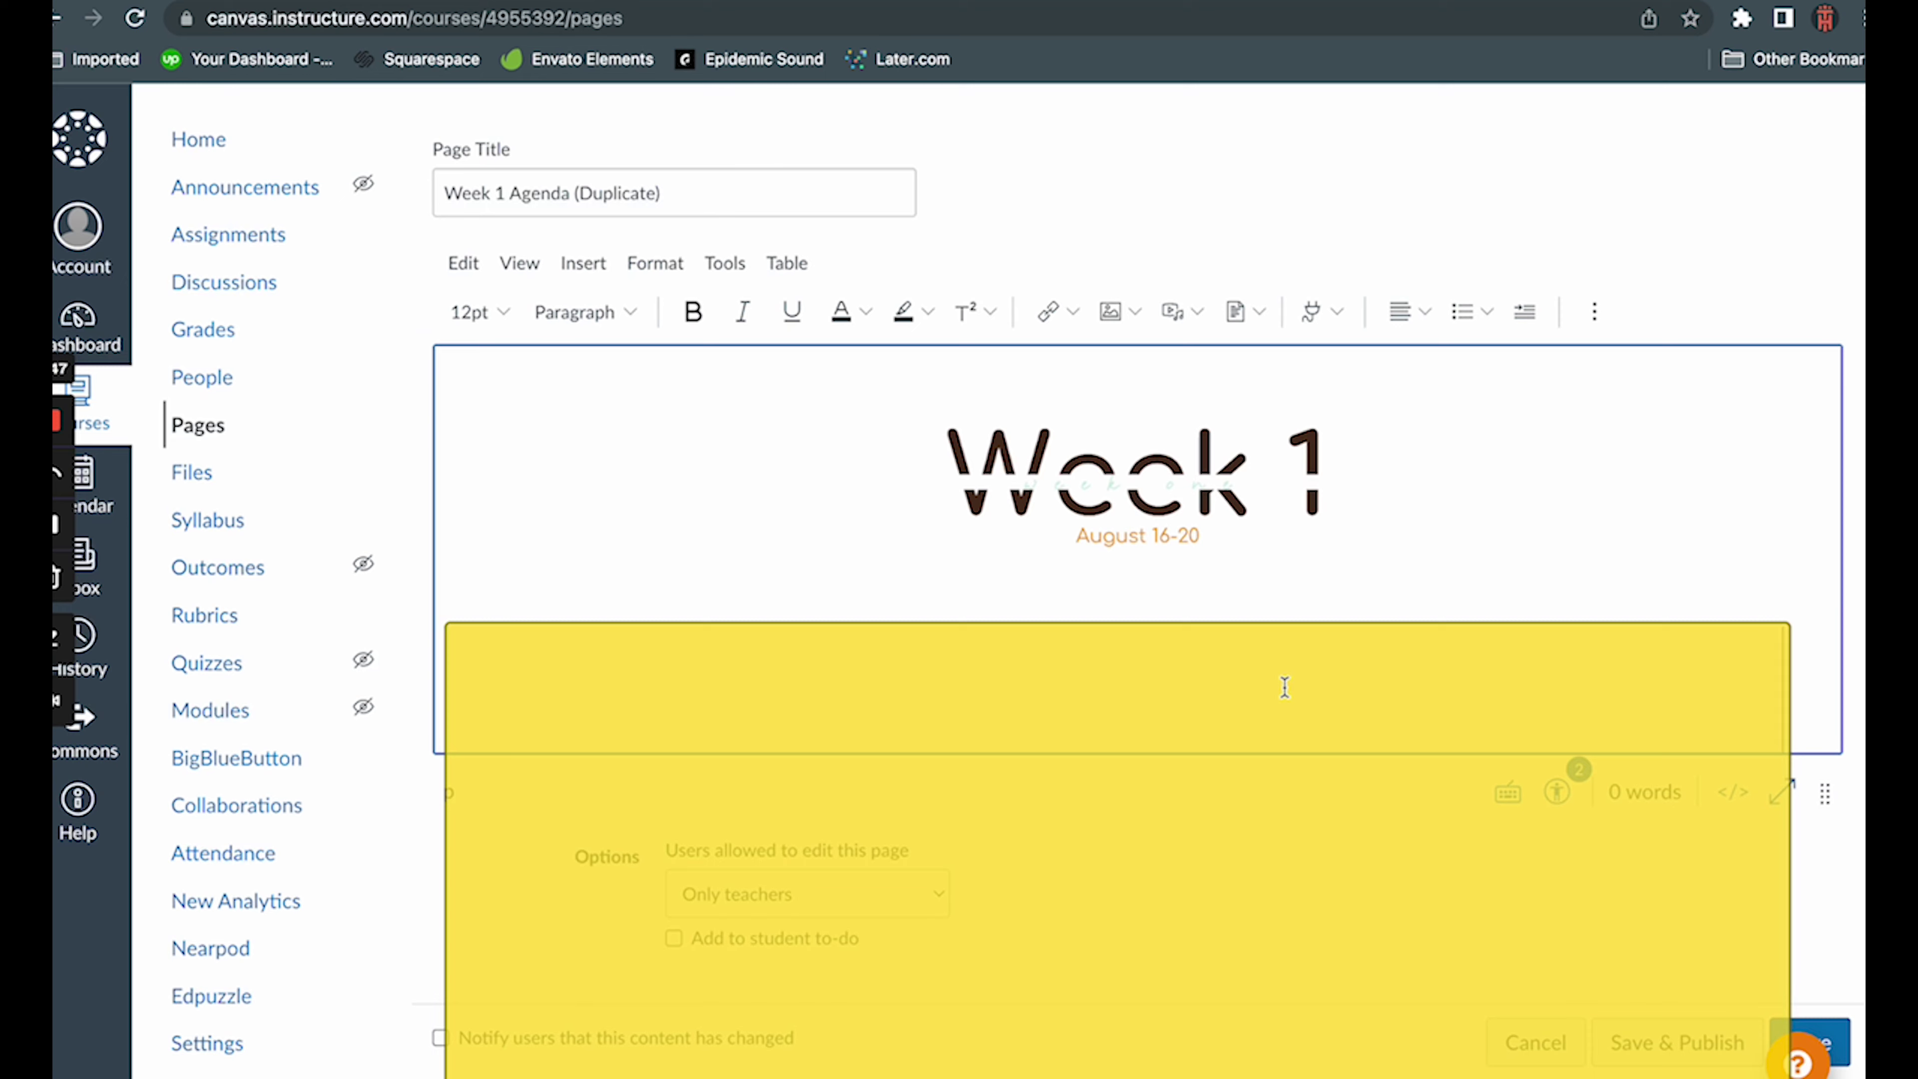
- Set the ongoing weekly assignments image to the Medium size
scroll(1284, 686, "down", 5)
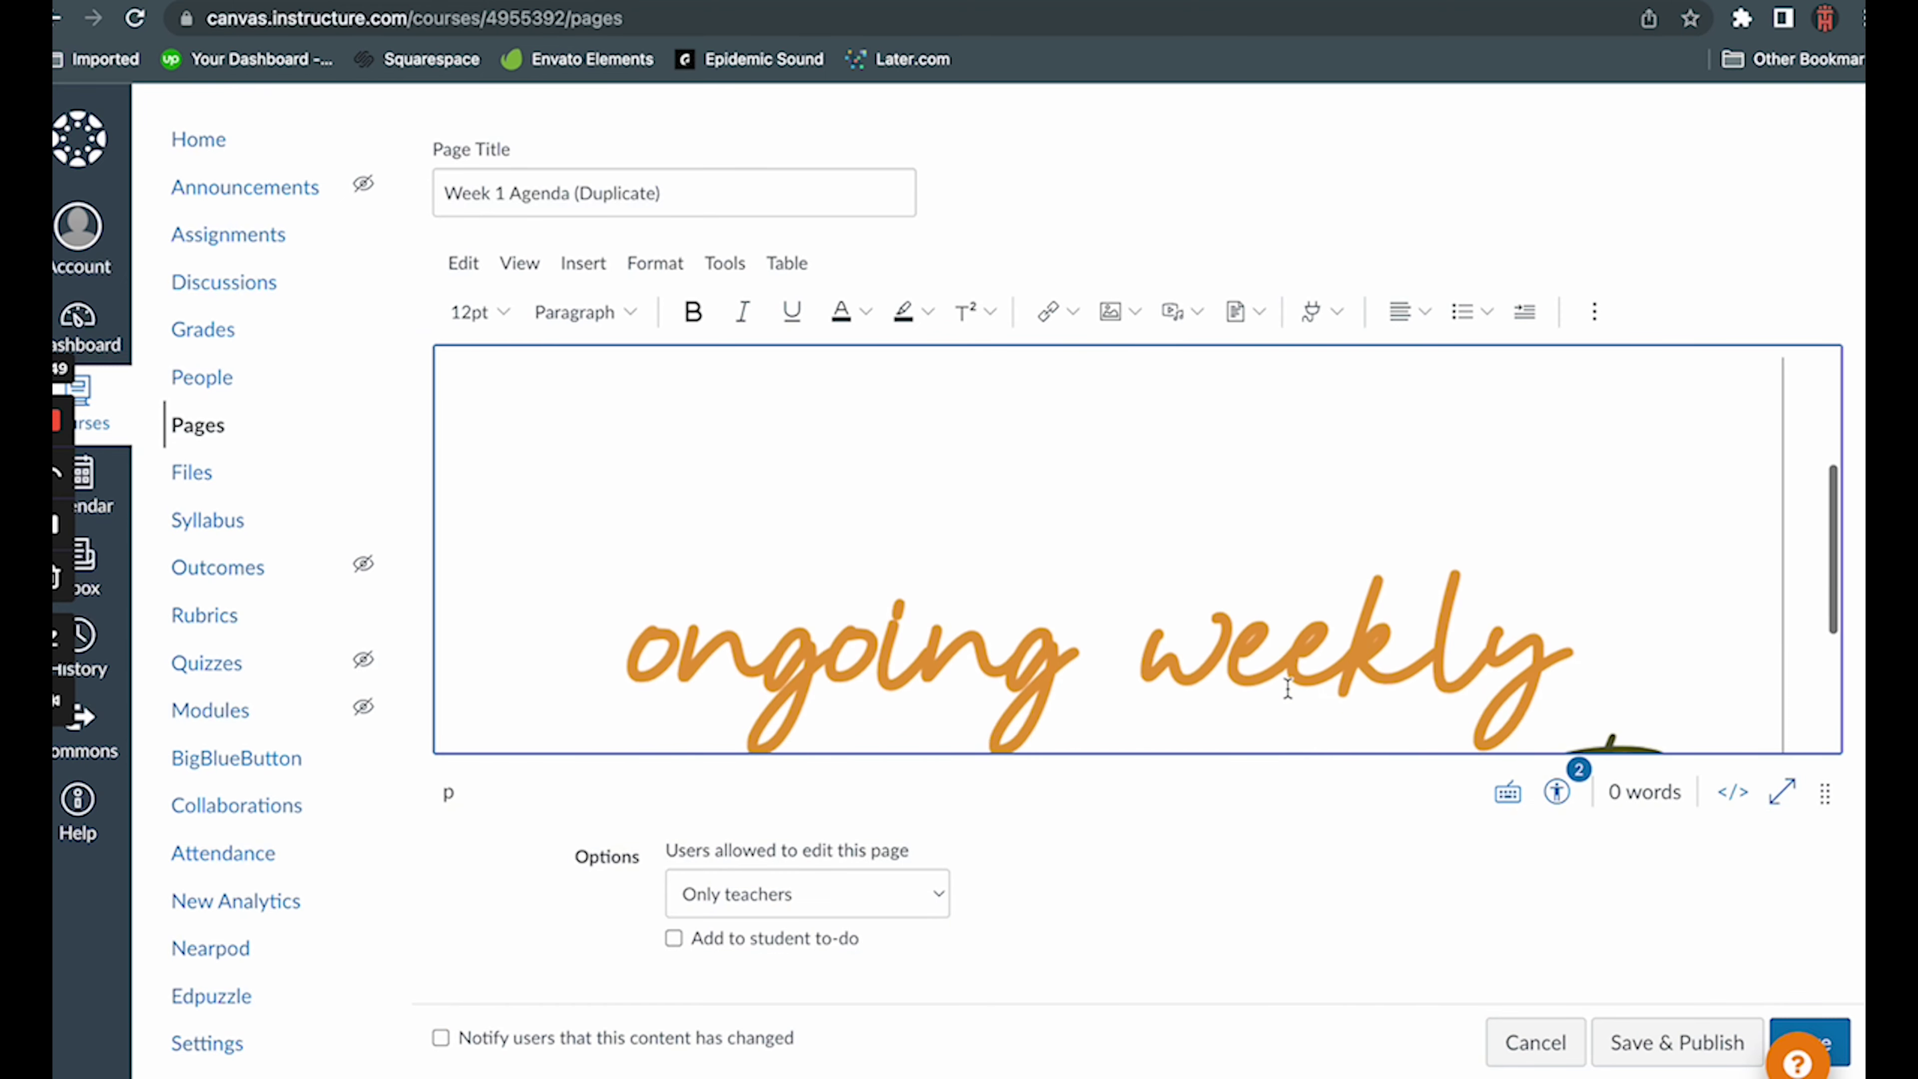
left_click(1275, 664)
left_click(1125, 393)
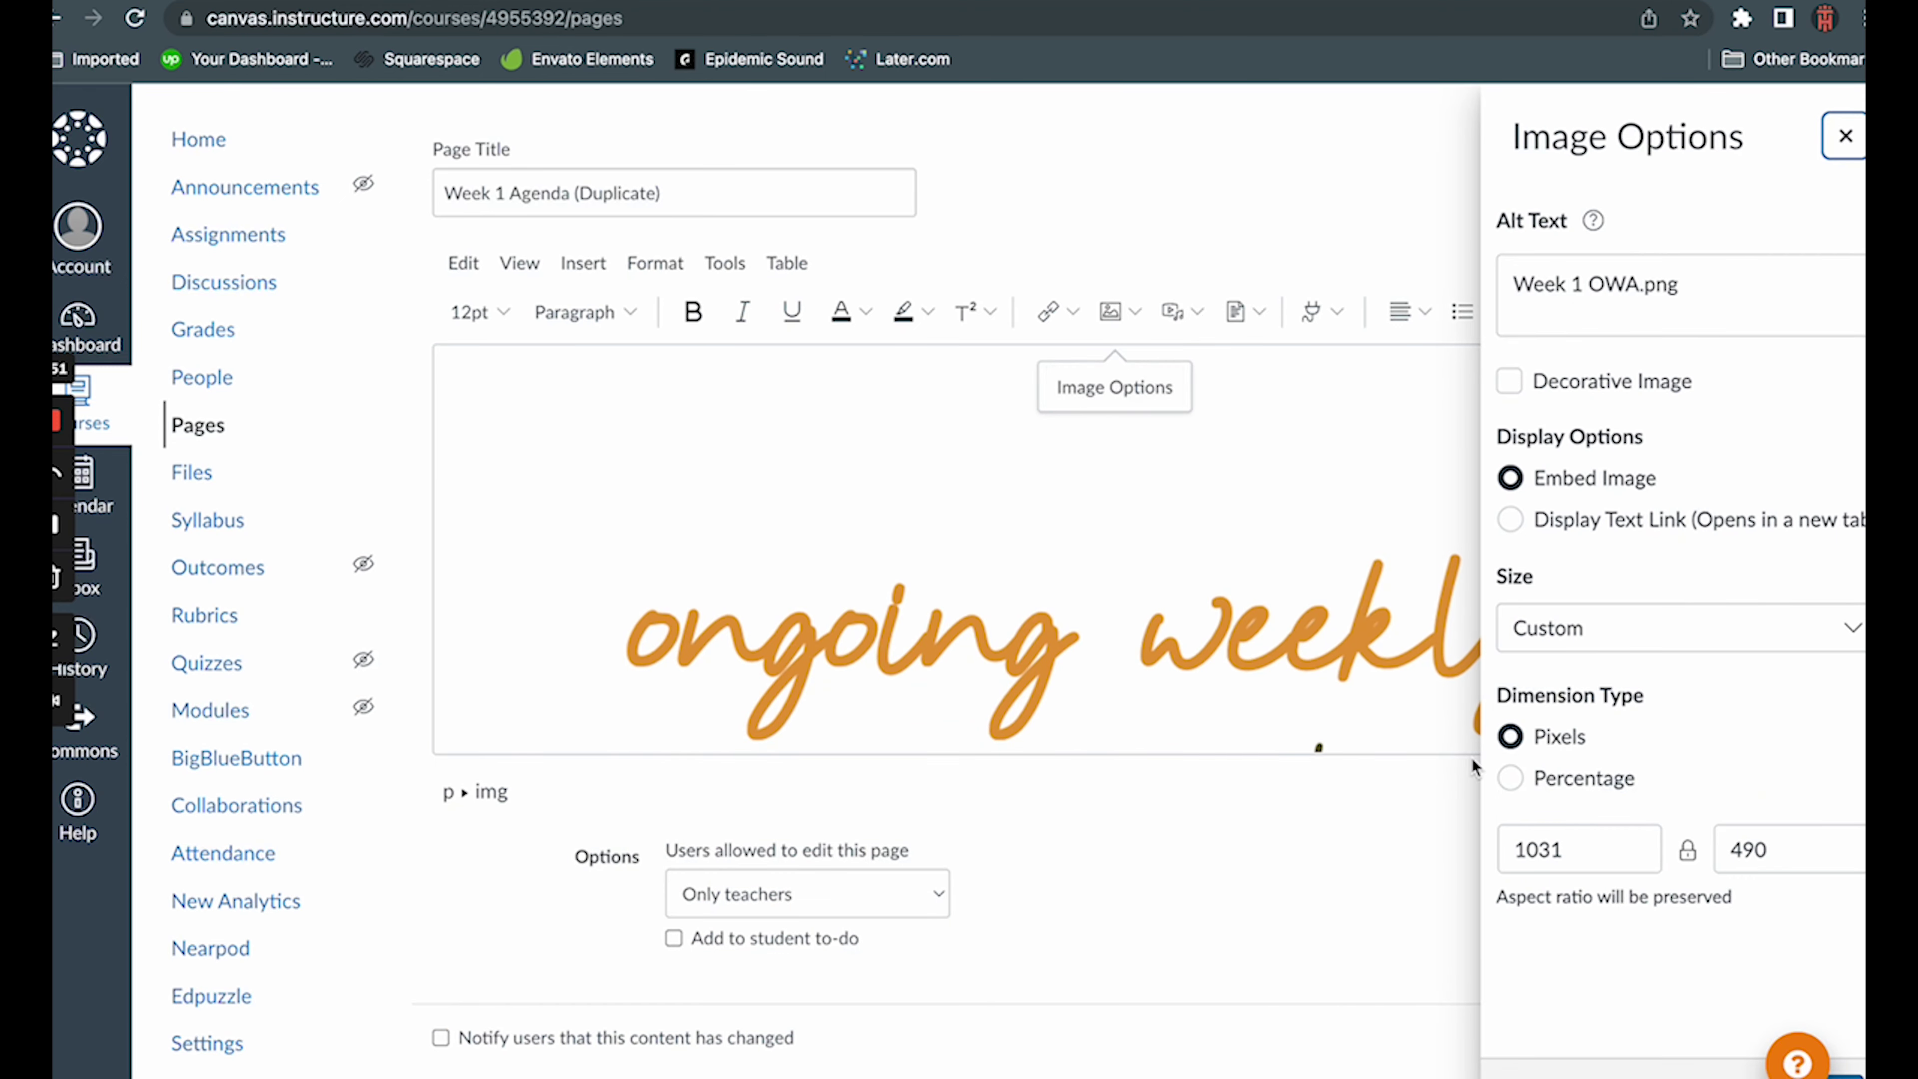
left_click(1630, 631)
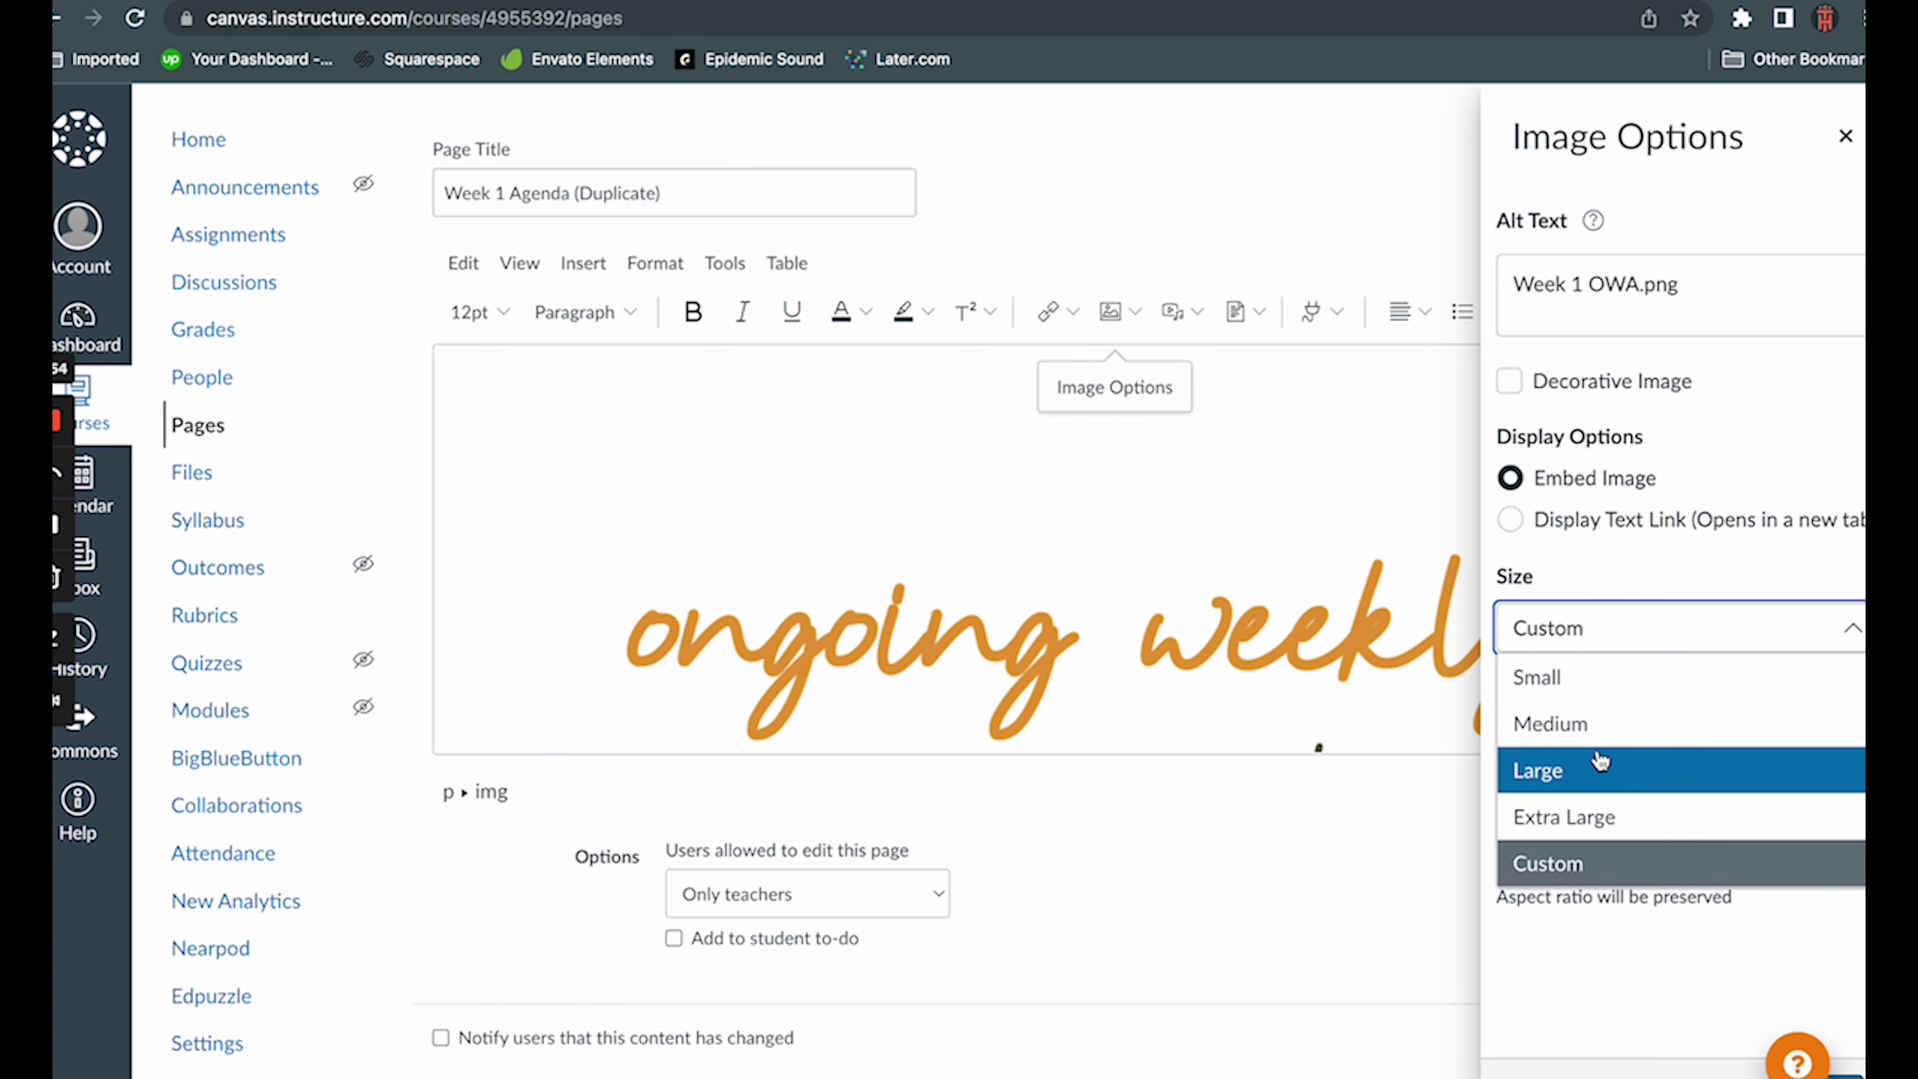
left_click(1598, 727)
left_click(1843, 1047)
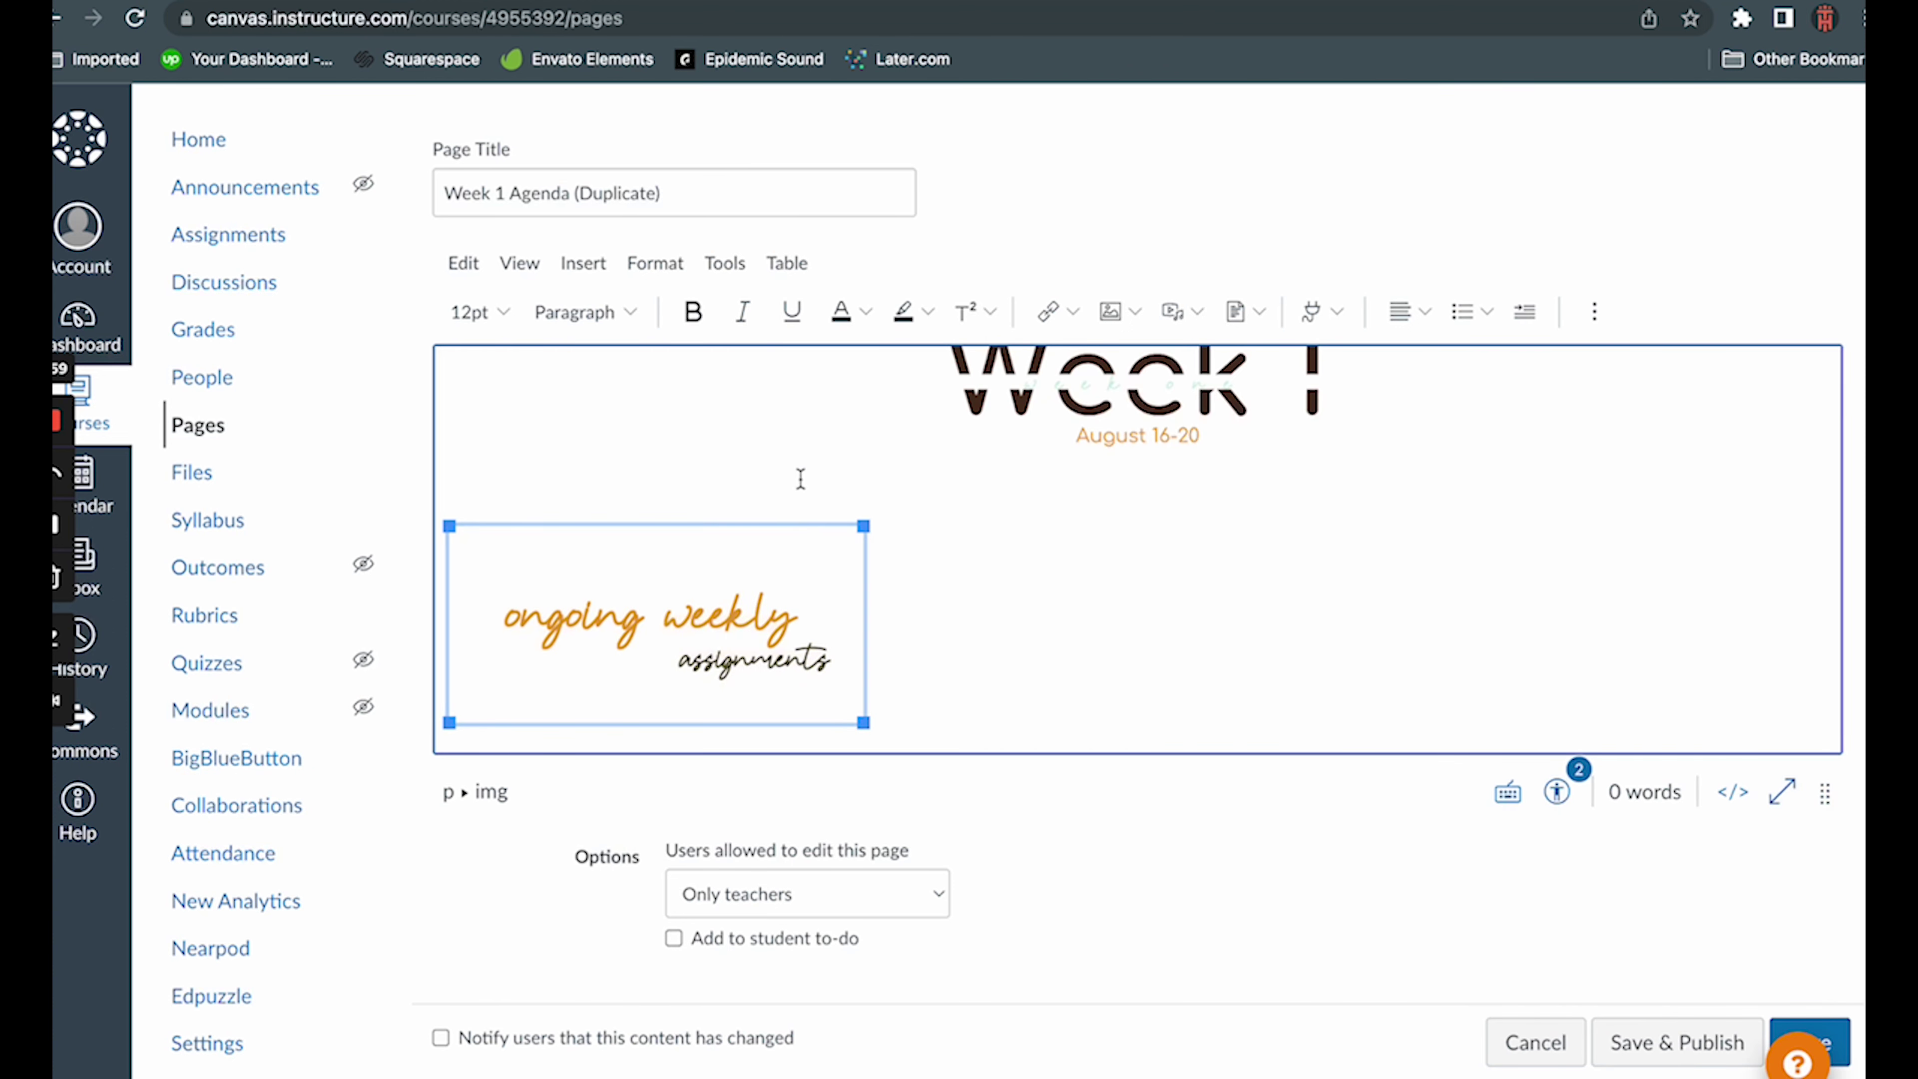
left_click(859, 487)
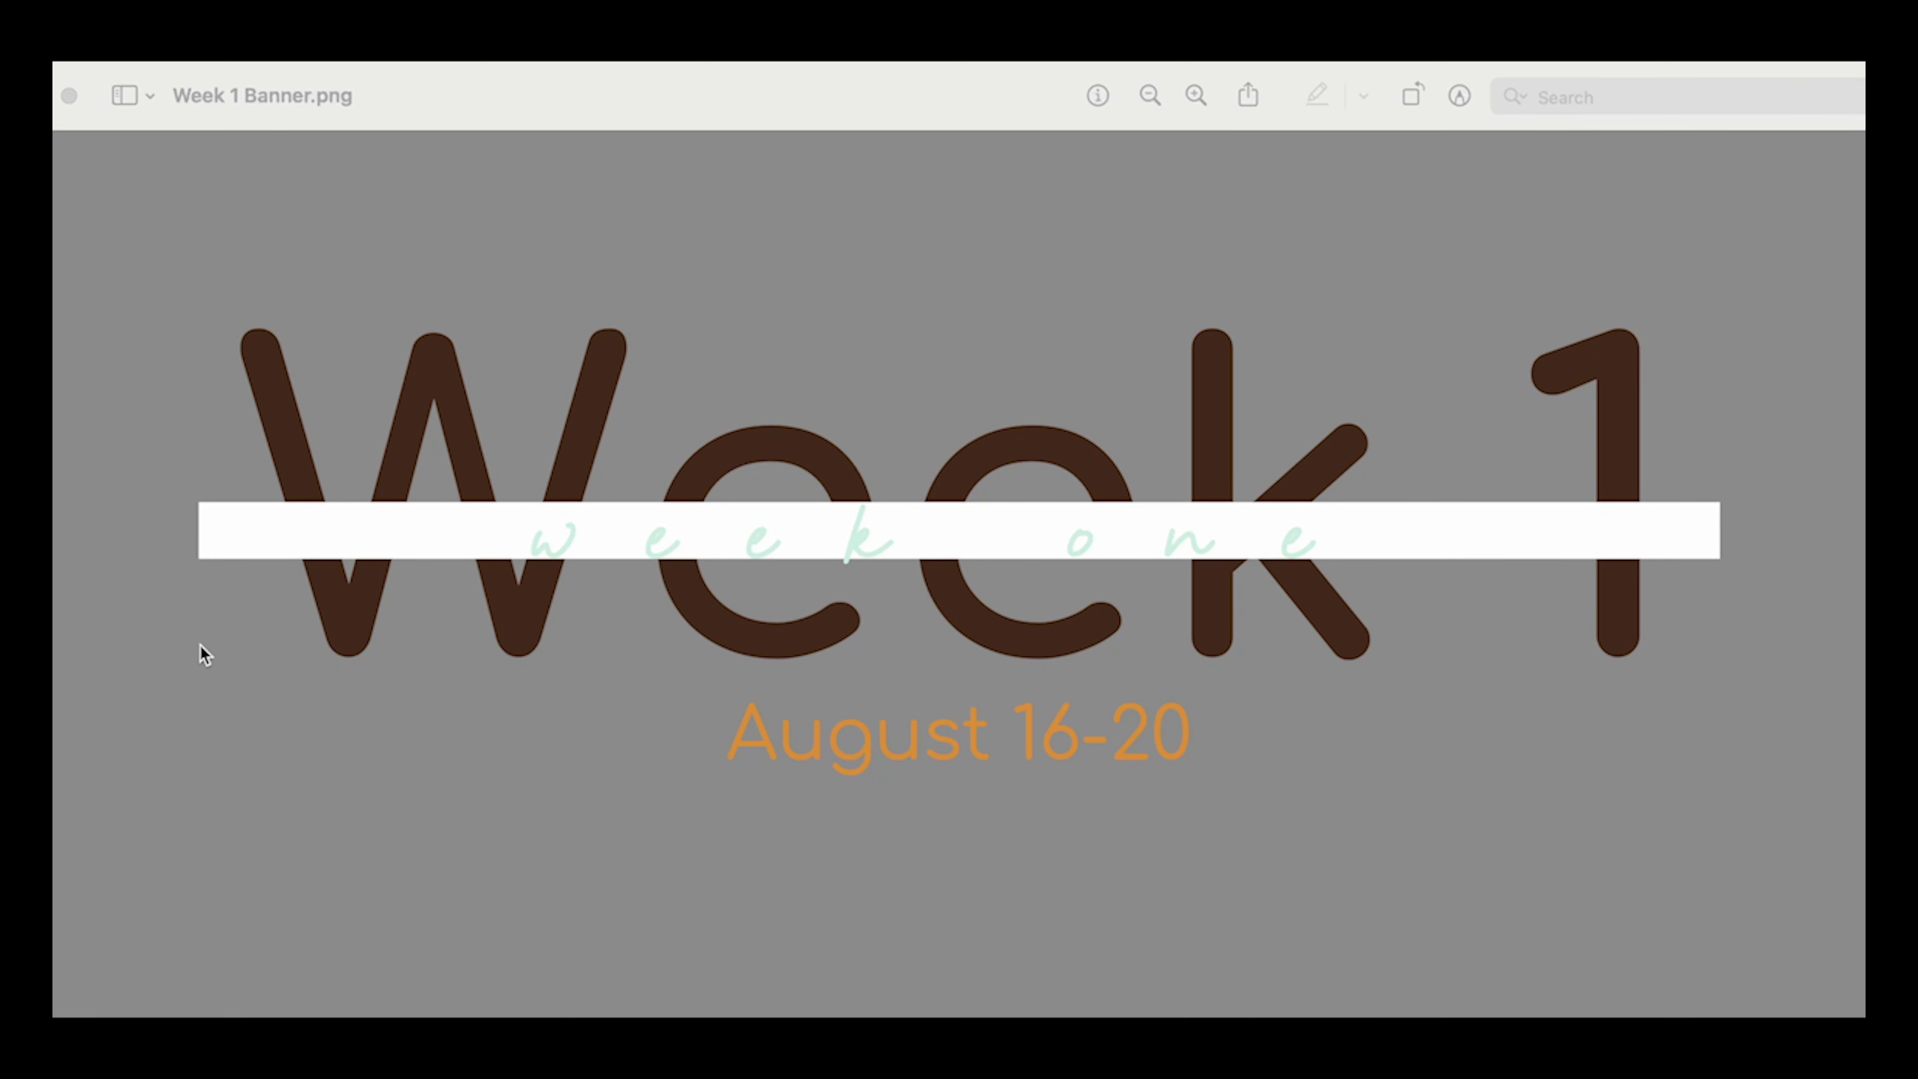
- Switch to Preview, crop Week 1 Banner.png closely around its title and date, and save the file
left_click(150, 271)
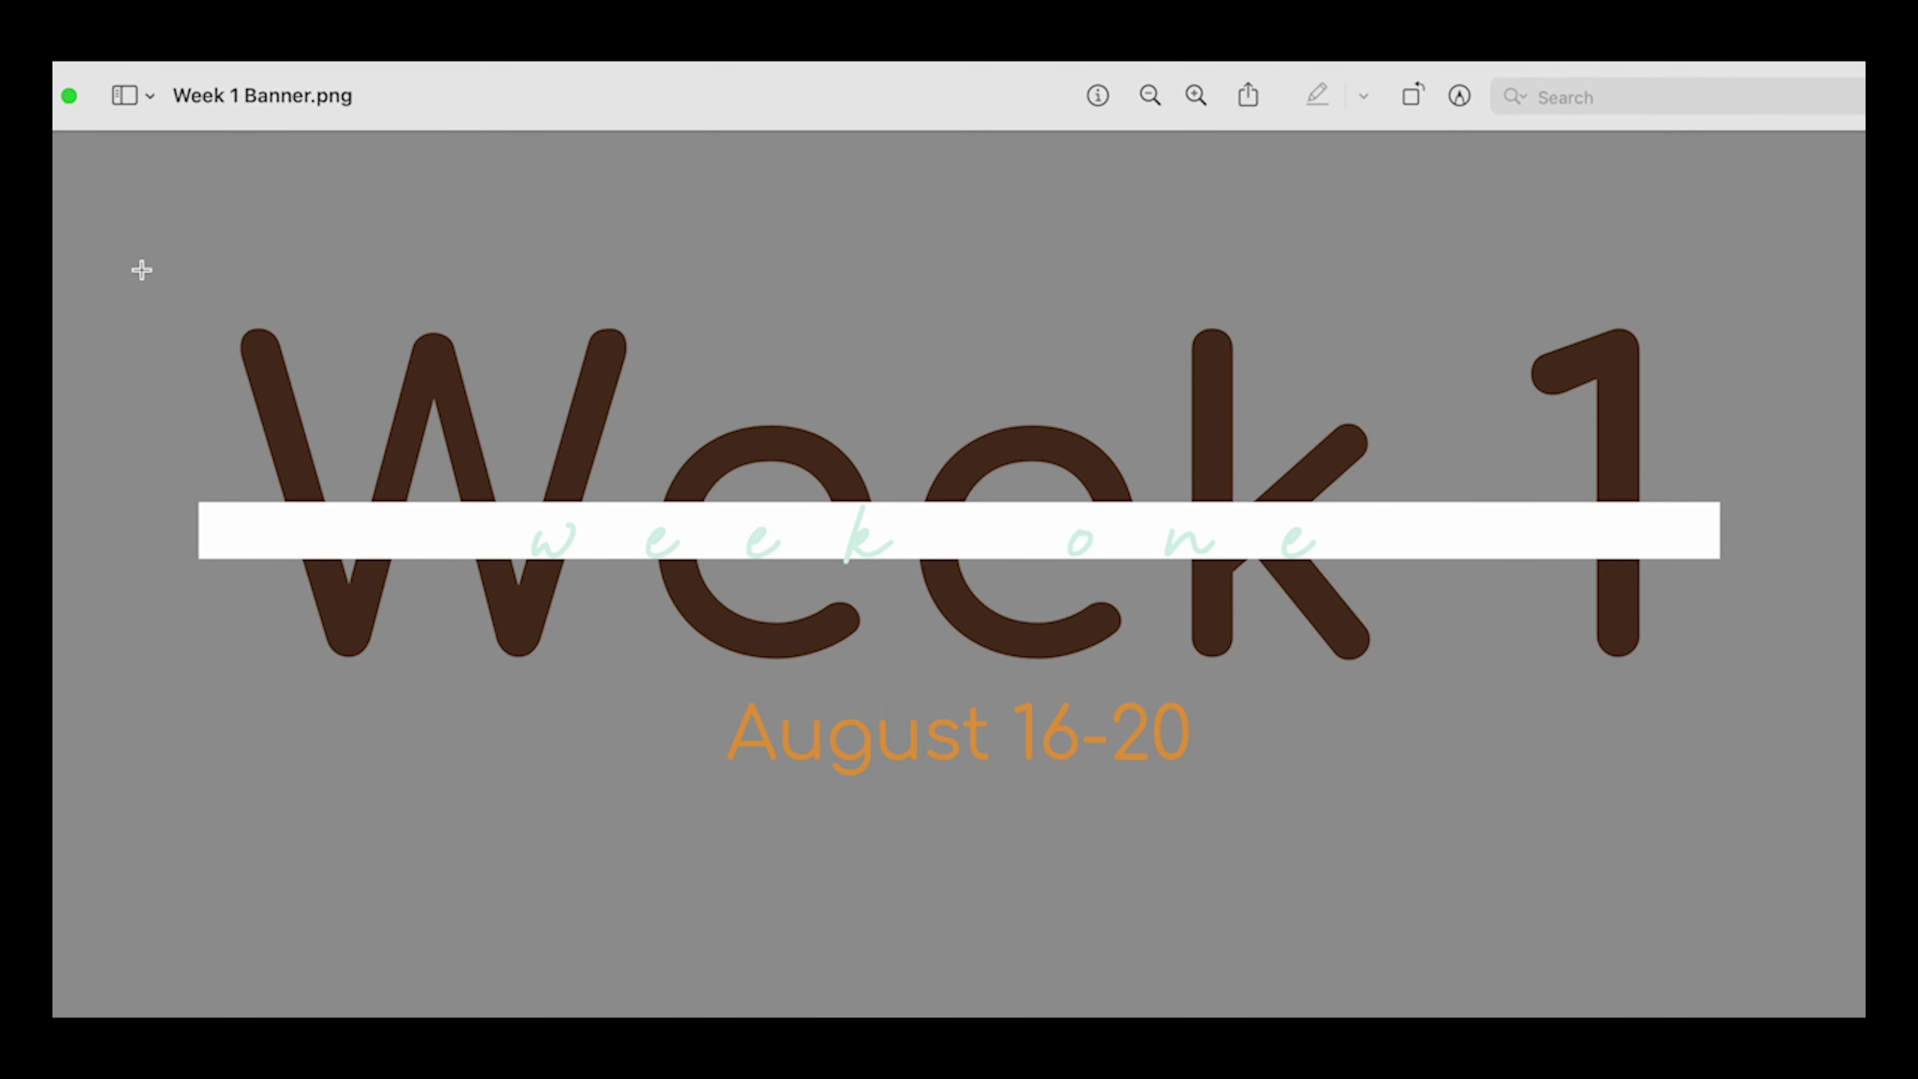
left_click_drag(142, 270, 1772, 797)
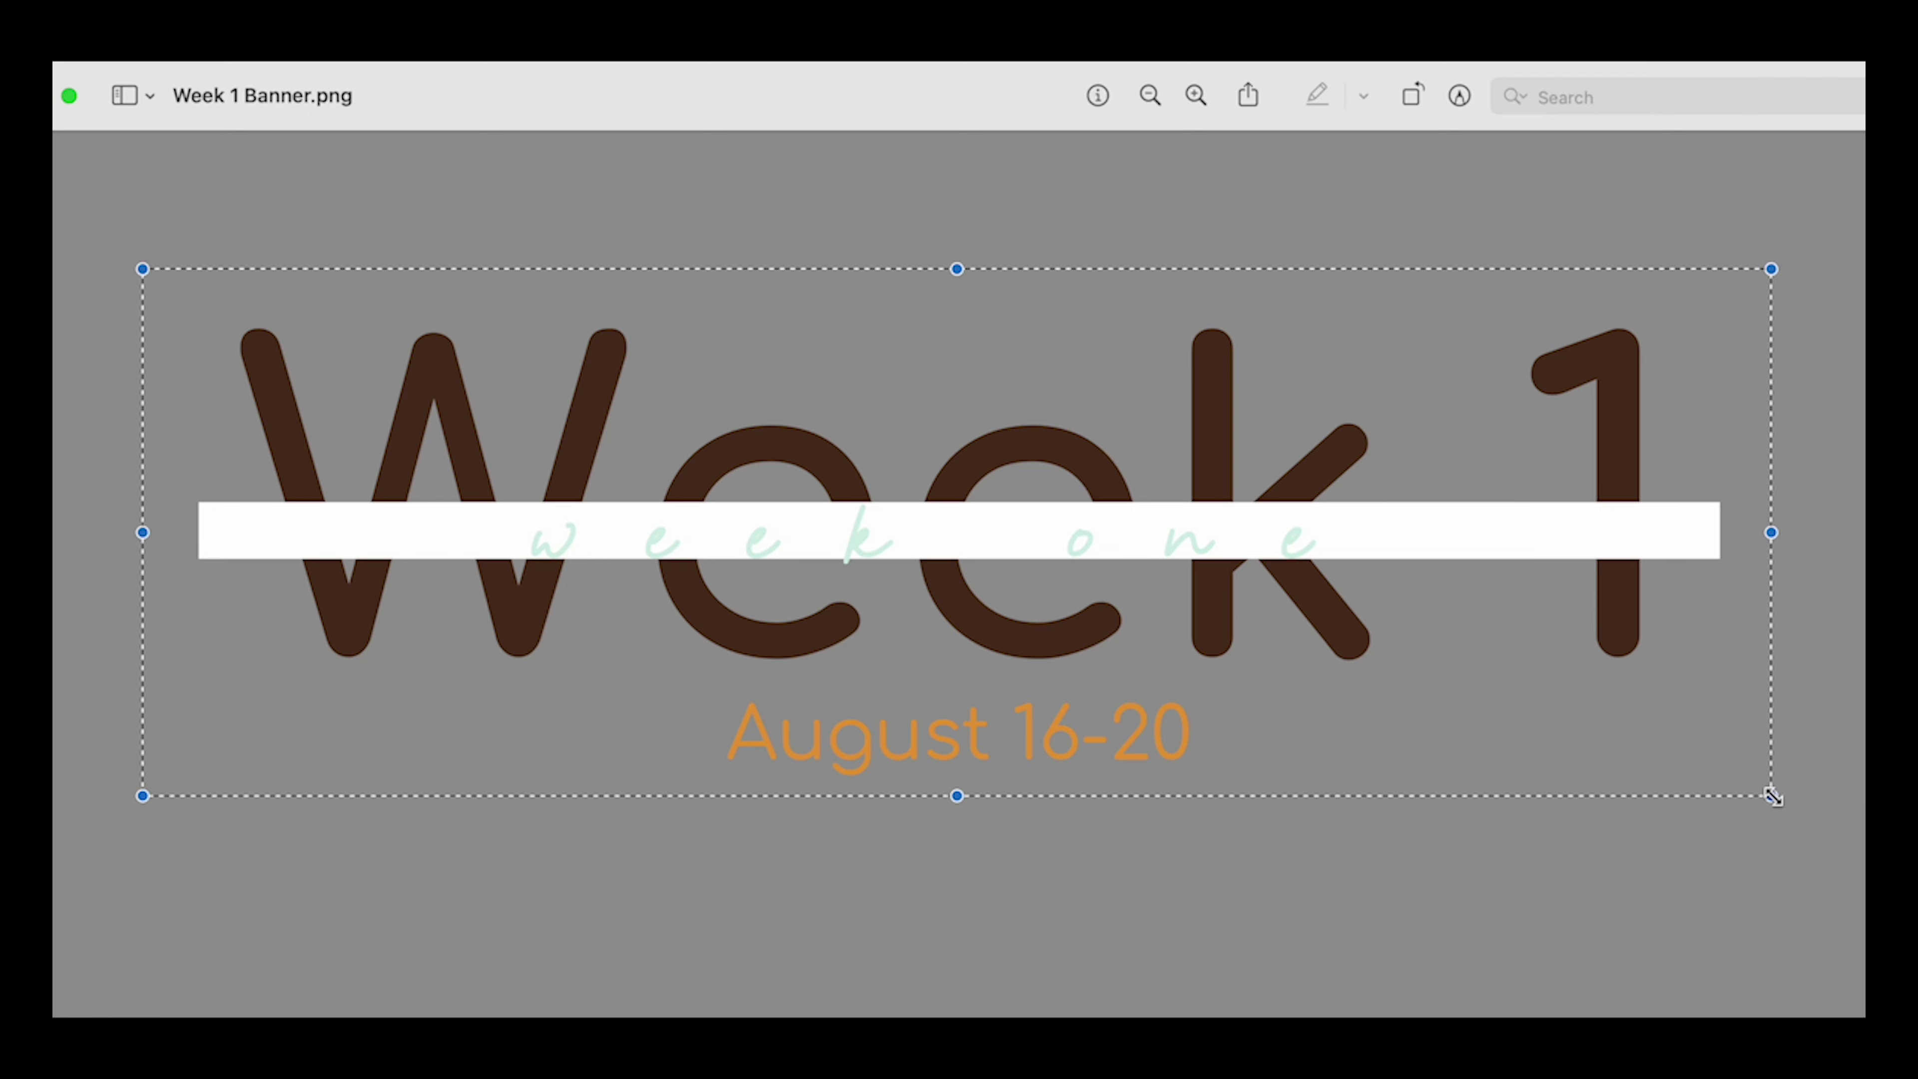
key("super+k")
key("super+s")
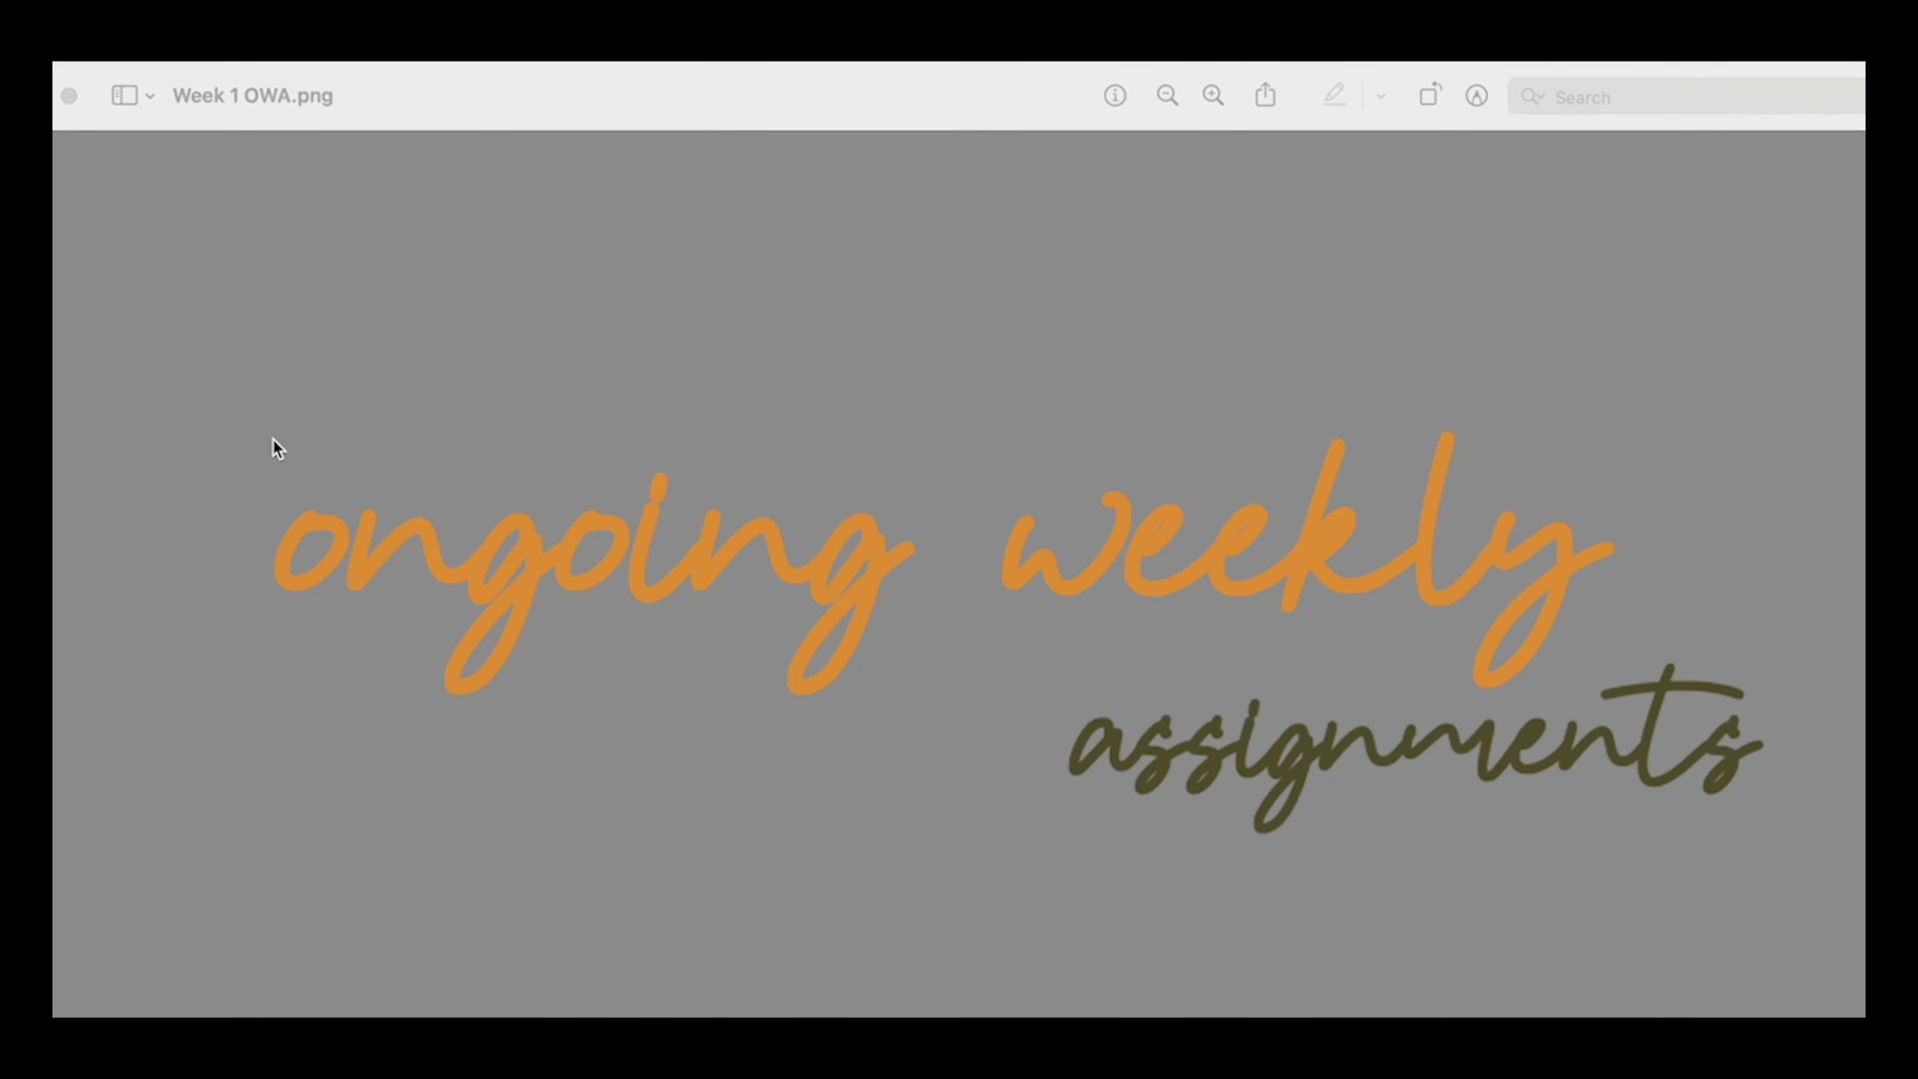
- Crop Week 1 OWA.png closely around the ongoing weekly assignments lettering
left_click(230, 399)
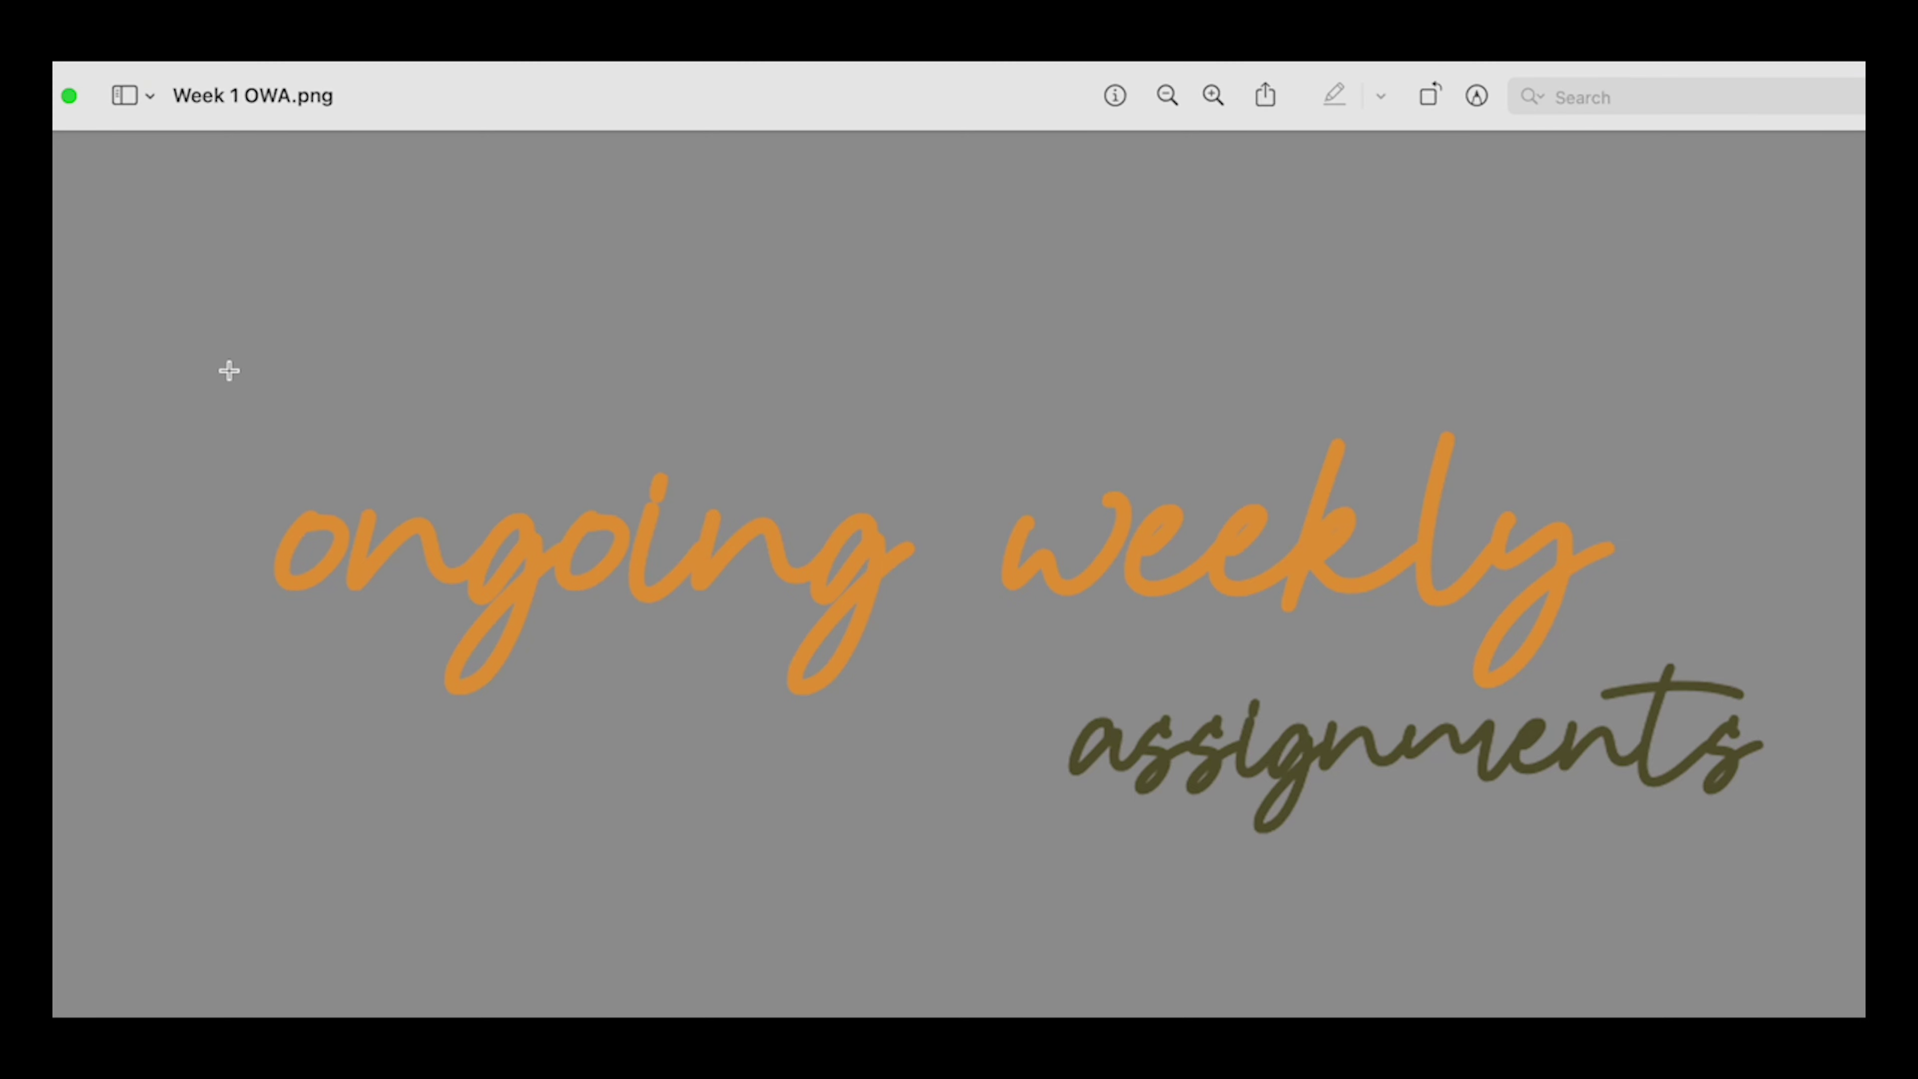
left_click_drag(229, 370, 1802, 866)
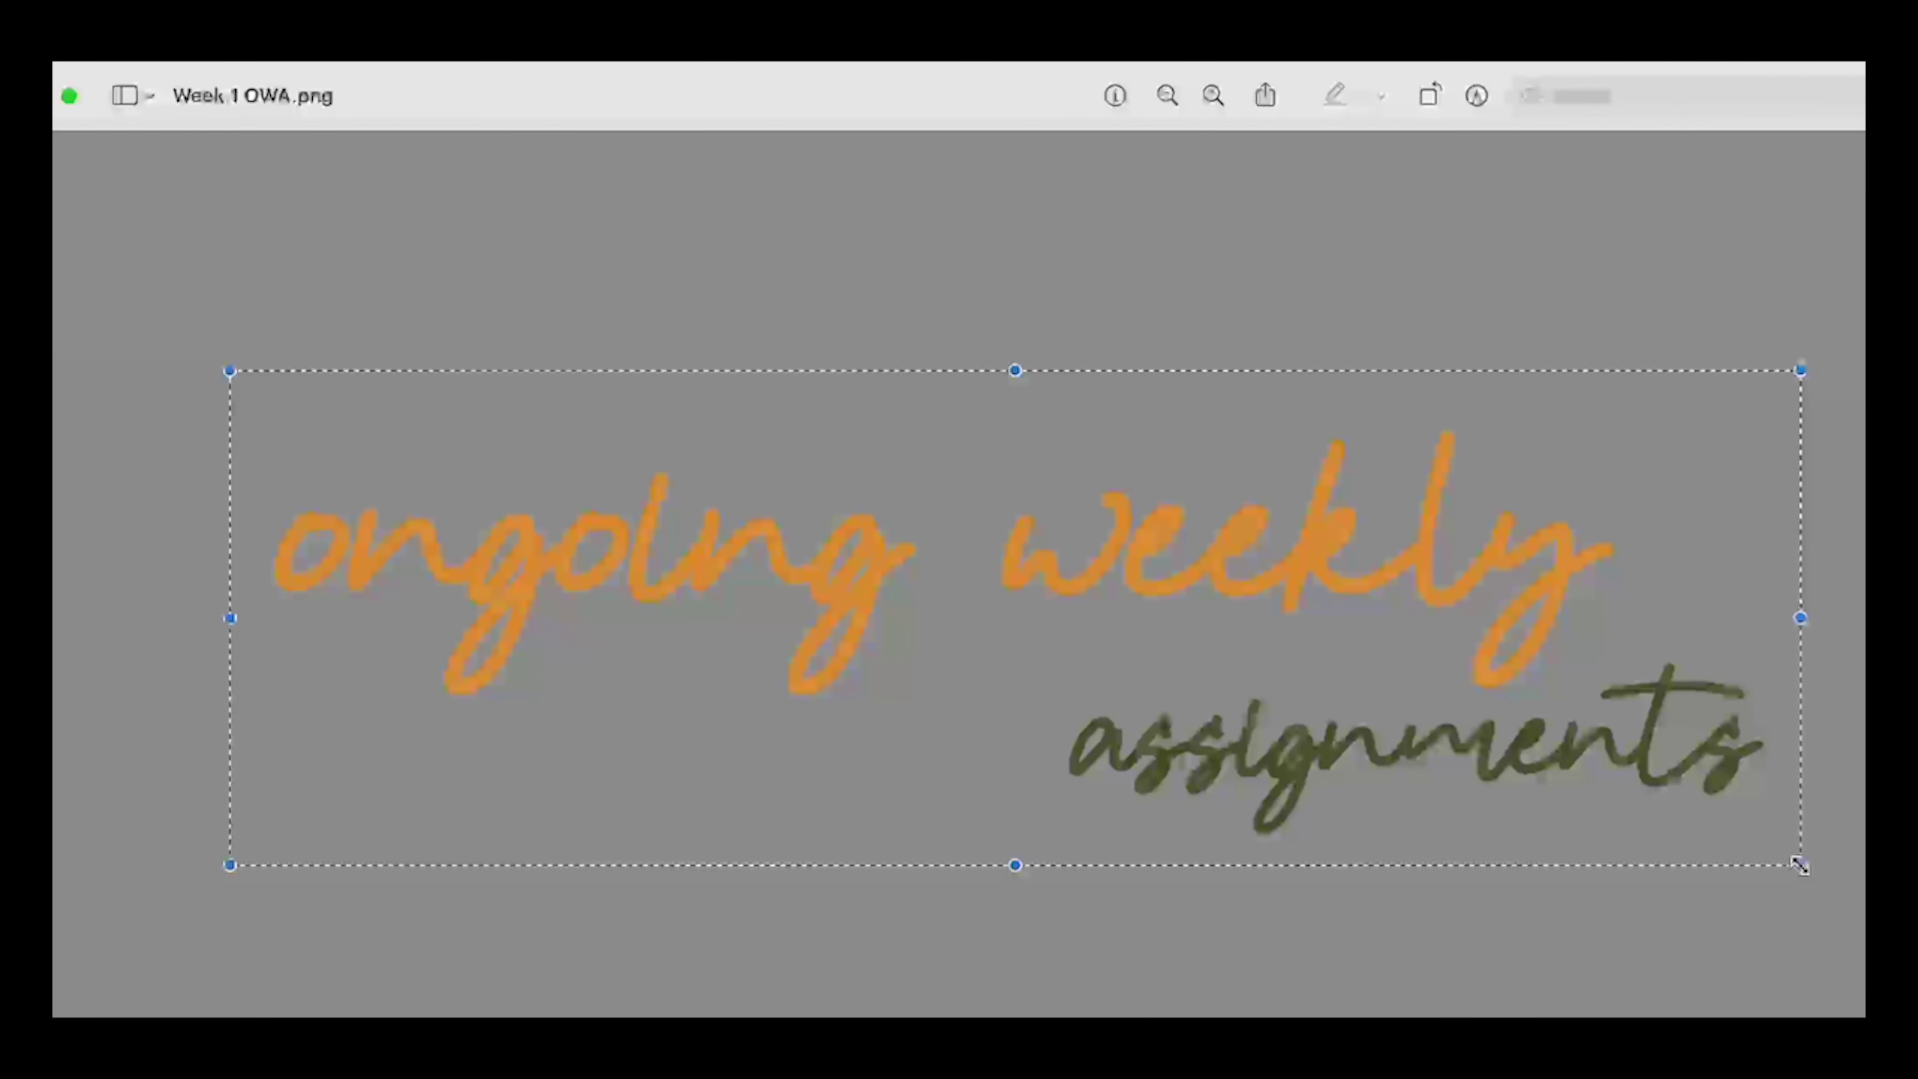
key("super+k")
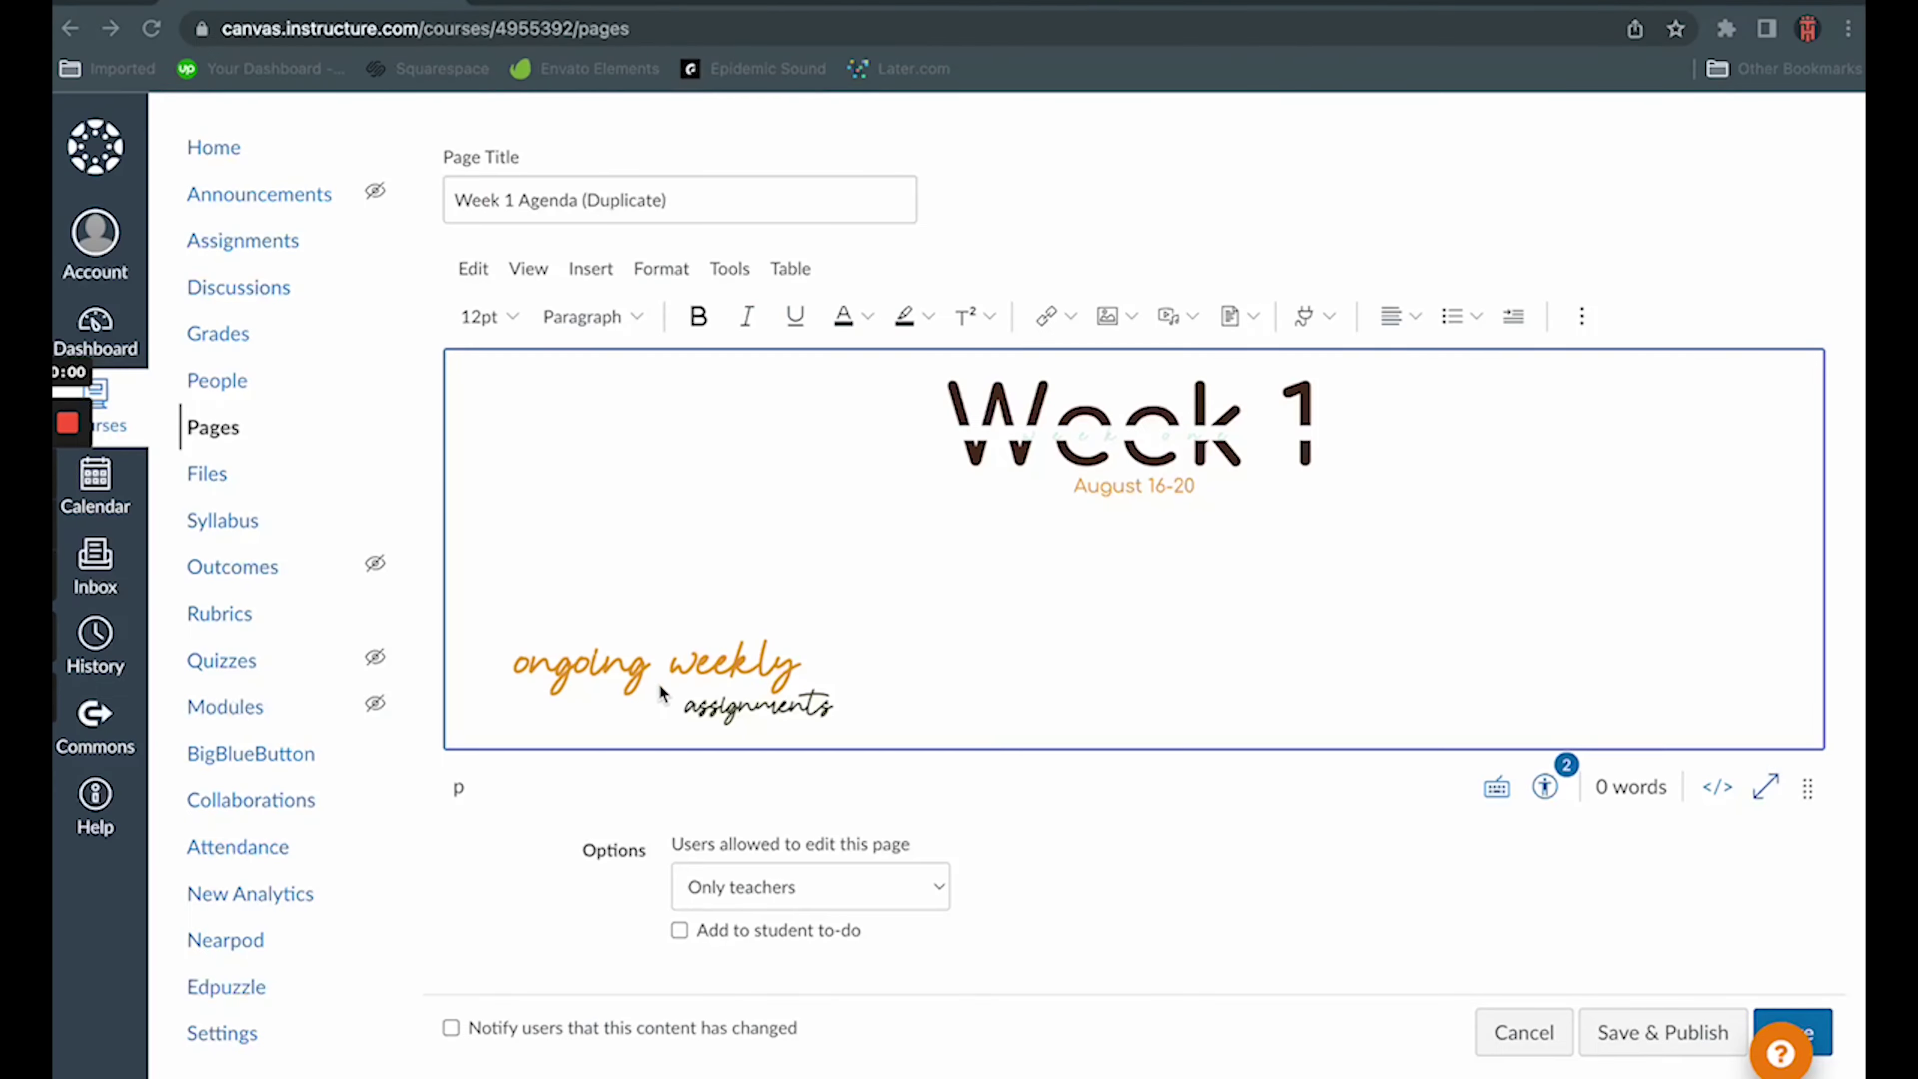
- Return to the Canvas page and delete the ongoing weekly assignments image and the Week 1 banner
left_click(785, 677)
key("BackSpace")
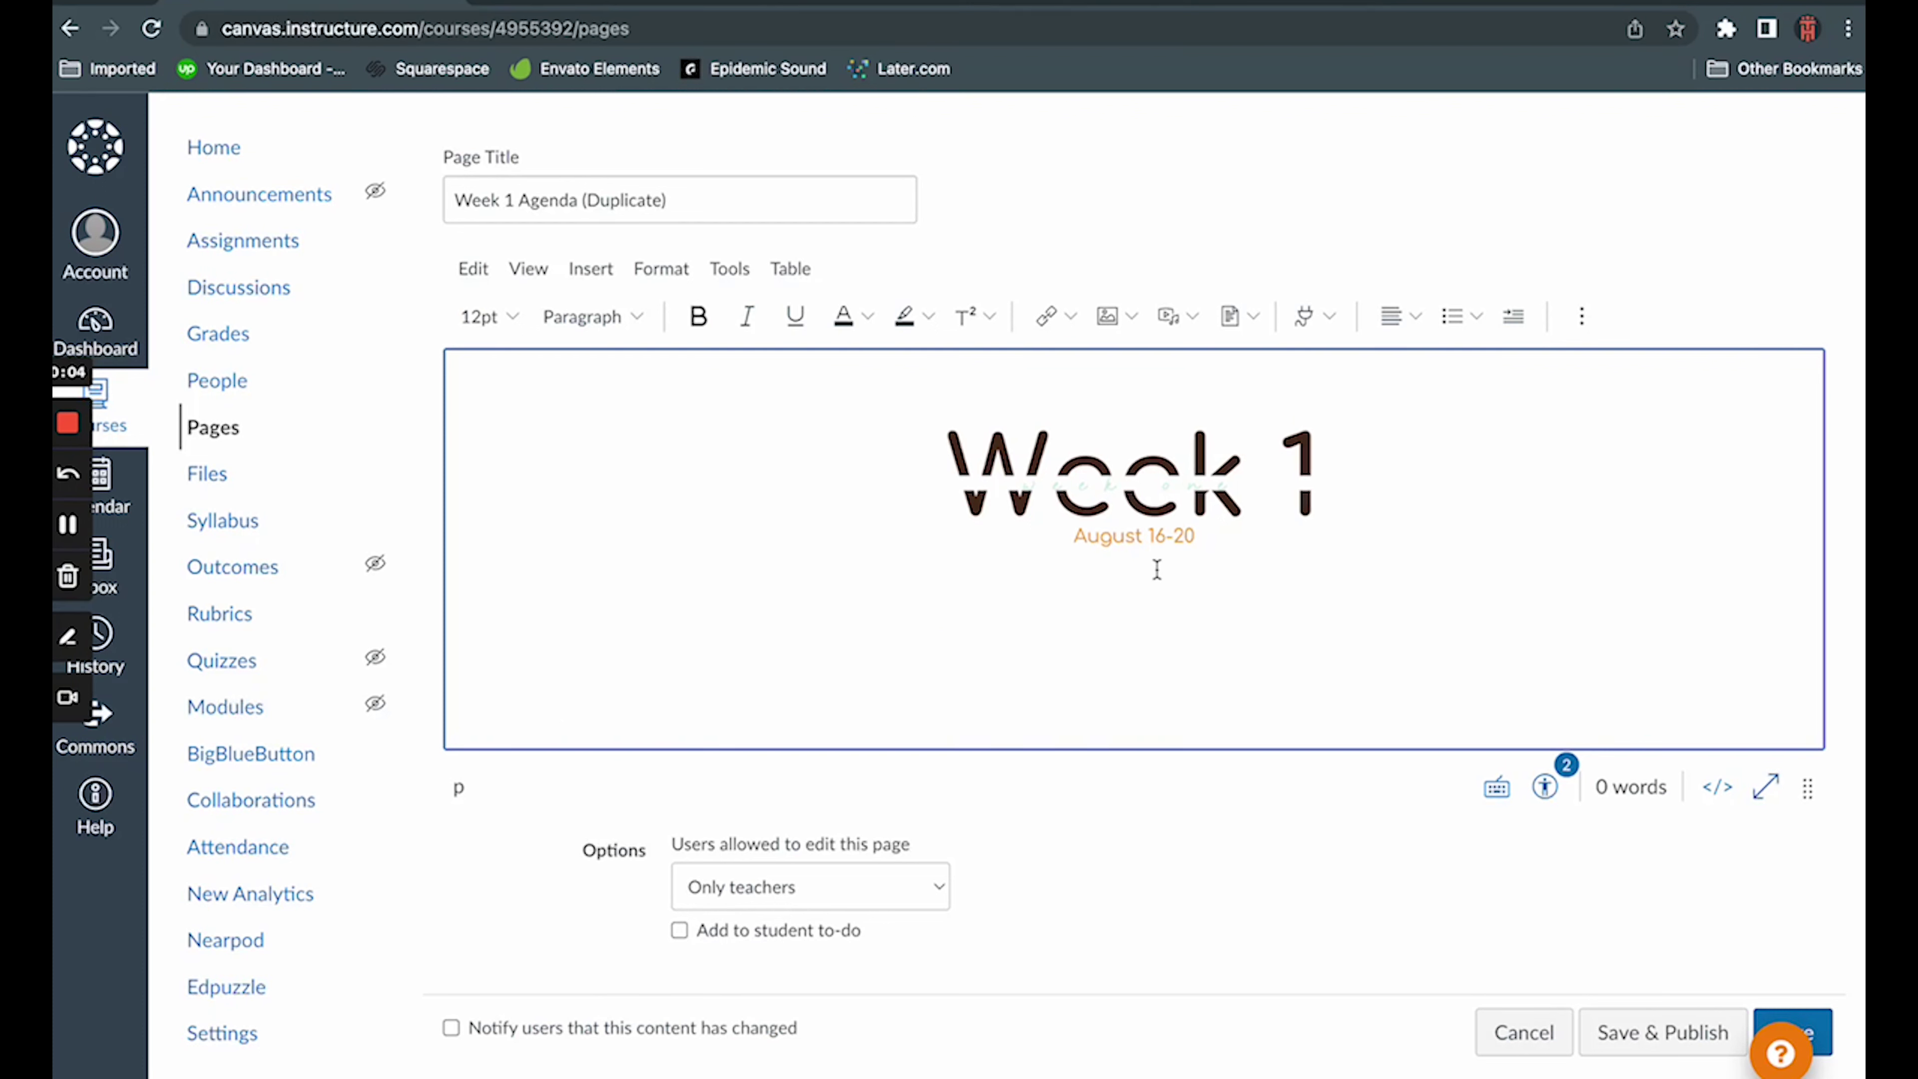
left_click(1409, 475)
key("BackSpace")
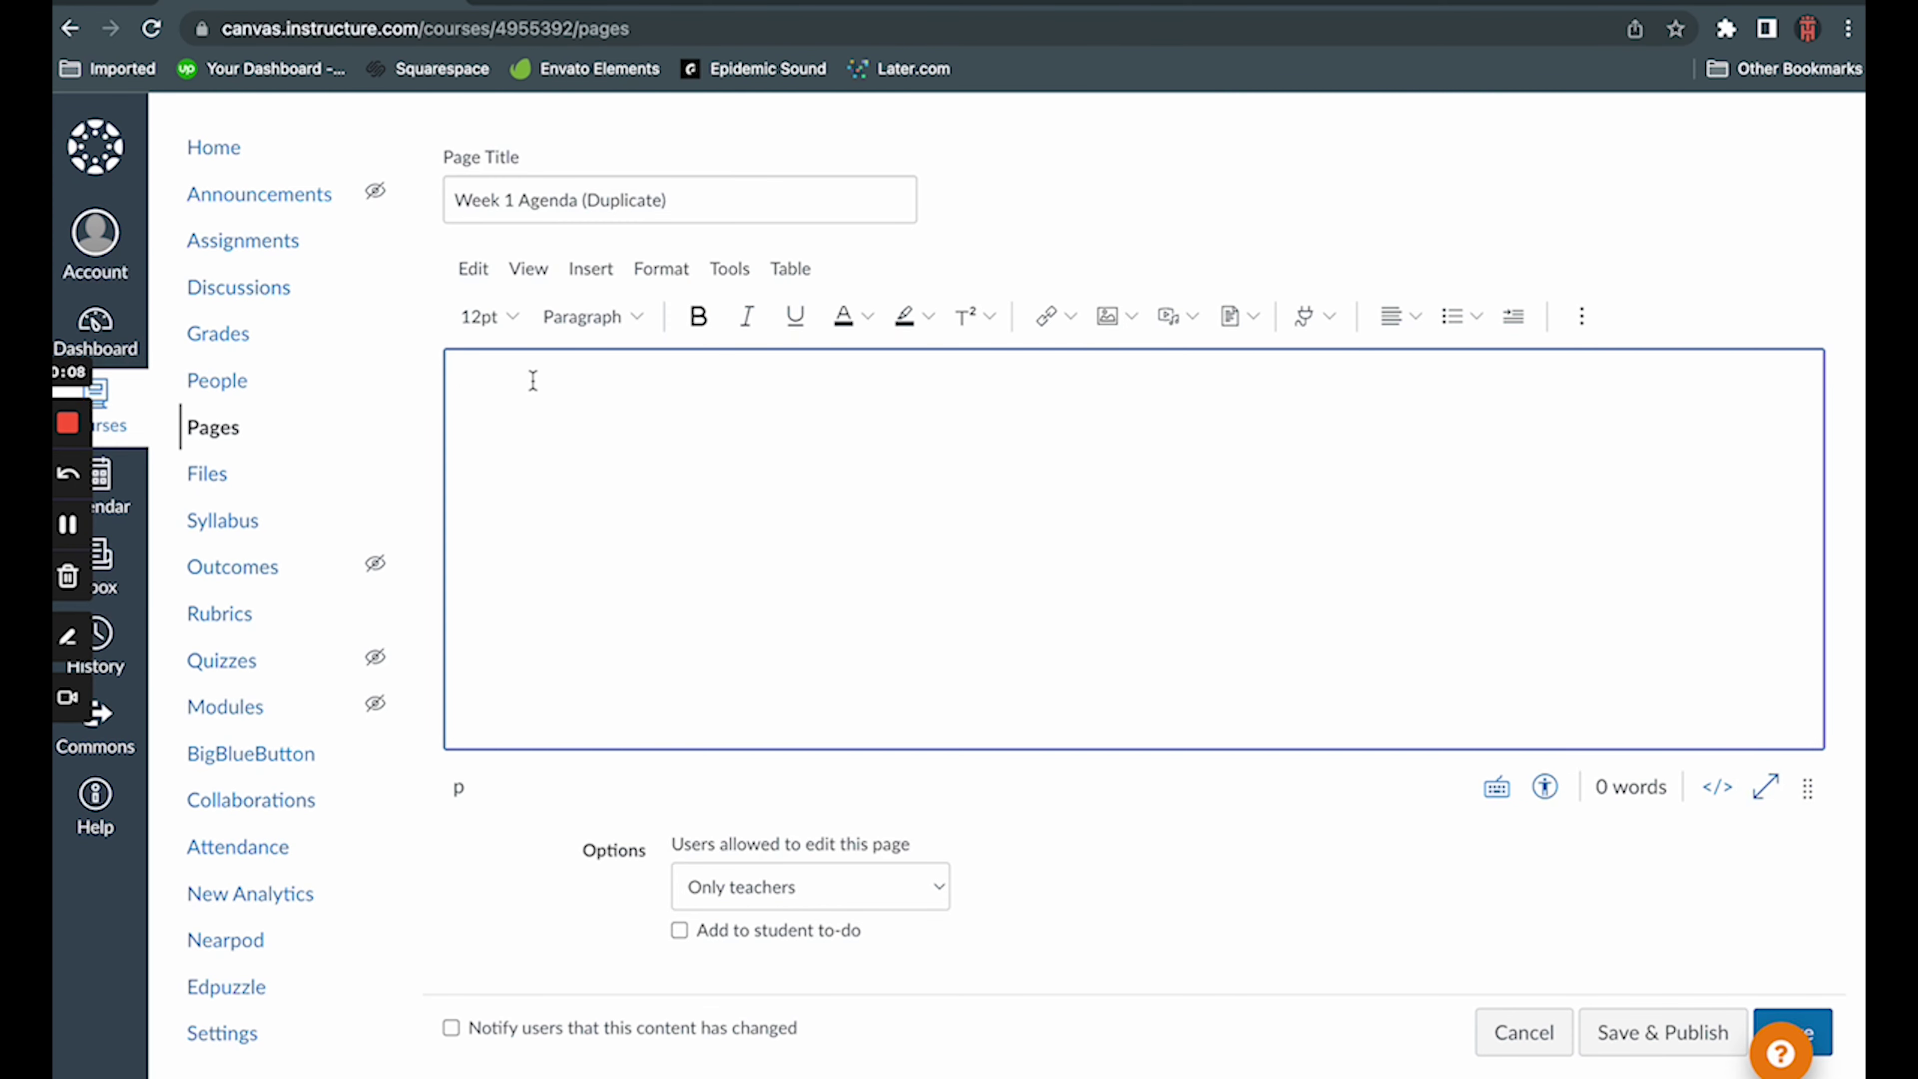
- Upload the cropped Week 1 Banner.png from the Desktop into the empty page body
left_click(1132, 322)
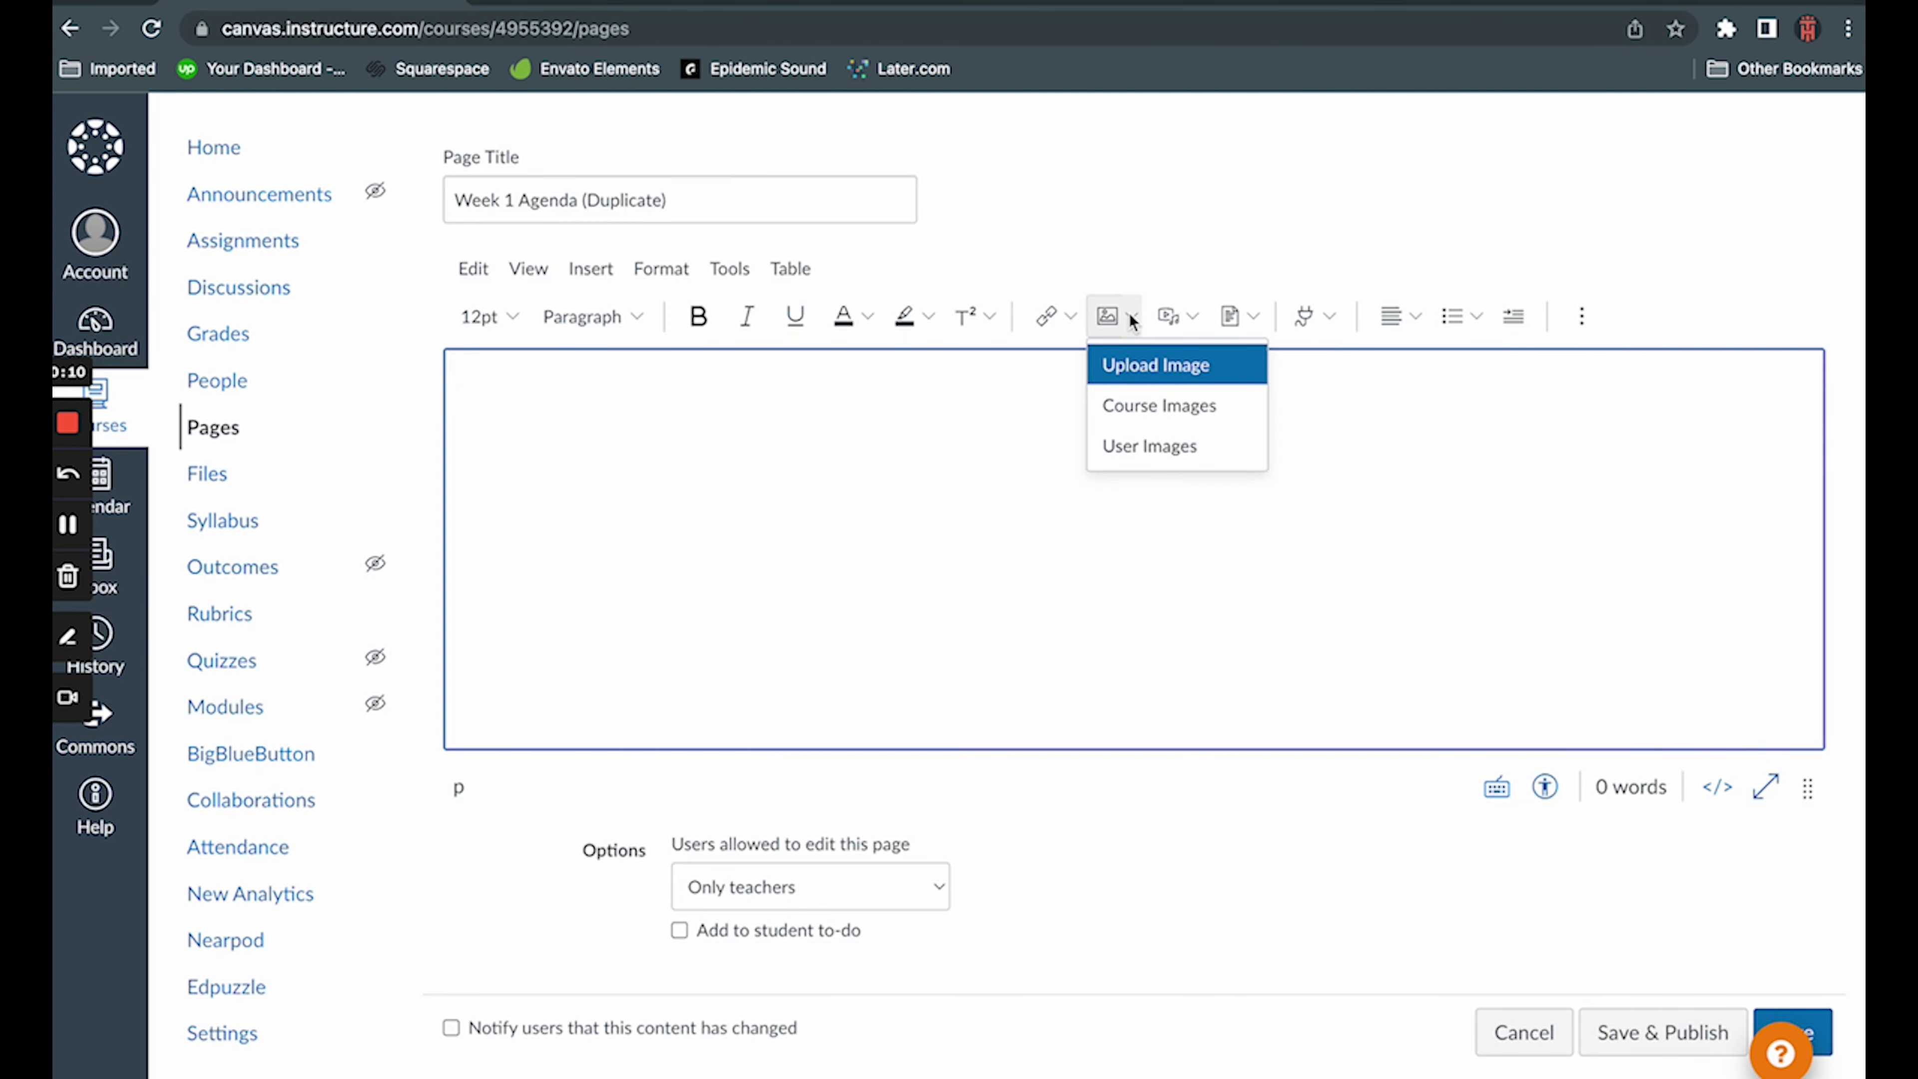
left_click(1139, 367)
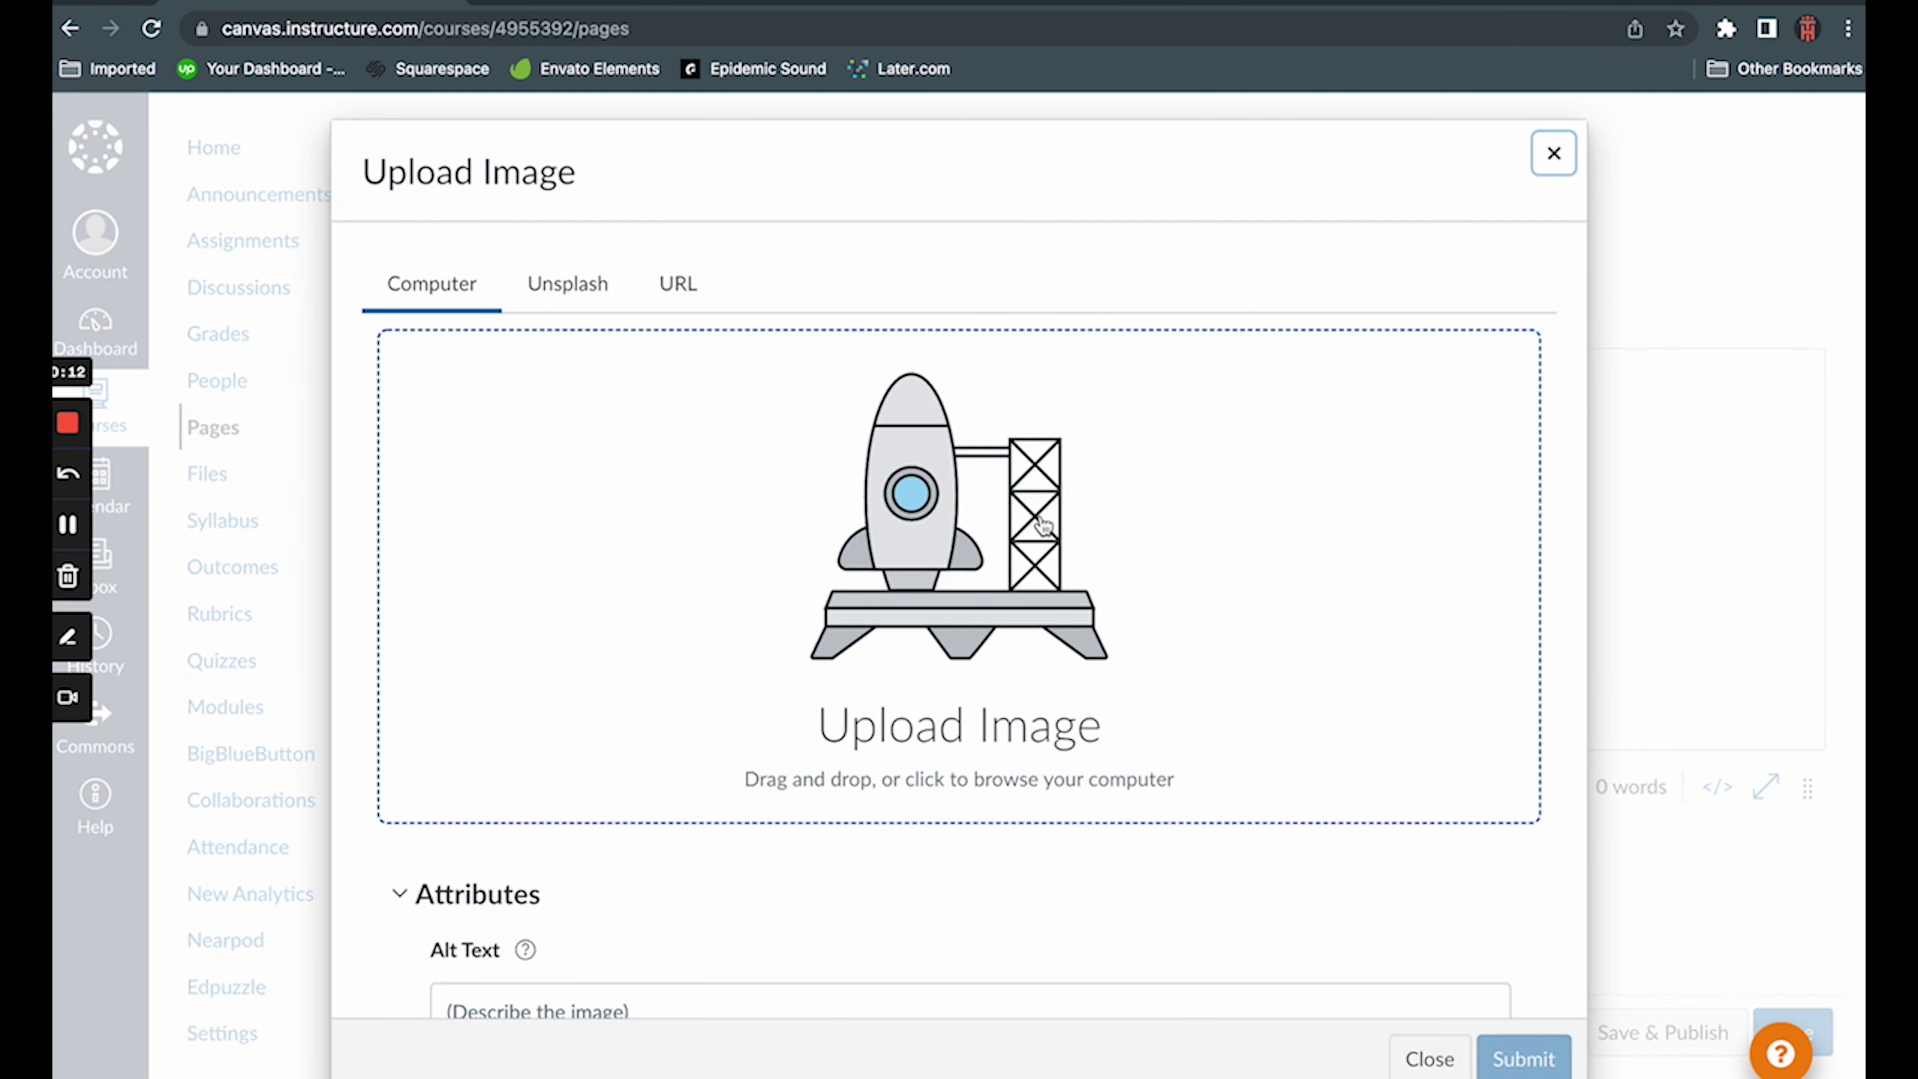
left_click(1041, 518)
scroll(902, 596, "down", 8)
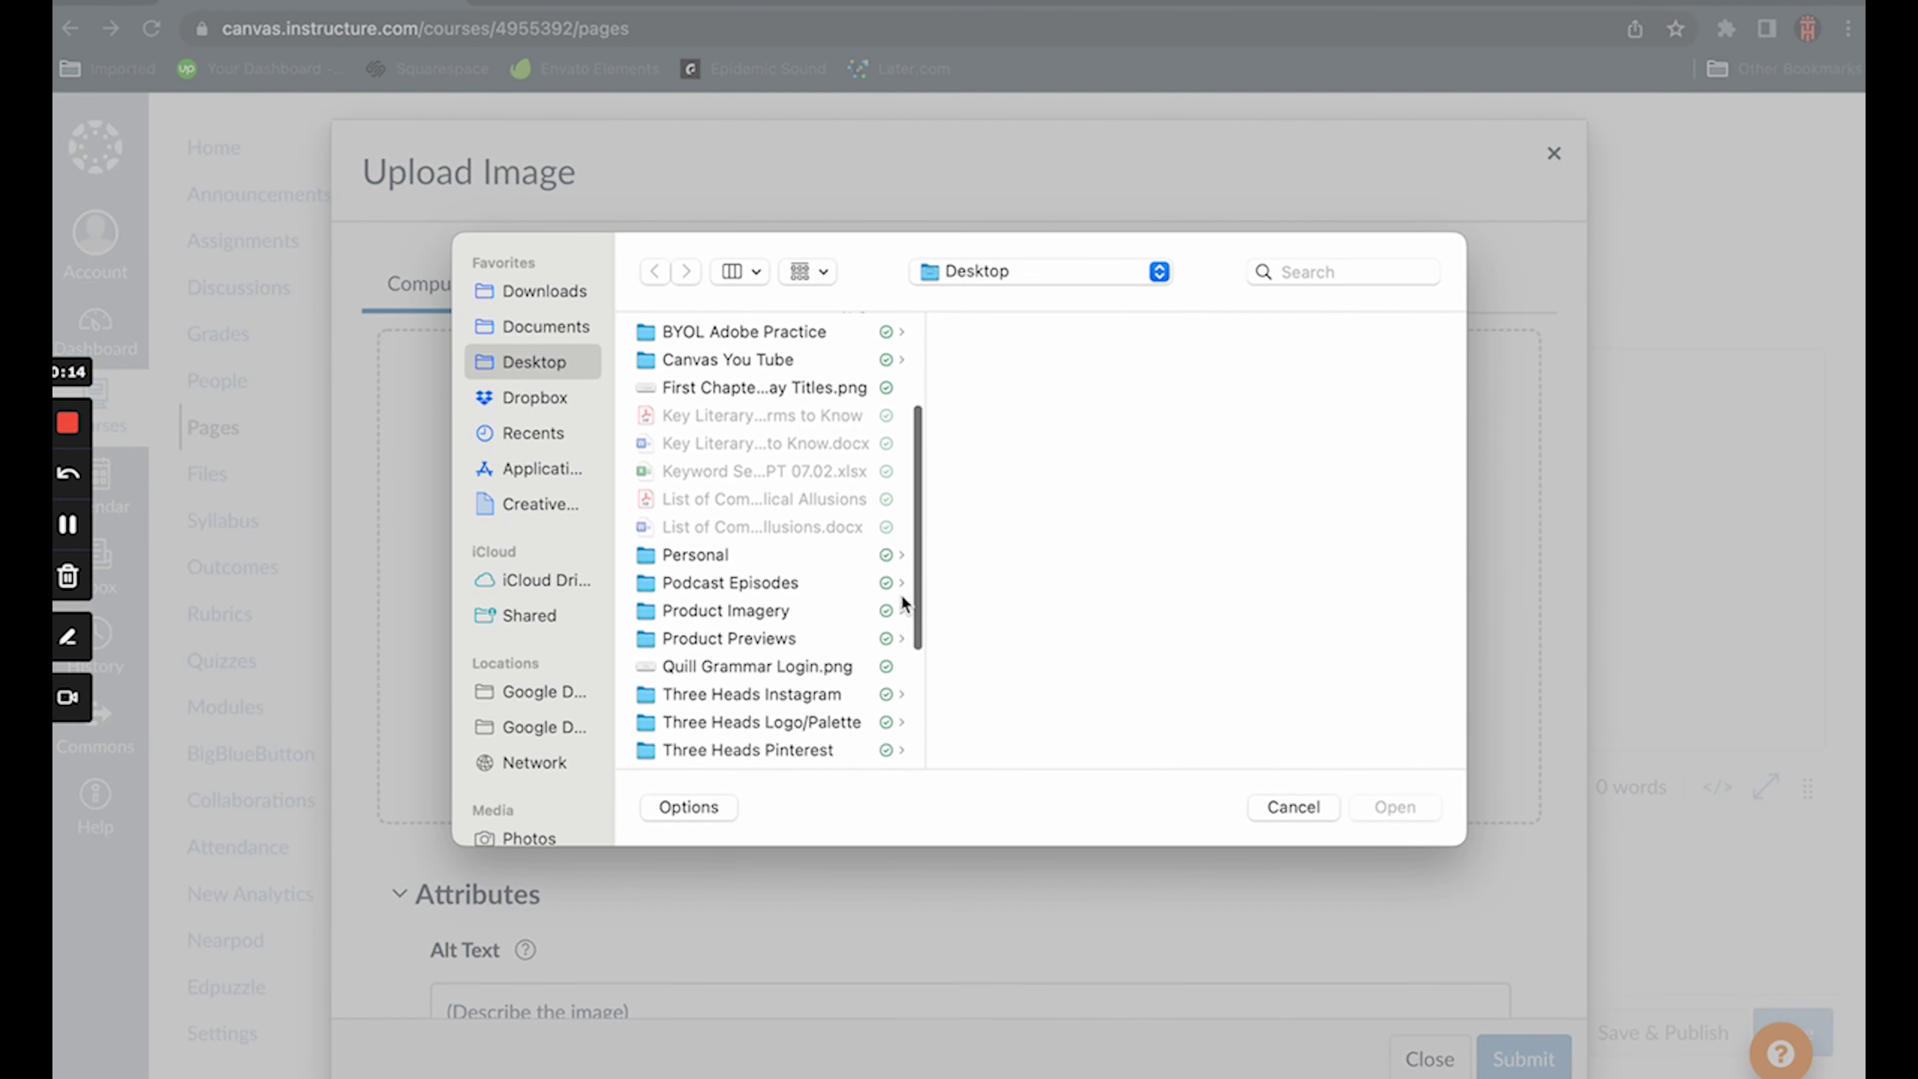
left_click(791, 638)
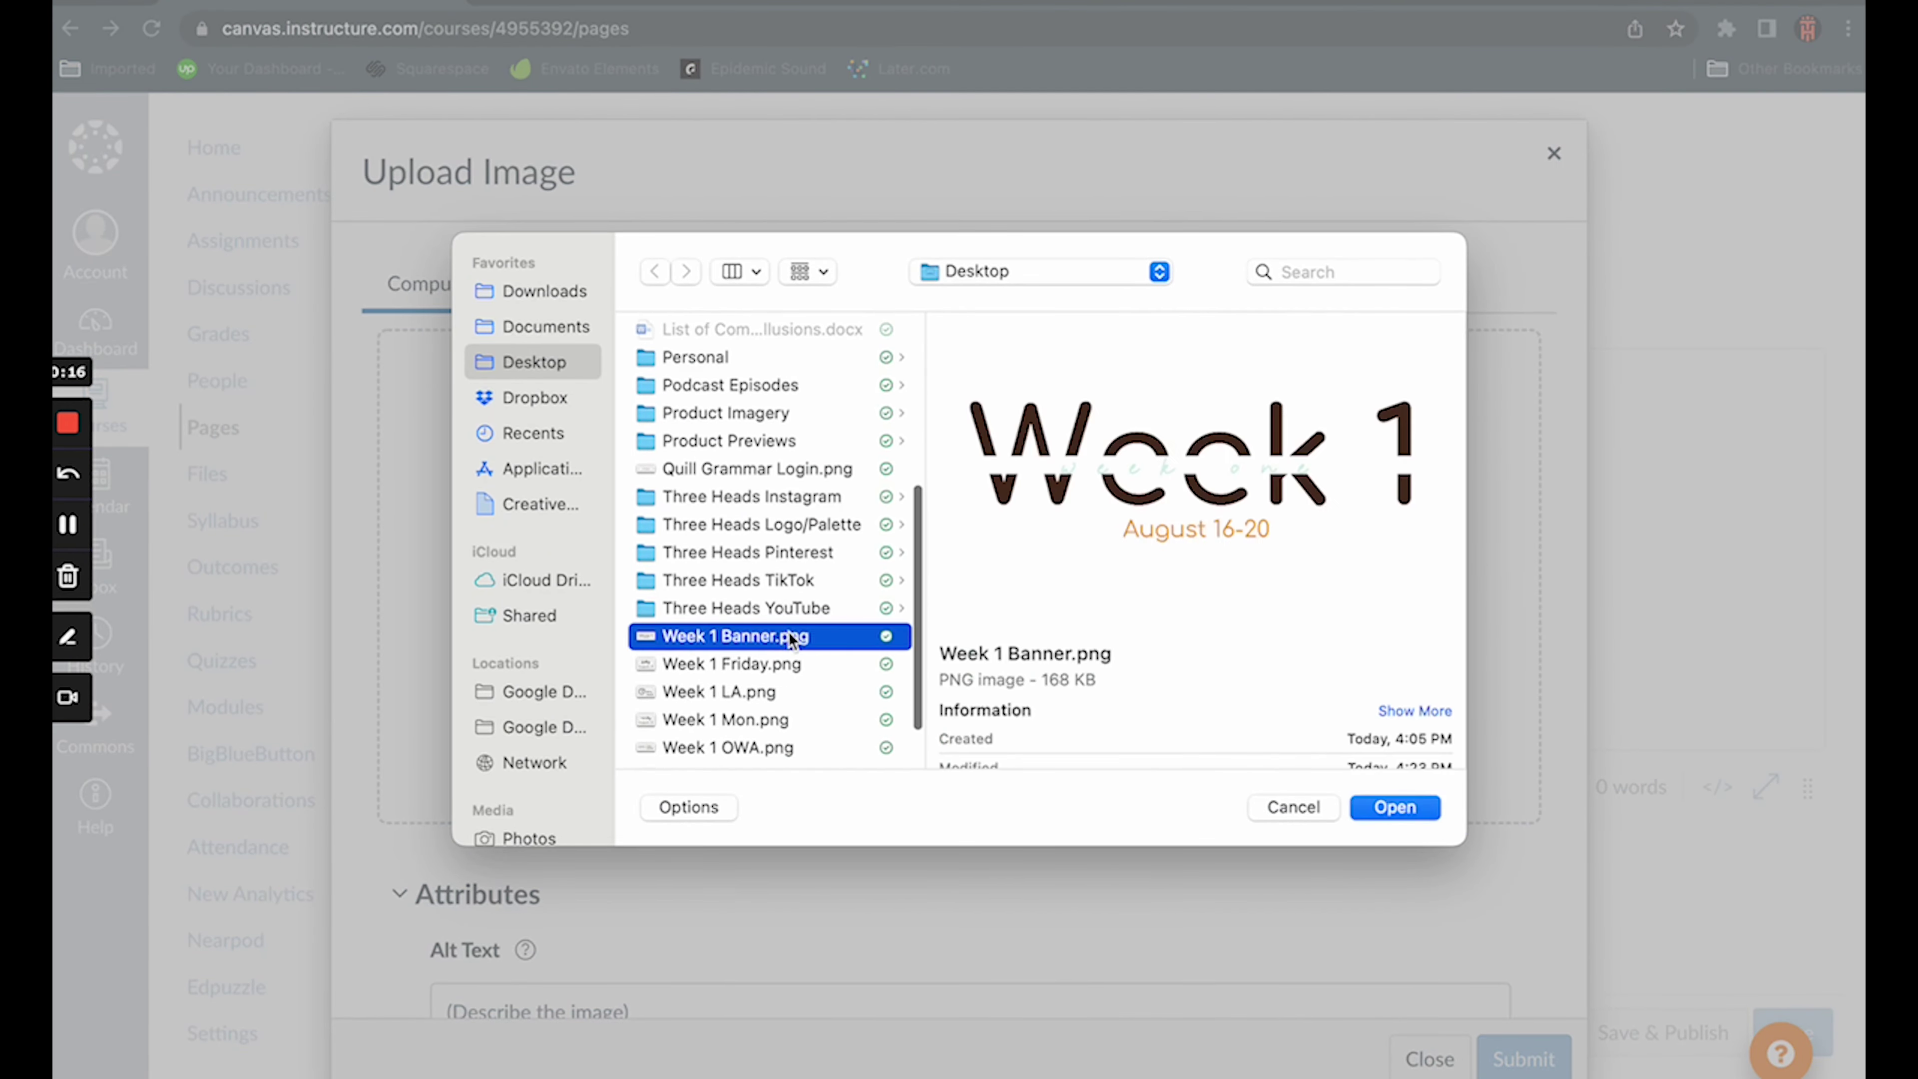
left_click(1395, 807)
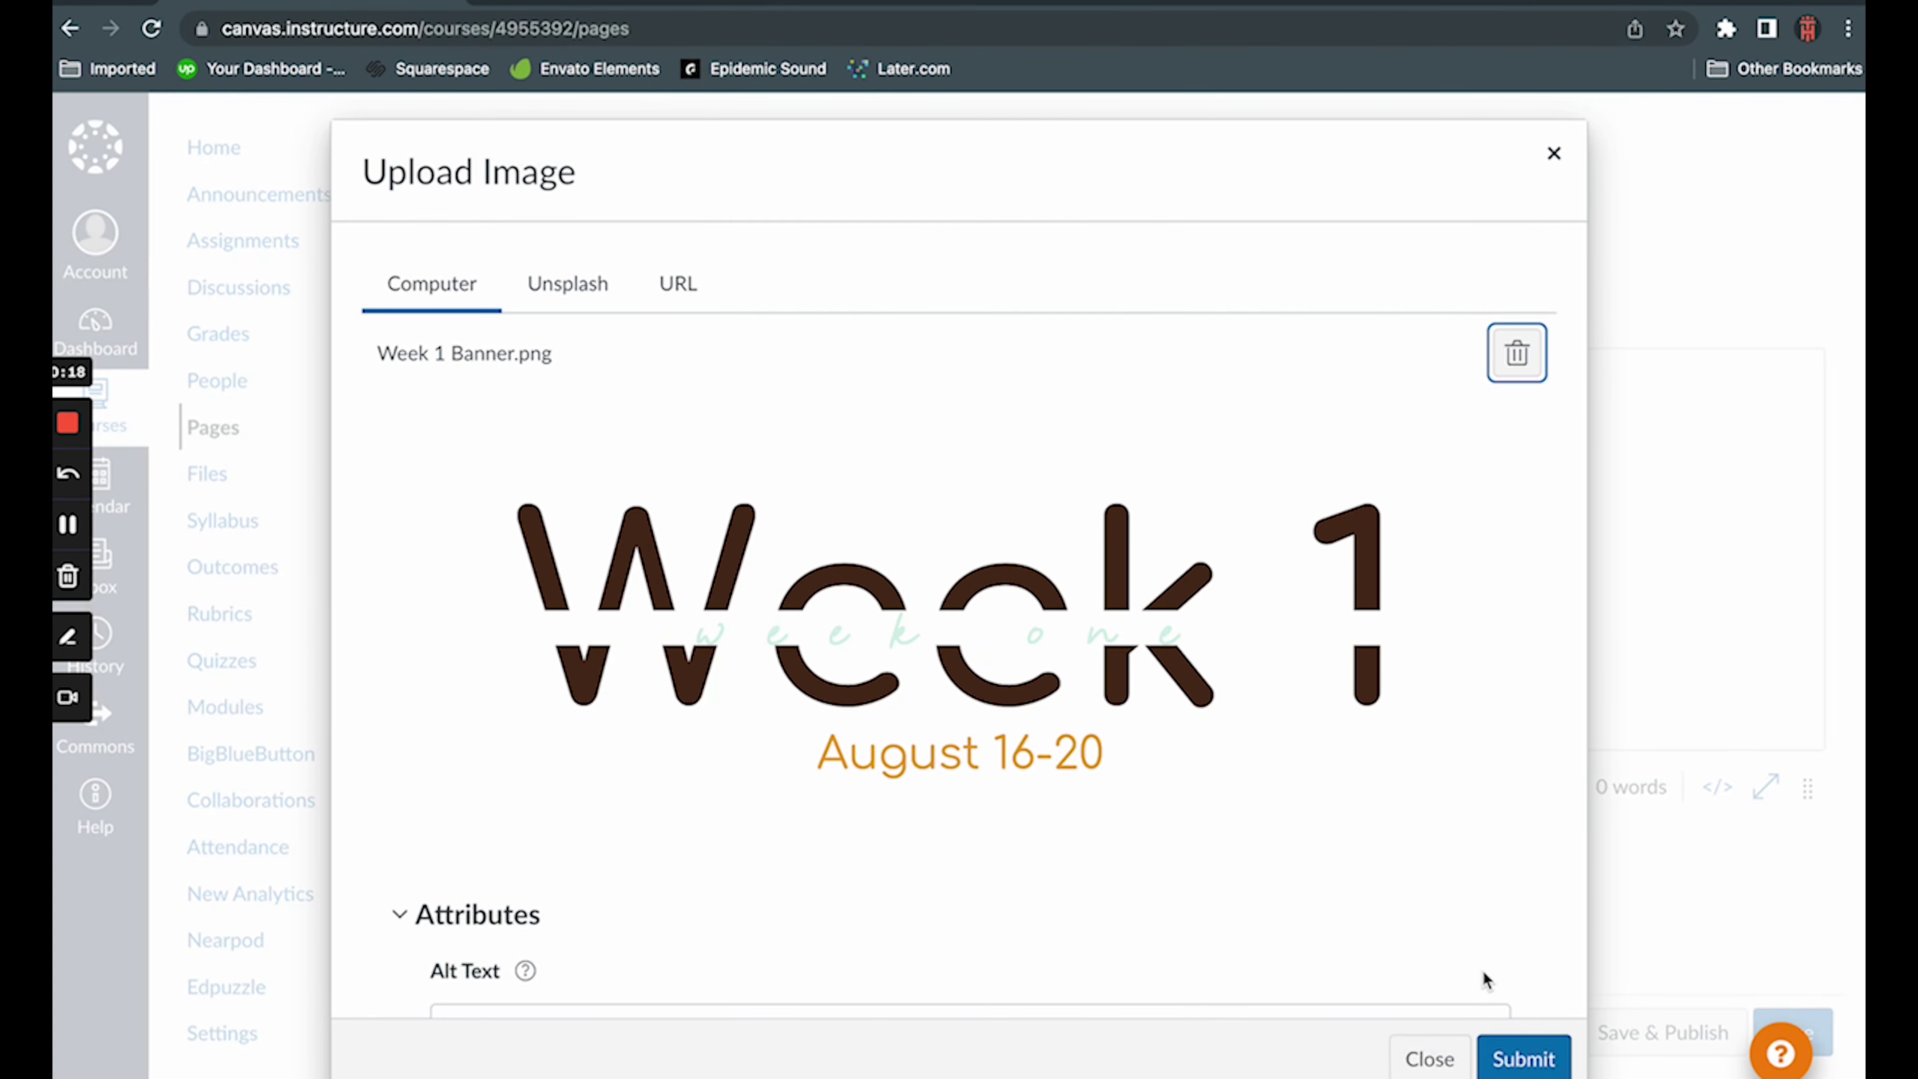
left_click(1511, 1058)
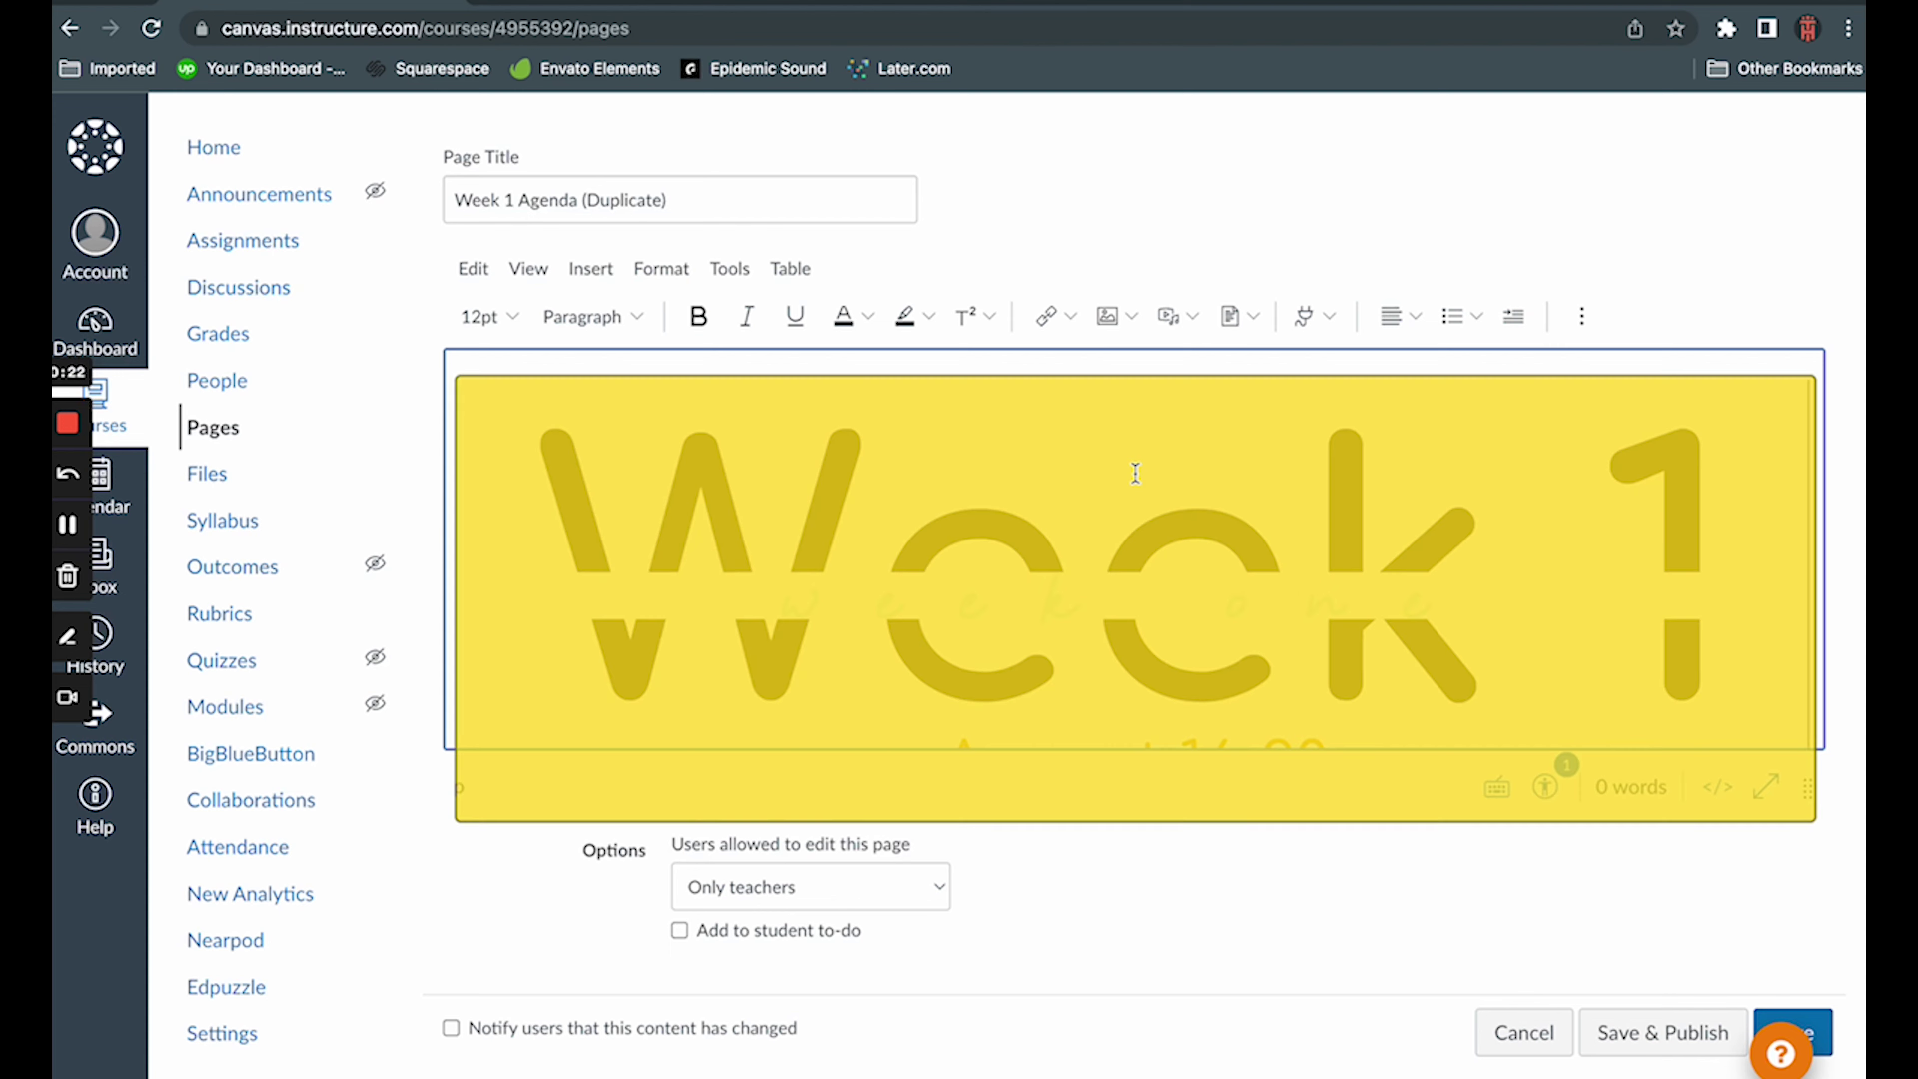
- Set the Week 1 banner image to the Large size
left_click(1130, 426)
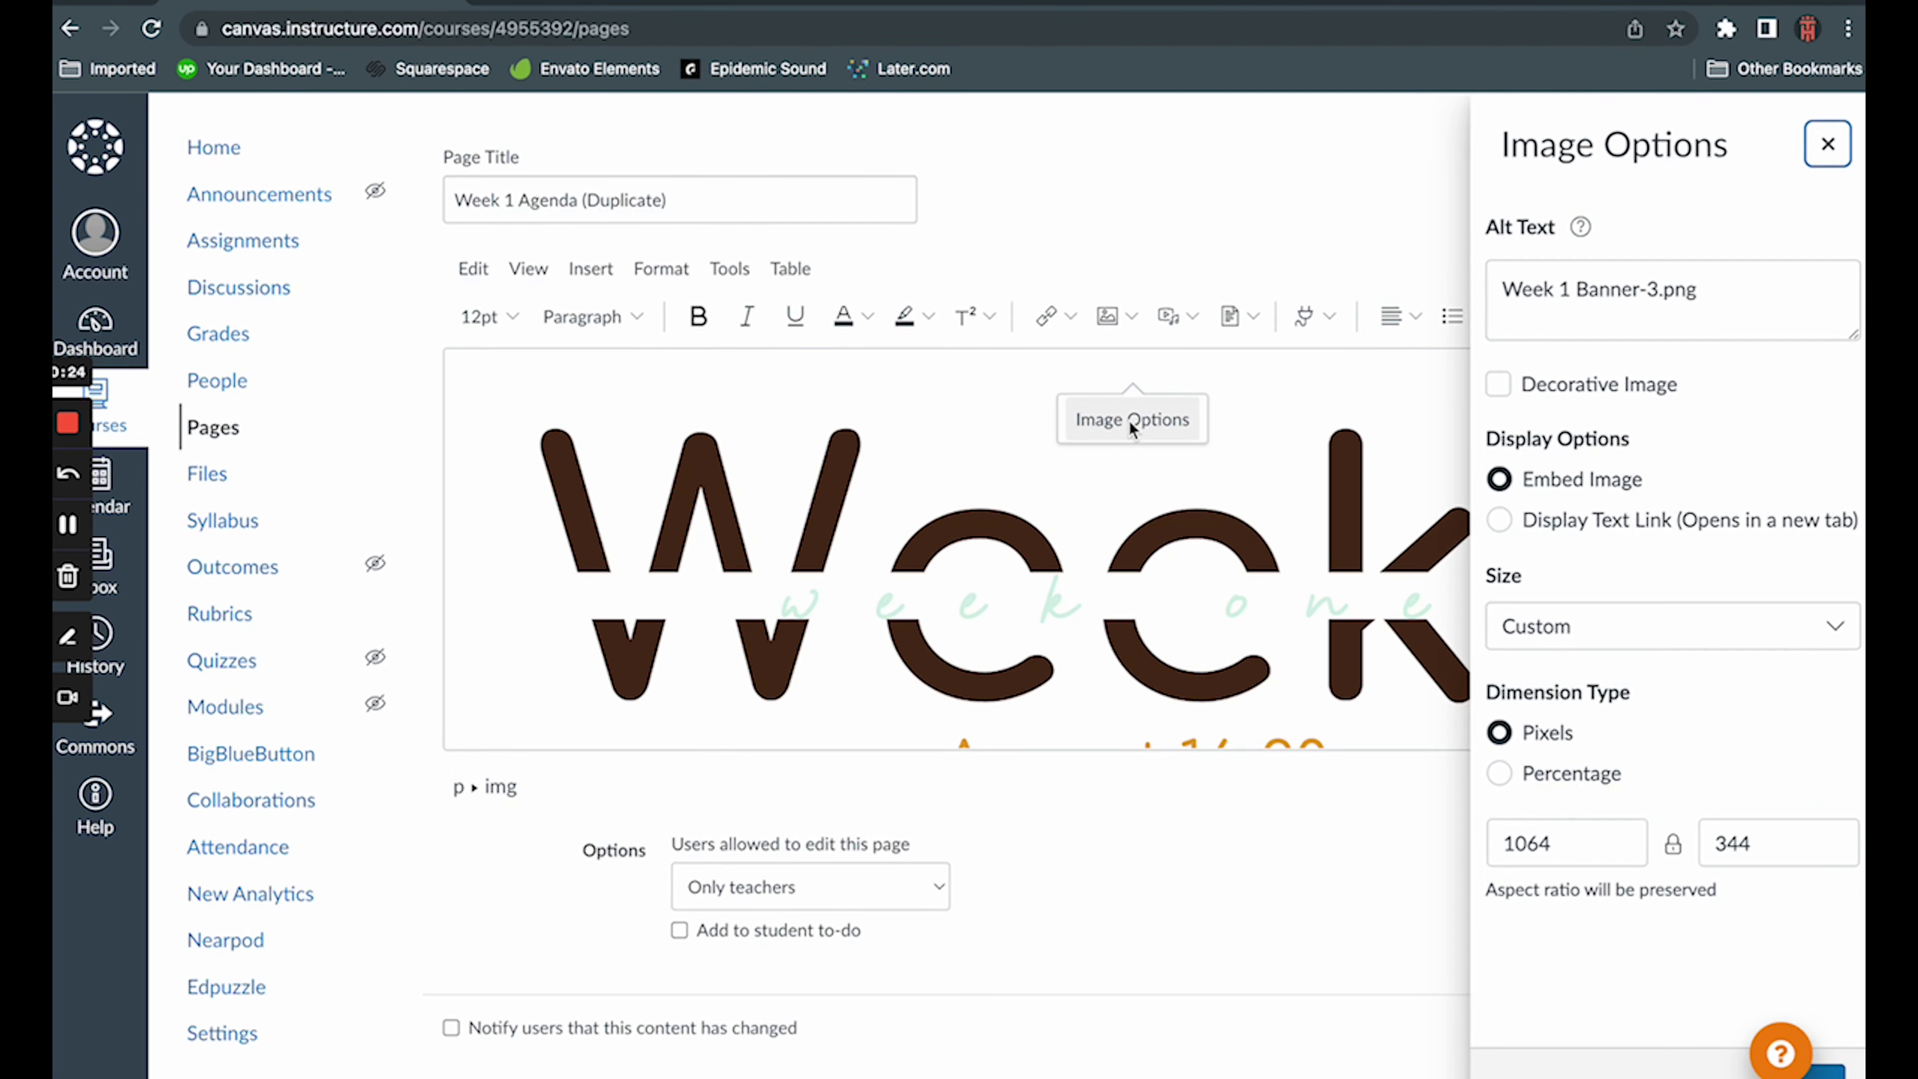
left_click(1555, 635)
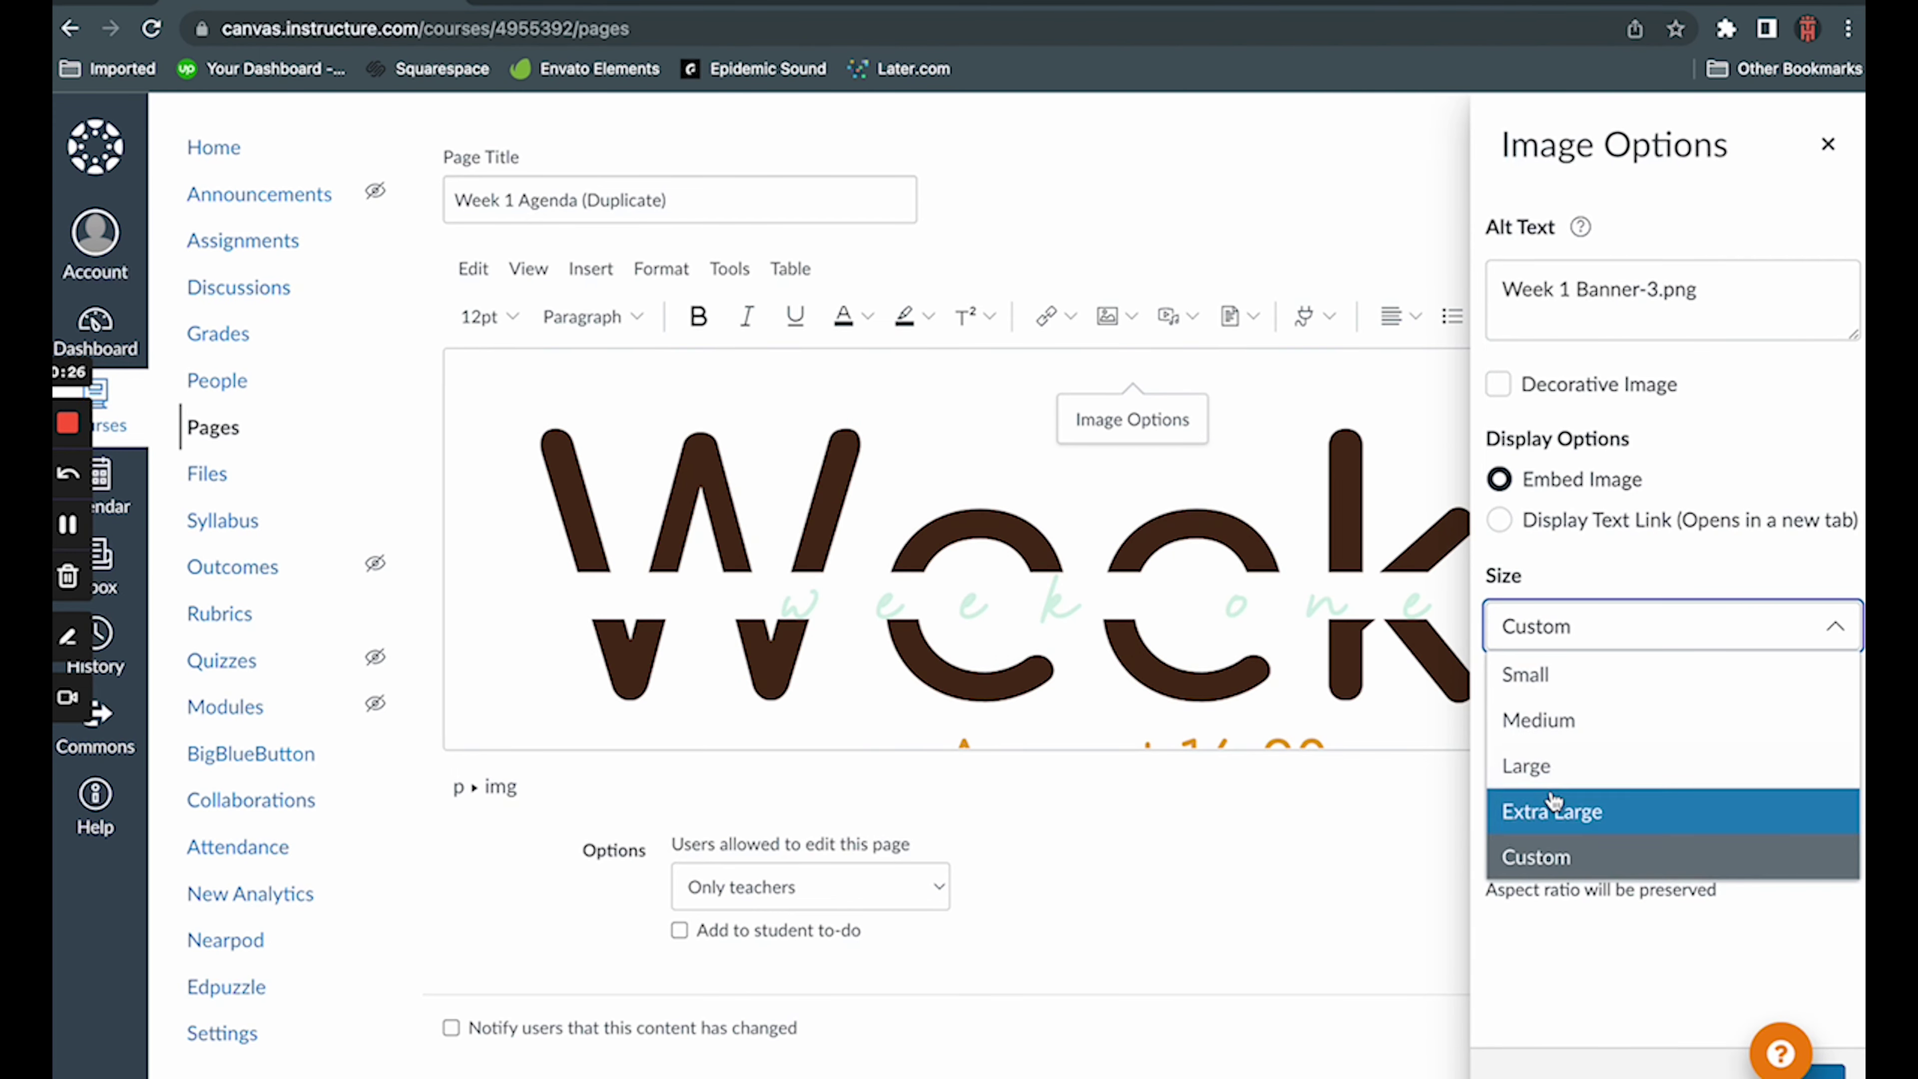
left_click(1554, 767)
left_click(1832, 1069)
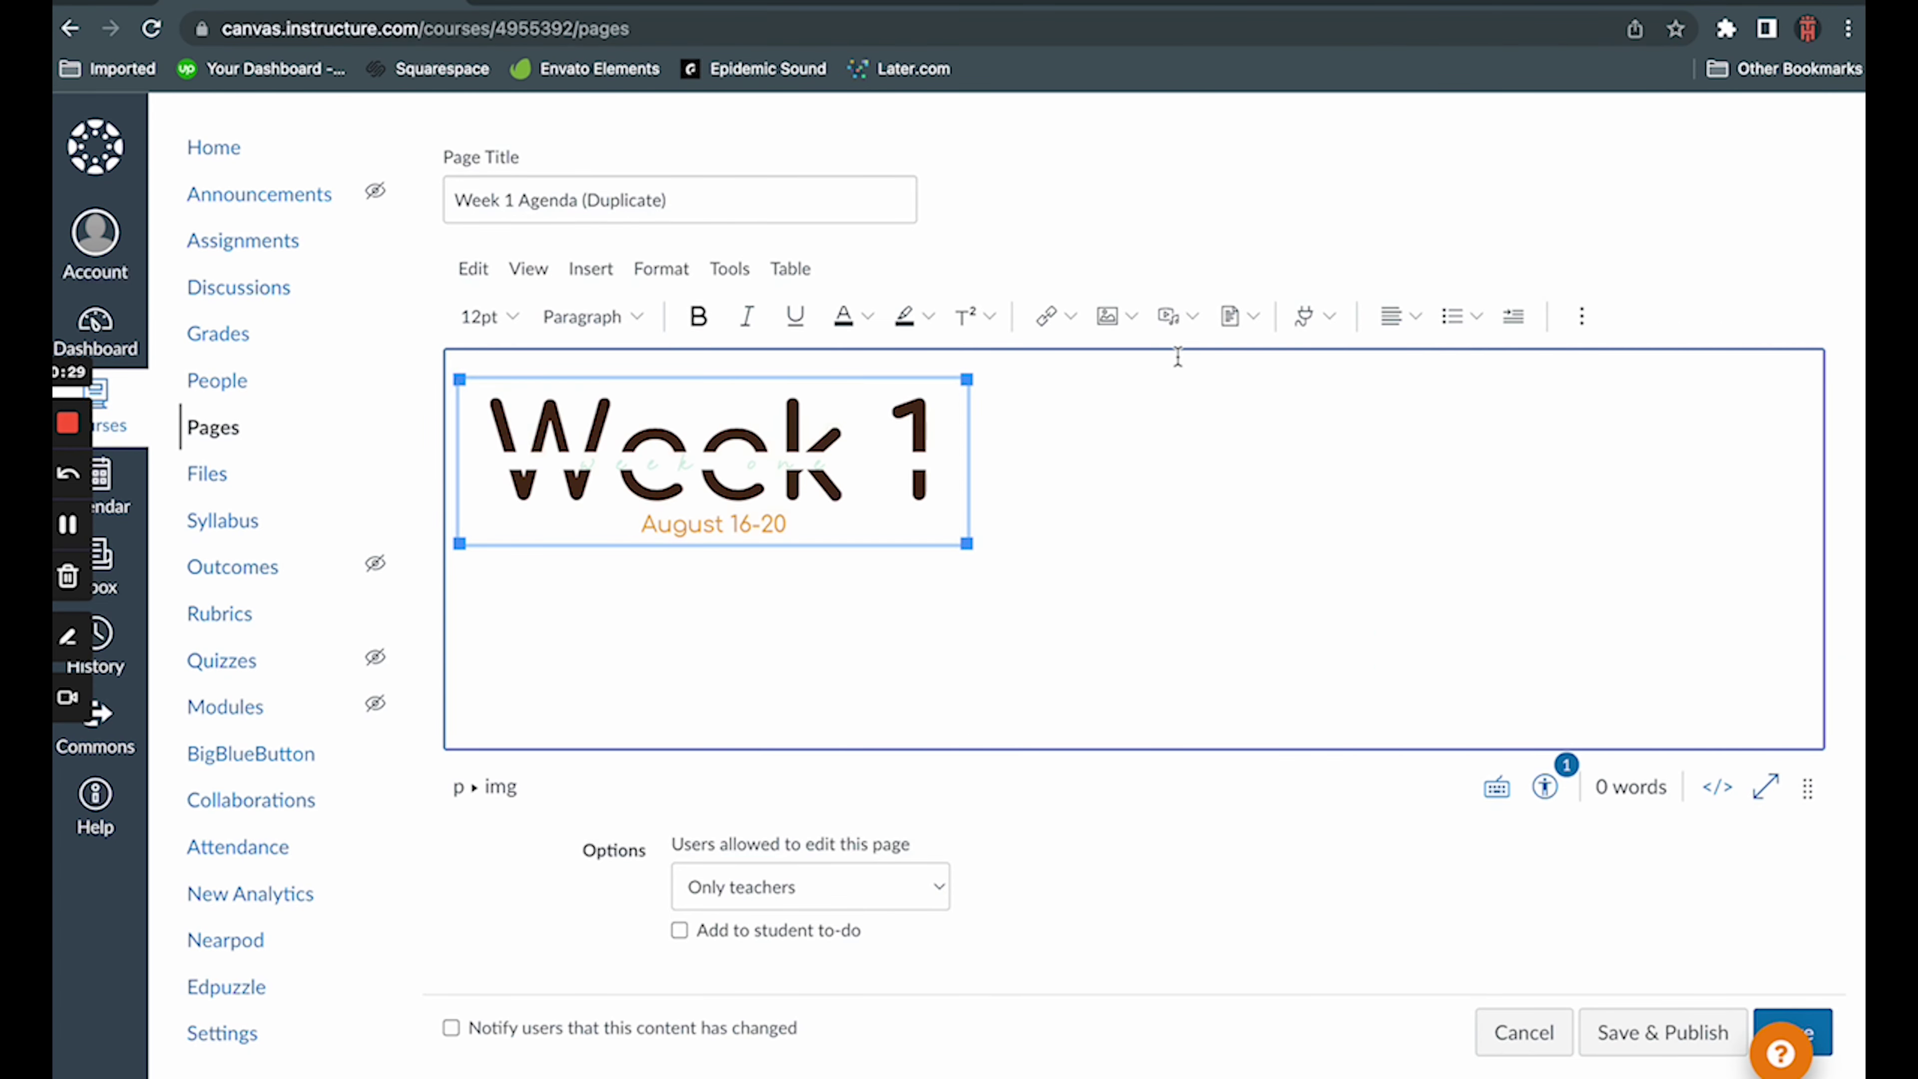
- Center the Week 1 banner on the page and start a new line below it
left_click(1417, 316)
left_click(1446, 368)
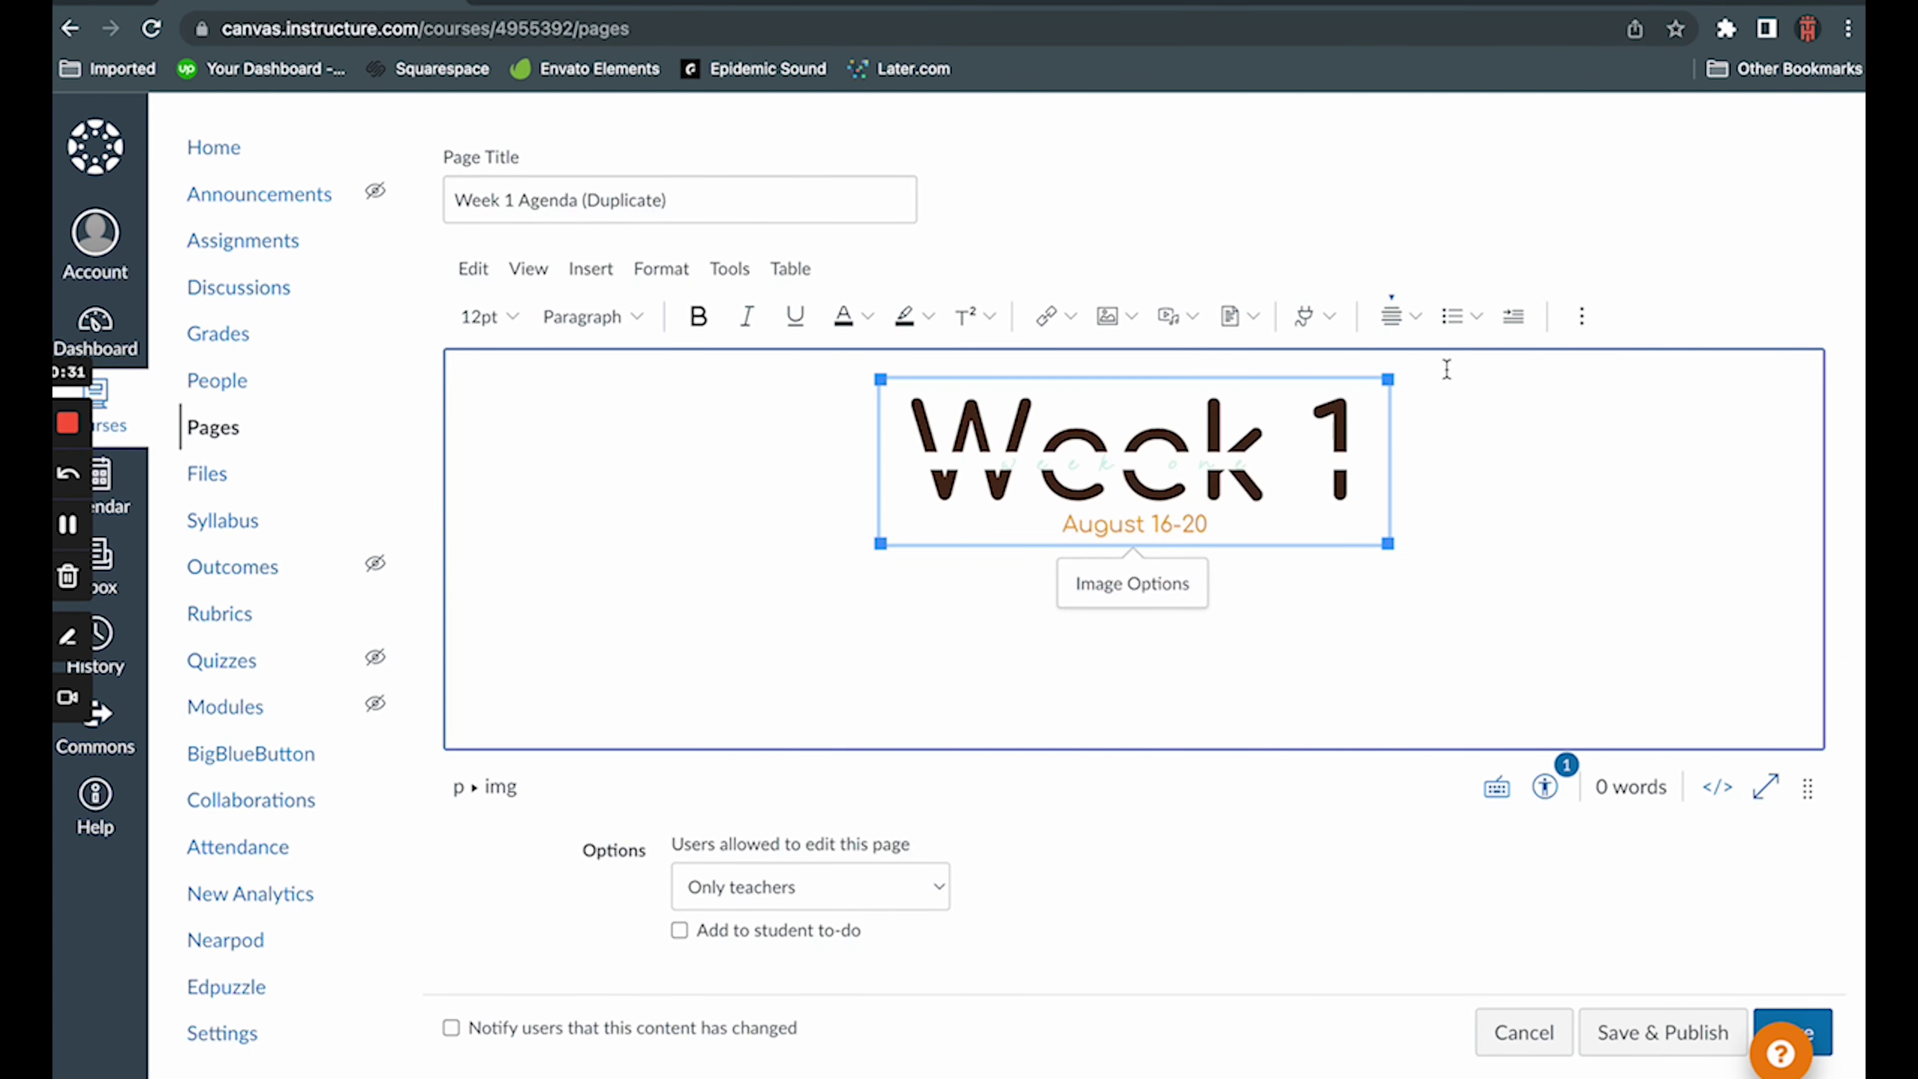
left_click(1415, 464)
key("Return")
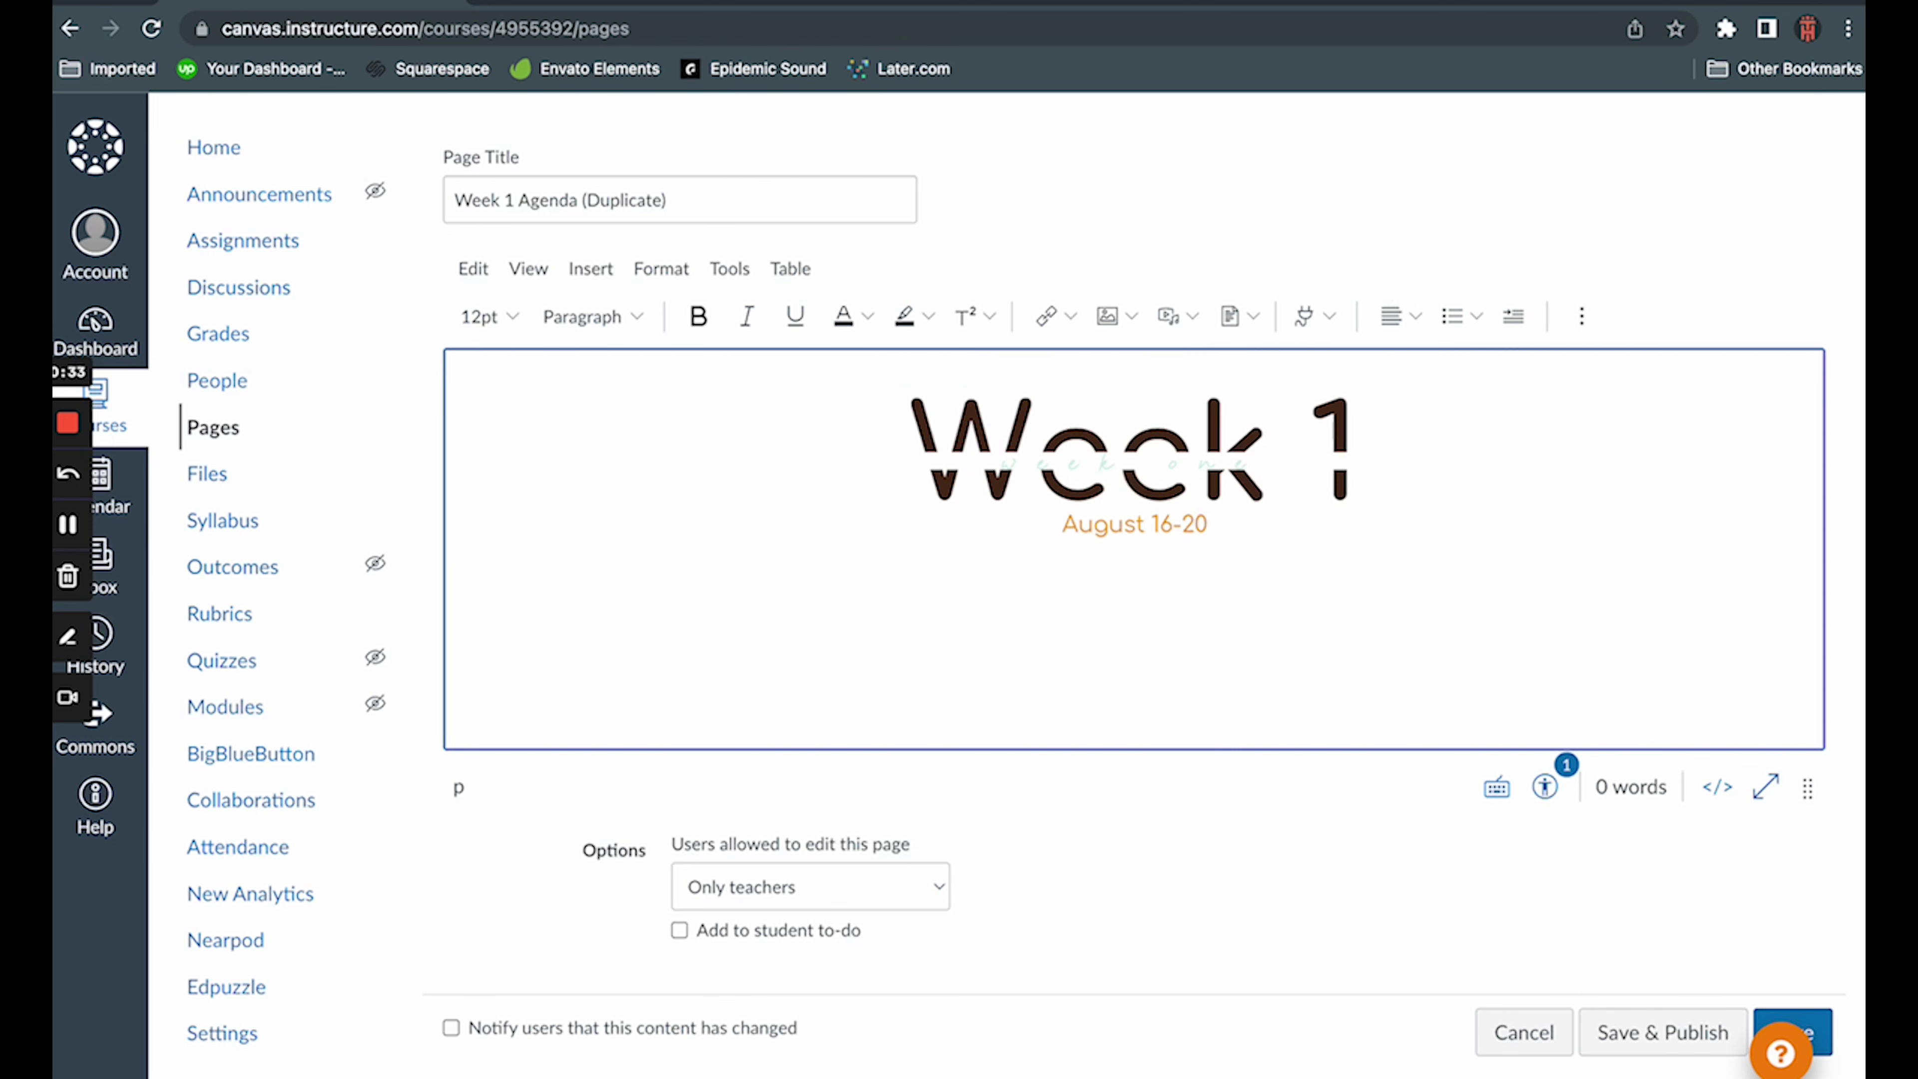
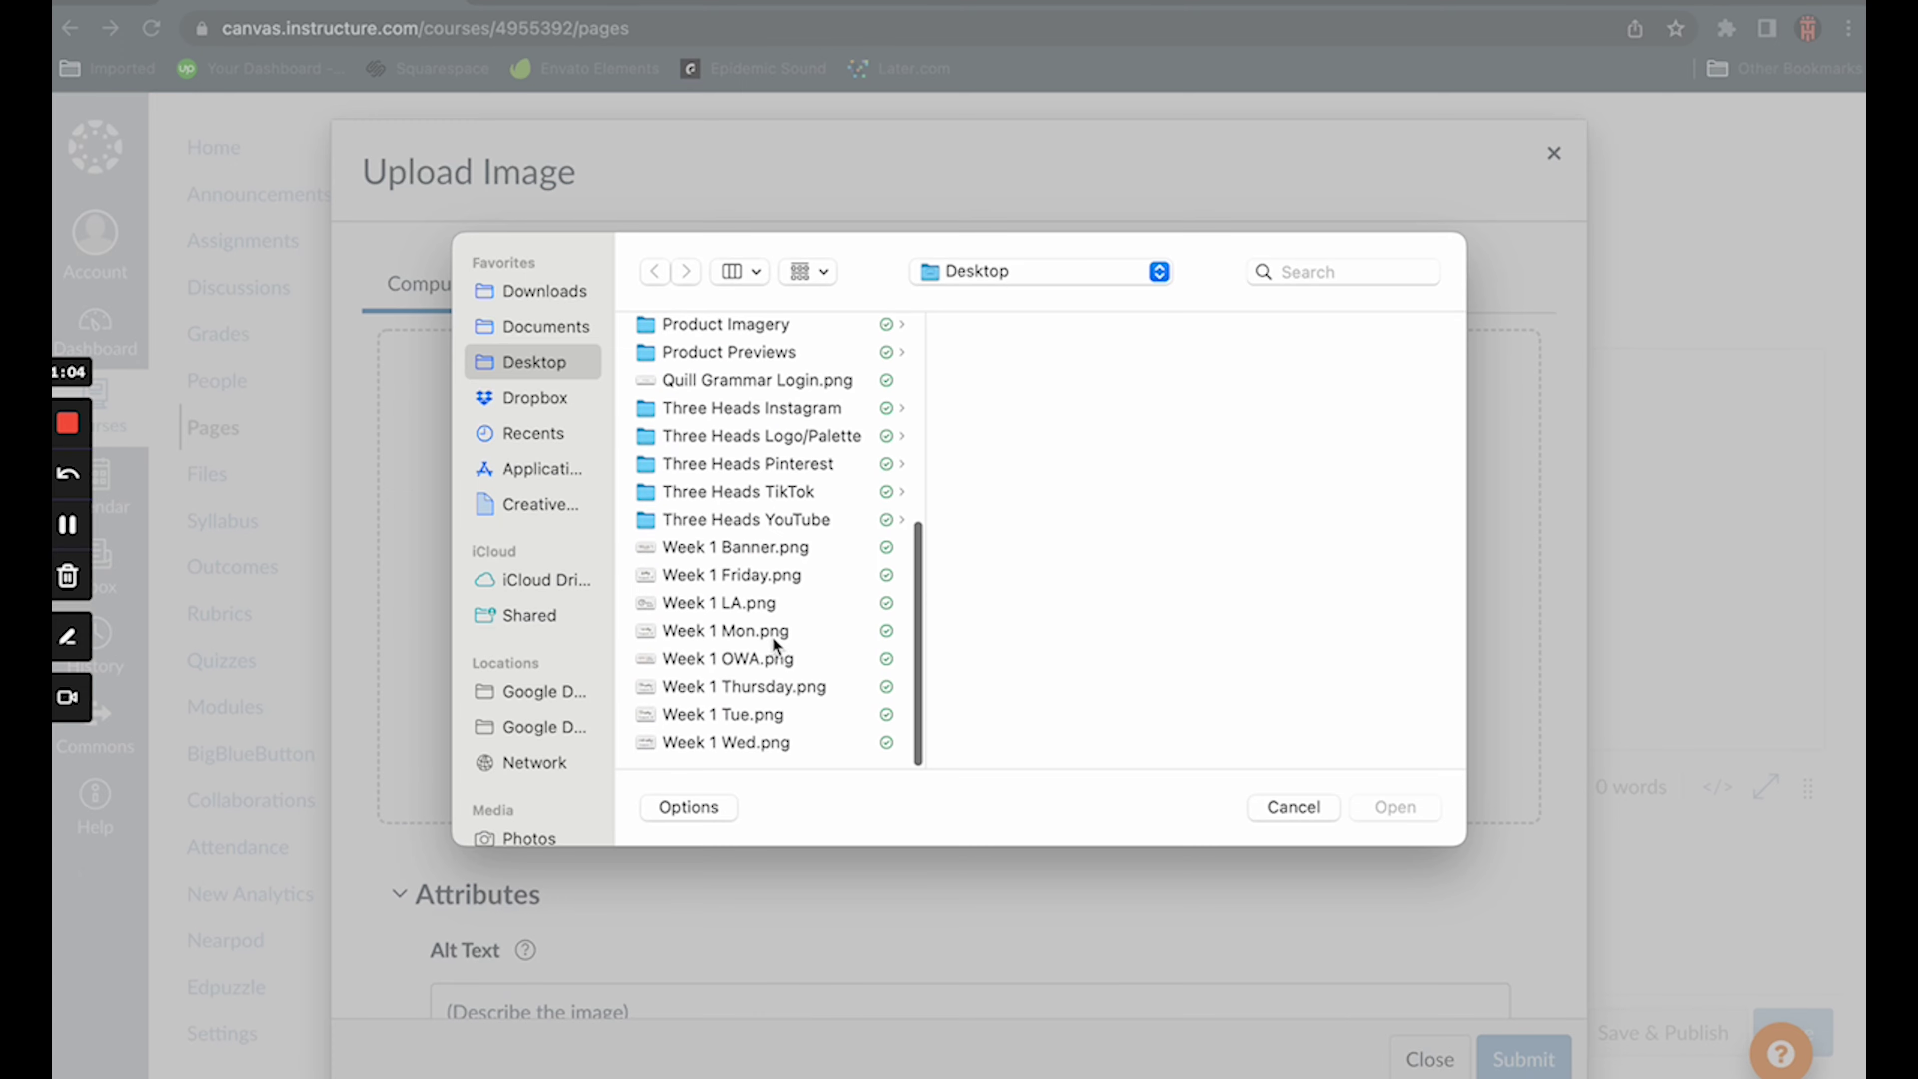
- Upload Week 1 Mon.png from the Desktop below the ongoing weekly assignments image
left_click(776, 633)
left_click(1390, 815)
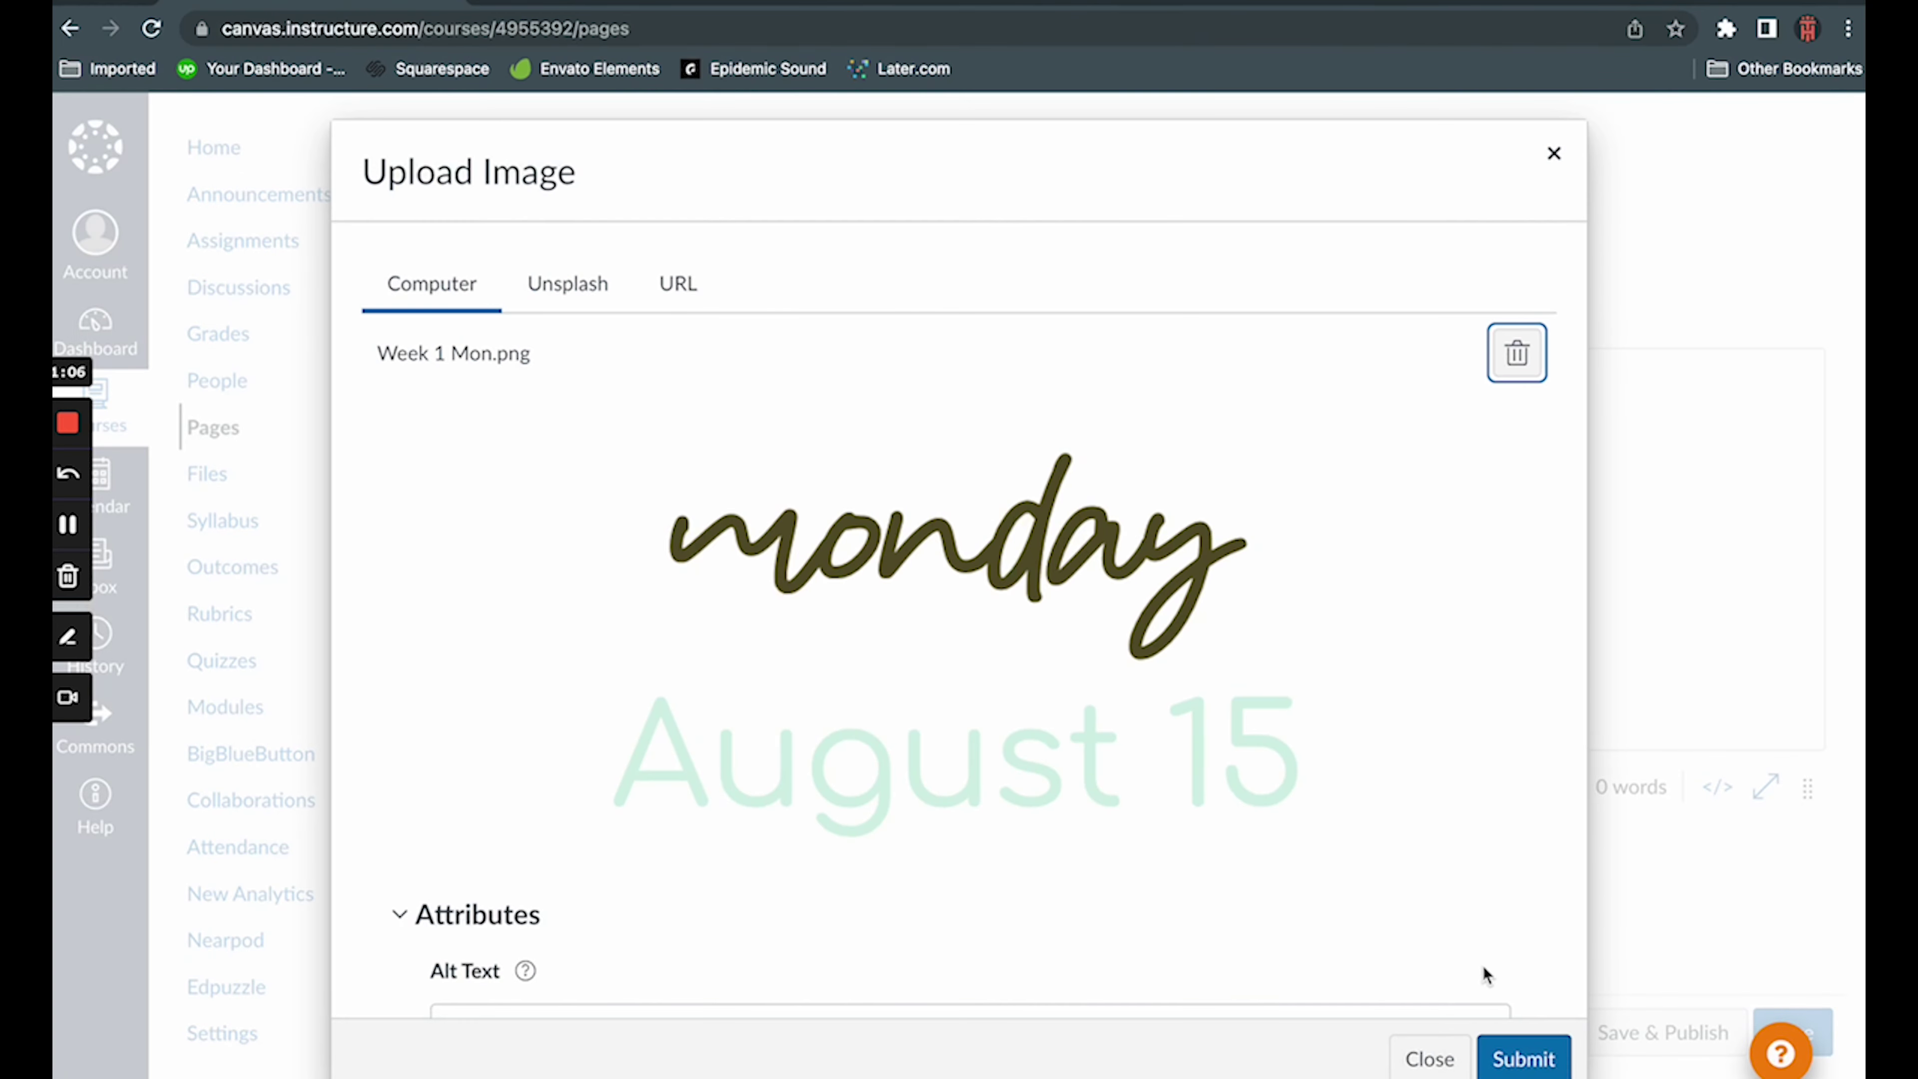
left_click(1507, 1059)
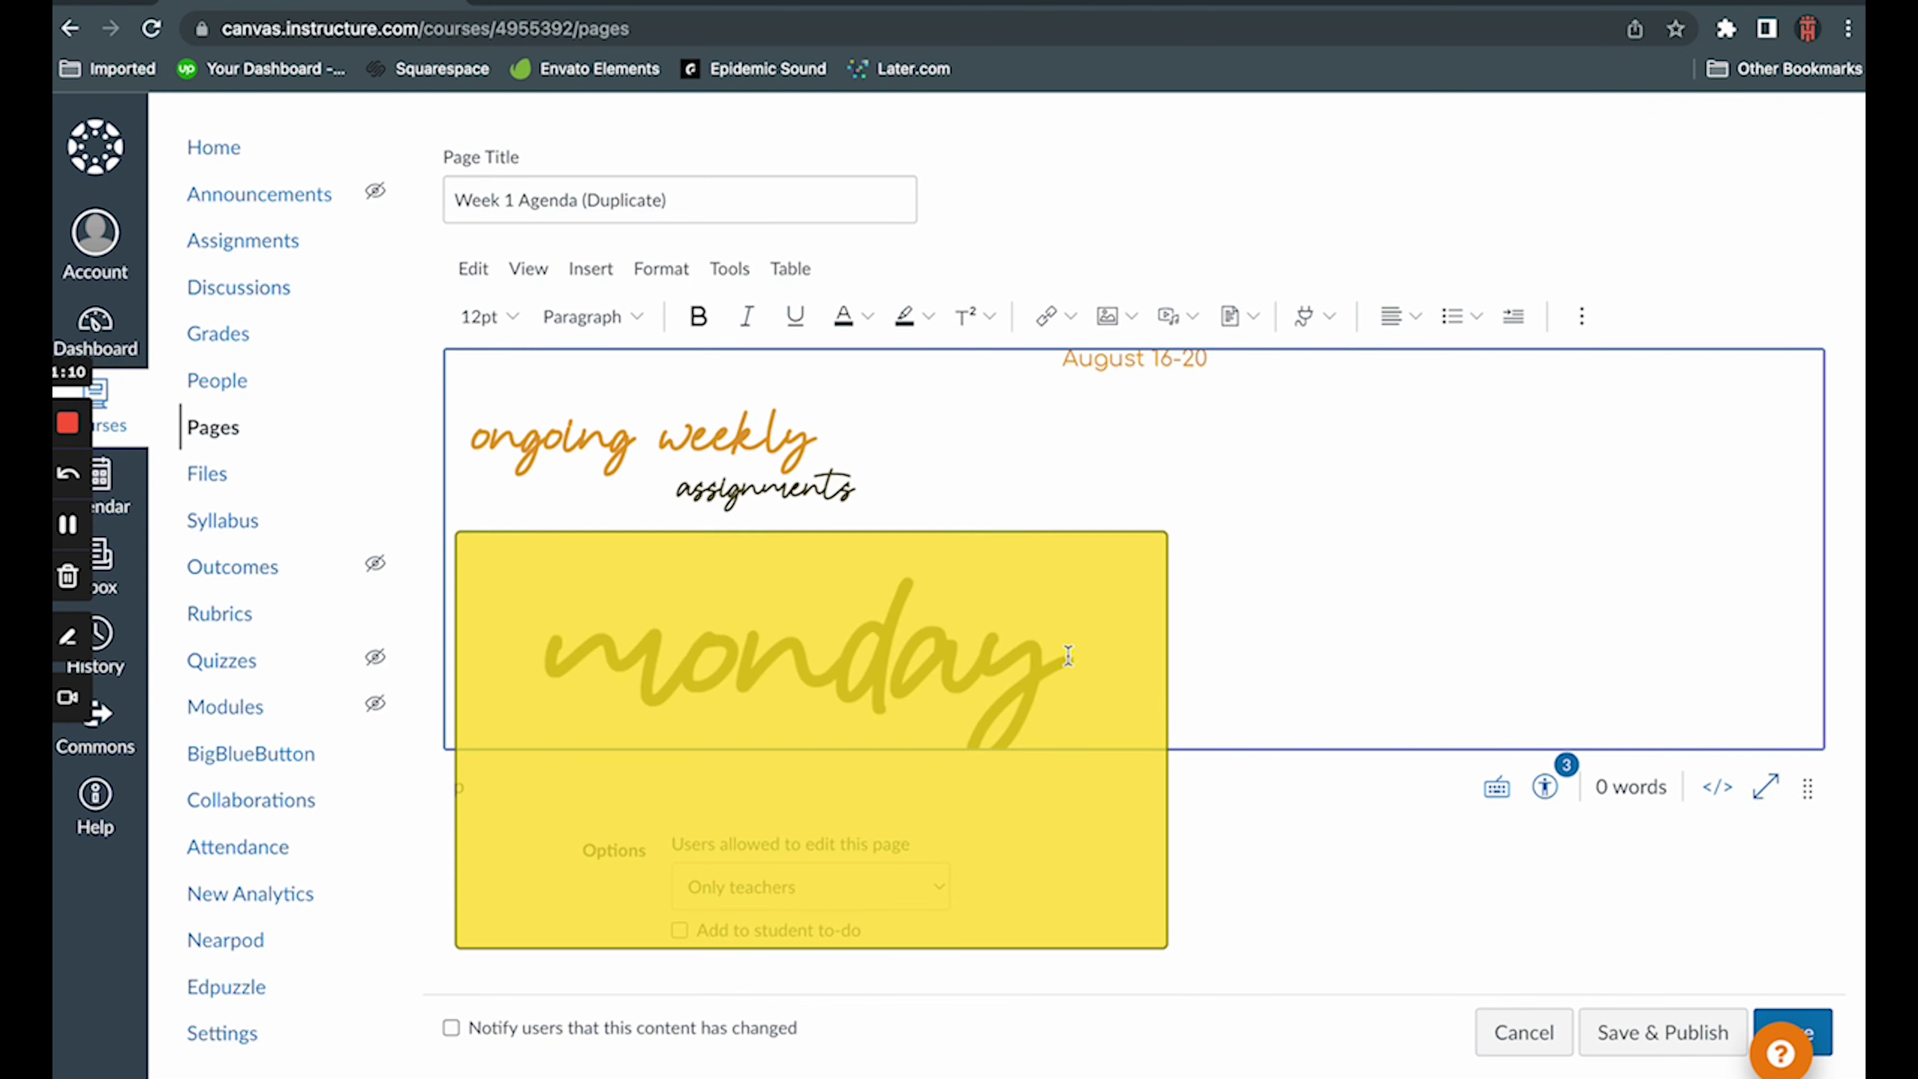
- Set the Monday header image to the Small size
left_click(1069, 654)
left_click(808, 493)
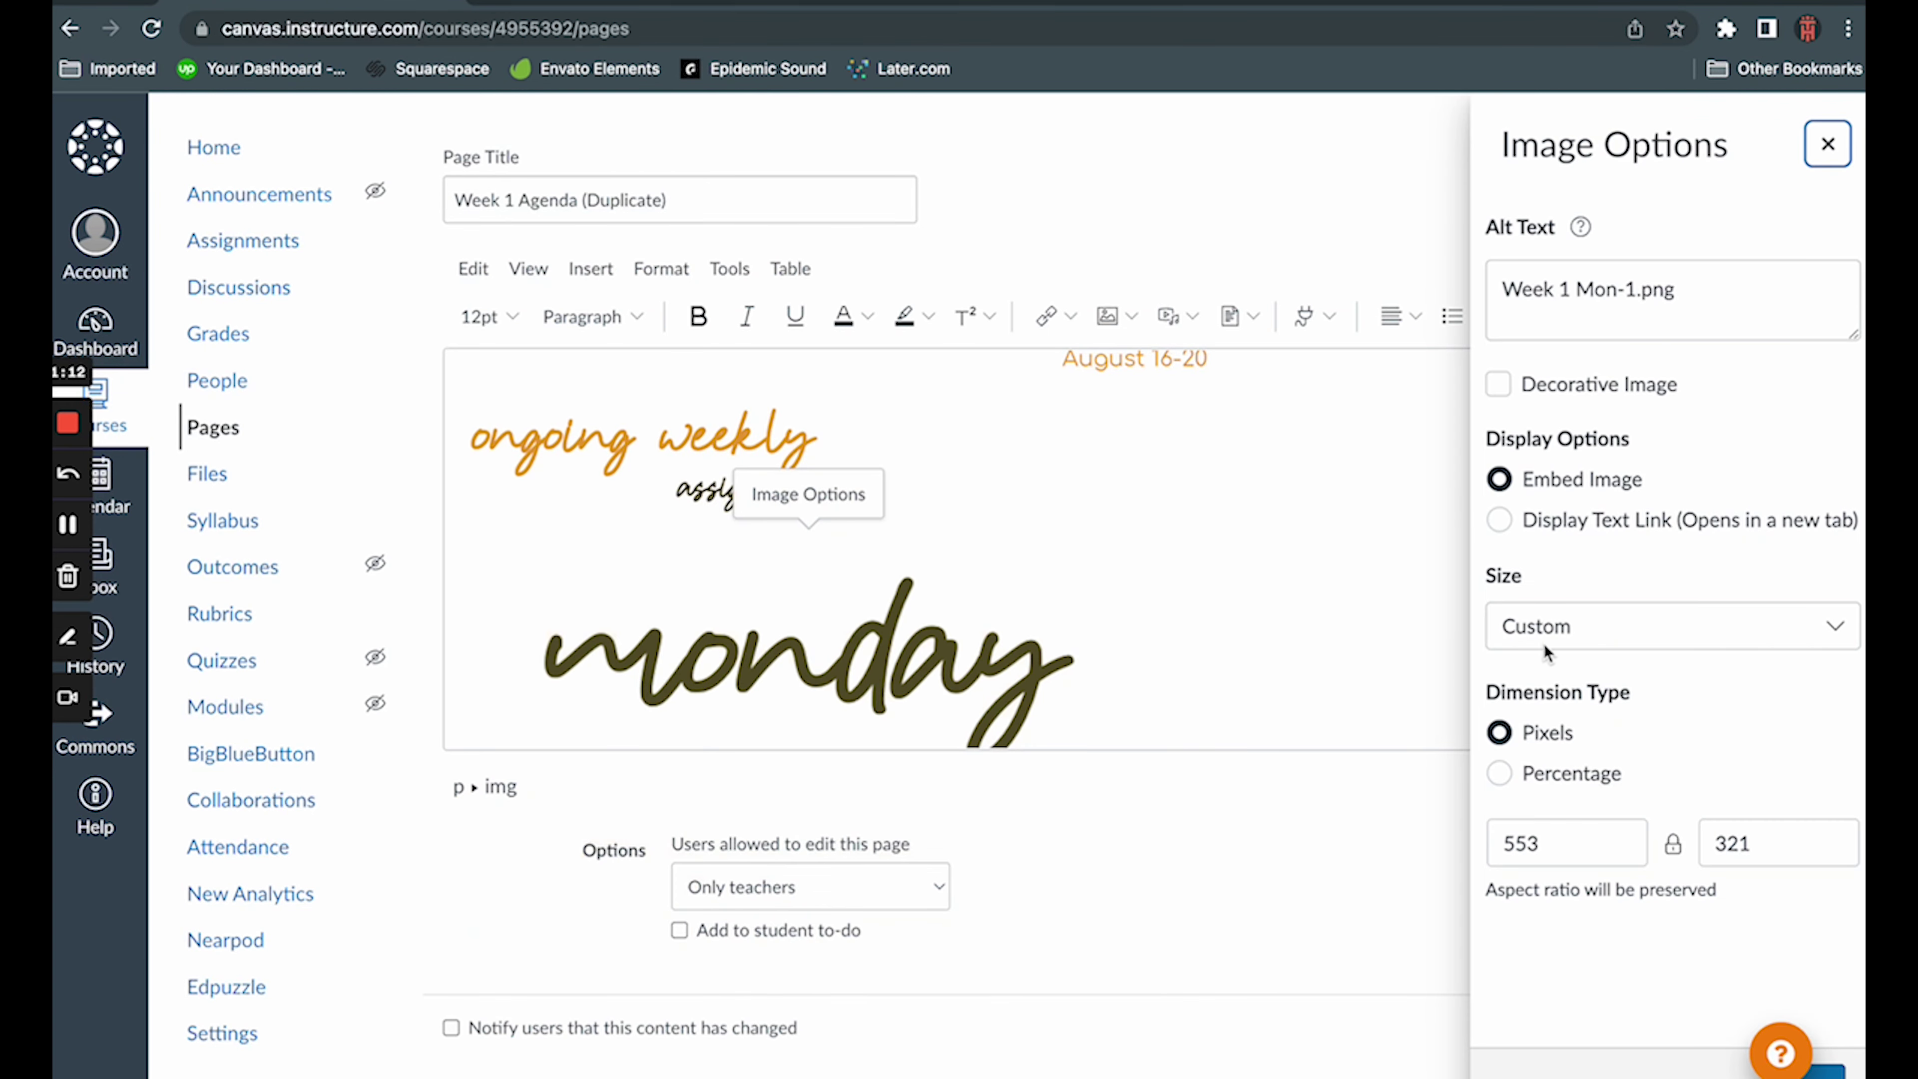
left_click(1546, 650)
left_click(1582, 672)
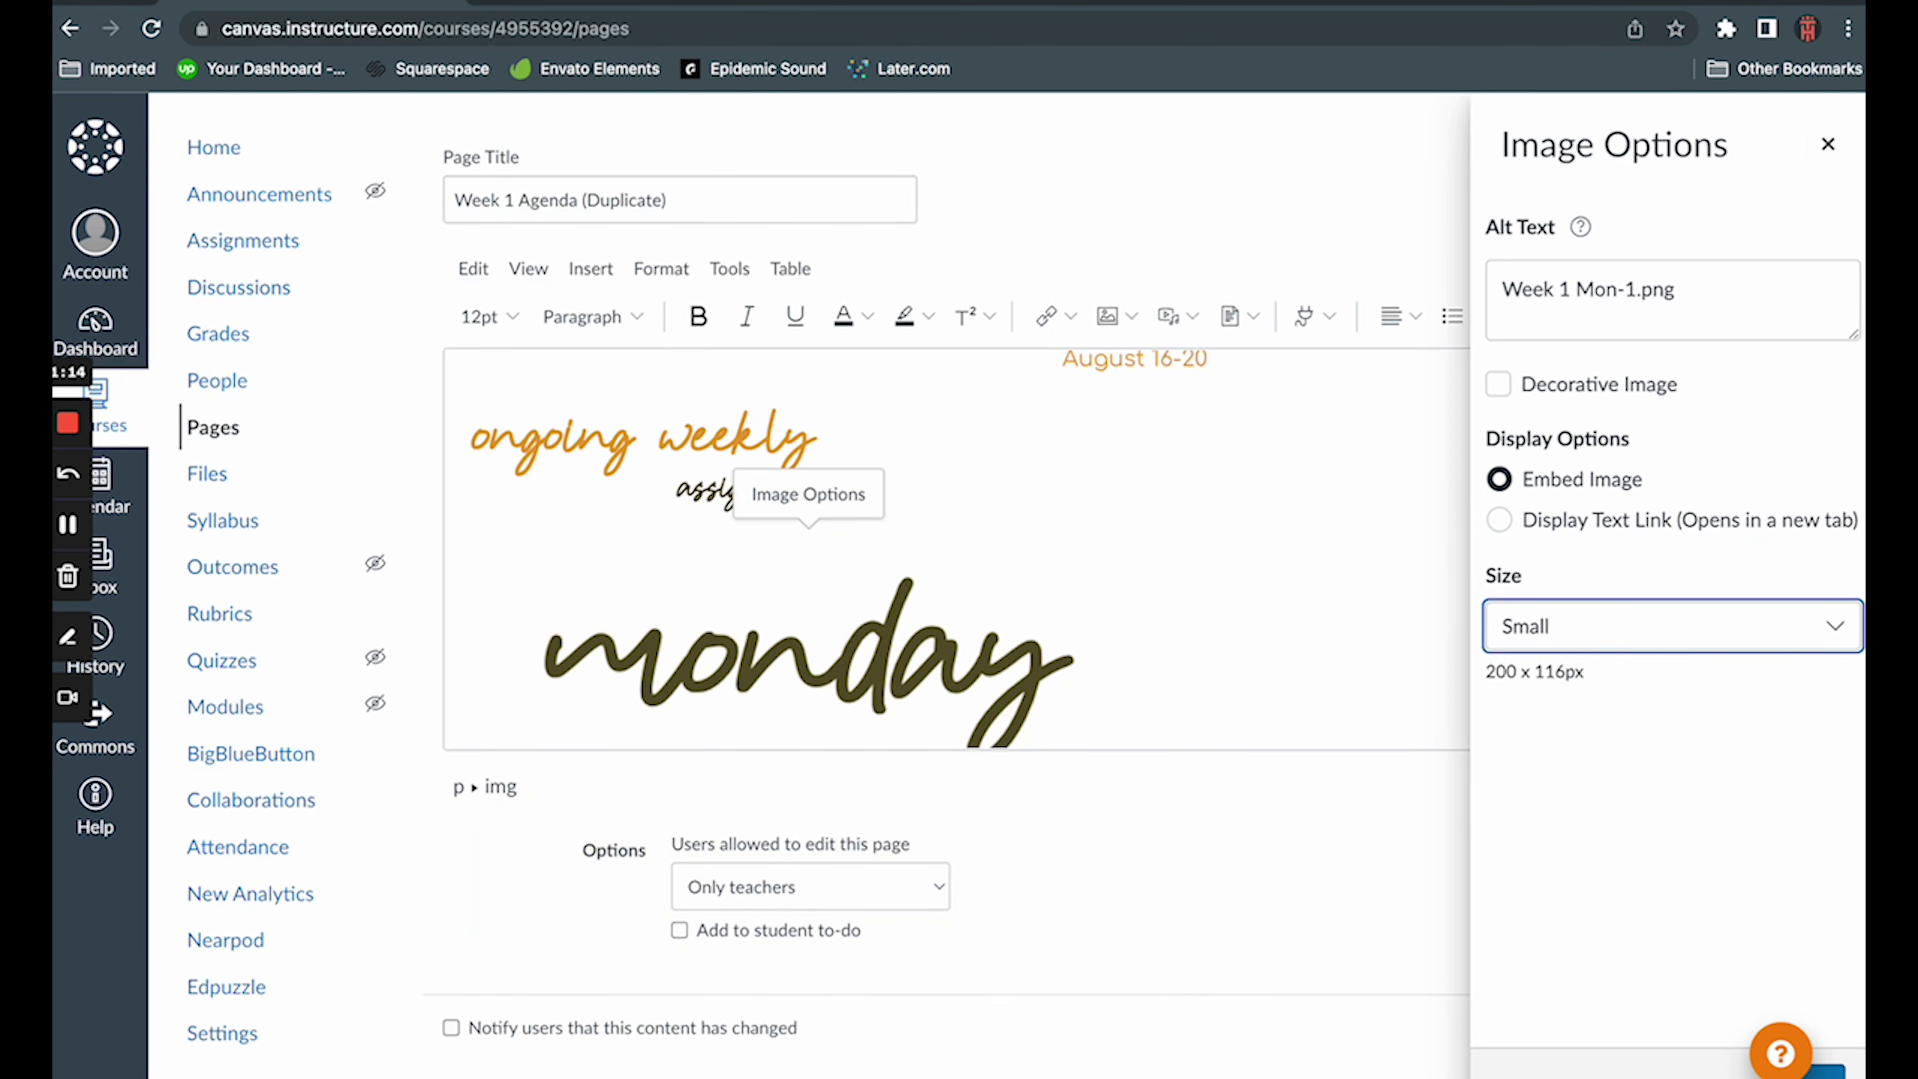
left_click(1737, 1061)
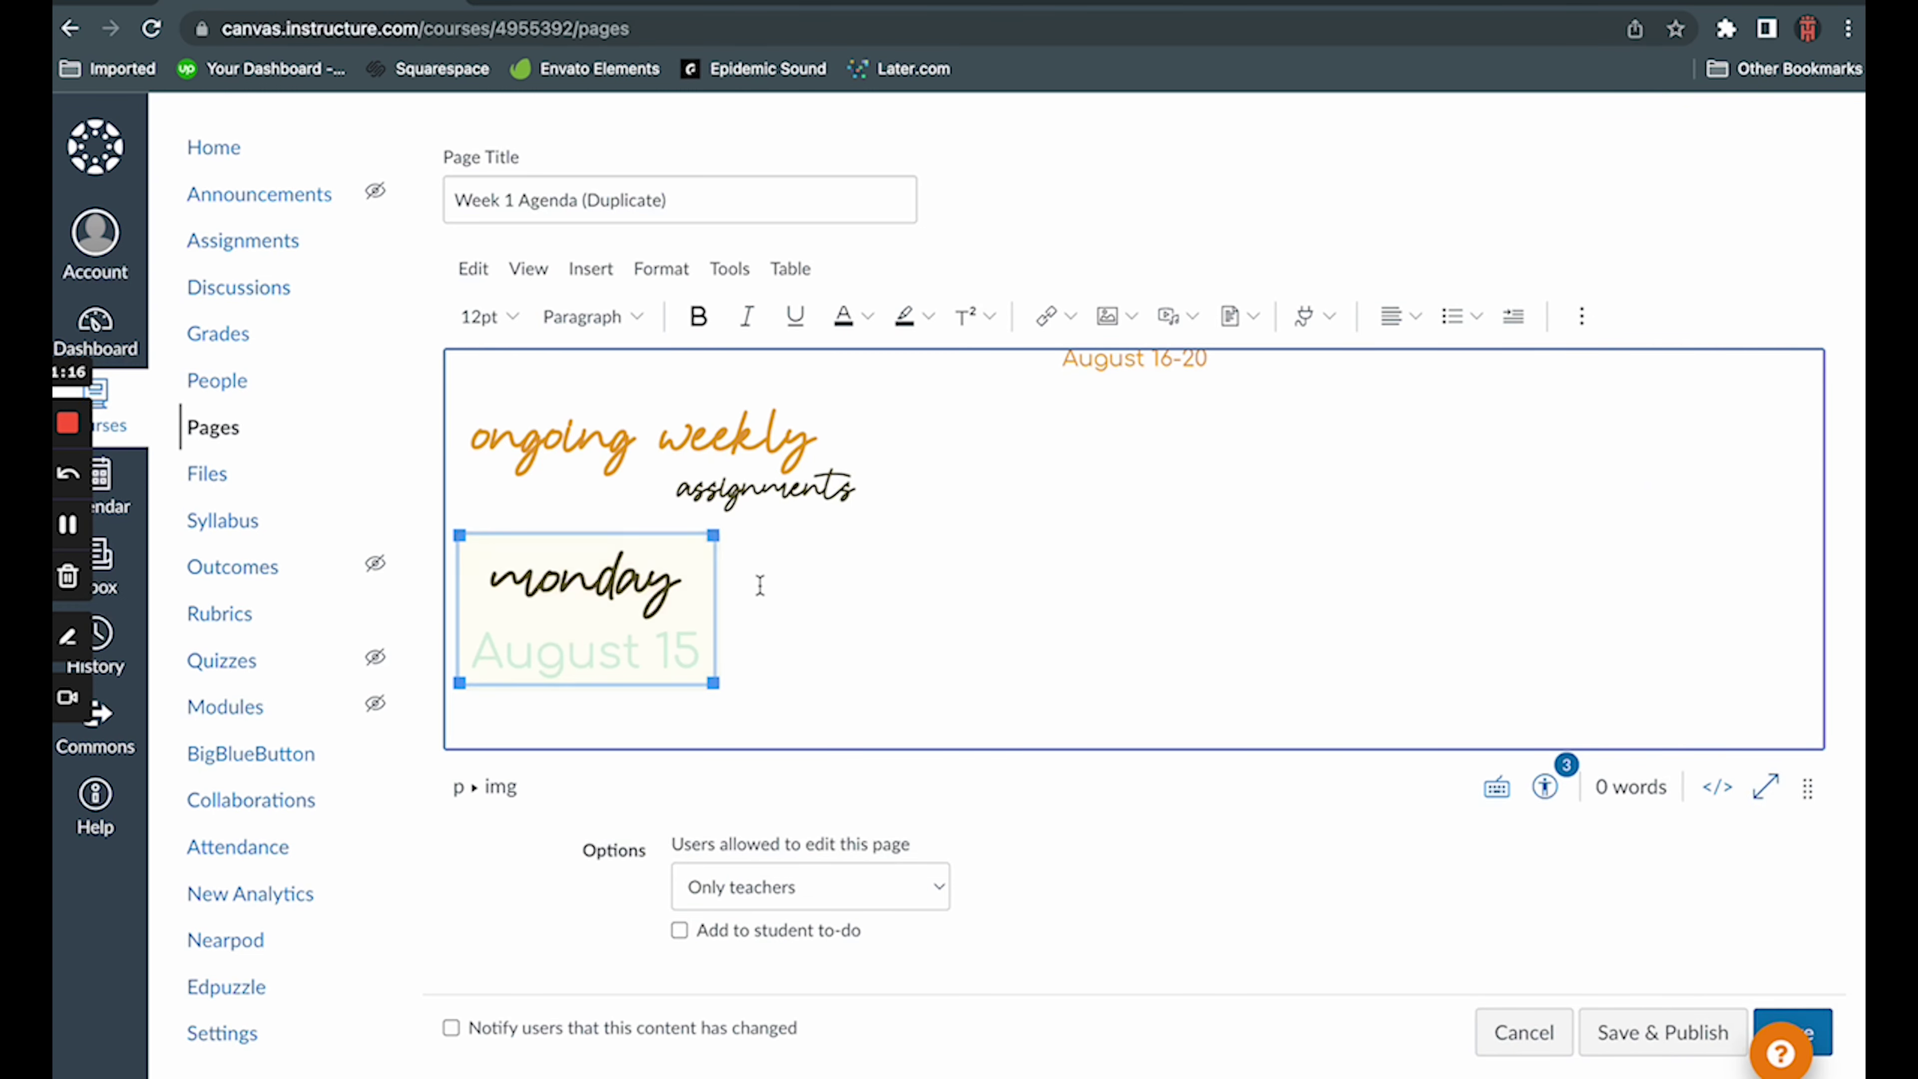
key("Delete")
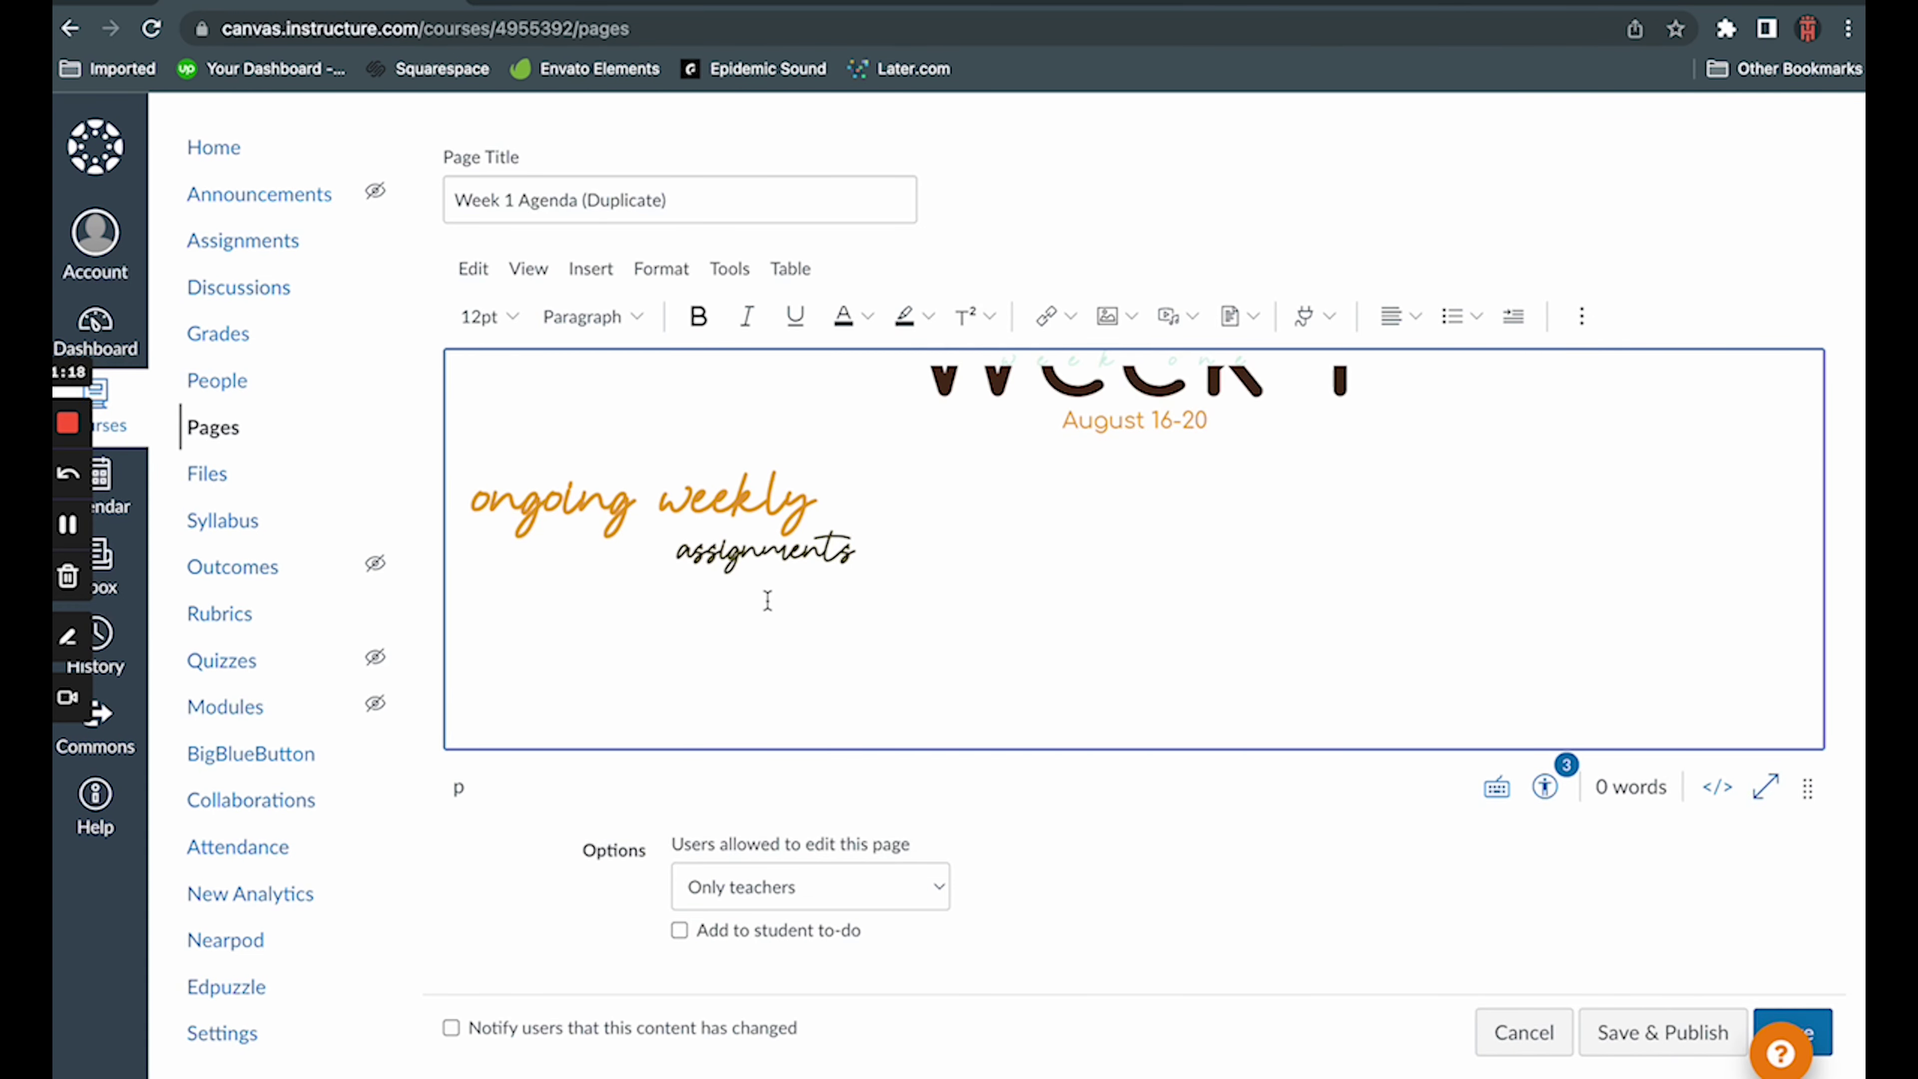
left_click(475, 271)
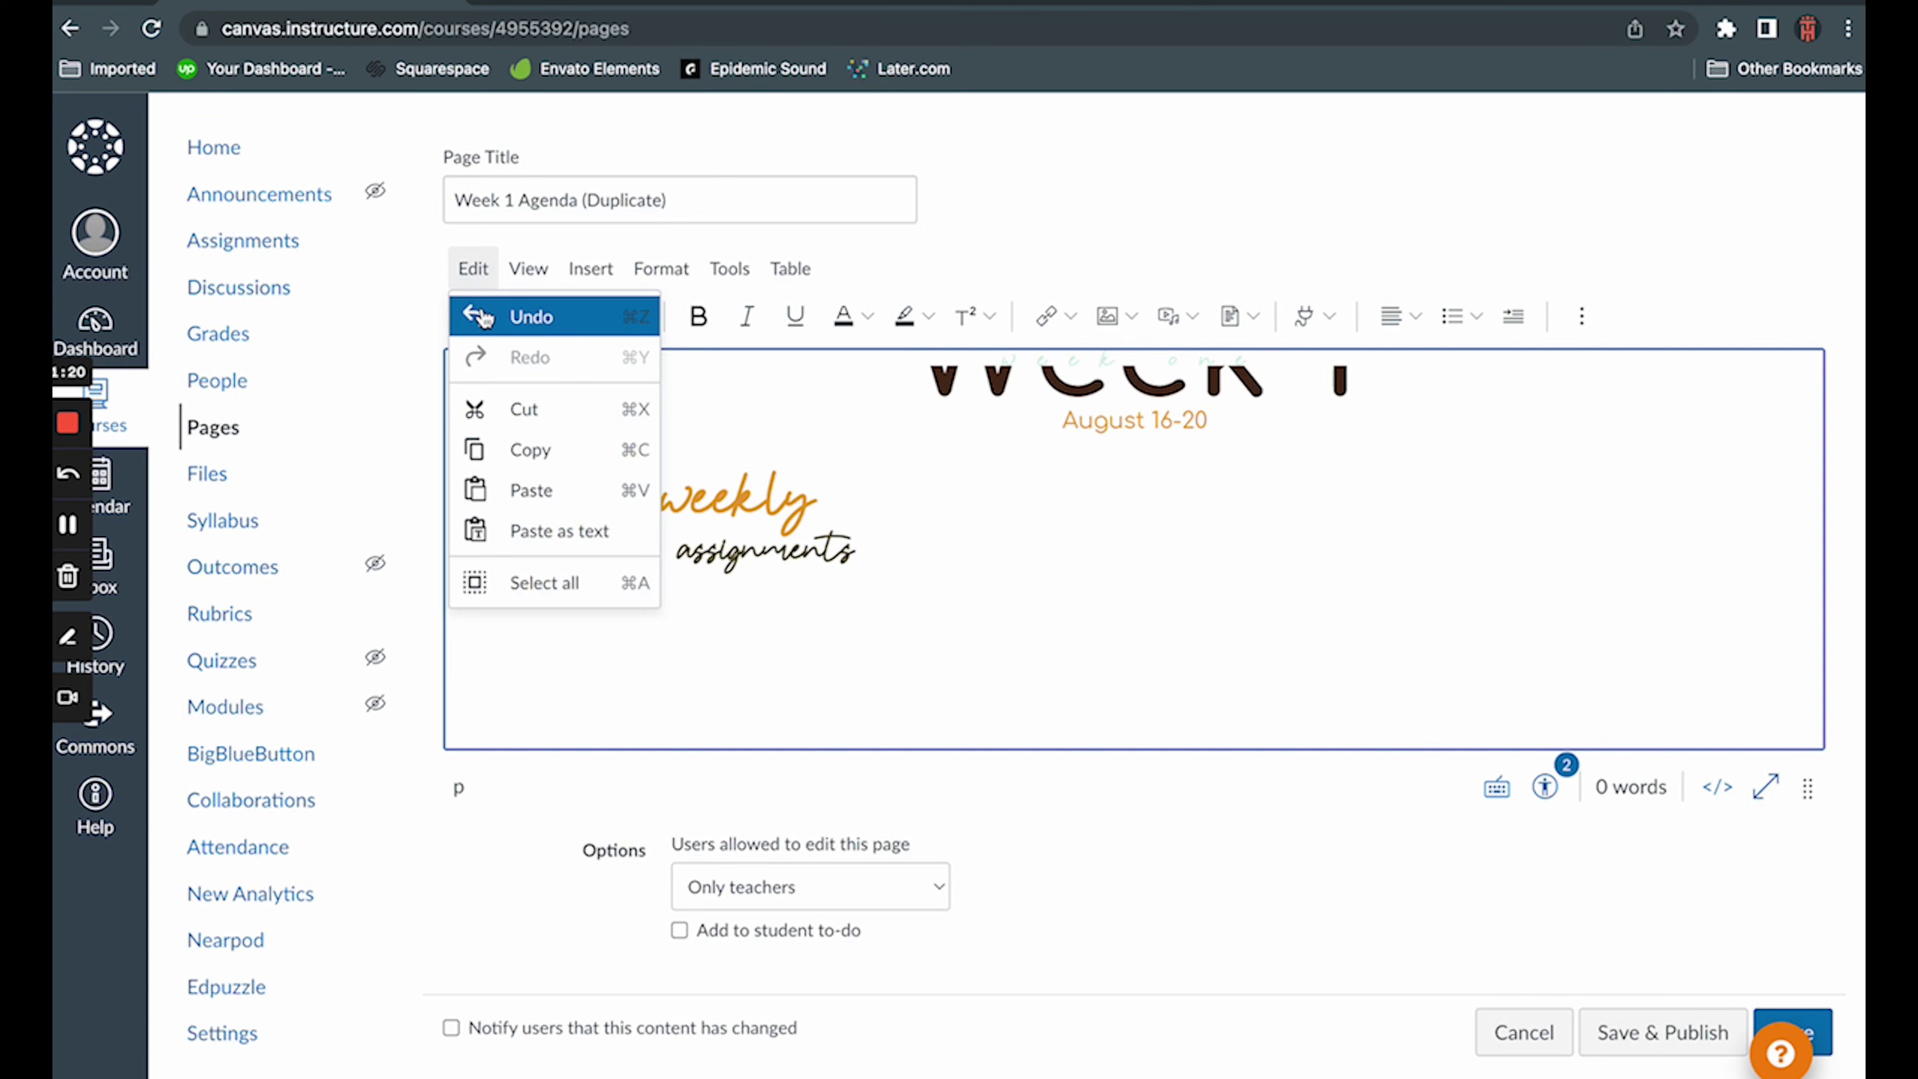
left_click(484, 317)
- Upload Week 1 Tue.png from the Desktop on a new line below the Monday header image
left_click(736, 686)
scroll(736, 686, "down", 1)
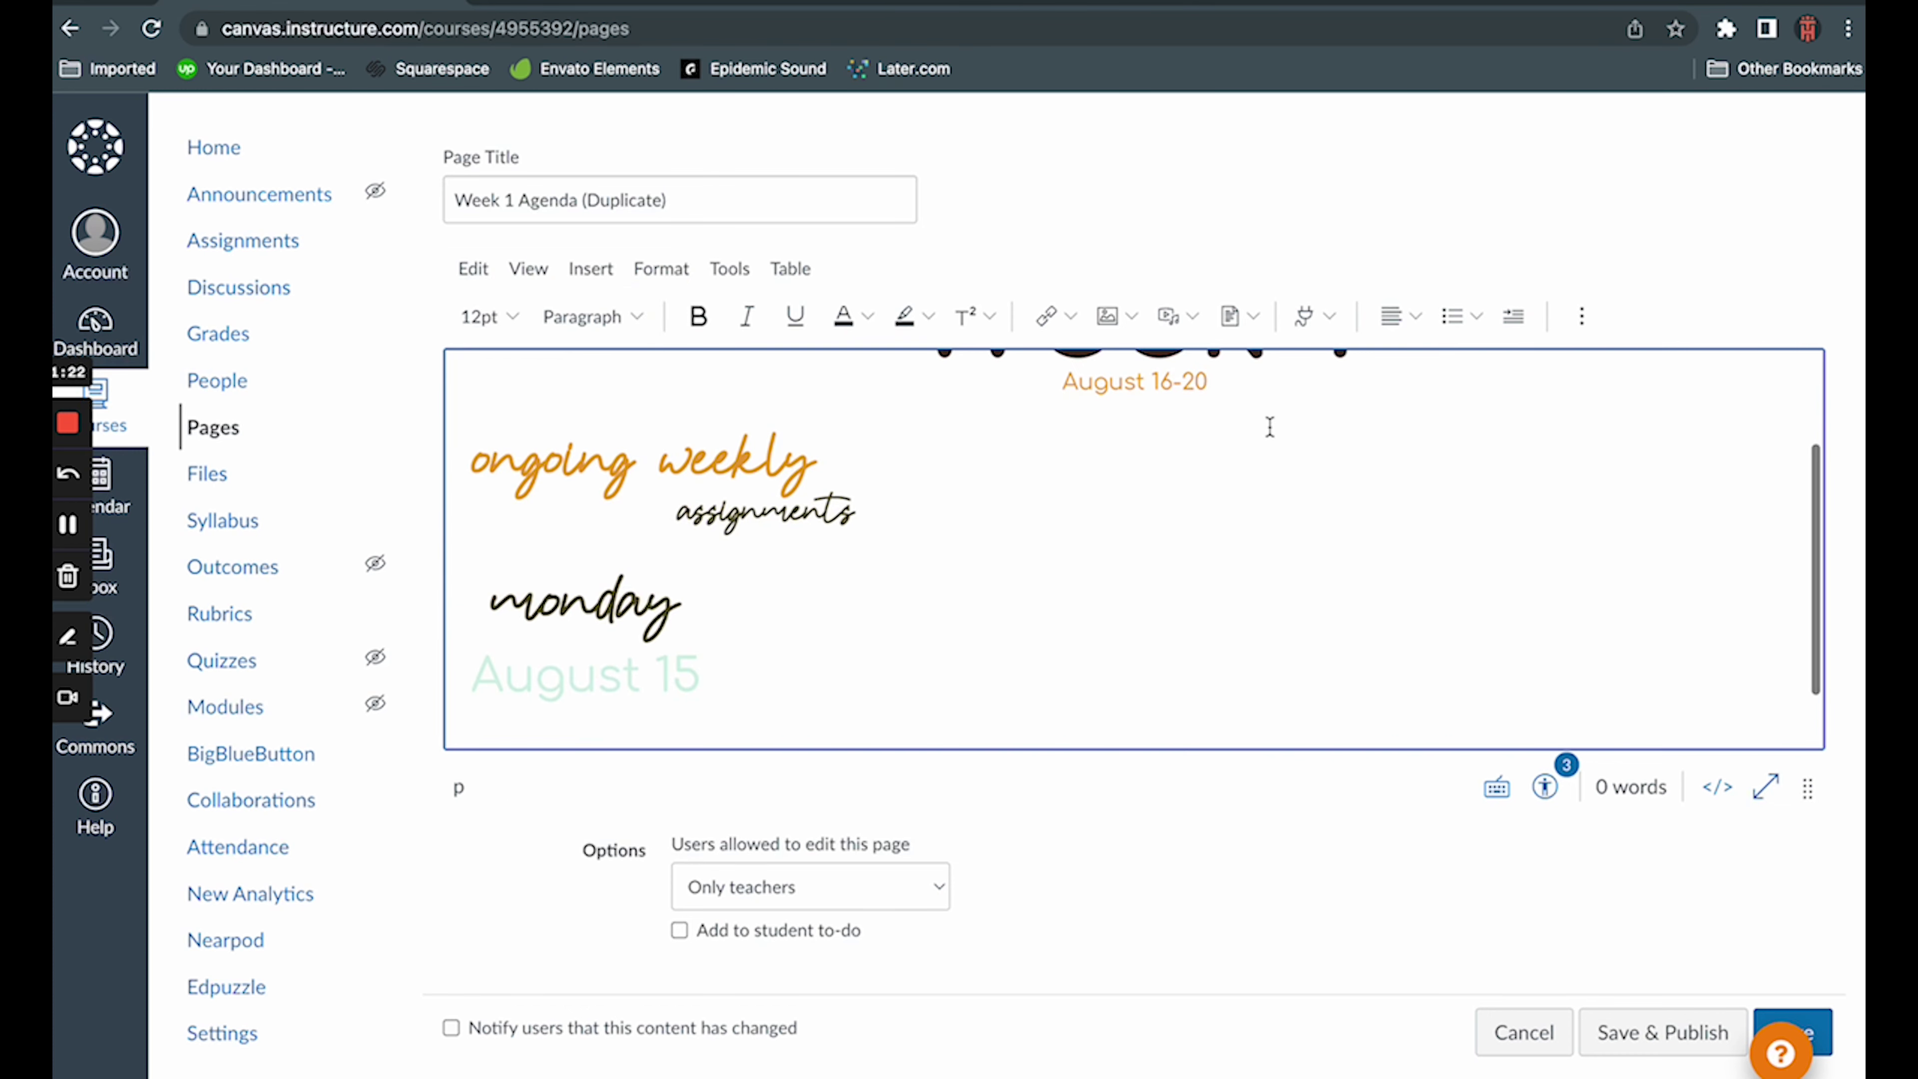
left_click(1131, 318)
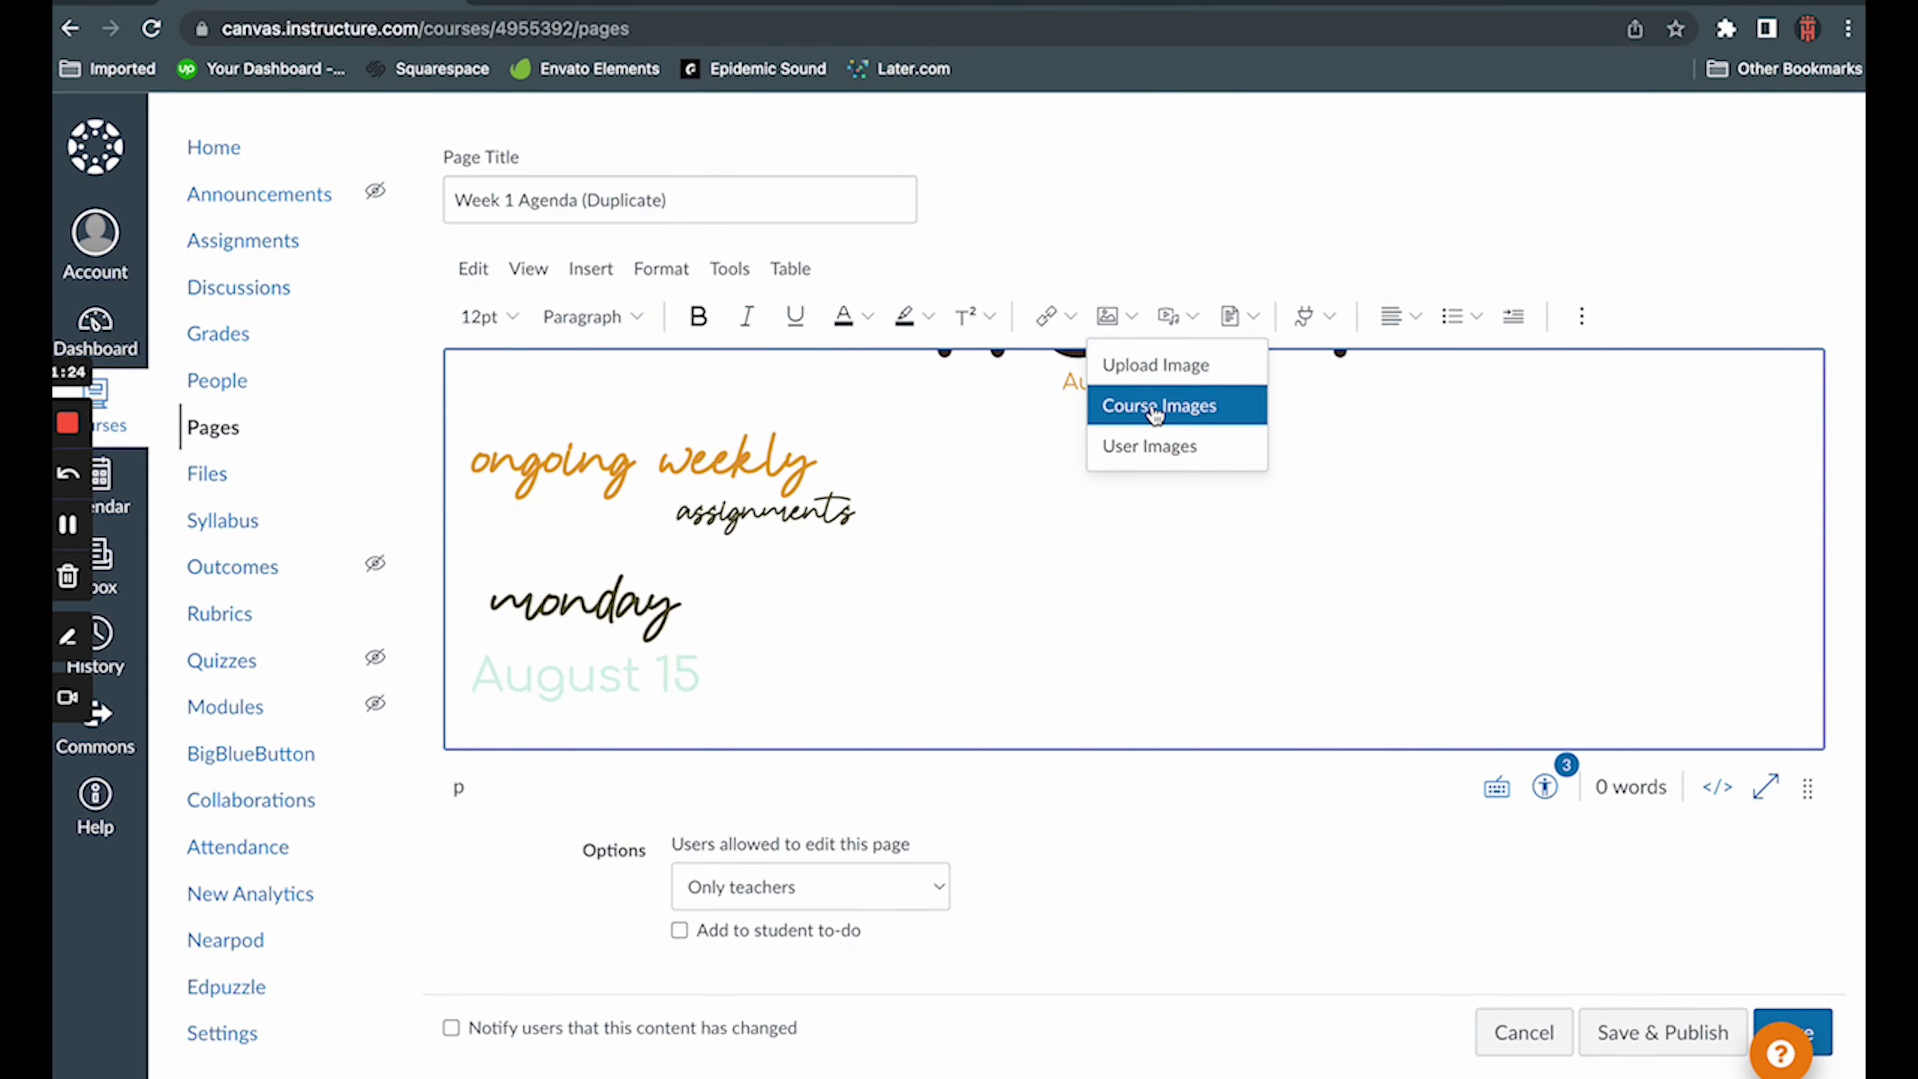
left_click(1155, 365)
left_click(1058, 578)
scroll(712, 737, "down", 8)
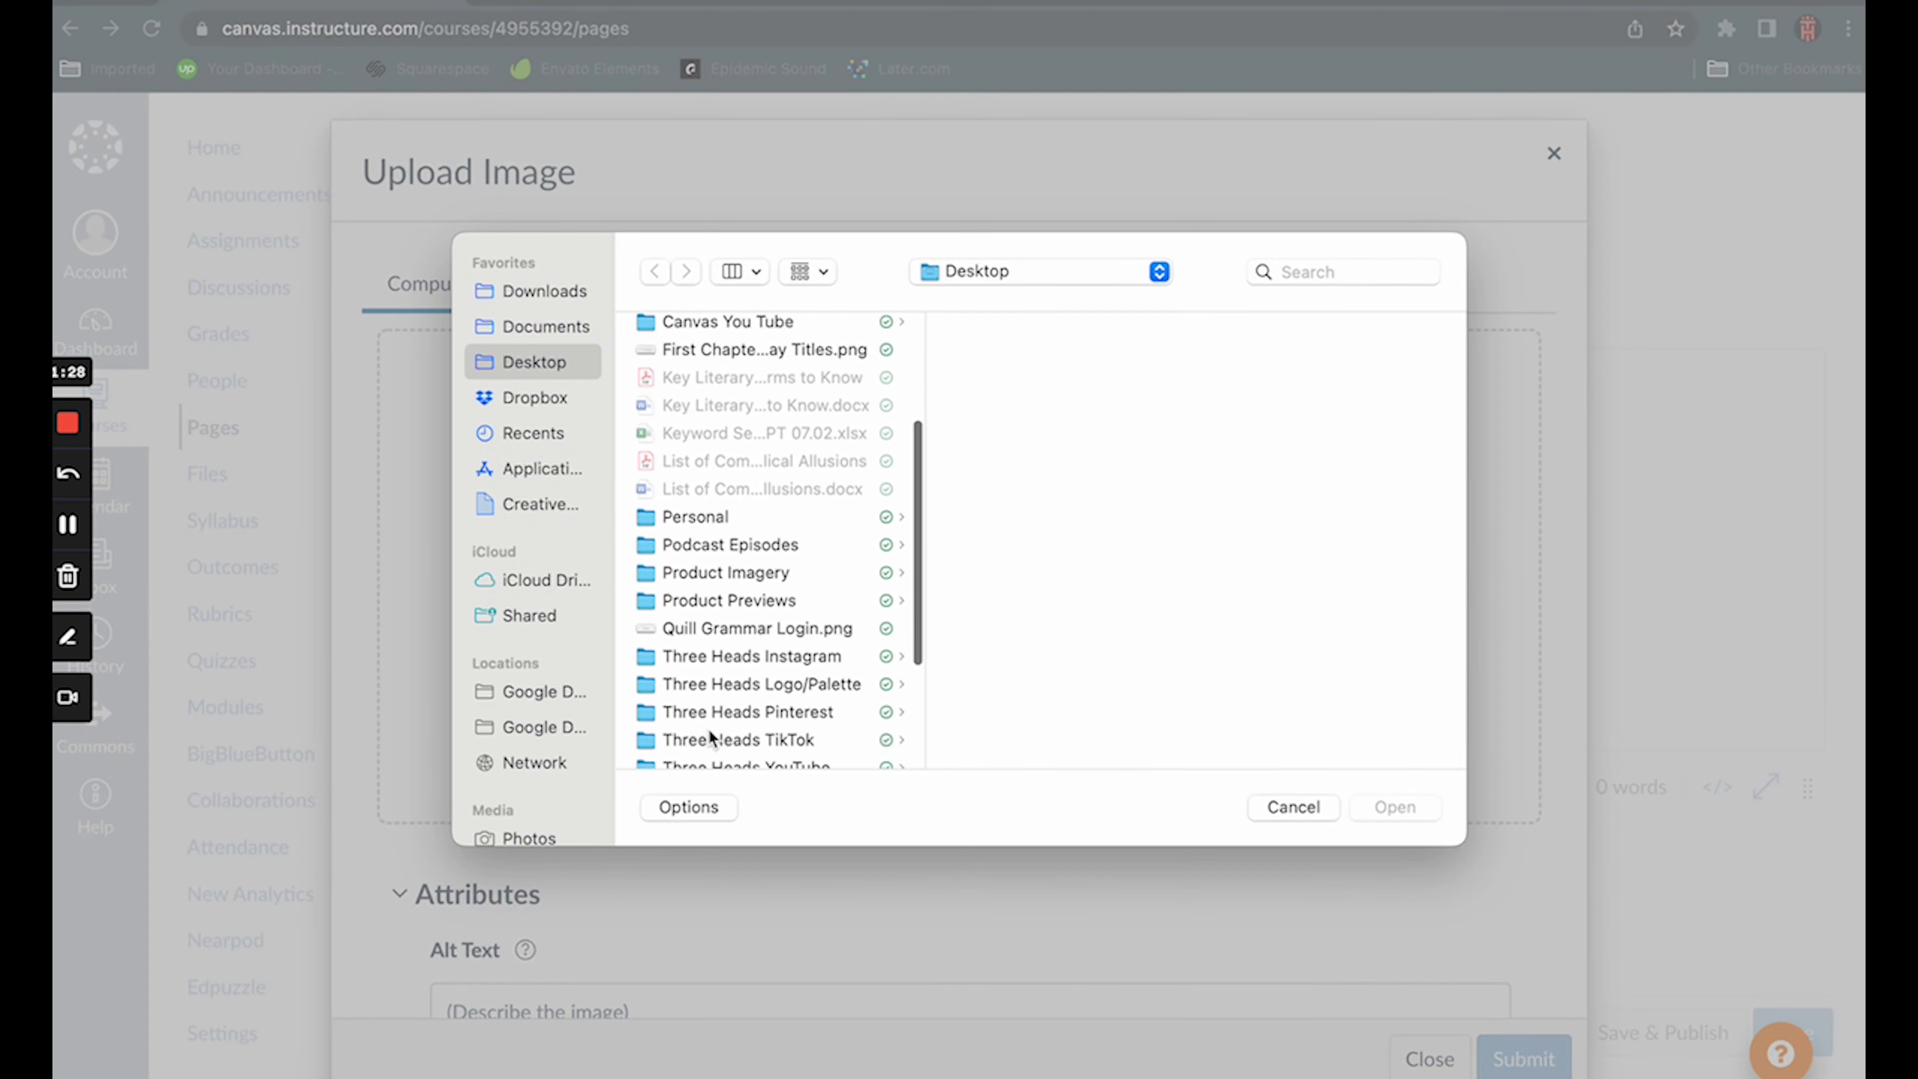
scroll(712, 737, "down", 3)
left_click(710, 734)
left_click(1395, 807)
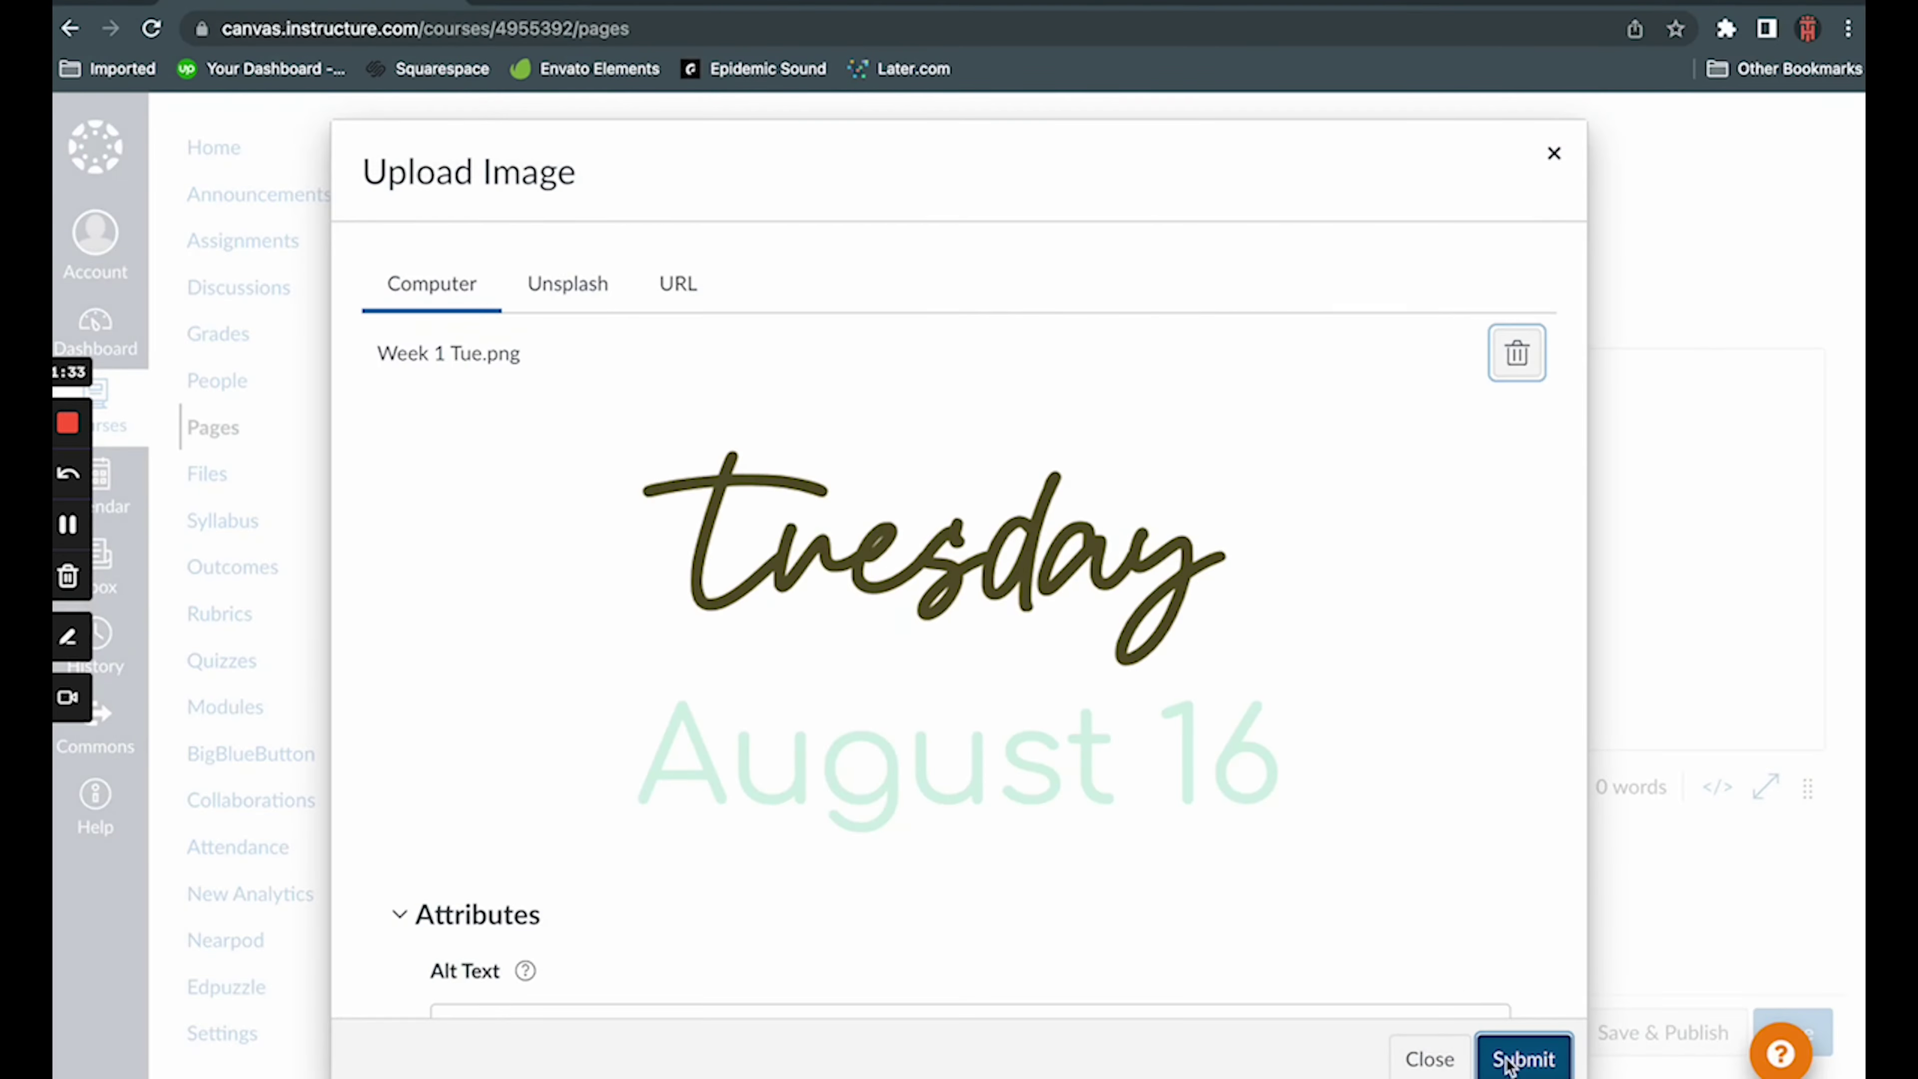
left_click(1523, 1059)
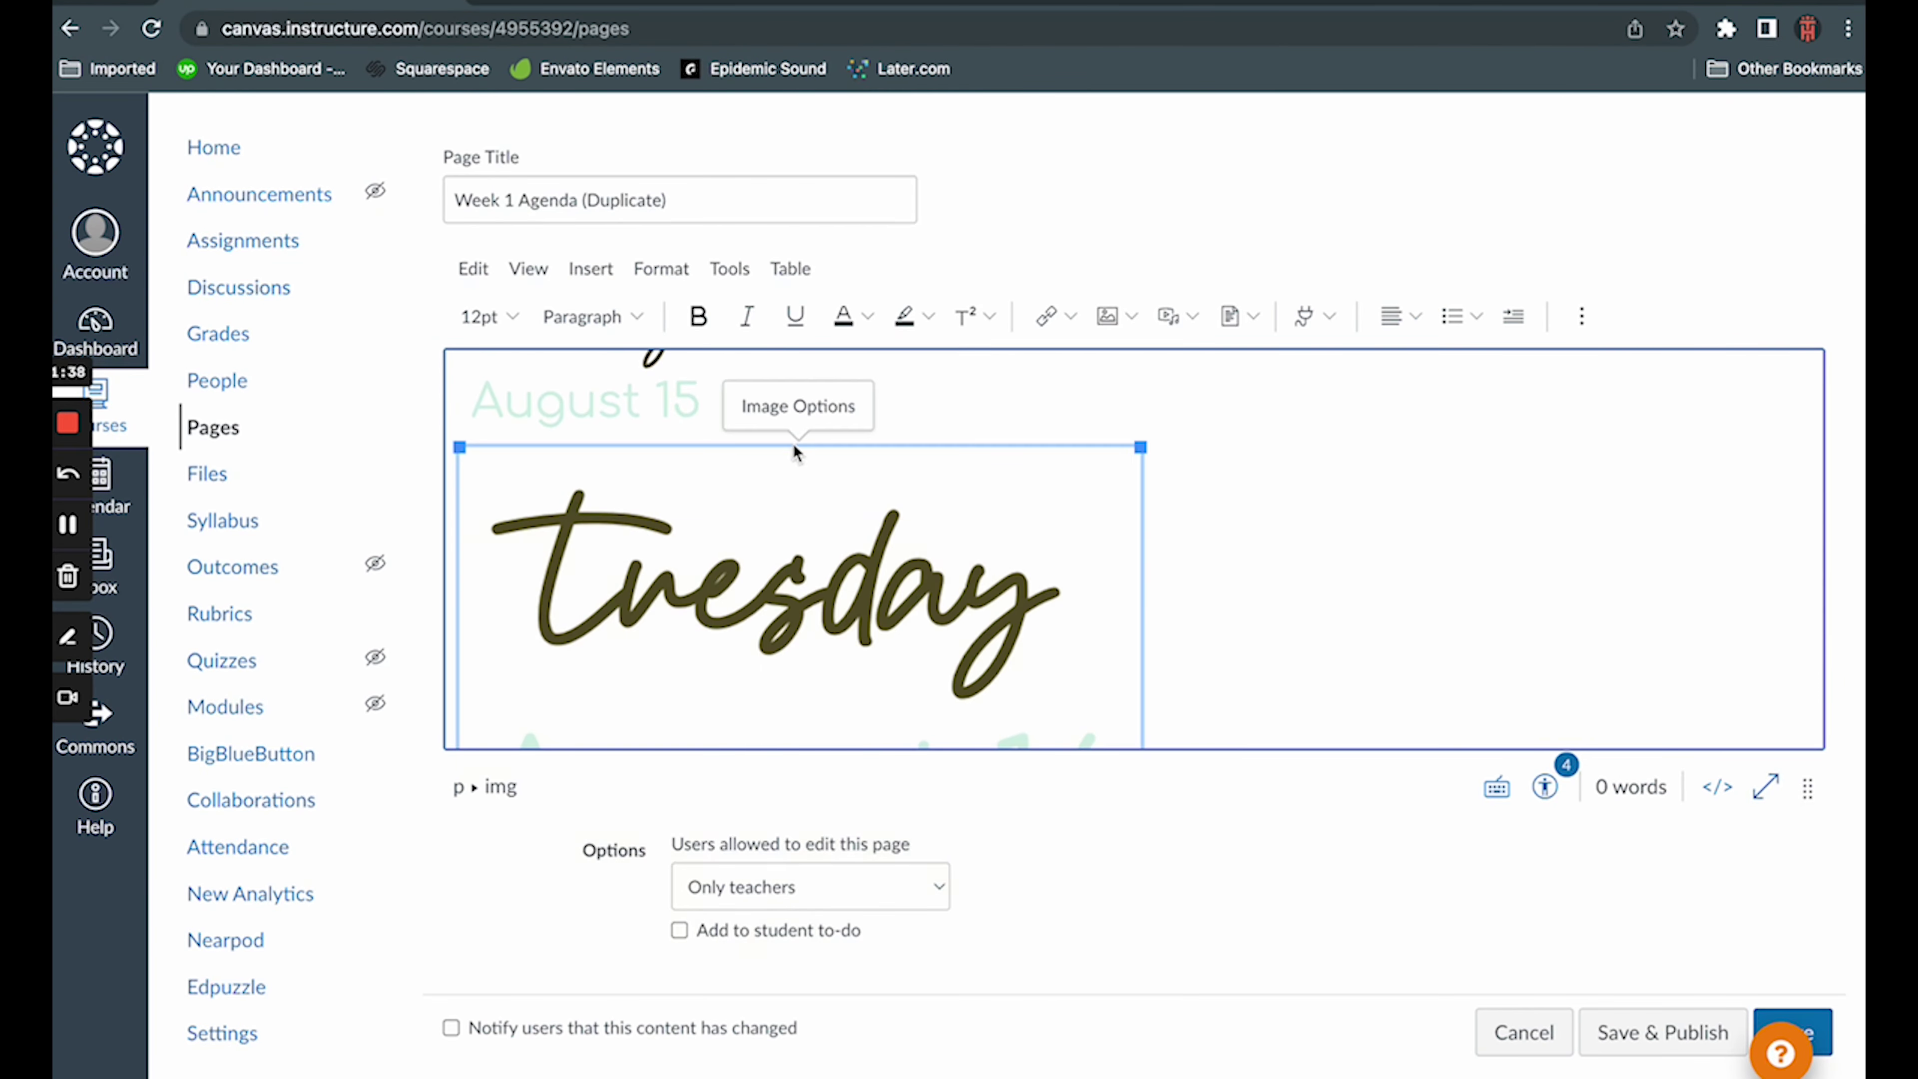
- Set the Tuesday header image to the Small size
left_click(798, 405)
left_click(1644, 626)
left_click(1624, 672)
left_click(1824, 1069)
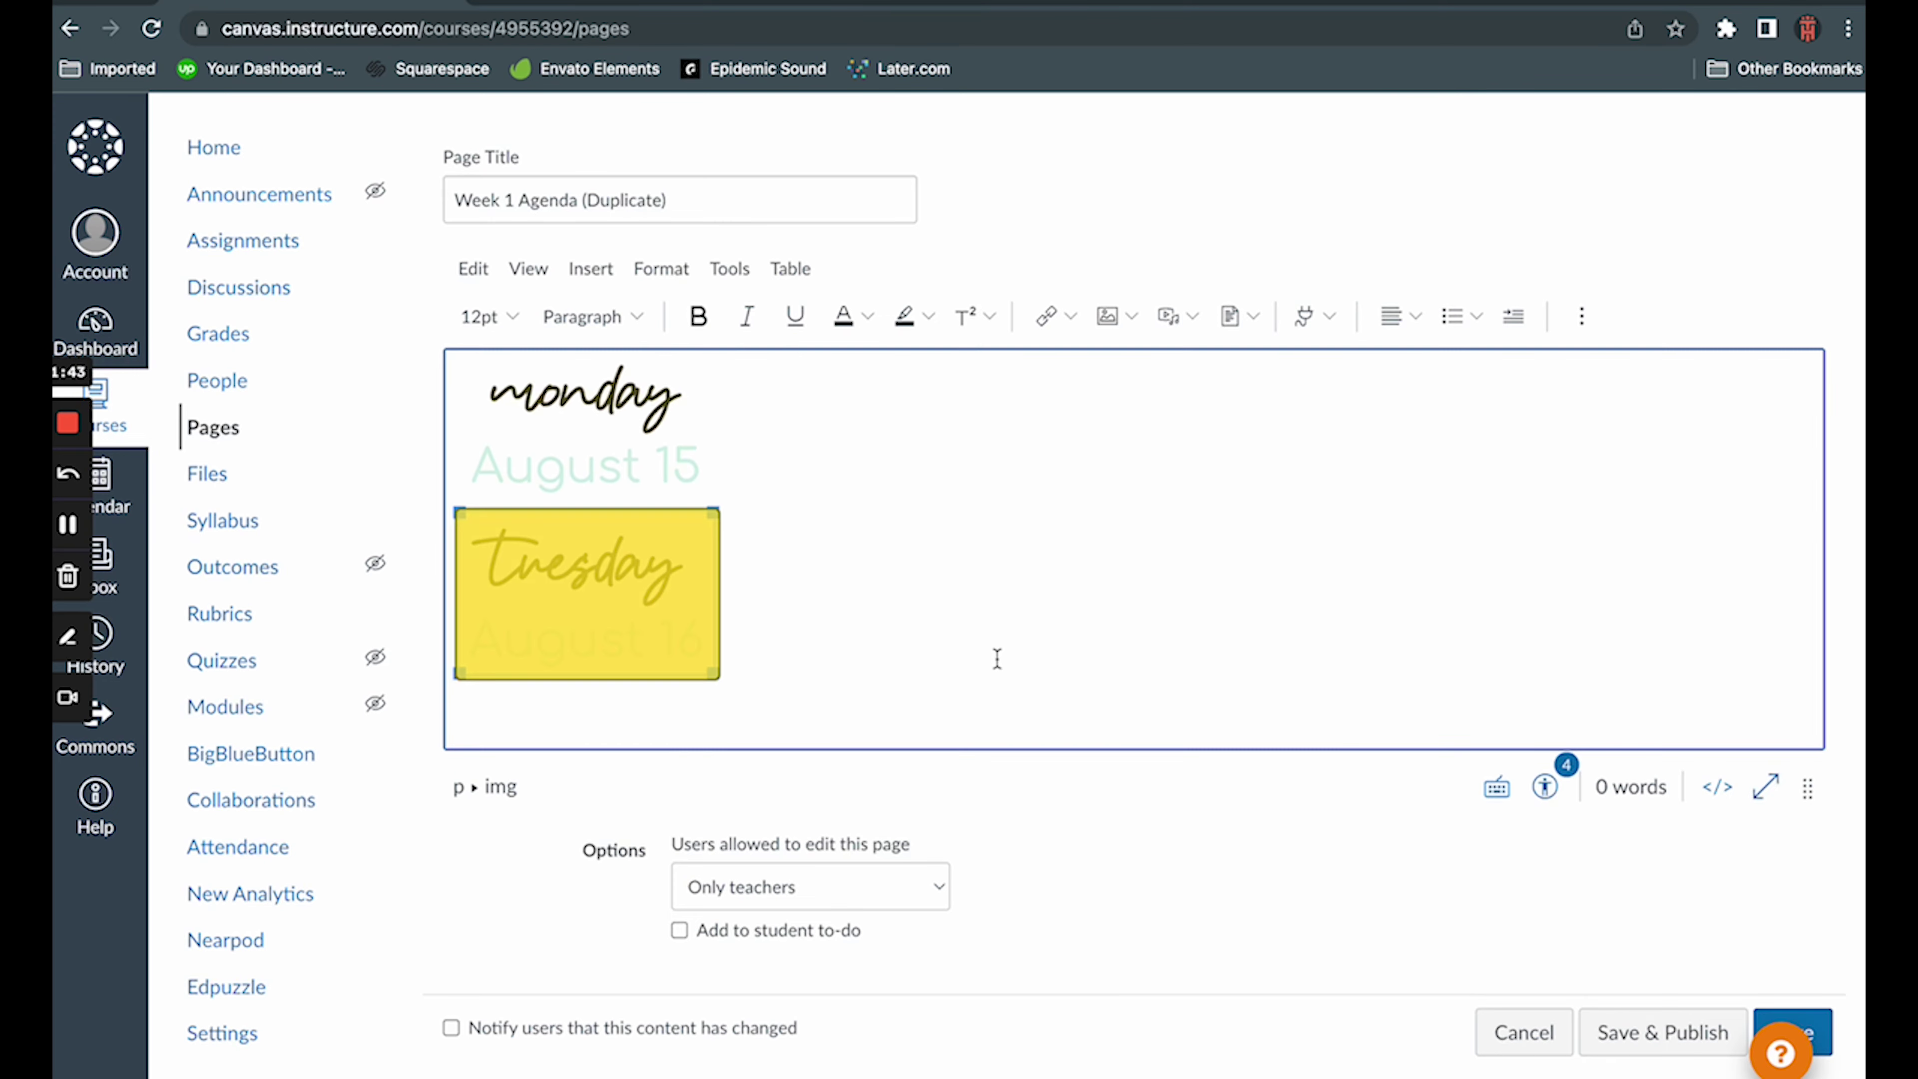
- Upload Week 1 Wed.png from the Desktop on a new line below the Tuesday header image
left_click(869, 604)
left_click(1107, 316)
left_click(944, 529)
scroll(702, 533, "down", 10)
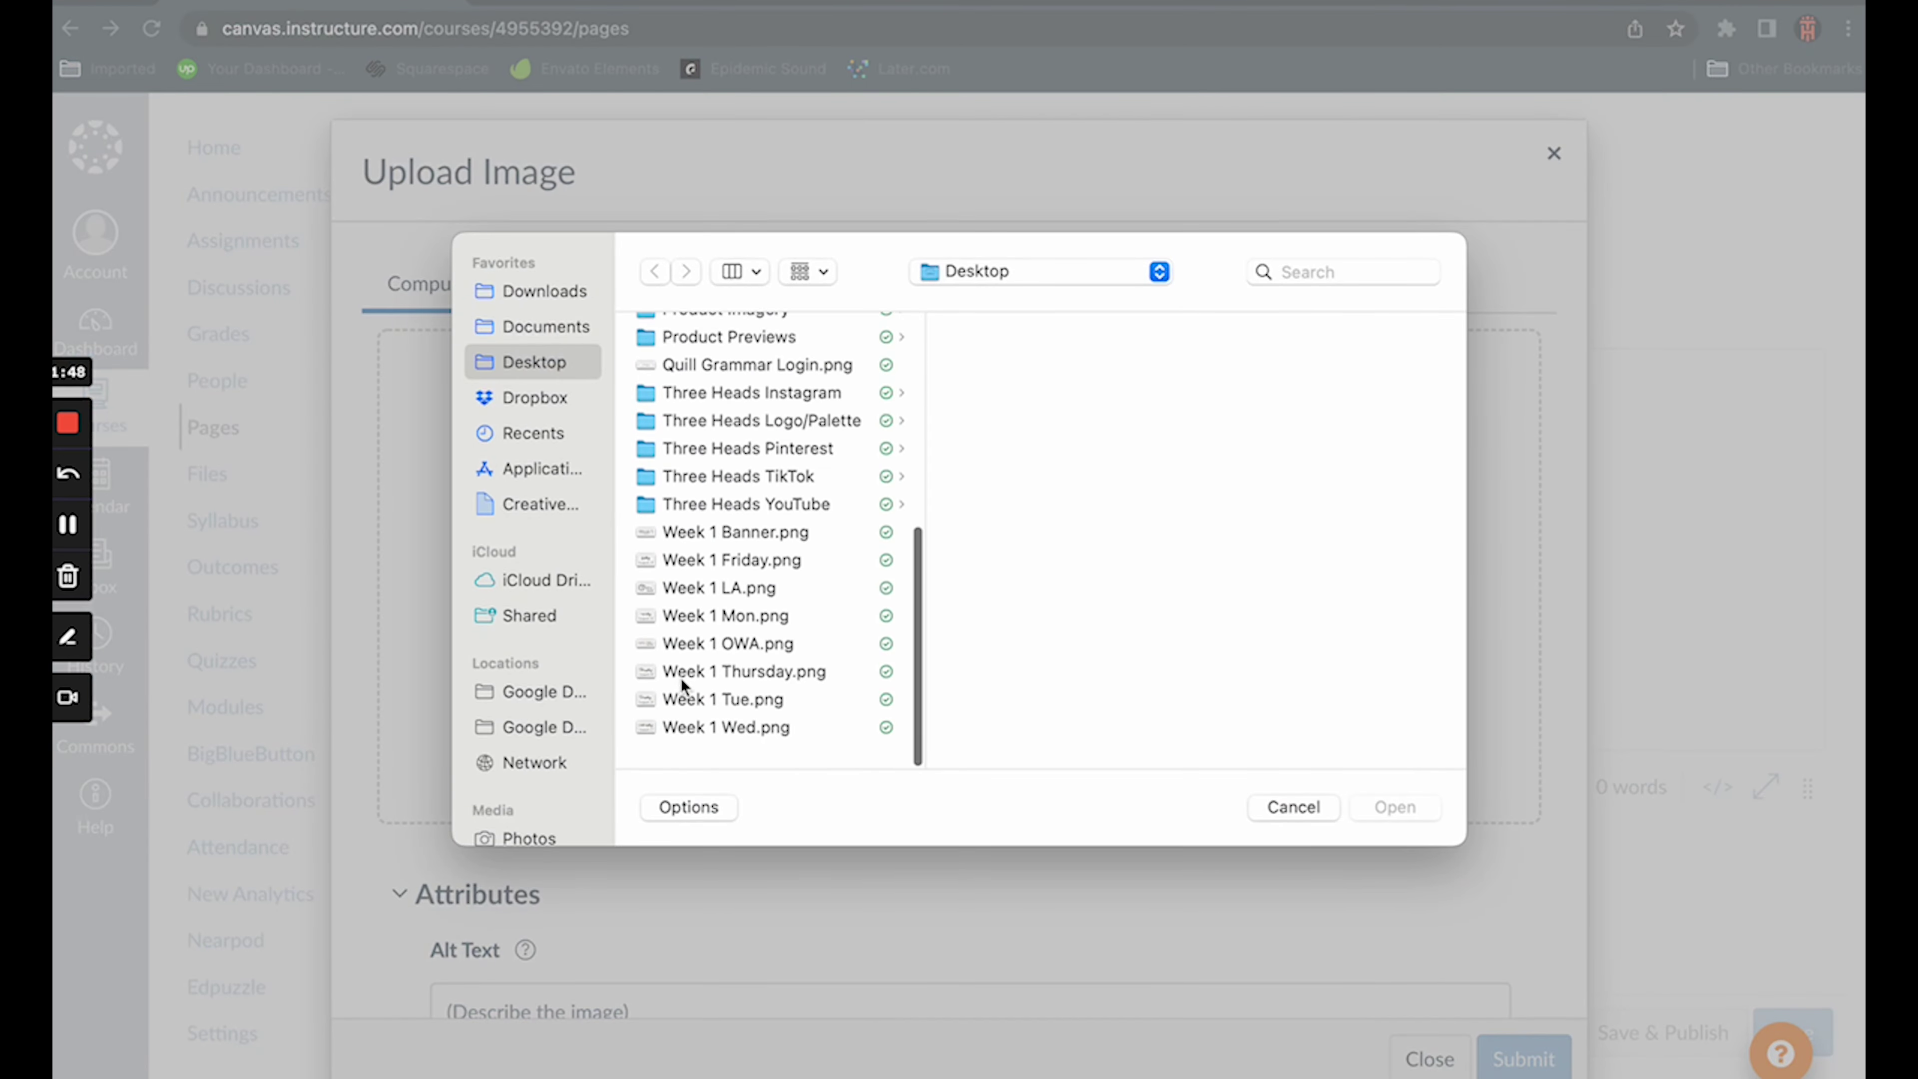
left_click(719, 743)
left_click(1395, 807)
left_click(1523, 1059)
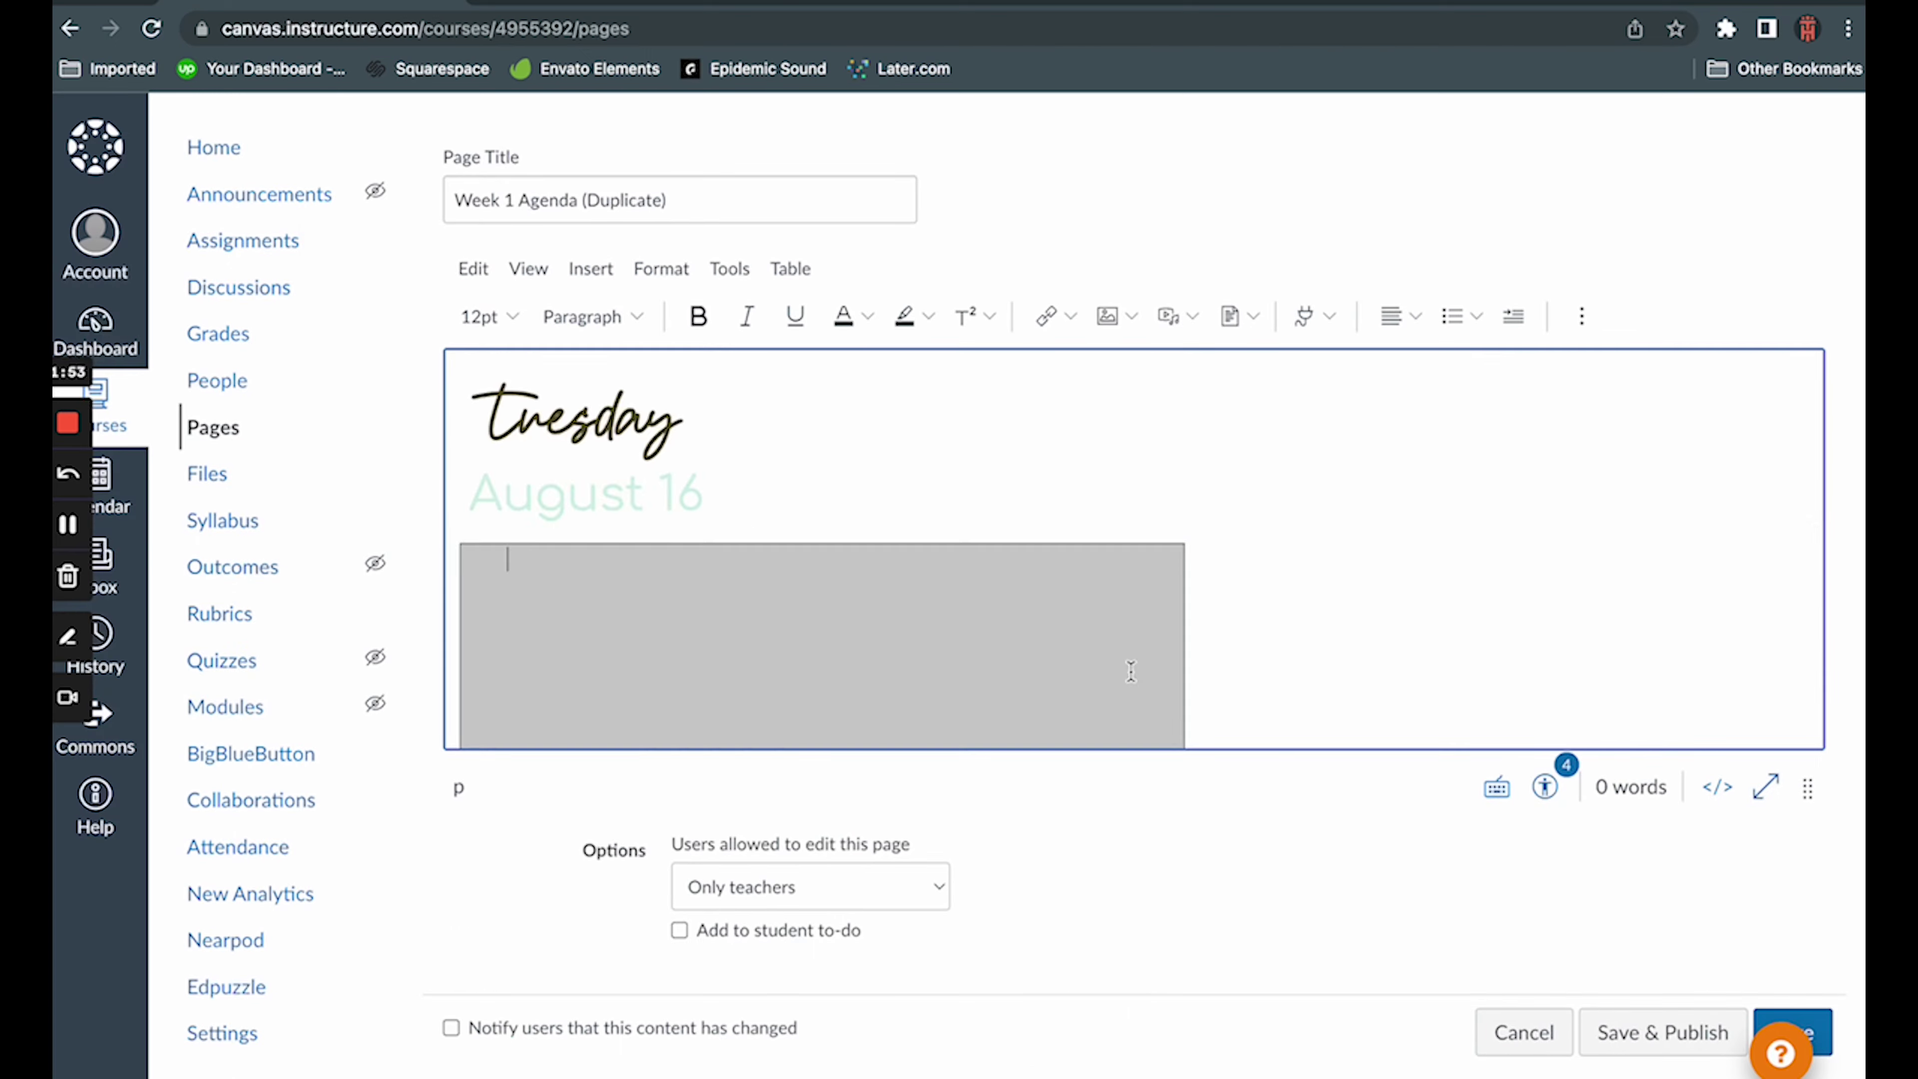
- Set the Wednesday header image to the Small size
left_click(856, 501)
left_click(1673, 625)
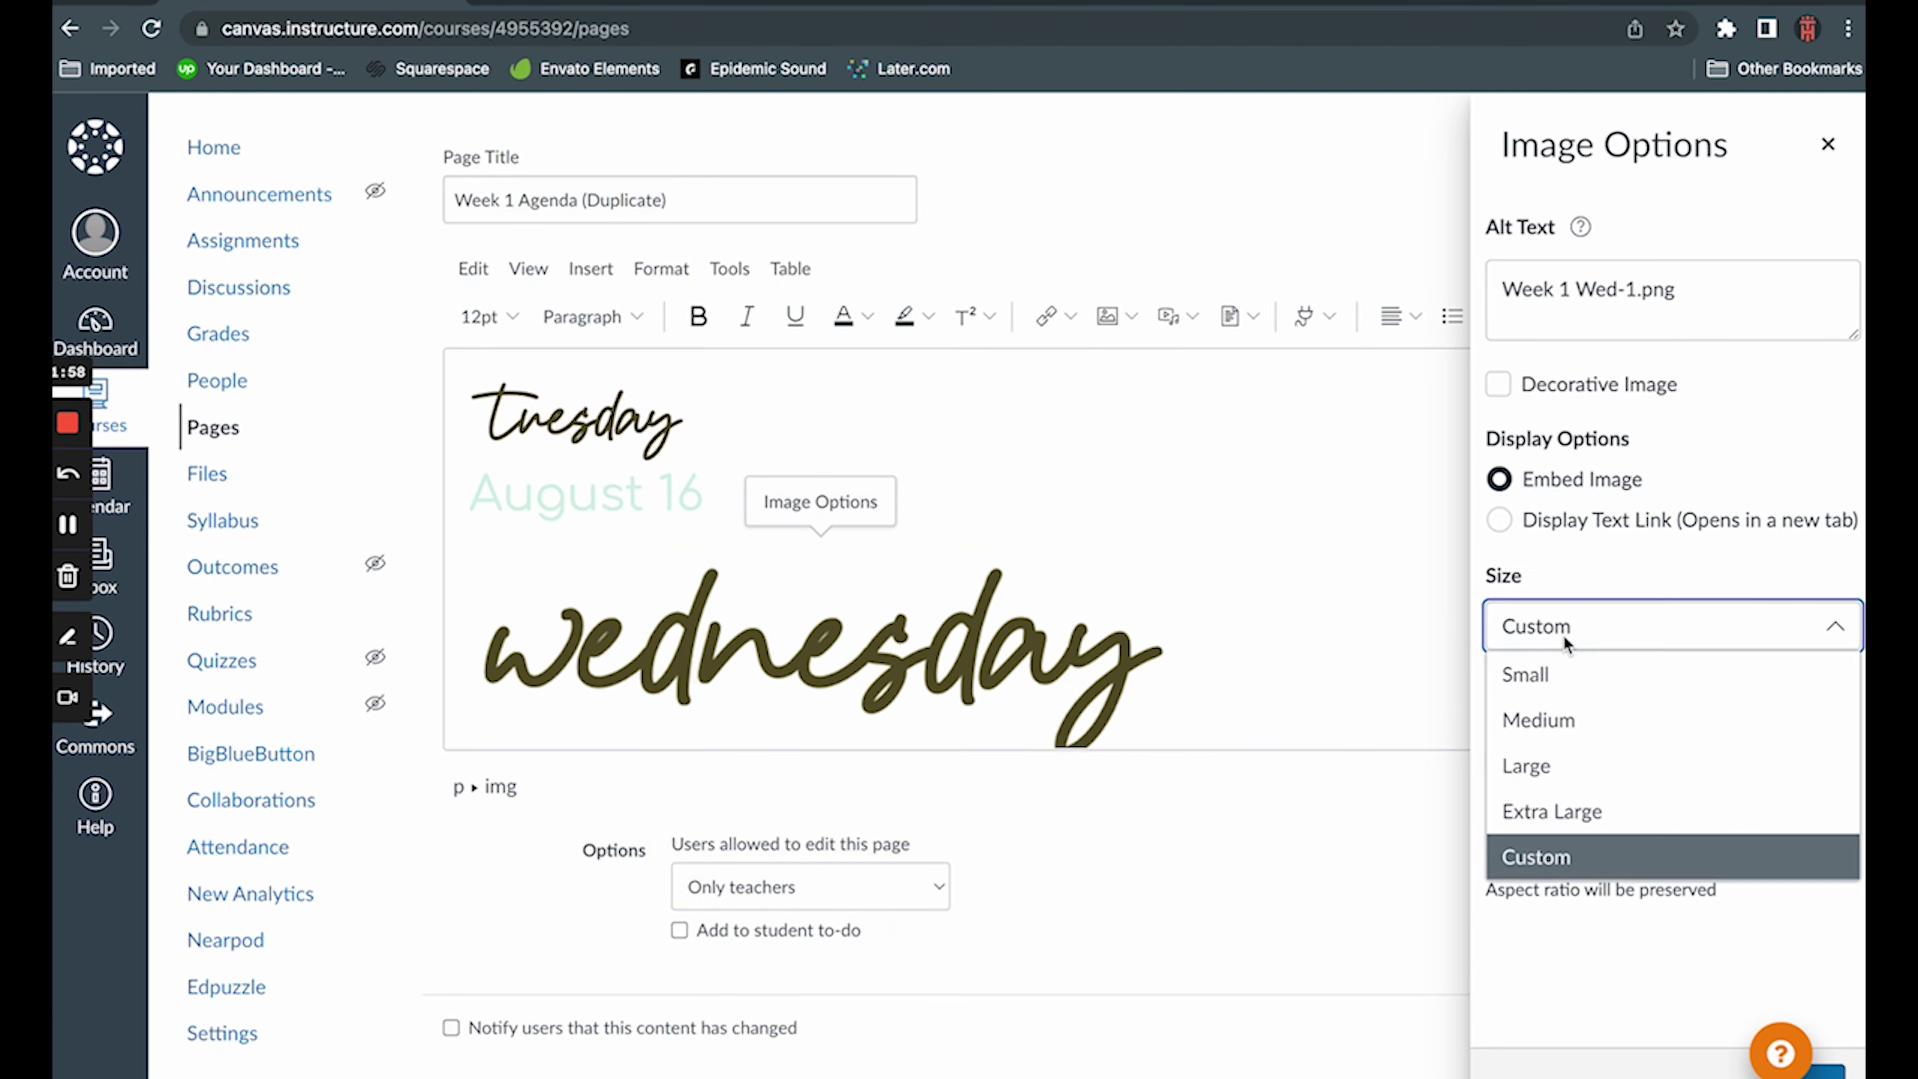
left_click(1529, 673)
left_click(1828, 1066)
- Upload Week 1 Thursday.png from the Desktop below the Wednesday header image
left_click(1107, 316)
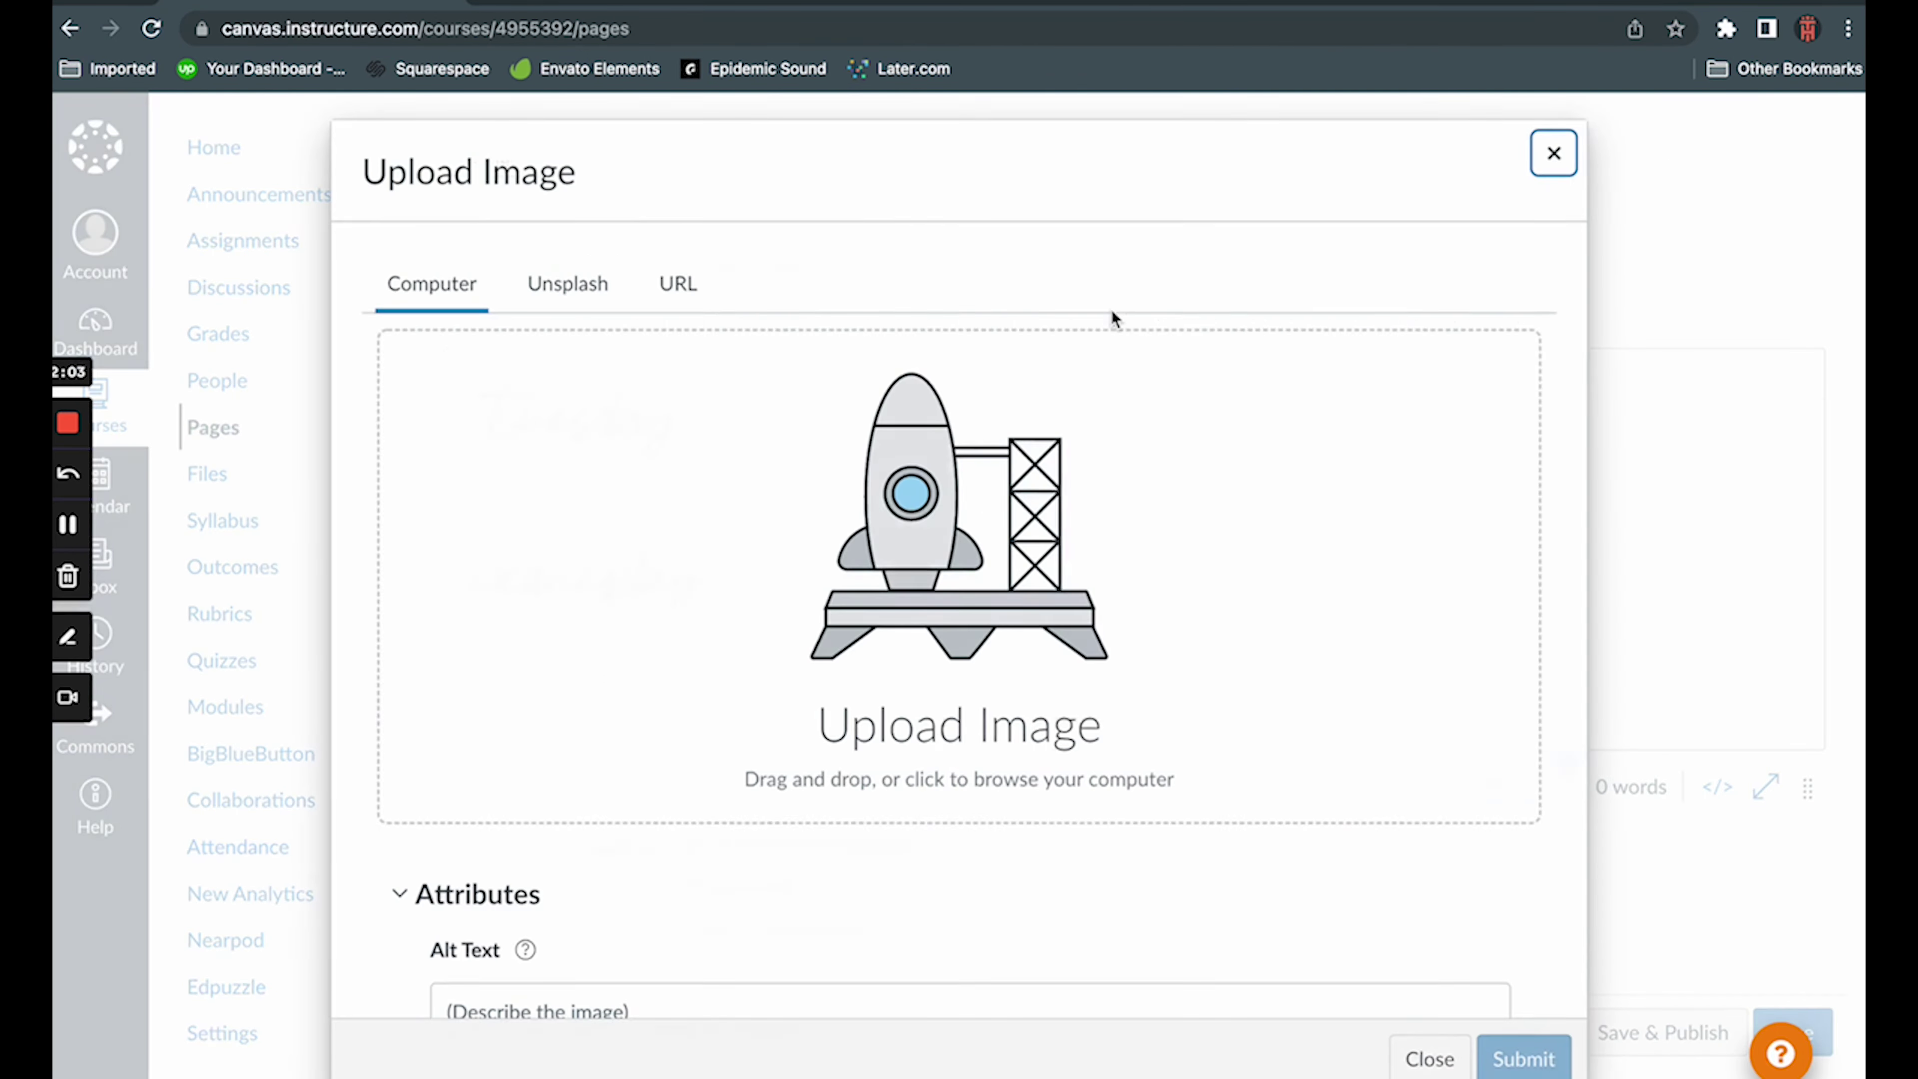
left_click(980, 495)
scroll(770, 672, "down", 15)
left_click(771, 677)
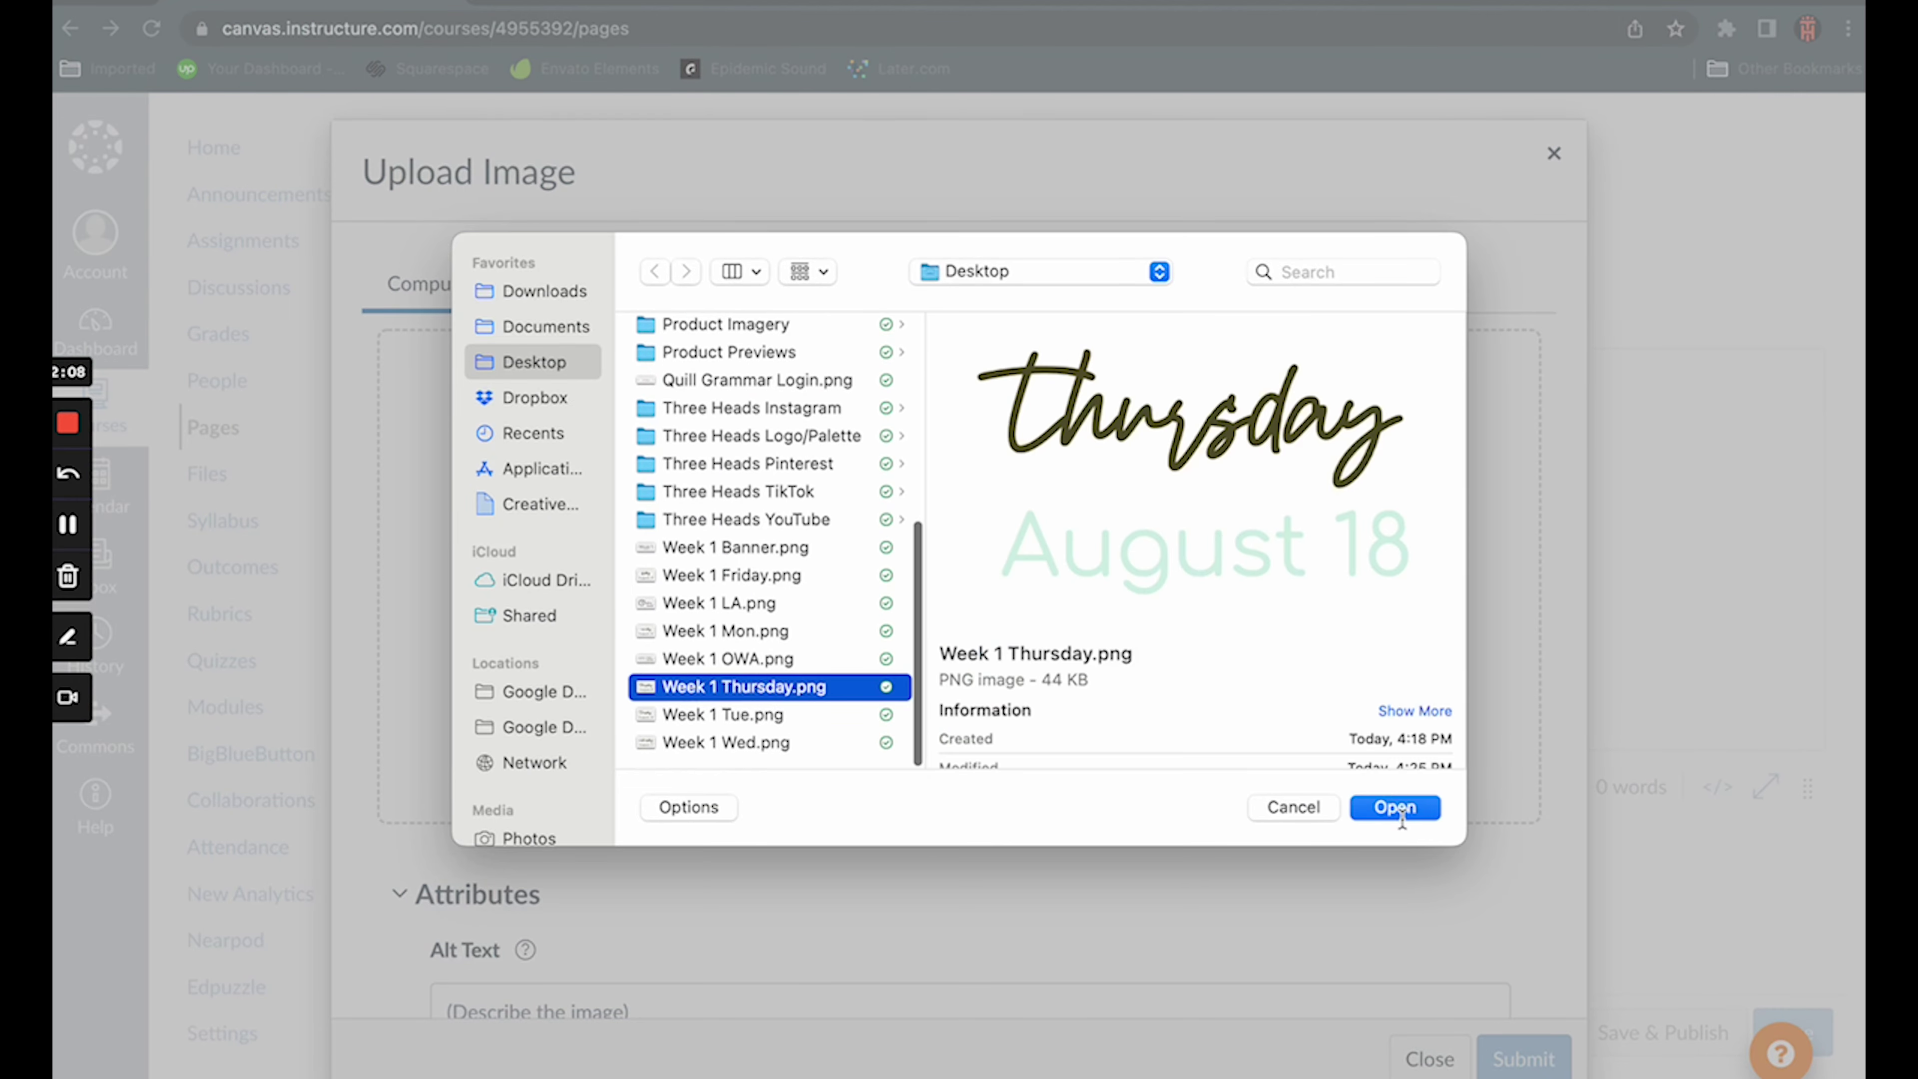
left_click(1395, 806)
left_click(1524, 1058)
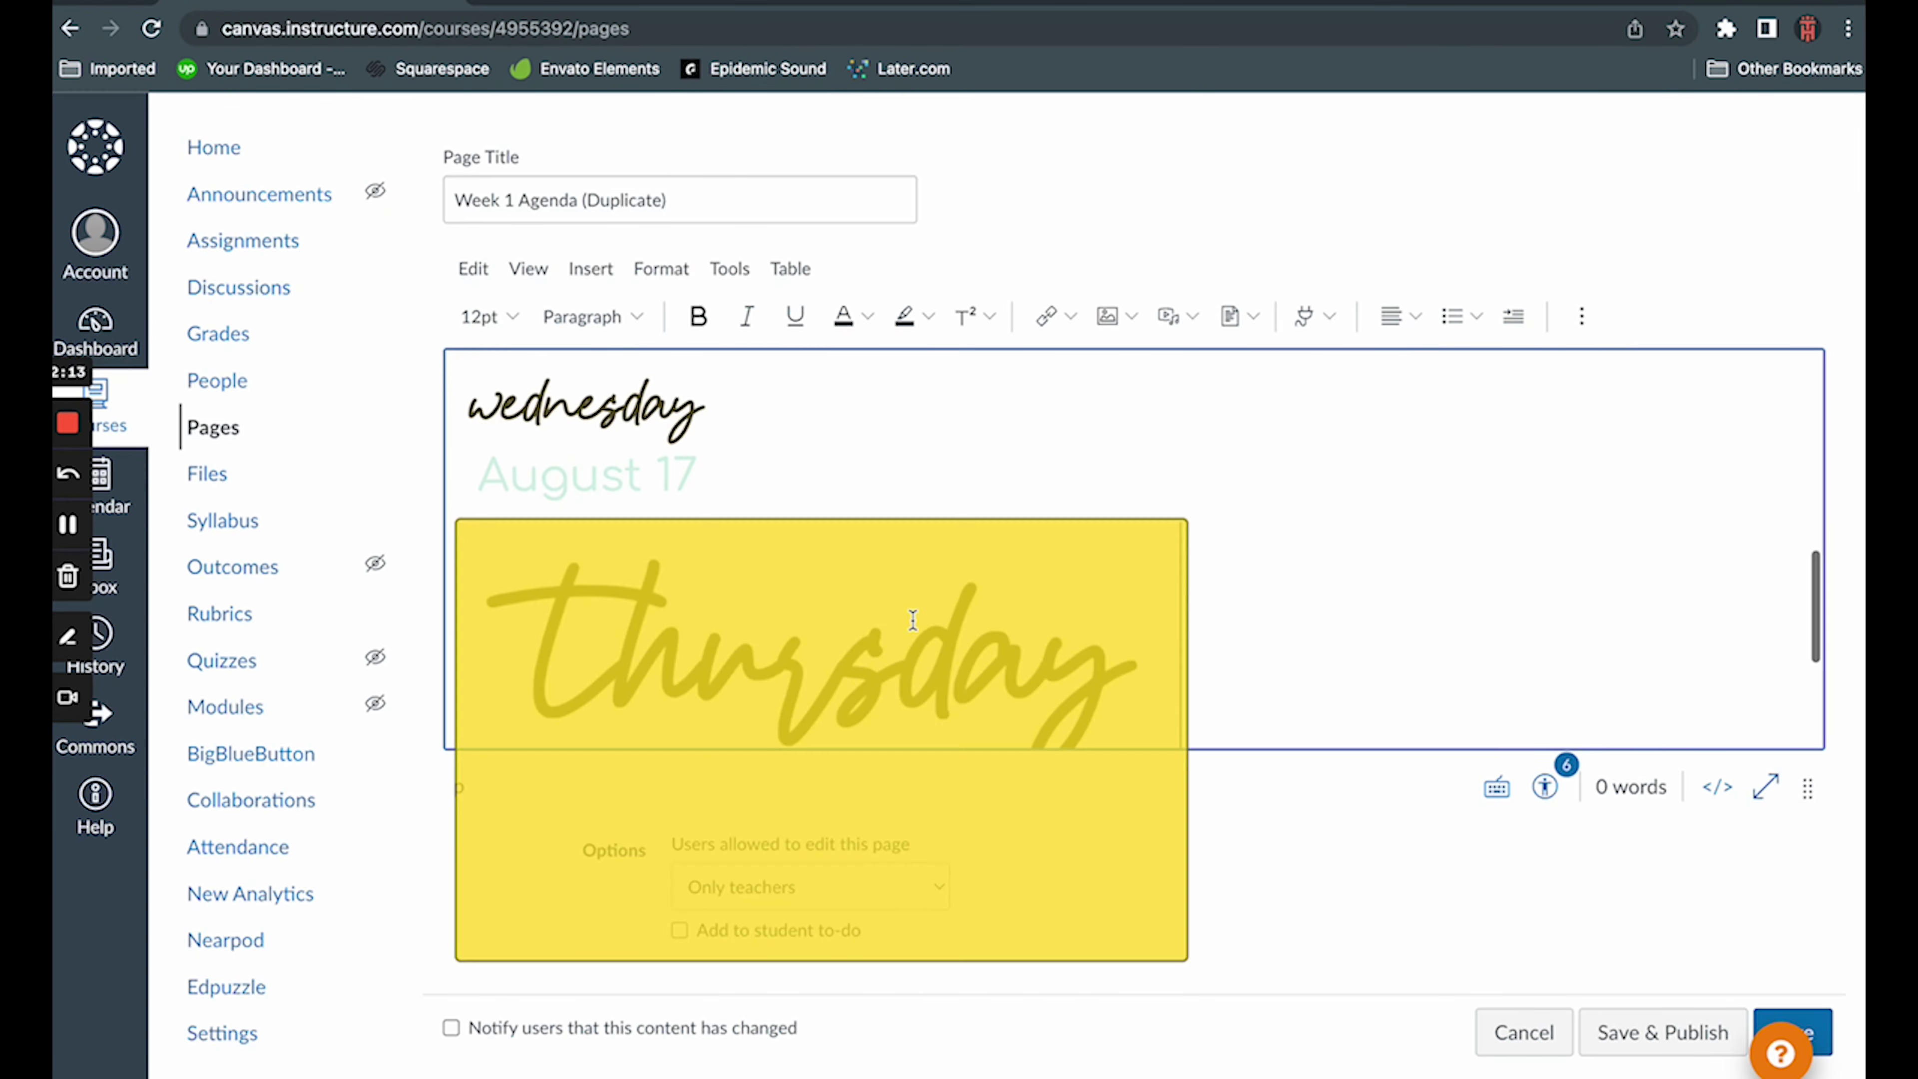
- Set the Thursday header image to the Small size
left_click(831, 414)
left_click(1675, 624)
left_click(1644, 669)
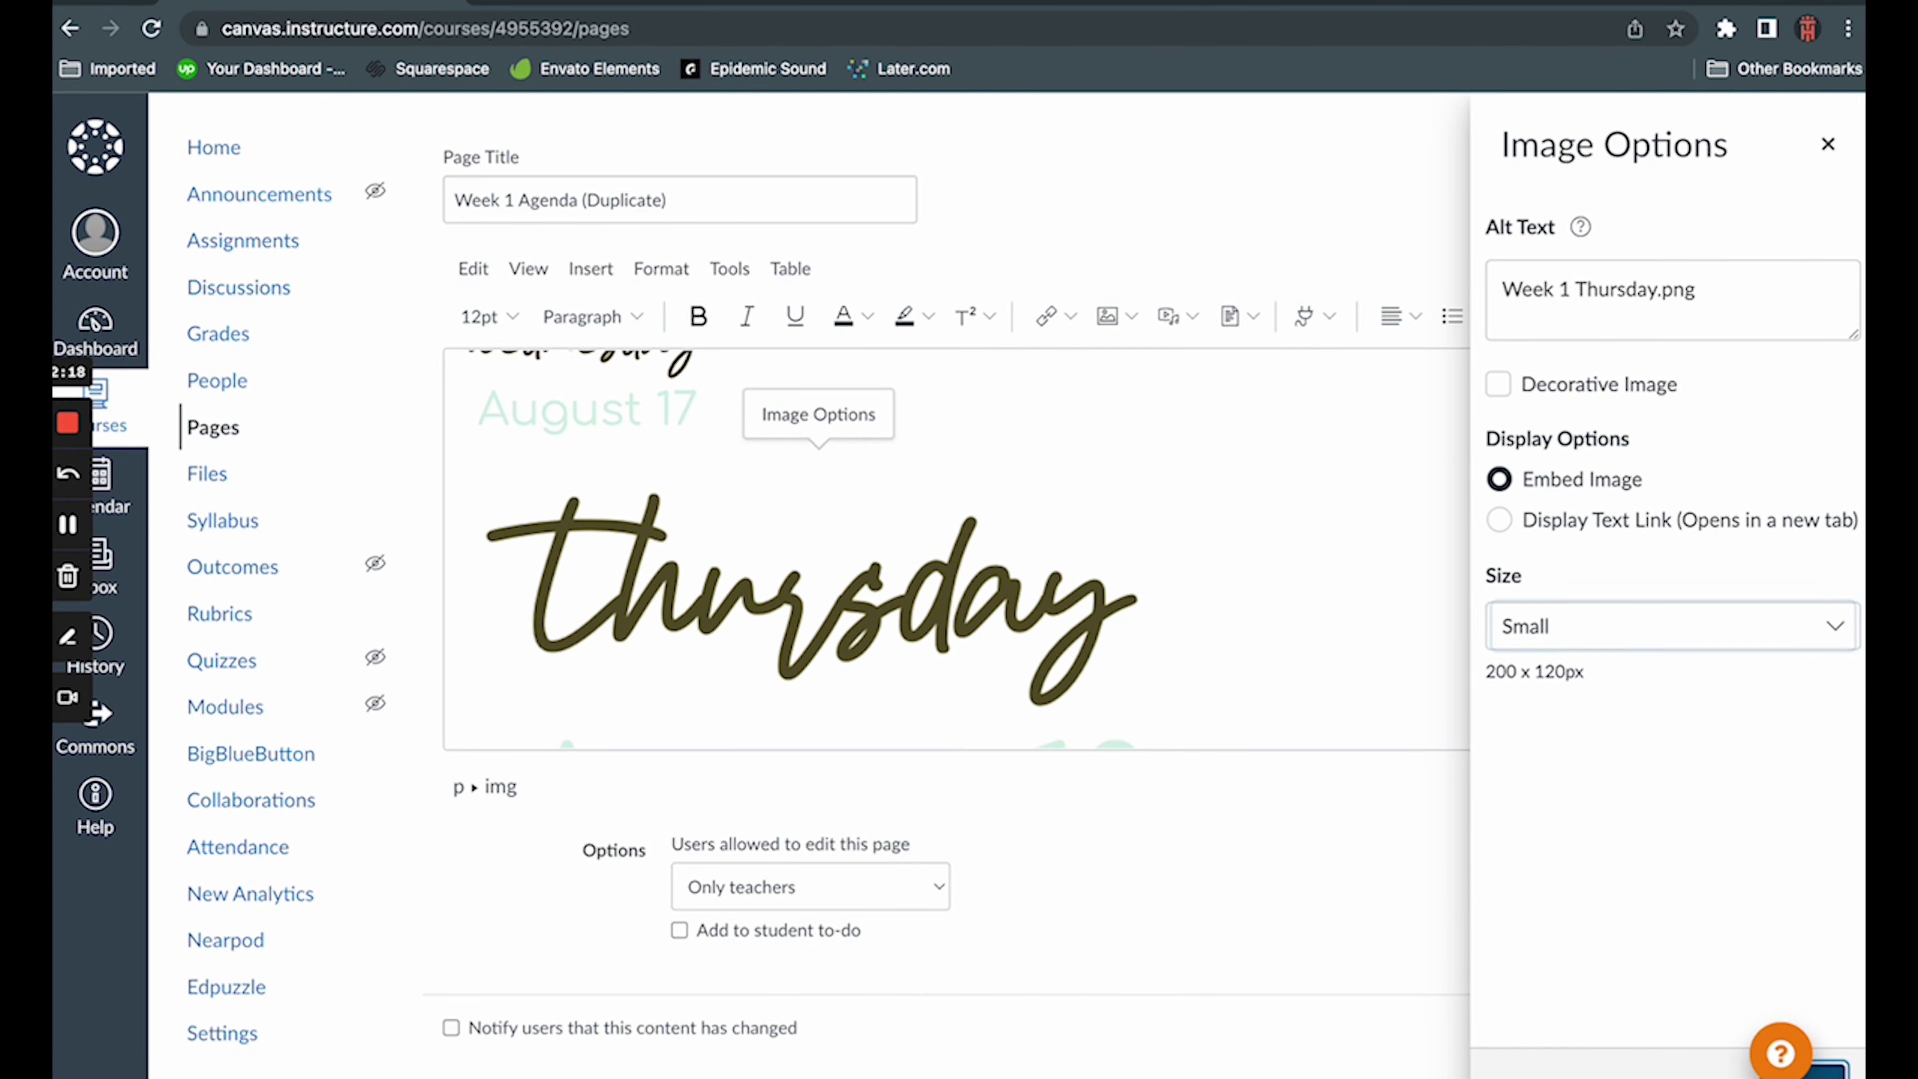
left_click(1828, 1066)
- Upload Week 1 Friday.png from the Desktop below the Thursday header image and select the inserted image
left_click(759, 590)
left_click(1130, 316)
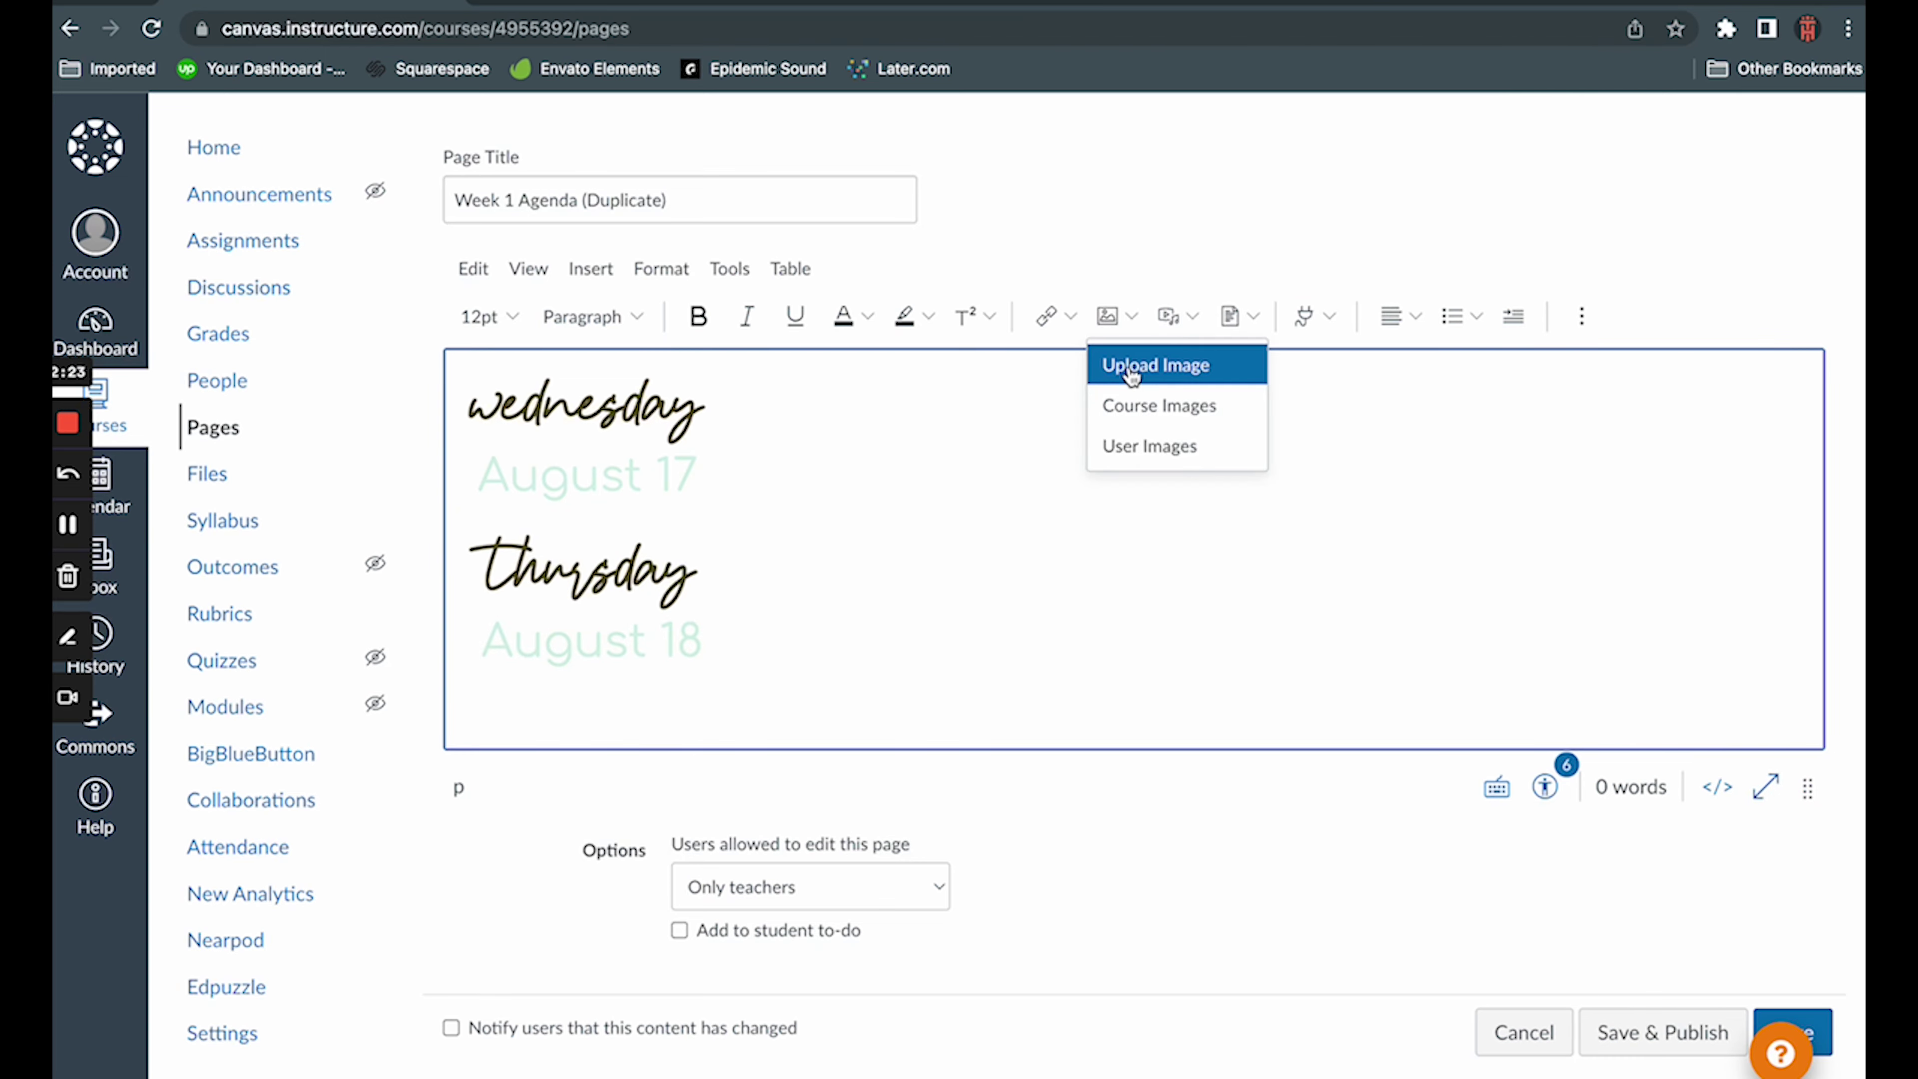
left_click(1137, 368)
left_click(930, 601)
scroll(784, 707, "down", 1)
left_click(779, 688)
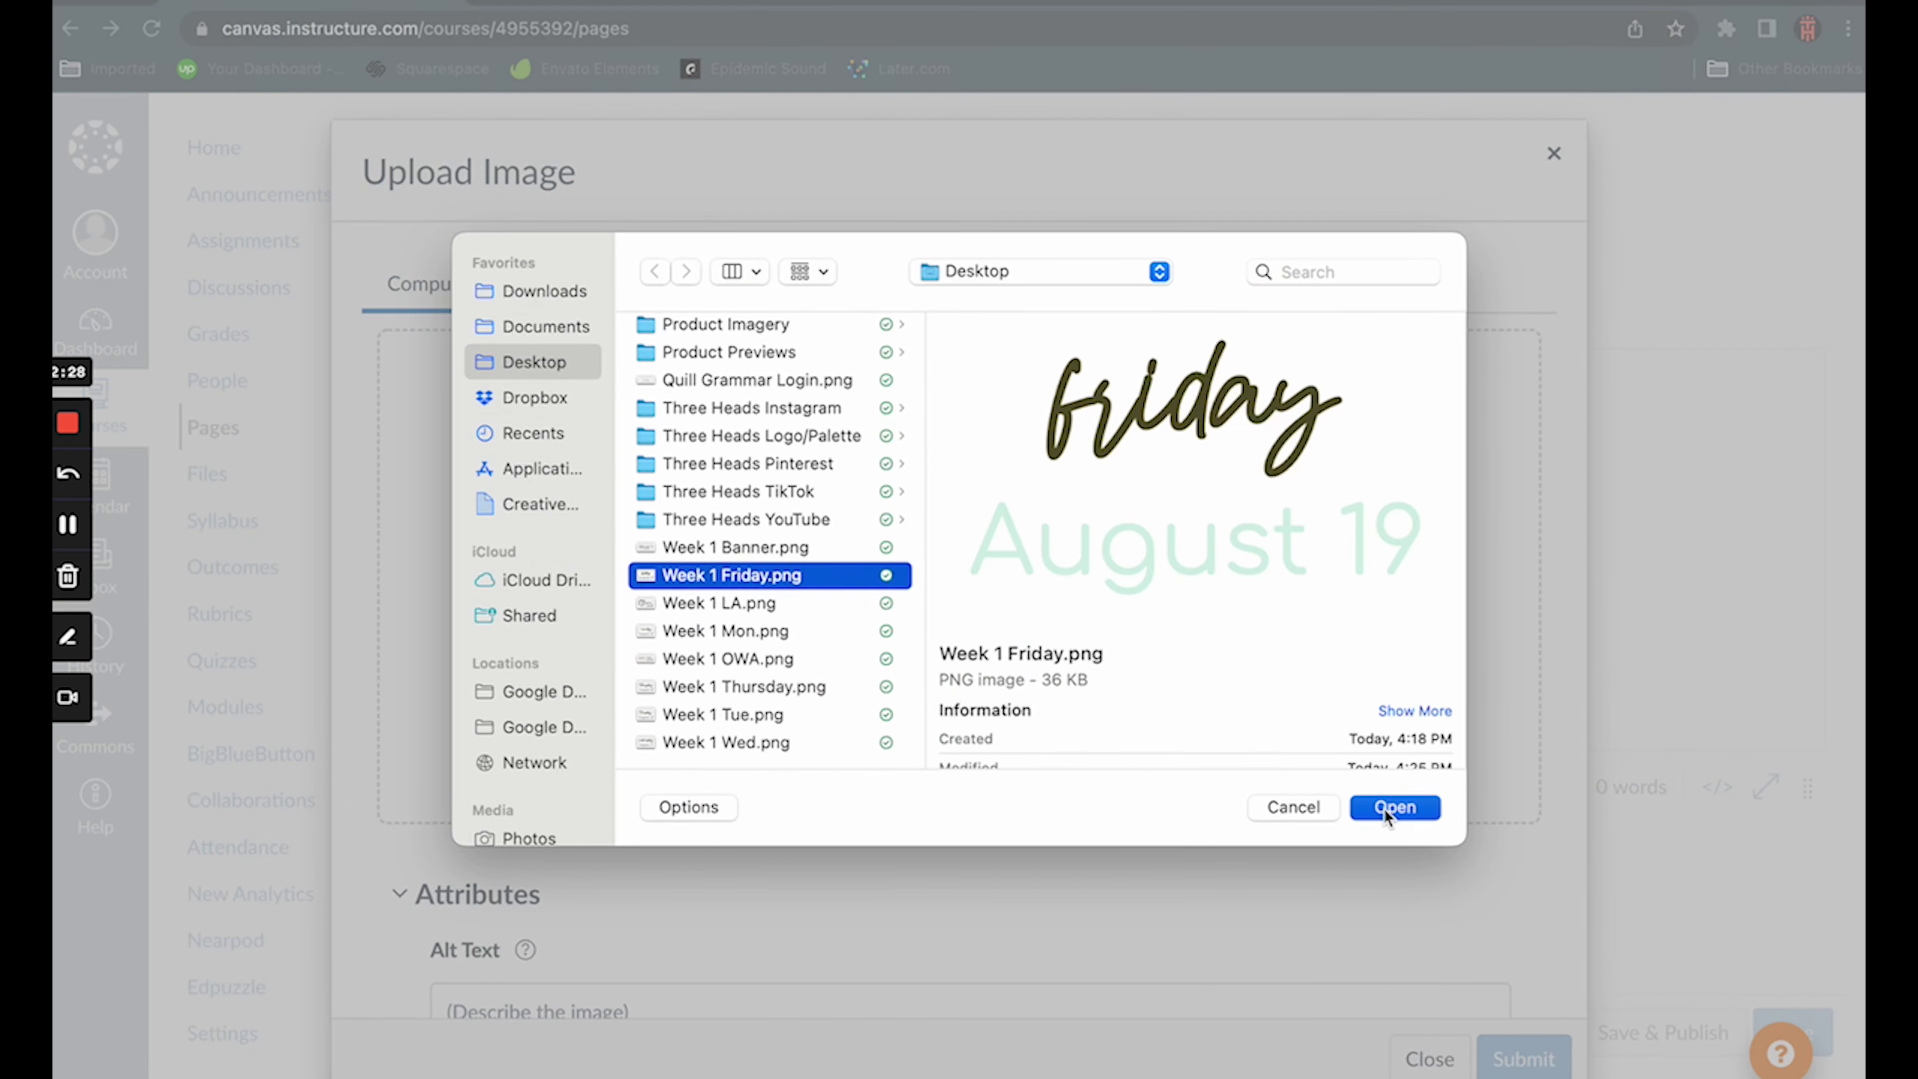
left_click(1396, 805)
left_click(1524, 1058)
left_click(899, 642)
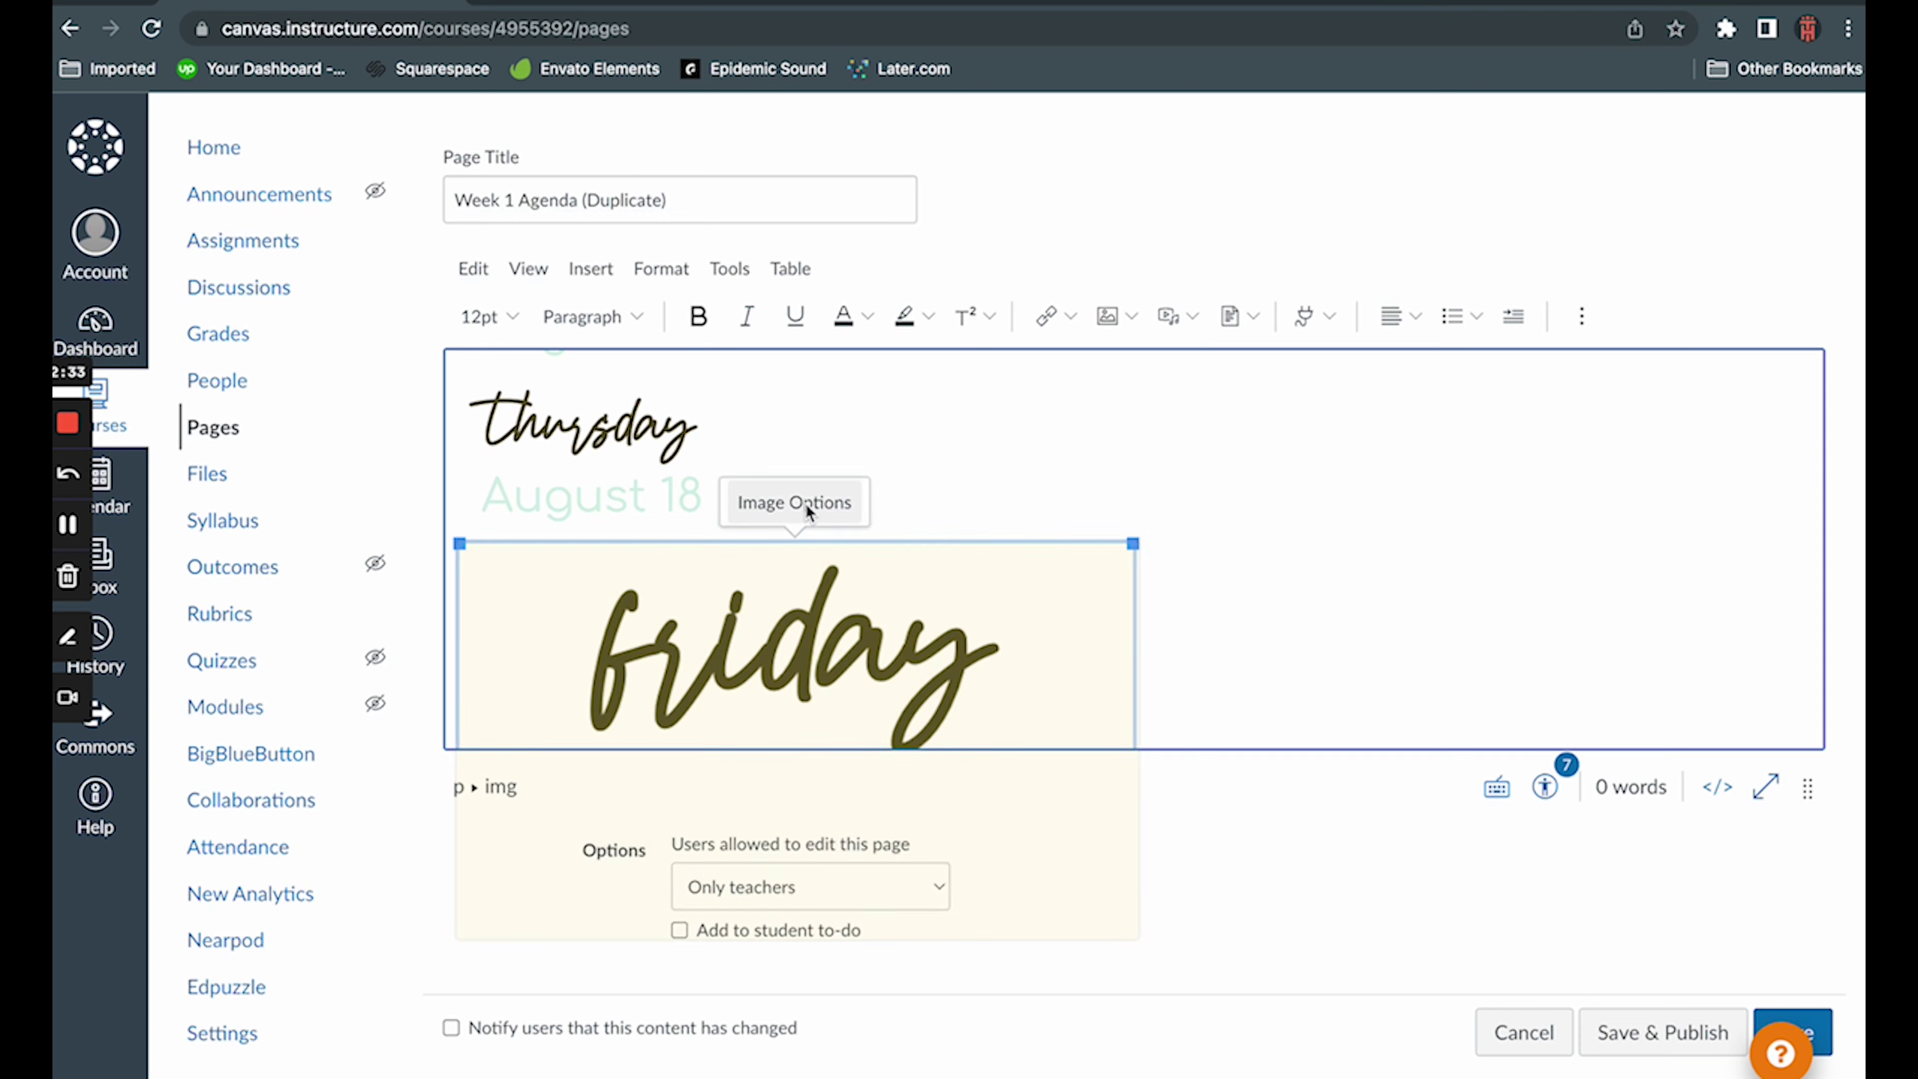
- Set the Friday header image to the Small size
left_click(795, 502)
left_click(1605, 627)
left_click(1606, 673)
left_click(1828, 1067)
left_click(869, 652)
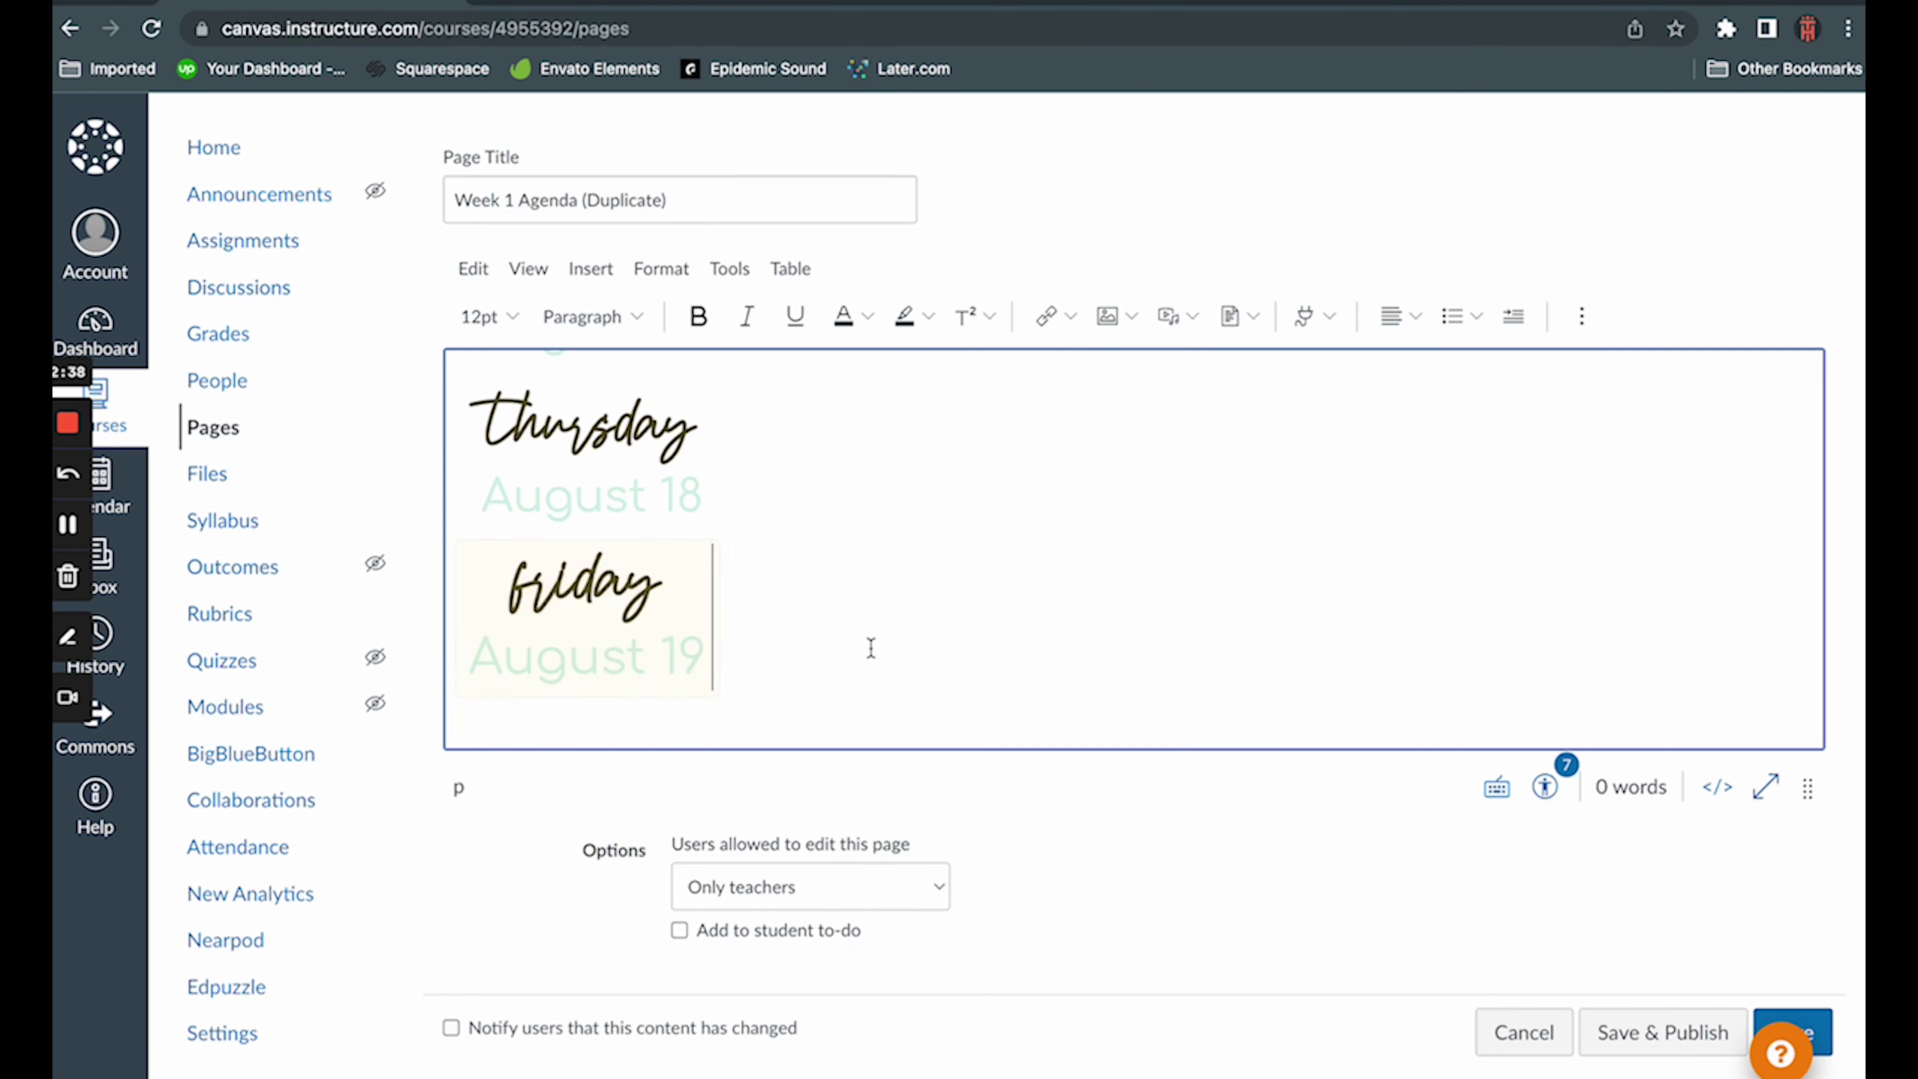
- Upload Week 1 LA-1.png from the Desktop below the Friday header image and select the inserted image
key("Return")
left_click(1107, 315)
left_click(1113, 356)
scroll(756, 680, "down", 10)
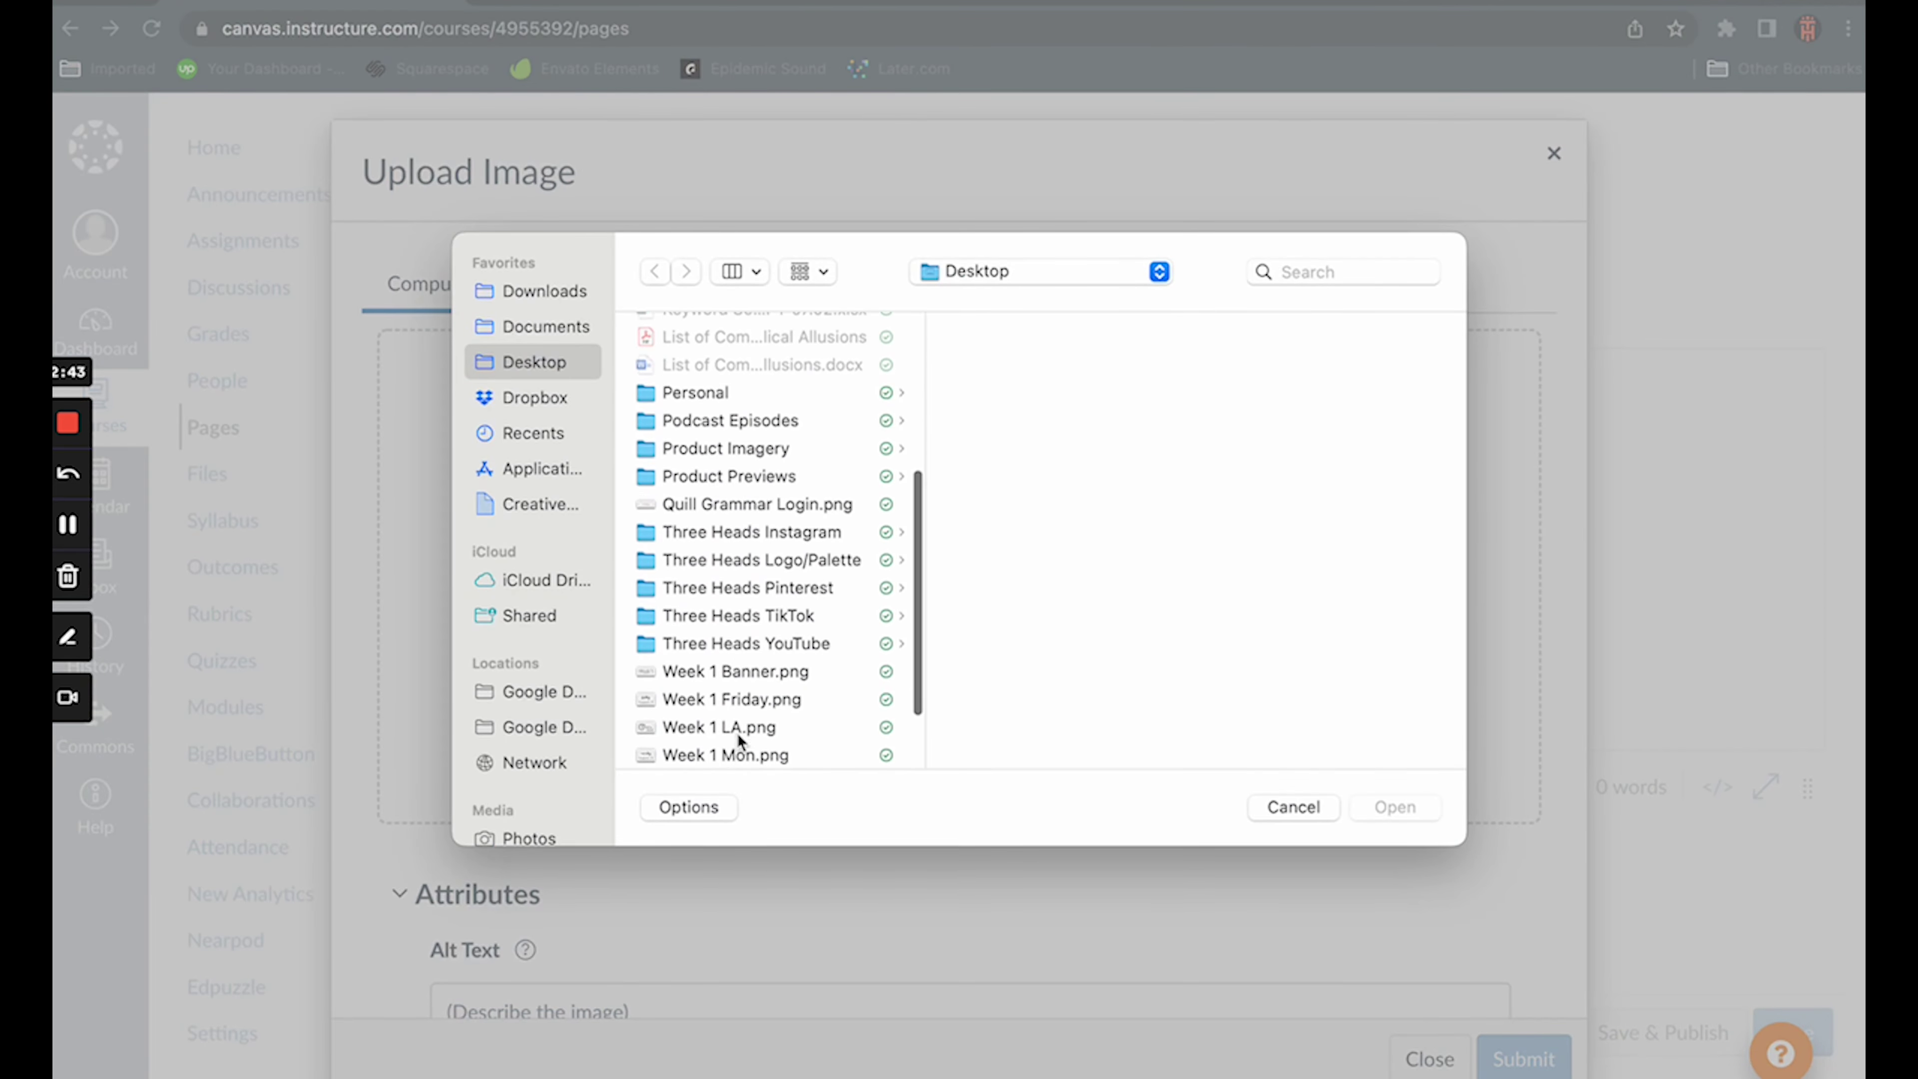
left_click(724, 684)
left_click(1395, 807)
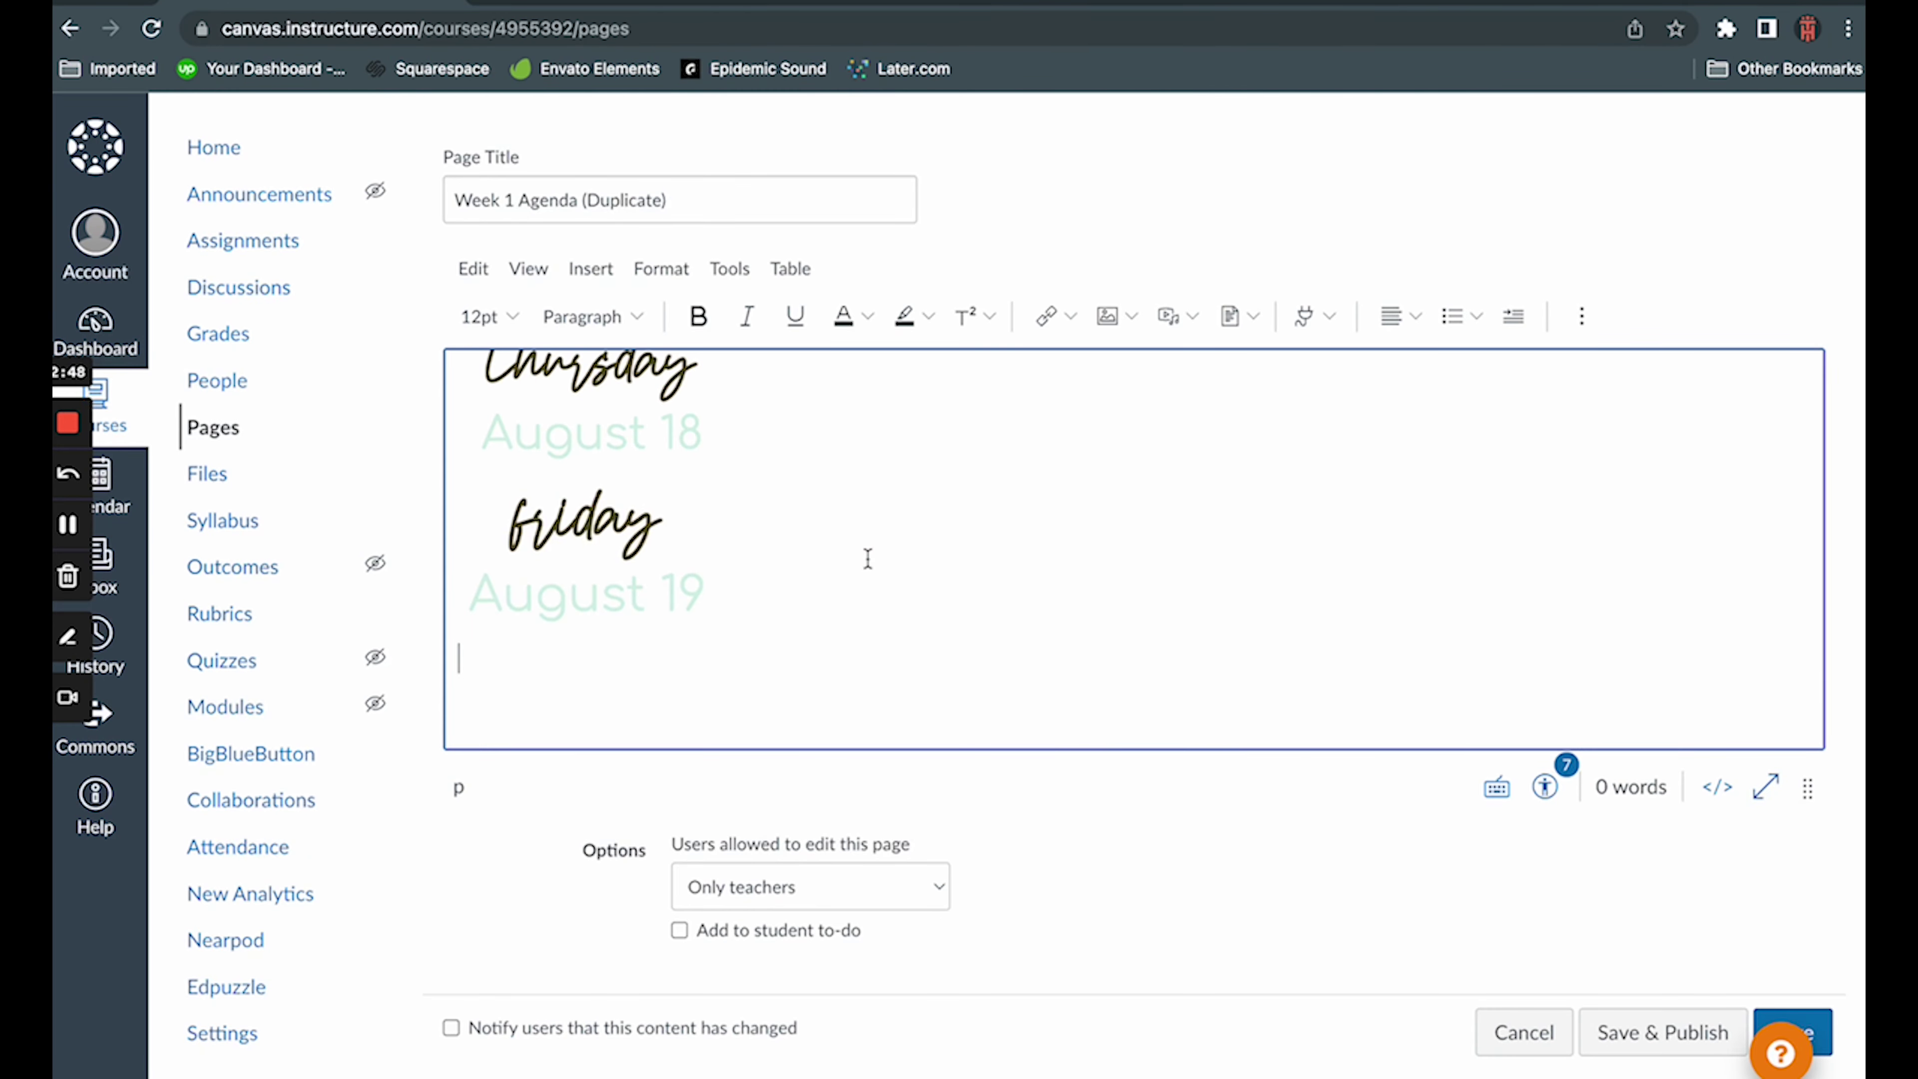
left_click(855, 689)
- Set the Looking Ahead header image to the Small size
left_click(878, 485)
left_click(1606, 627)
left_click(1606, 673)
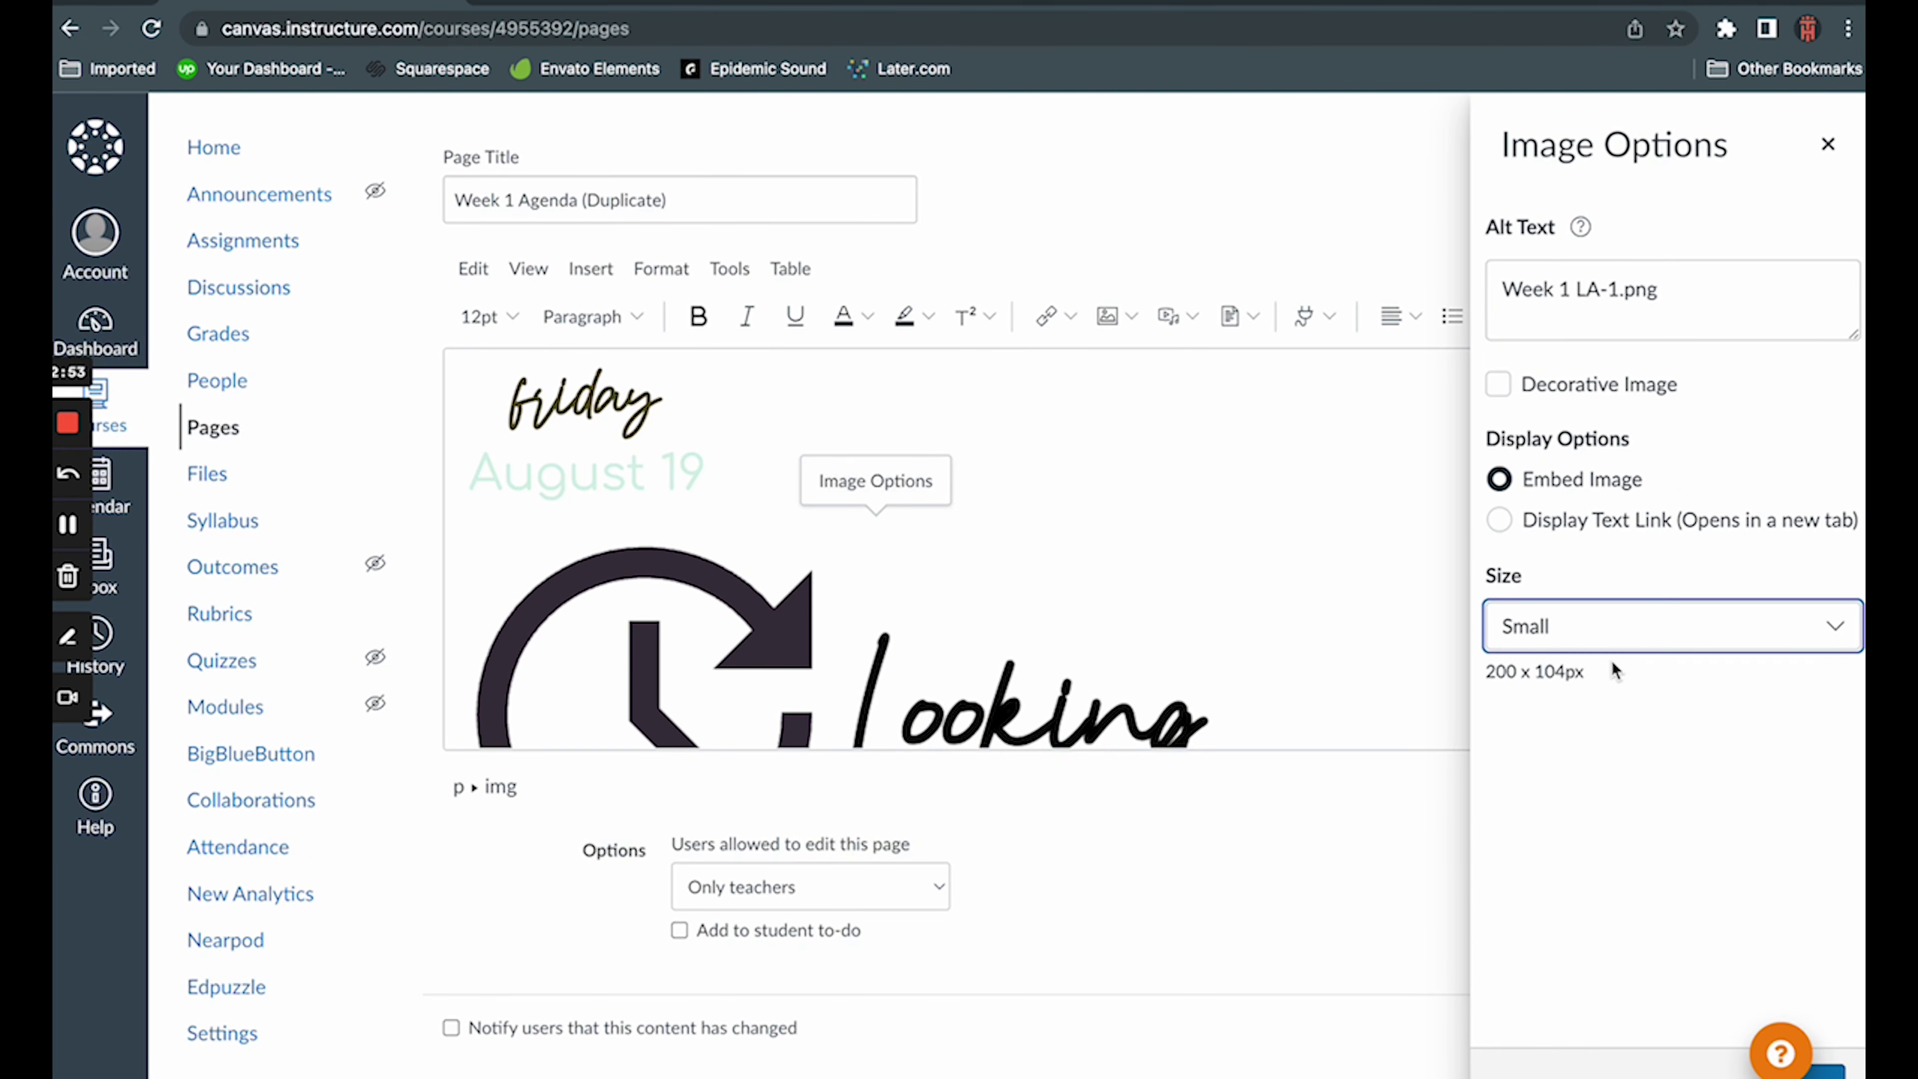
left_click(1824, 1069)
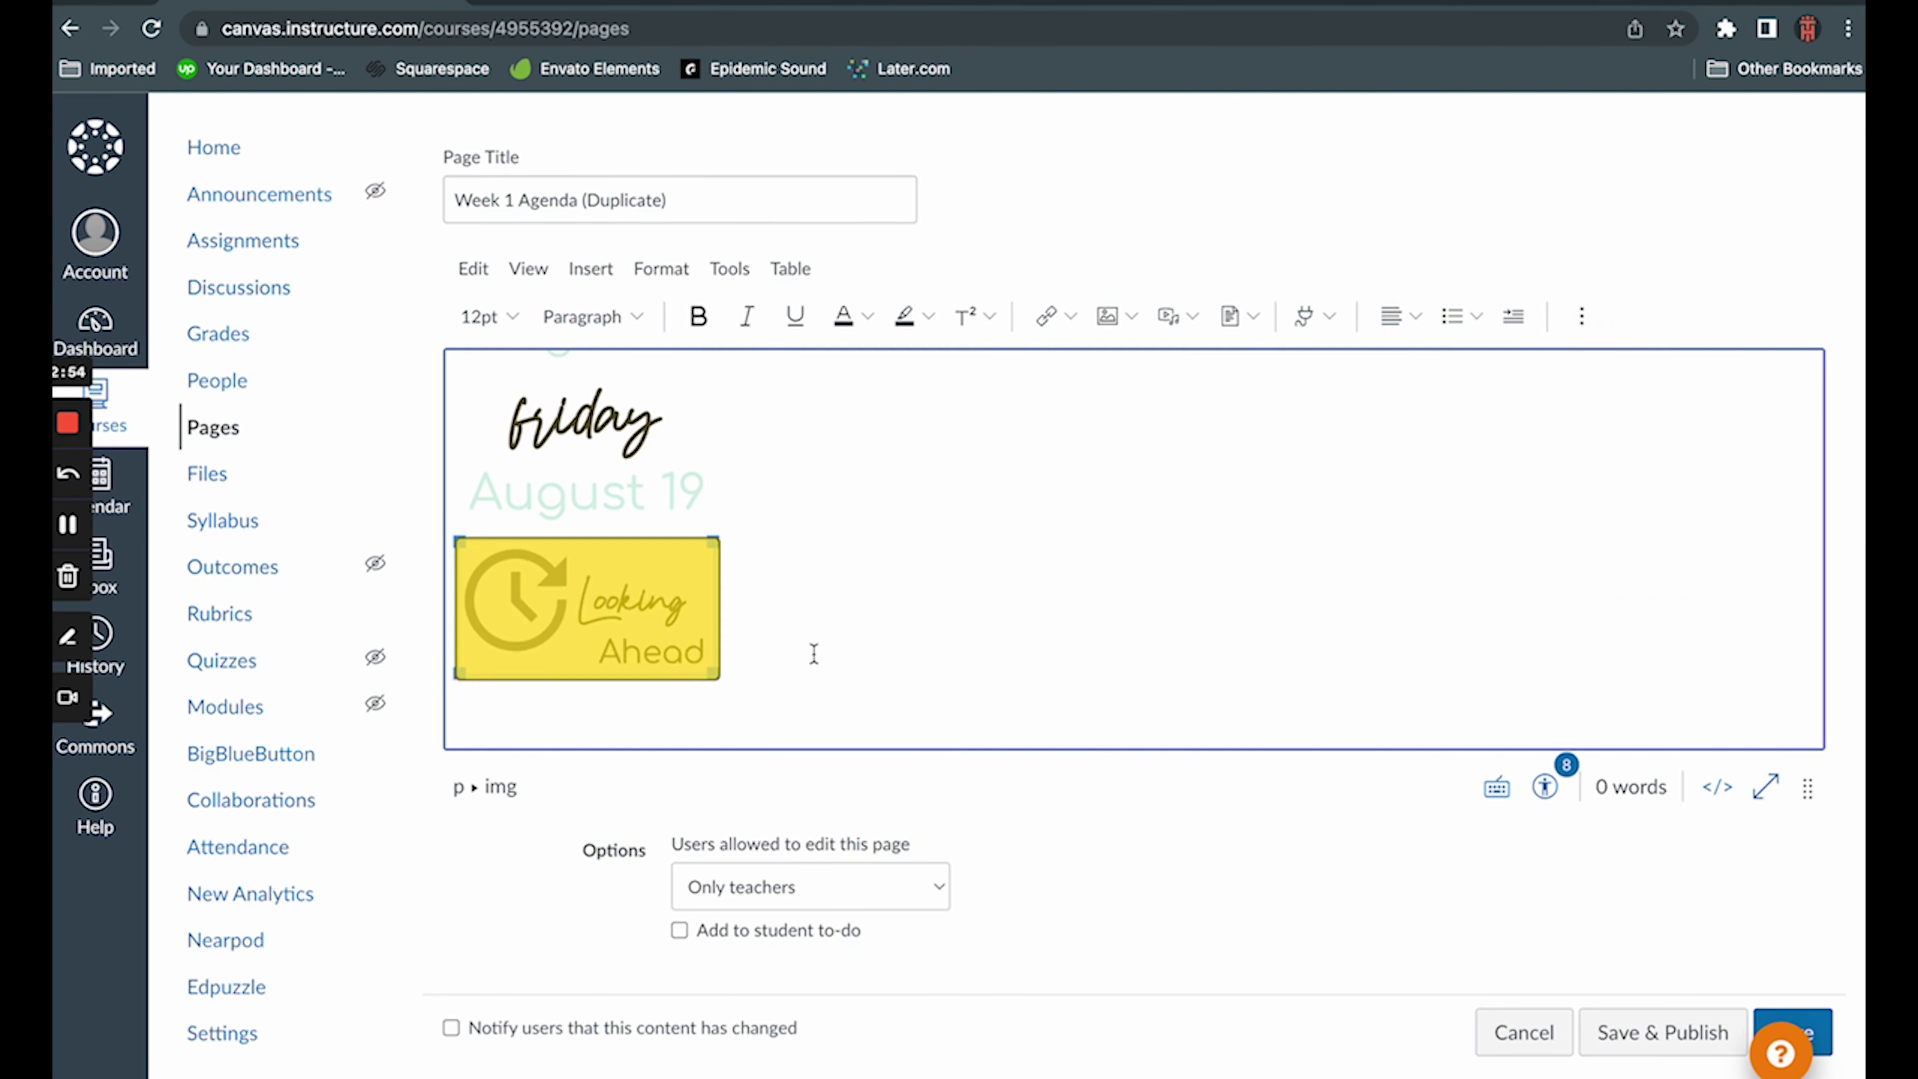
left_click(815, 653)
- Change the Ongoing Weekly Assignments header image to the Small size
scroll(792, 626, "up", 15)
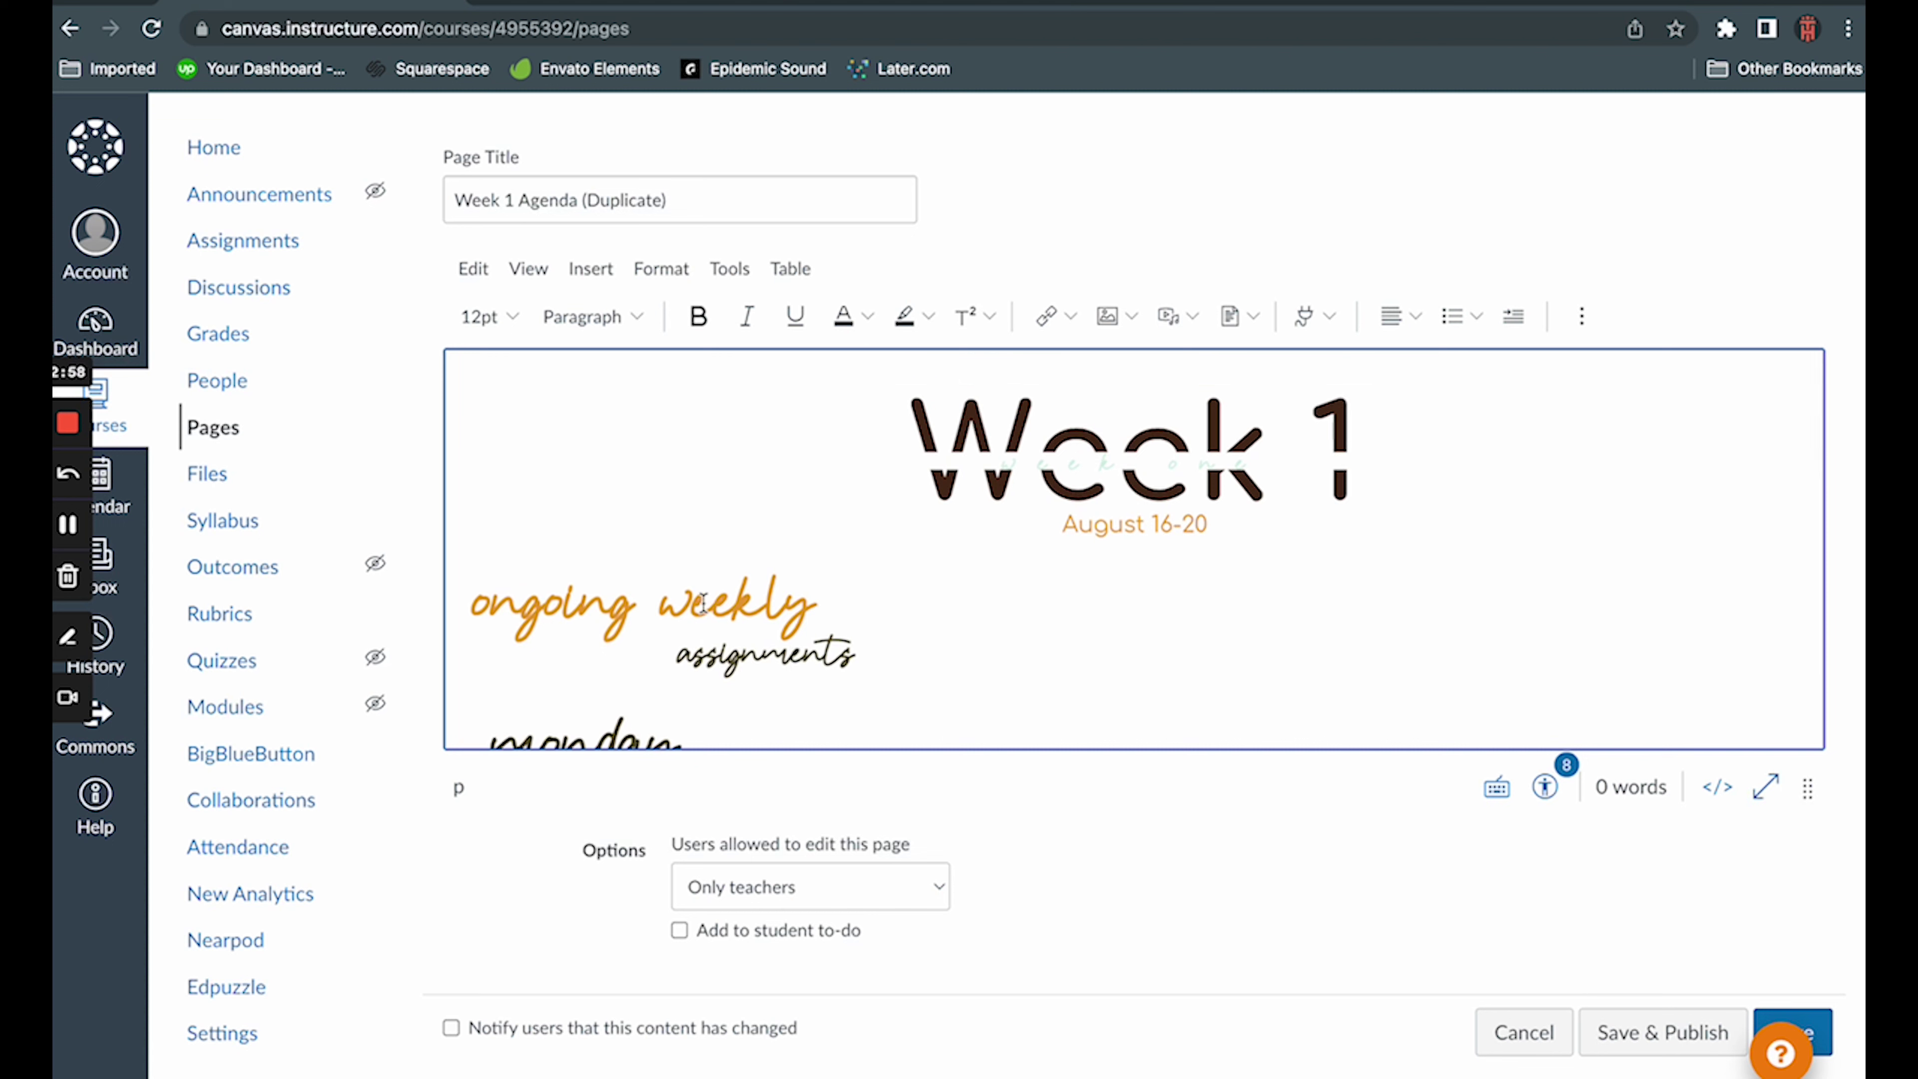
left_click(703, 605)
left_click(682, 521)
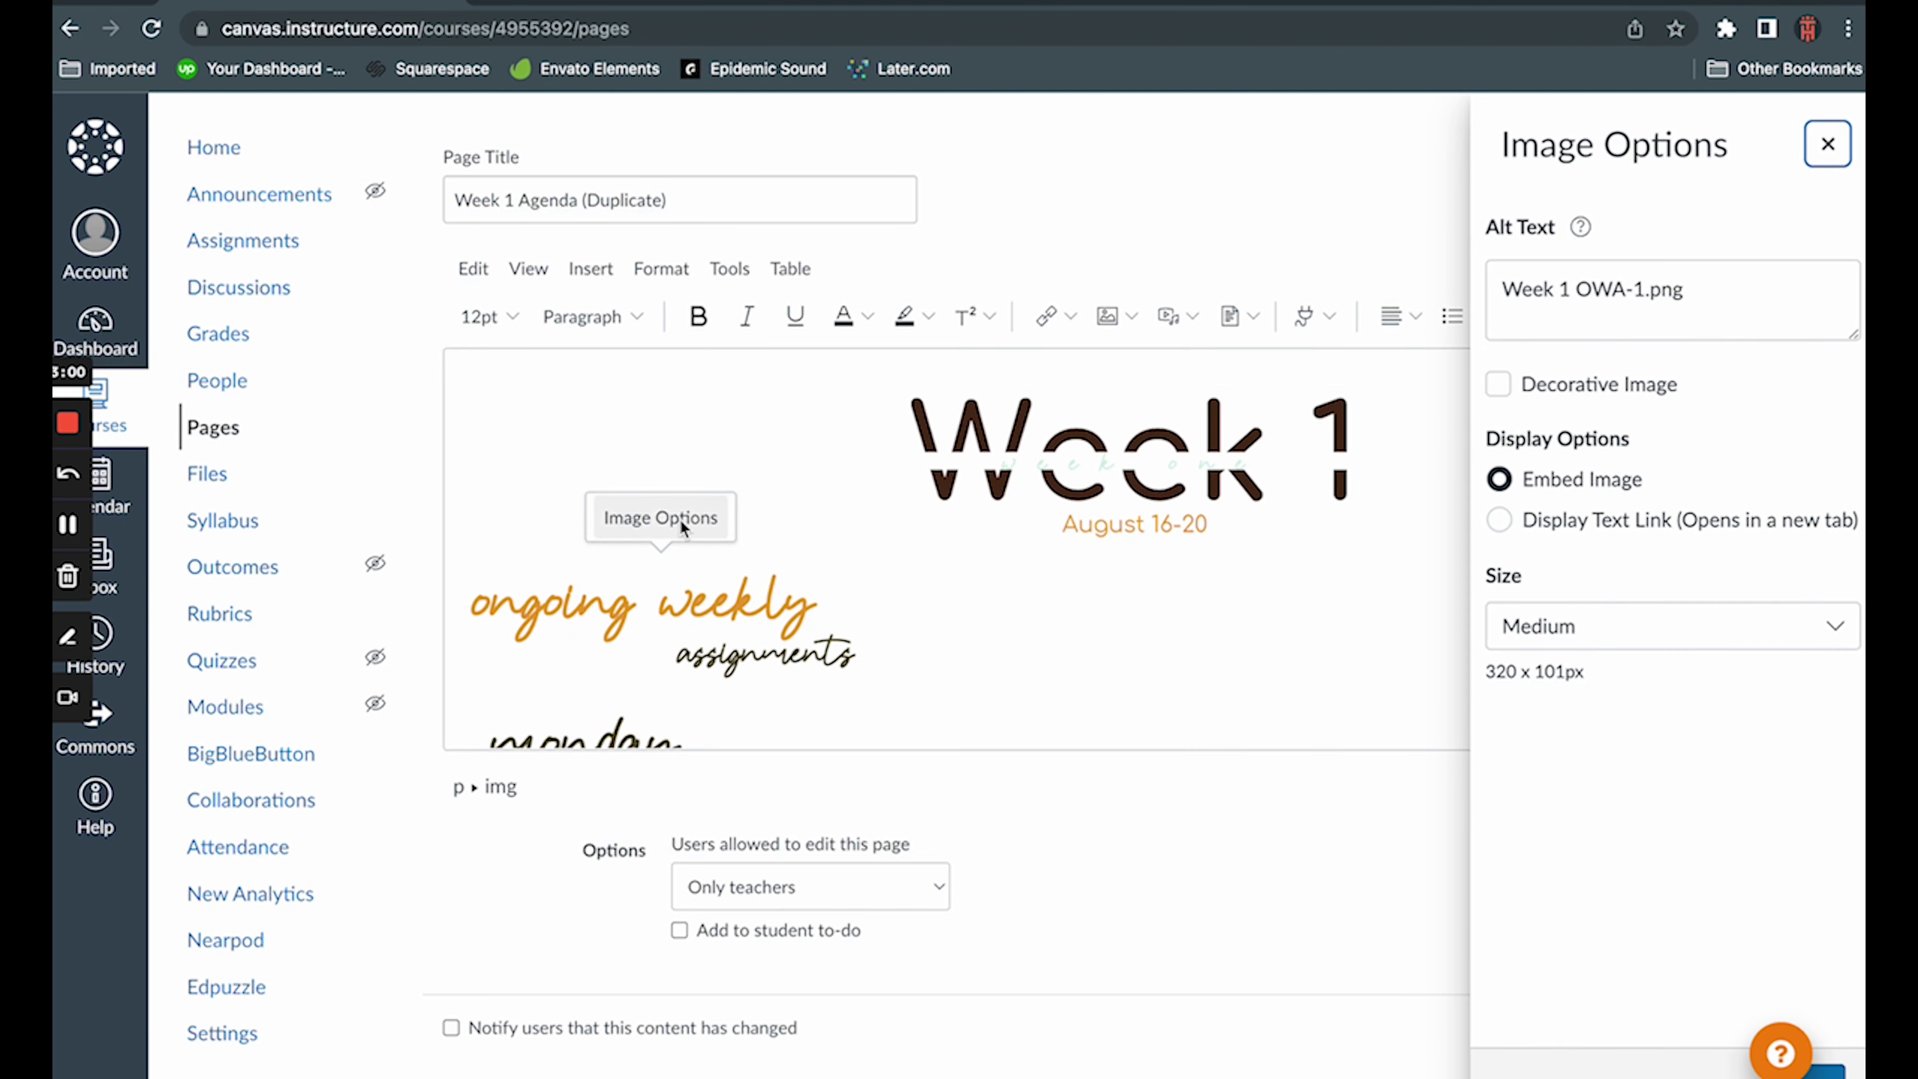
left_click(1629, 625)
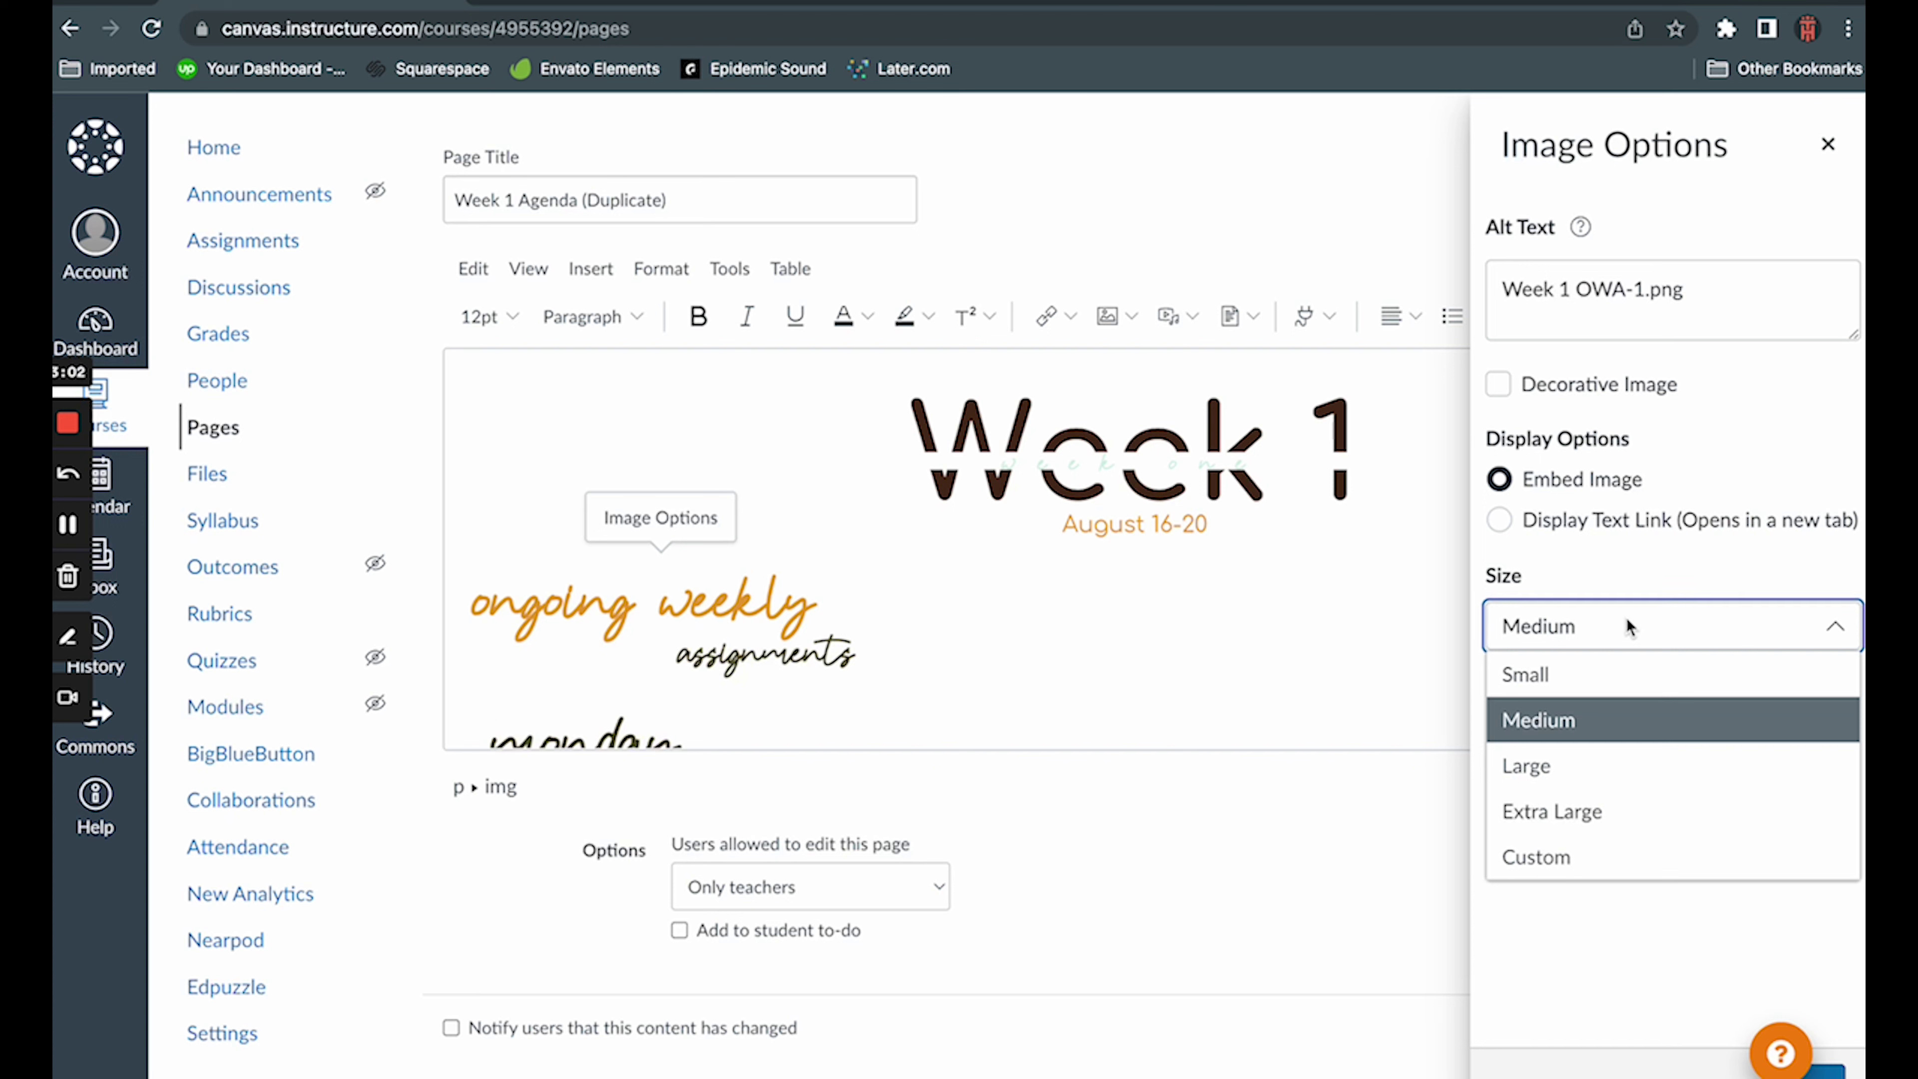
left_click(1604, 681)
left_click(1827, 1071)
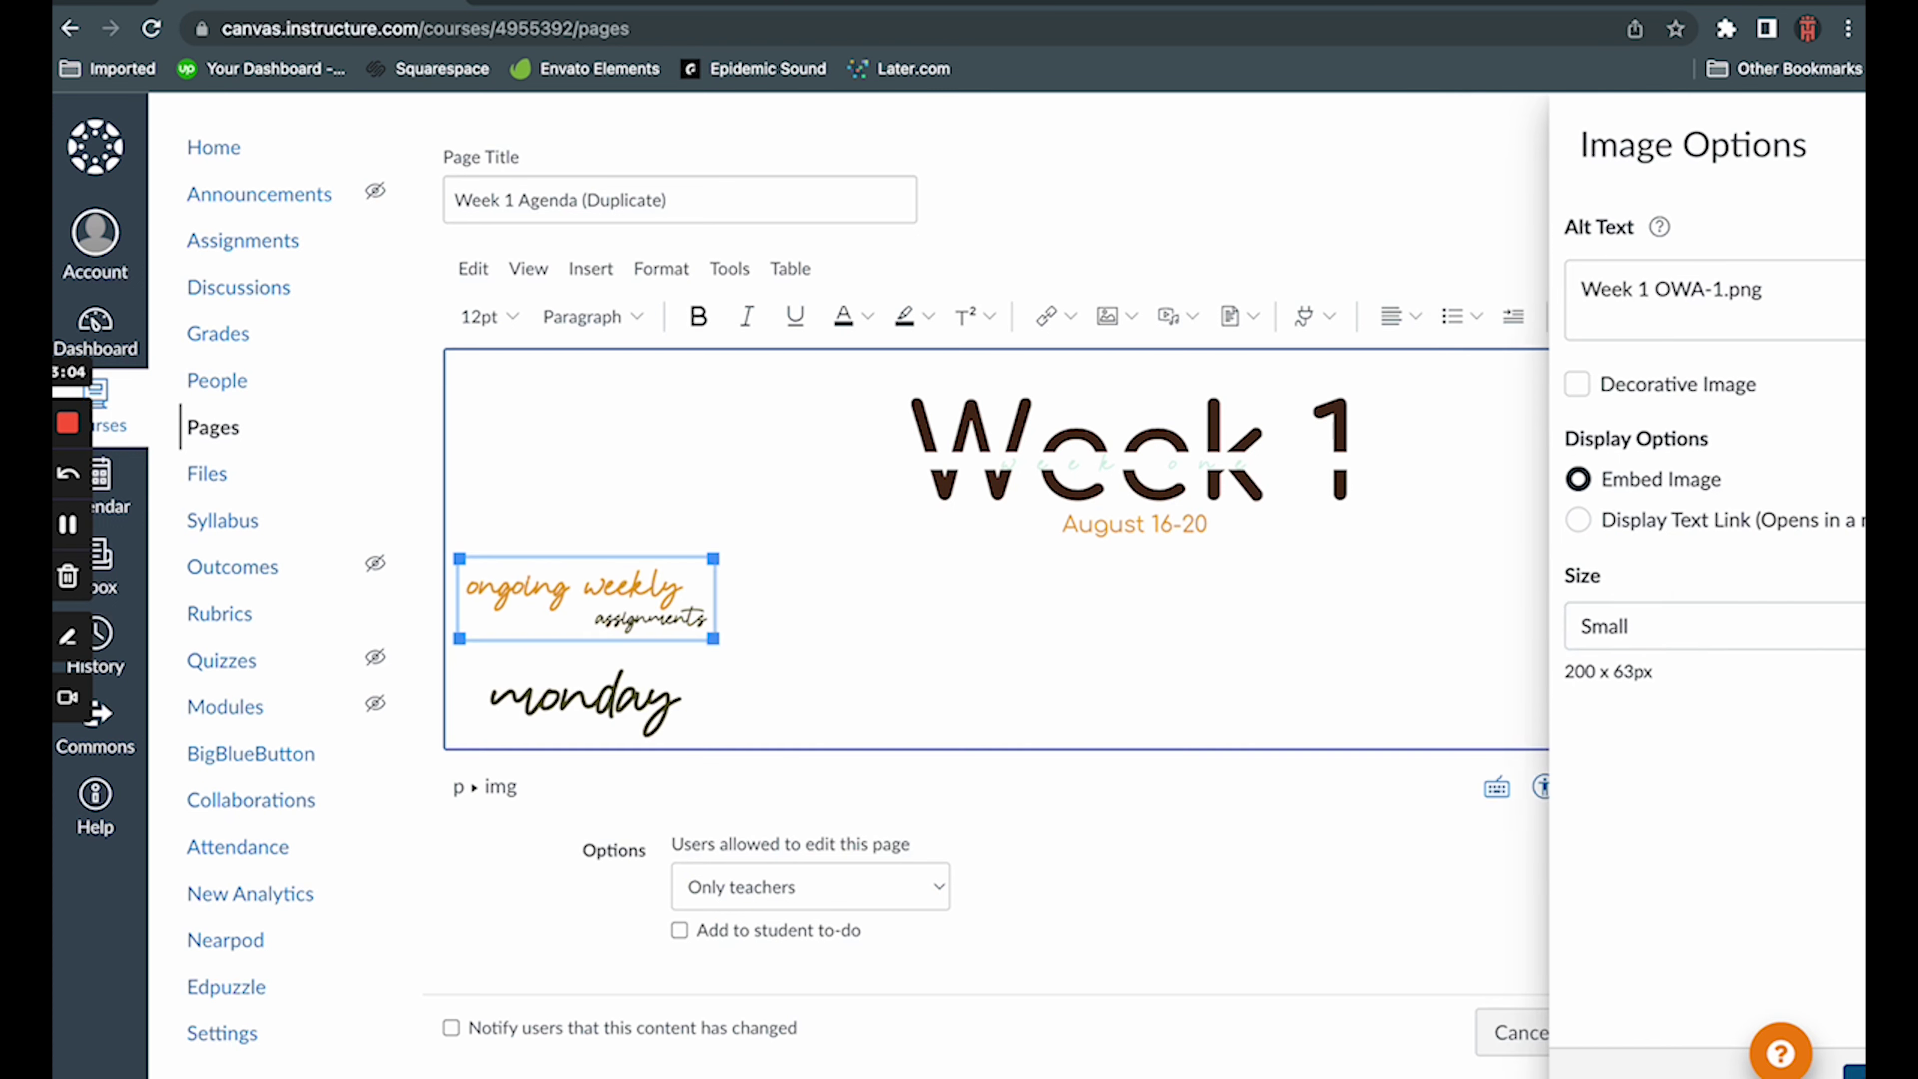
- Give the Monday header image a custom size with a width of 110 pixels
left_click(689, 689)
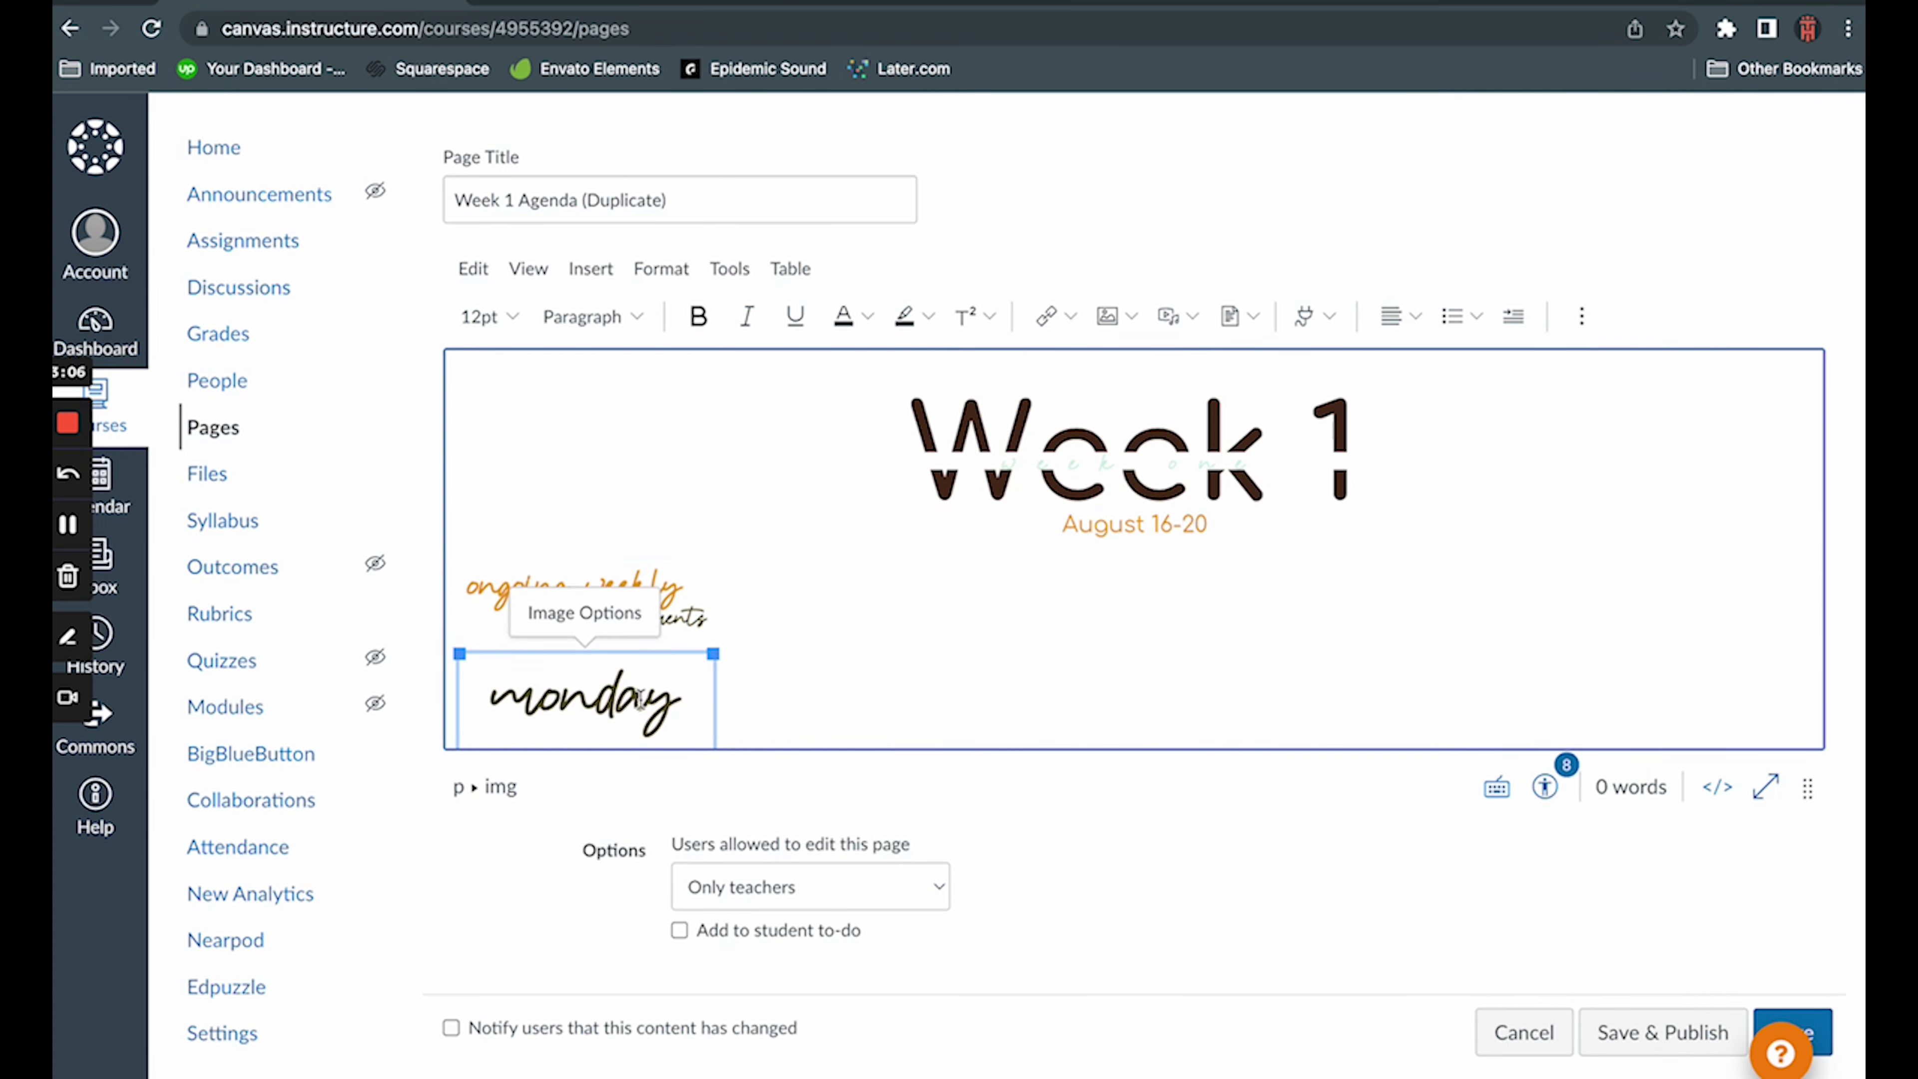
scroll(640, 698, "down", 2)
left_click(586, 481)
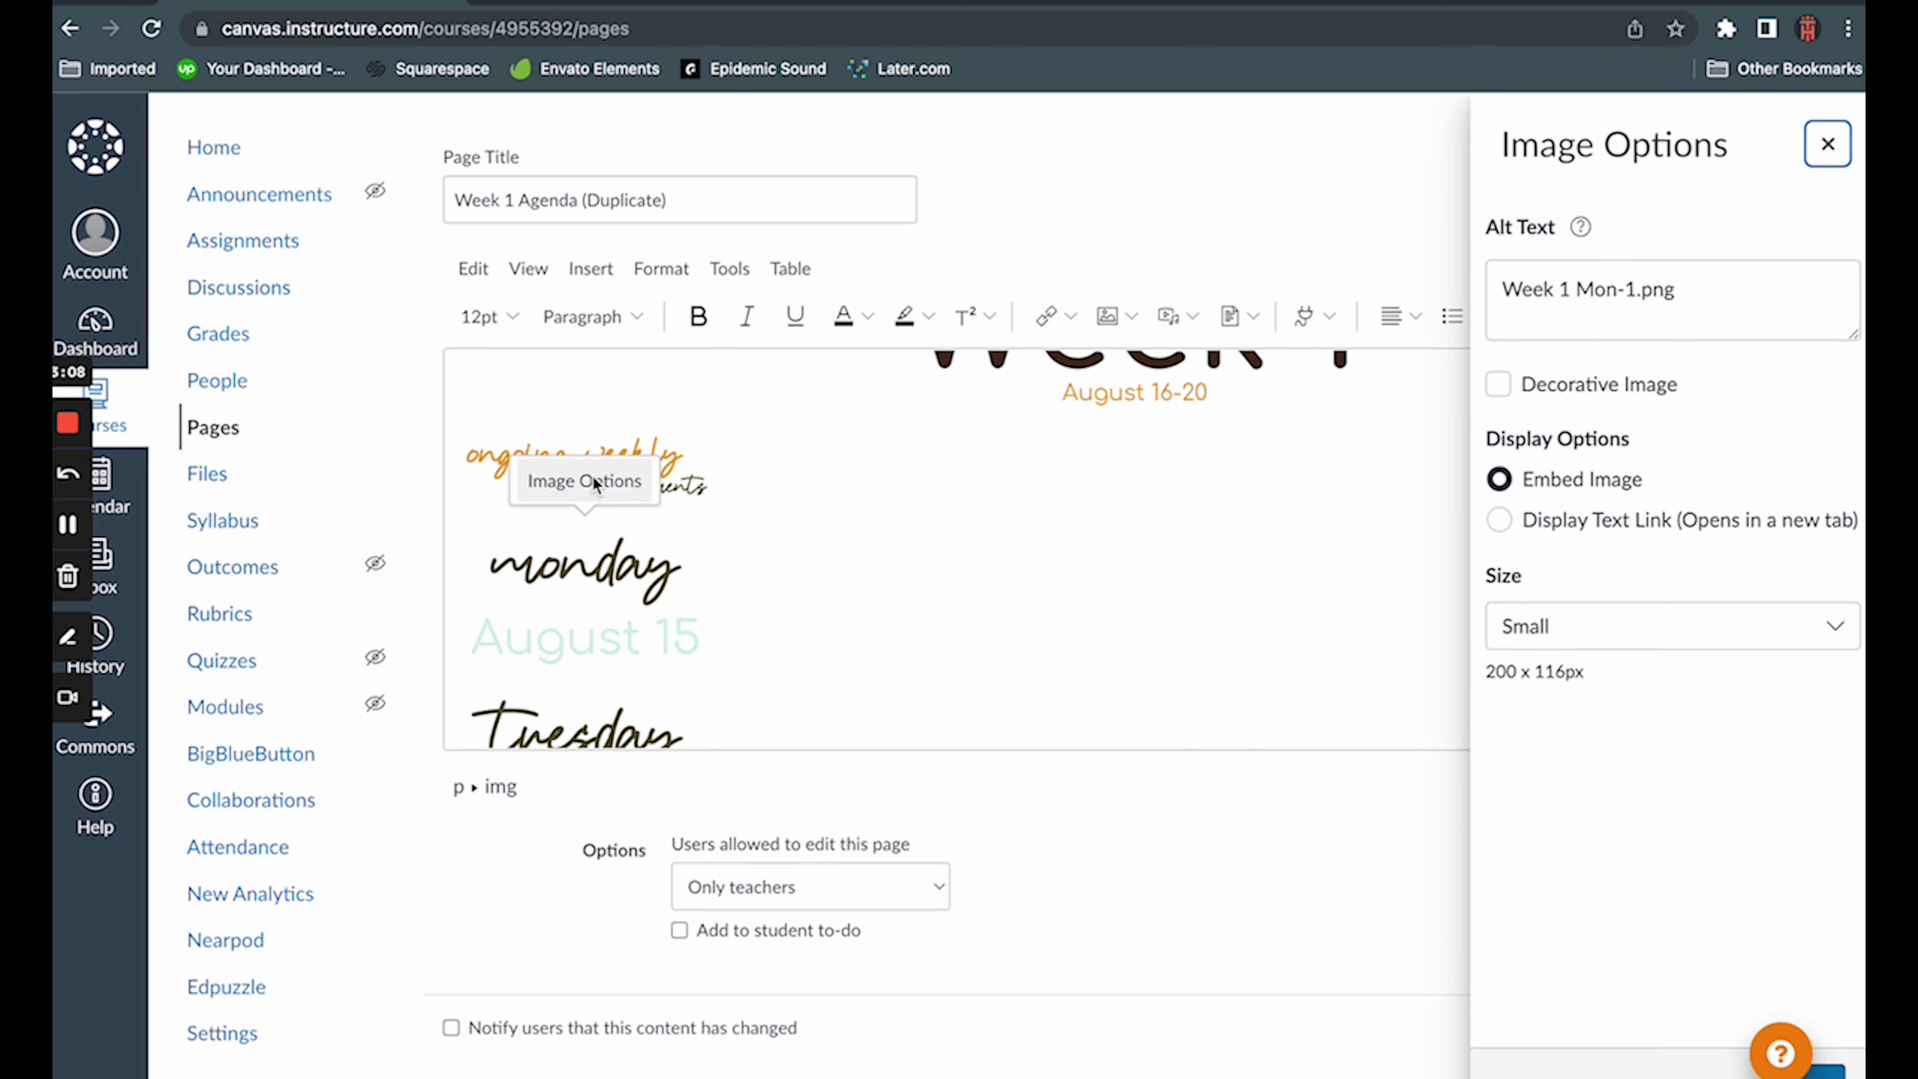
left_click(1634, 631)
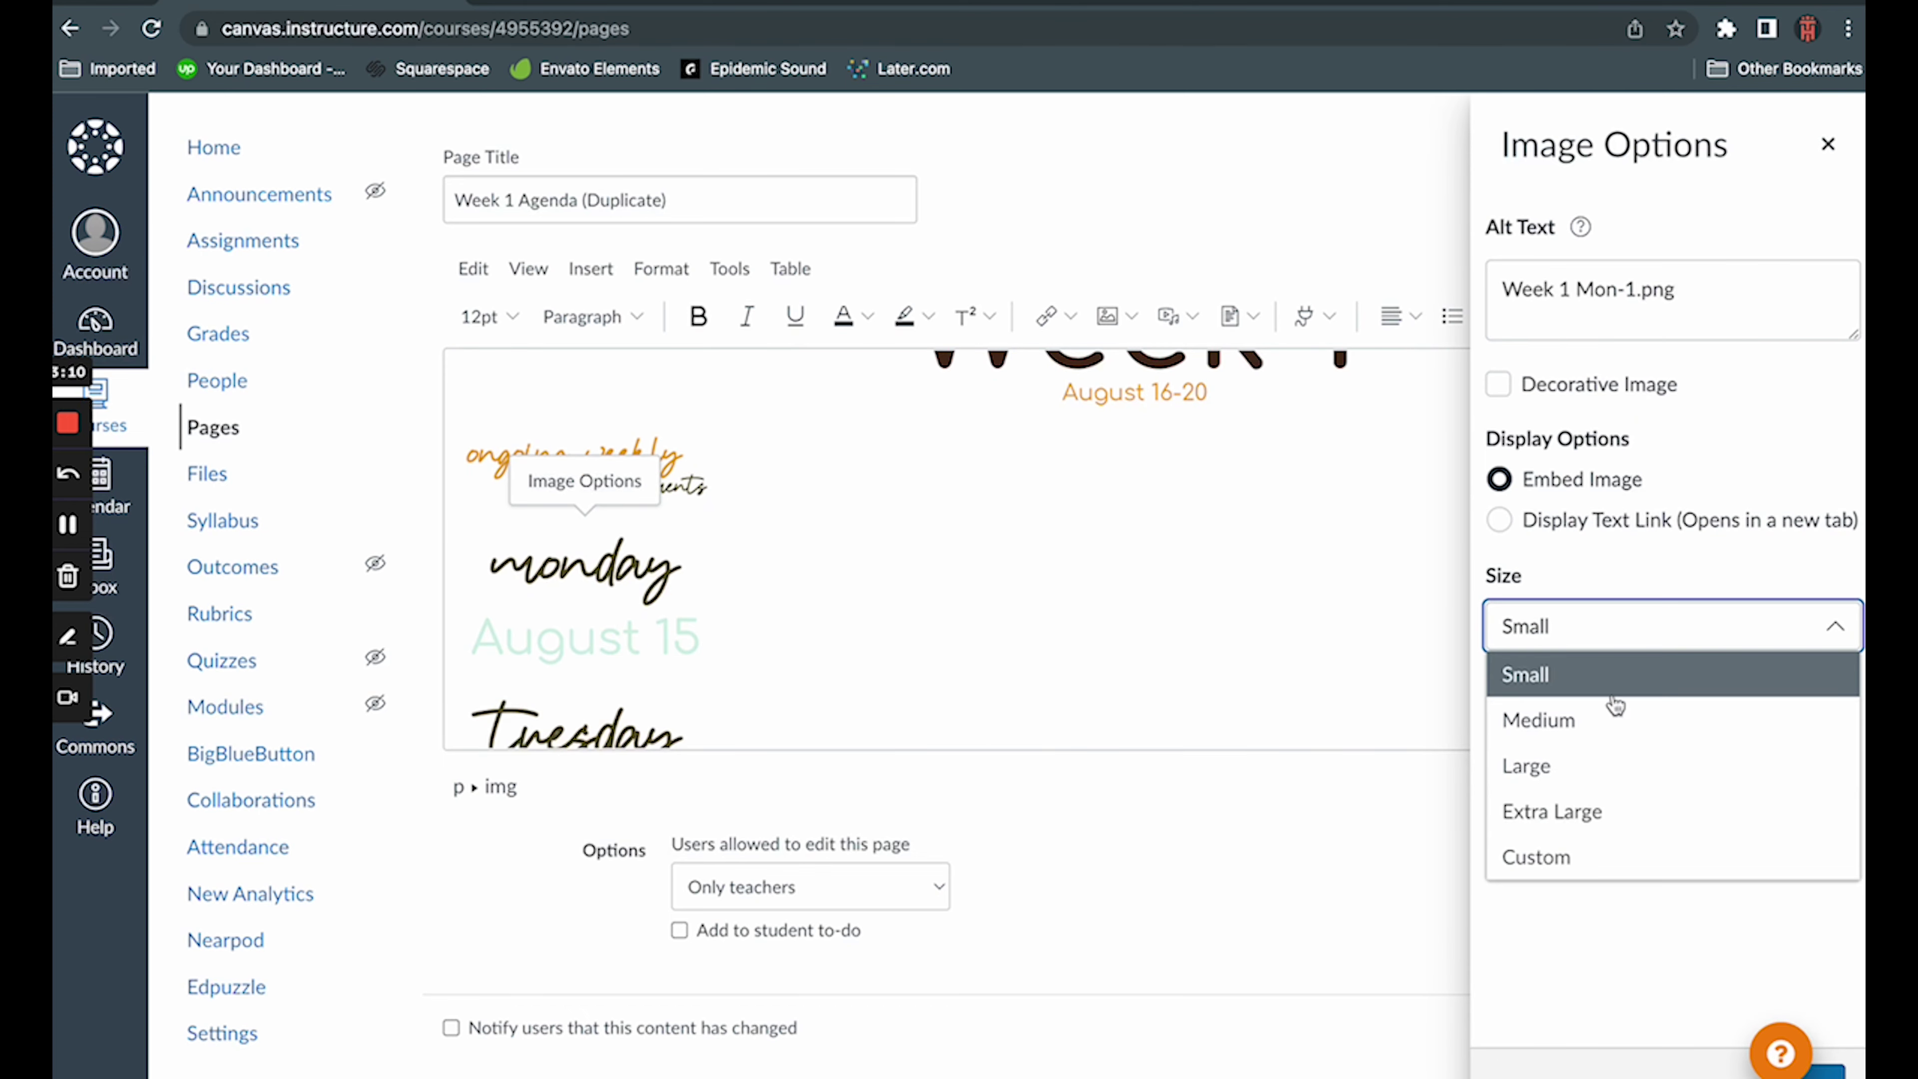
left_click(1593, 866)
left_click(1563, 844)
left_click_drag(1564, 844, 1488, 847)
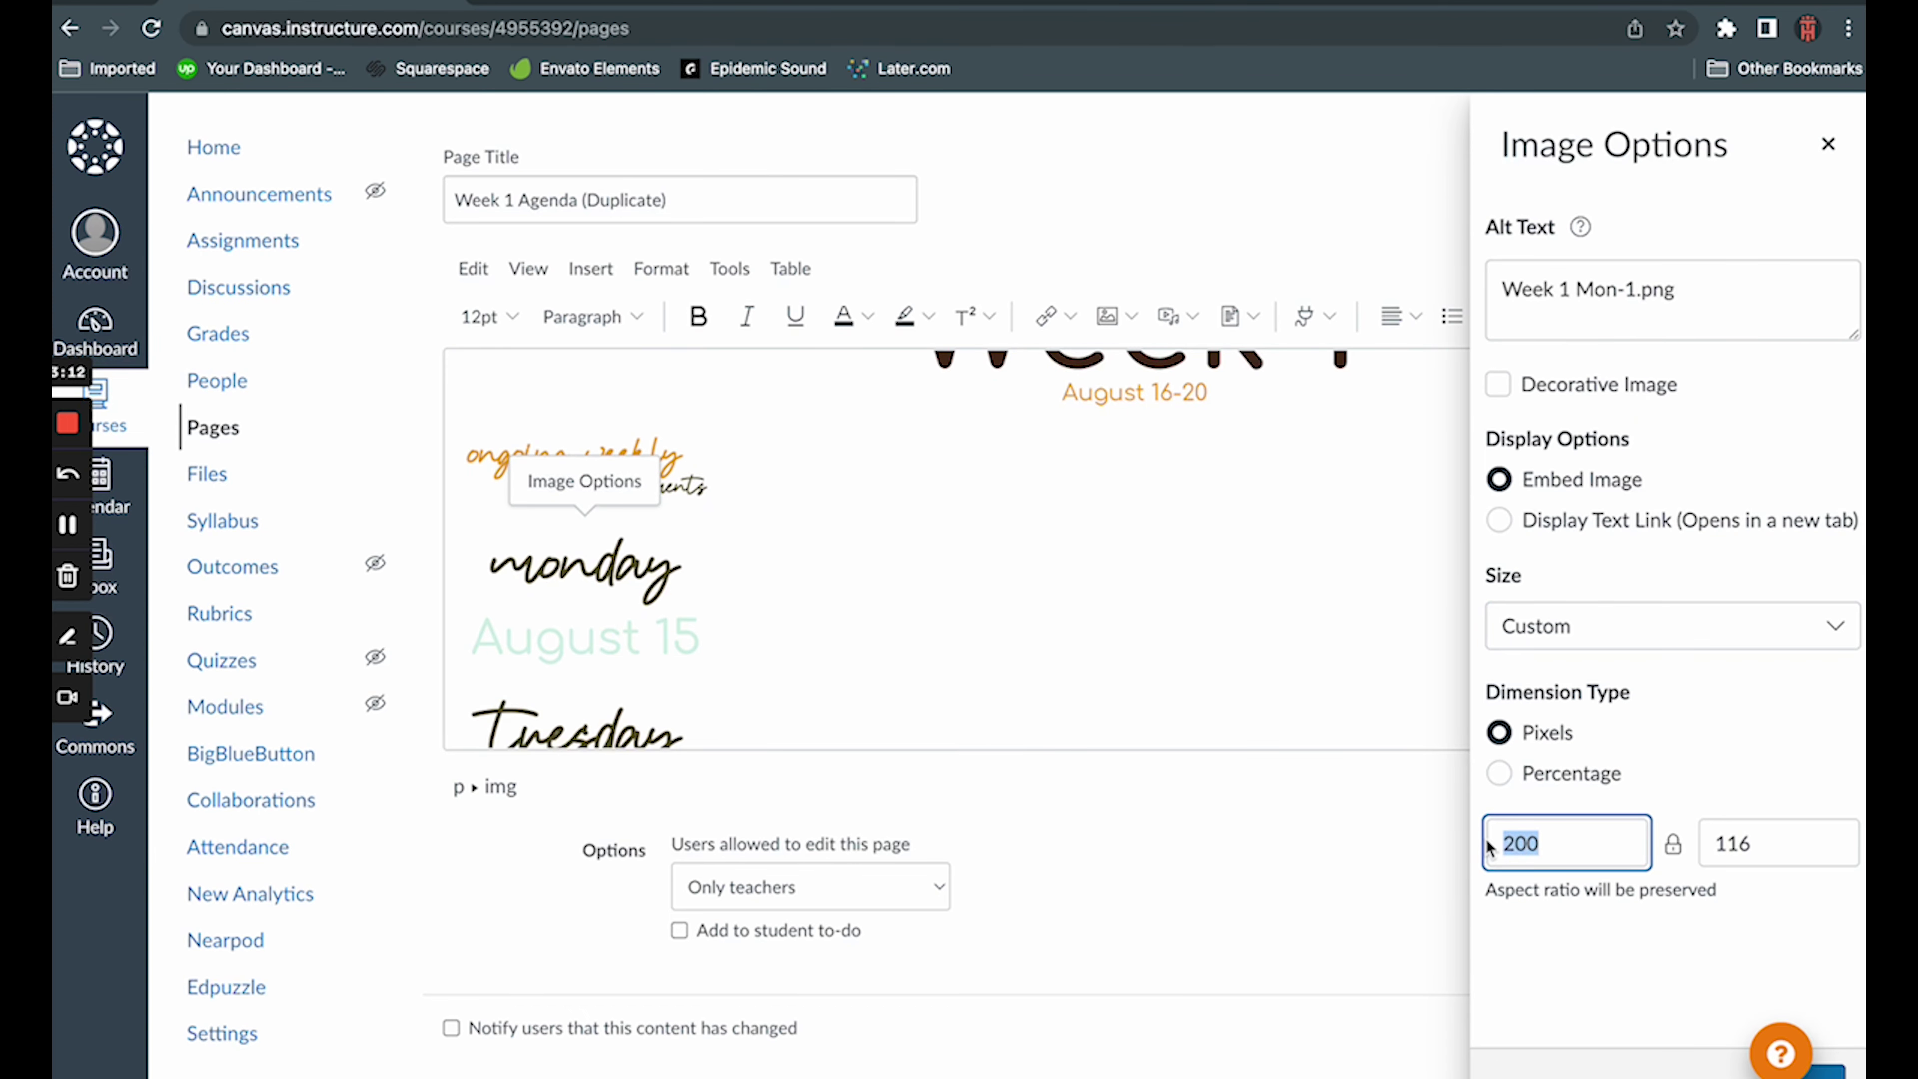
type("110")
key("Return")
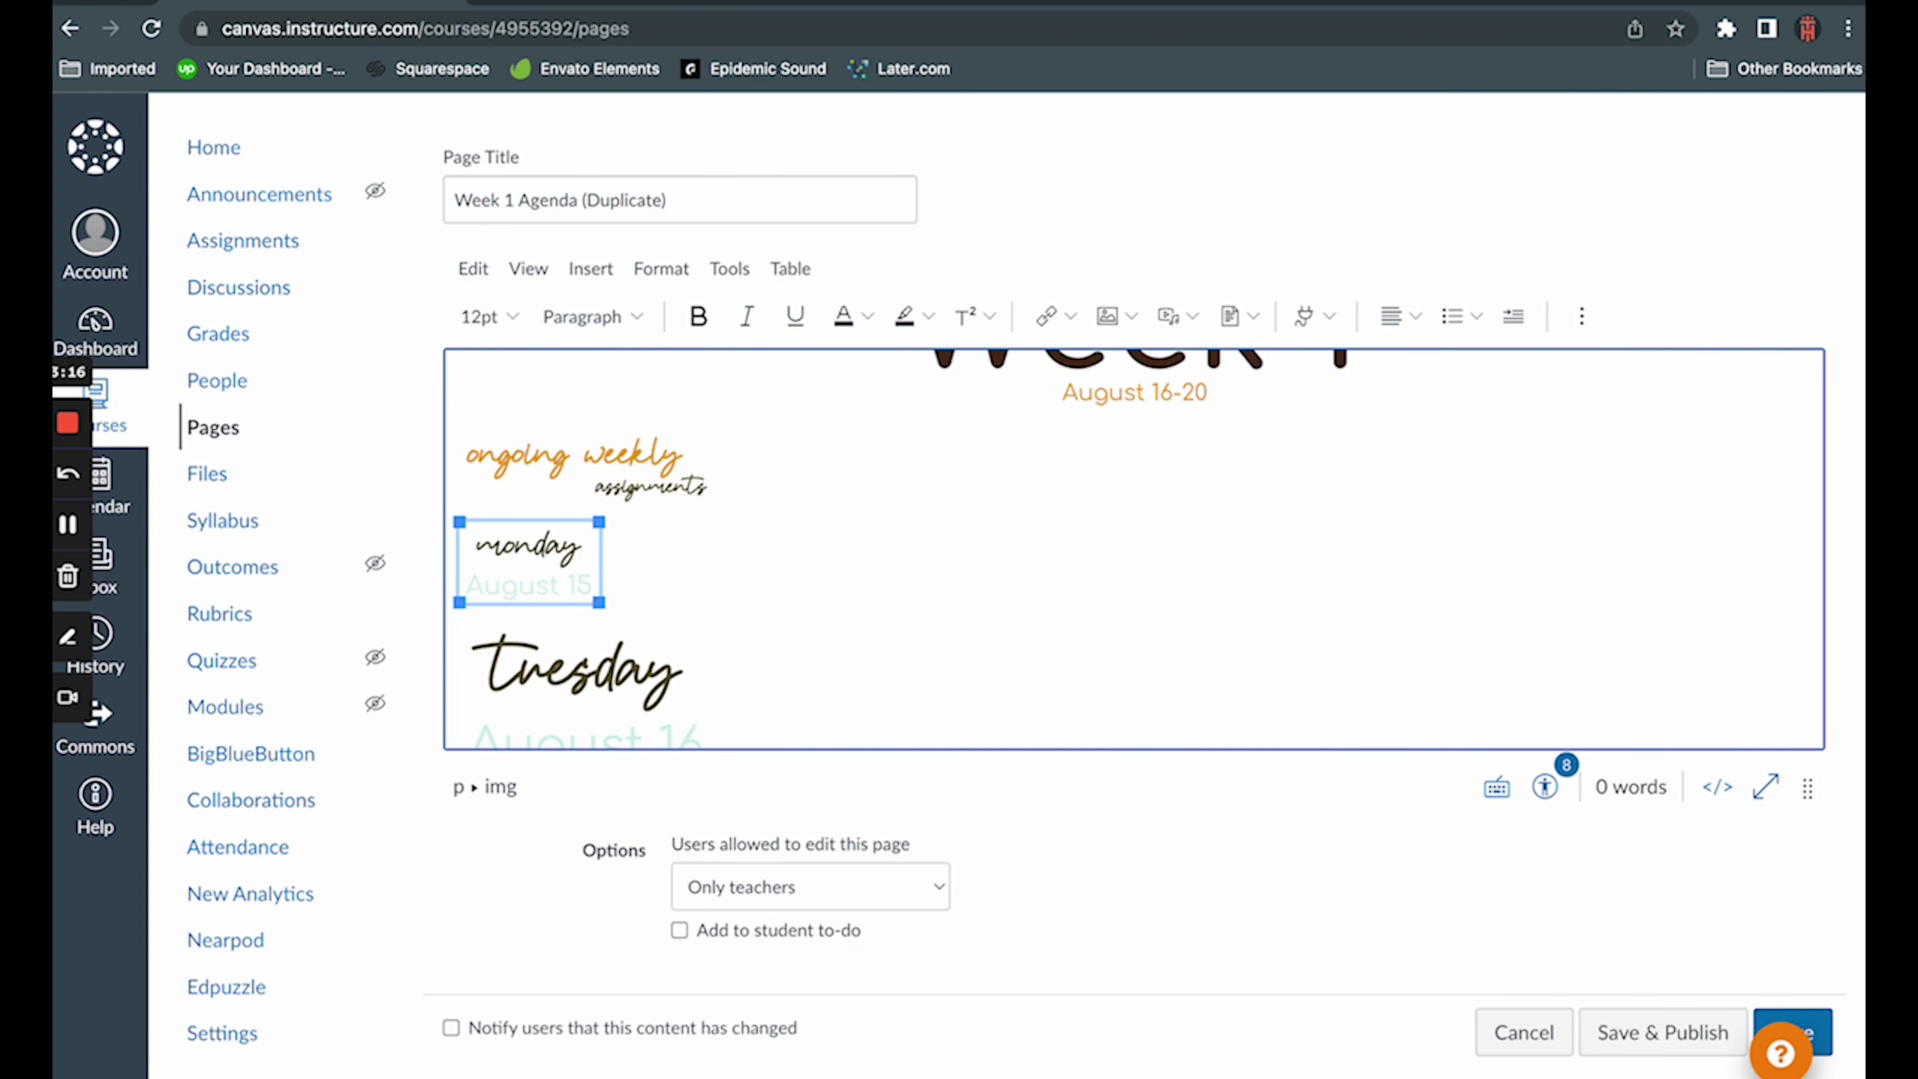
- Give the Tuesday header image a custom size with a width of 110 pixels
left_click(642, 677)
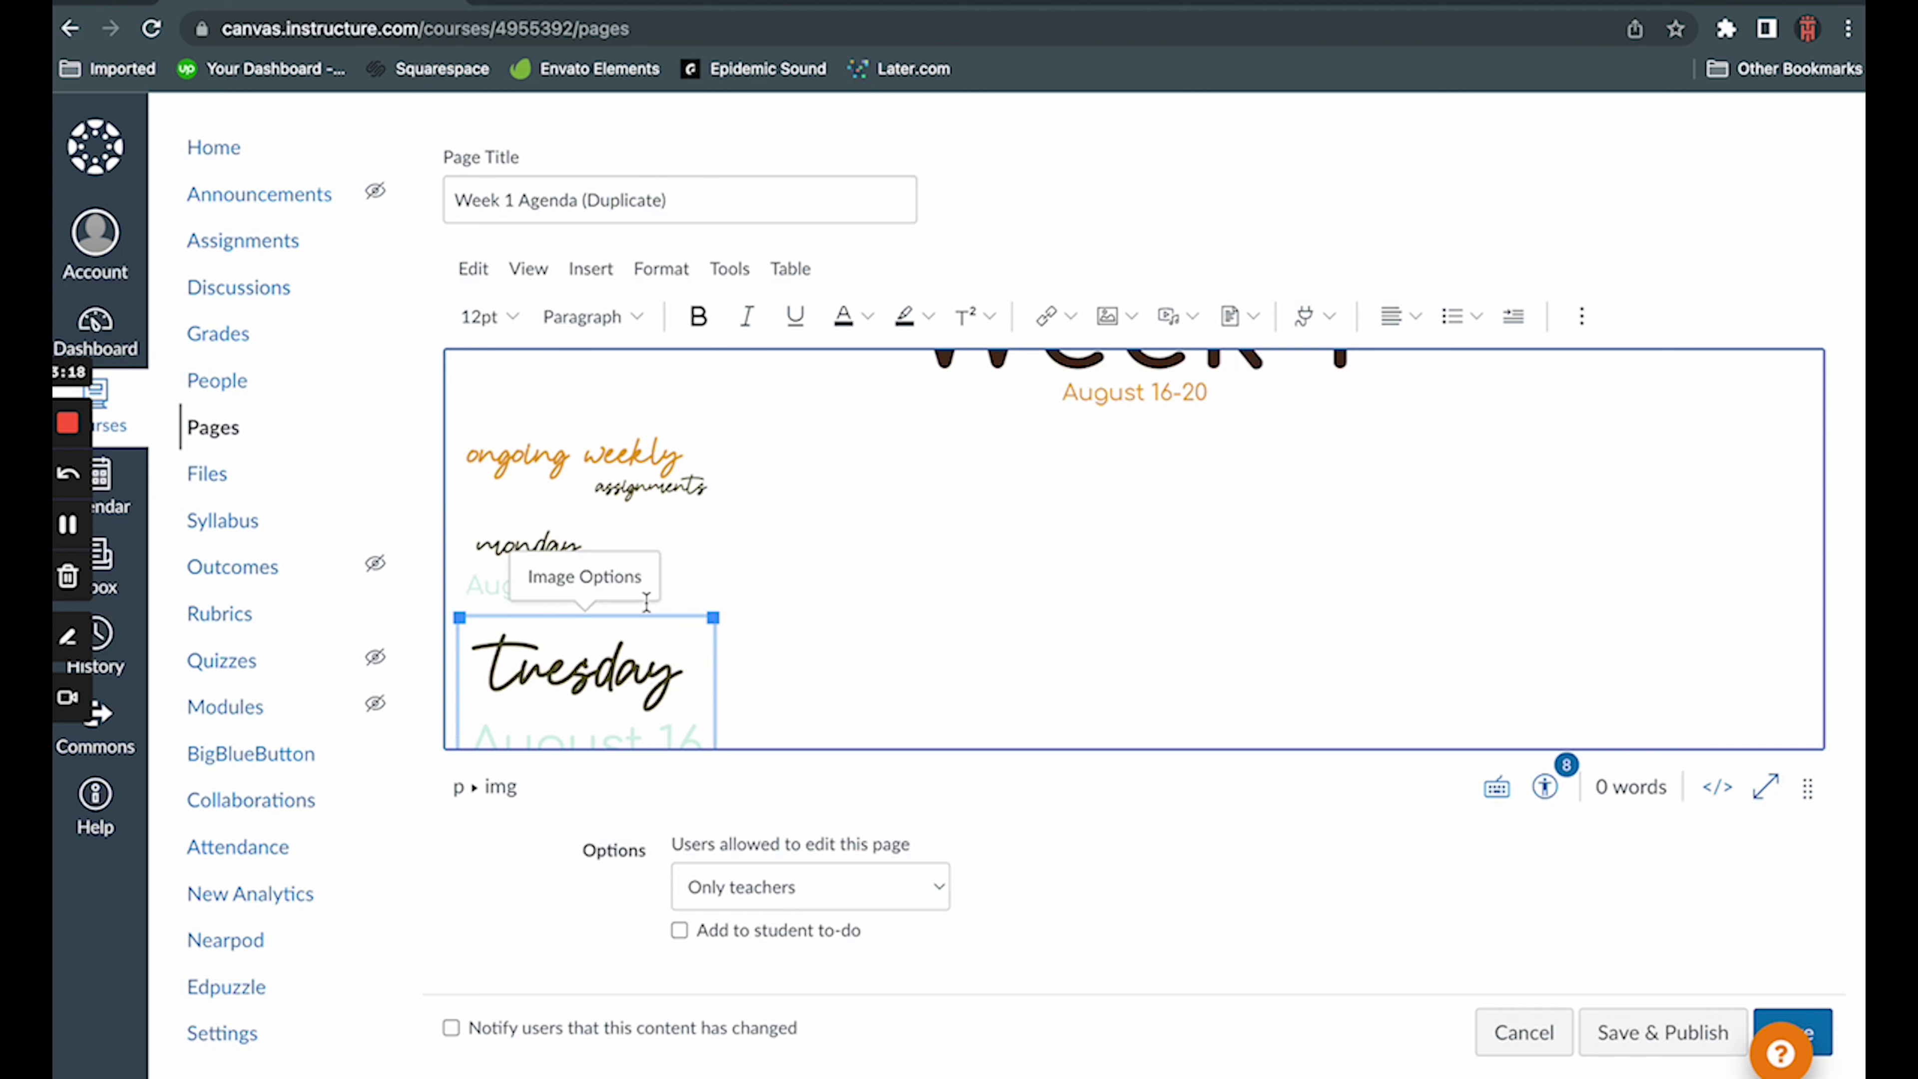
left_click(634, 576)
left_click(1638, 641)
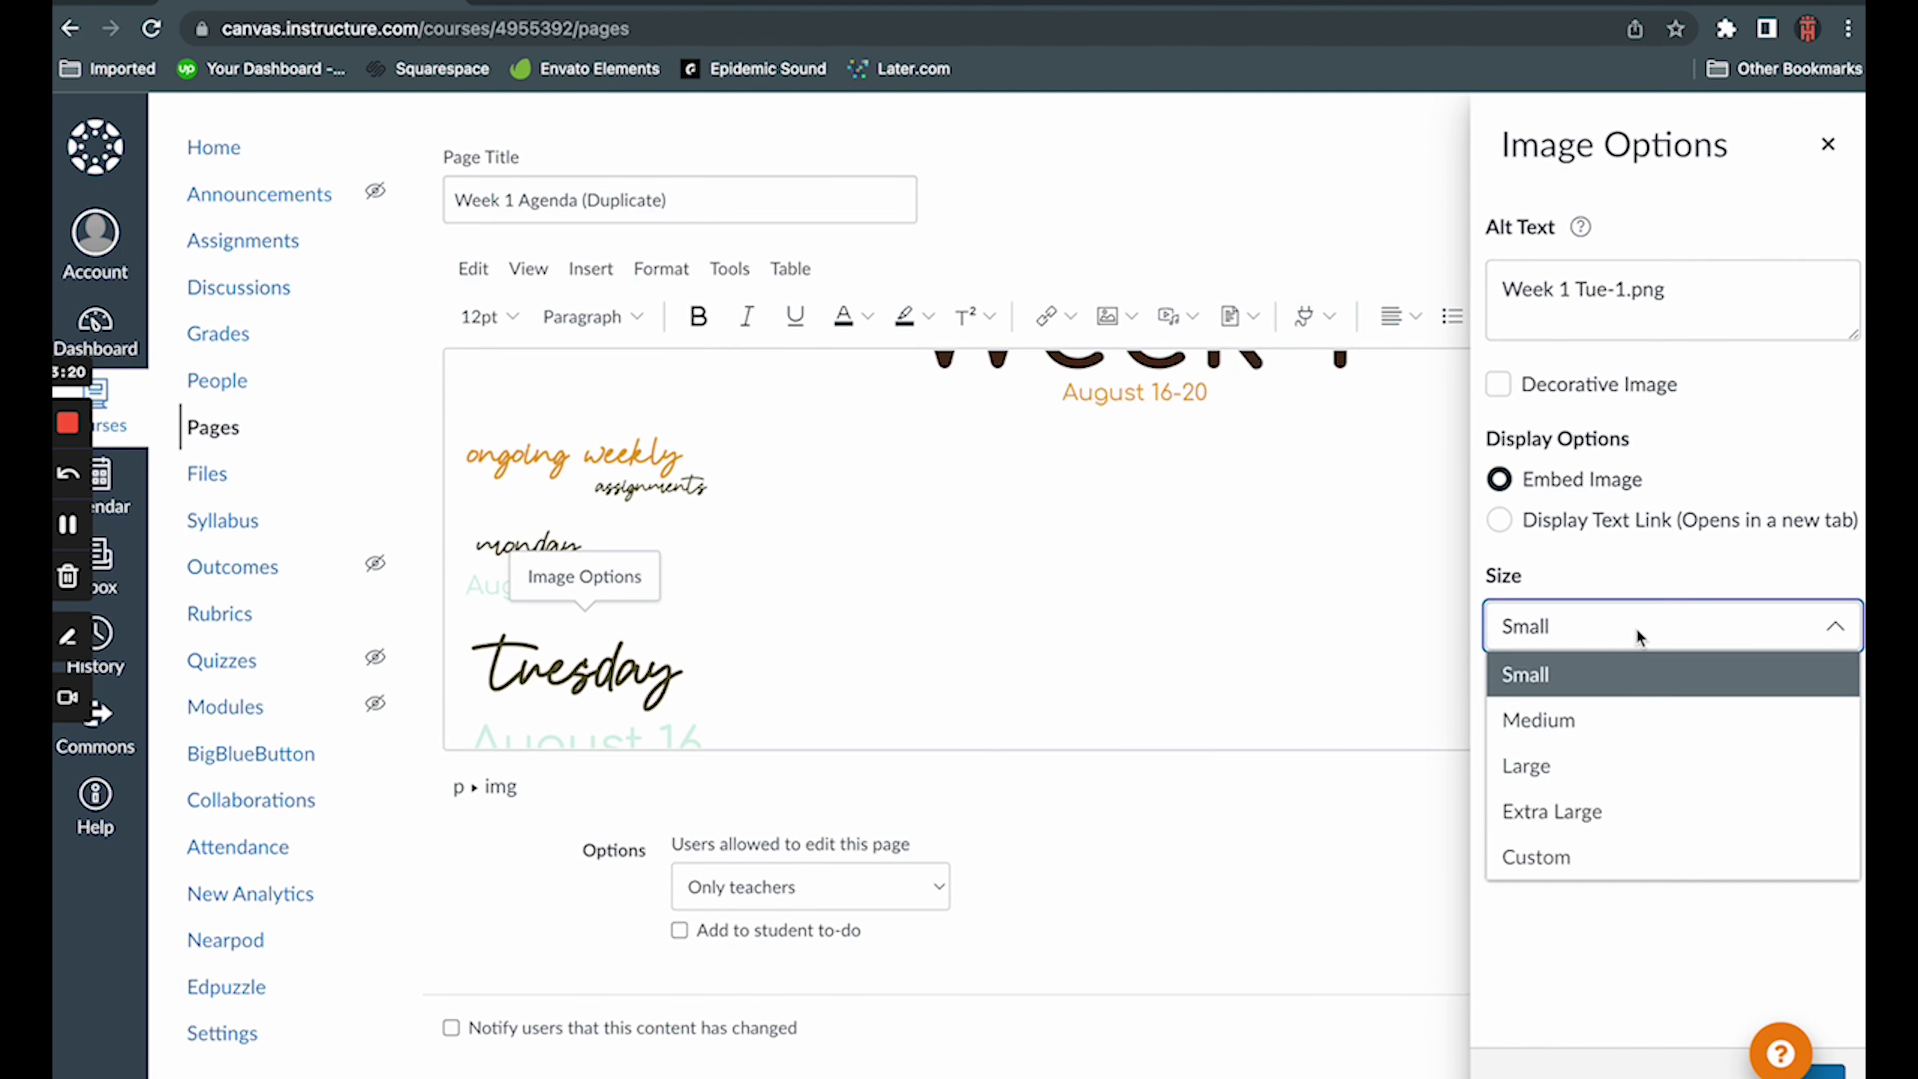
left_click(1610, 853)
left_click(1602, 845)
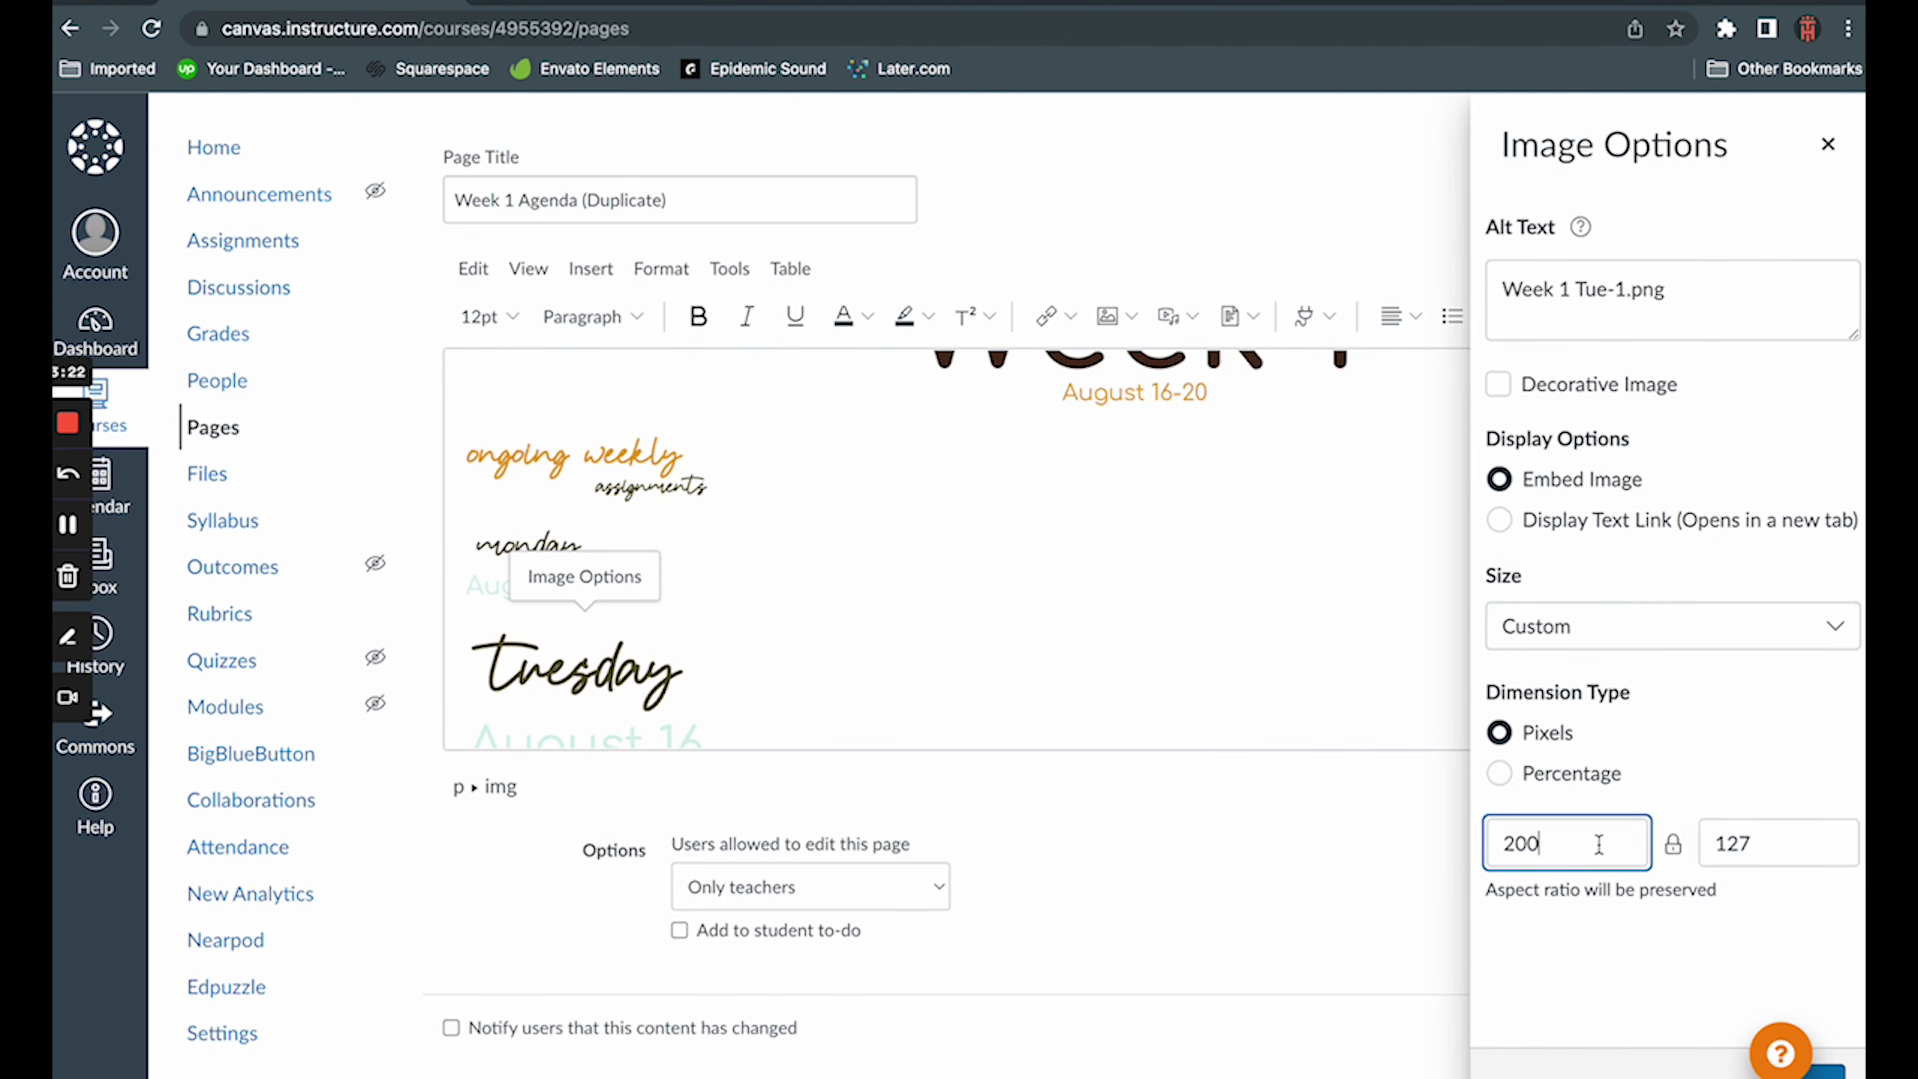
key("BackSpace")
key("BackSpace")
type("110")
left_click(1831, 1070)
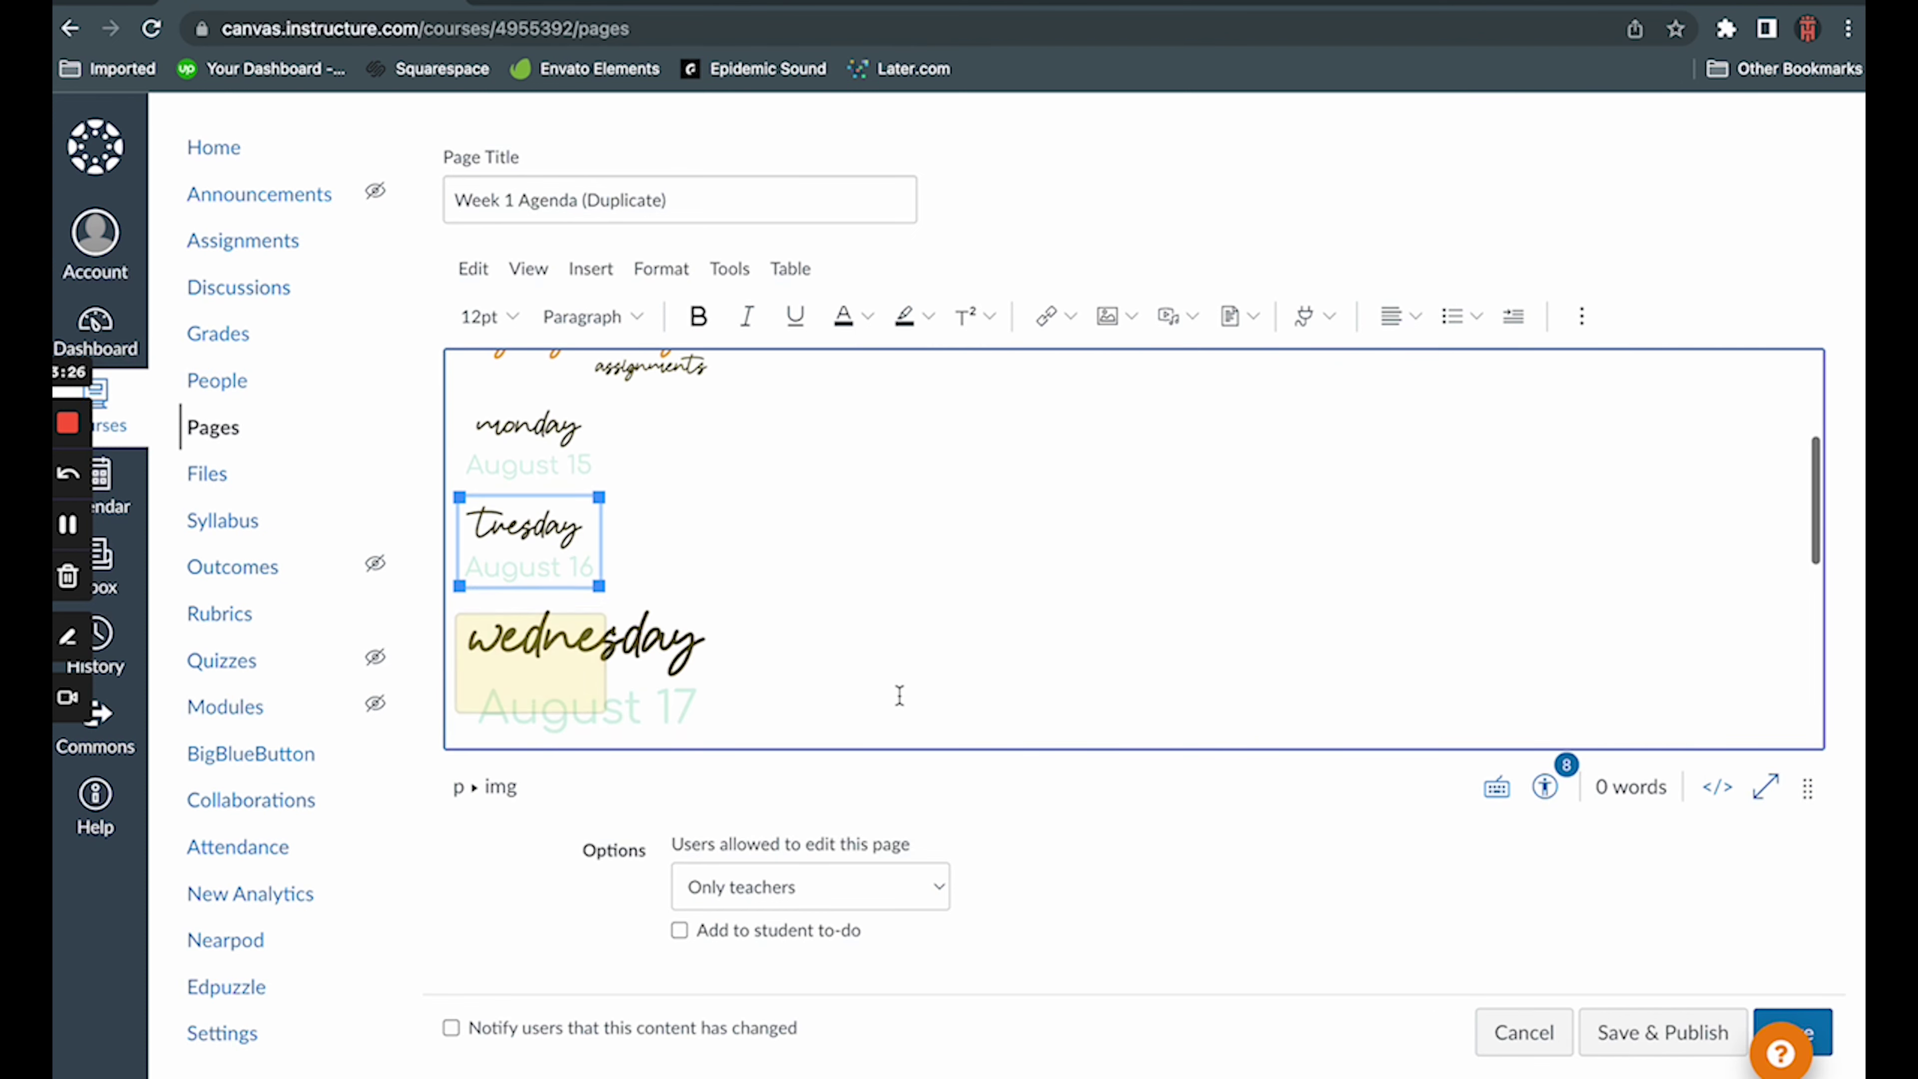
- Give the Wednesday header image a custom size with a width of 125 pixels
scroll(900, 696, "down", 1)
left_click(583, 578)
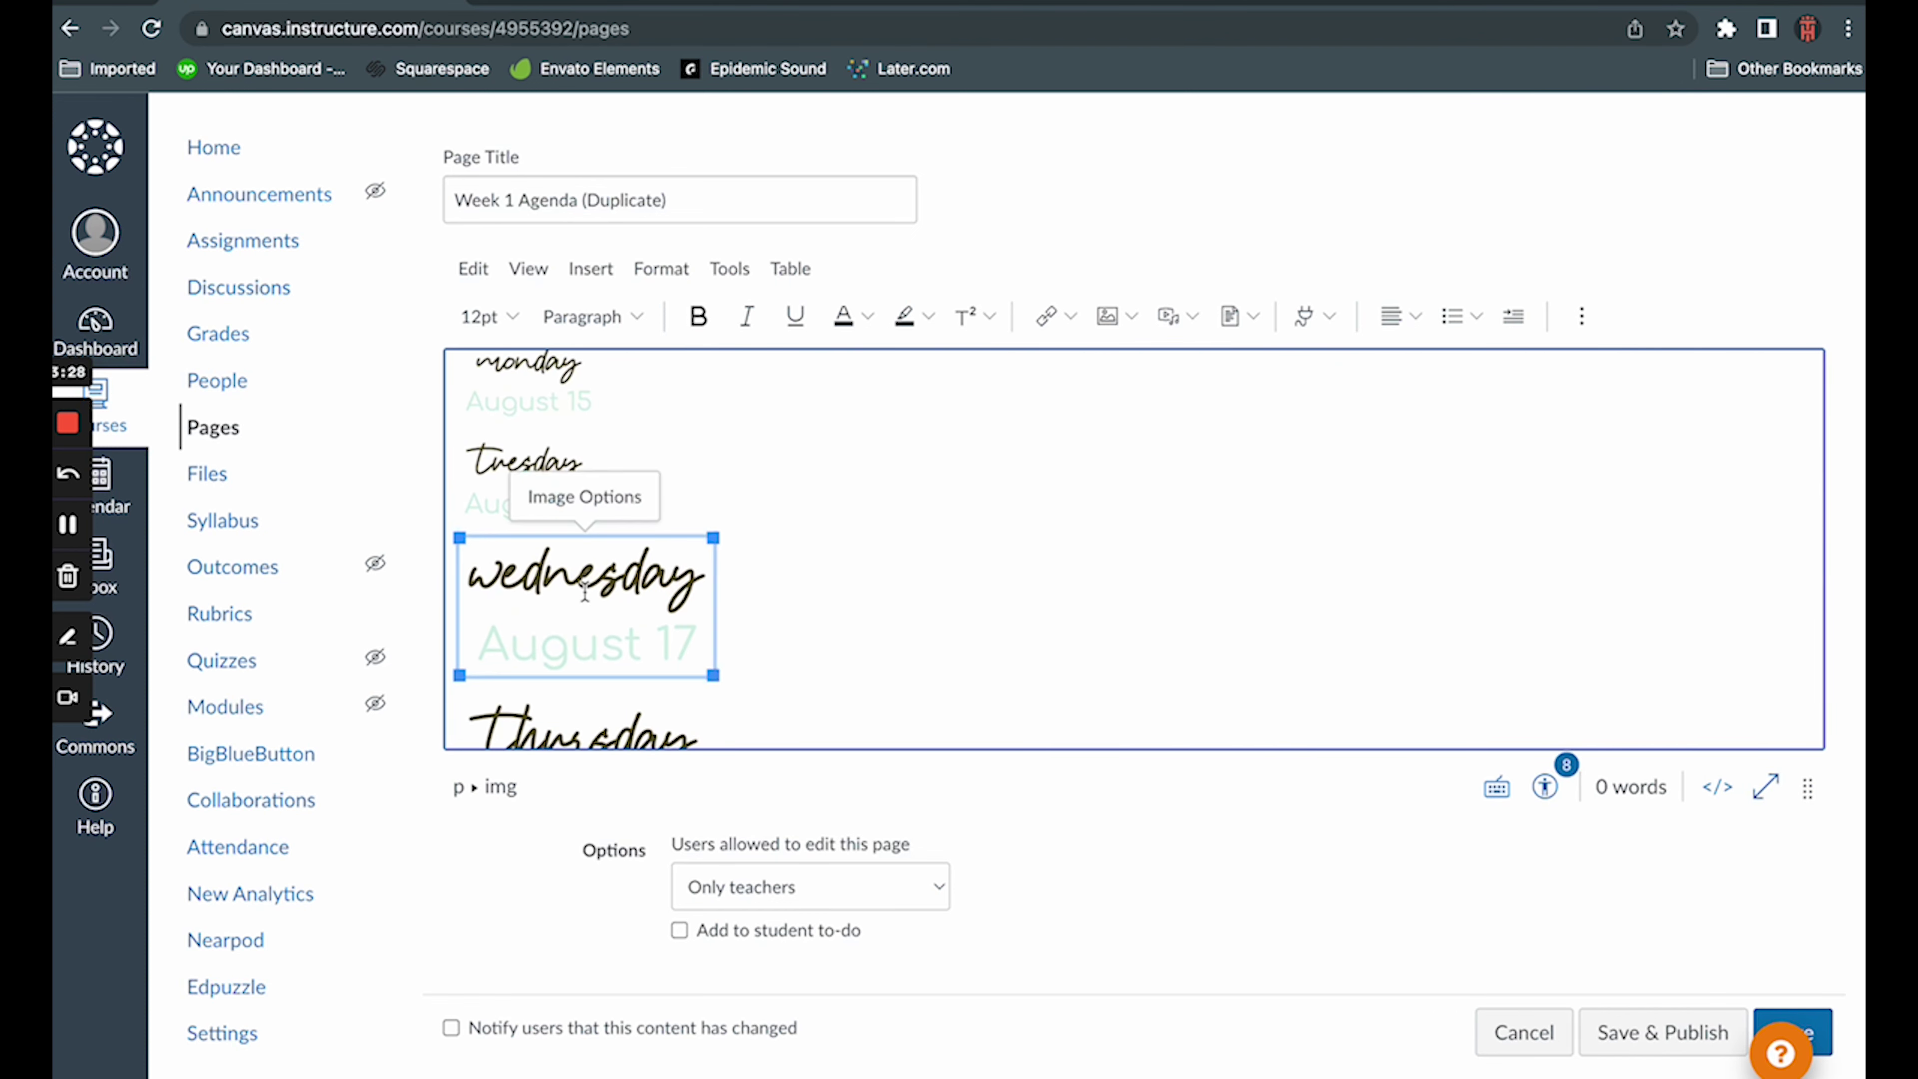
left_click(586, 498)
left_click(1599, 641)
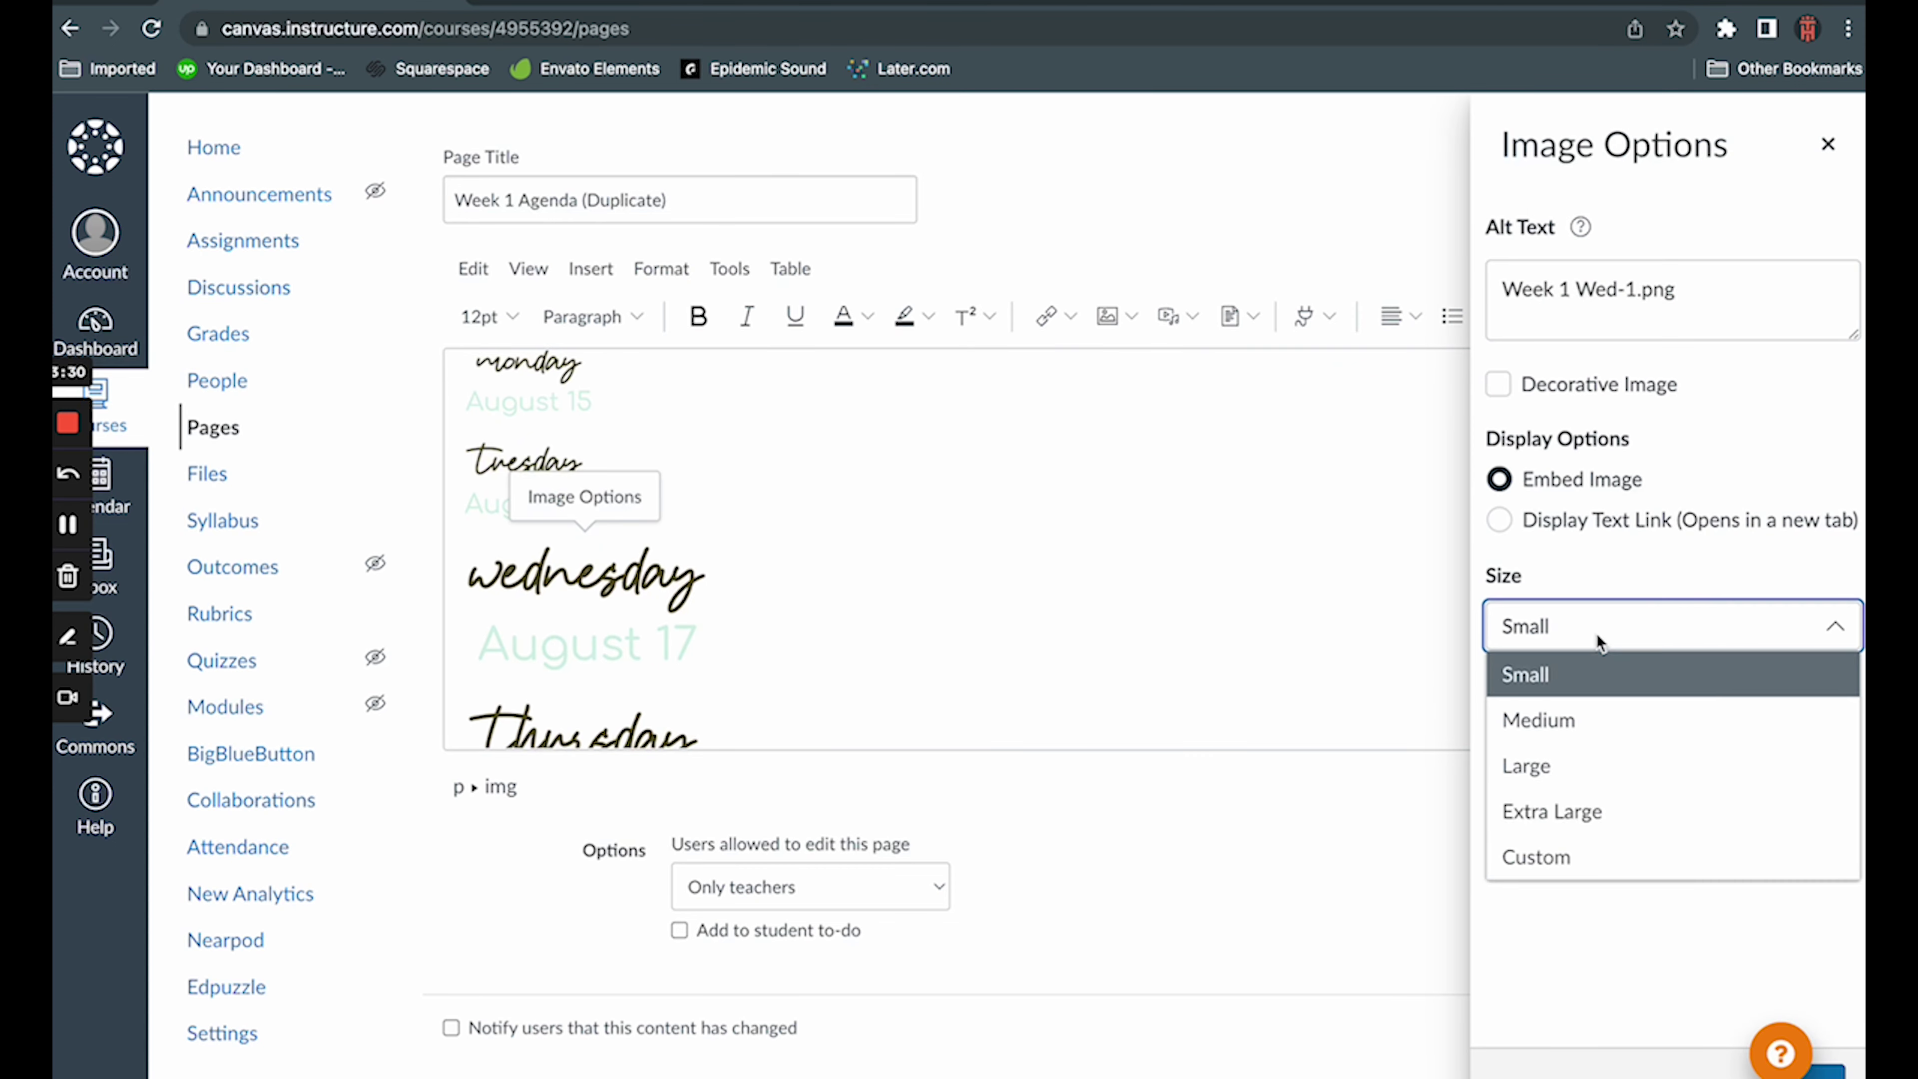
left_click(1603, 856)
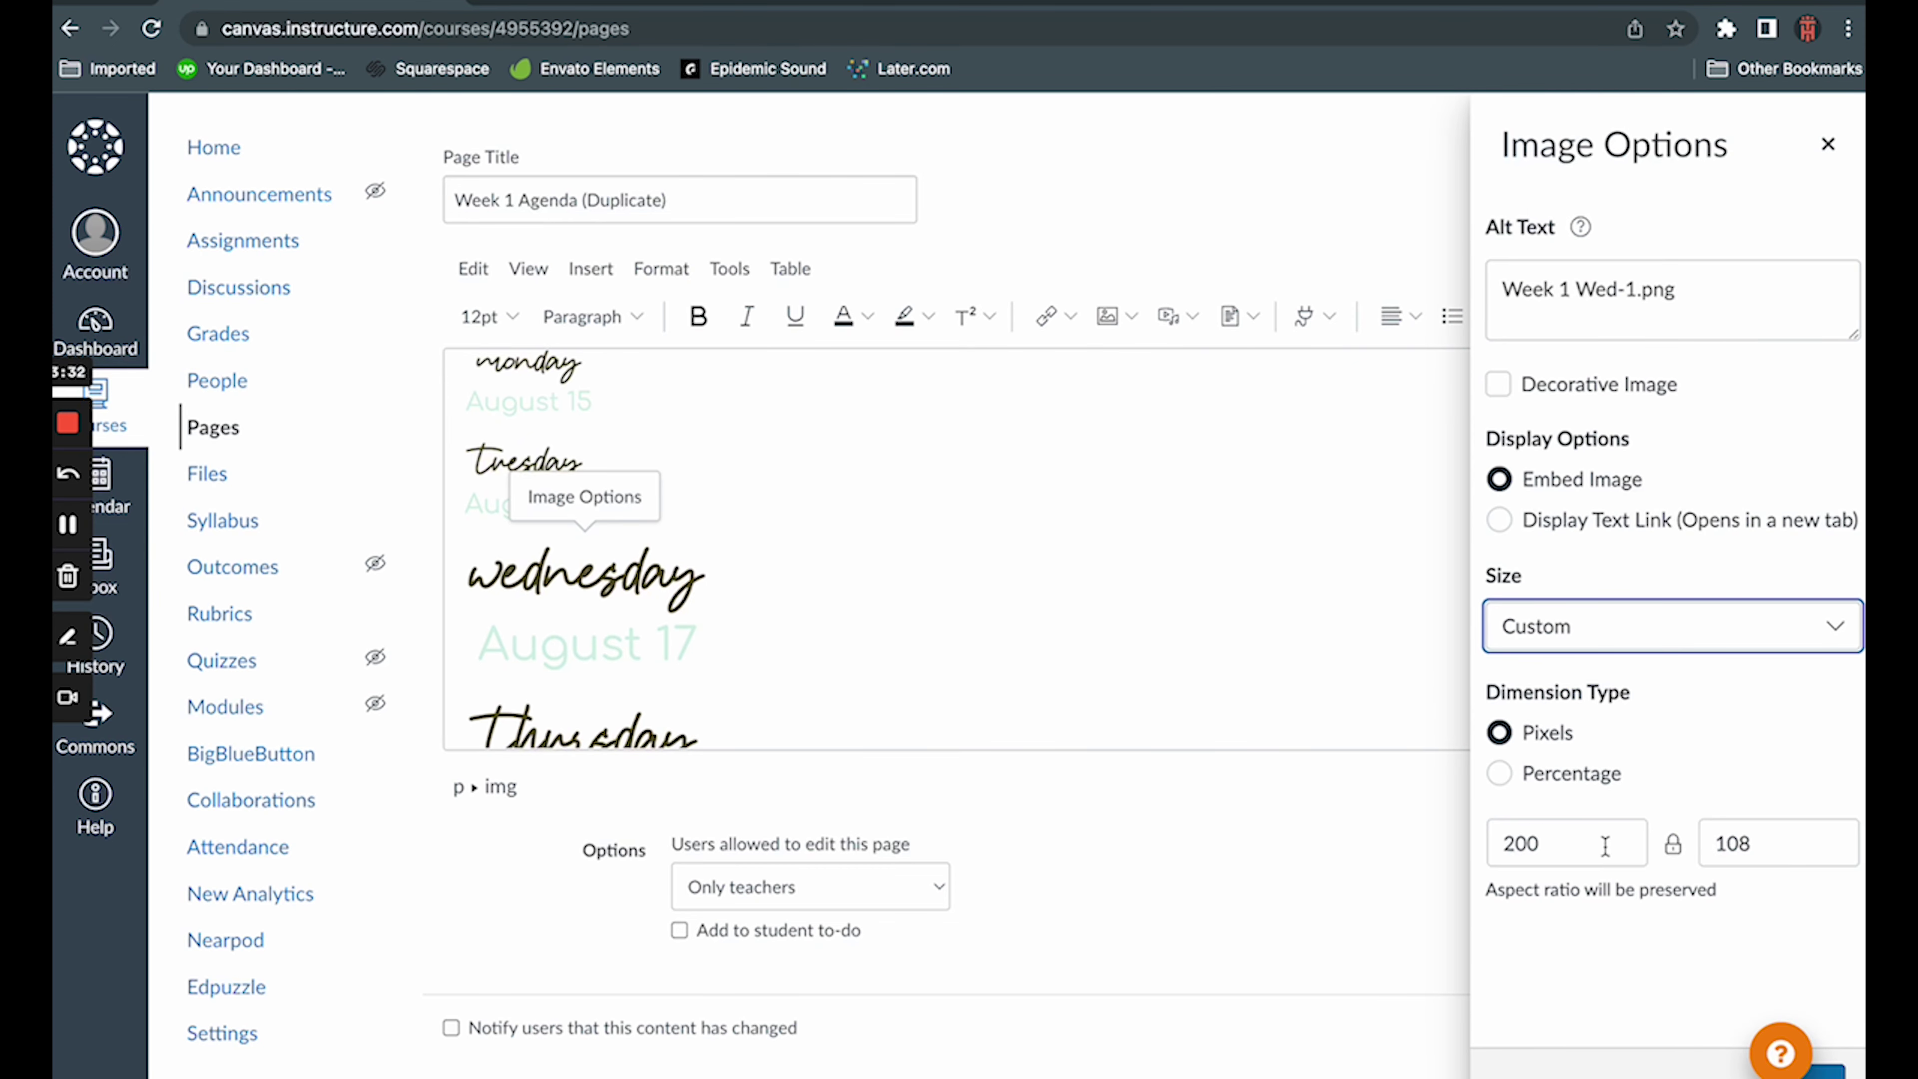
left_click(1576, 845)
key("BackSpace")
key("BackSpace")
key("BackSpace")
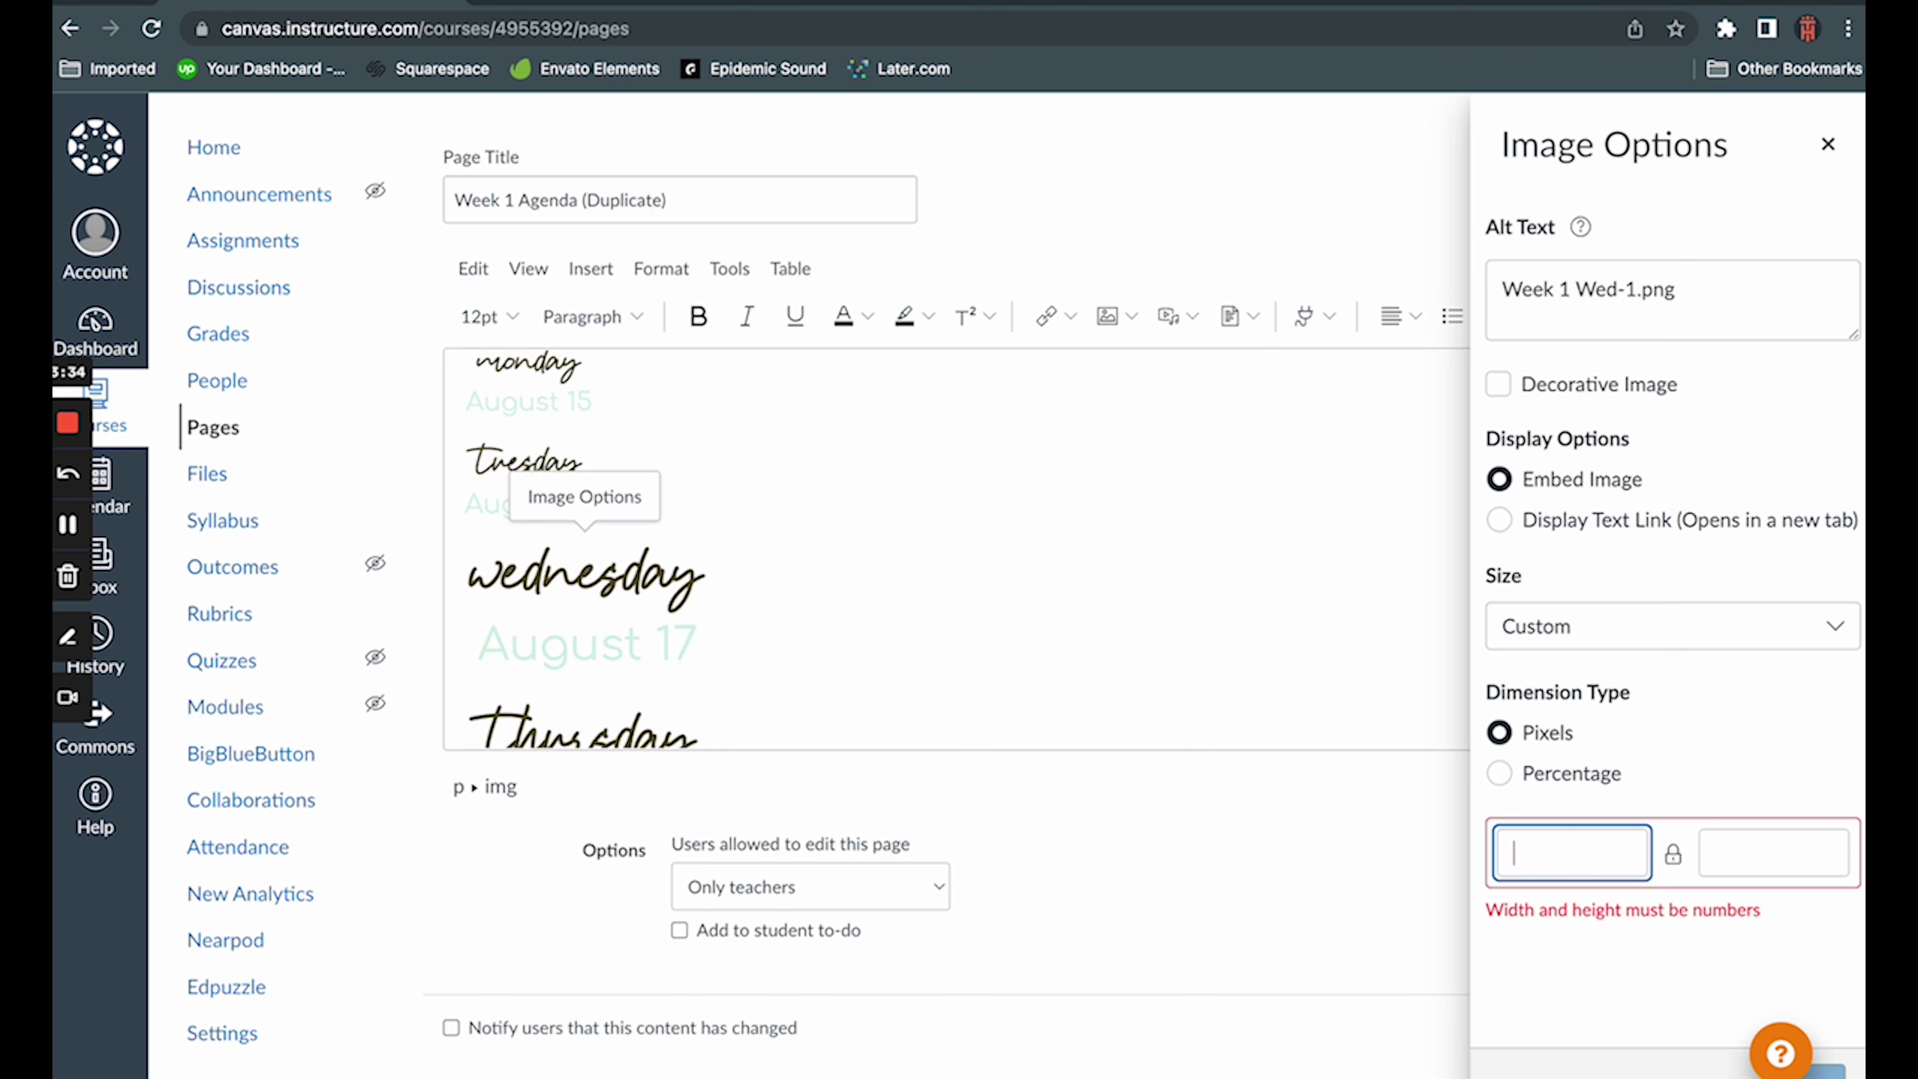
type("125")
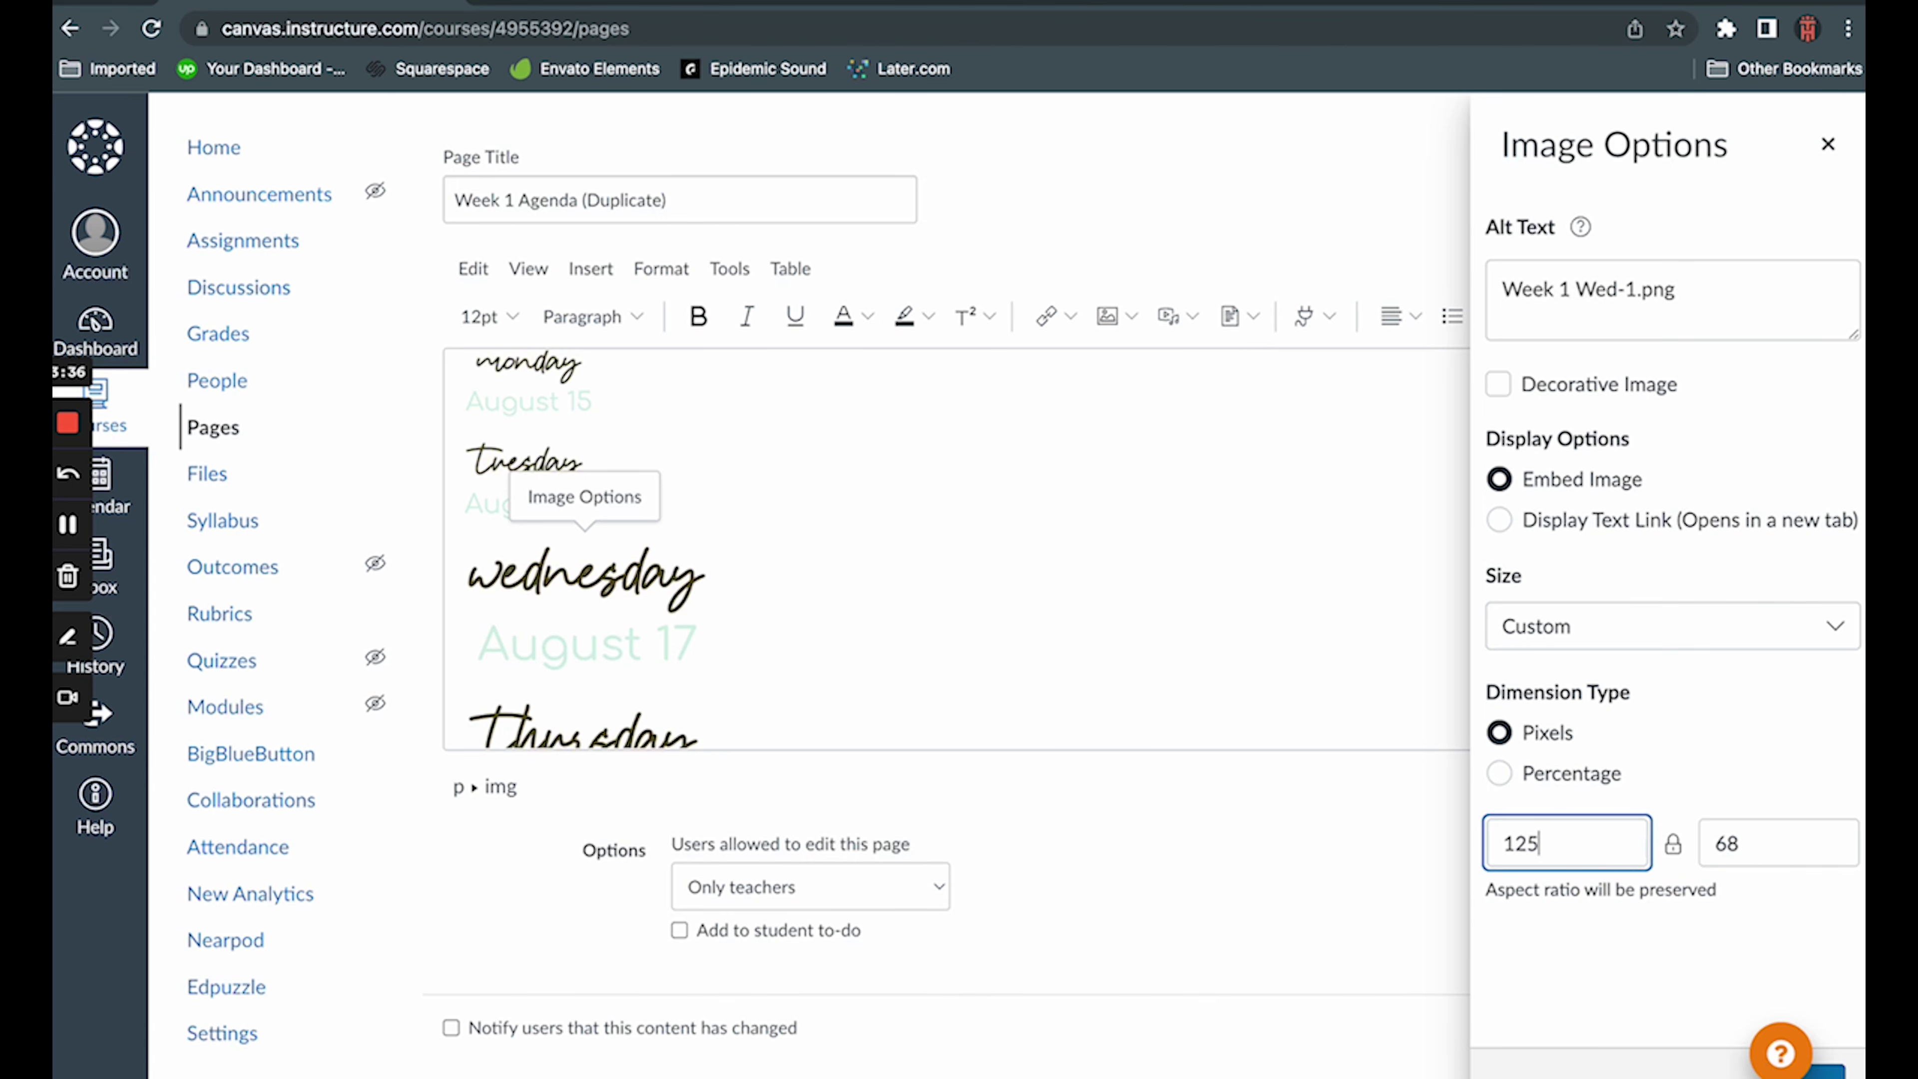
left_click(1832, 1069)
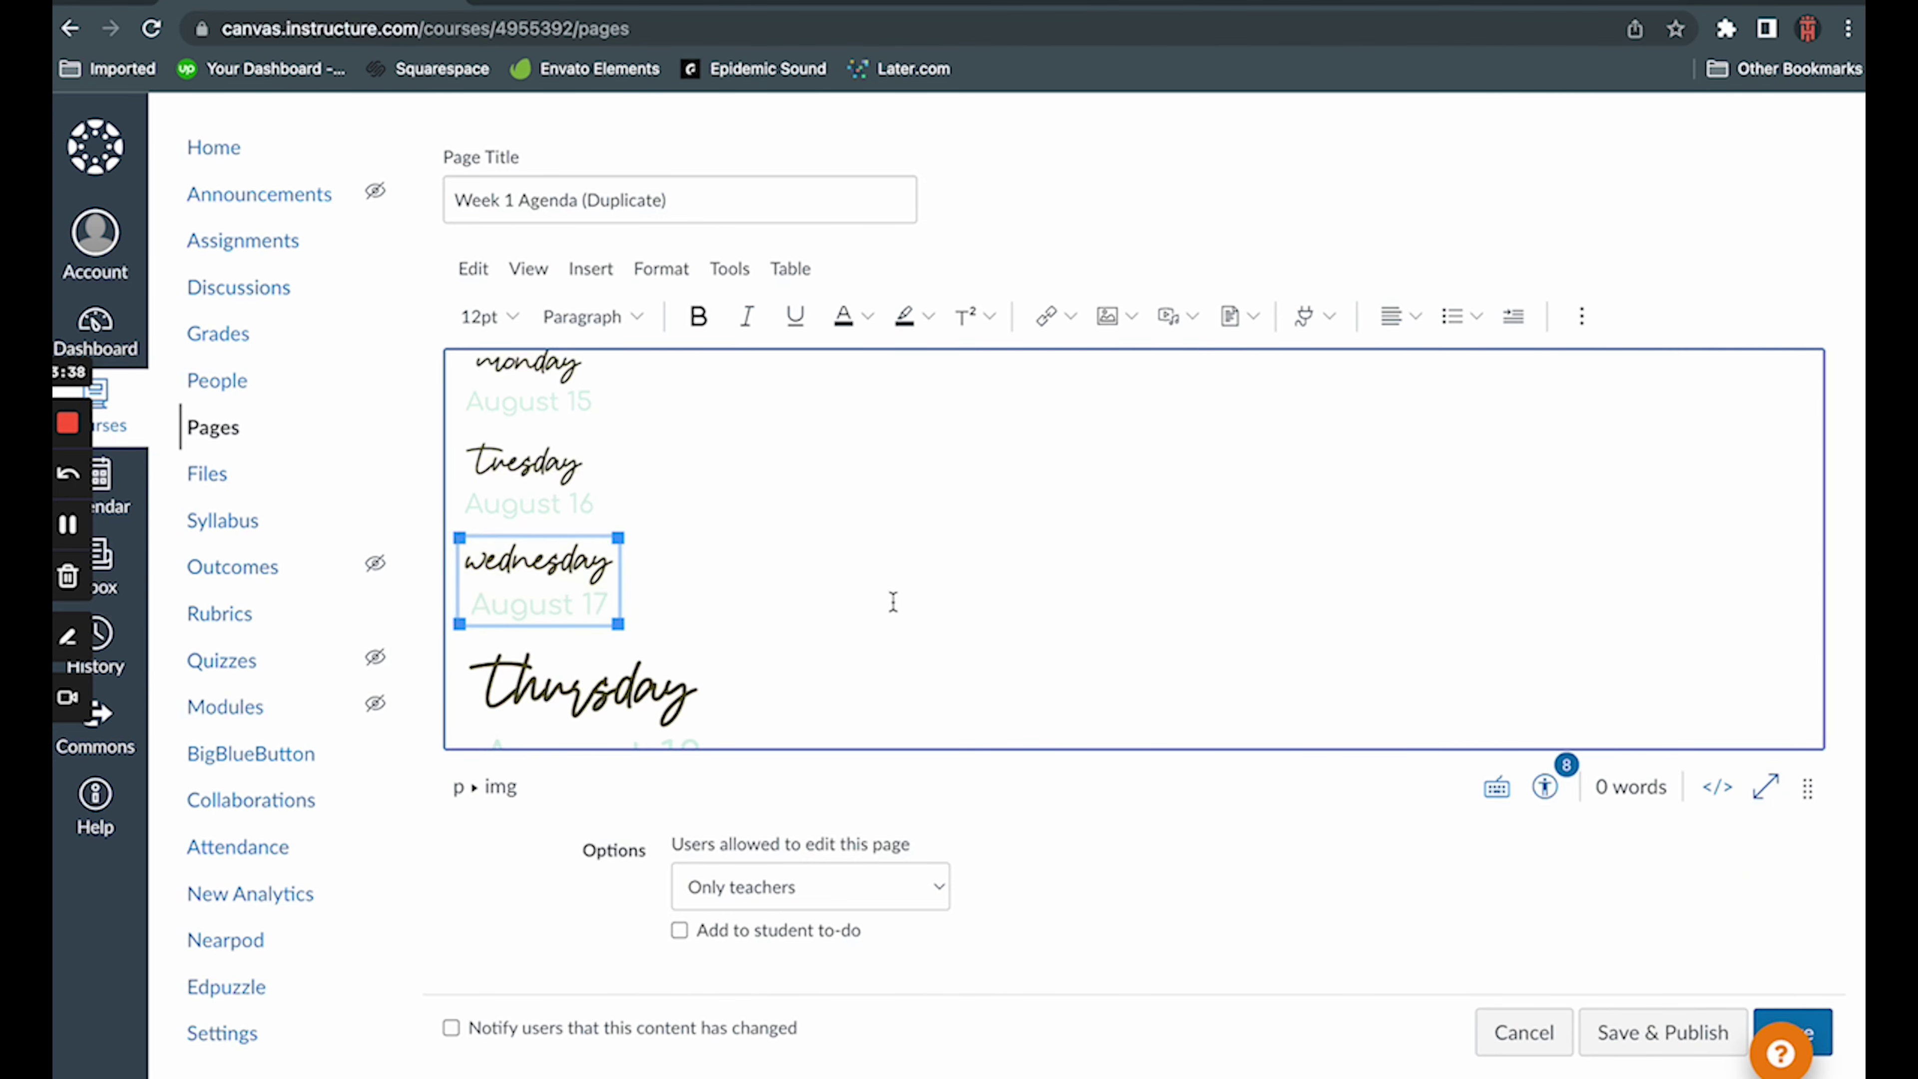
- Give the Thursday header image a custom size with a width of 125 pixels
left_click(612, 683)
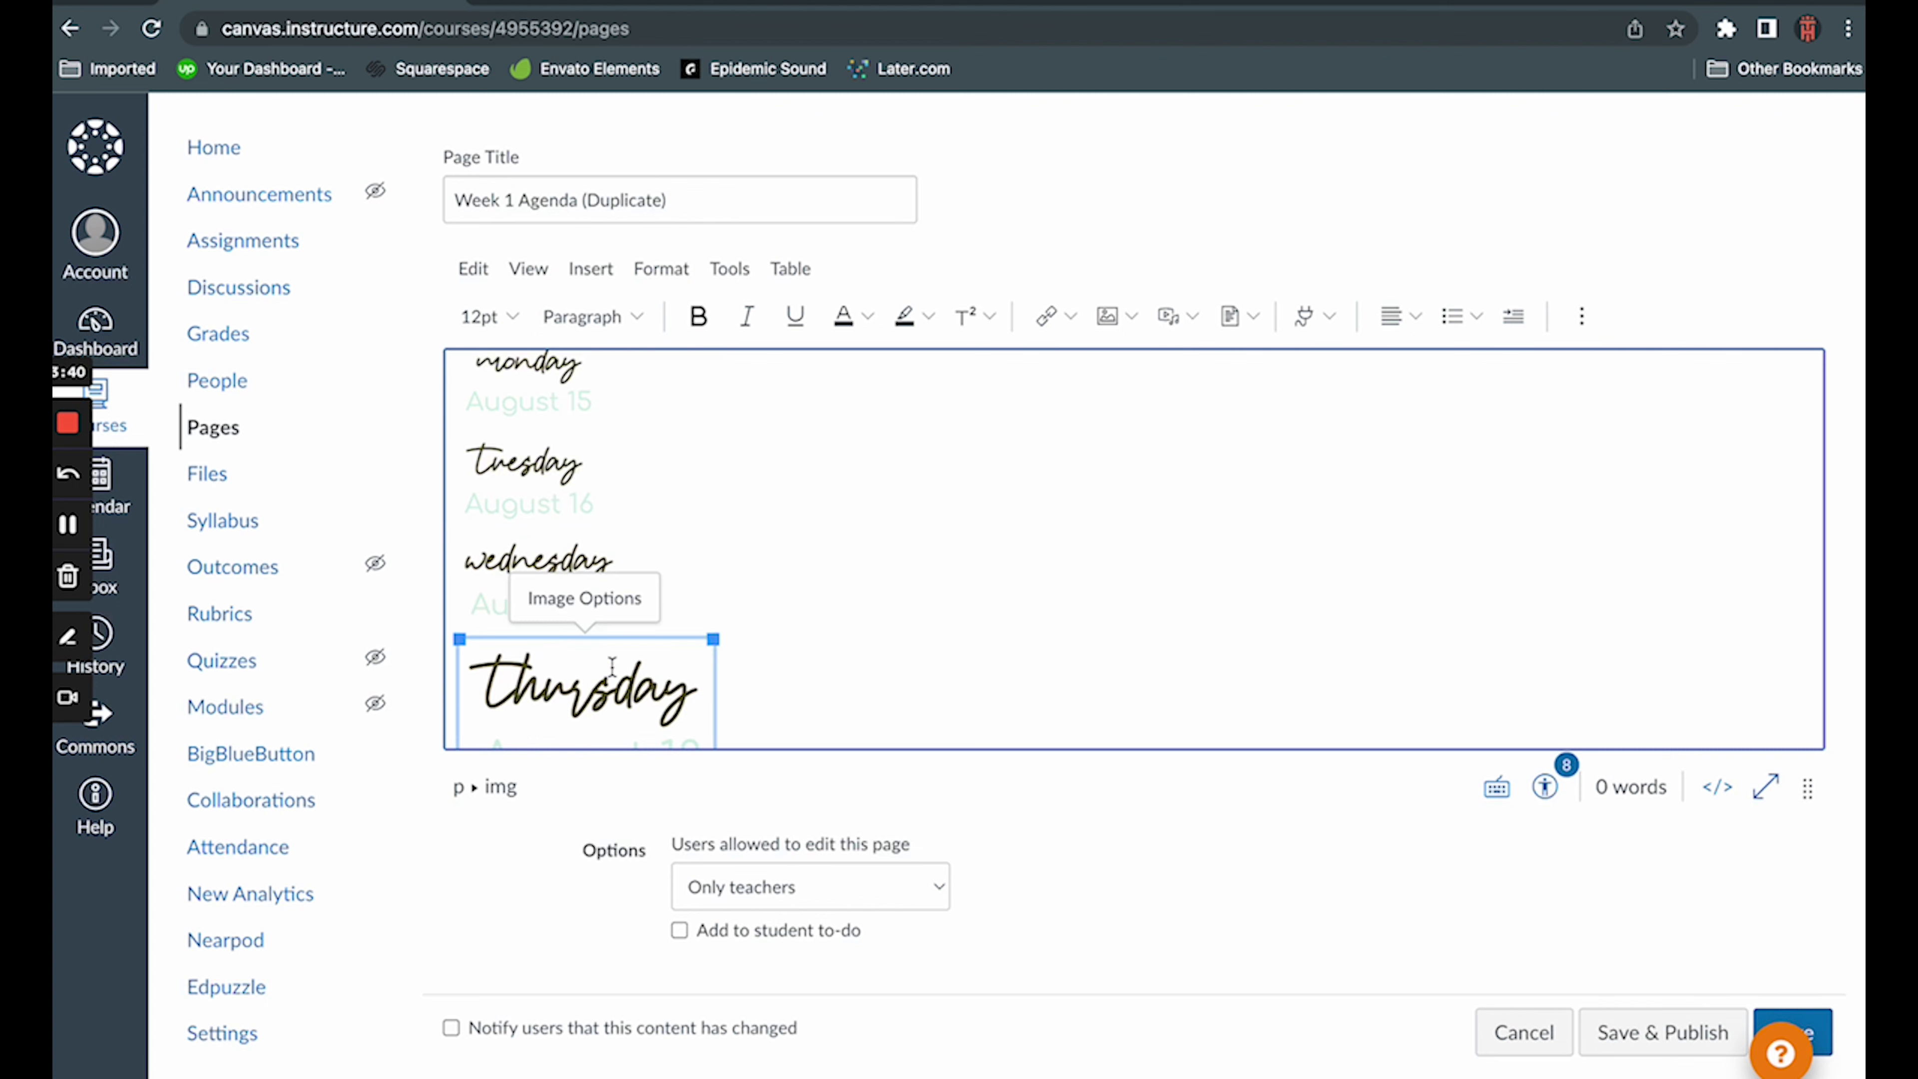
left_click(620, 603)
left_click(1578, 641)
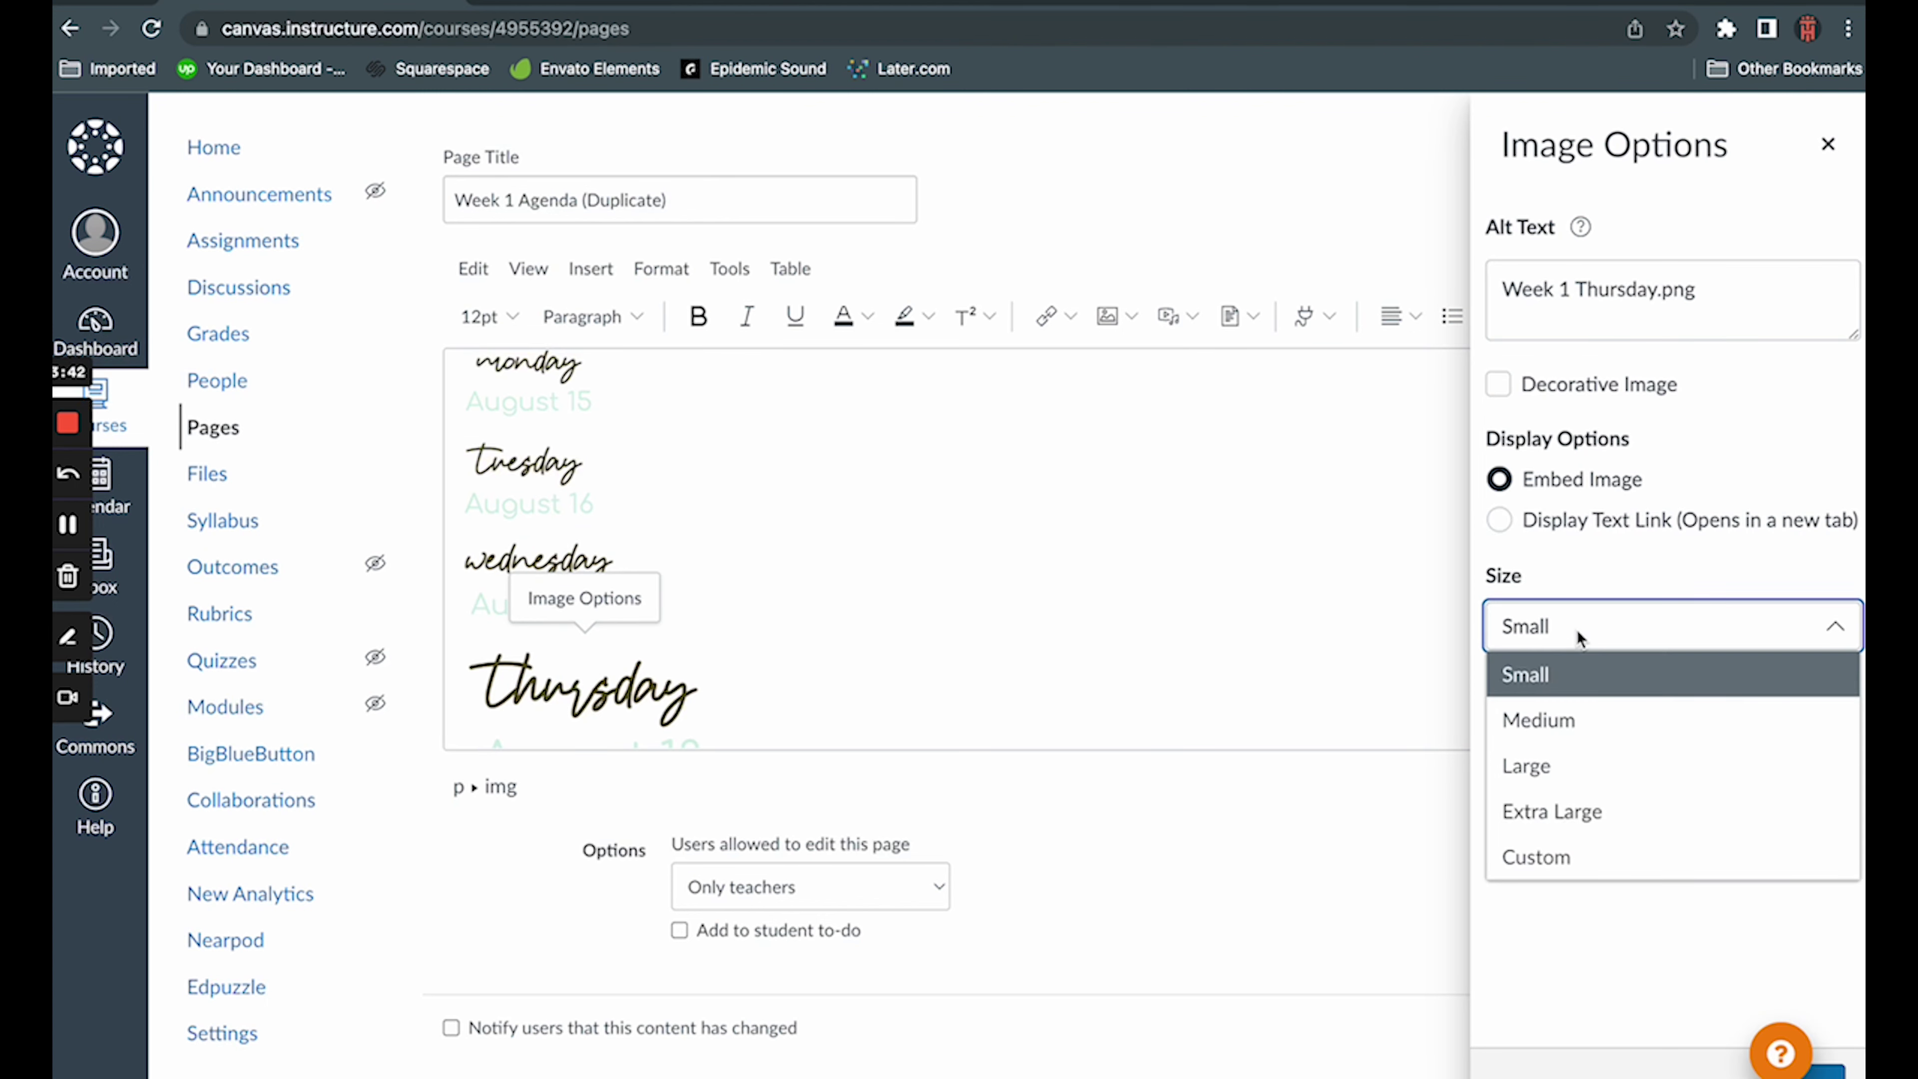
left_click(1580, 854)
left_click_drag(1562, 843, 1498, 839)
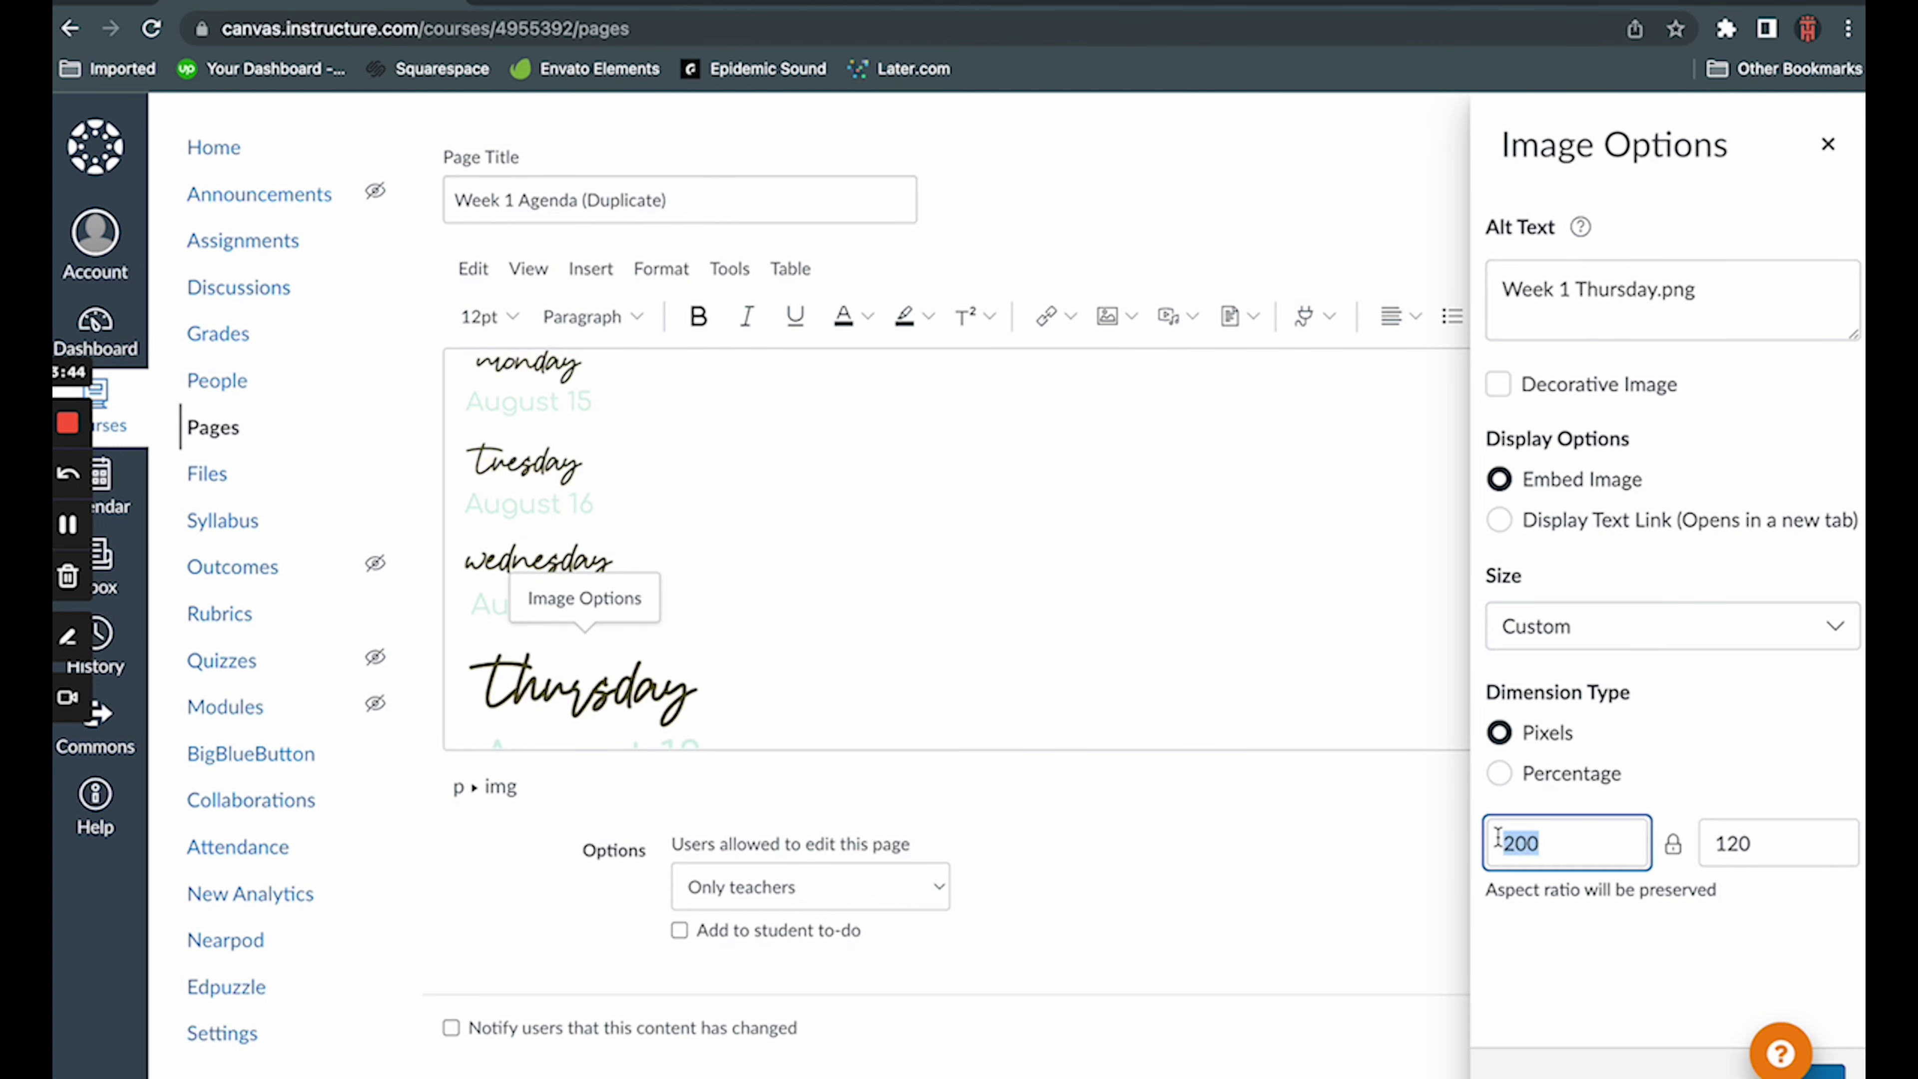
type("125")
left_click(1812, 1069)
- Give the Friday header image a custom size with a width of 110 pixels
scroll(749, 664, "down", 2)
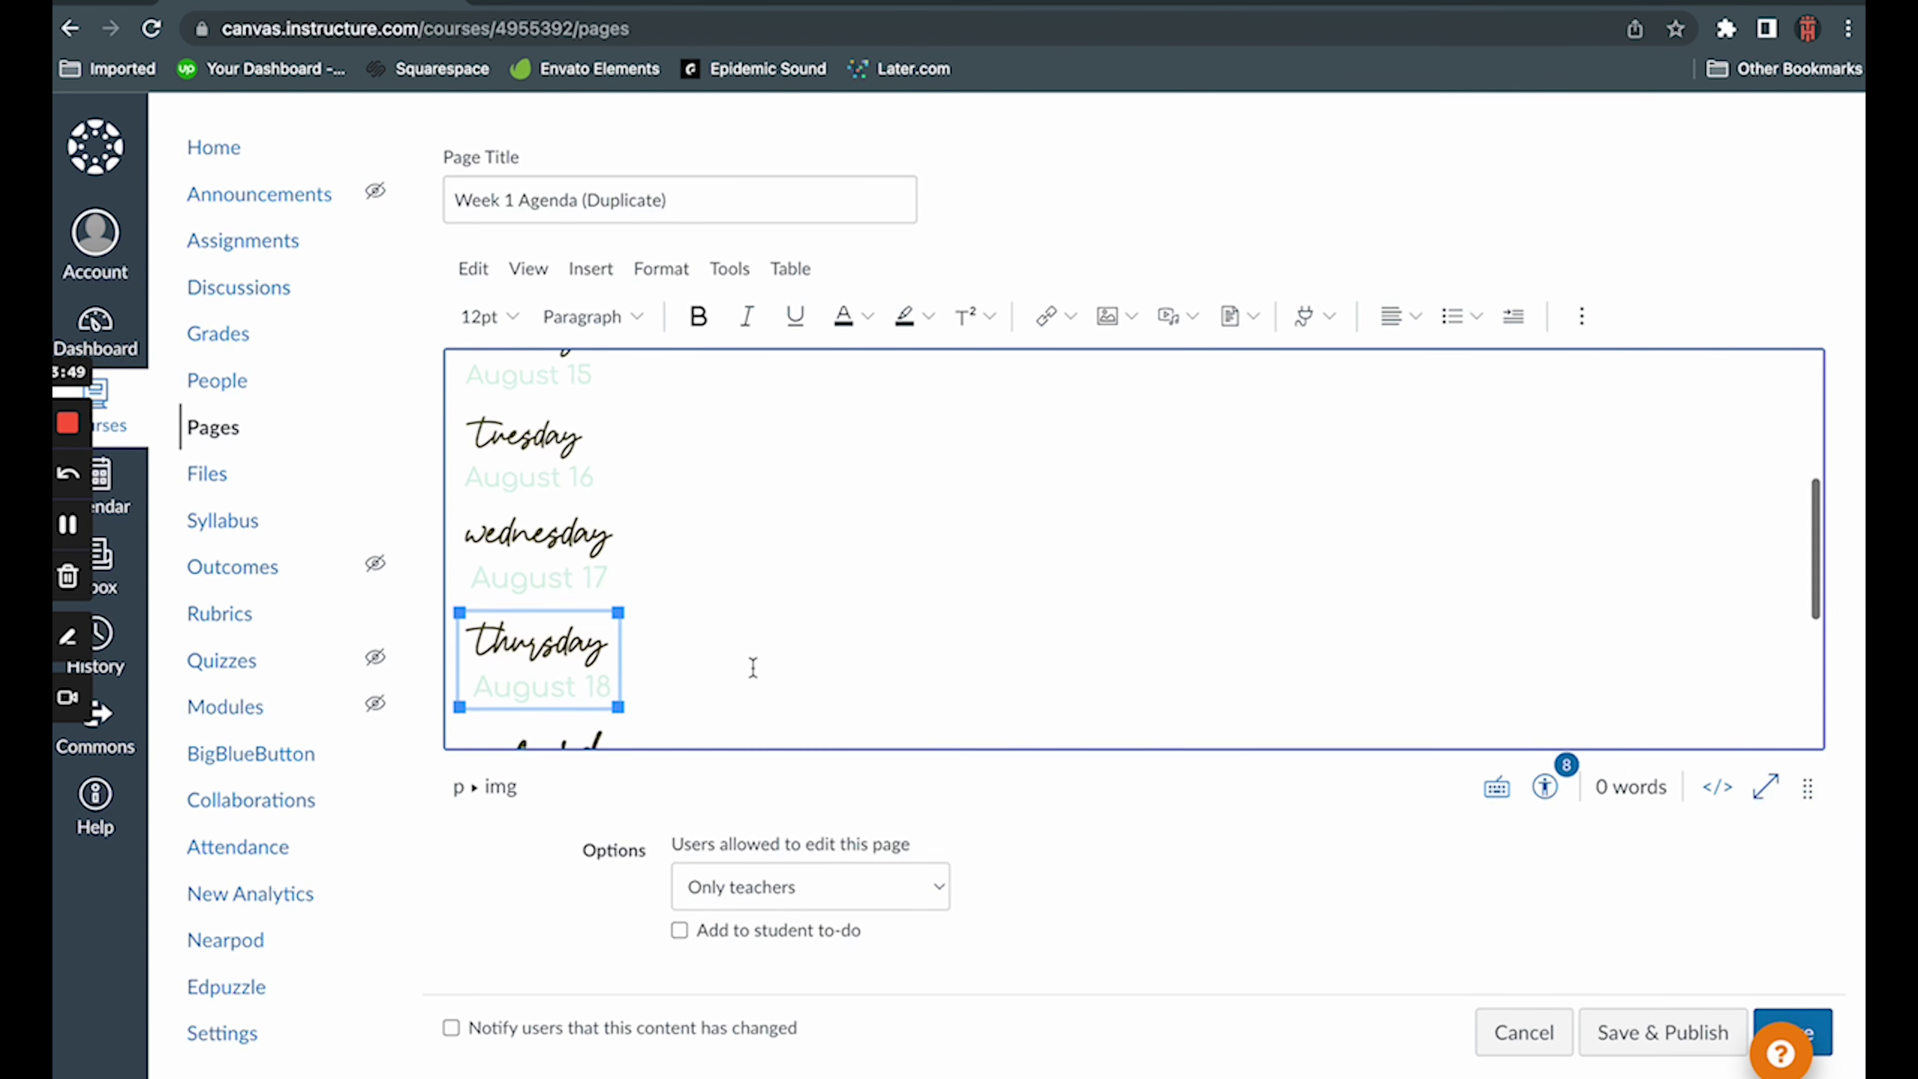
left_click(589, 665)
left_click(585, 582)
left_click(1670, 625)
left_click(1533, 861)
type("110")
left_click(1813, 1069)
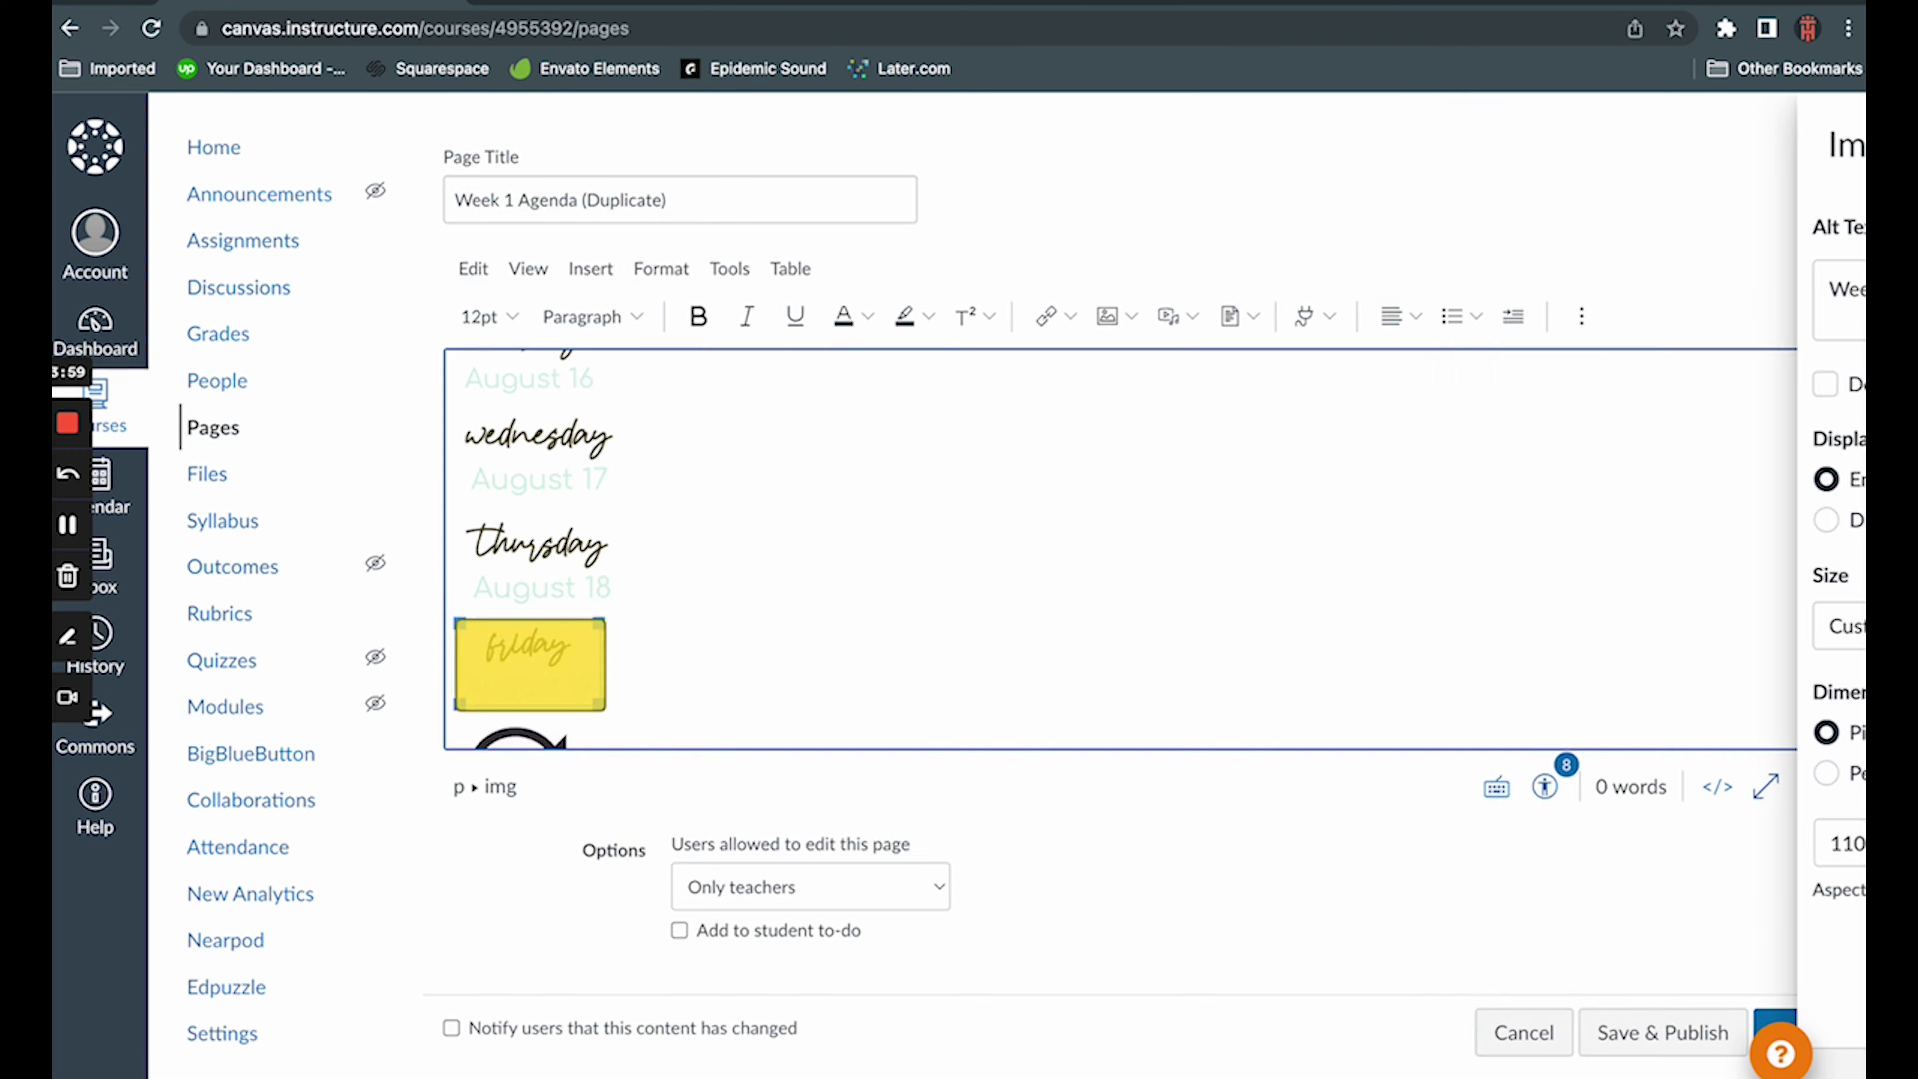
- Give the Looking Ahead header image a custom width of 150 pixels and adjust its alignment
scroll(922, 684, "up", 5)
scroll(921, 684, "down", 5)
left_click(528, 627)
left_click(584, 527)
left_click(1670, 625)
left_click(1533, 843)
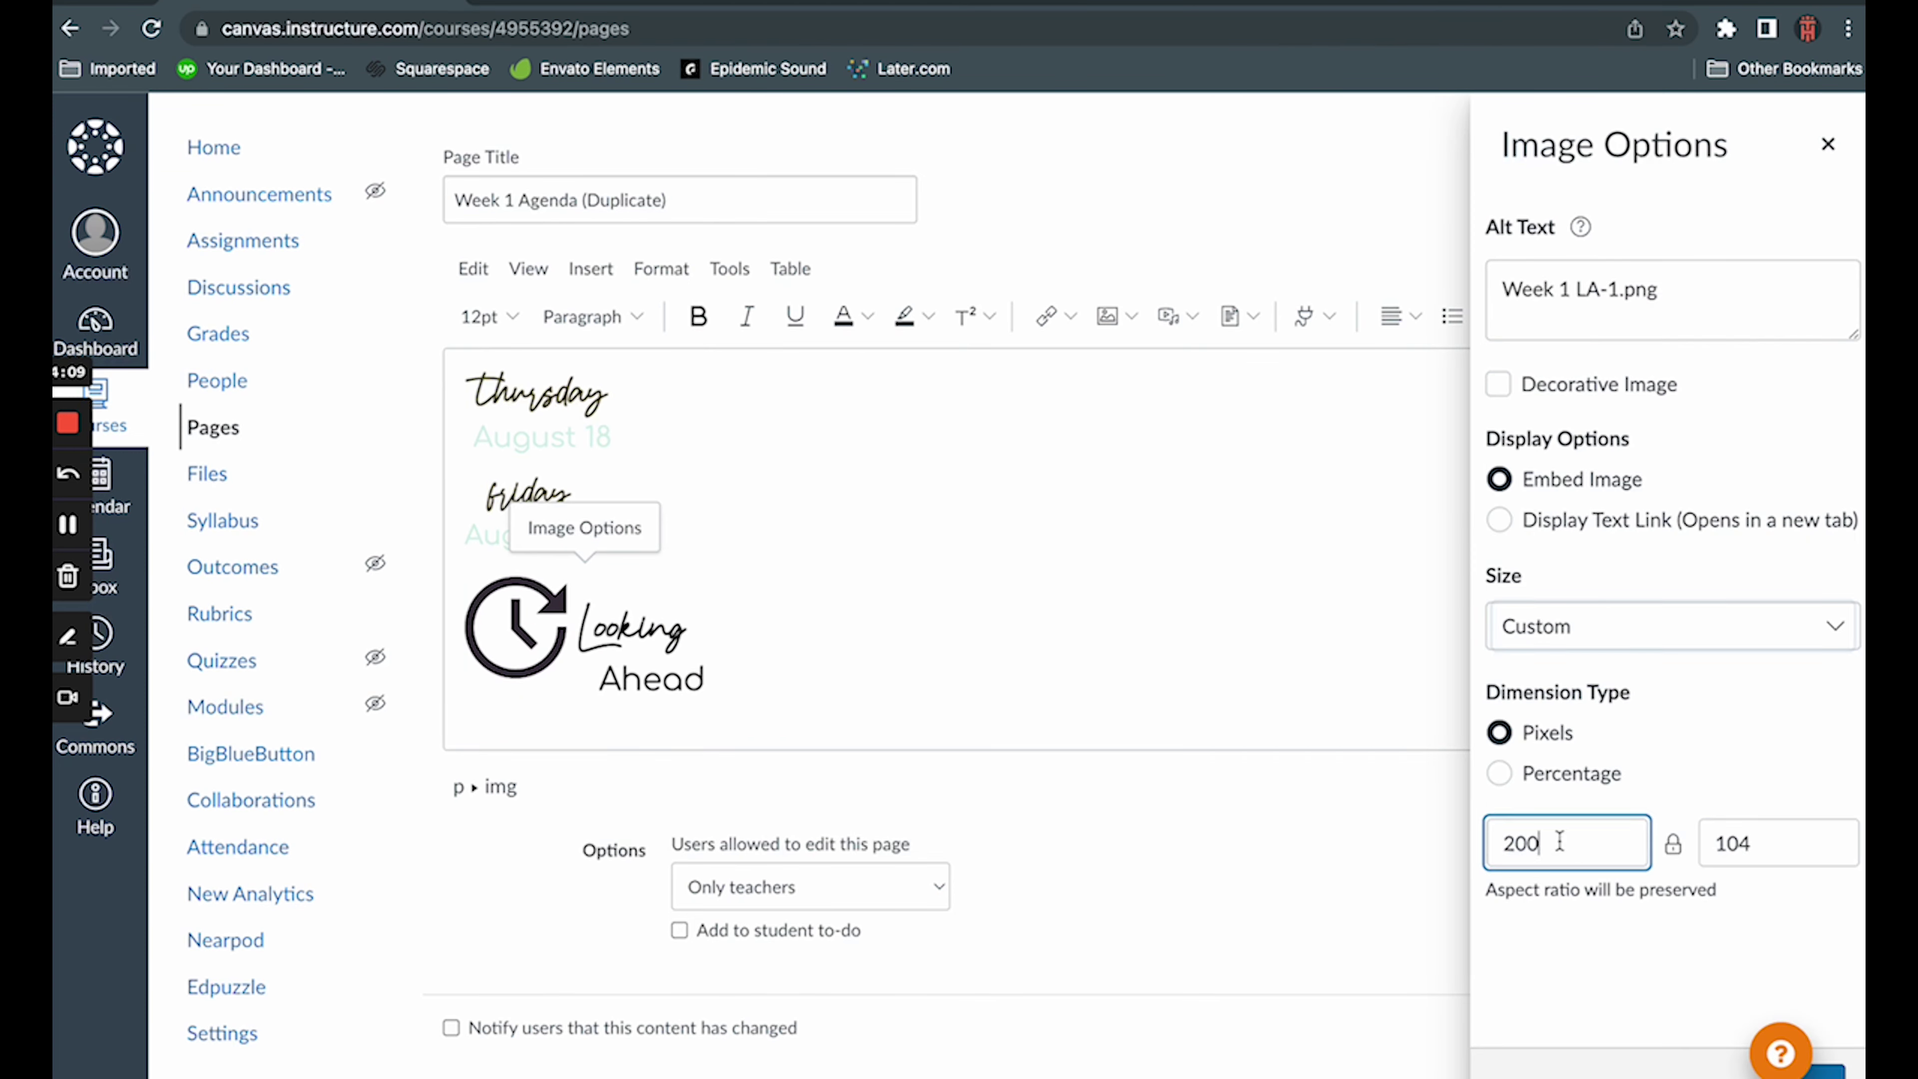
type("150")
left_click(1812, 1069)
left_click(1400, 315)
- Reduce the custom width of the Thursday header image slightly to match the other weekday headers
scroll(878, 557, "up", 3)
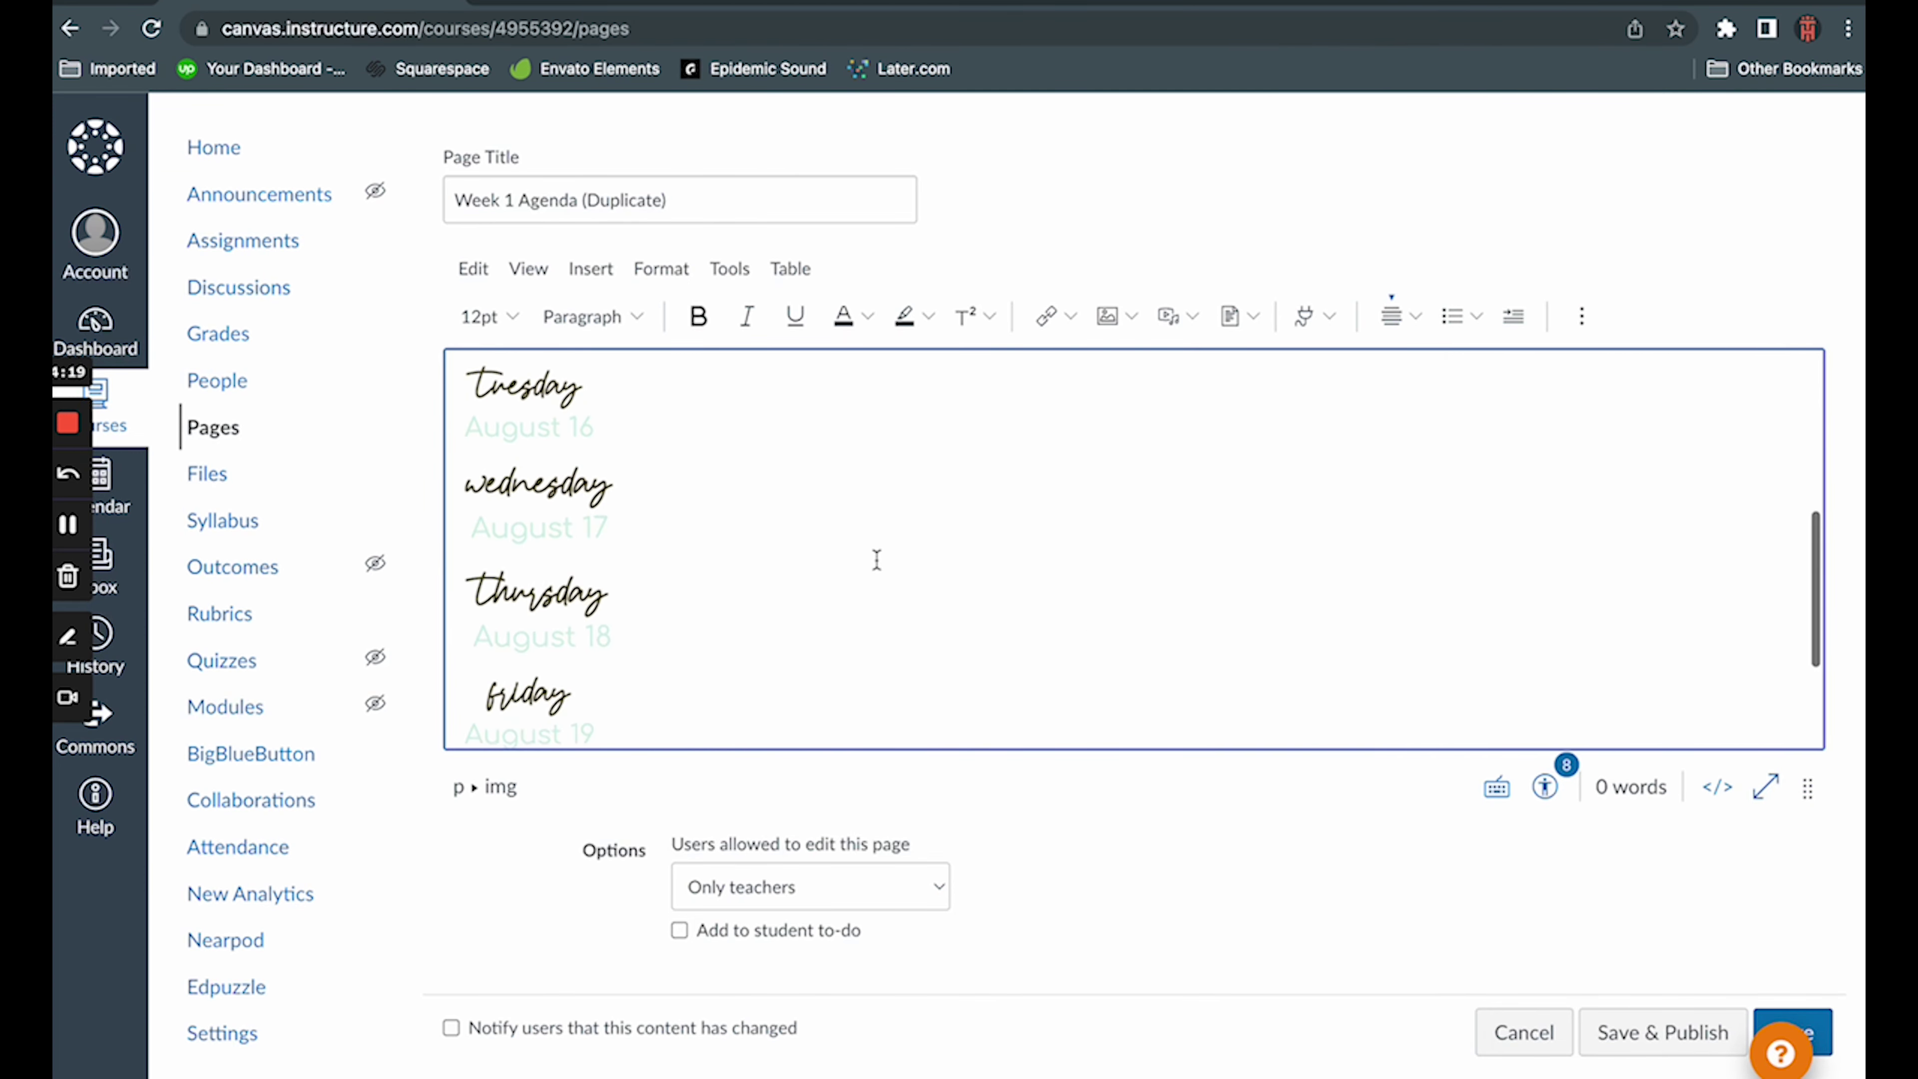
left_click(537, 672)
left_click(532, 591)
left_click(1538, 844)
key("Return")
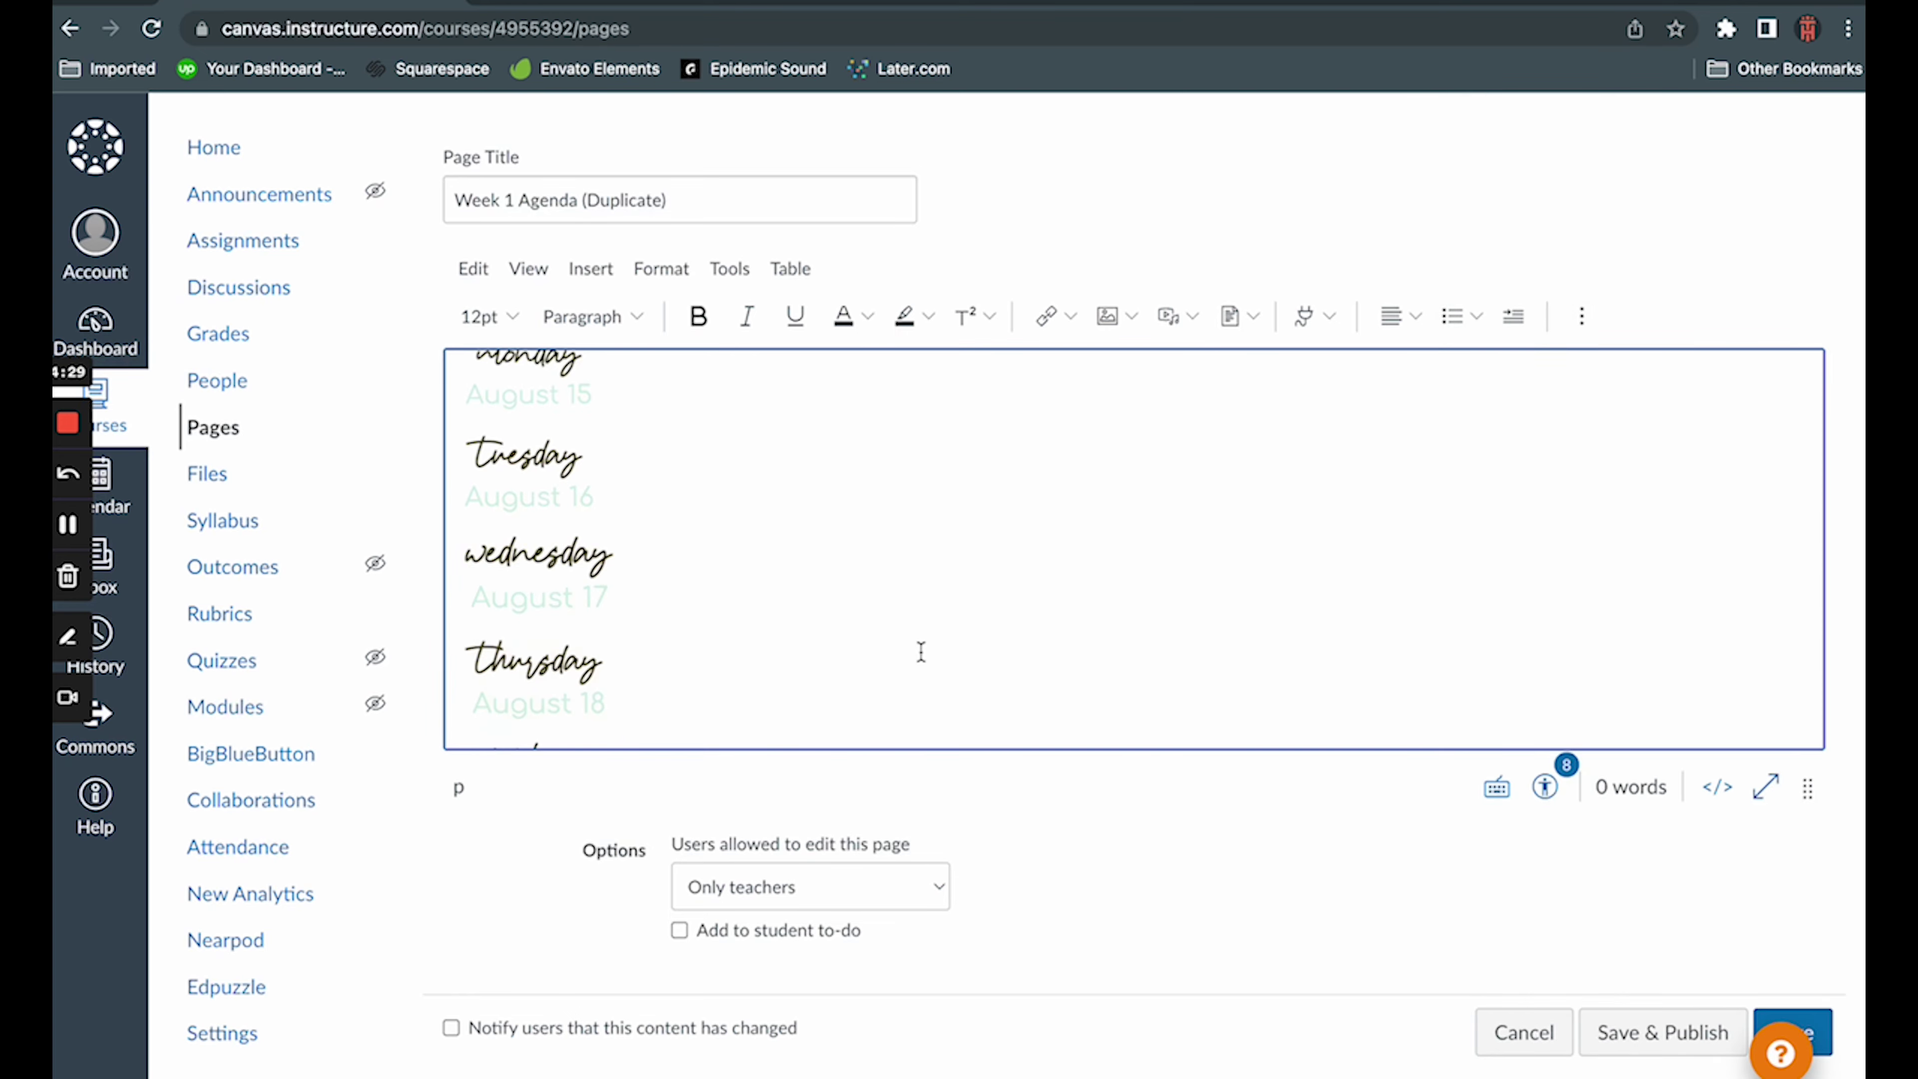
- Look over the agenda layout, open the Typing Club link in the ongoing assignments list and return to the Week 1 Agenda page
scroll(920, 655, "up", 10)
scroll(934, 673, "down", 15)
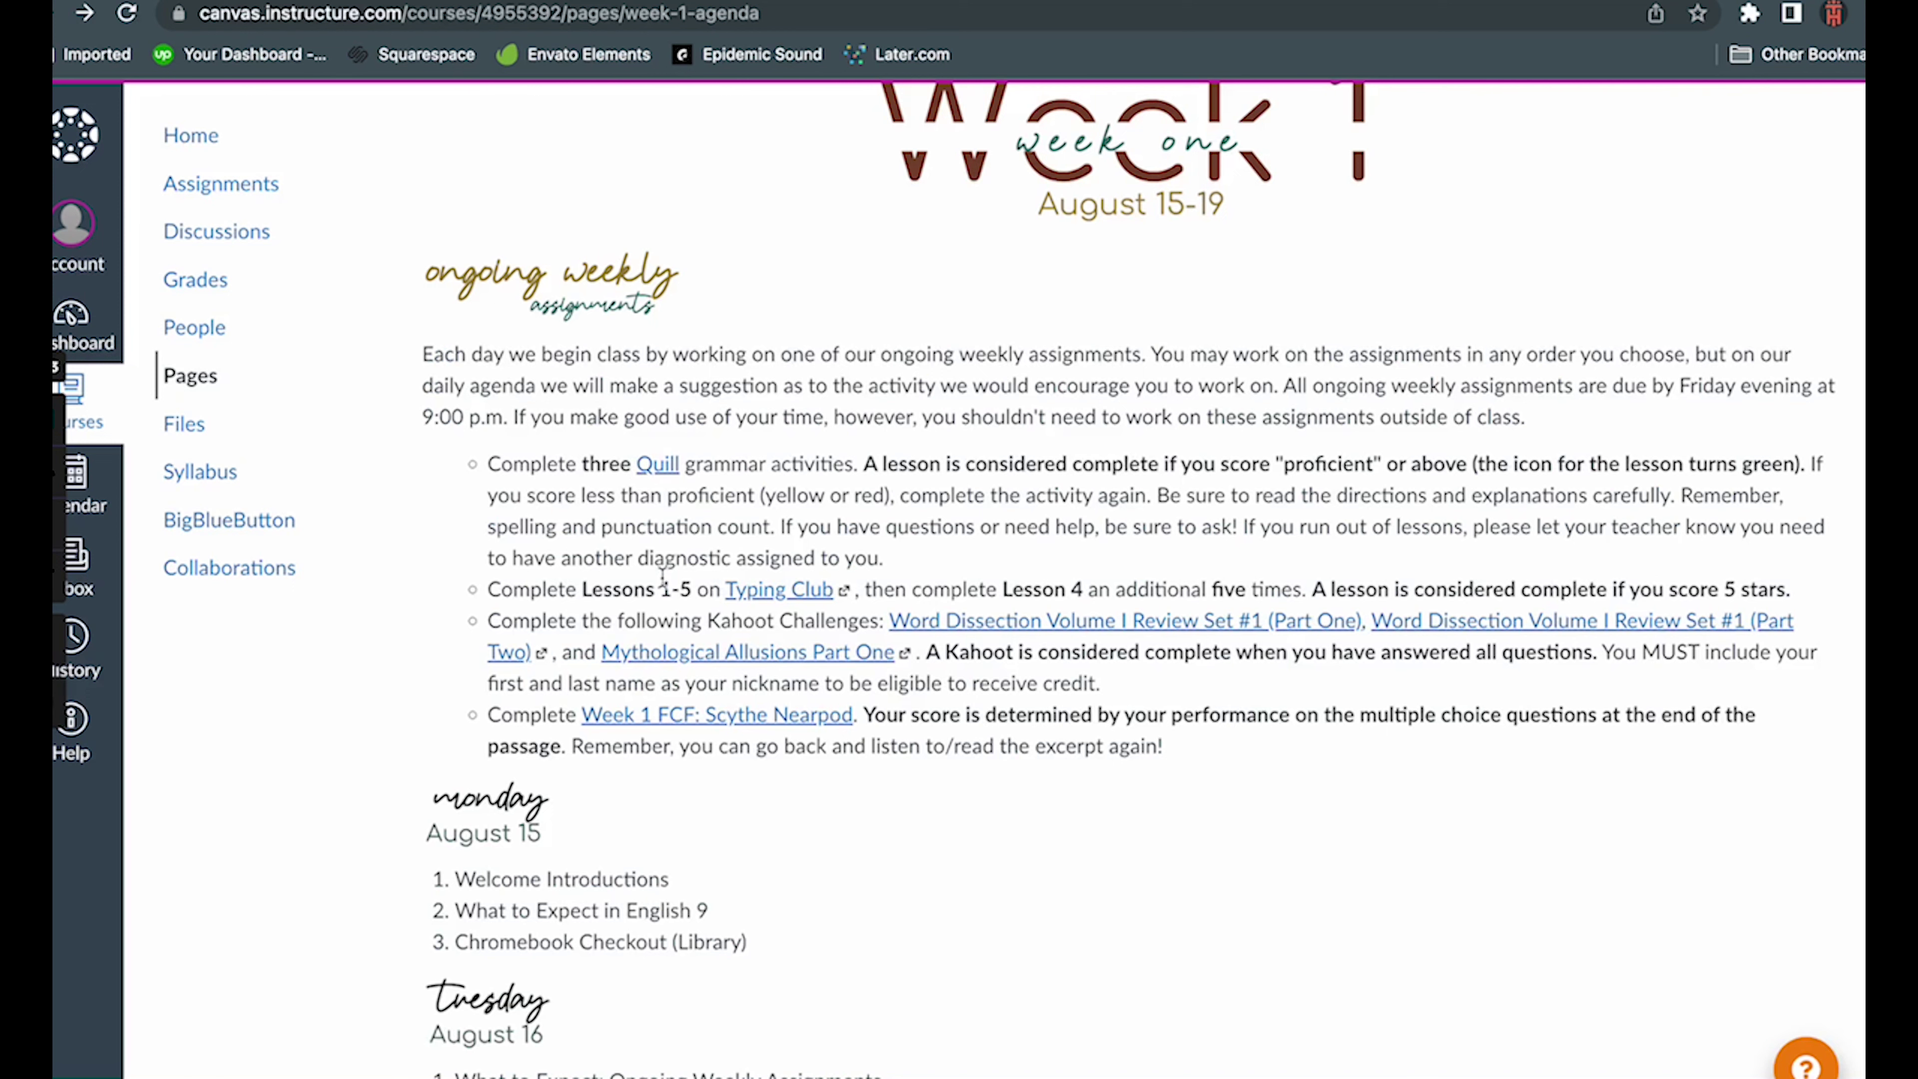
left_click(778, 591)
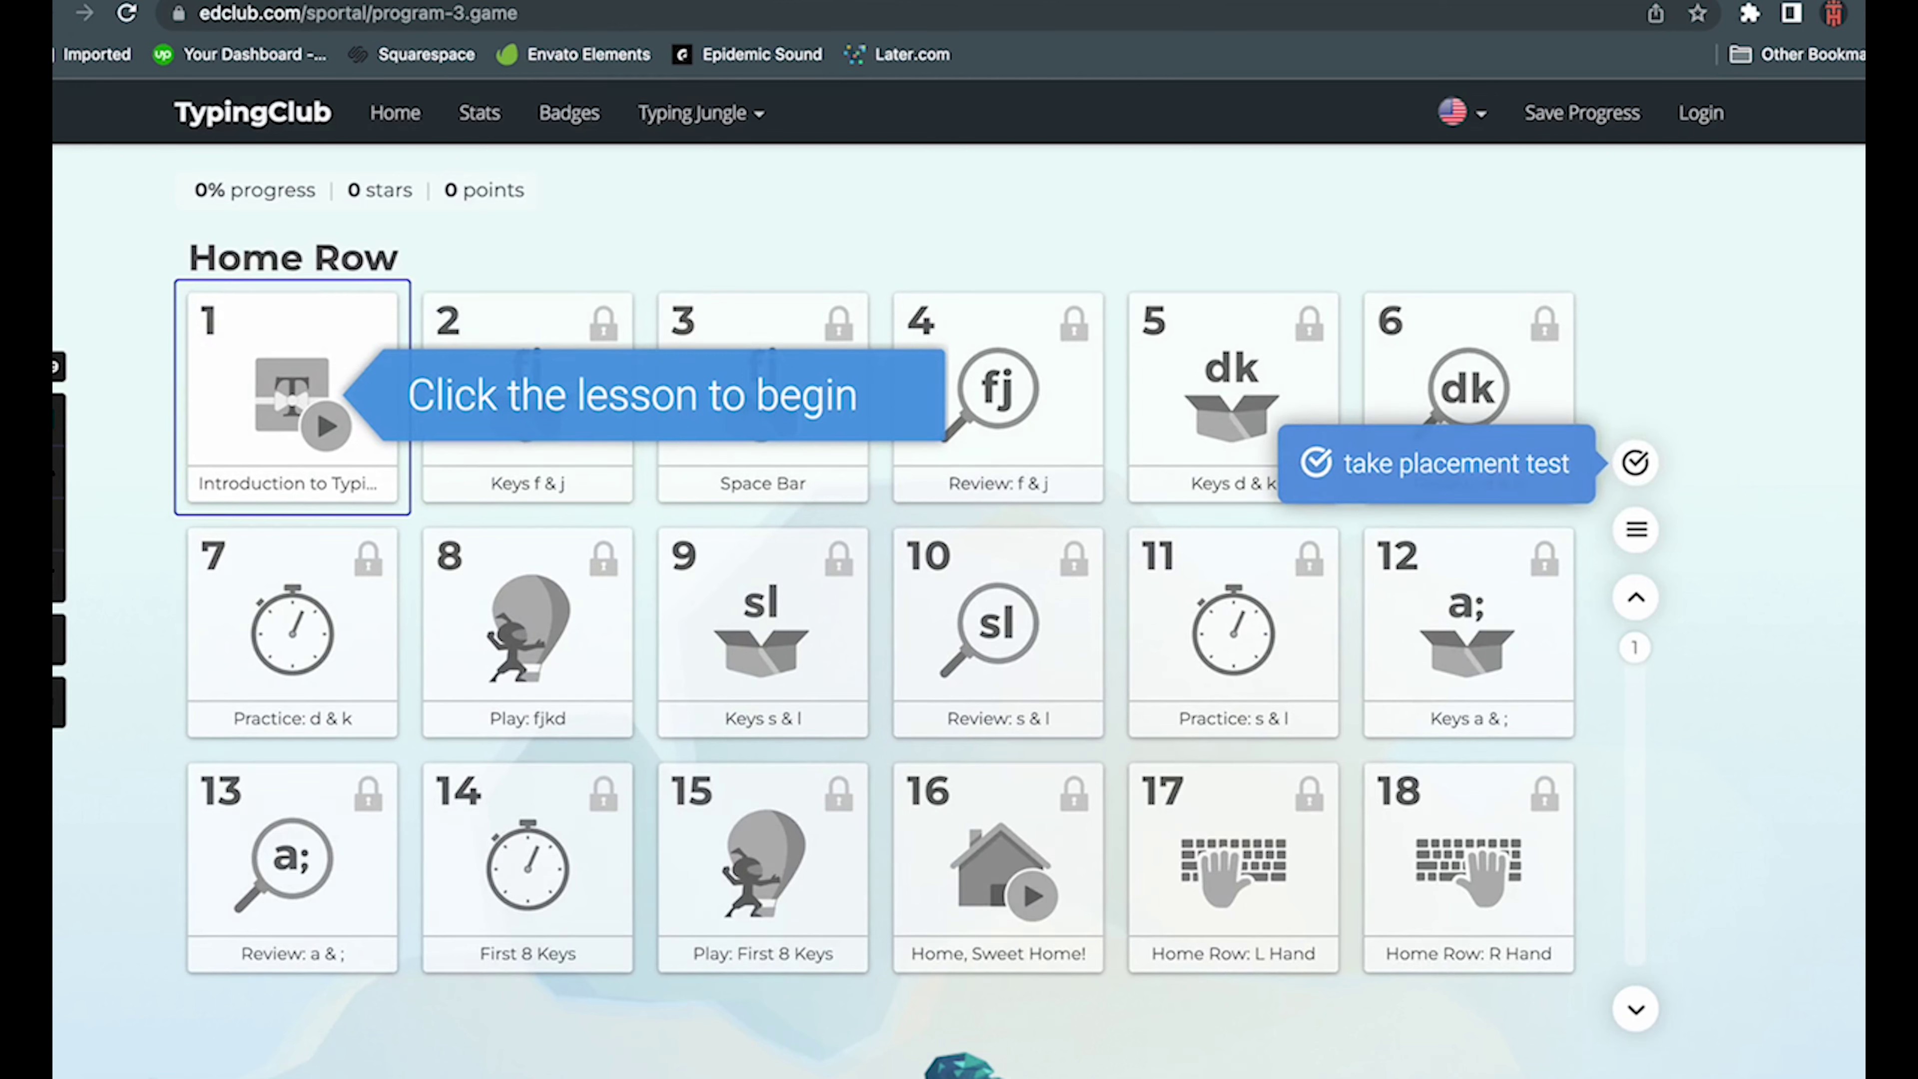
key("super+bracketleft")
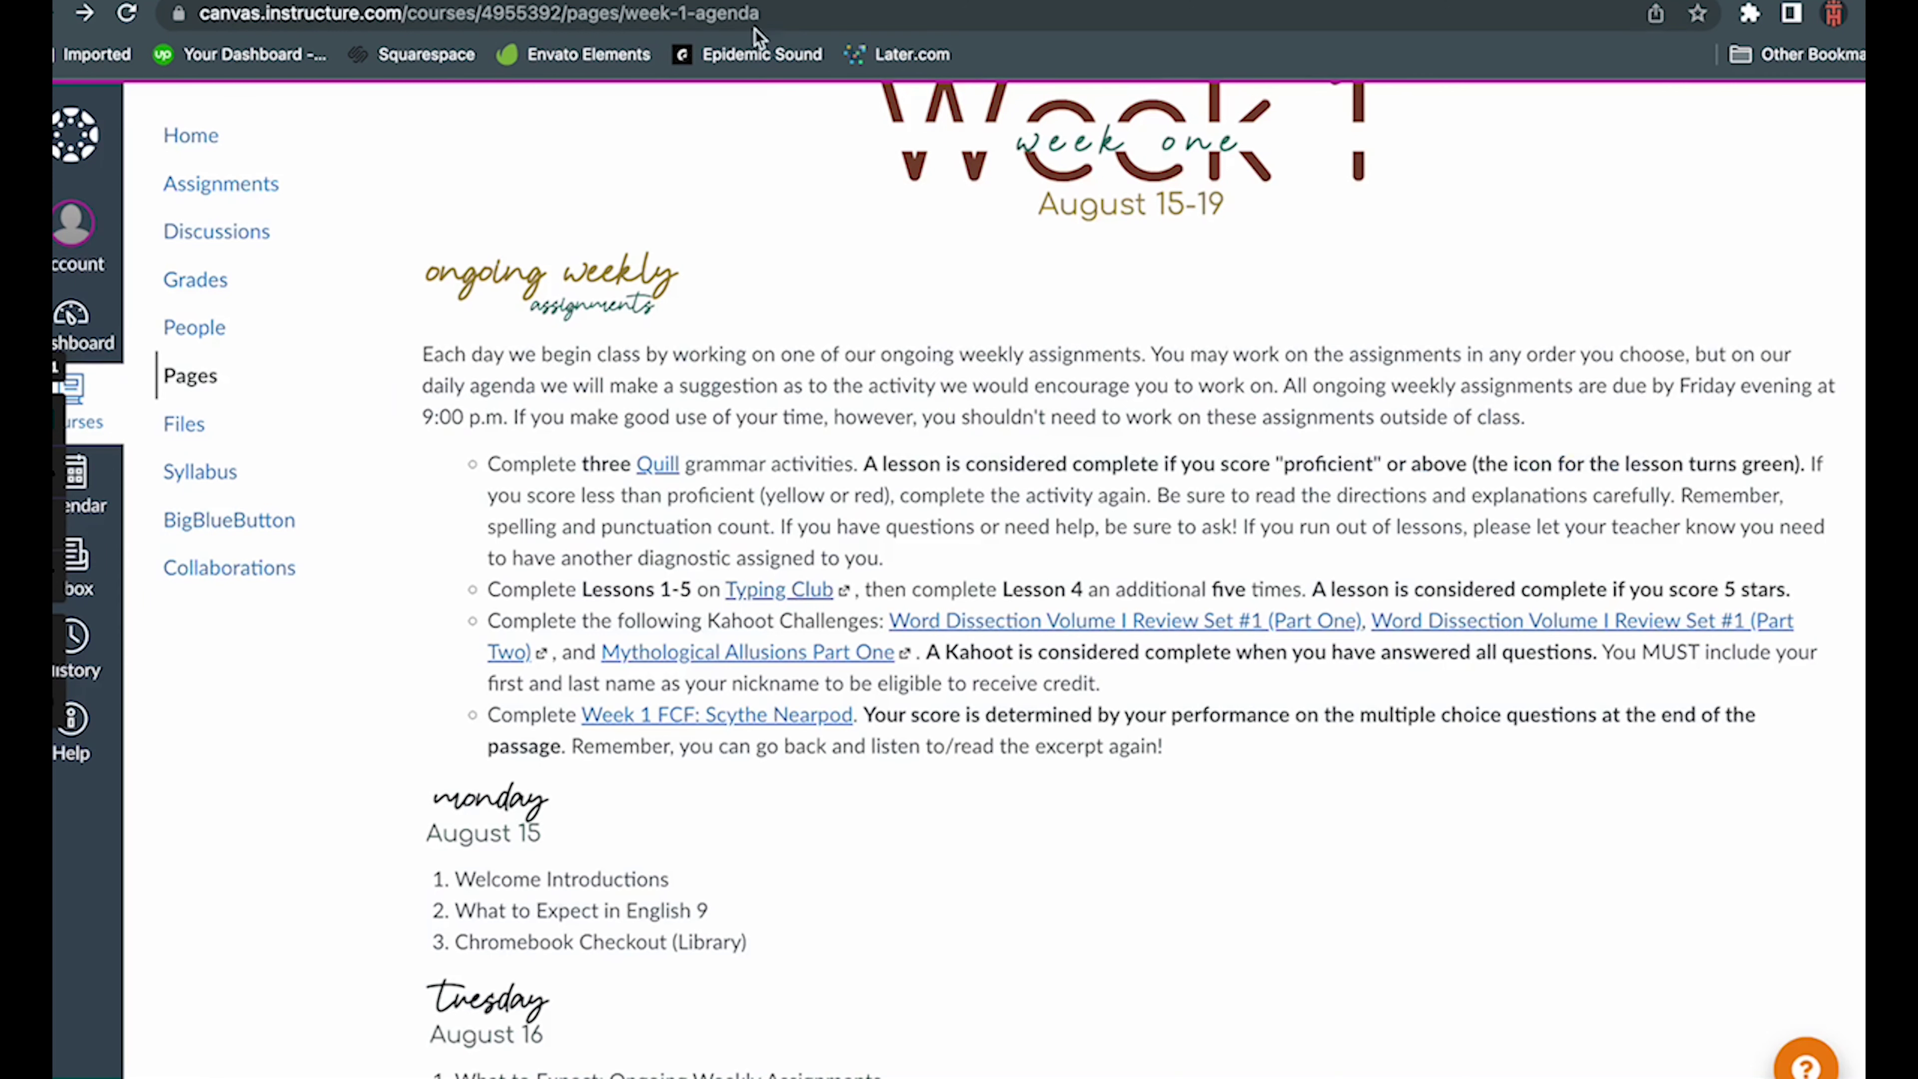
- Check the agenda's Word Dissection Volume I Review Set #1 (Part One) link and launch the Week 1 FCF: Scythe Nearpod assignment
left_click(950, 622)
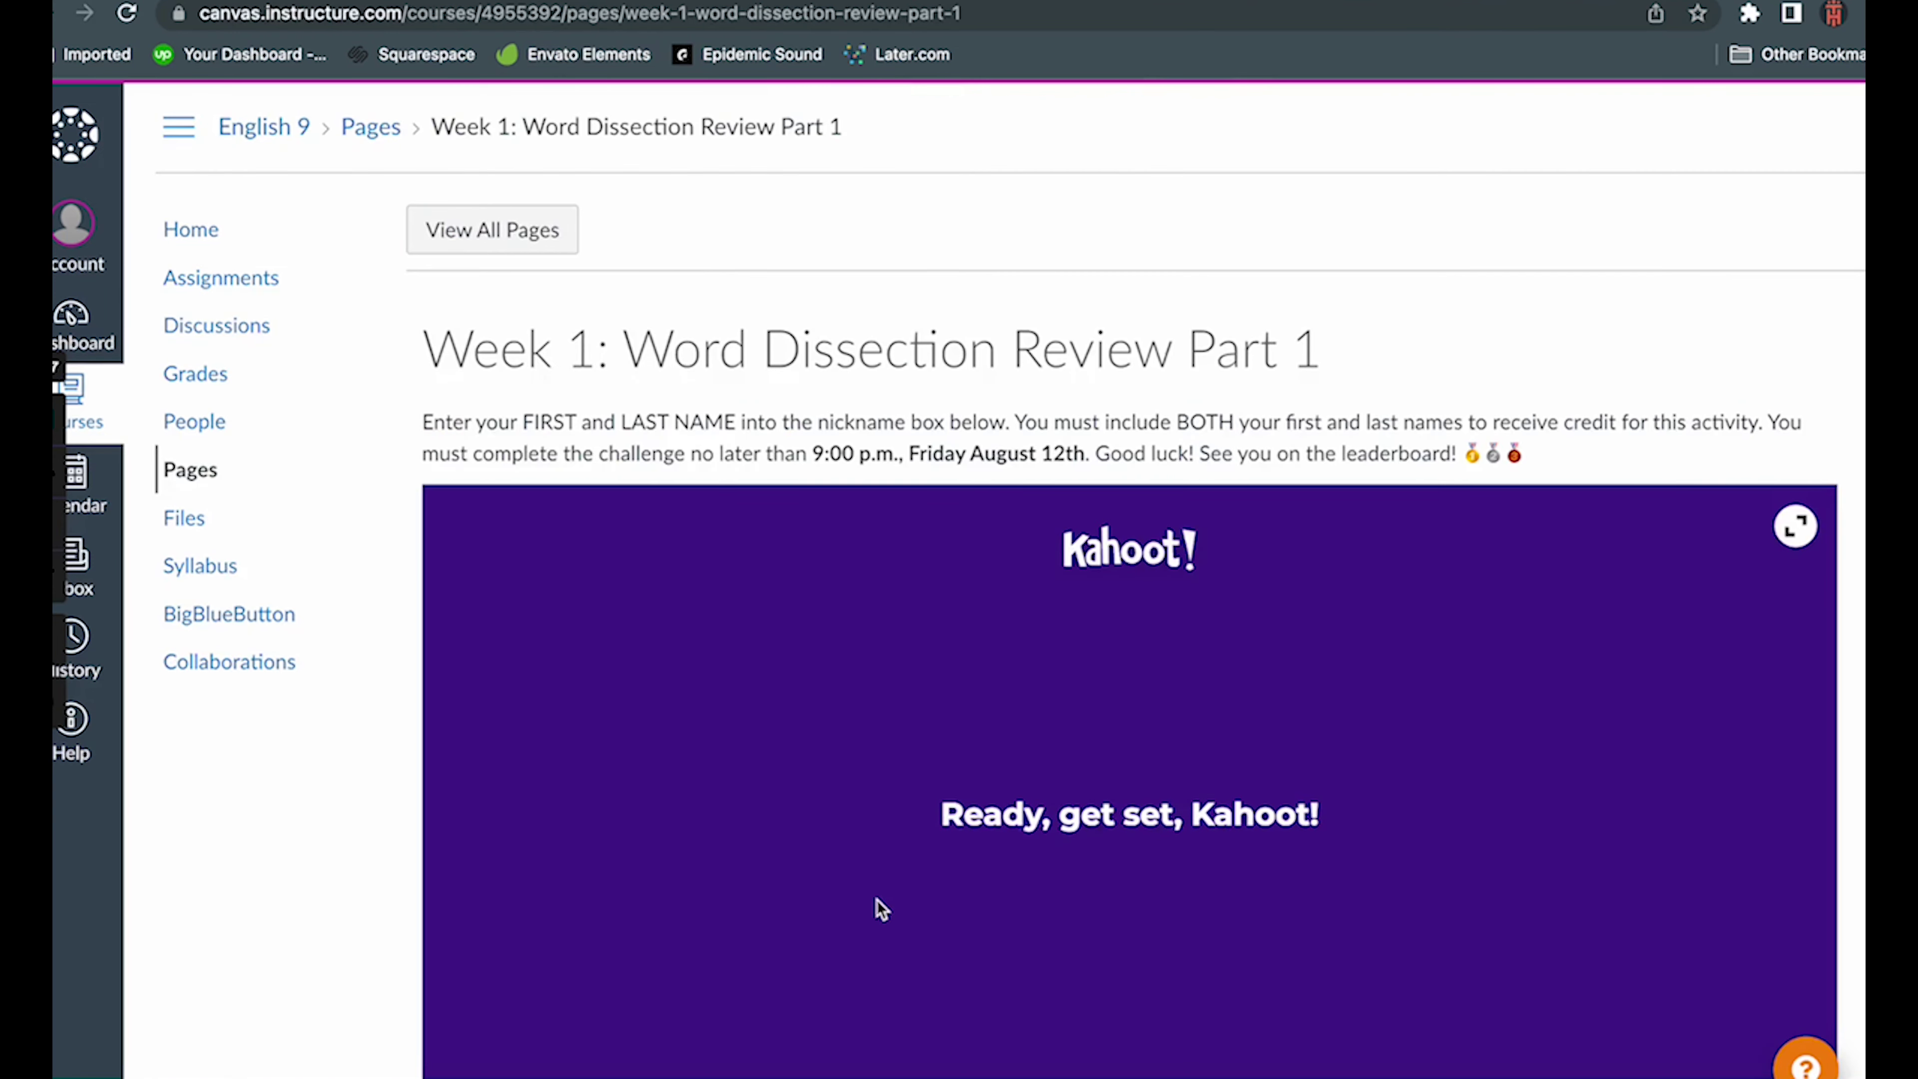
scroll(882, 909, "down", 2)
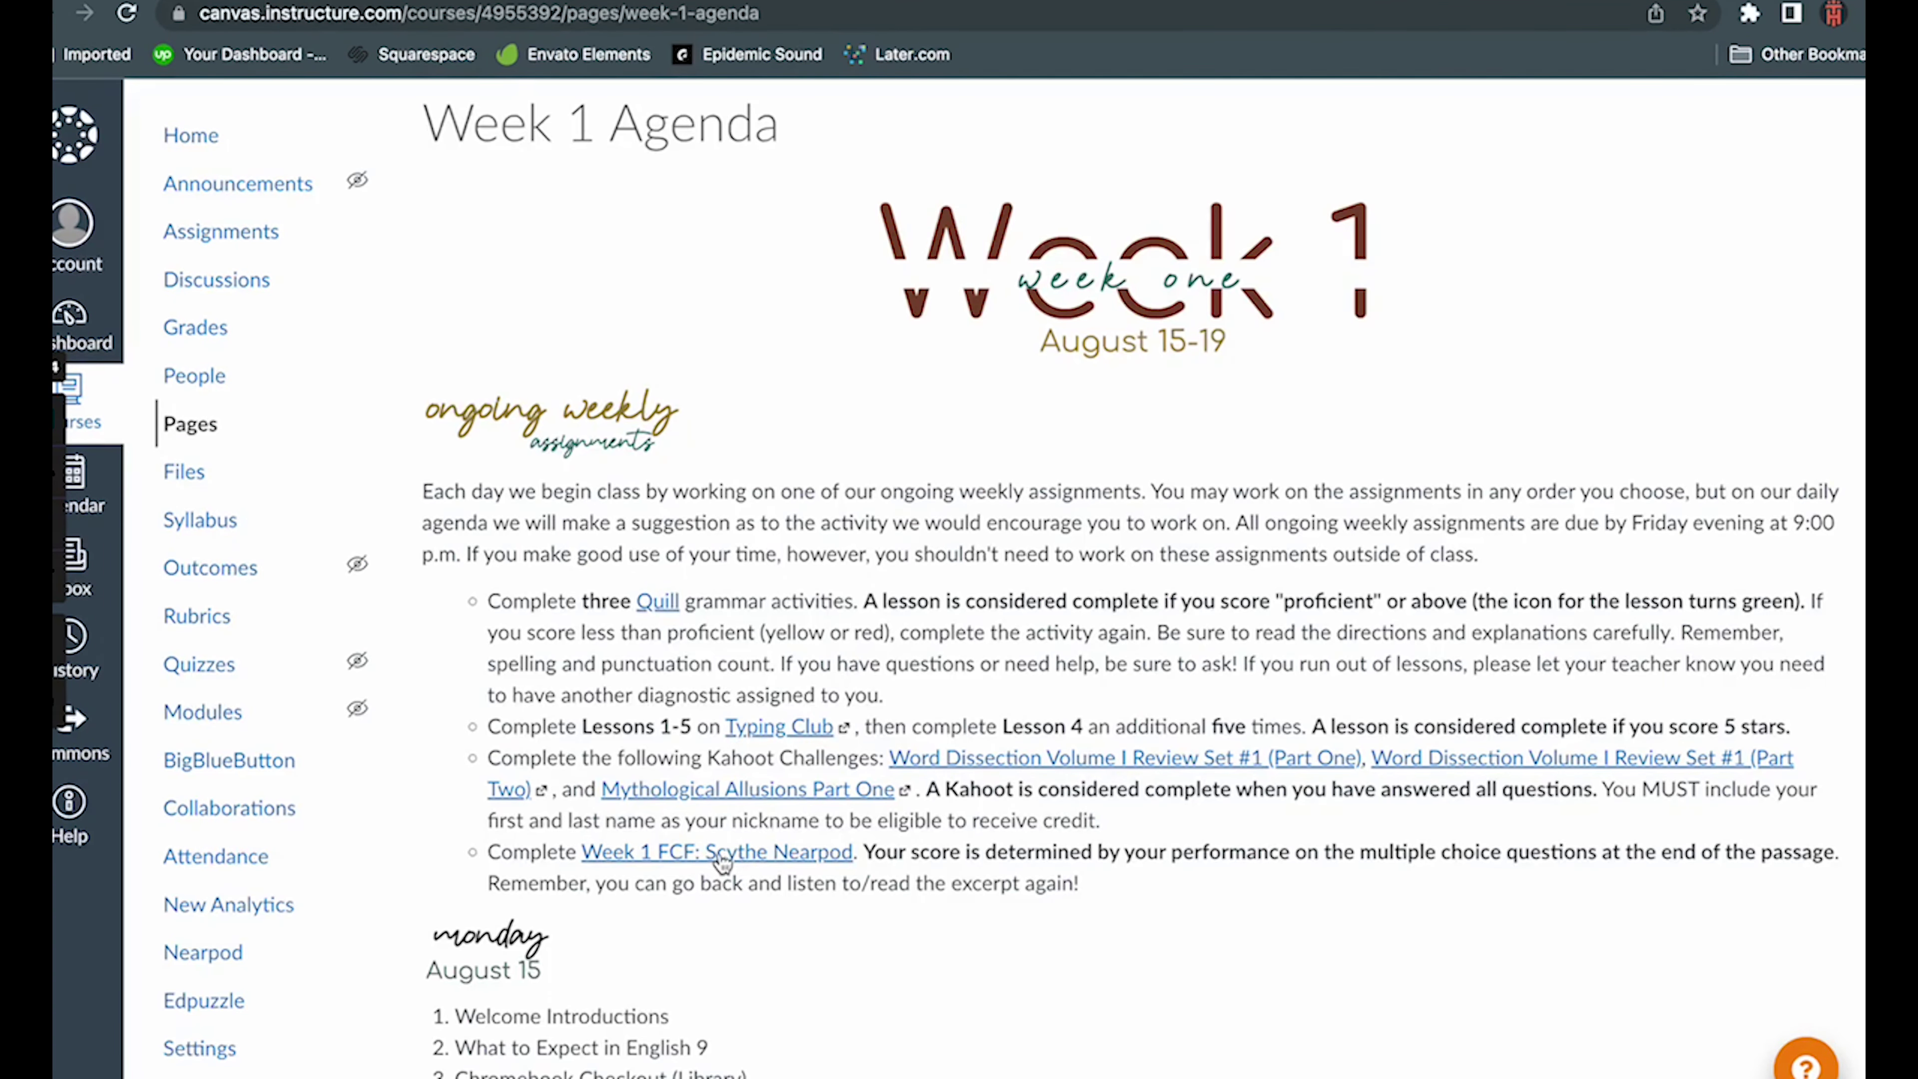
left_click(723, 855)
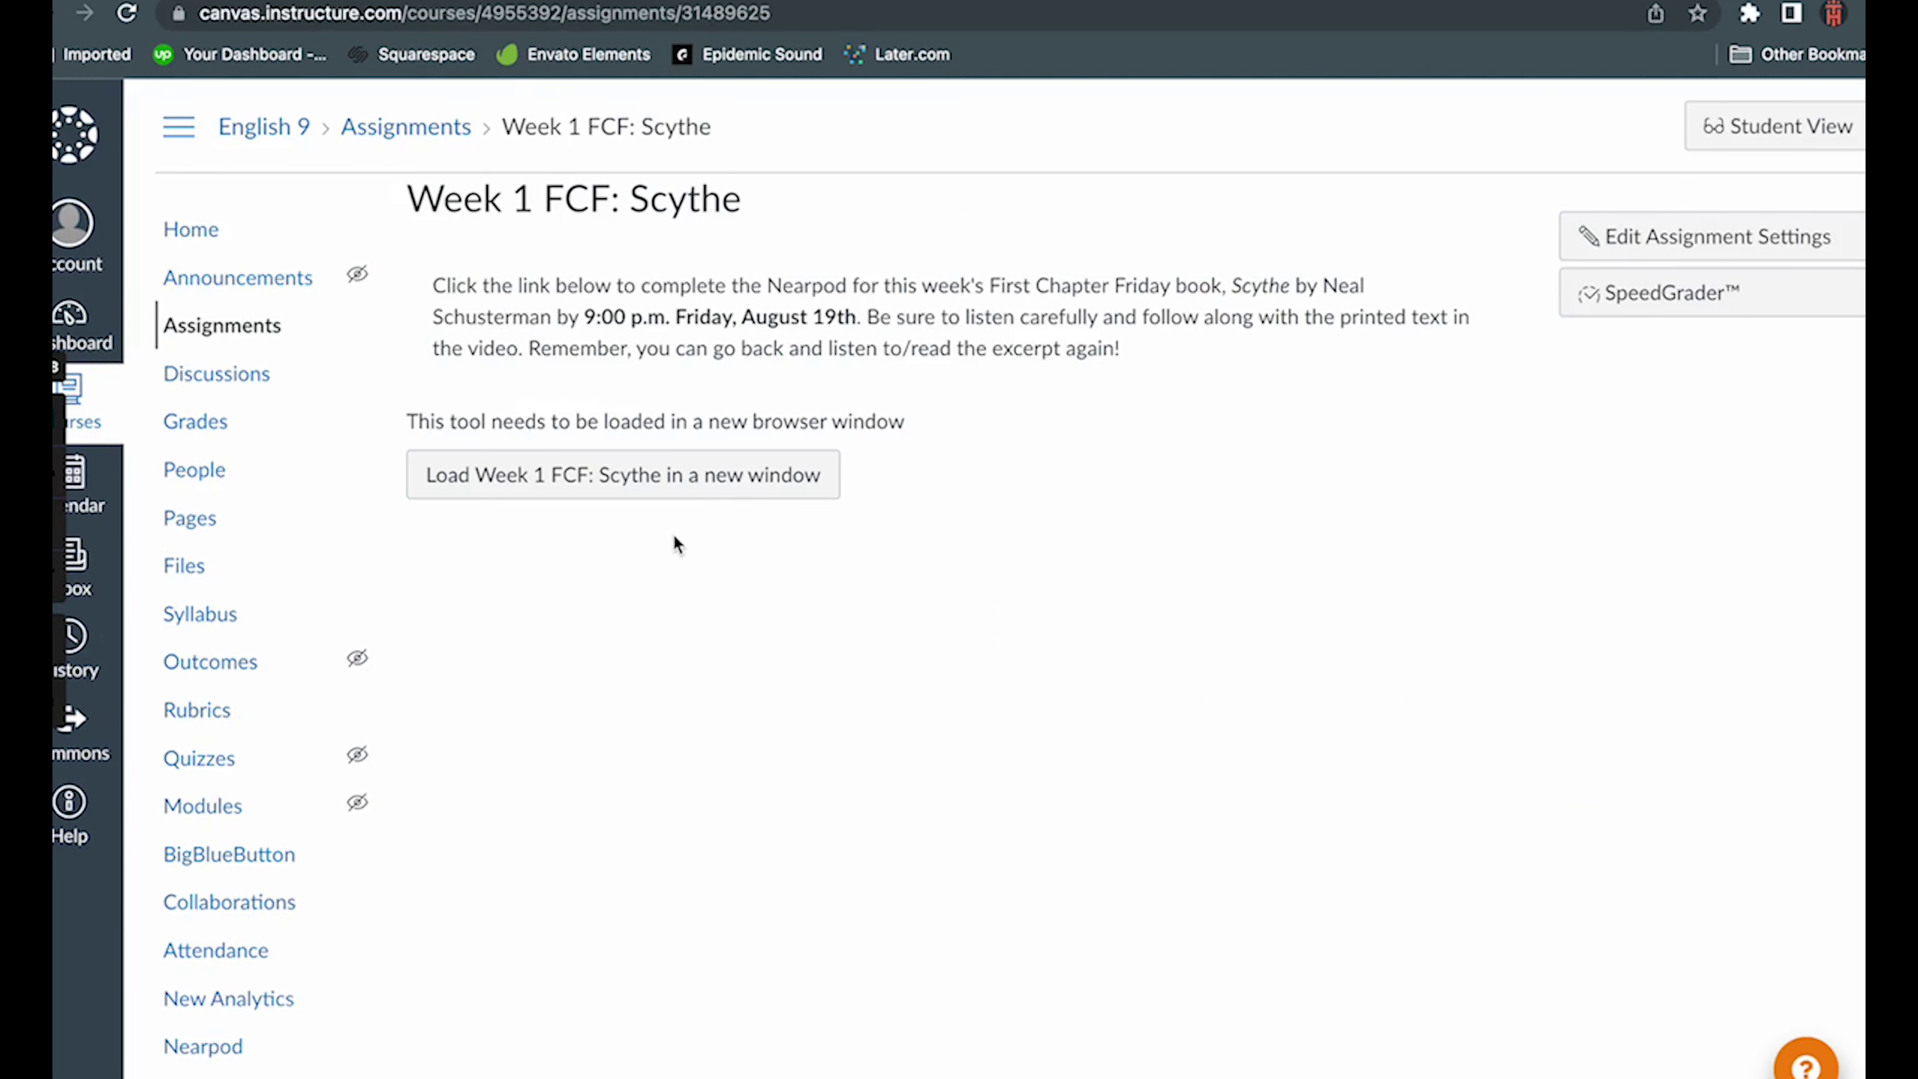
left_click(668, 483)
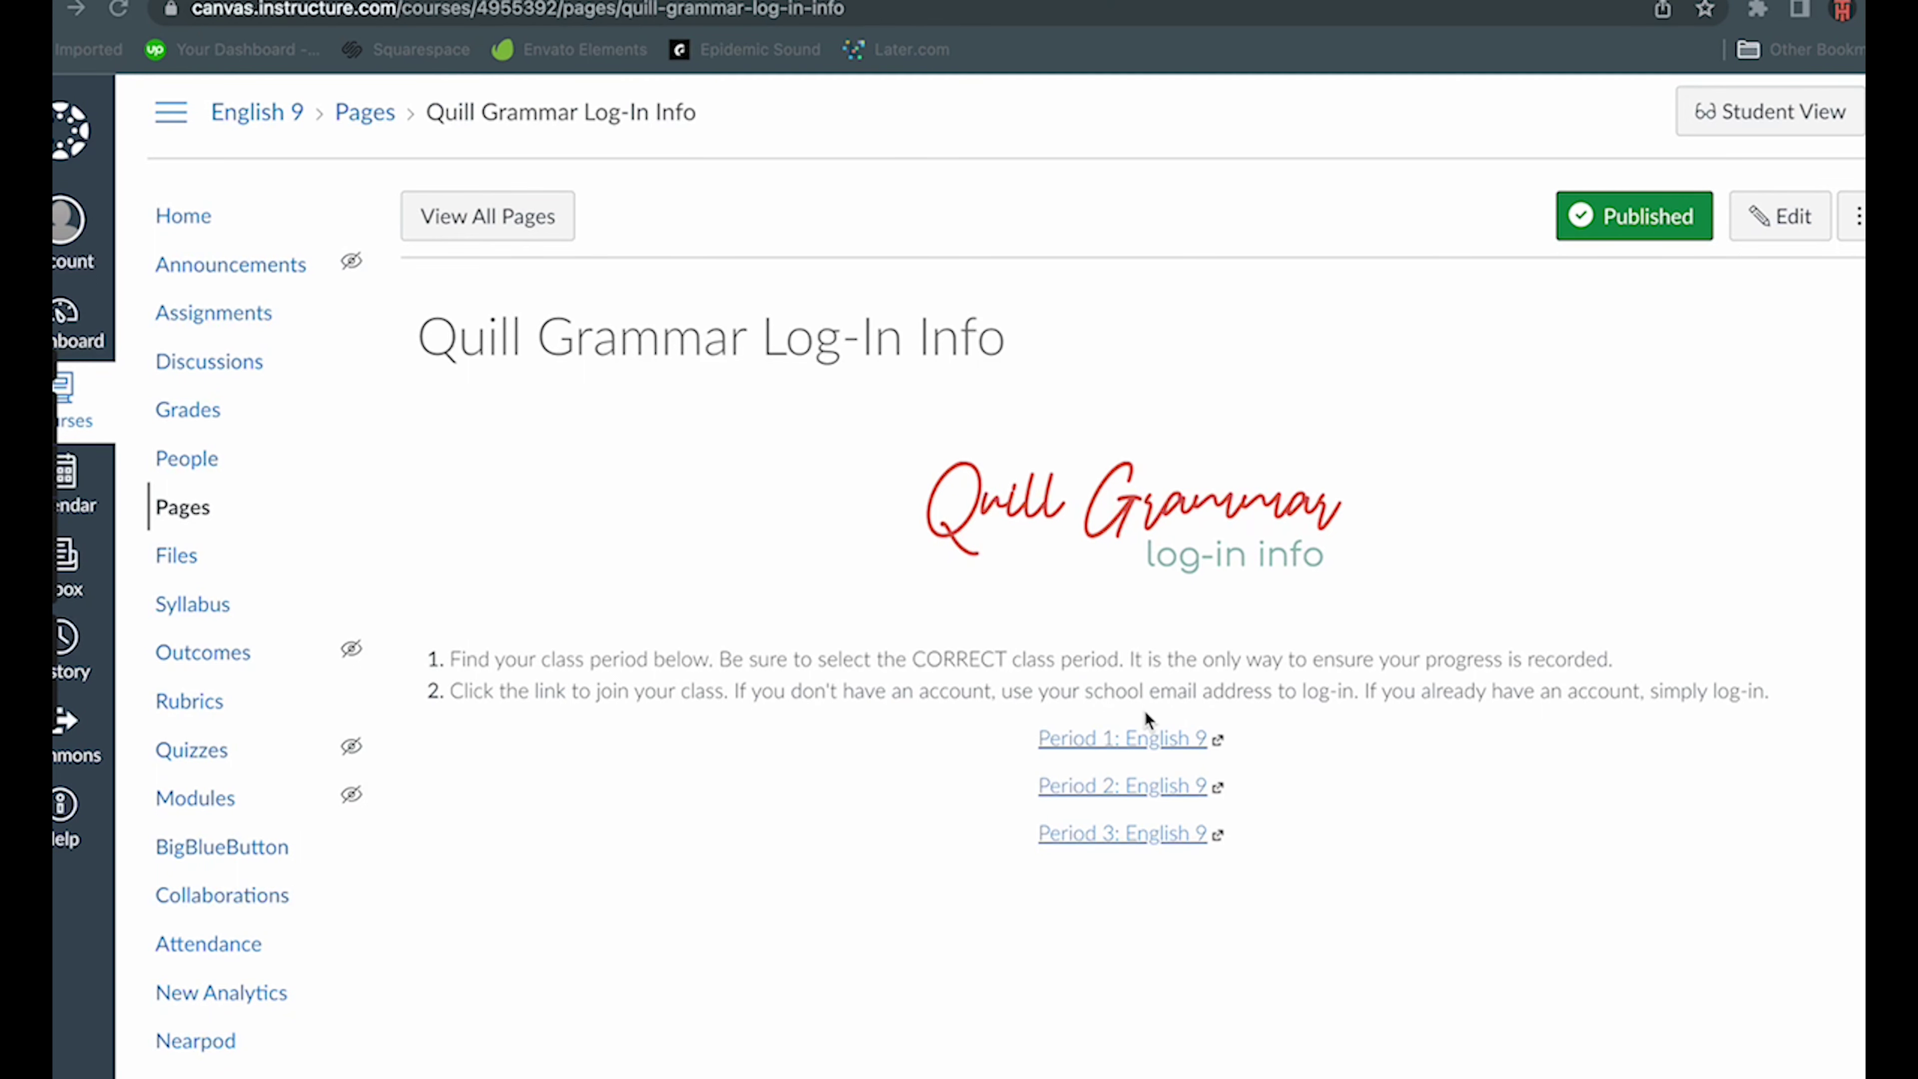
- Open the Period 1: English 9 class link on the Quill Grammar Log-In Info page, check where it leads and return
left_click(1124, 739)
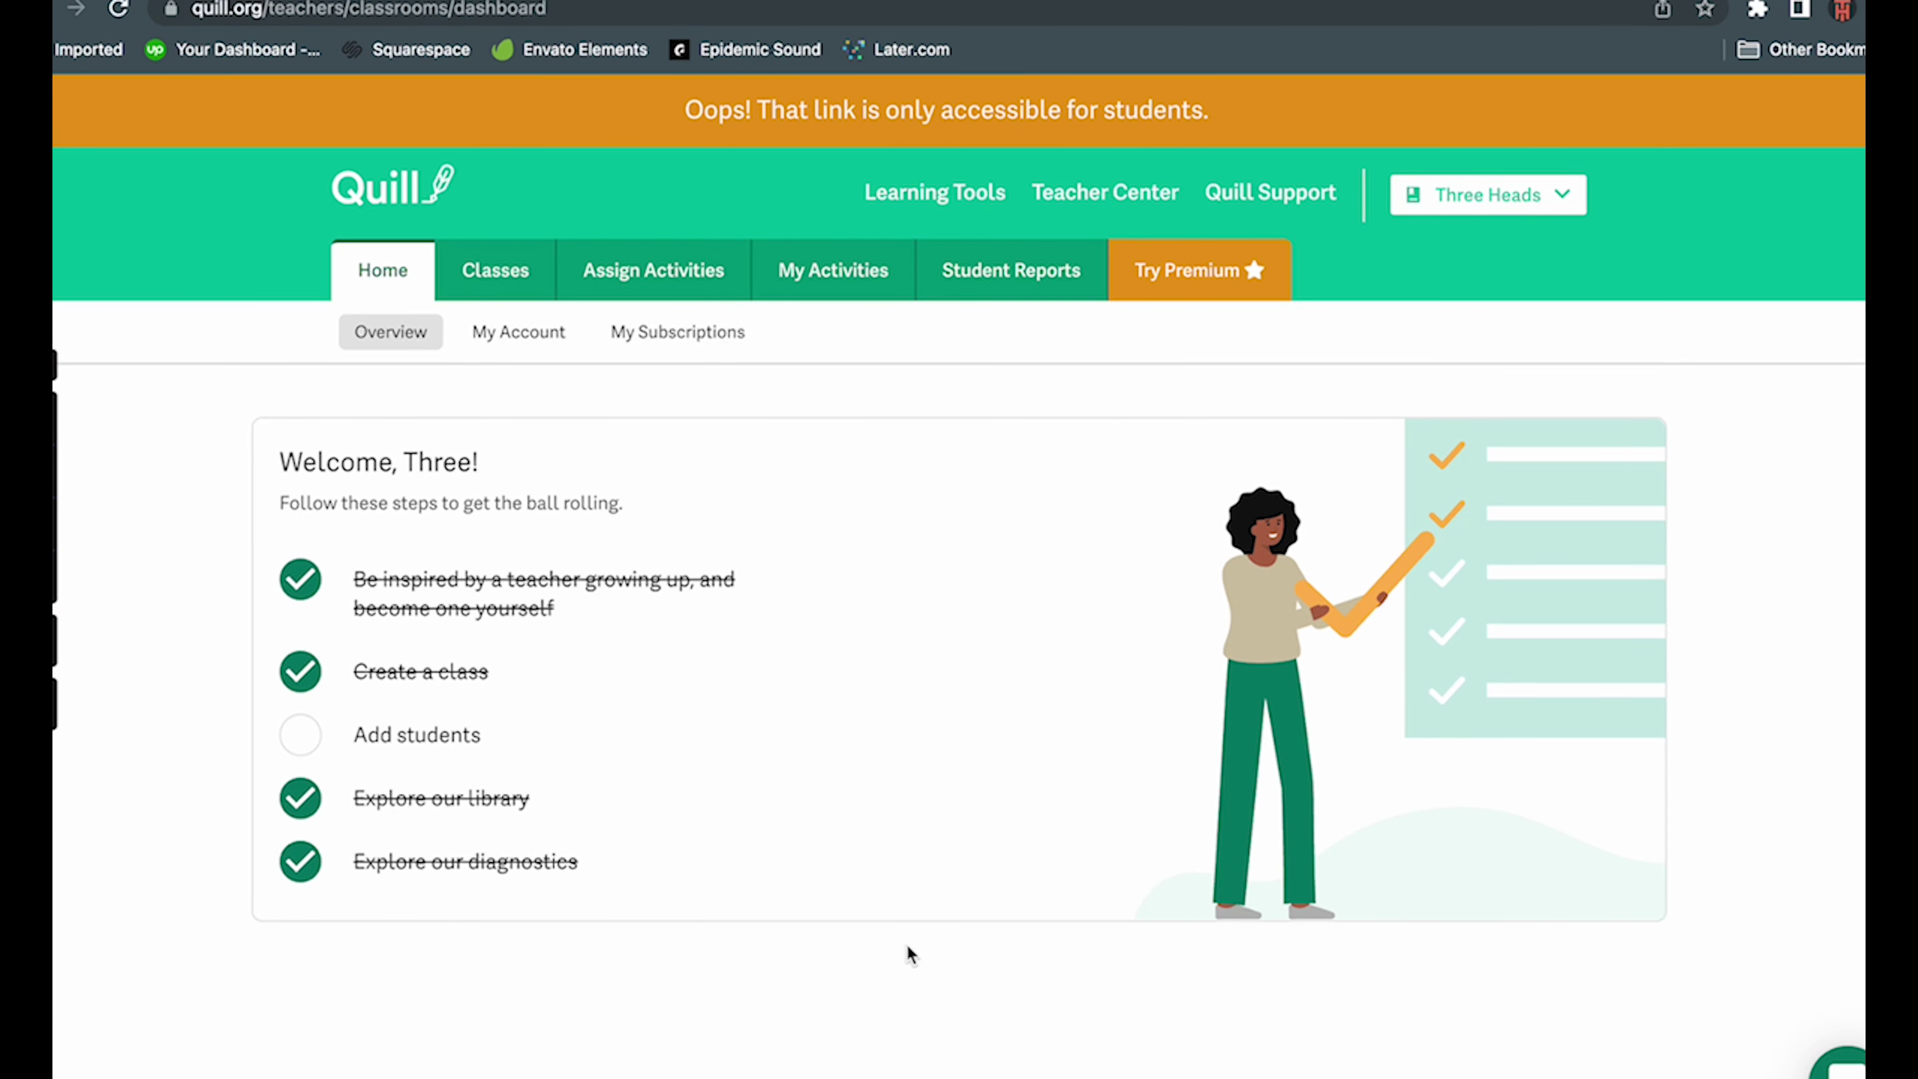
key("ctrl+w")
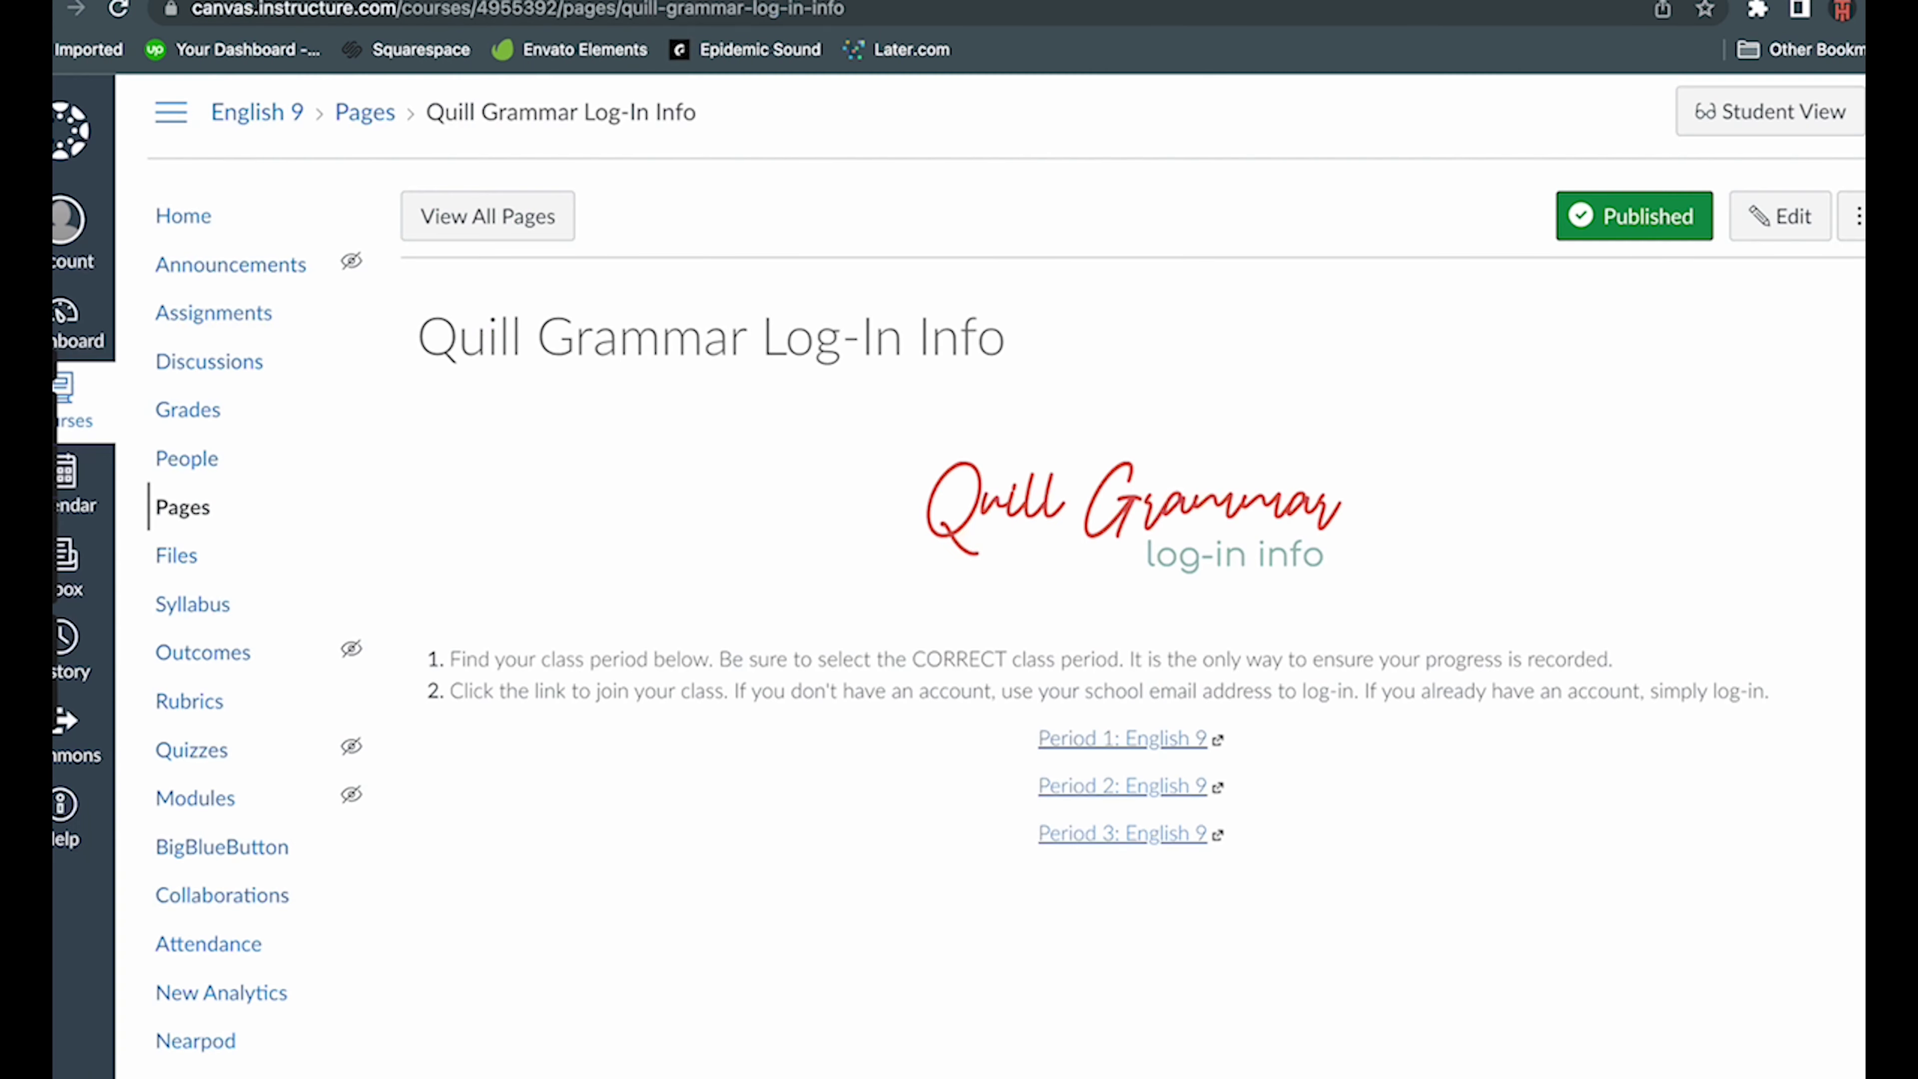
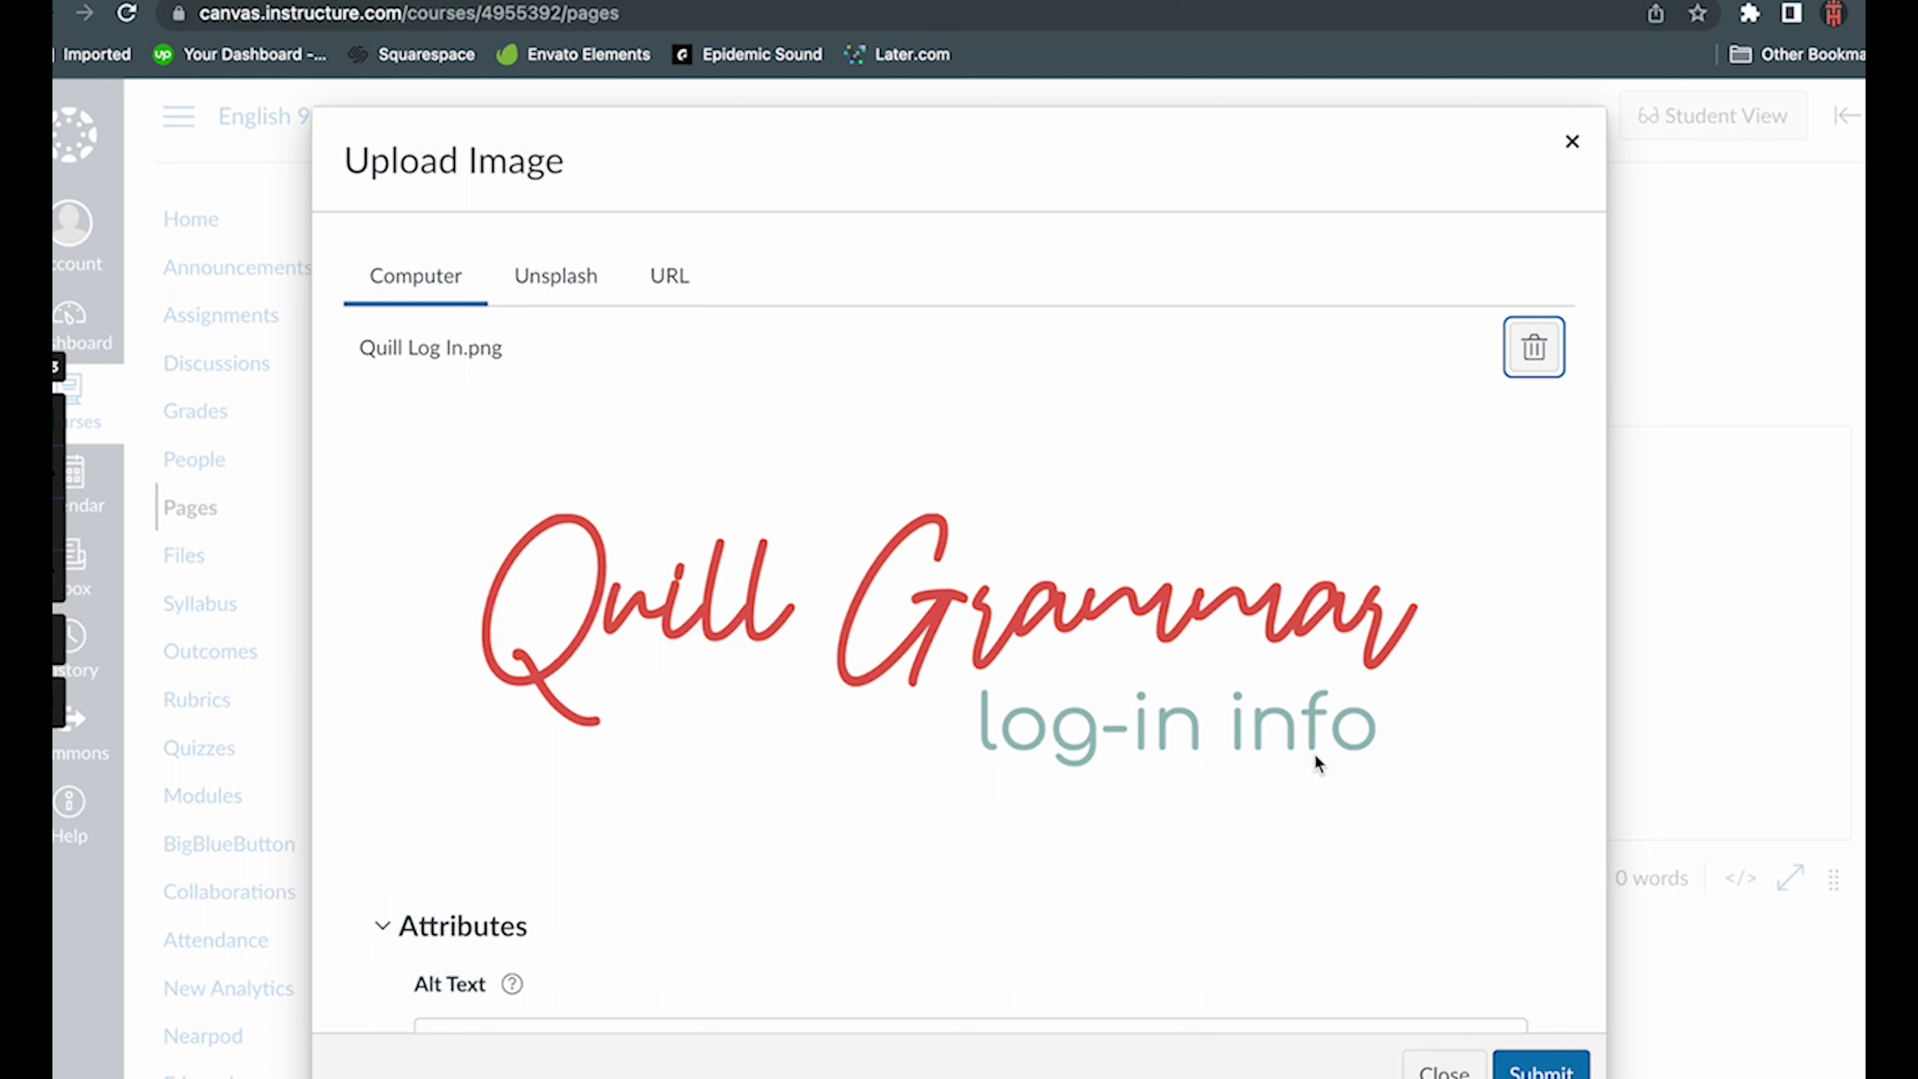
- Insert the Quill Log In.png header image into the Quill Grammar Log In (Demo) page and set its size to Large
left_click(1533, 1068)
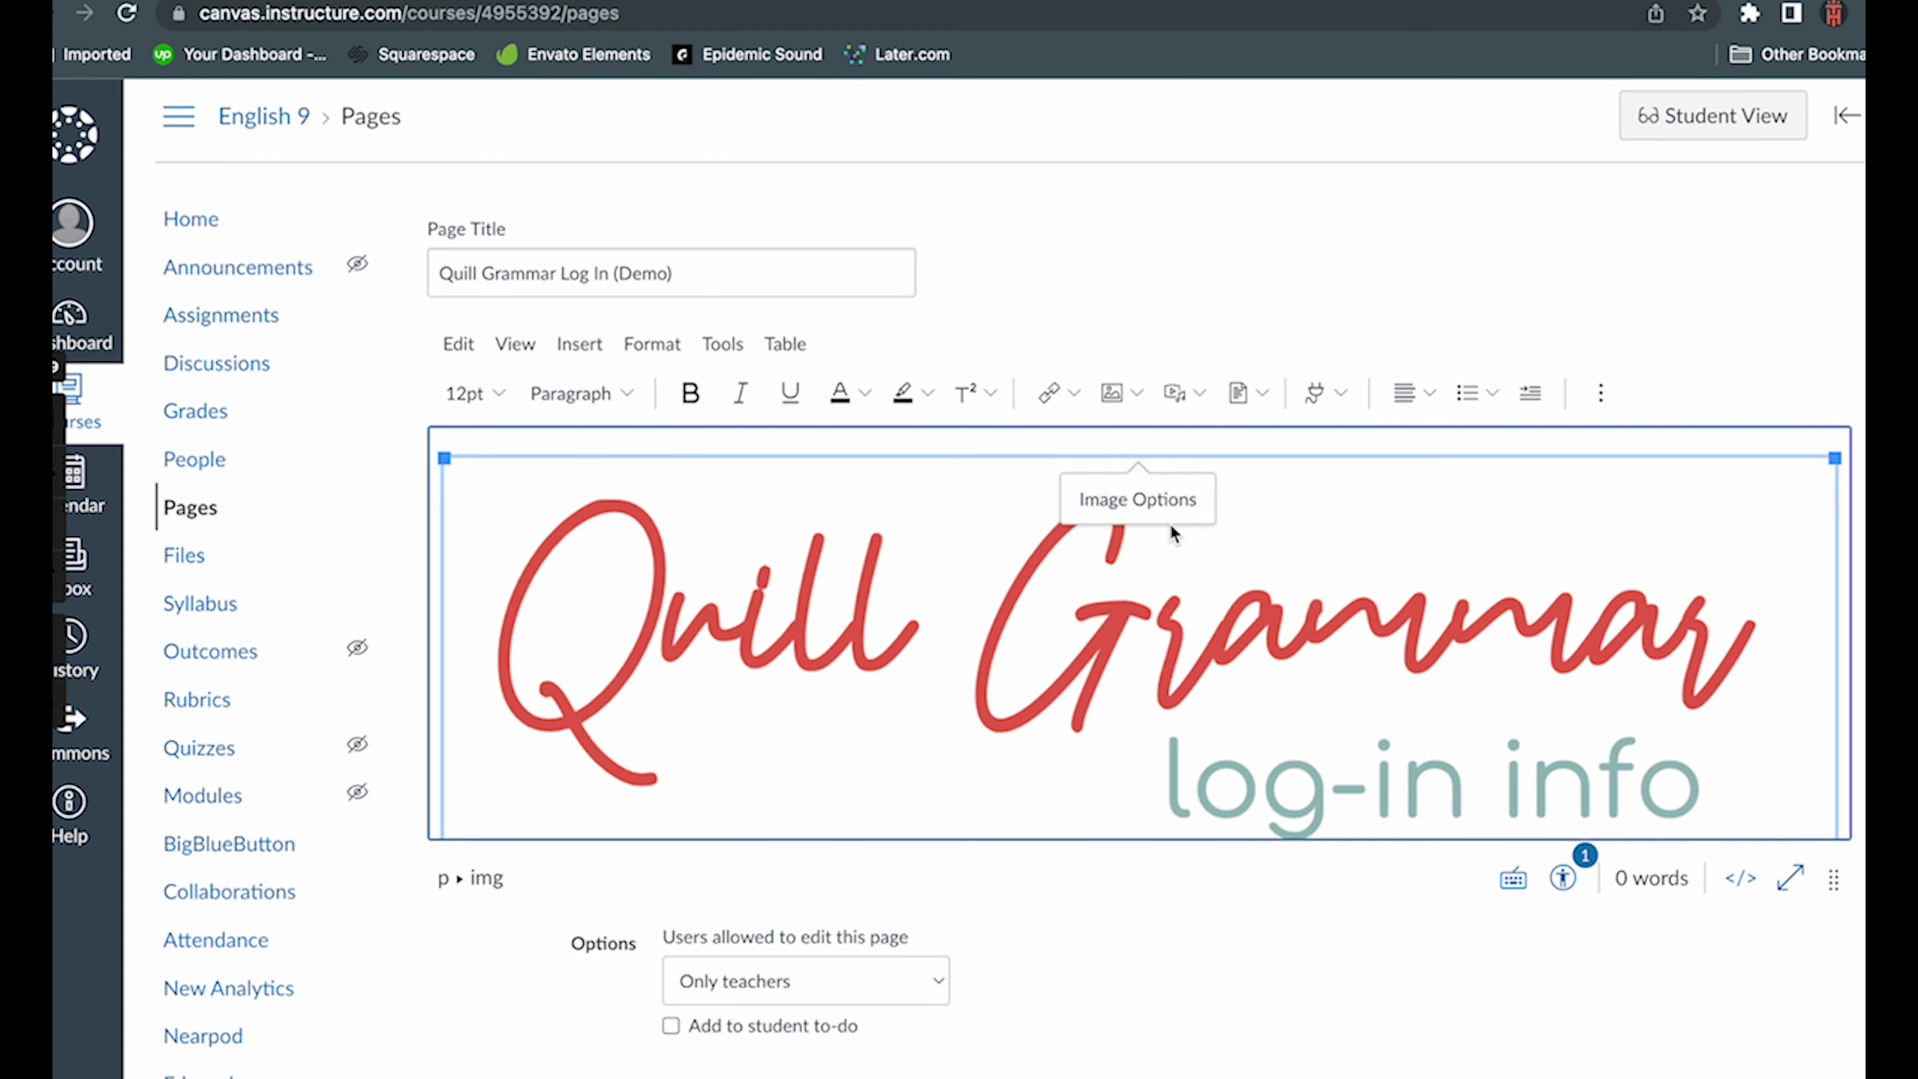
left_click(1170, 511)
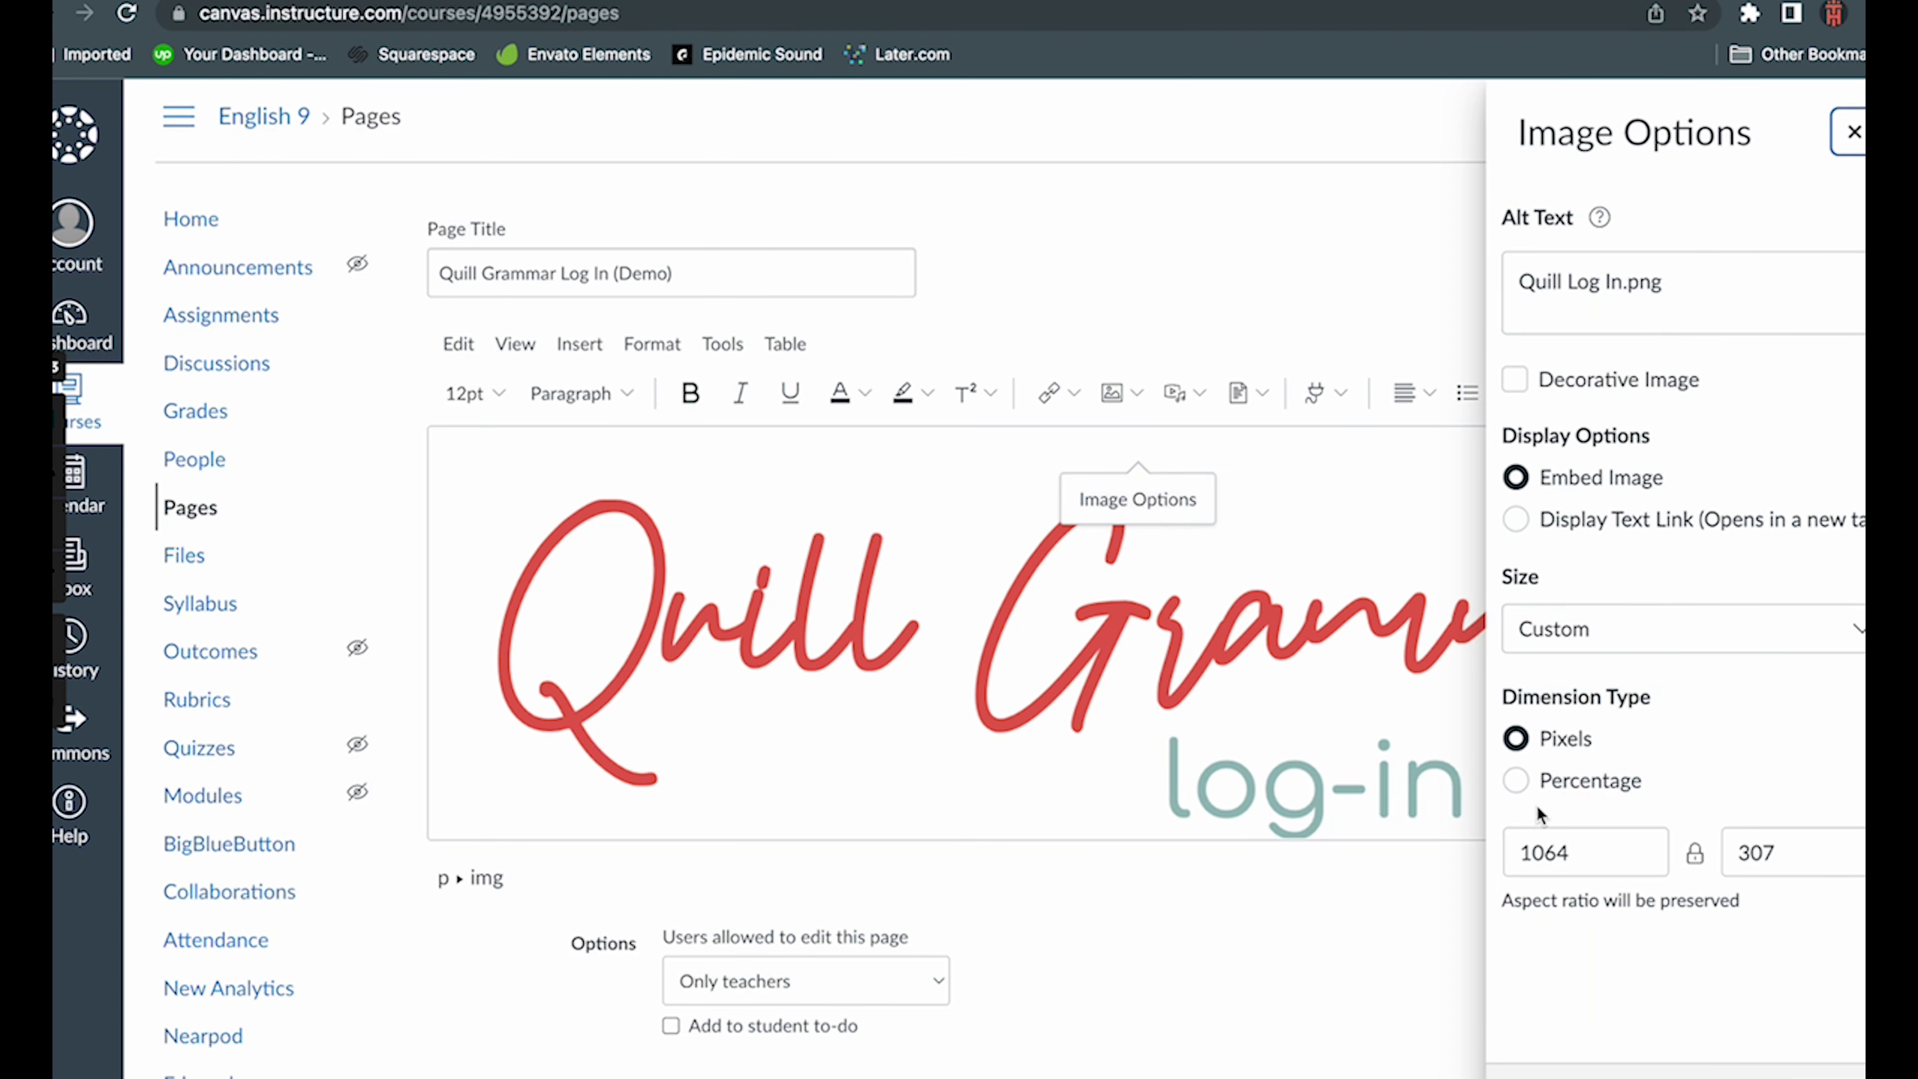
left_click(1580, 630)
left_click(1574, 769)
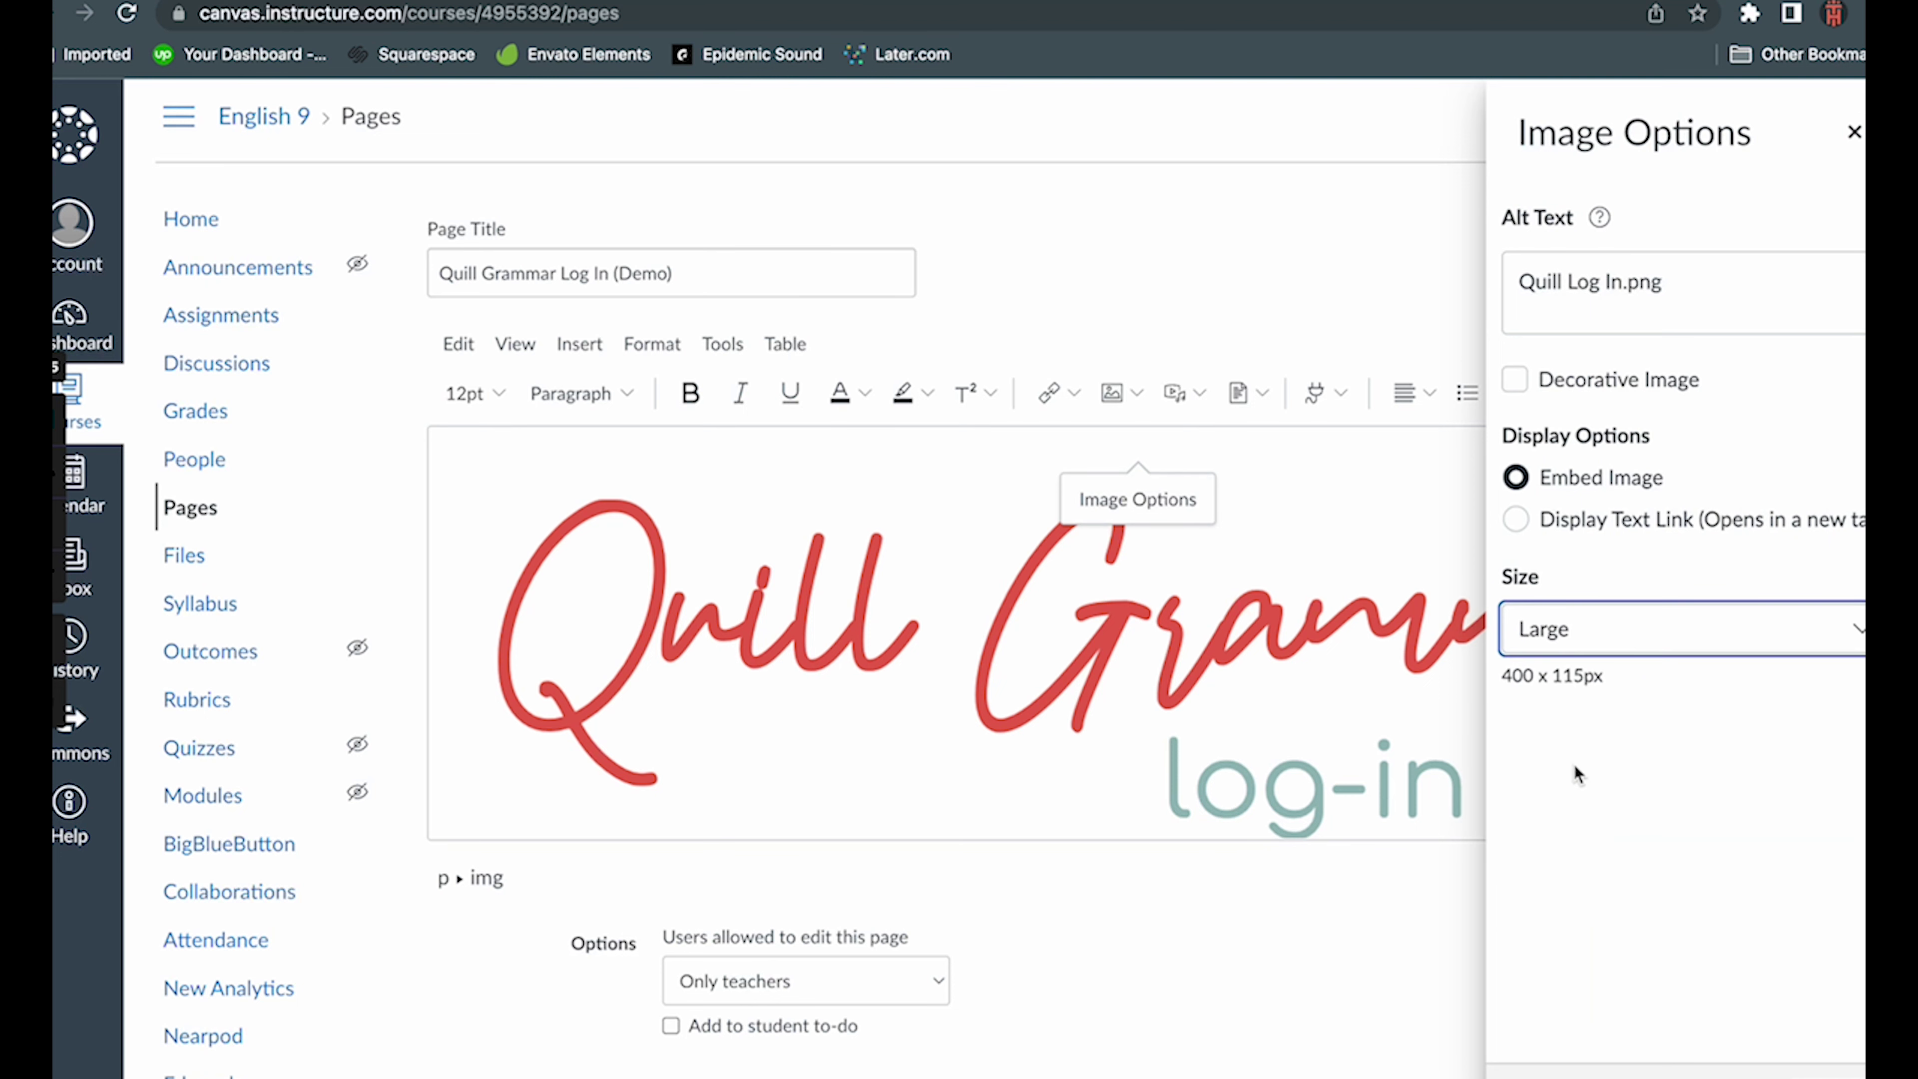
left_click(1828, 1073)
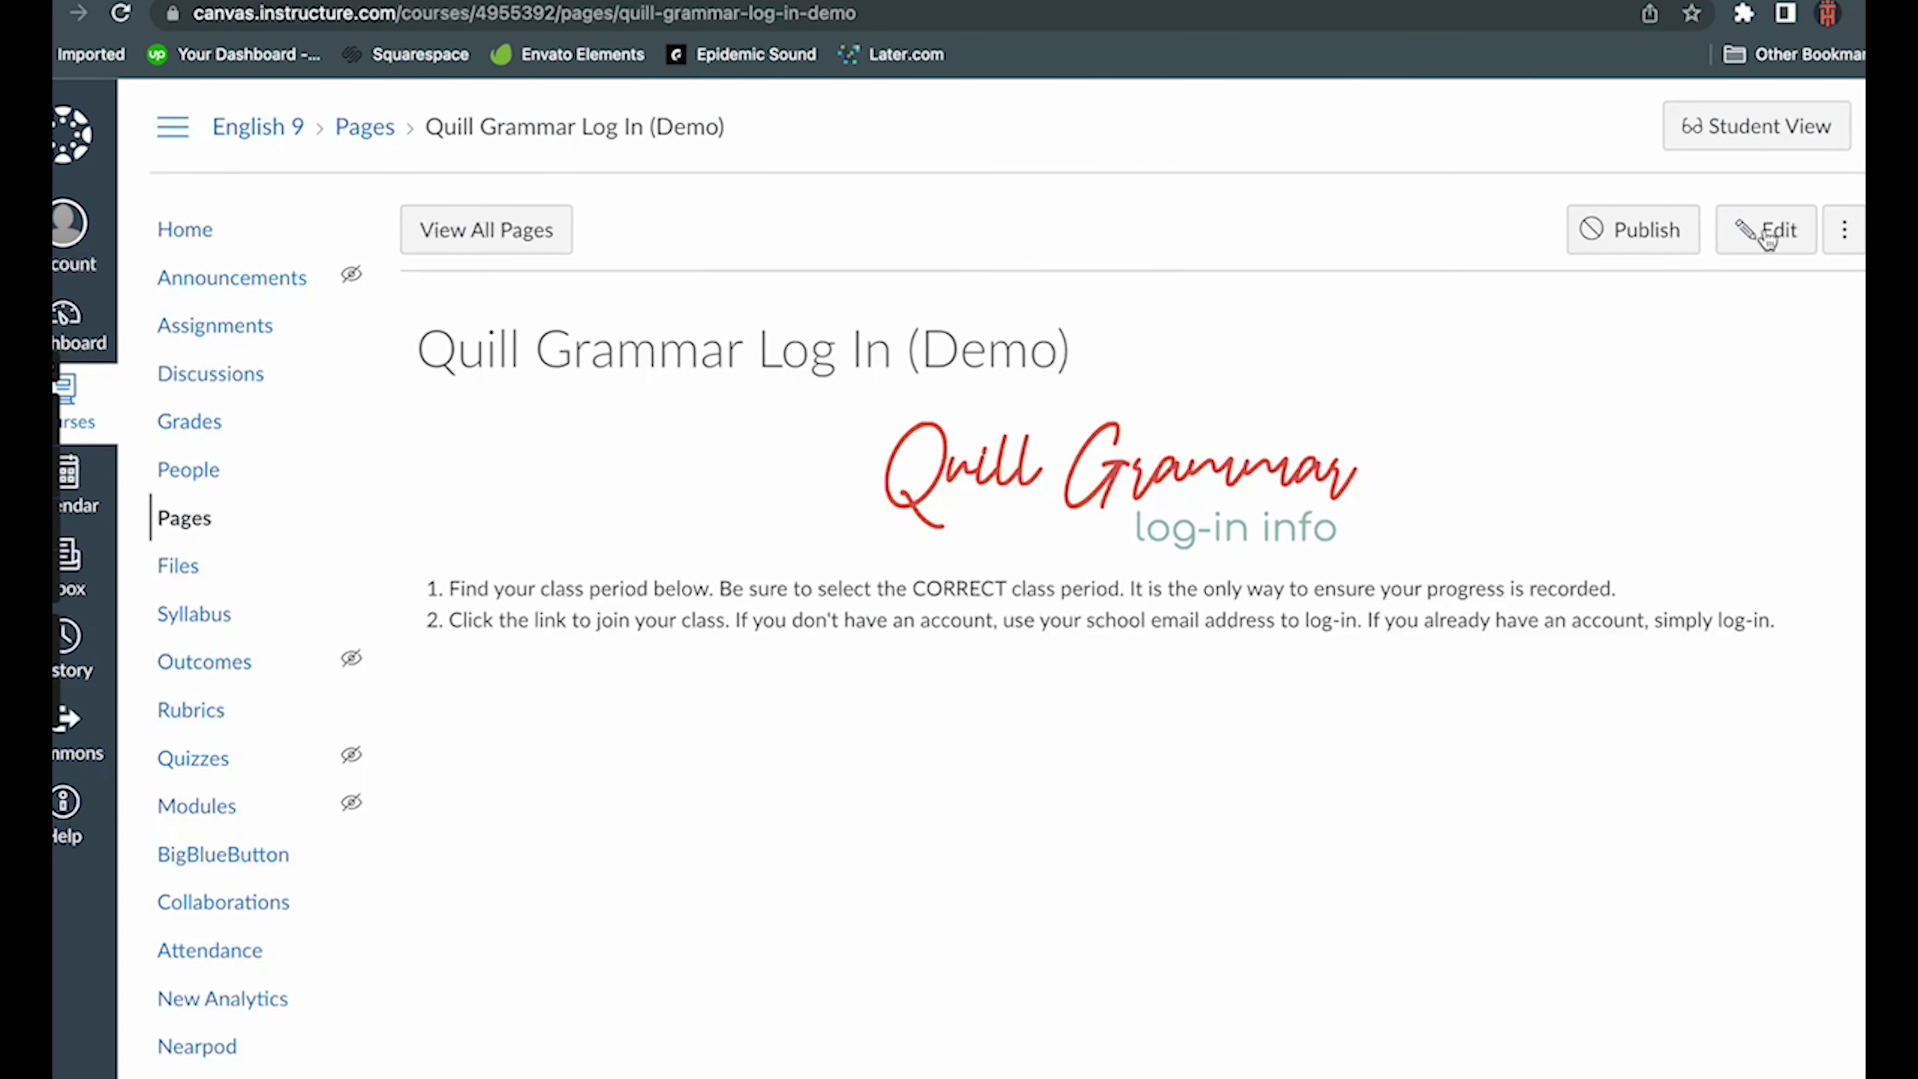
- Reopen the Quill Grammar Log In (Demo) page for editing and set both numbered instructions in the Lato font
left_click(1768, 237)
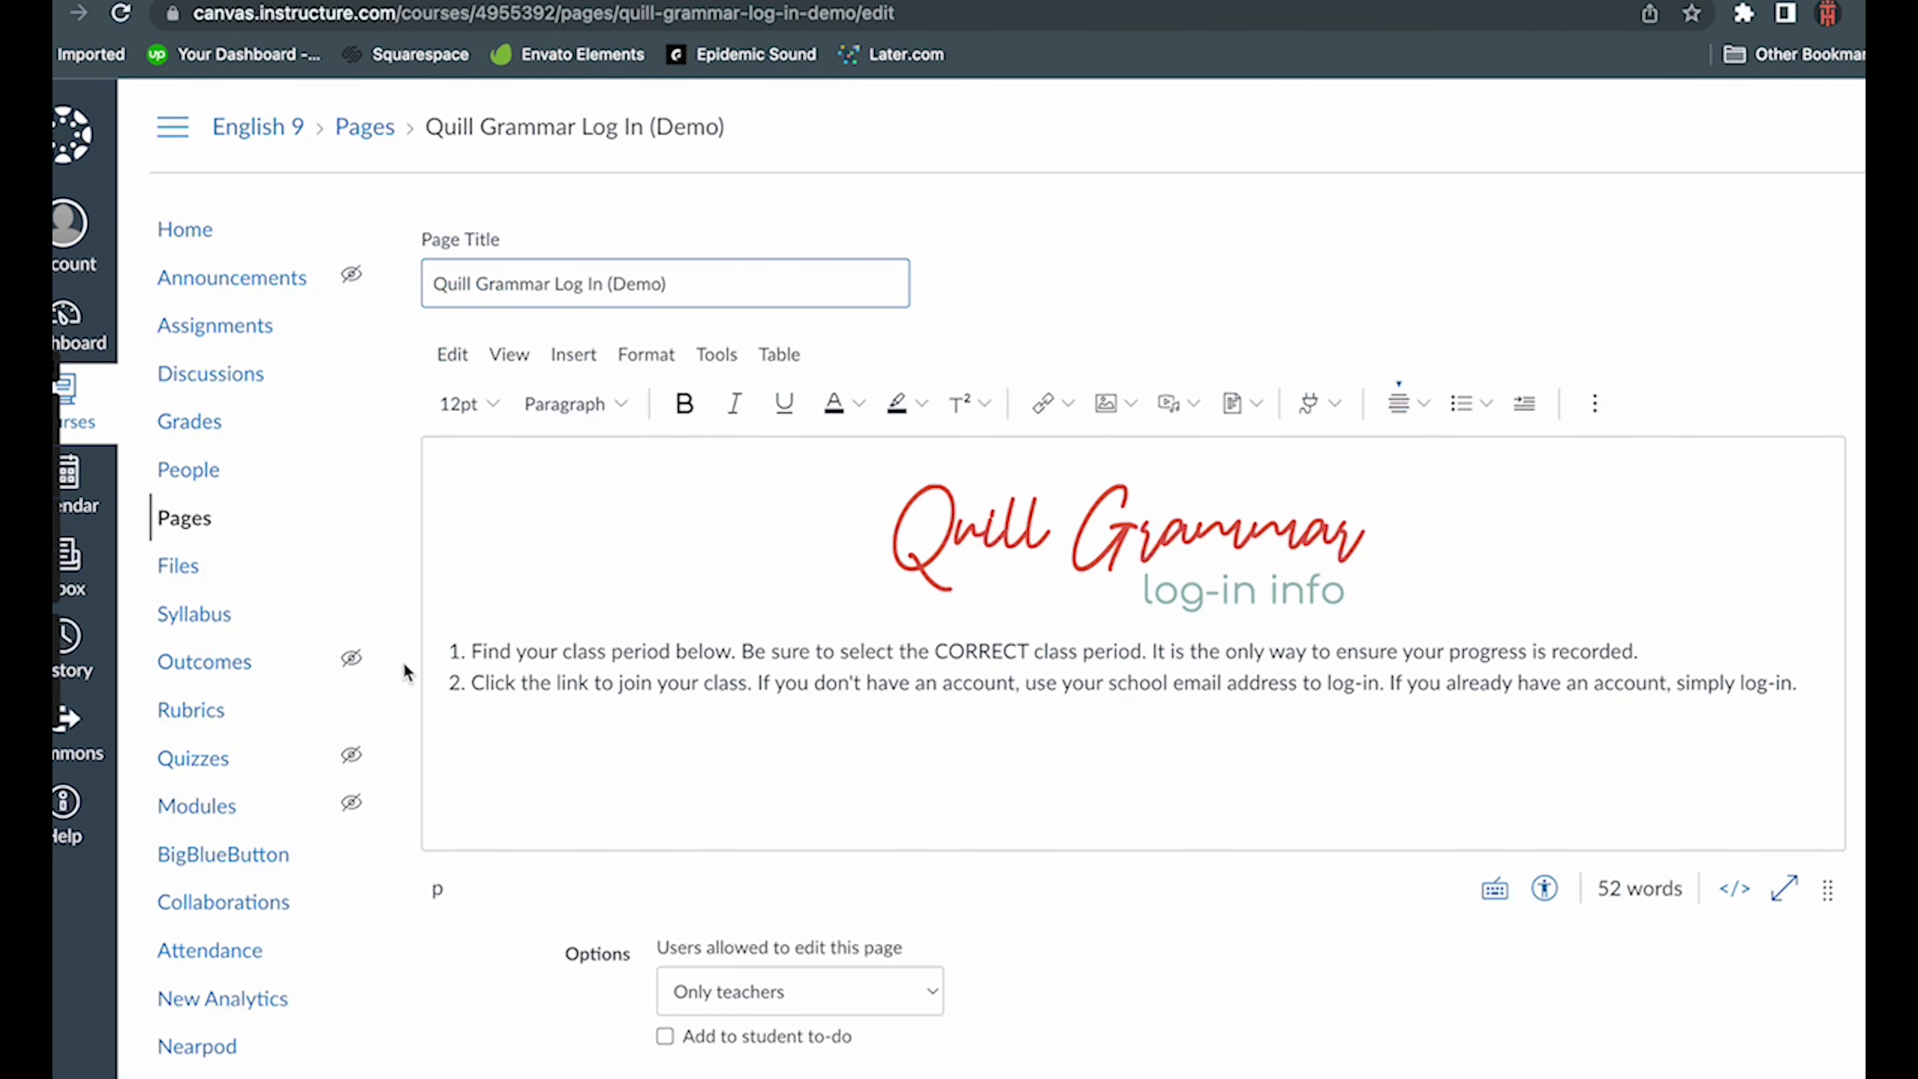
left_click_drag(473, 653, 1375, 706)
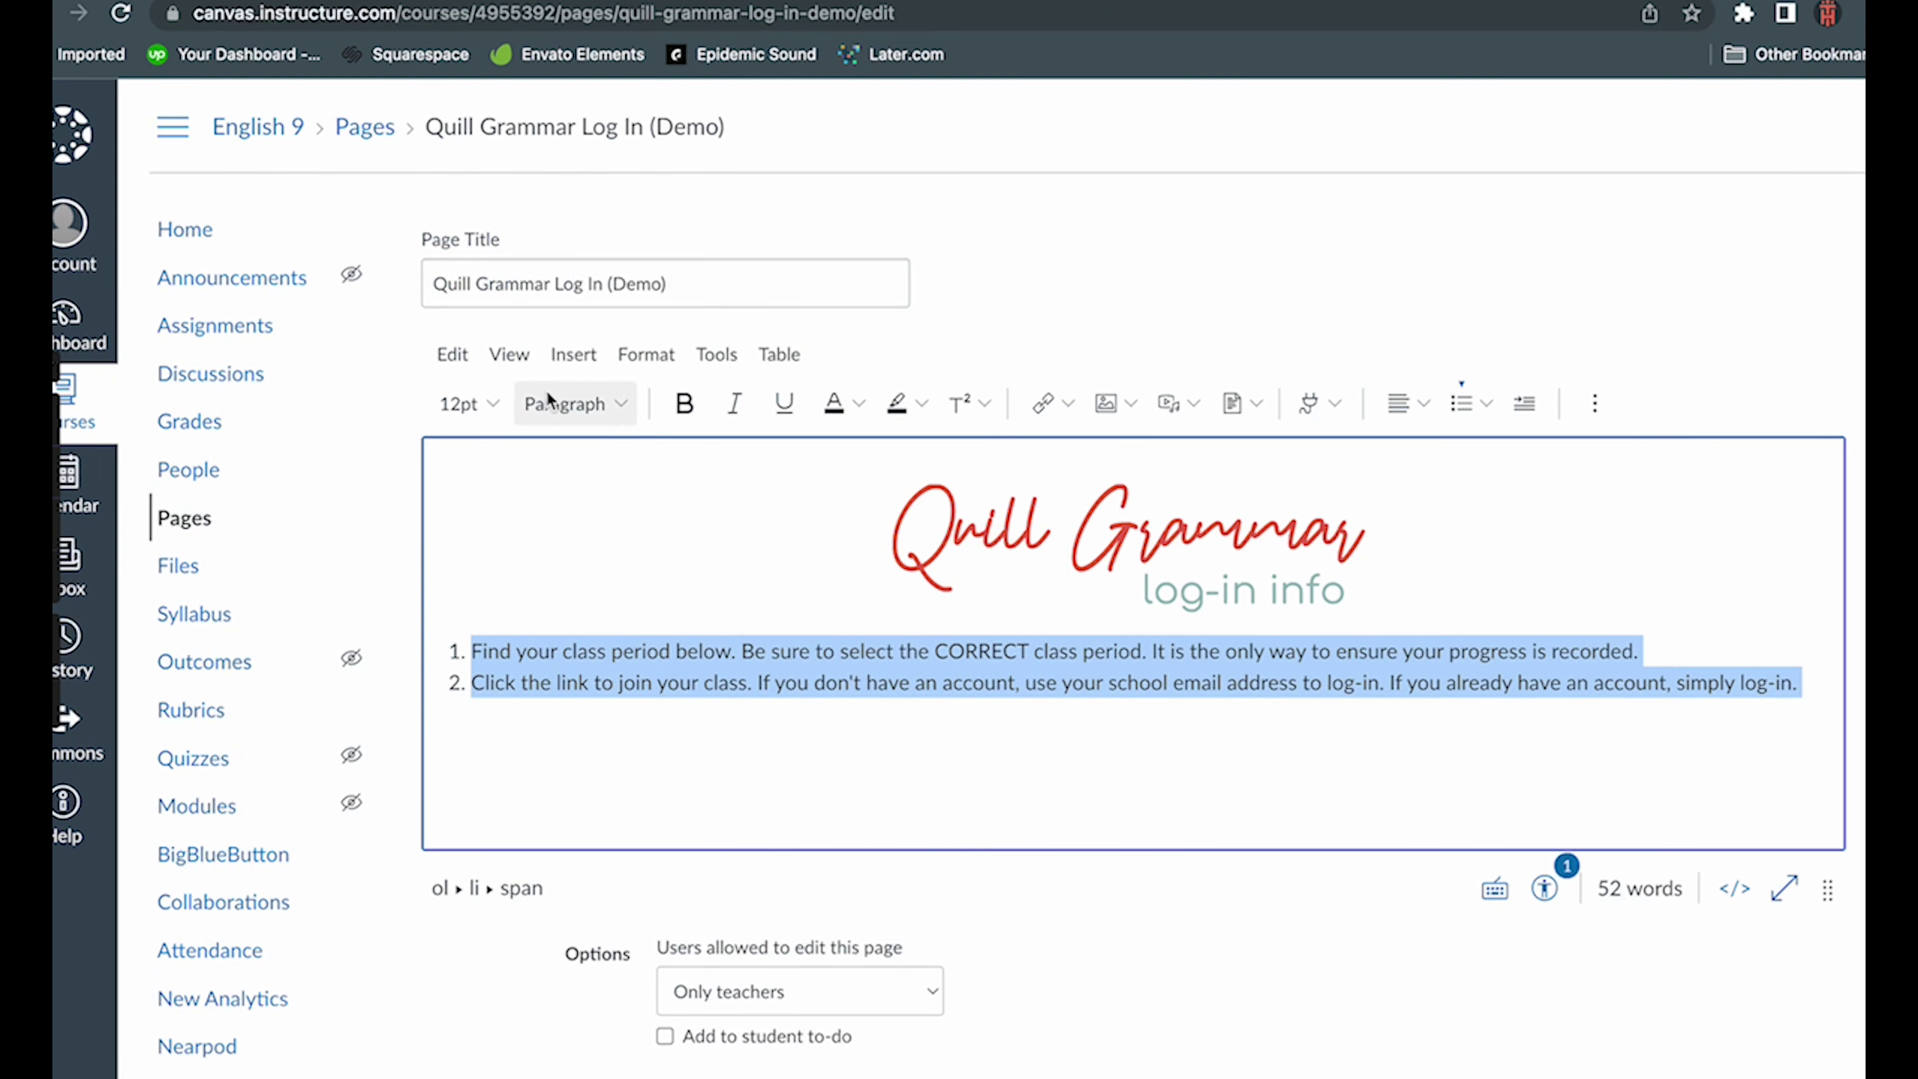
left_click(640, 355)
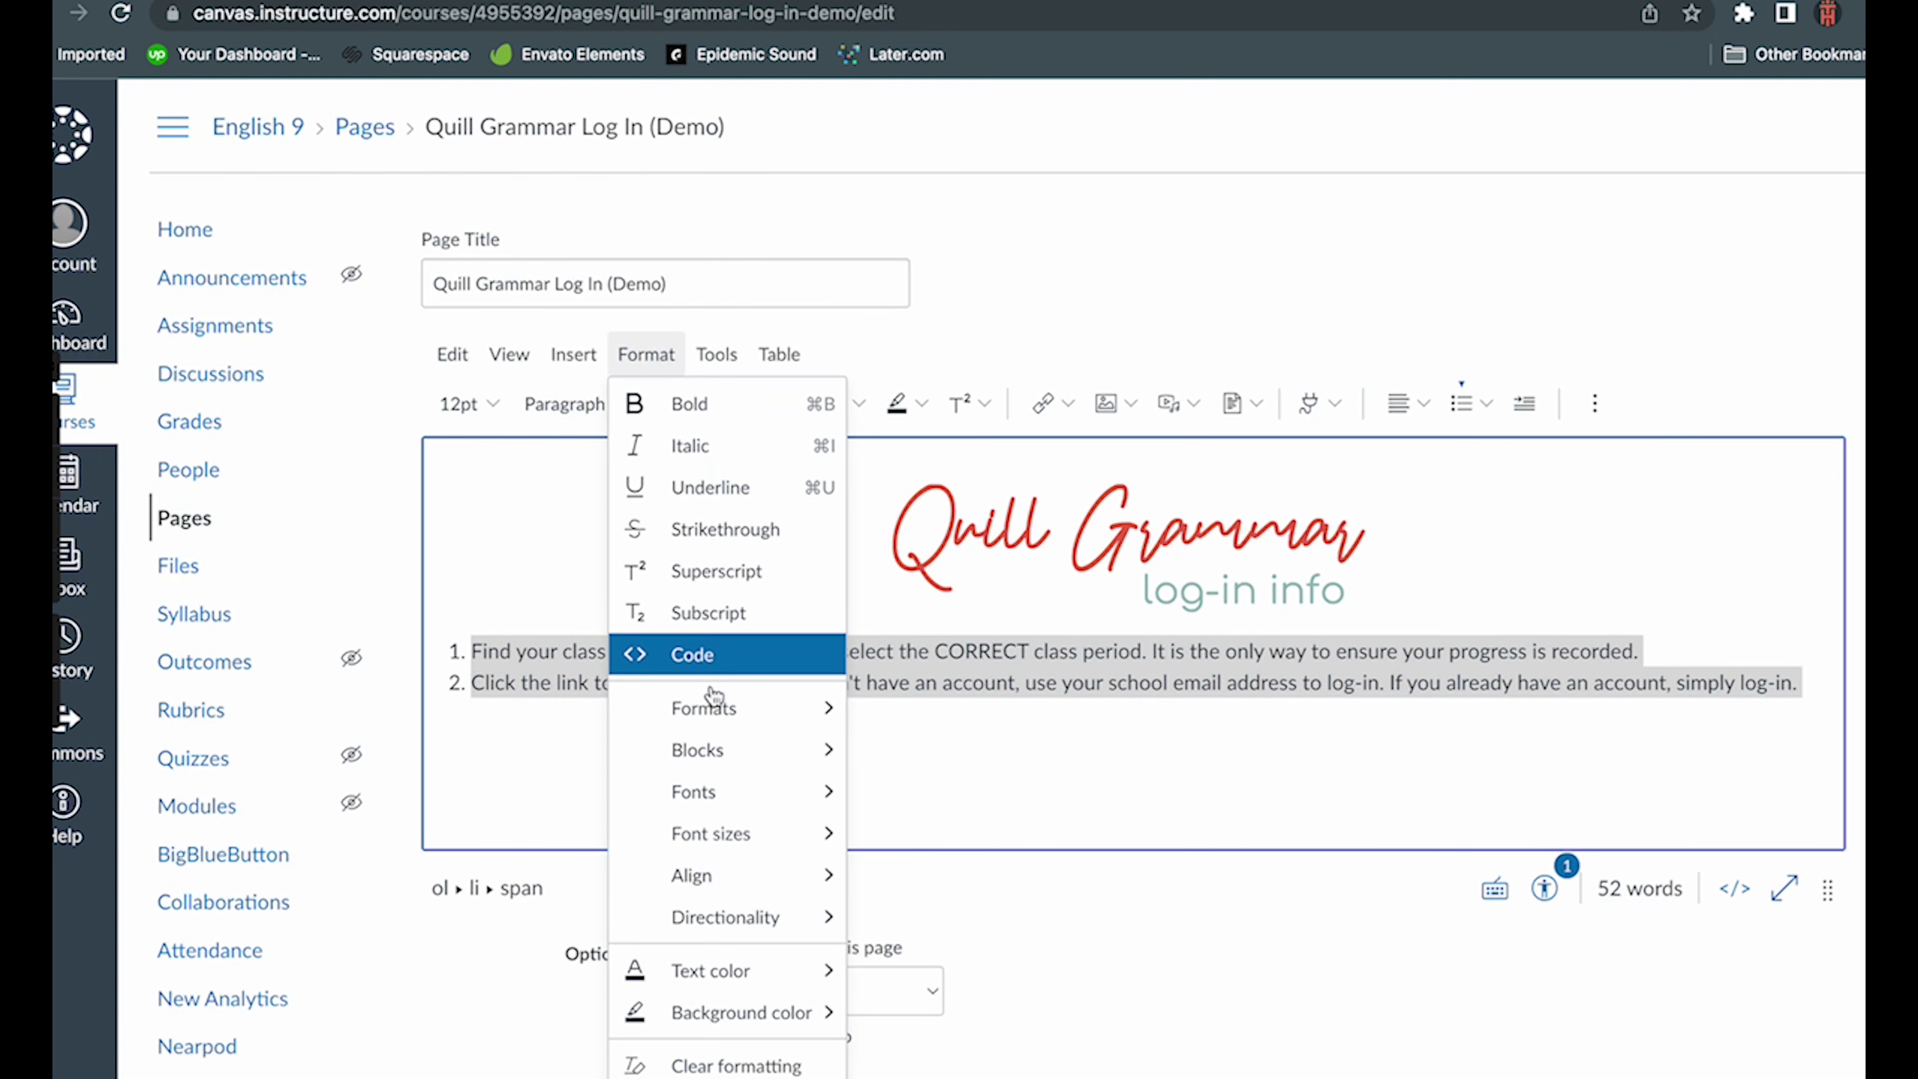
mouse_move(732, 790)
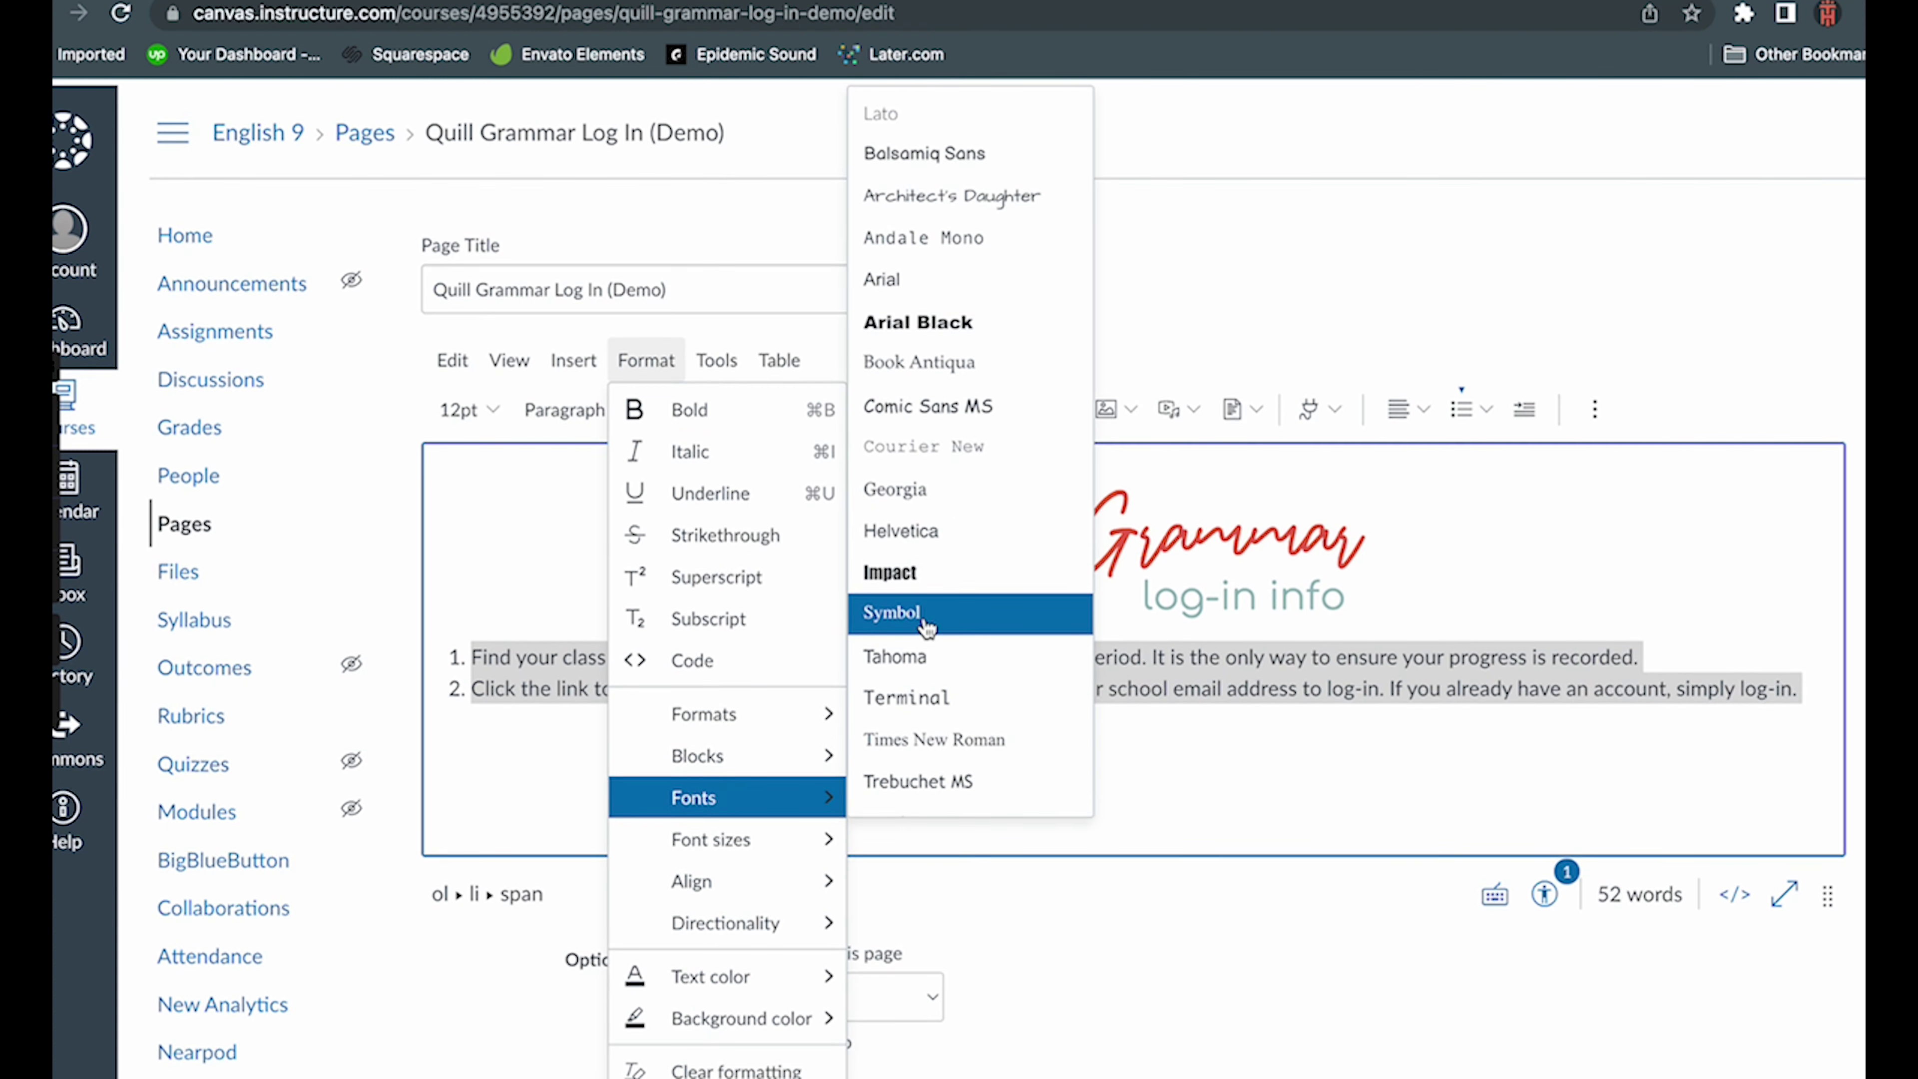
left_click(885, 109)
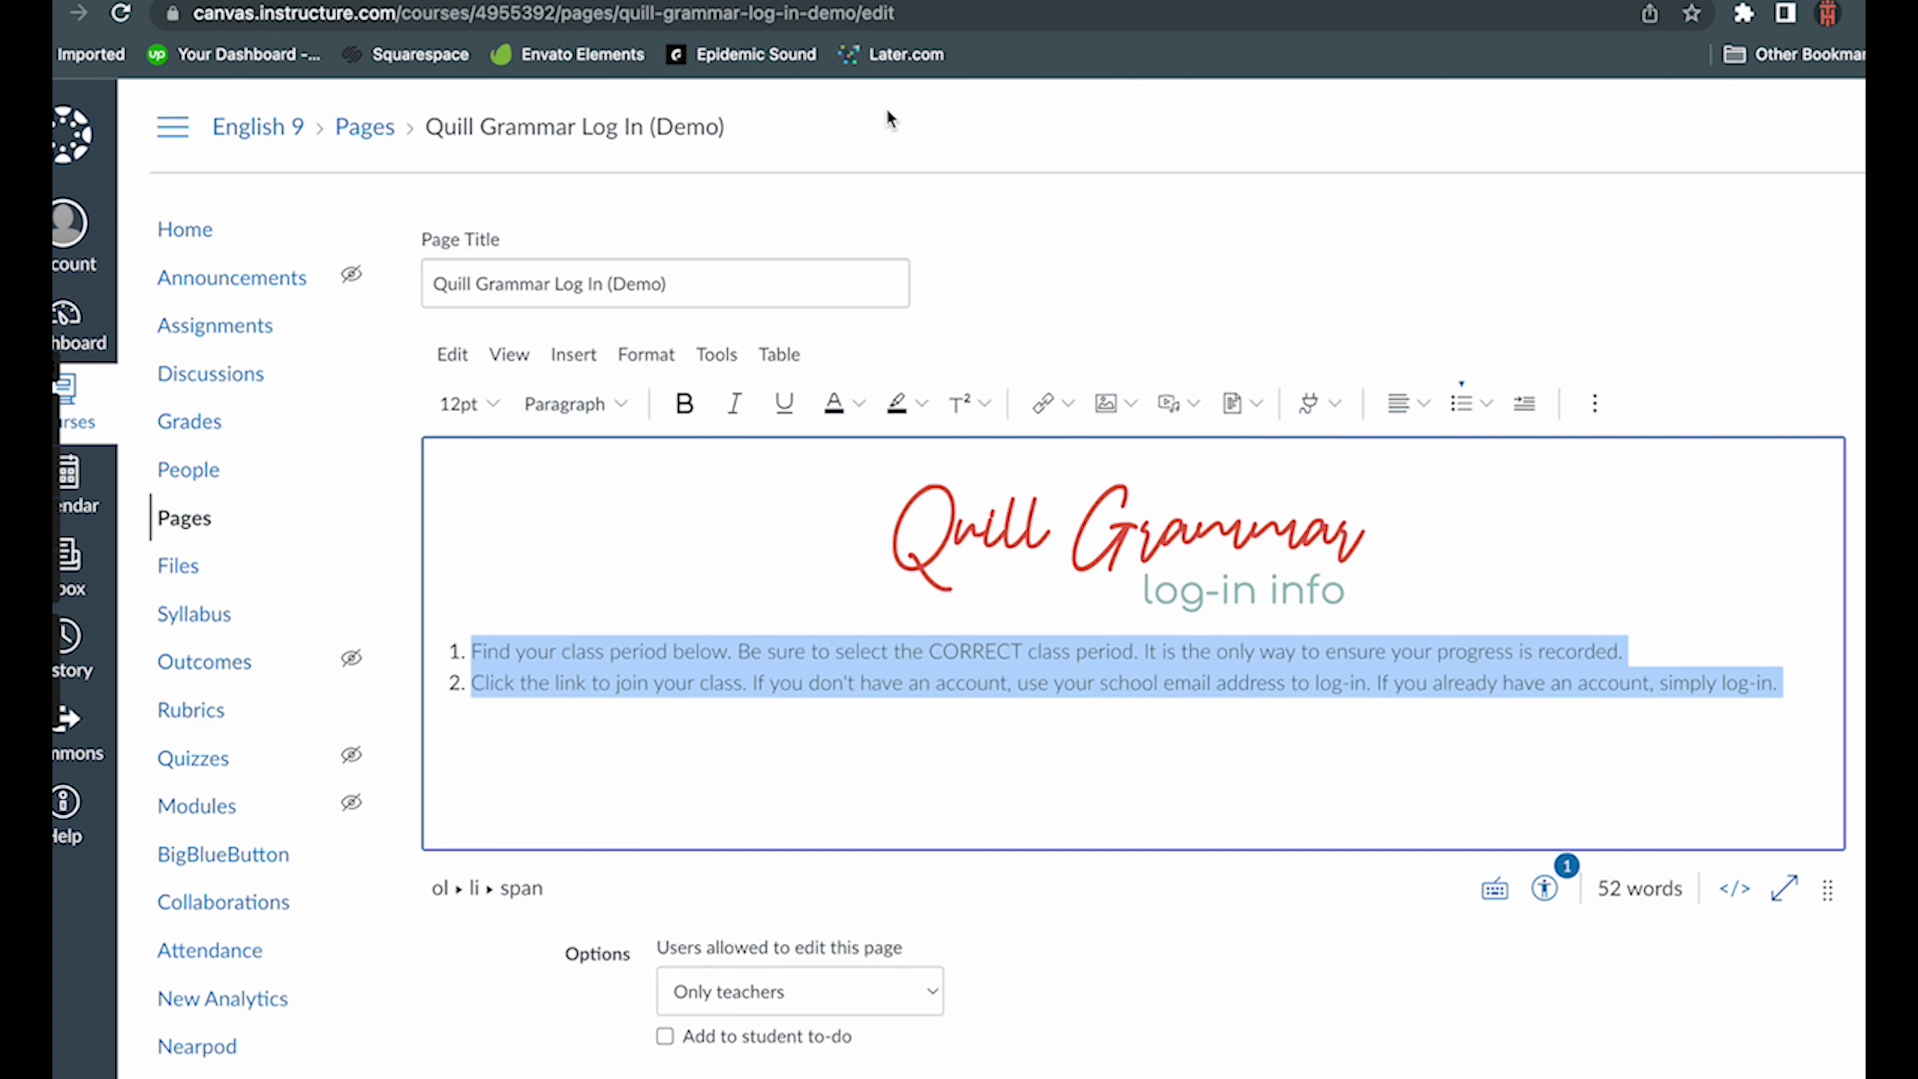
left_click(458, 654)
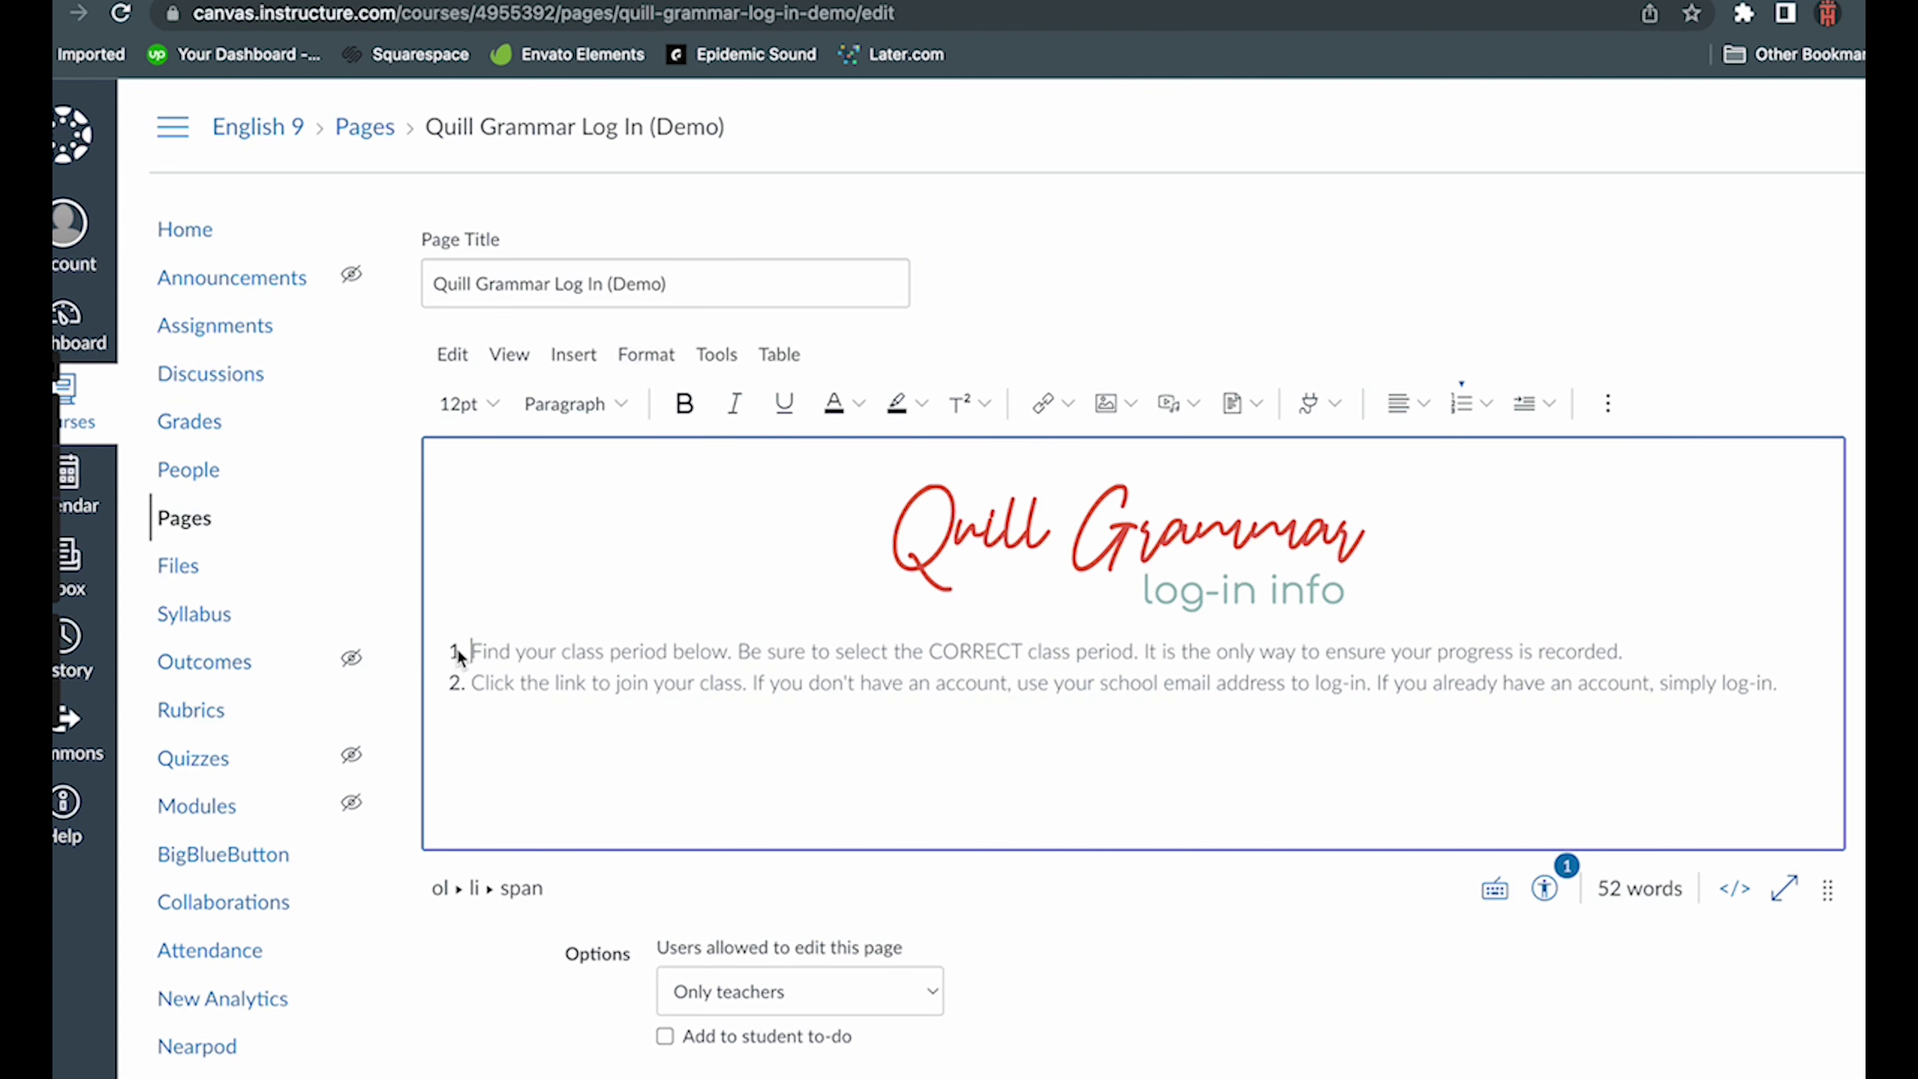
- Below the numbered instructions, add the separate lines "Period 1: English 9", "Period 2: English 9" and "Period 3: English 9"
left_click(1784, 688)
key("Return")
key("Return")
type("Period 1: ")
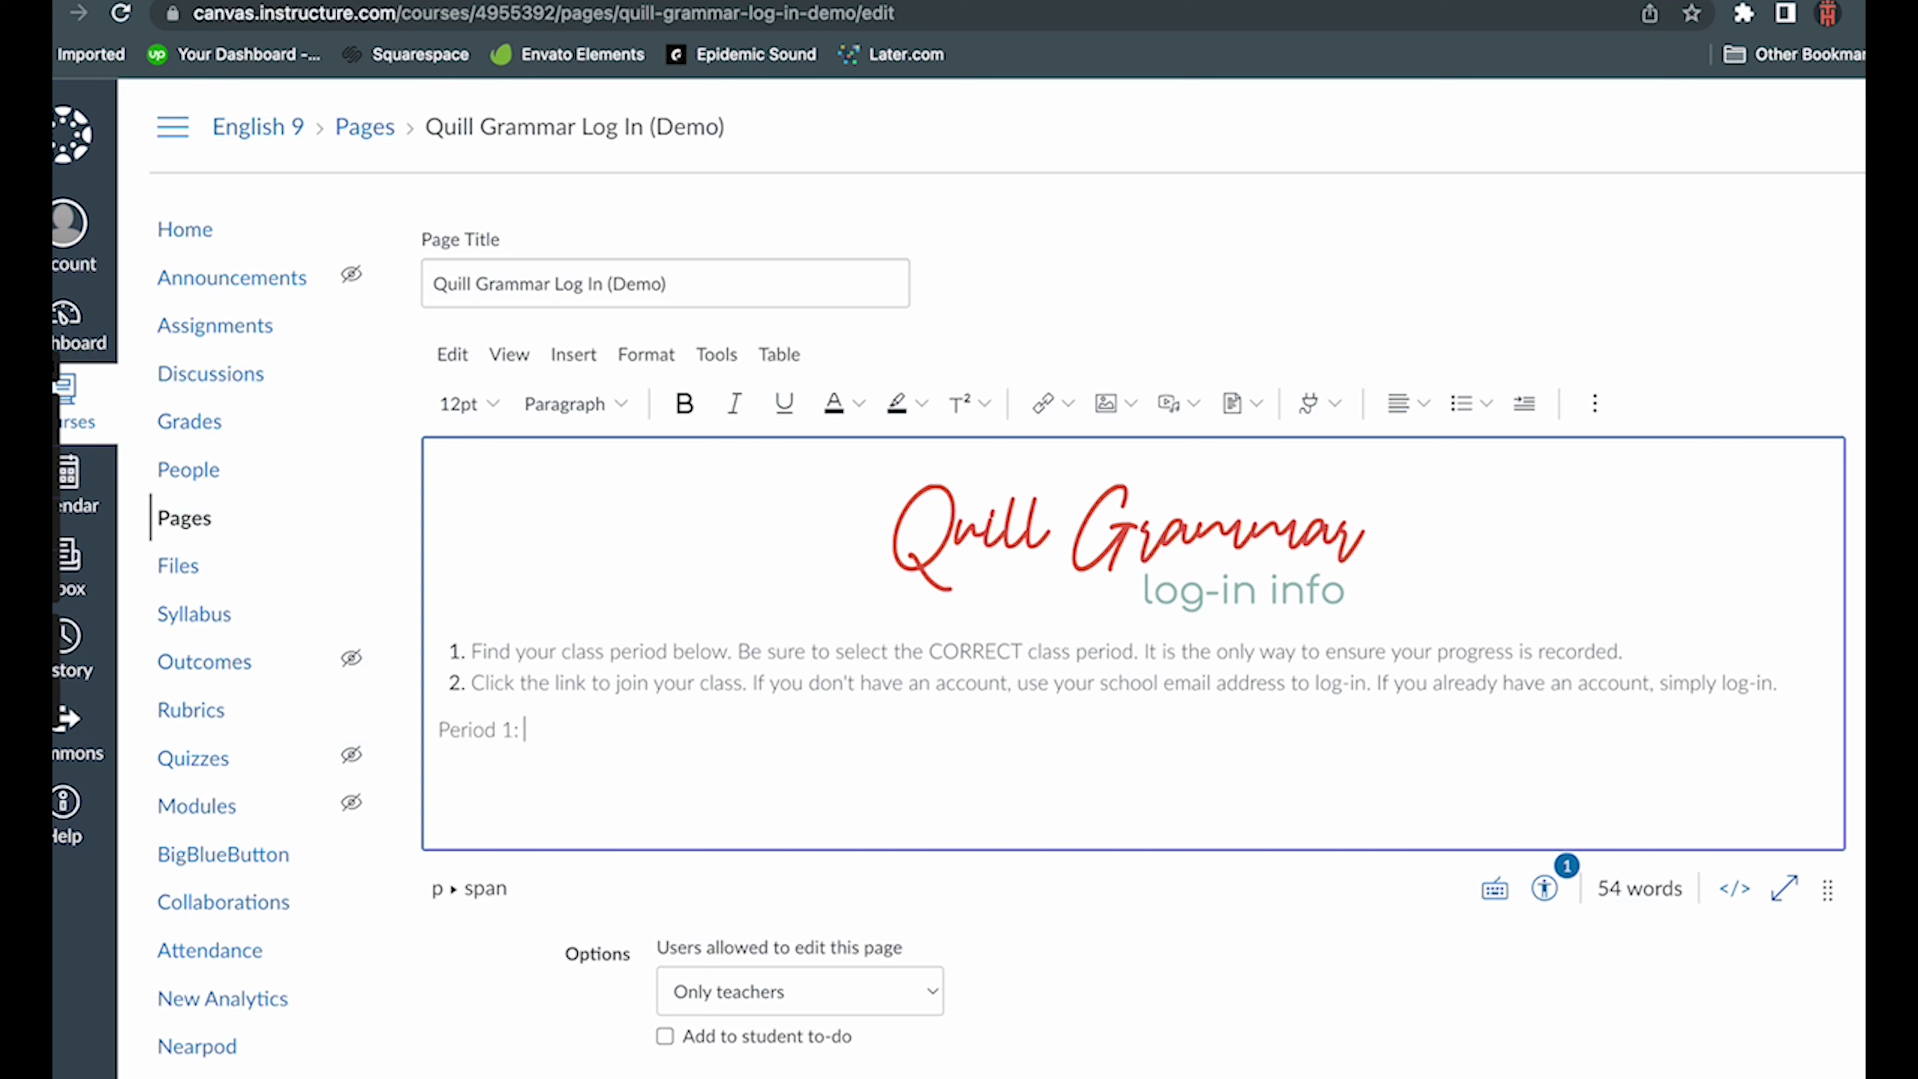
type("English 9 ")
type("Period ")
type("2: Engliosh")
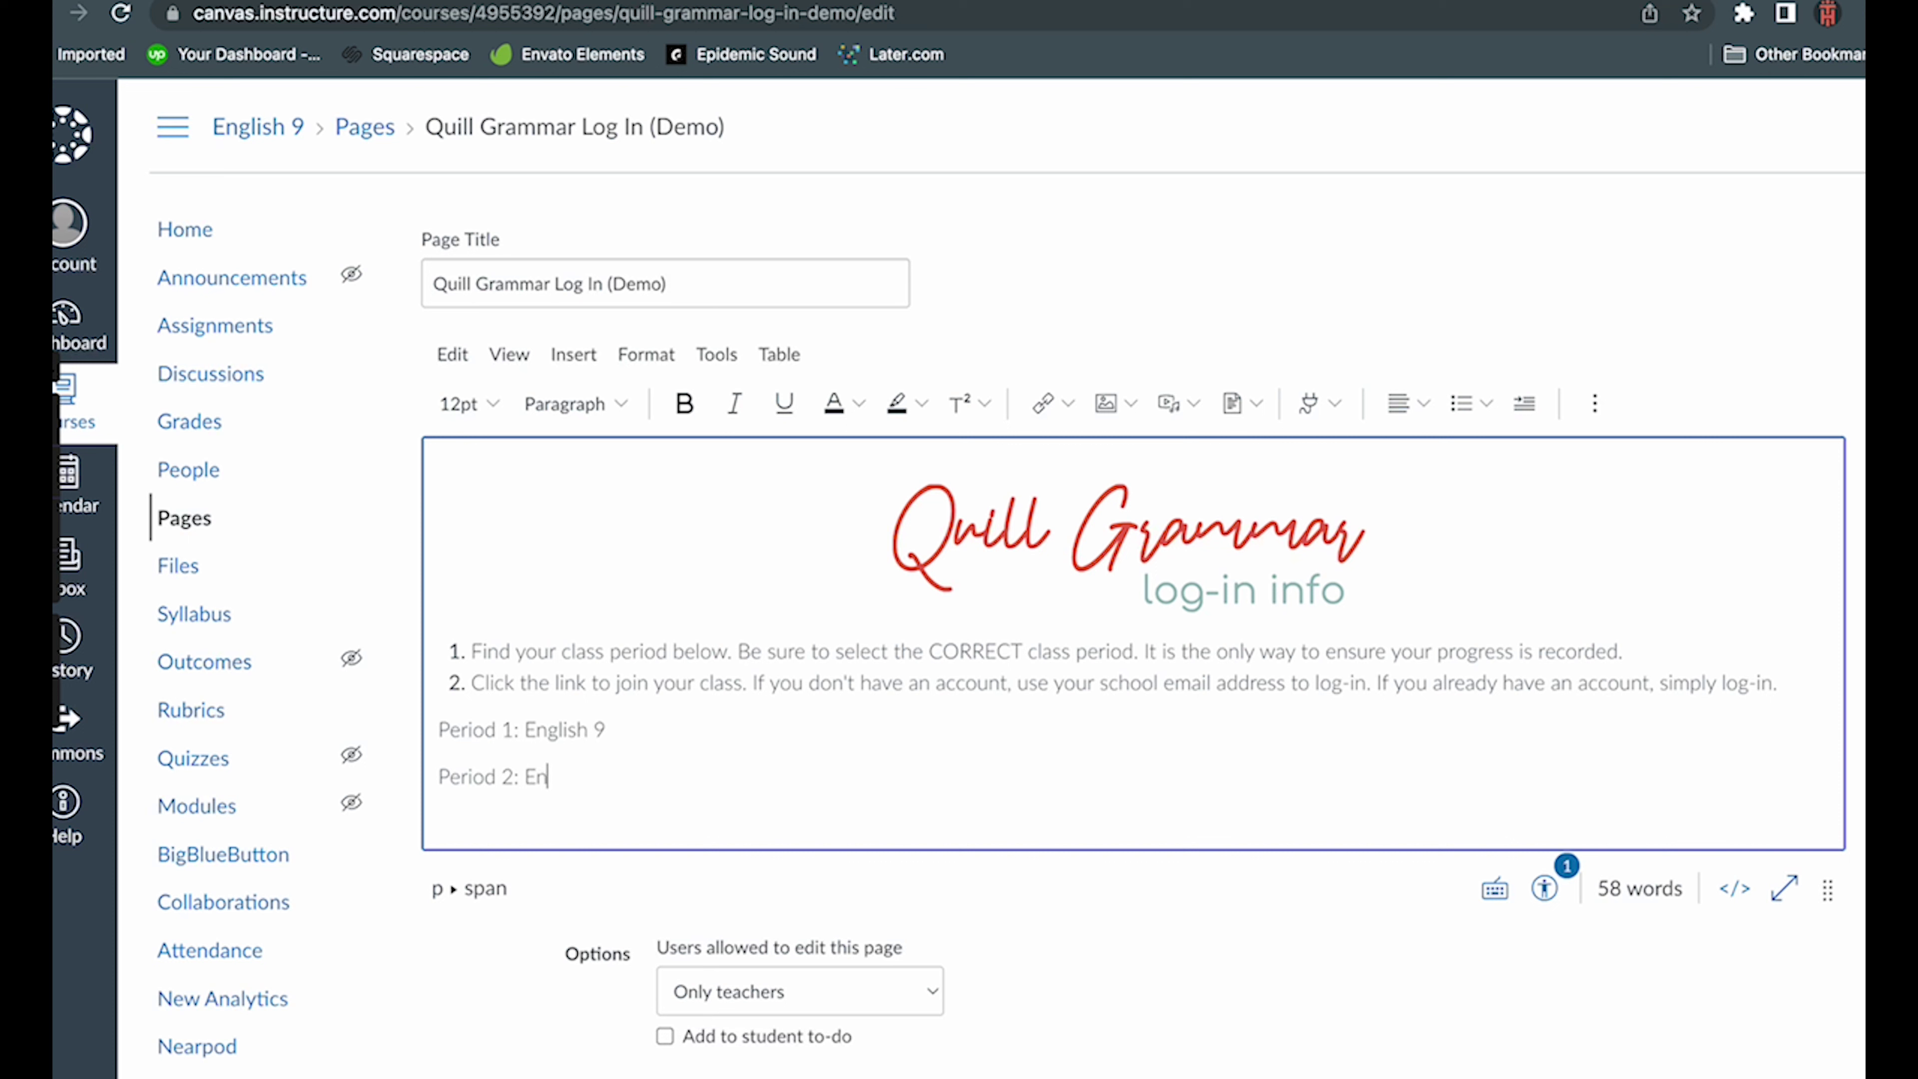
key("BackSpace")
key("BackSpace")
key("BackSpace")
type("sh 9")
key("Return")
type("Period 3: ")
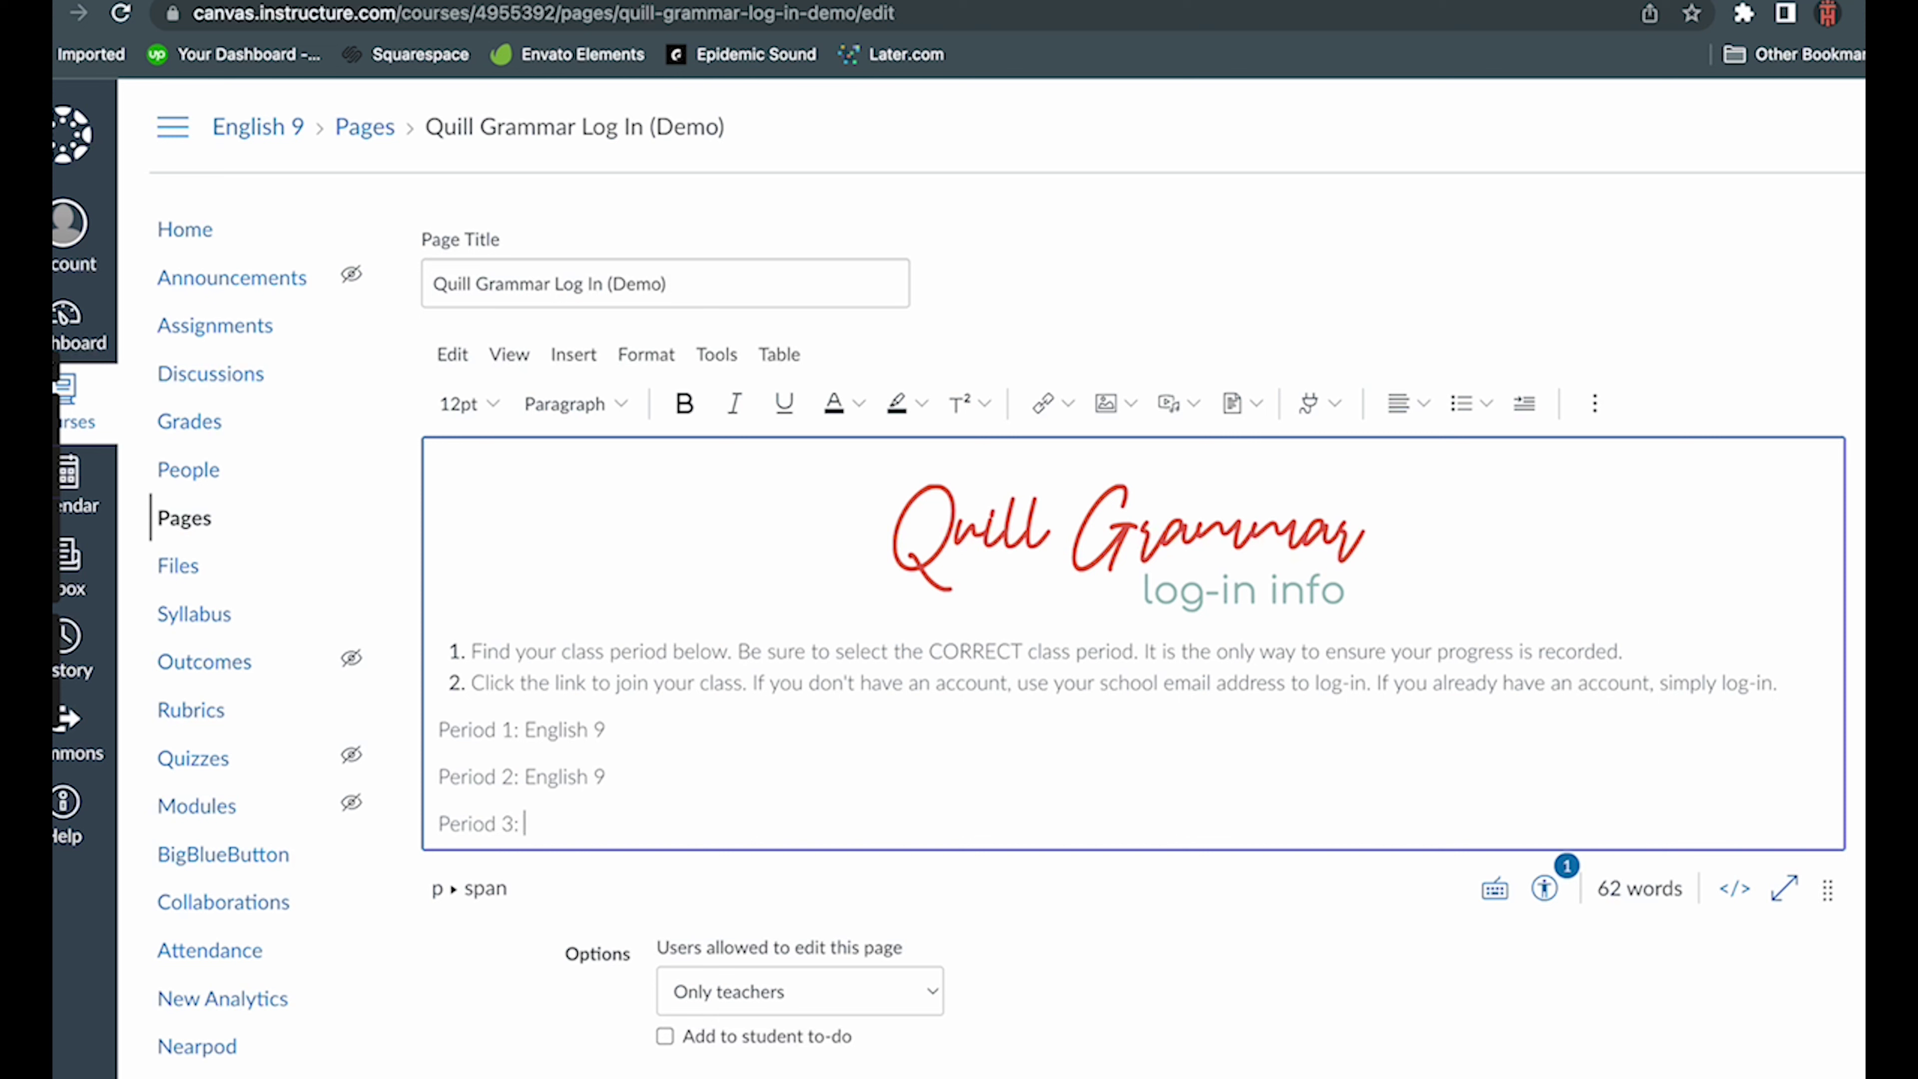
type("English 9")
key("Return")
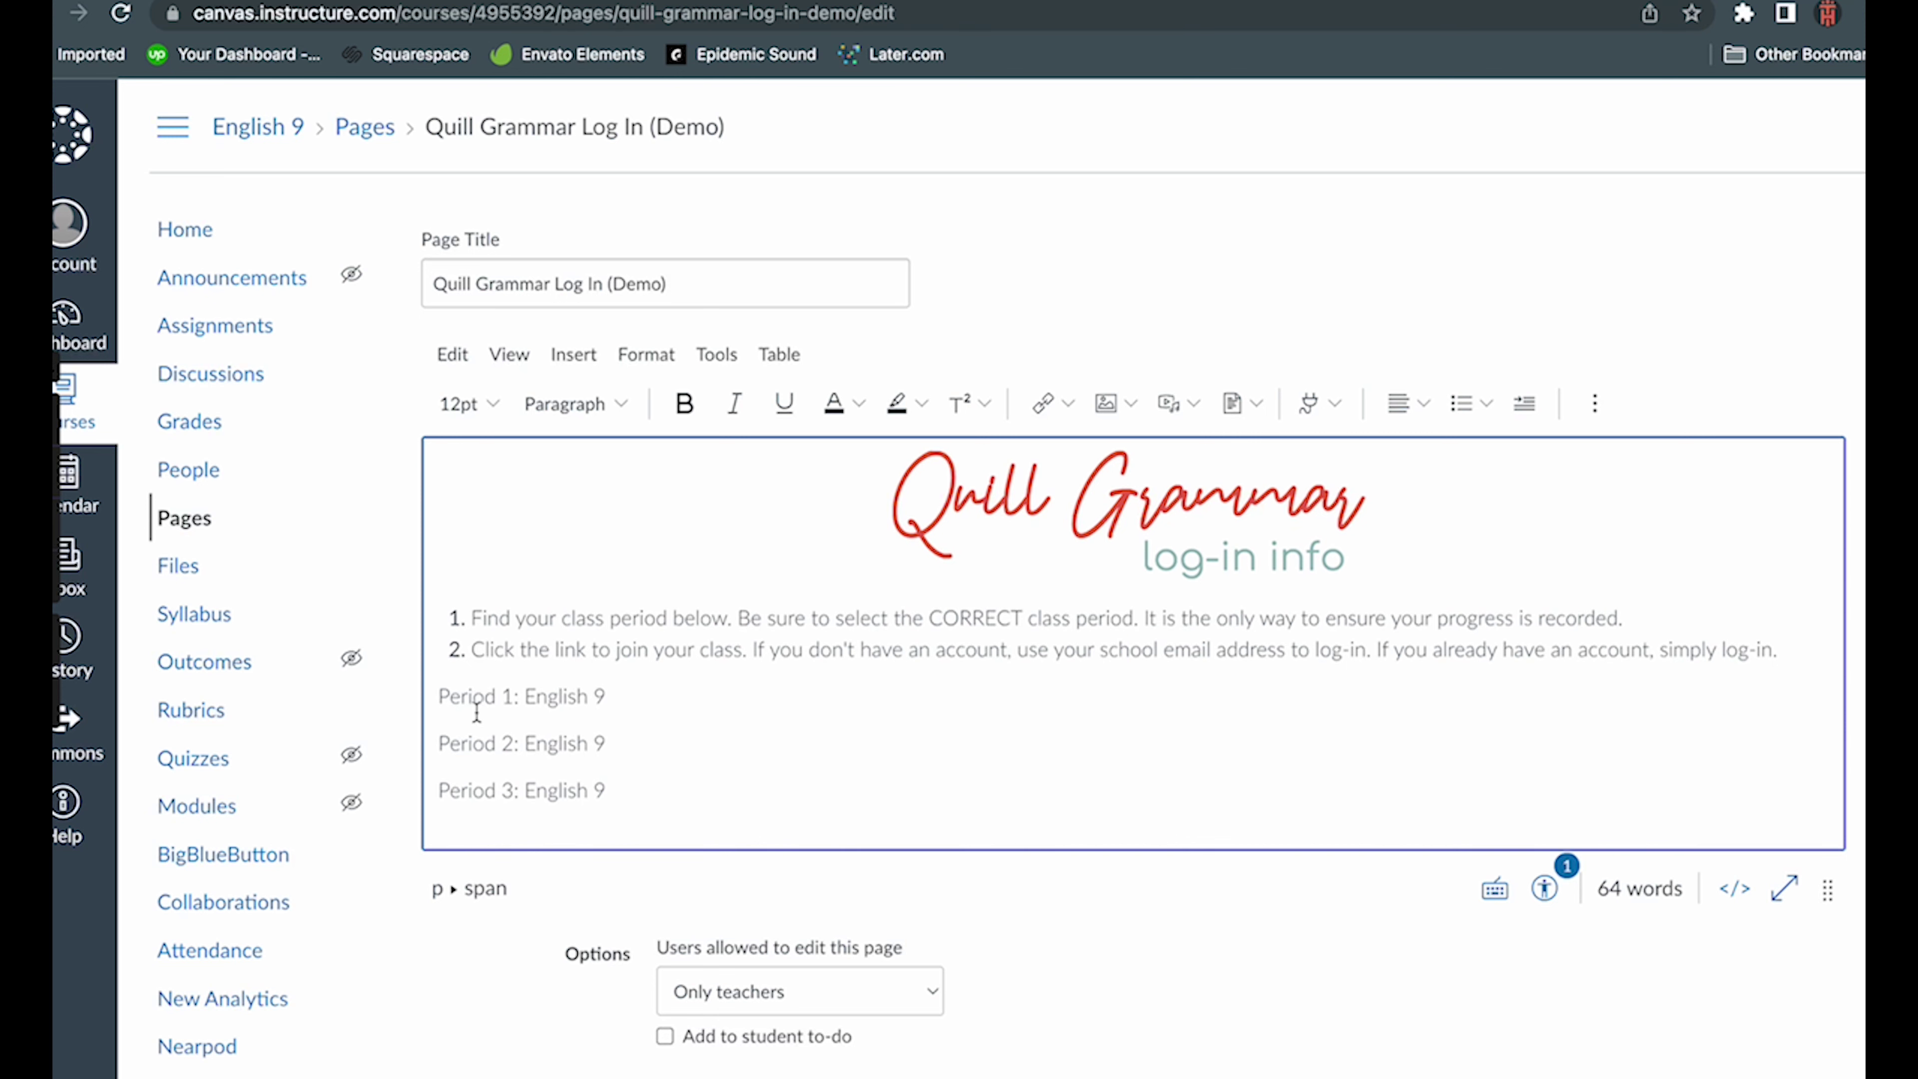
- Center-align the three class period lines
left_click_drag(439, 699, 607, 790)
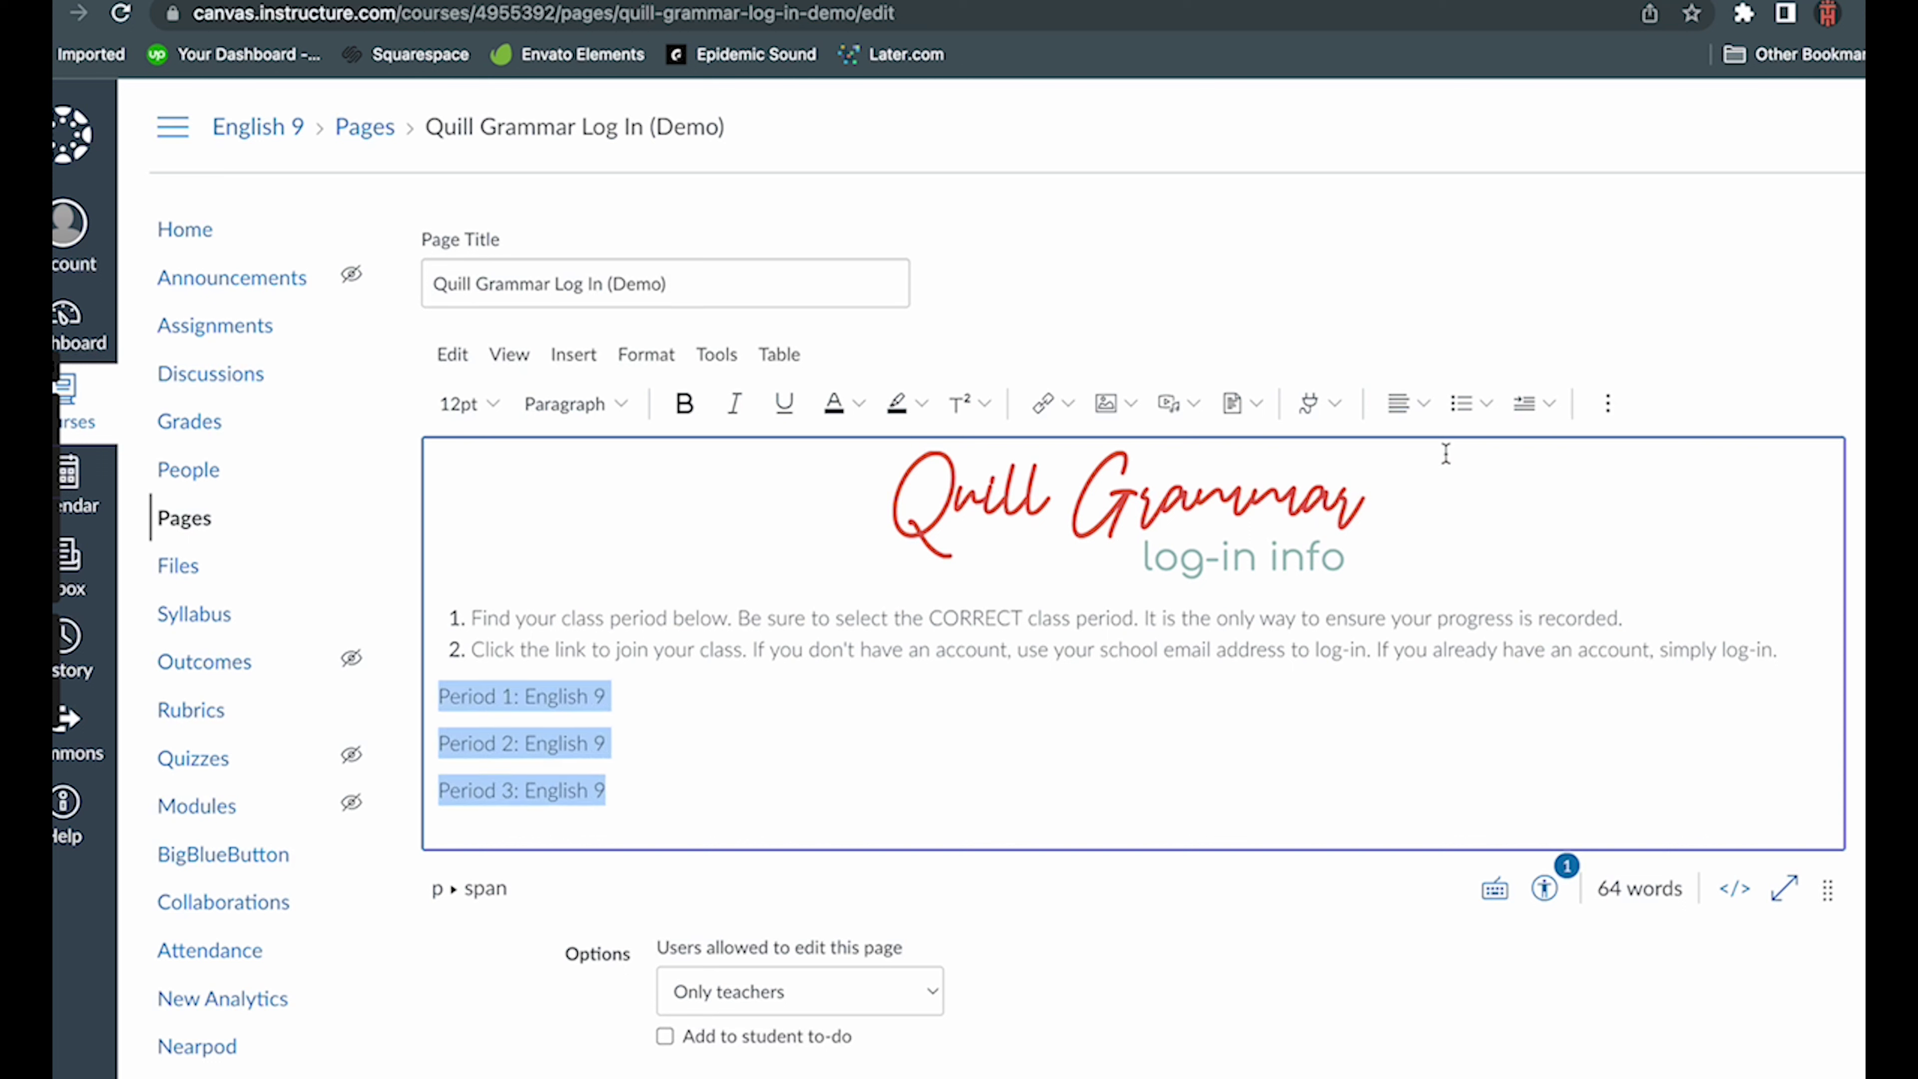
left_click(1424, 402)
left_click(1439, 492)
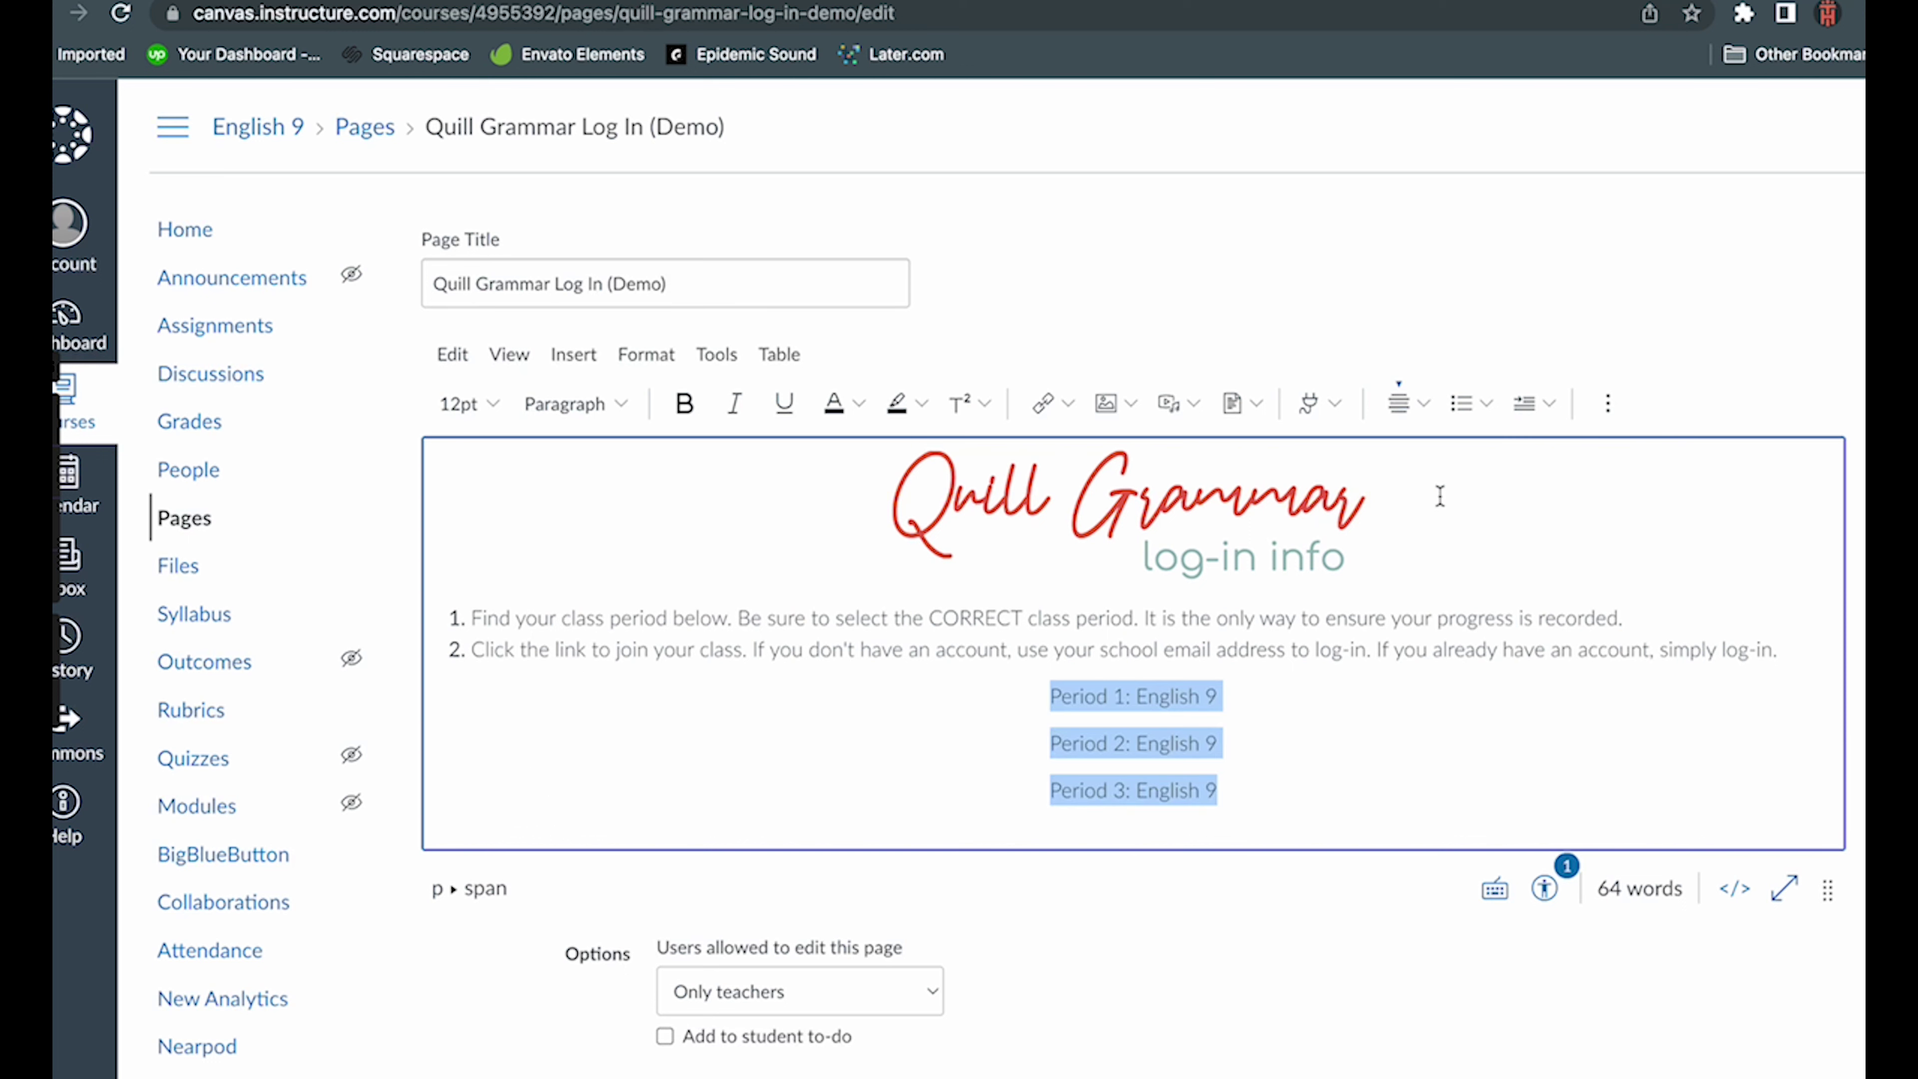
left_click(1329, 756)
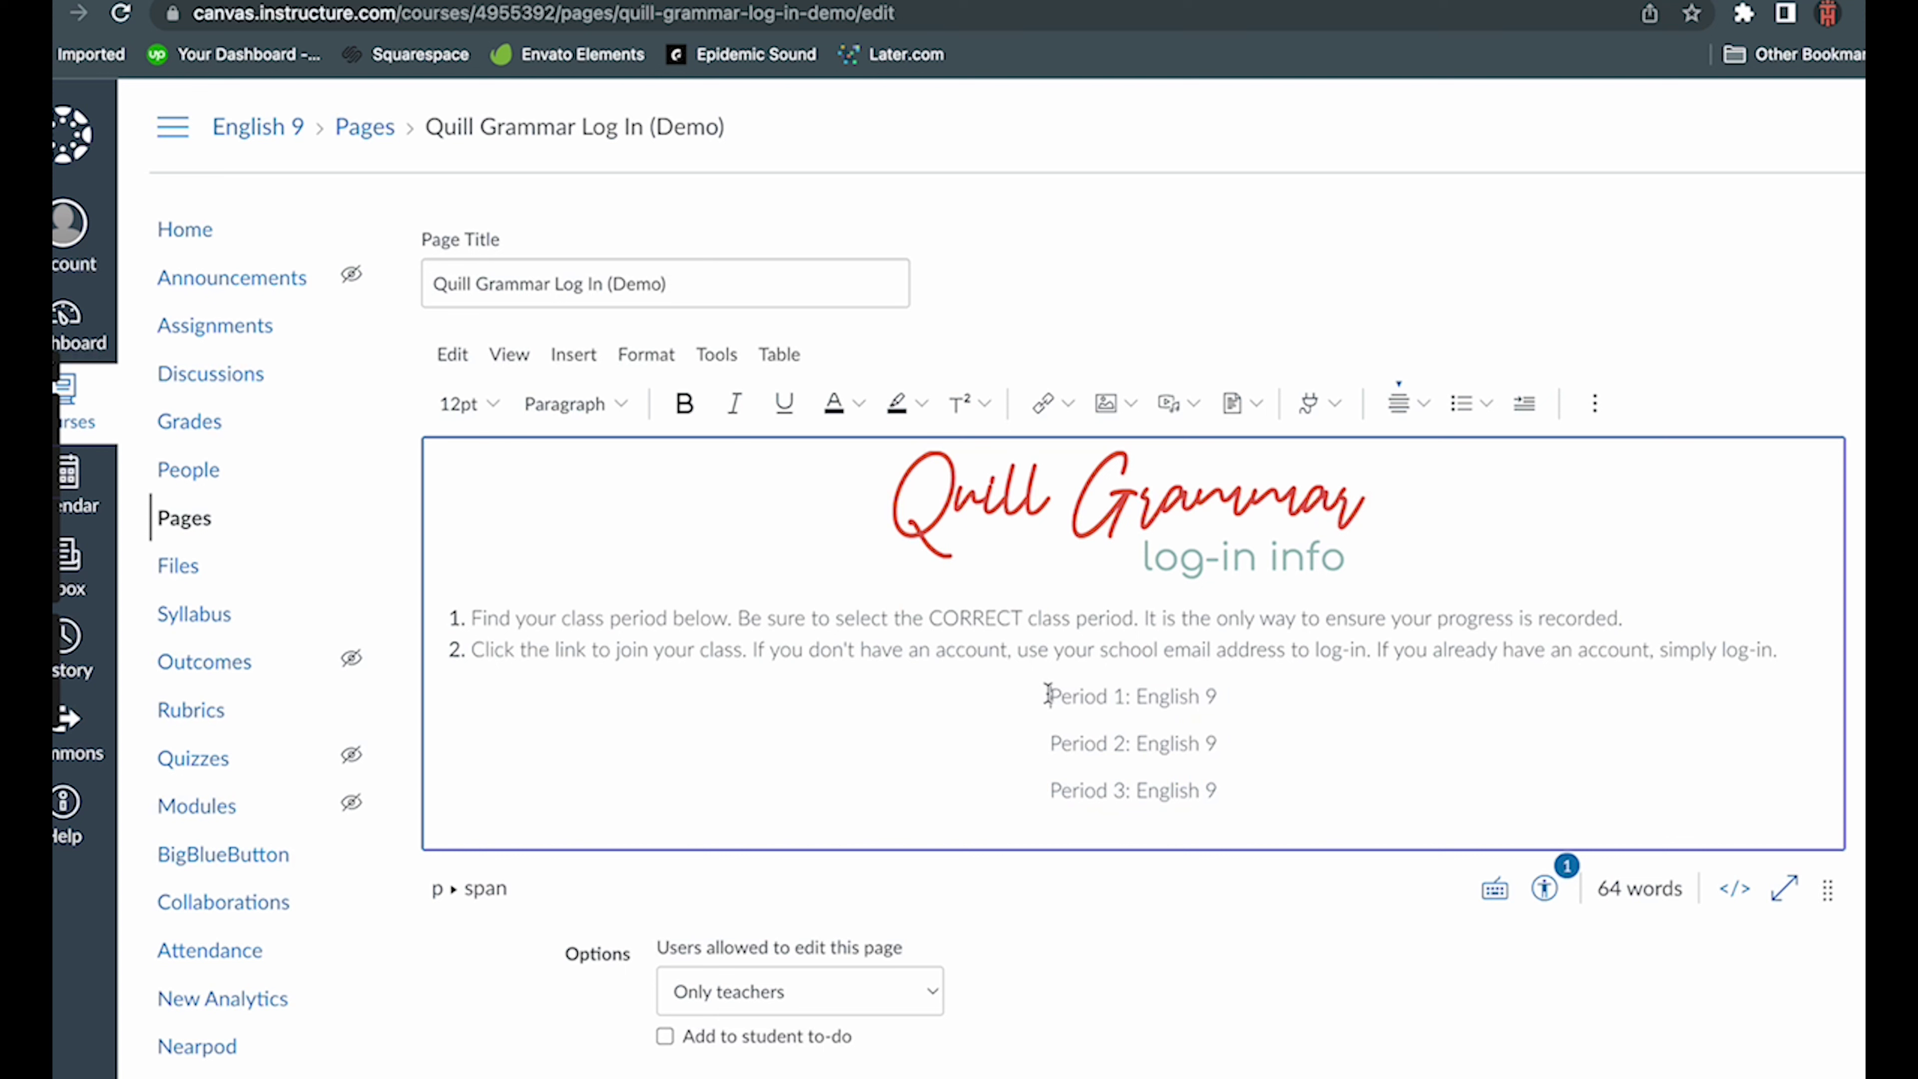
- Start adding an external link to the "Period 1: English 9" line
left_click_drag(1048, 694, 1219, 697)
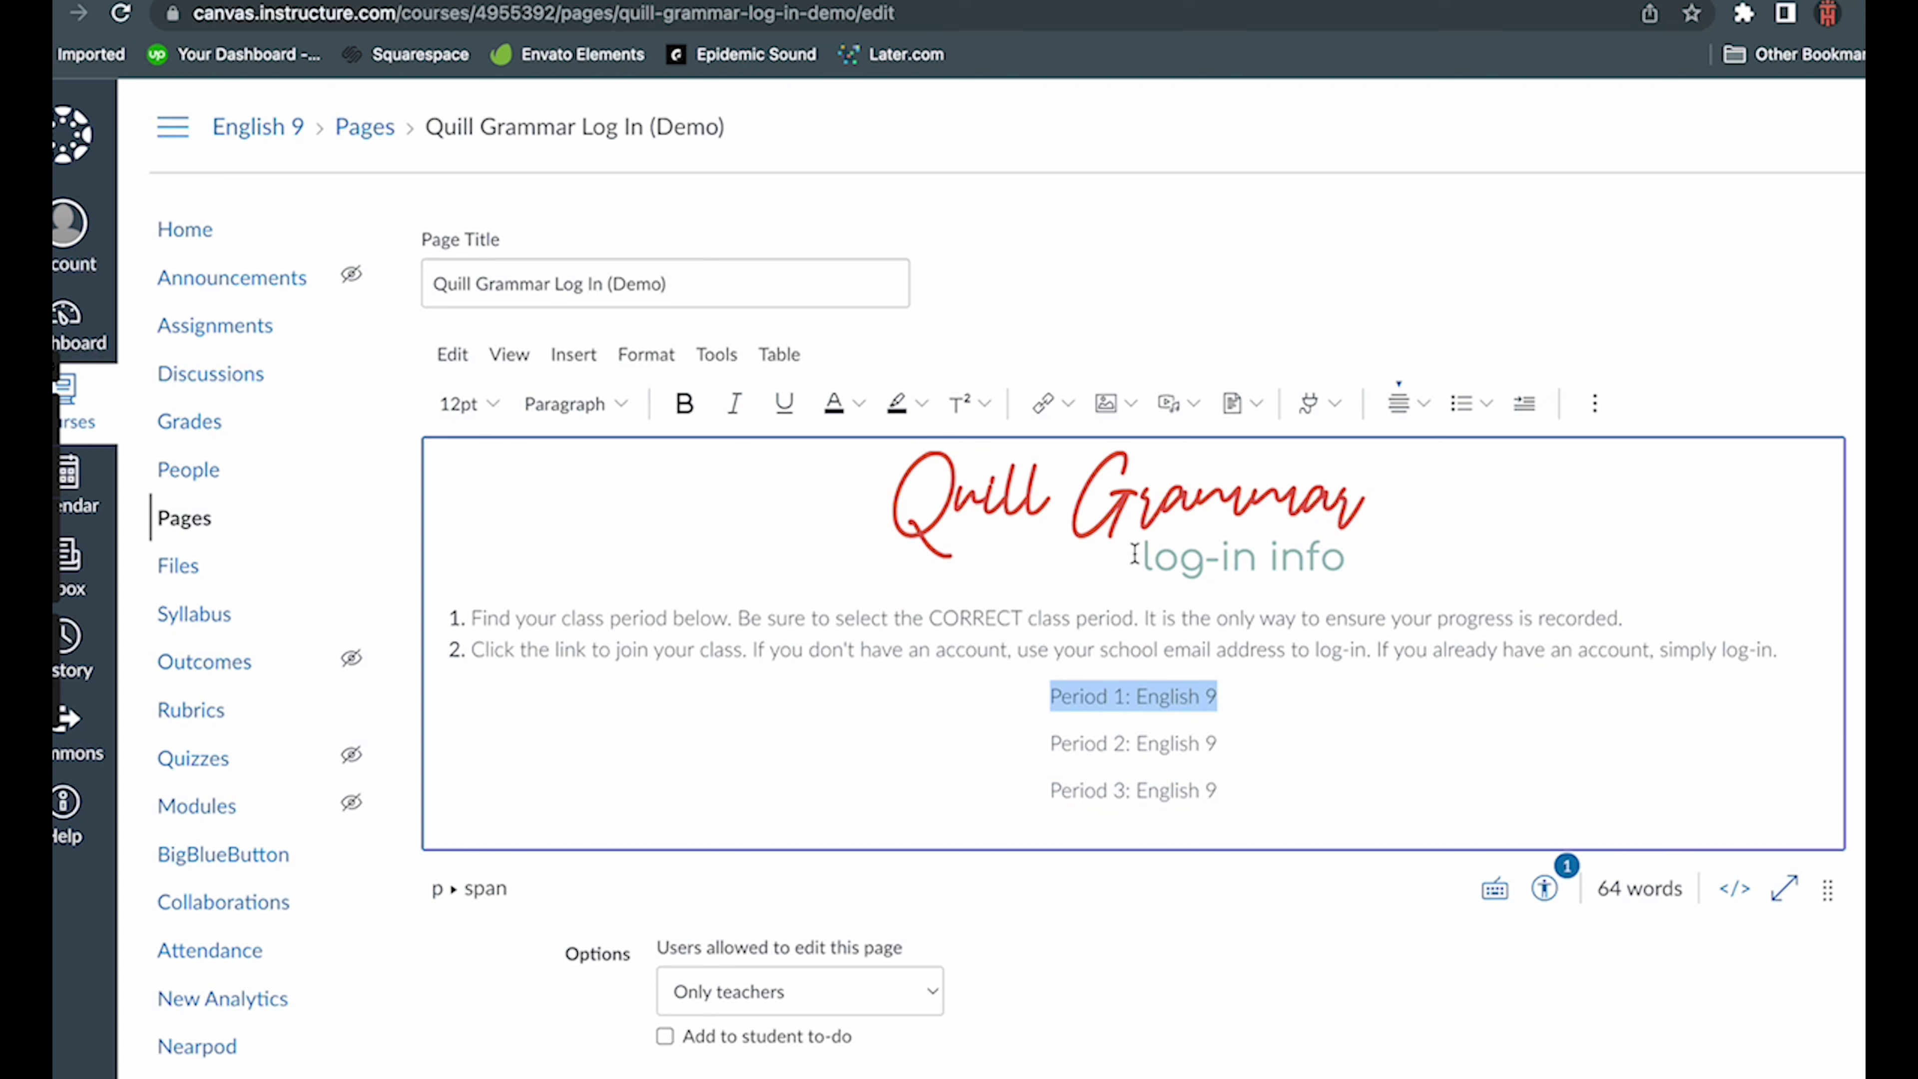
left_click(1069, 404)
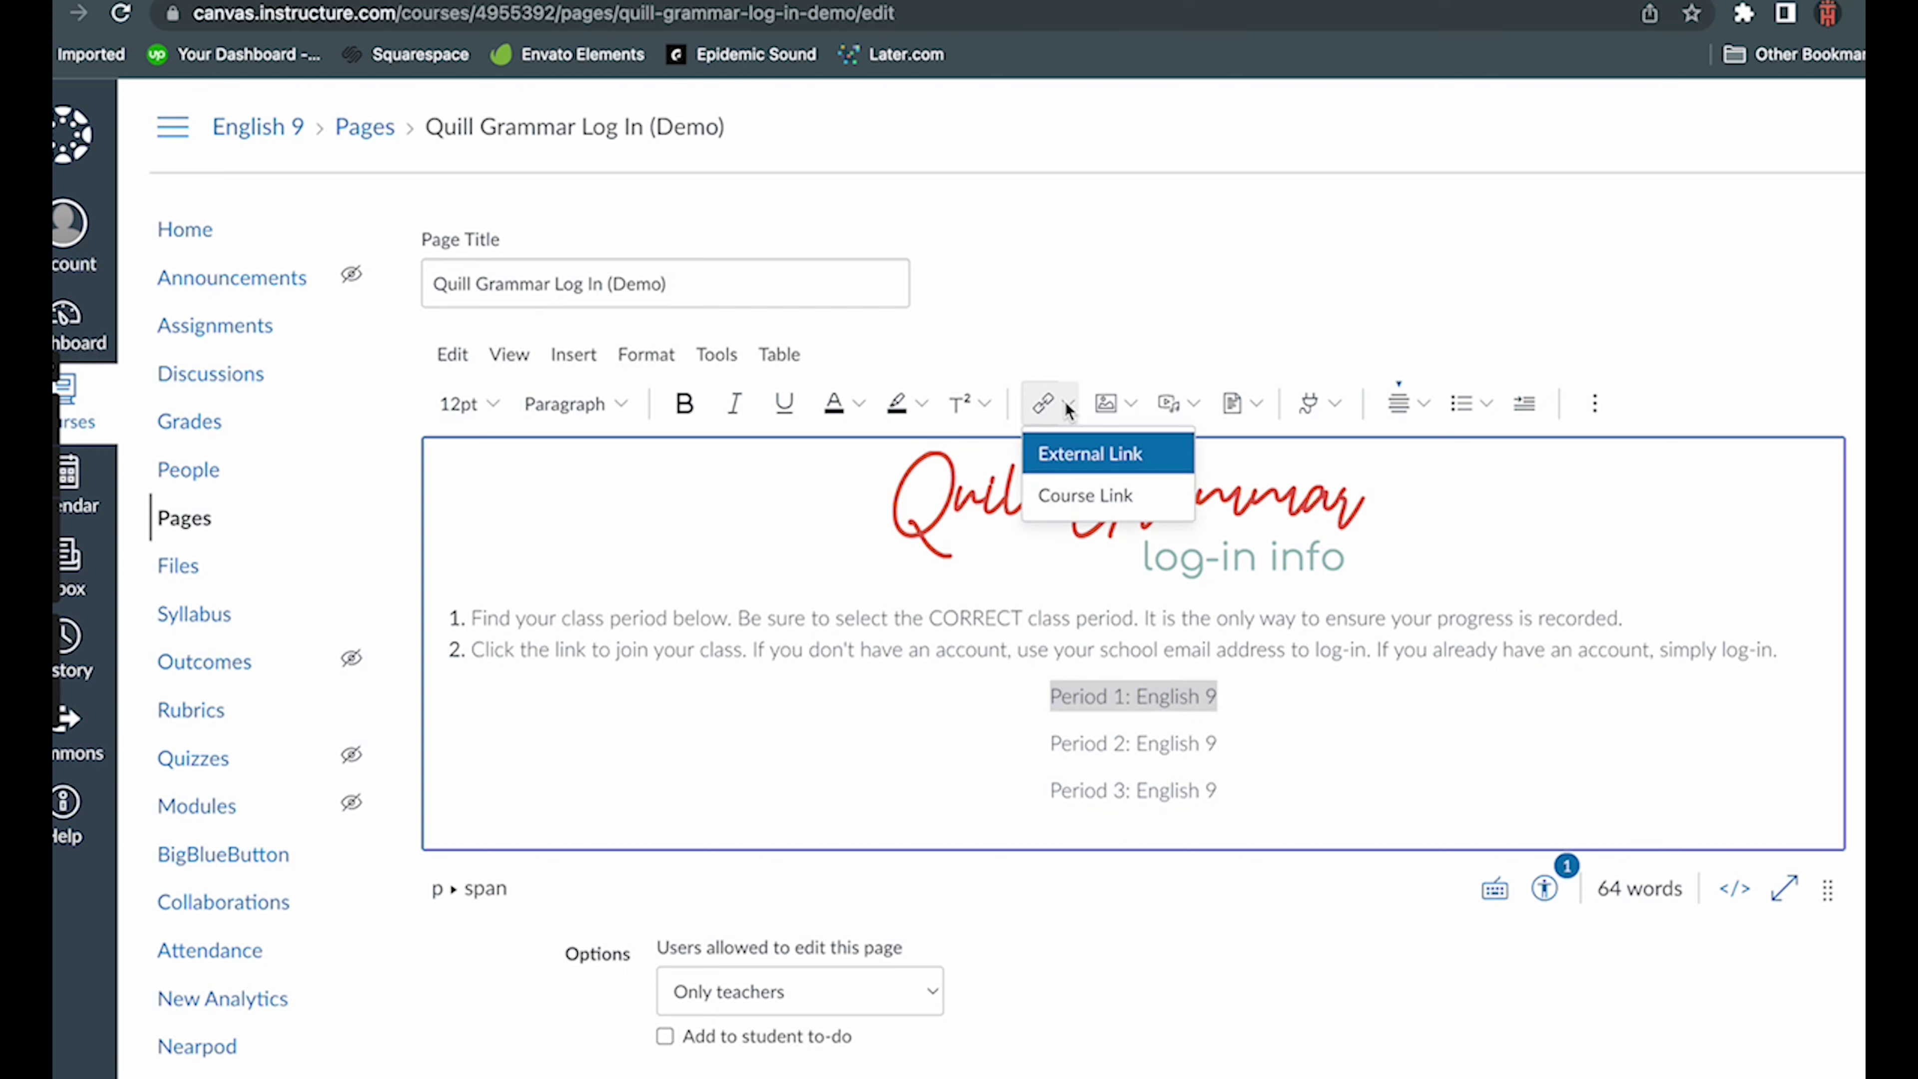
left_click(1080, 452)
left_click(1003, 683)
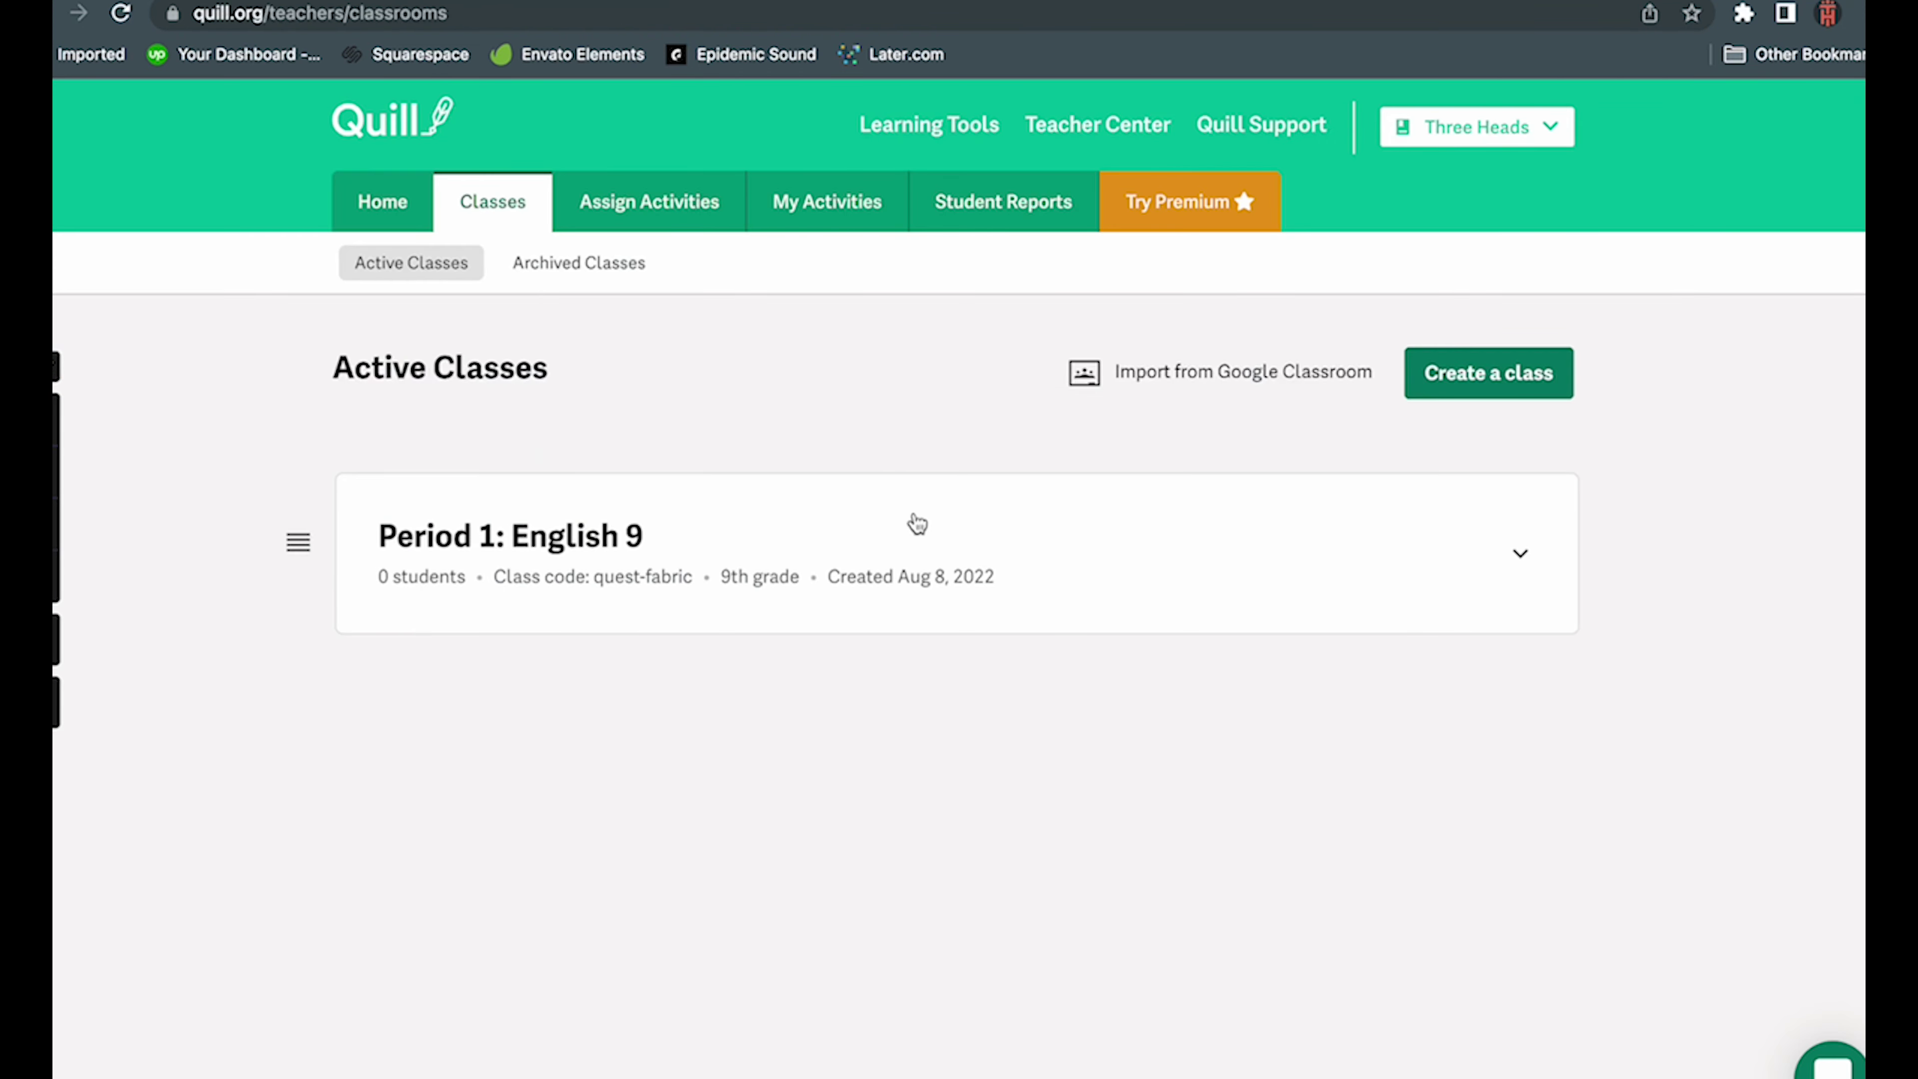
- In Quill, open the student invitation for the Period 1: English 9 class and copy its class code link
left_click(898, 547)
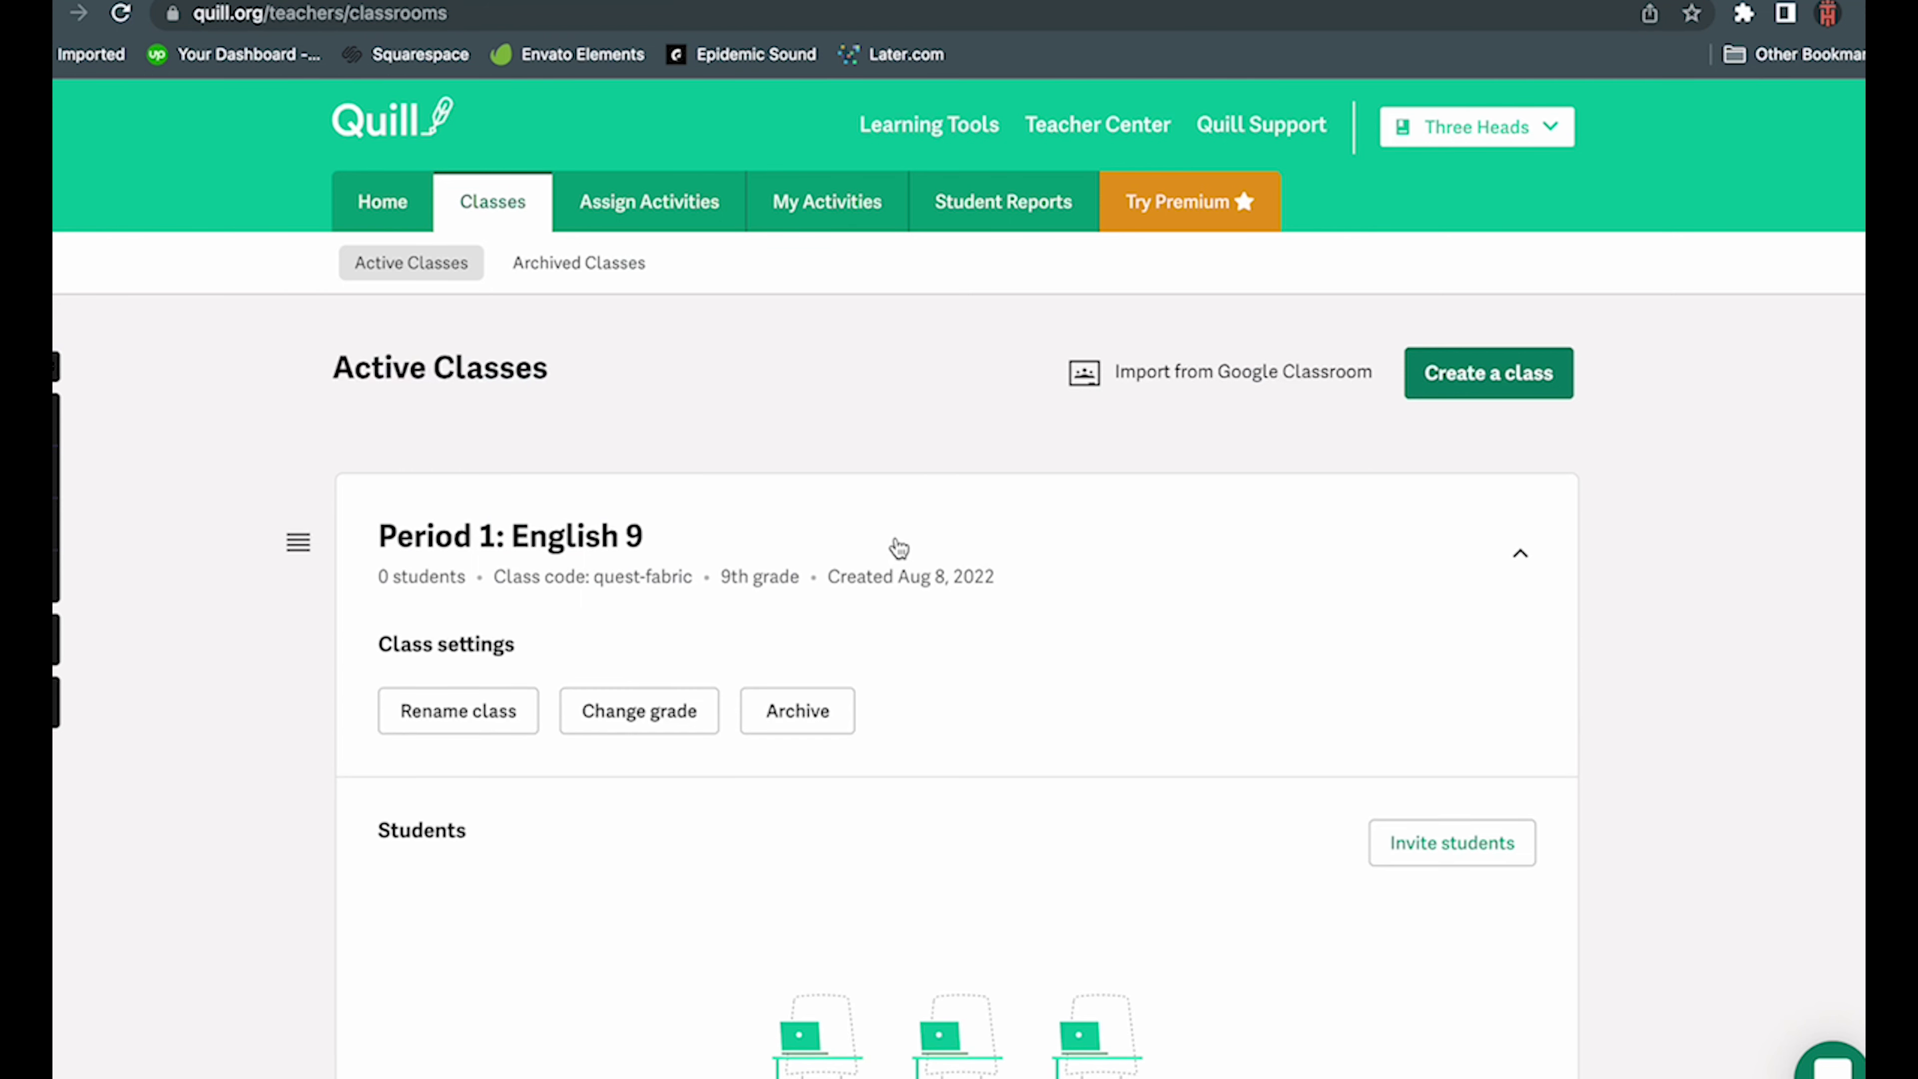
scroll(1164, 857, "down", 2)
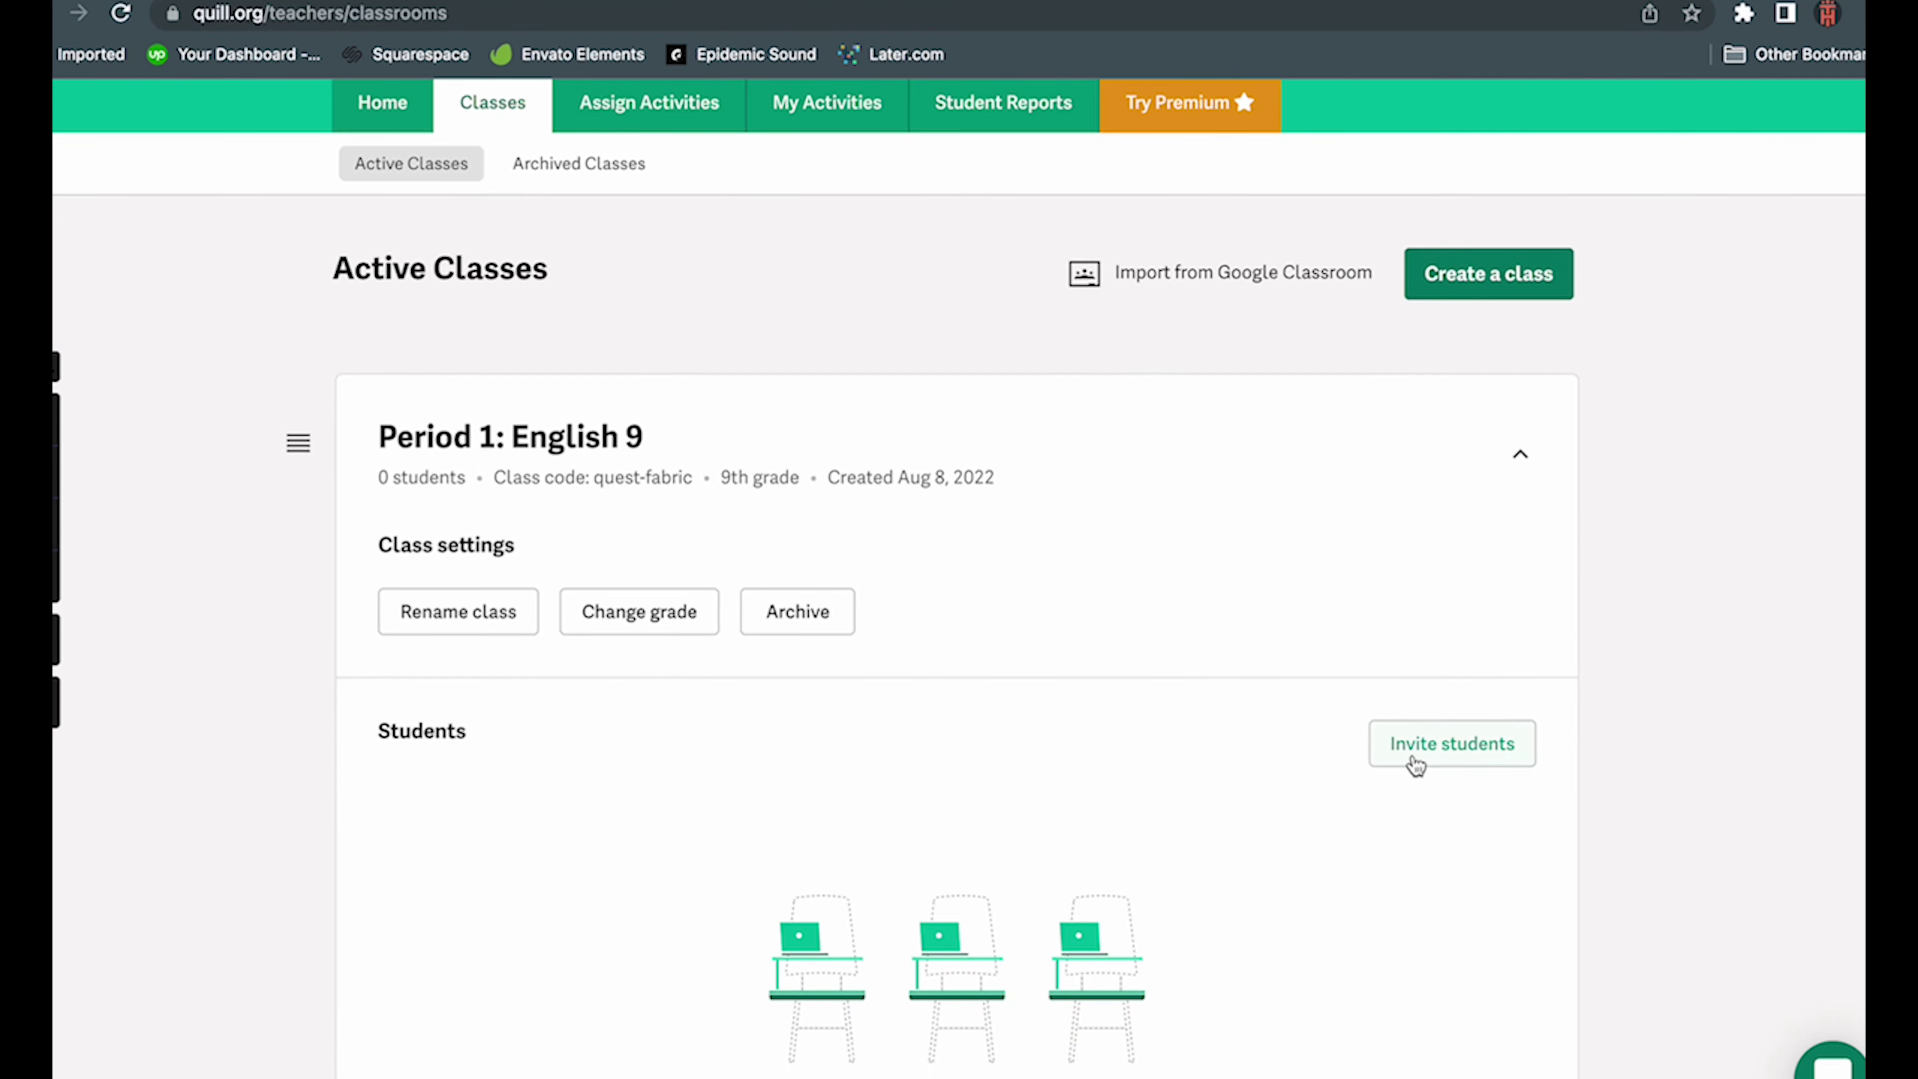
left_click(1416, 765)
left_click(846, 473)
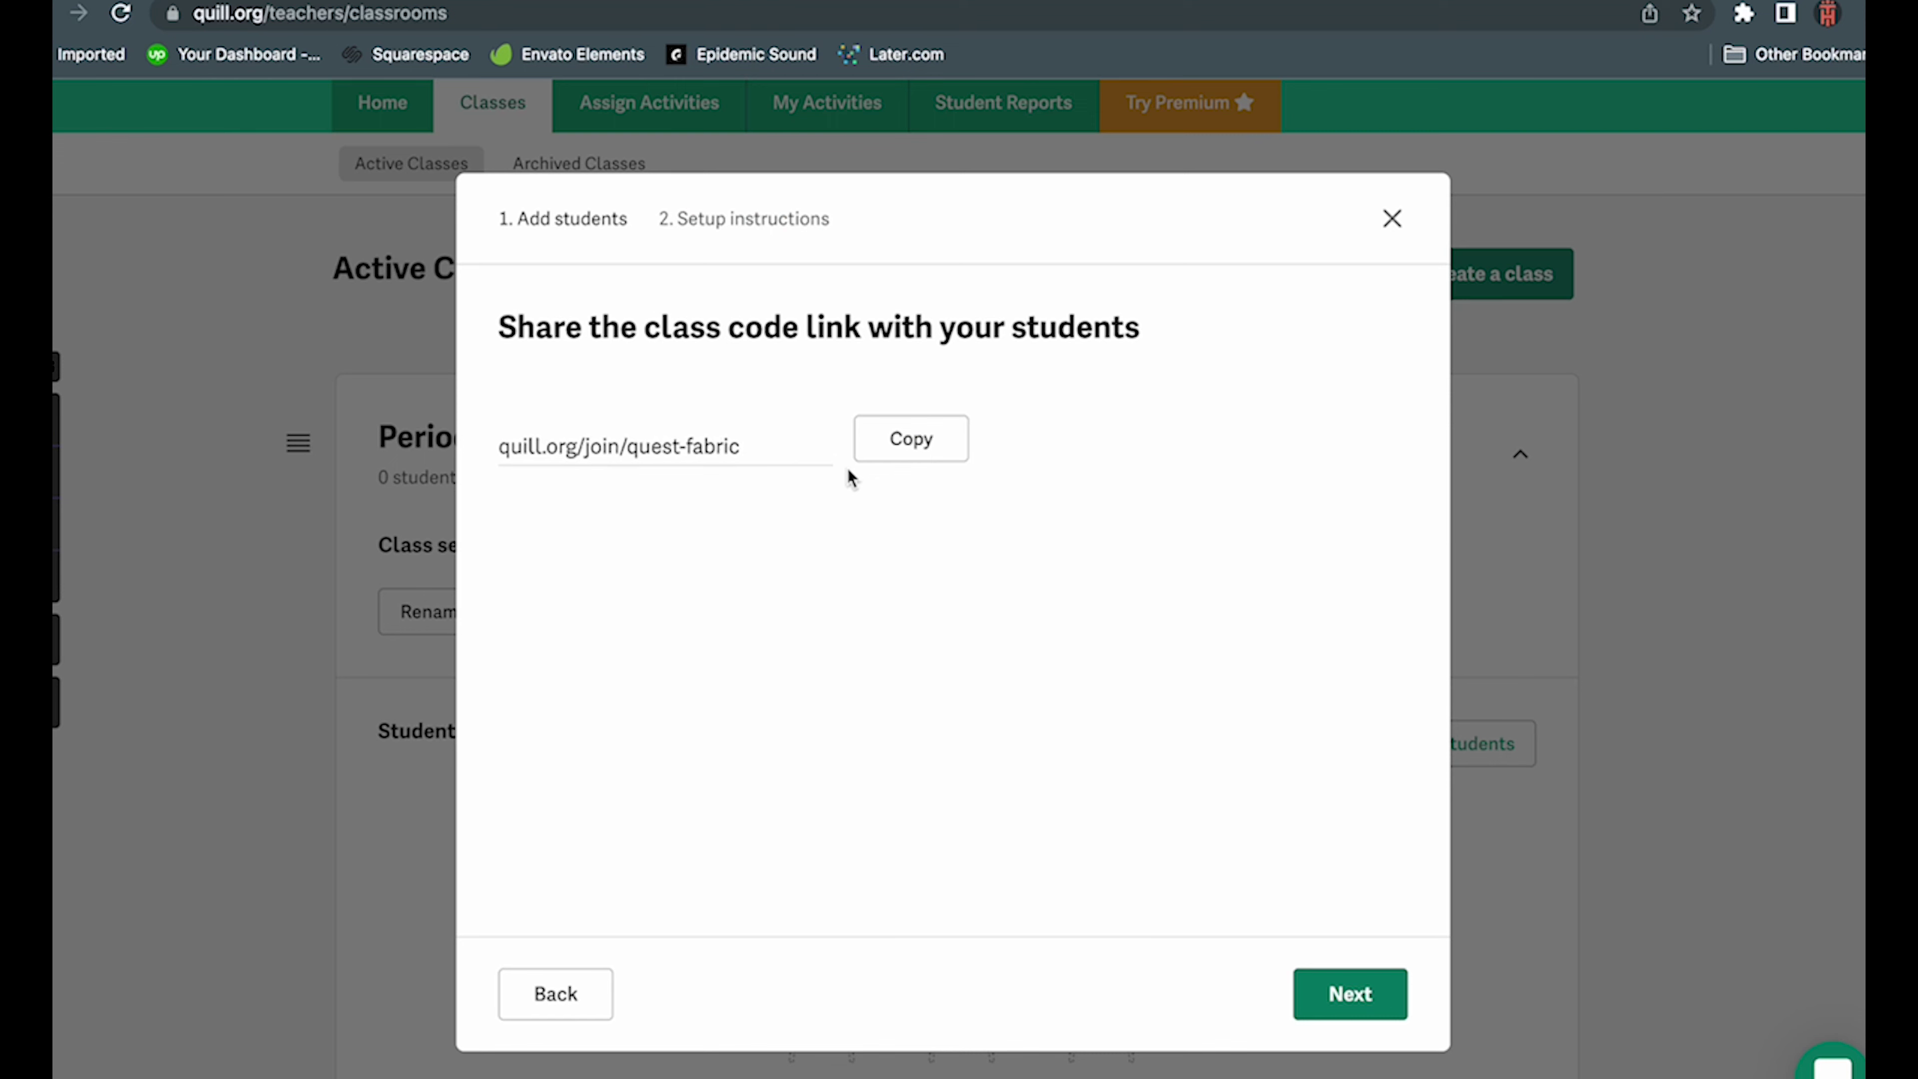
left_click(917, 442)
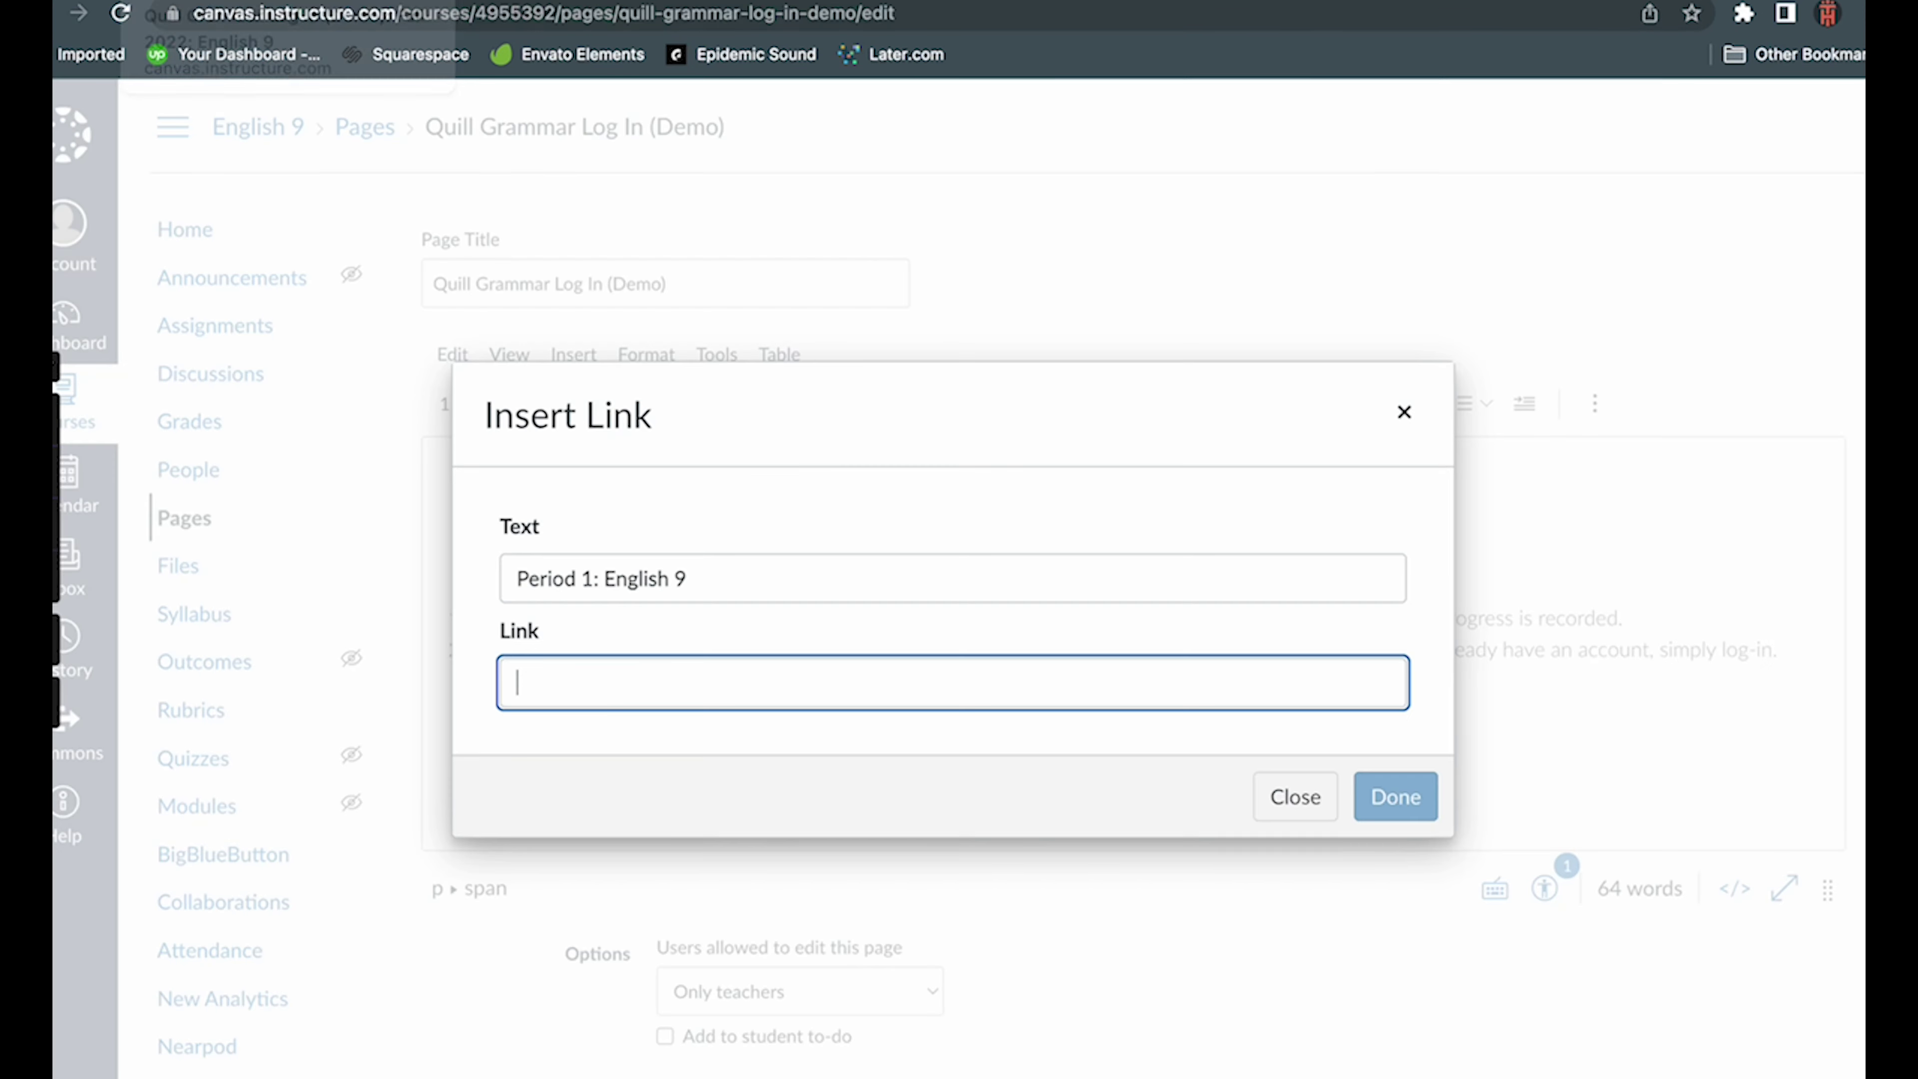
- Back in Canvas, paste the copied Quill class link as the target of "Period 1: English 9" and insert it
key("ctrl+v")
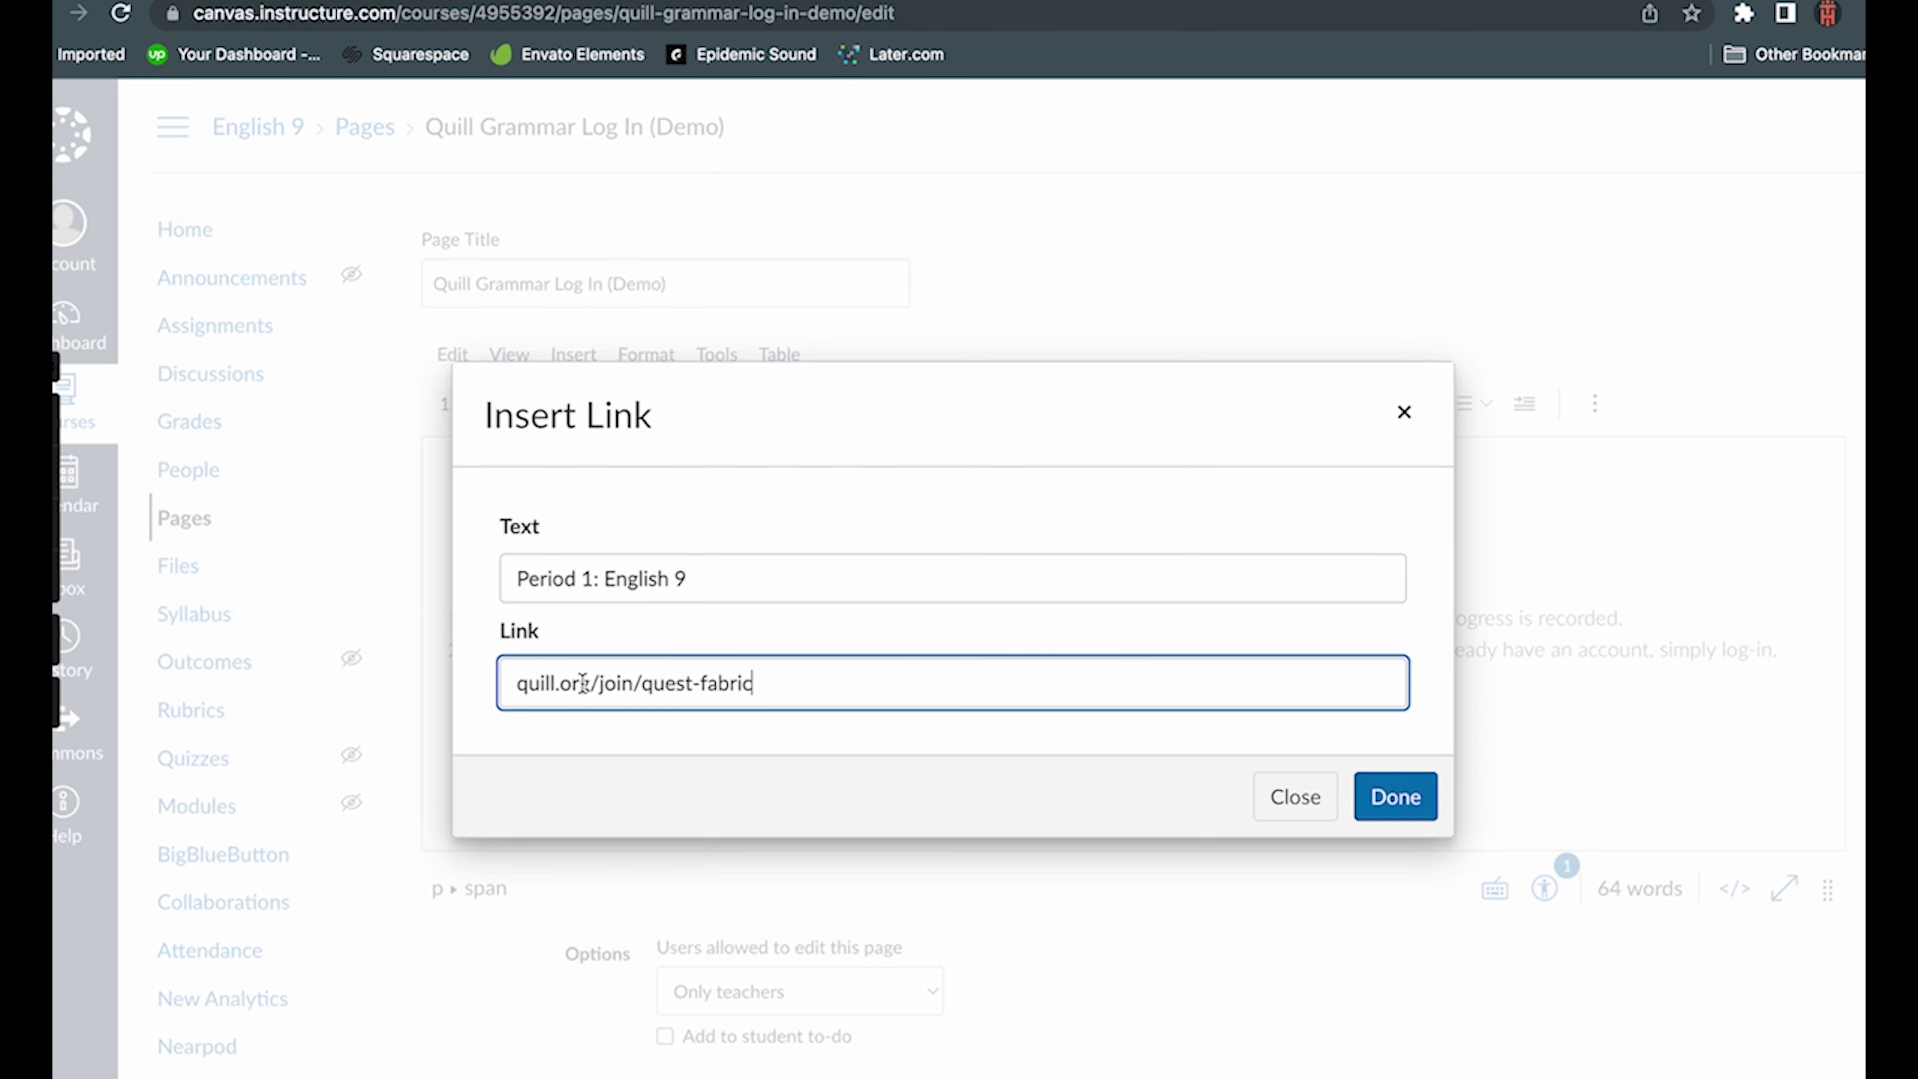
left_click(1394, 797)
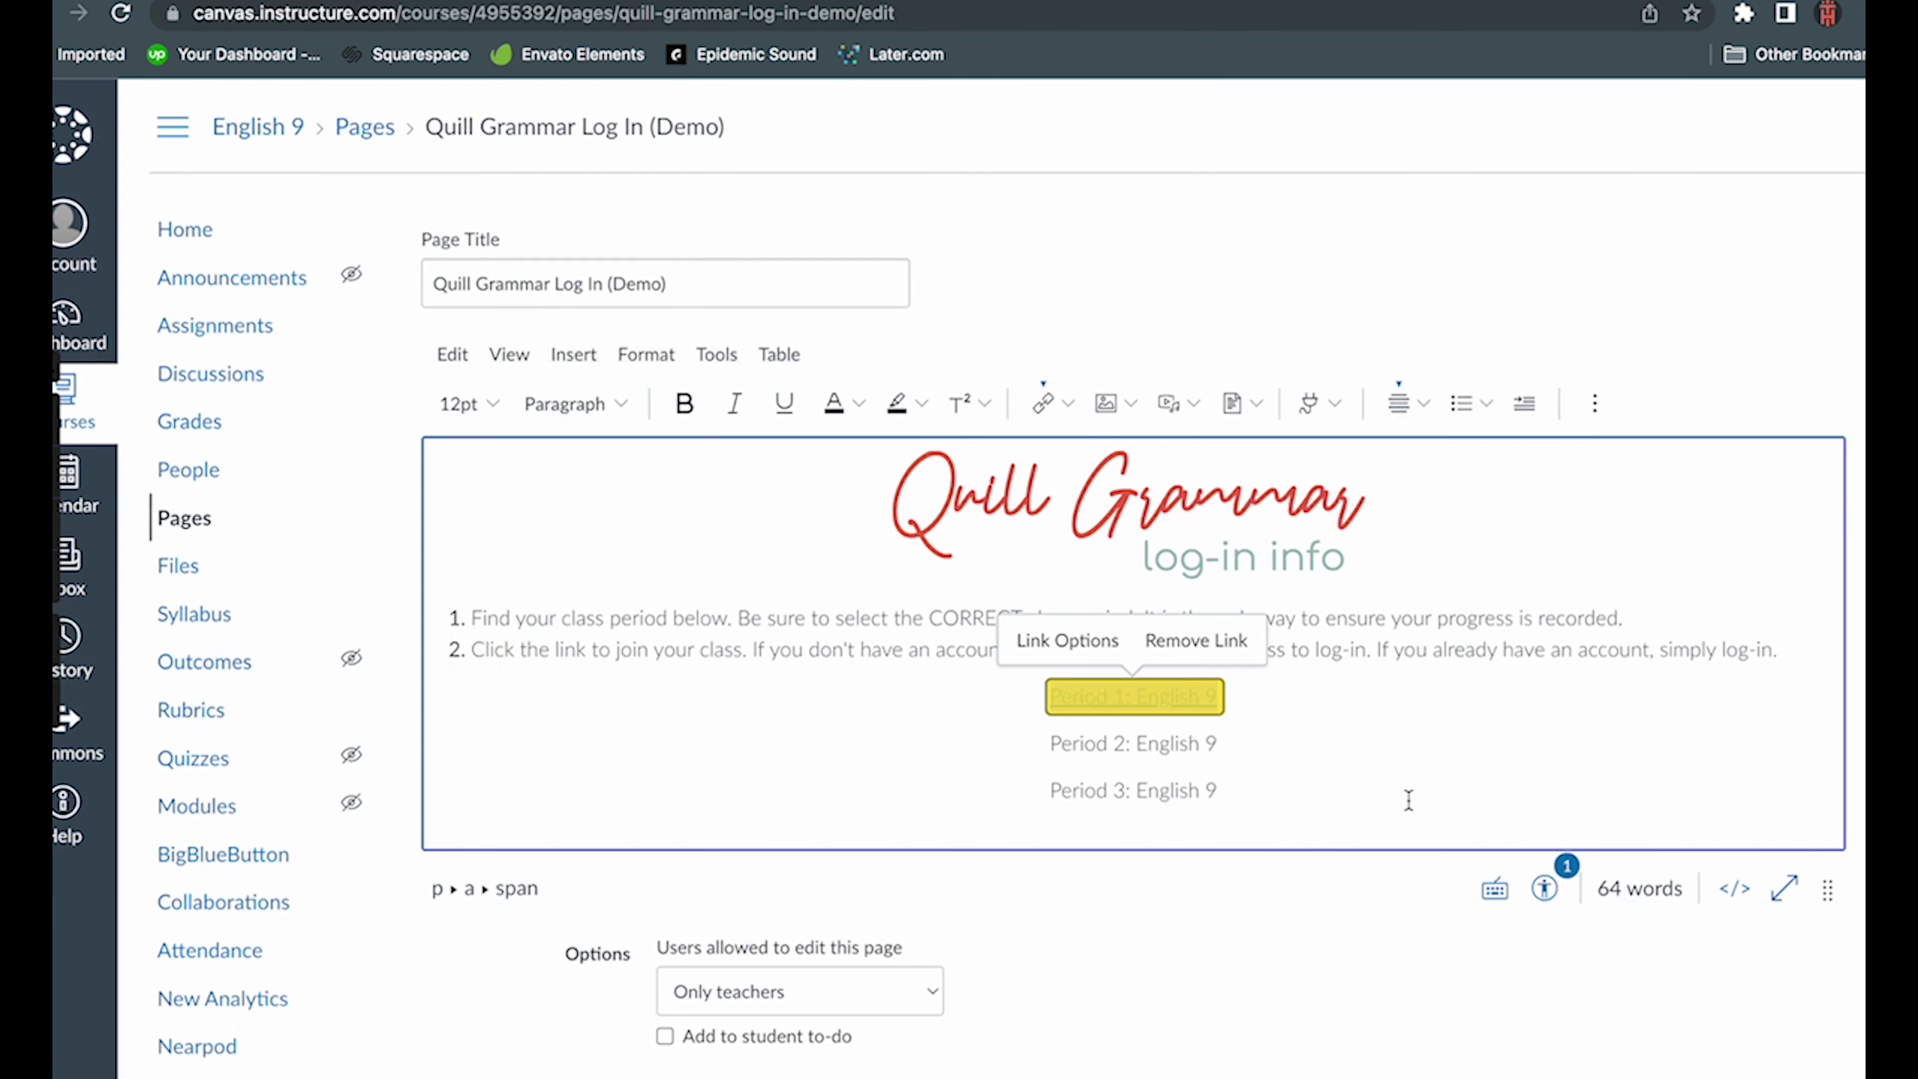
left_click(1331, 814)
scroll(1298, 793, "down", 1)
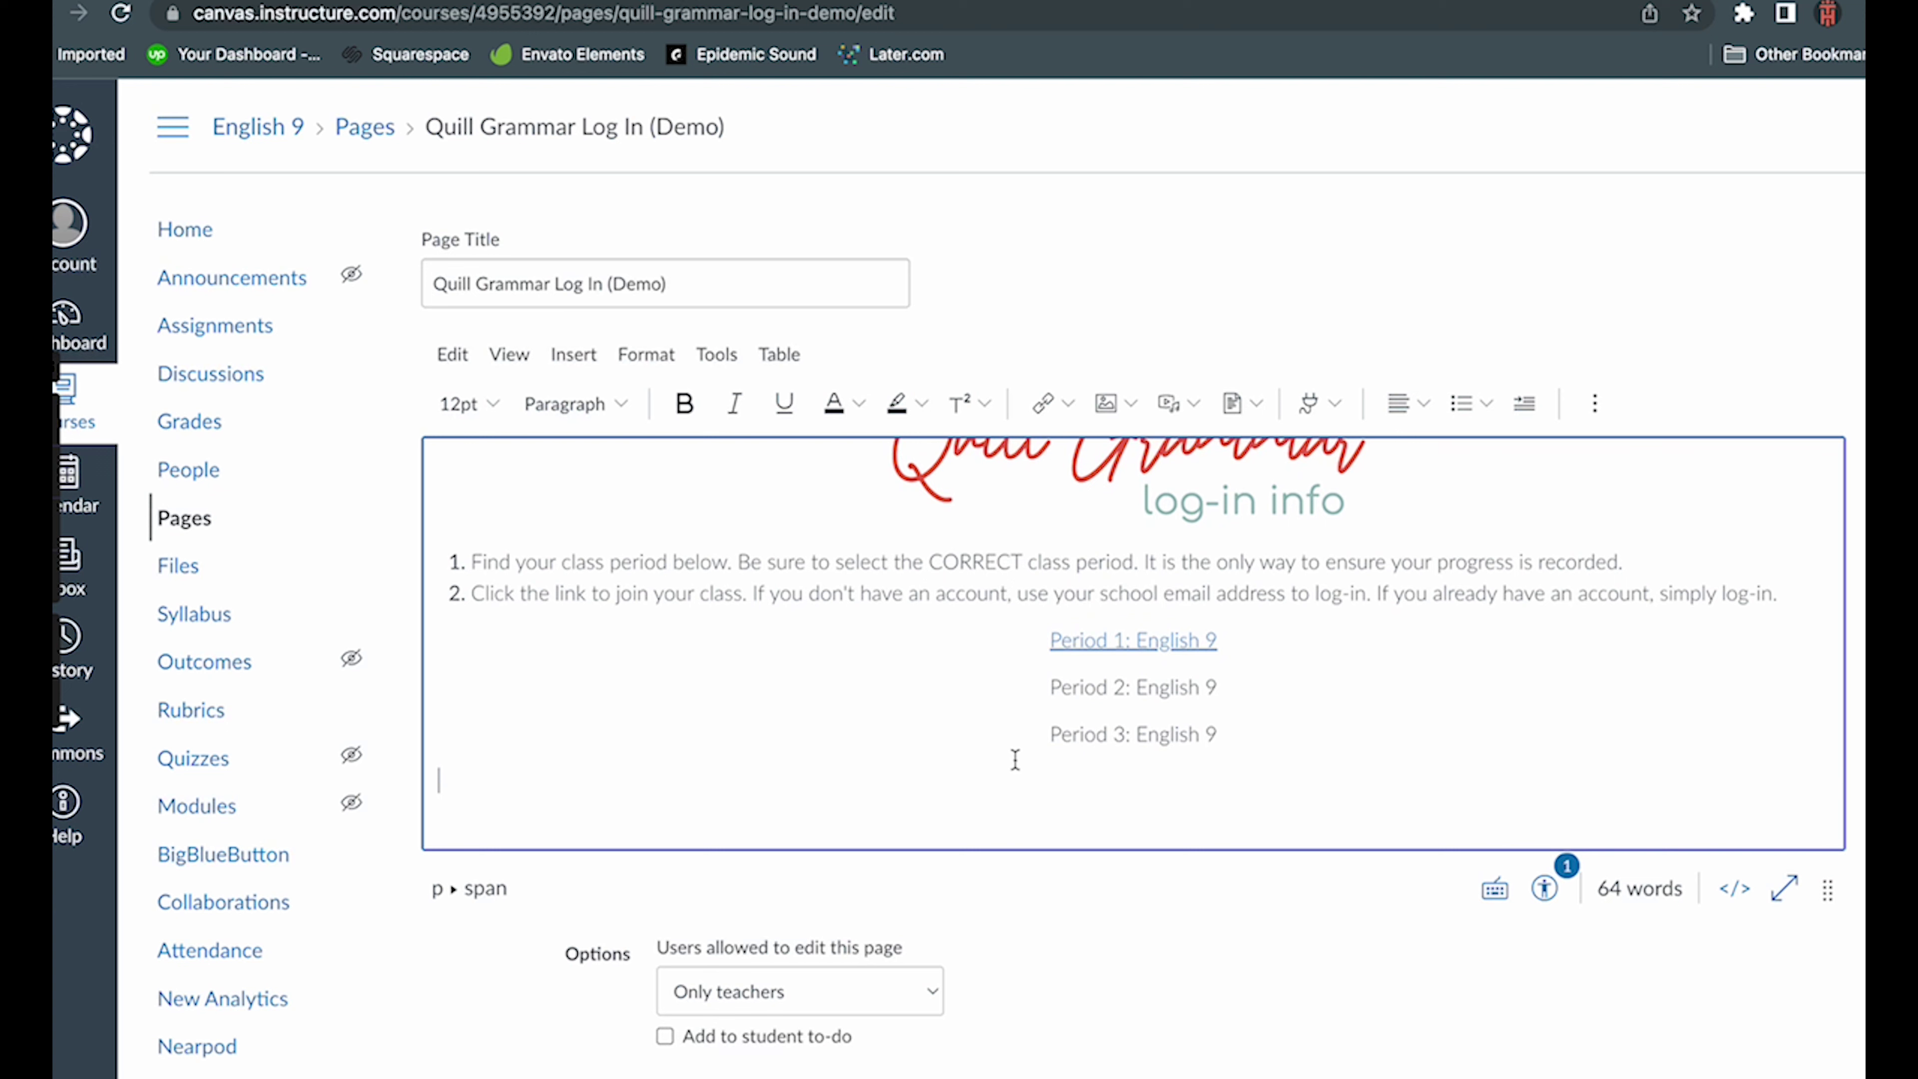
scroll(1257, 745, "up", 1)
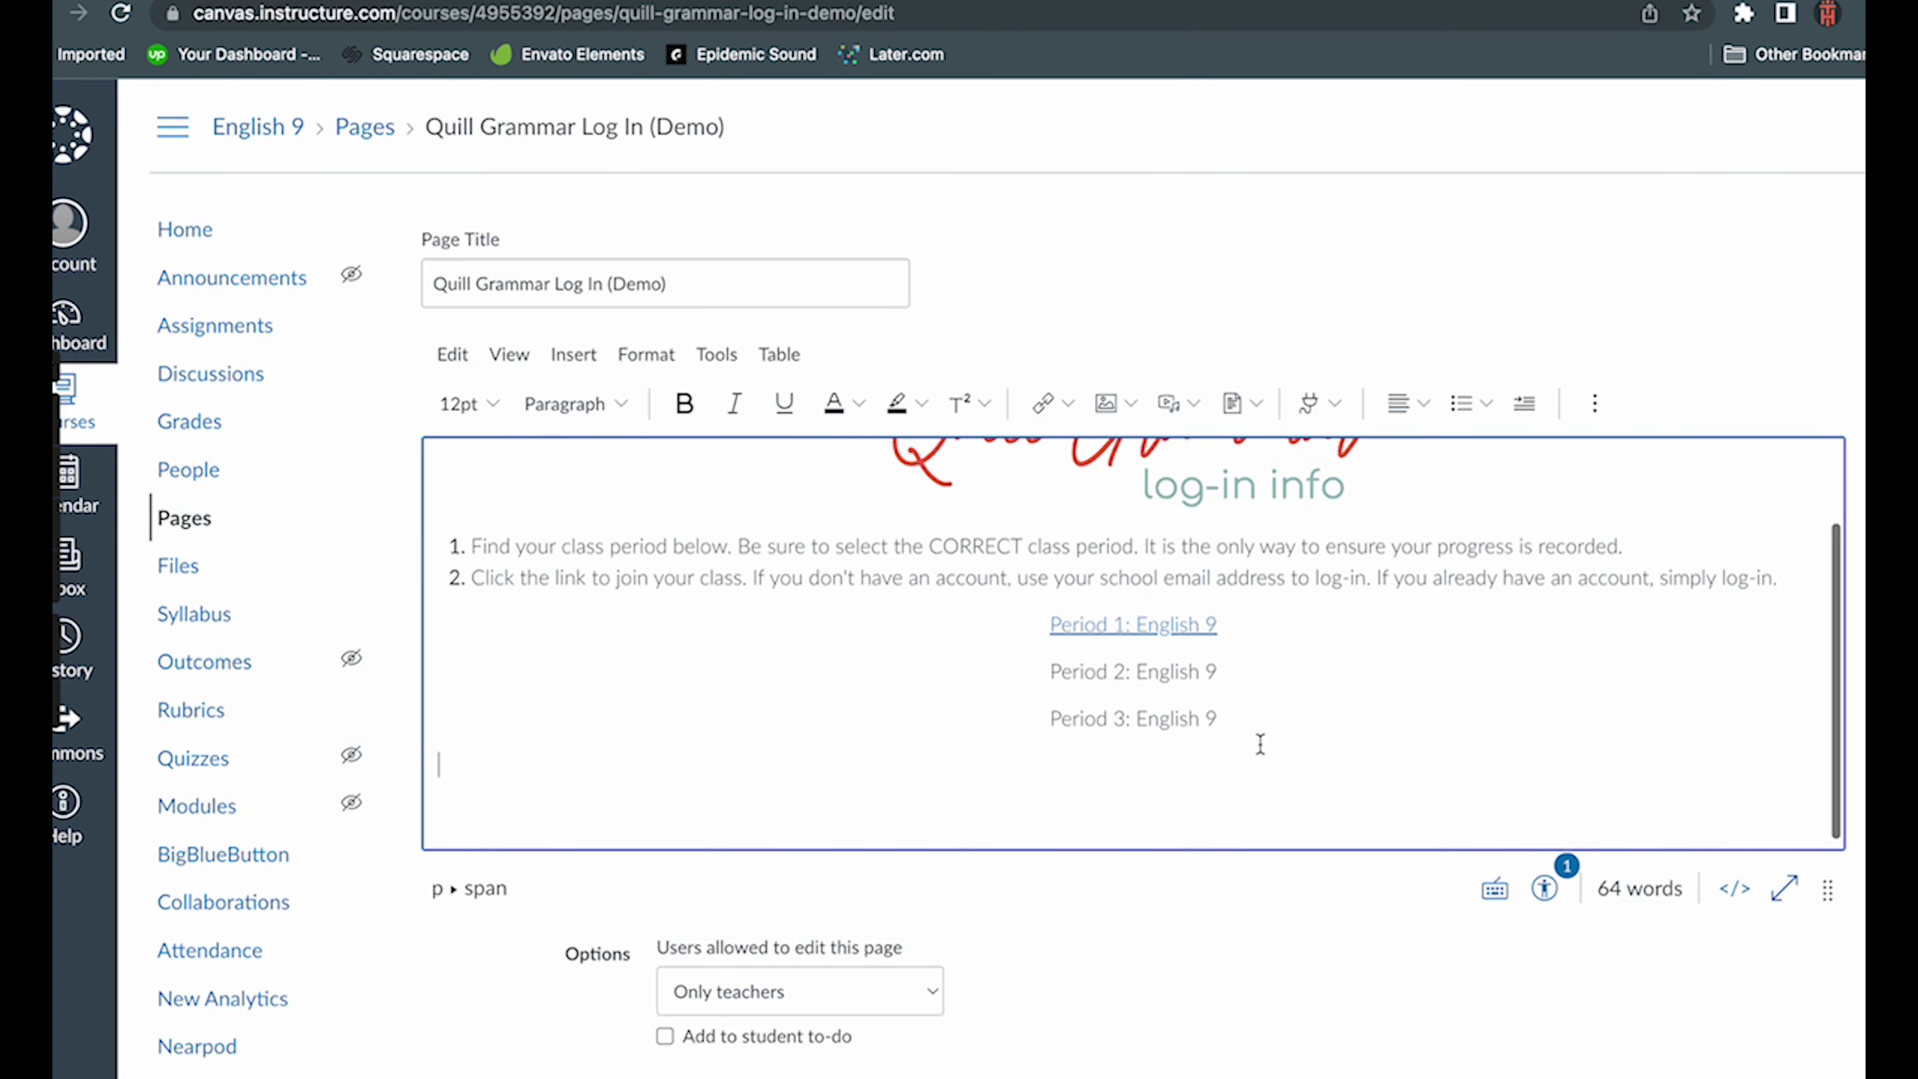
- In the Week 1 Agenda (Demo) page, link the word "Quill" to the course page "Quill Grammar Log In (Demo)"
scroll(1260, 744, "down", 1)
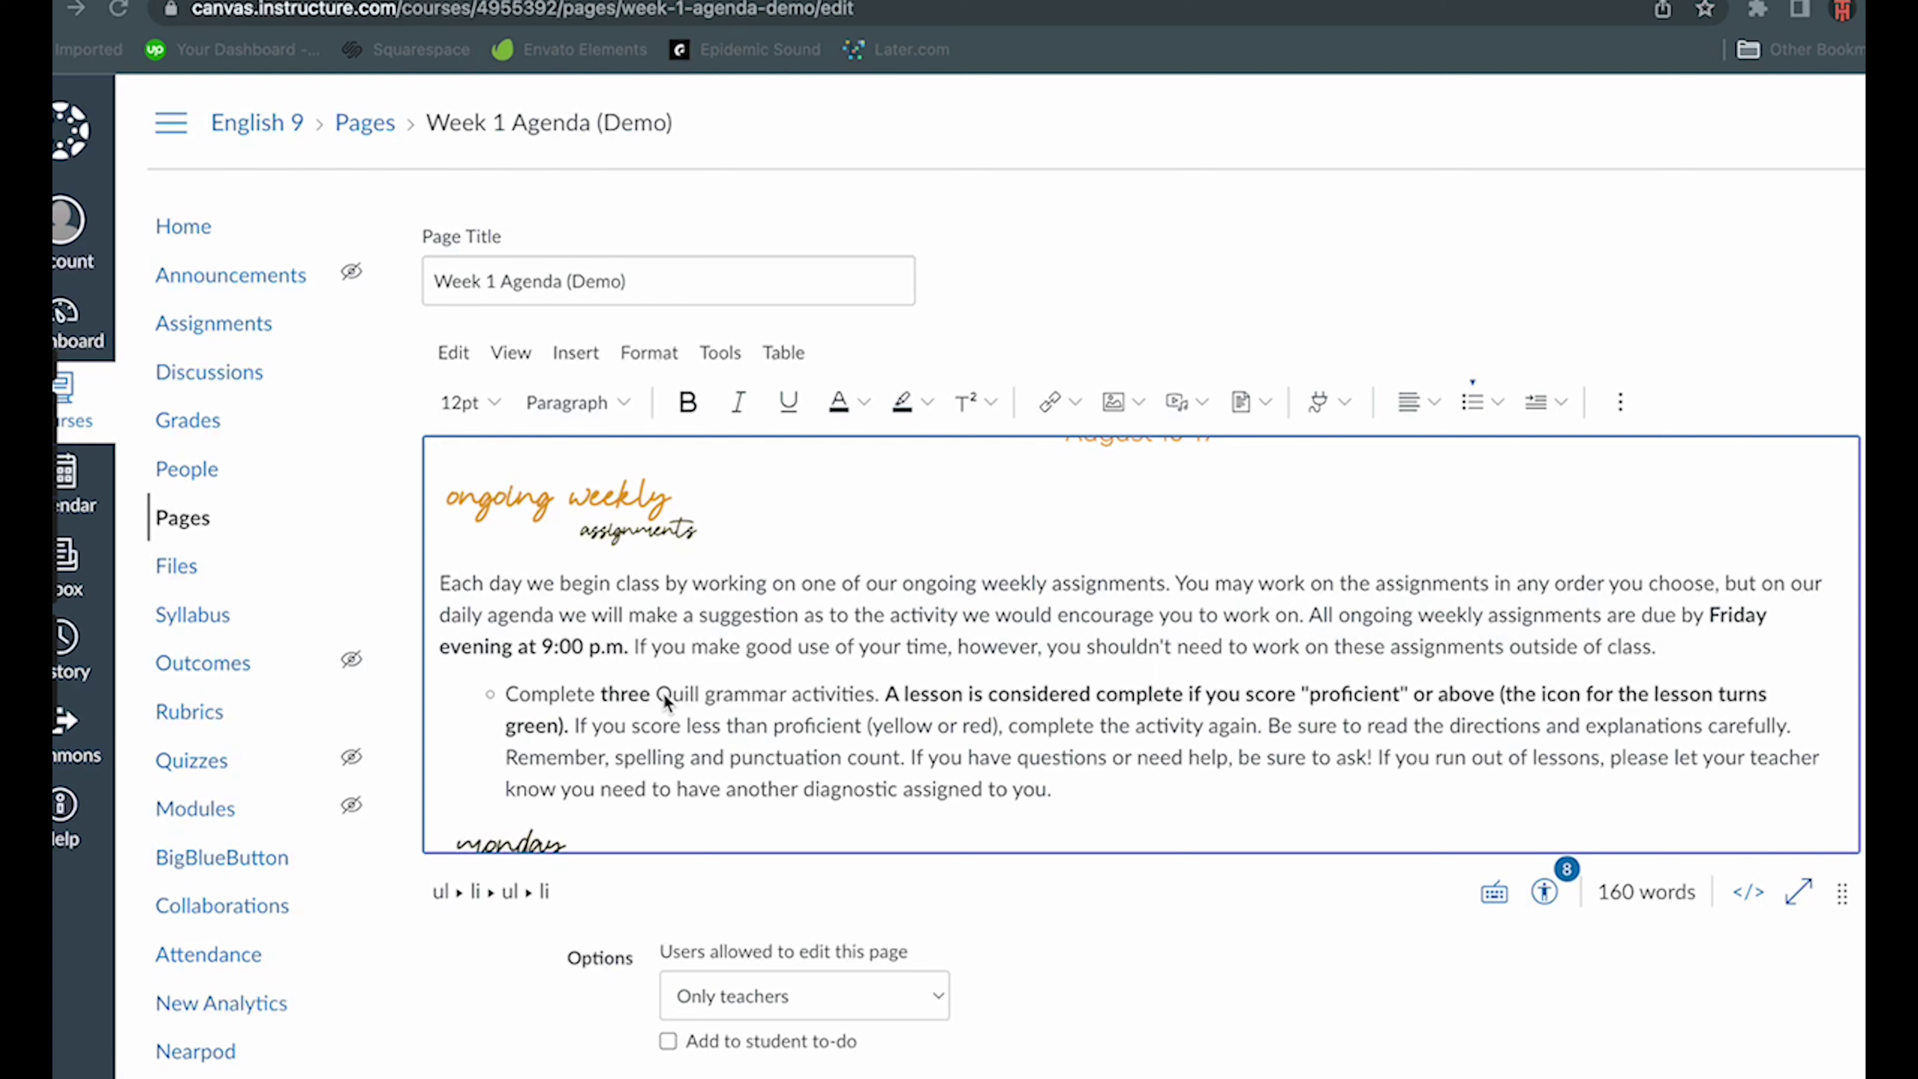
key("super+Tab")
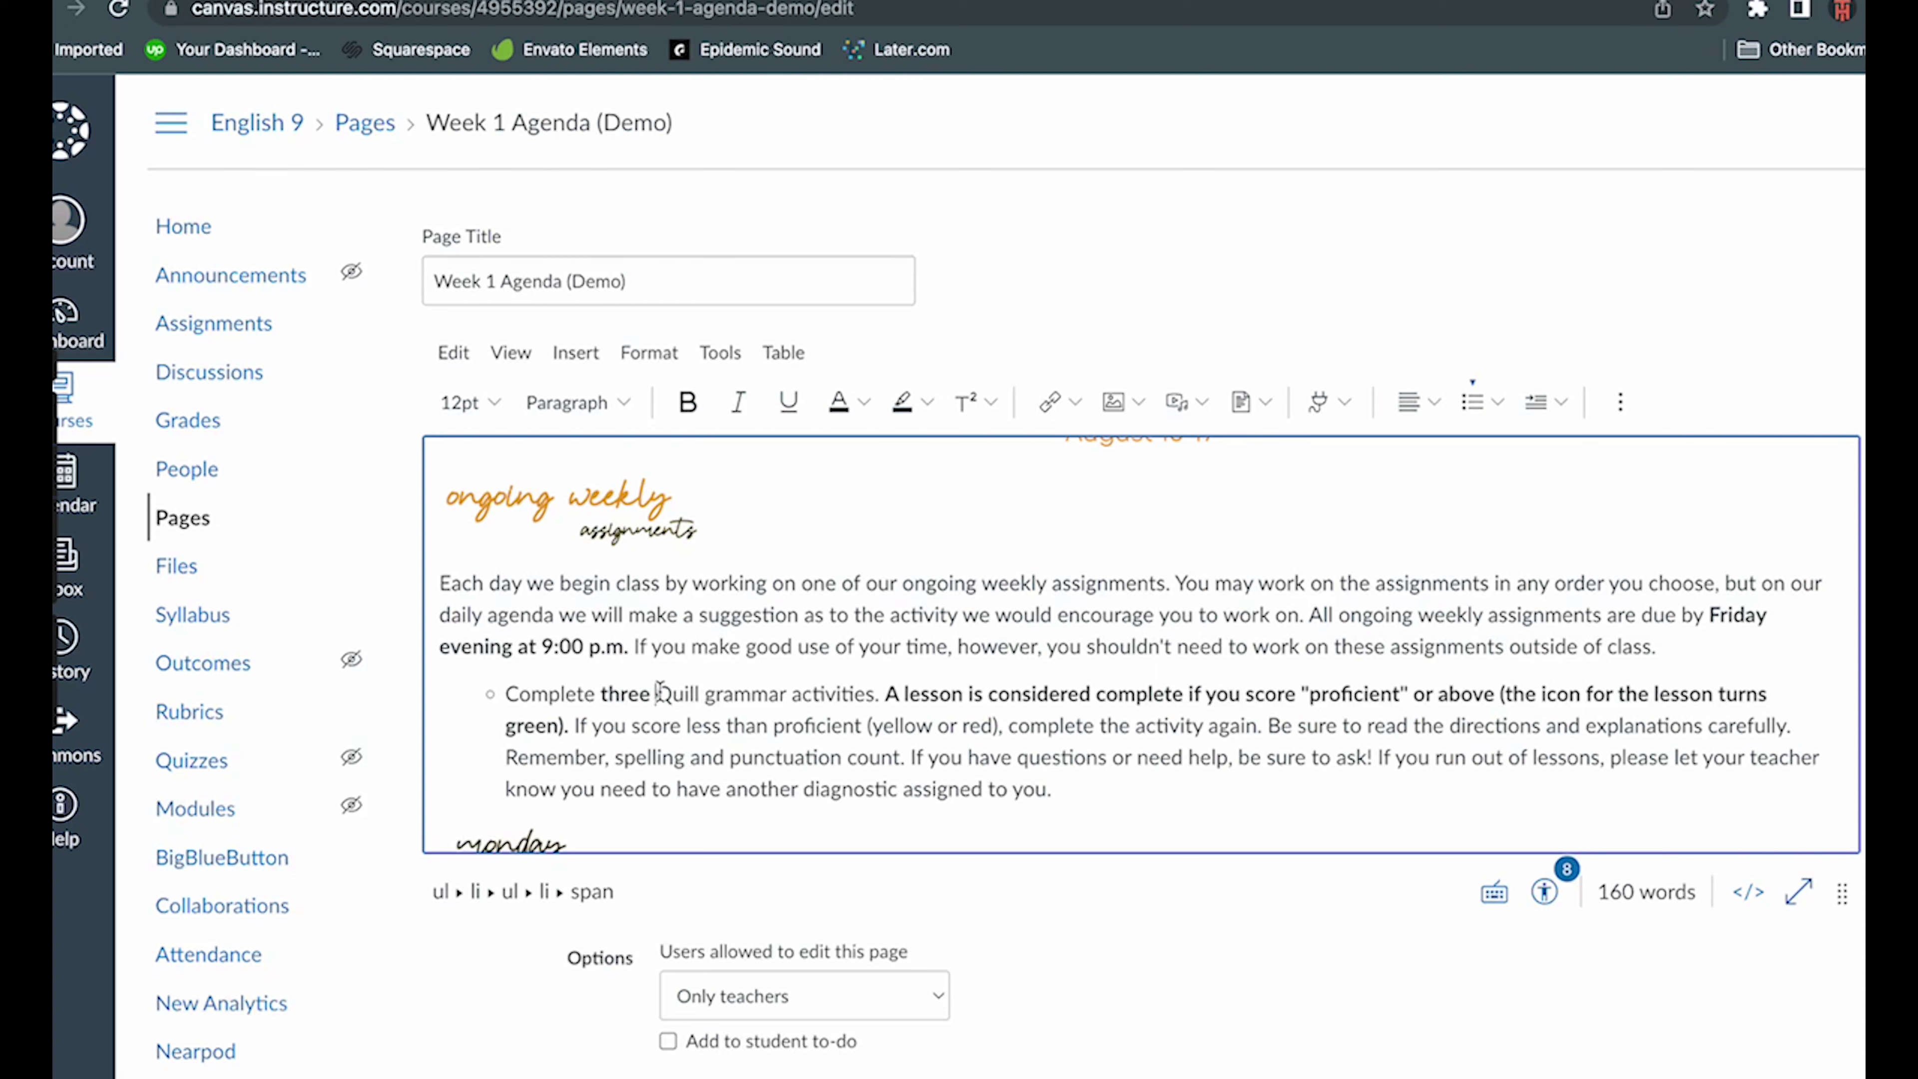
left_click_drag(656, 690, 704, 692)
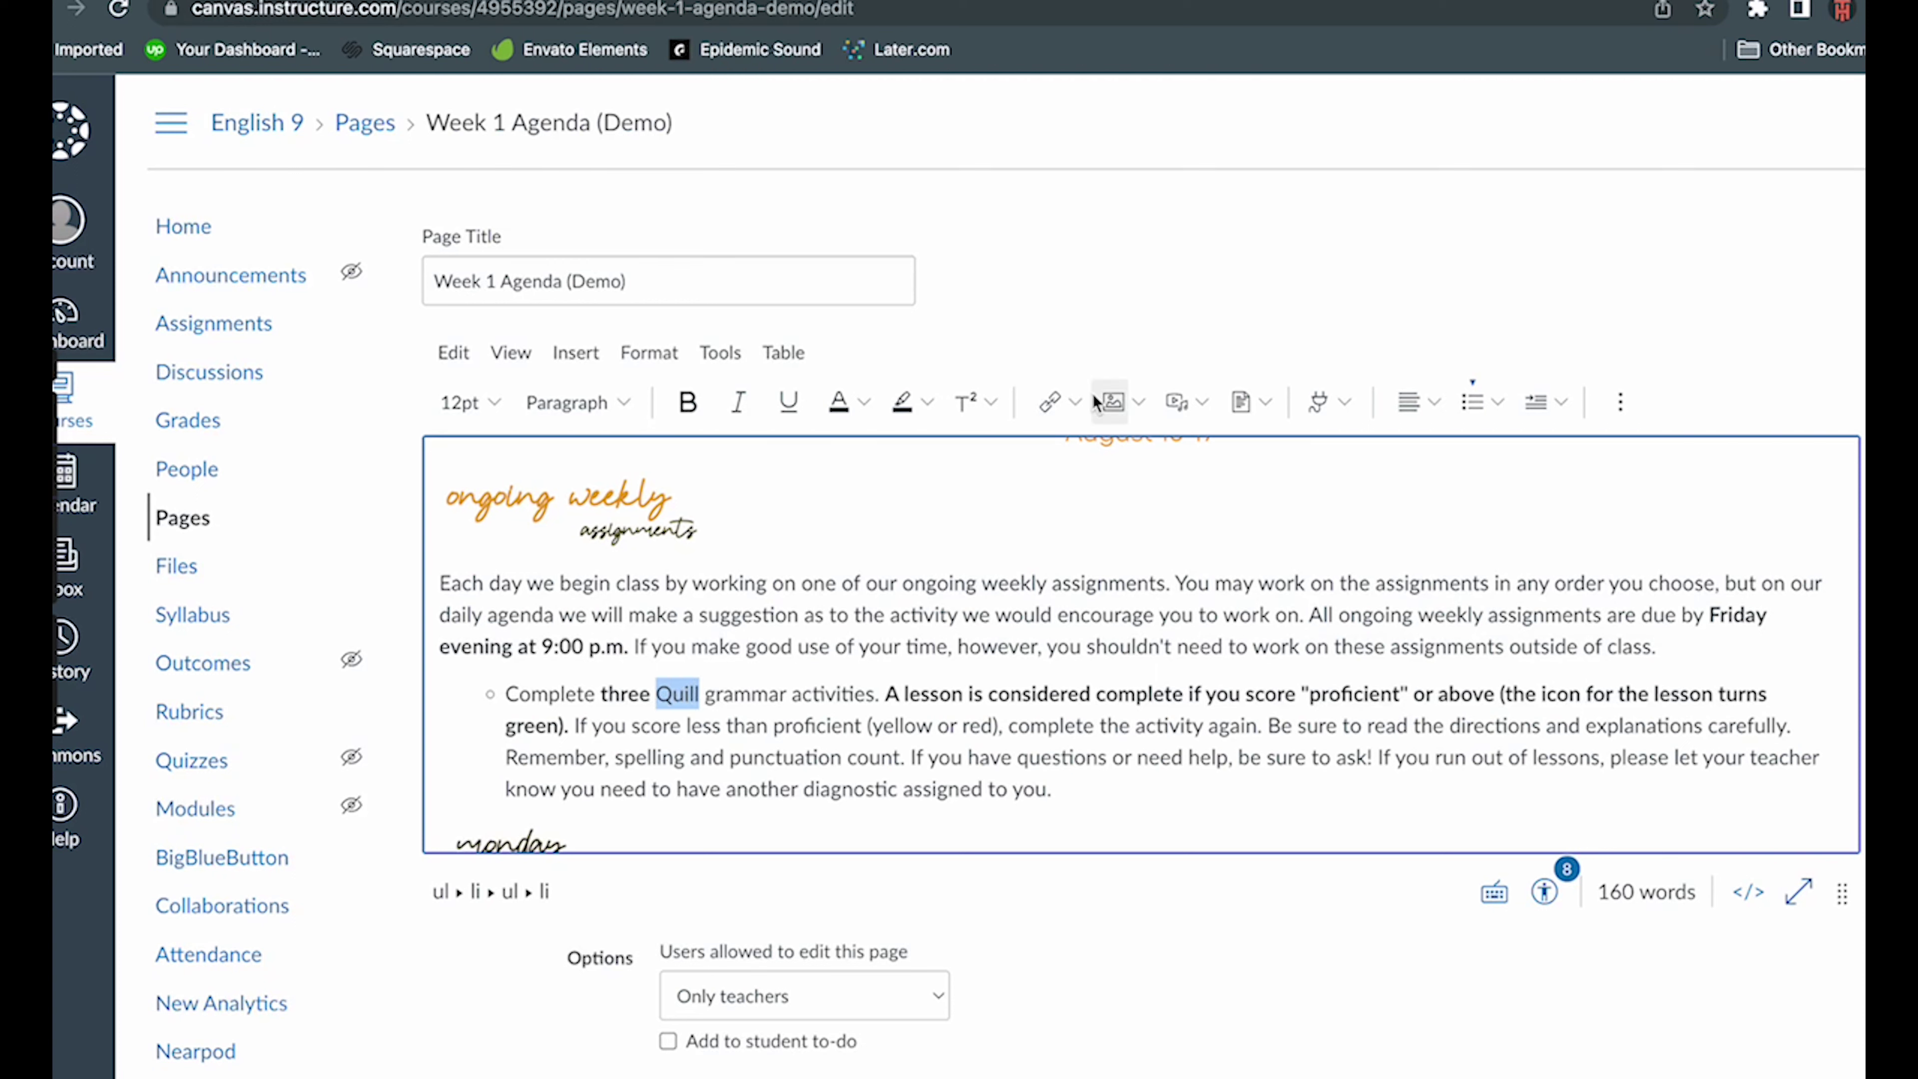
left_click(1074, 399)
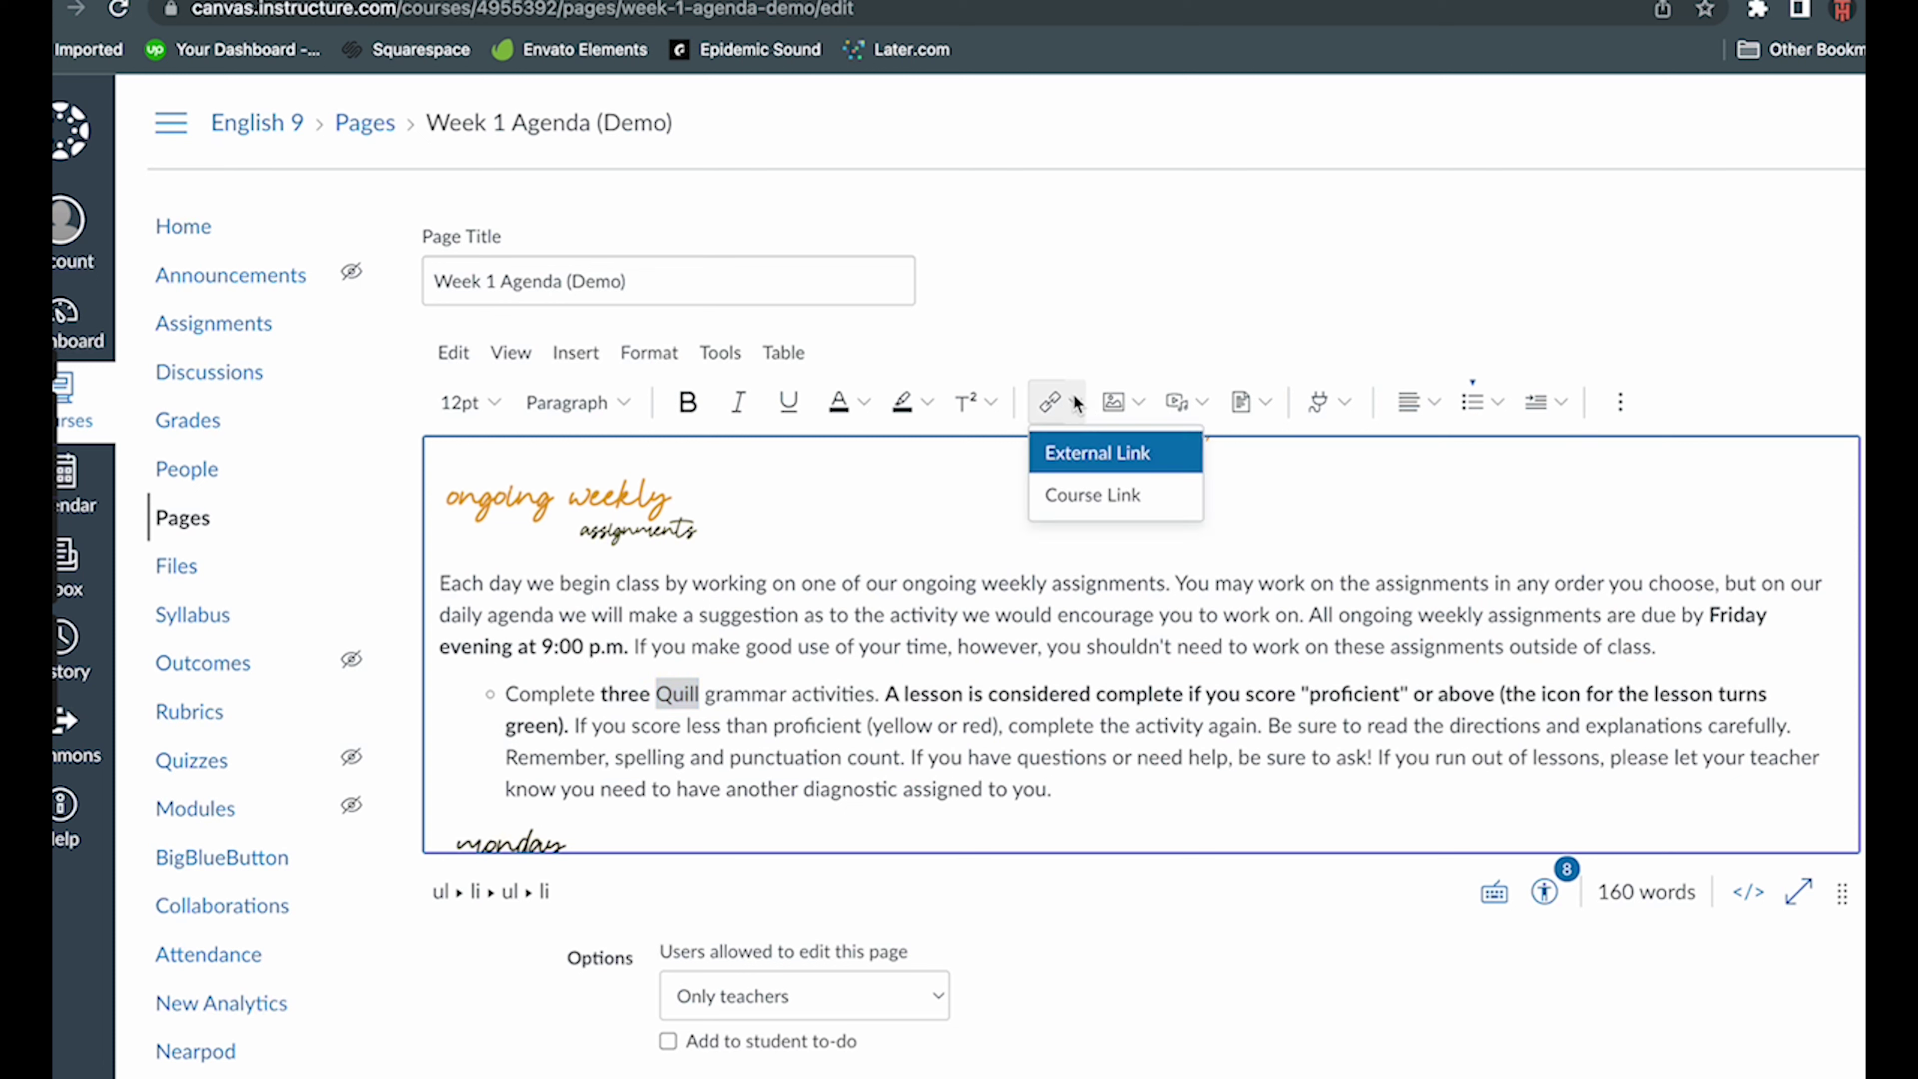
left_click(1093, 493)
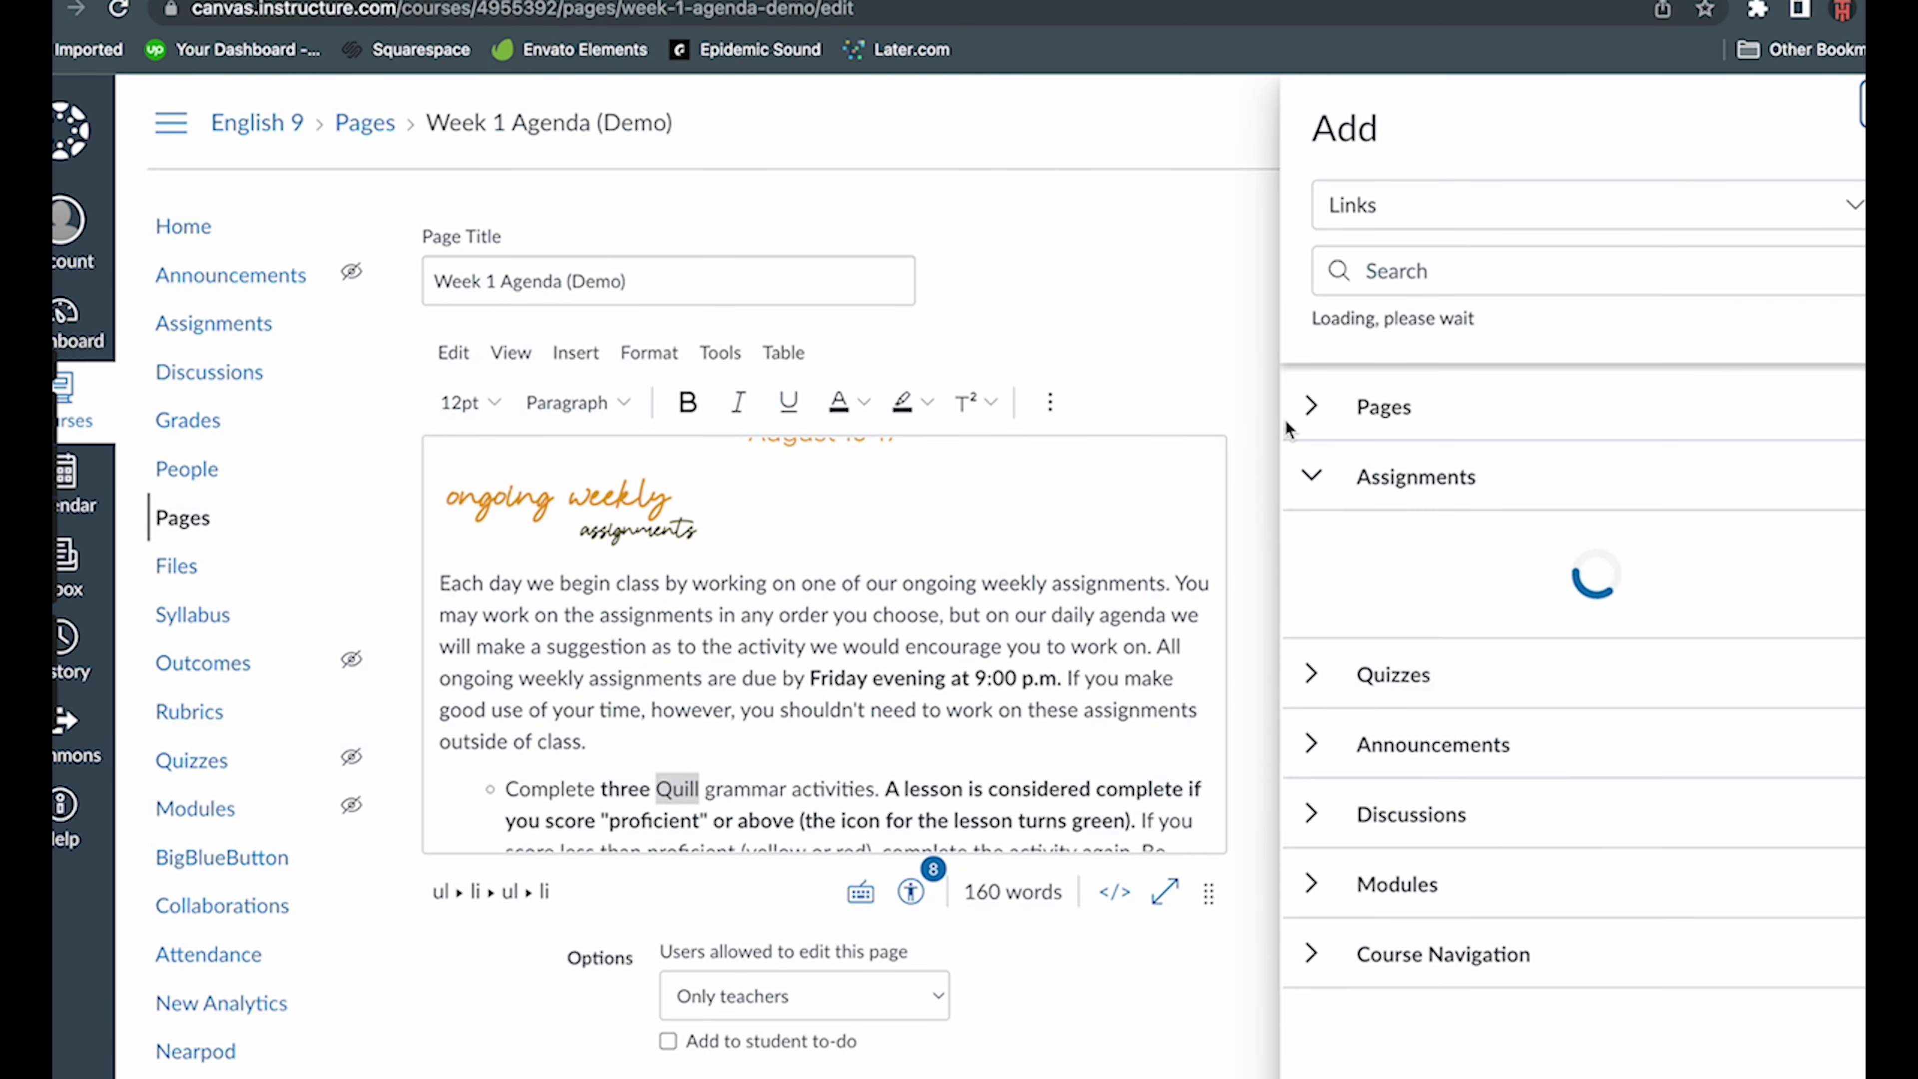
left_click(1312, 408)
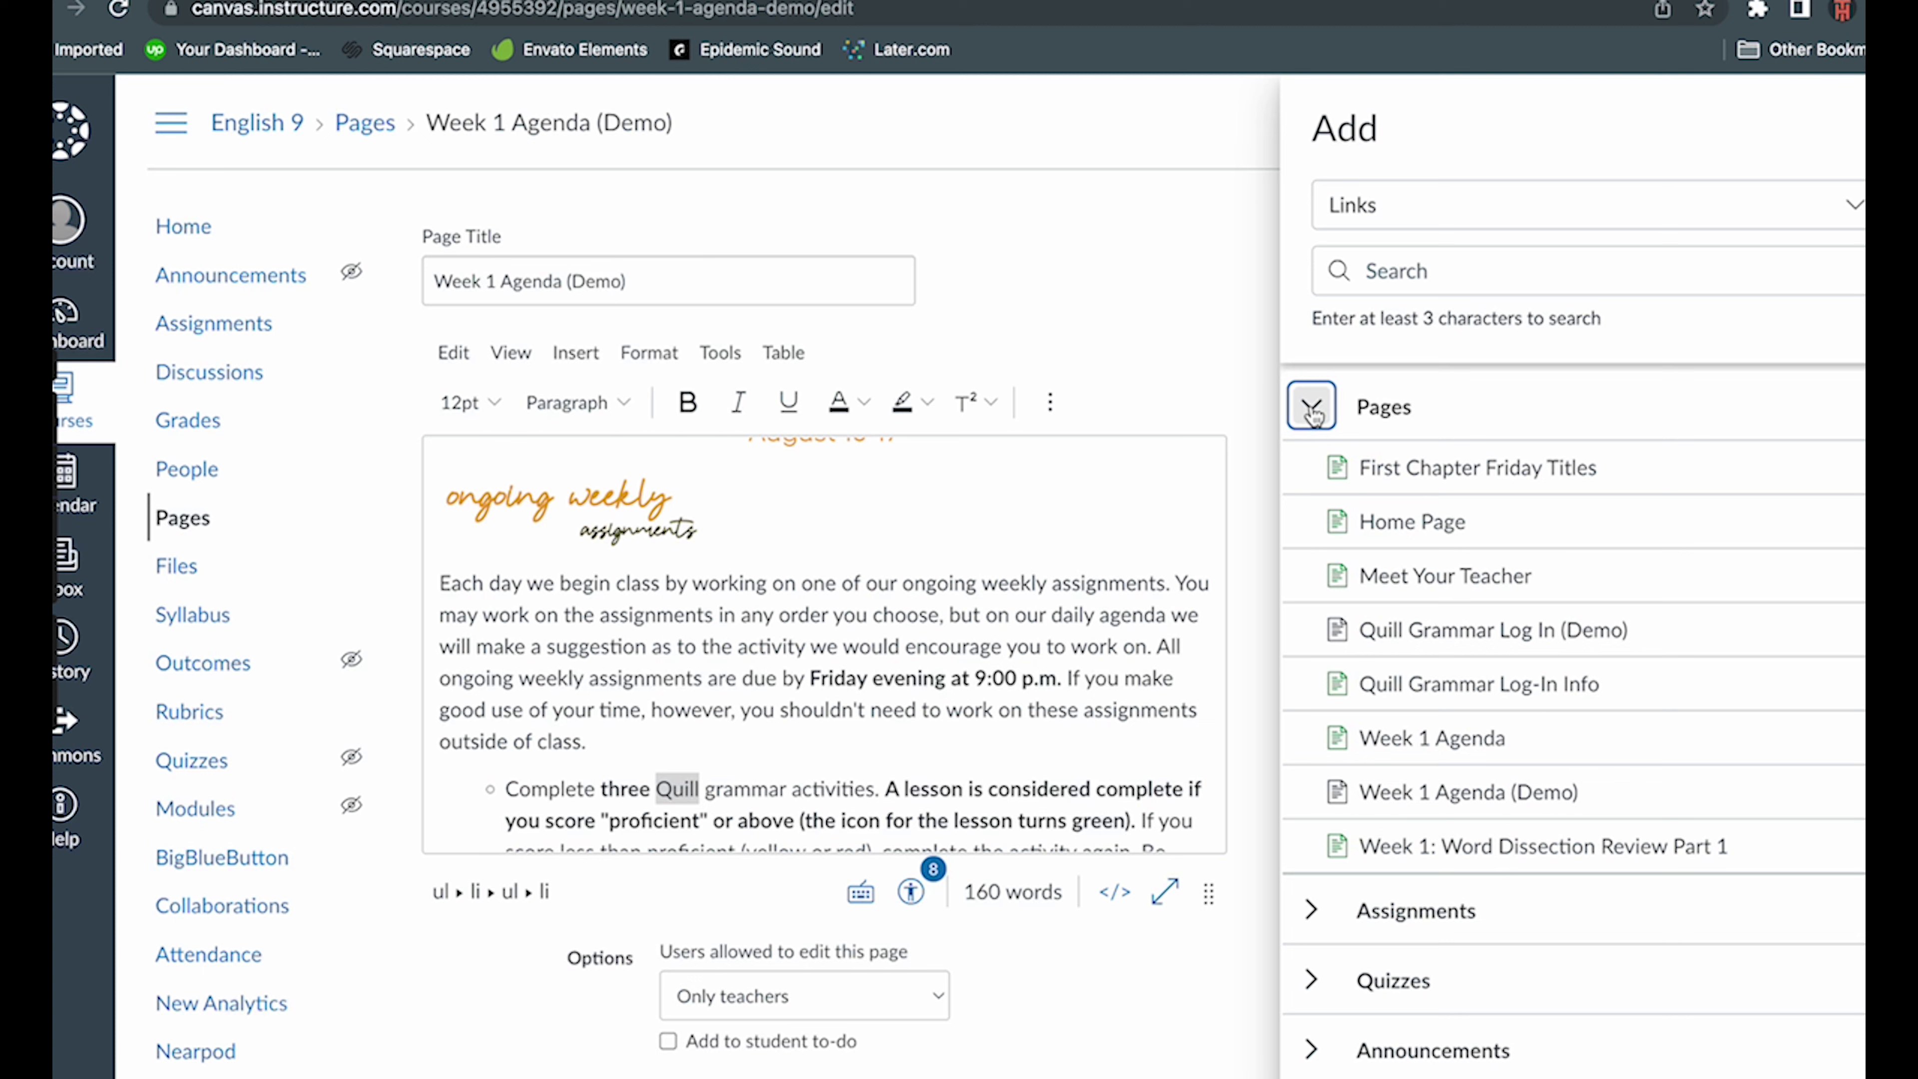
left_click(1405, 628)
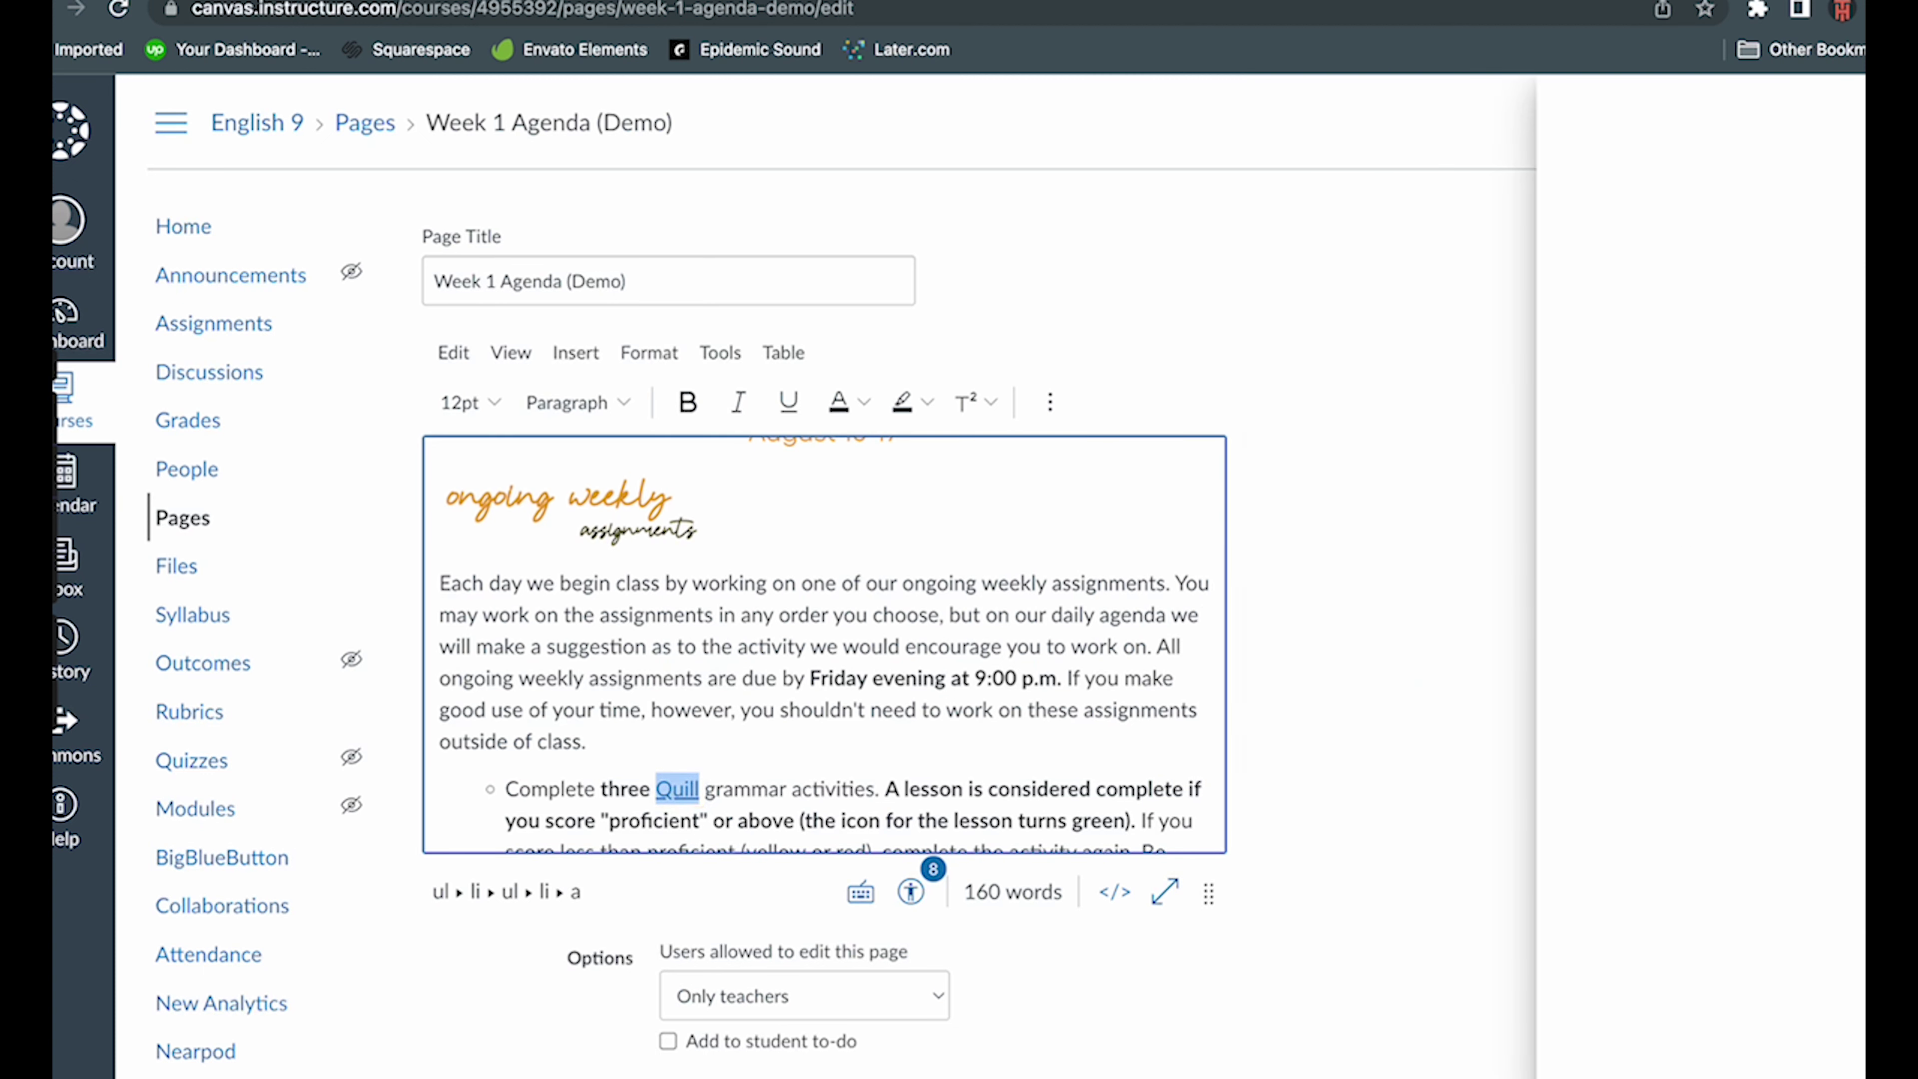
- Add a bullet reading "Complete Lessons 1-5 on Typing Club, then complete Lesson 4 an additional five times. A lesson is considered complete if you score 5 stars."
scroll(1139, 673, "down", 3)
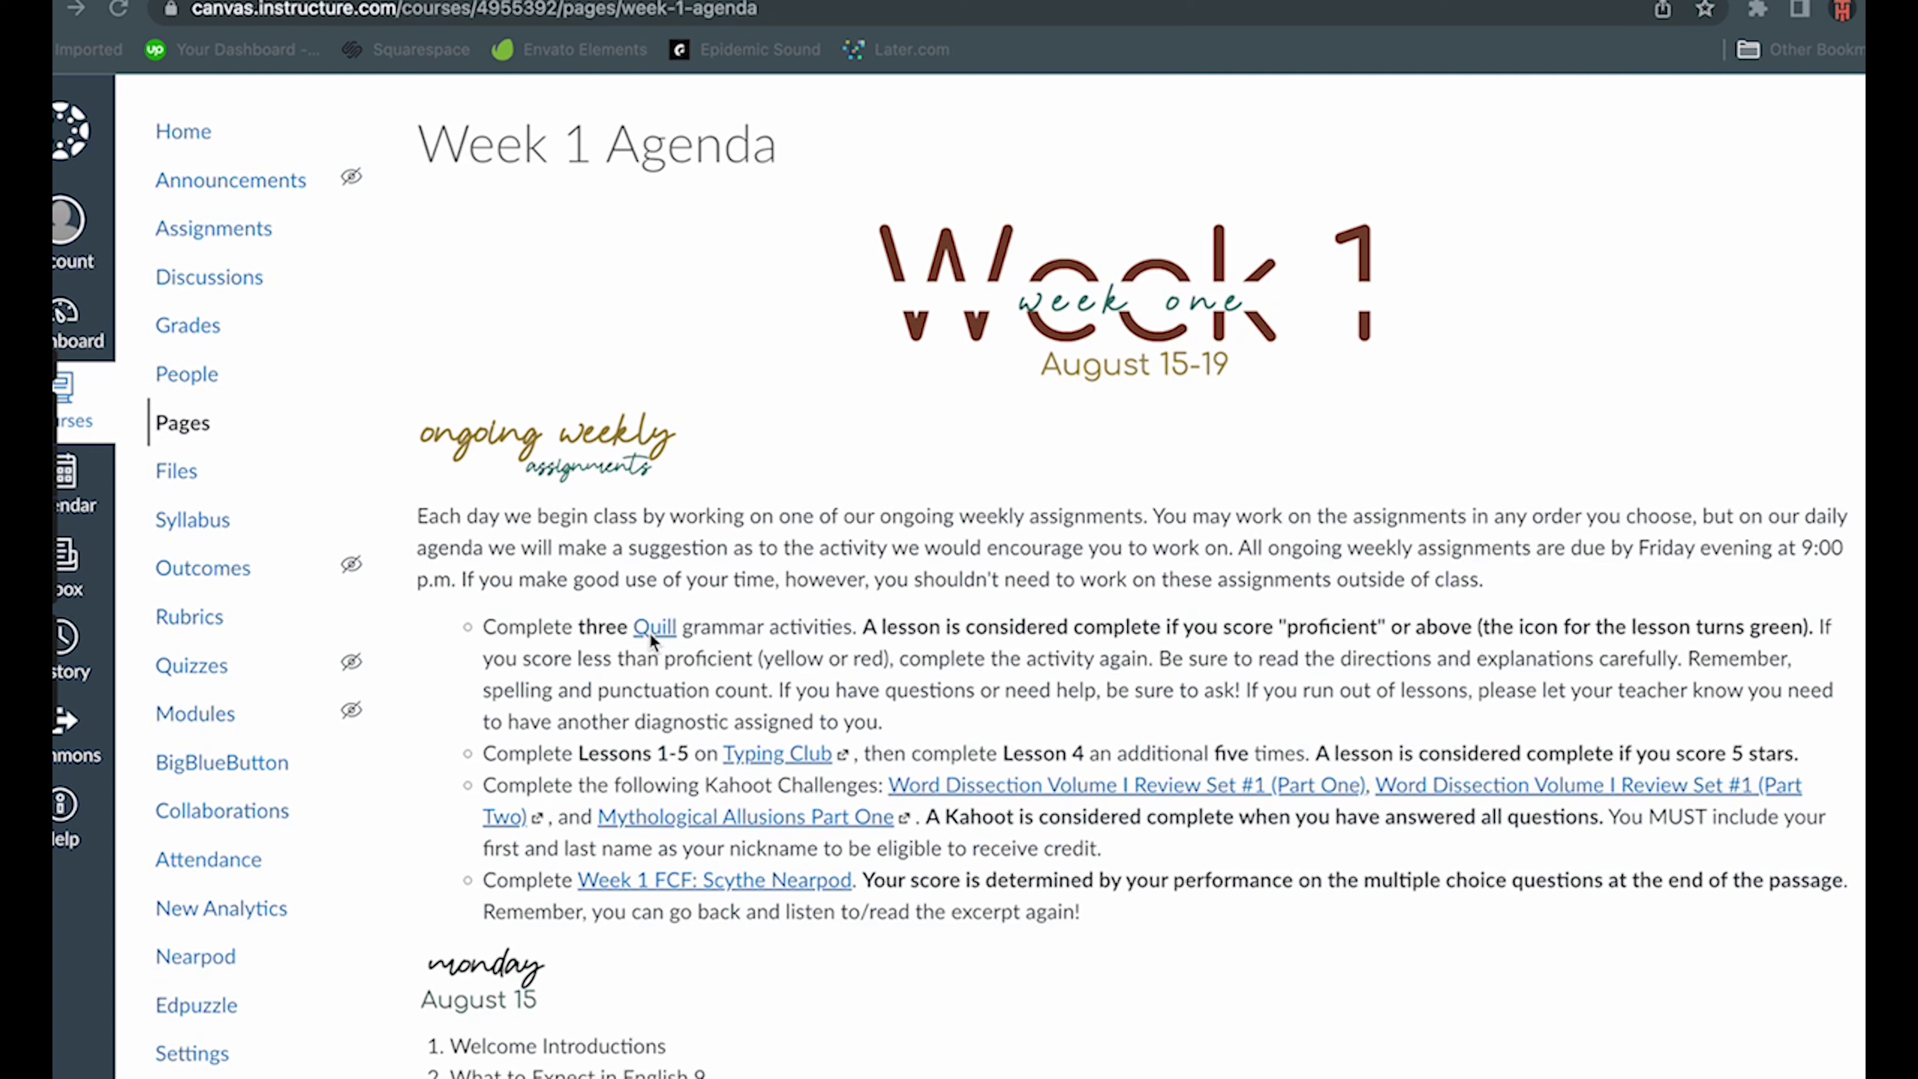
left_click(759, 751)
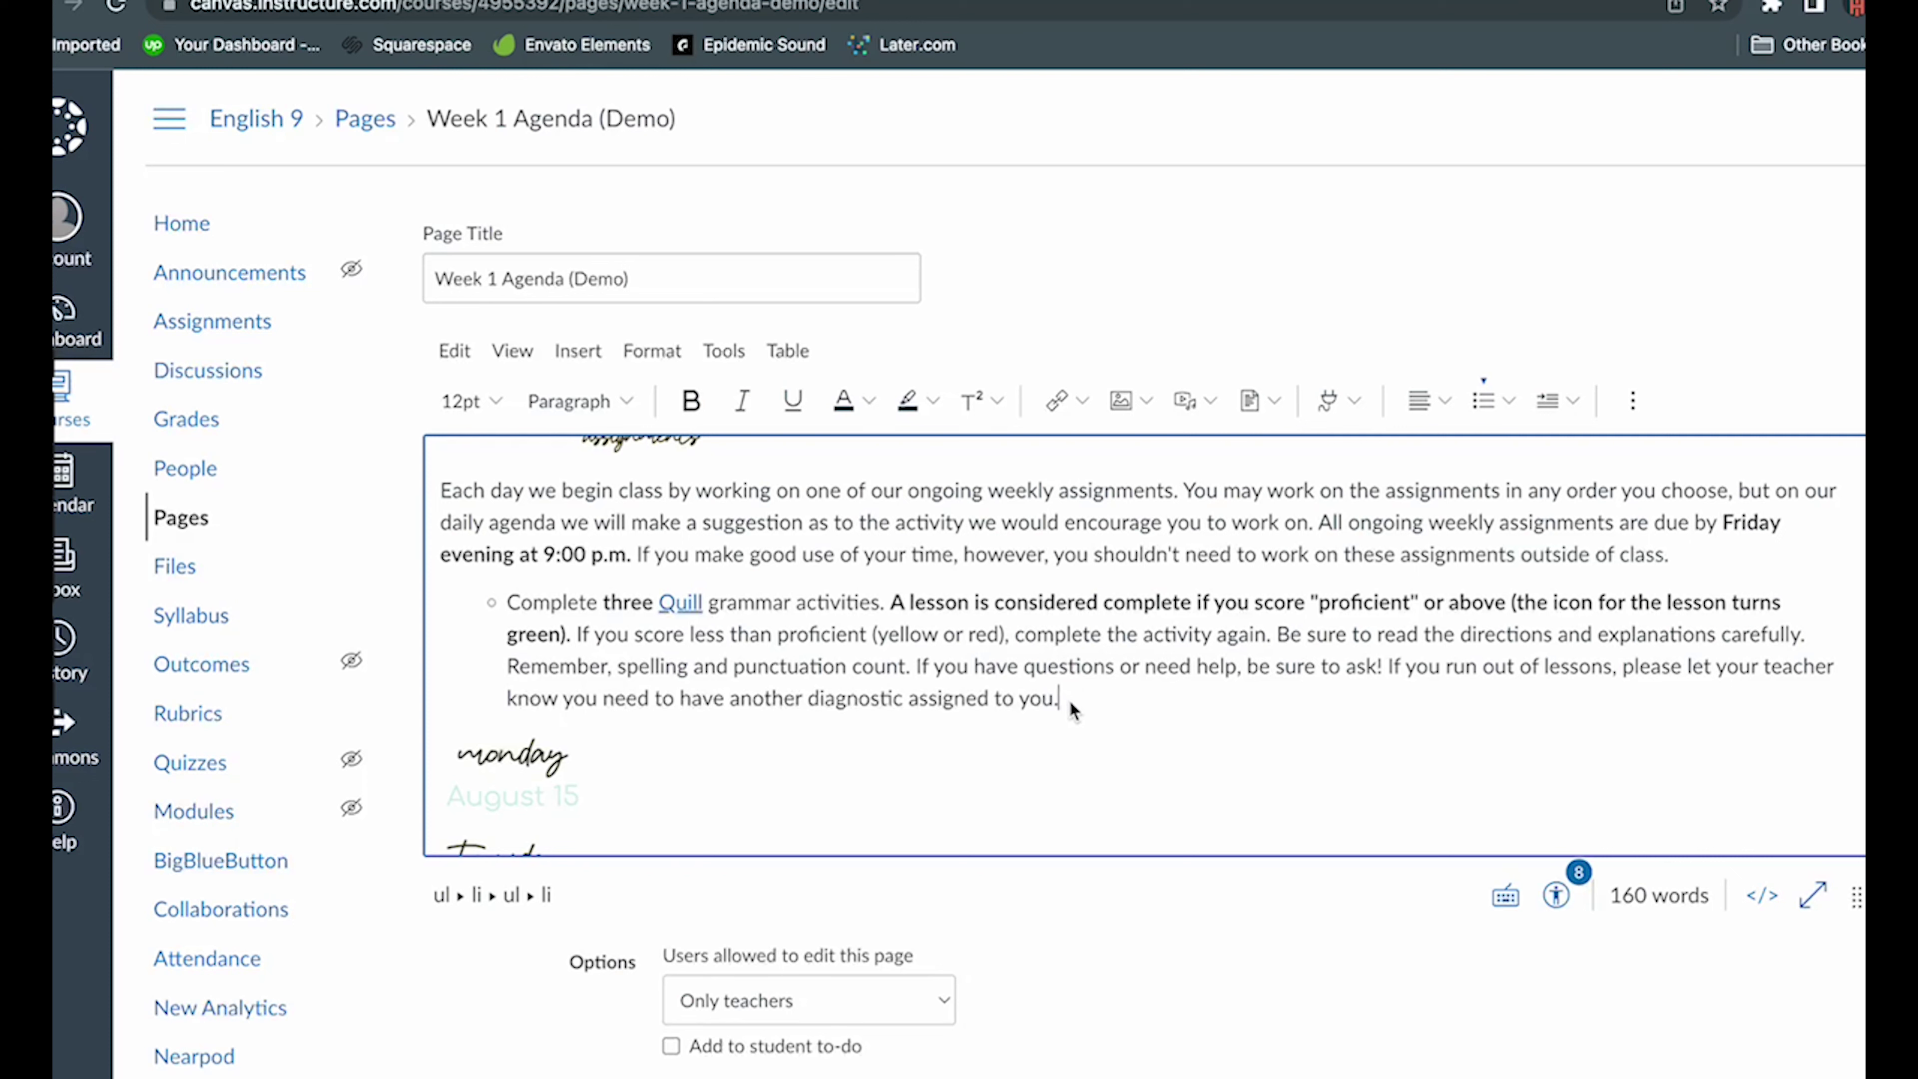
key("Return")
type("Complete Lessons 1-5 on Typing Club, then complete Lesson 4 an additional five times. A lesson is considered complete if you score 5 stars.")
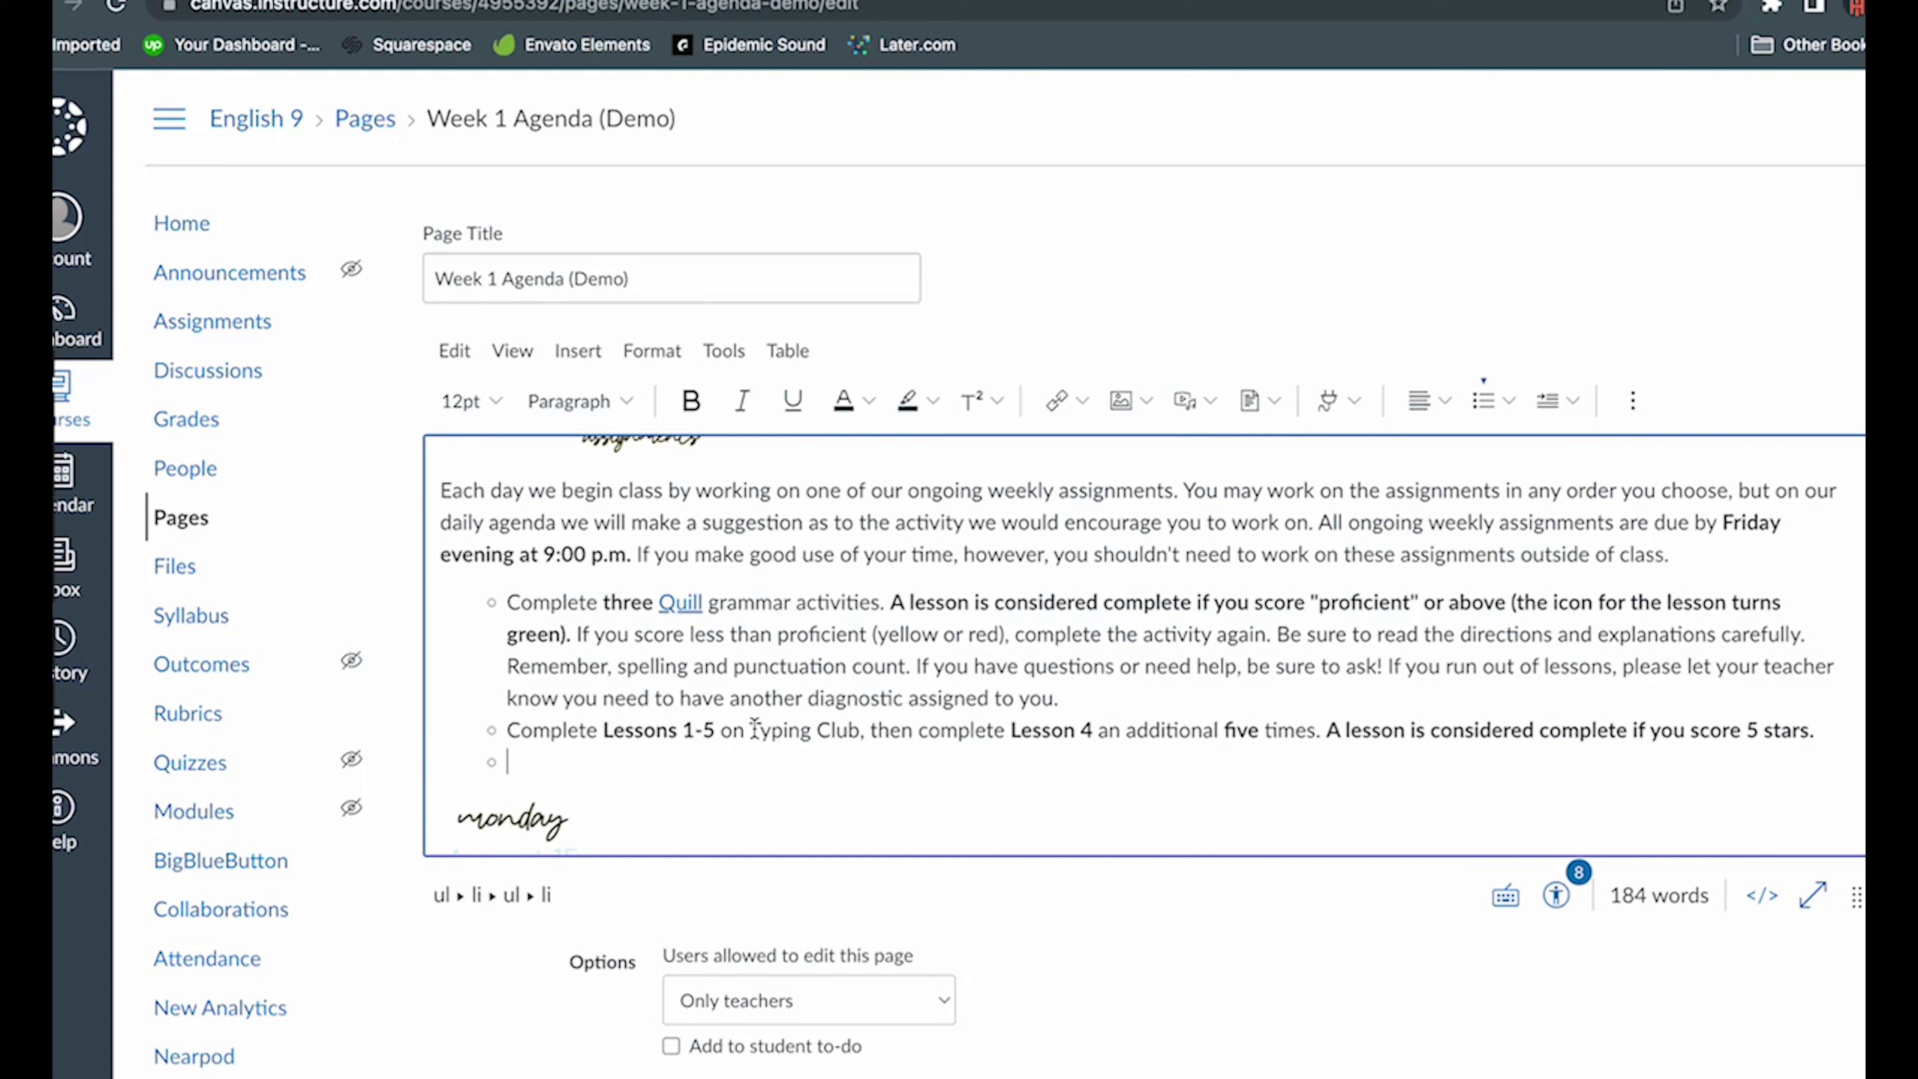
left_click_drag(752, 729, 861, 729)
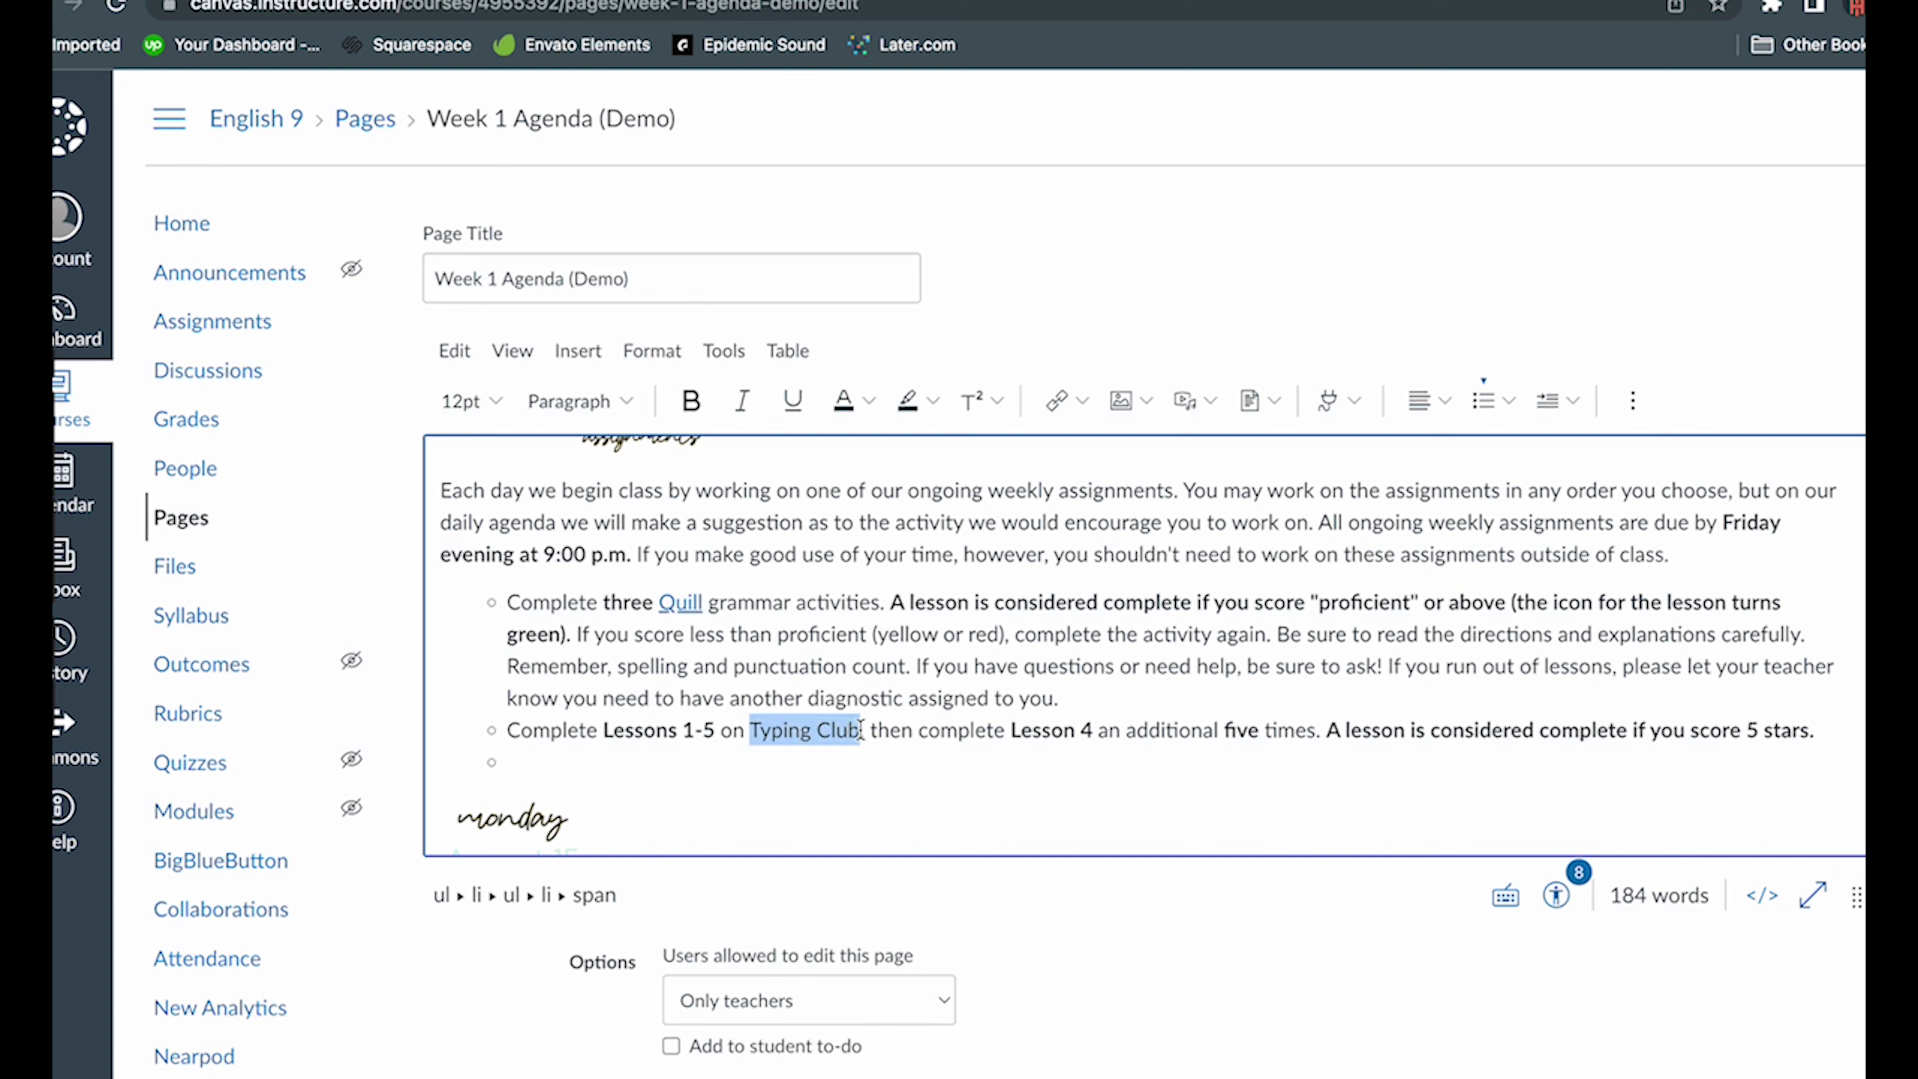
left_click(1080, 401)
left_click(1099, 450)
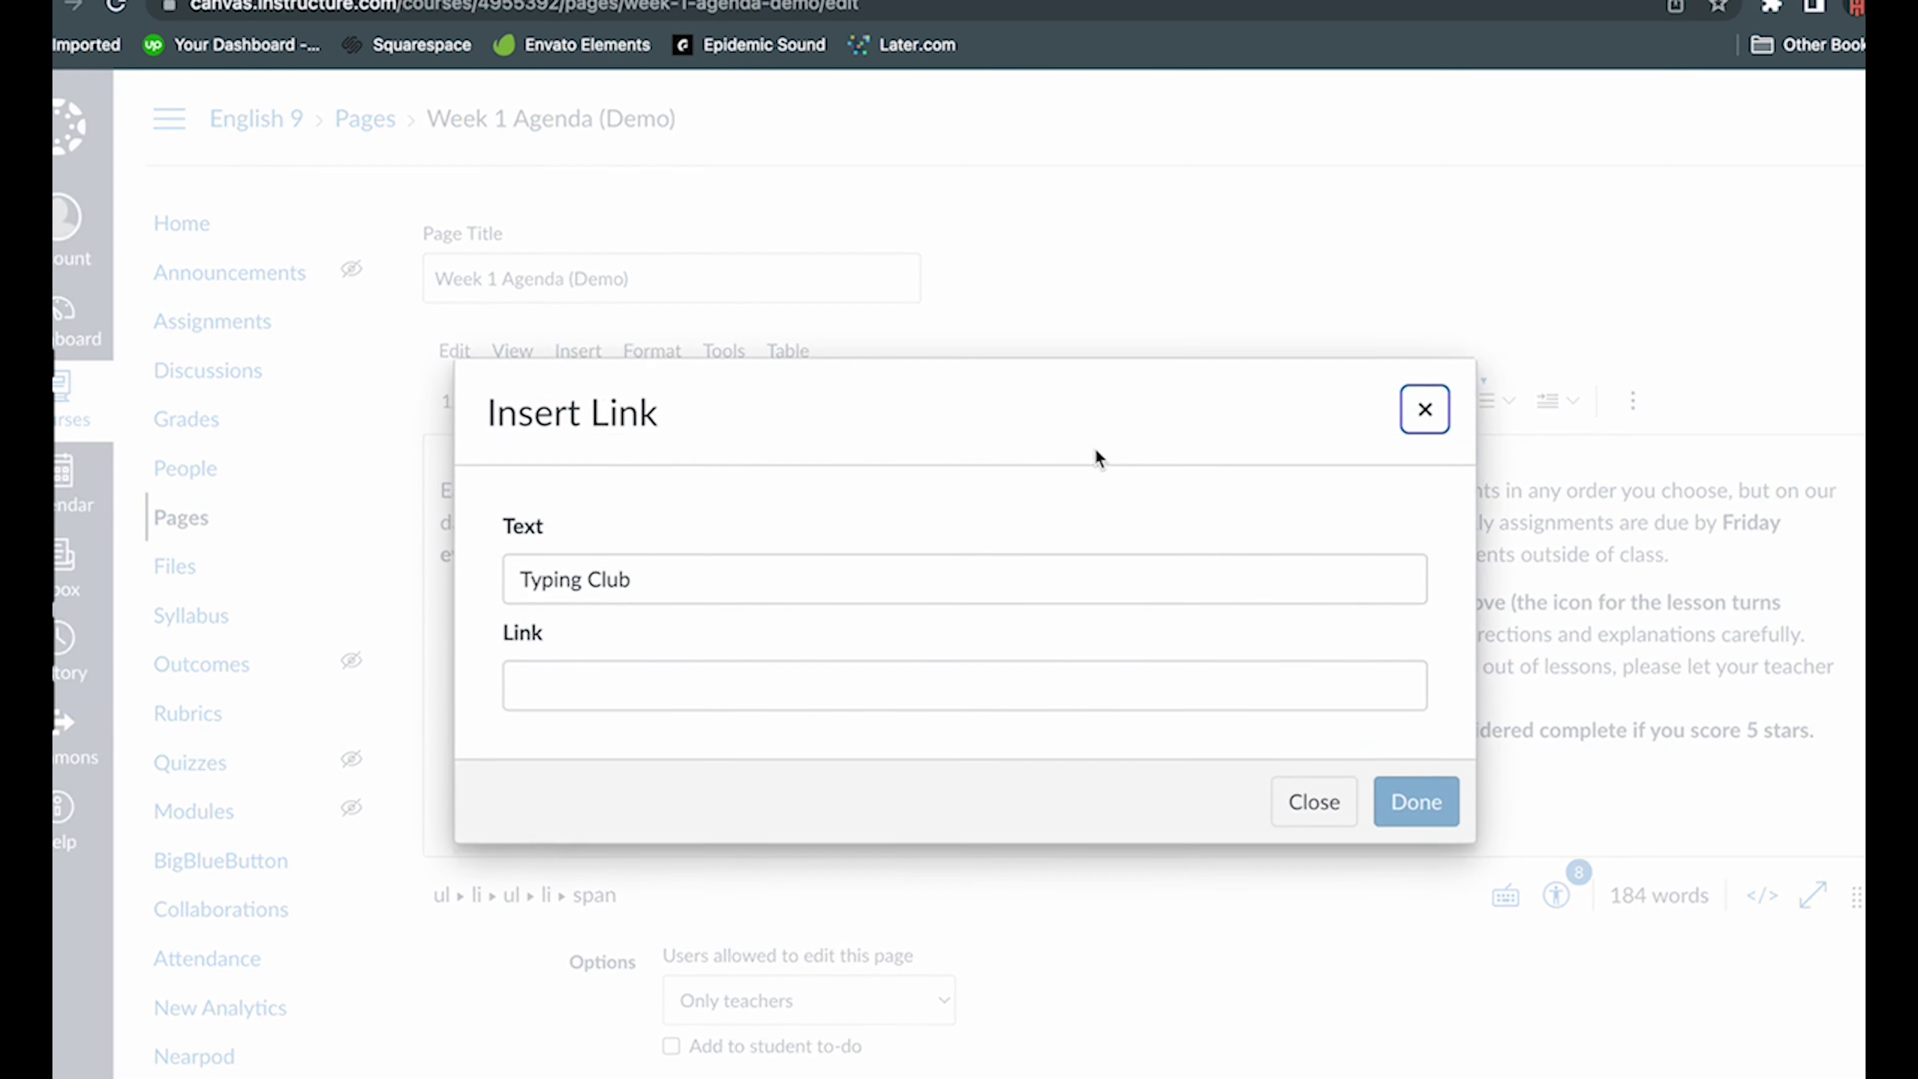
left_click(927, 686)
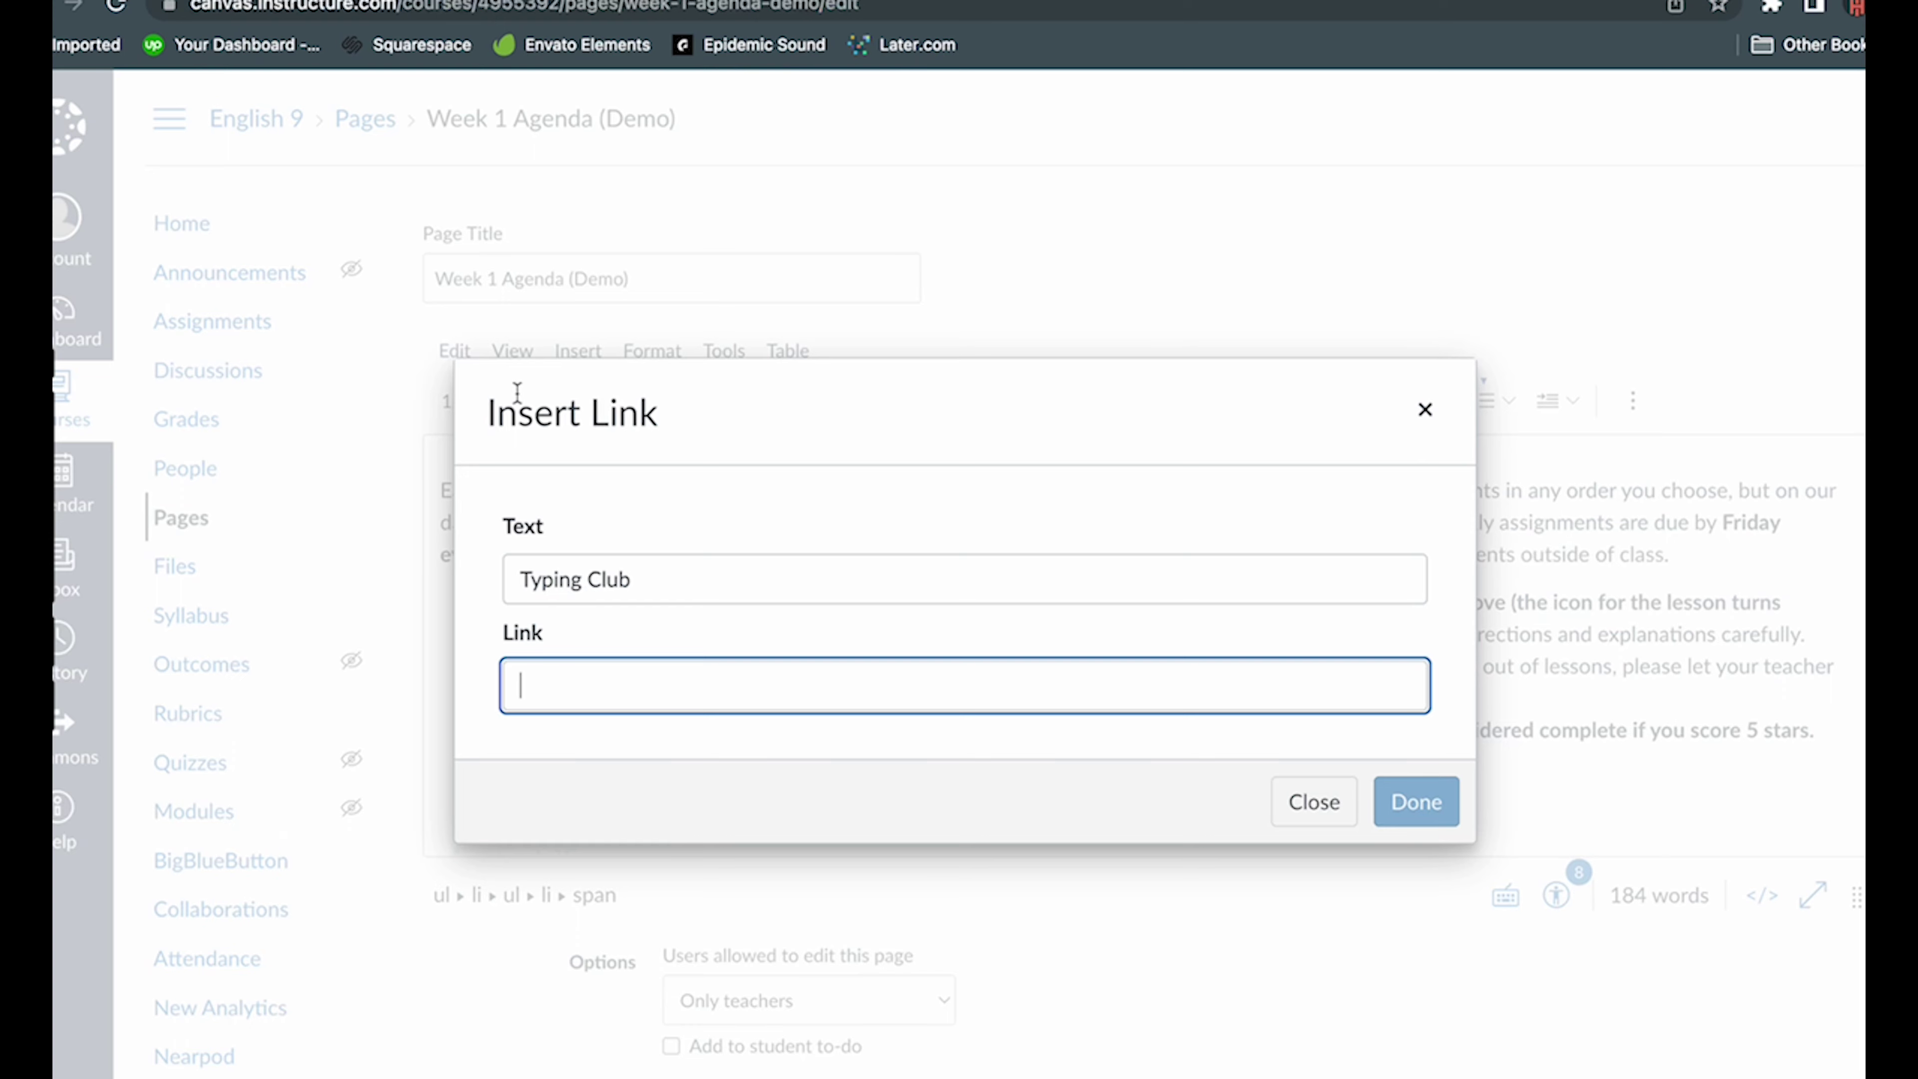
type("https://www.edclub.com/sportal/program-3.game")
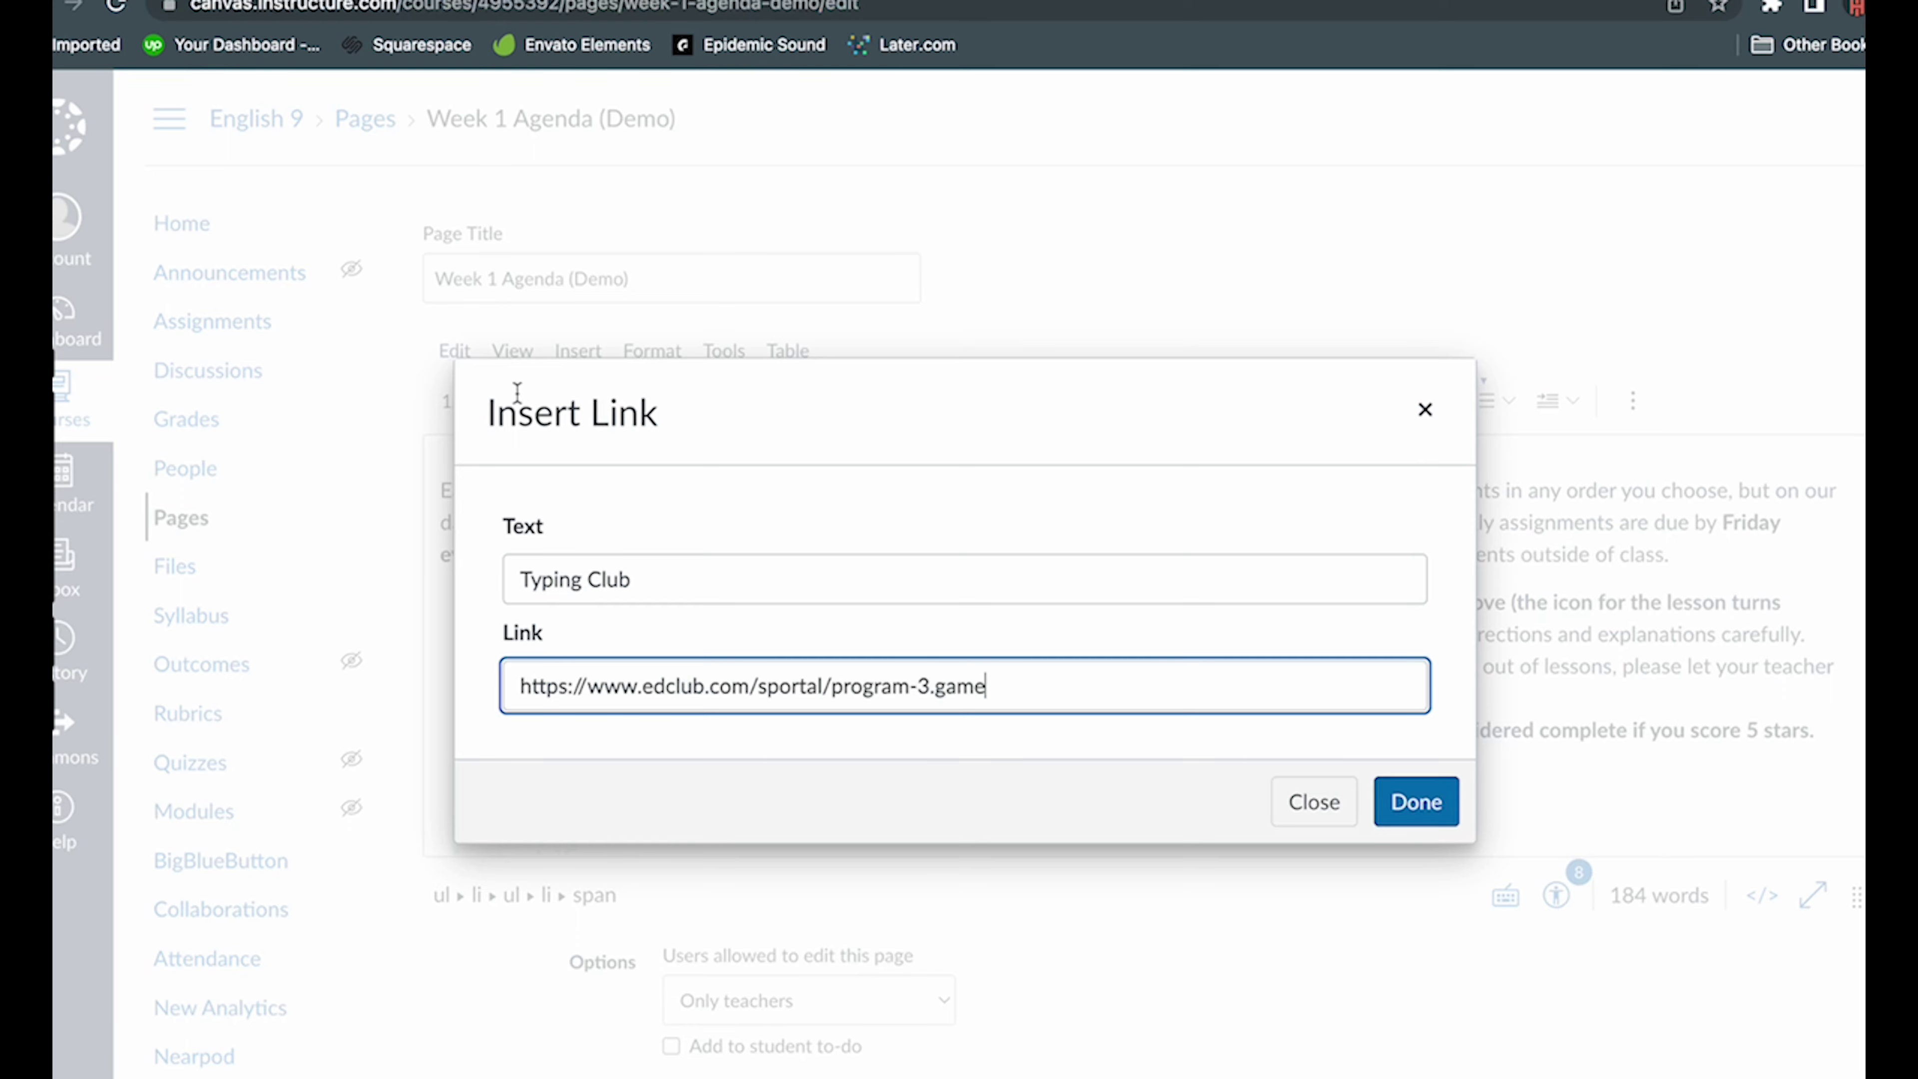
left_click(1417, 802)
left_click(1310, 766)
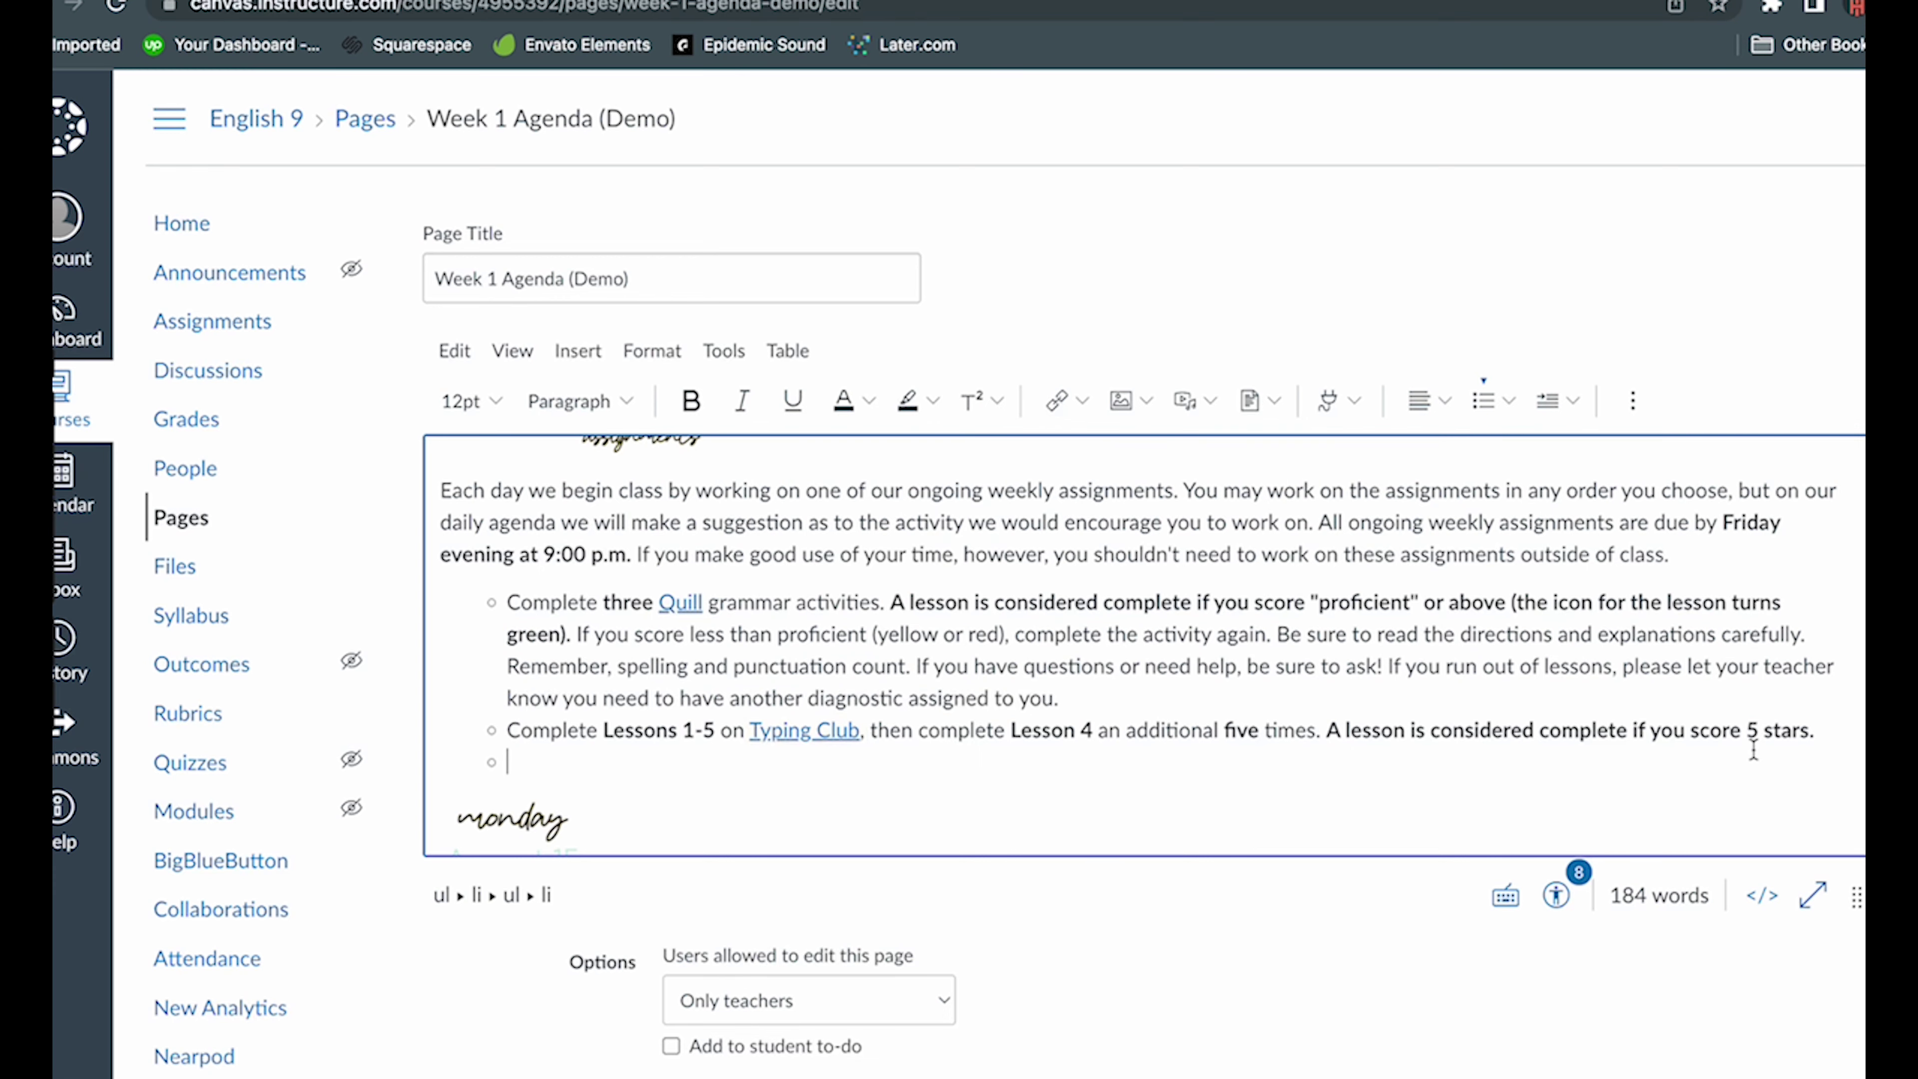
- From the published Week 1 Agenda, open the Word Dissection Volume I Review Set #1 (Part One) link and examine its embedded Kahoot page
scroll(1753, 751, "down", 2)
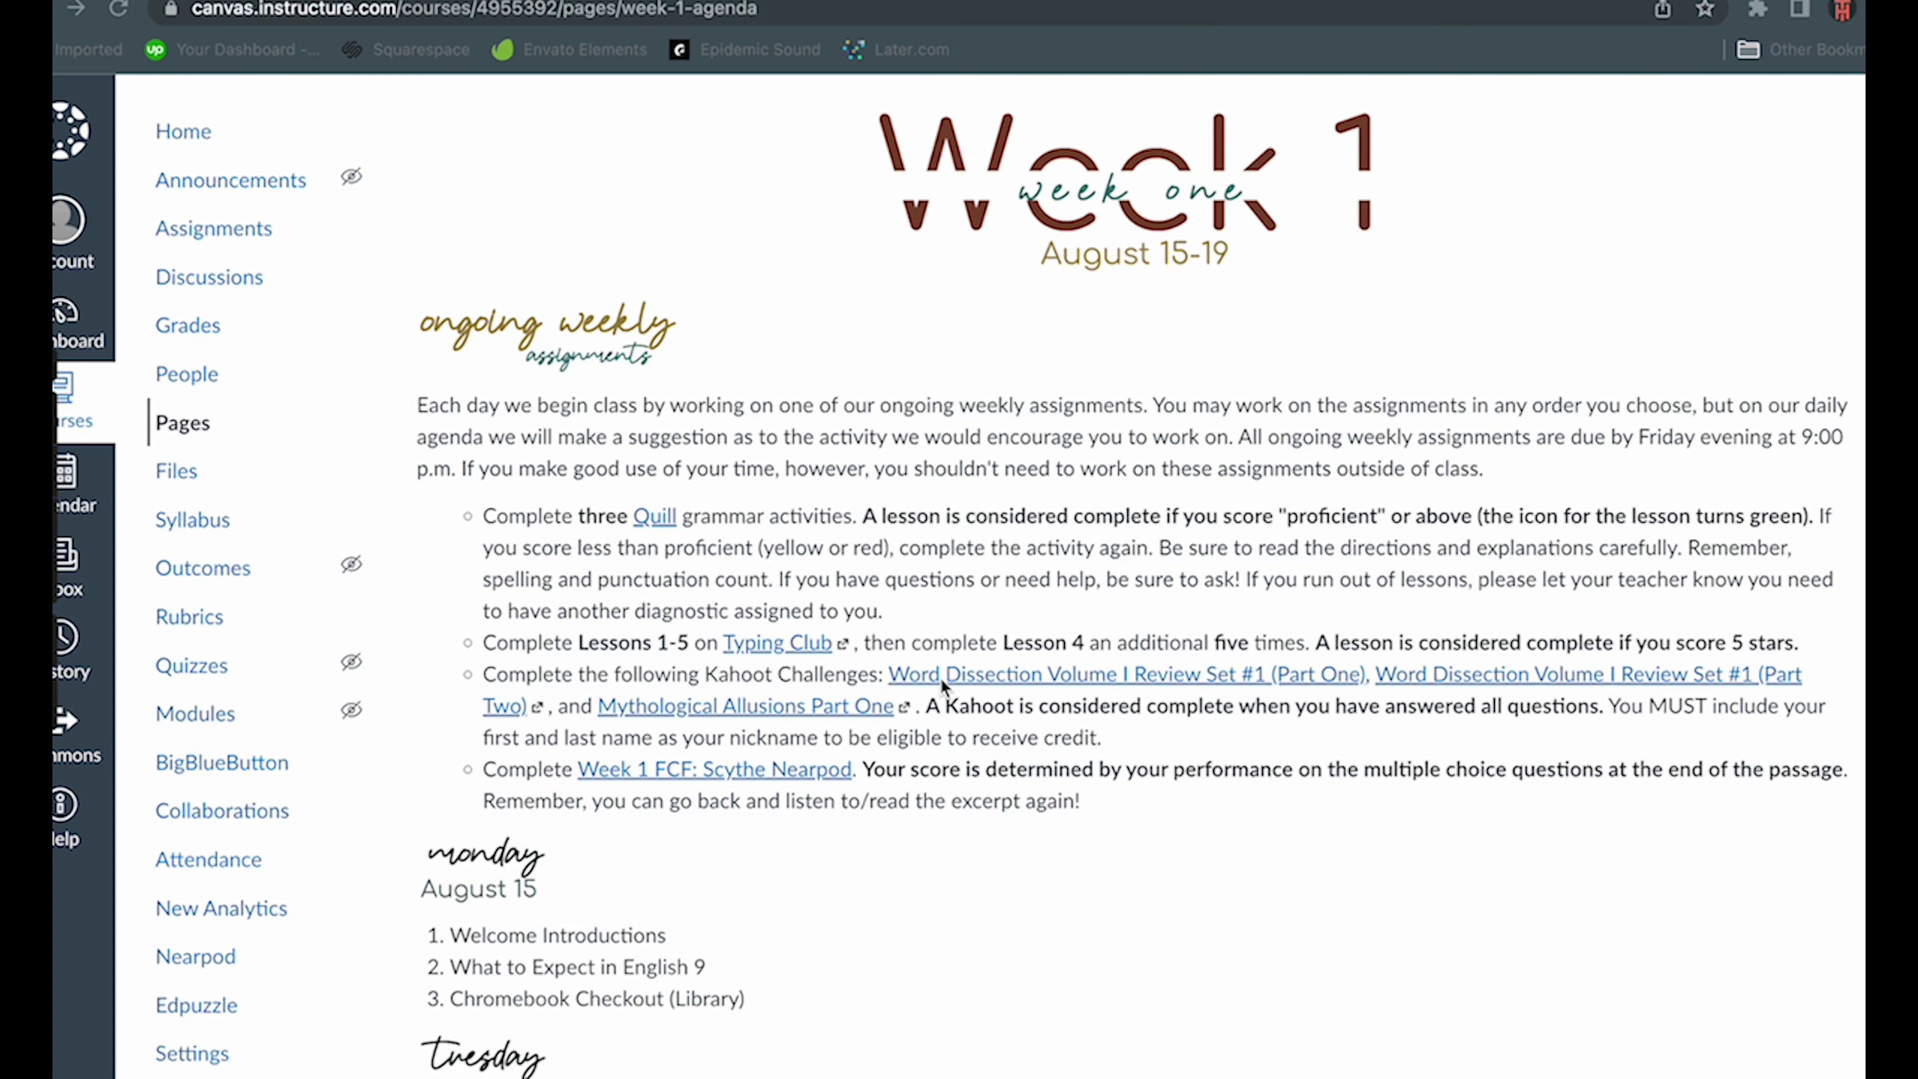
left_click(1041, 678)
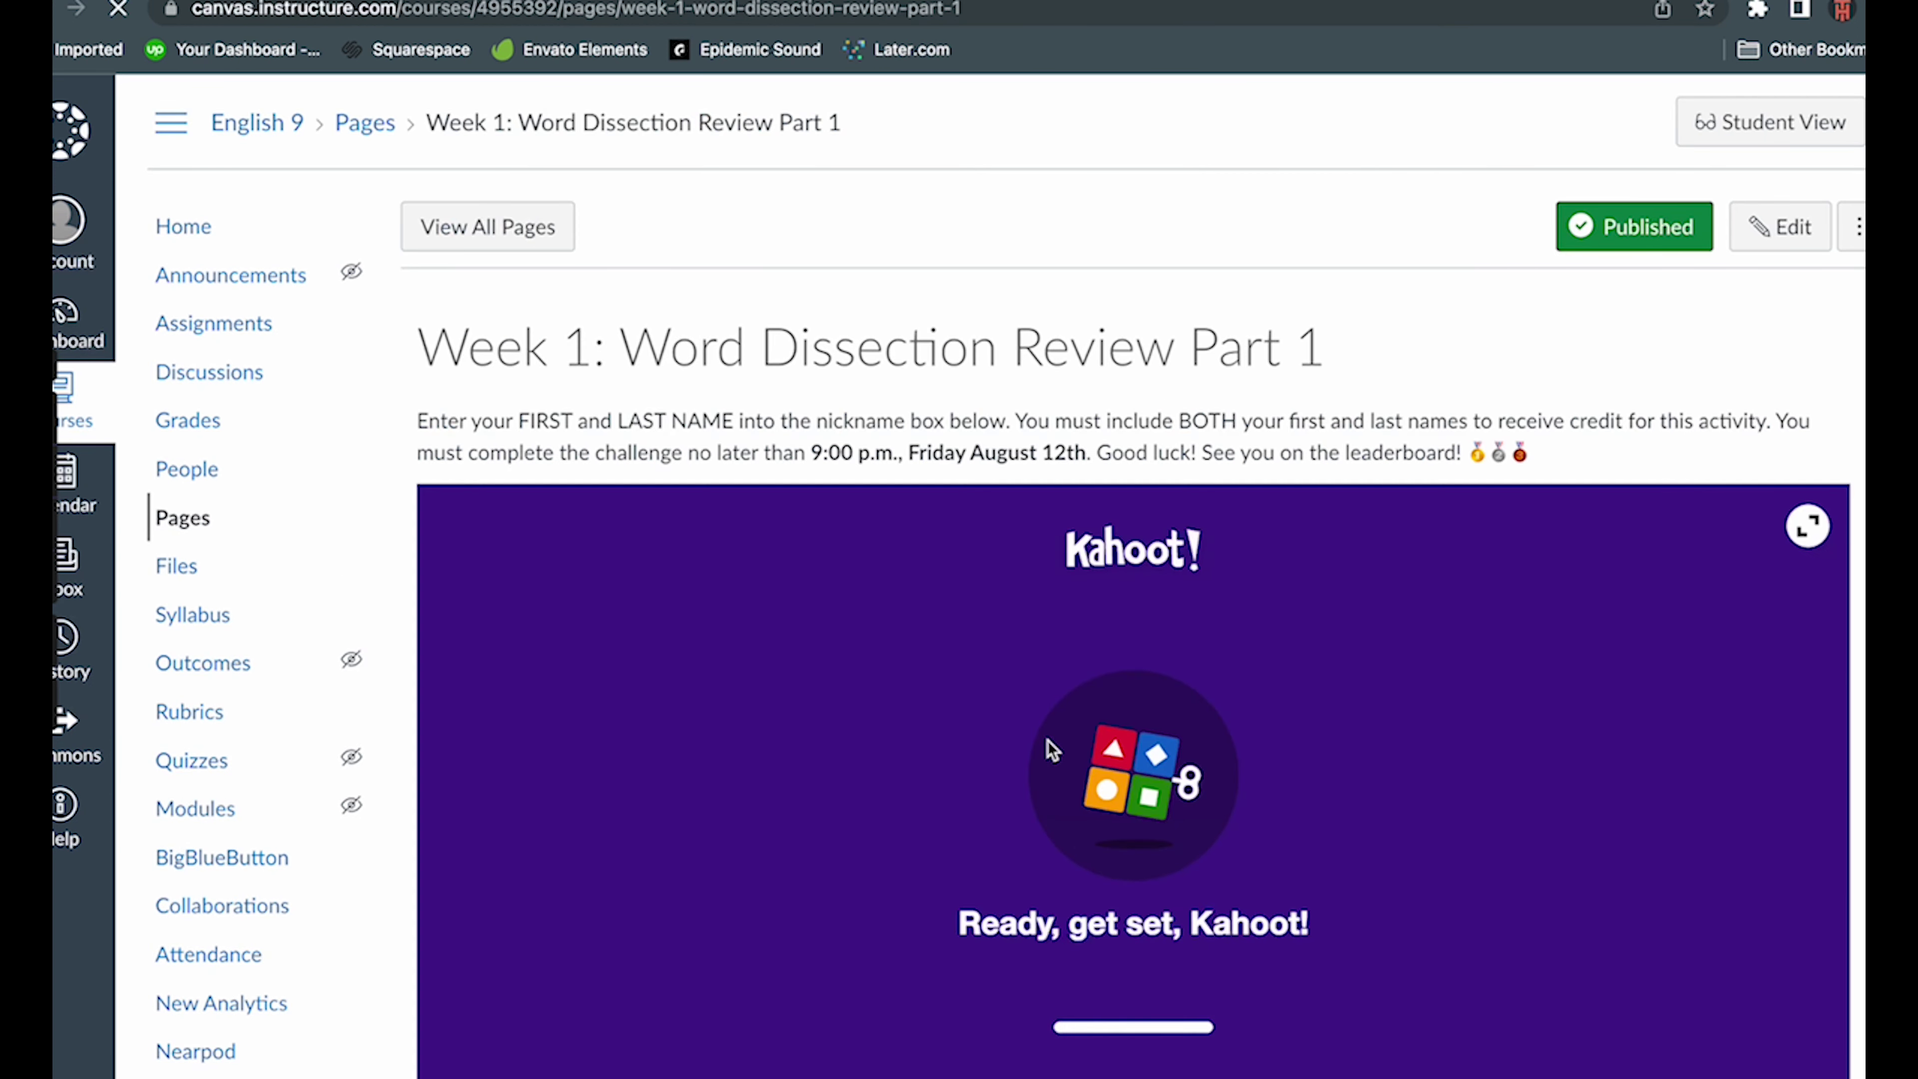
scroll(1078, 875, "down", 2)
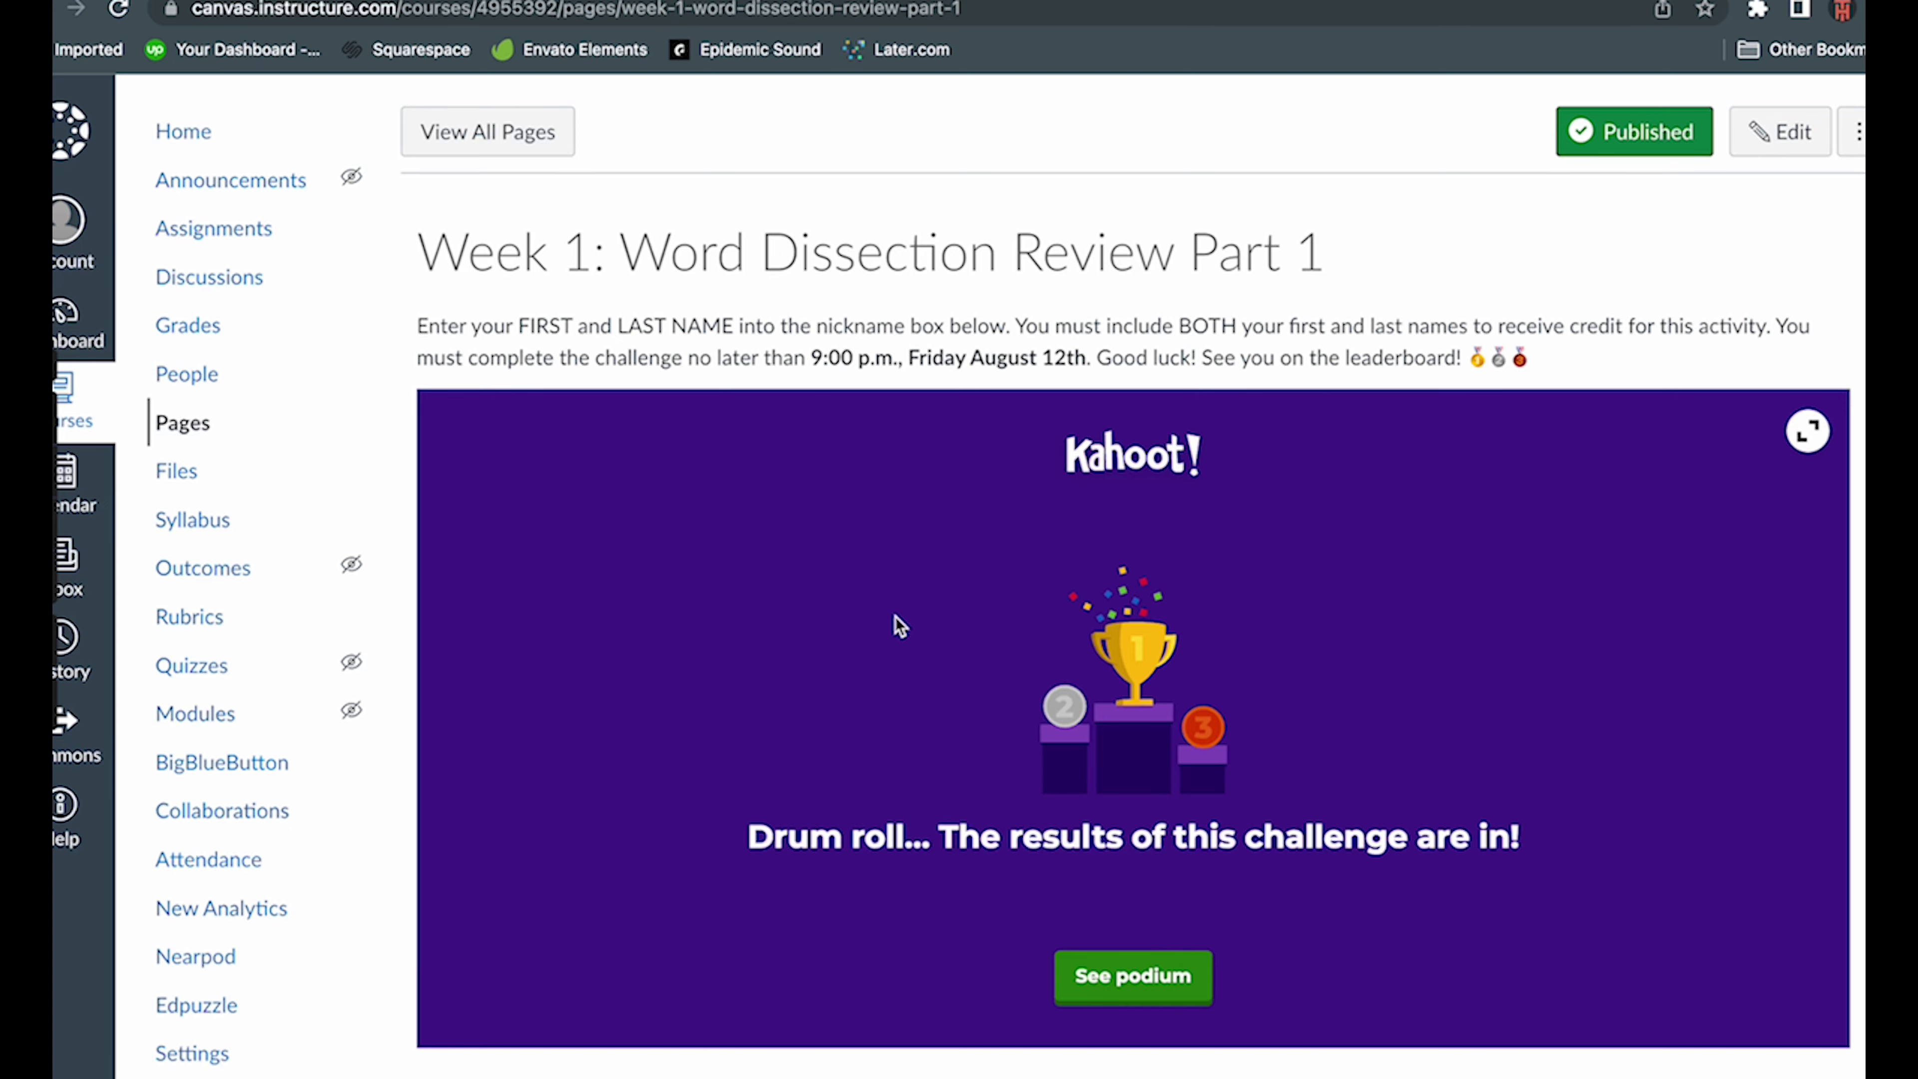
scroll(895, 630, "up", 2)
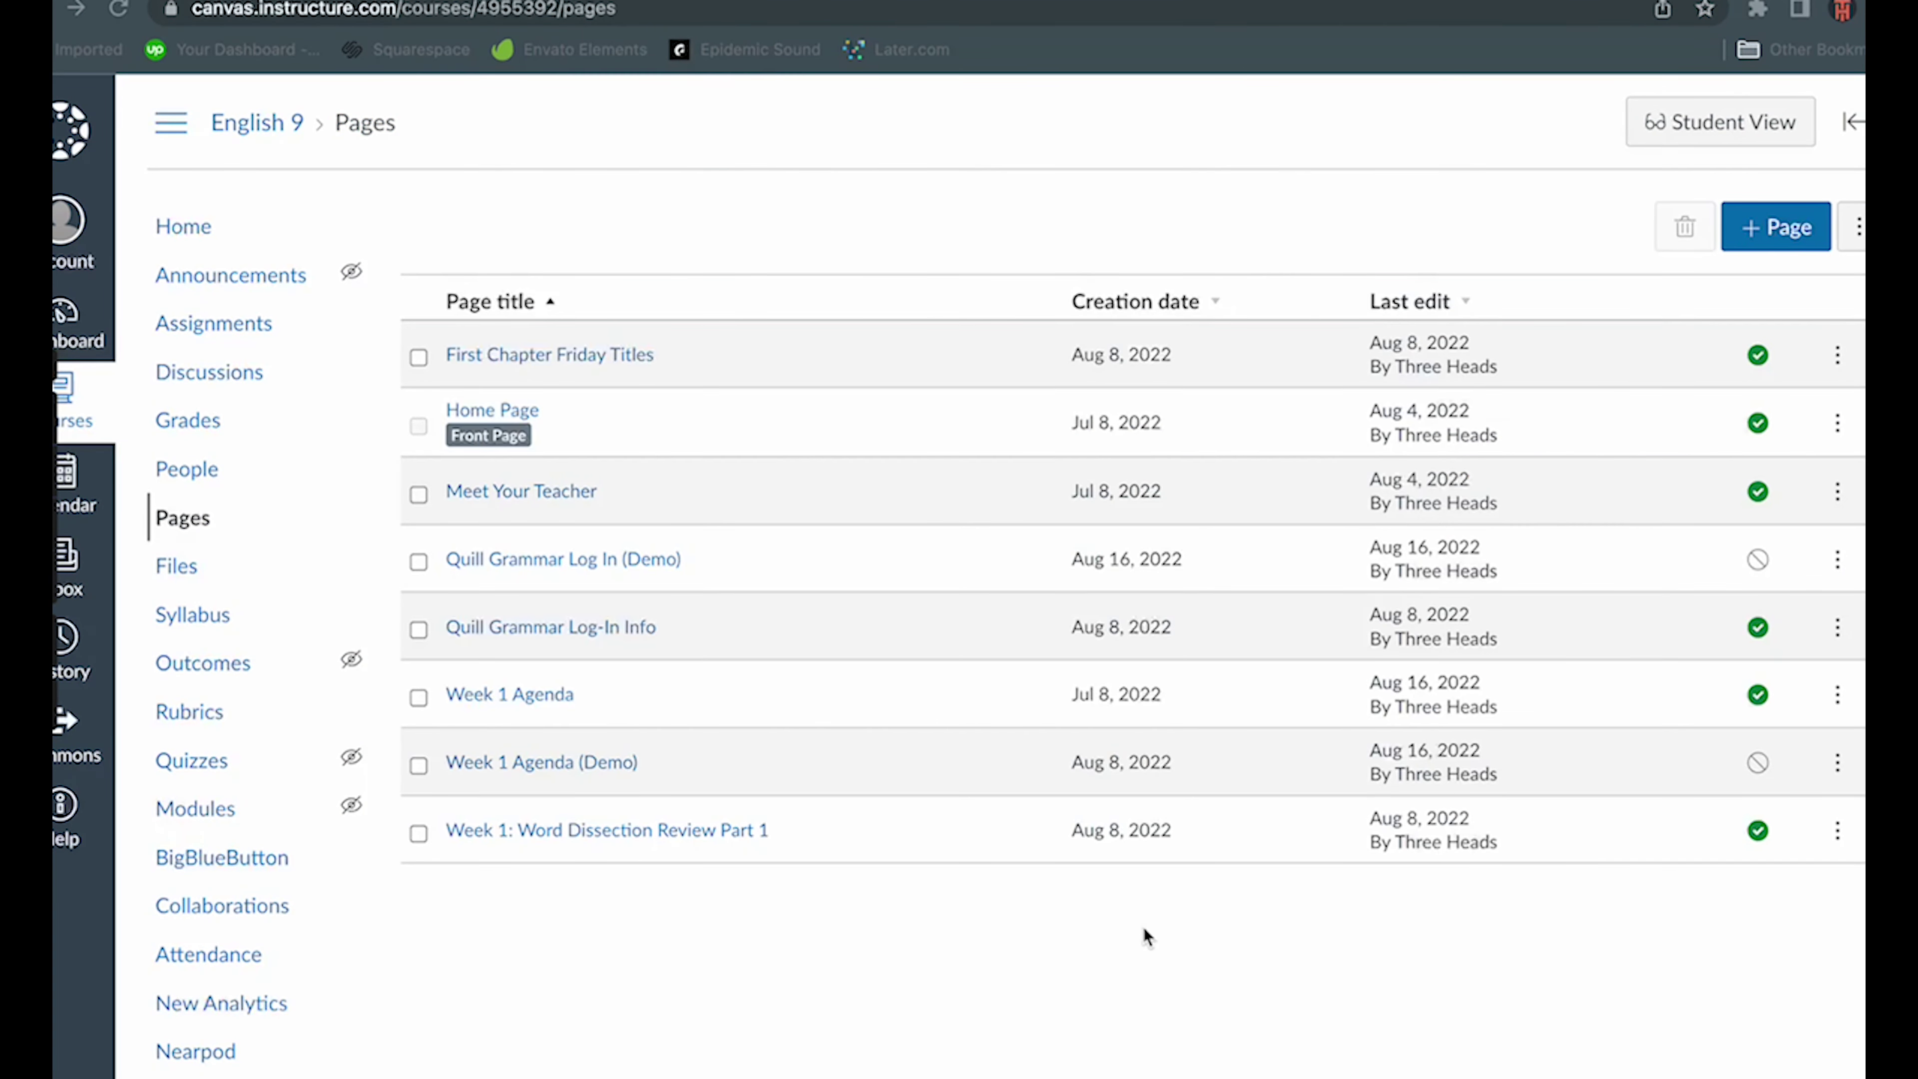
- Create a new course page titled "Week 1: Word Dissection Review Part 1 (Demo)"
left_click(1771, 225)
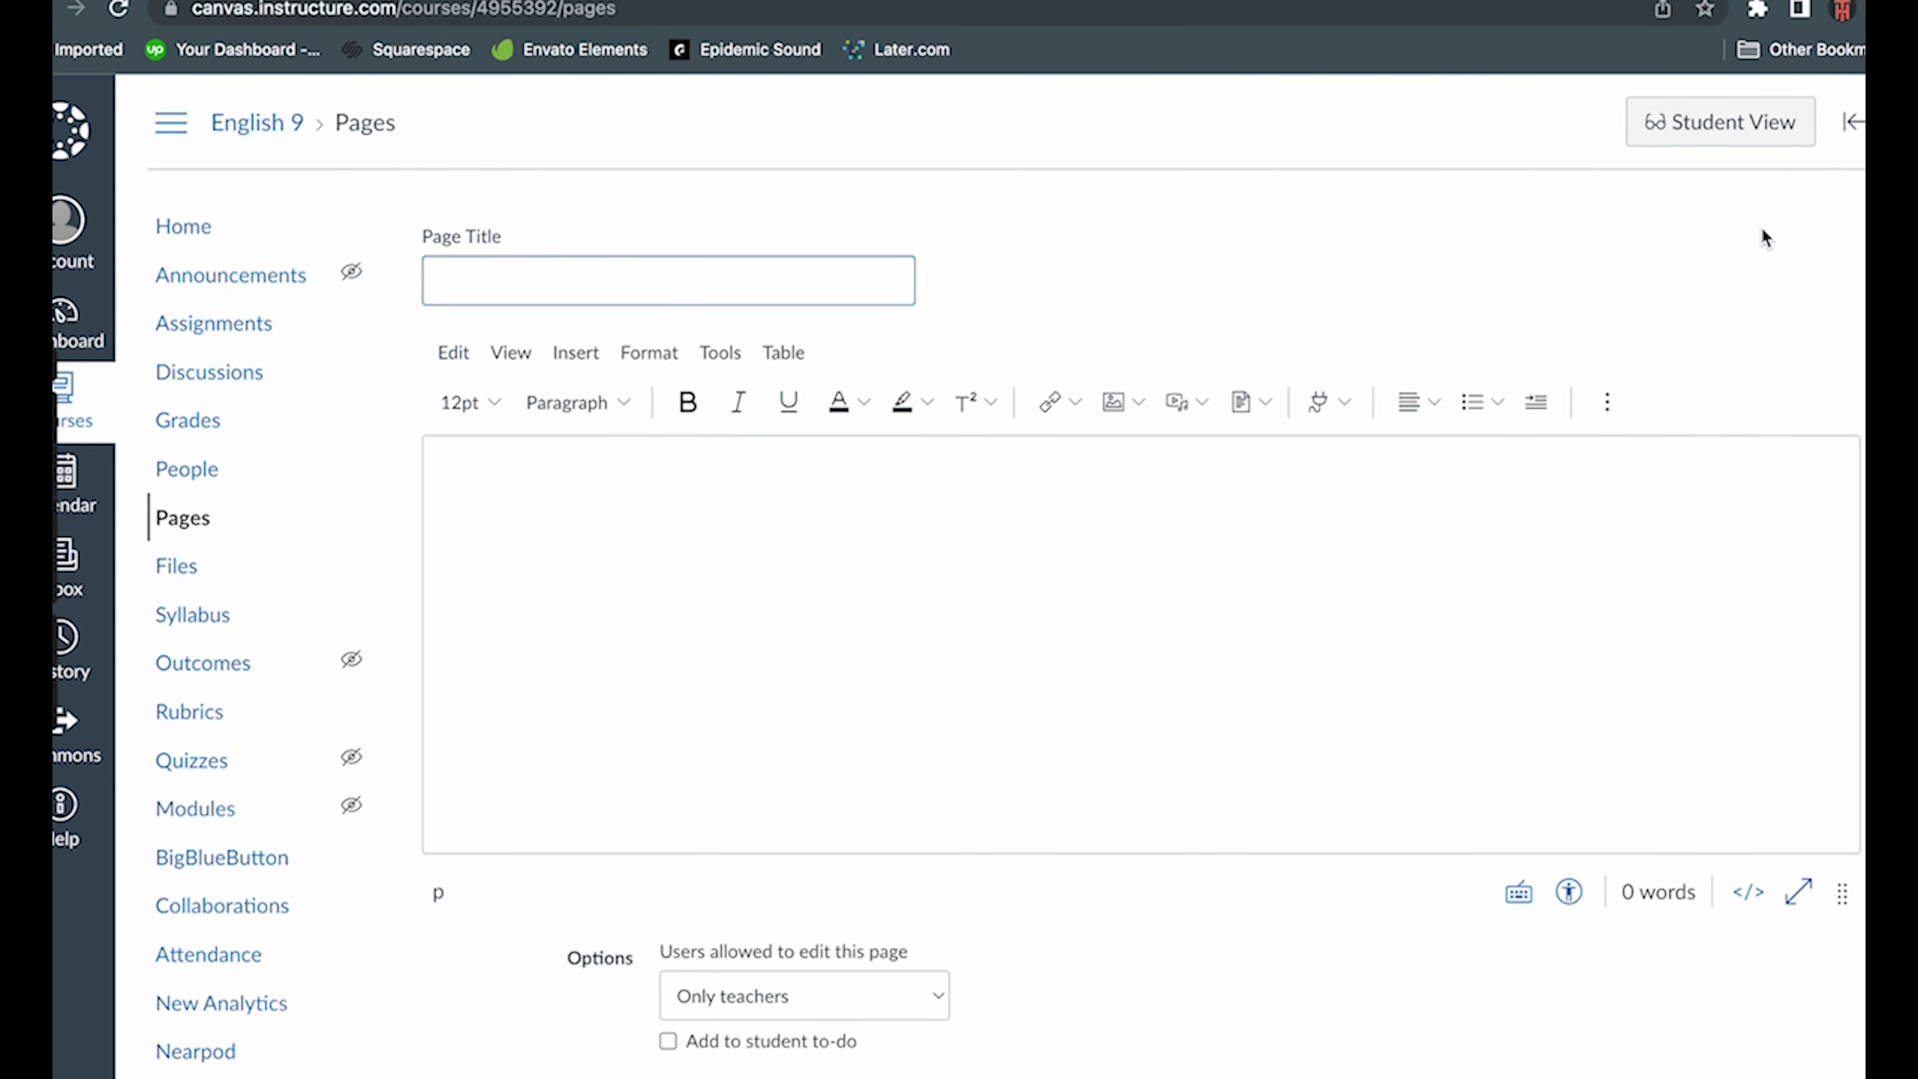
type("Week 1: Word Diss")
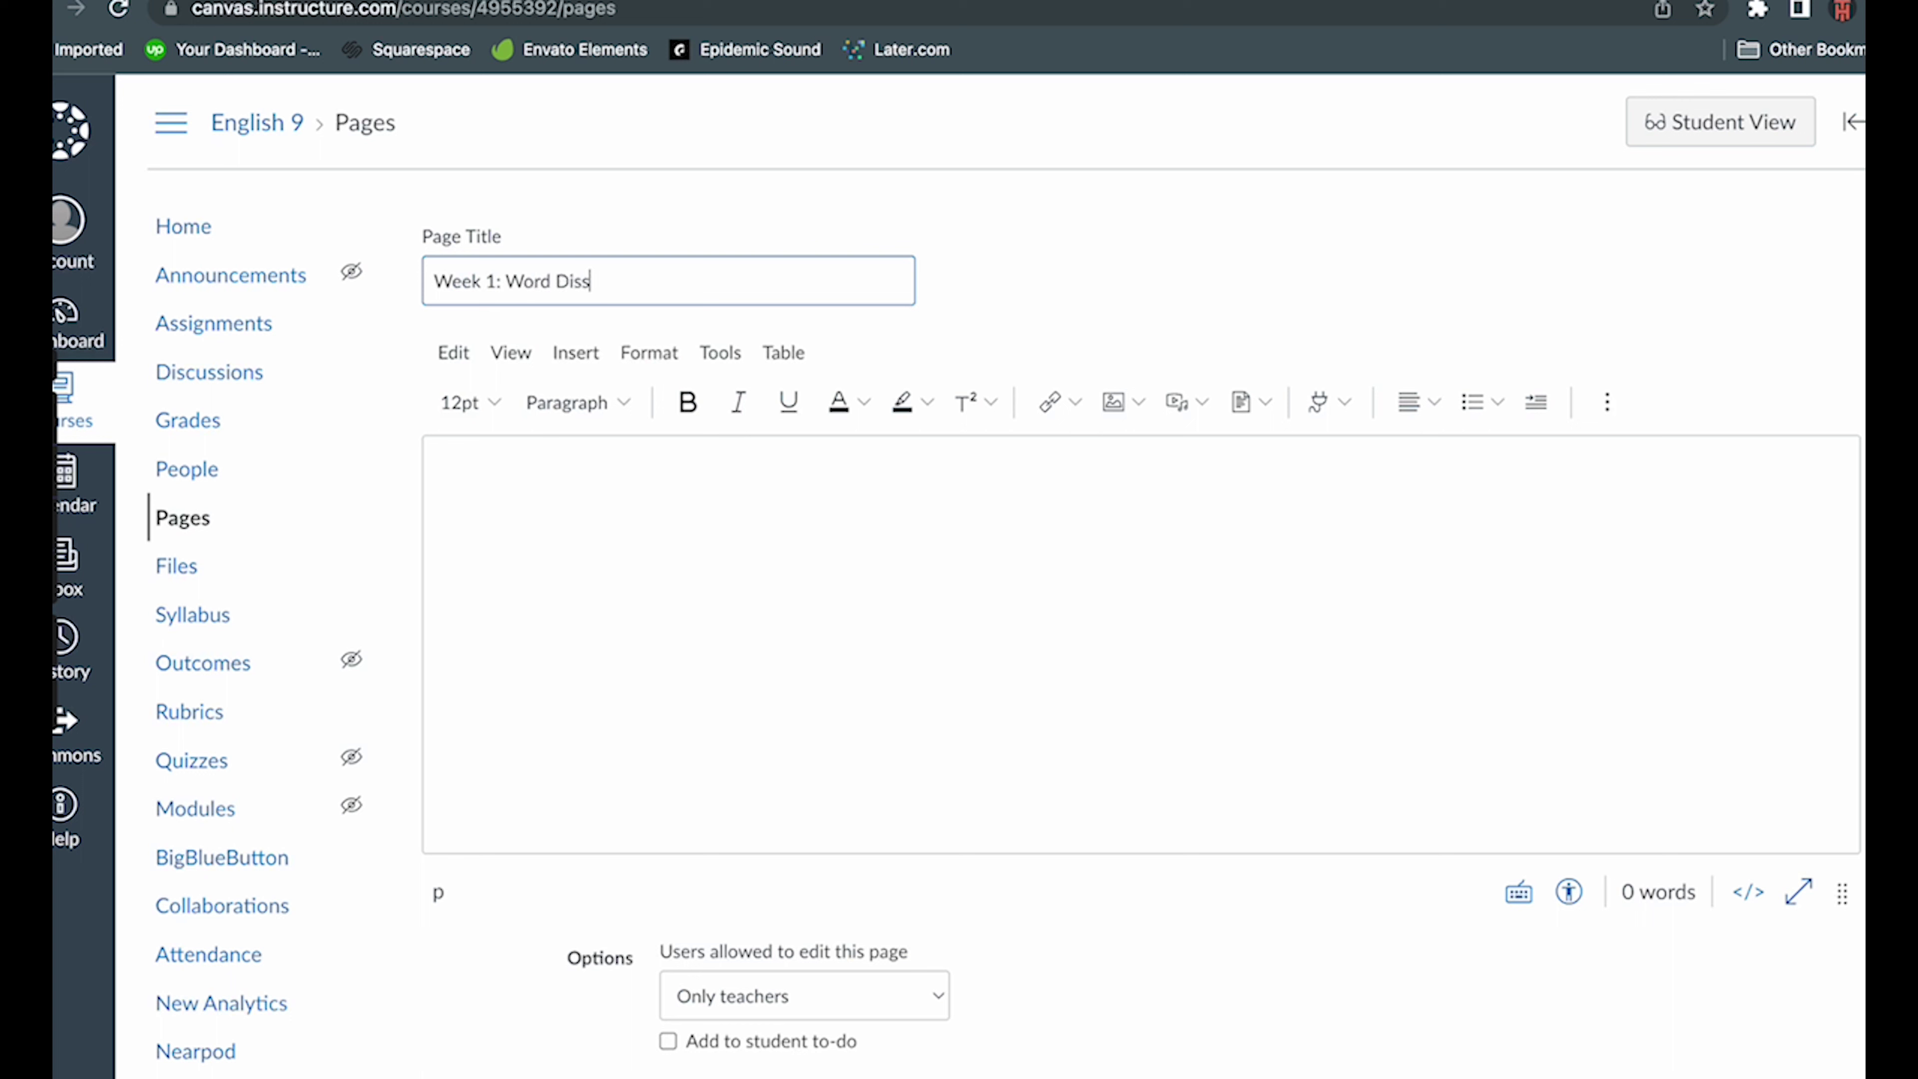
type("ection Review Part ")
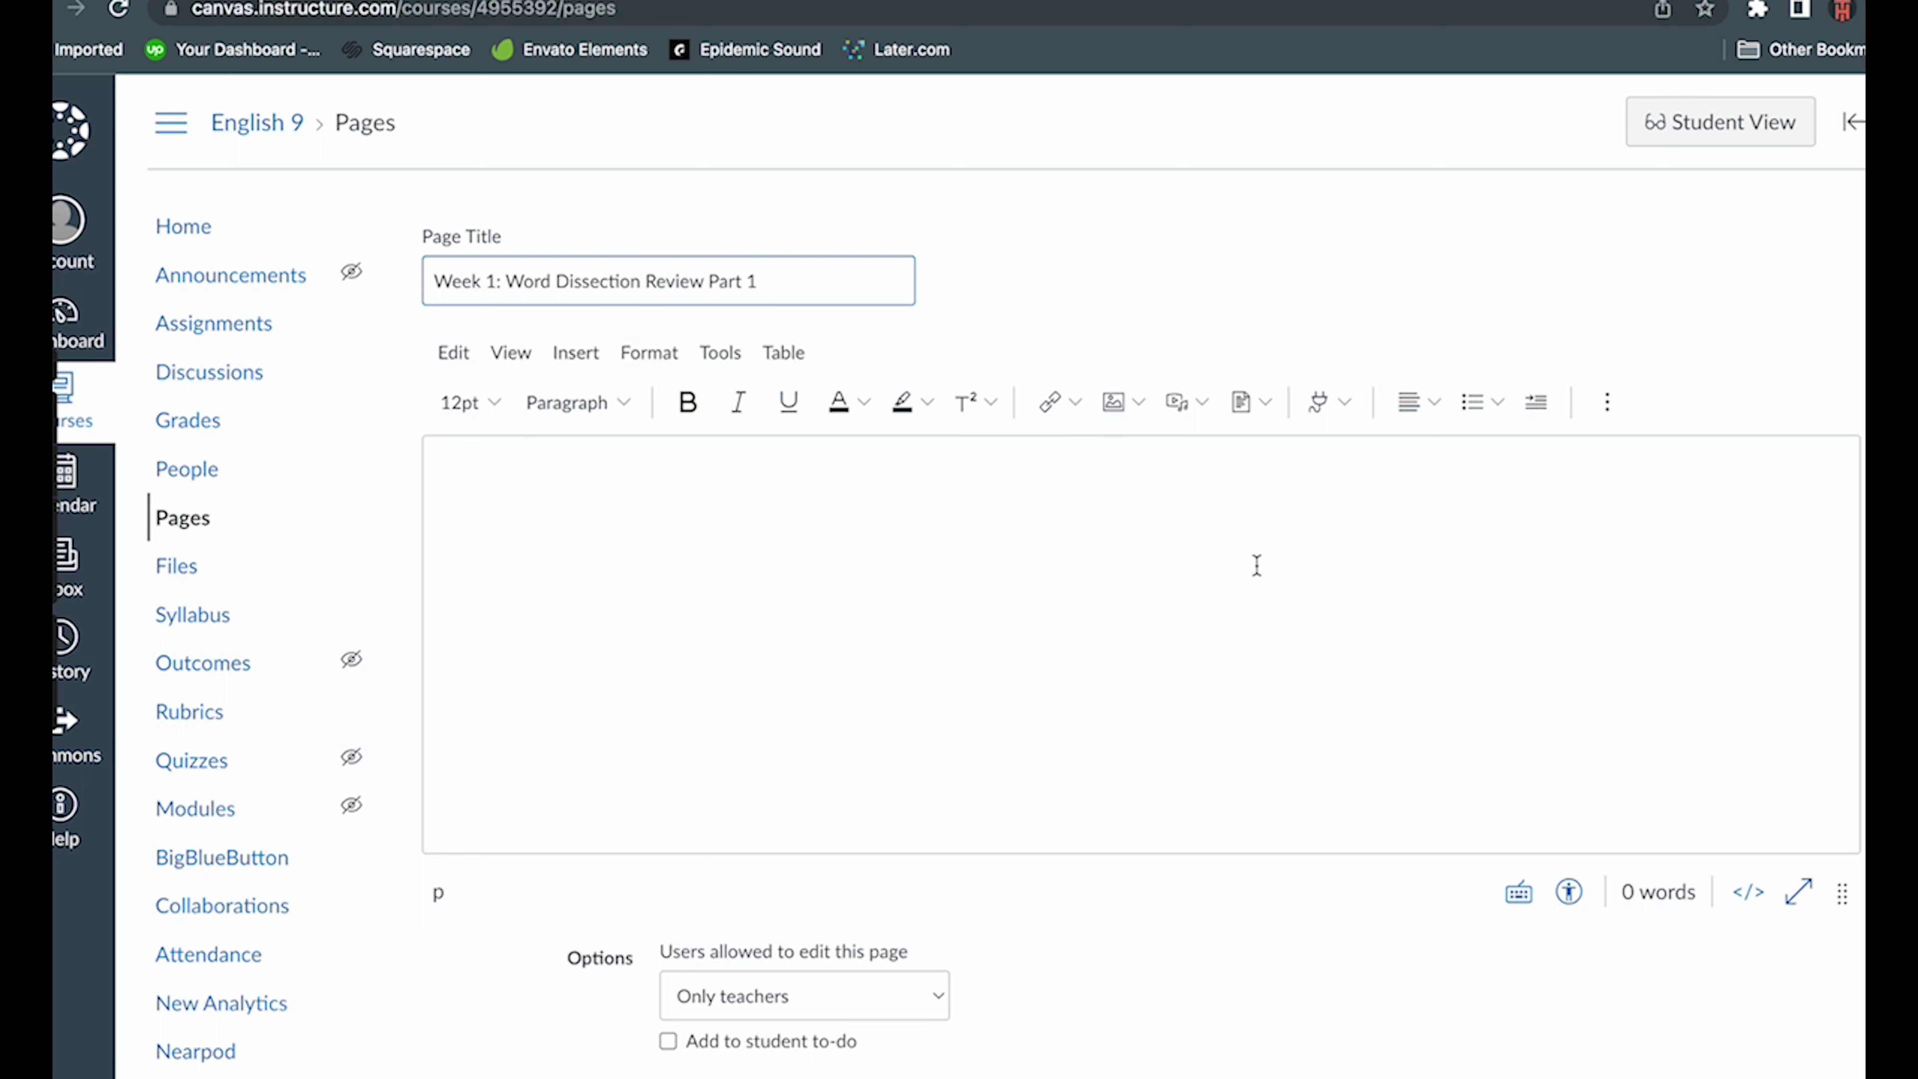
type("1 (Demo")
- Fill the page body with the nickname-box instructions, giving the deadline 9:00 p.m., Friday August 19th, and start a new line below
left_click(718, 463)
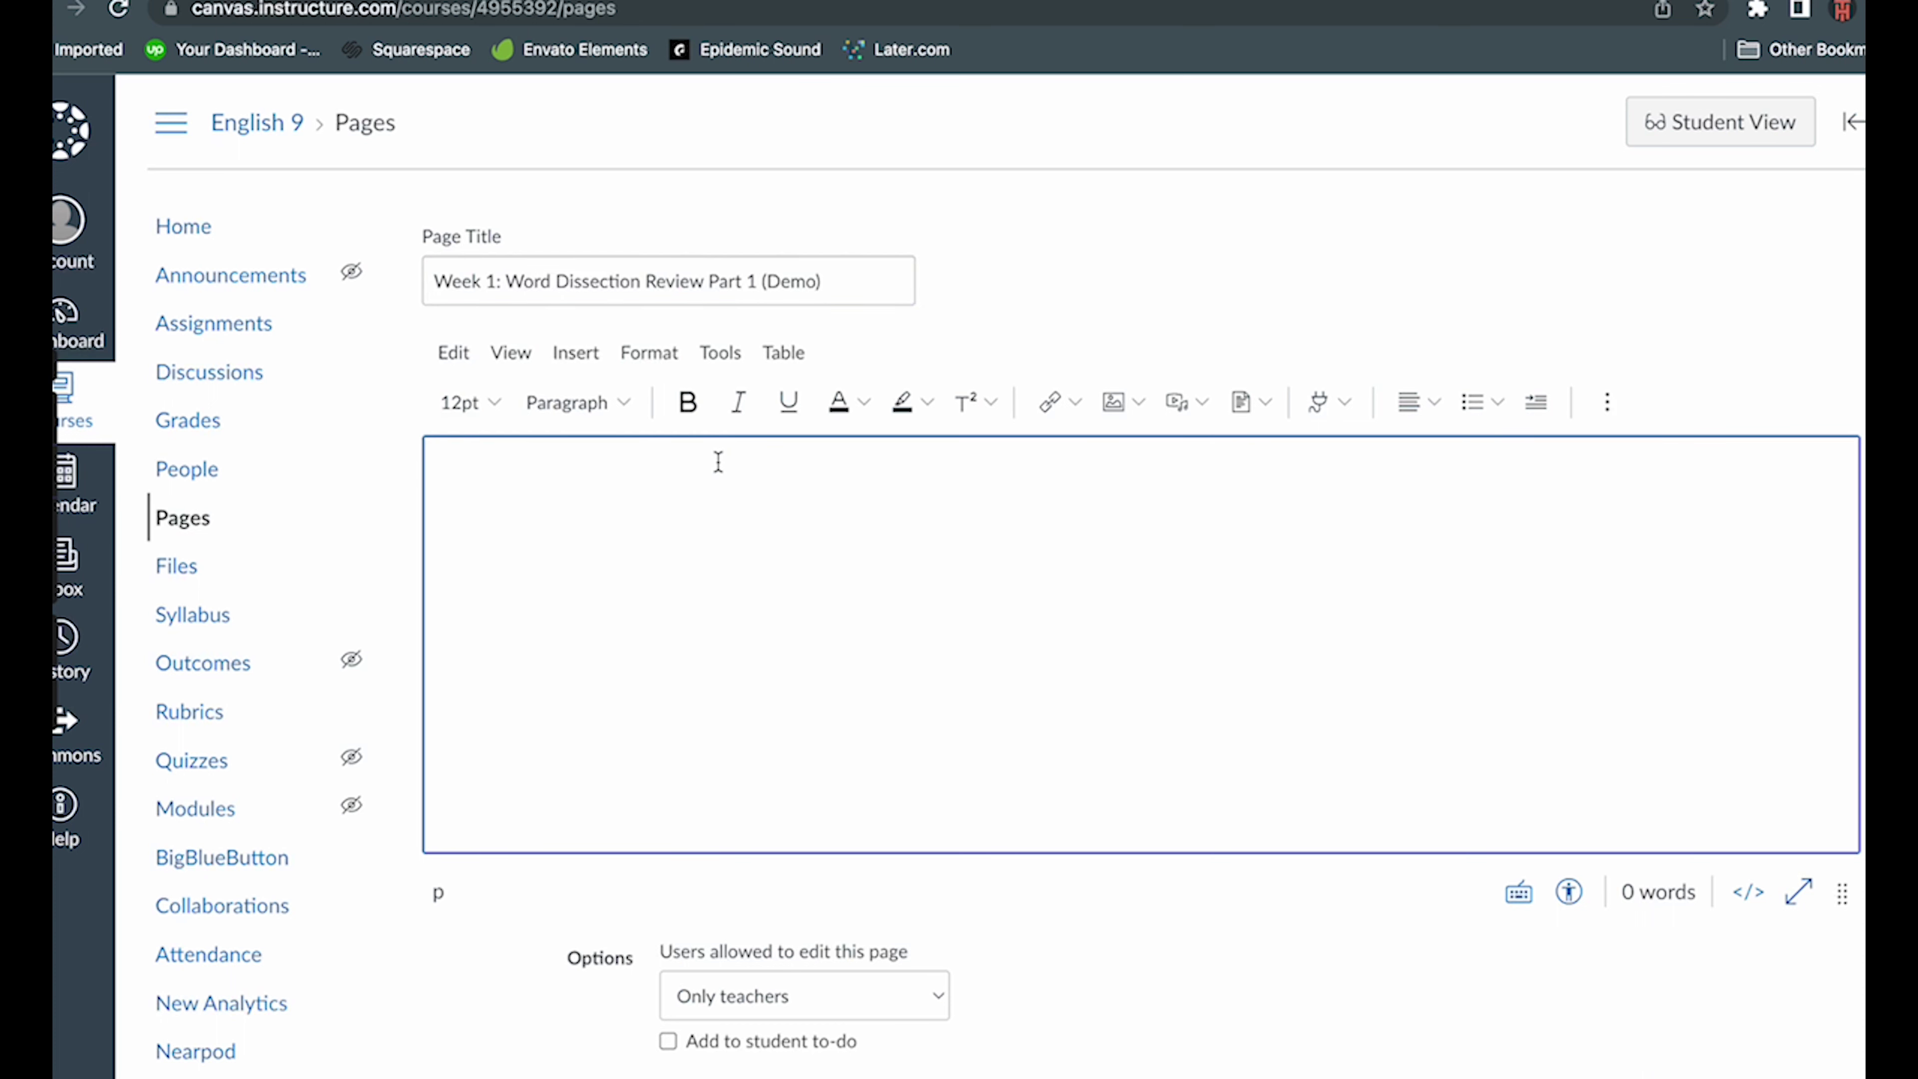
type("Enter your FIRST and LAST NAME into the nickname box below. You must include BOTH your first and last names to receive credit for this activity. You must complete the challenge no later than 9:00 p.m., Friday August 19th. Good luck! See you on the leaderboard! 🥇 🥈 🥉")
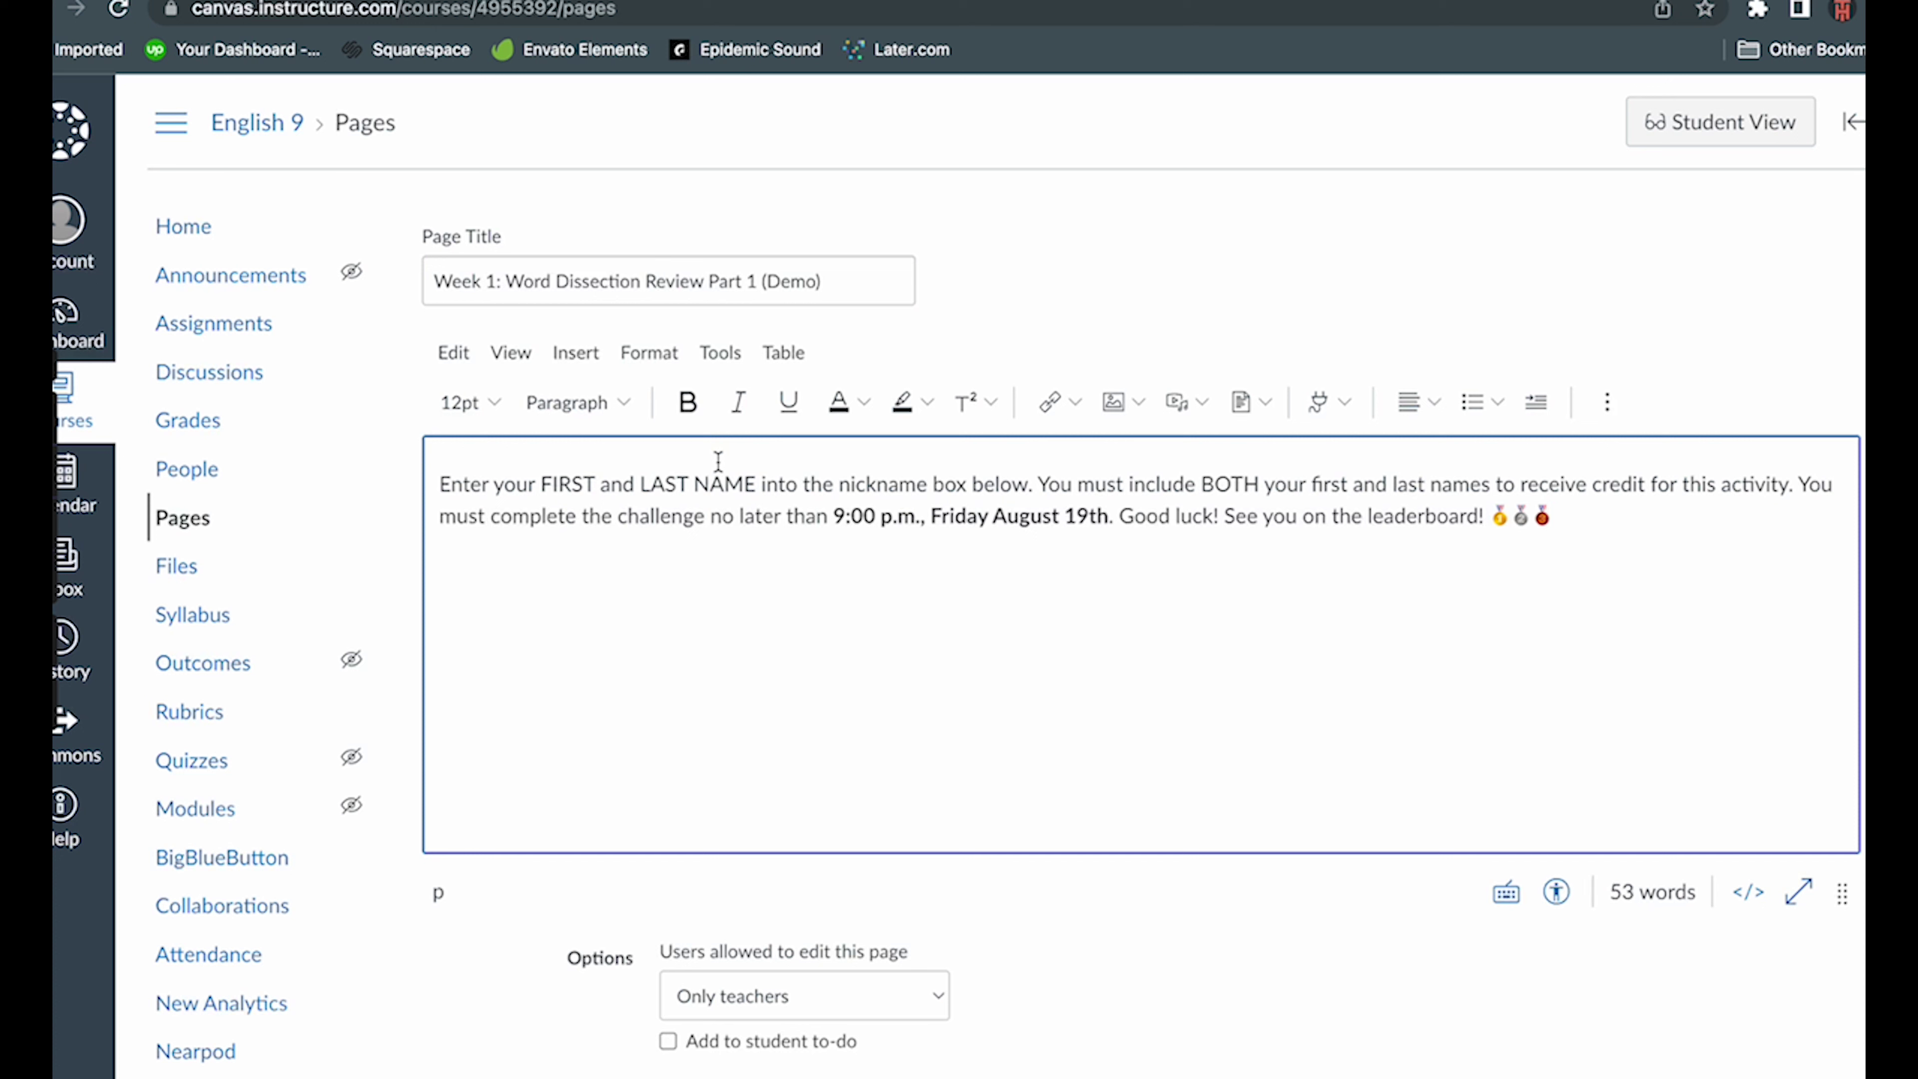
key("Return")
- In Kahoot, assign Word Dissection Vol. I Review Set #1 (Part One) with a 9:00 PM deadline time and randomized answer order
key("ctrl+Tab")
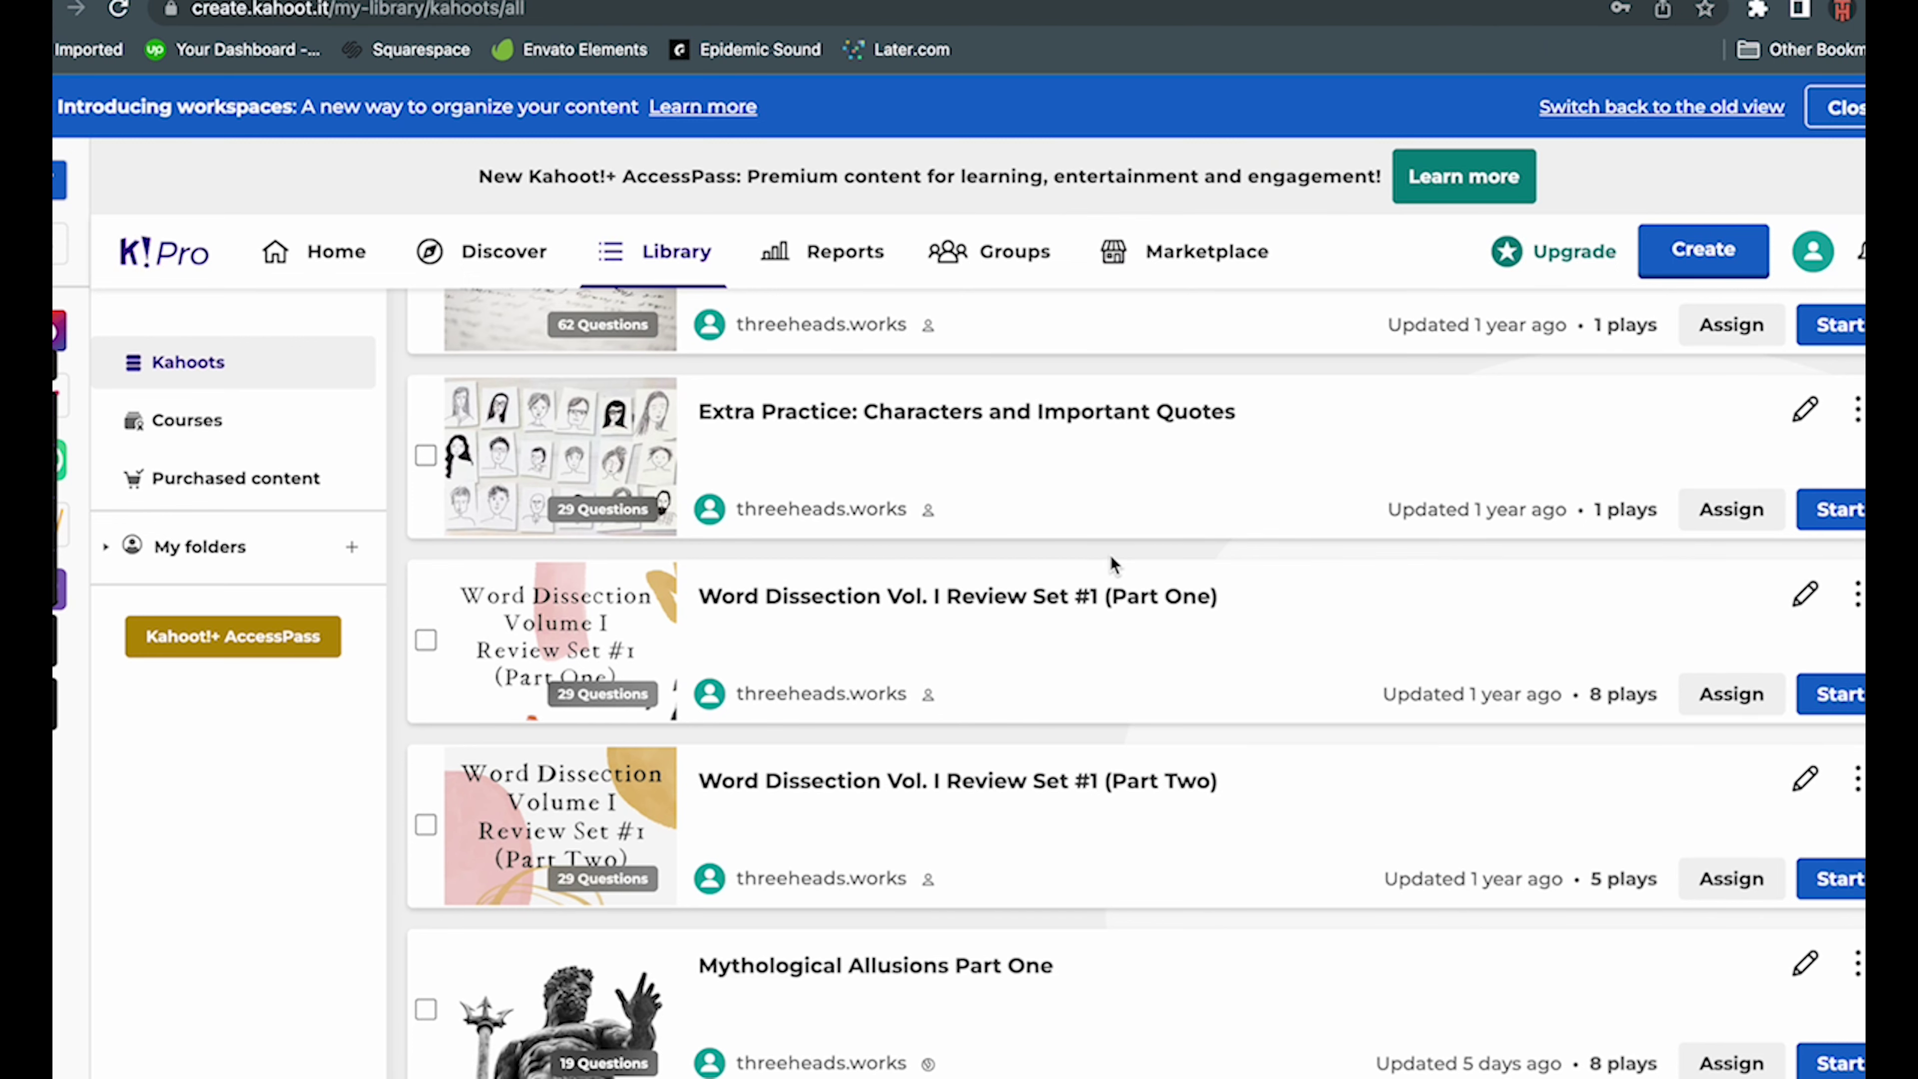
left_click(1716, 701)
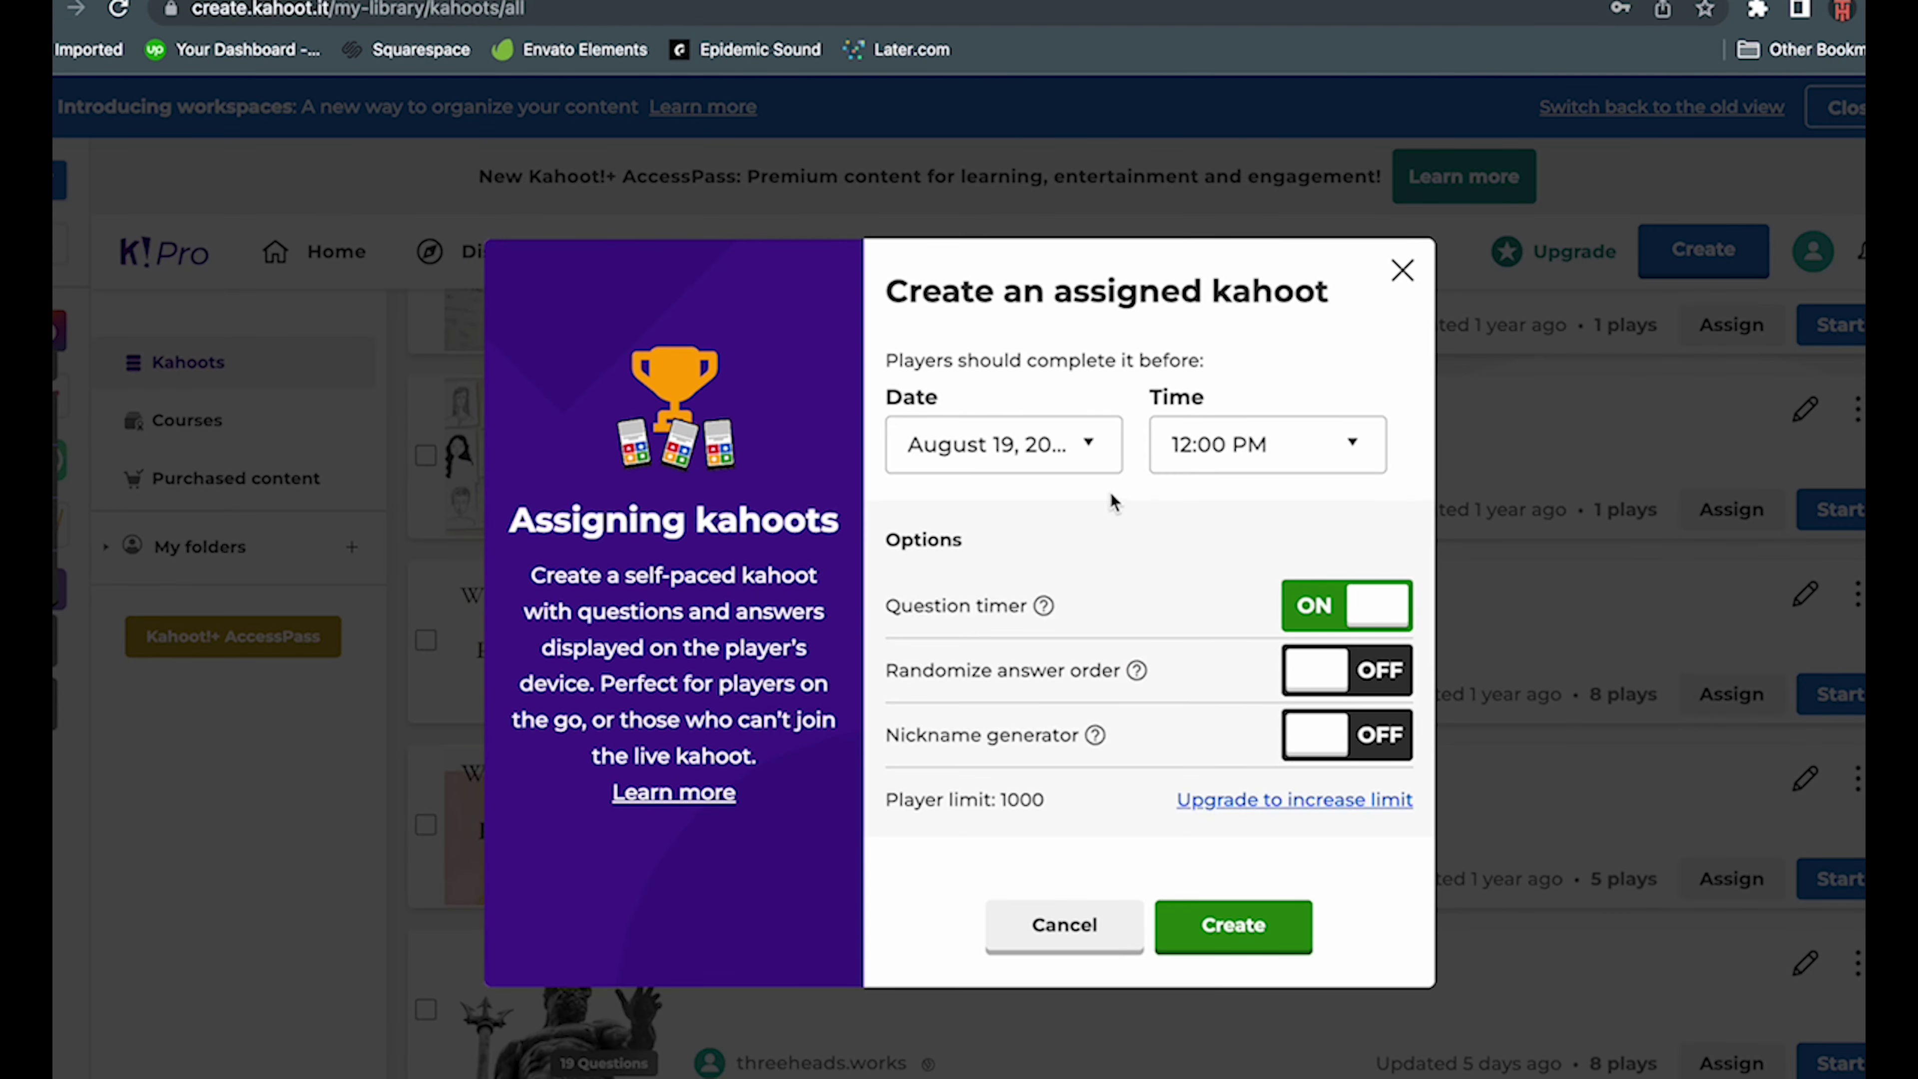
left_click(1352, 444)
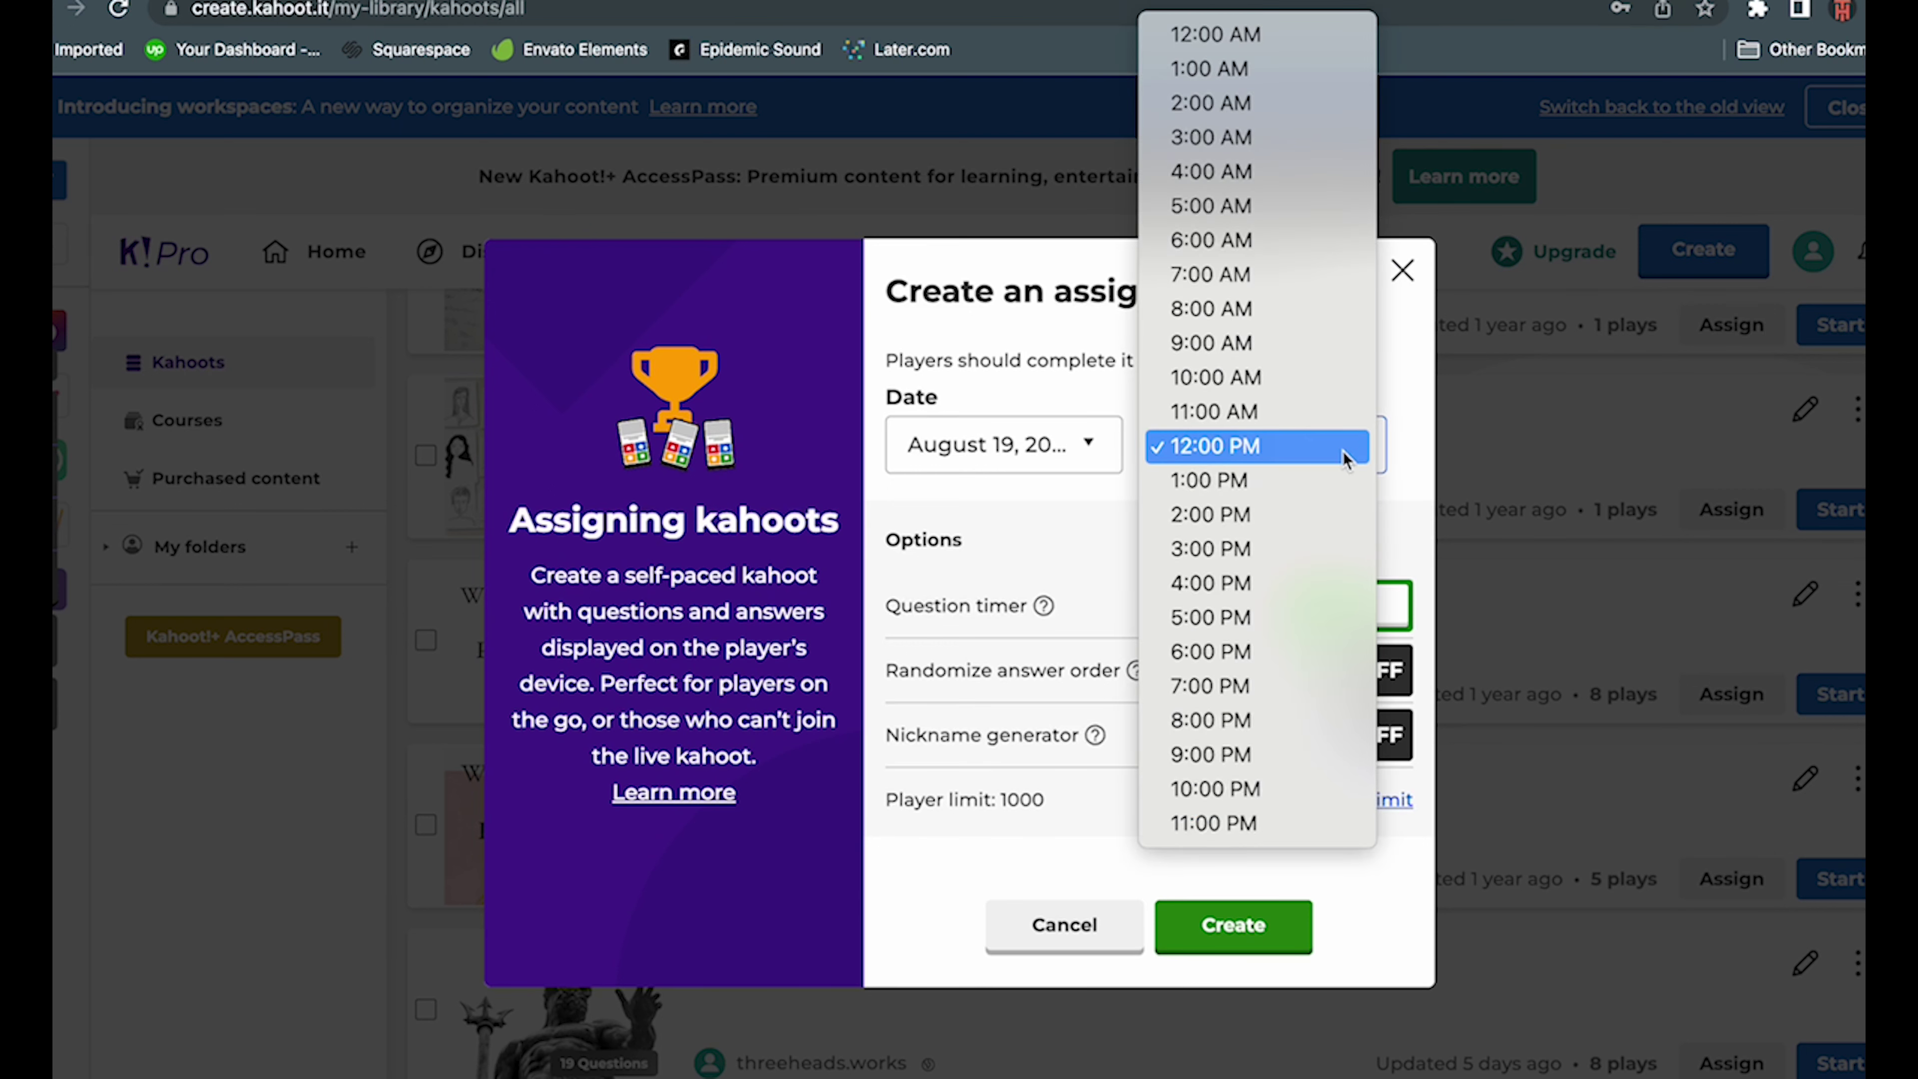
left_click(1293, 769)
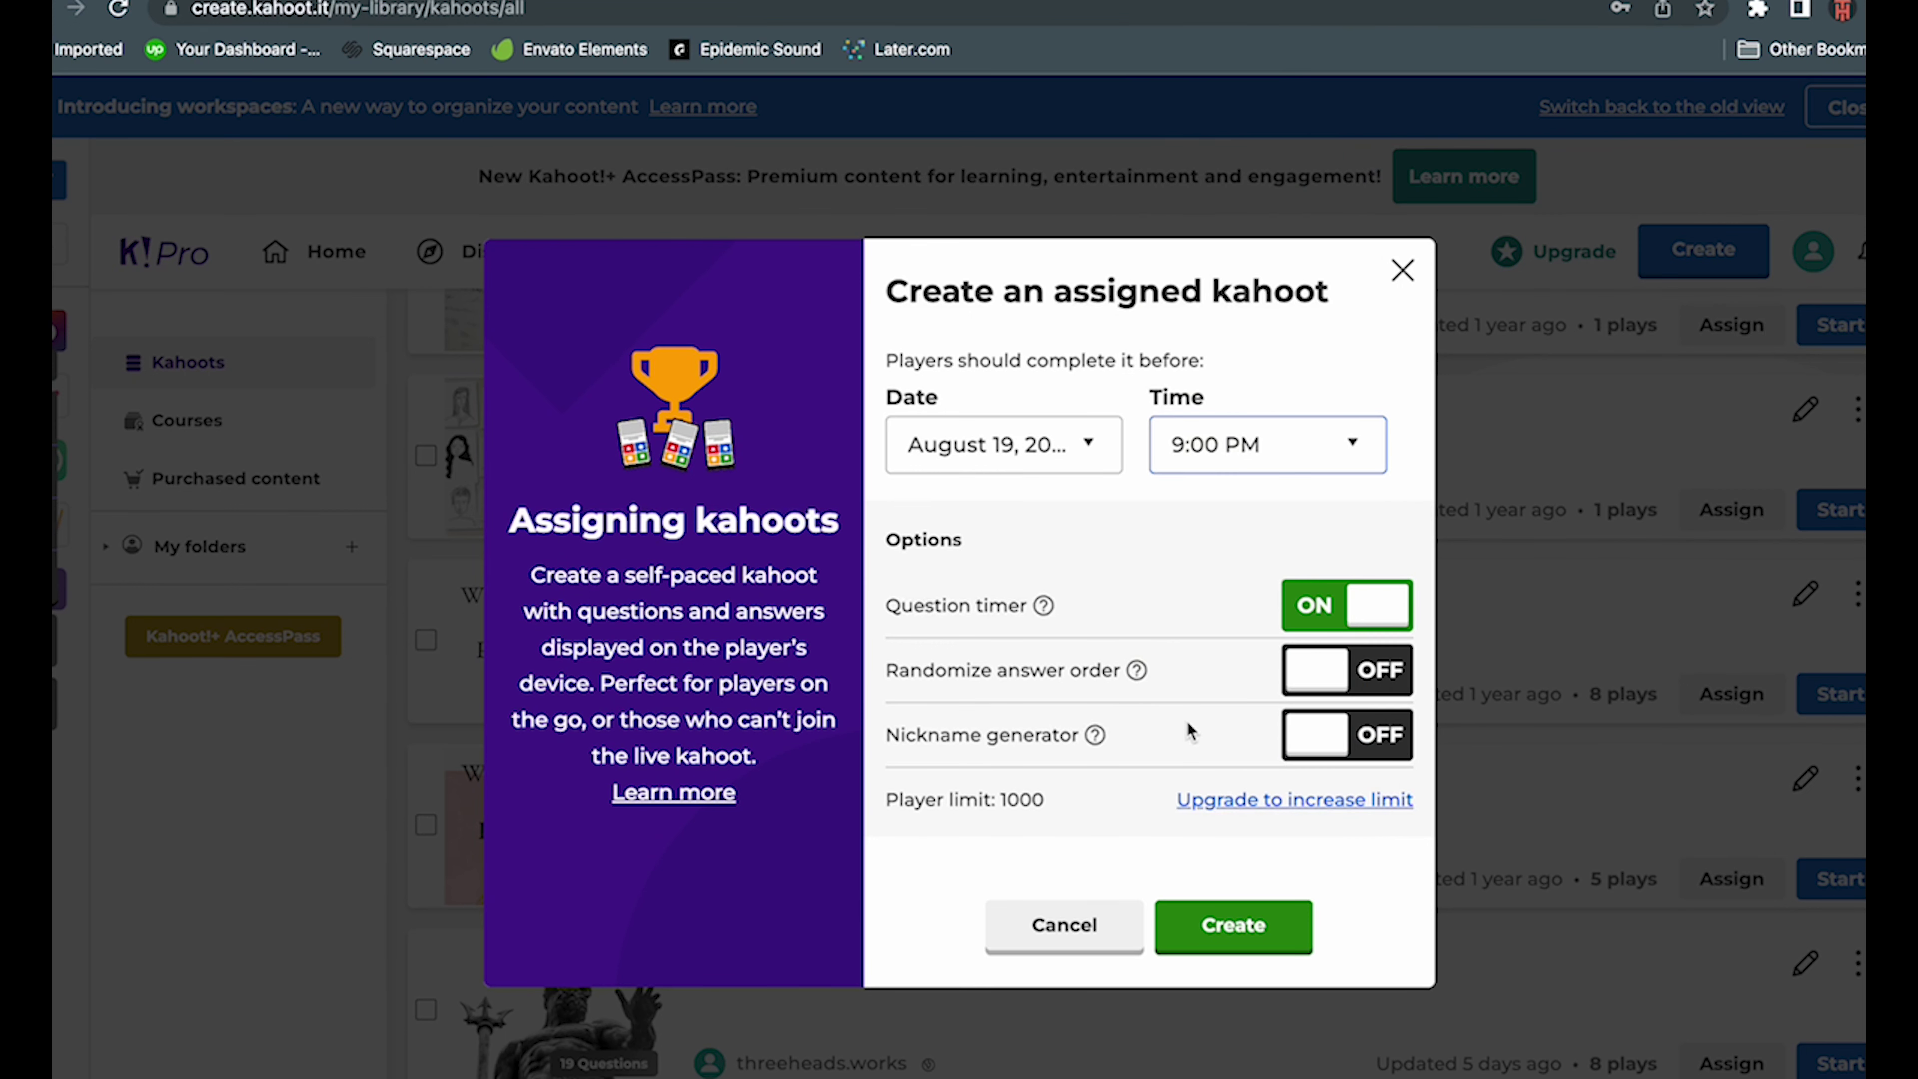
left_click(1209, 669)
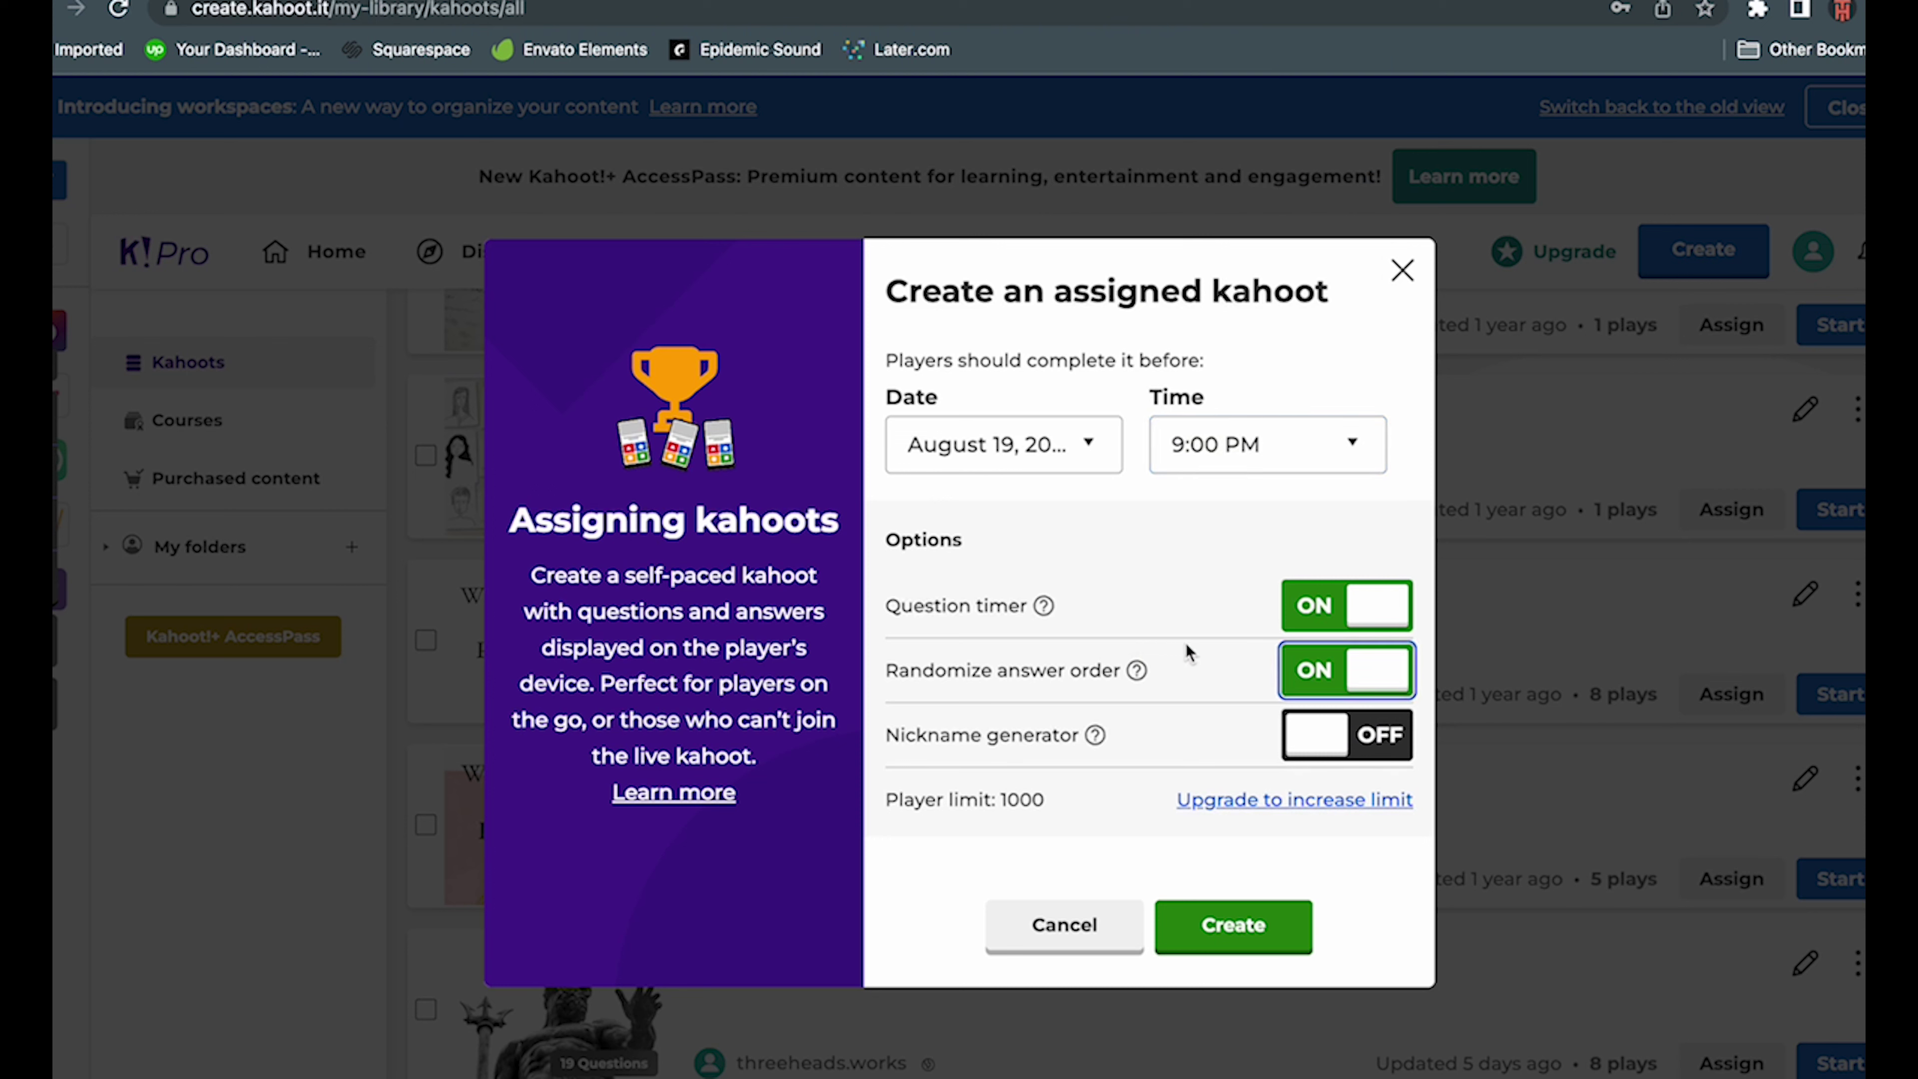
left_click(1229, 925)
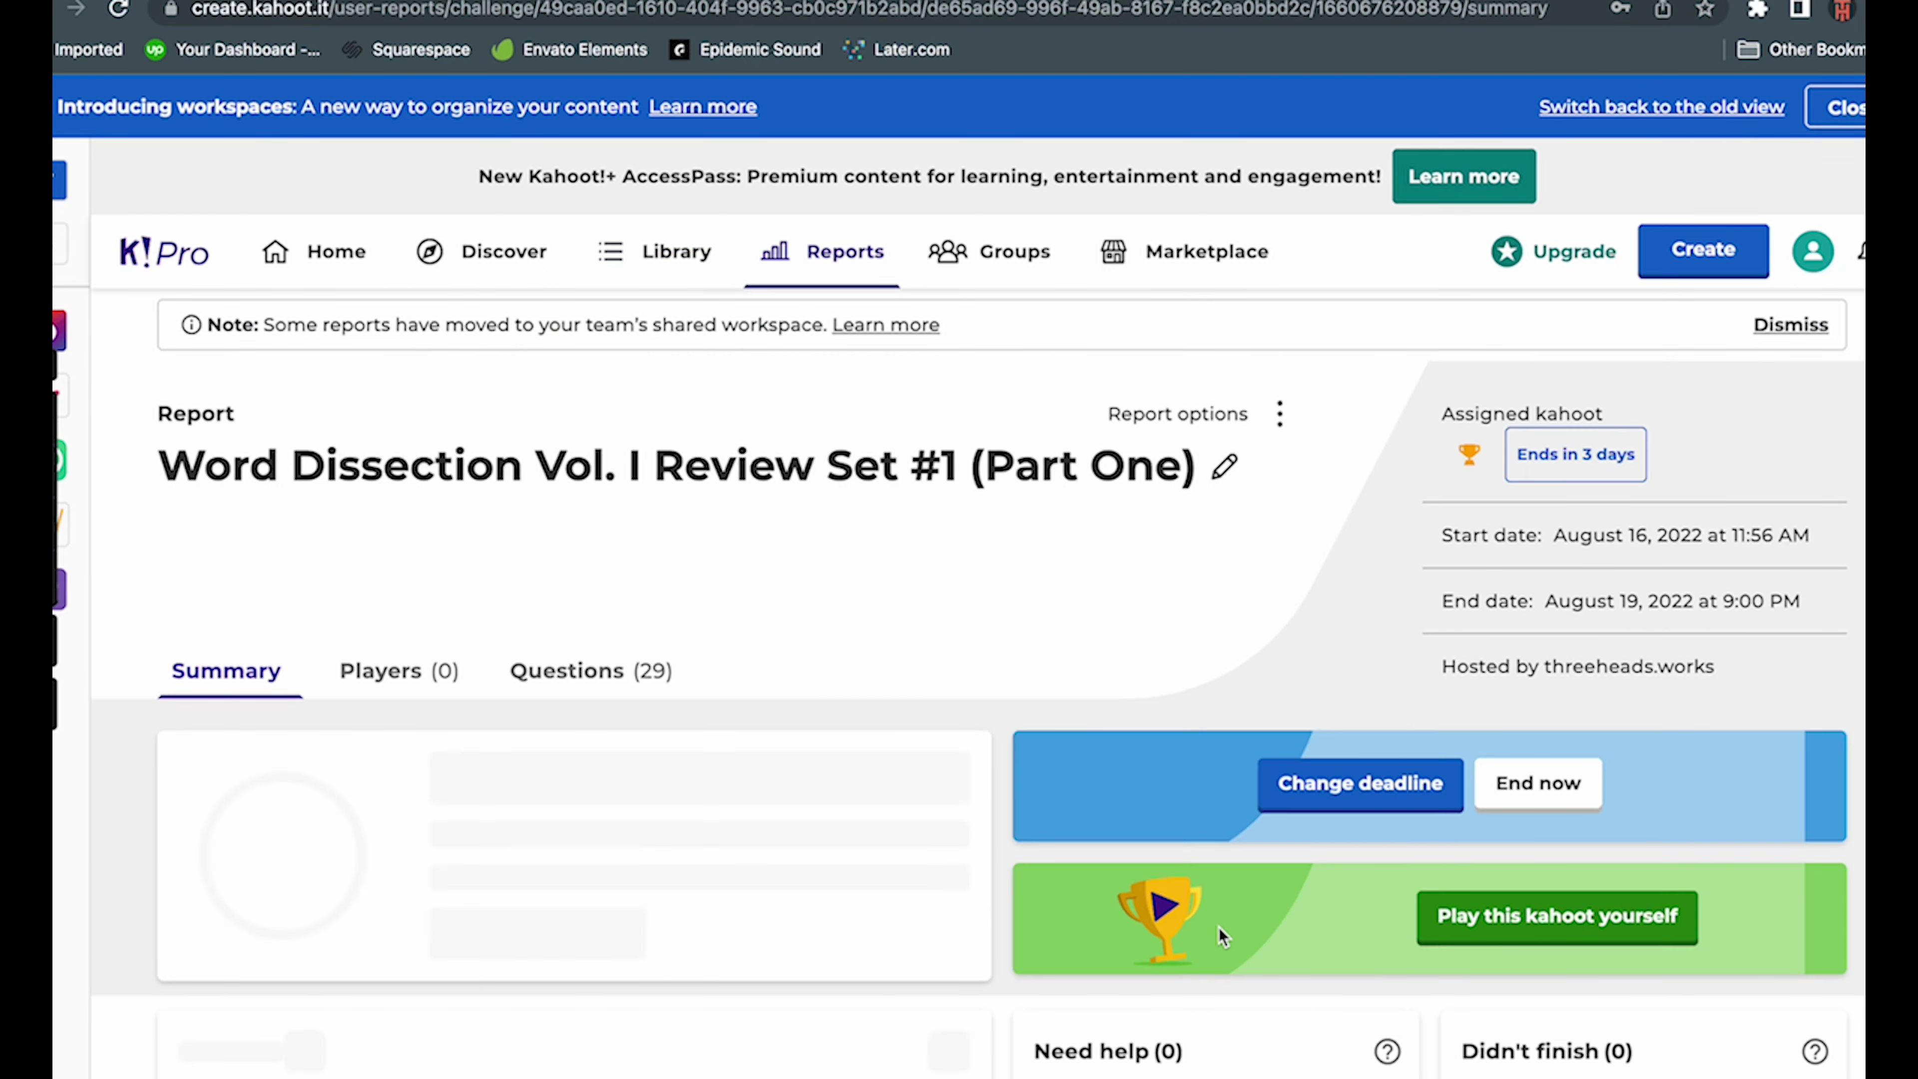
- Copy the assigned kahoot's invitation URL and paste it over the example iFrame URL in the iFrame Embed Code Generator
scroll(937, 944, "down", 3)
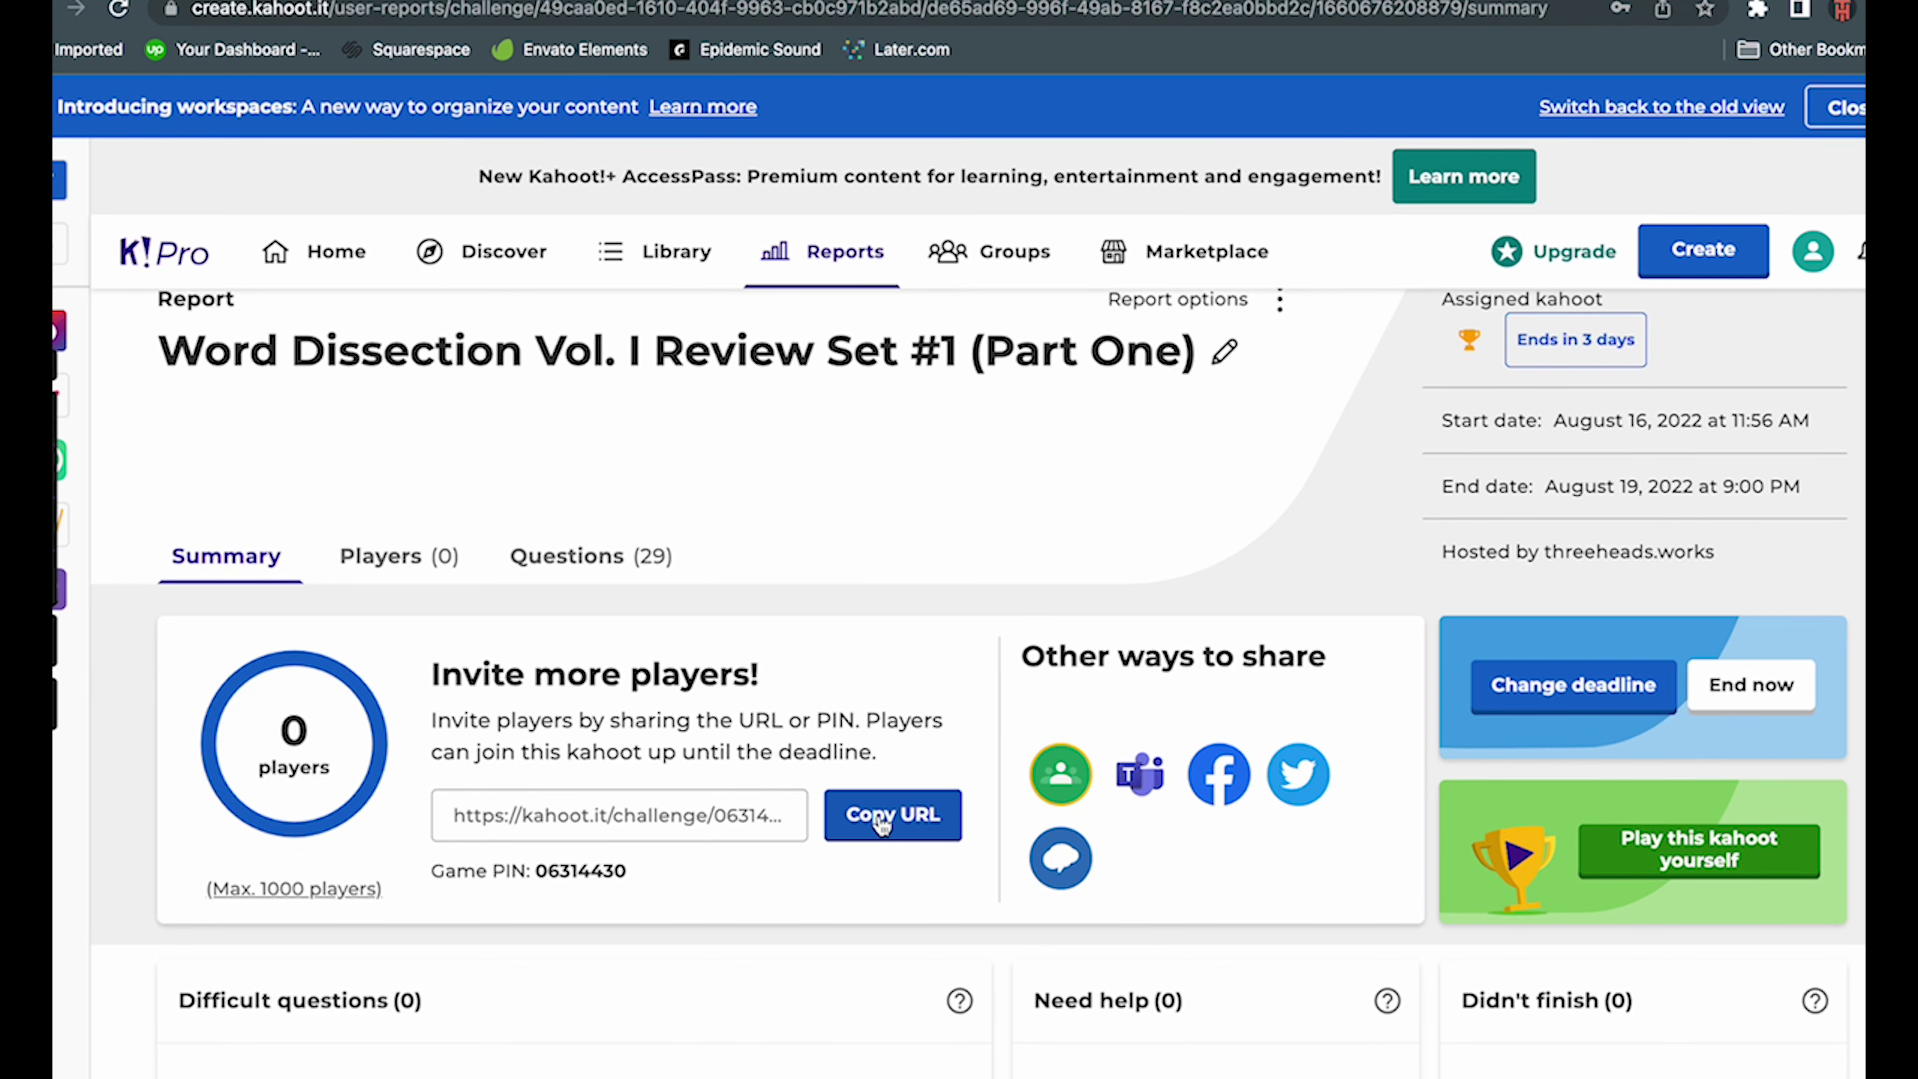
left_click(882, 822)
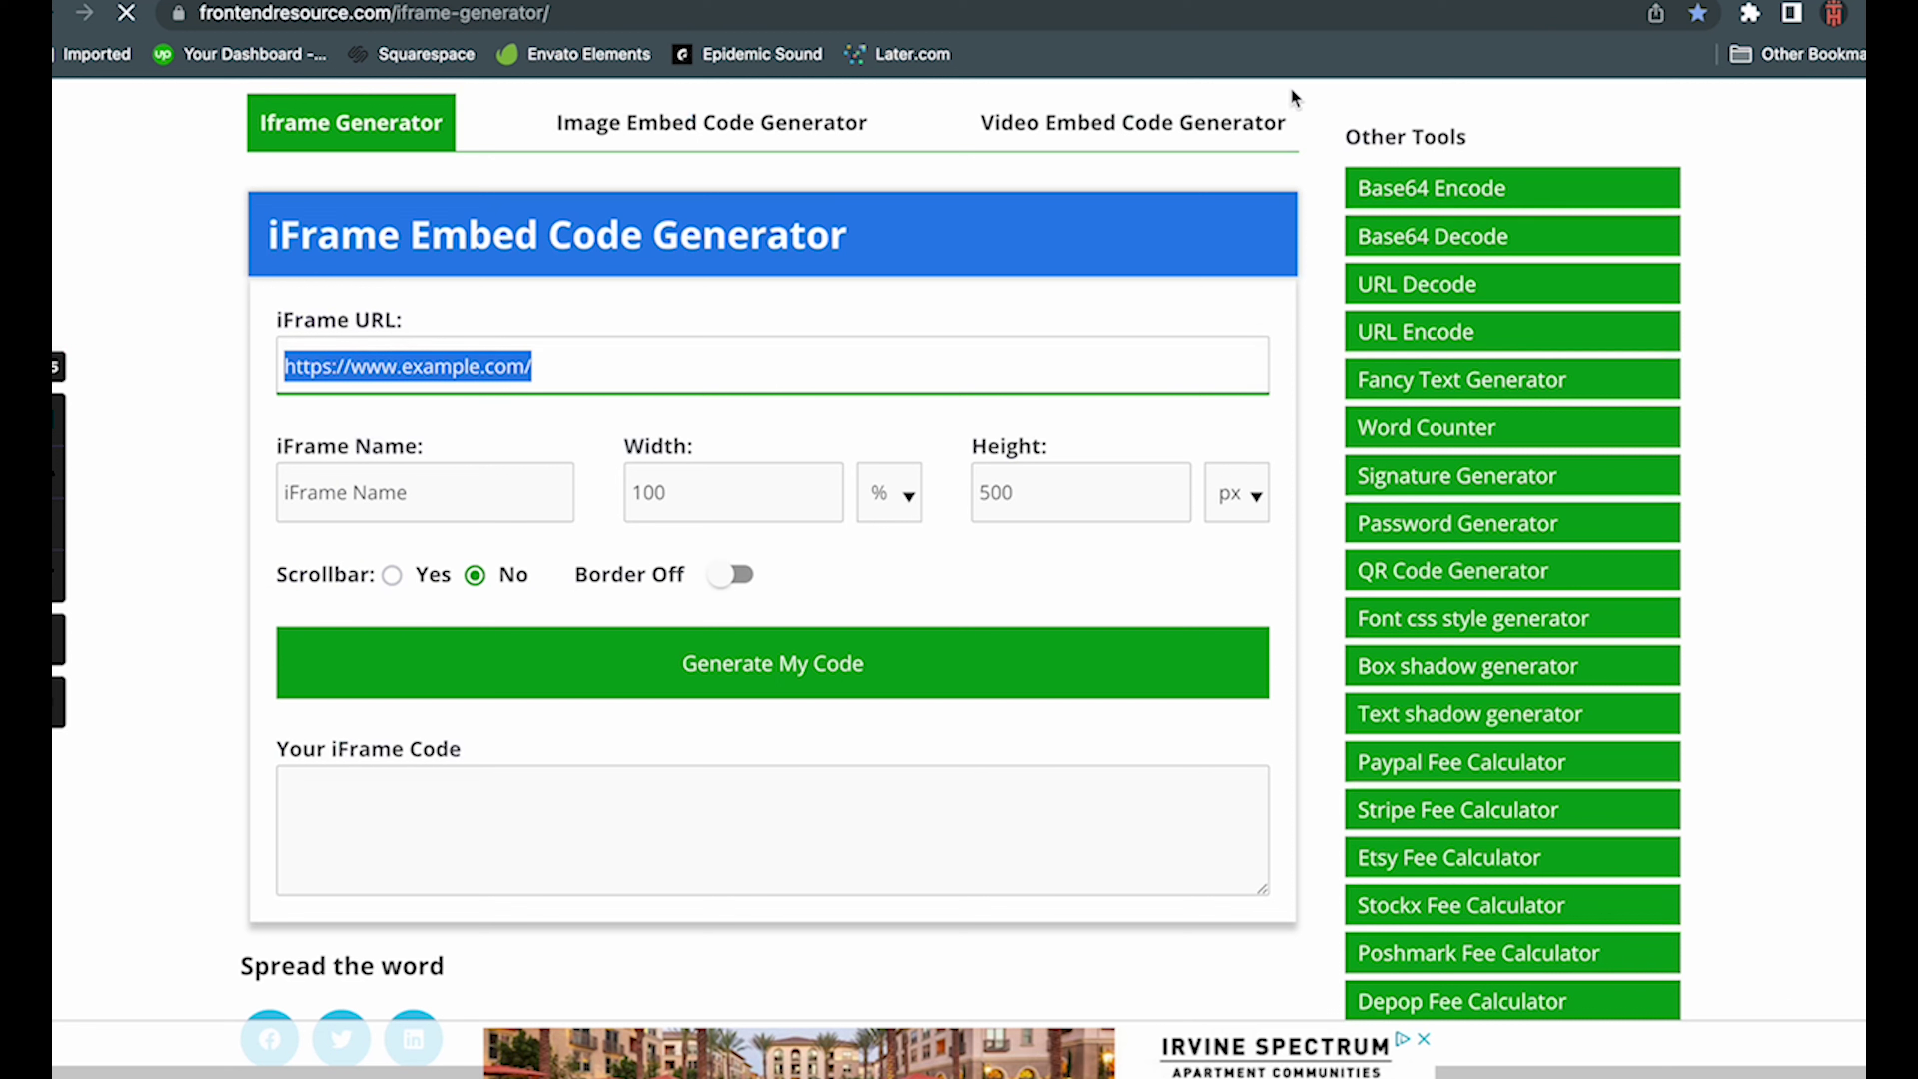
left_click(545, 367)
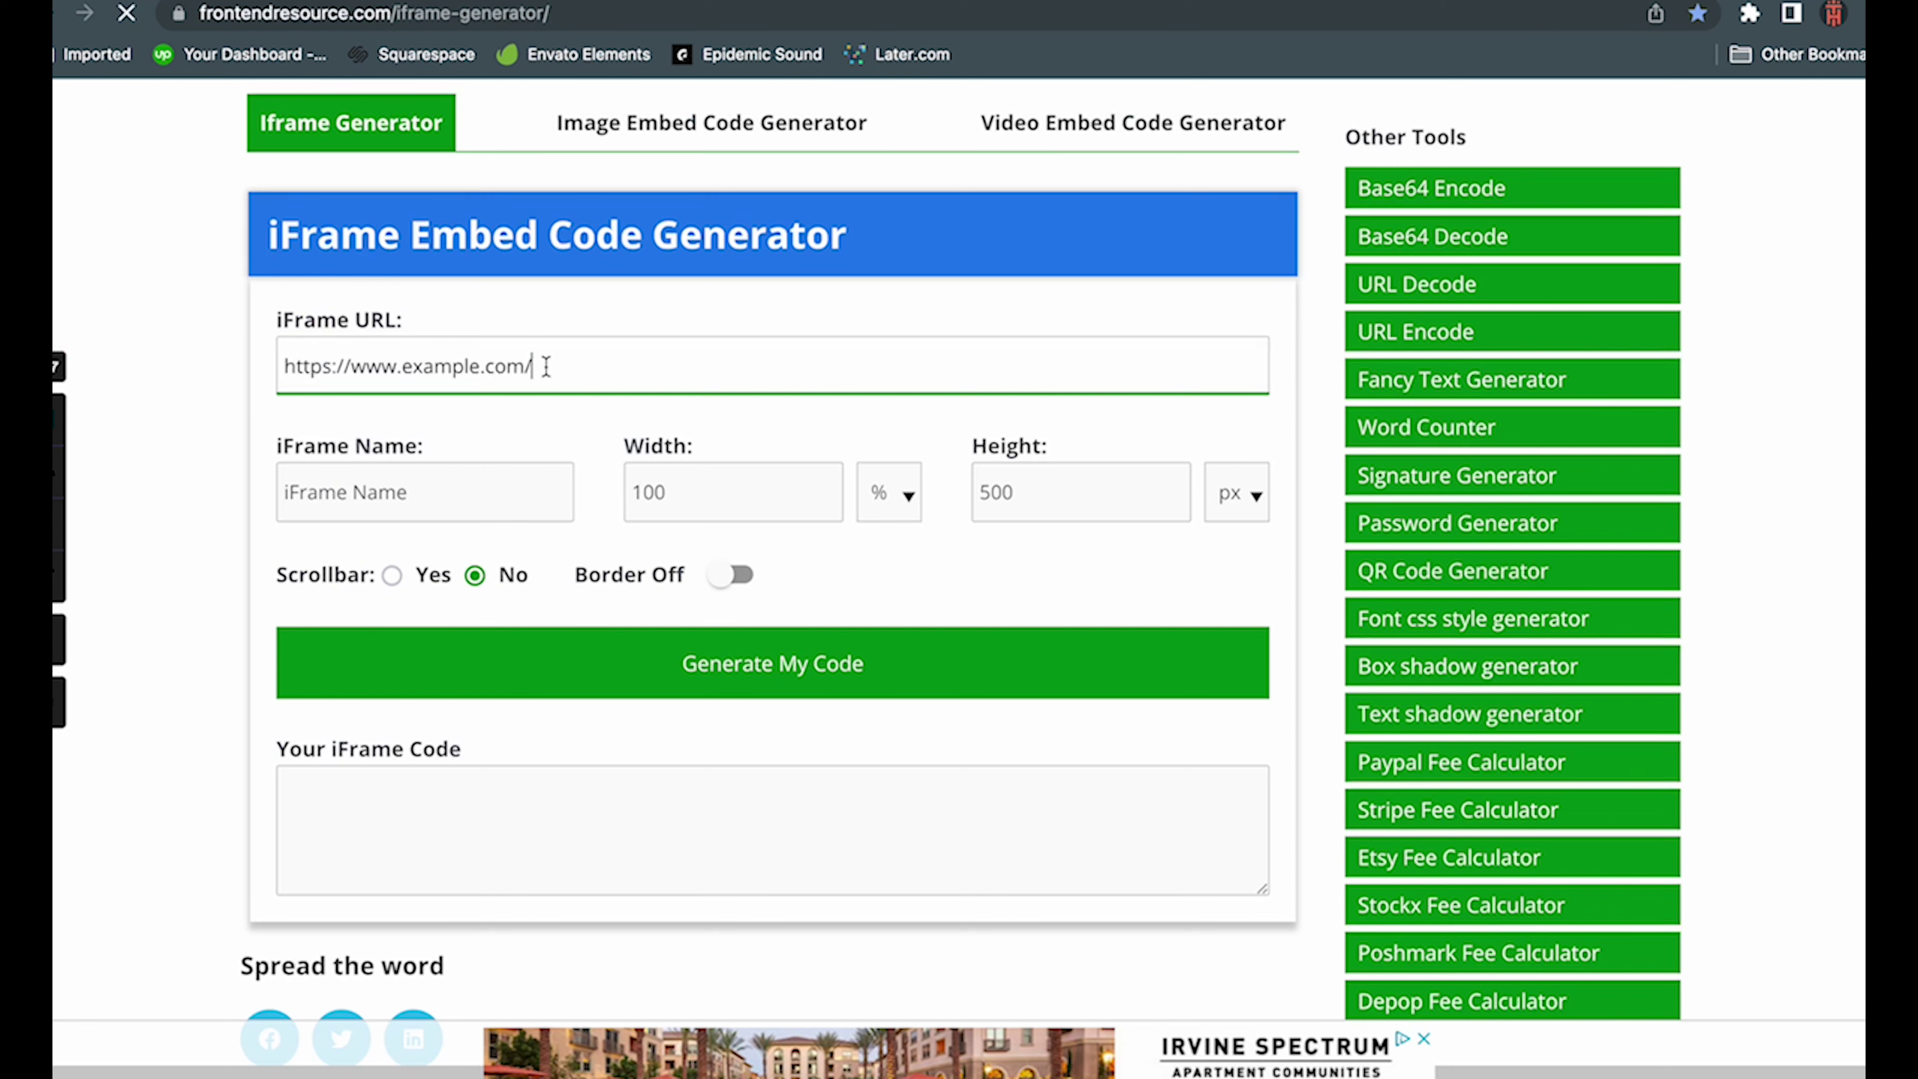
left_click_drag(545, 367, 280, 359)
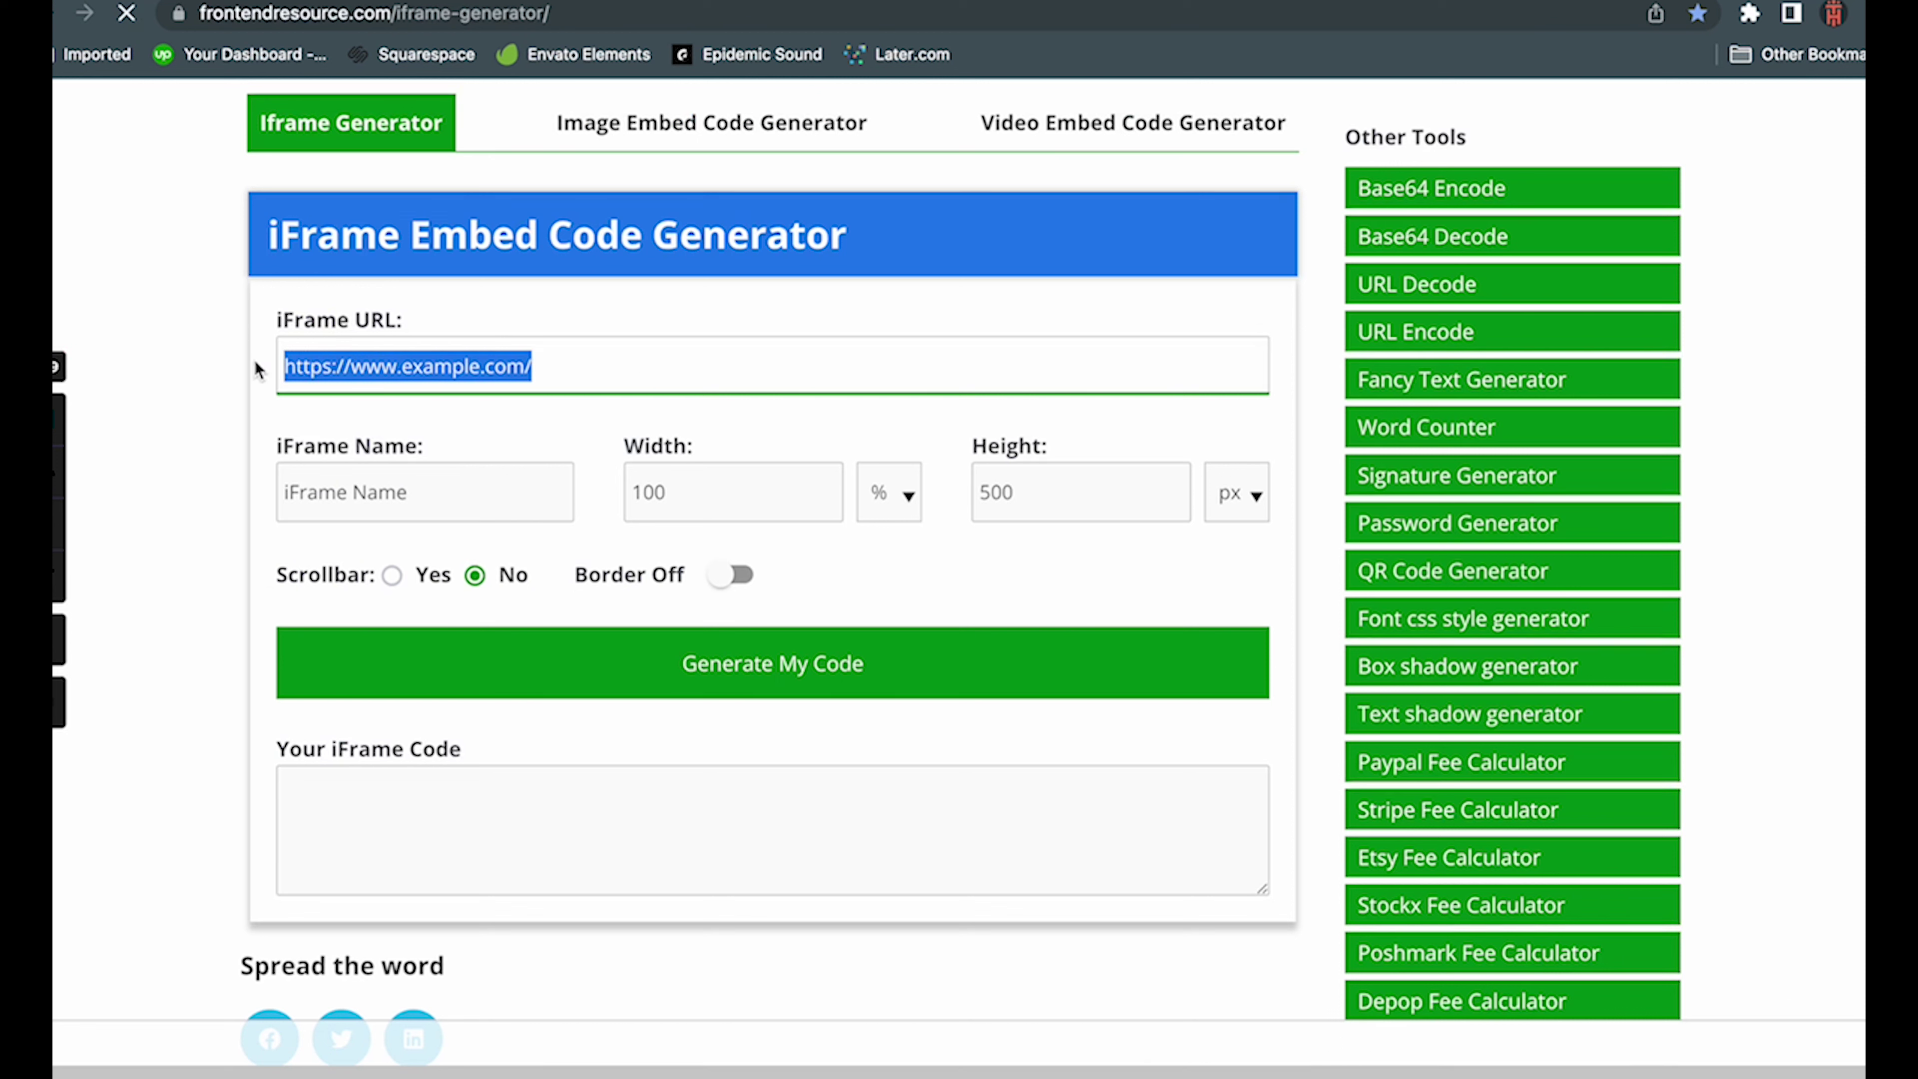
key("super+v")
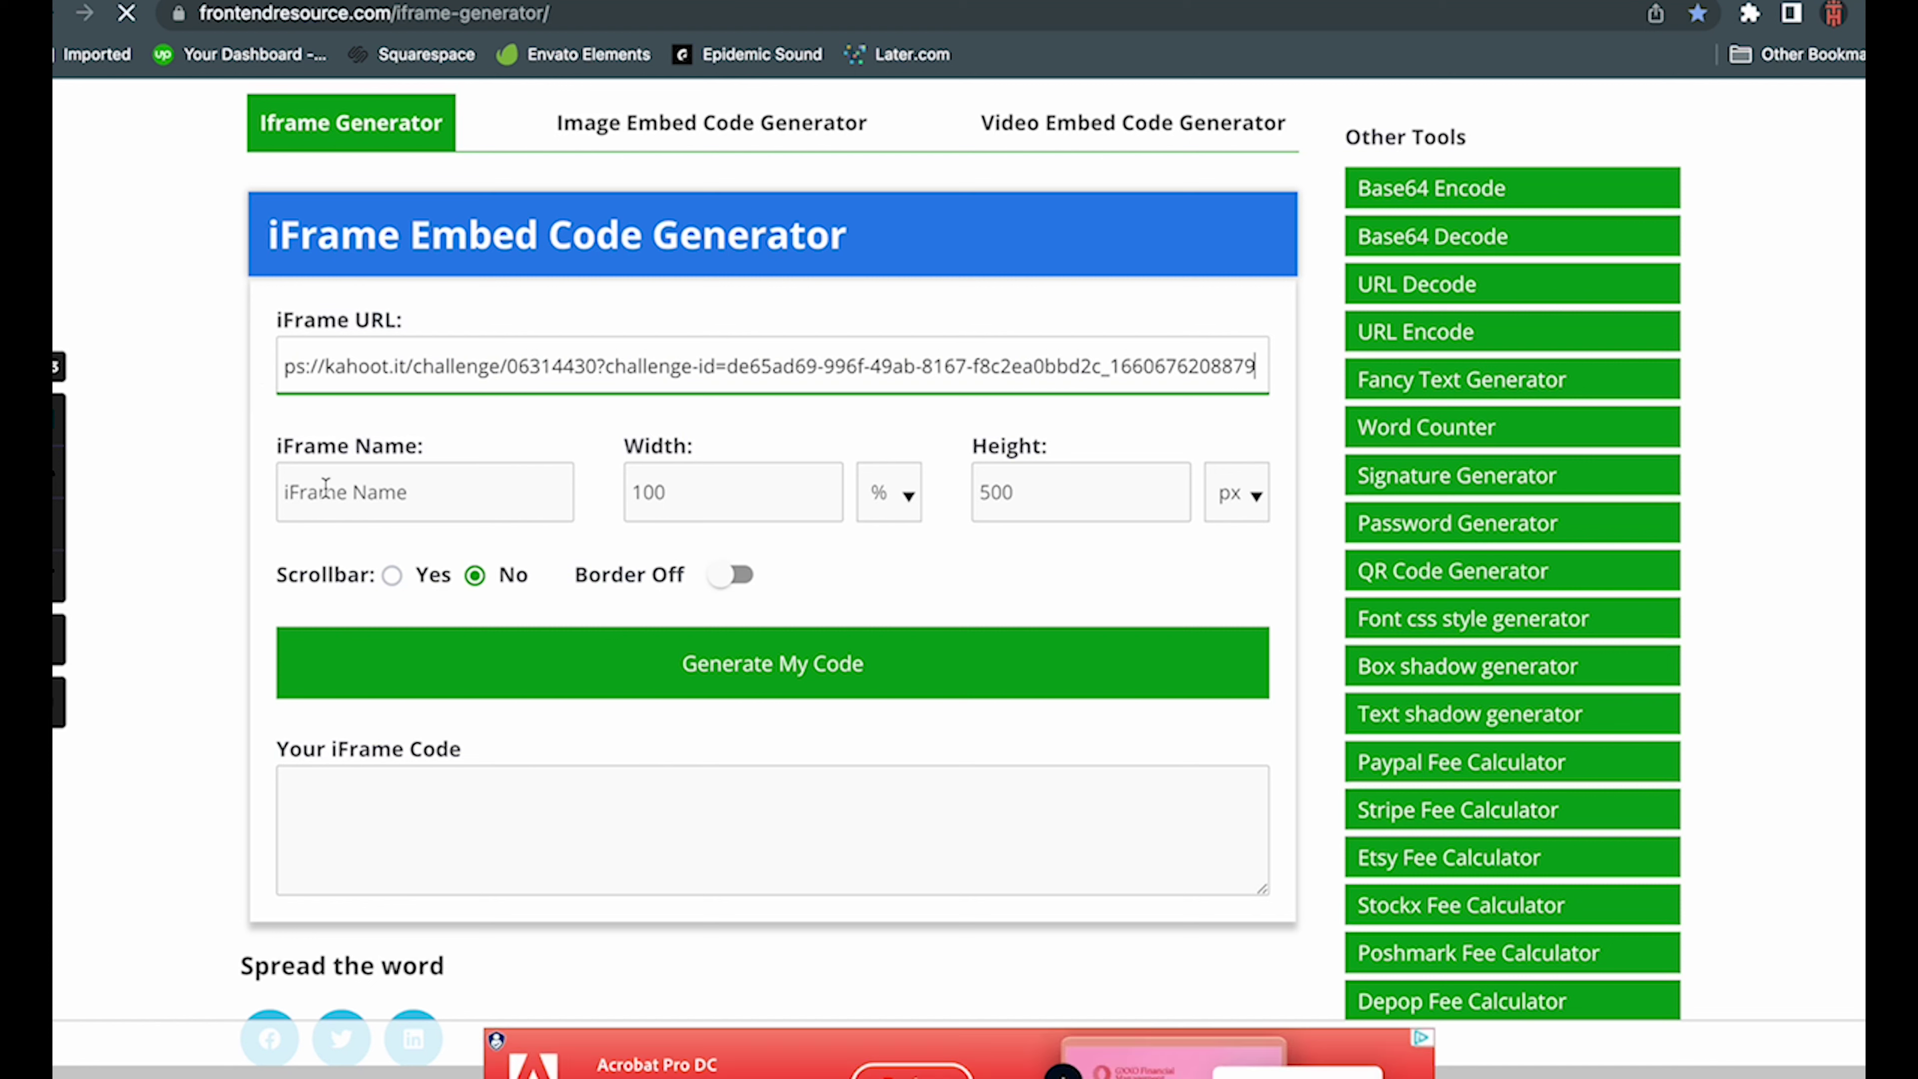
- Generate and copy the kahoot's iFrame code, and embed it below the instructions on the Canvas page "Week 1: Word Dissection Review Part 1 (Demo)"
left_click(777, 676)
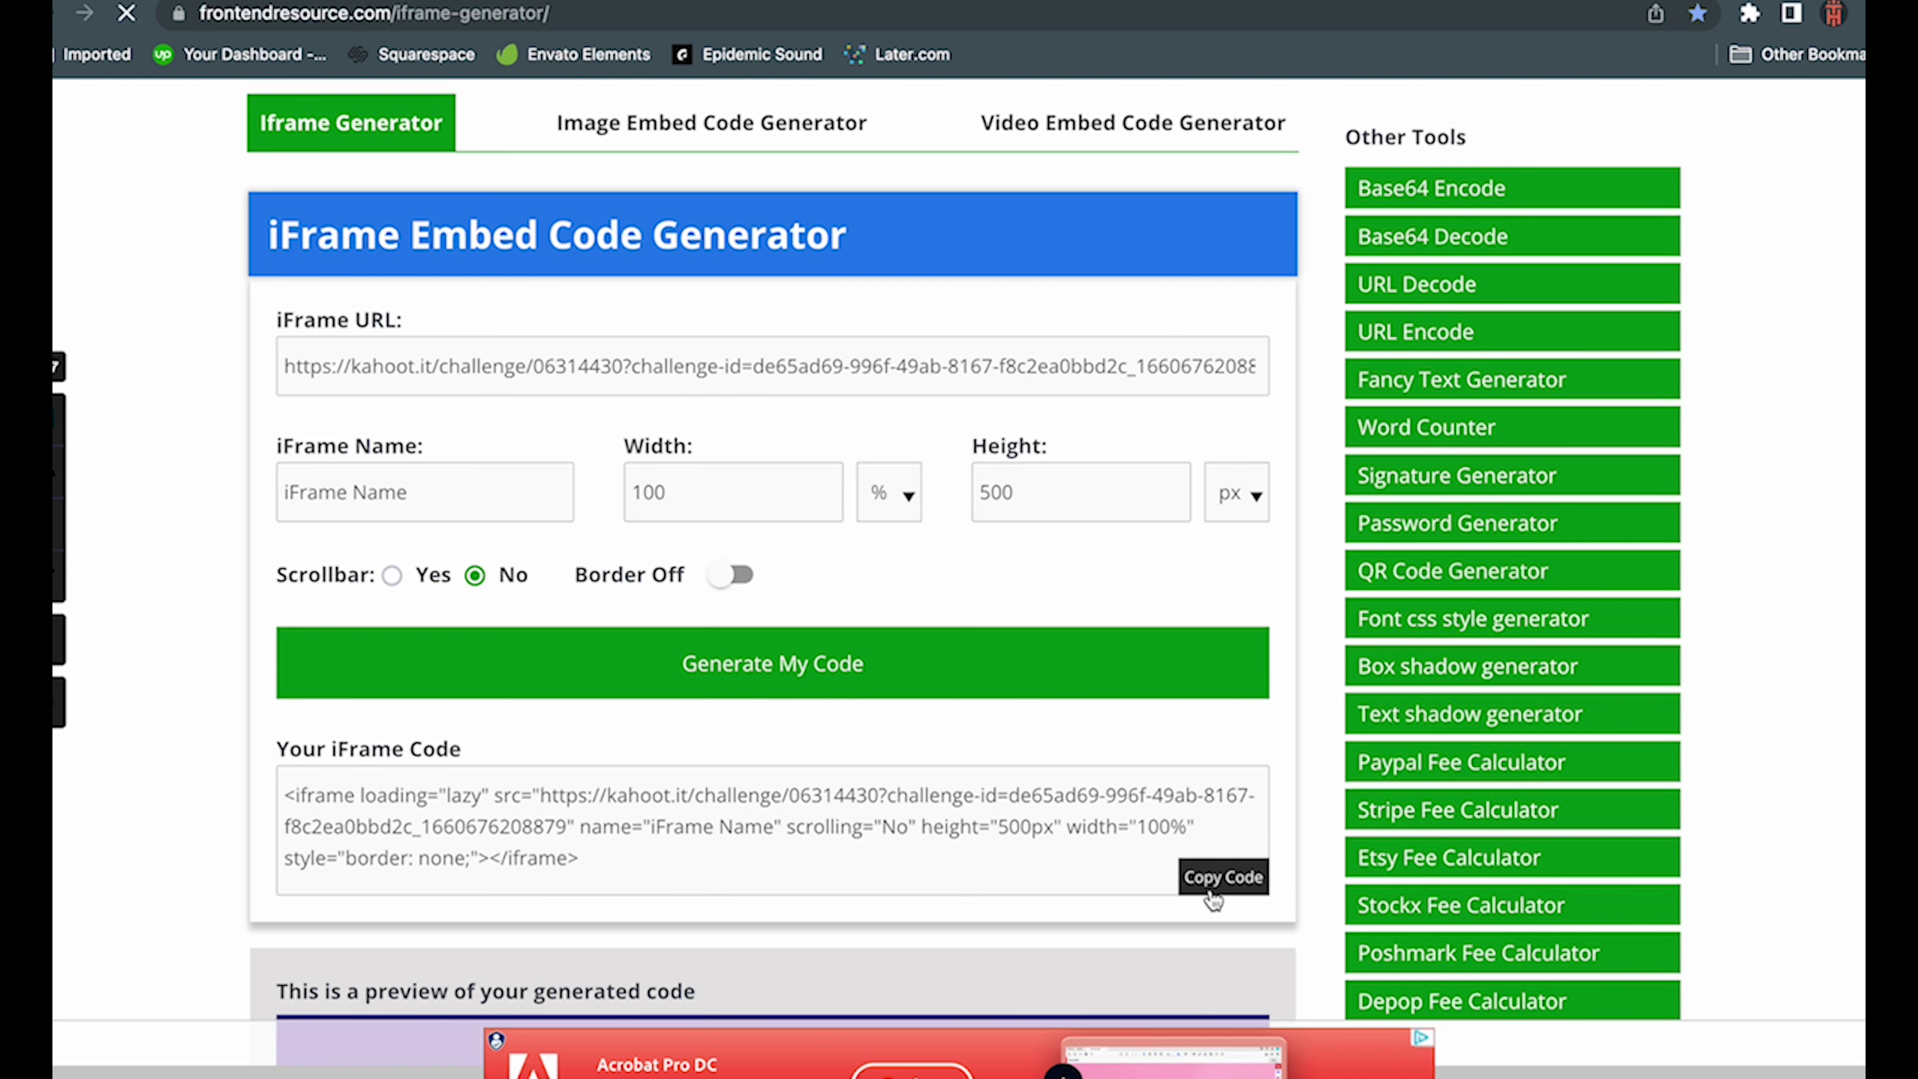
left_click(1213, 884)
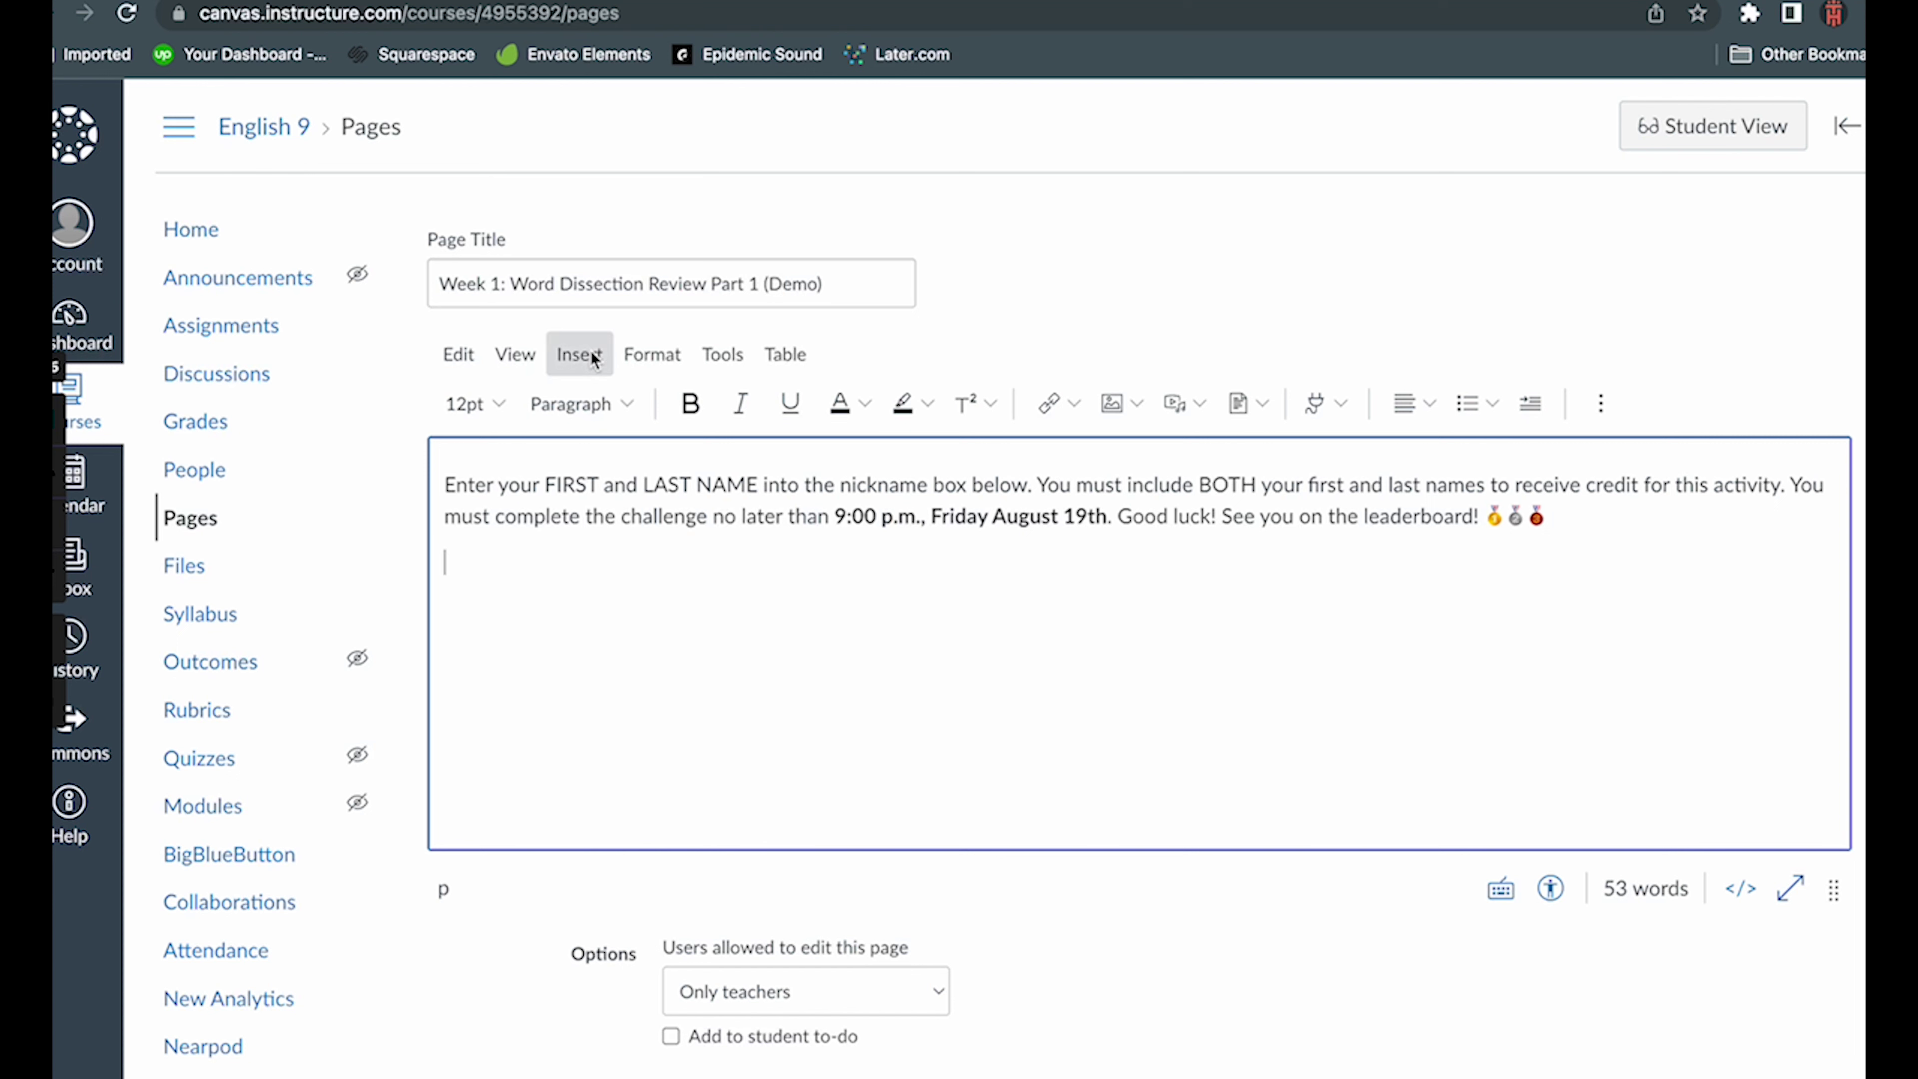
left_click(582, 355)
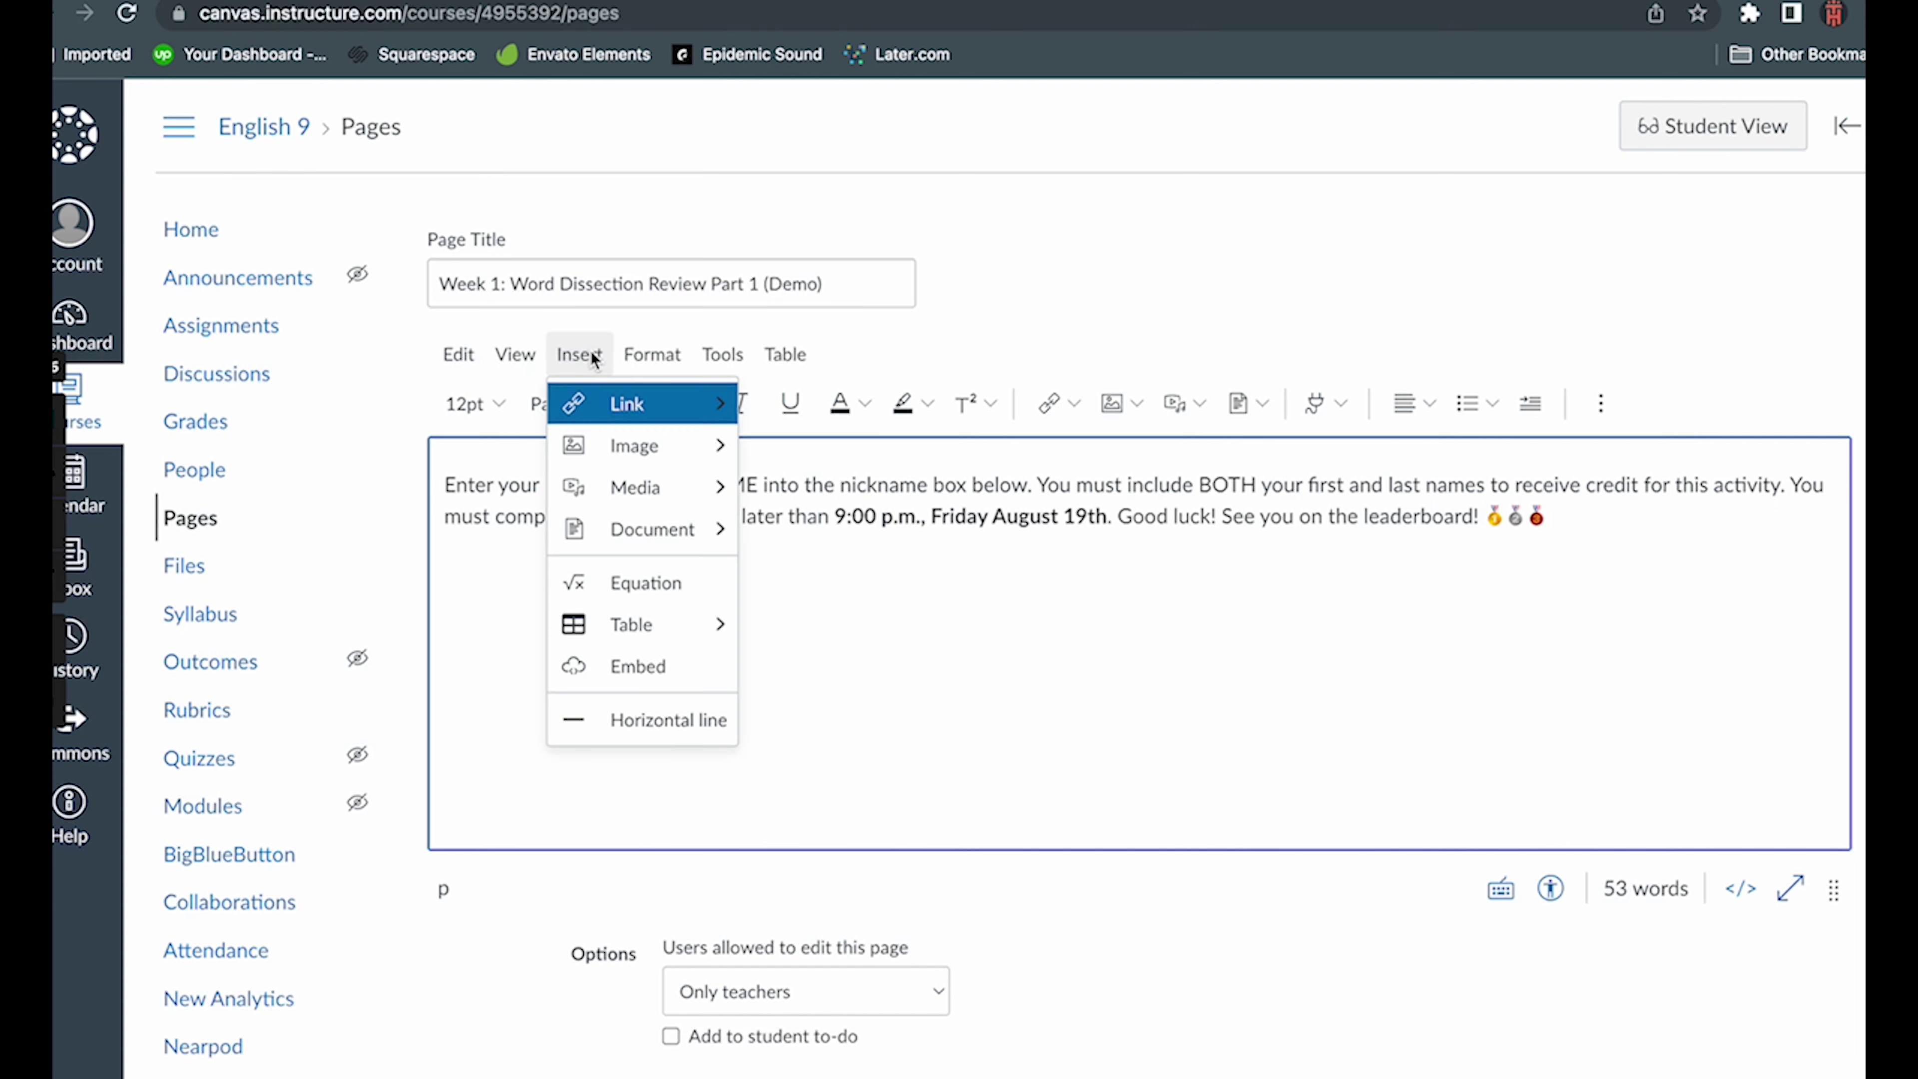
left_click(665, 664)
left_click(658, 619)
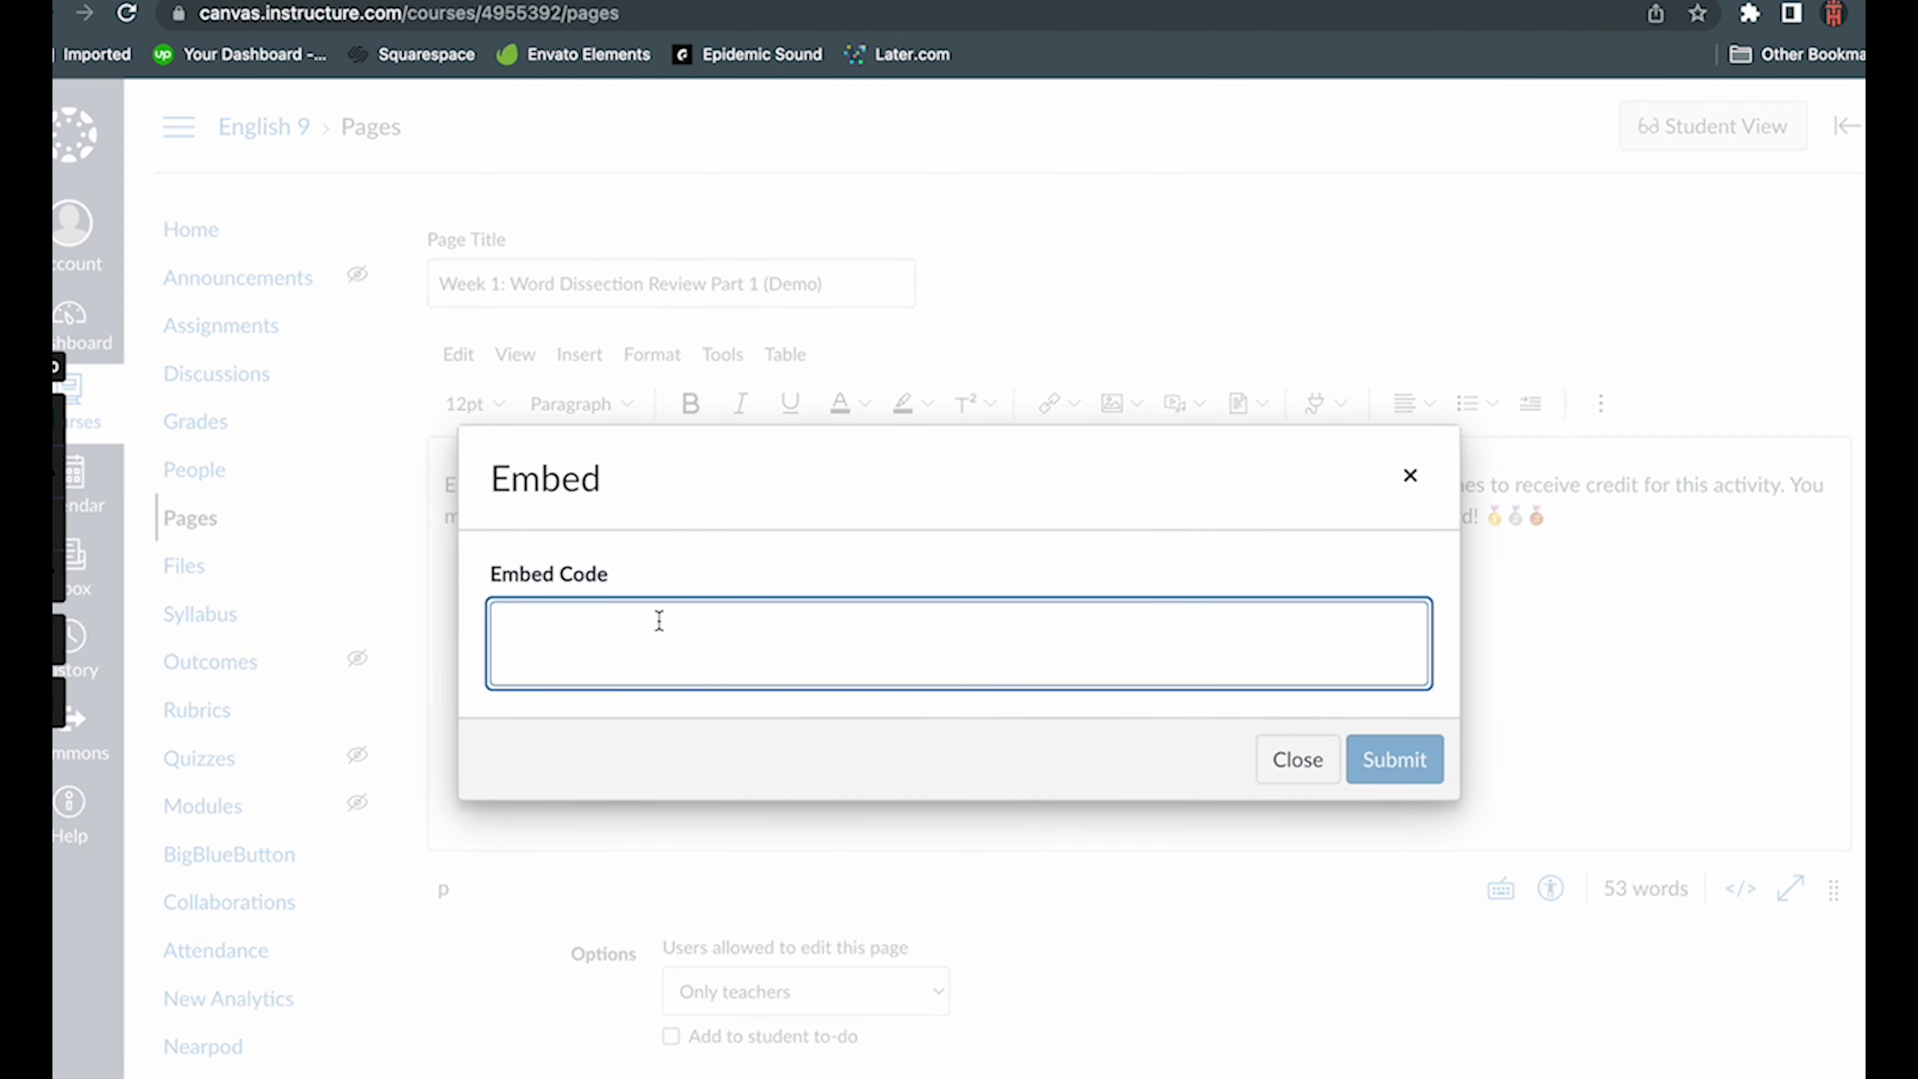
key("ctrl+v")
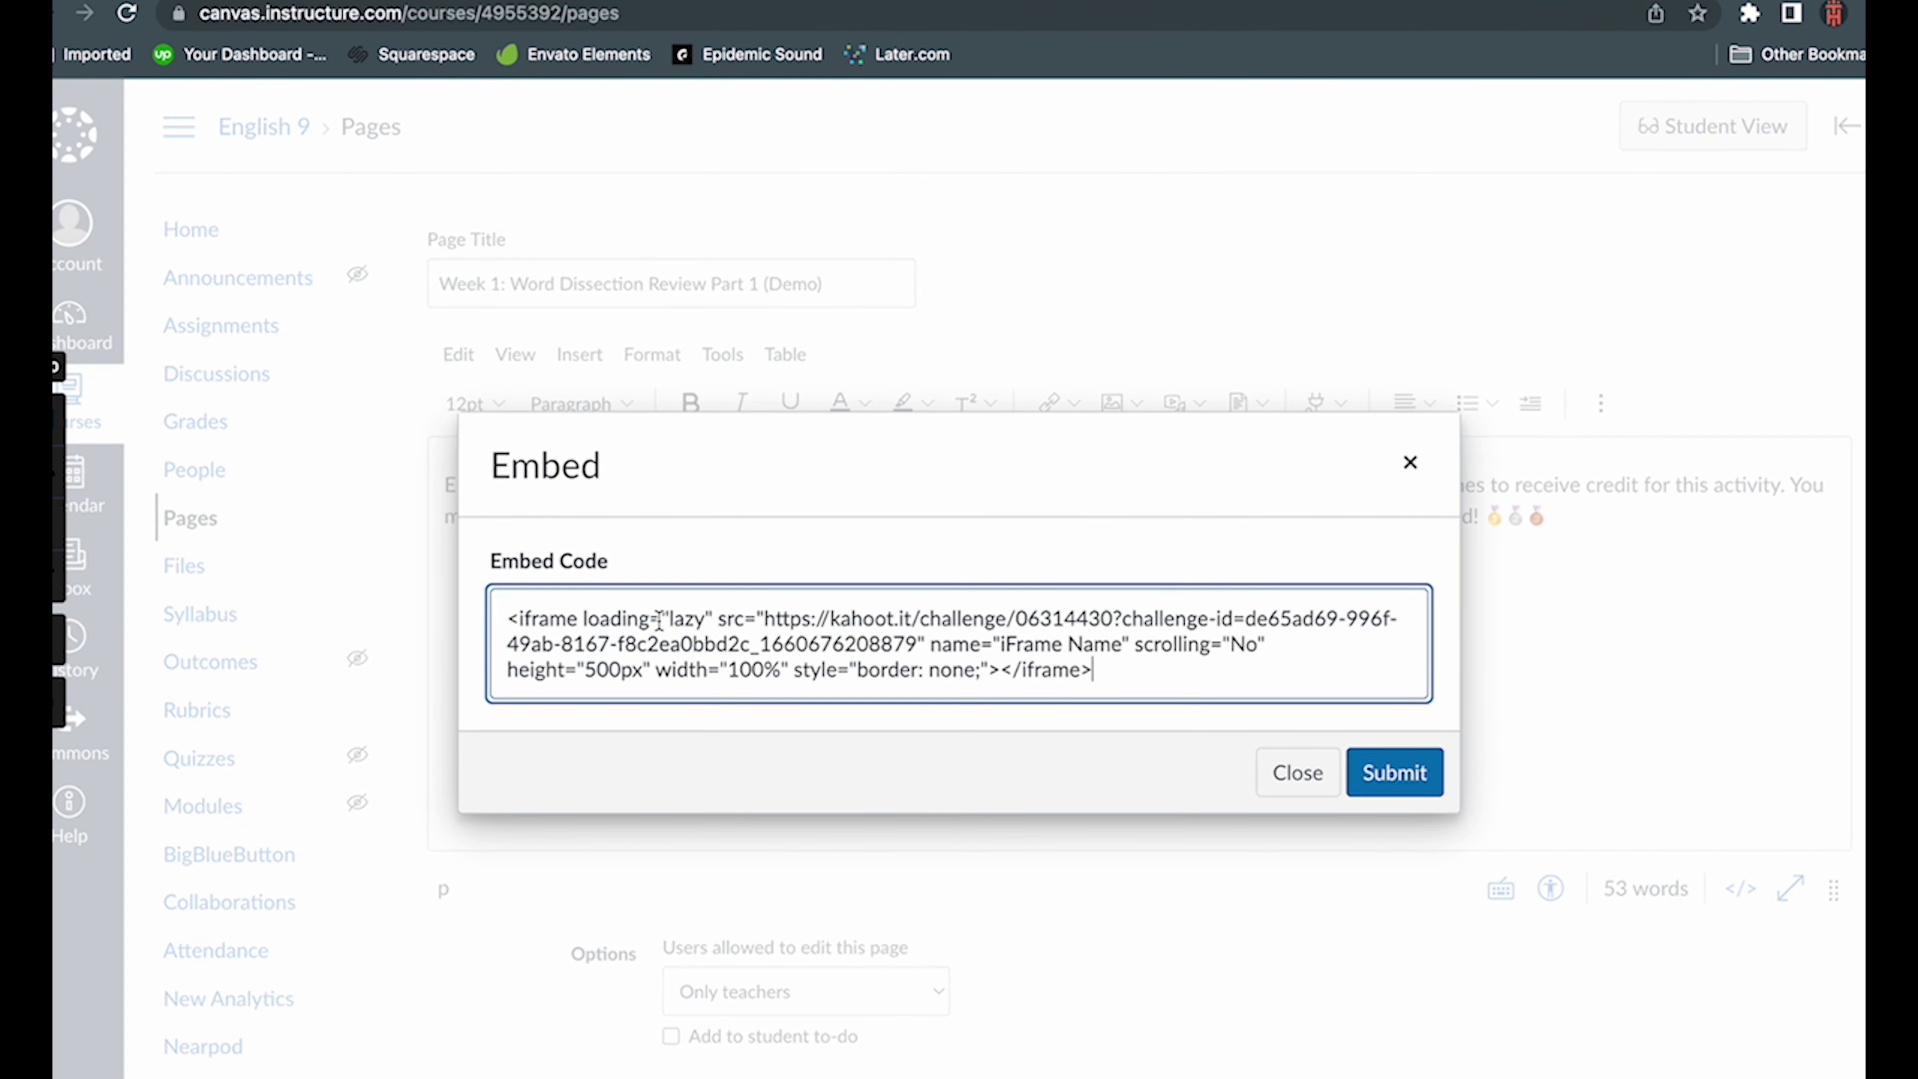
left_click(1392, 776)
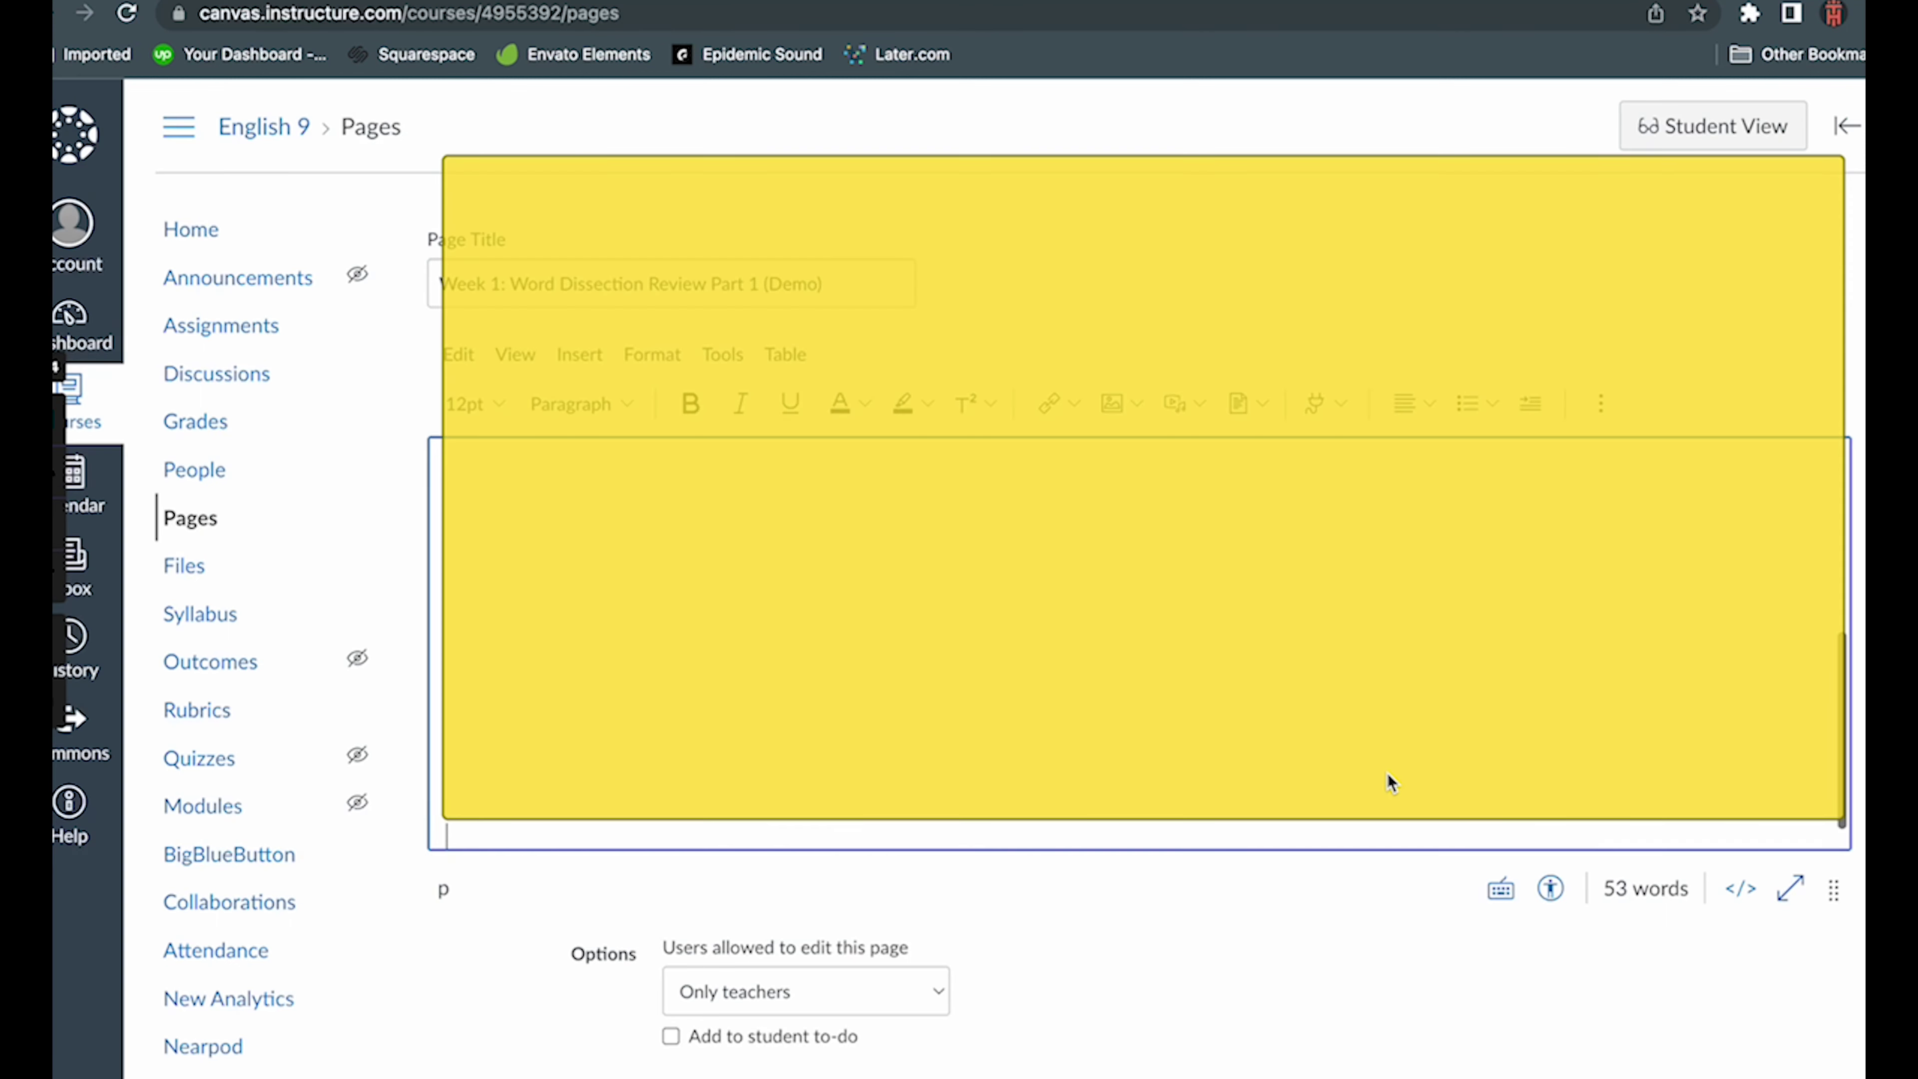
- Check the embedded Kahoot challenge in the page body and save the Word Dissection Review page
scroll(1495, 718, "up", 3)
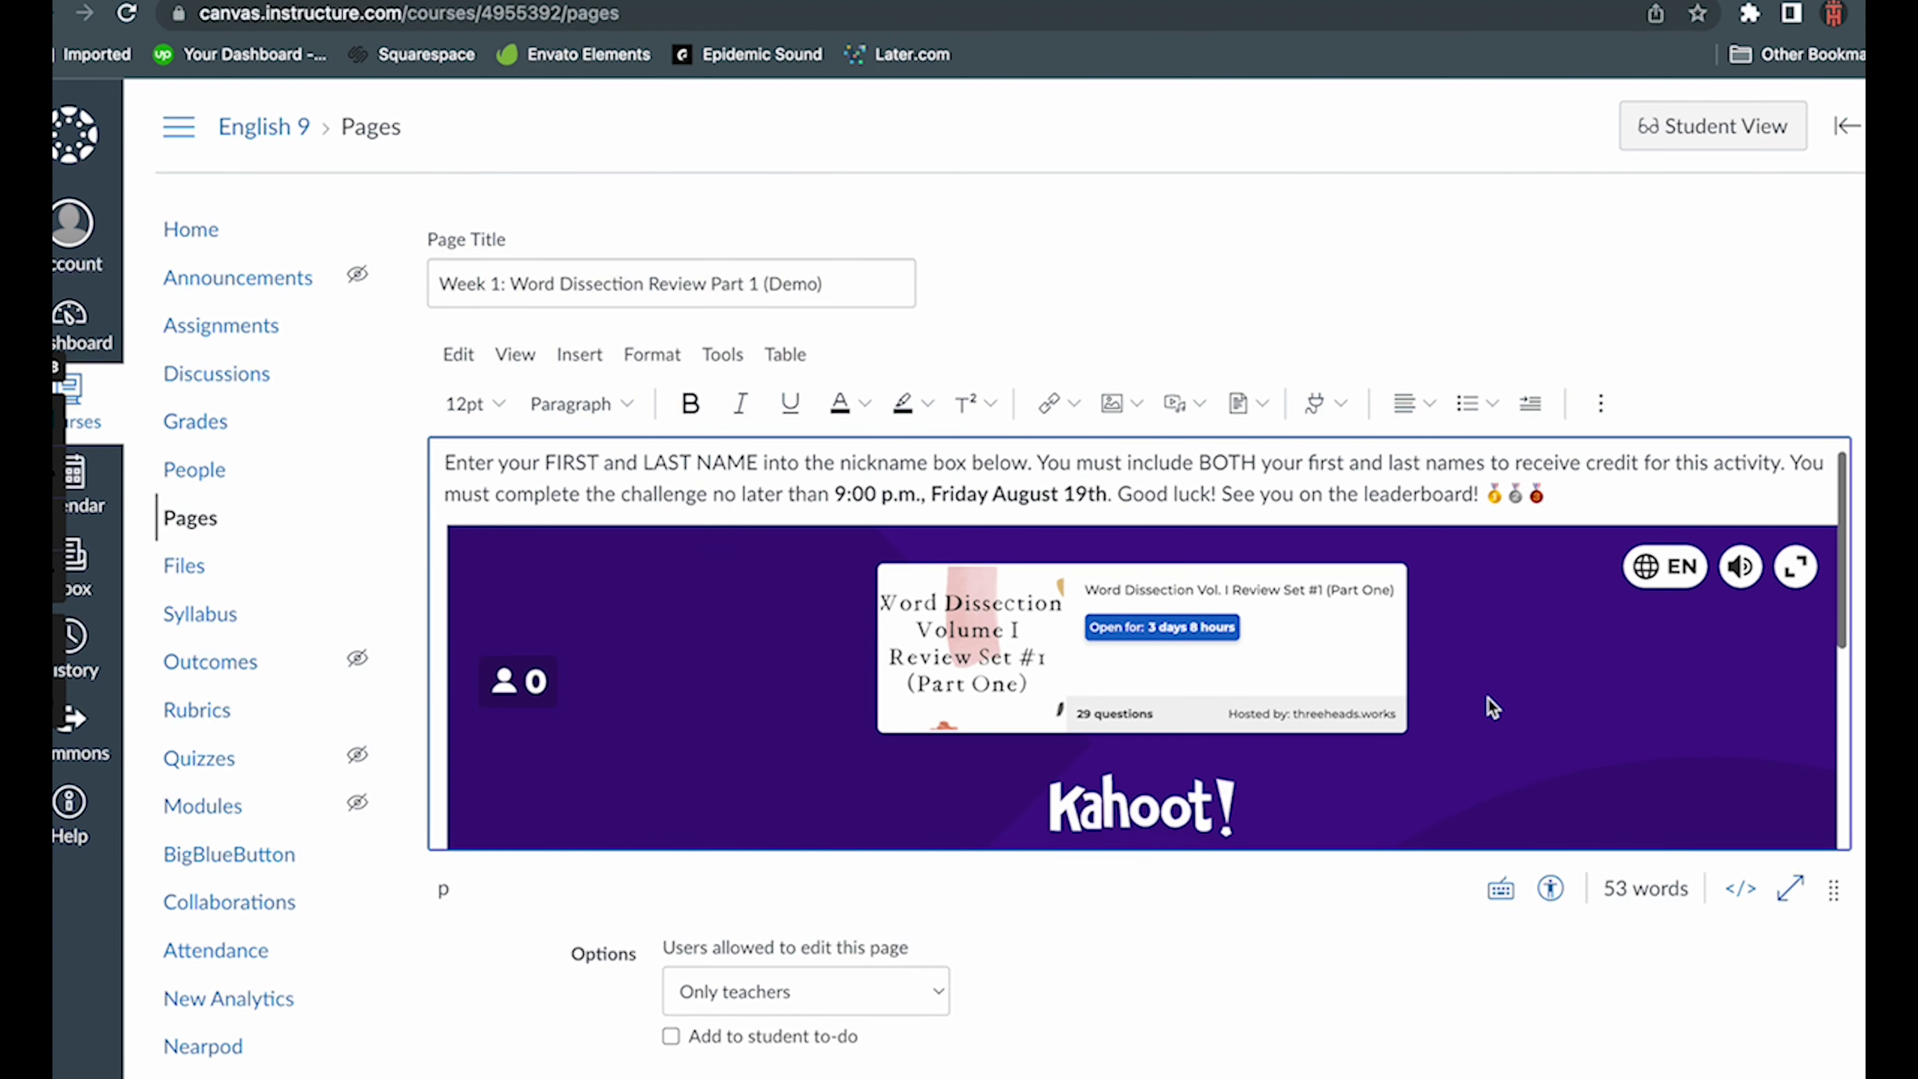
scroll(1493, 706, "down", 3)
scroll(1492, 707, "down", 3)
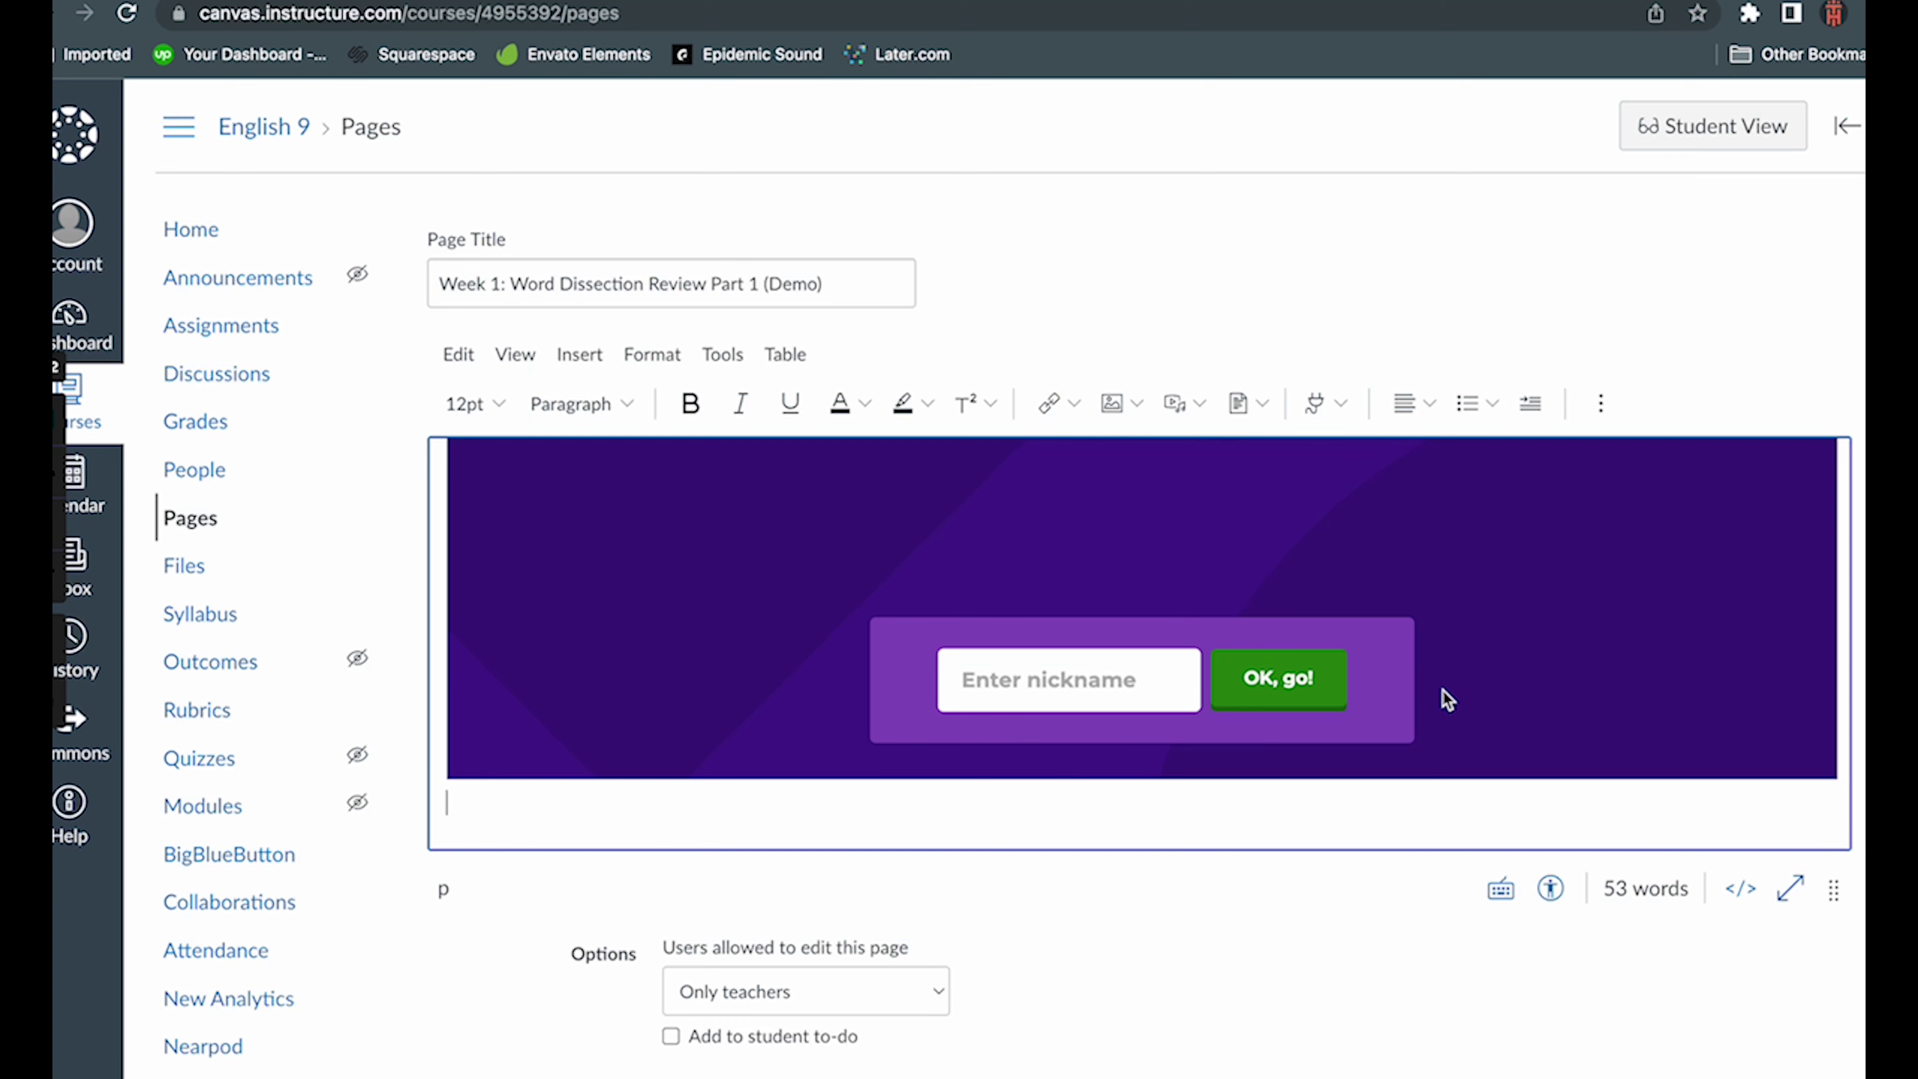
scroll(1573, 812, "down", 2)
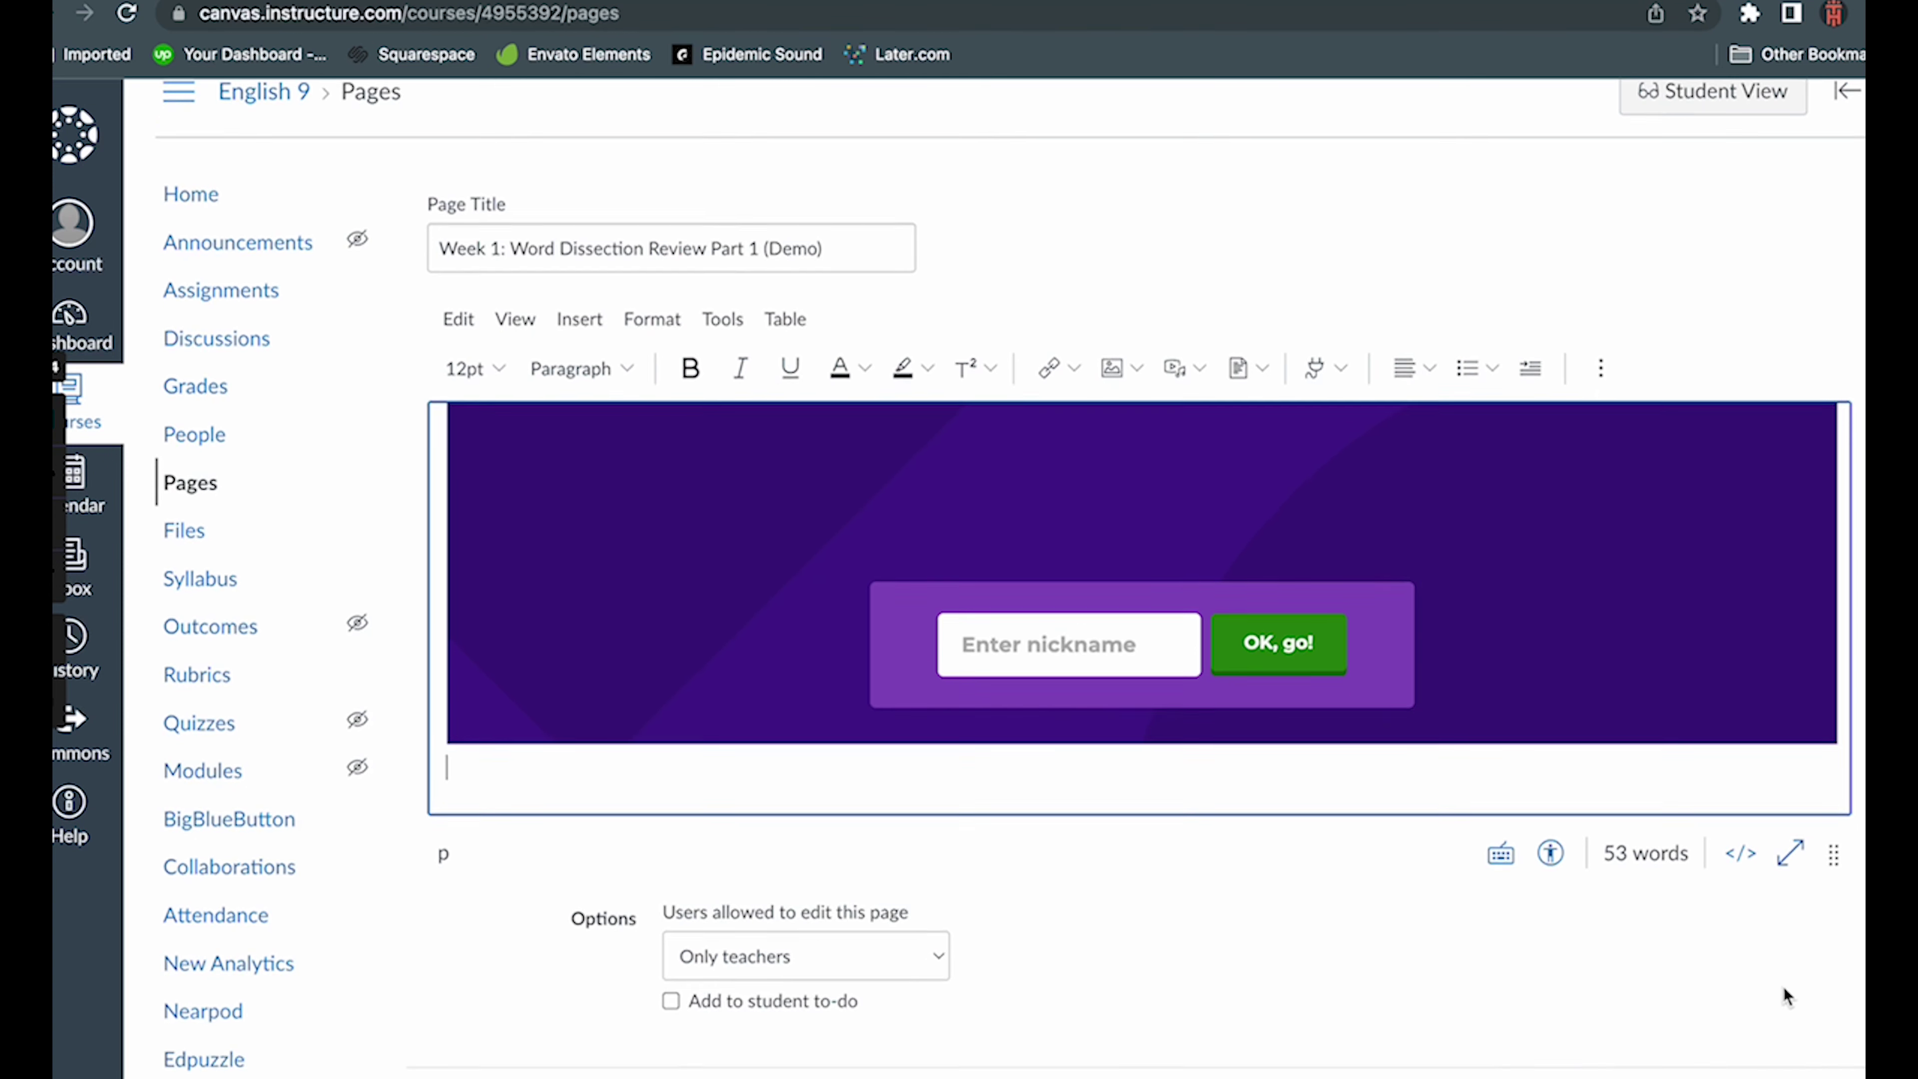
left_click(1816, 1047)
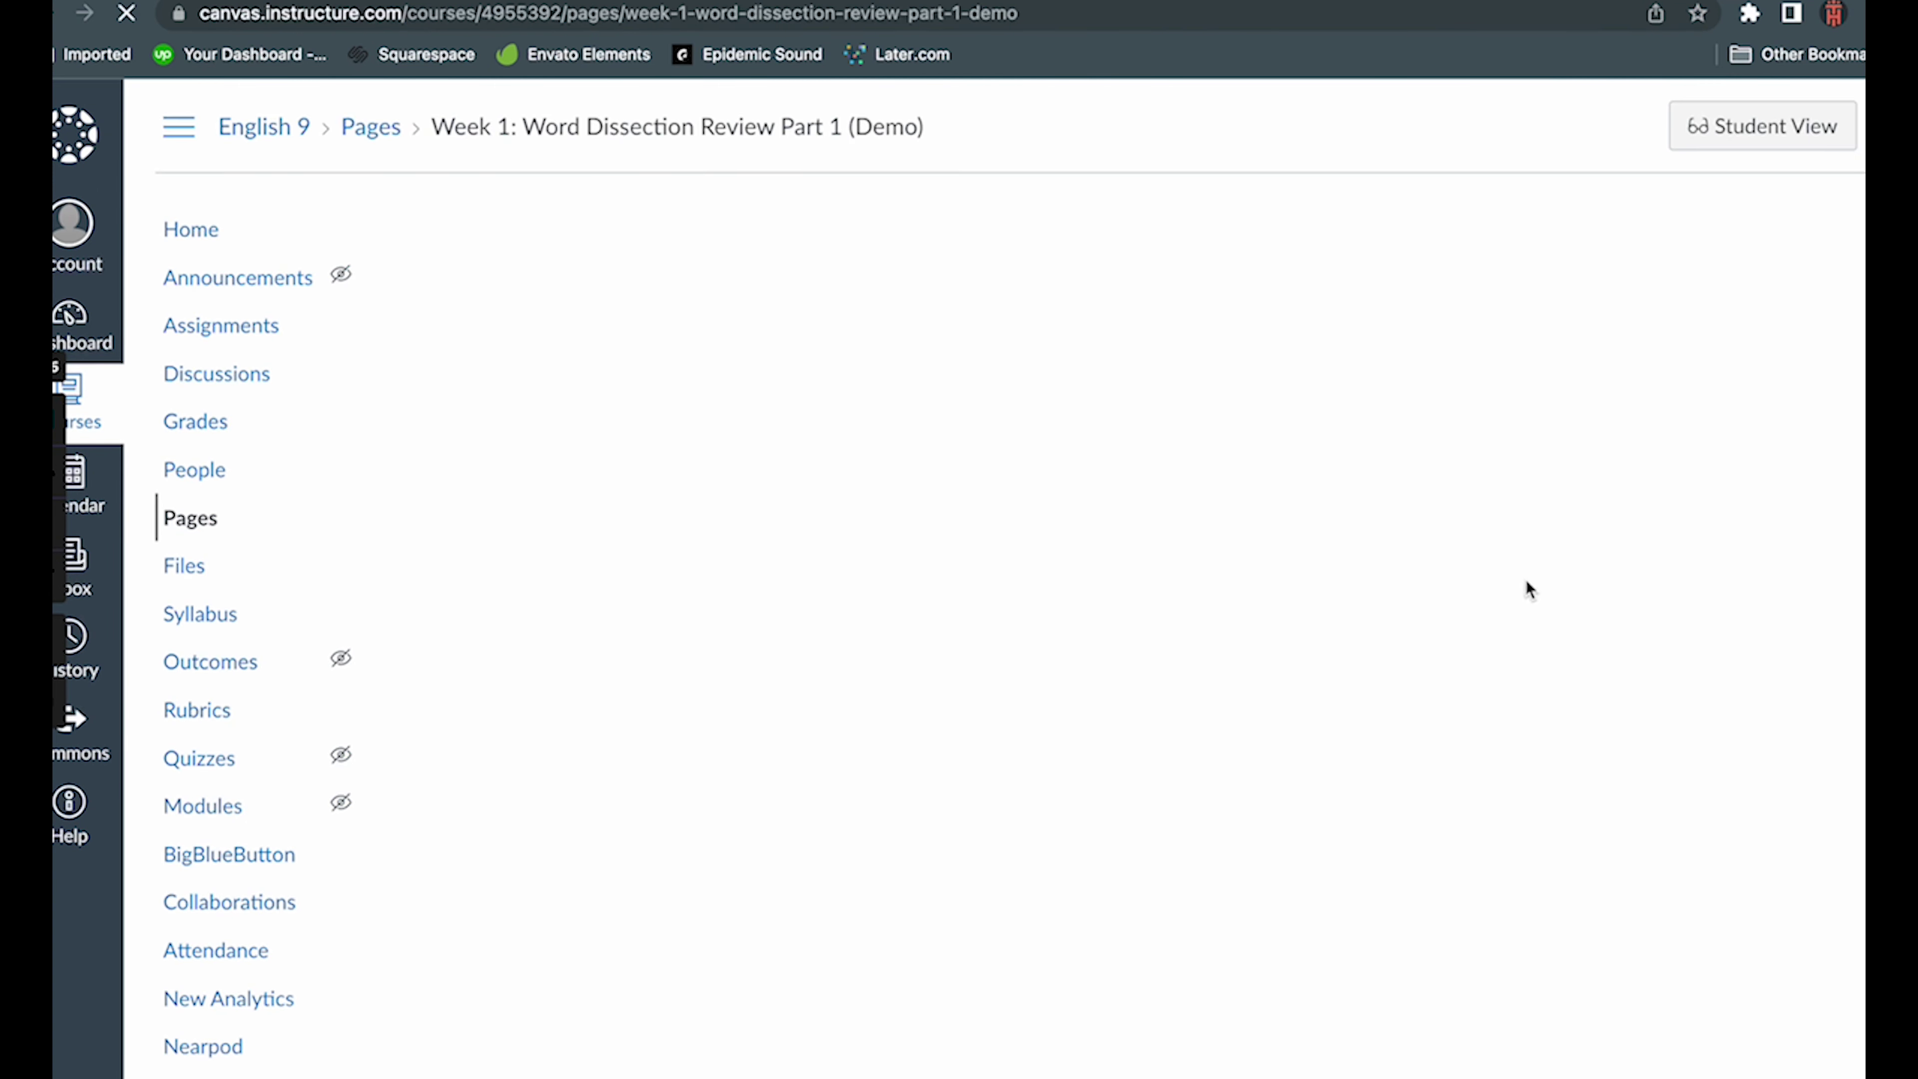
scroll(1477, 795, "down", 2)
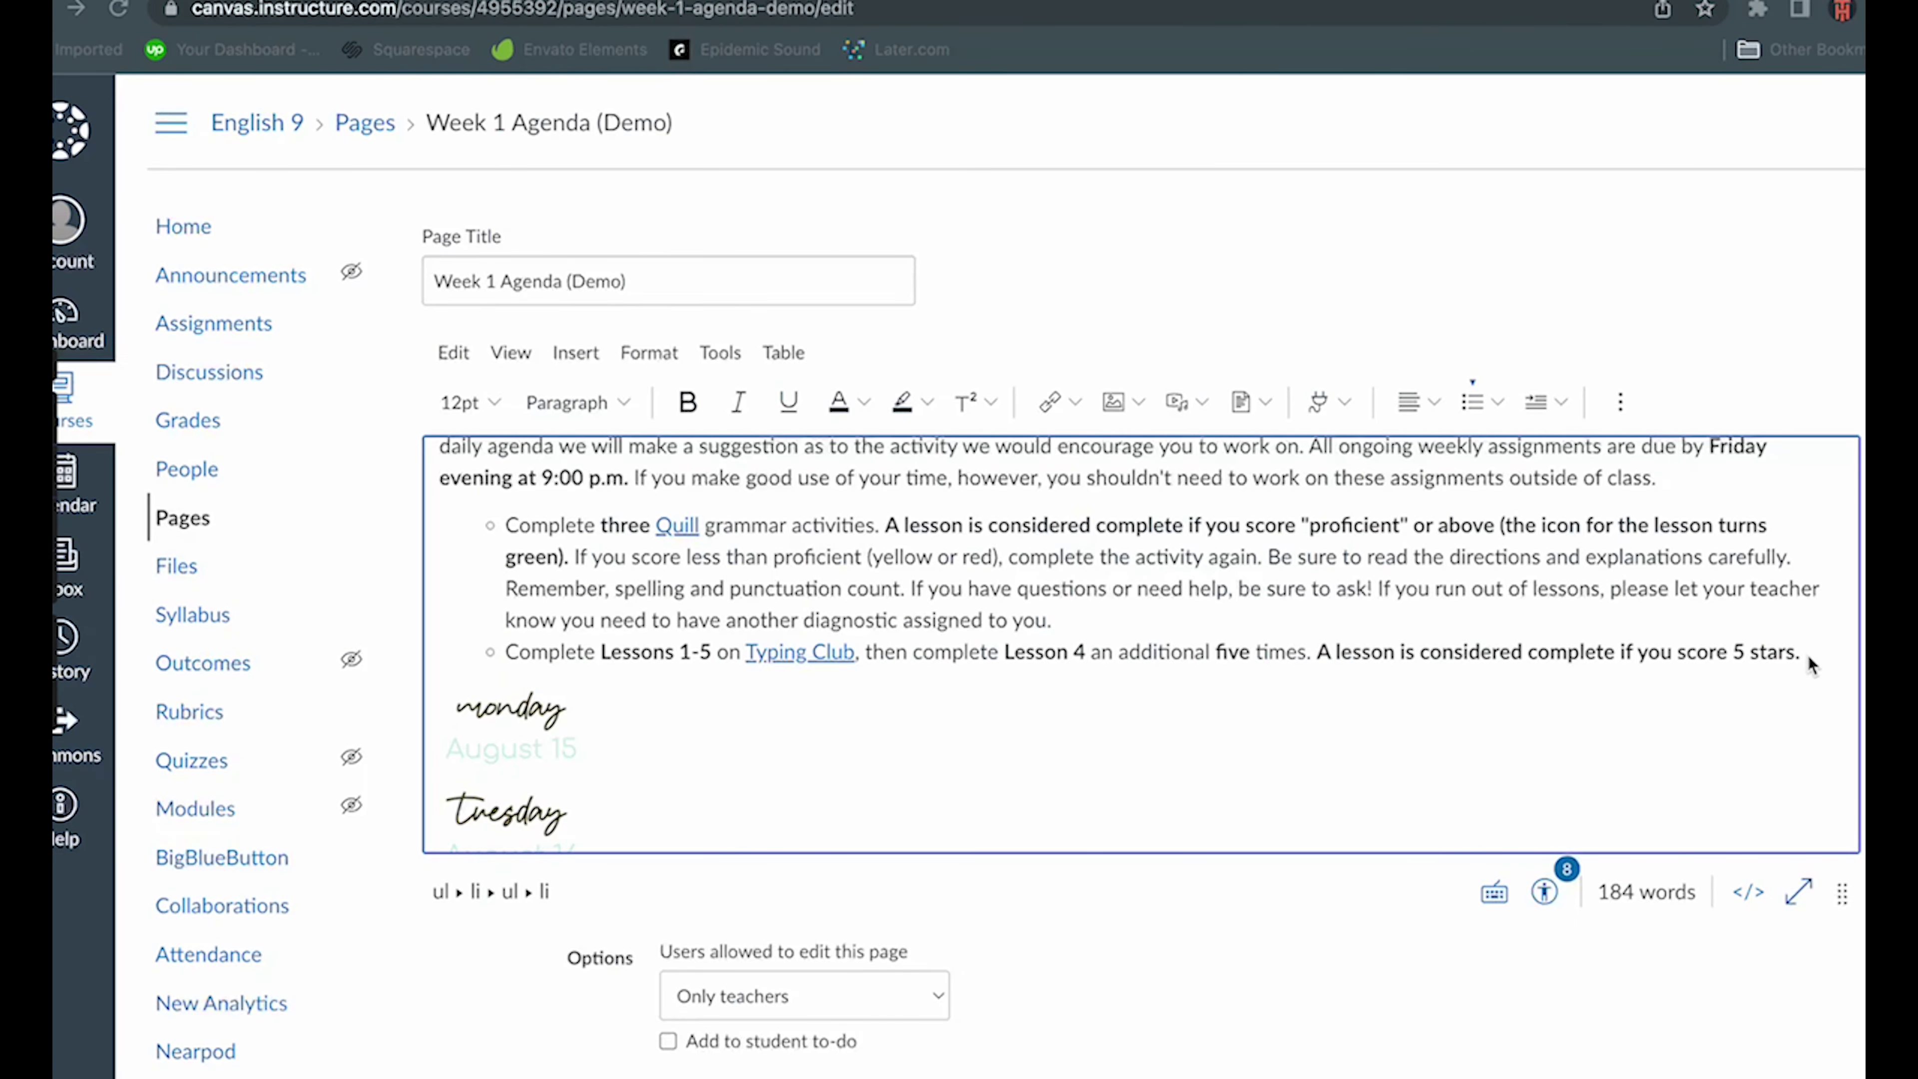
- Below the agenda's Typing Club bullet, add one assigning the Kahoot Challenges Word Dissection Volume I Review Set #1 (Parts One and Two) and Mythological Allusions Part One
left_click(1805, 653)
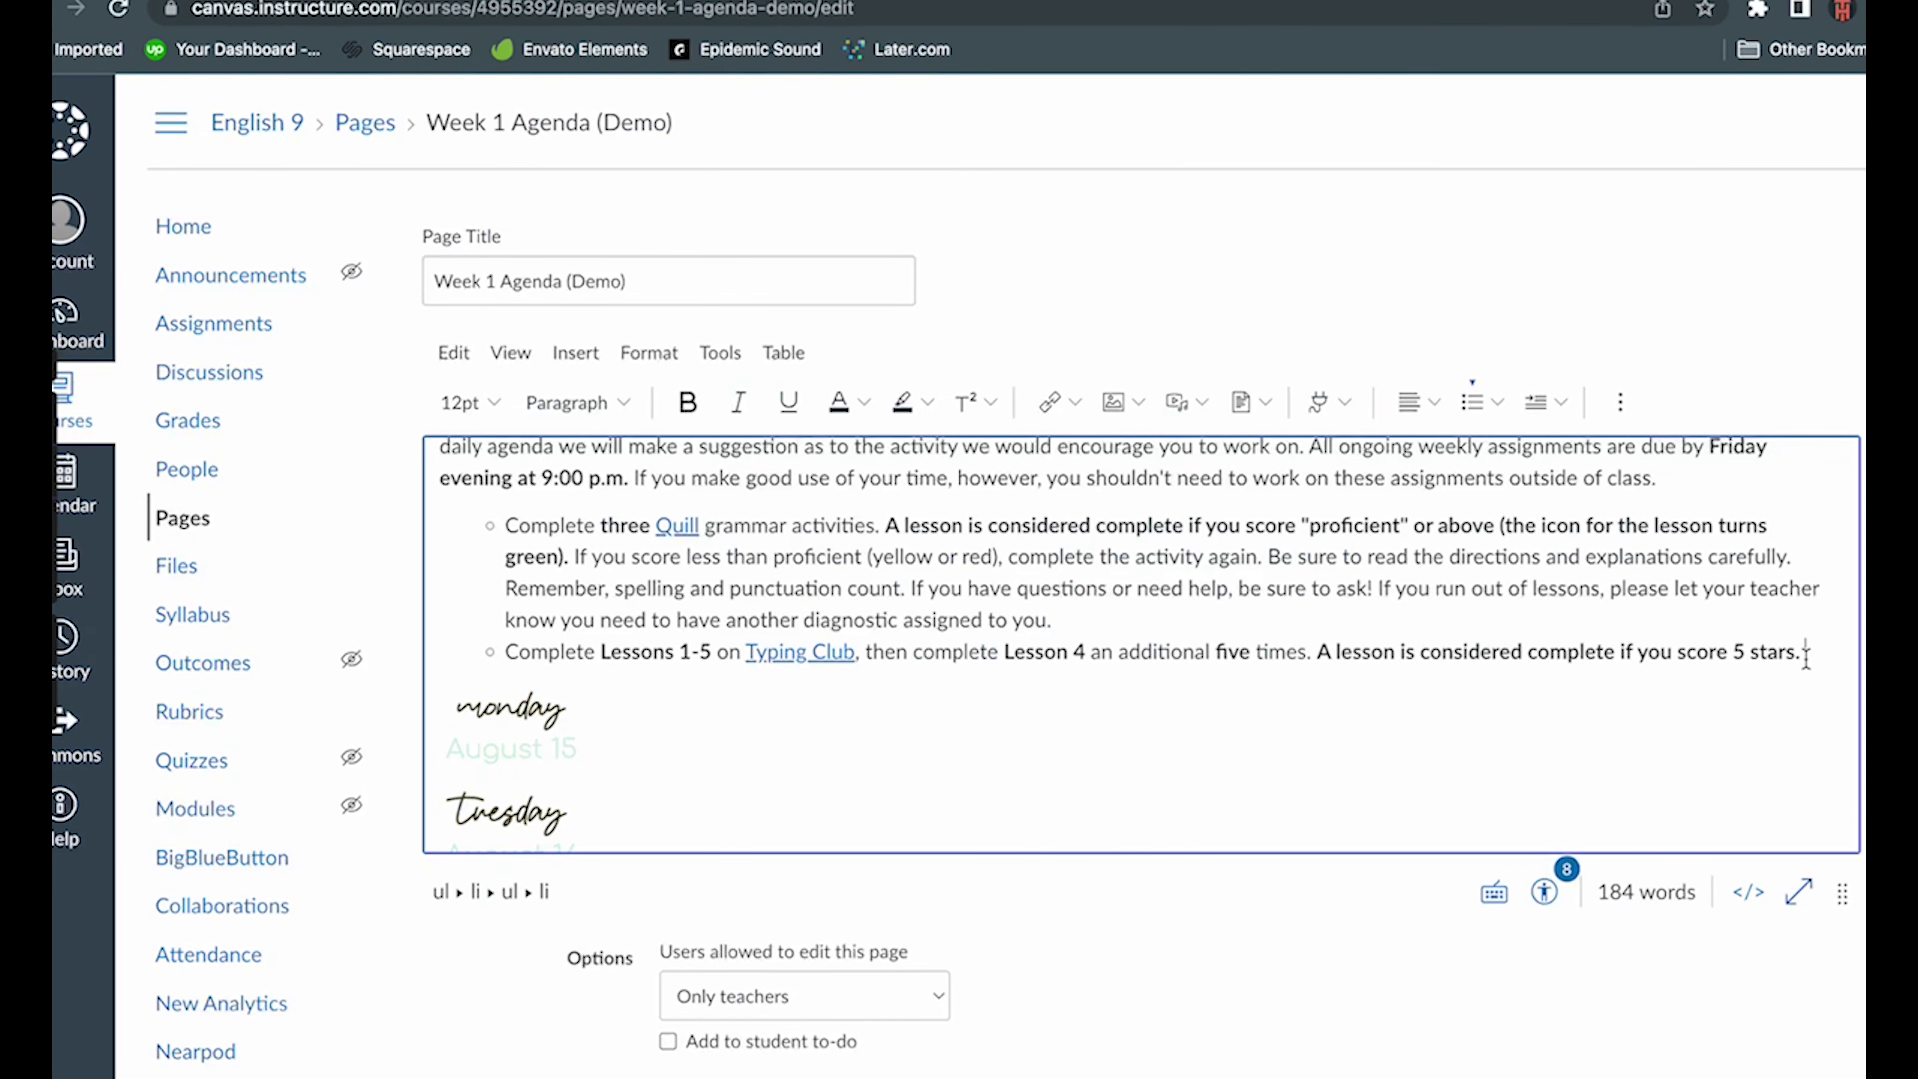
key("Return")
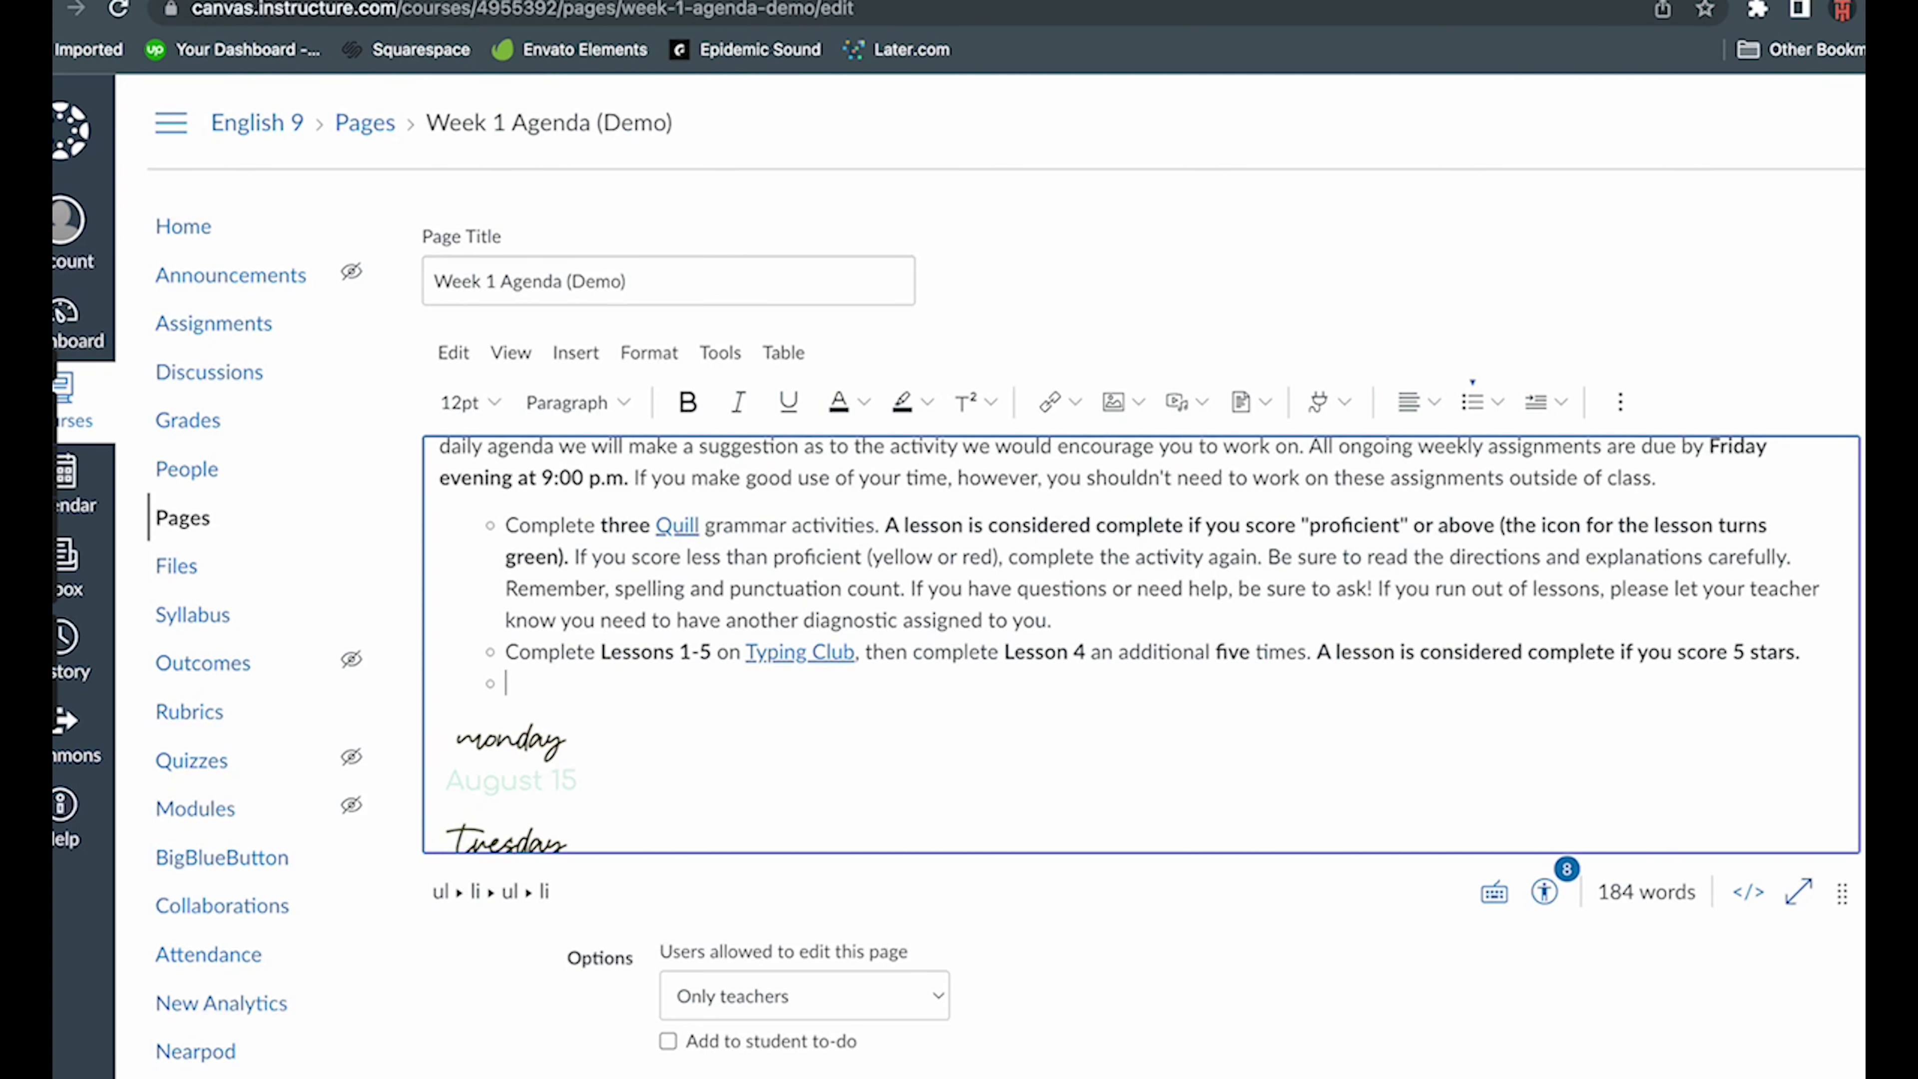
type("Complete the following Kahoot Challenges: Word Dissection Volume I Review Set #1 (Part One), Word Dissection Volume I Review Set #1 (Part Two), and Mythological Allusions Part One. A Kahoot is considered complete when you have answered all questions. You MUST include your first and last name as your nickname to be eligible to receive credit.")
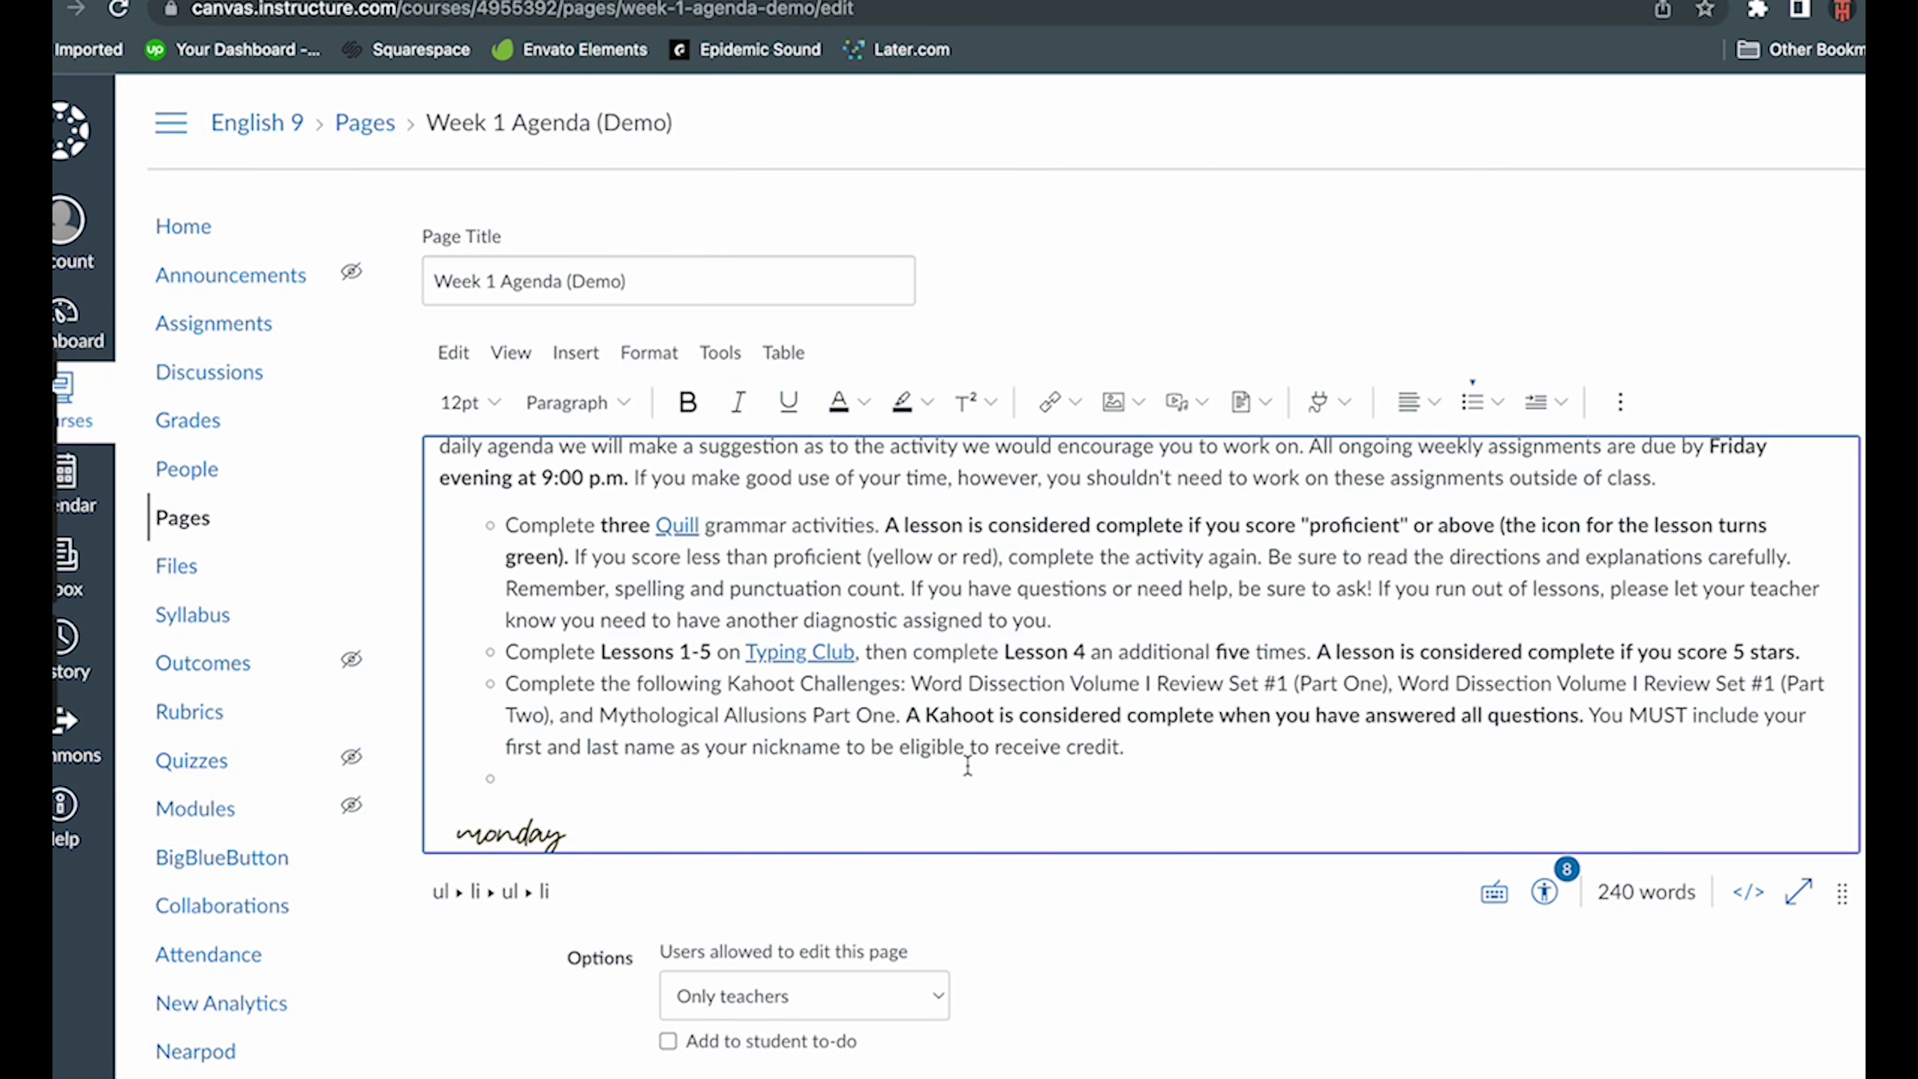
- Link the text "Word Dissection Volume I Review Set #1 (Part One)" to the course page "Week 1: Word Dissection Review Part 1 (Demo)"
left_click_drag(912, 683, 1388, 672)
left_click(1072, 397)
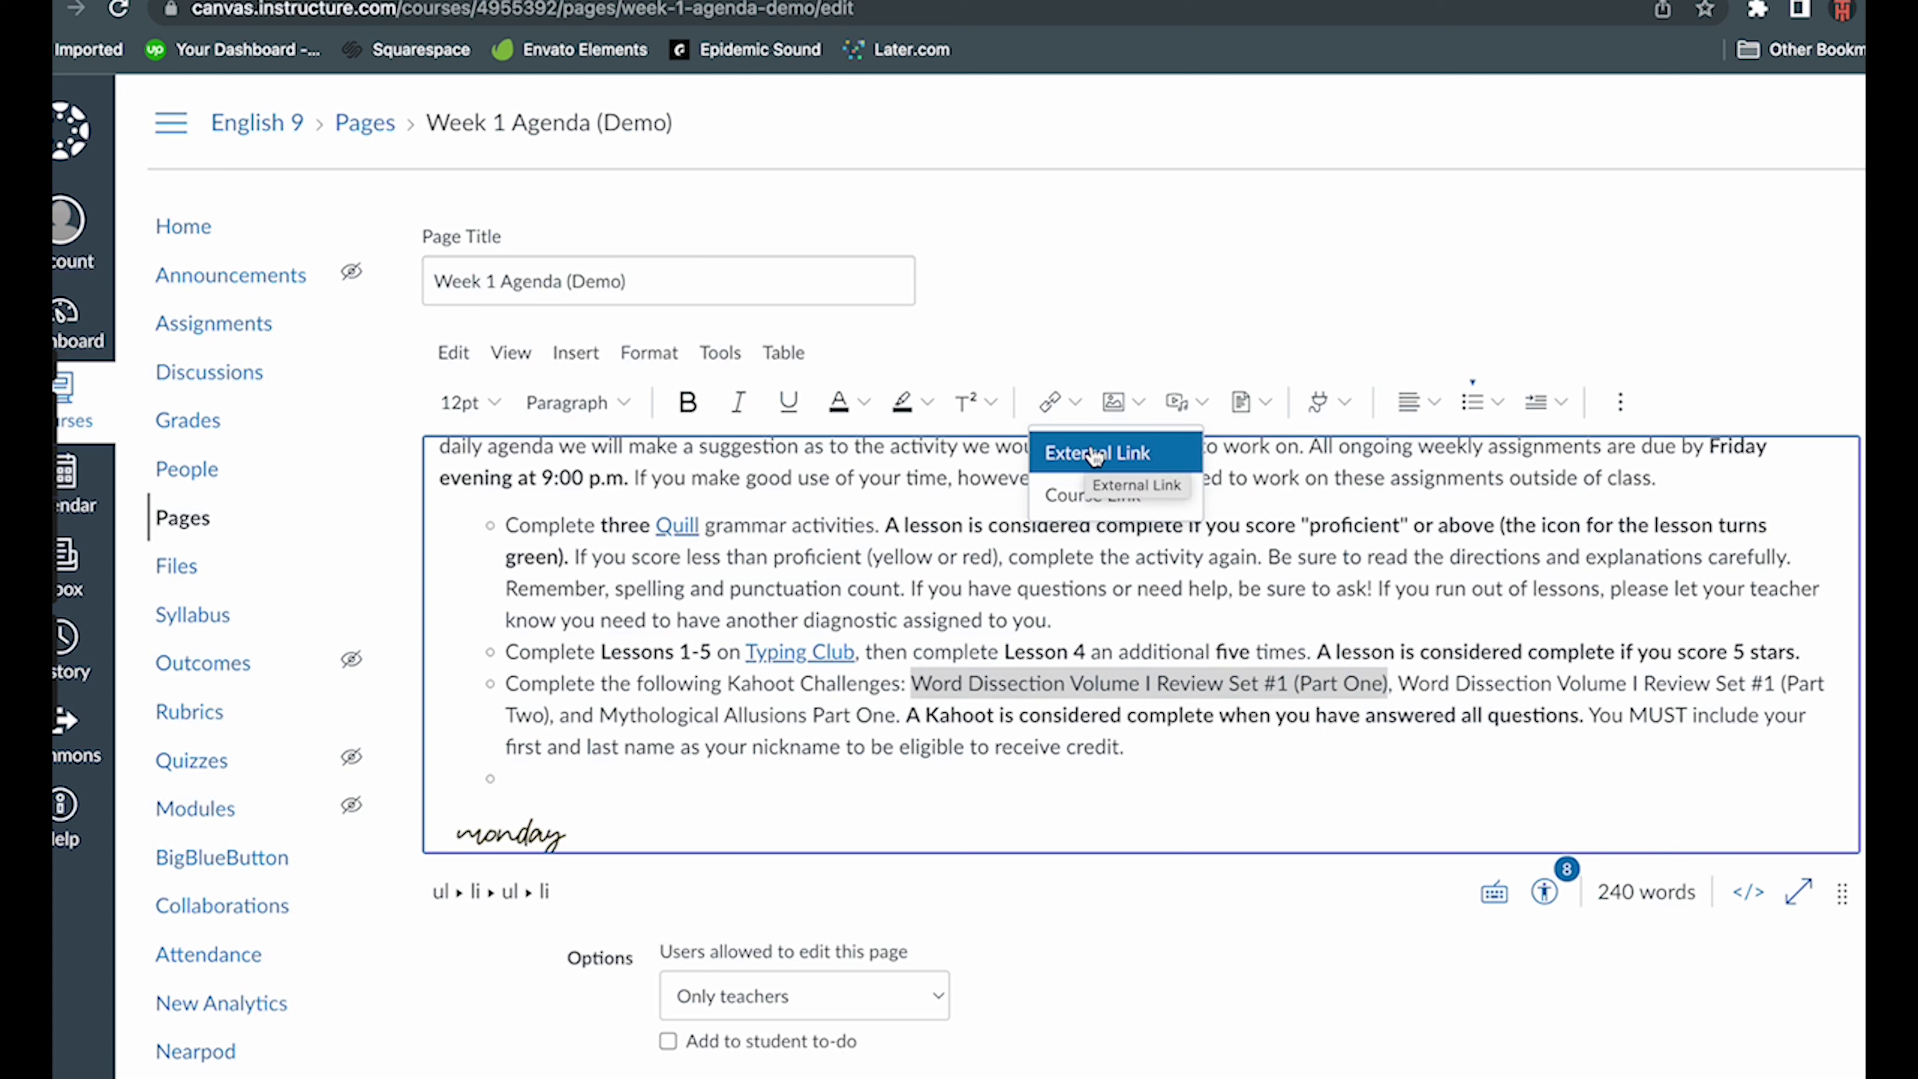
left_click(1066, 495)
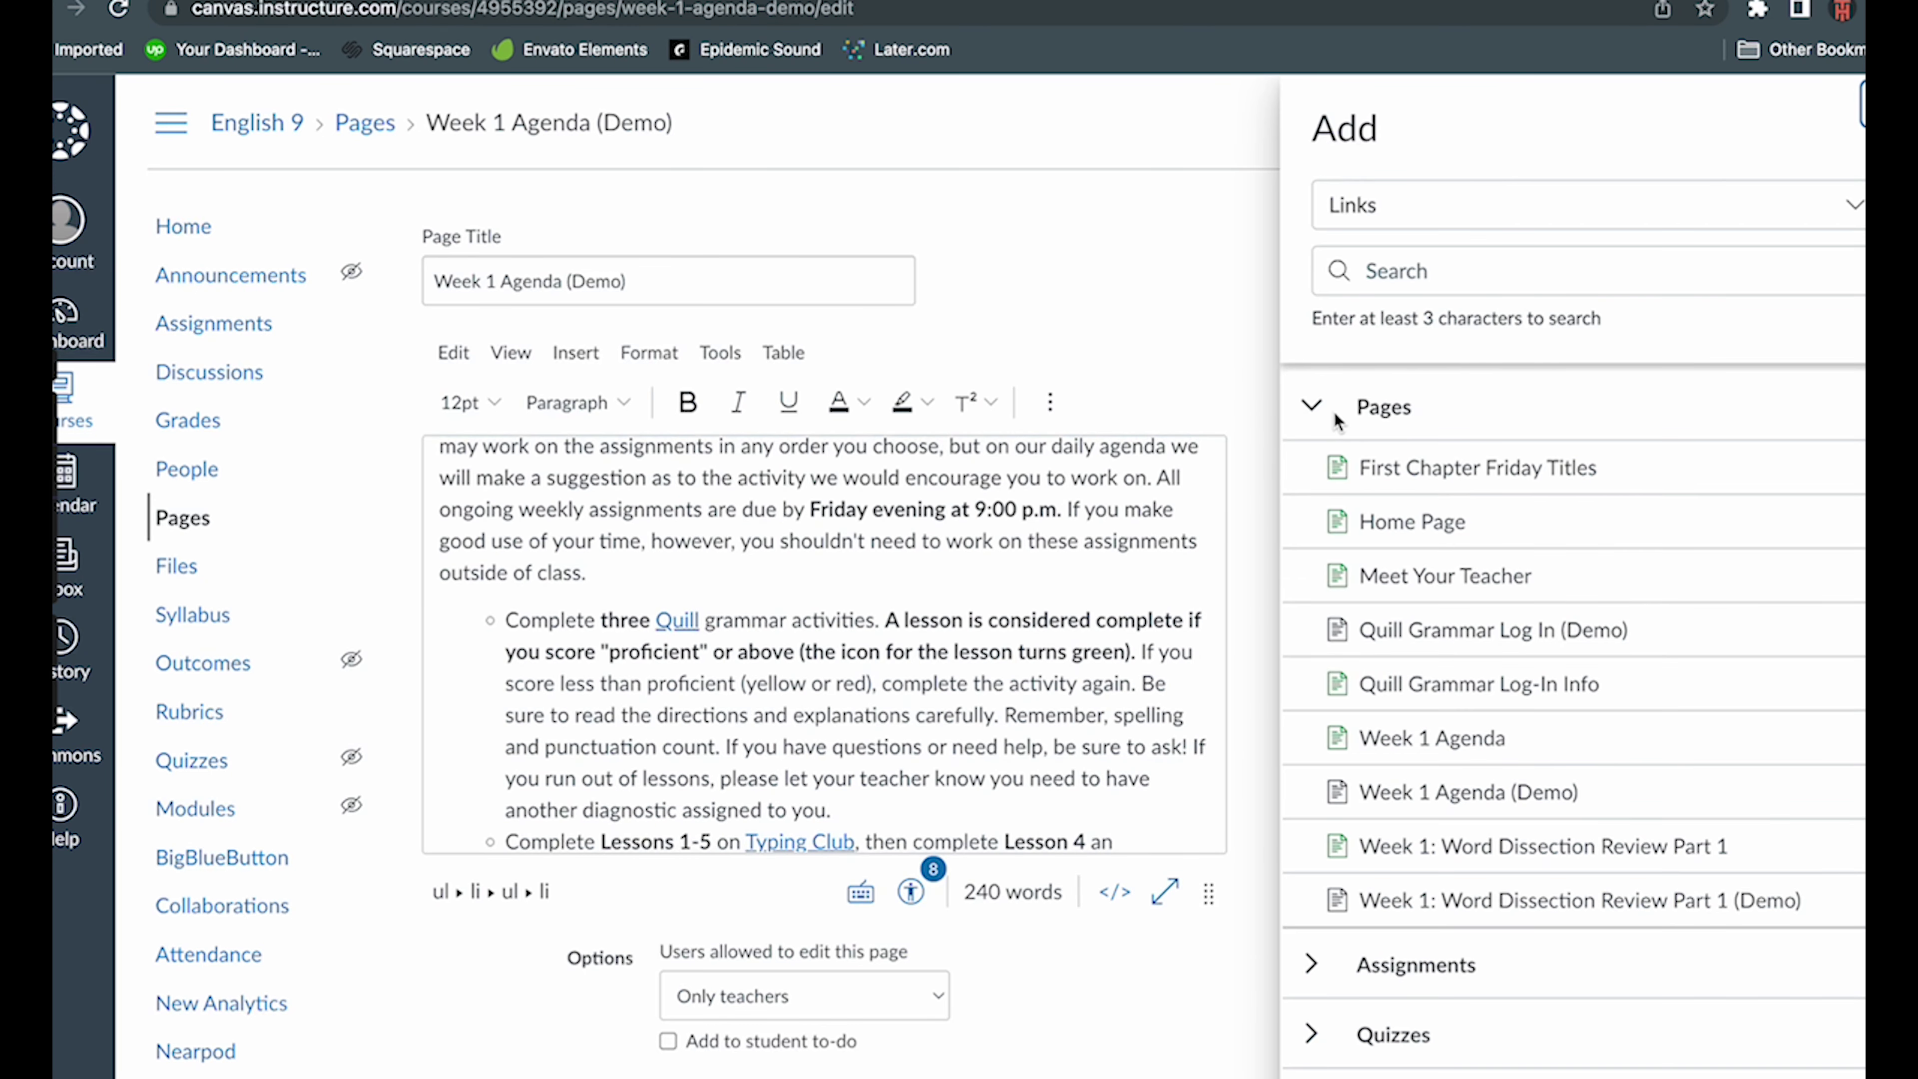
scroll(1447, 841, "down", 1)
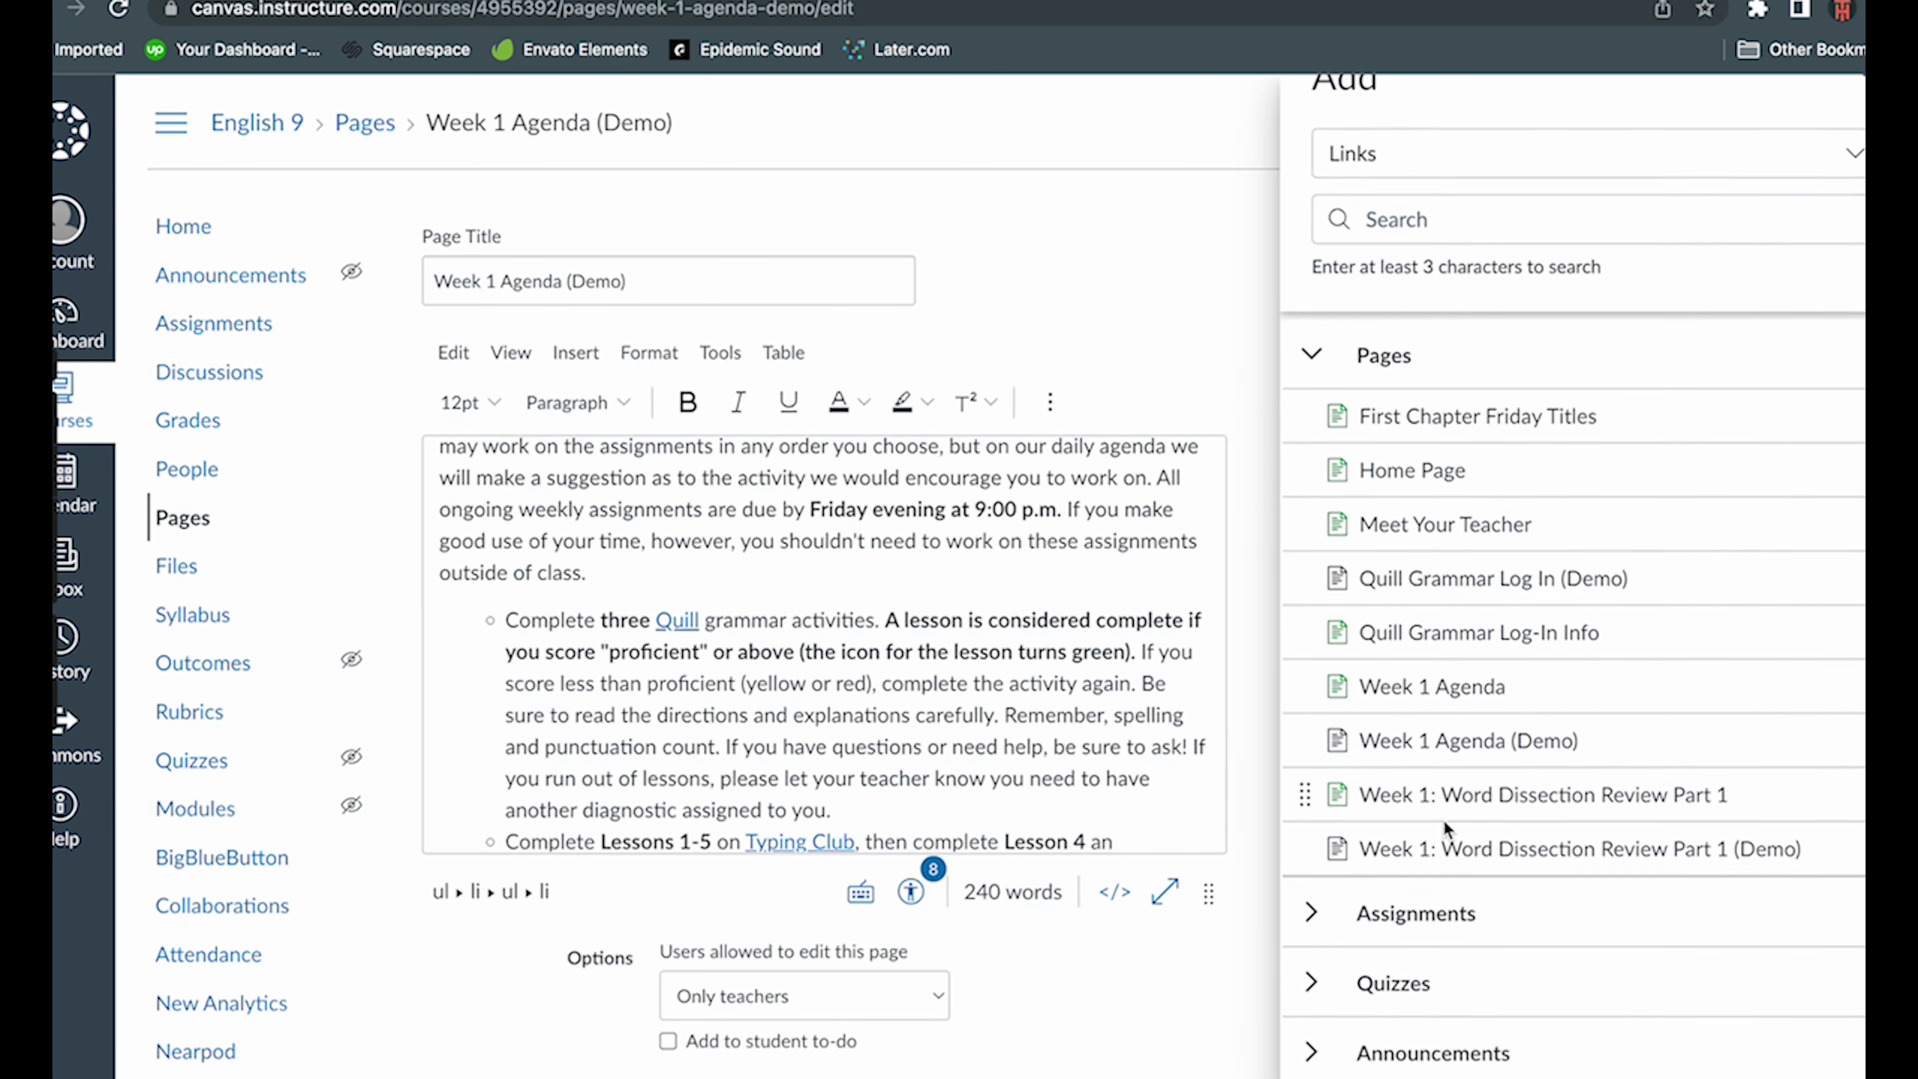
left_click(1443, 839)
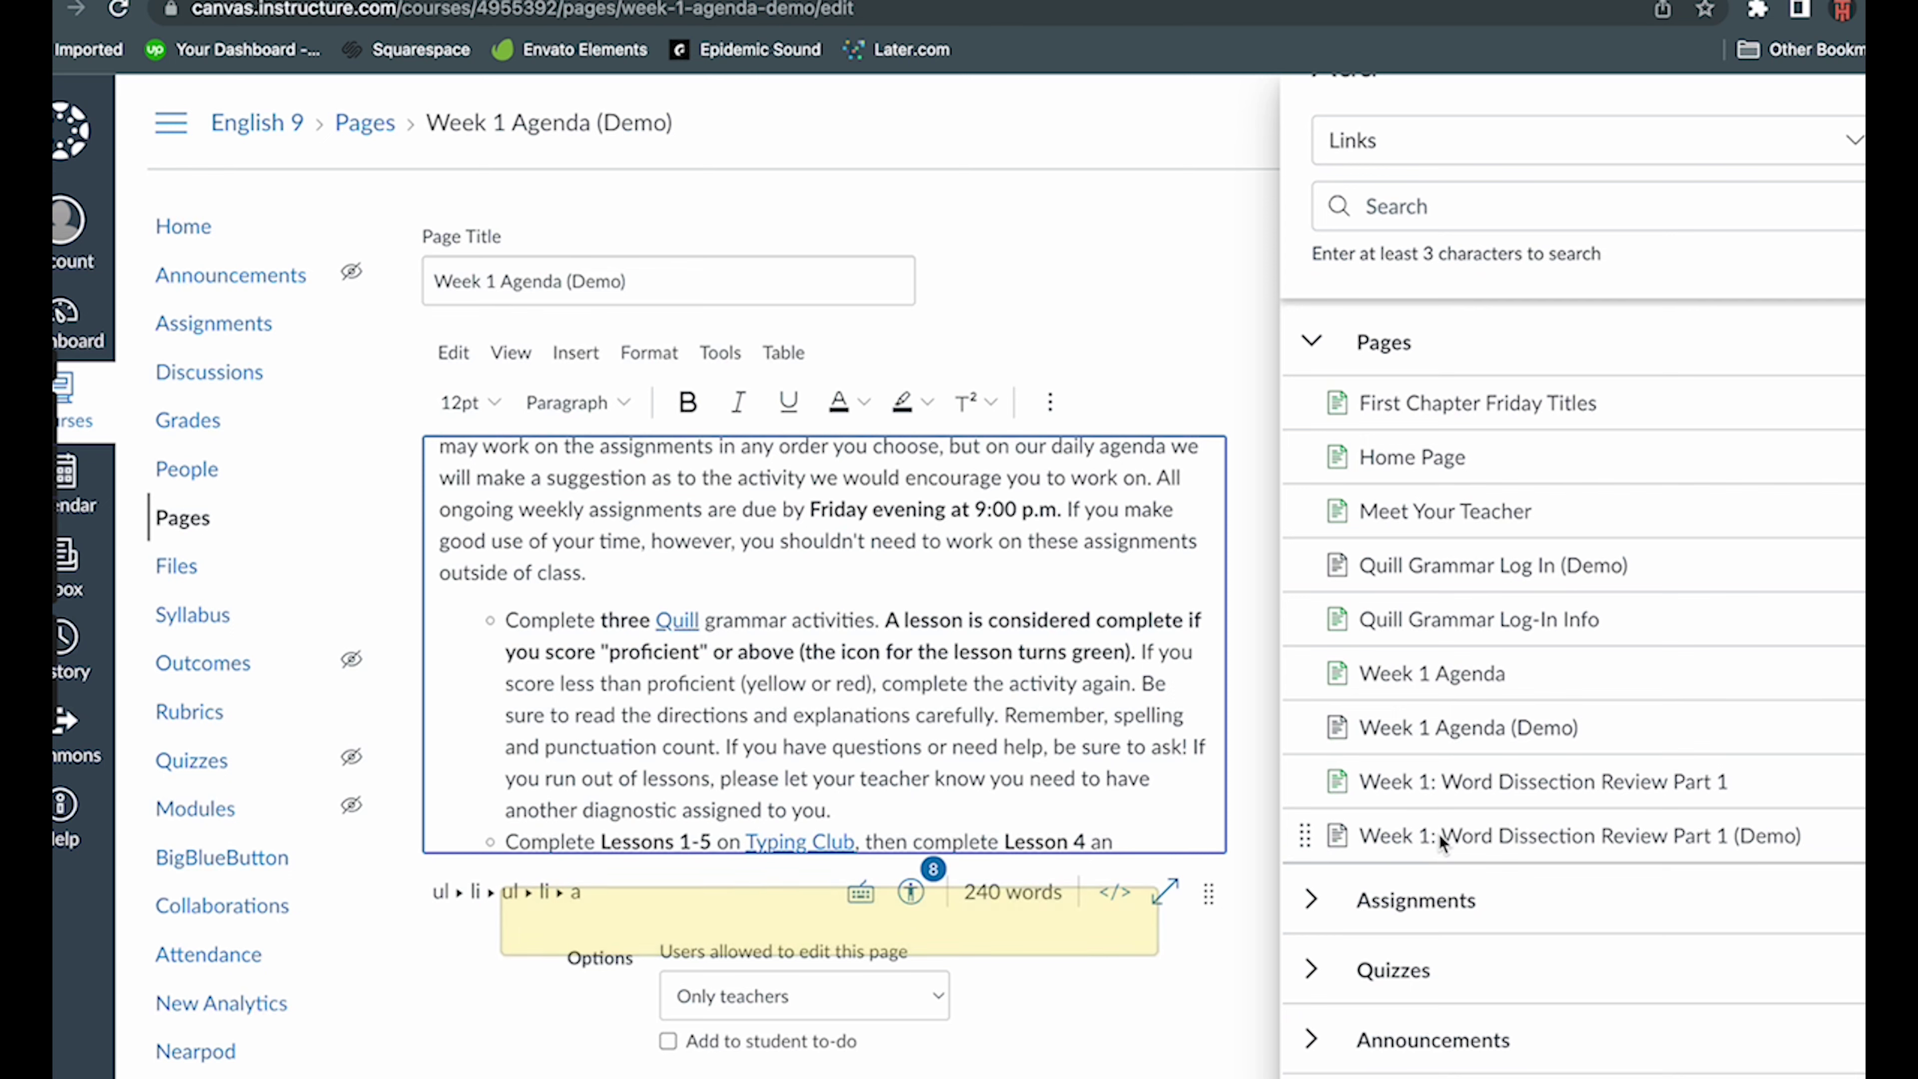
scroll(1667, 360, "up", 1)
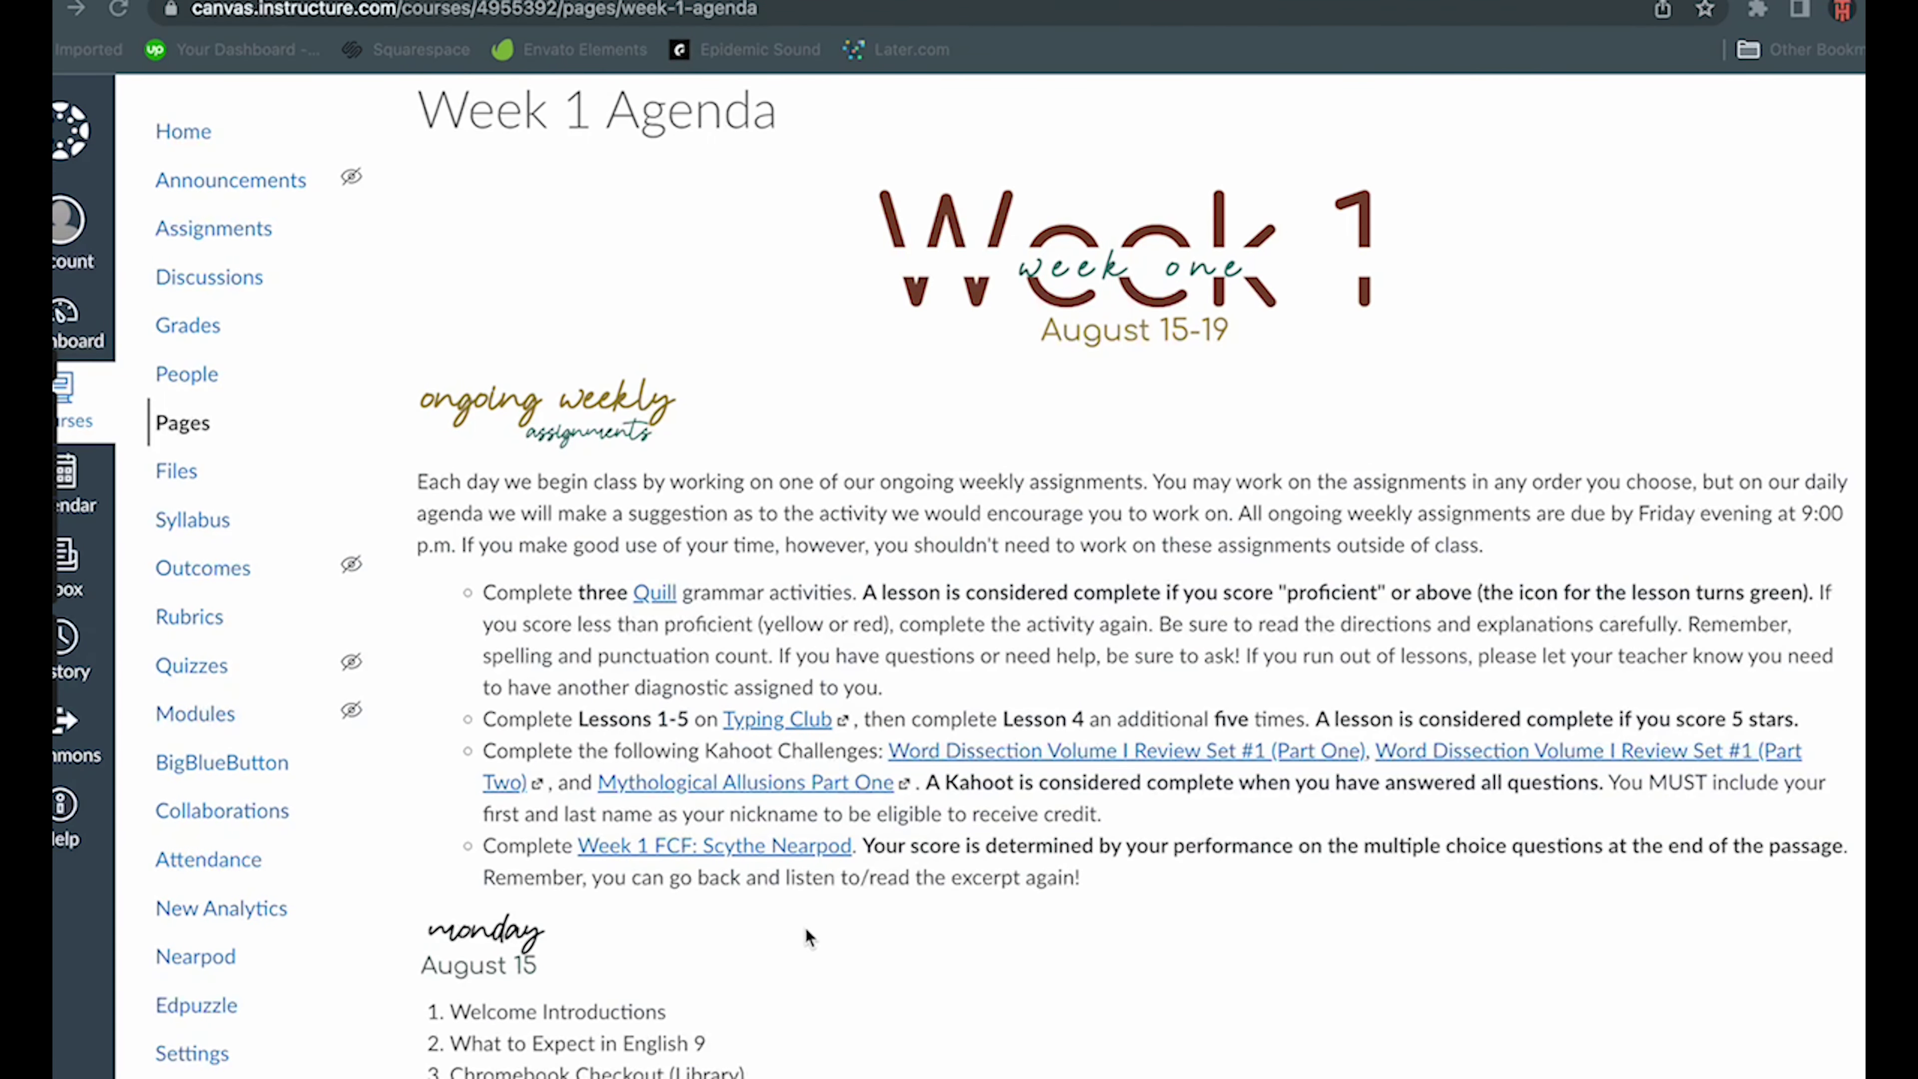
- Open the Week 1 FCF: Scythe Nearpod assignment from the finished Week 1 Agenda and load it in a new window
left_click(717, 848)
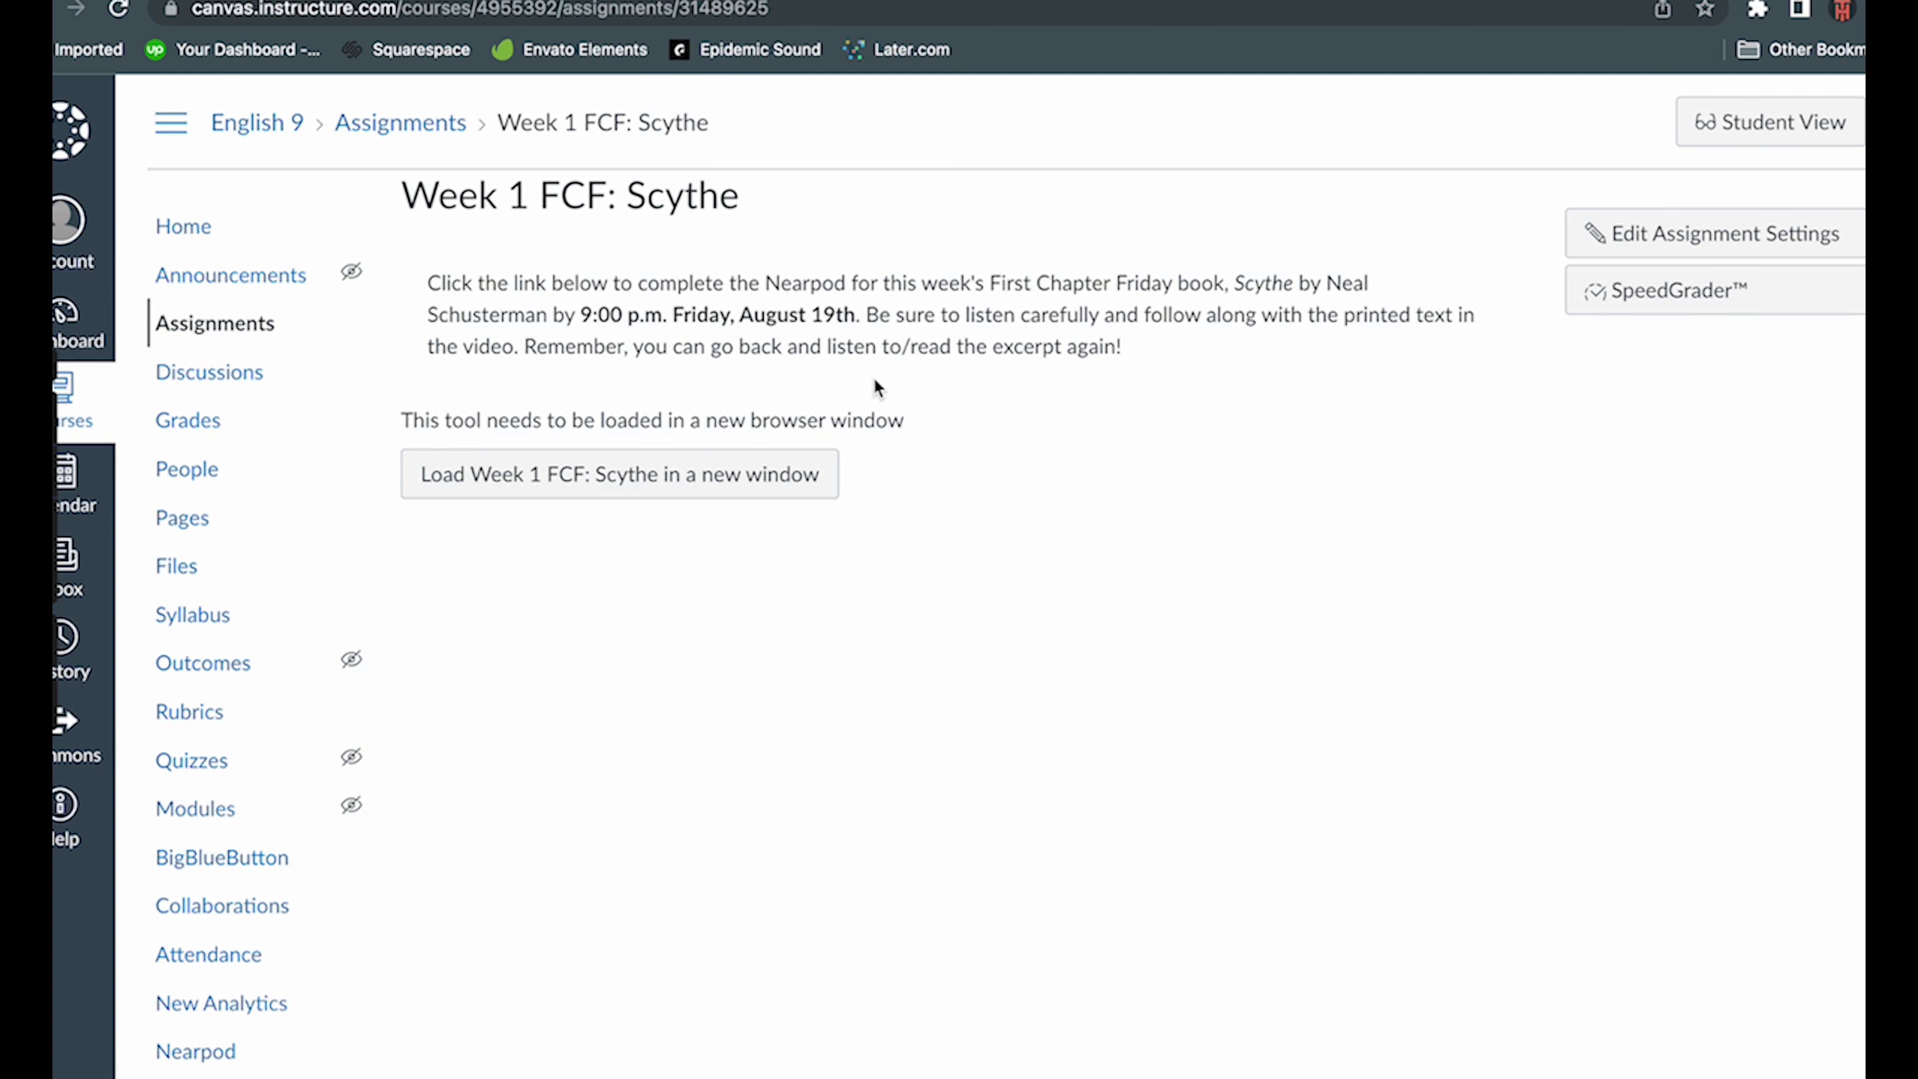
left_click(741, 484)
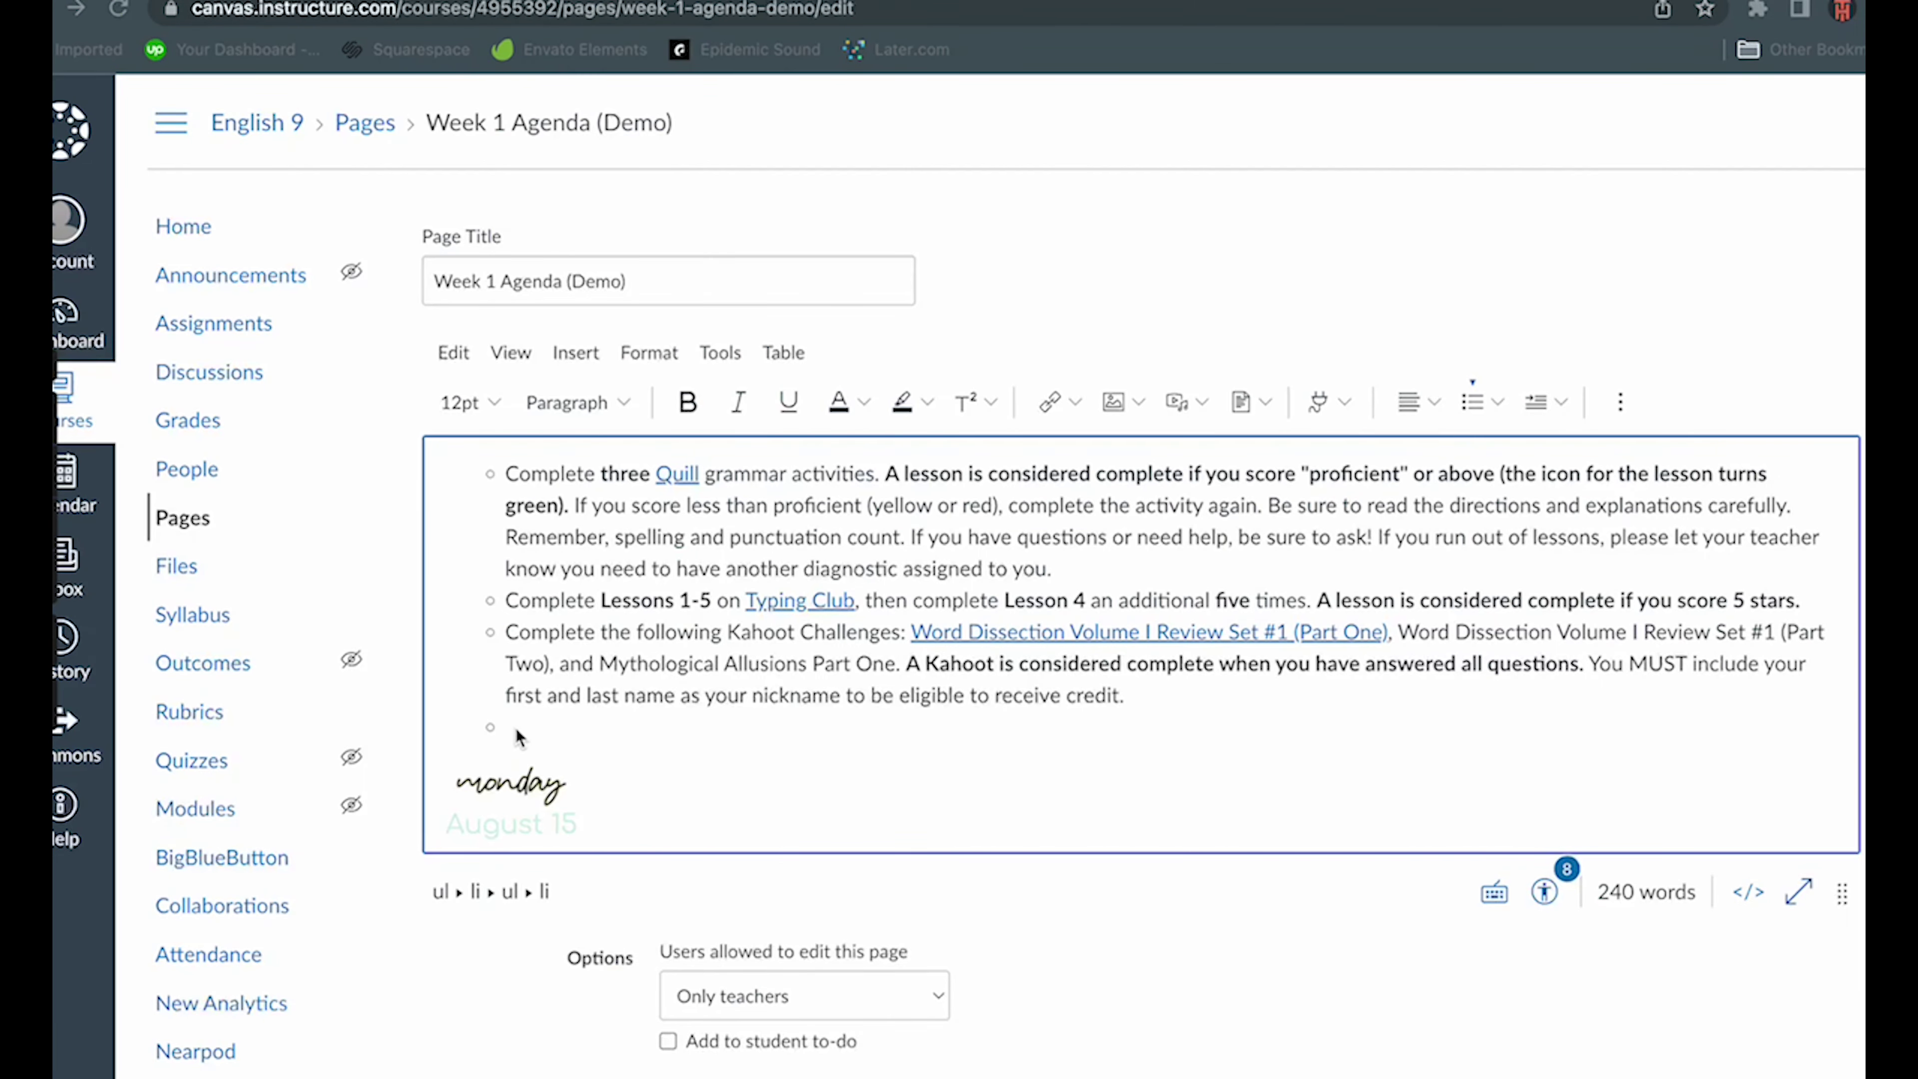
- Fill the agenda's empty bullet with the Week 1 FCF: Scythe Nearpod task, its multiple-choice scoring note and the re-listening reminder, and save the page
left_click(517, 728)
type("Complete Week 1 FCF: Scythe Nearpod. Your score is determined by your performance on the multiple choice questions at the end of the passage. Remember, you can go back and listen to/read the excerpt again!")
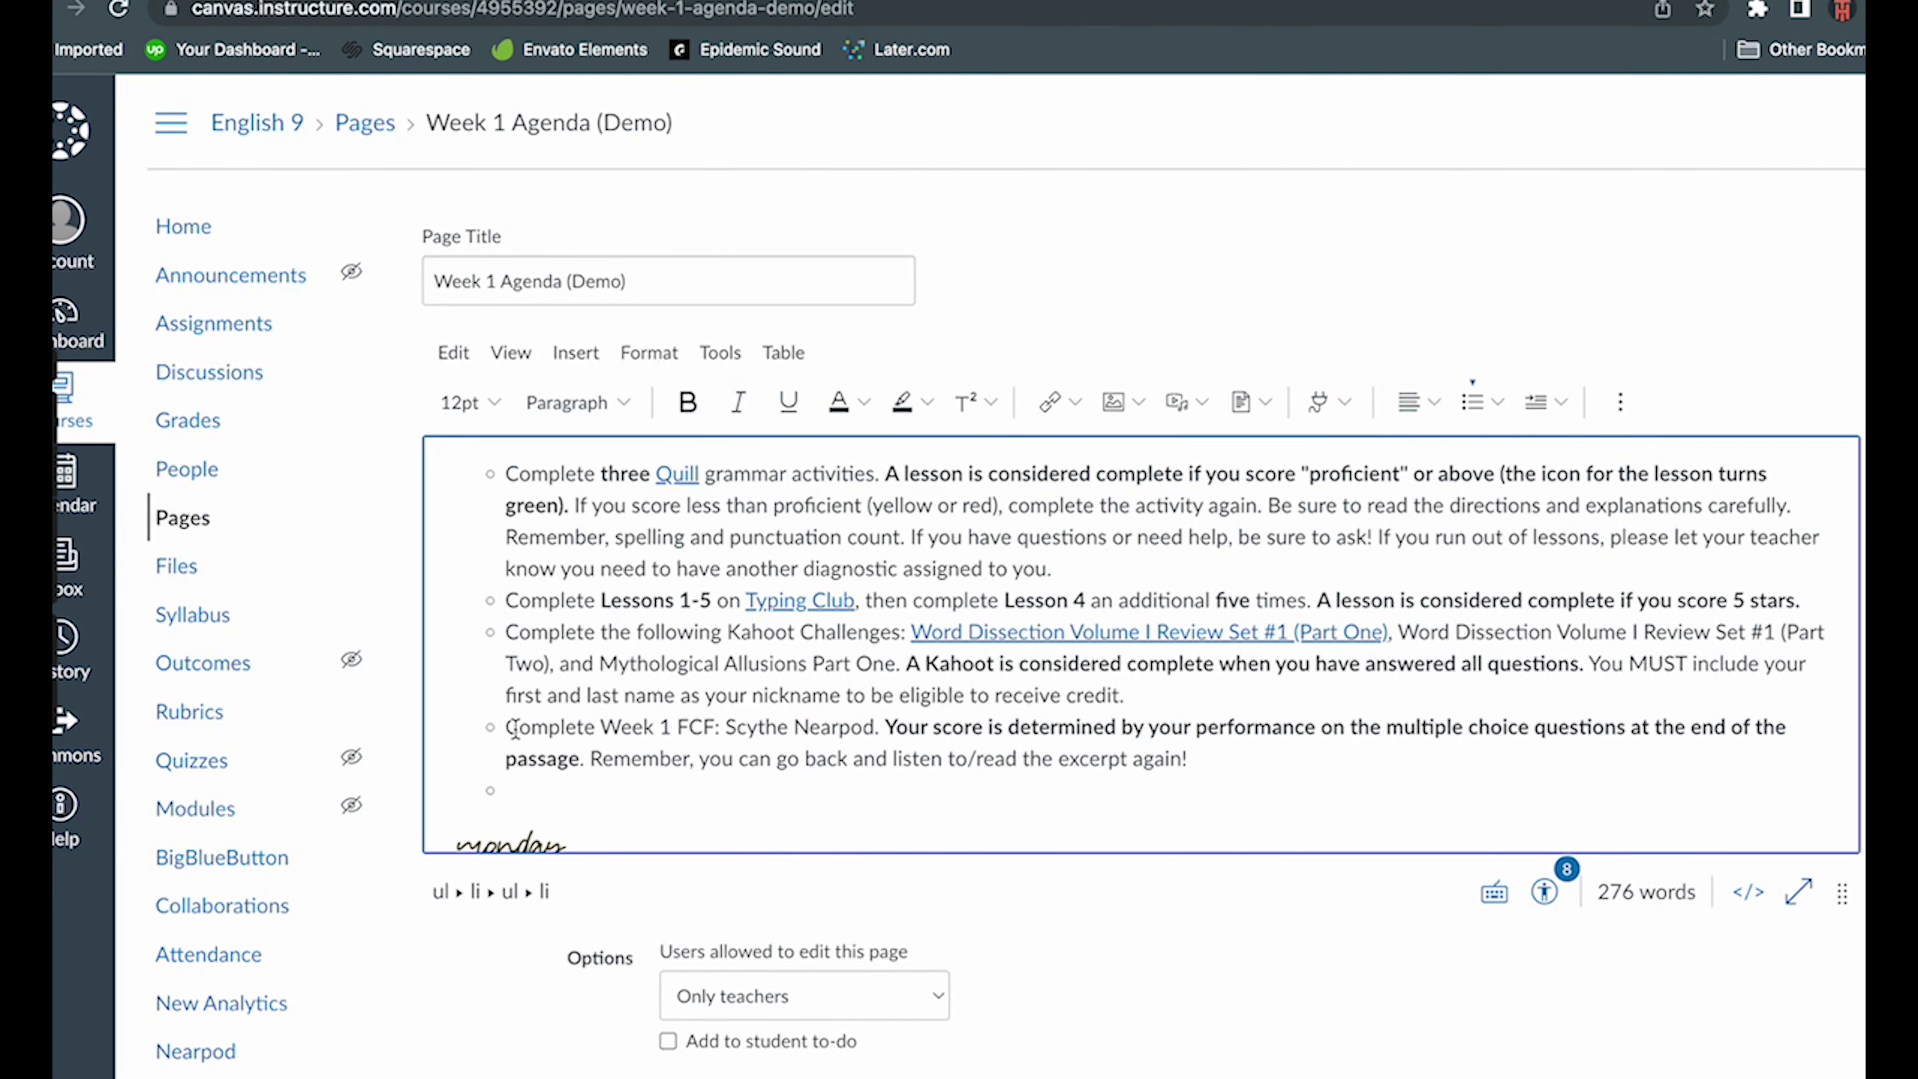
left_click_drag(601, 728, 877, 744)
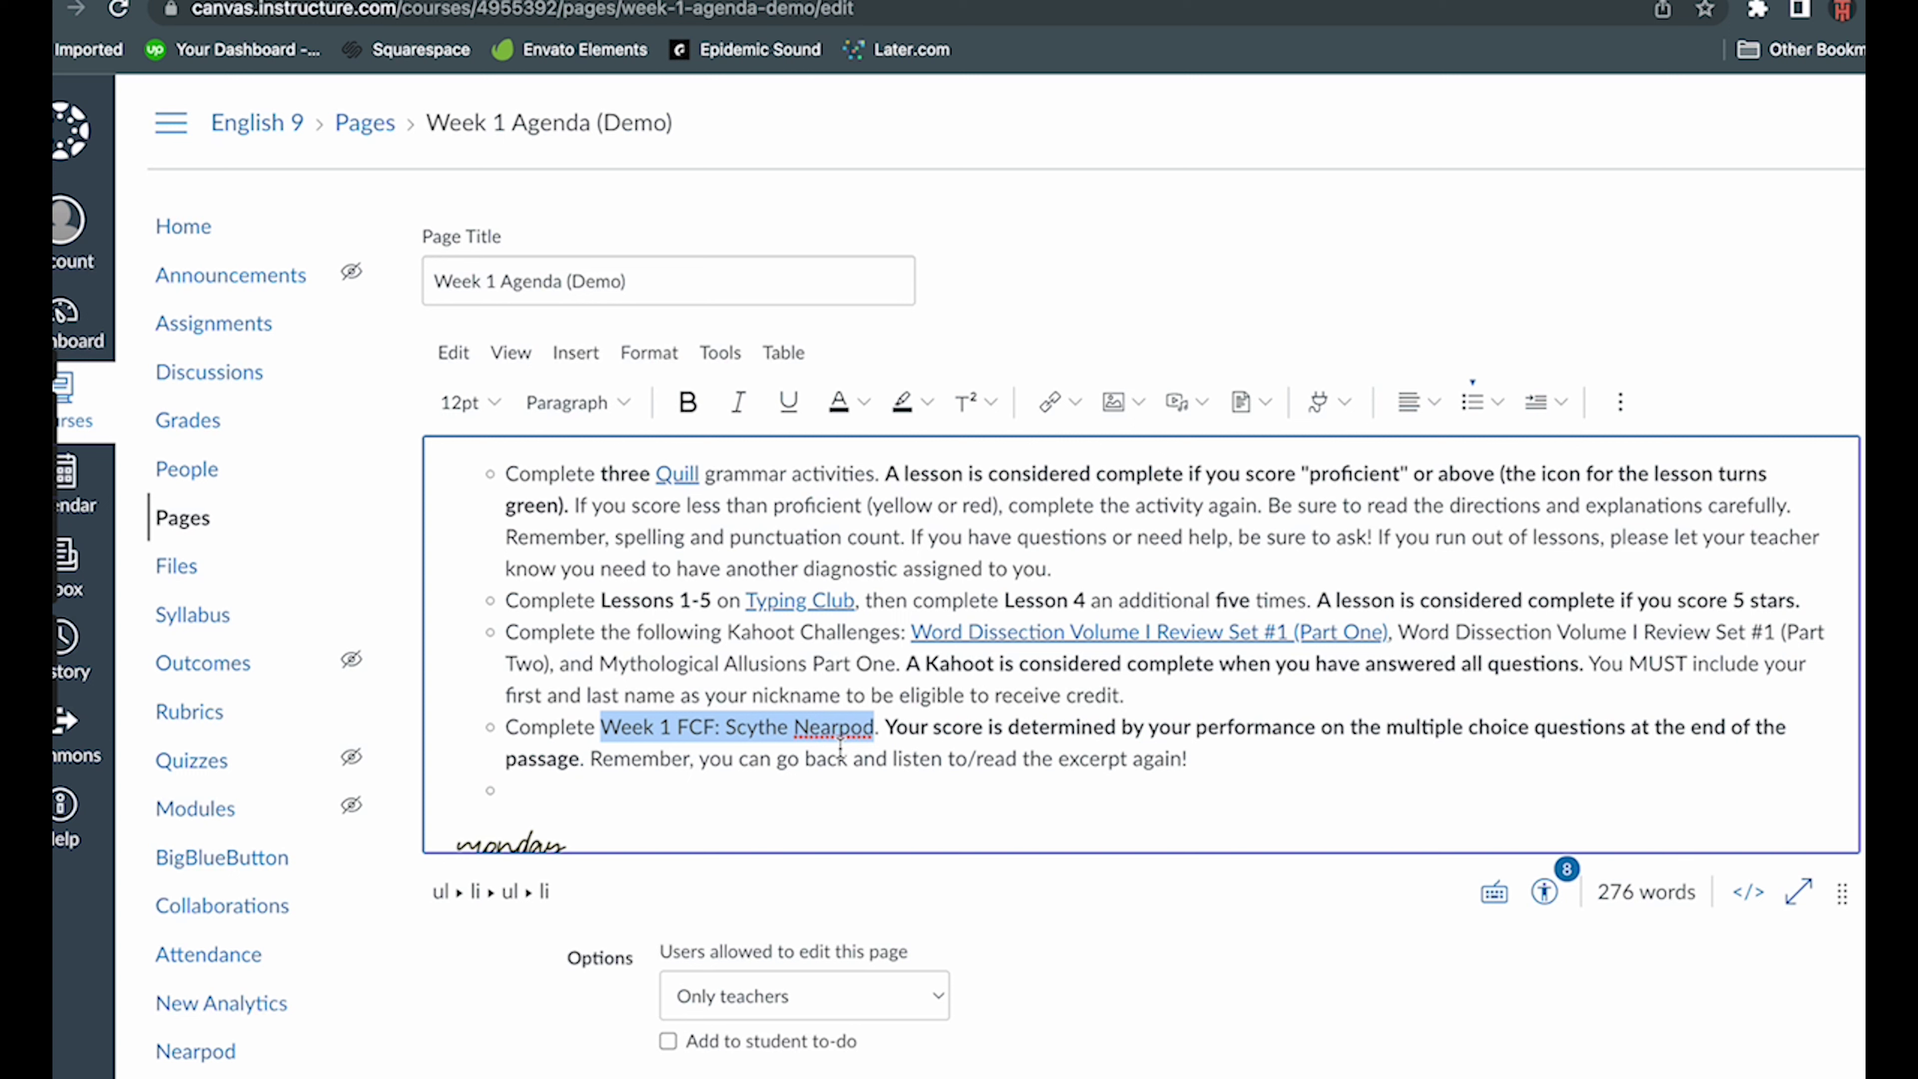
scroll(1296, 756, "down", 4)
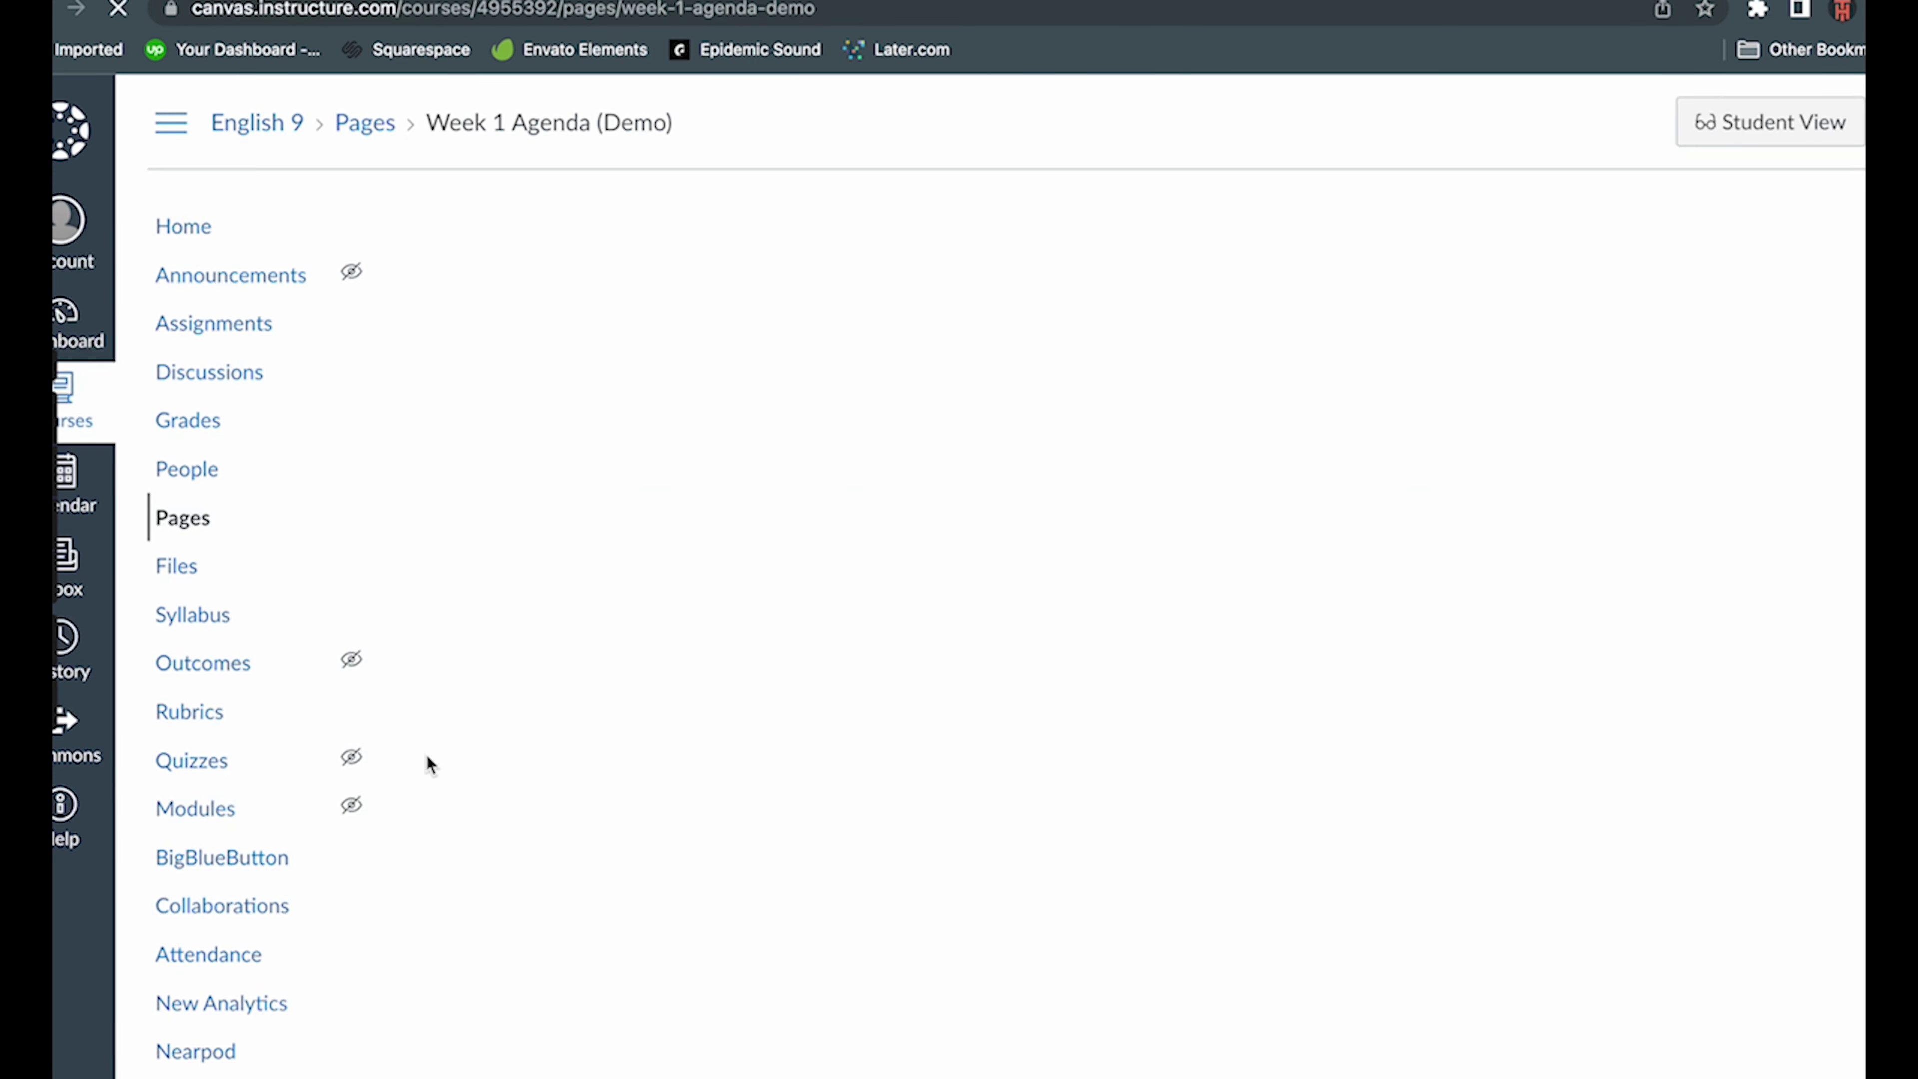
- Open the Nearpod app's page among the external apps in the course settings
scroll(203, 745, "down", 1)
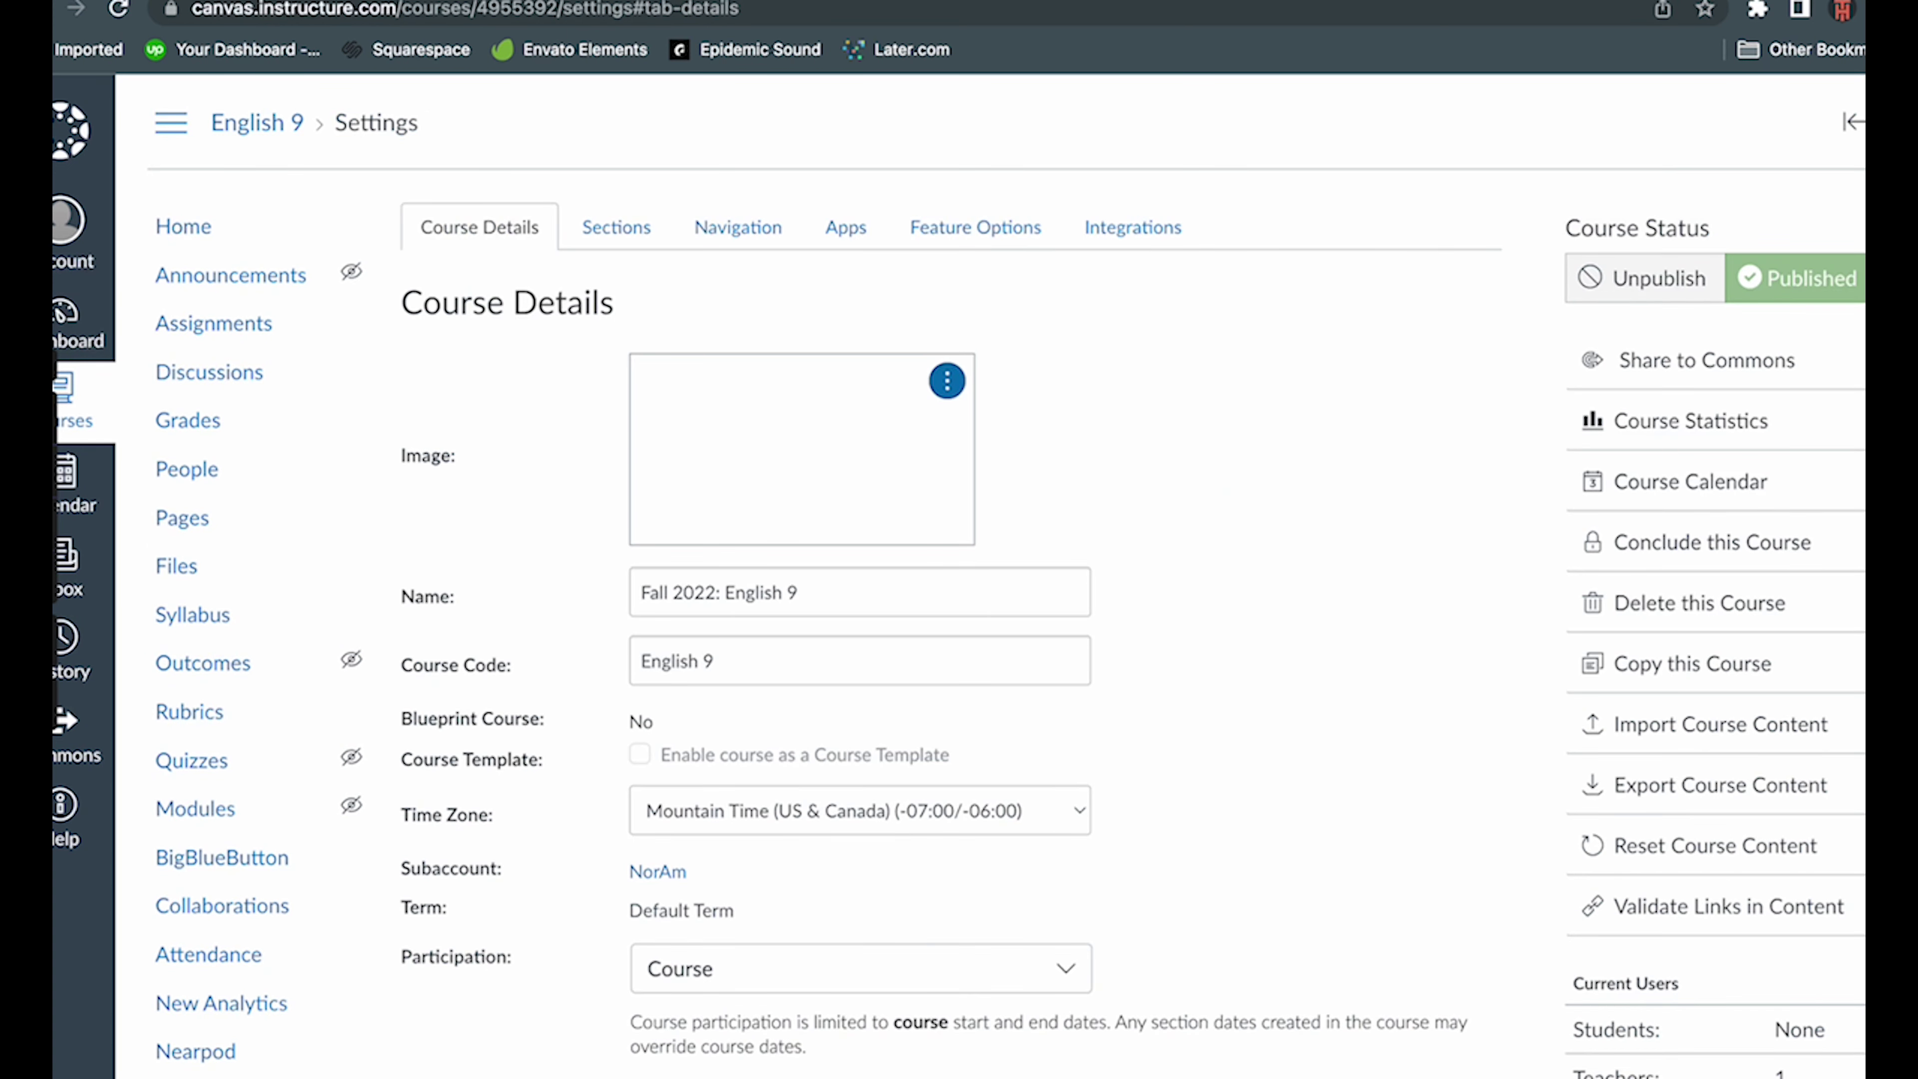
left_click(844, 230)
left_click(632, 700)
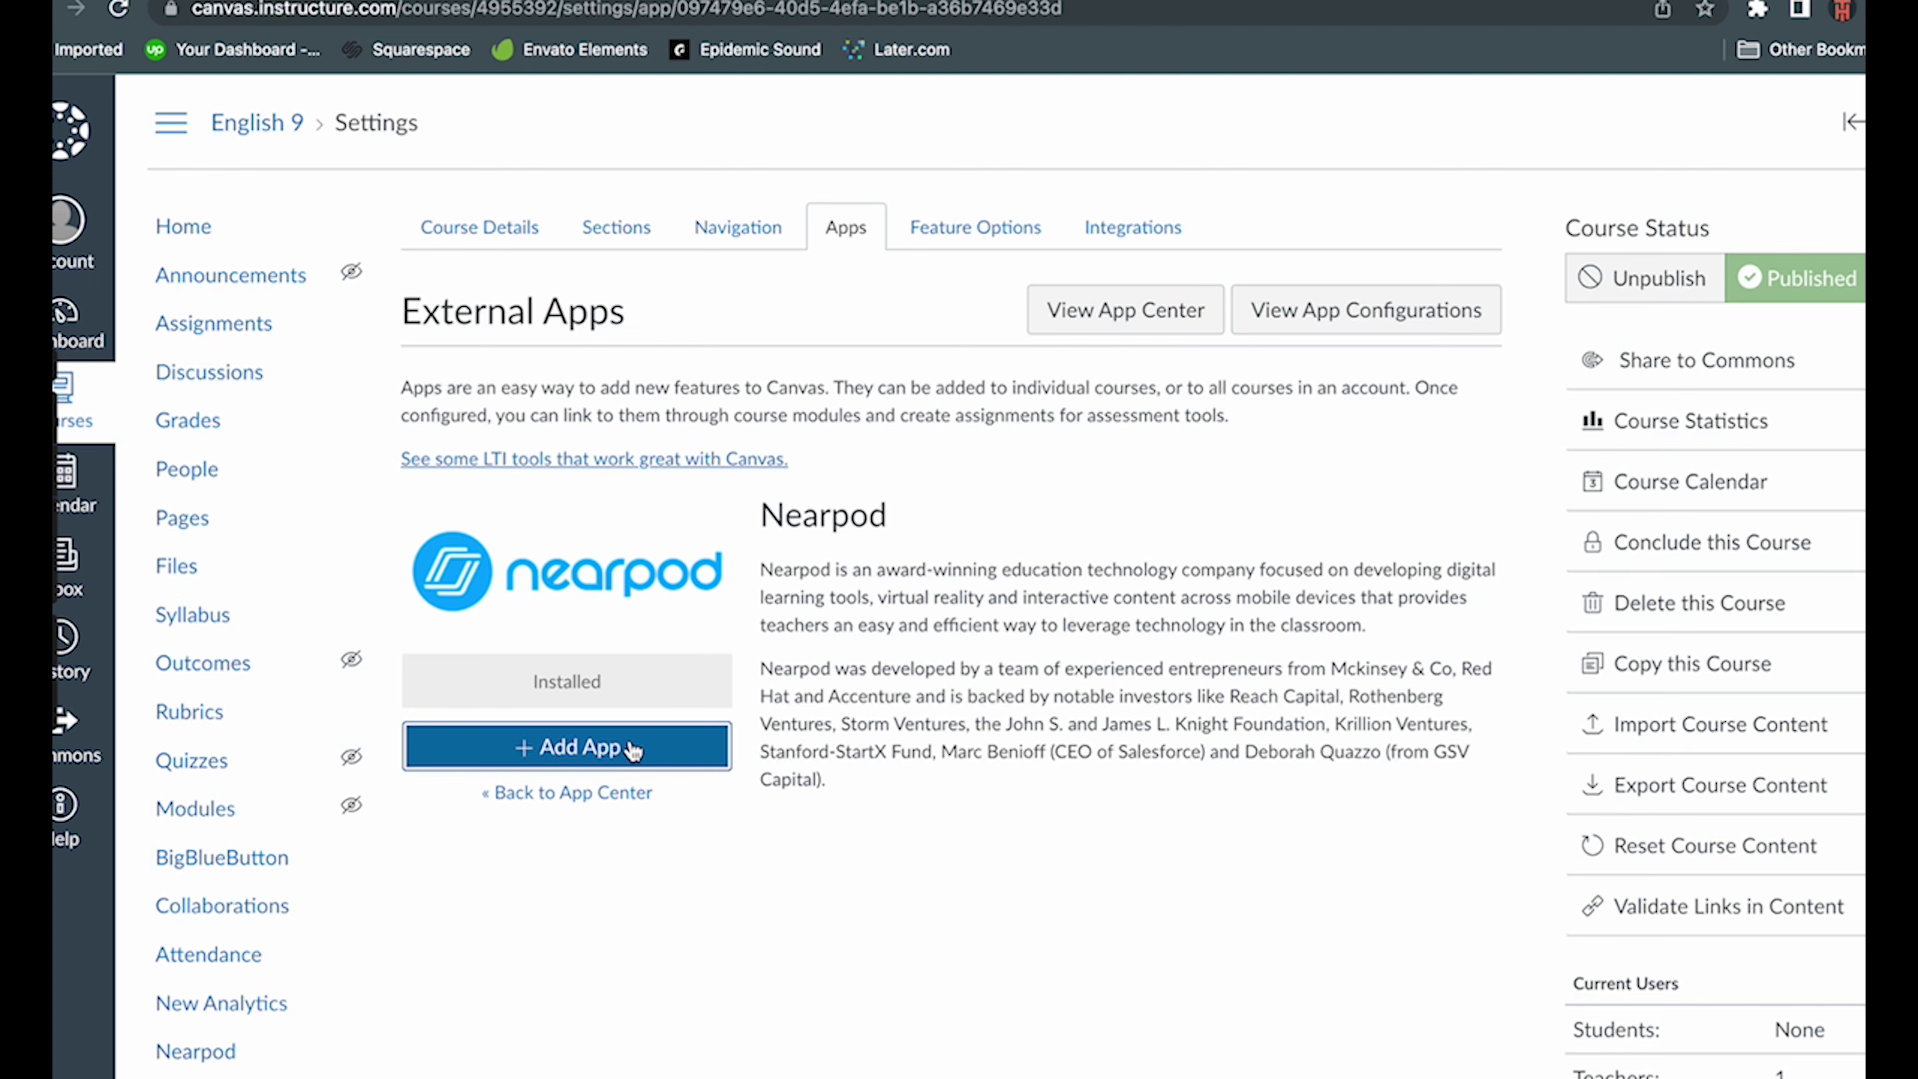
scroll(632, 746, "down", 3)
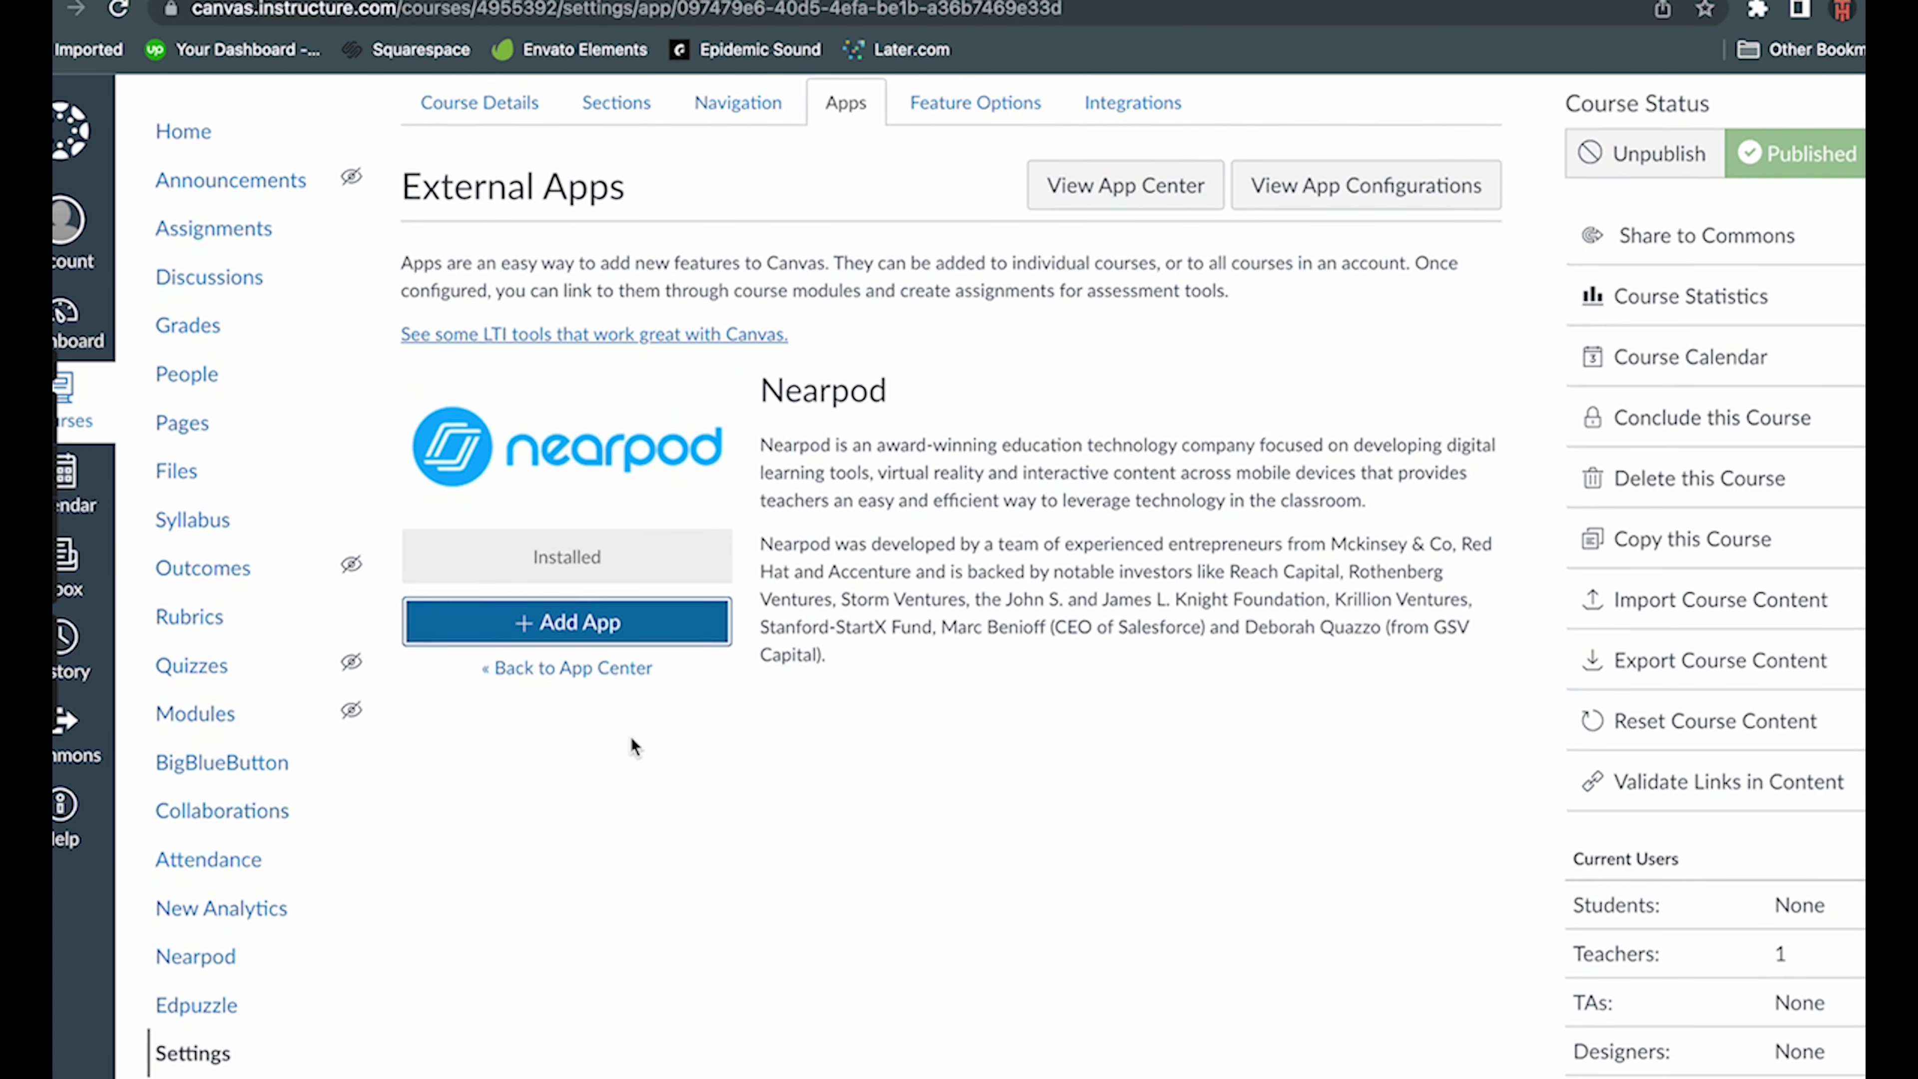
- Return to the course details and save them with Update Course Details
left_click(513, 106)
scroll(800, 756, "down", 15)
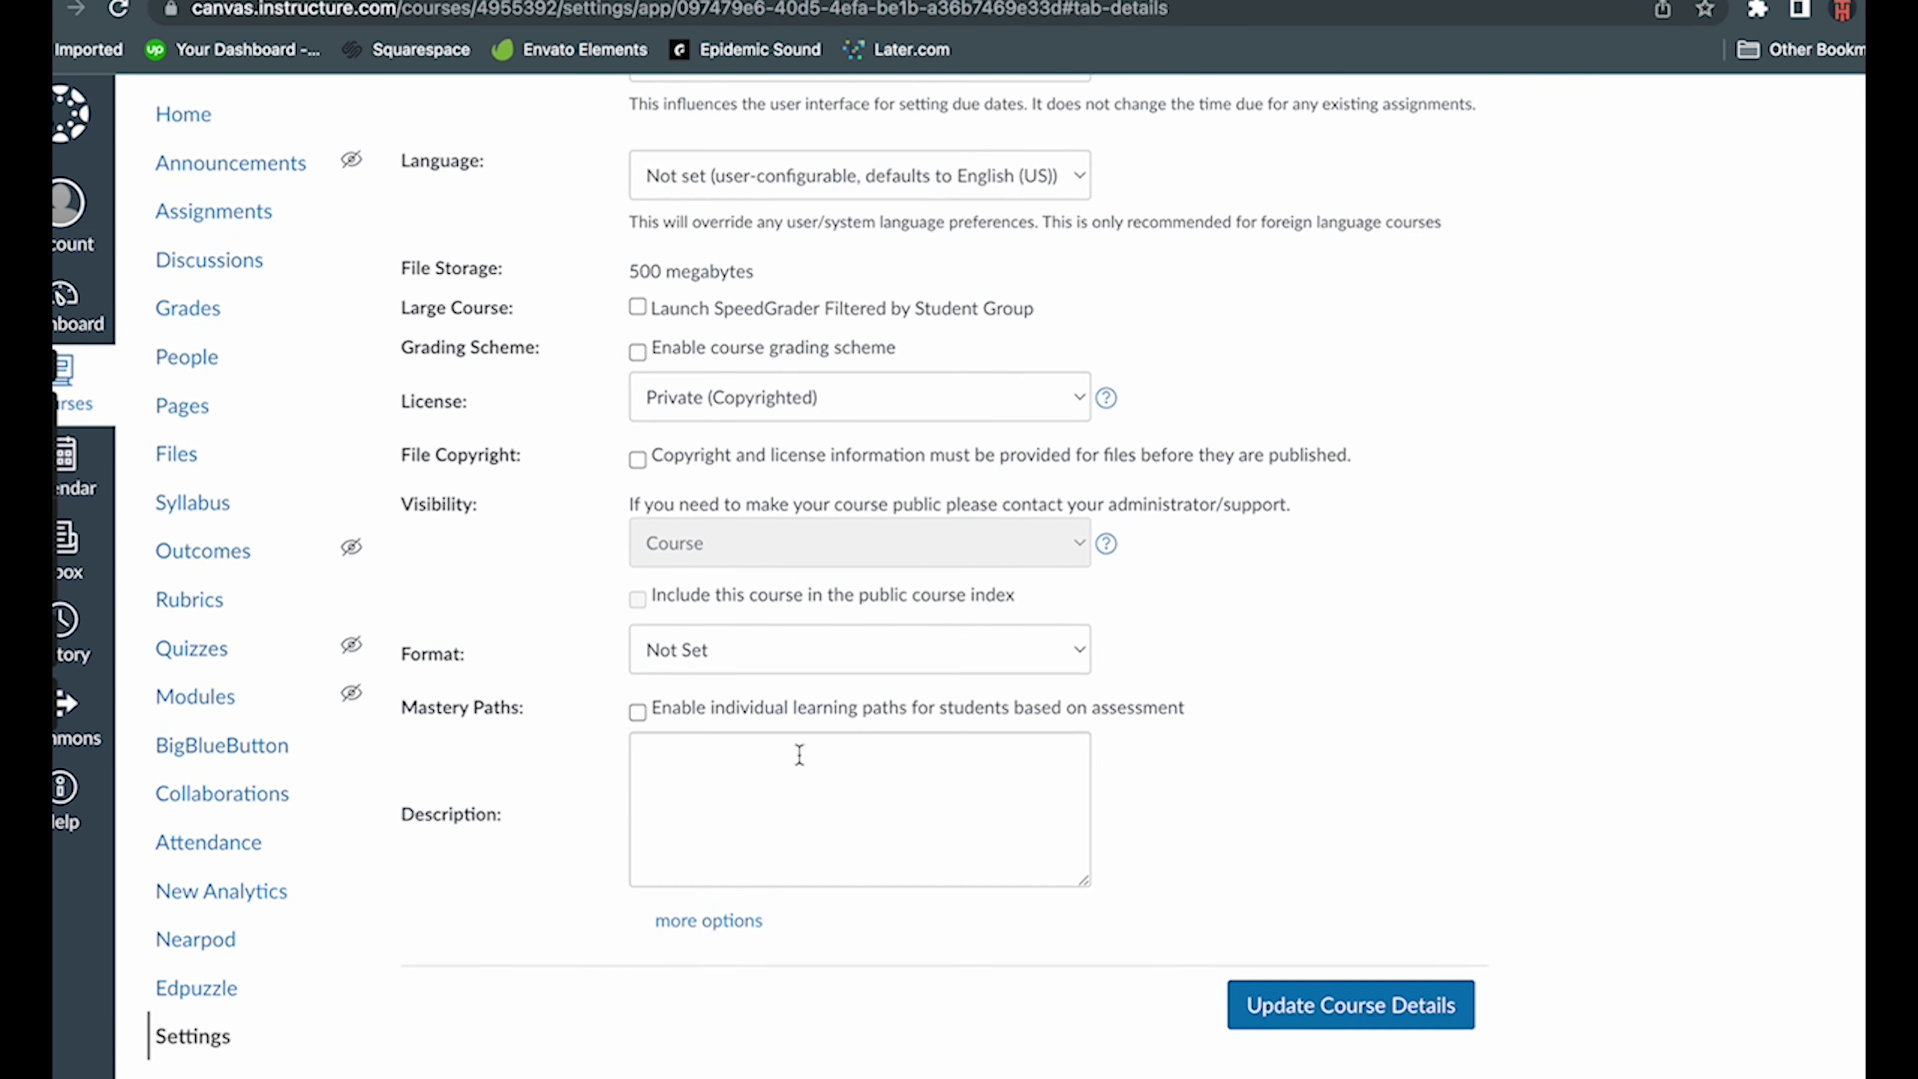
left_click(1304, 1035)
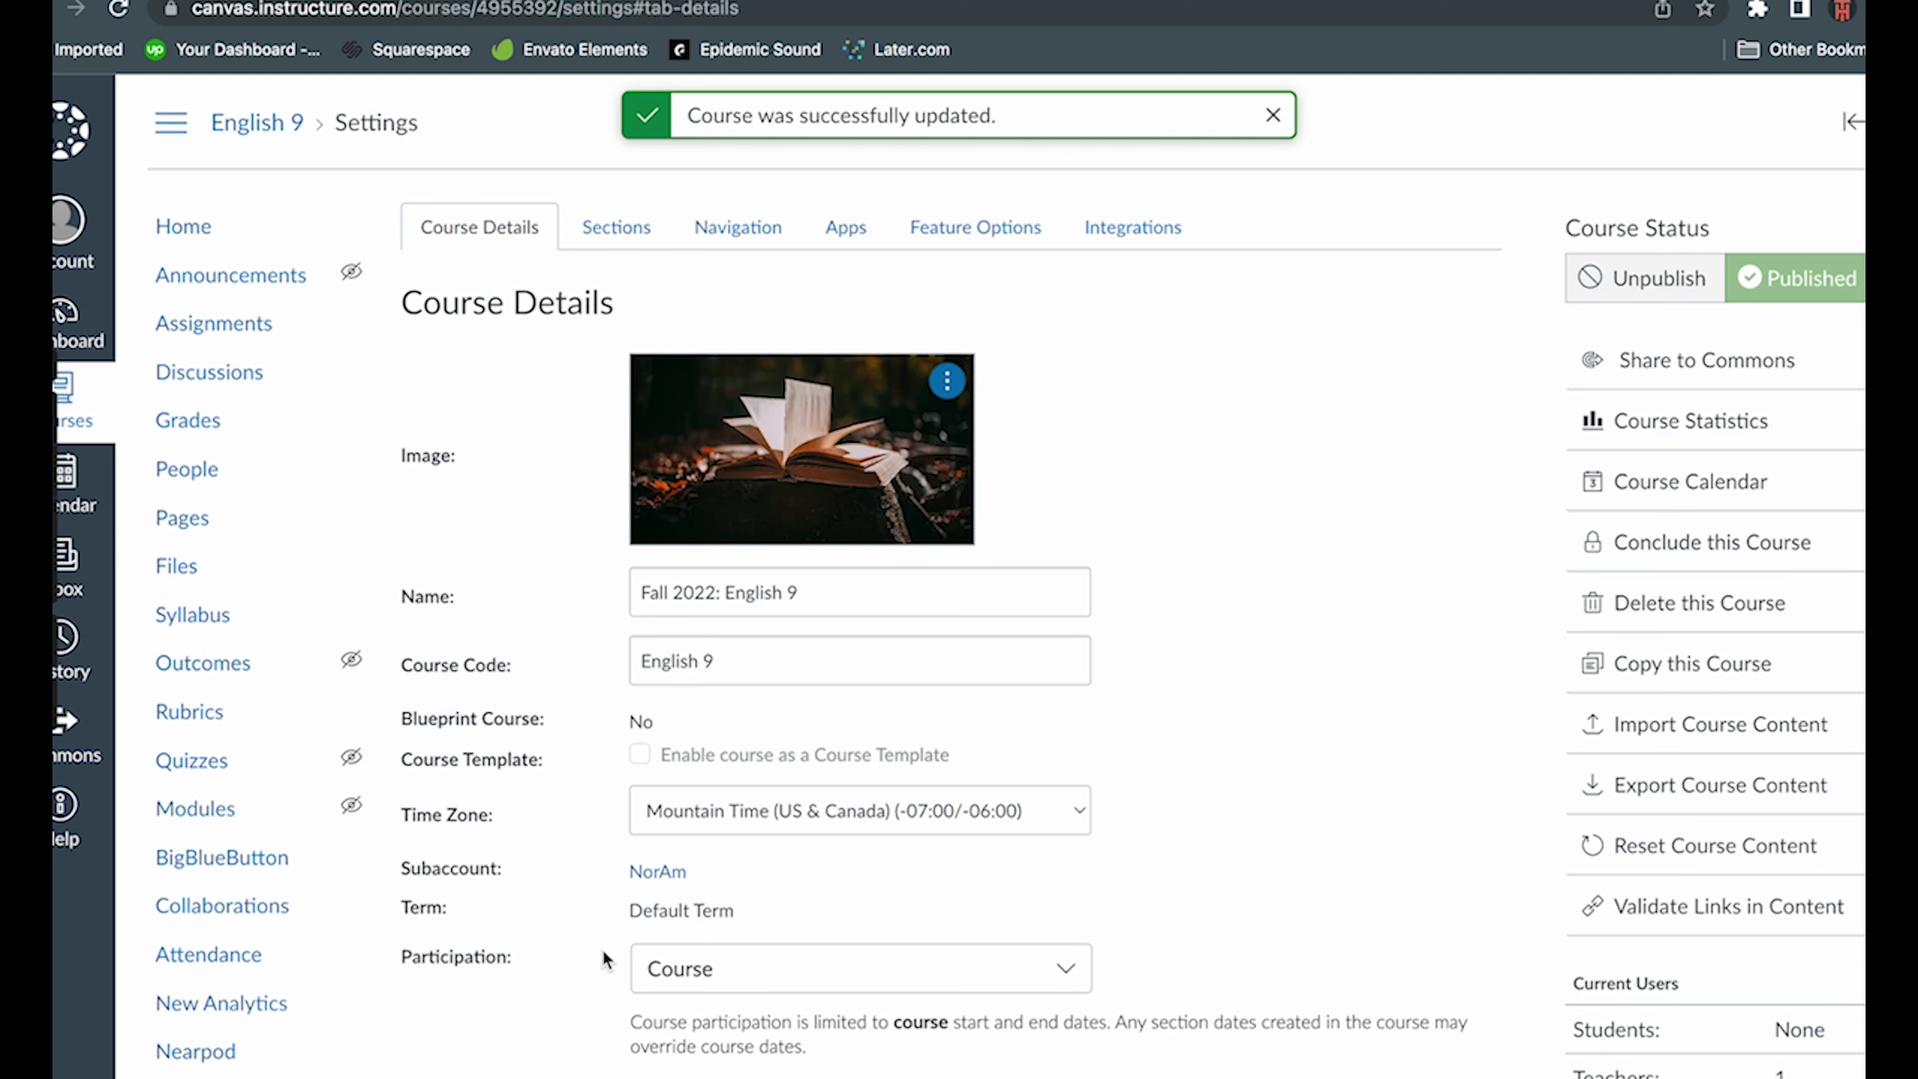
- Open Nearpod from the course navigation and look over the My Lessons folders
scroll(163, 948, "down", 1)
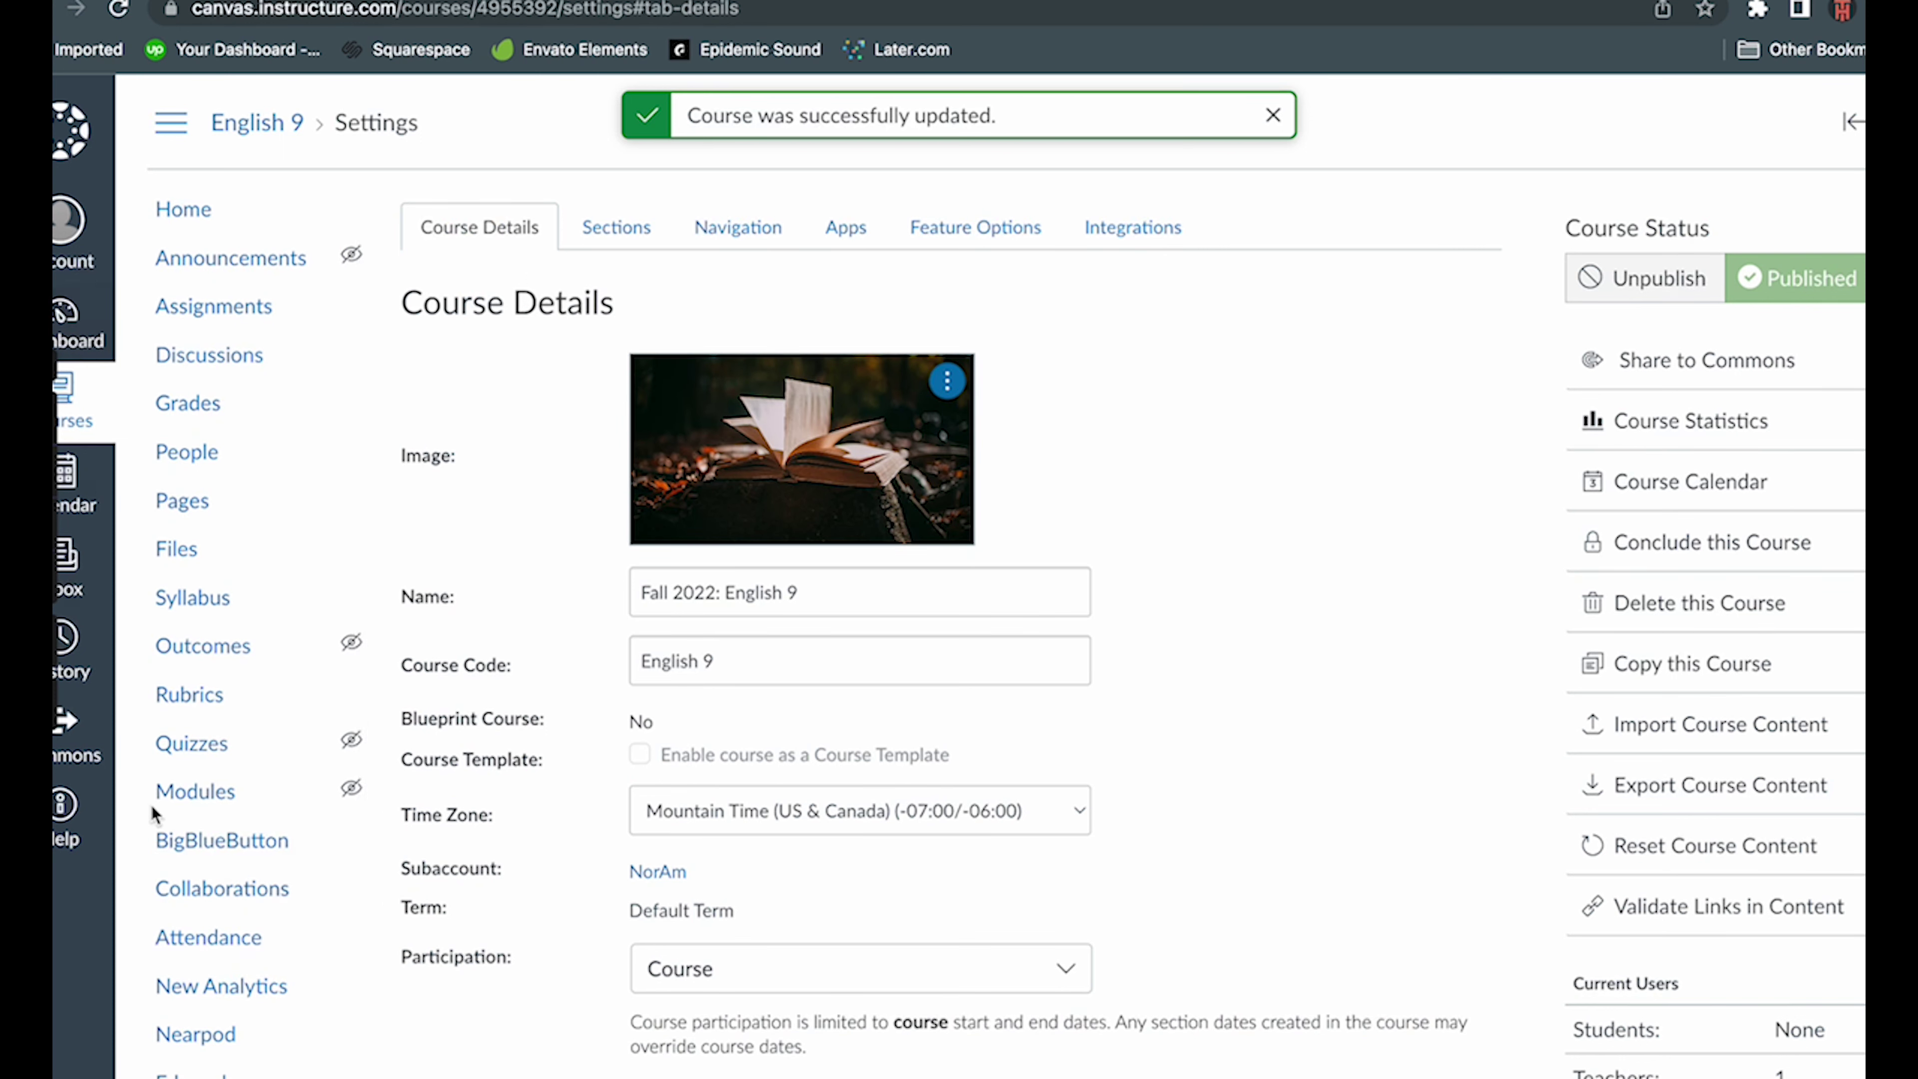
scroll(200, 974, "down", 1)
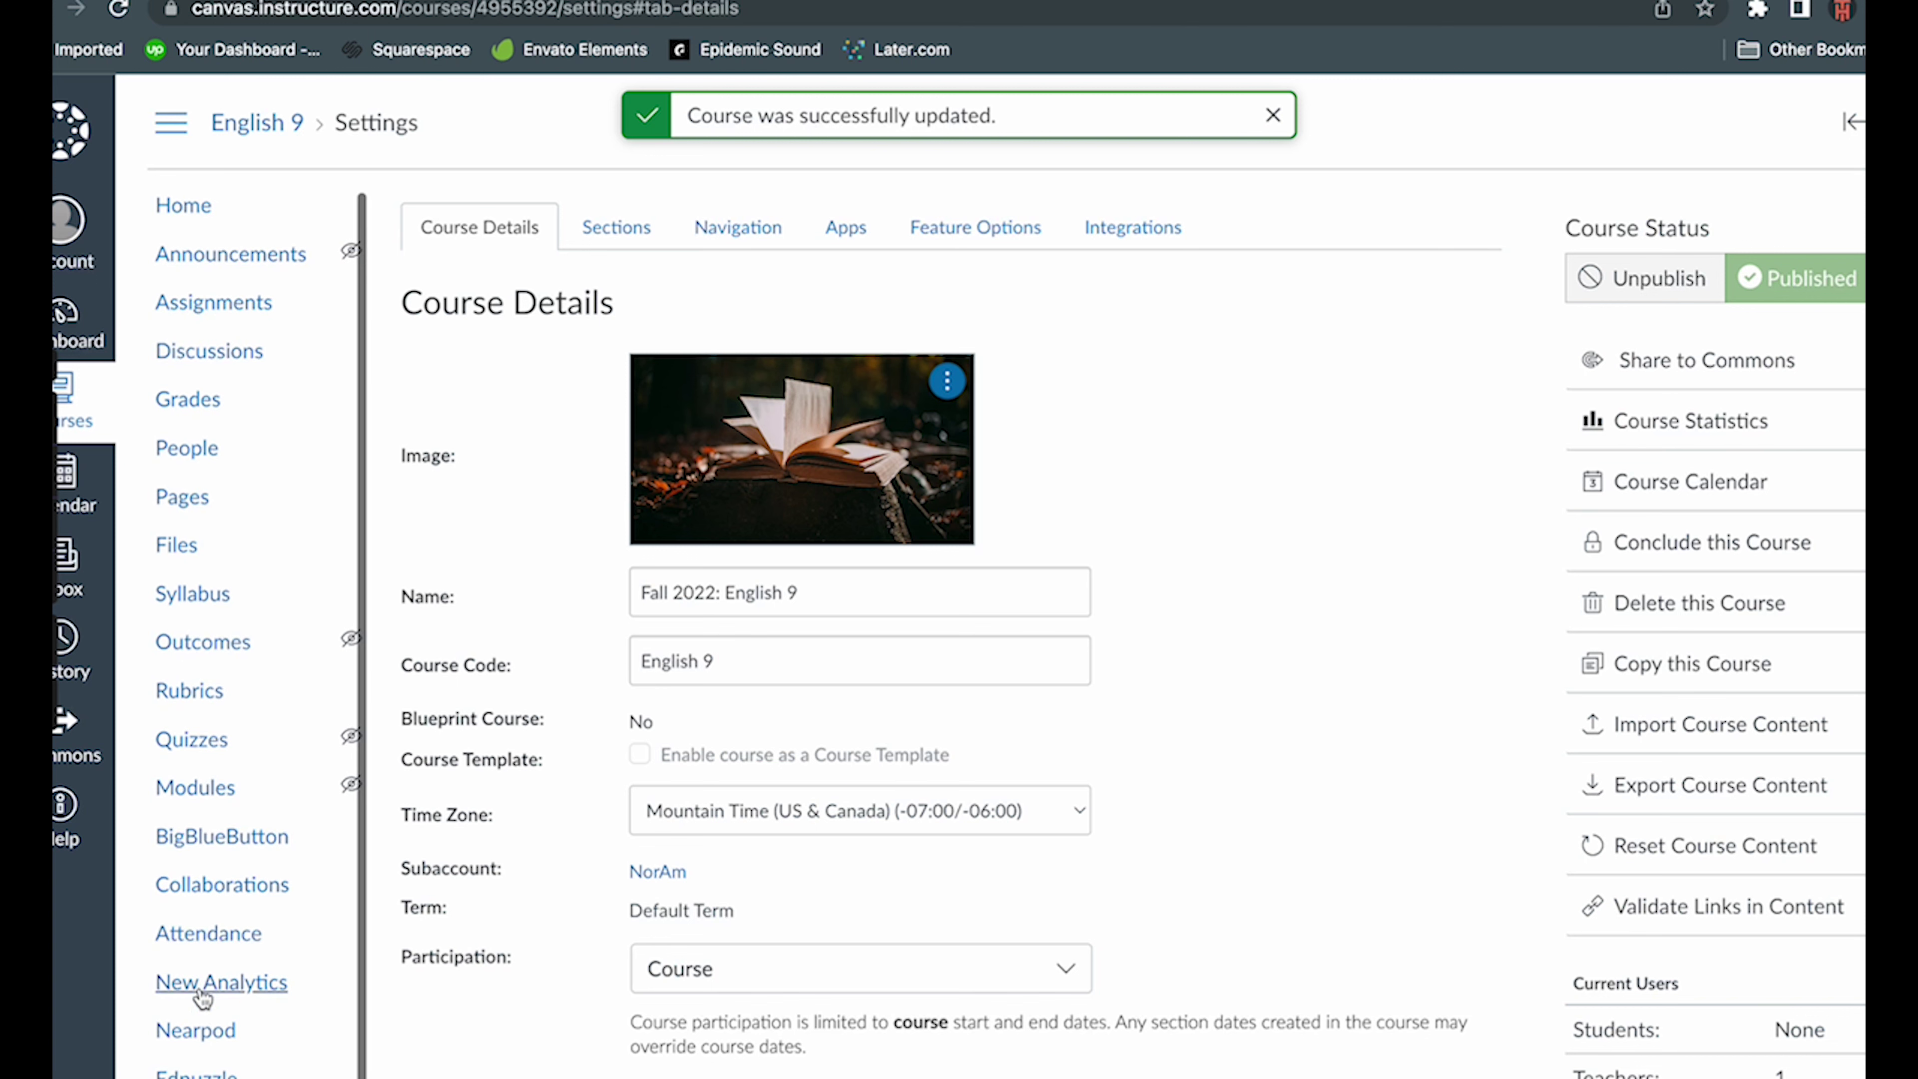
left_click(198, 1032)
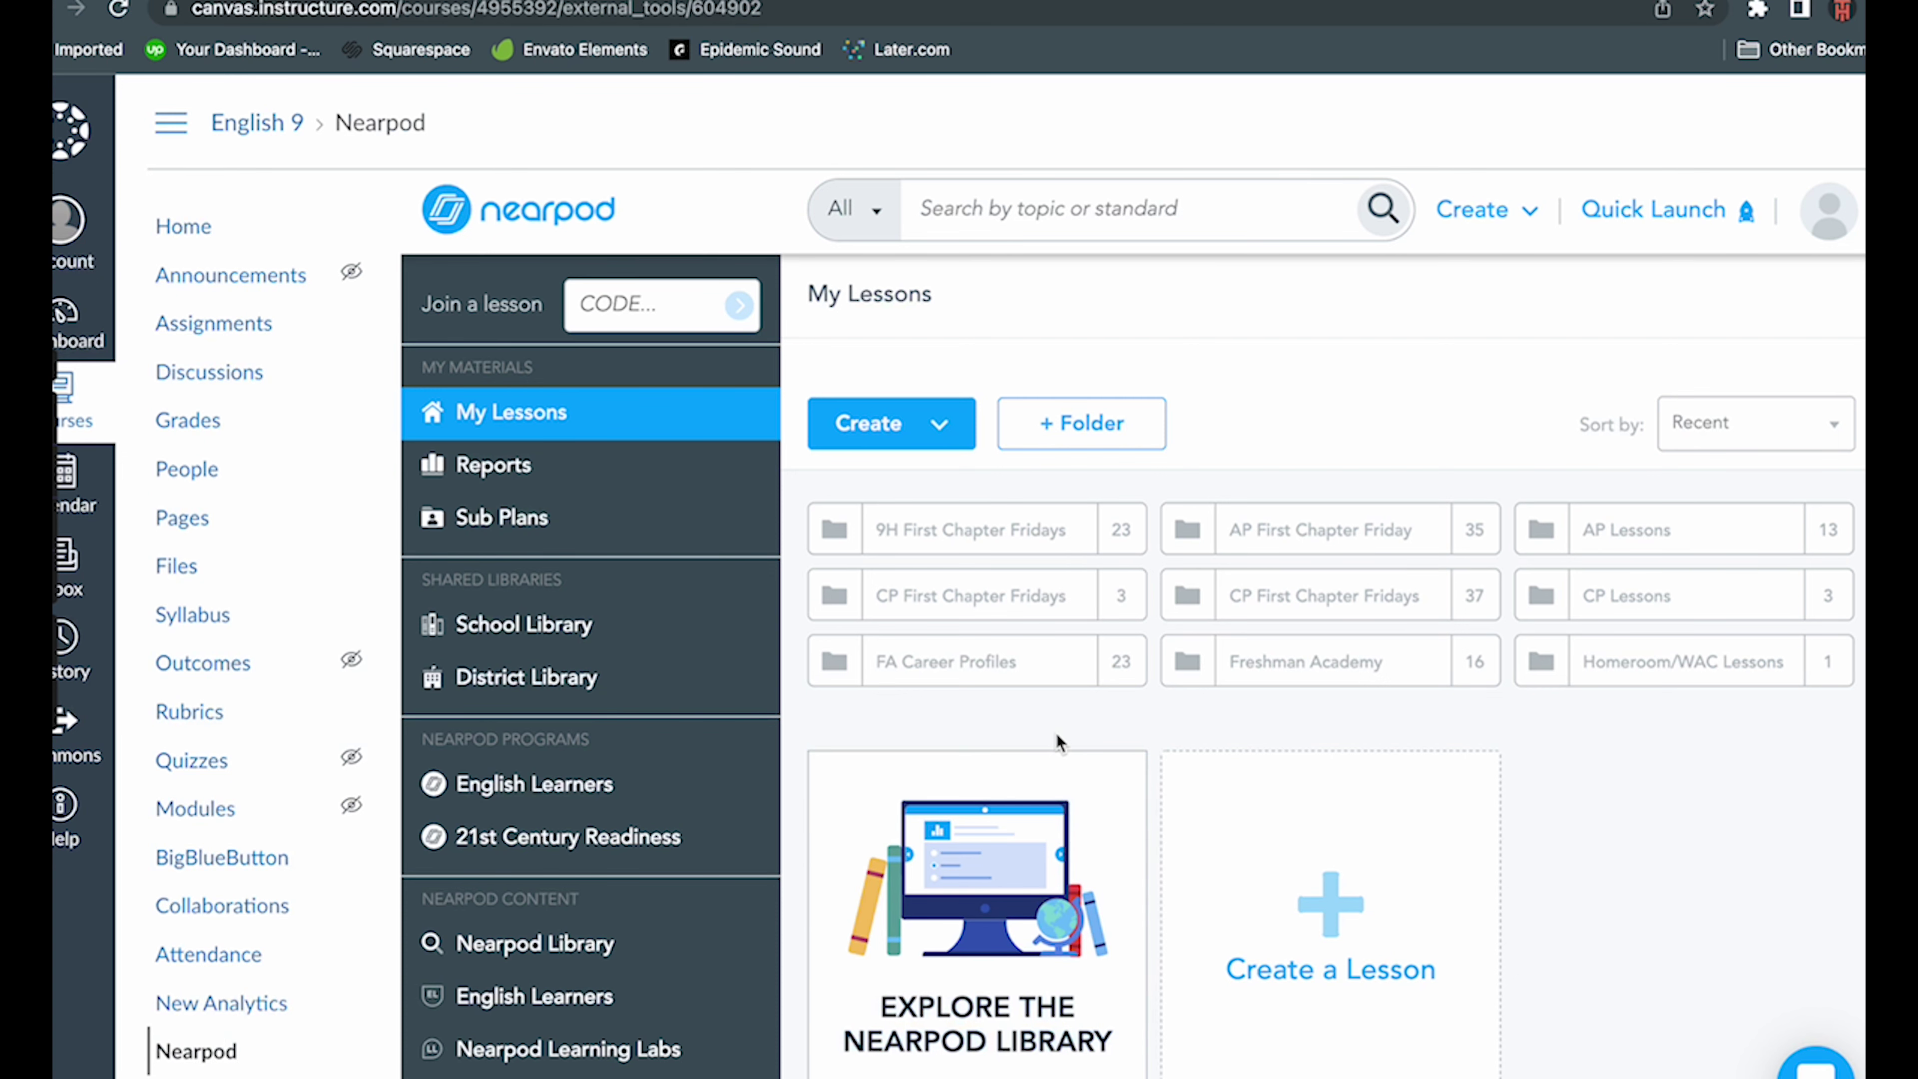
scroll(1056, 741, "down", 3)
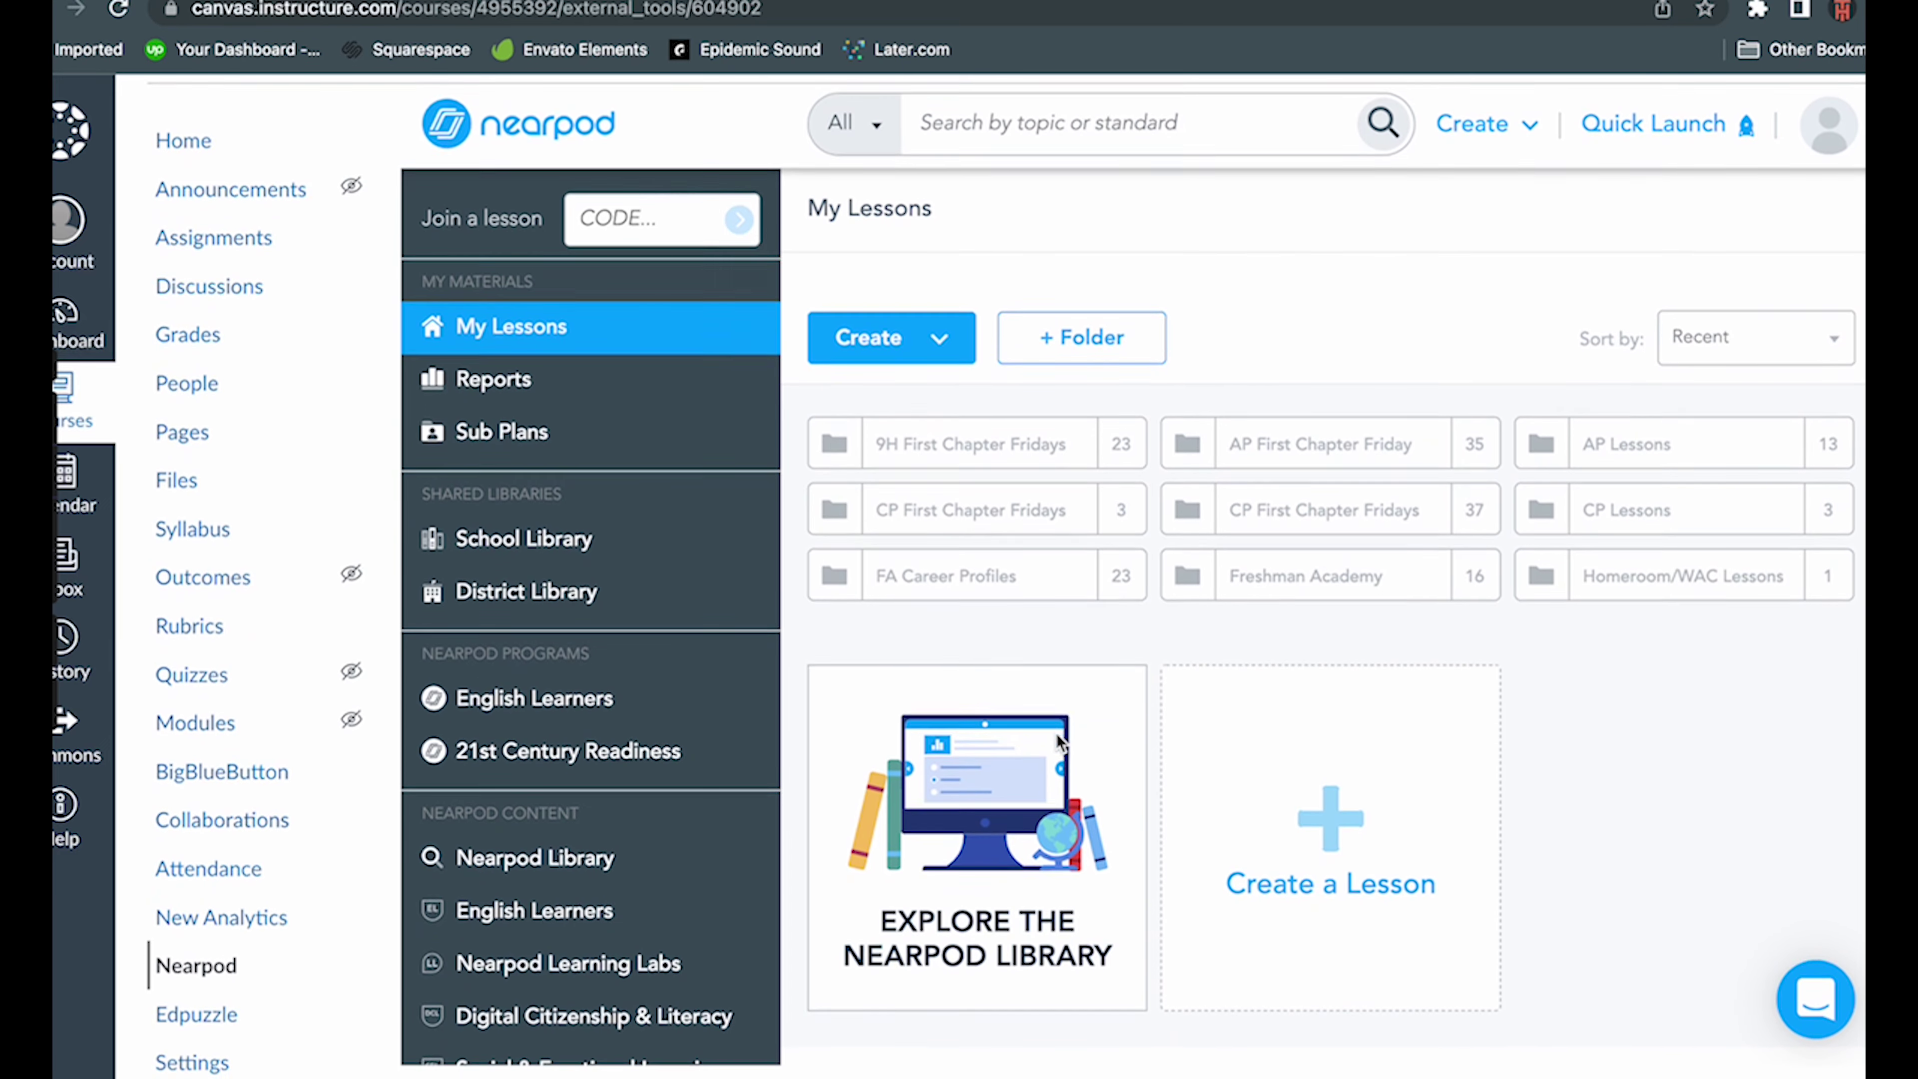
scroll(1059, 742, "up", 3)
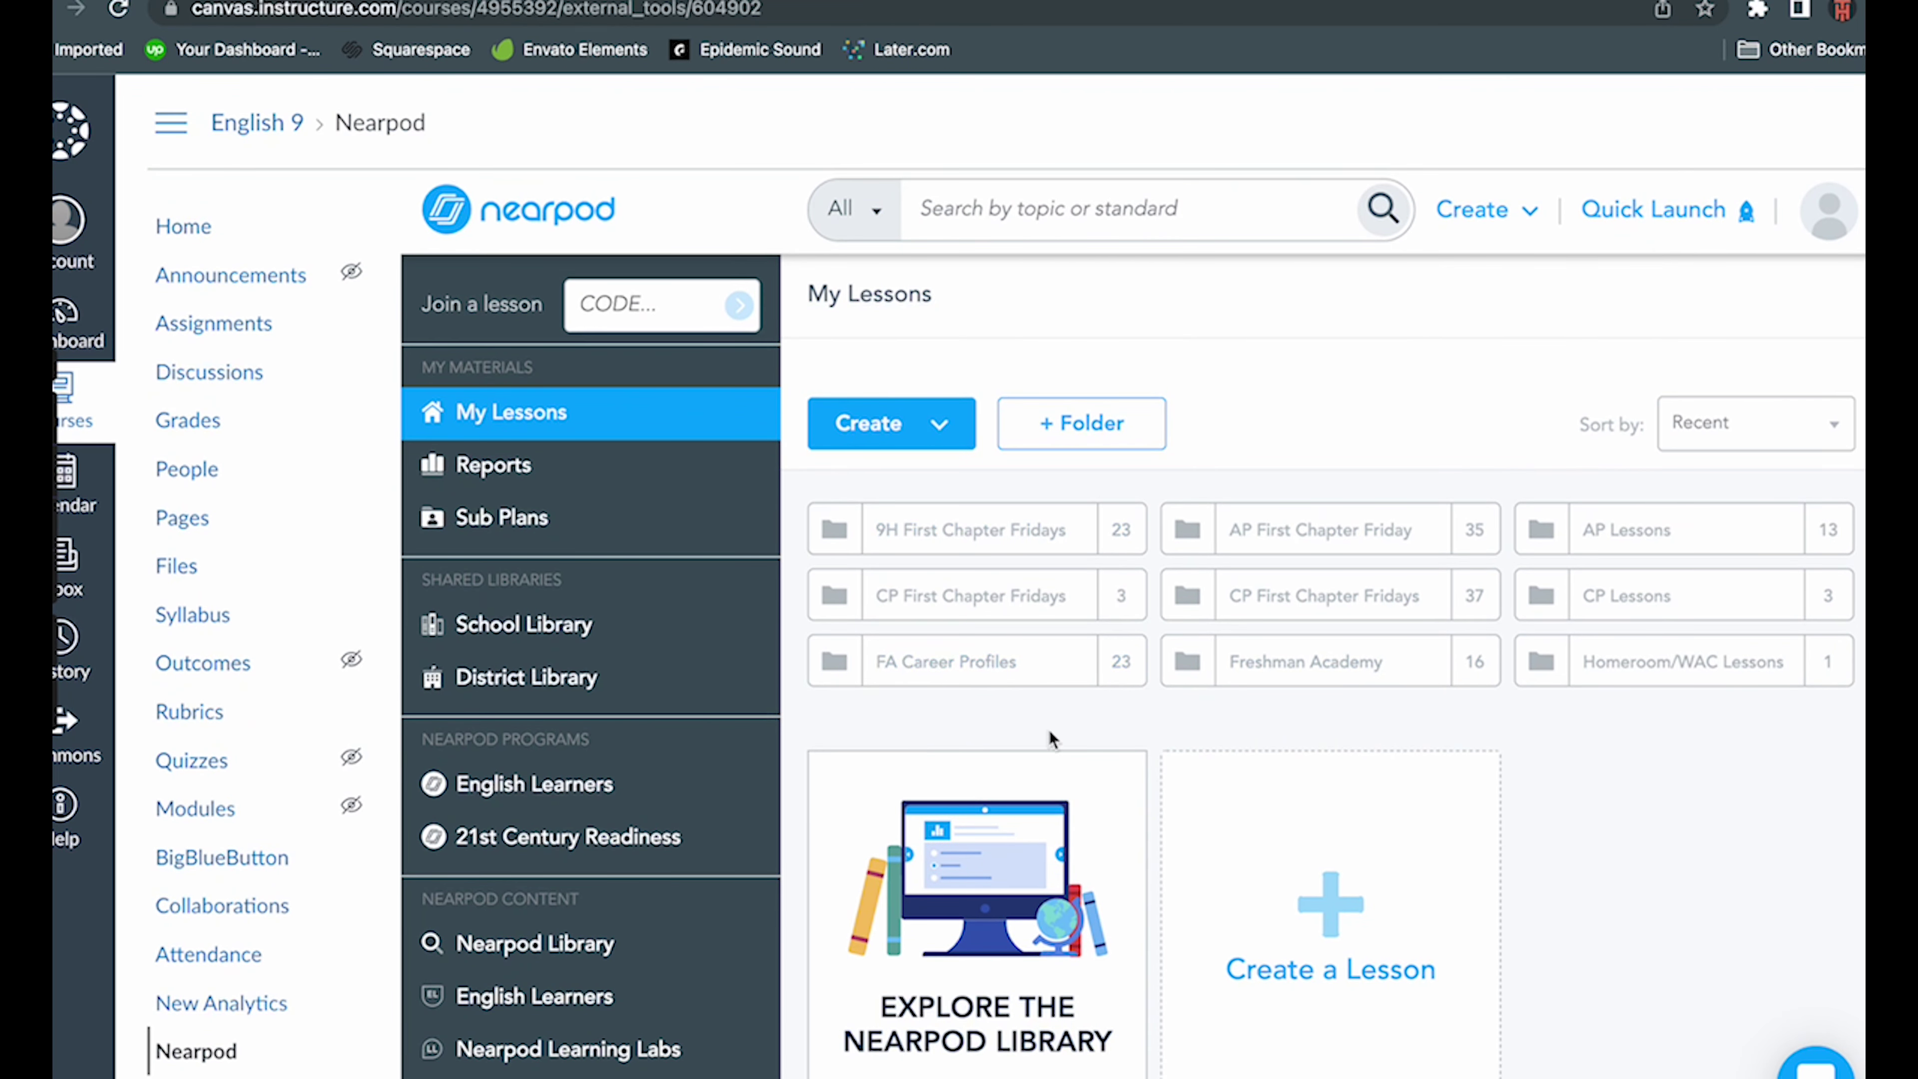
scroll(255, 313, "down", 1)
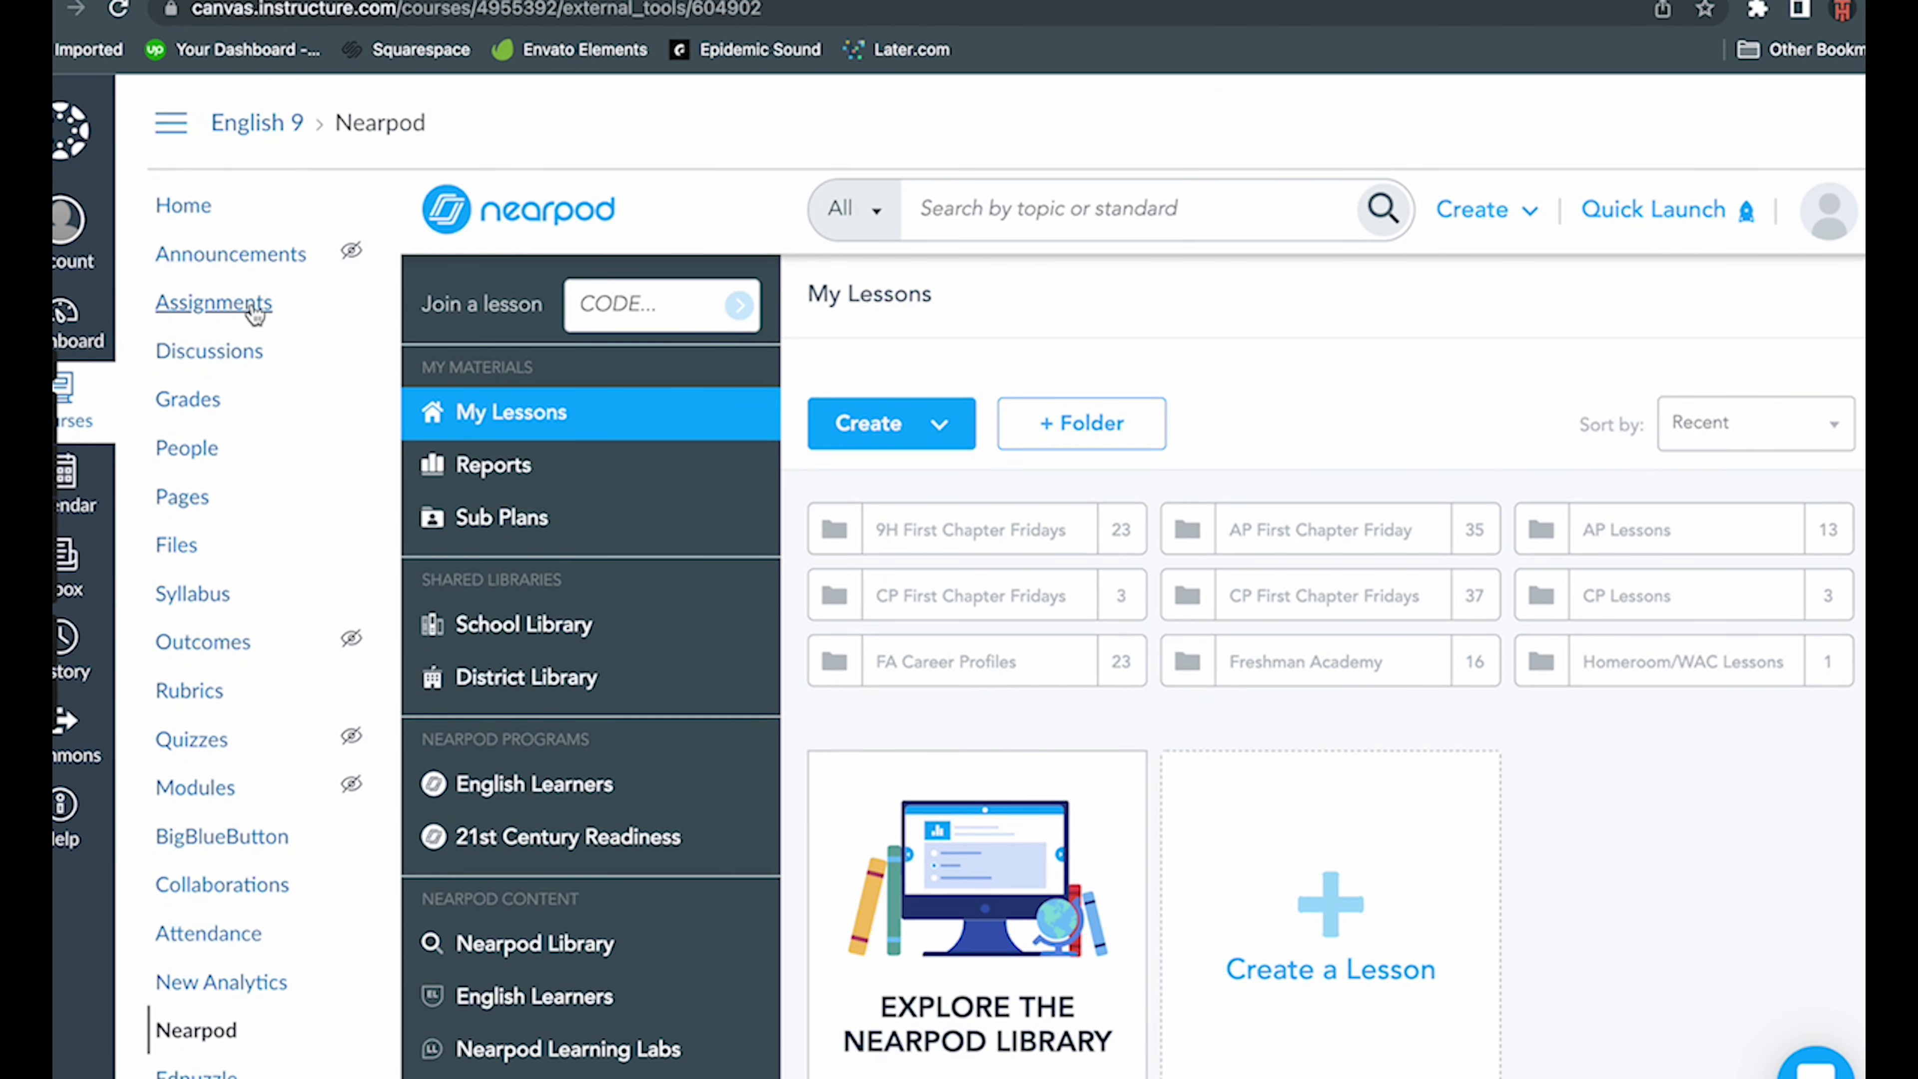
- Open the English 9 course's assignments list and dismiss the help tray covering it
left_click(255, 312)
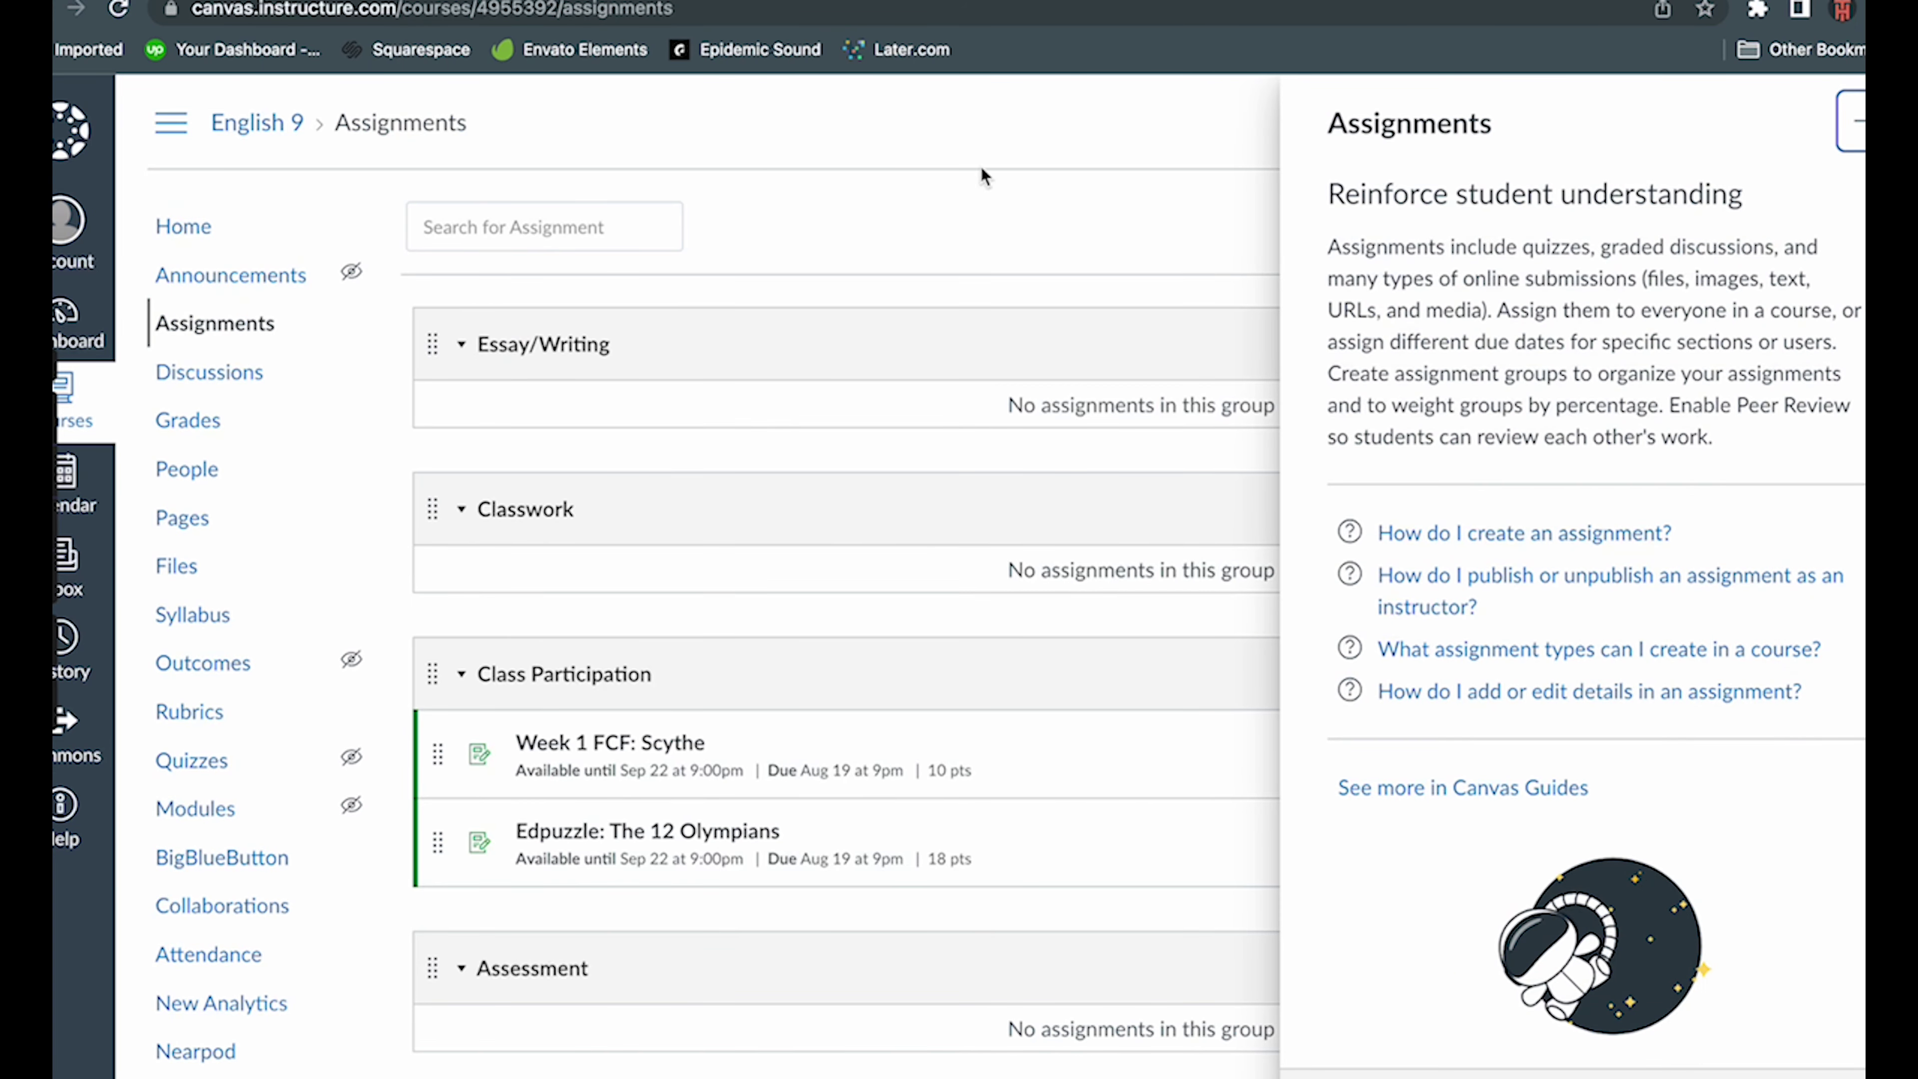
left_click(1850, 125)
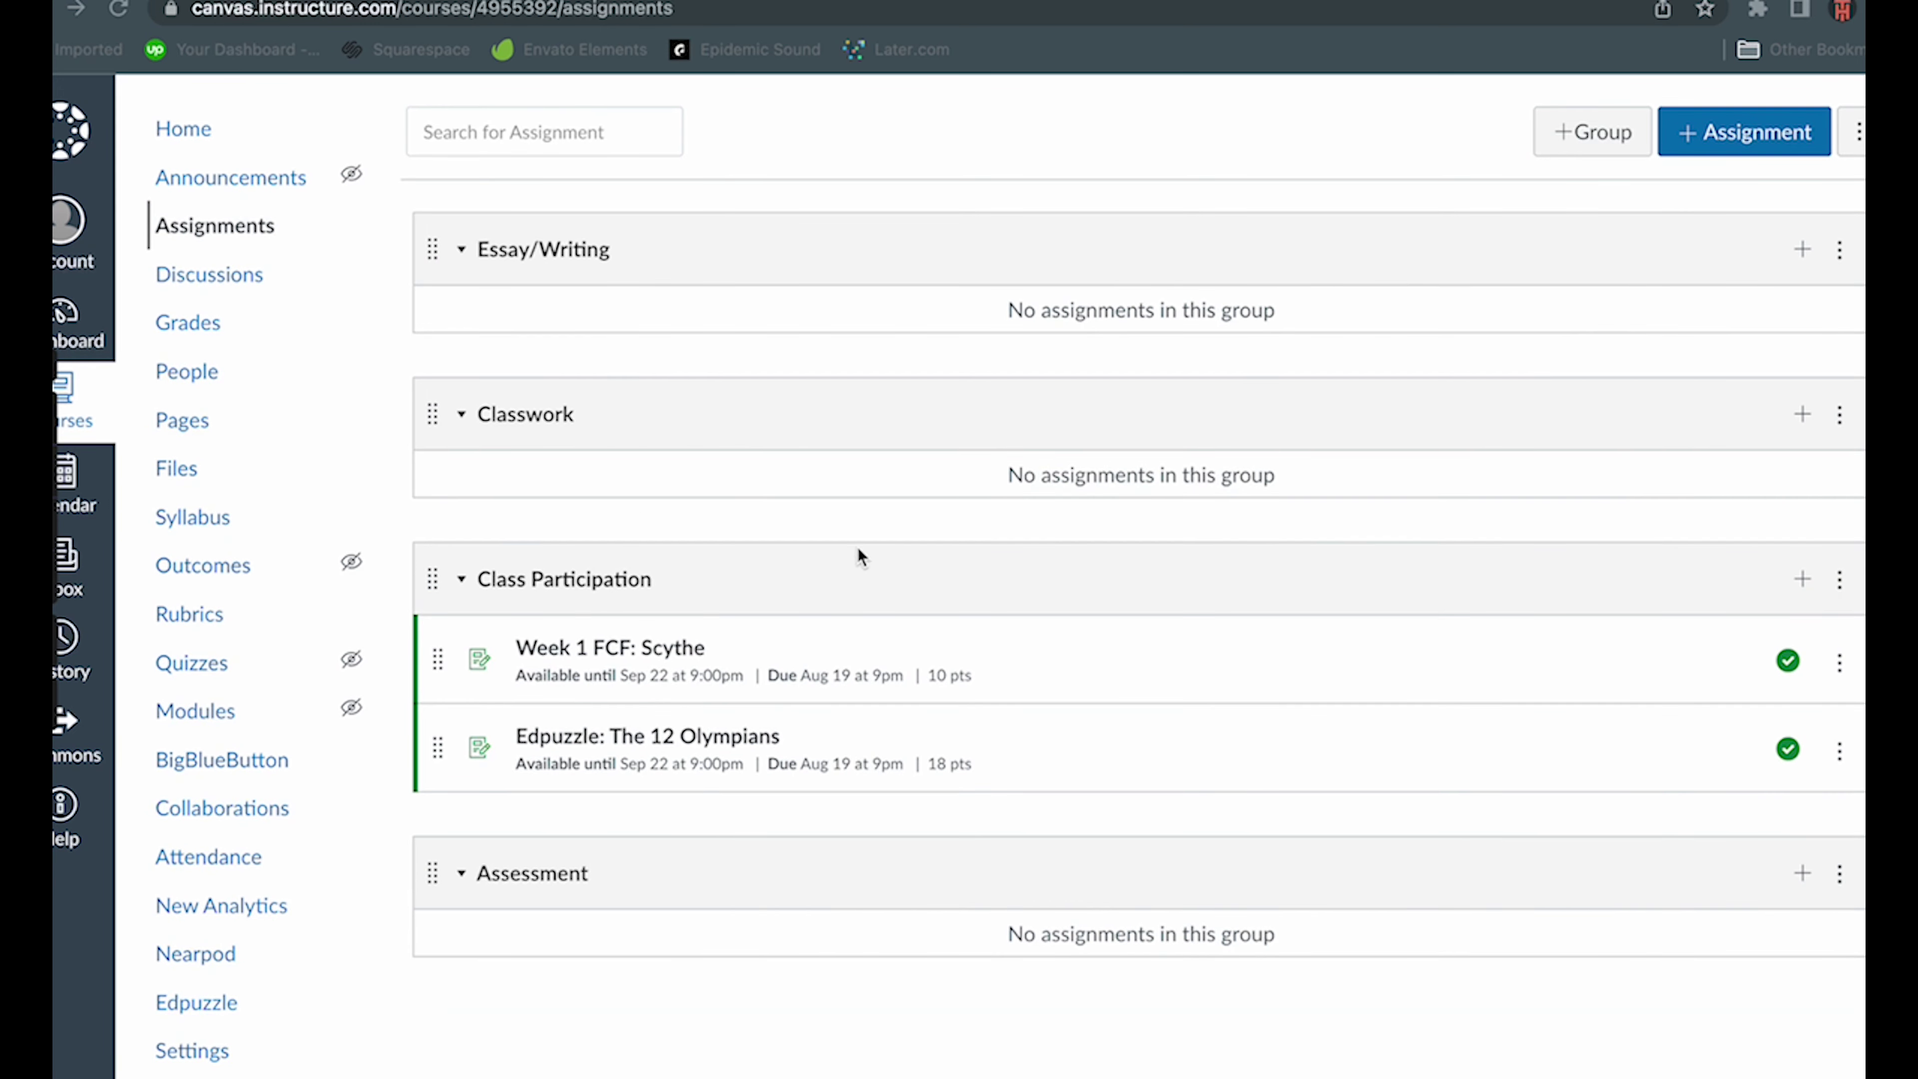
scroll(858, 563, "down", 1)
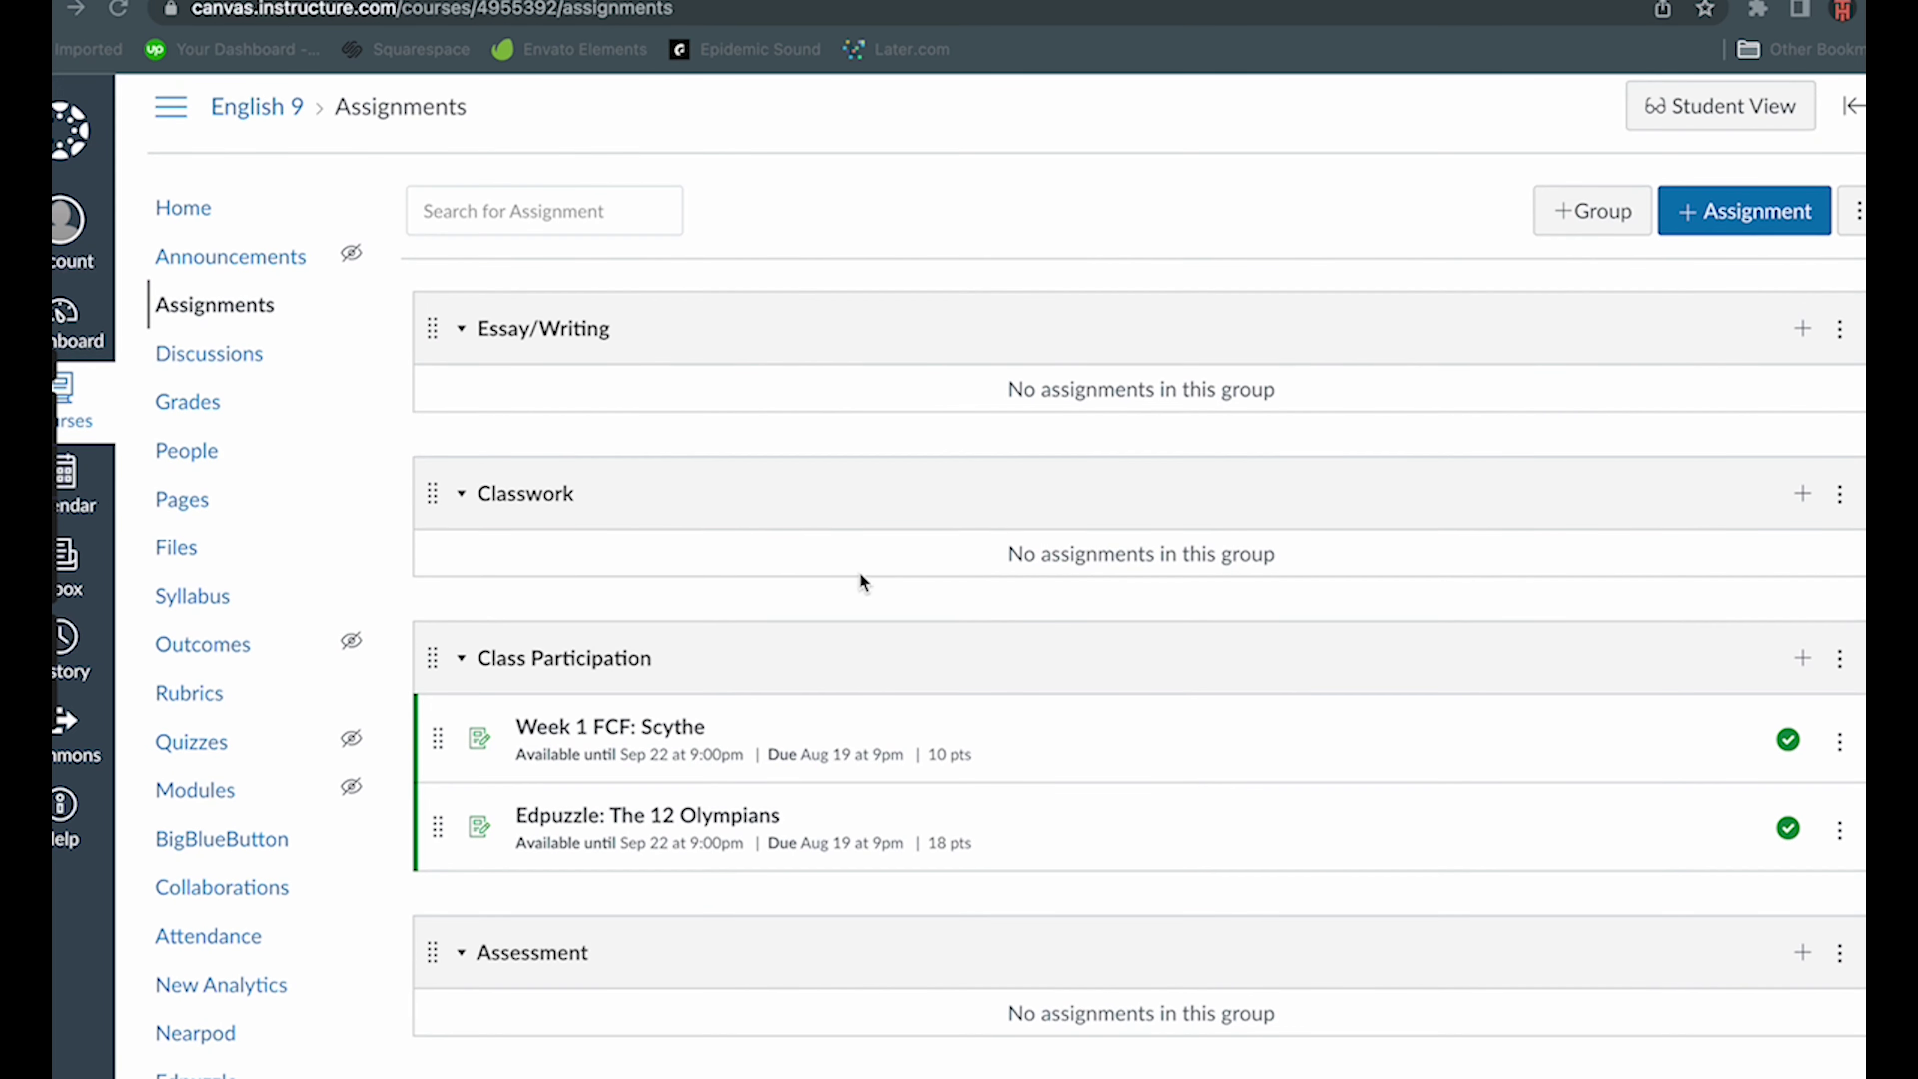
- Add an assignment of type Assignment to the Class Participation group and name it Week 1 FCF: Scythe (Demo)
left_click(1803, 659)
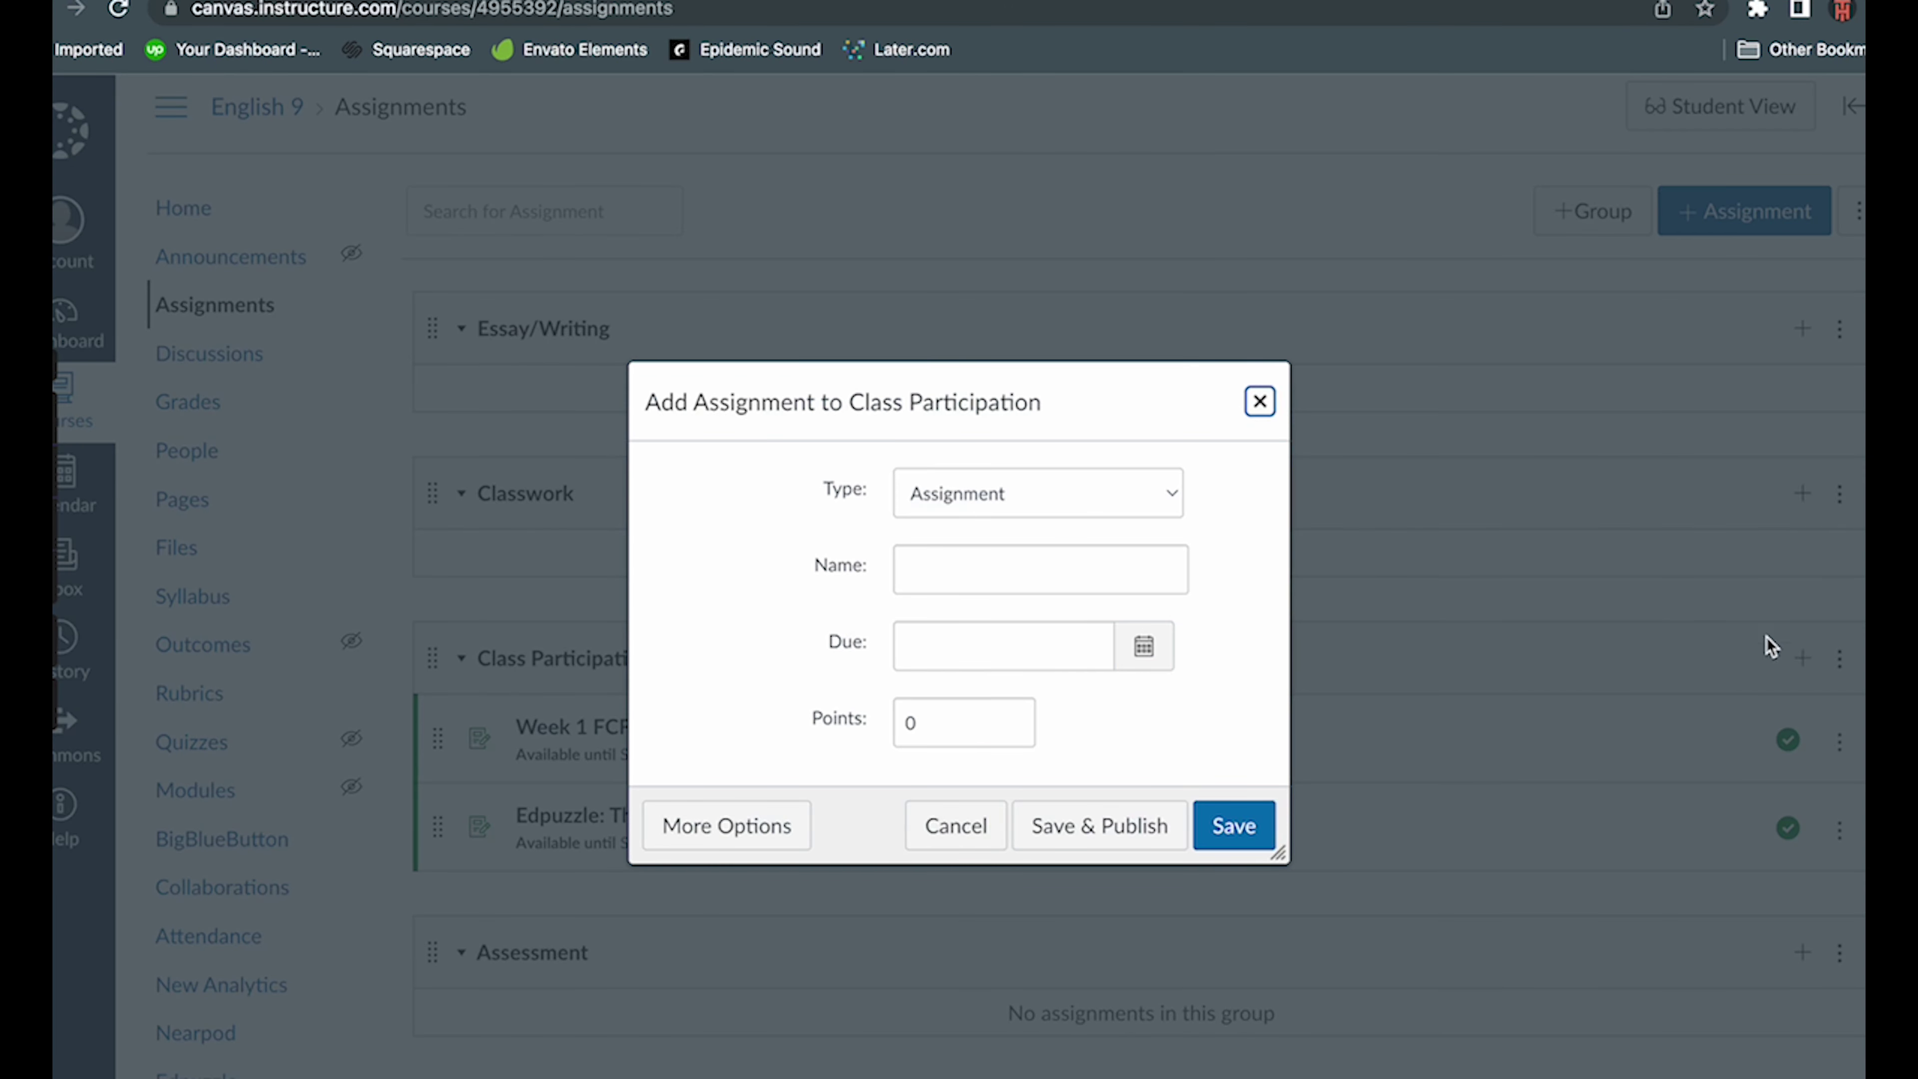
left_click(1133, 504)
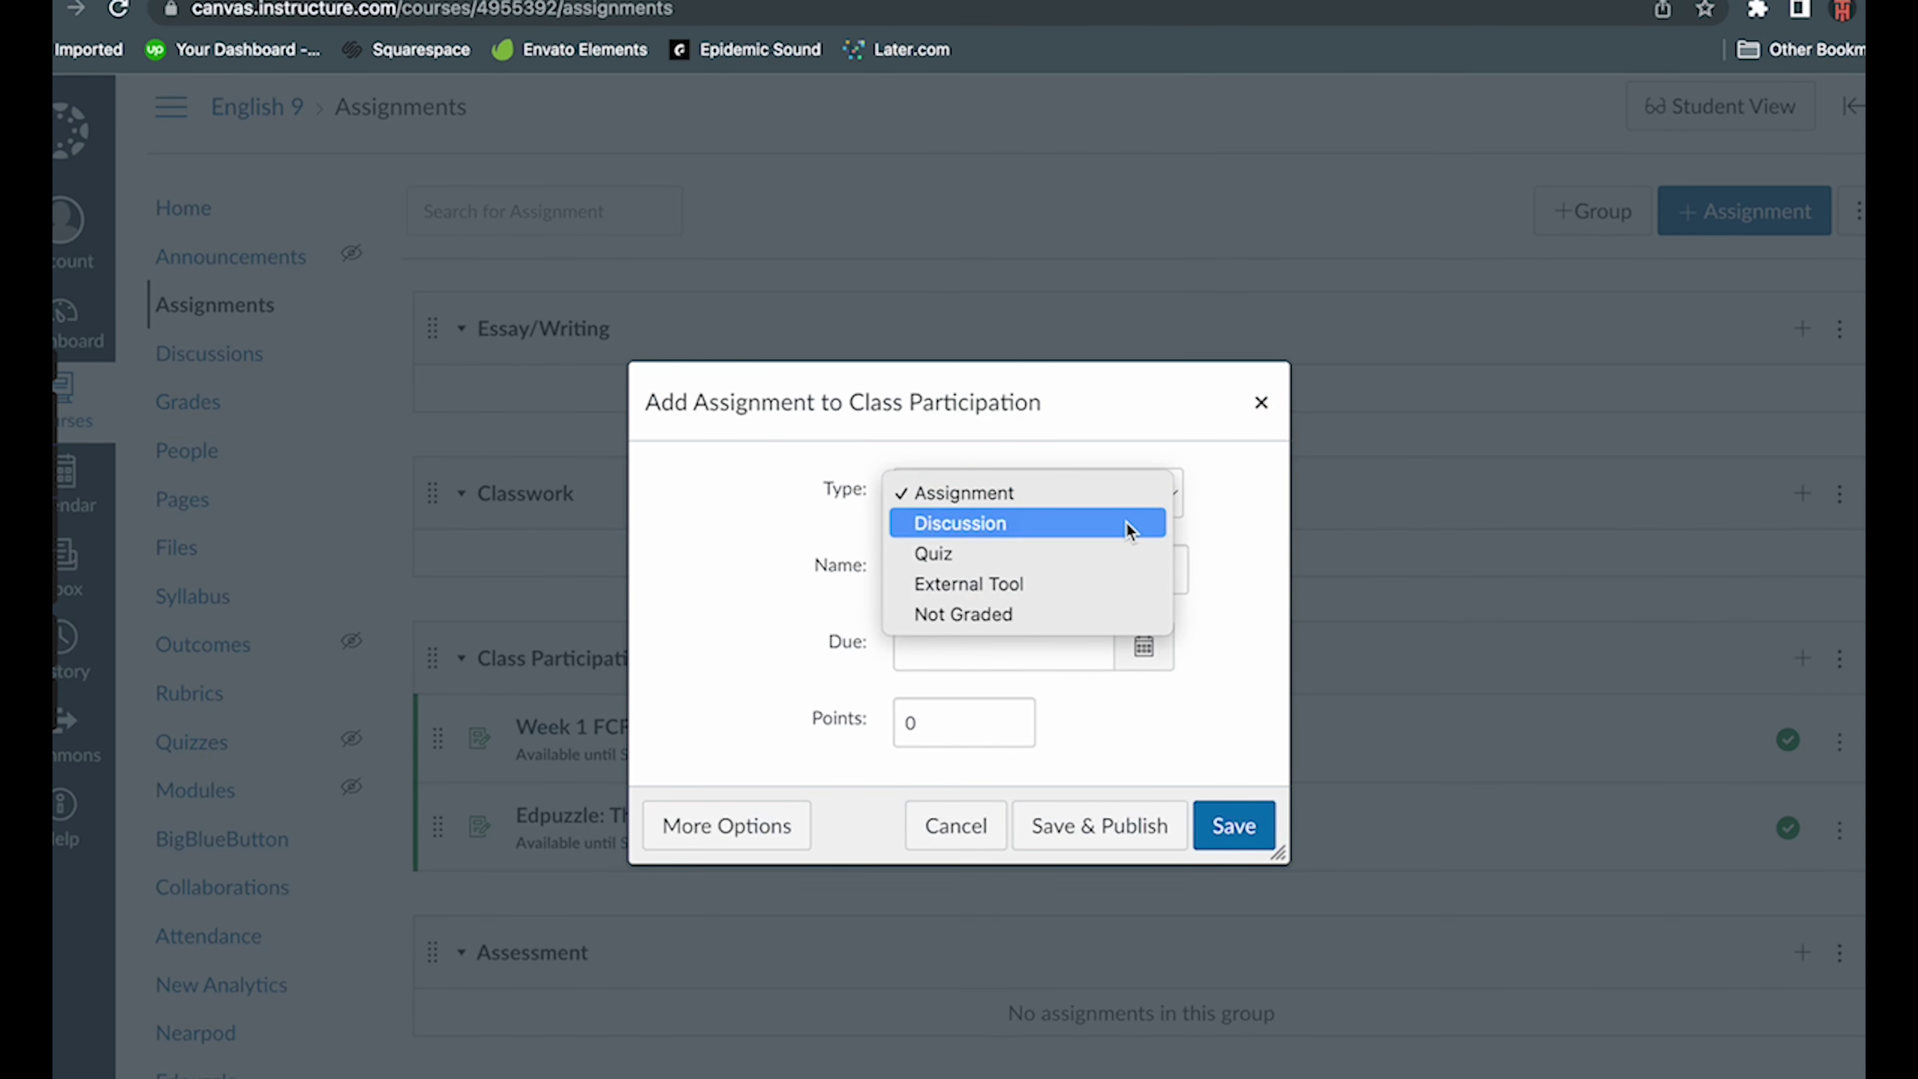
left_click(1104, 492)
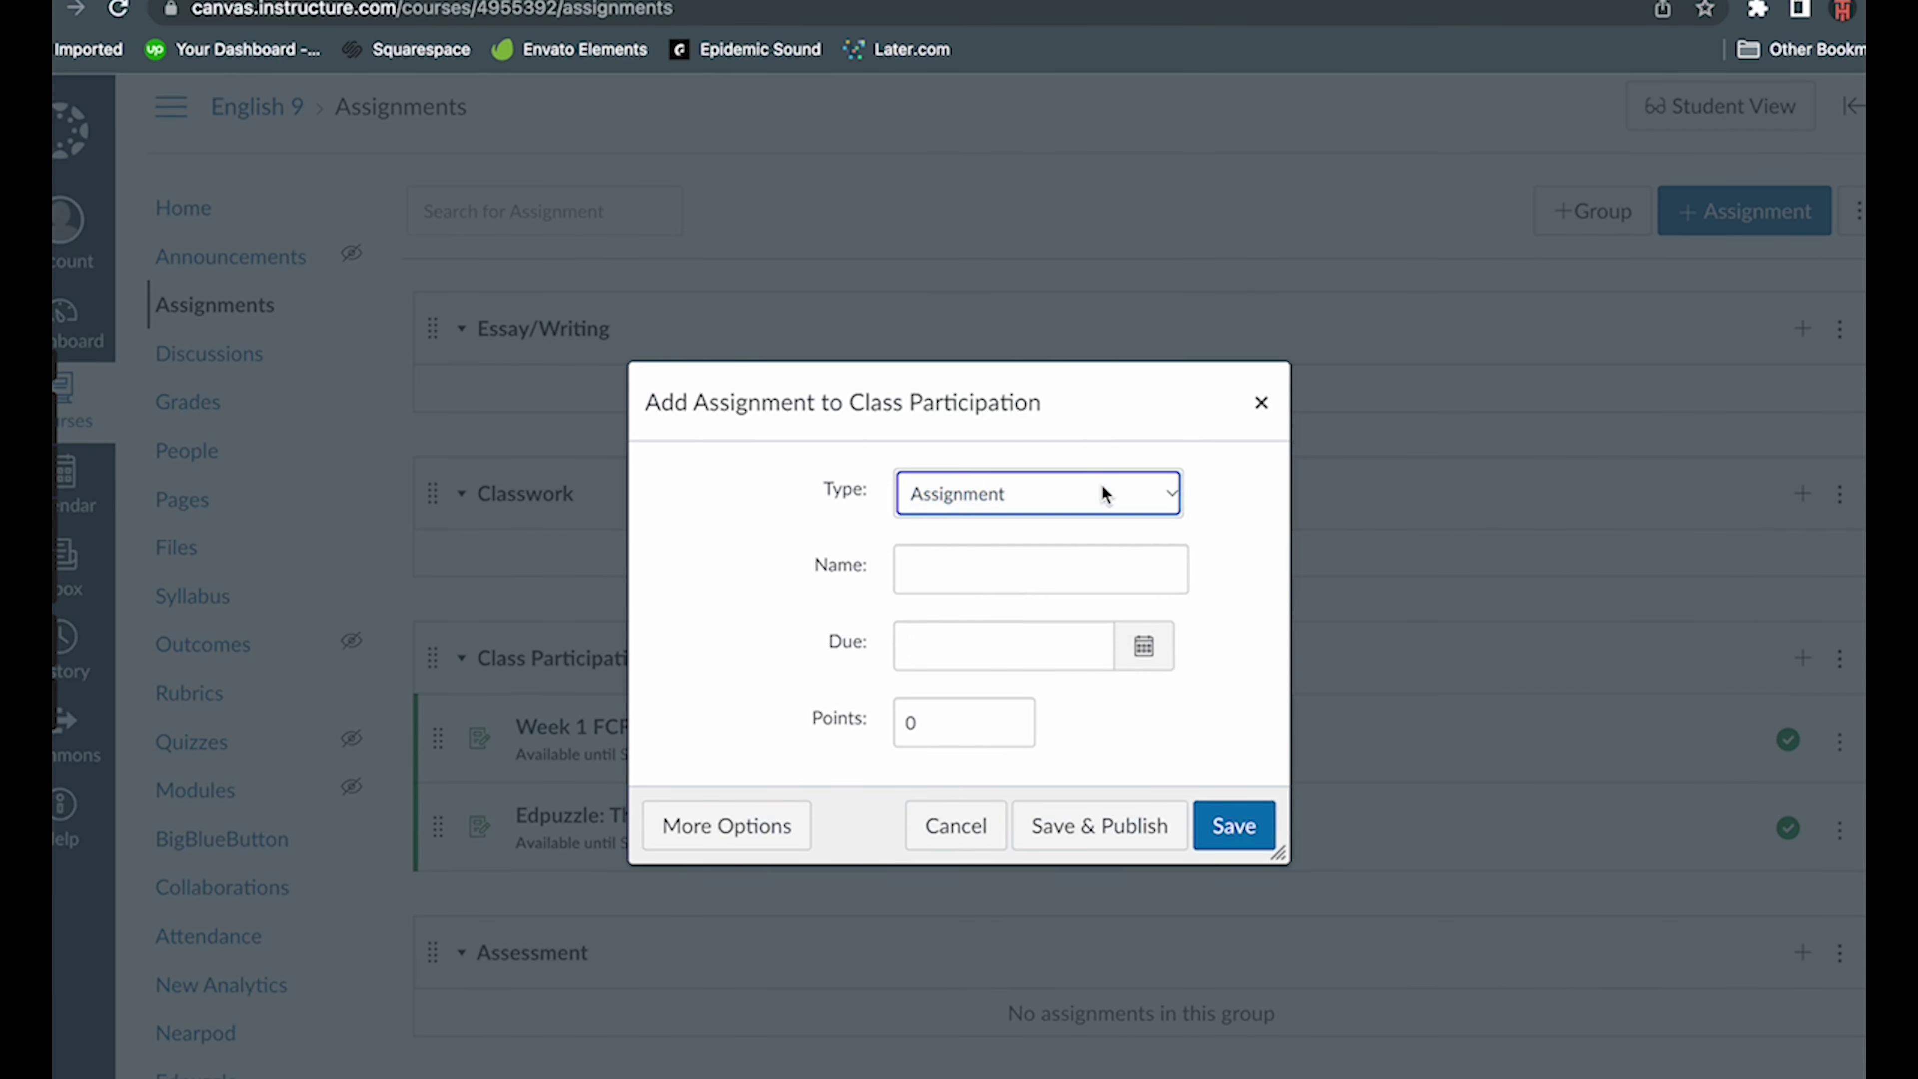
left_click(1049, 575)
type("W")
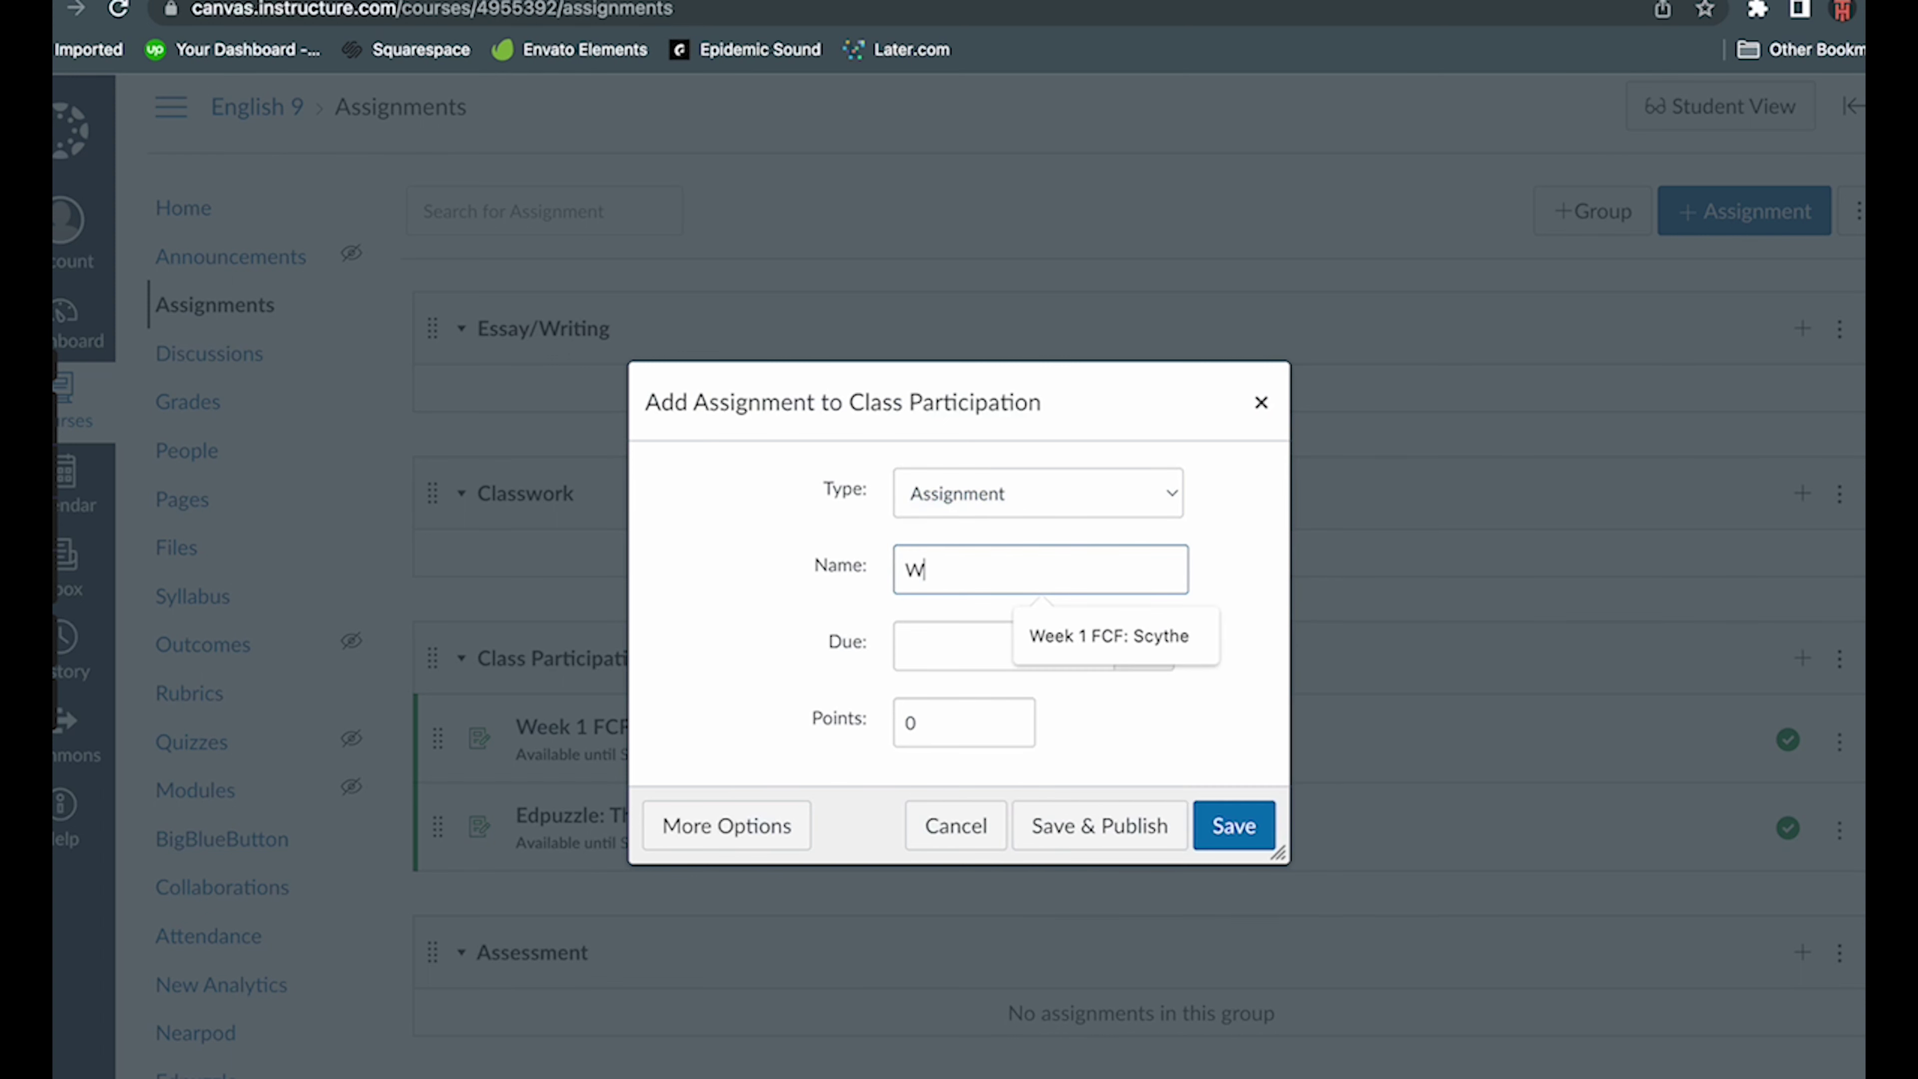
type("eek")
left_click(1125, 635)
type("(")
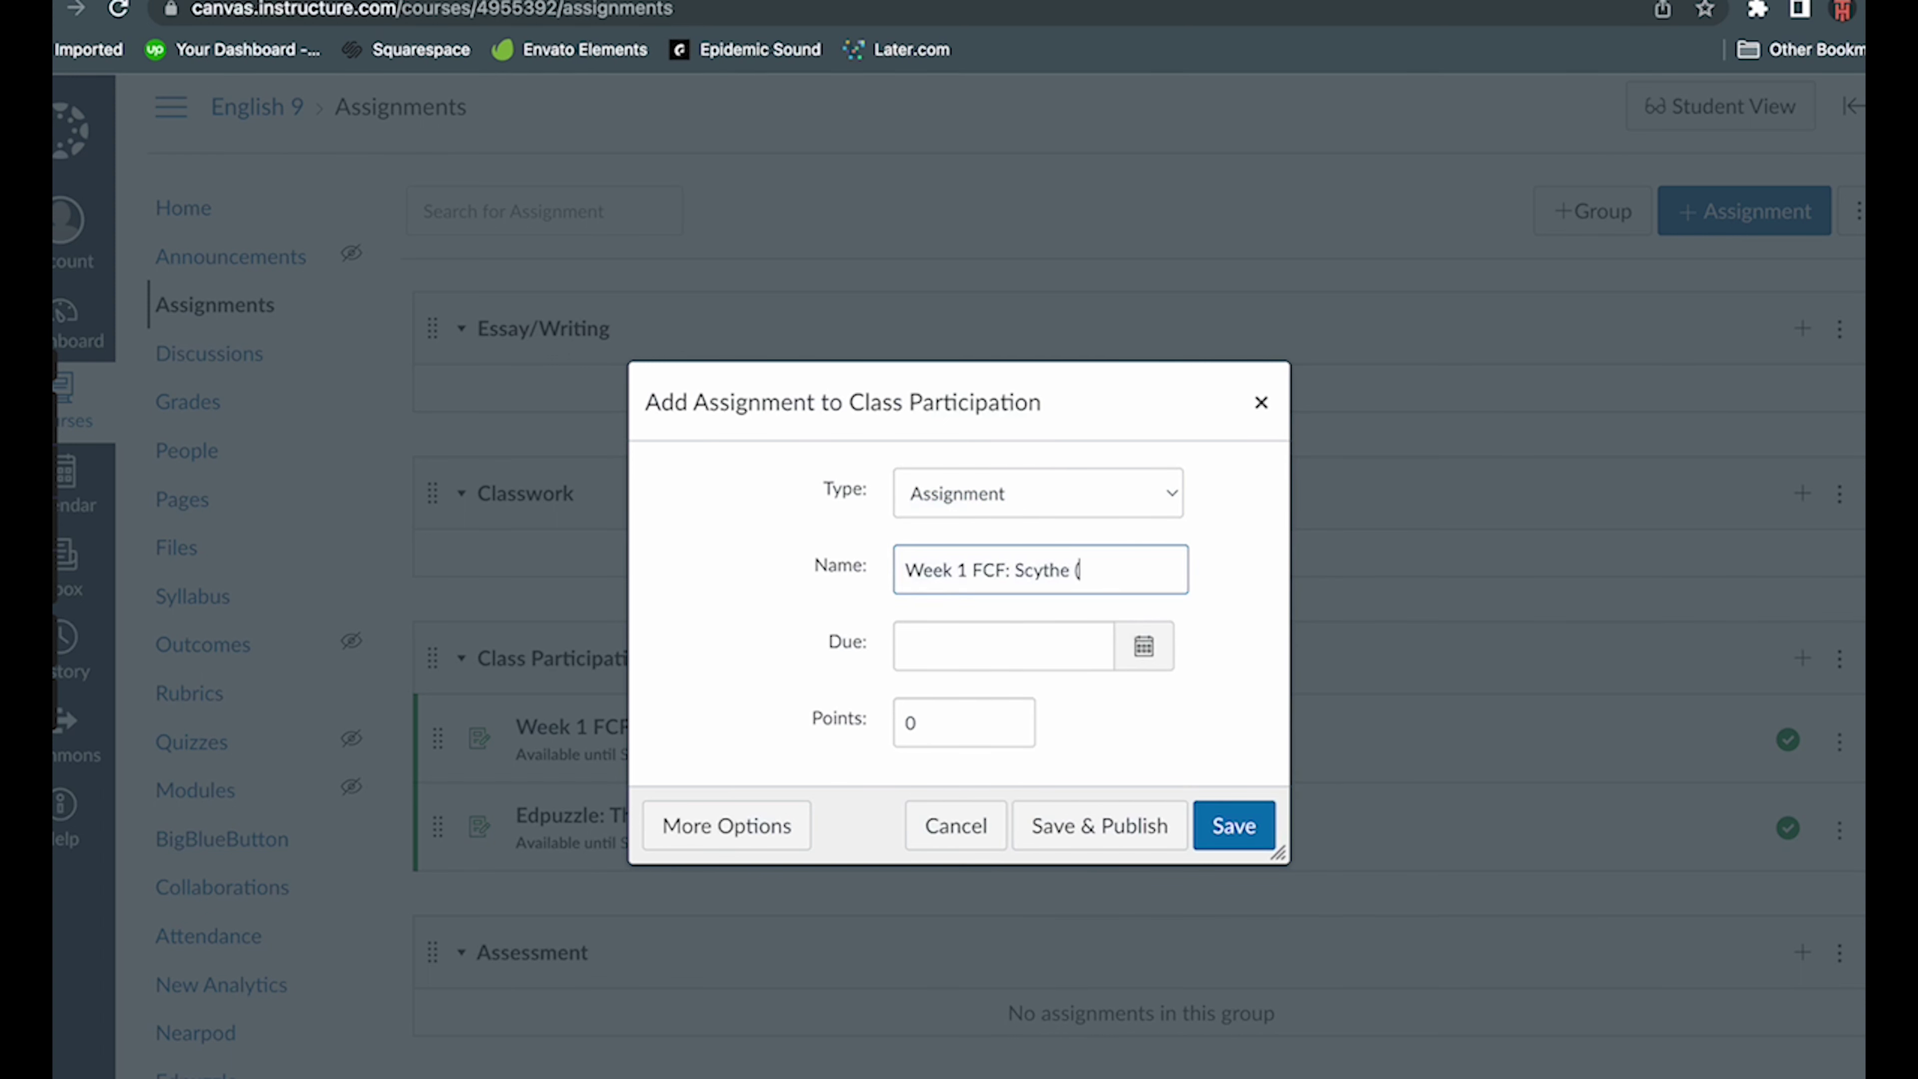
type("Demo)")
- Make the new assignment due Aug 19 at 9pm and worth 10 points
left_click(1015, 645)
left_click(1144, 646)
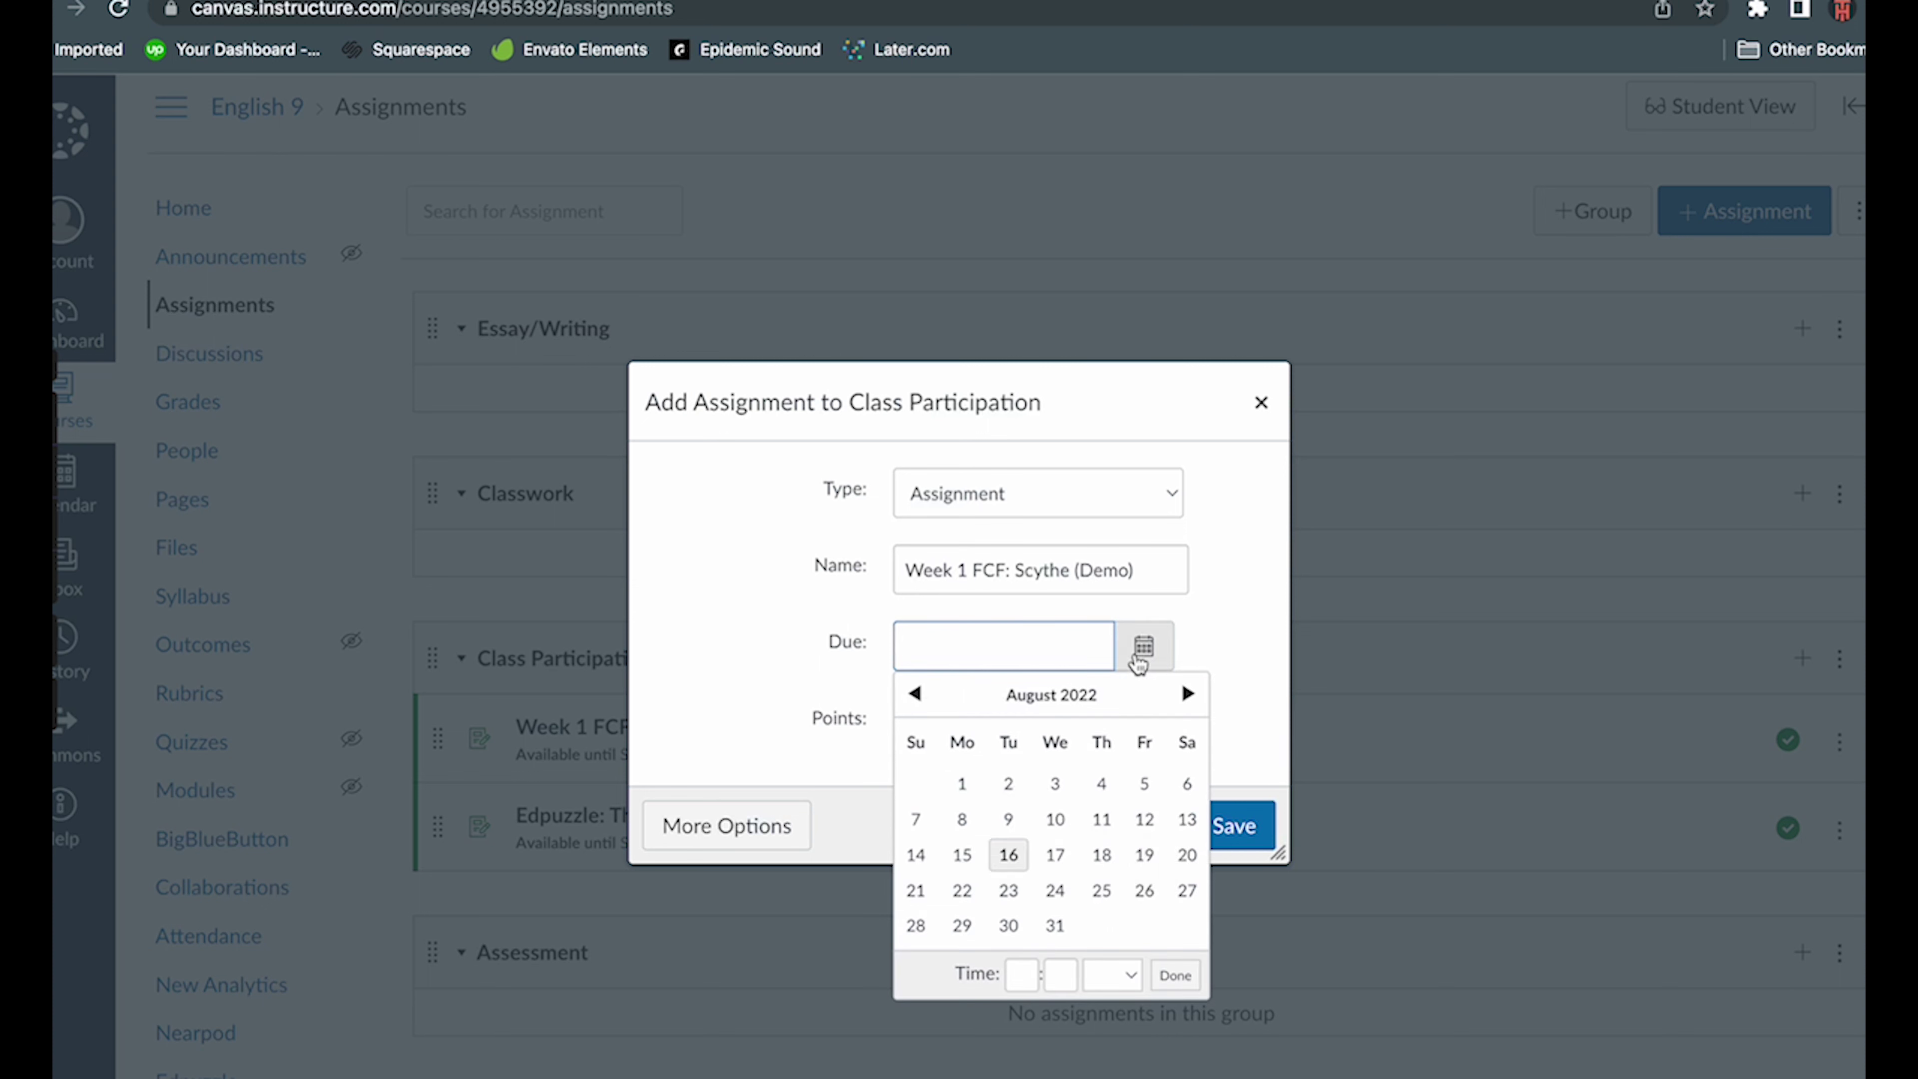
left_click(1144, 855)
left_click(1175, 975)
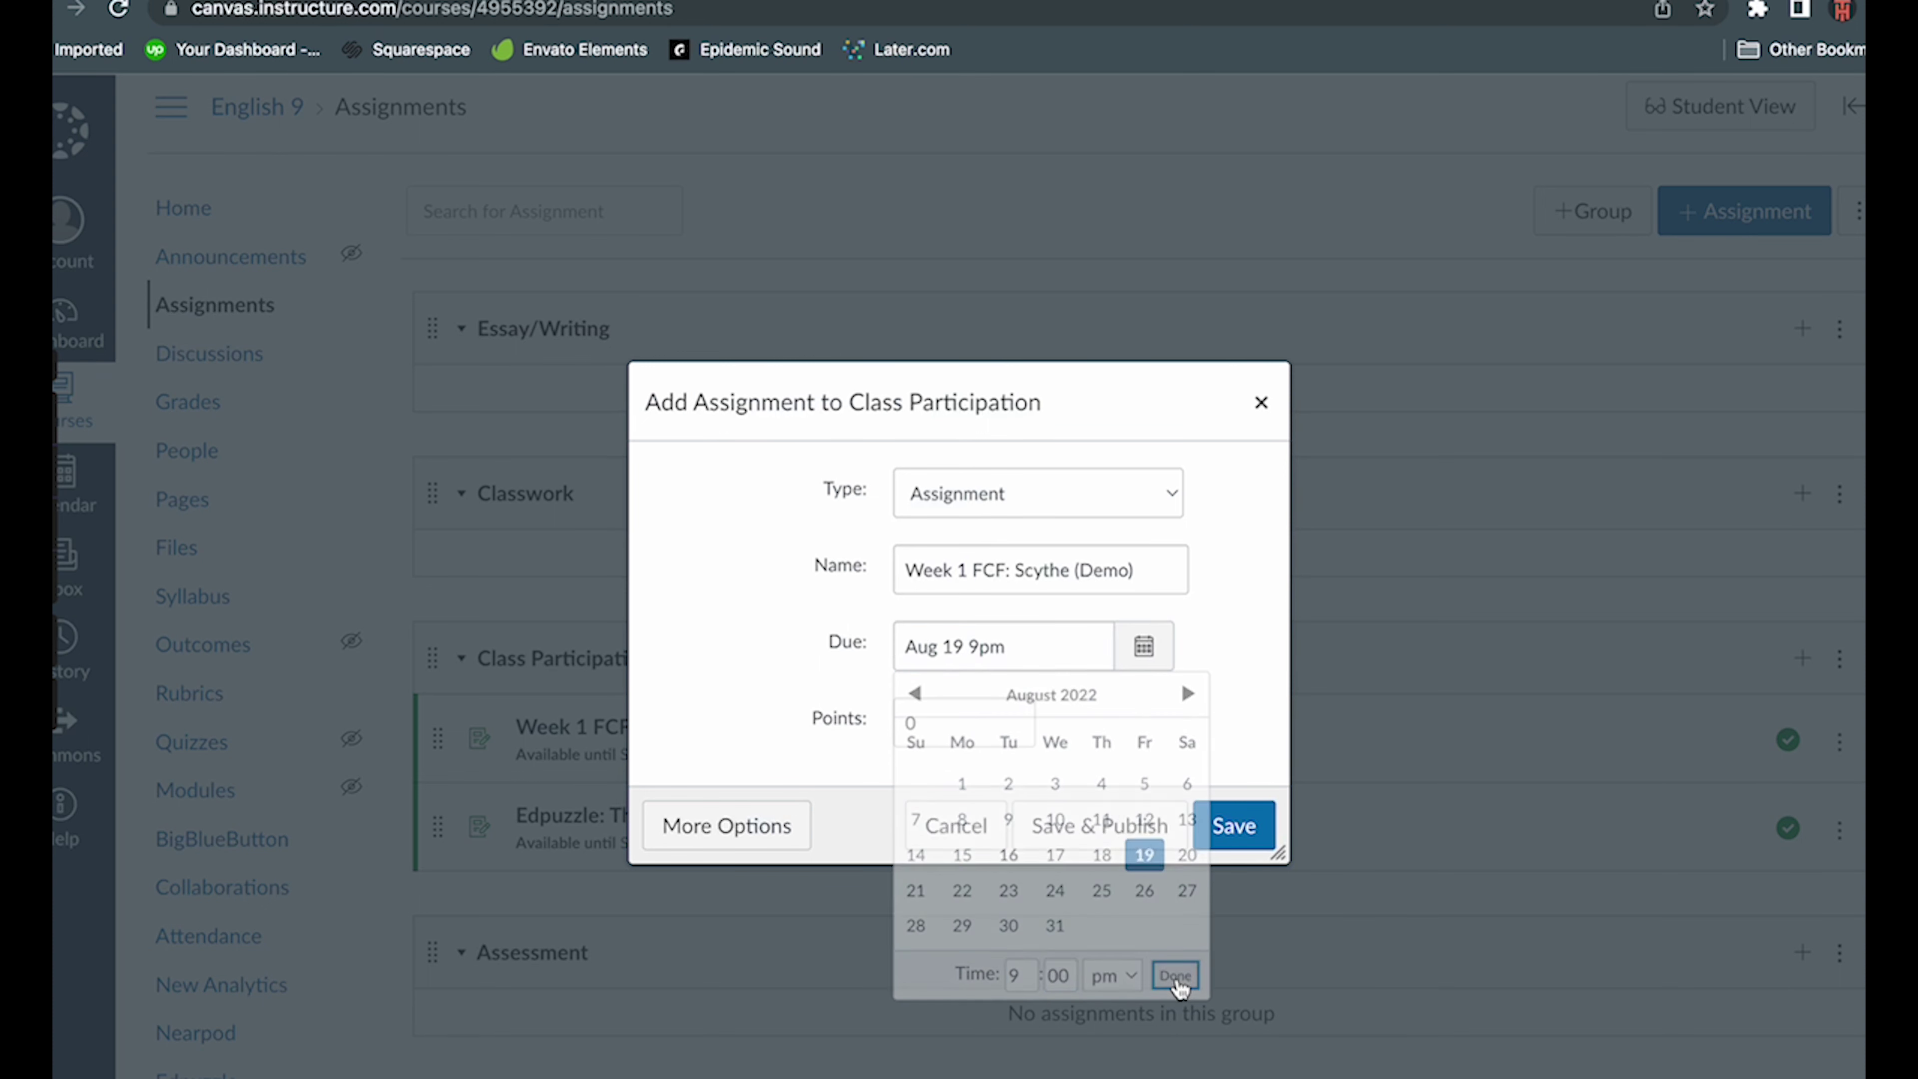
left_click(943, 724)
type("10")
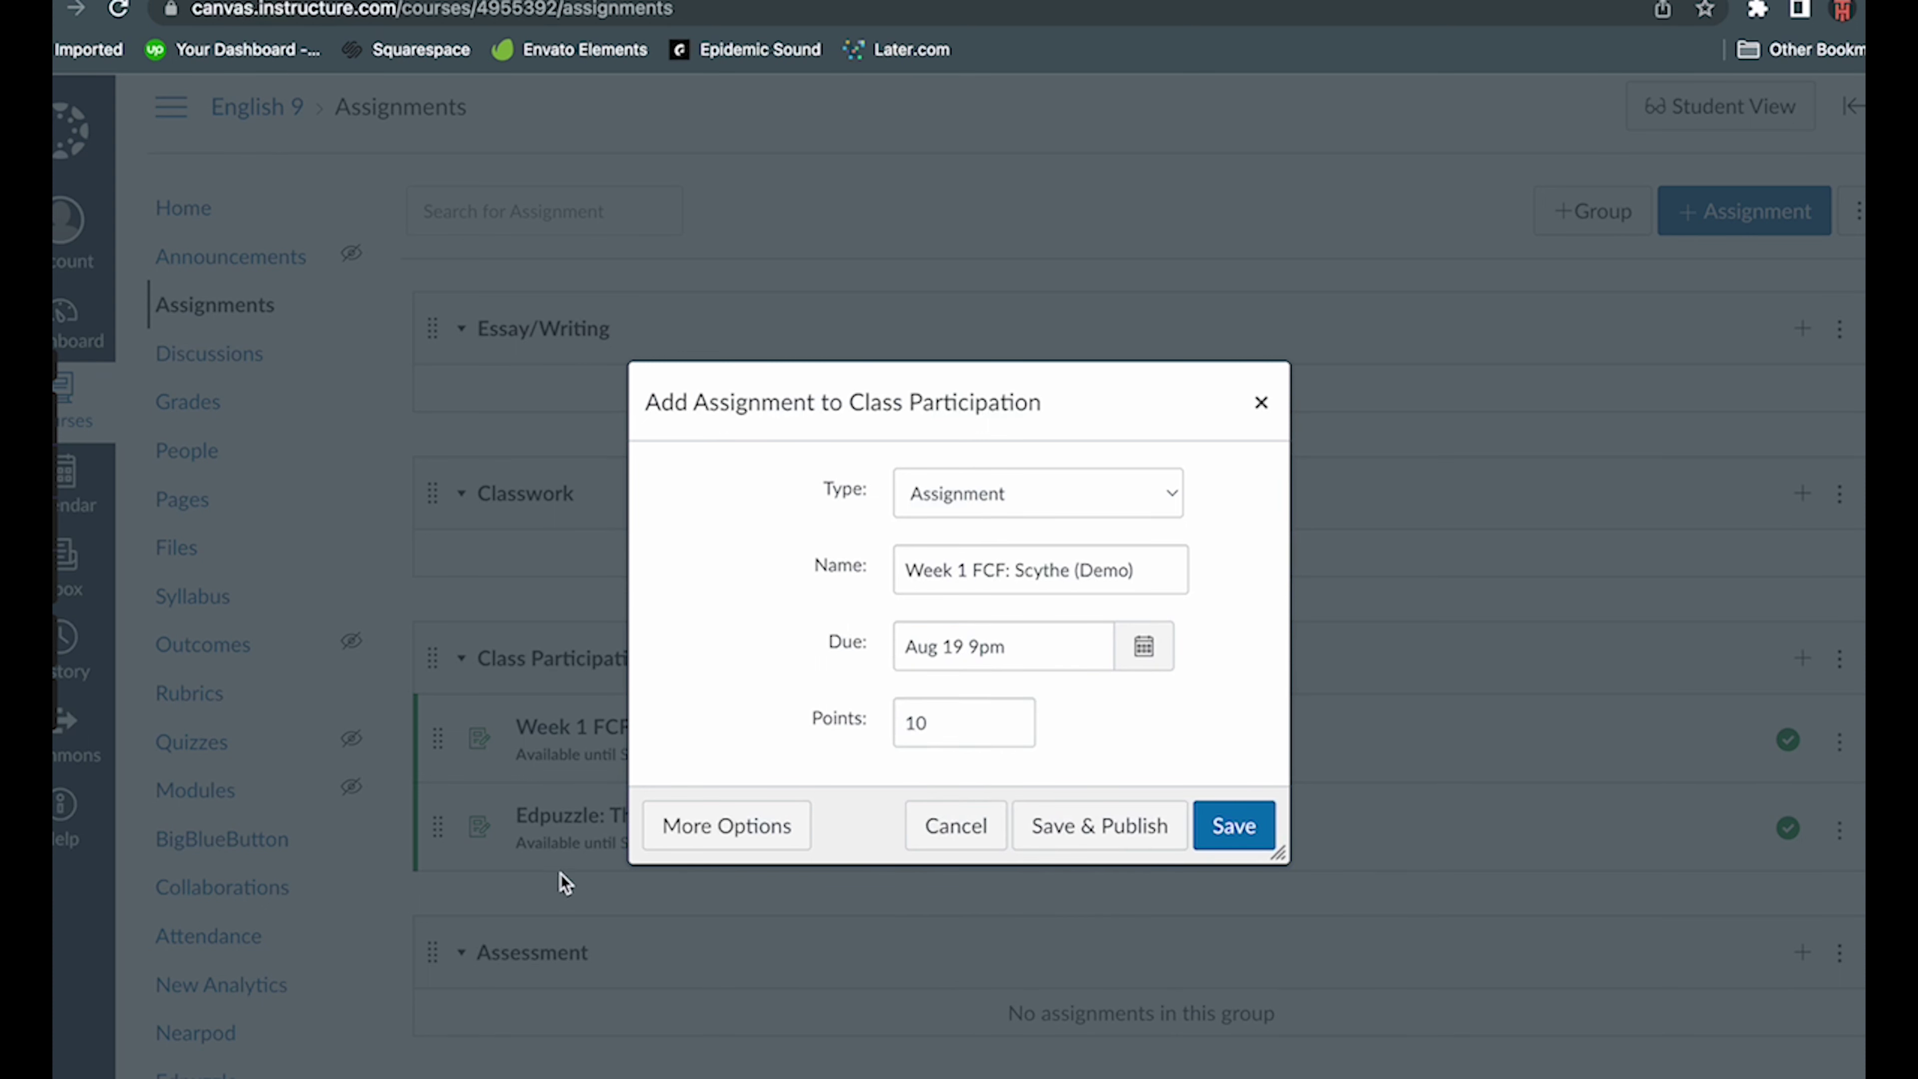
- In the full assignment editor, describe the Scythe Nearpod task, due 9:00 p.m. Friday, August 19th, with the reminders to listen carefully, follow along and replay the excerpt
left_click(685, 840)
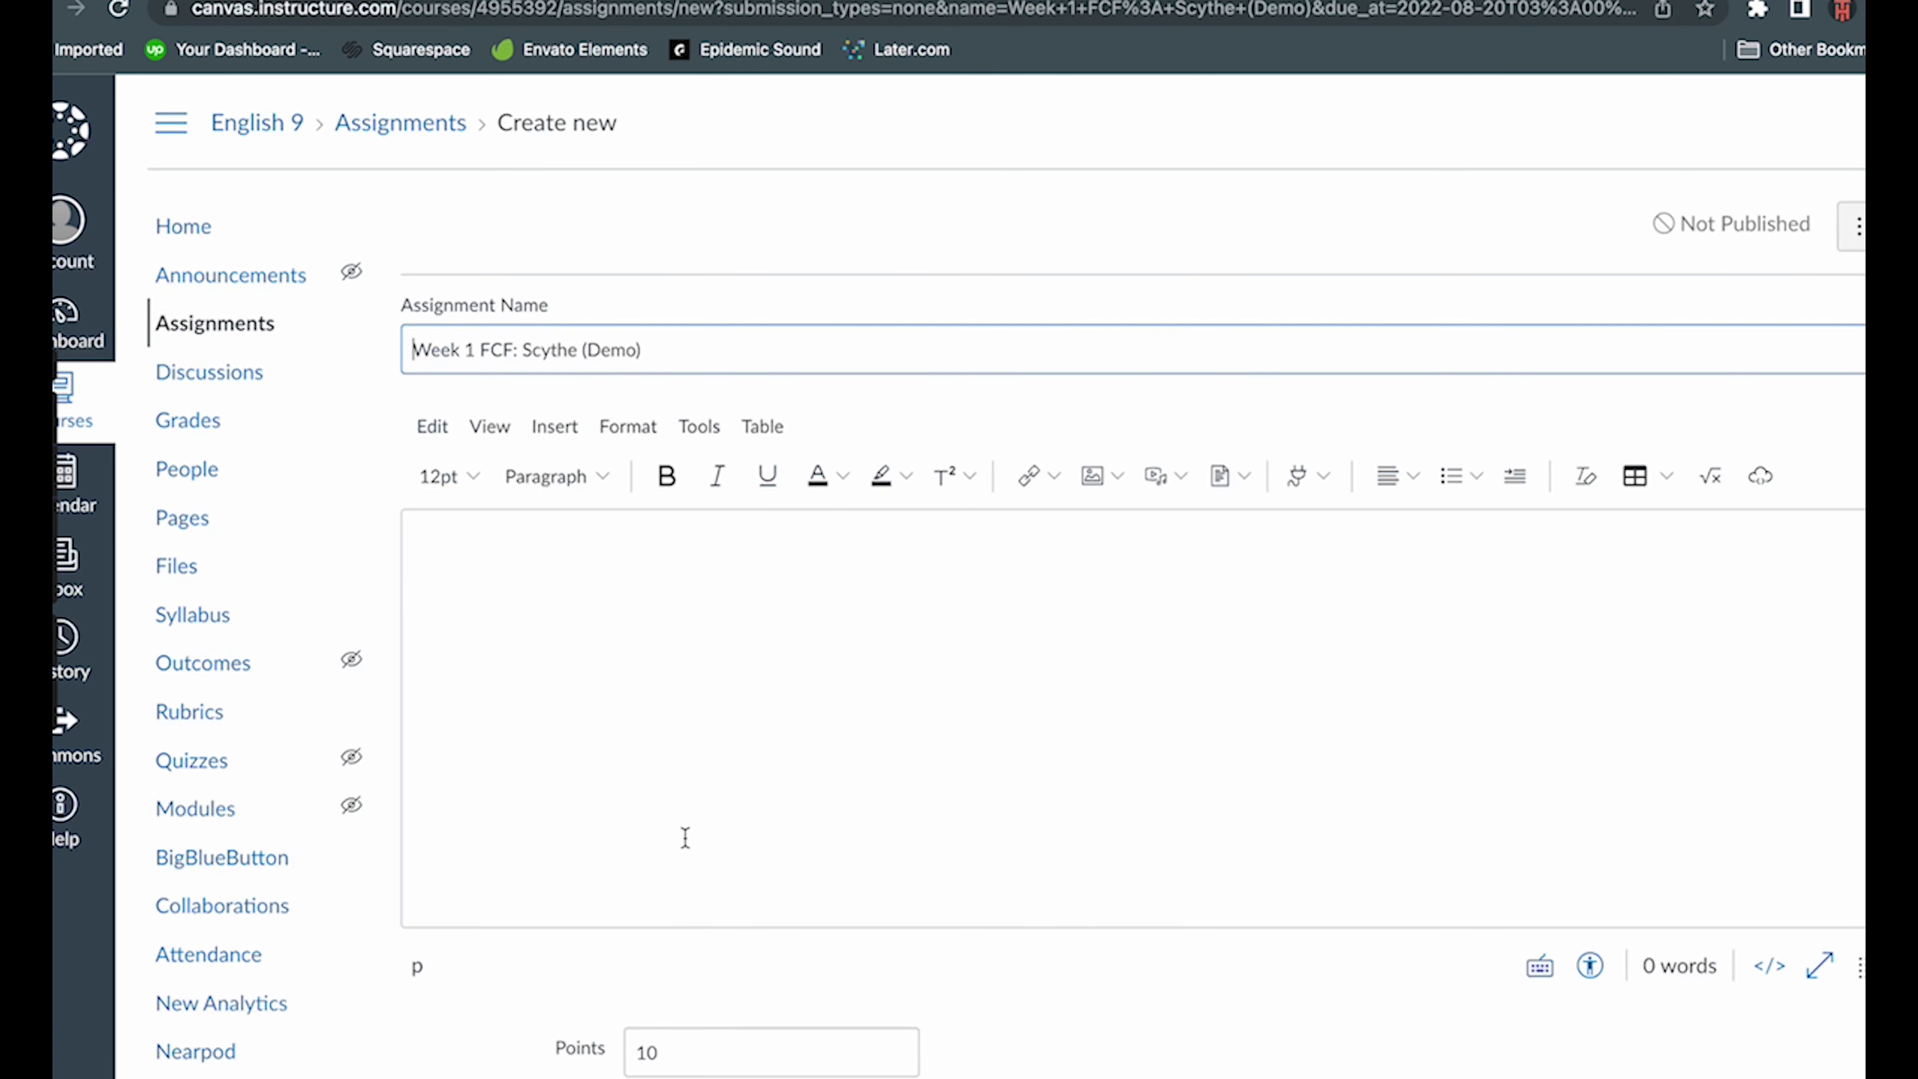
left_click(881, 527)
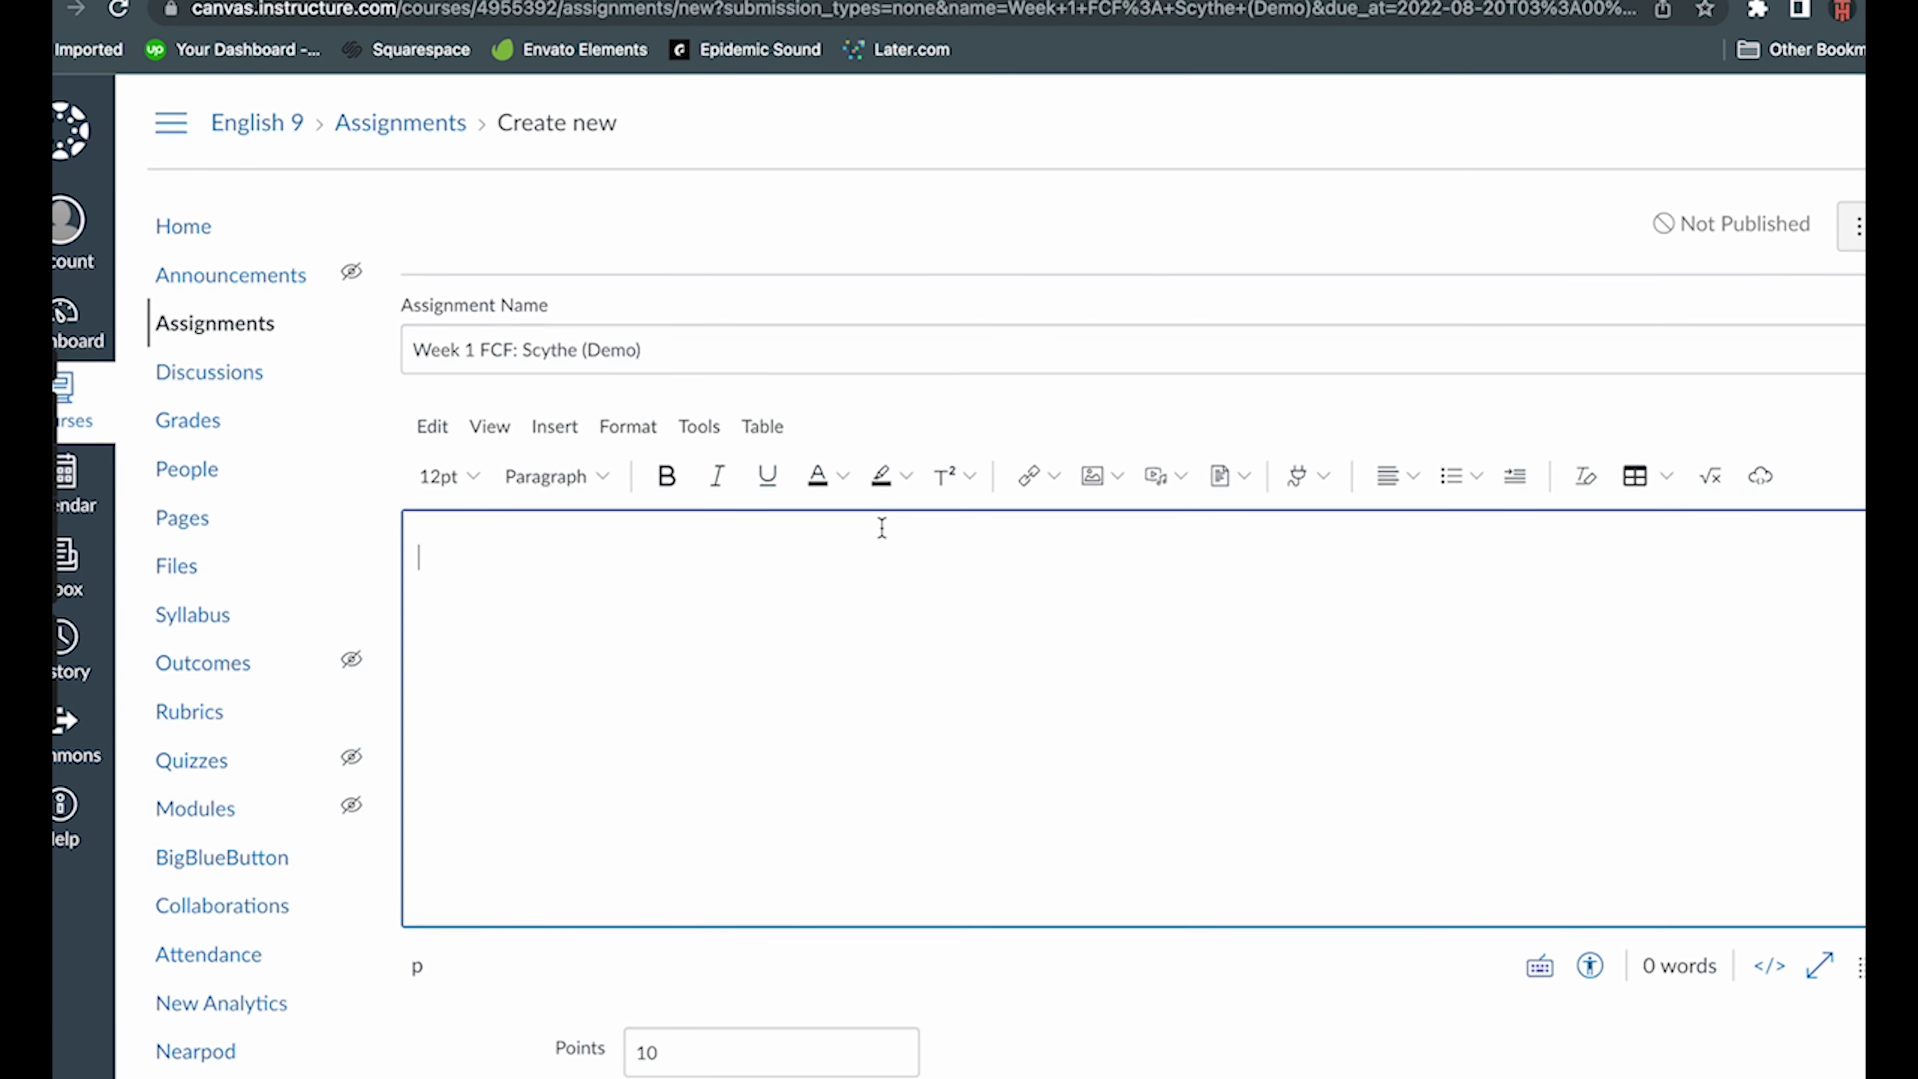
type("Click the link below to complete the Nearpod for this week's First Chapter Friday book, Scythe by Neal Schusterman by 9:00 p.m. Friday, August 19th. Be sure to listen carefully and follow along with the printed text in the video. Remember, you can go back and listen to/read the excerpt again!")
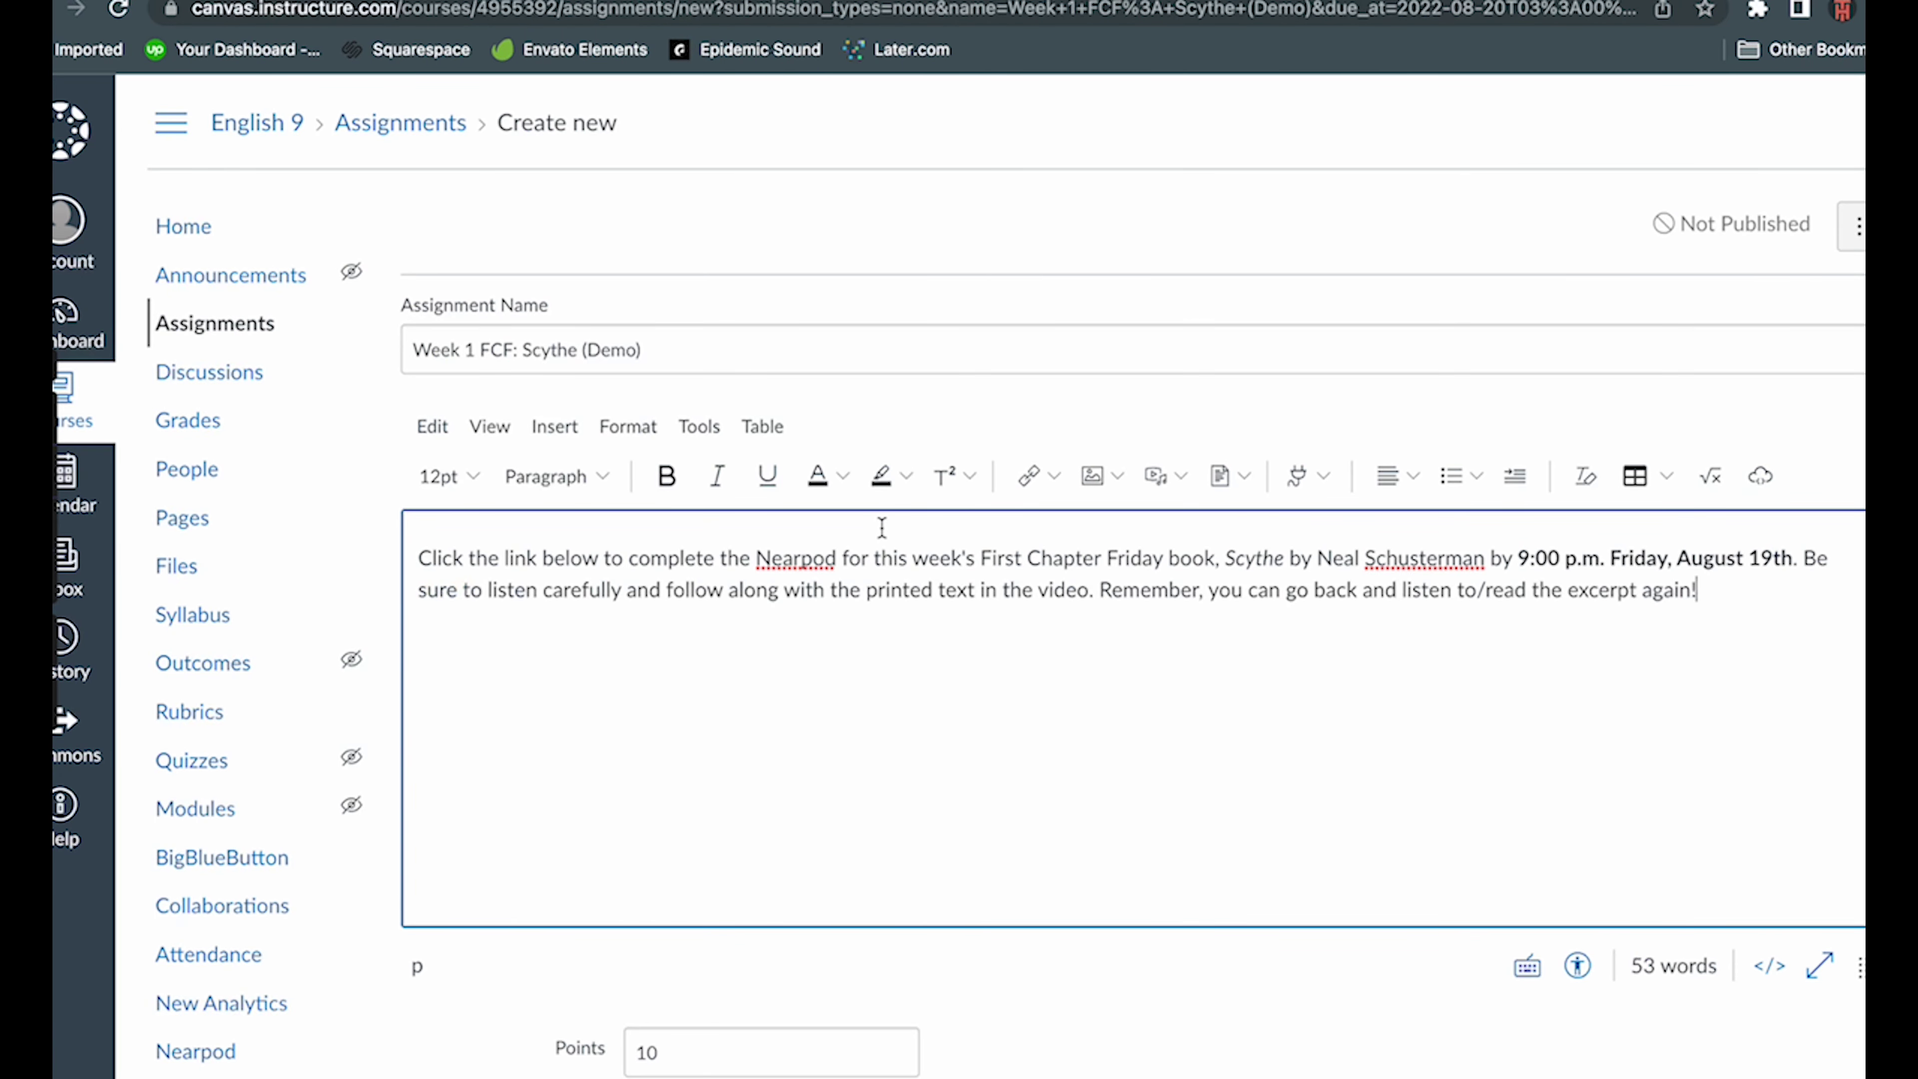
- Exclude the assignment from the final grade and set its submission type to External Tool
scroll(918, 663, "down", 6)
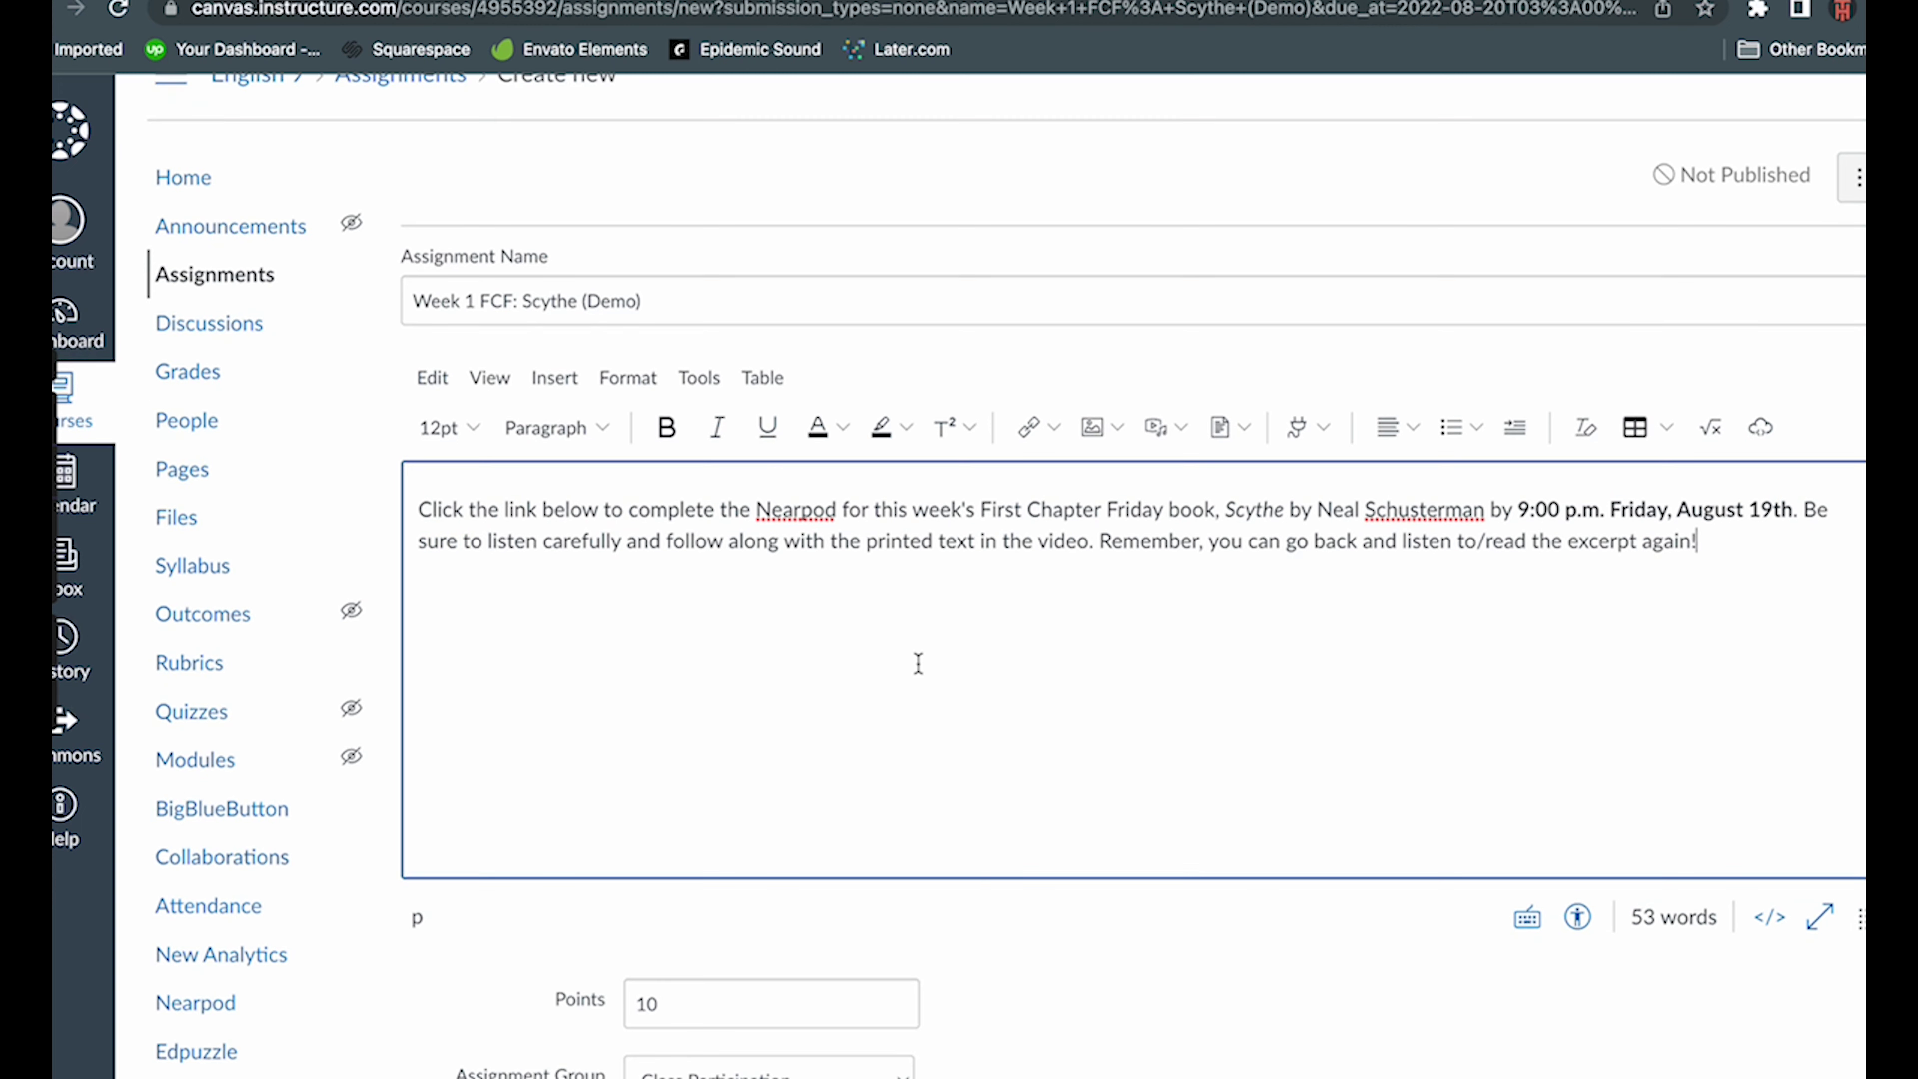
scroll(969, 733, "down", 3)
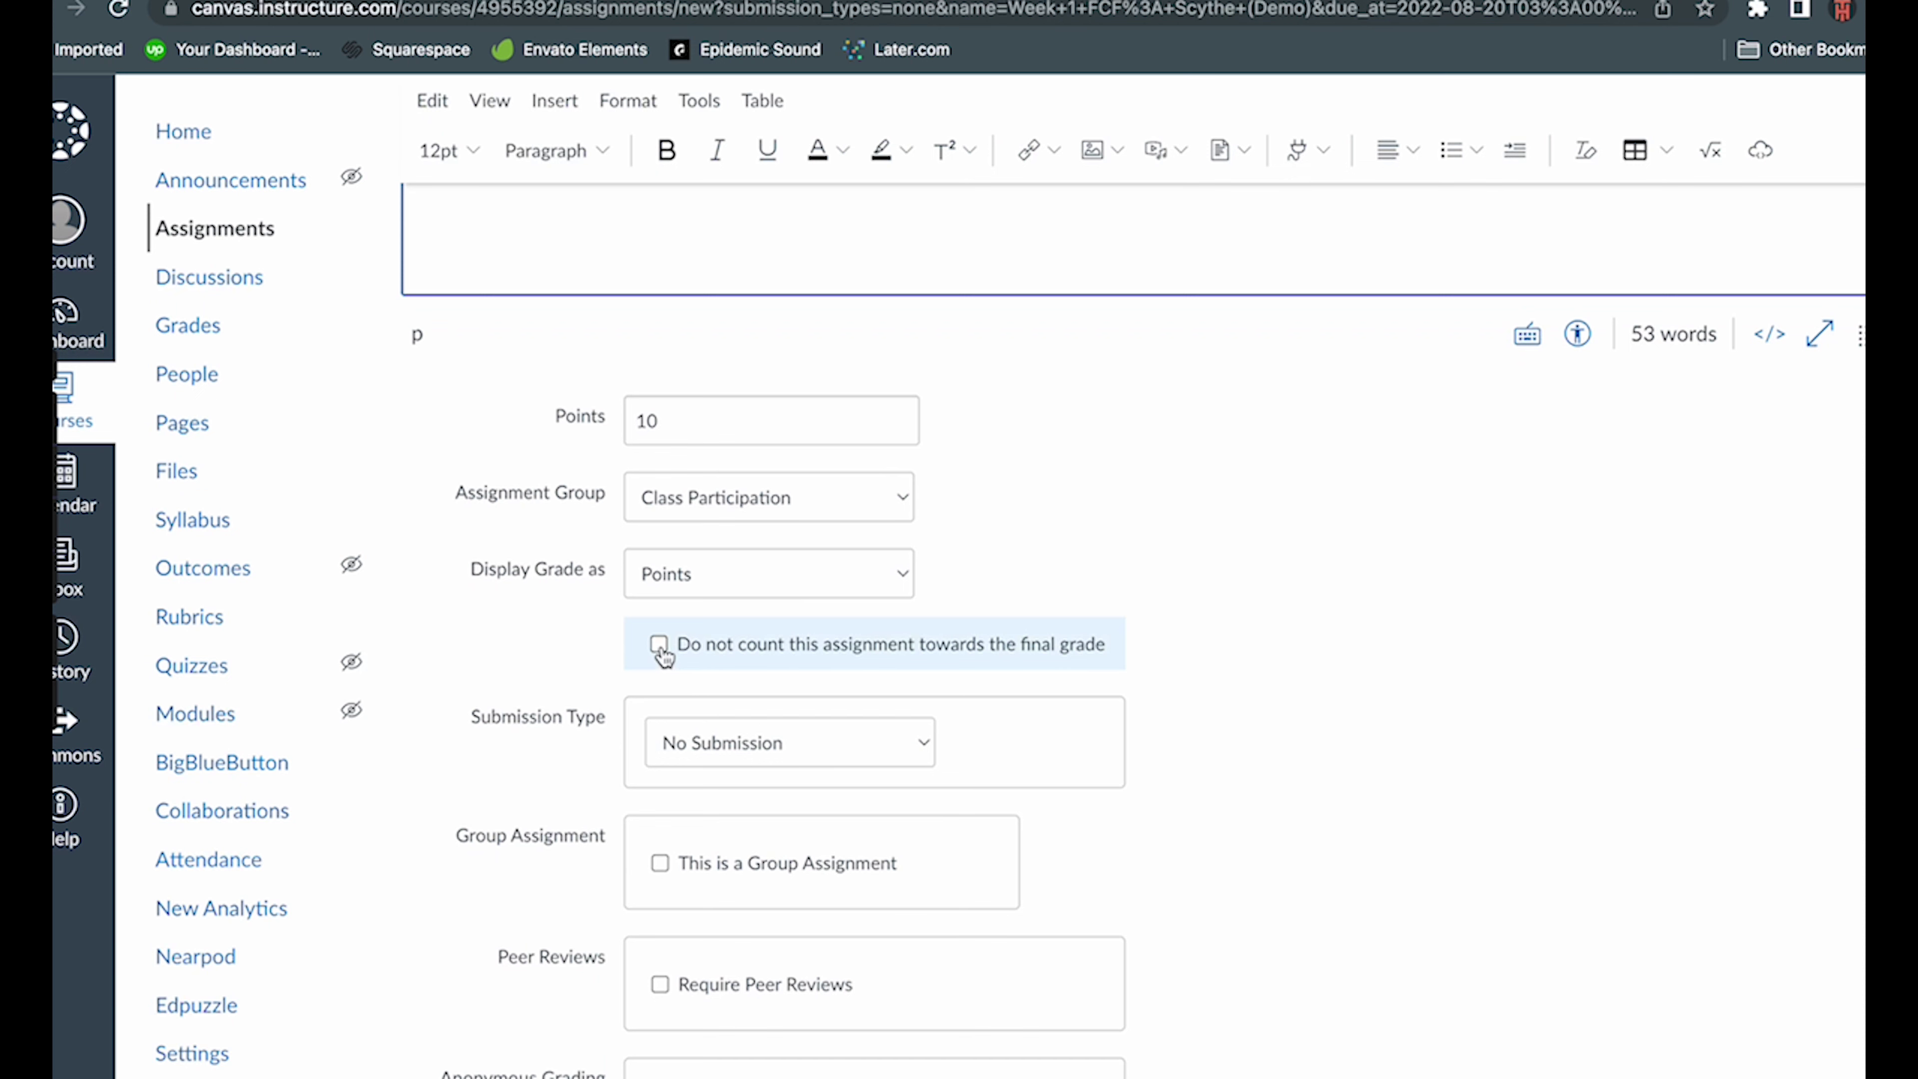
left_click(660, 649)
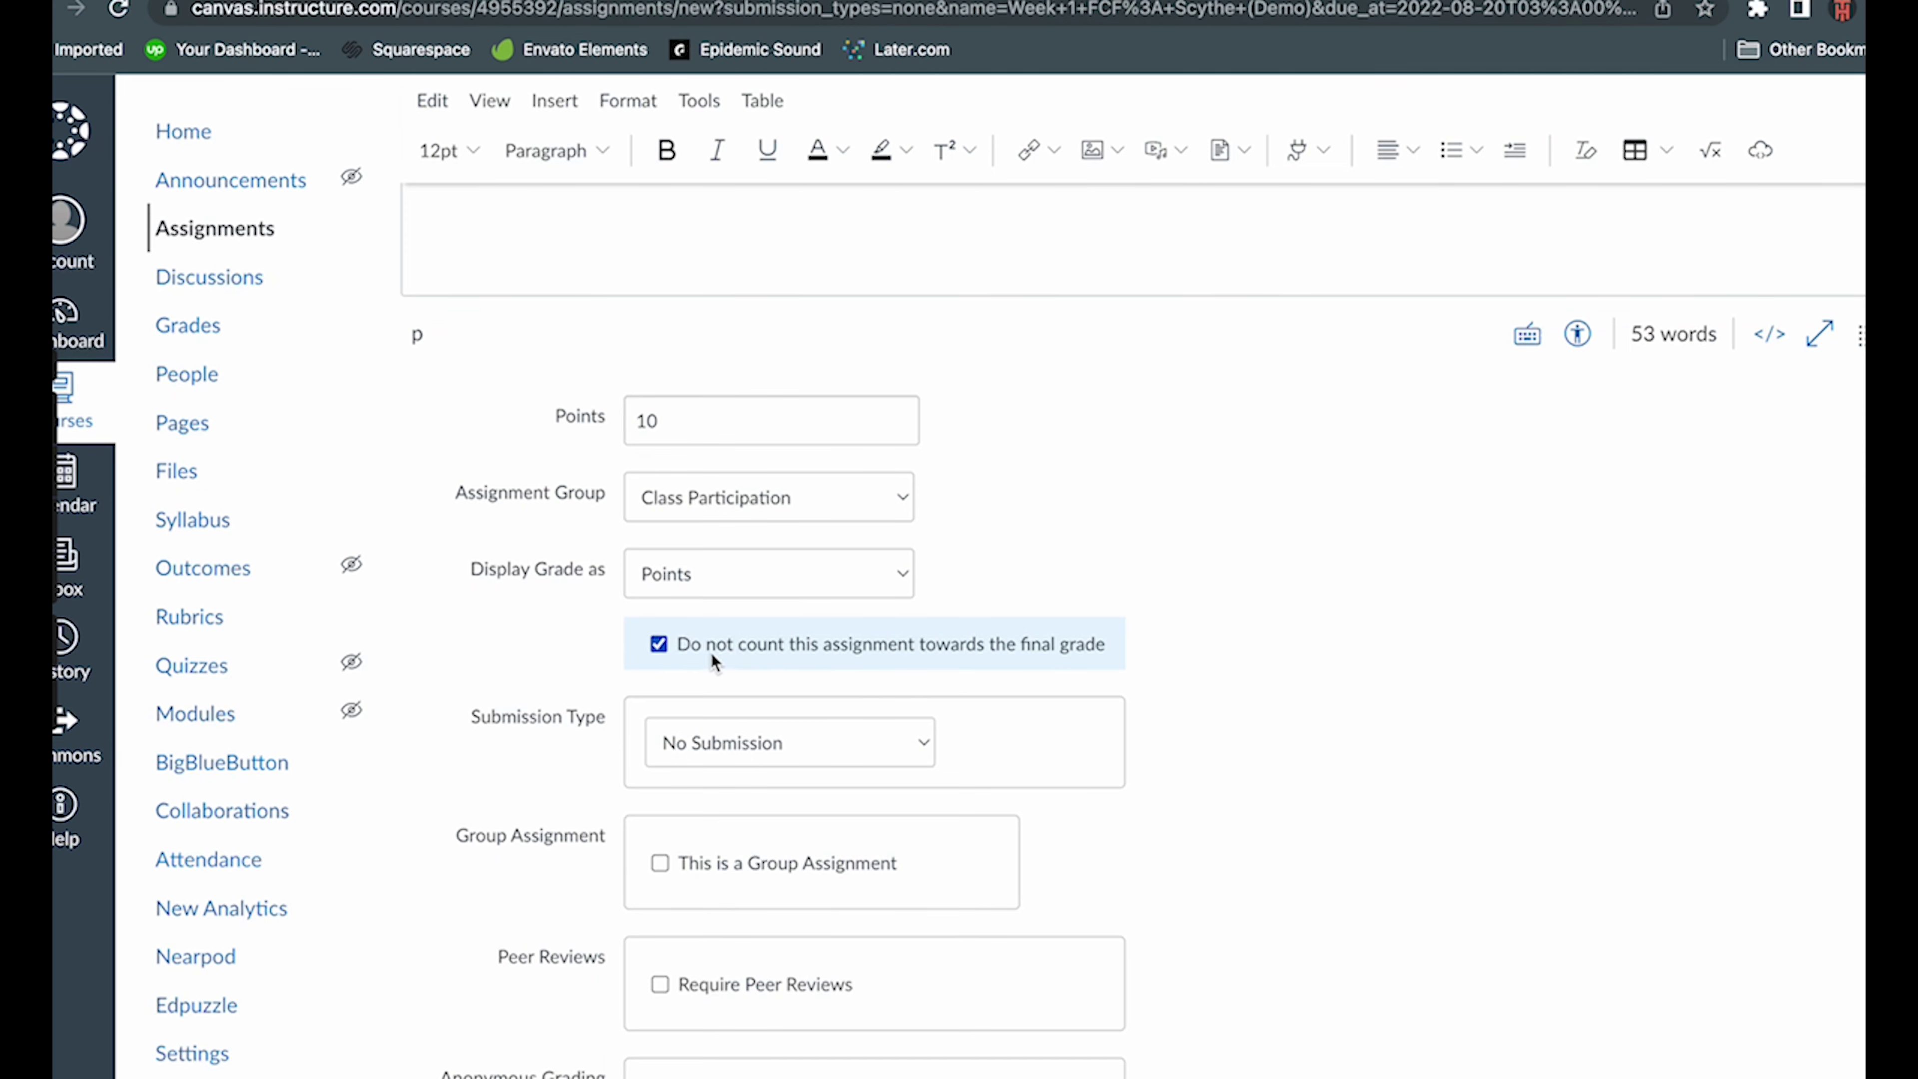
scroll(825, 663, "down", 1)
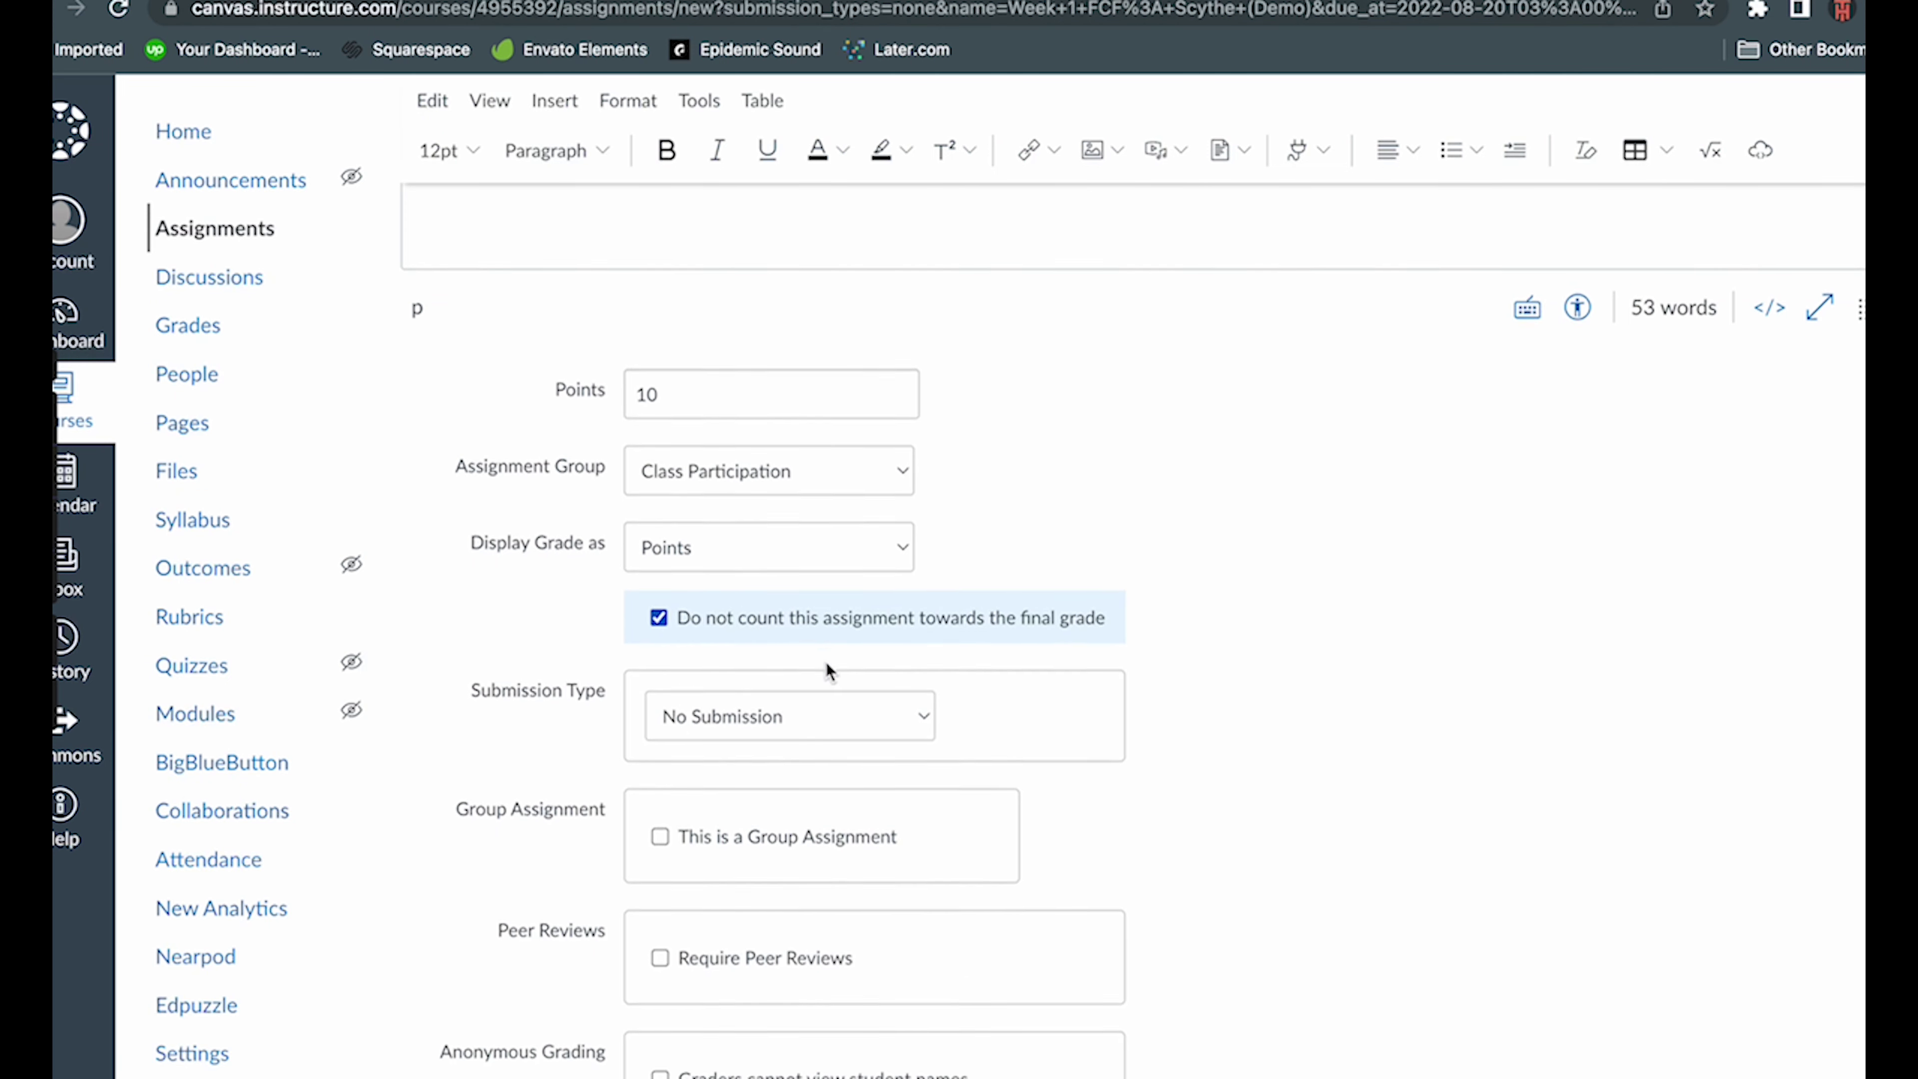
left_click(926, 689)
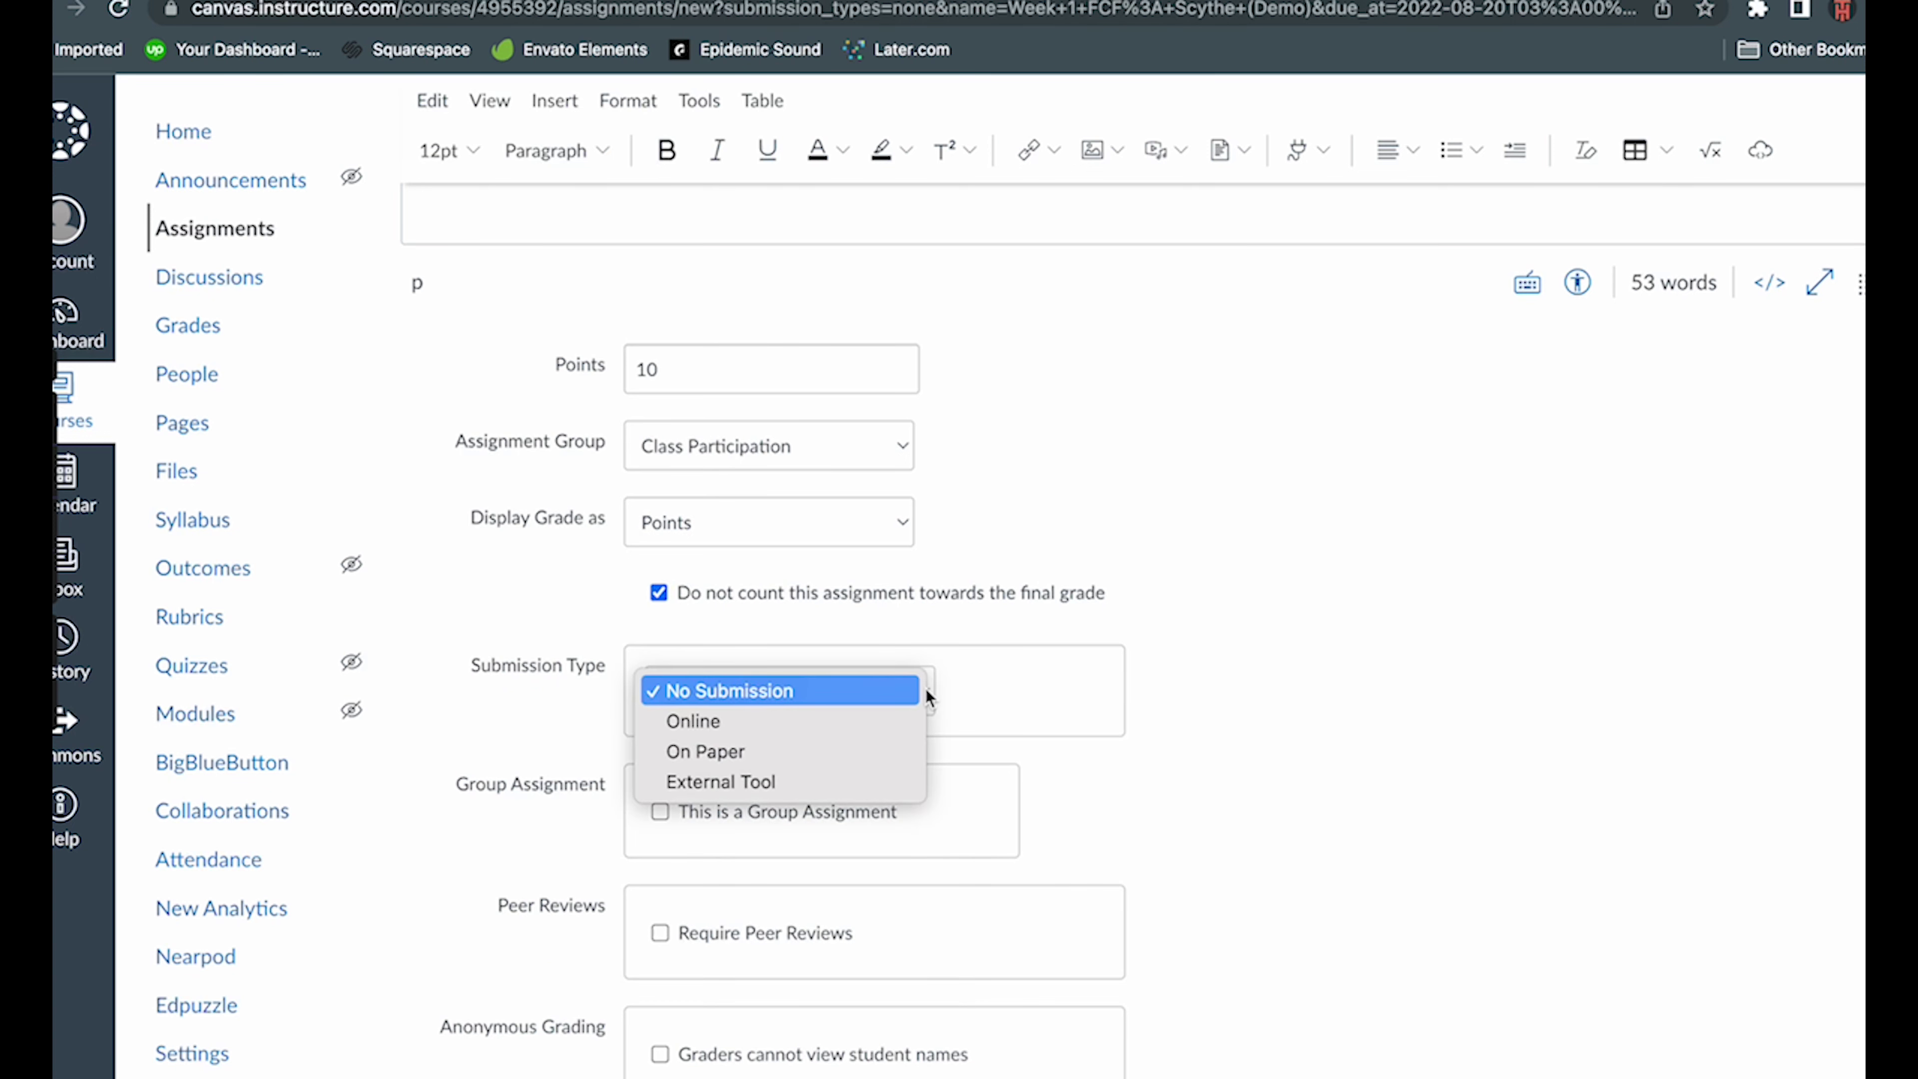
left_click(895, 783)
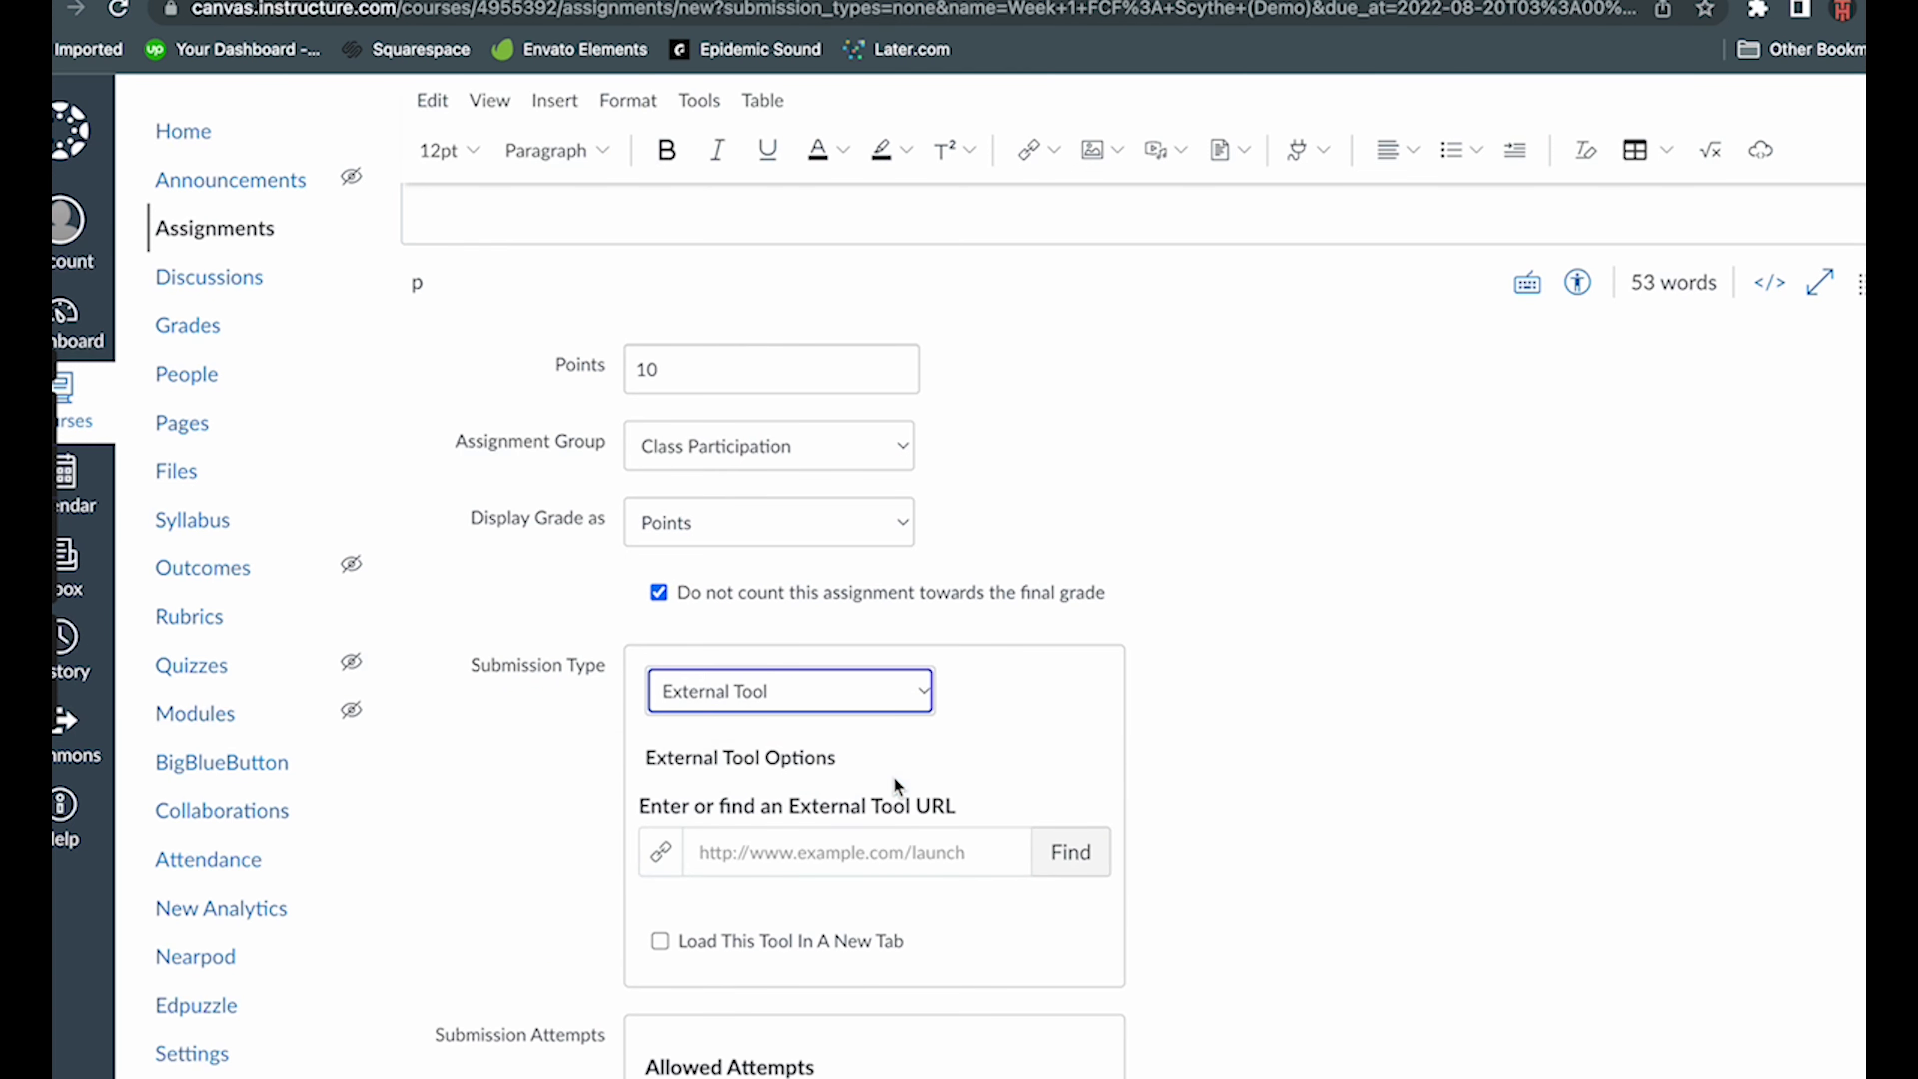
- Enter nearpod as the external tool and choose Nearpod from the available tools to open its lessons
scroll(885, 779, "down", 2)
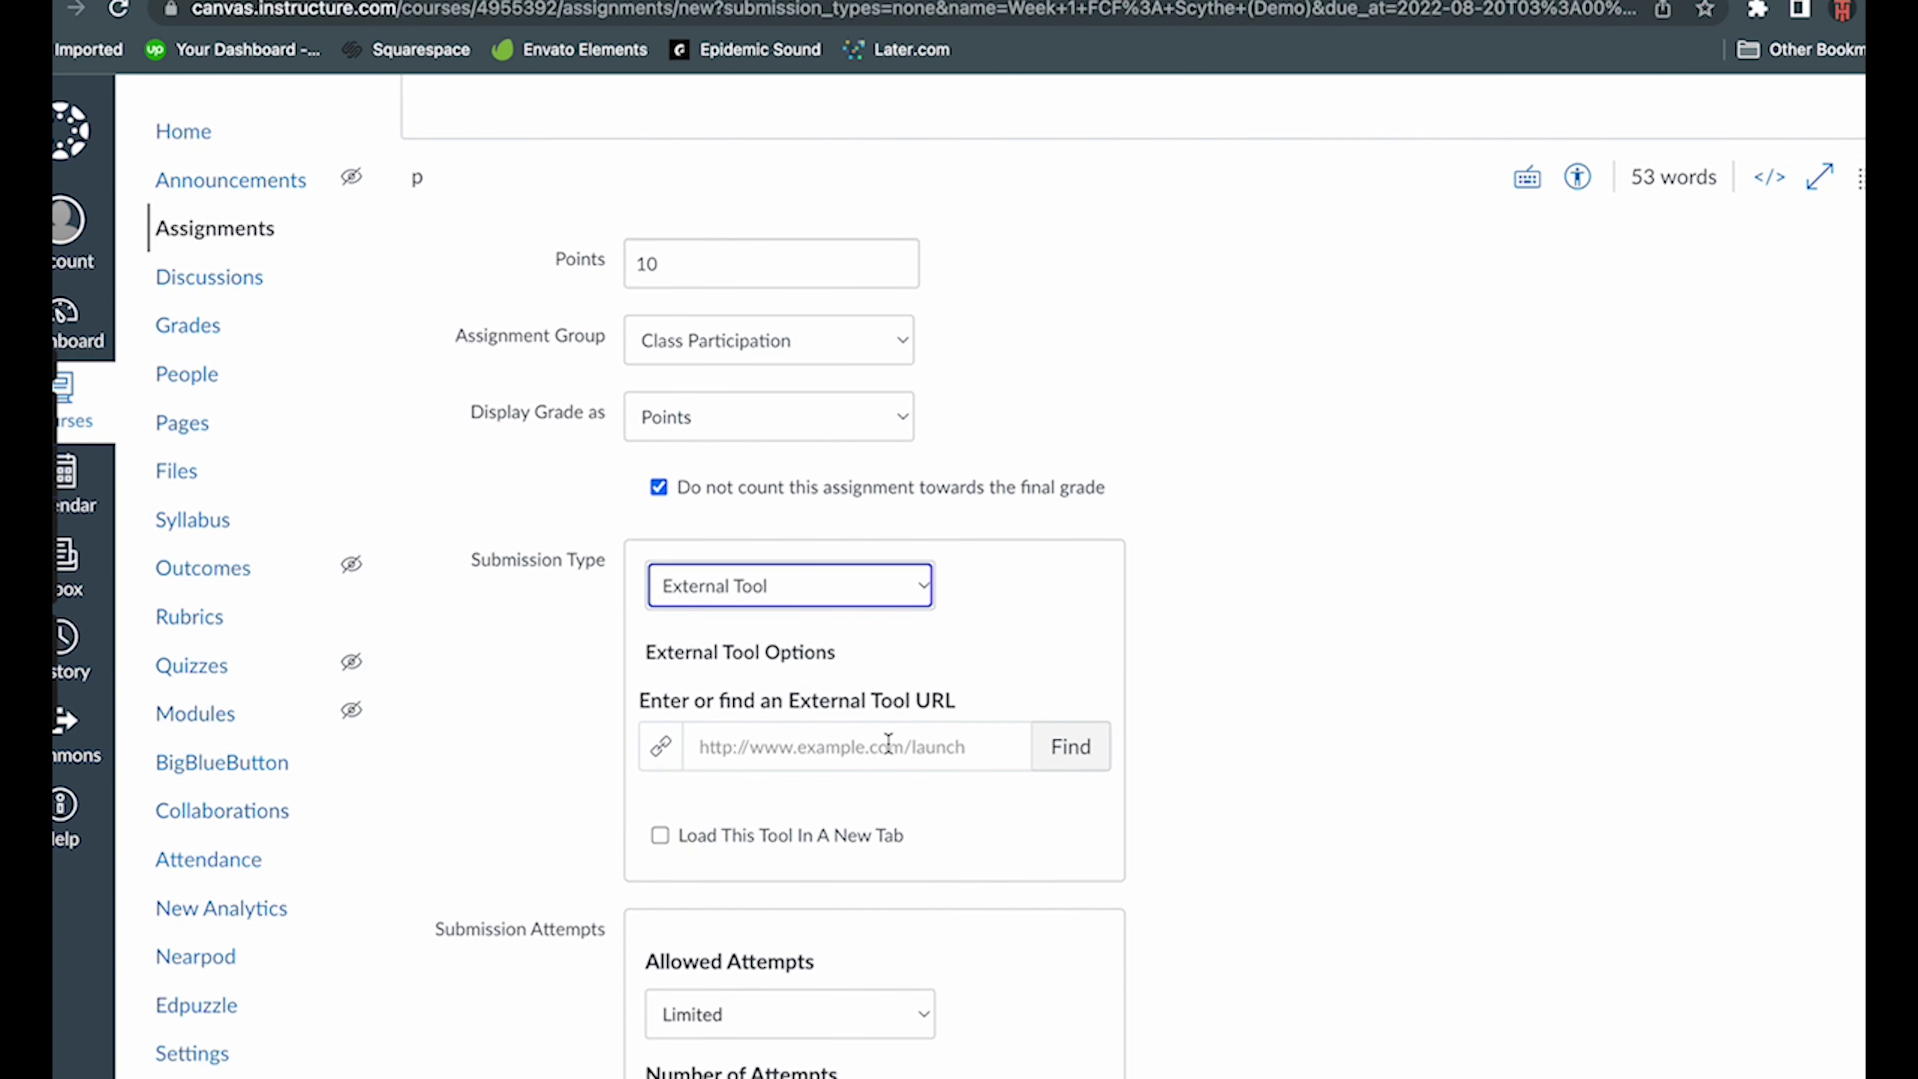
left_click(889, 744)
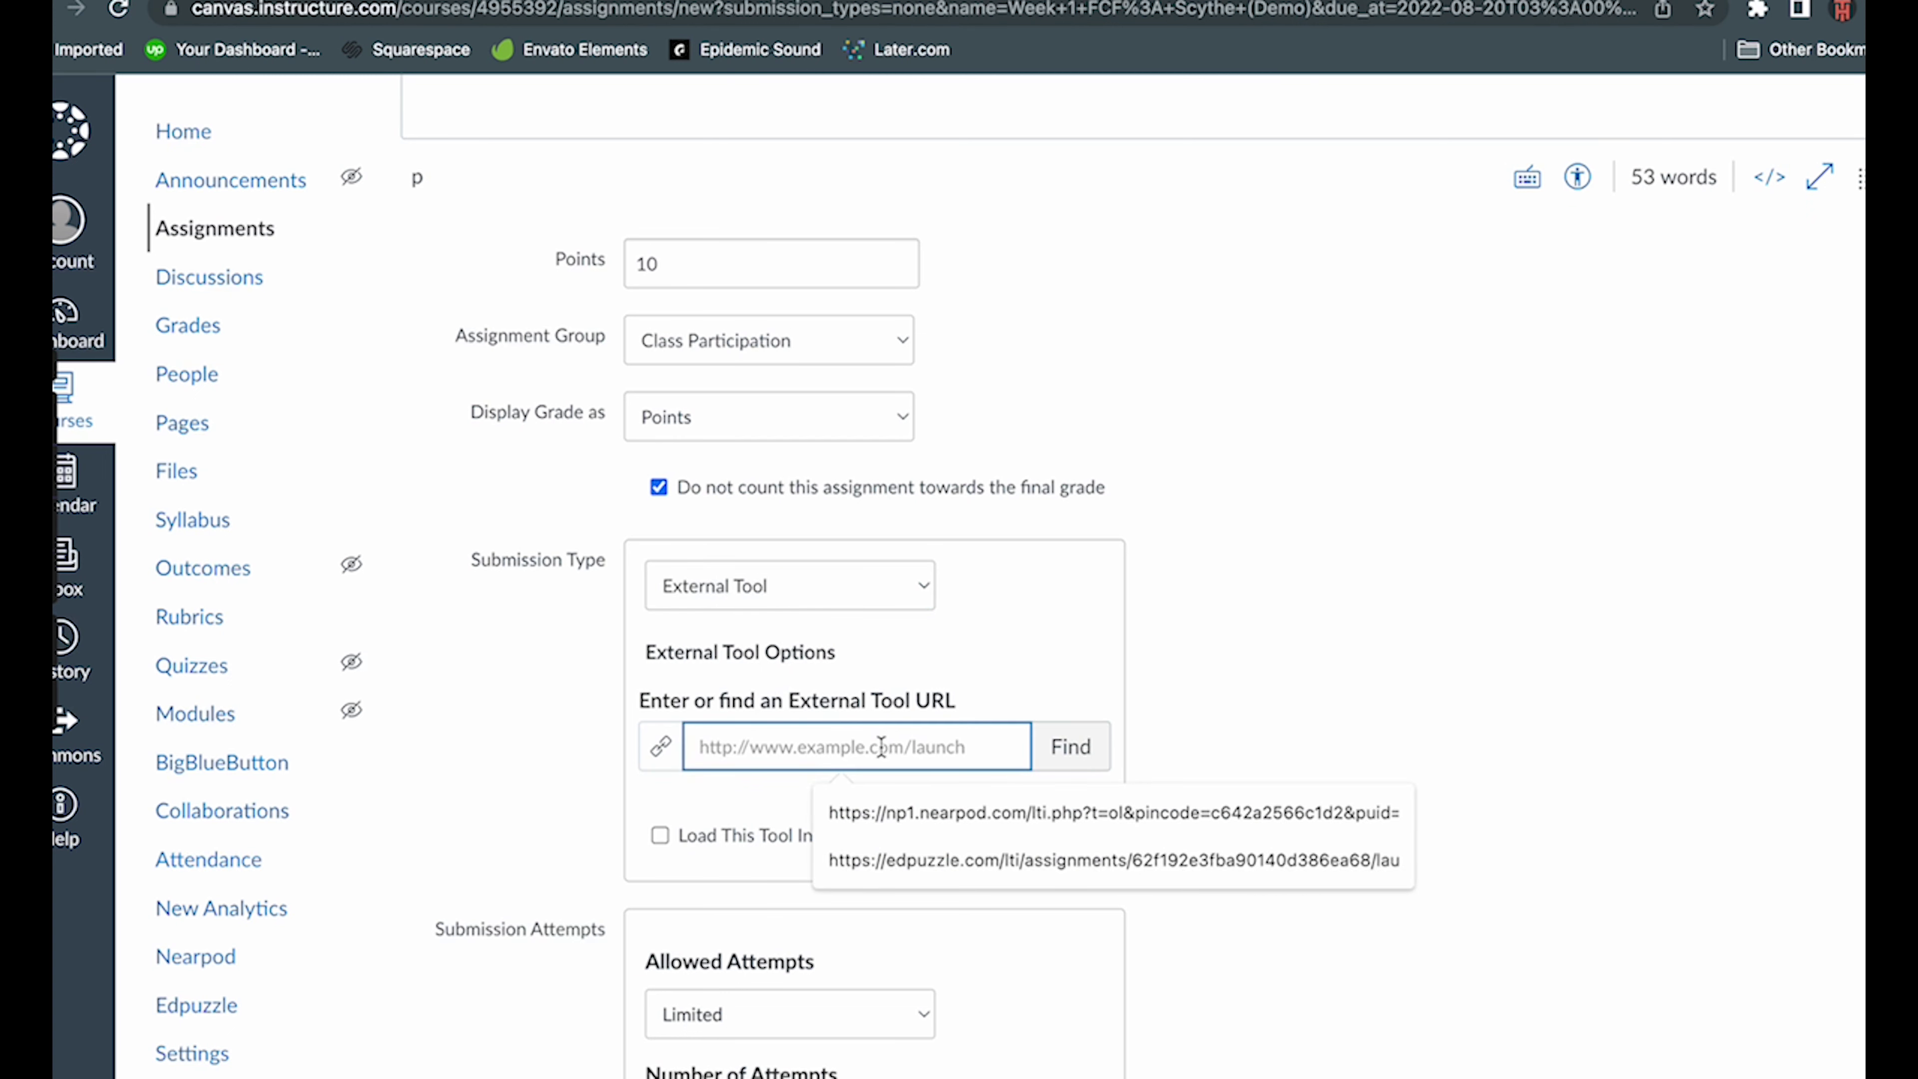
type("ne")
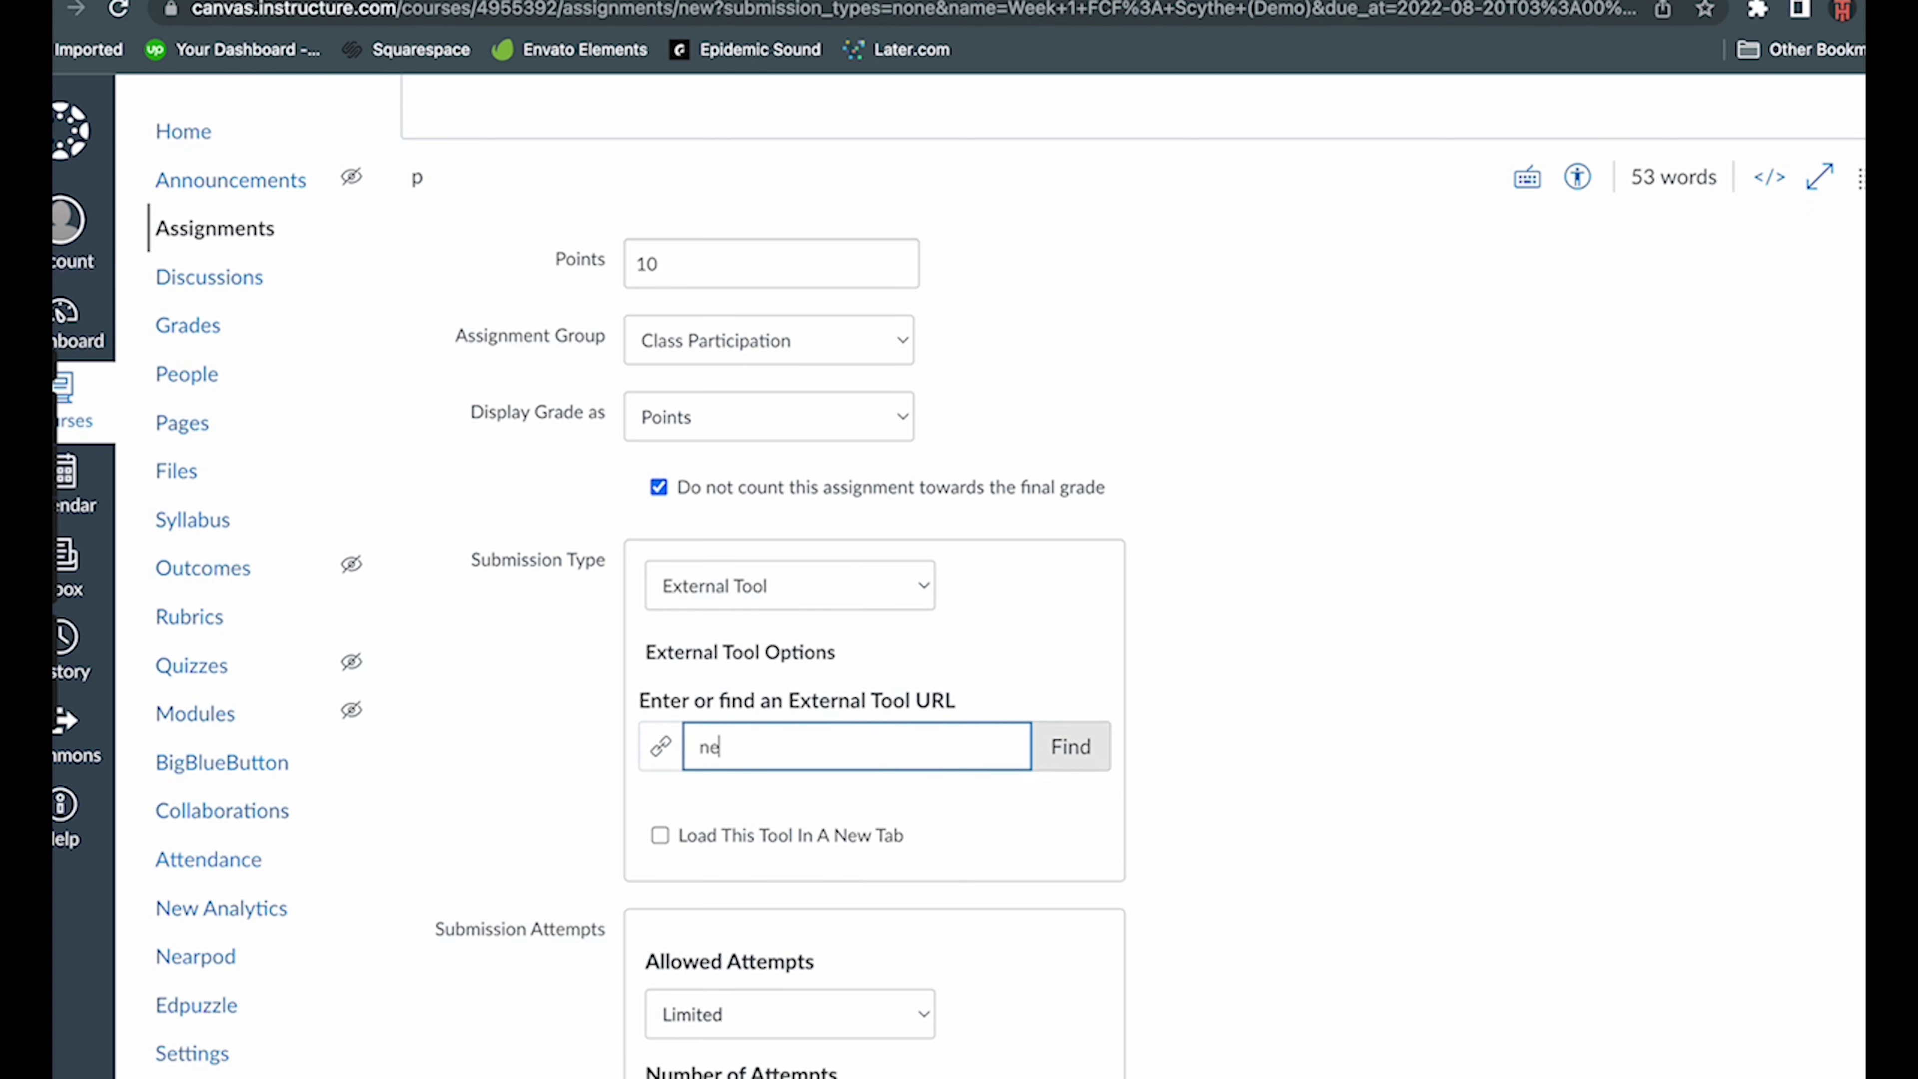
type("arpod")
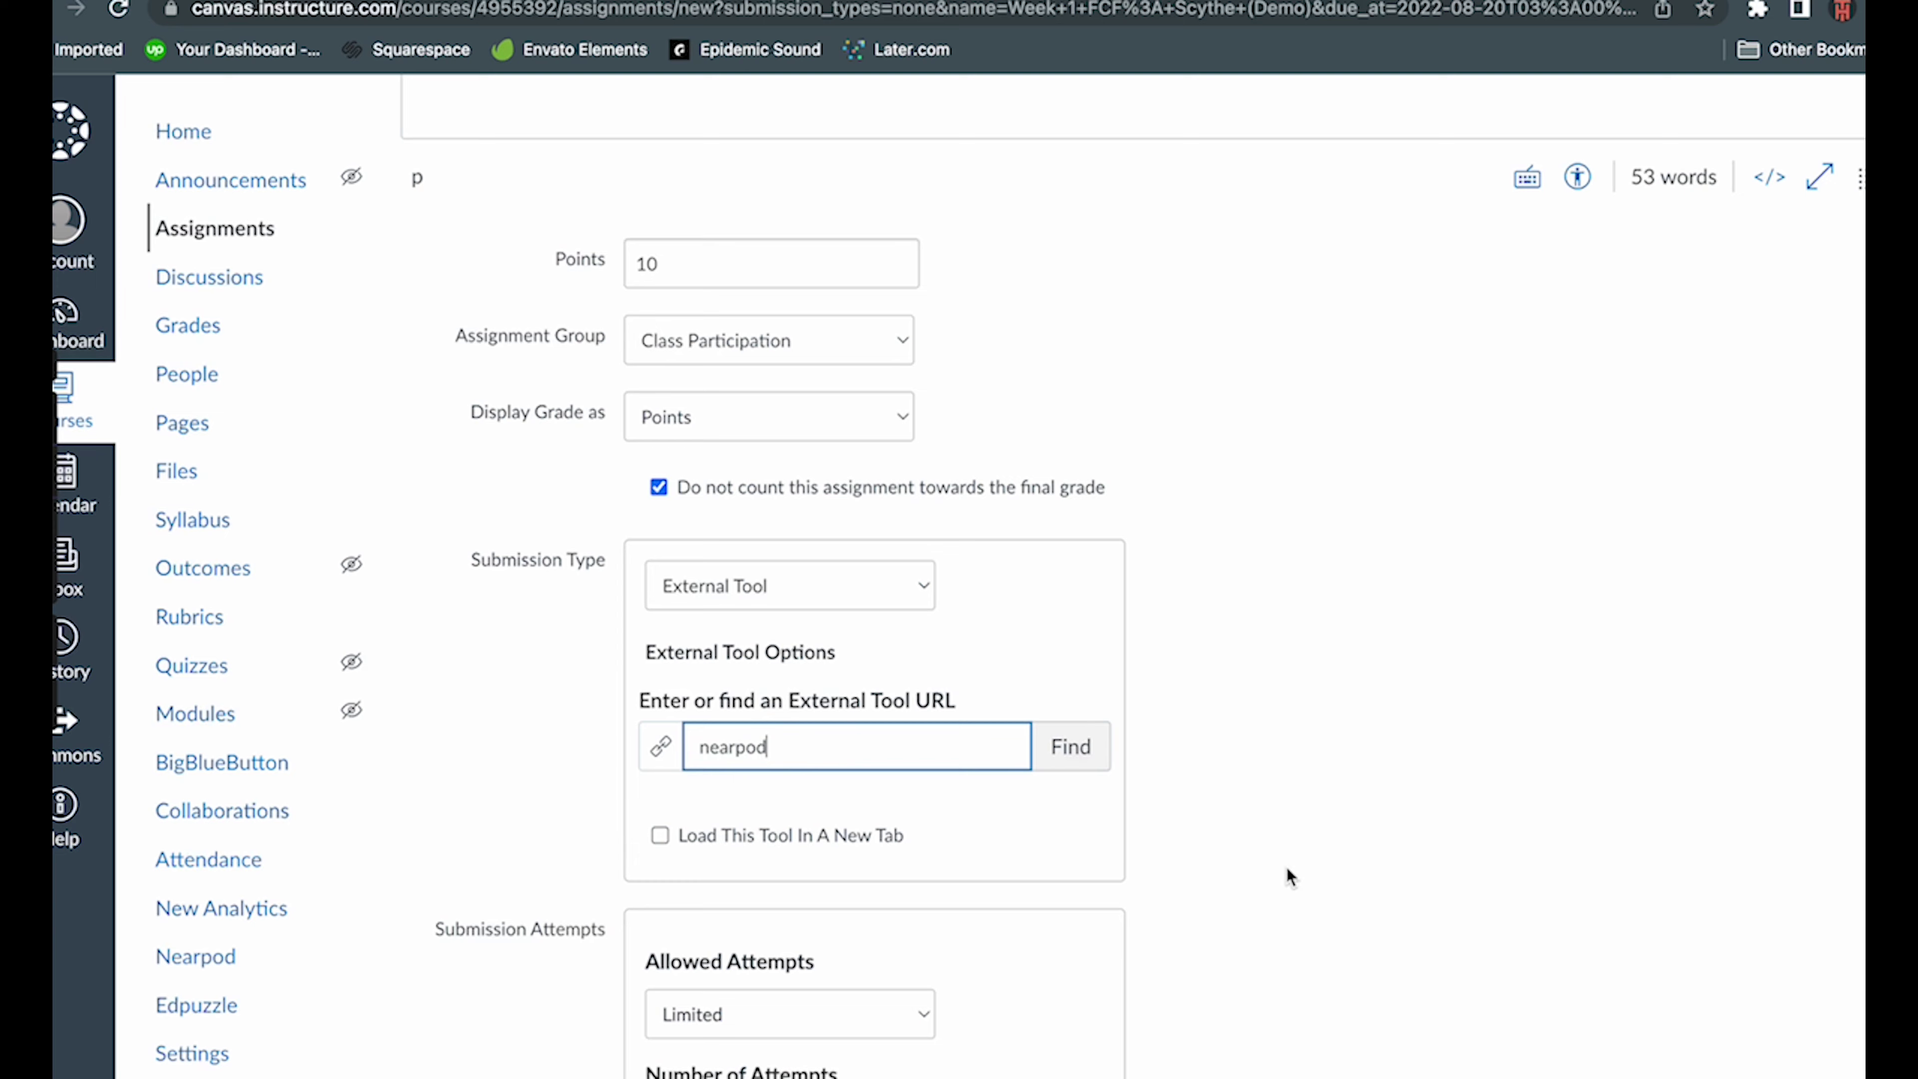
left_click(1089, 756)
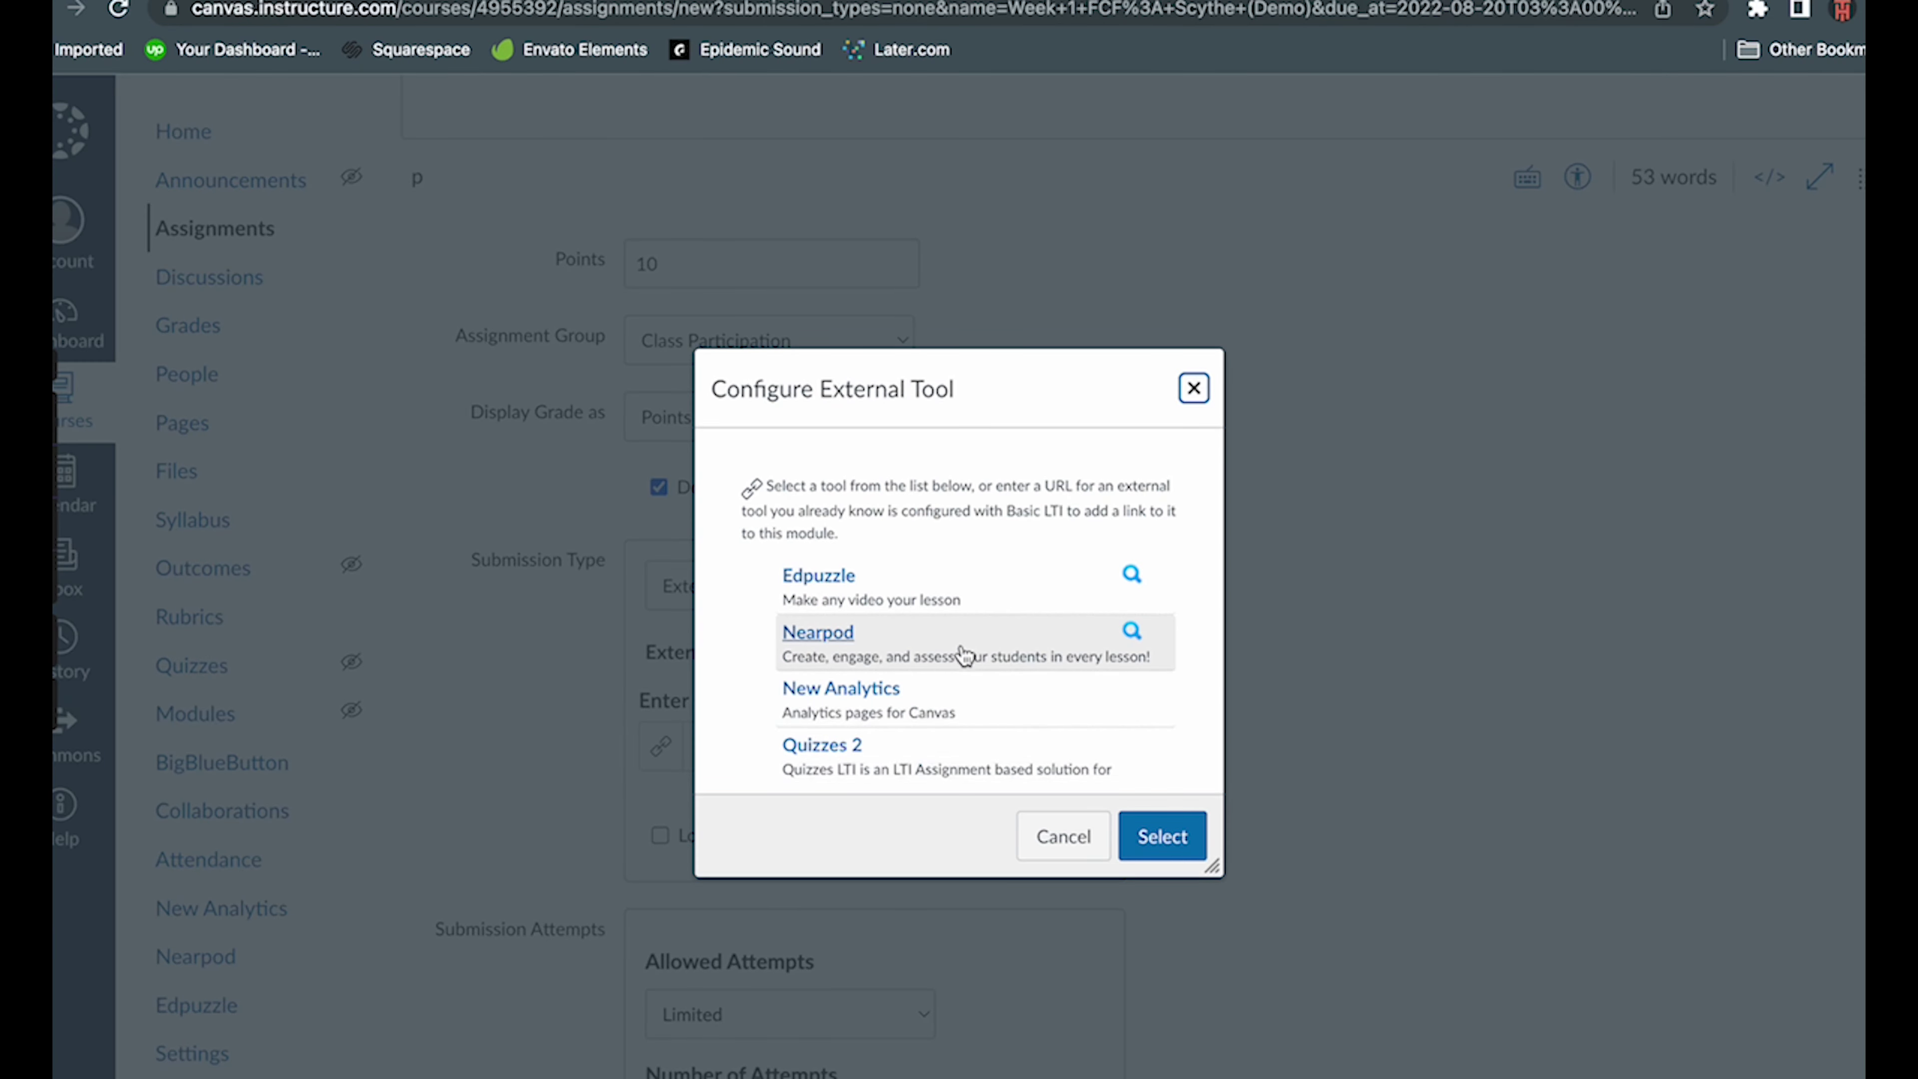
left_click(962, 651)
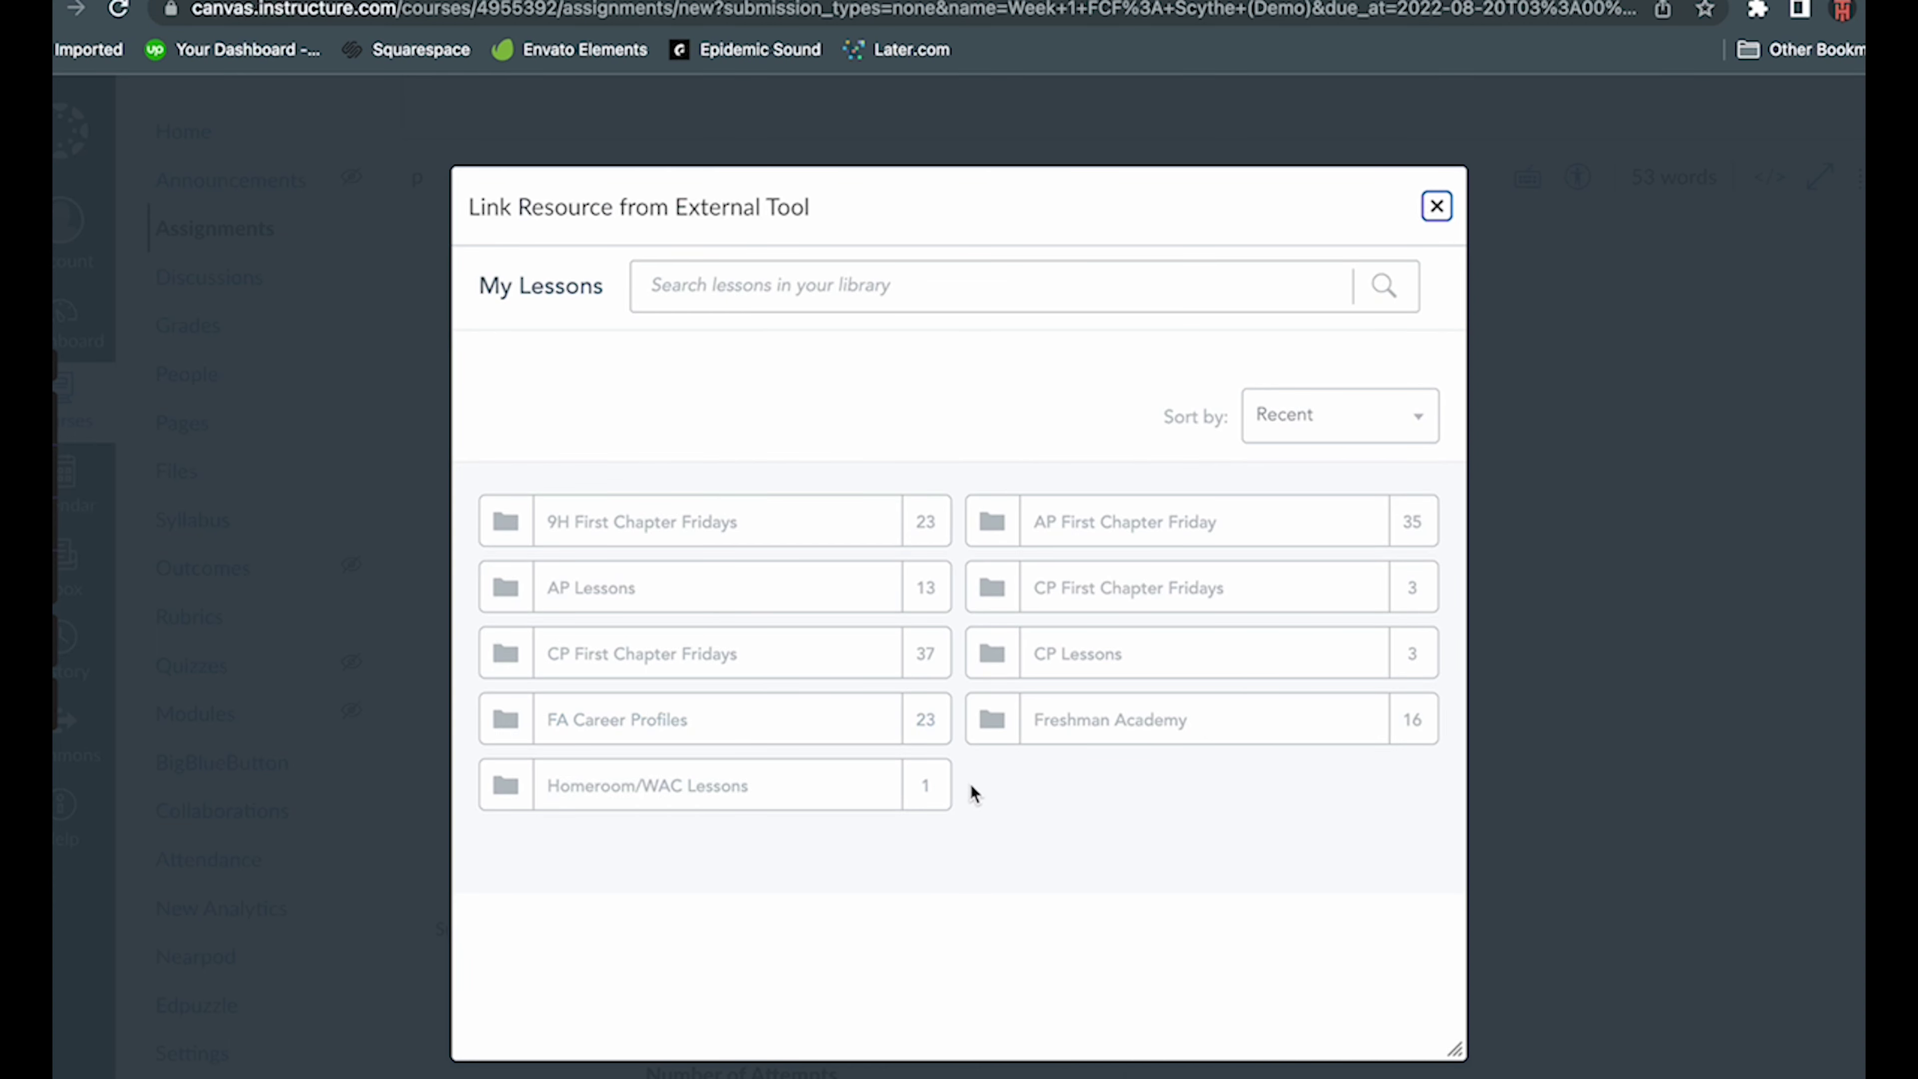
- Search the Nearpod lessons for scythe and choose First Chapter Friday: Scythe as a Student-Paced activity
left_click(748, 289)
type("scythe")
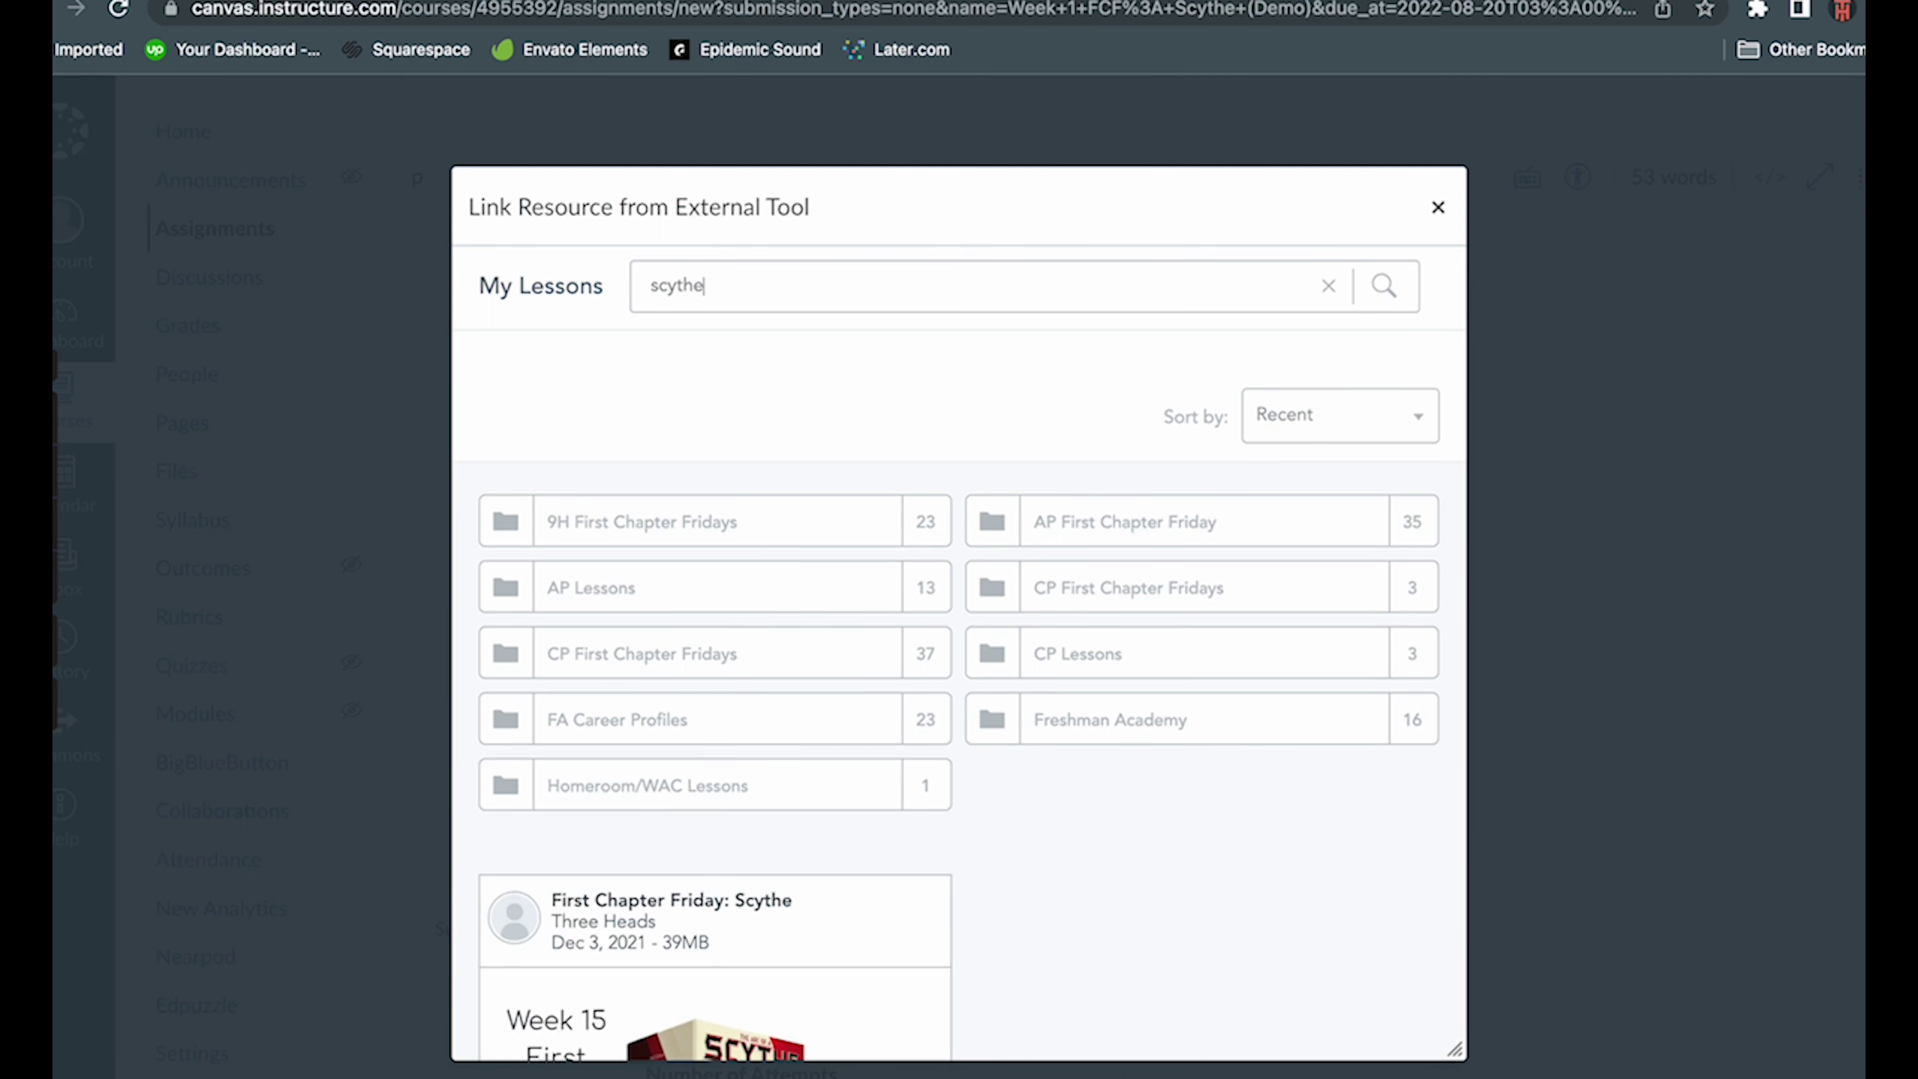
scroll(748, 552, "down", 4)
mouse_move(766, 774)
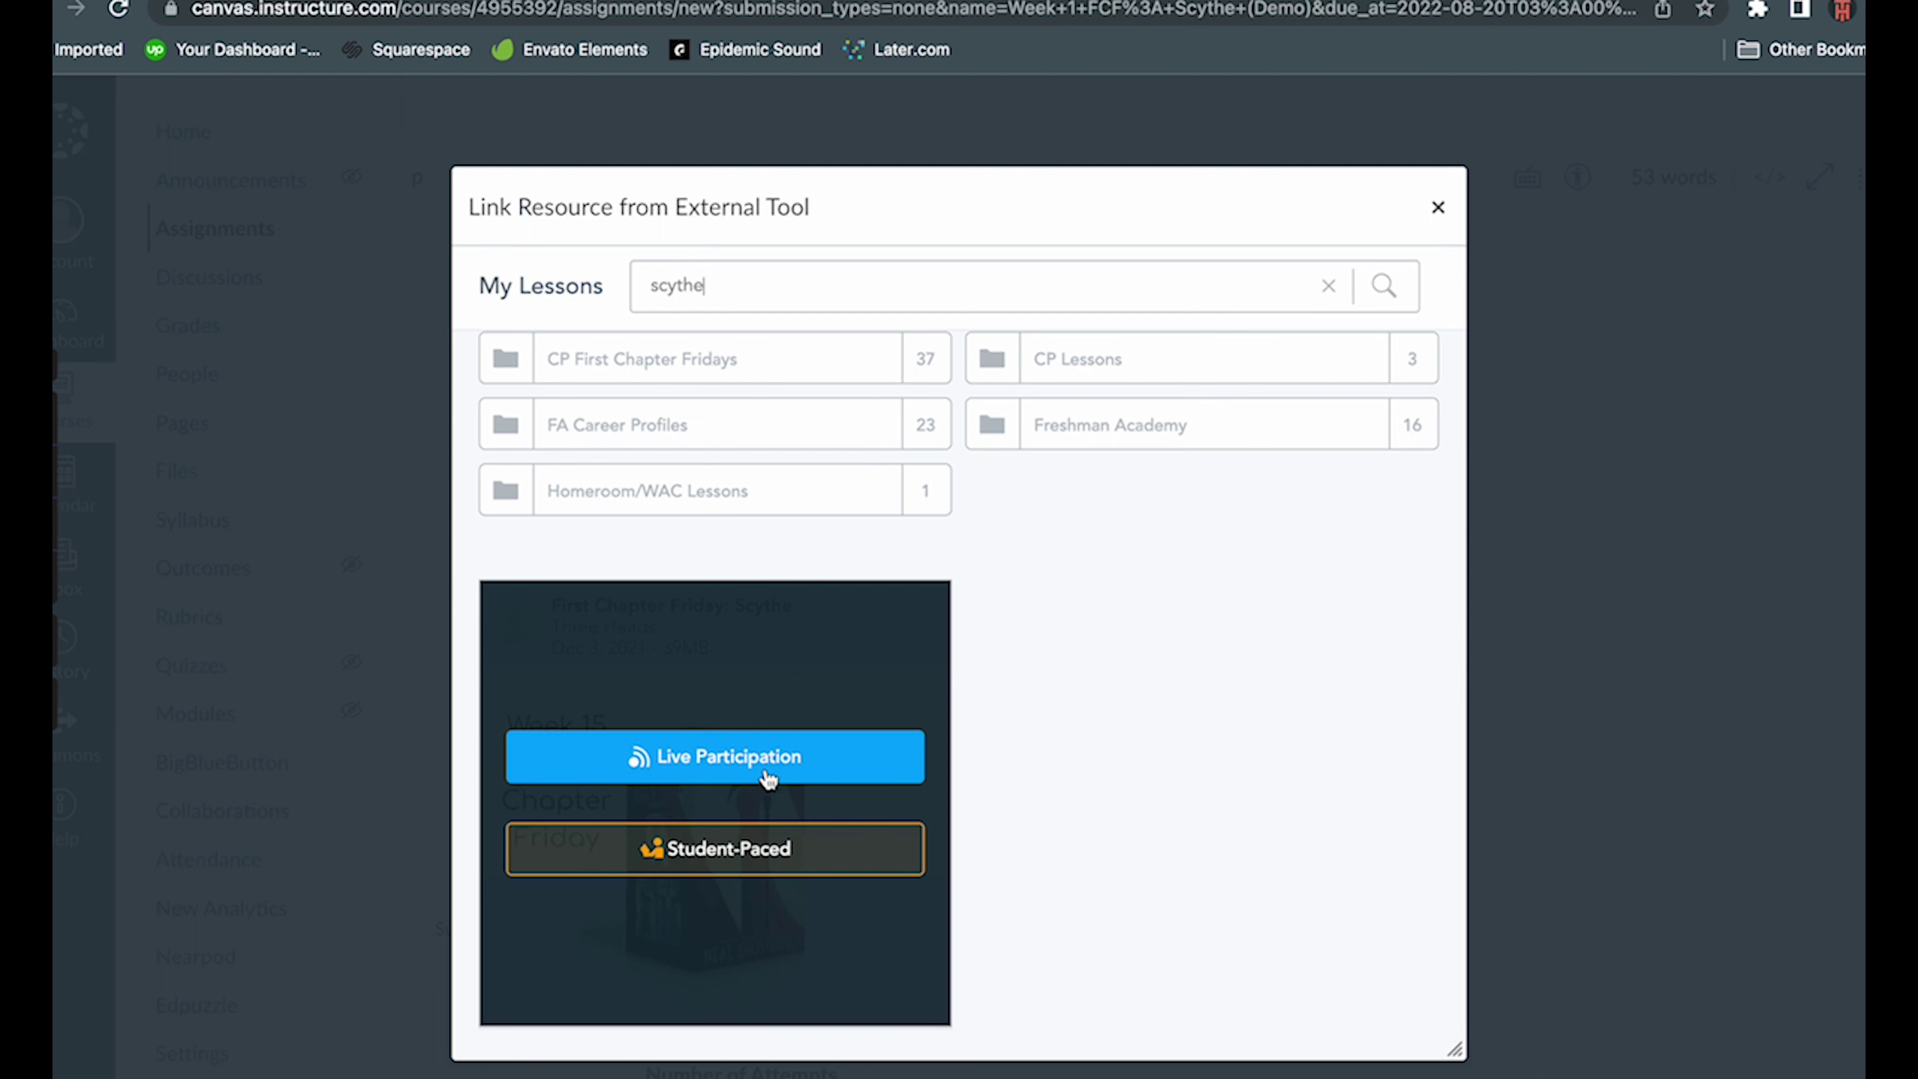
left_click(772, 856)
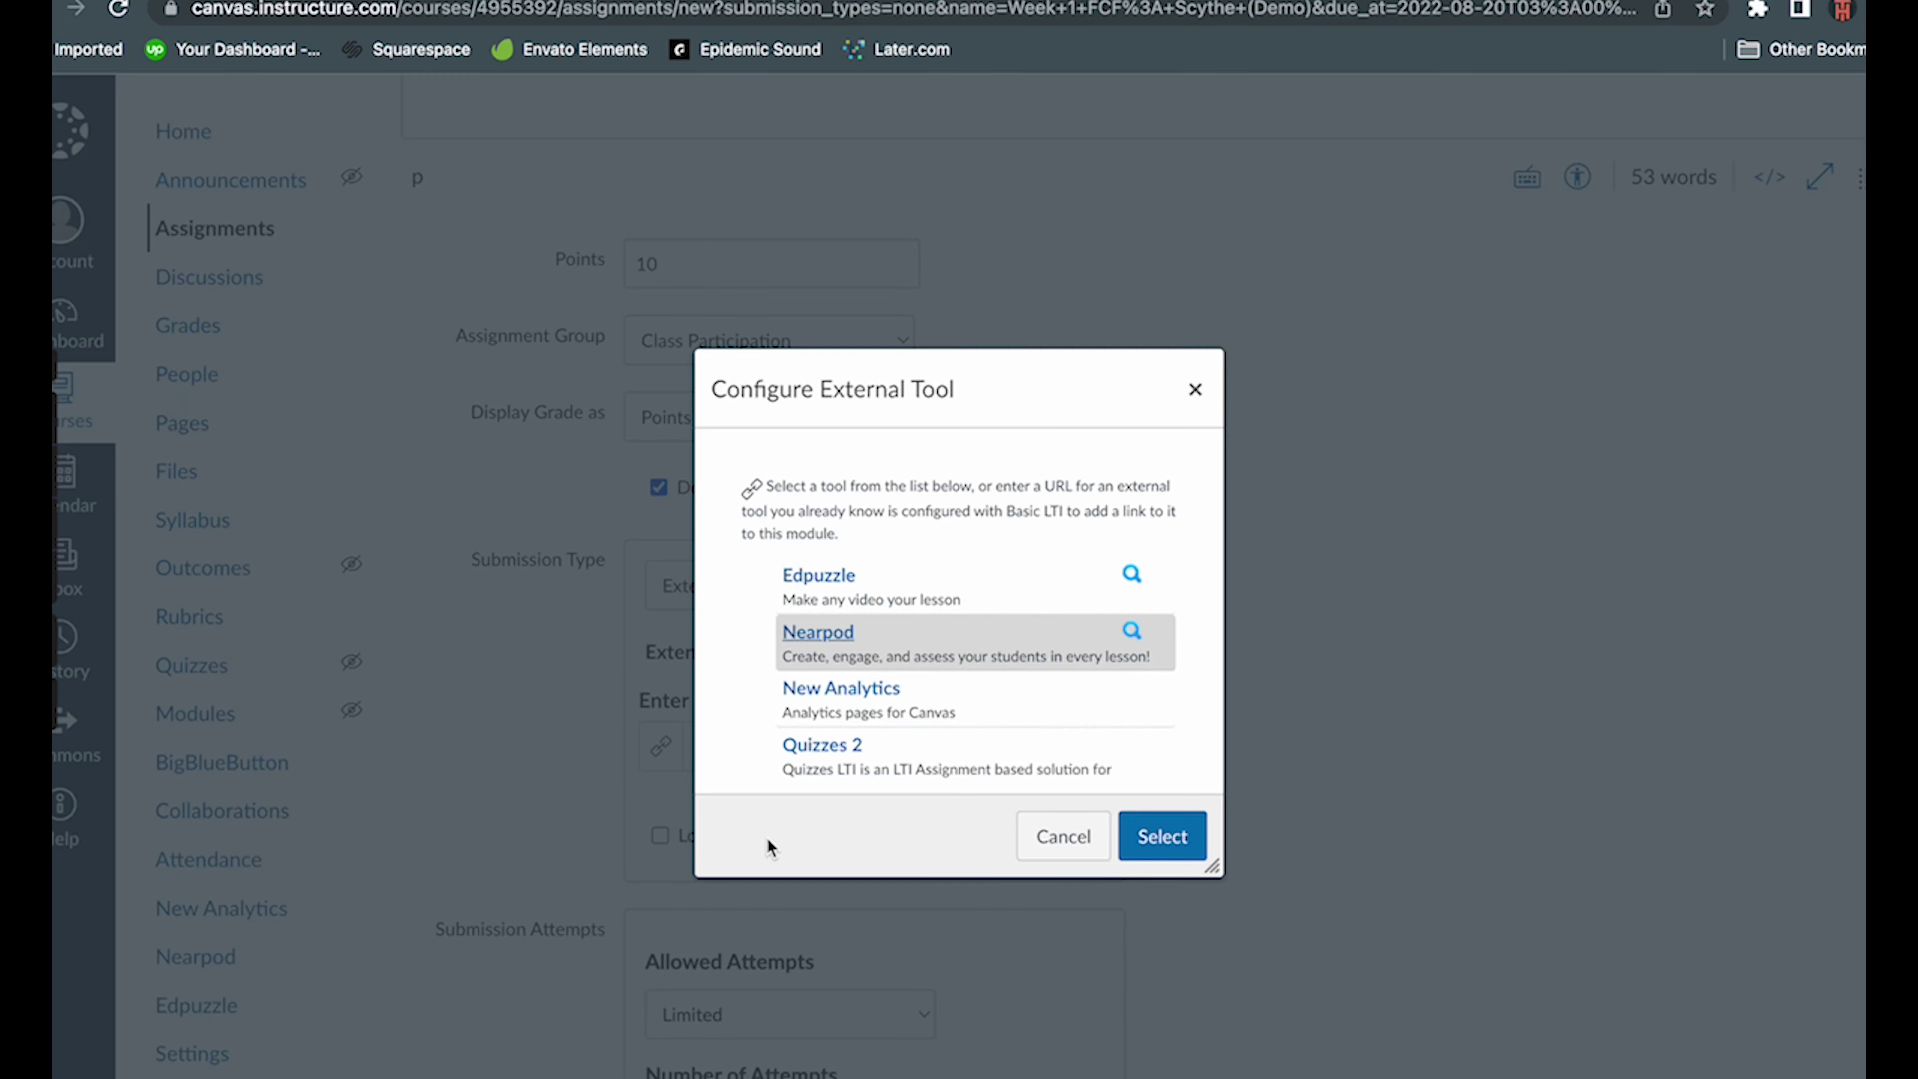
- Confirm Nearpod as the assignment's external tool and set it to load in a new tab
left_click(1157, 840)
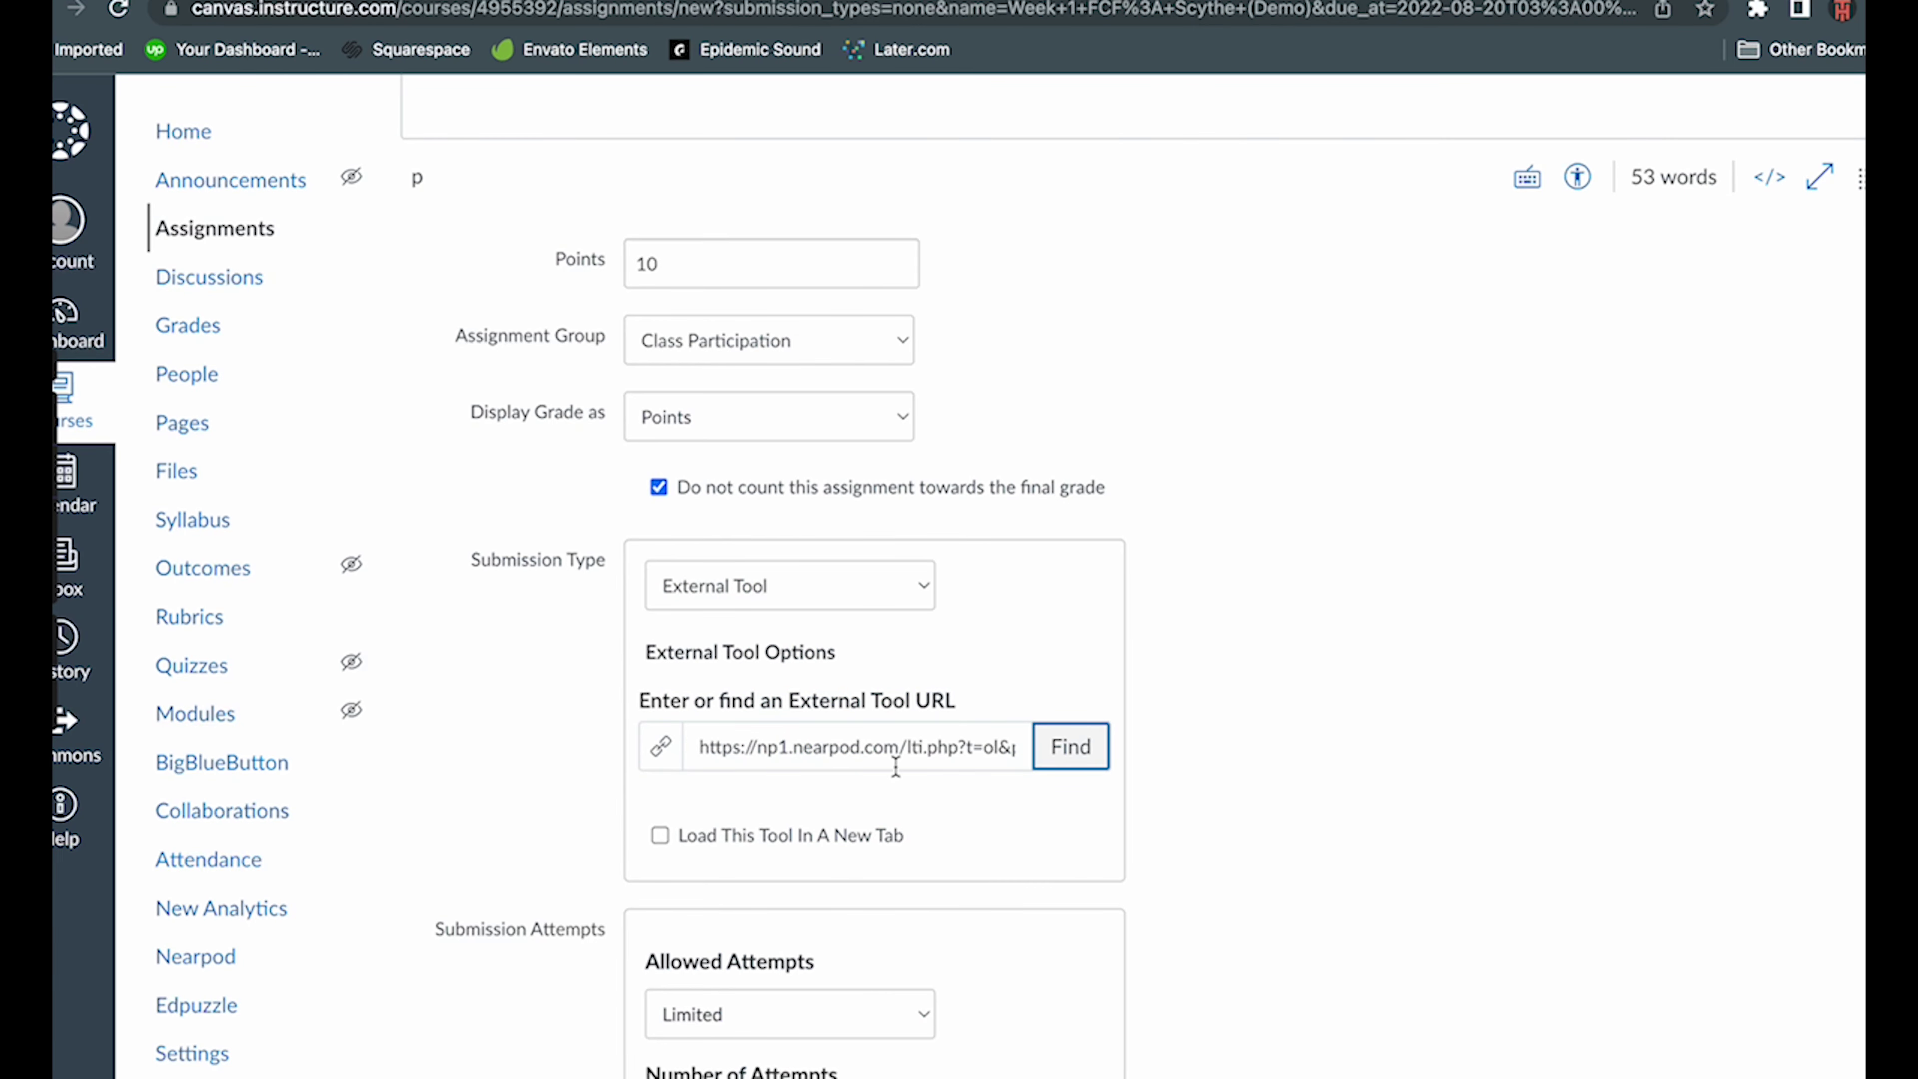
left_click(659, 837)
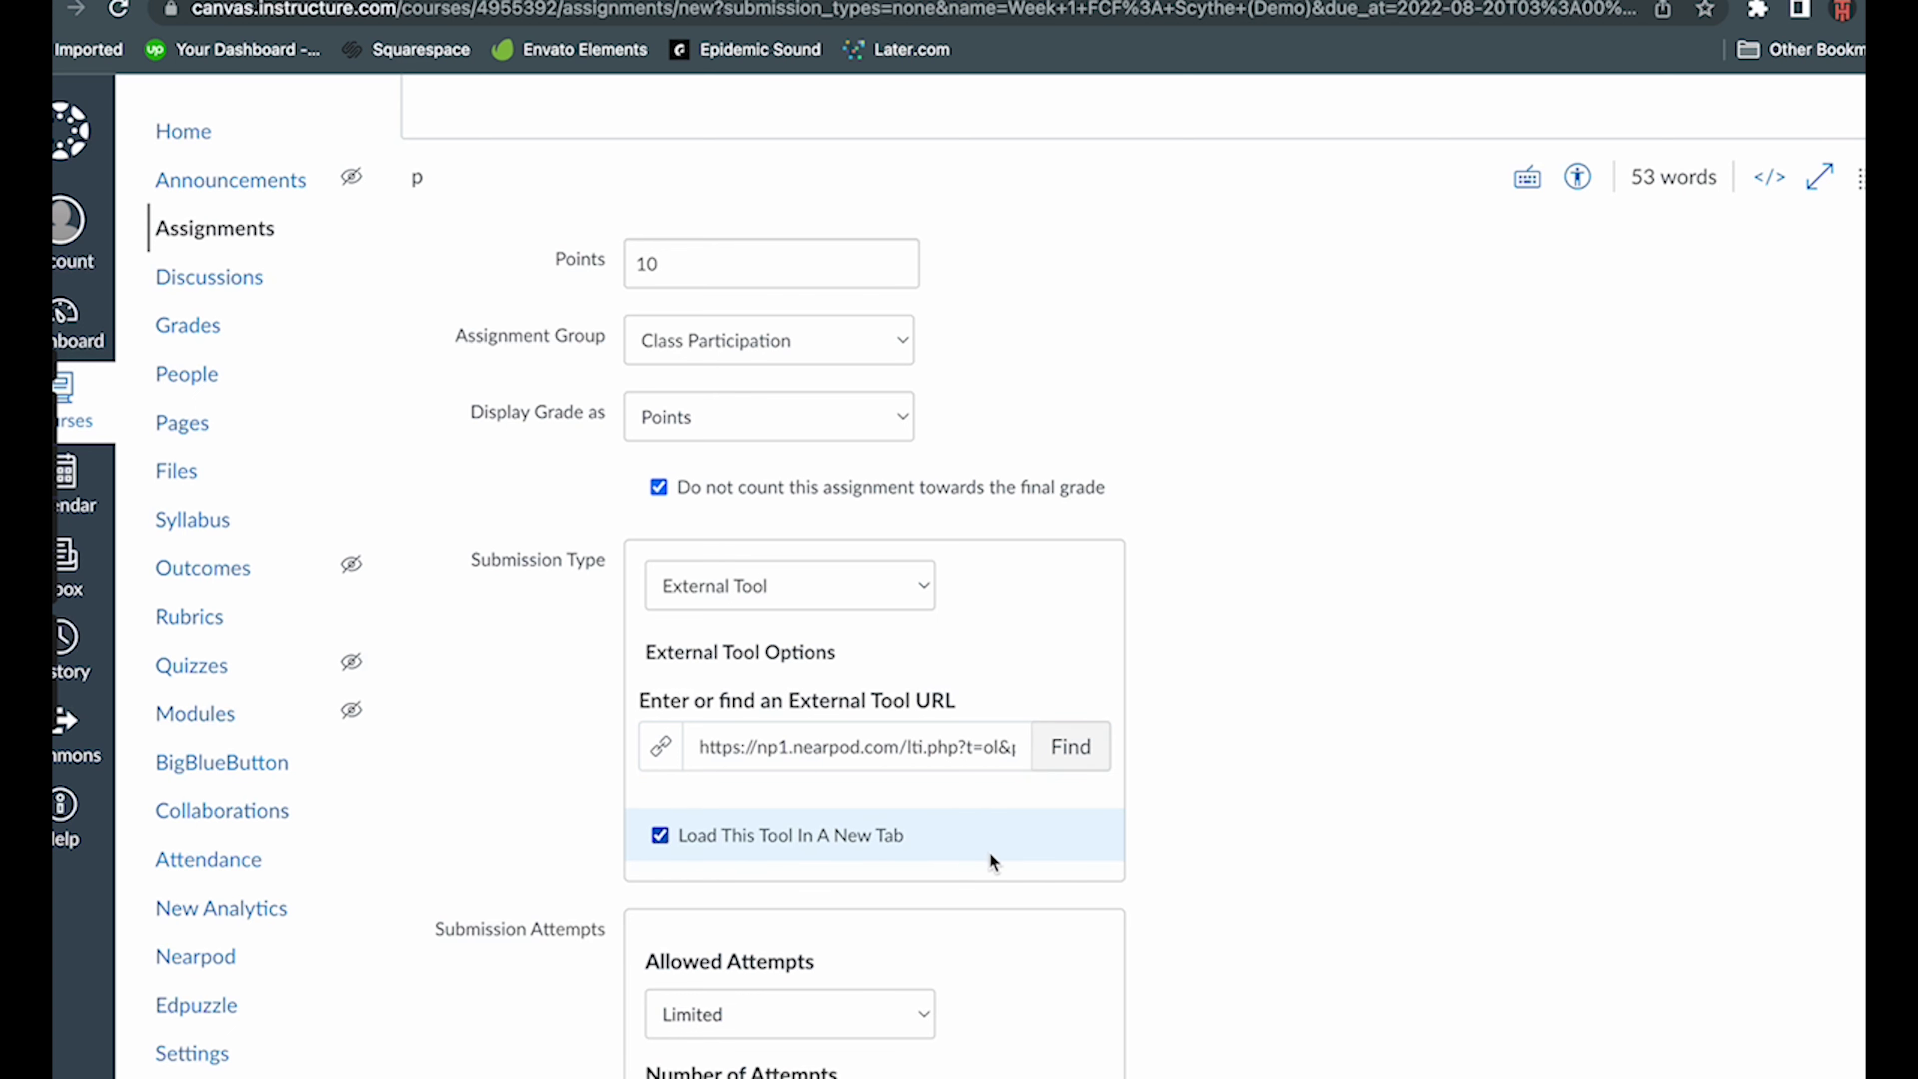
scroll(989, 858, "down", 10)
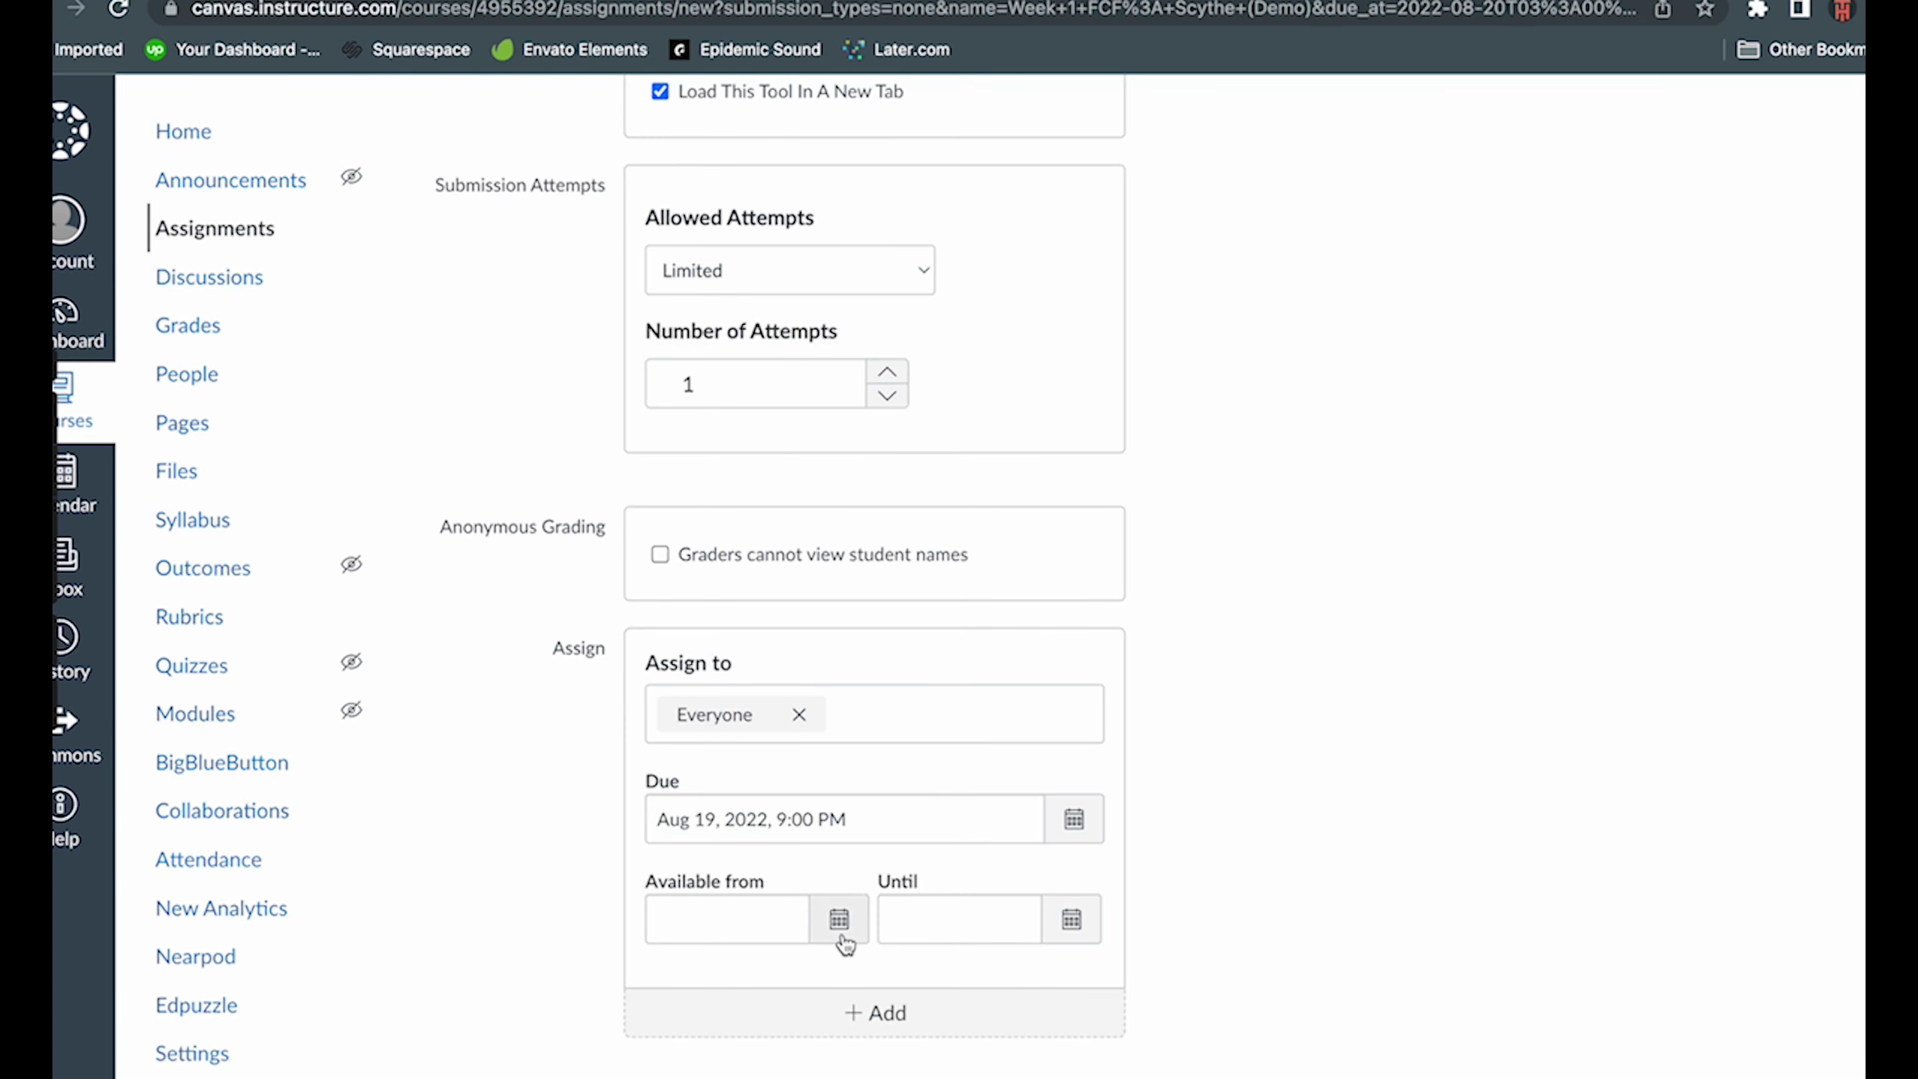
- Set the assignment's Available from date to August 15, 2022 at 8:30 am
left_click(840, 924)
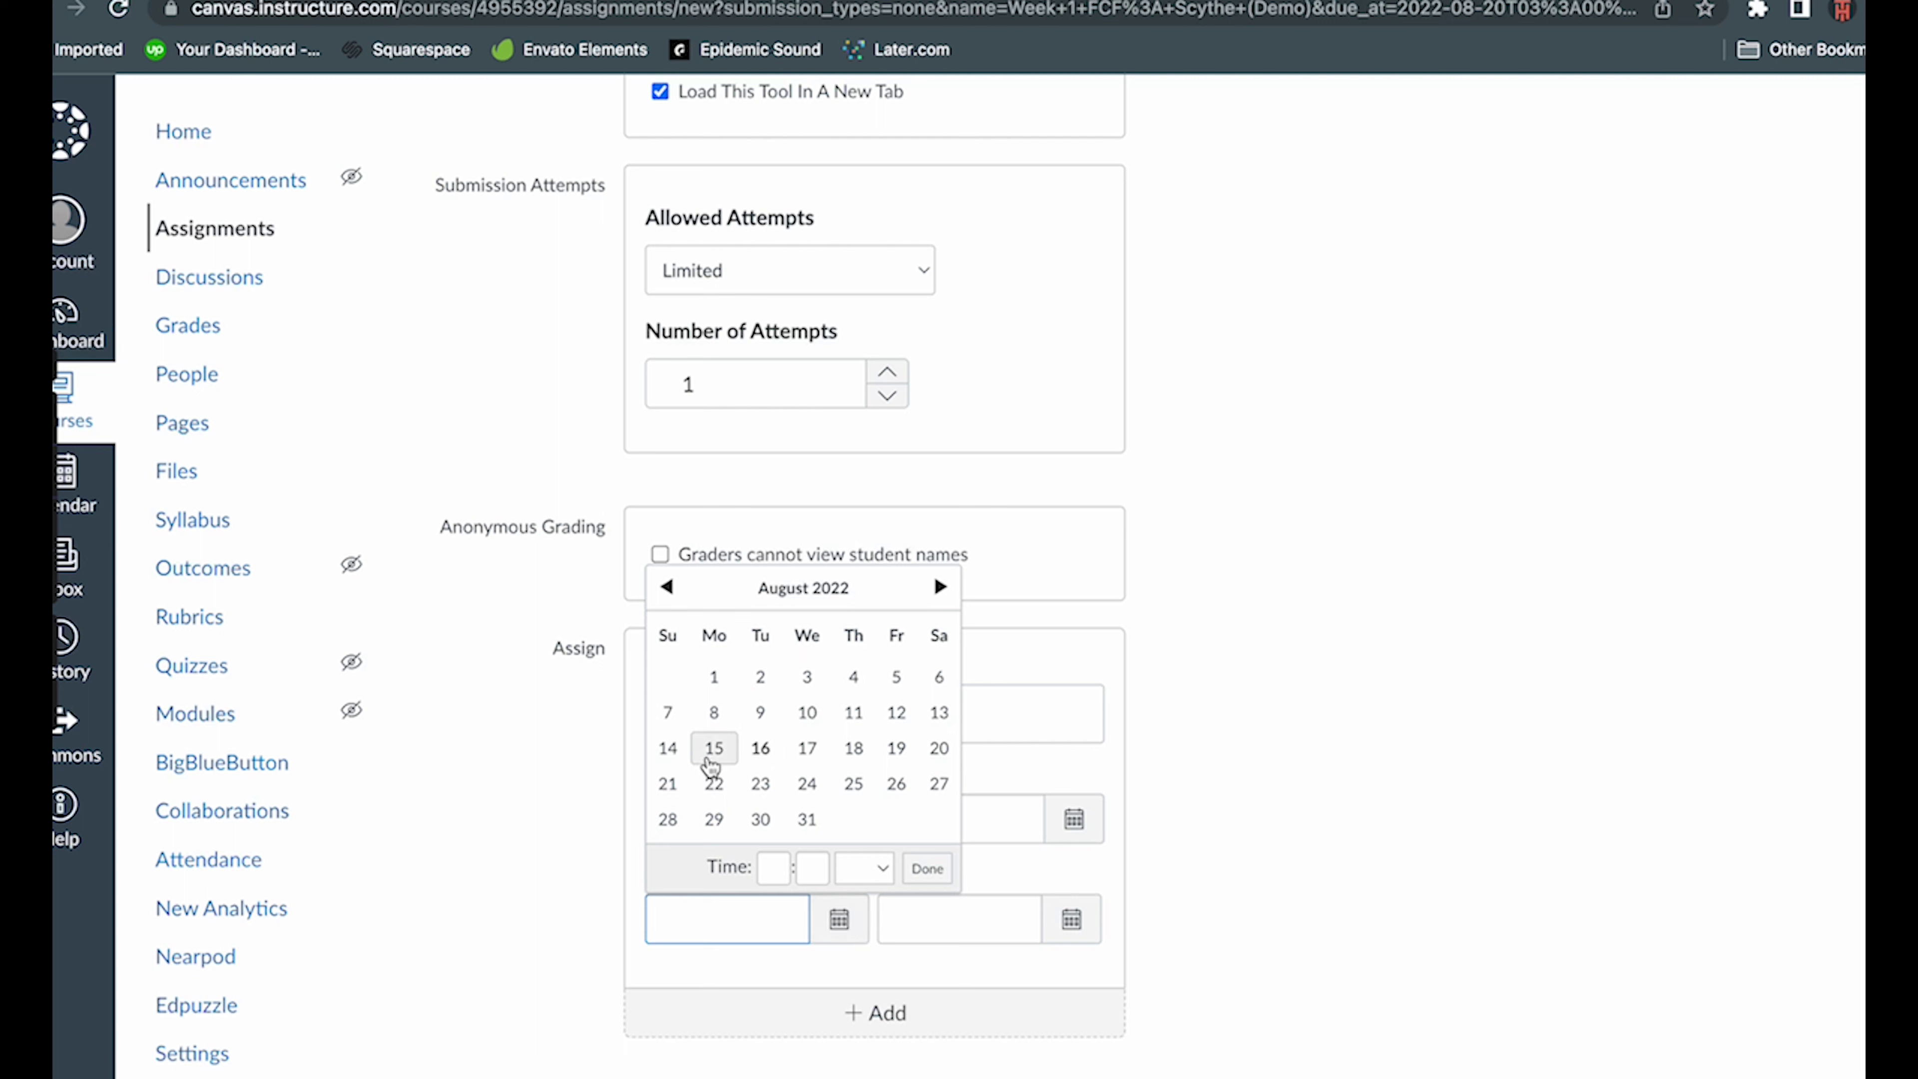
left_click(712, 752)
left_click(772, 869)
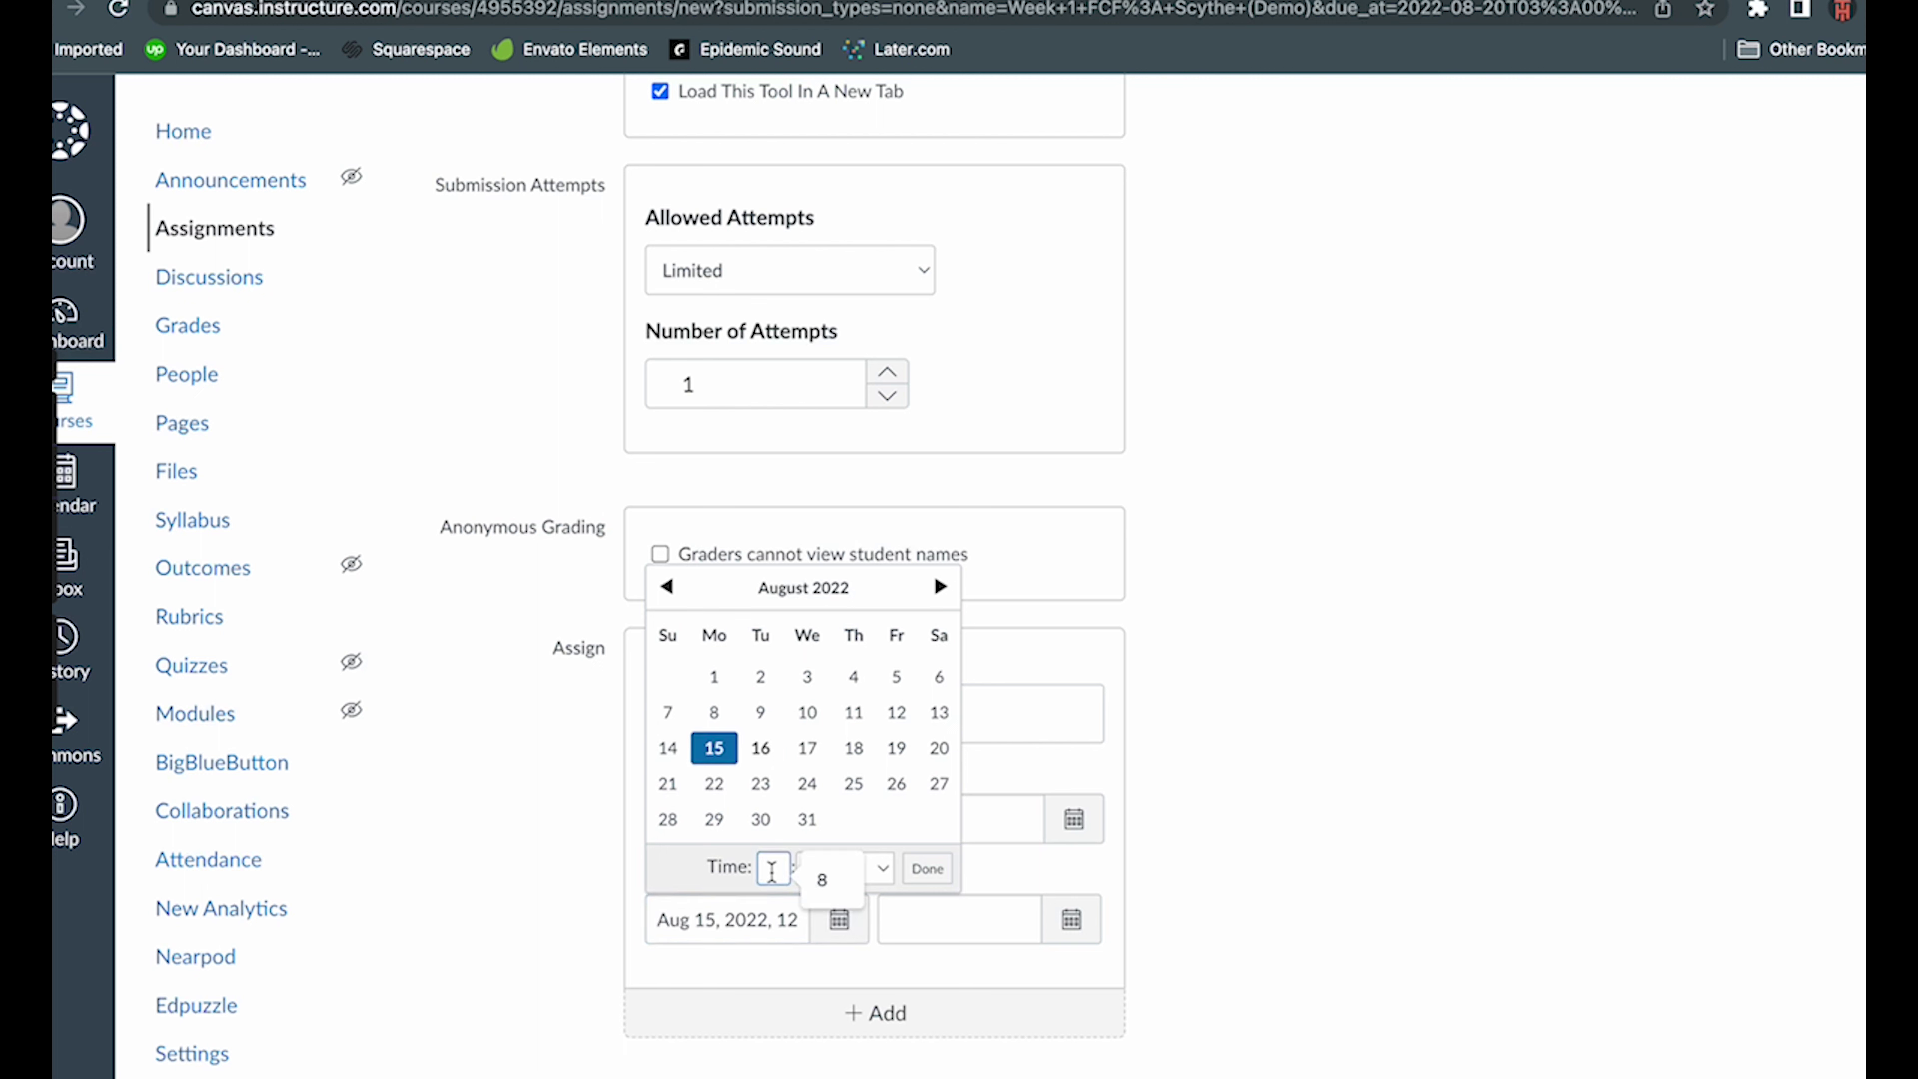
type("8")
key("Tab")
type("3")
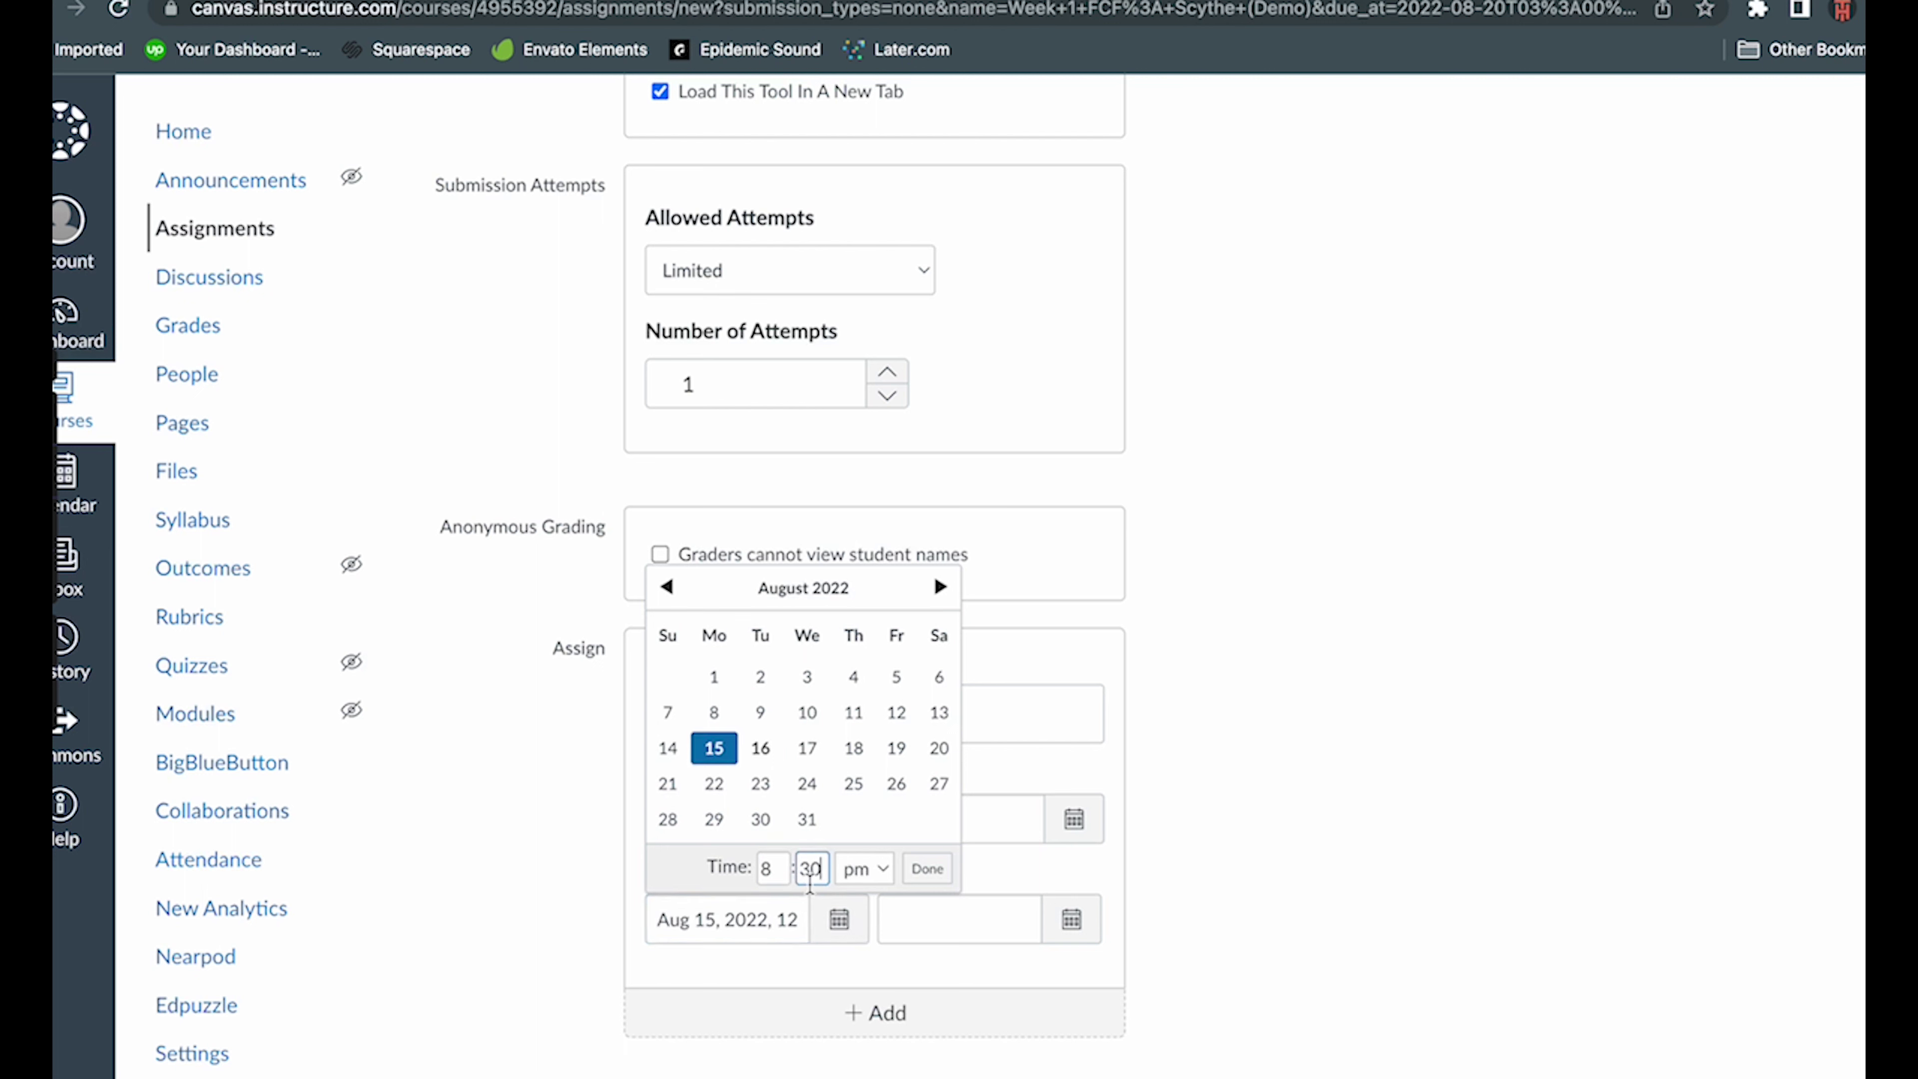
type("0")
left_click(863, 869)
left_click(876, 843)
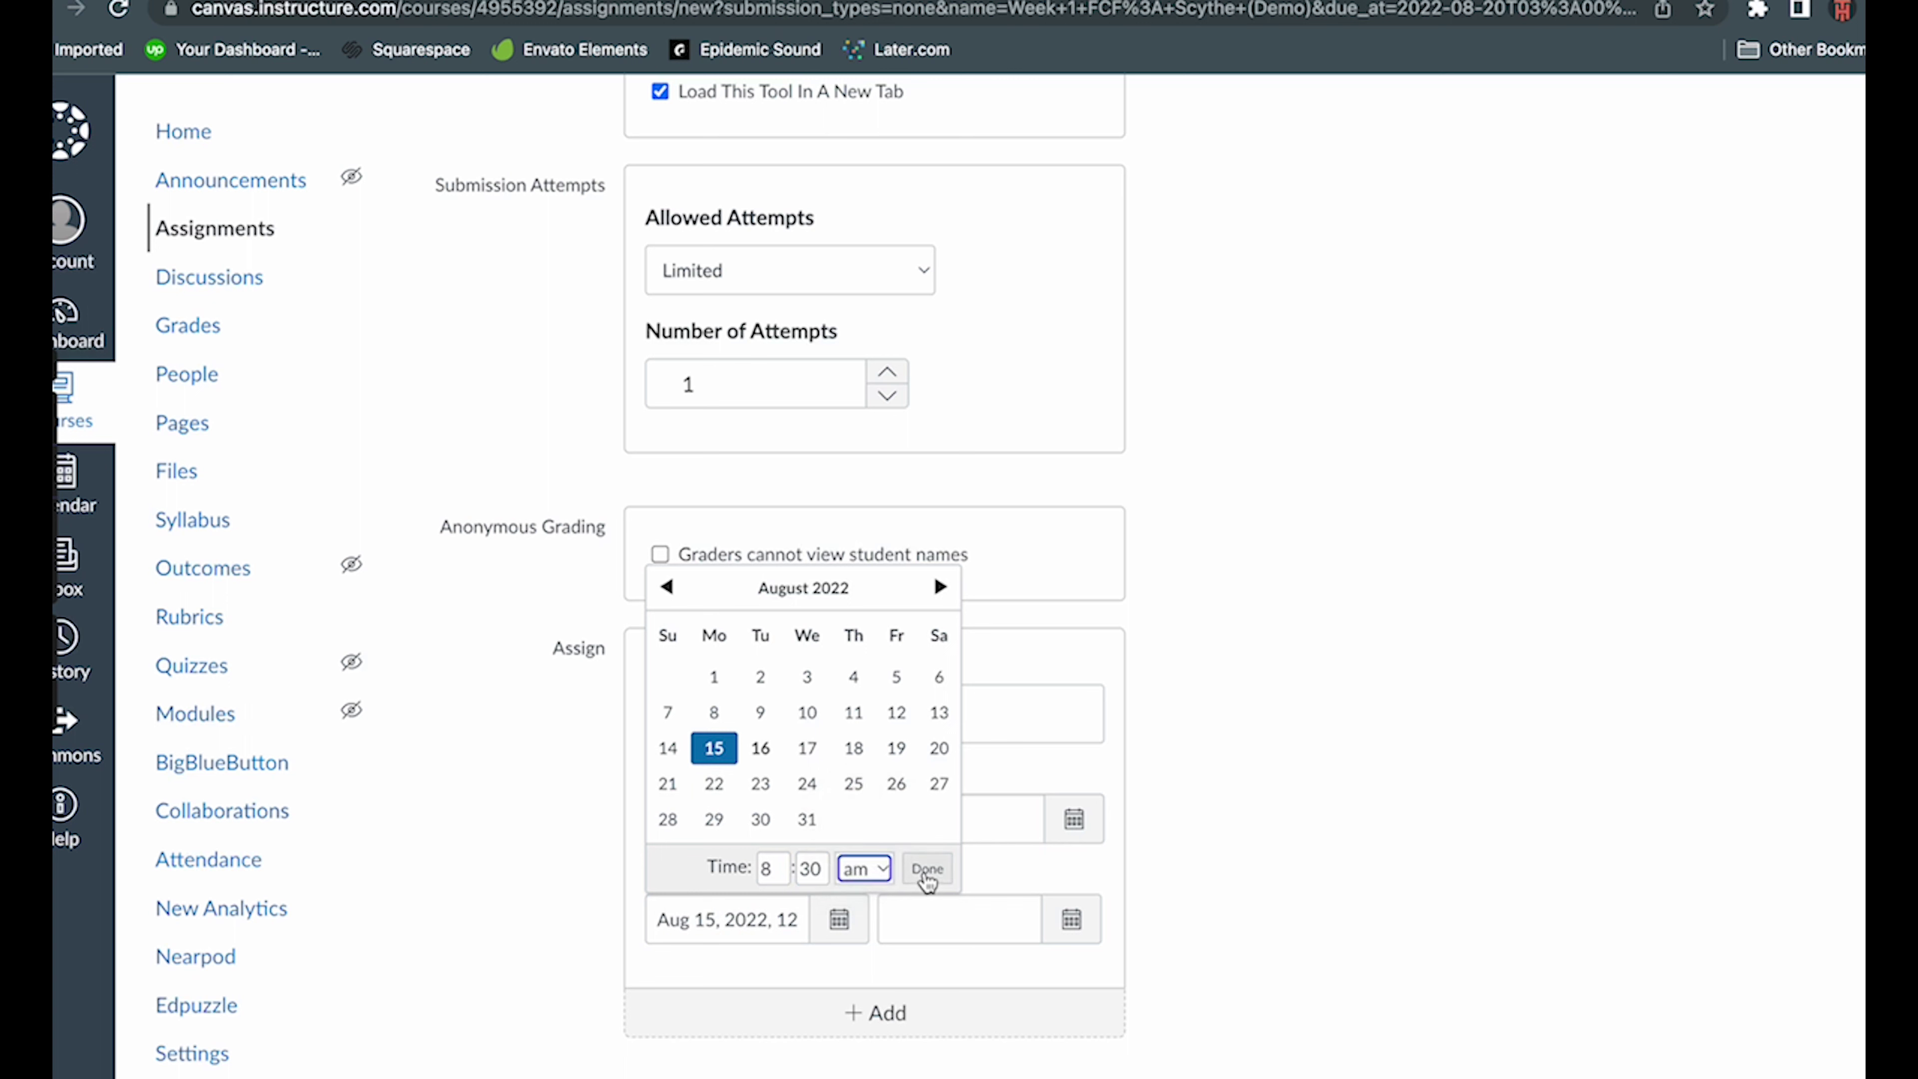
left_click(926, 871)
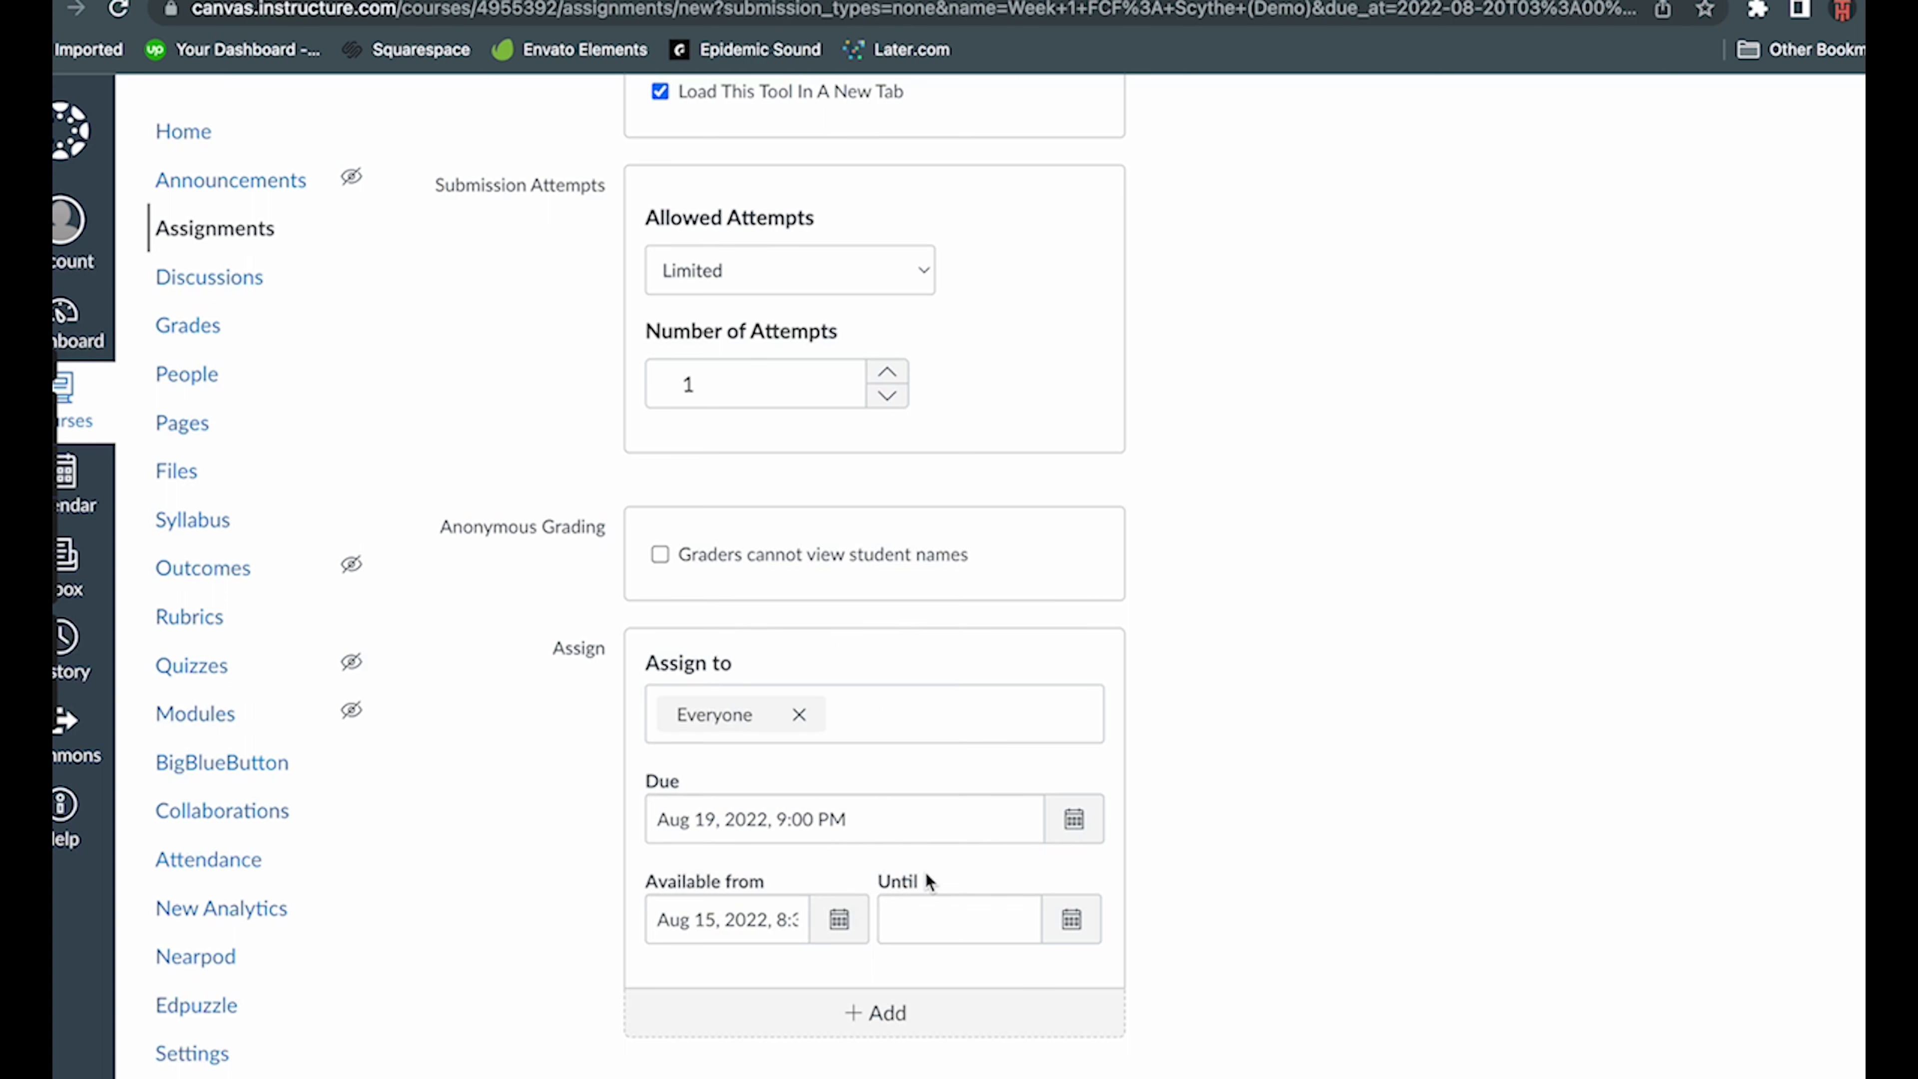
- Set the assignment's Until date to September 22, 2022 at 9:00 pm
left_click(1074, 929)
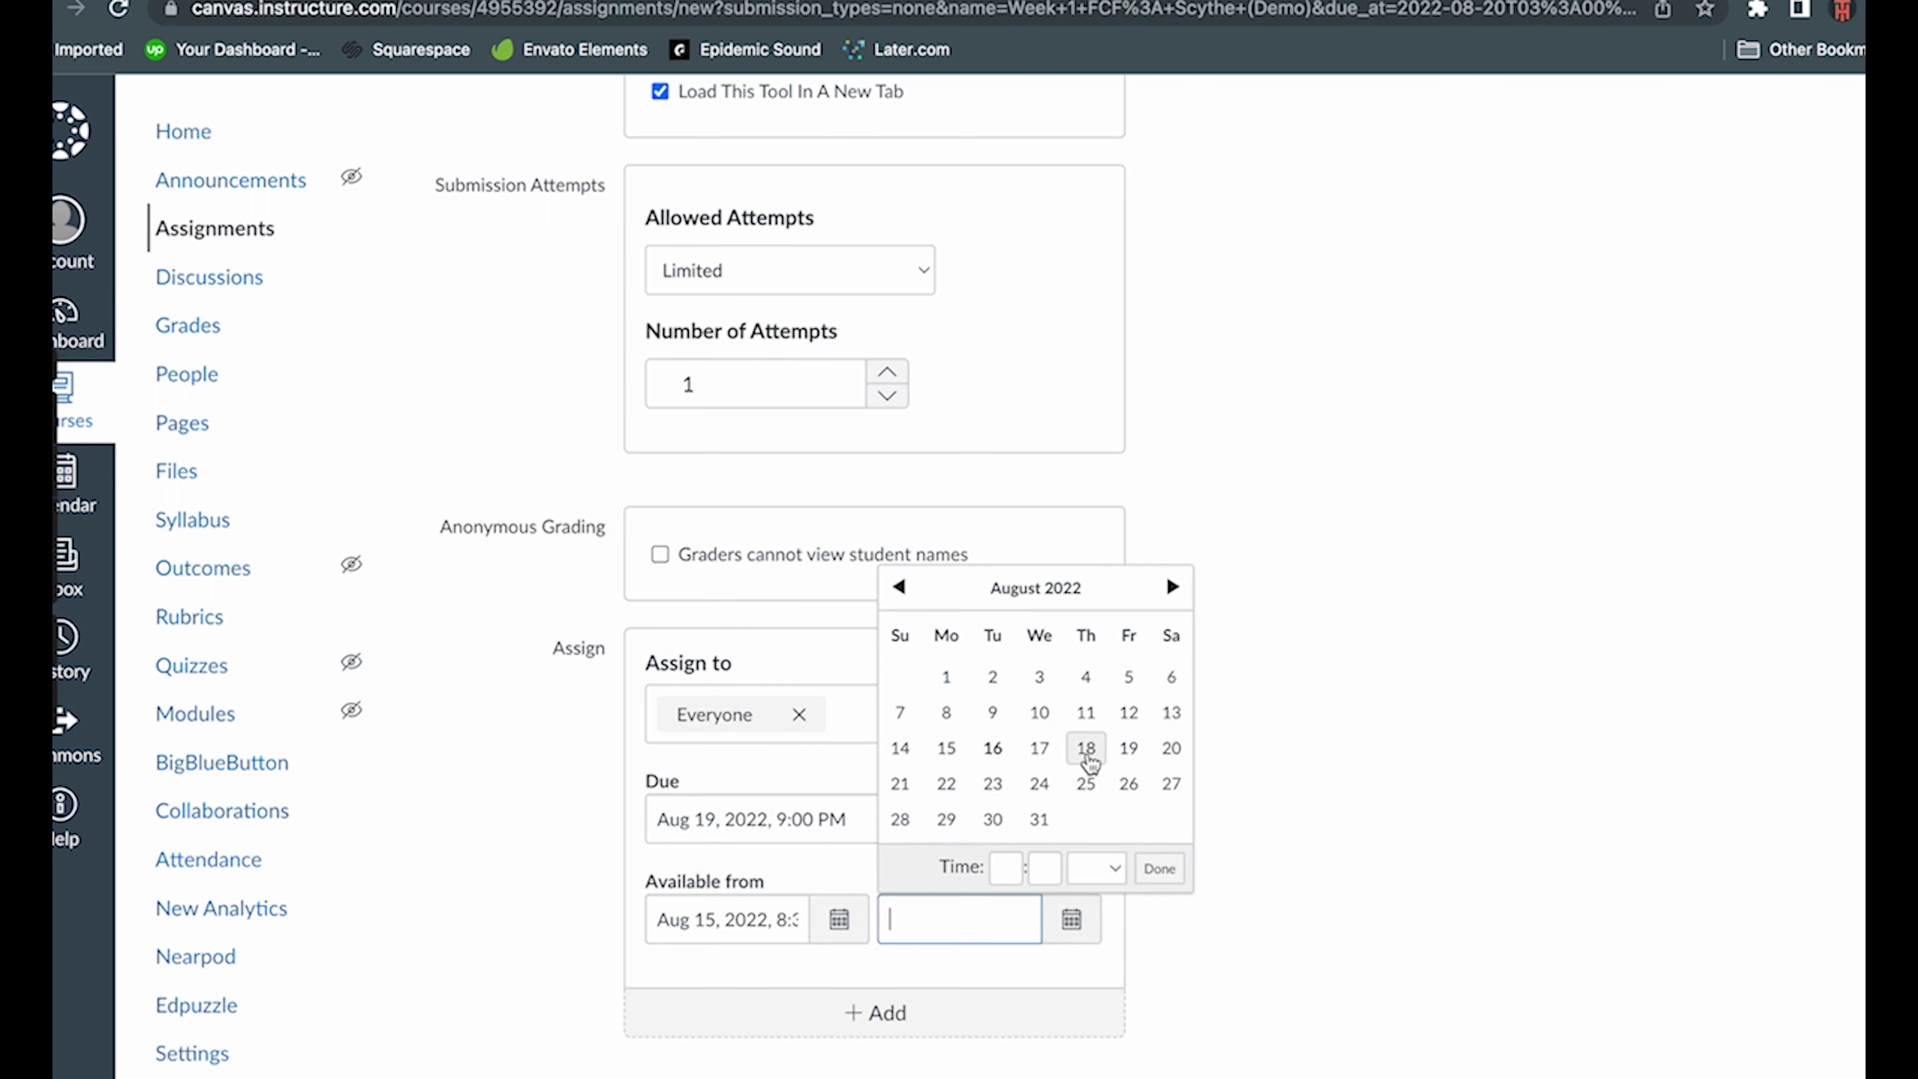
left_click(1172, 587)
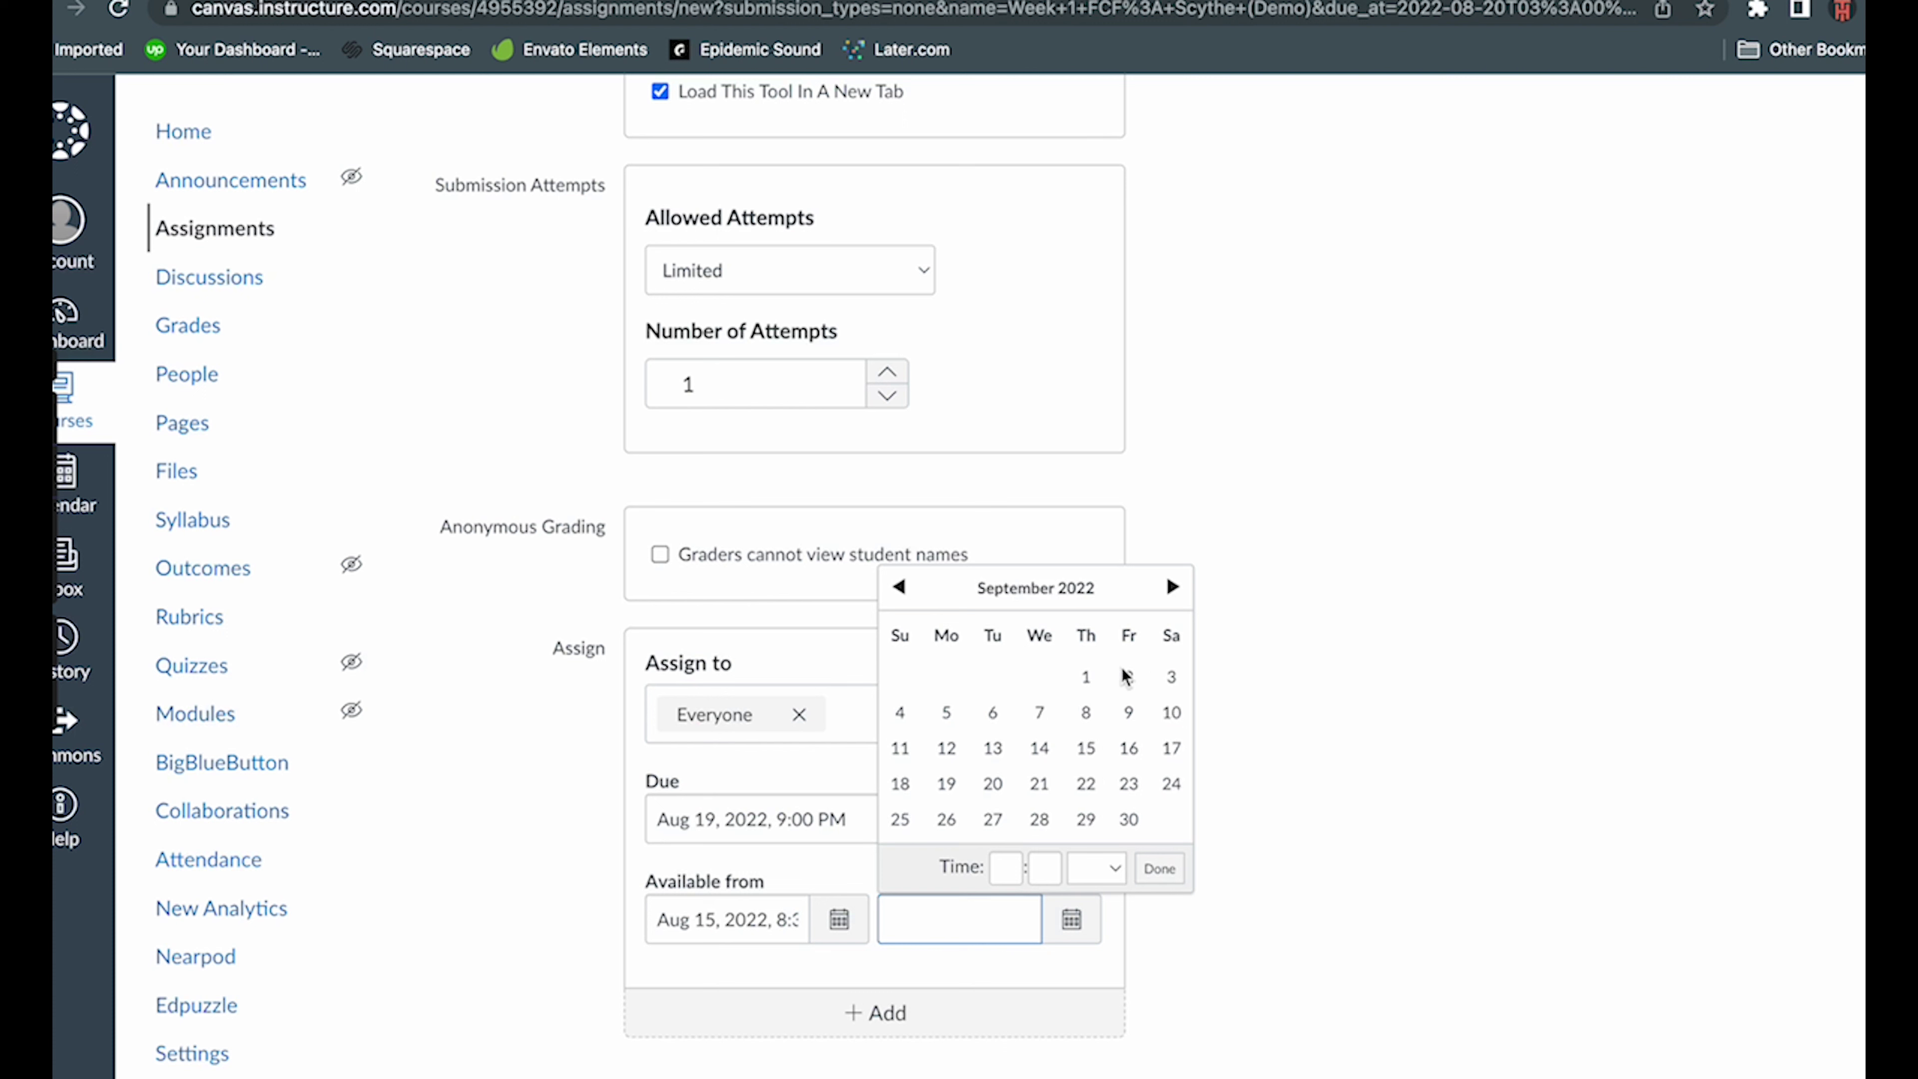
left_click(1085, 784)
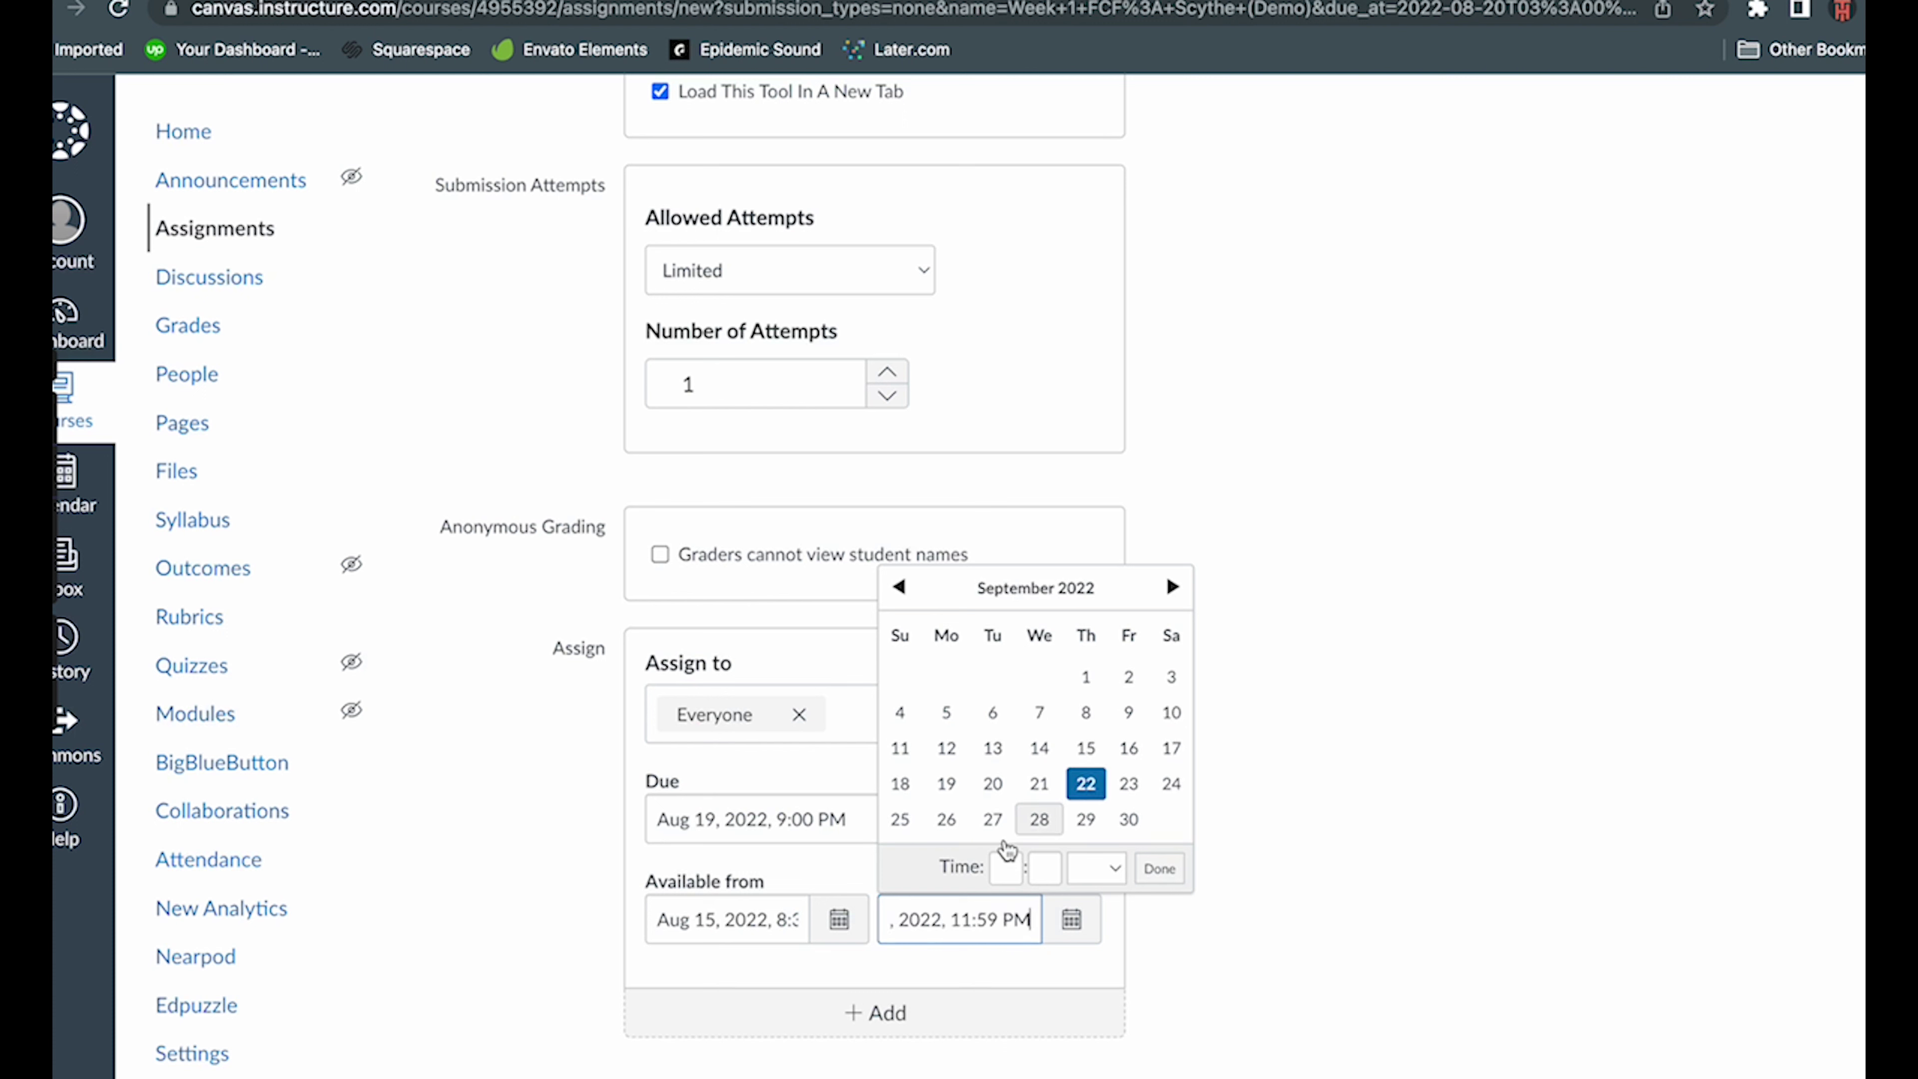
left_click(1000, 868)
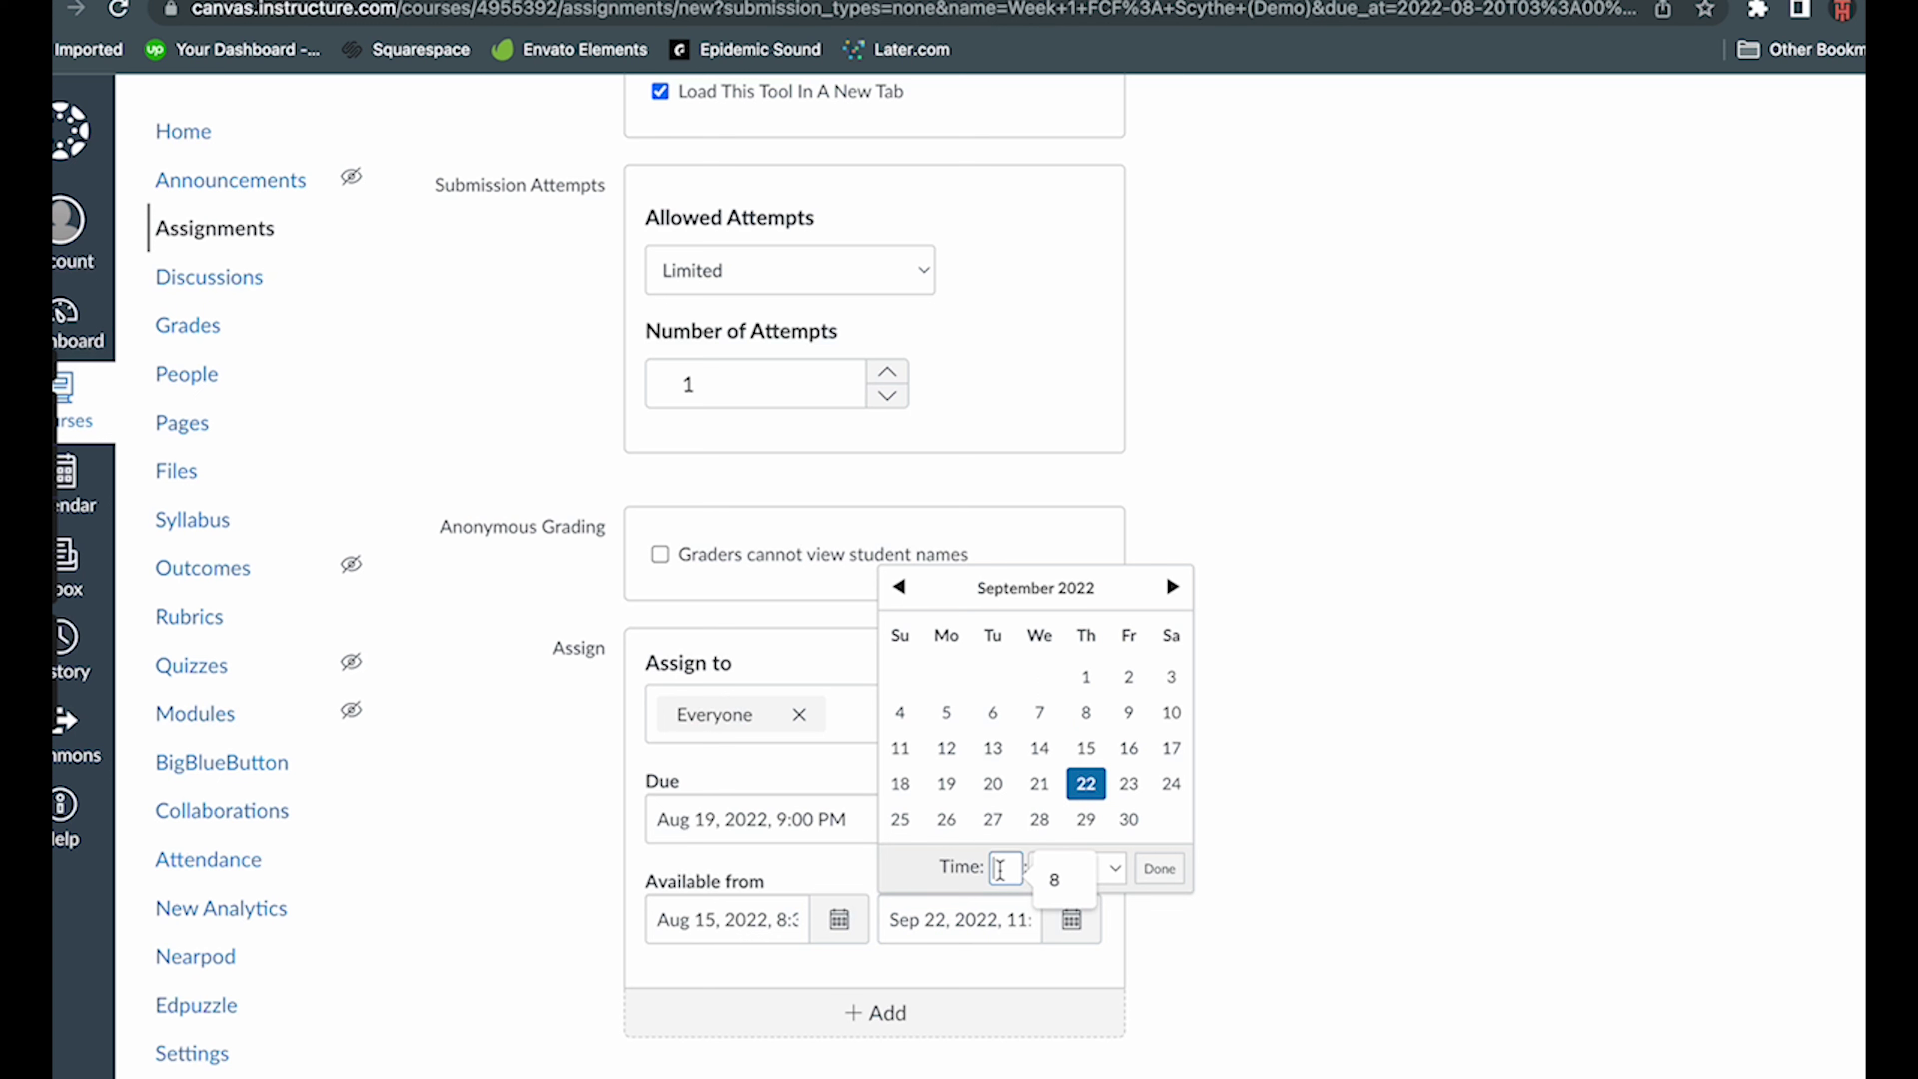
type("9")
key("Tab")
type("0")
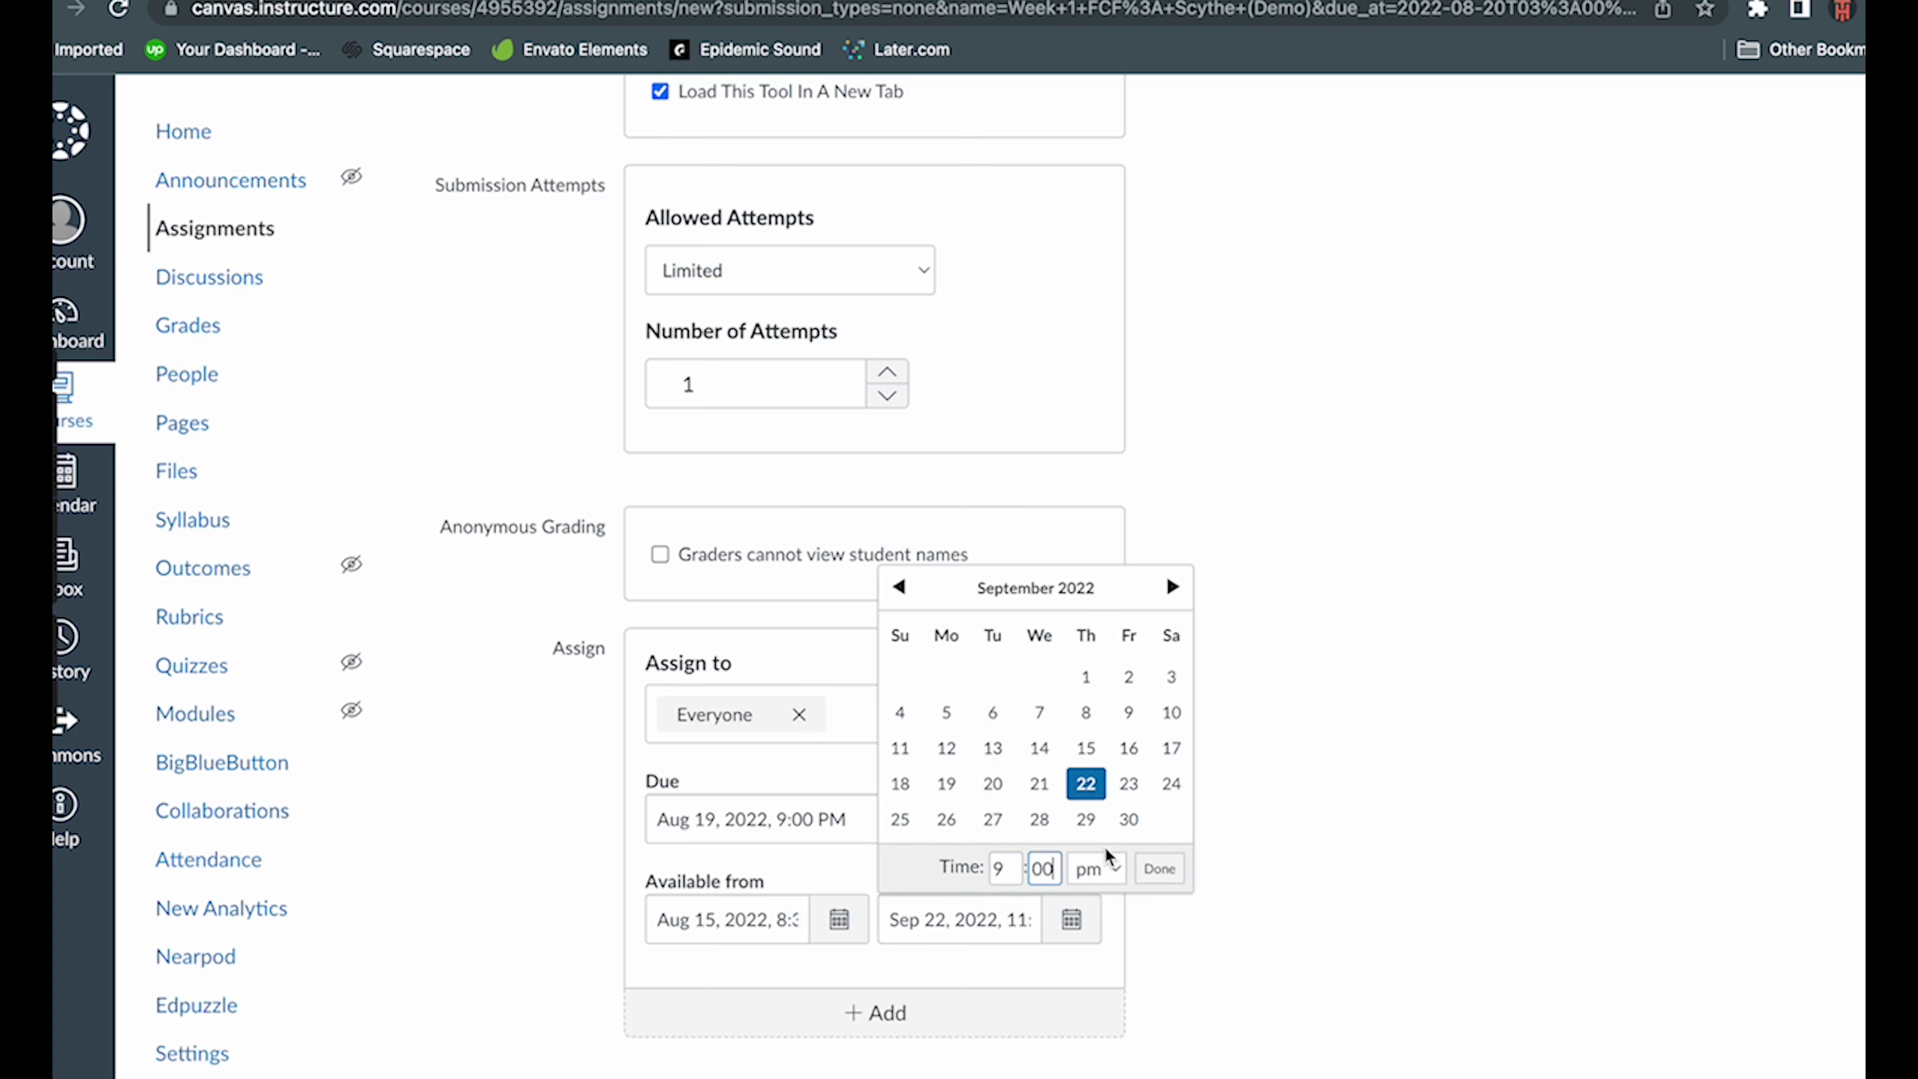
type("0")
left_click(1158, 869)
- Save the new assignment without publishing it
scroll(1148, 948, "down", 1)
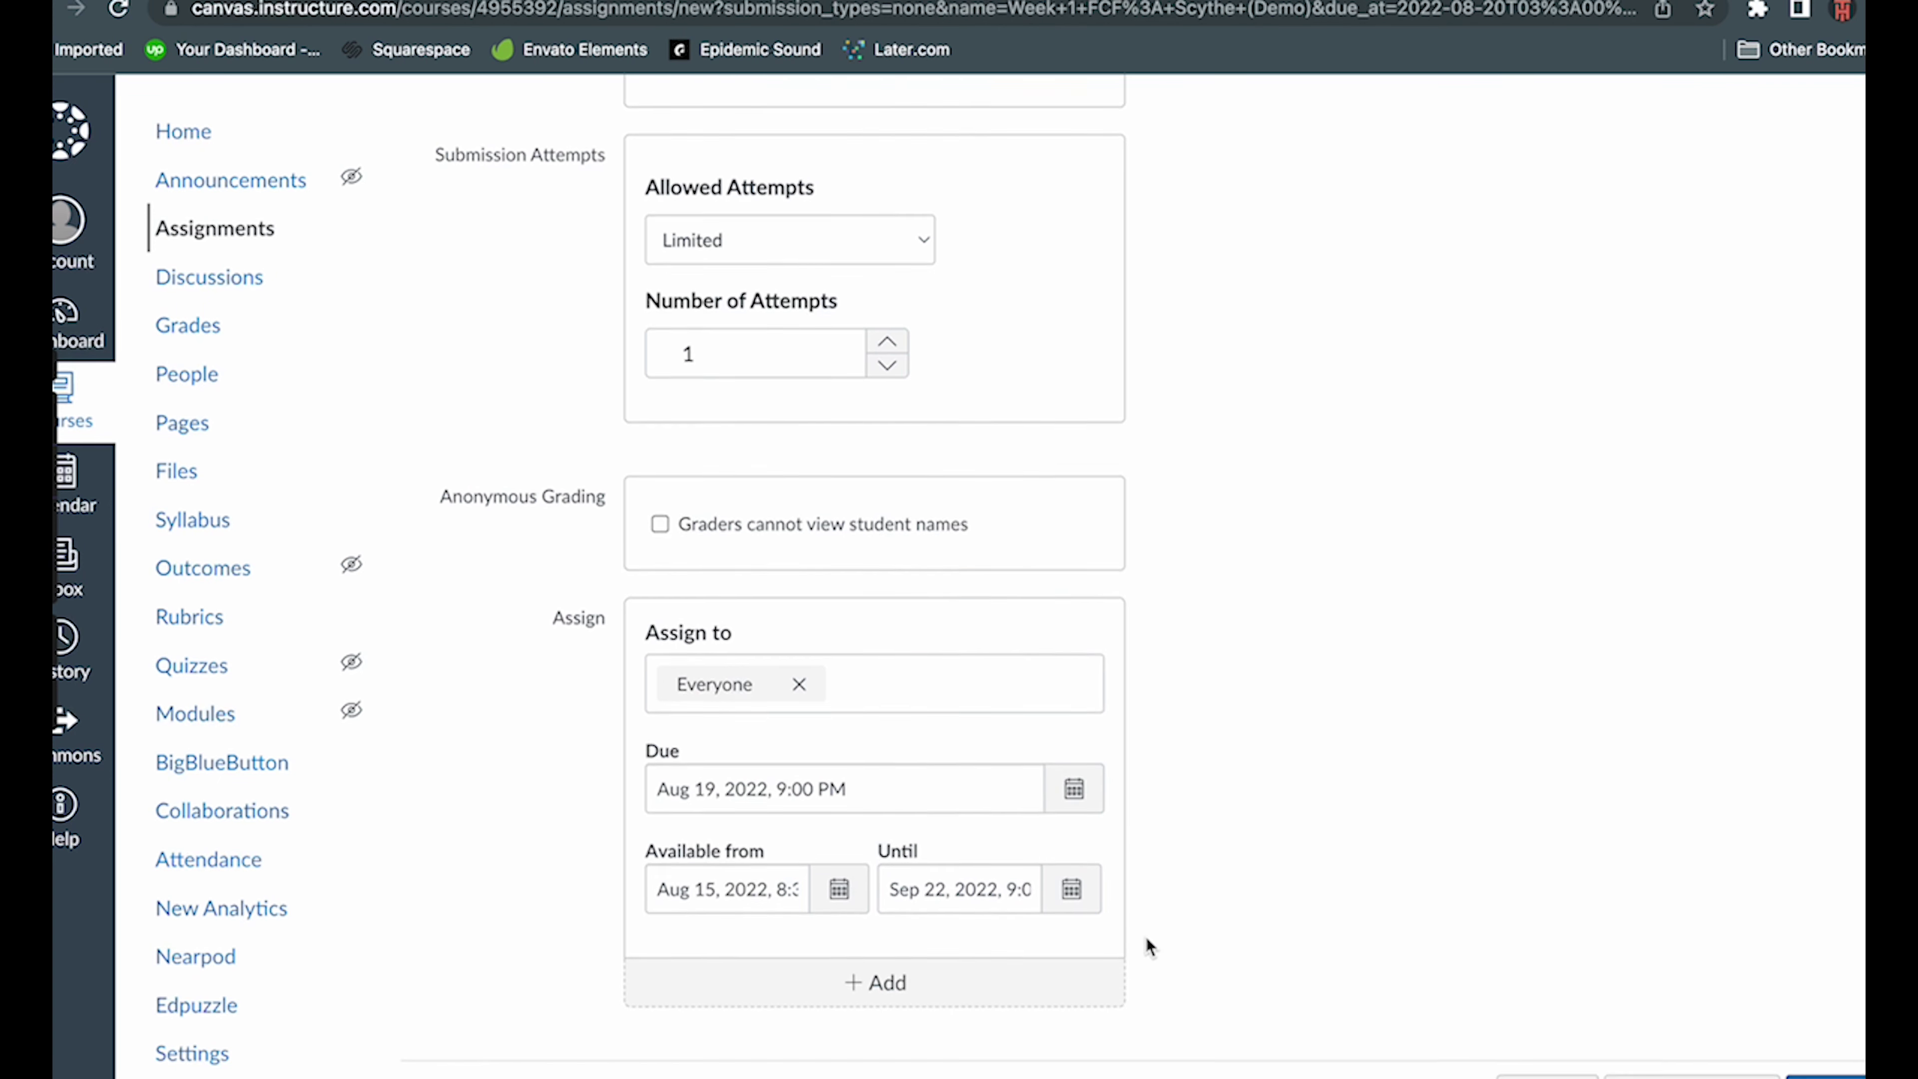
scroll(1148, 948, "down", 1)
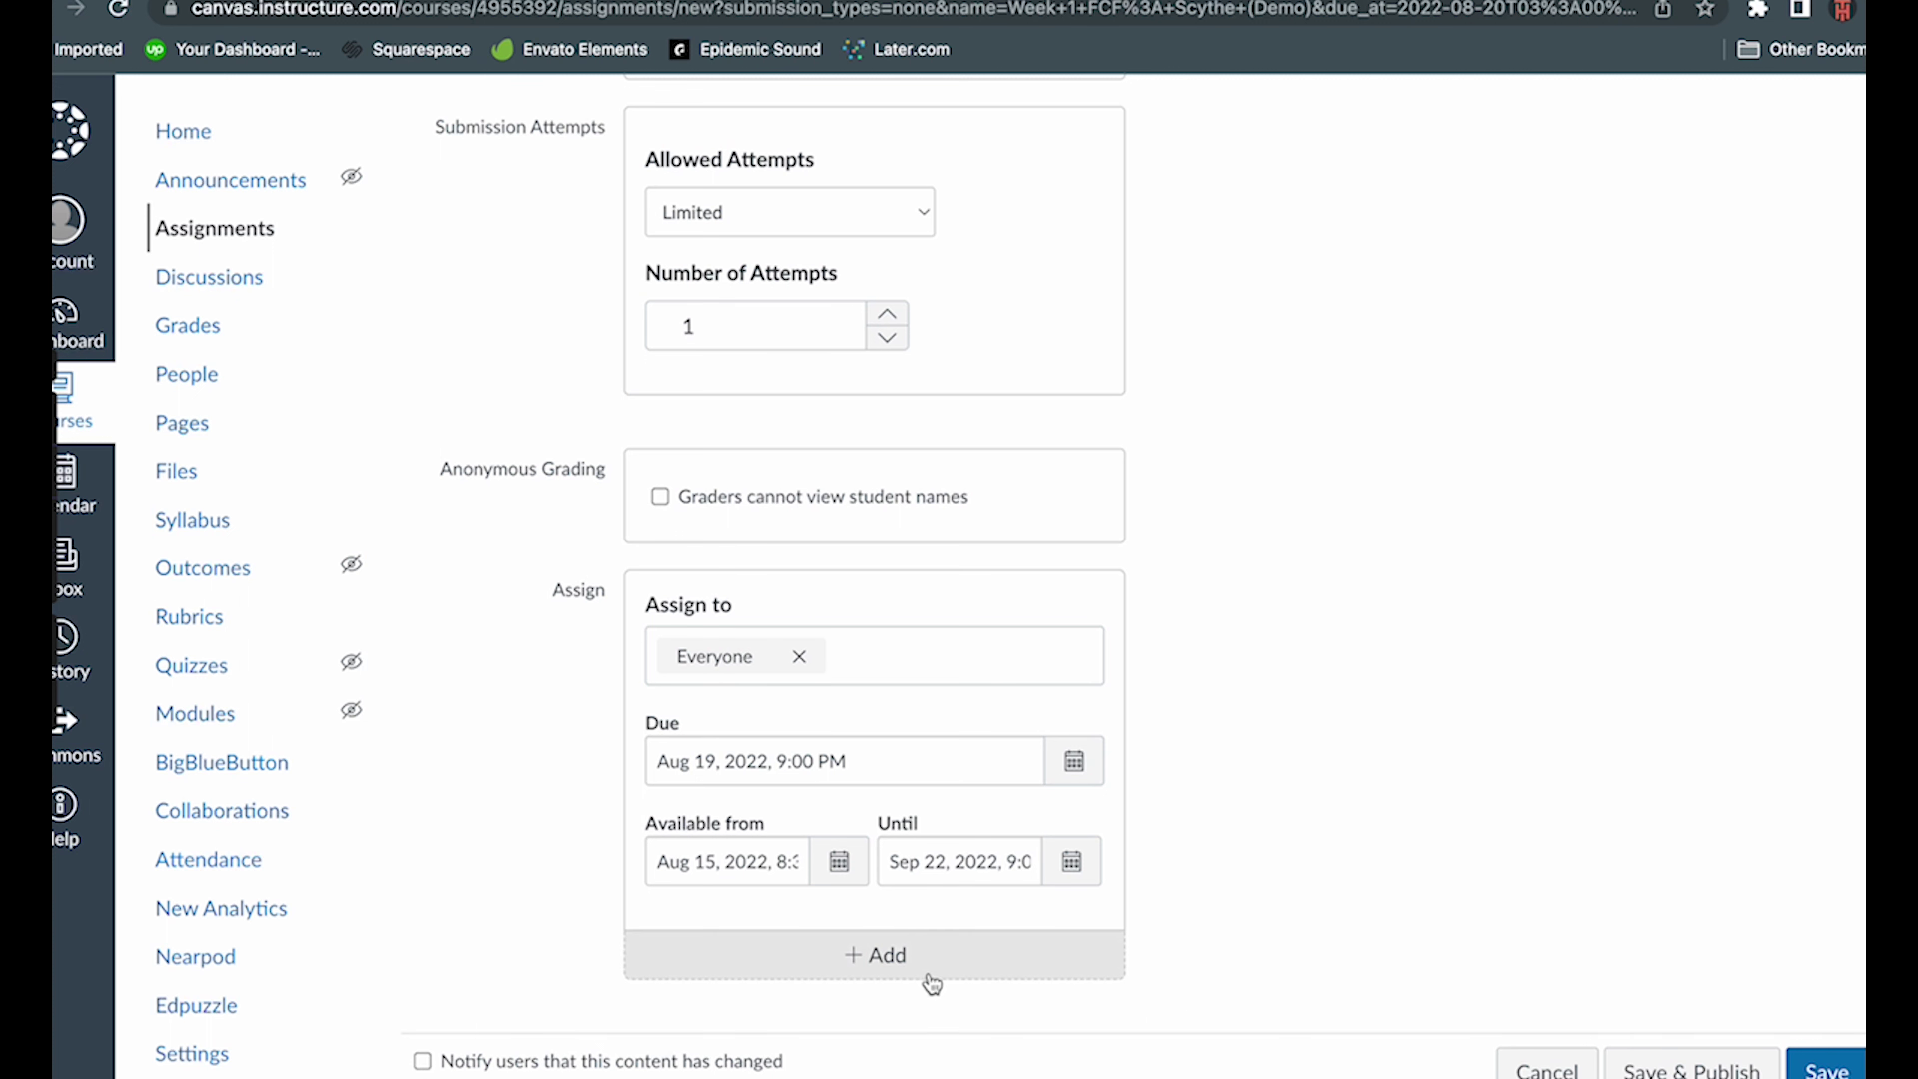
scroll(1435, 976, "down", 1)
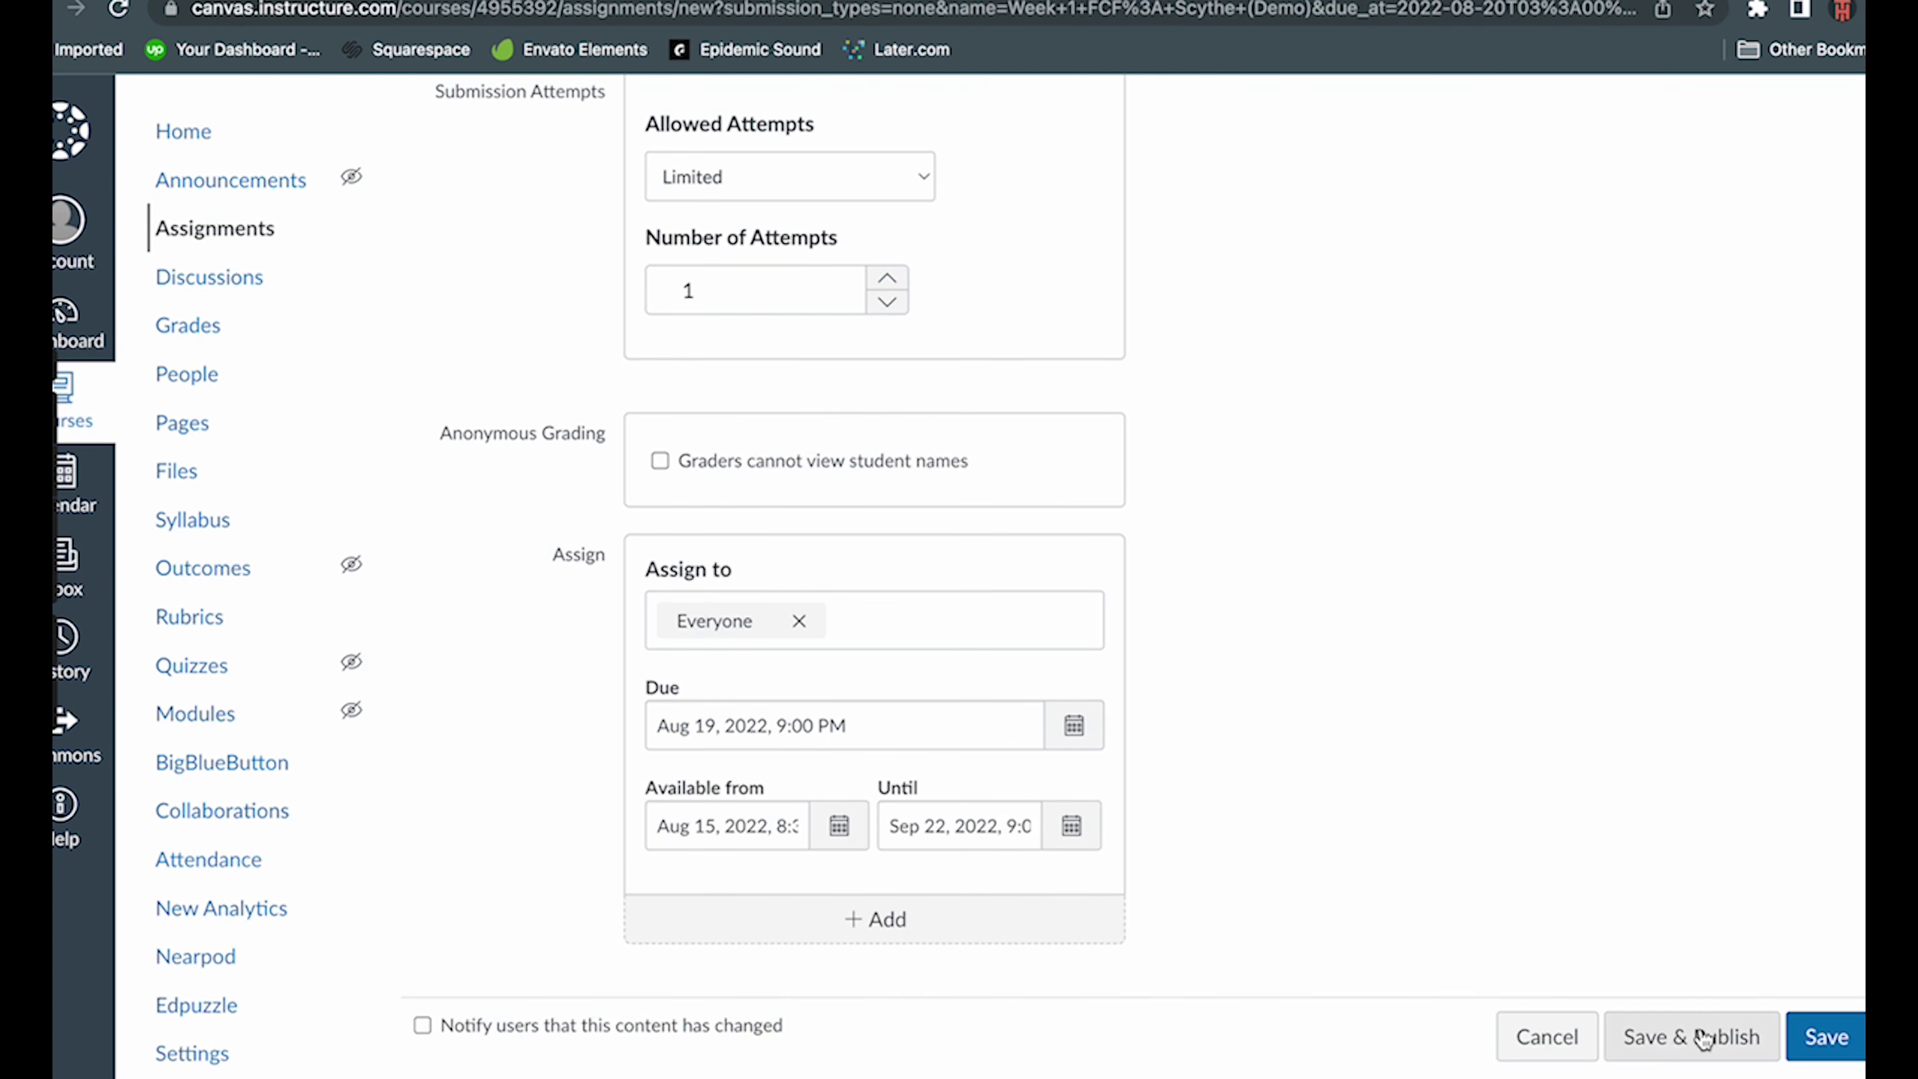
left_click(1823, 1037)
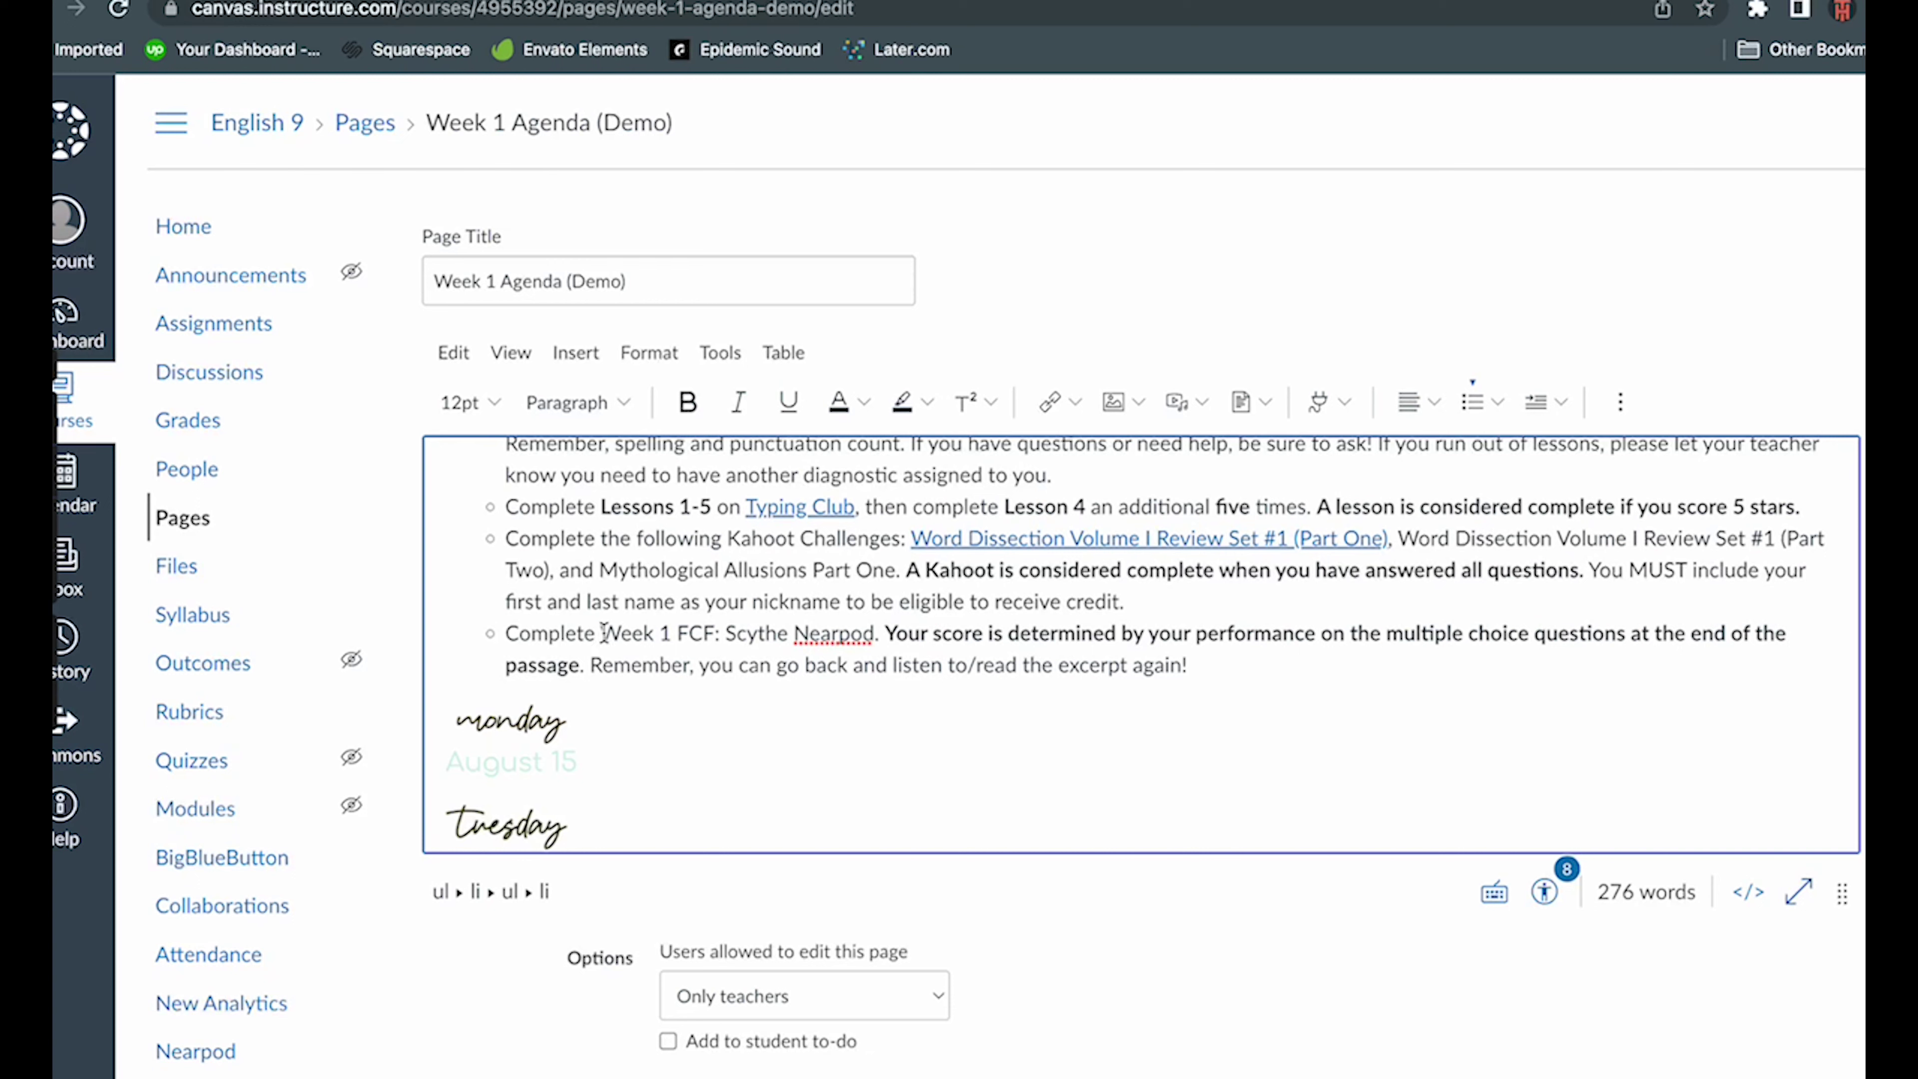
- Link the text "Week 1 FCF: Scythe Nearpod" on the agenda page to the course assignment Week 1 FCF: Scythe (Demo)
left_click_drag(601, 635, 878, 632)
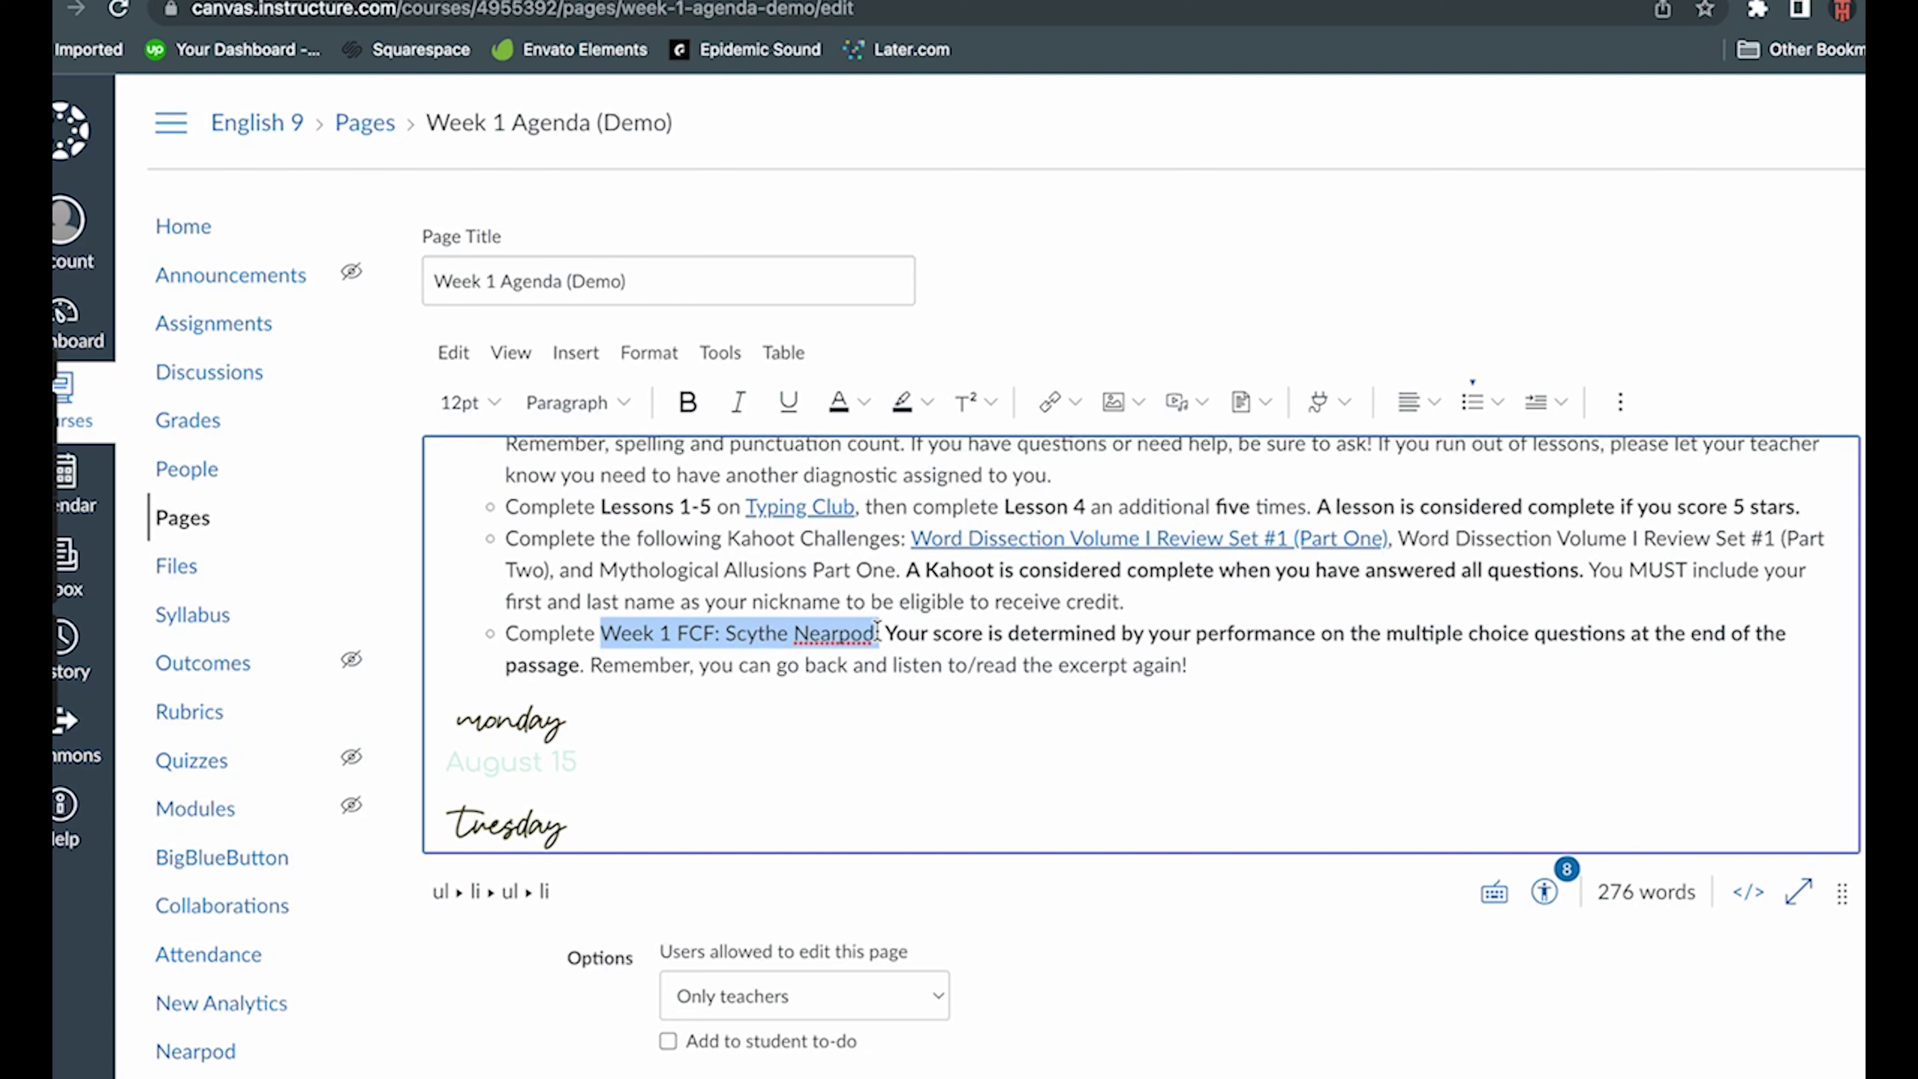
left_click(1082, 403)
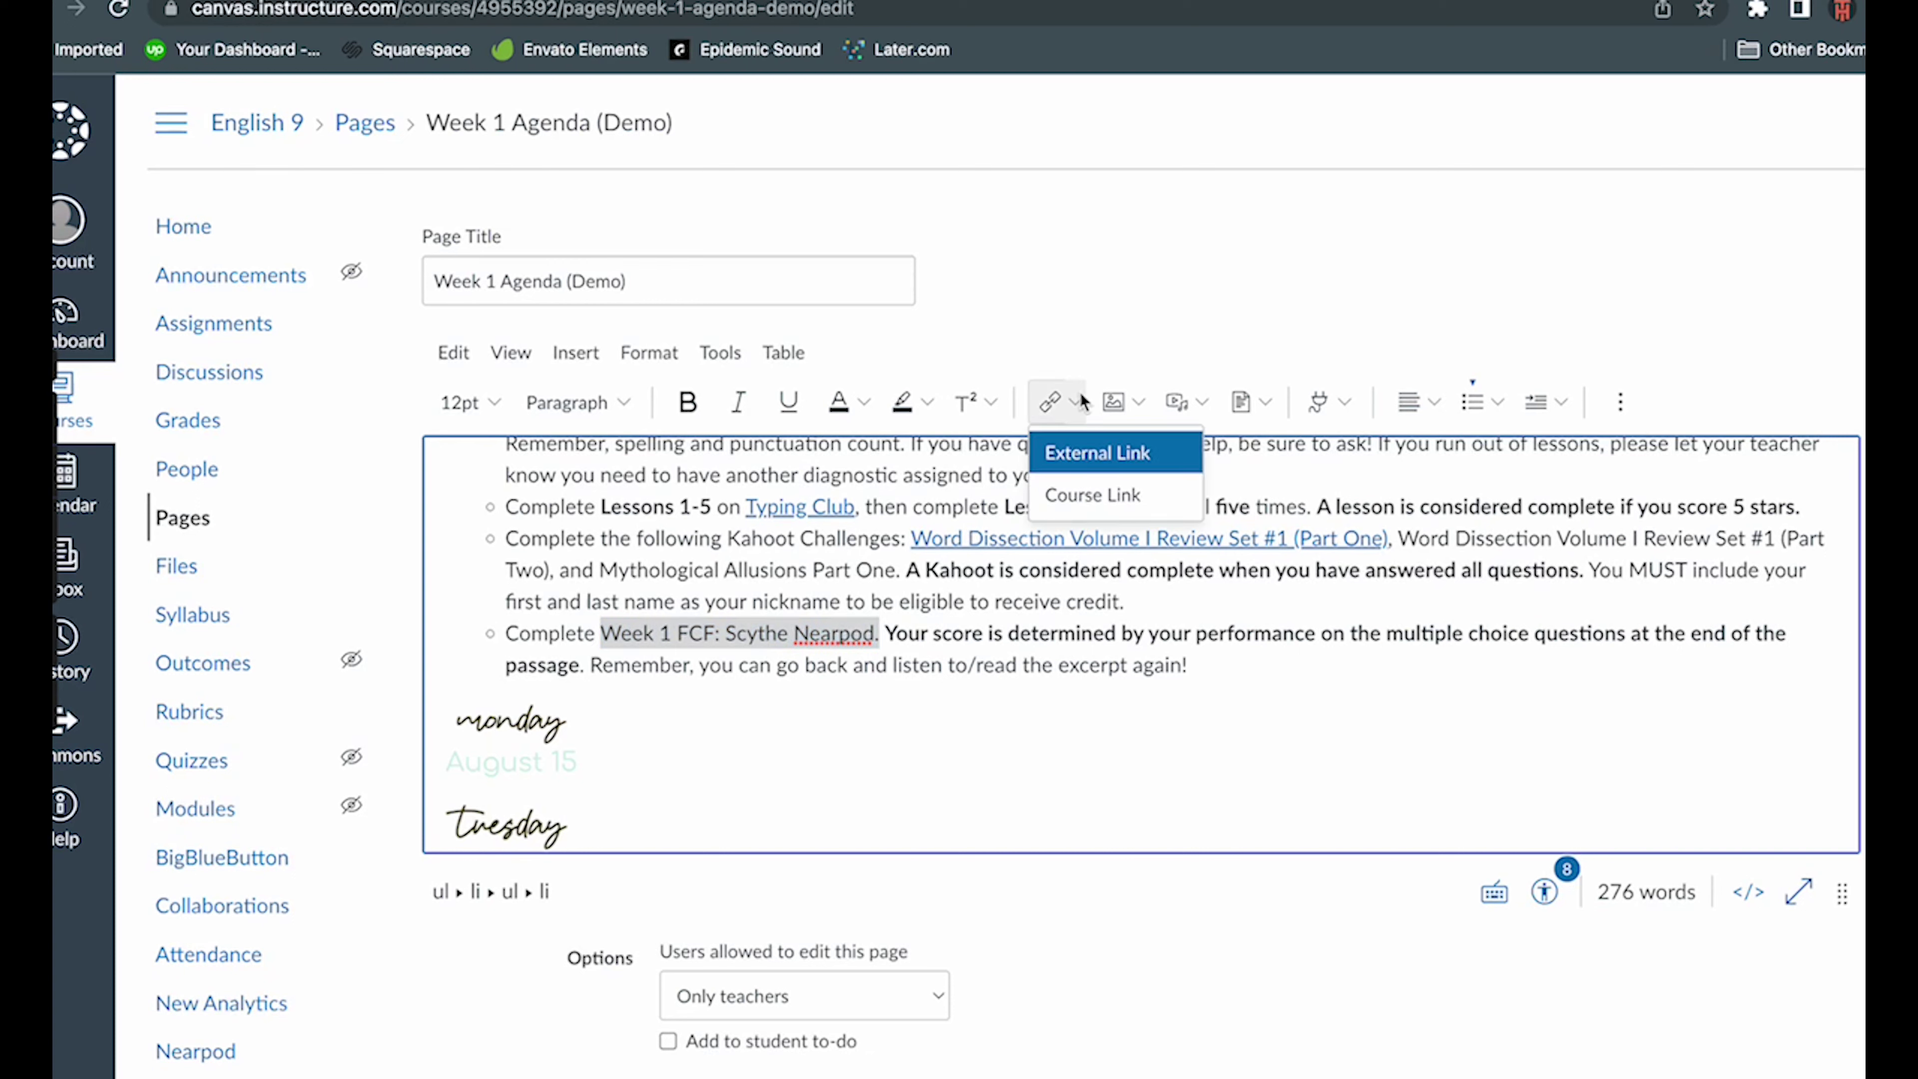
left_click(1103, 510)
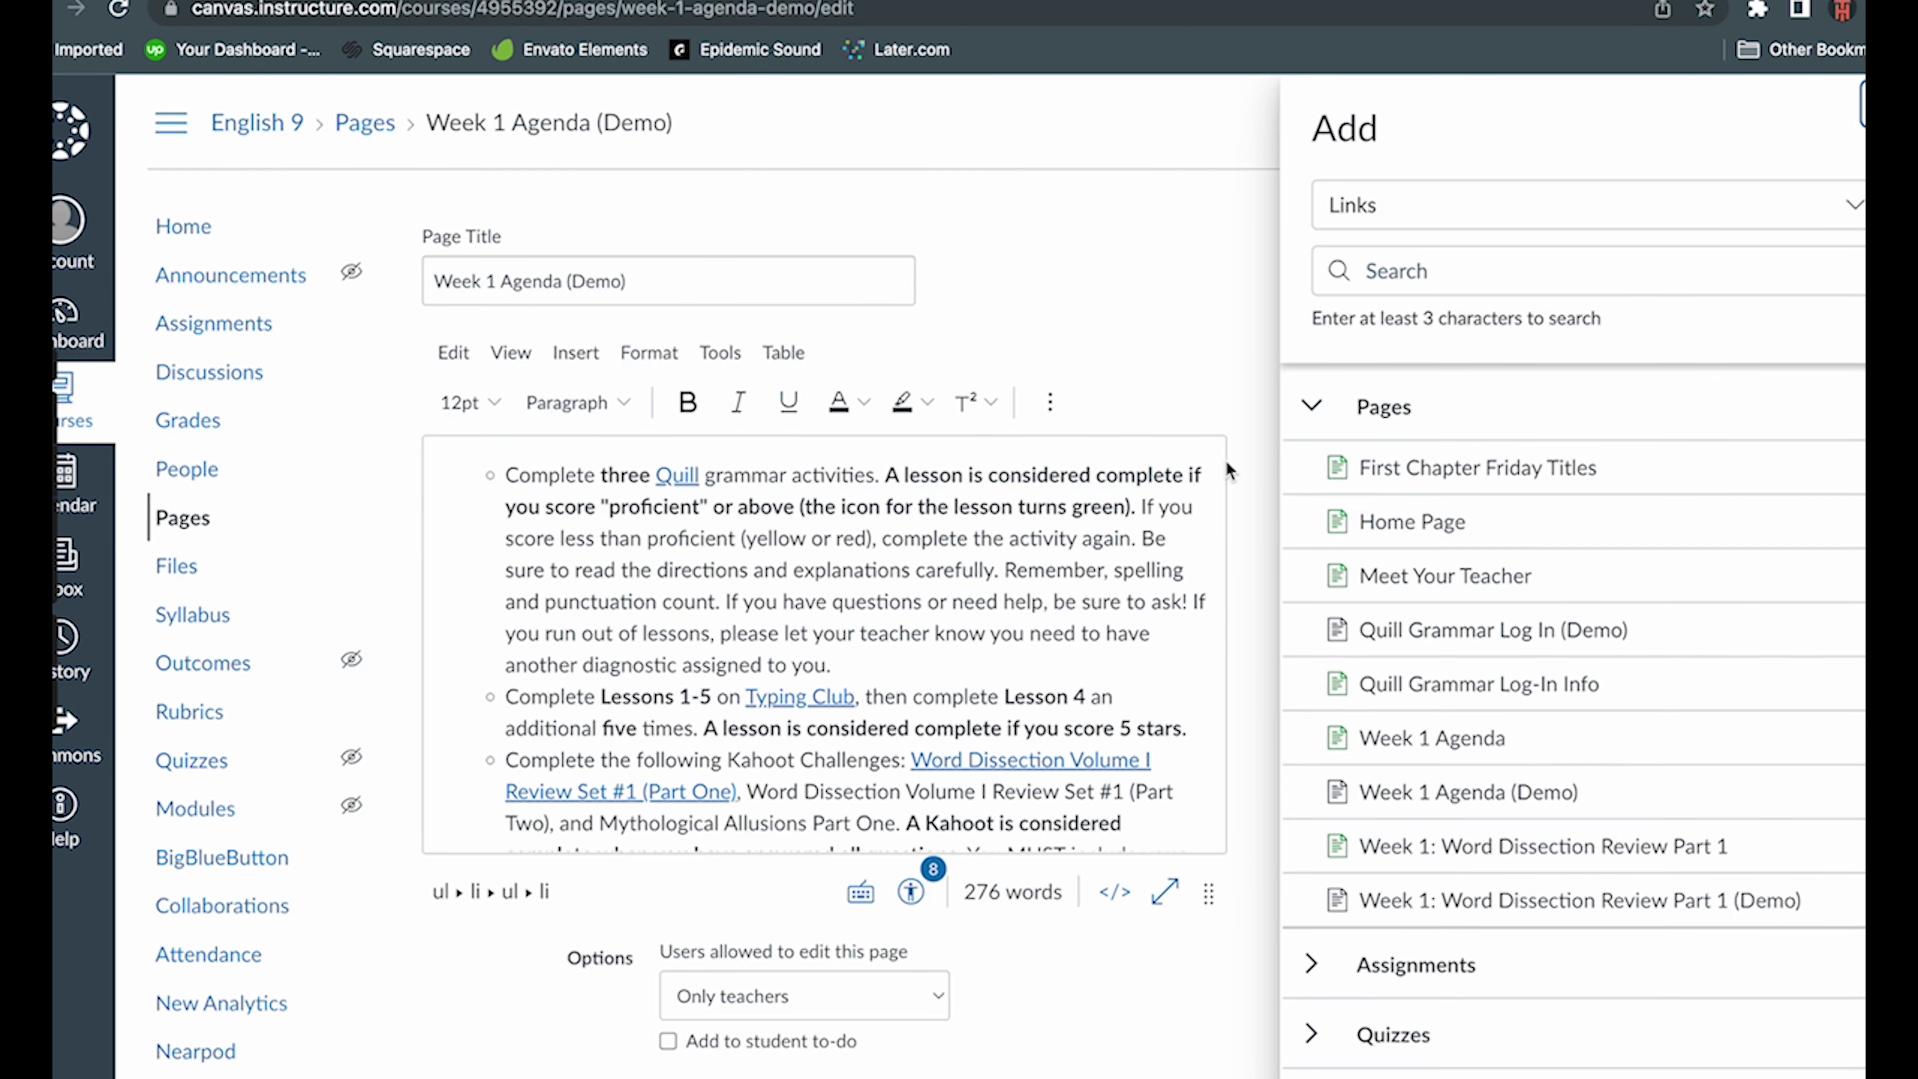
left_click(1312, 407)
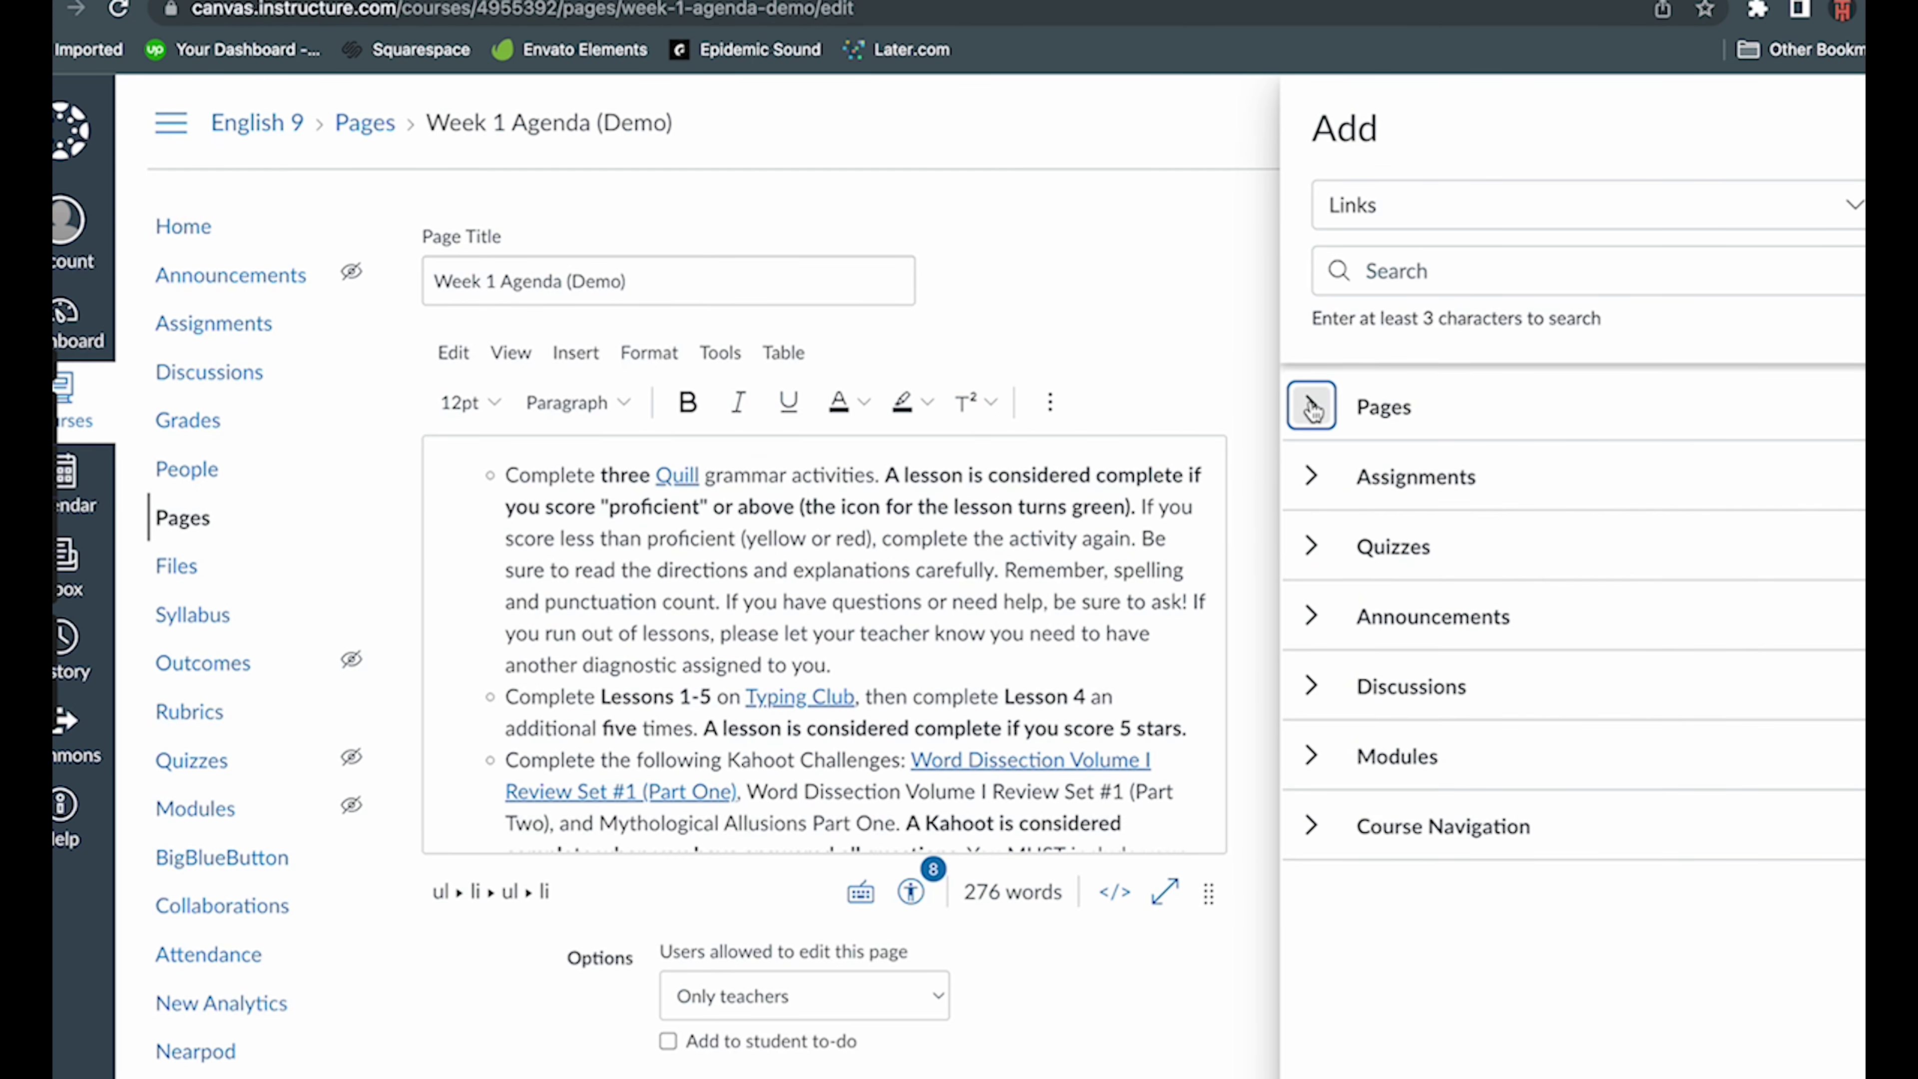
left_click(1313, 478)
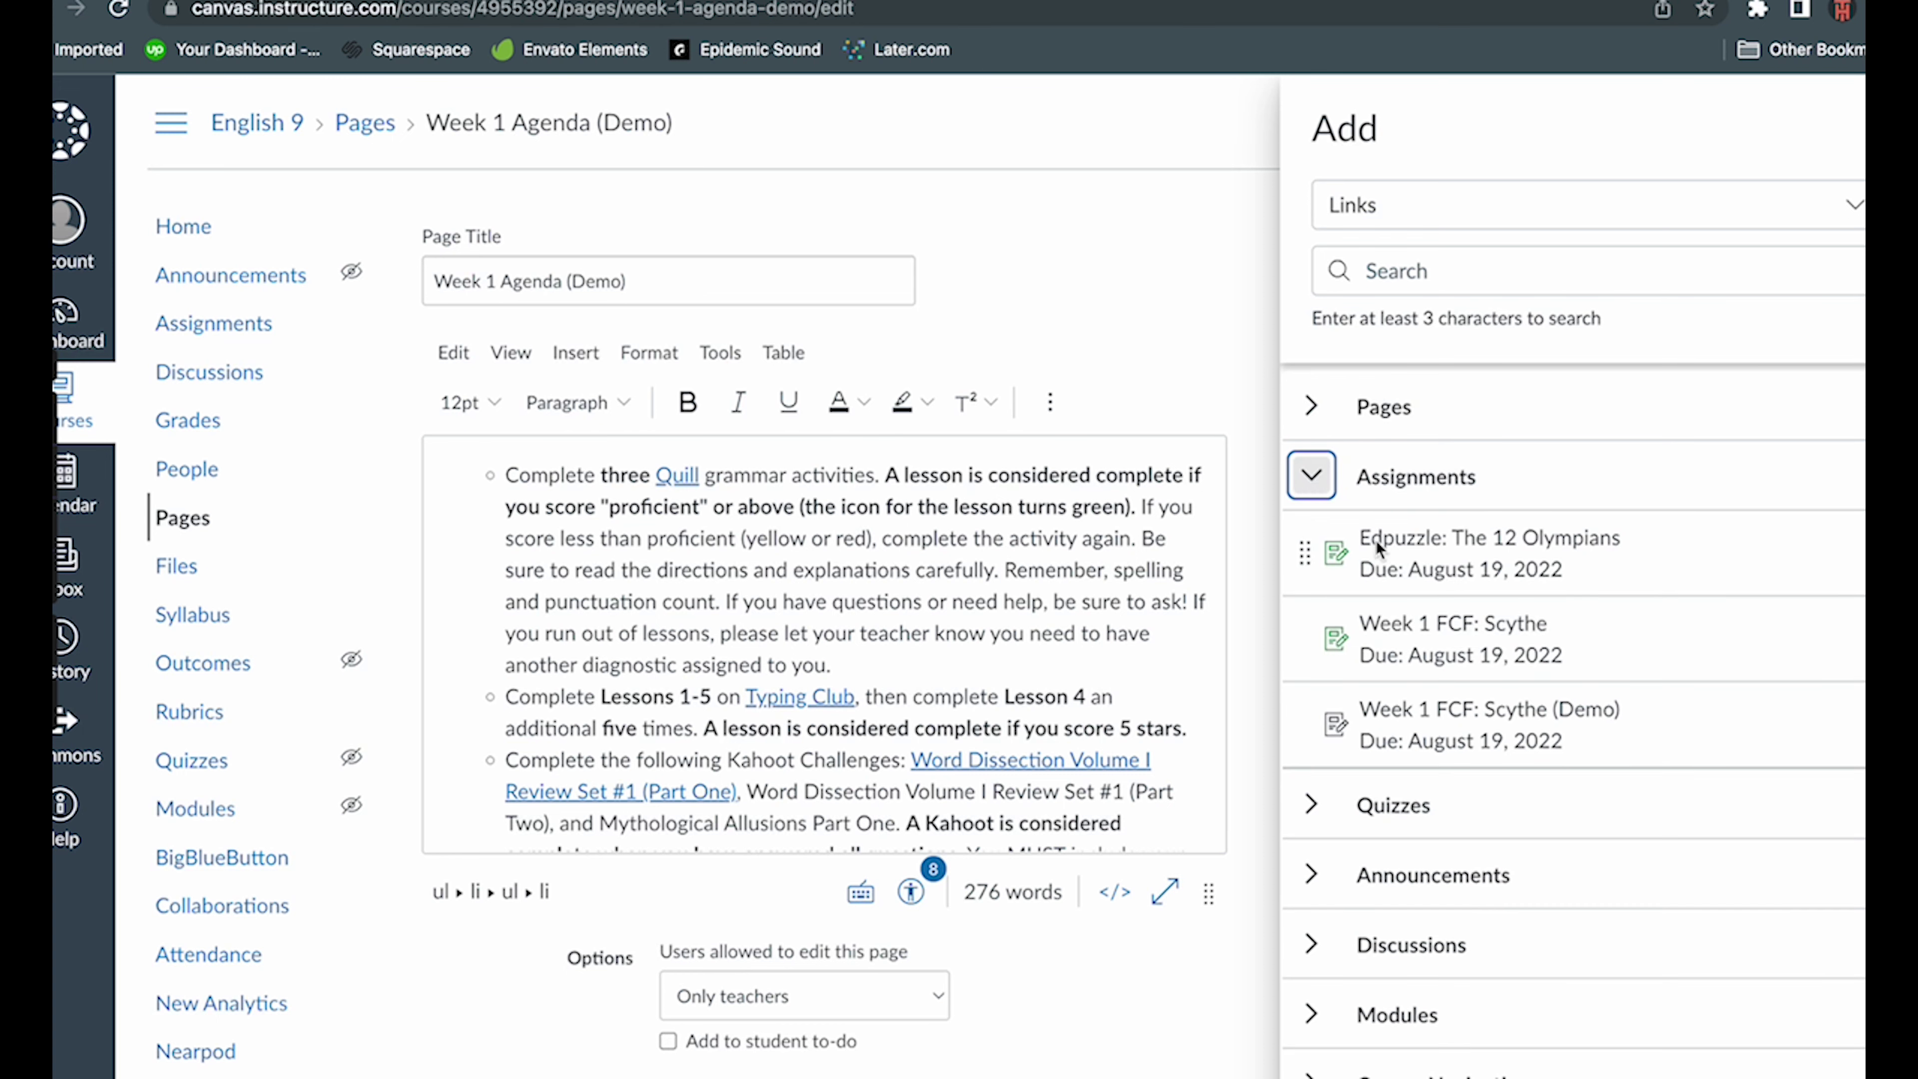
left_click(1451, 722)
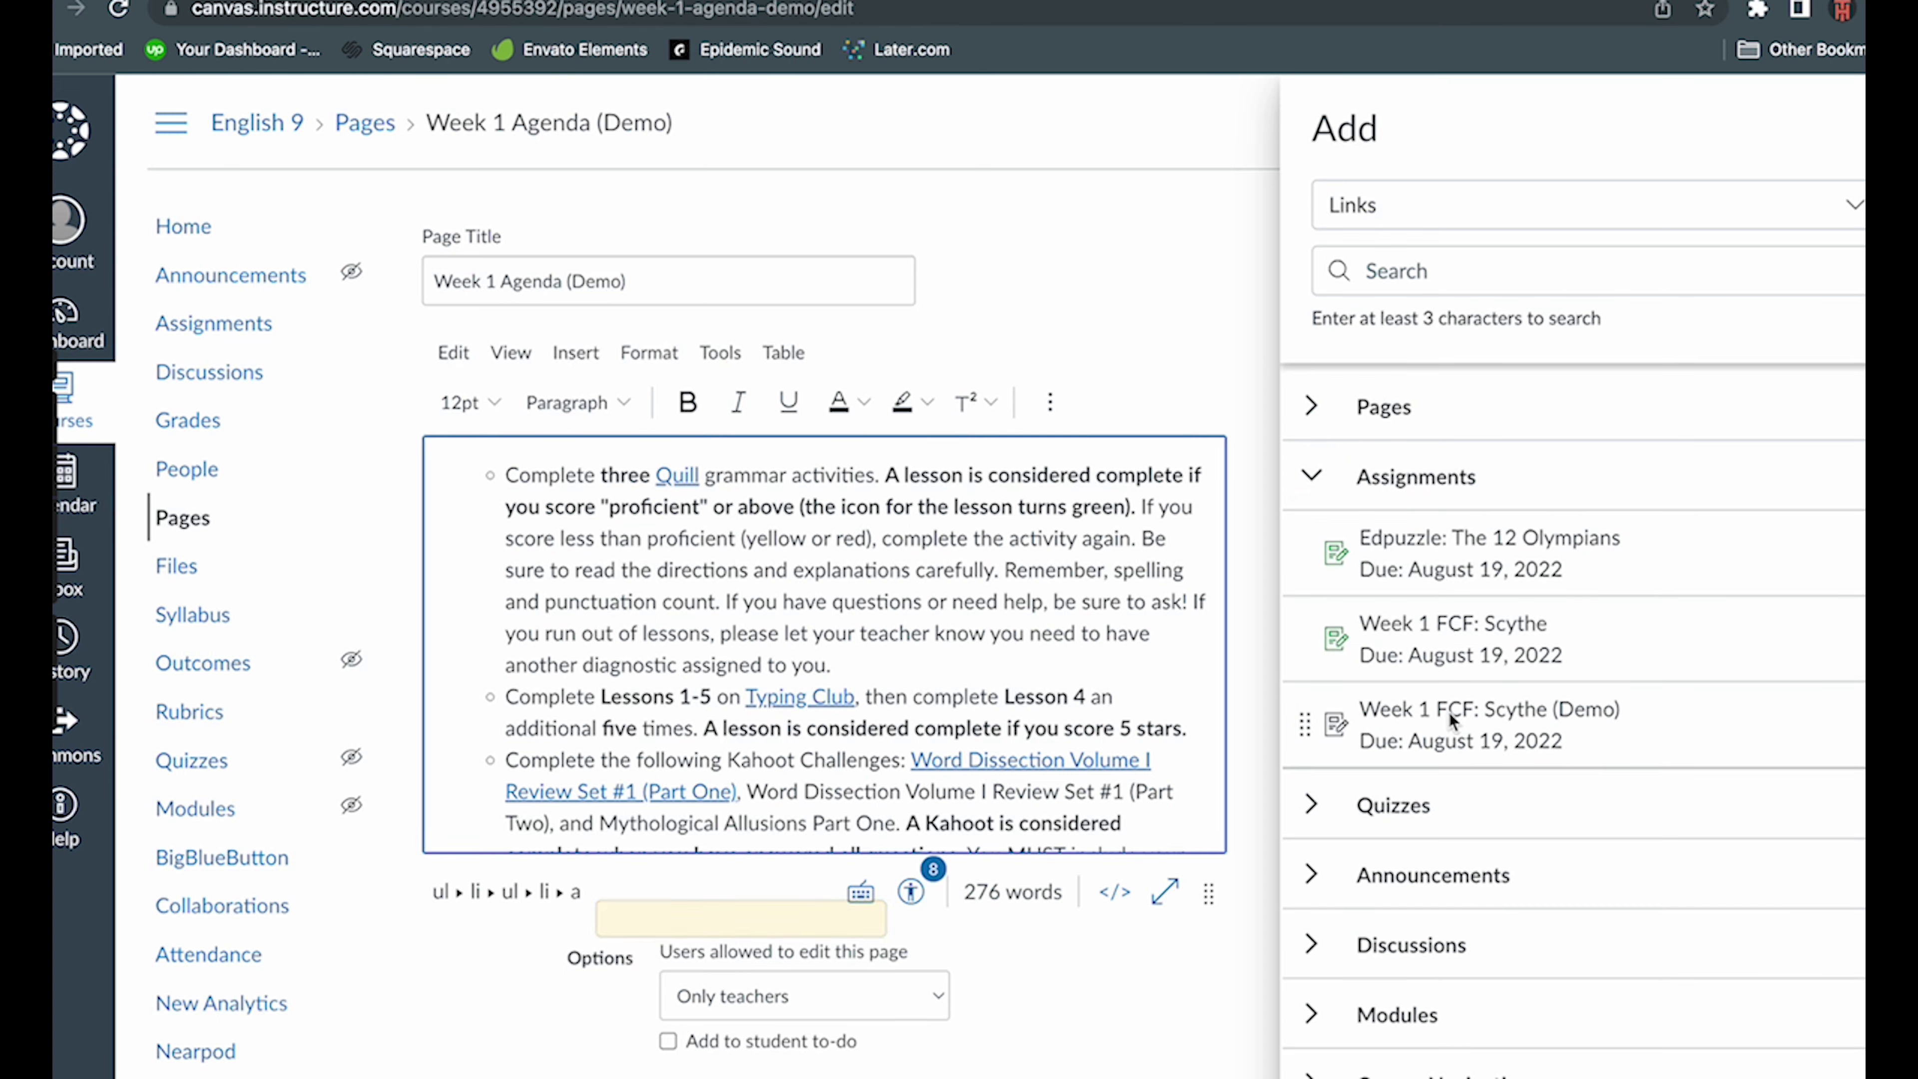
left_click(1854, 129)
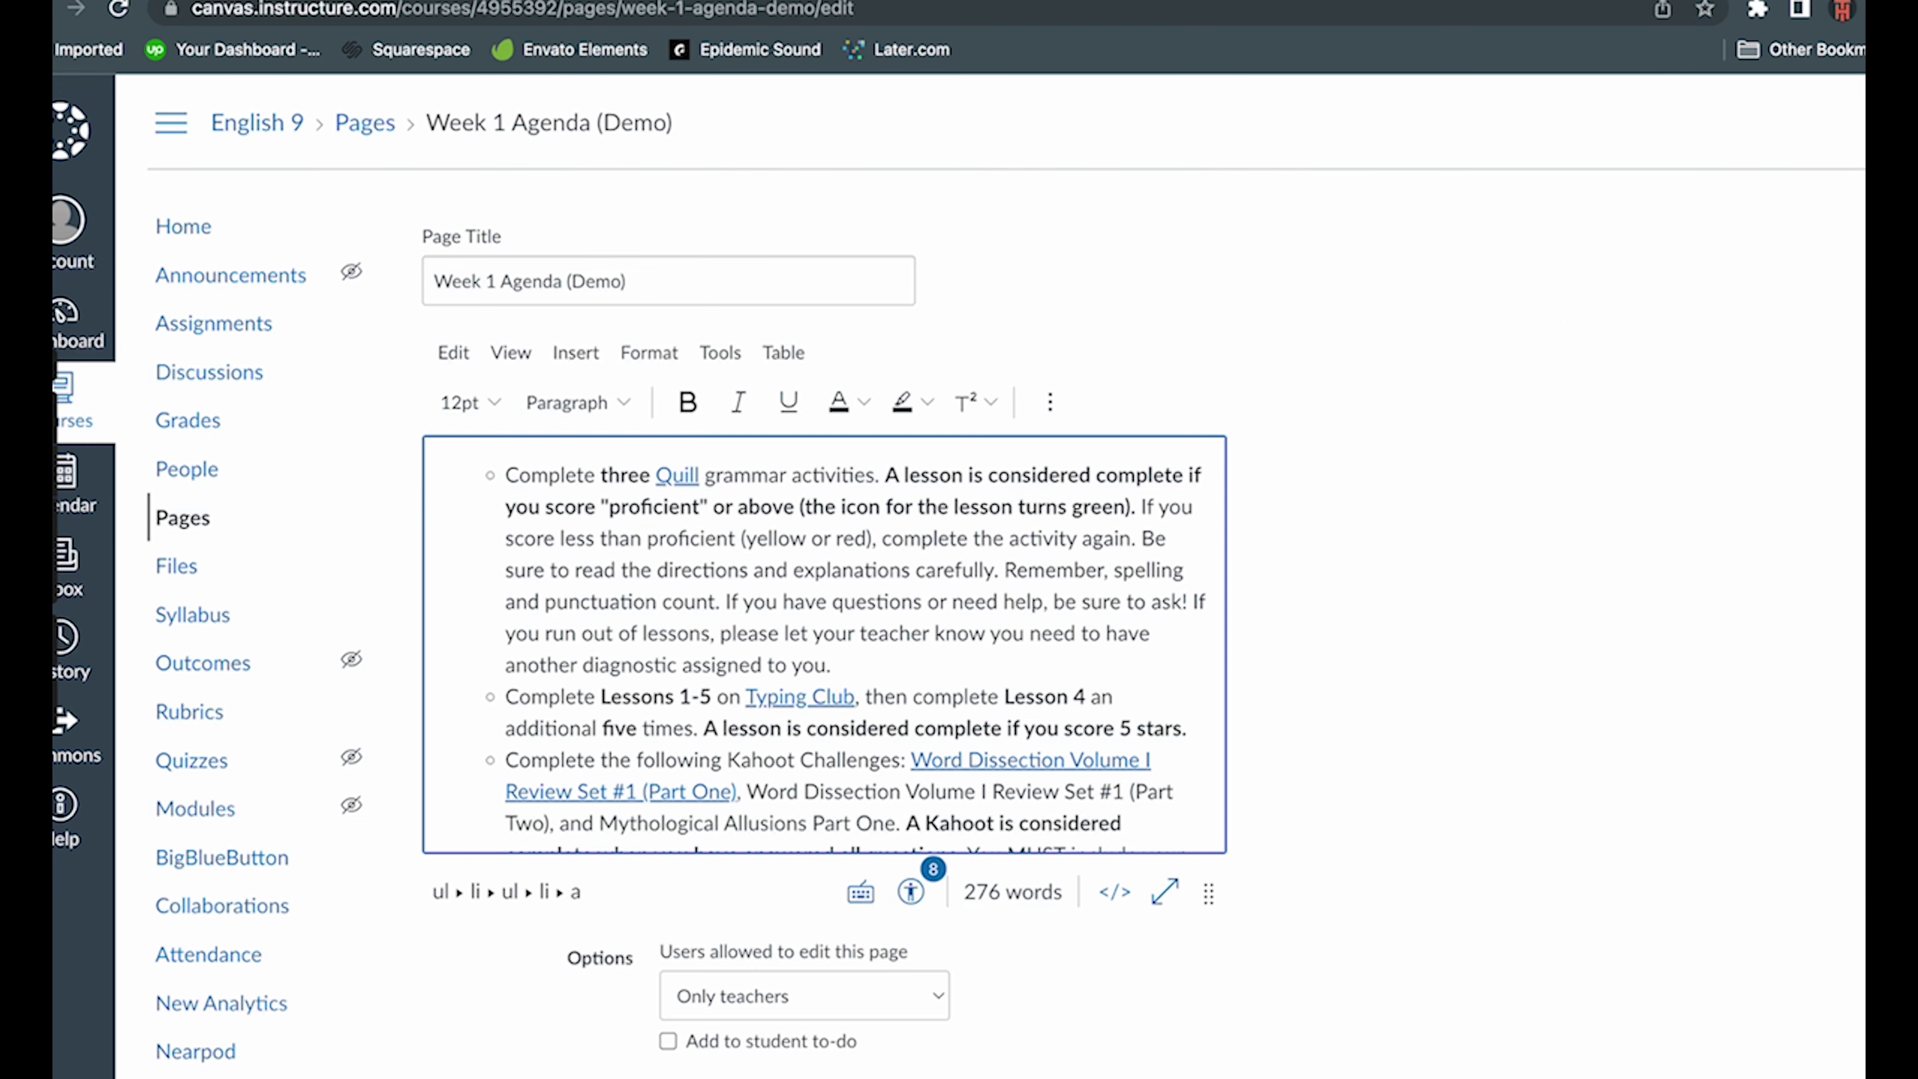
scroll(1262, 691, "down", 1)
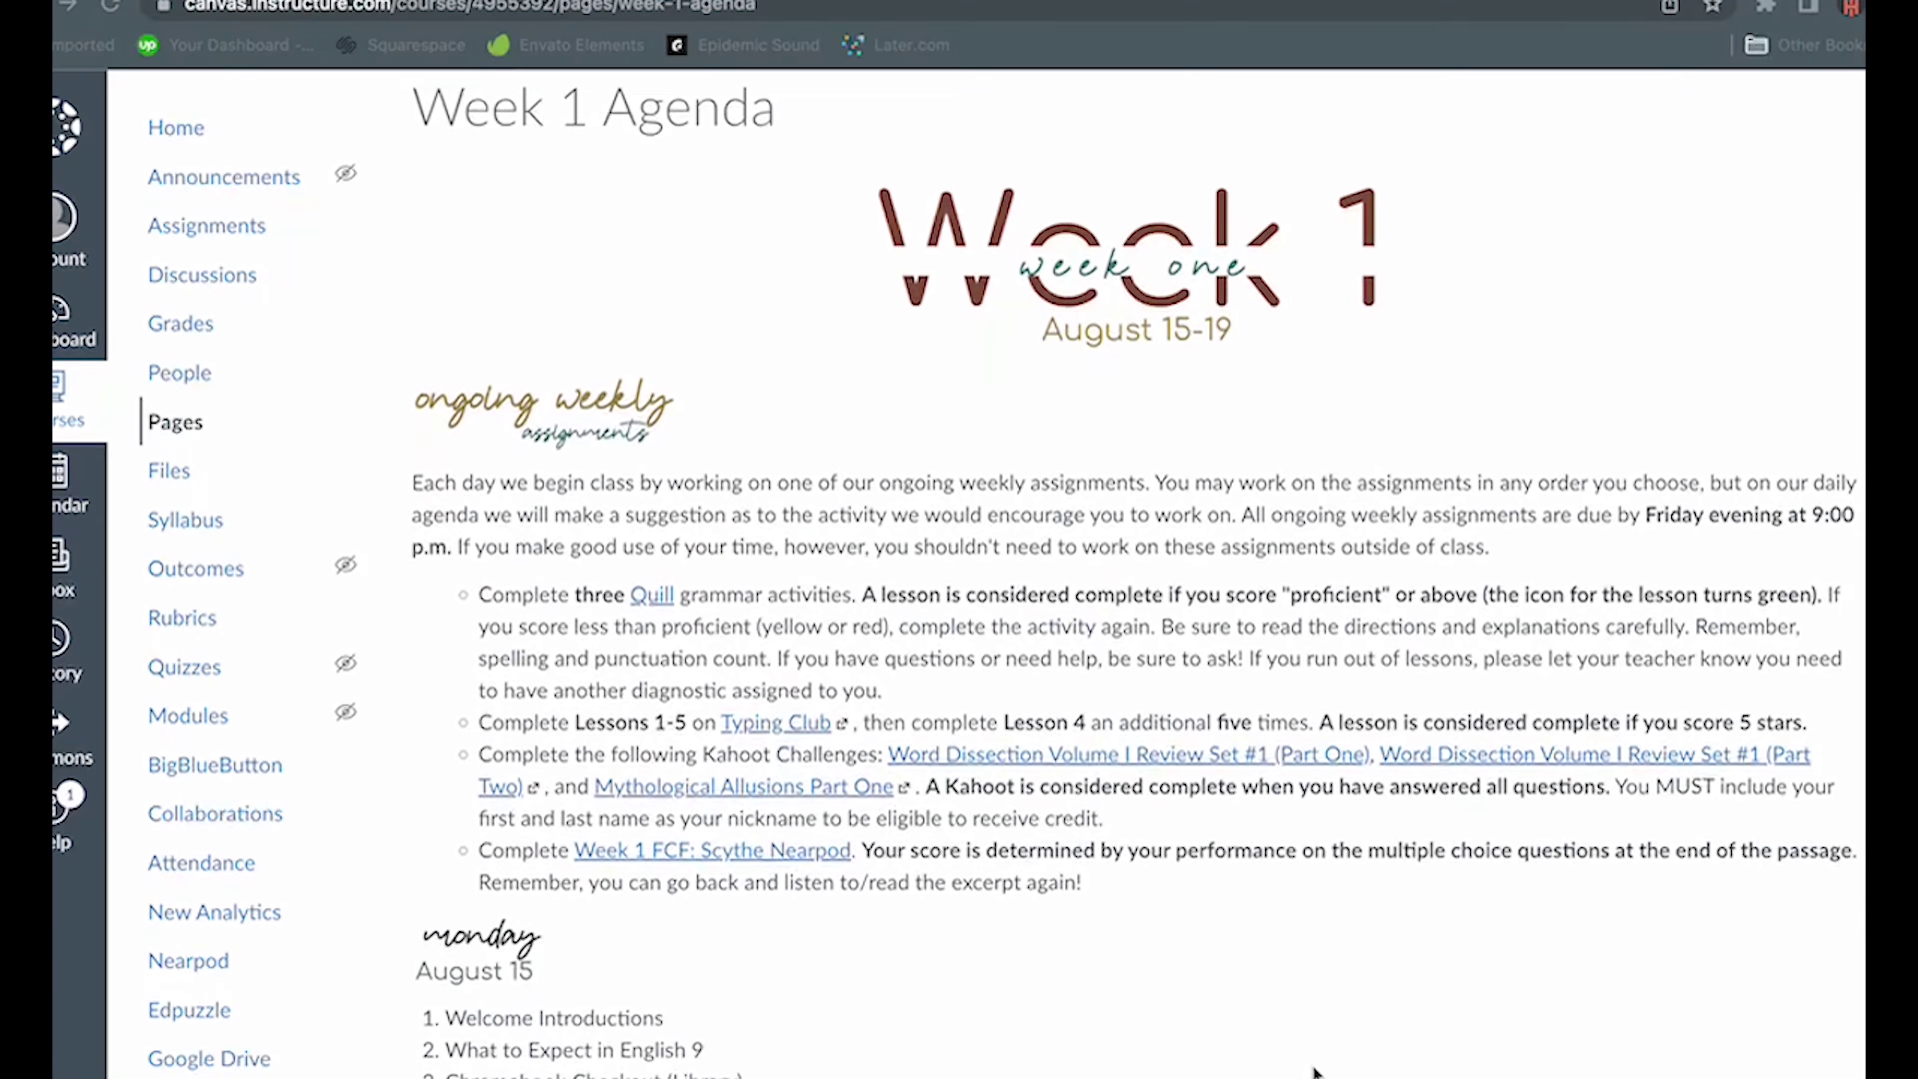
- Review the finished Week 1 Agenda through Wednesday and load its Edpuzzle: The 12 Olympians assignment in a new window
scroll(1322, 1062, "down", 7)
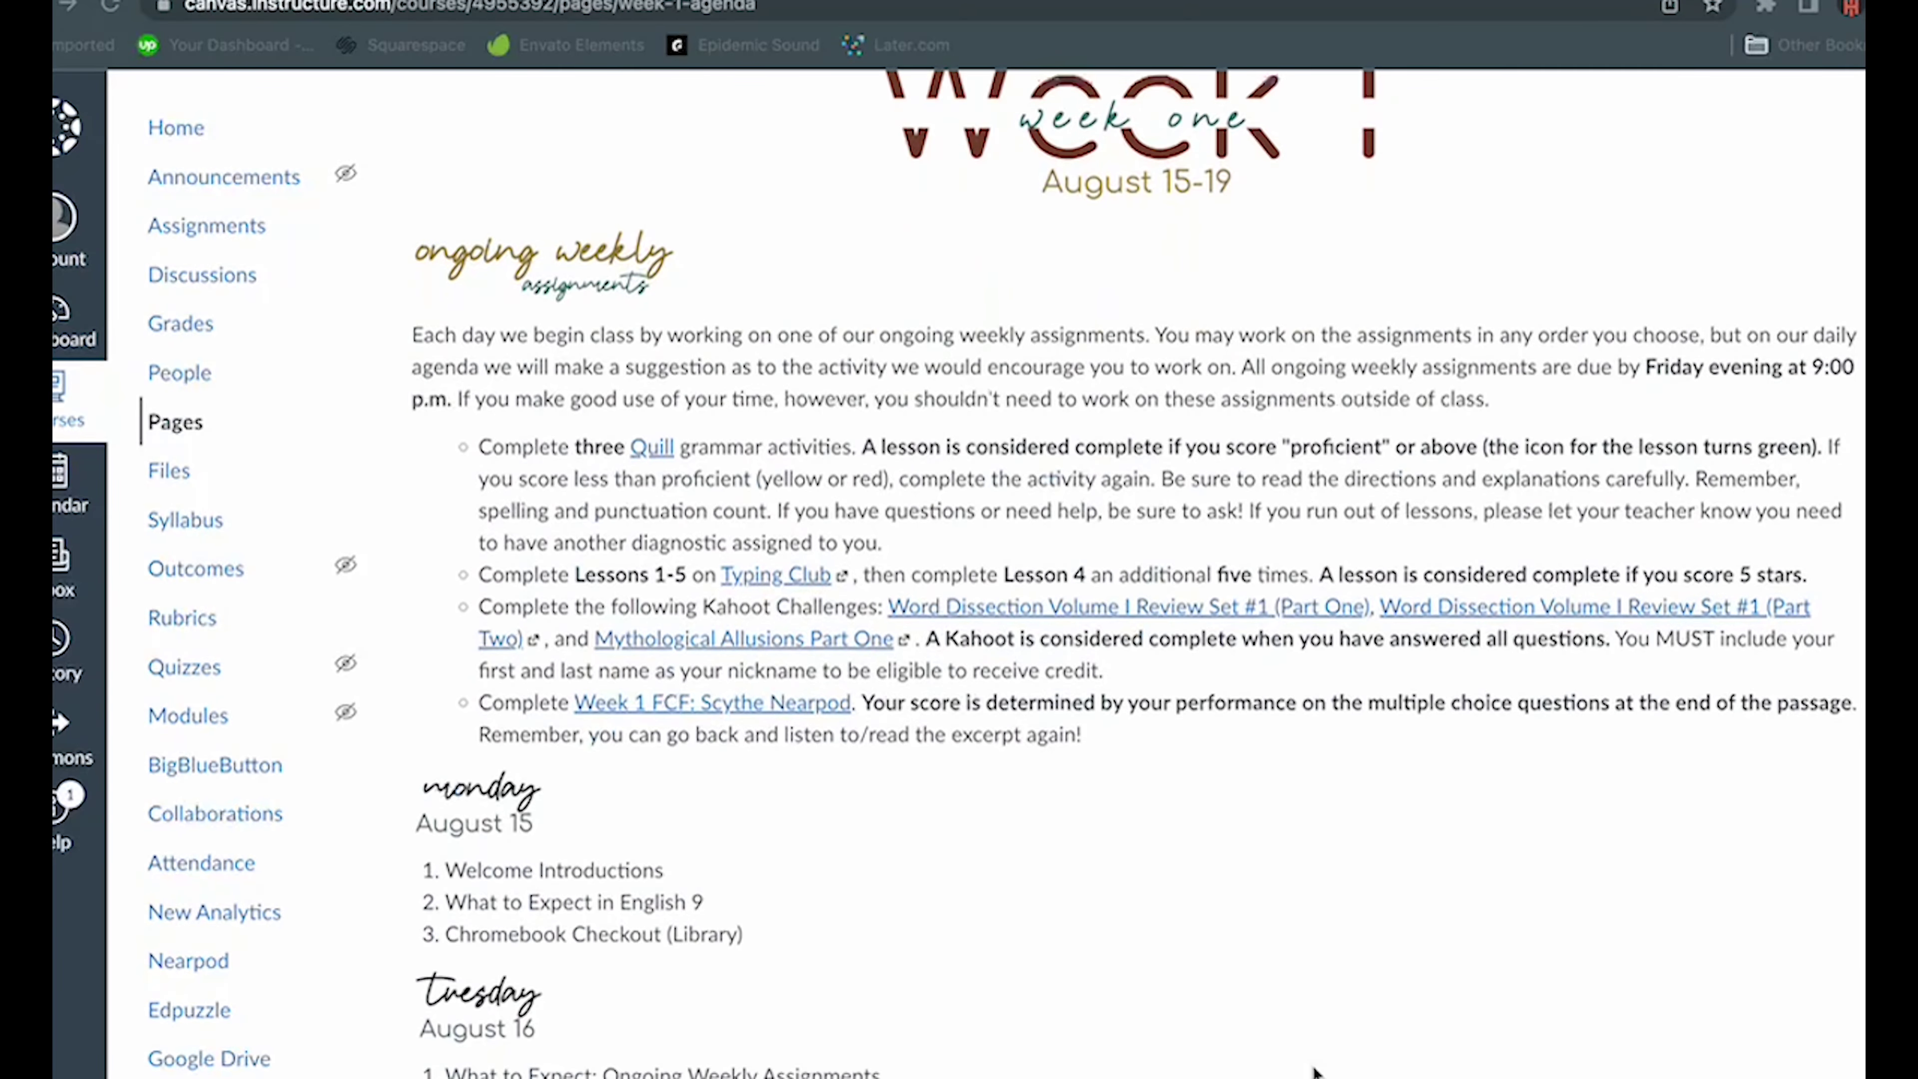
scroll(1314, 1069, "down", 4)
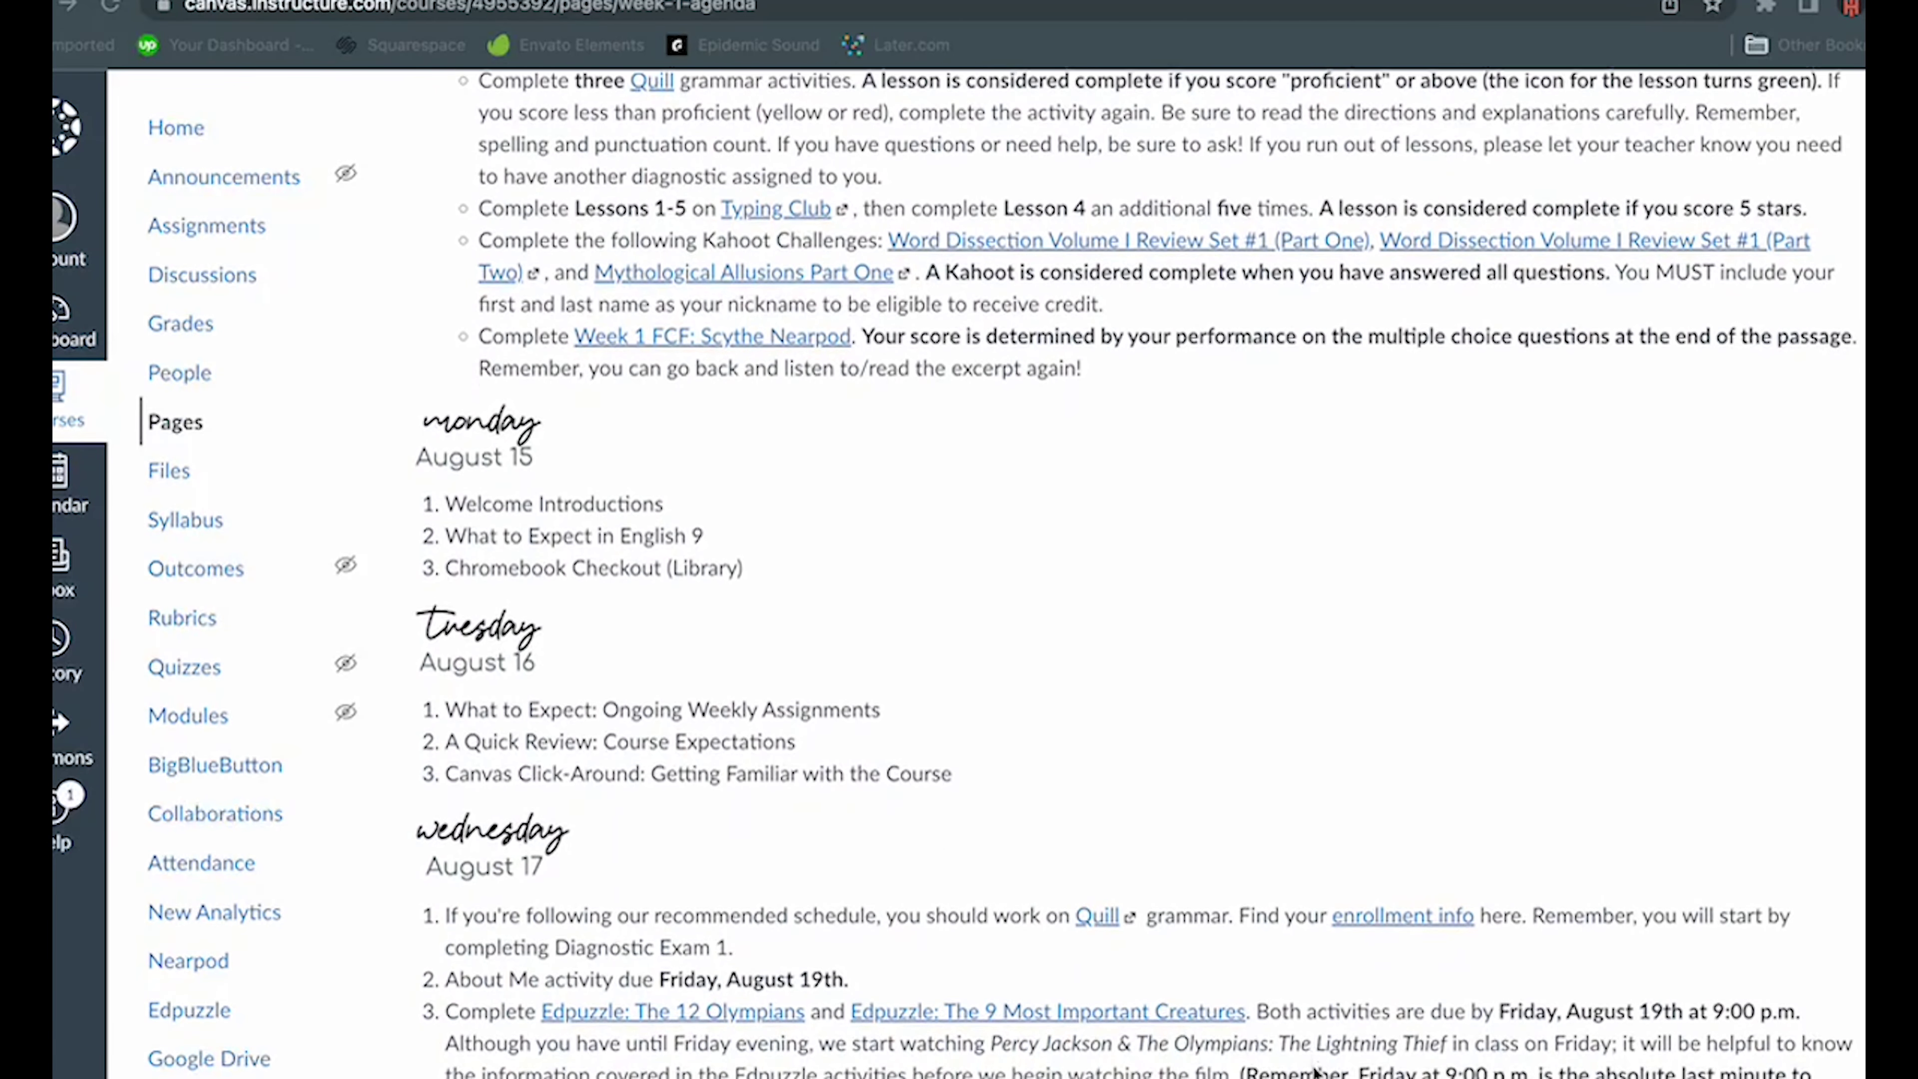
scroll(1315, 1069, "down", 1)
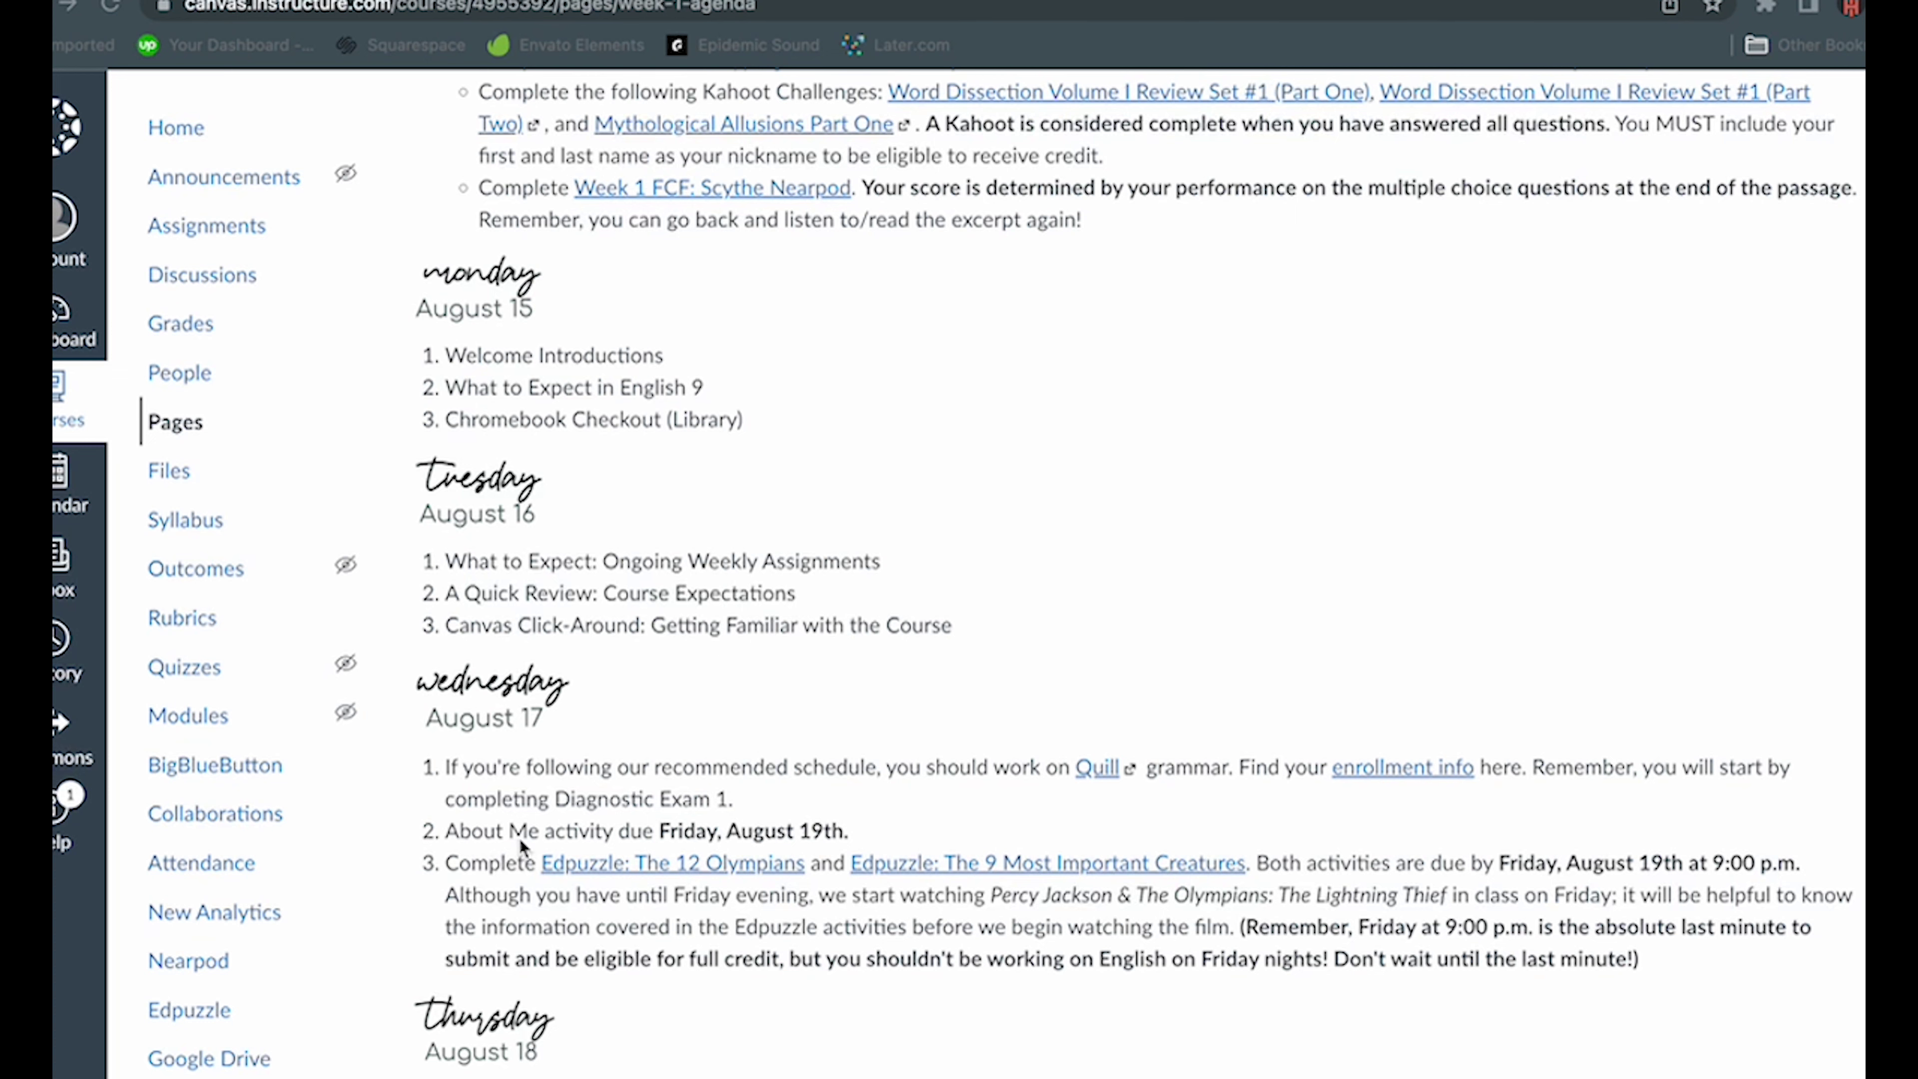
scroll(521, 844, "up", 1)
scroll(521, 844, "down", 2)
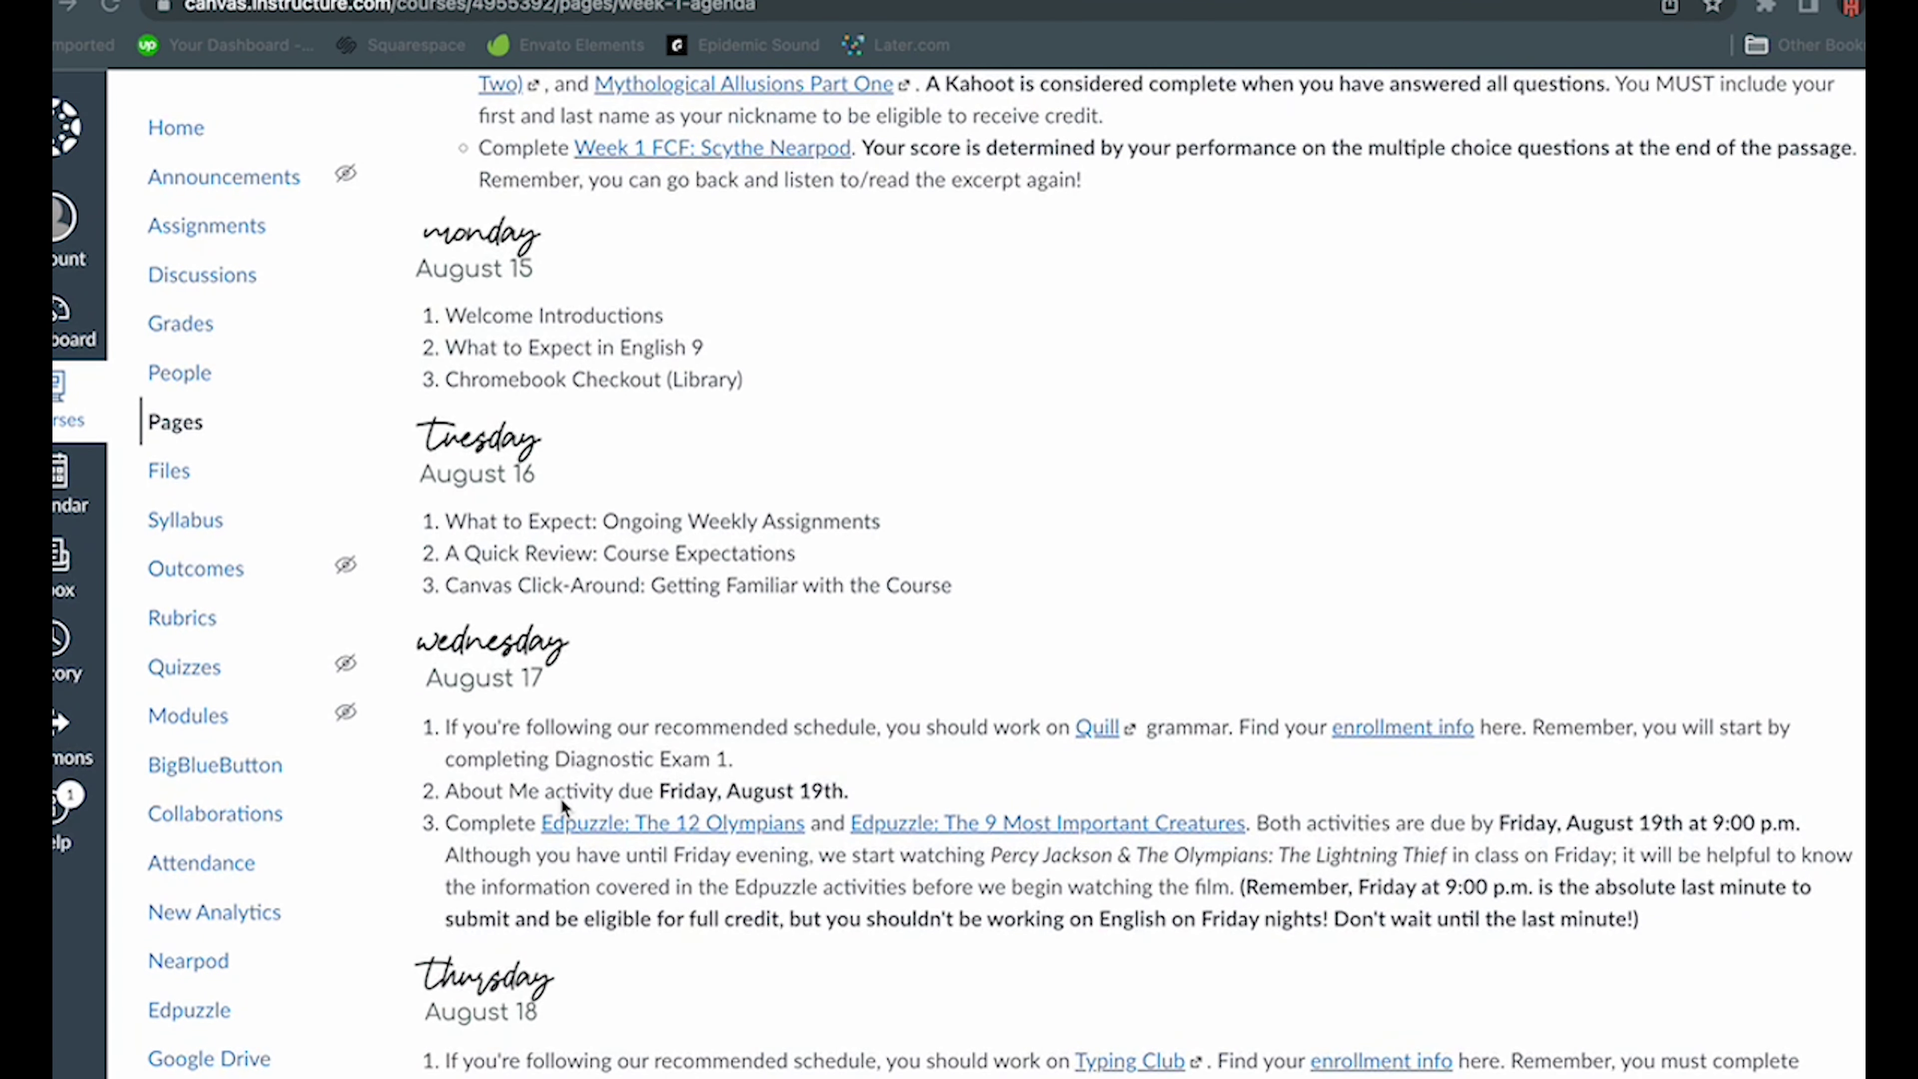
left_click(637, 834)
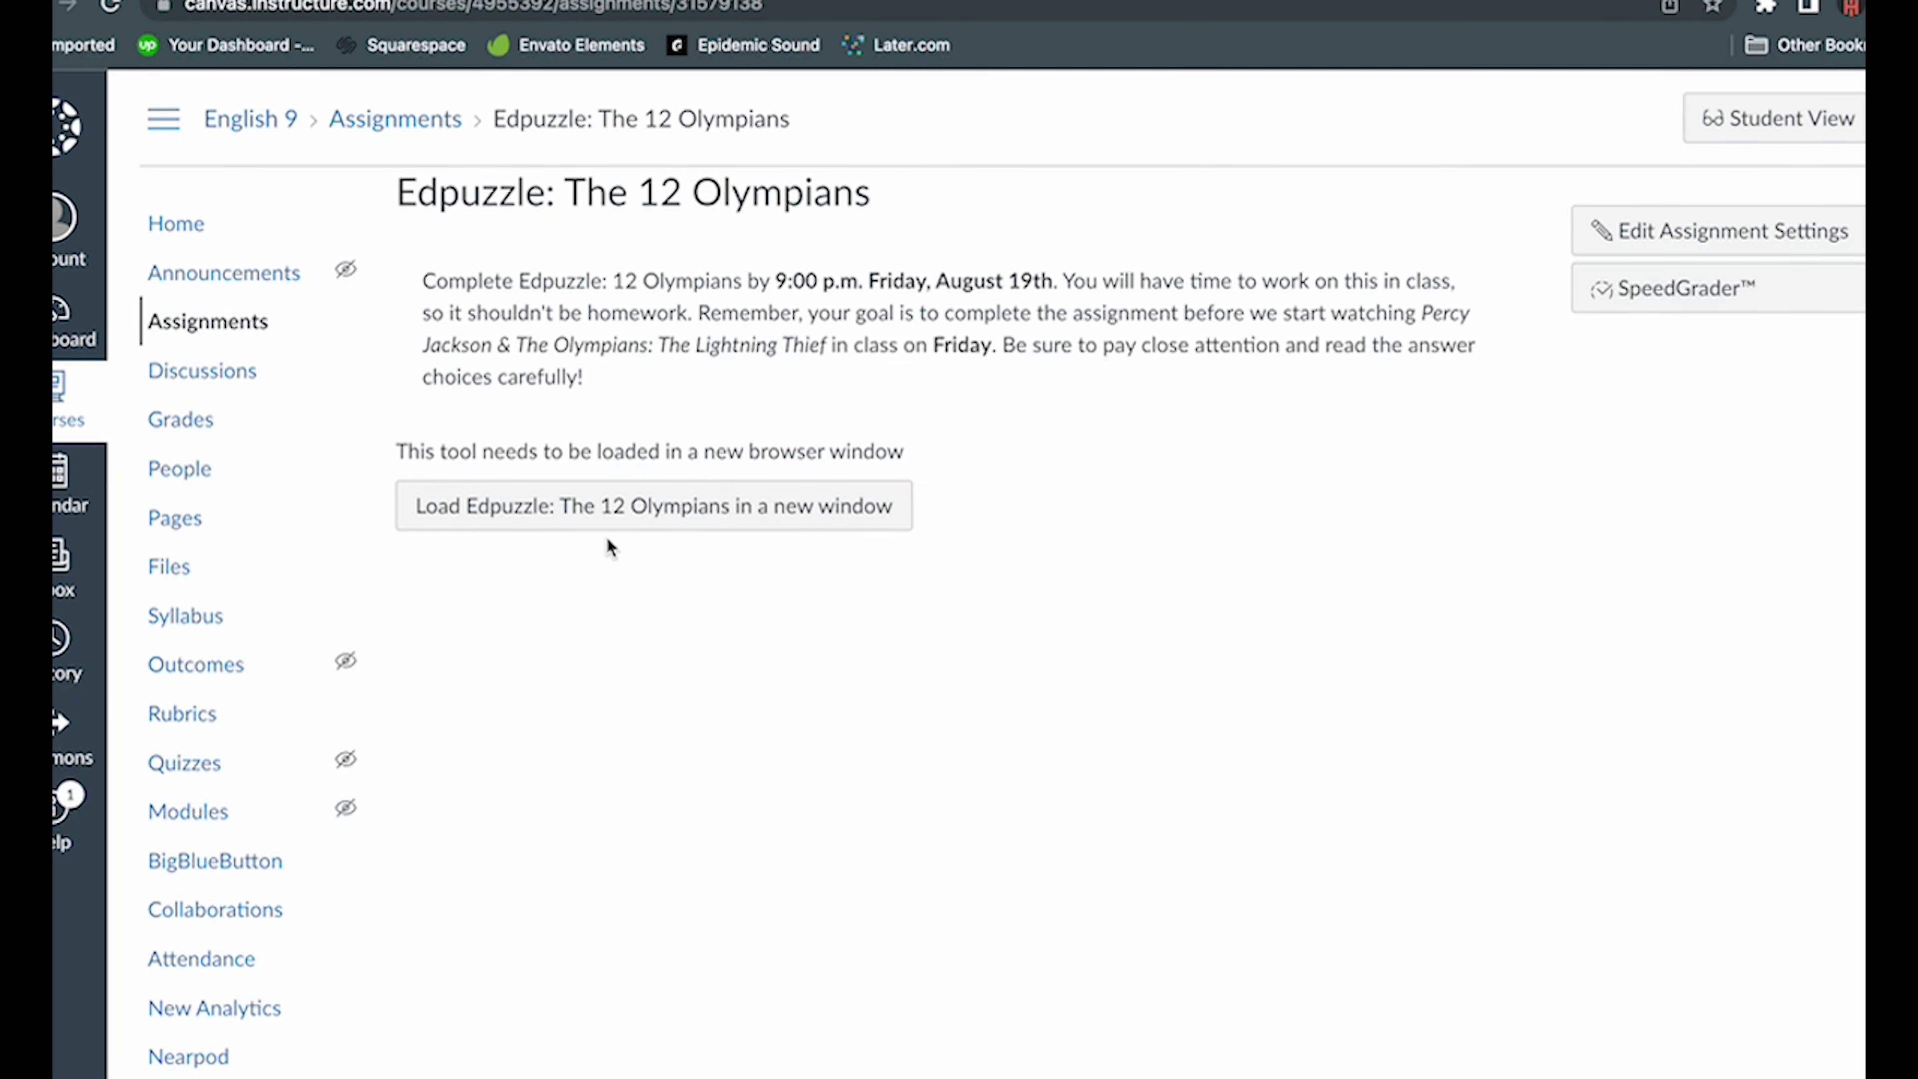
left_click(624, 508)
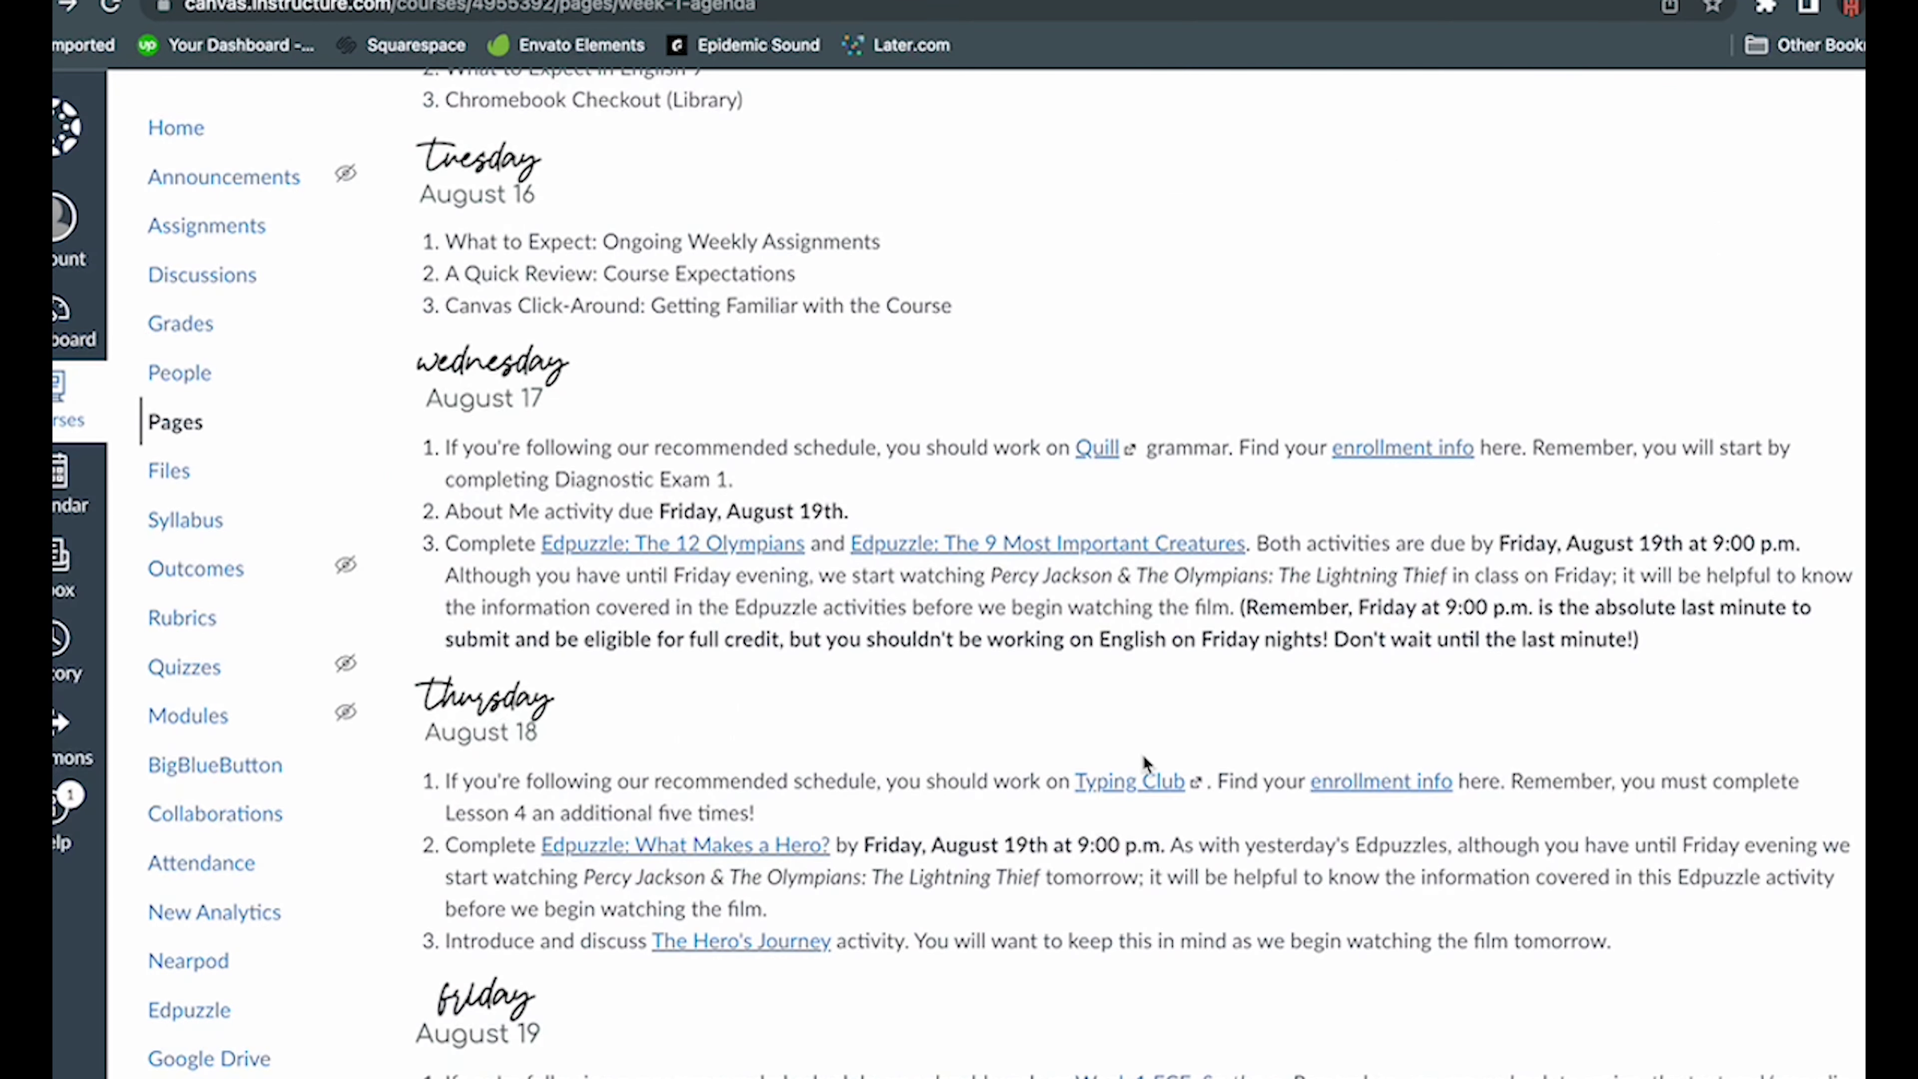
- Load The Hero's Journey activity from Thursday's agenda in a new window, look over its document template, and close it
scroll(819, 820, "down", 1)
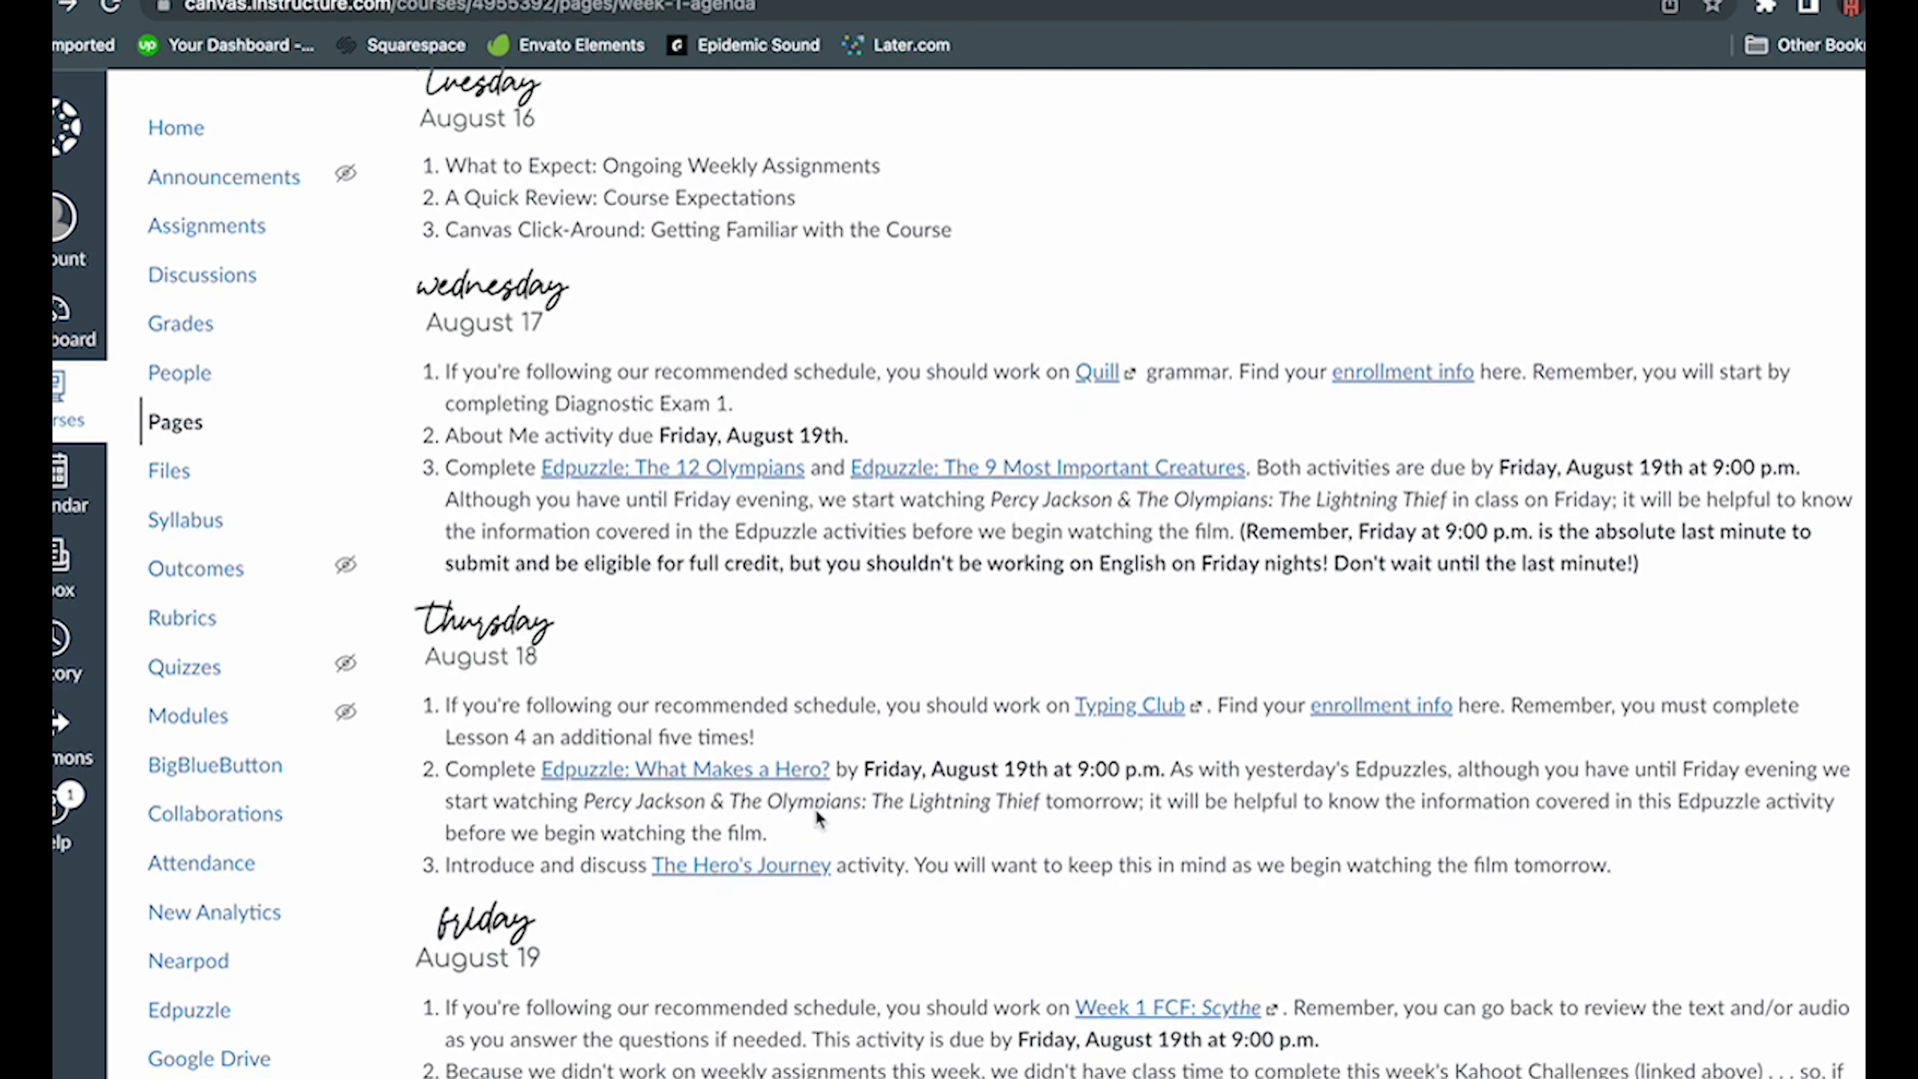
scroll(777, 782, "down", 1)
left_click(761, 766)
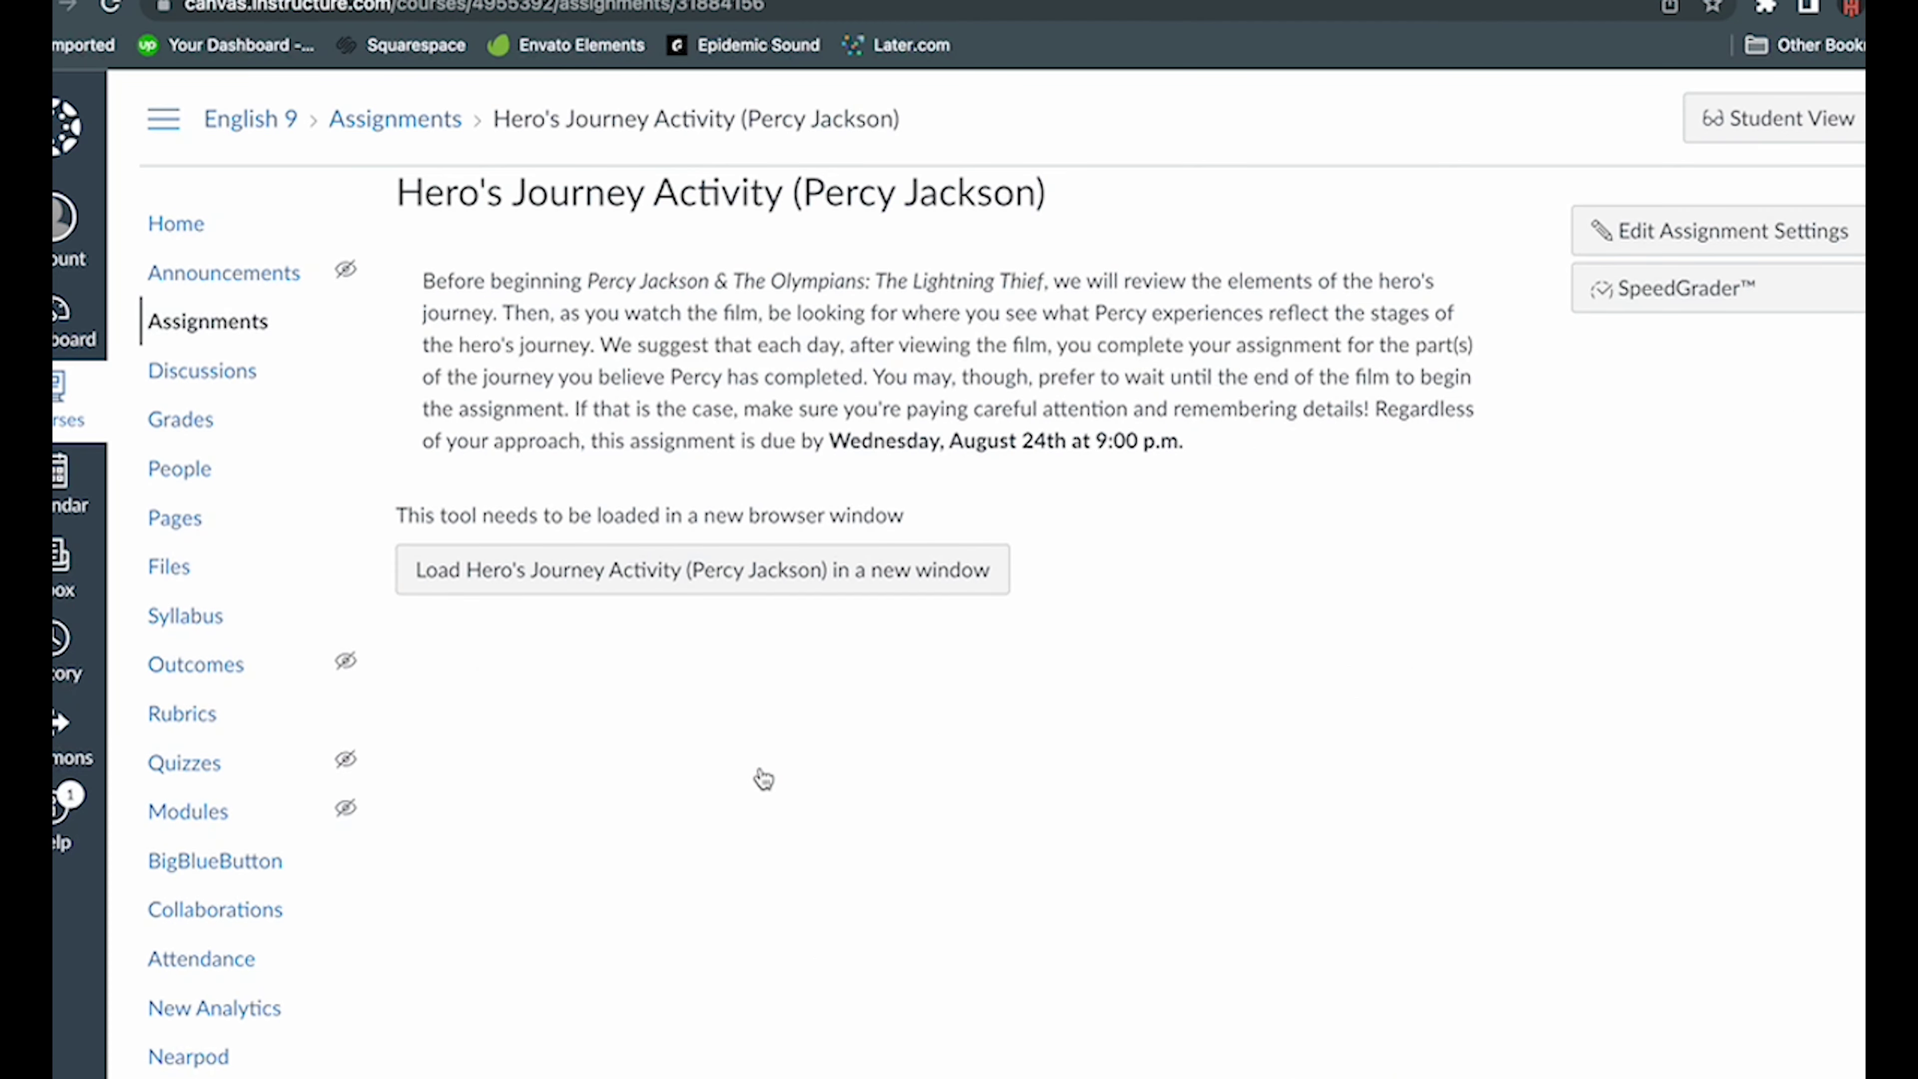
left_click(717, 585)
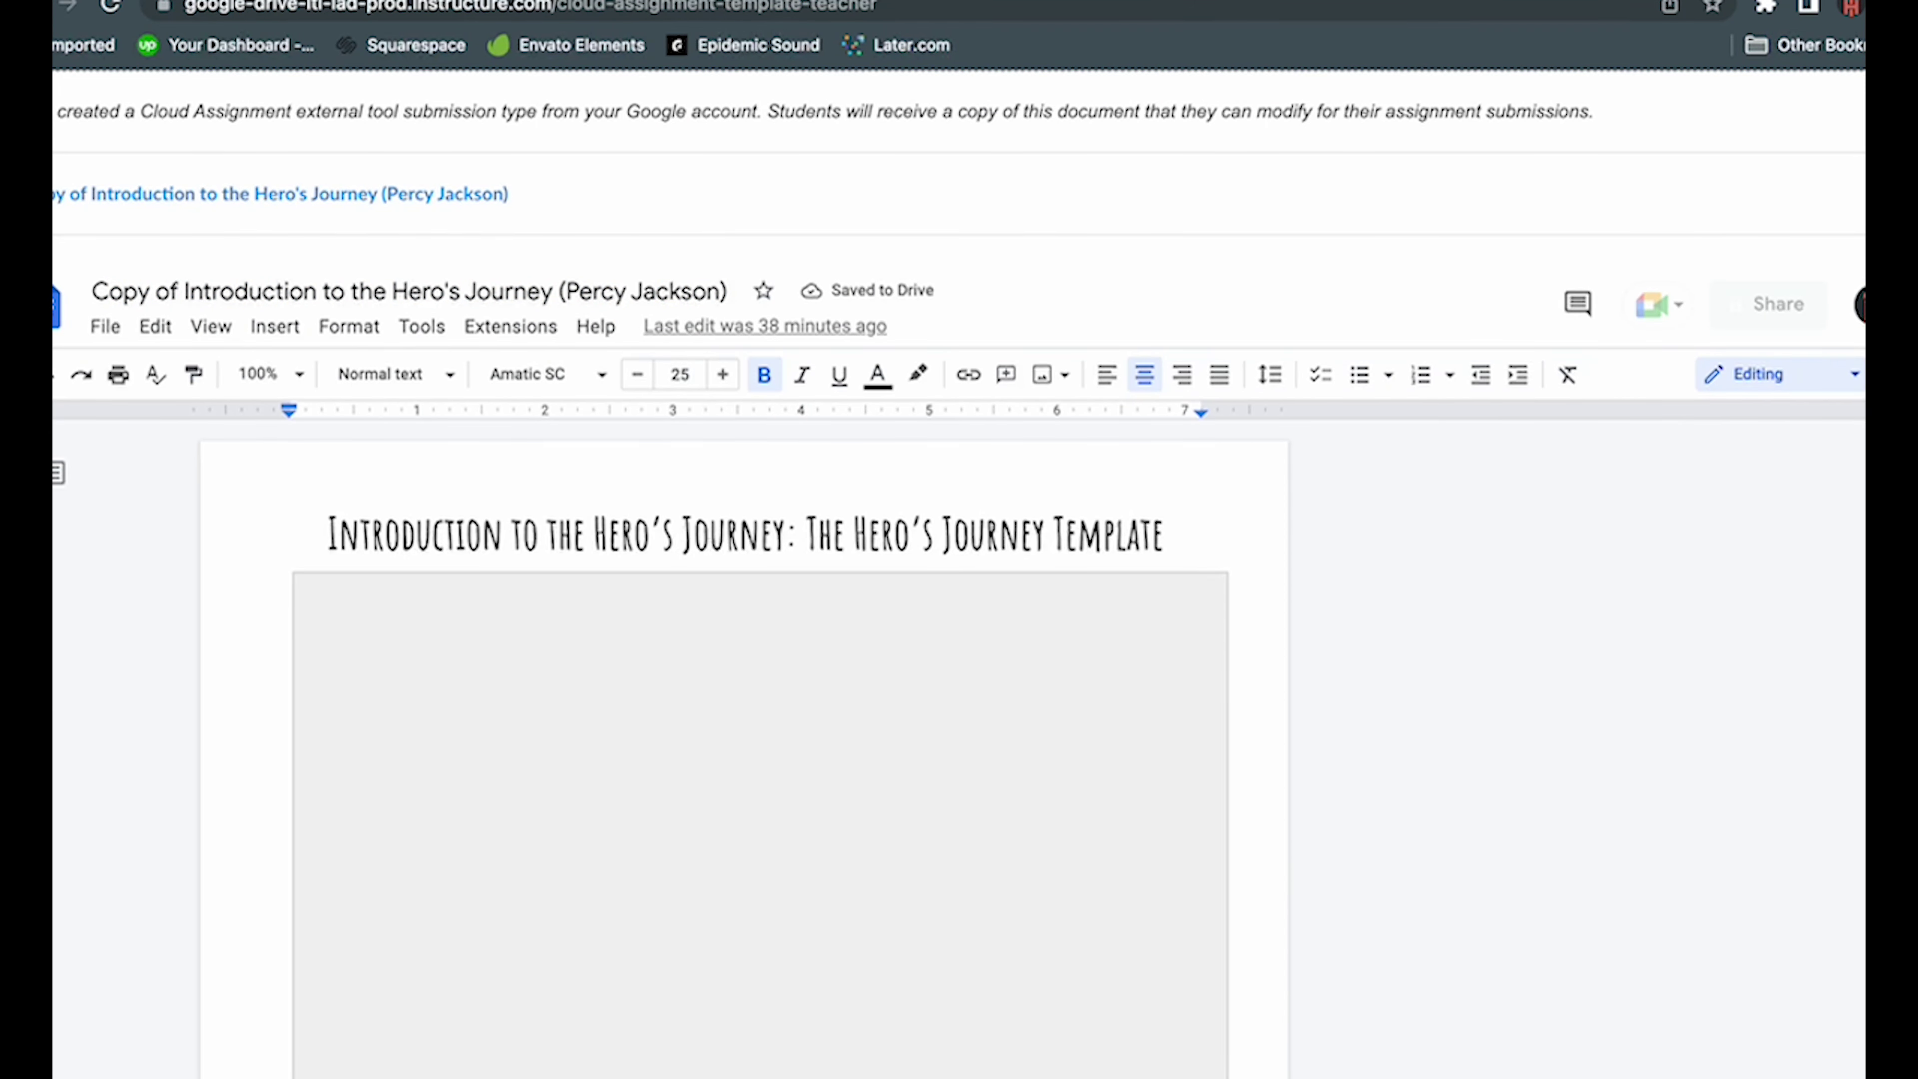
scroll(746, 576, "down", 5)
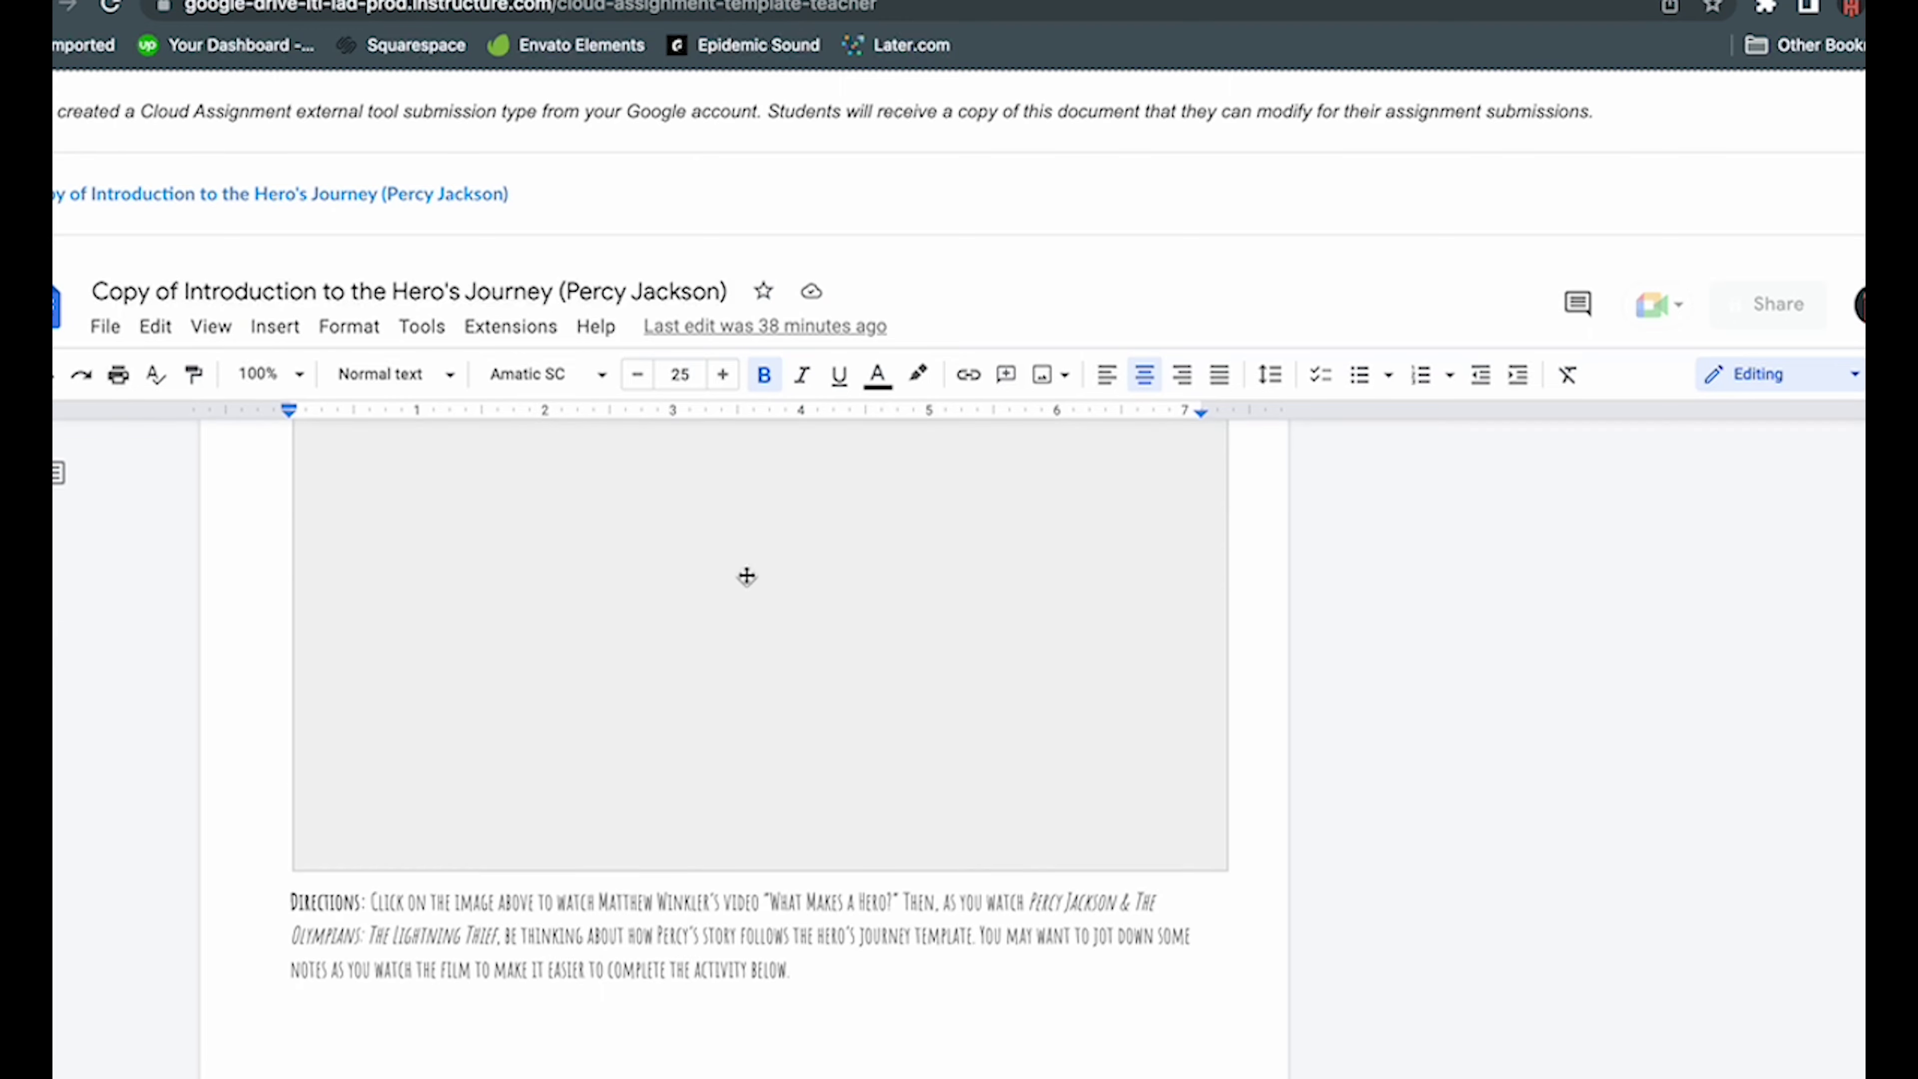
scroll(746, 576, "up", 5)
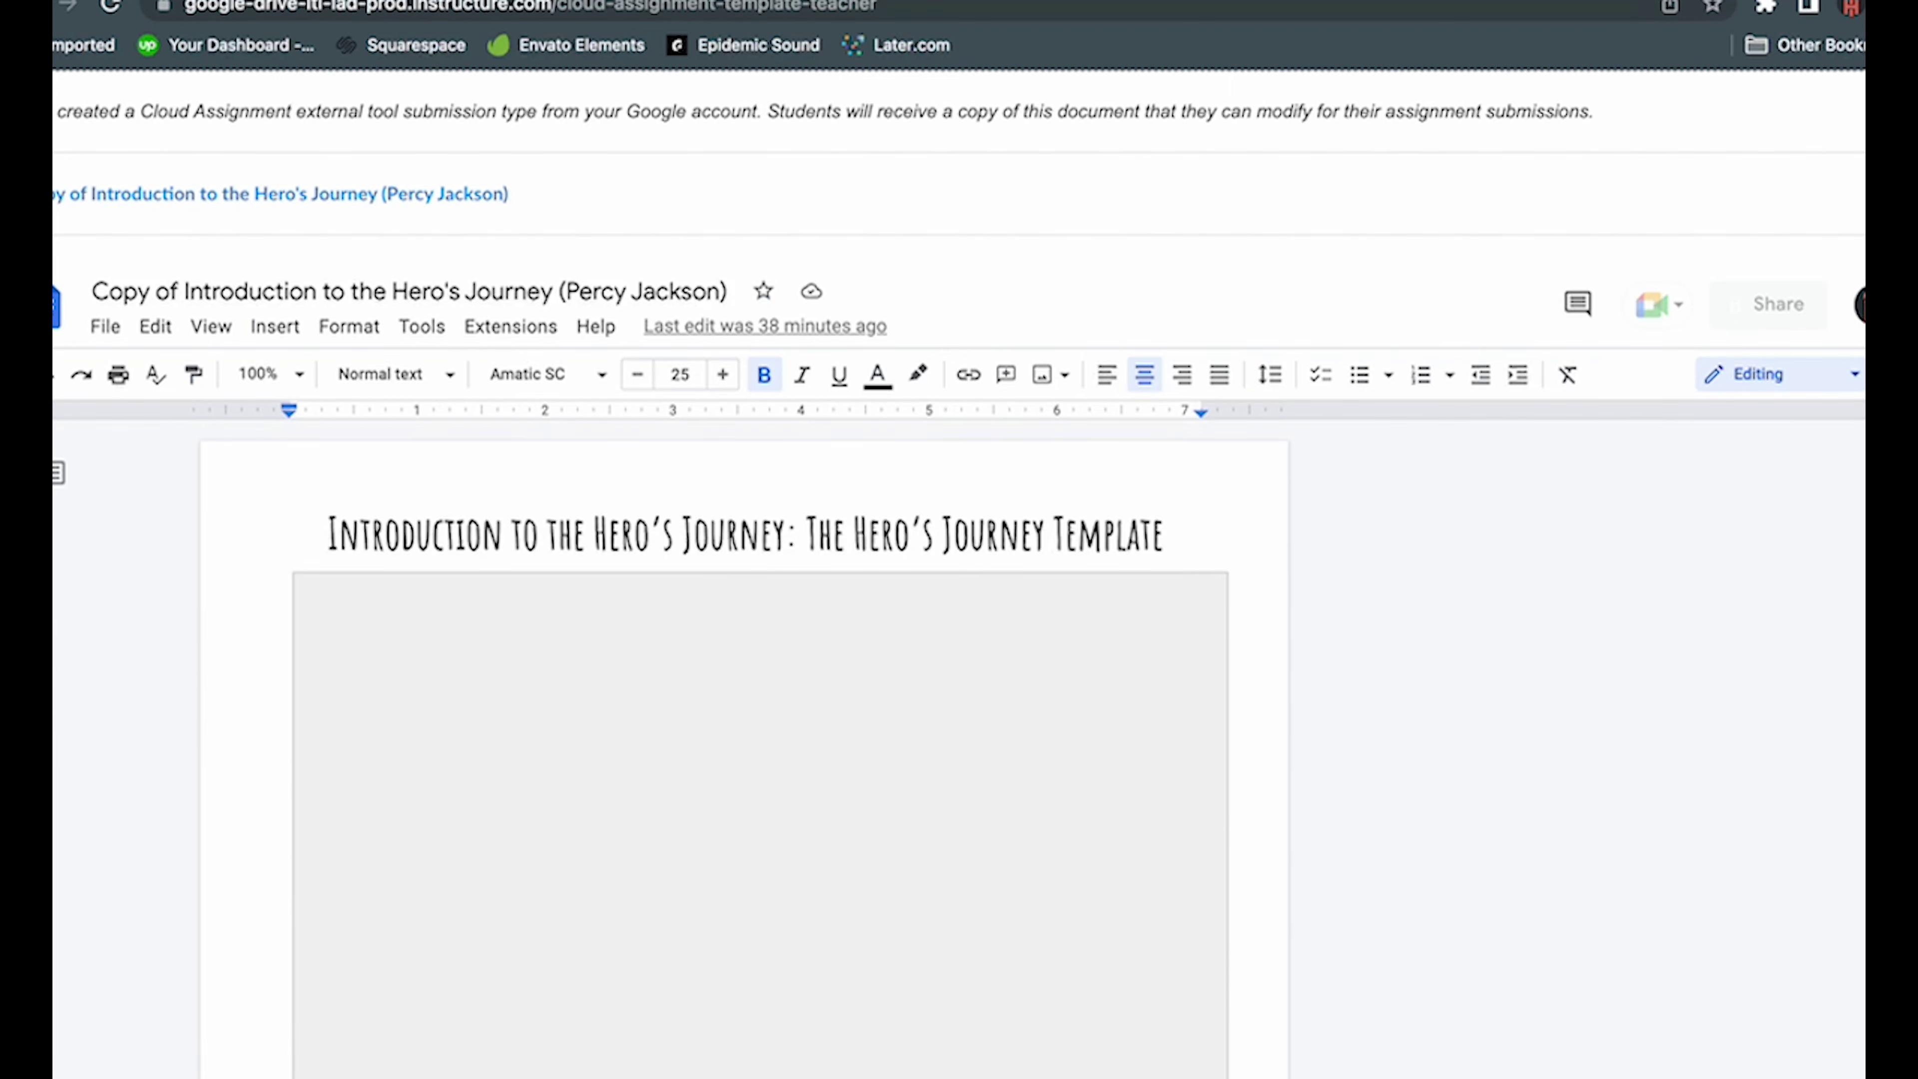
key("super+w")
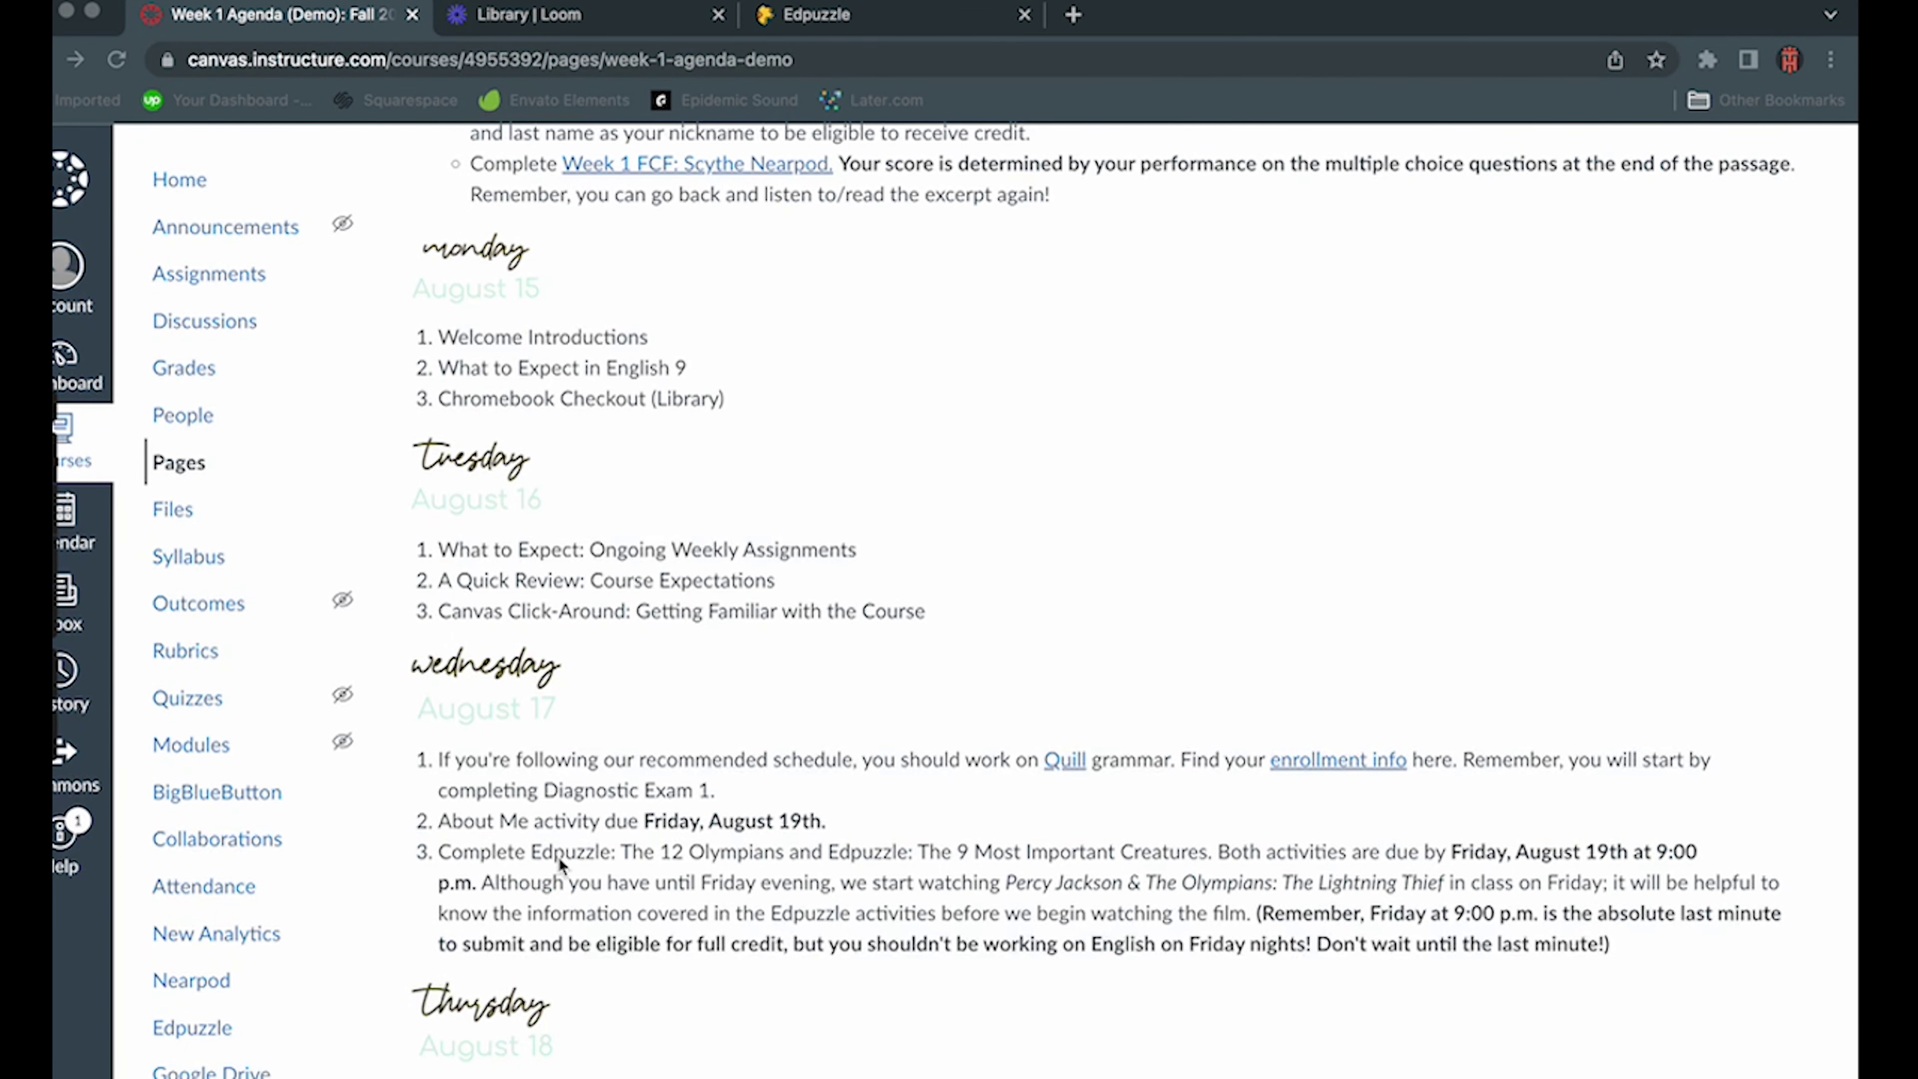
- Open the list of external apps in the English 9 course settings
scroll(559, 857, "down", 3)
scroll(235, 1059, "down", 1)
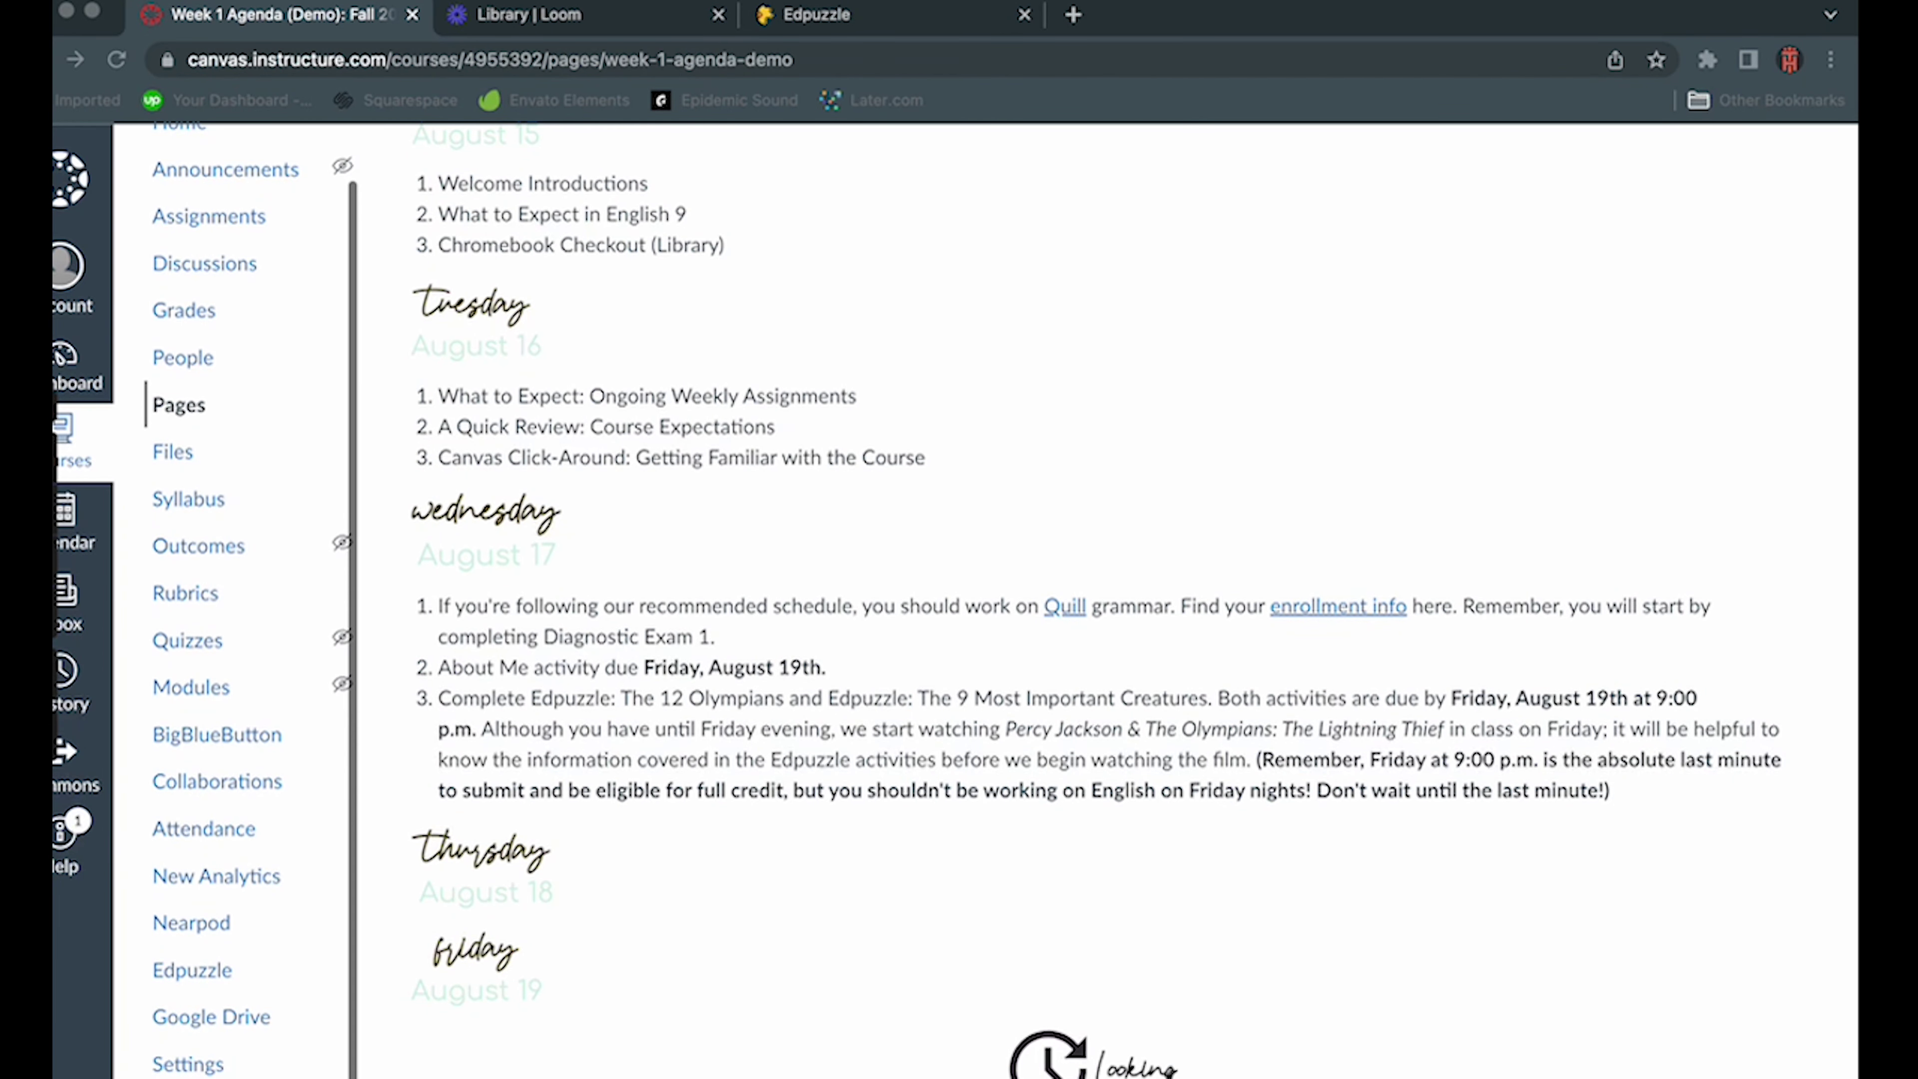
left_click(189, 1063)
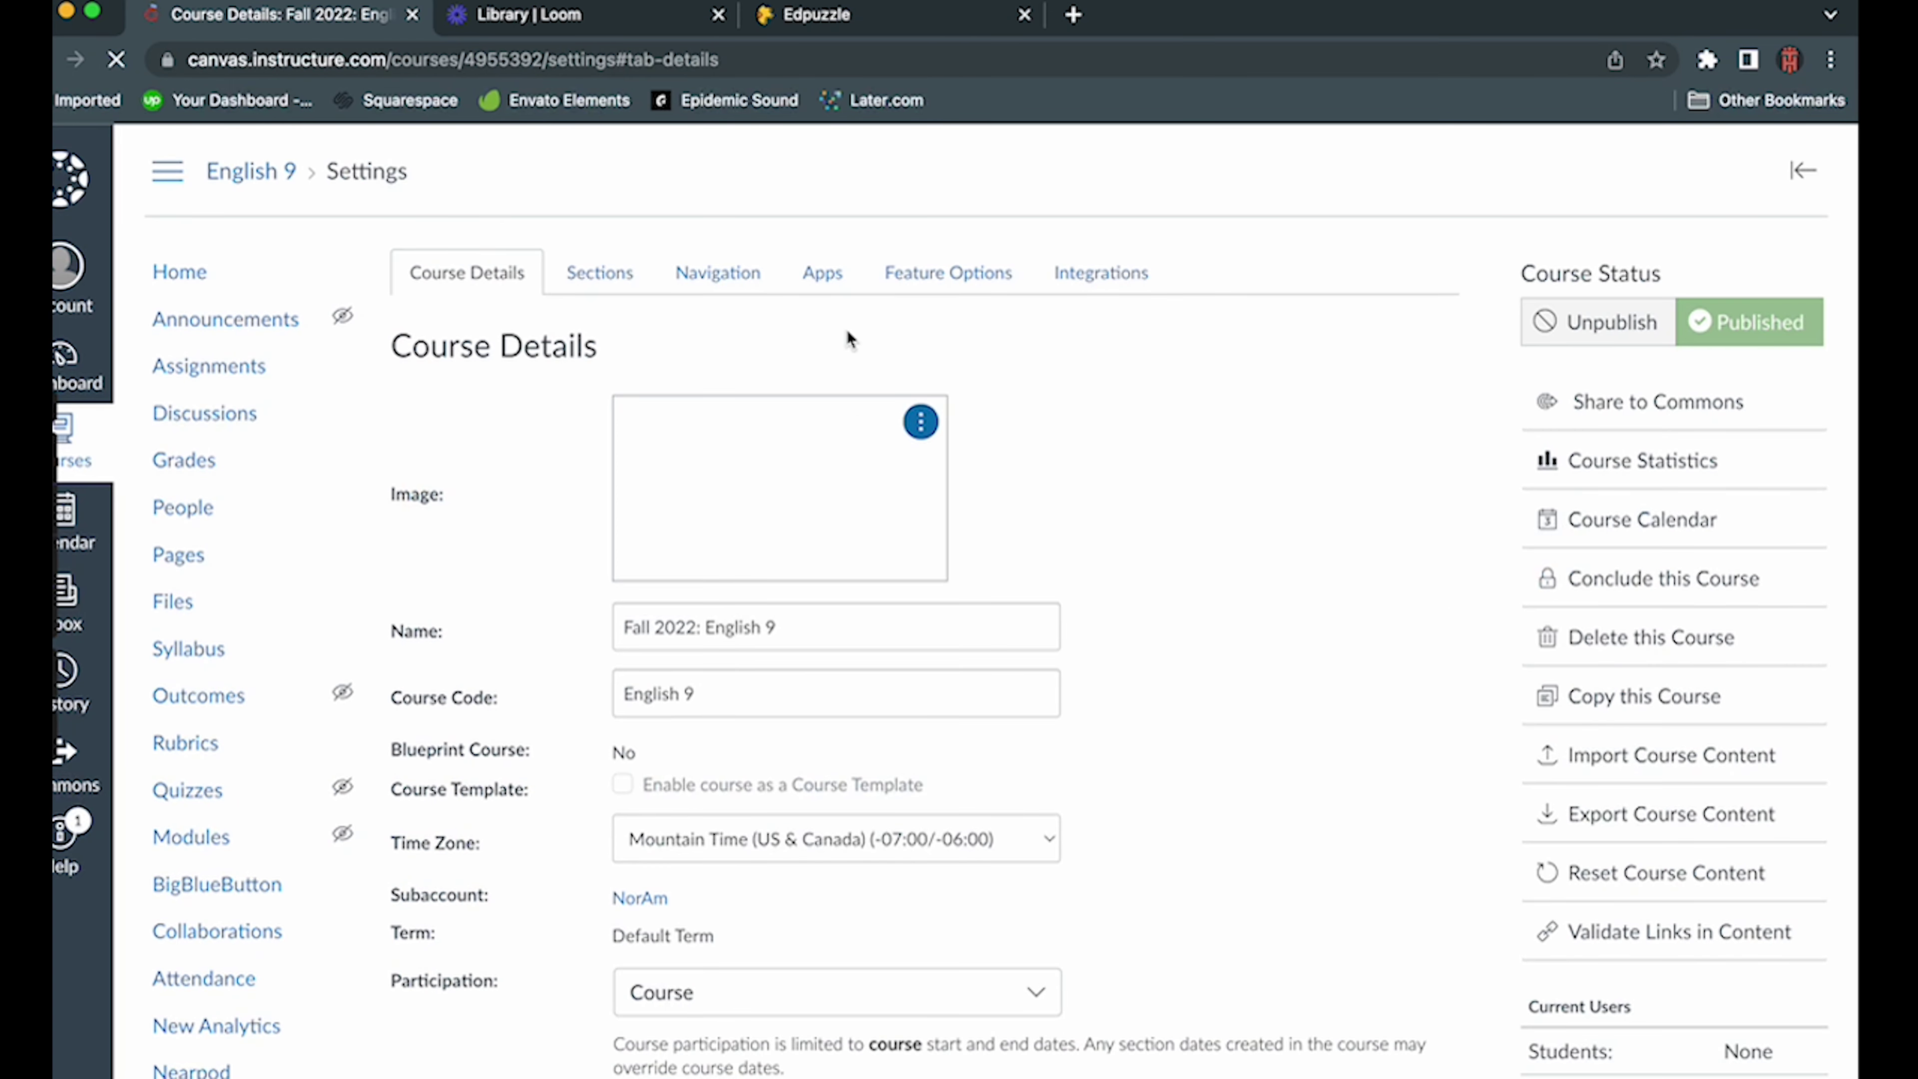
left_click(821, 275)
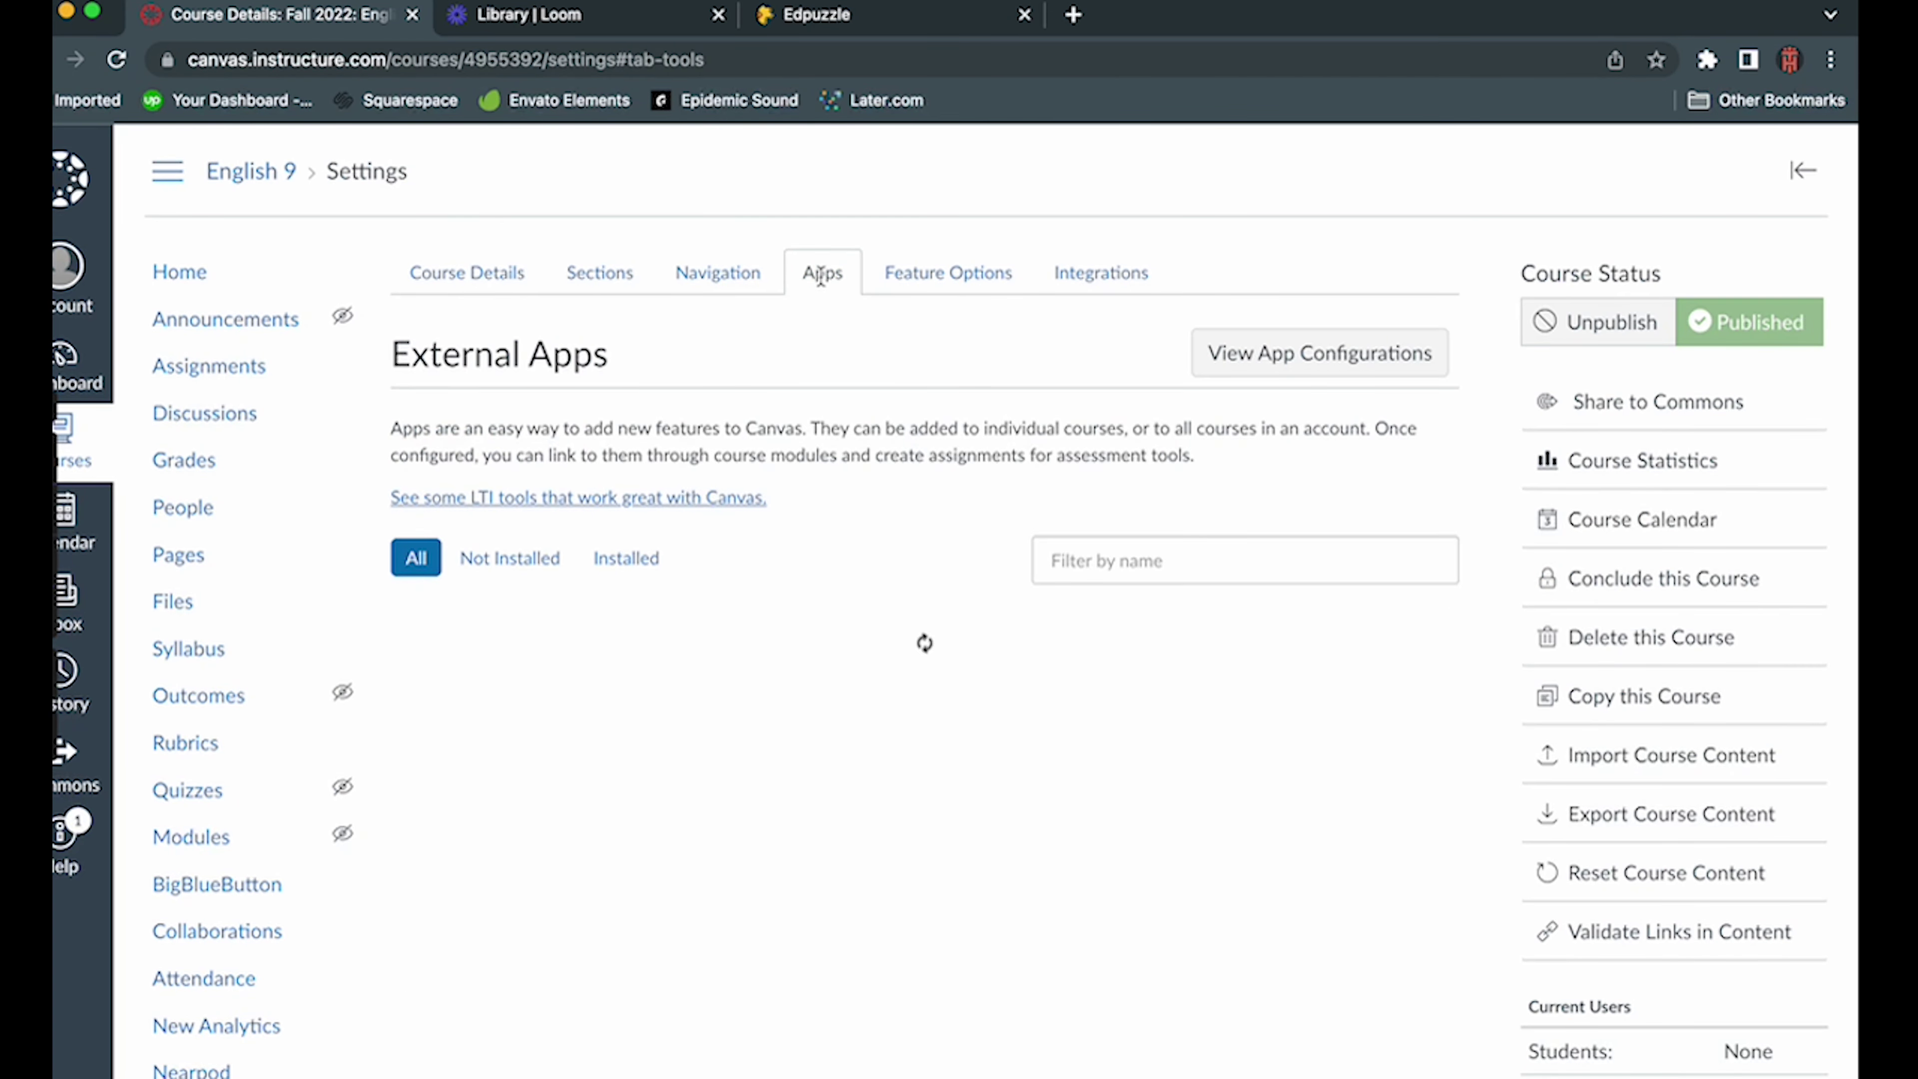
- Find Edpuzzle among the external apps and open the form for adding it to the course
left_click(1151, 557)
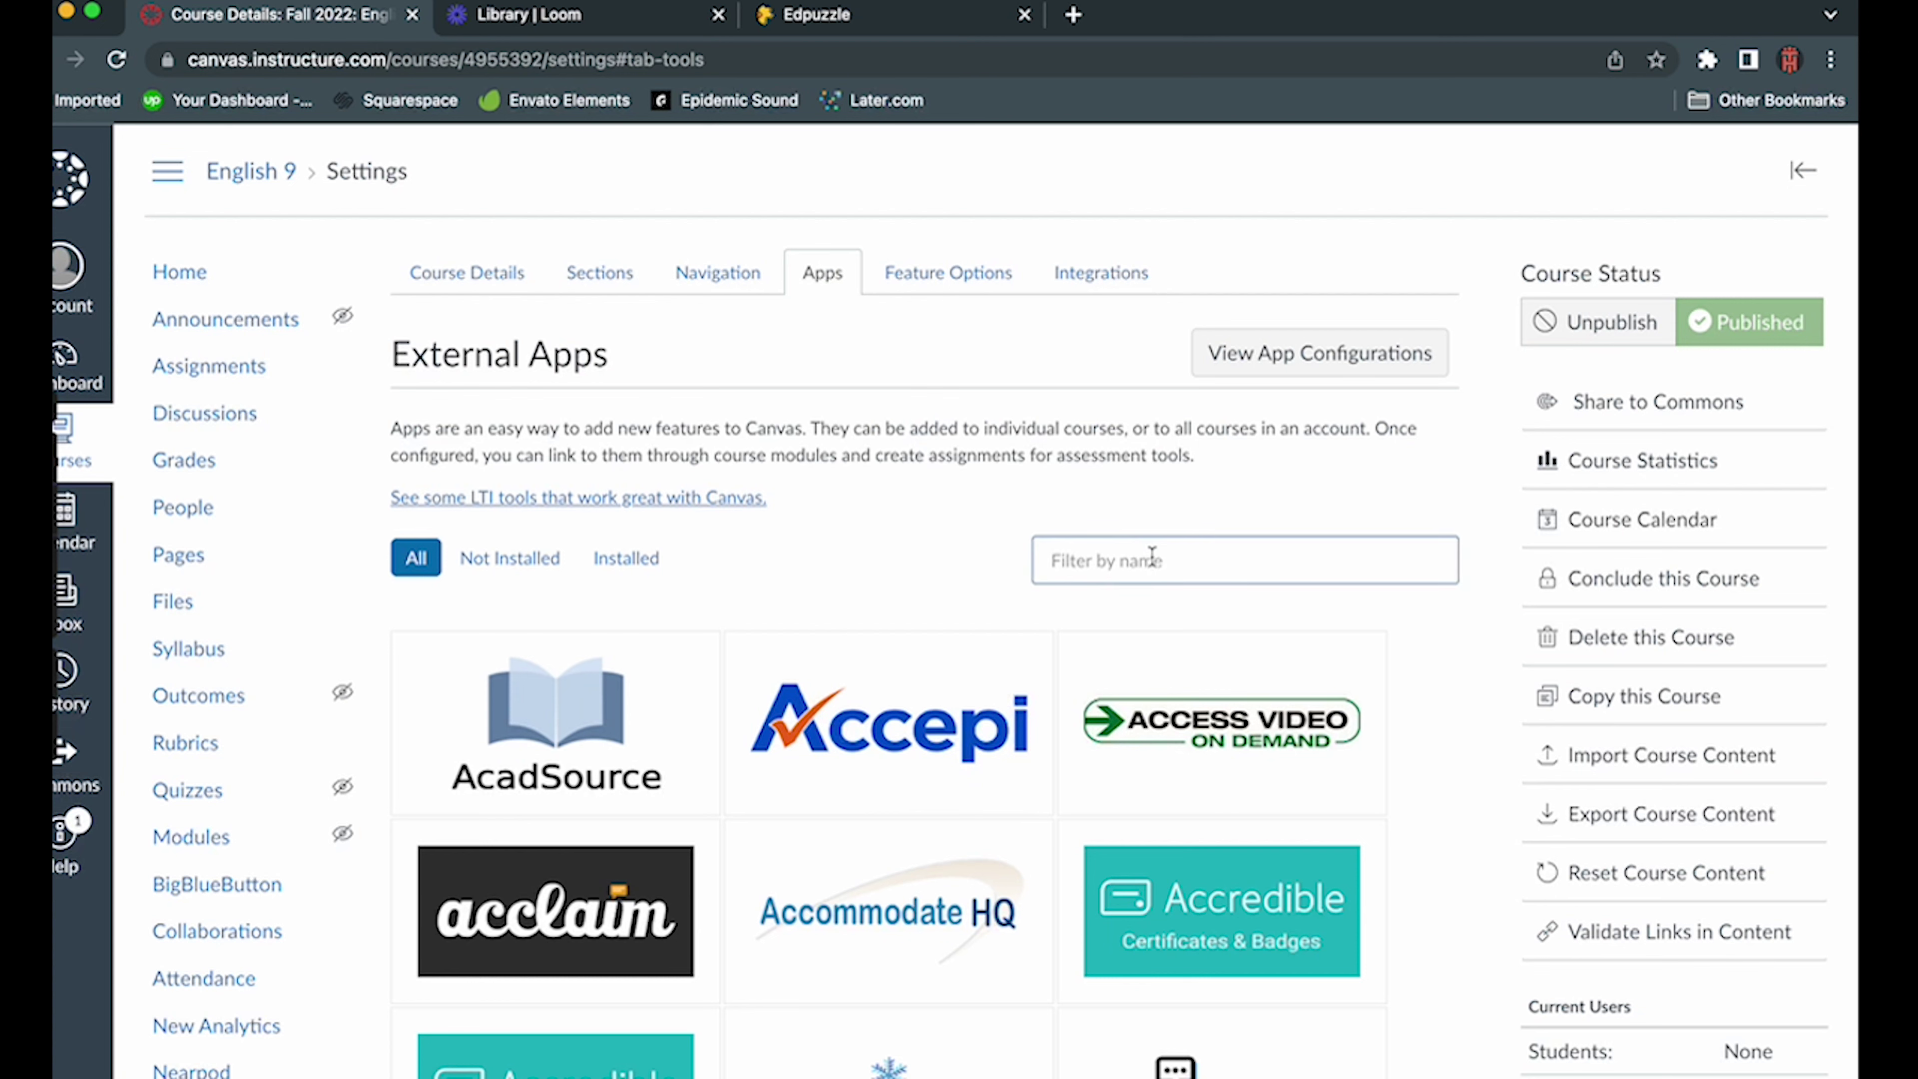
type("nea")
key("BackSpace")
key("BackSpace")
type("edpu")
left_click(607, 661)
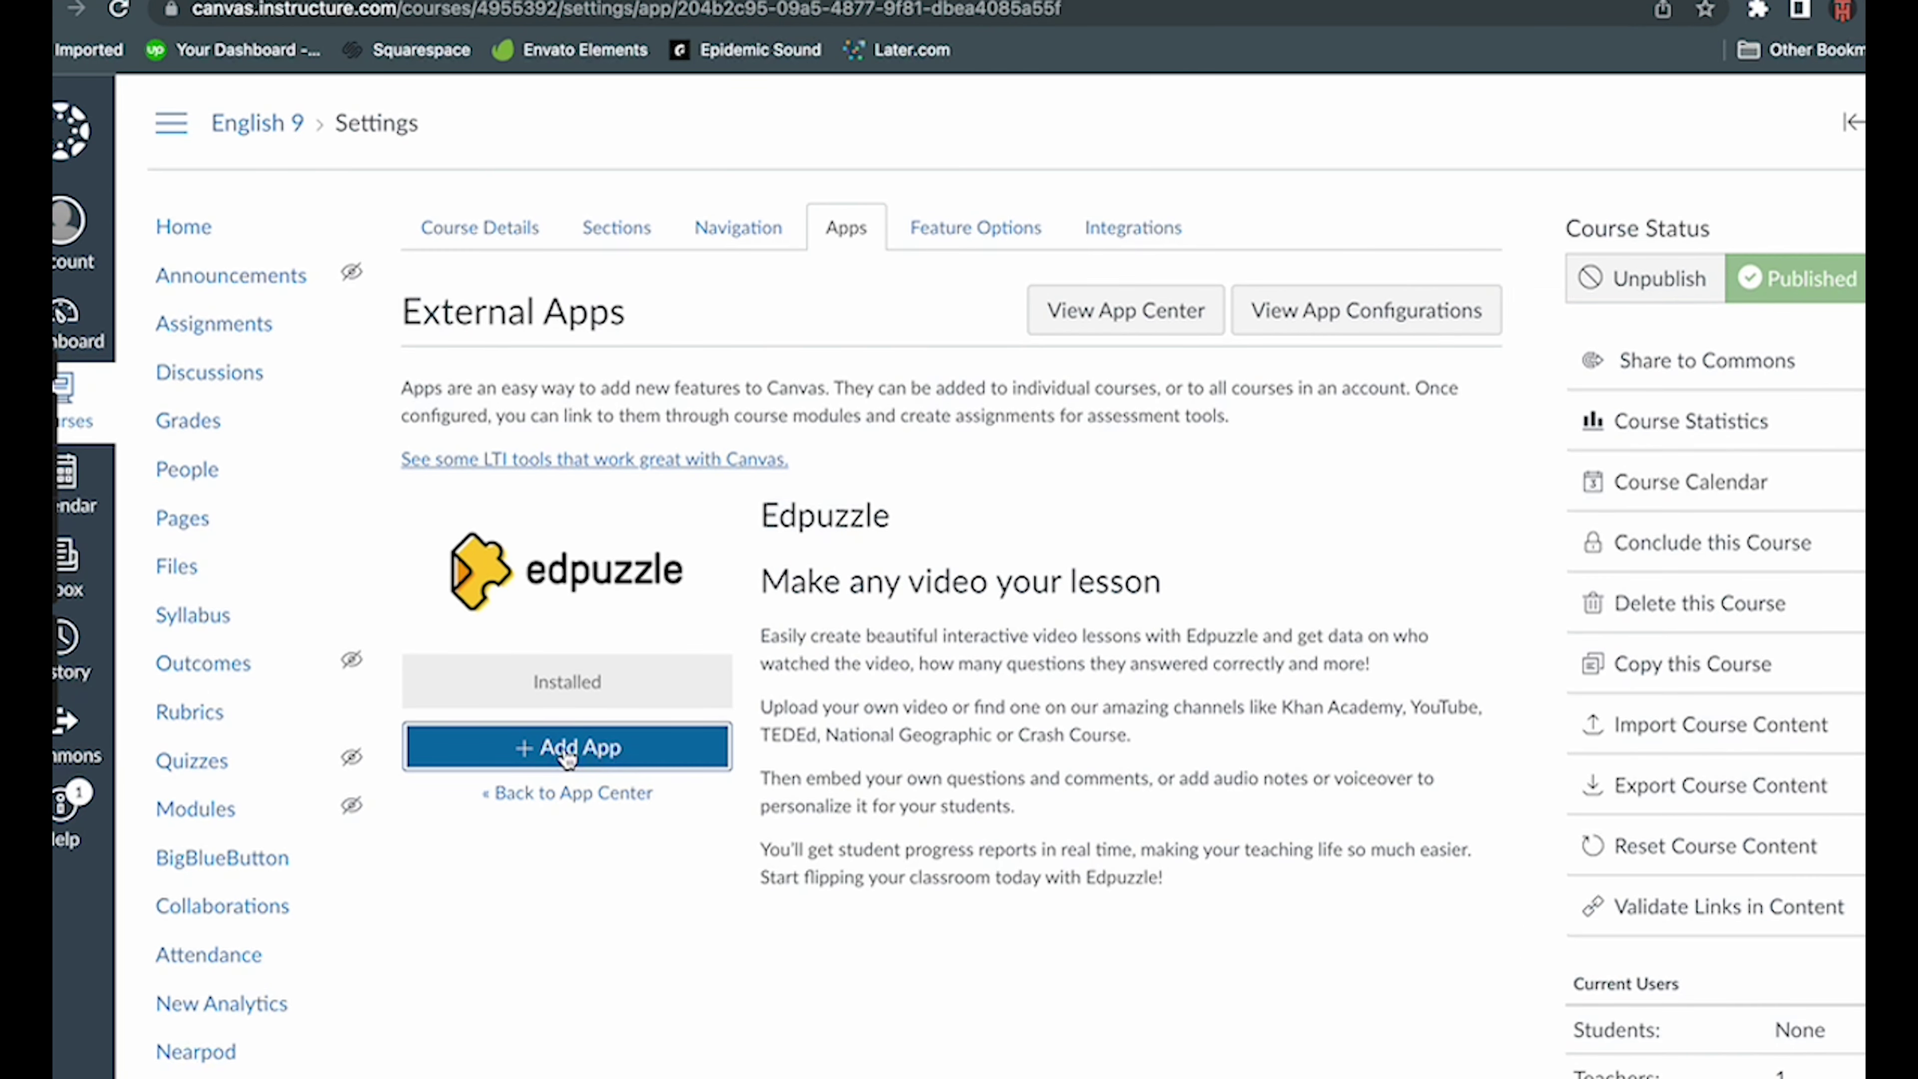
left_click(568, 752)
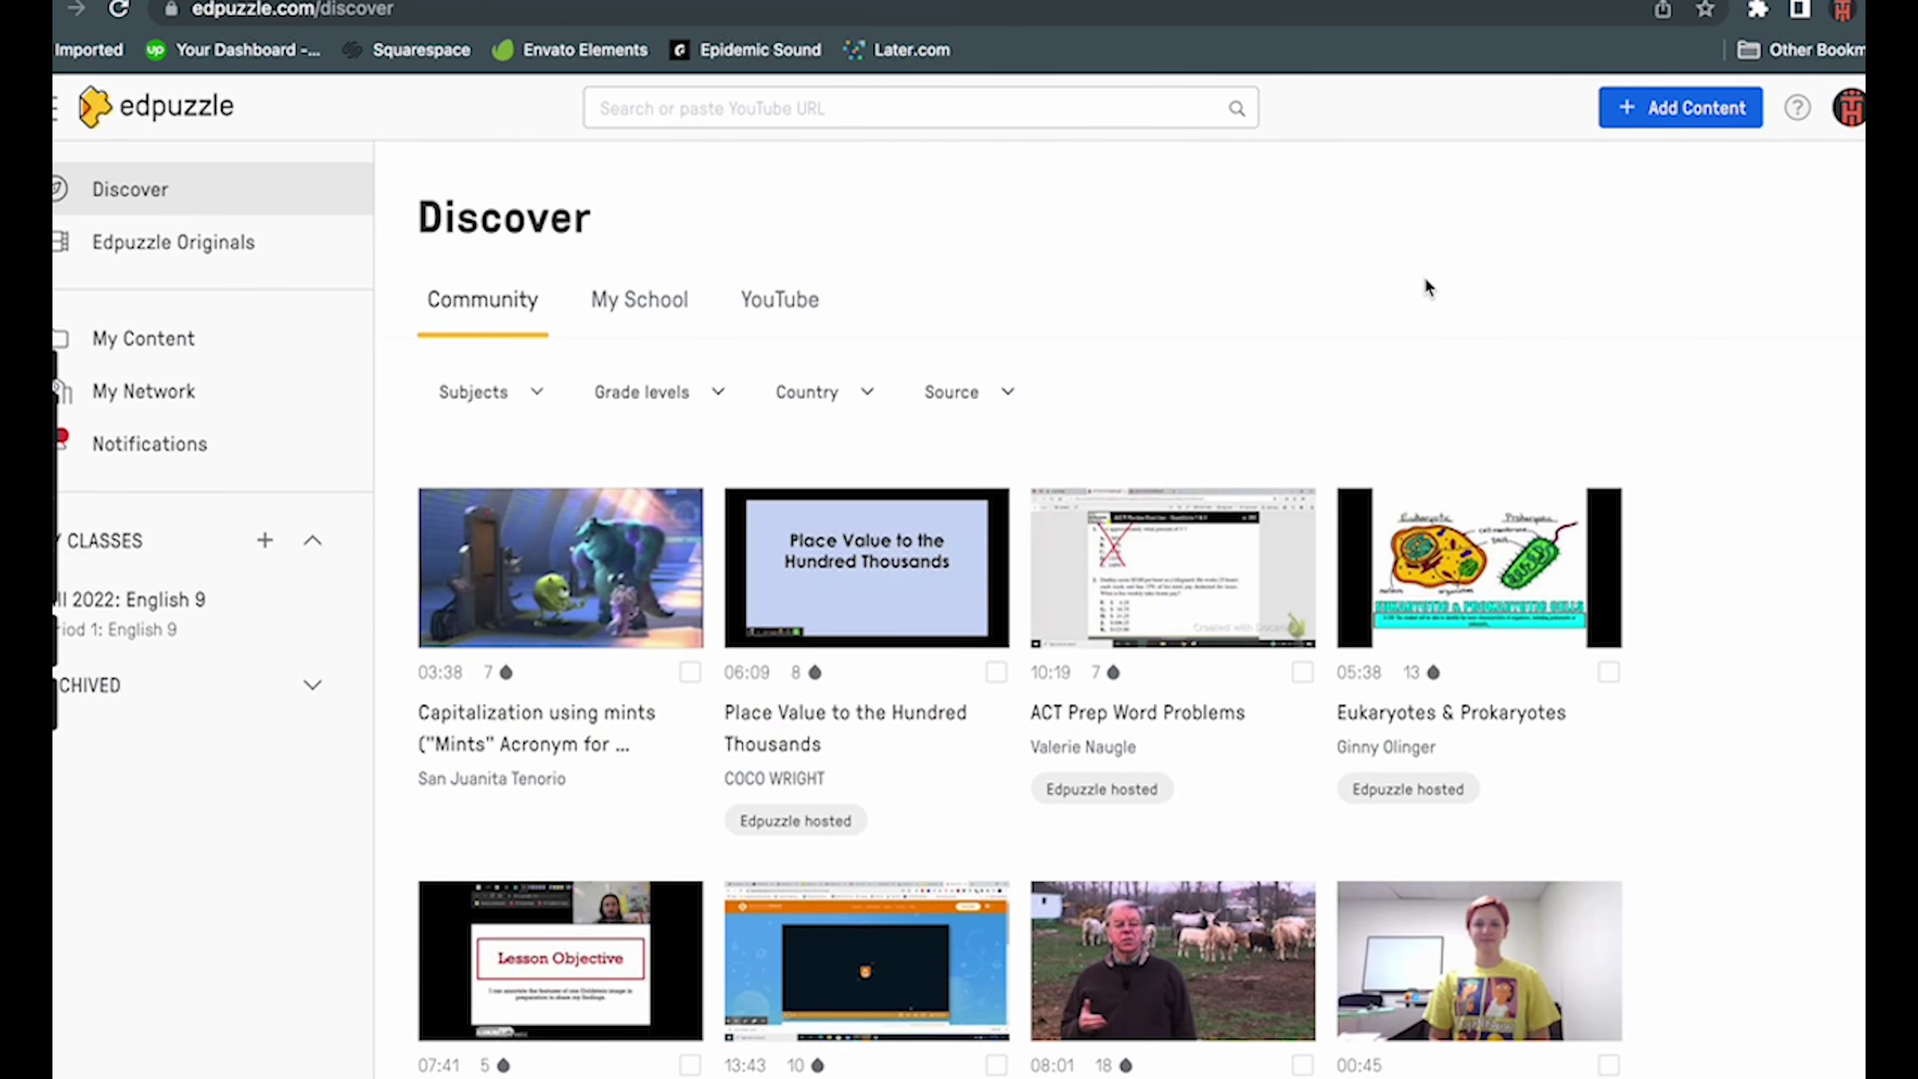
- Switch to Edpuzzle and bring up the LTI integrations in the account profile's school settings
left_click(1847, 112)
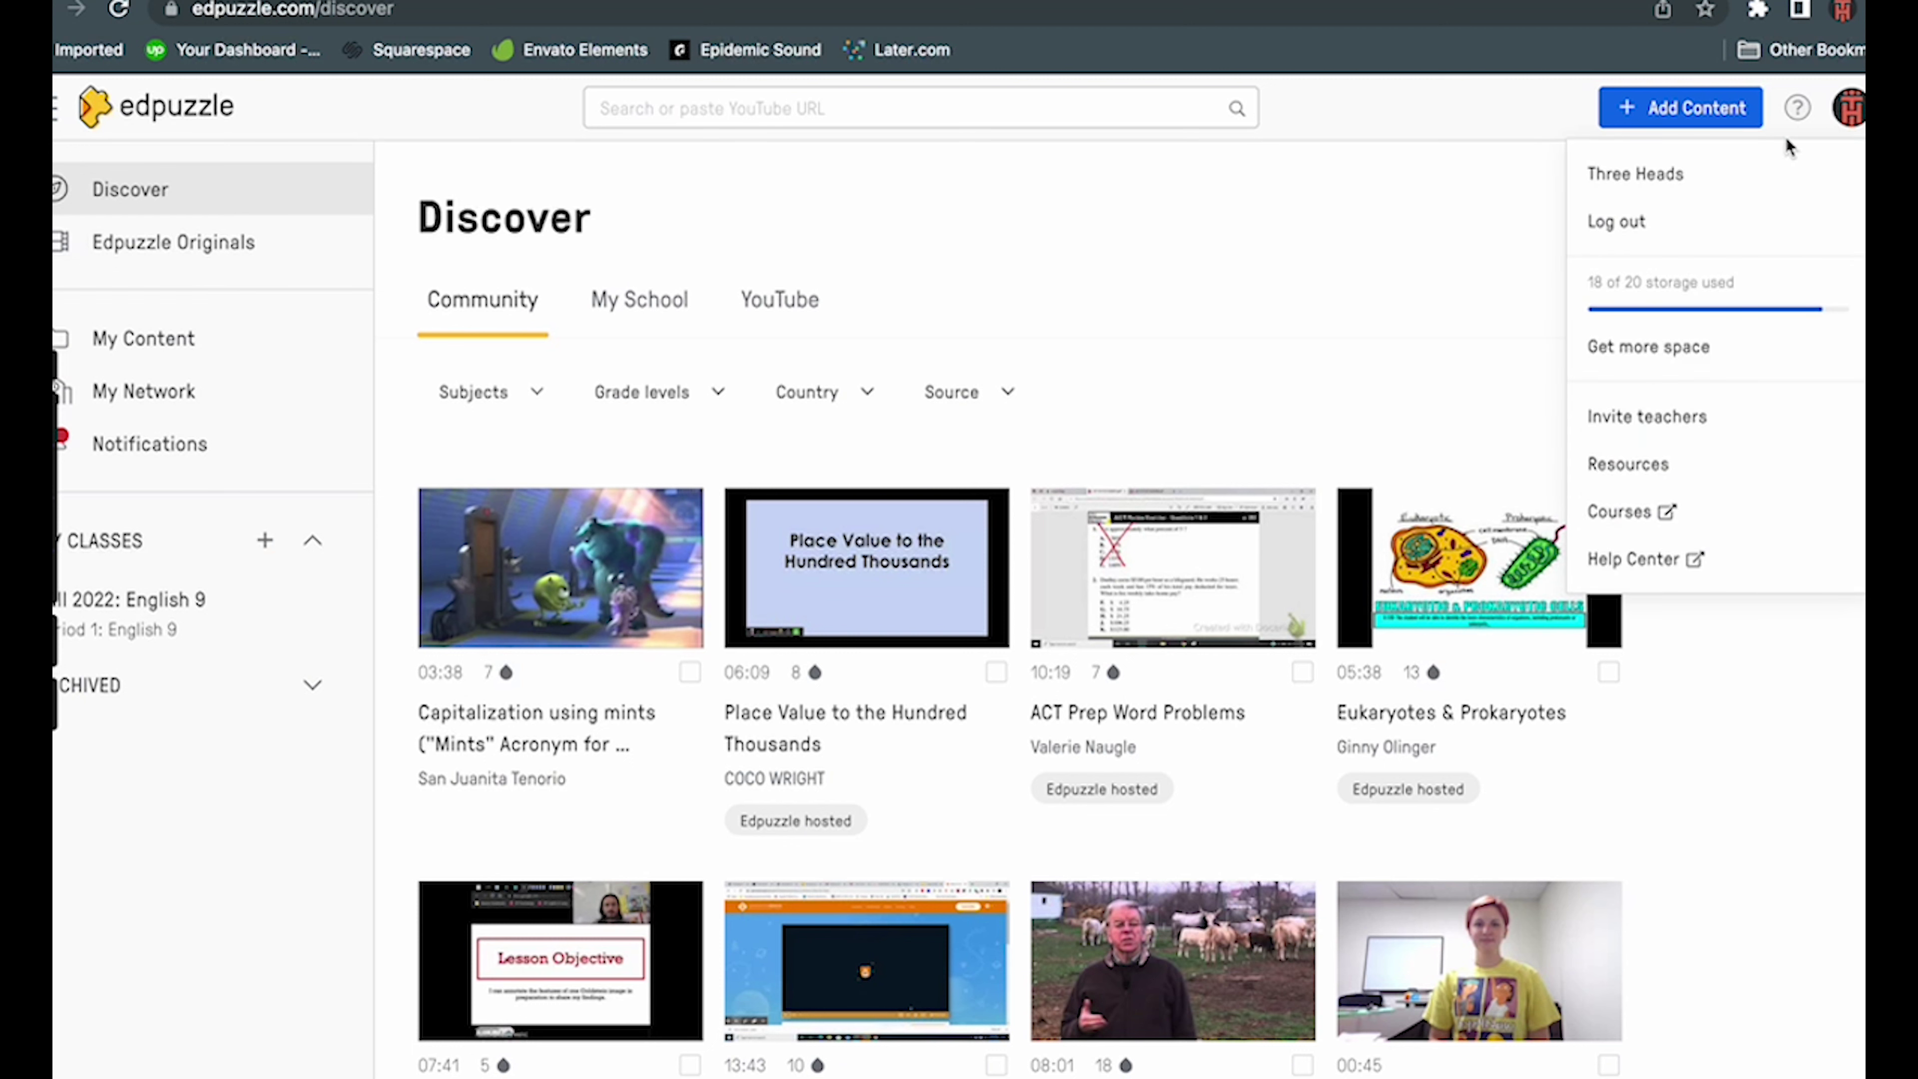
left_click(1667, 175)
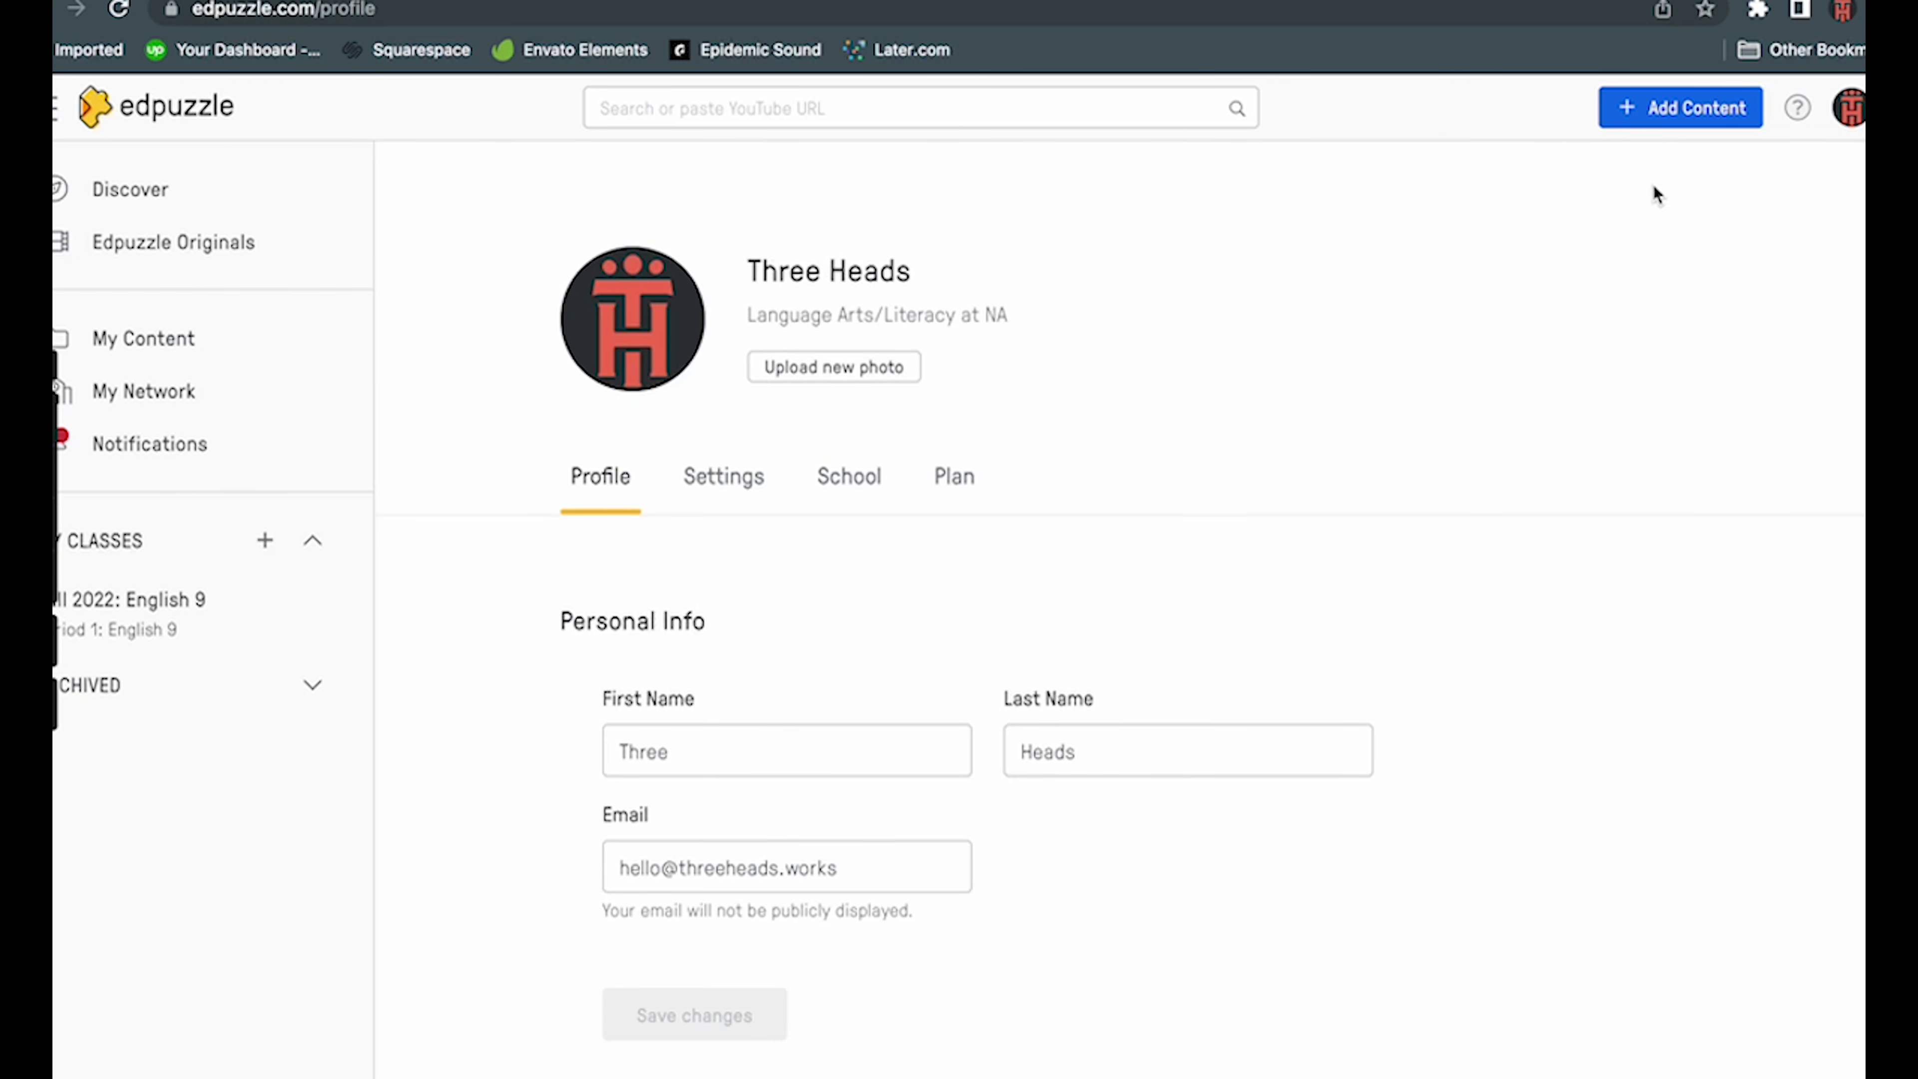
left_click(851, 497)
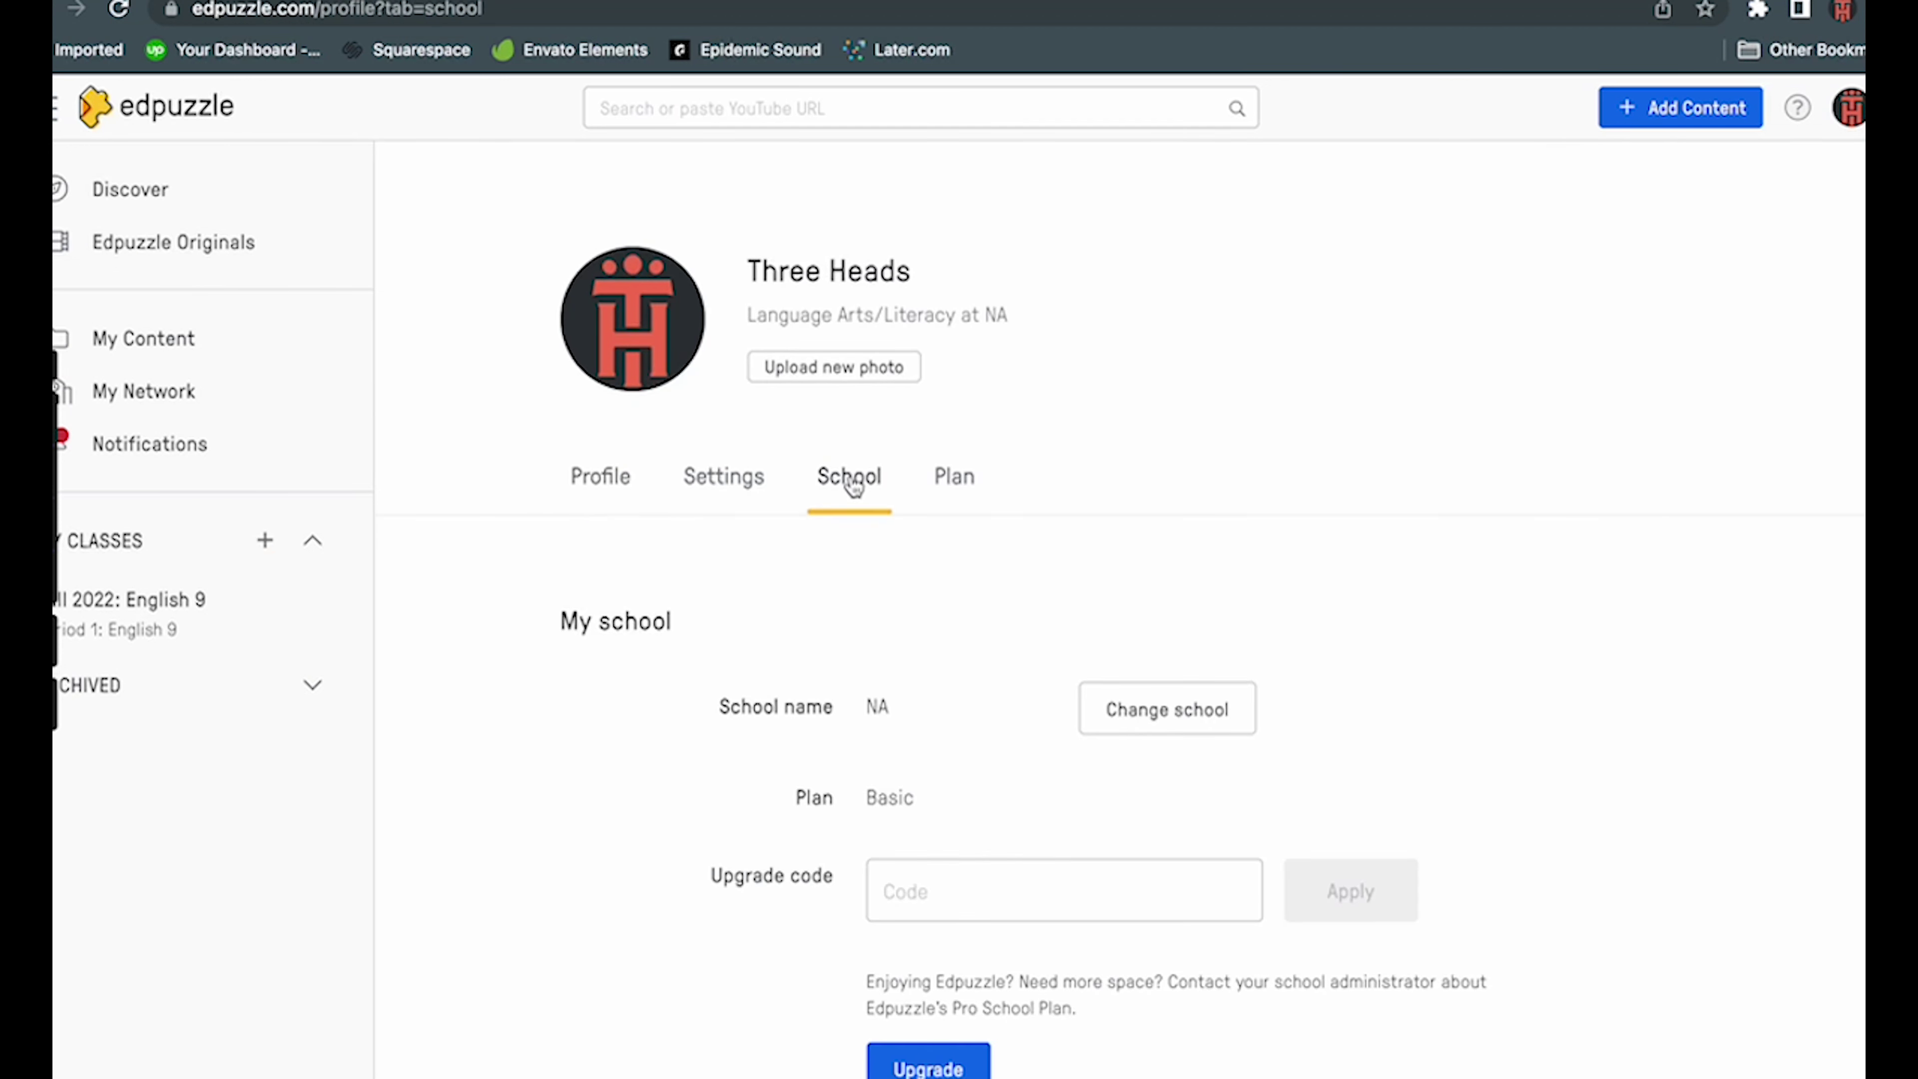
scroll(651, 971, "down", 2)
scroll(648, 961, "down", 10)
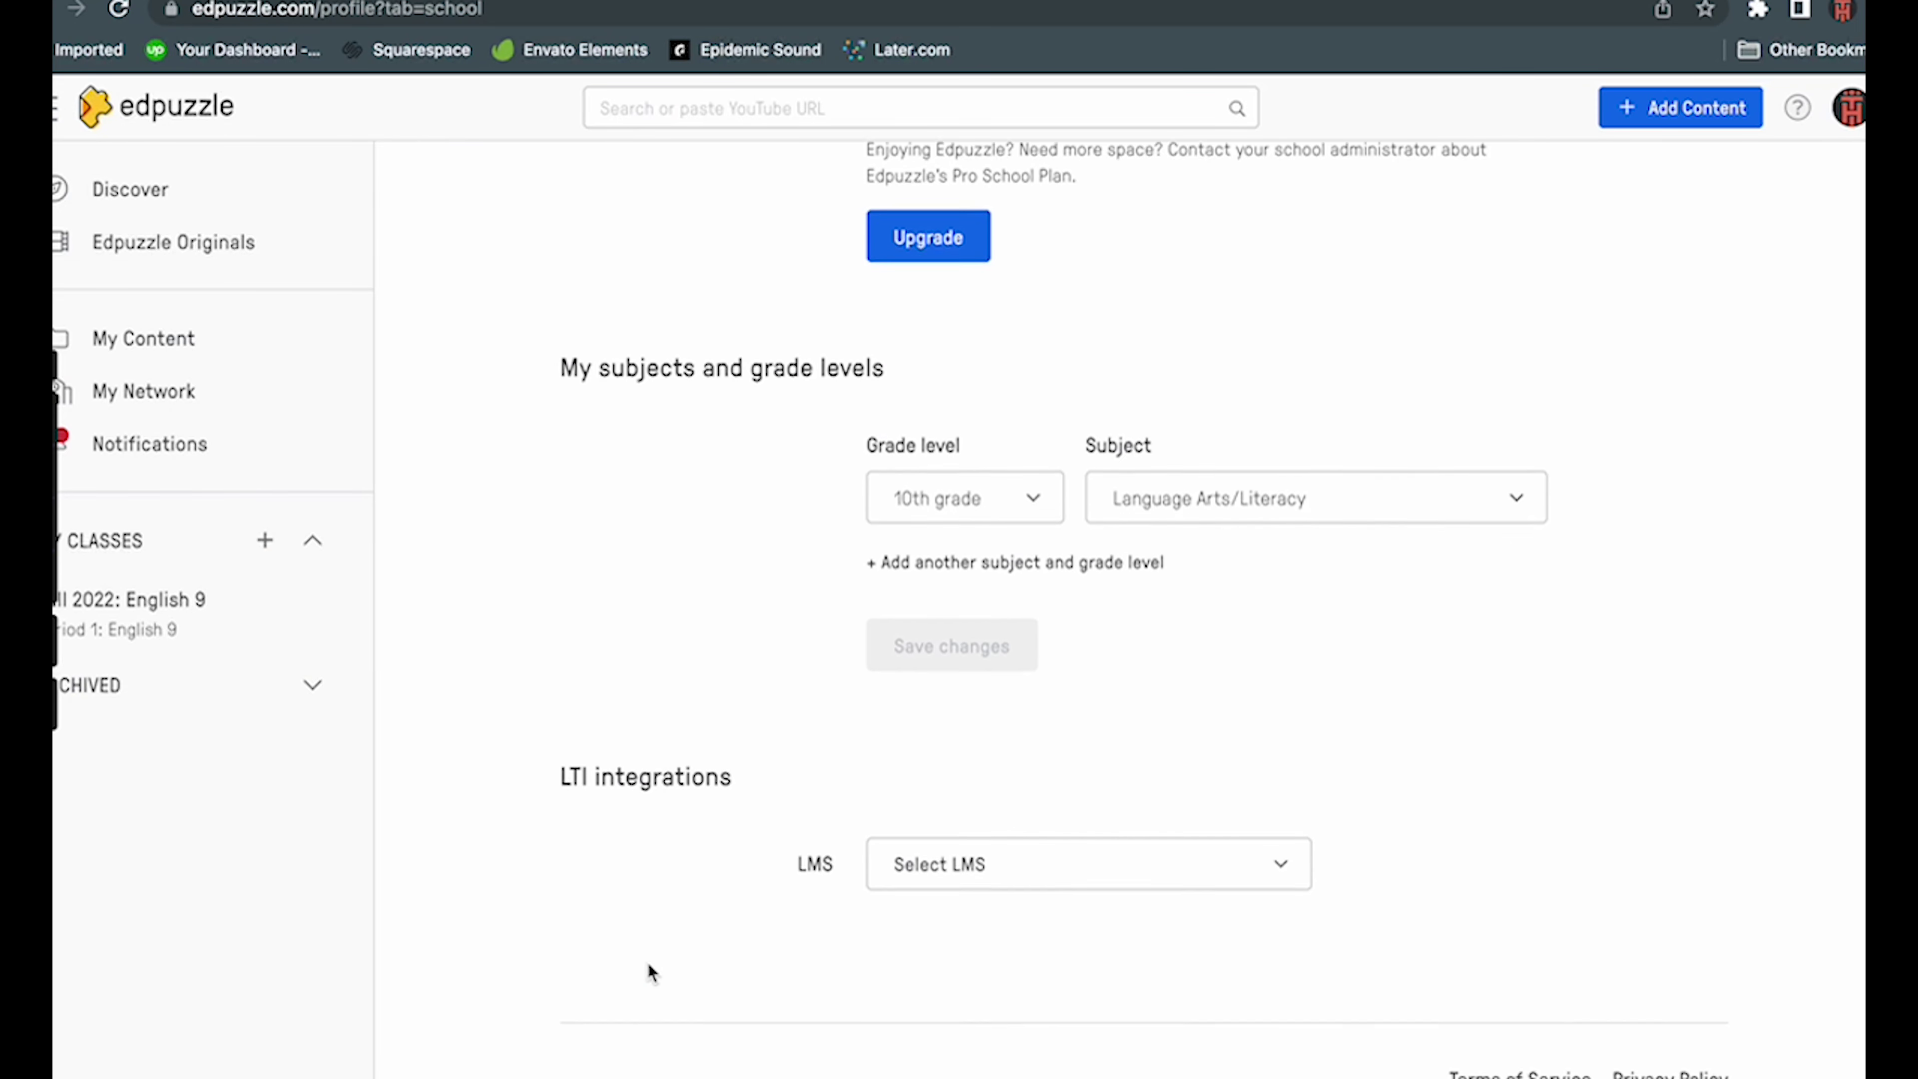
- Select Canvas as the LMS for the LTI integration and copy the consumer key
left_click(1095, 840)
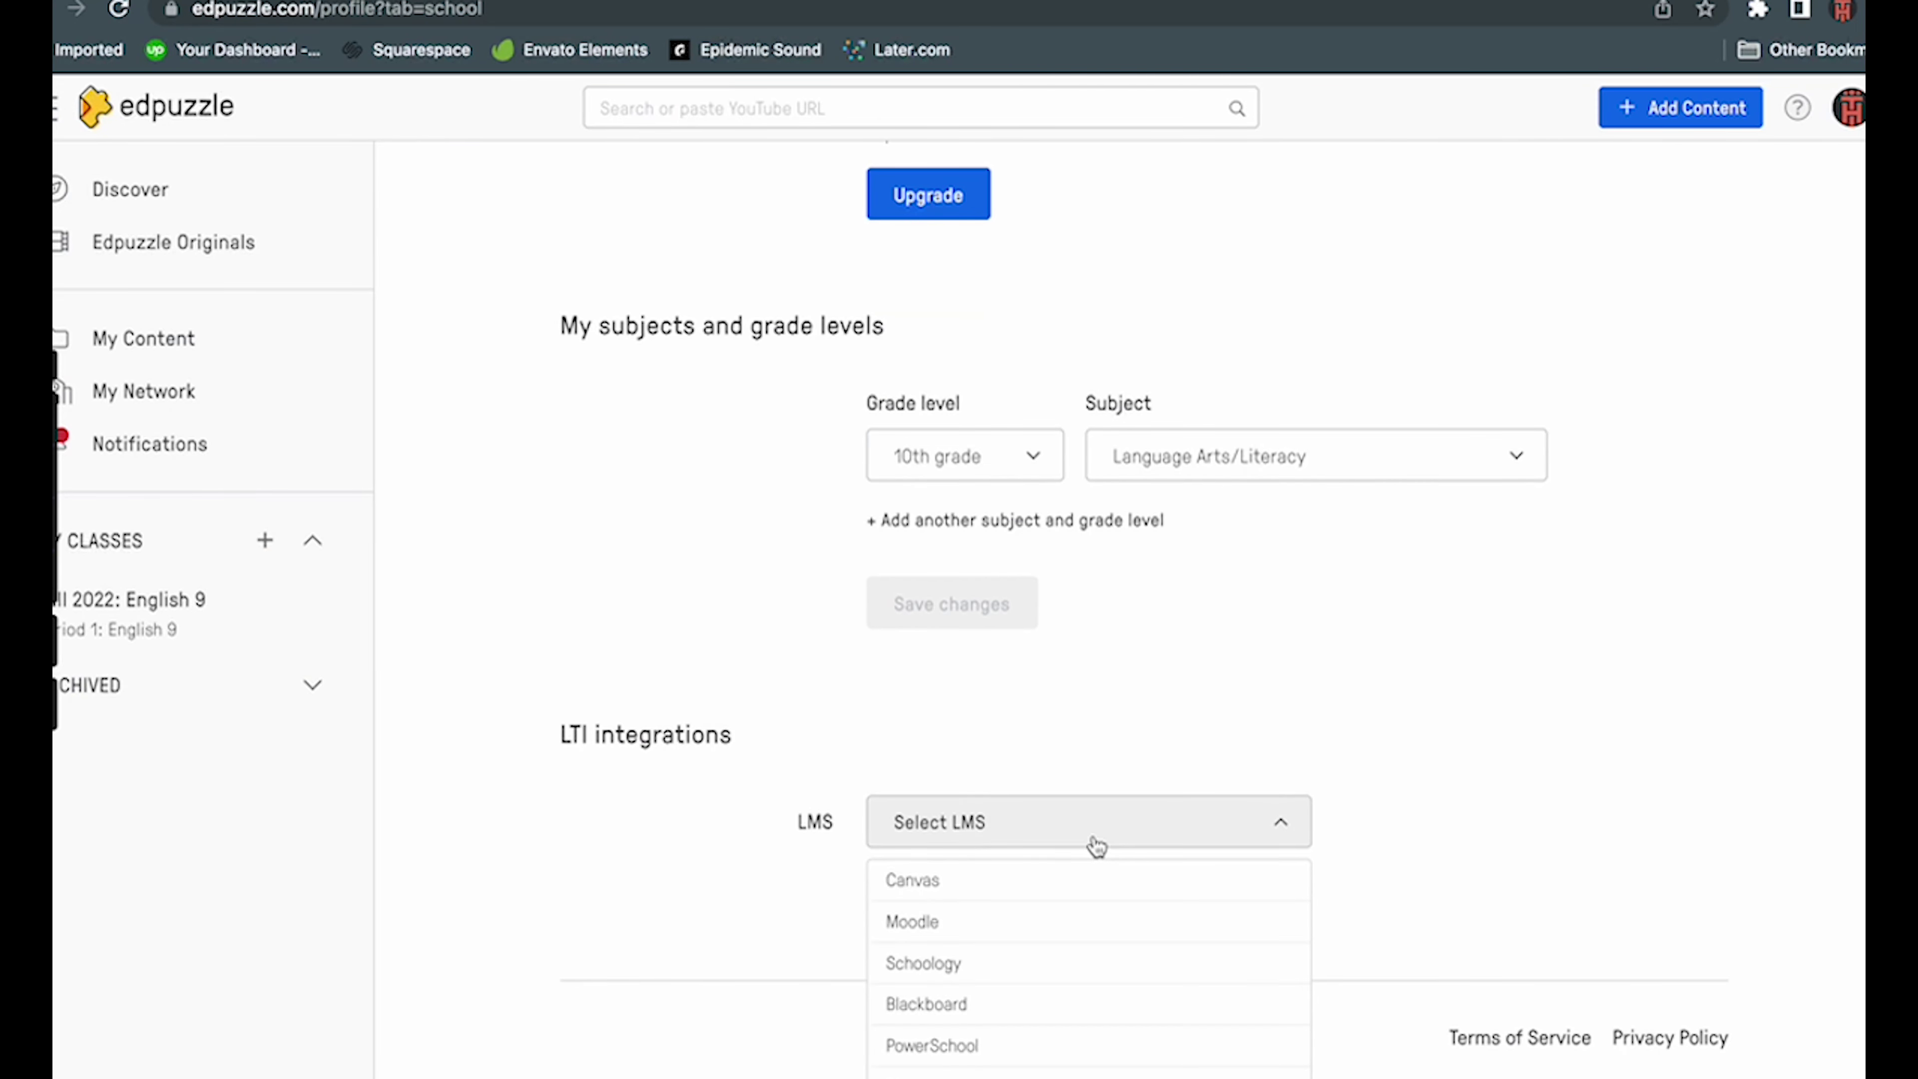
left_click(1052, 886)
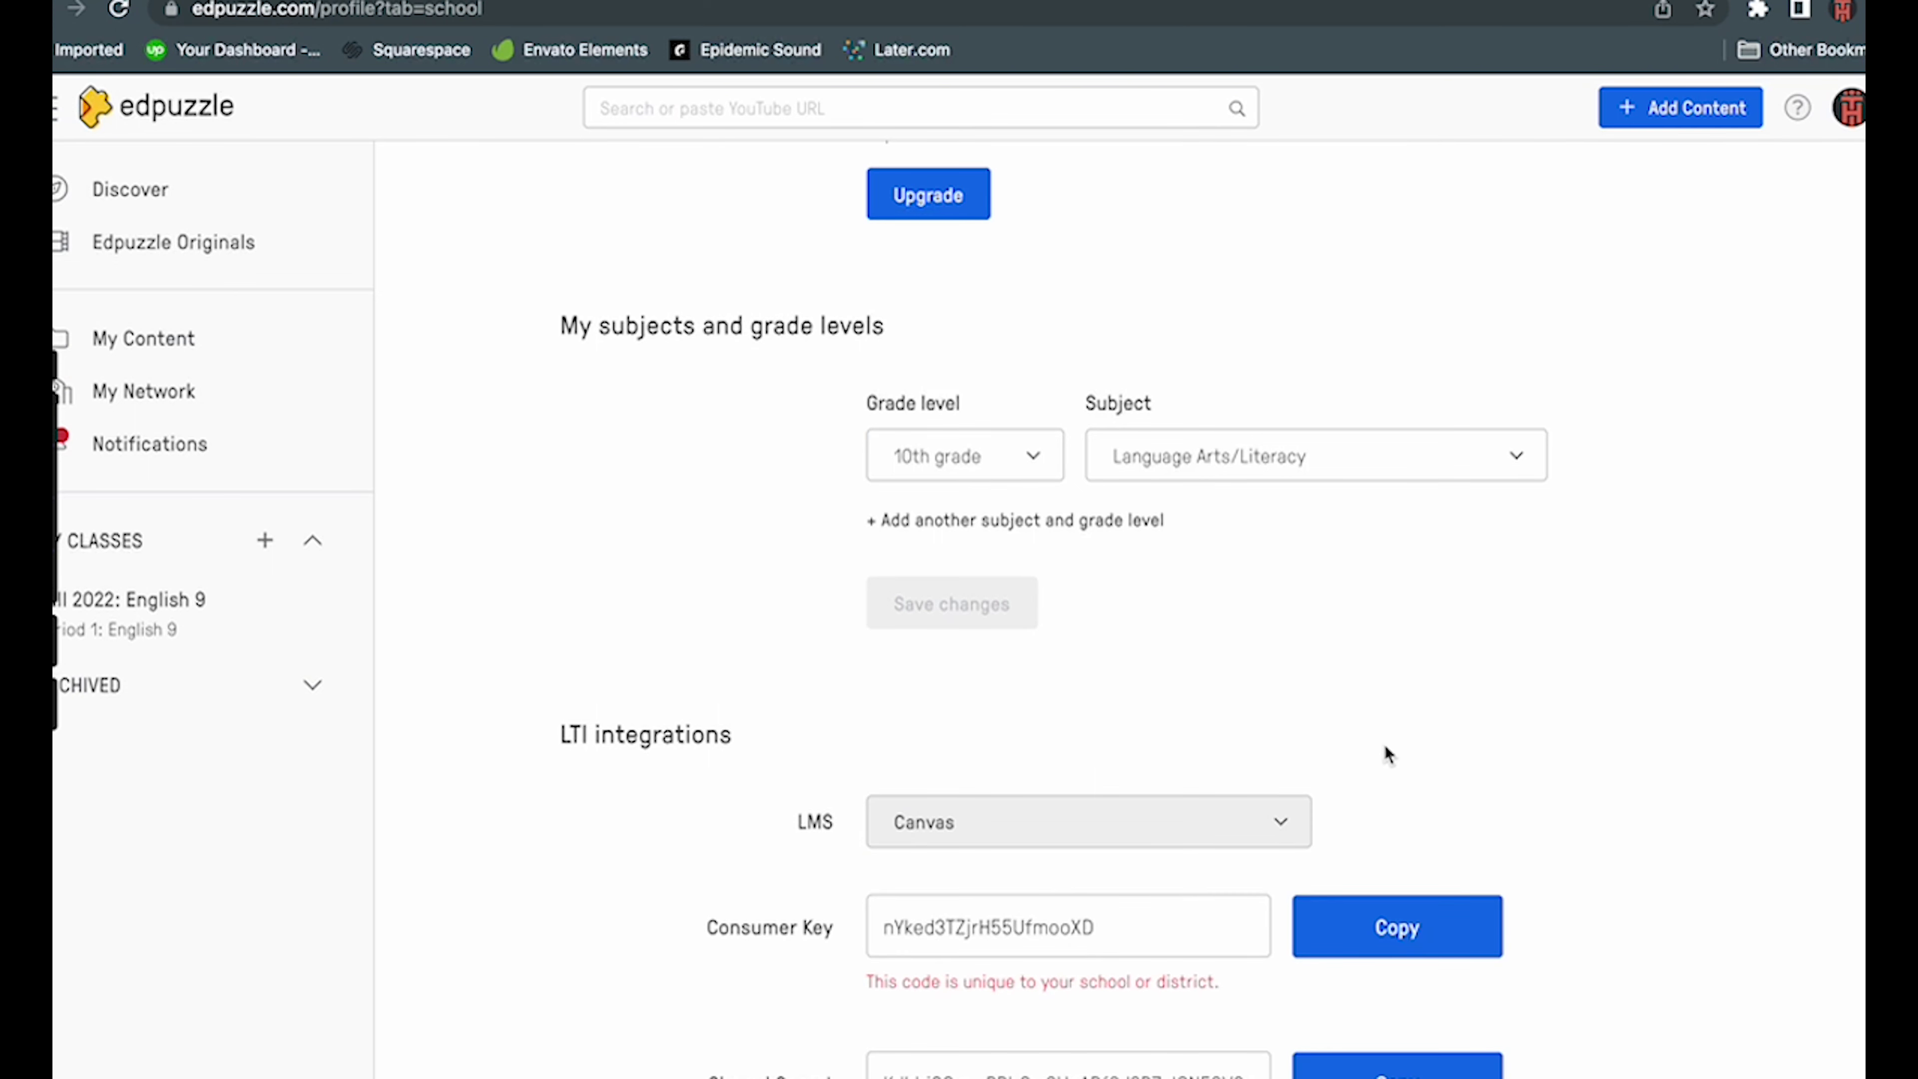
scroll(1386, 743, "down", 2)
scroll(1388, 743, "down", 1)
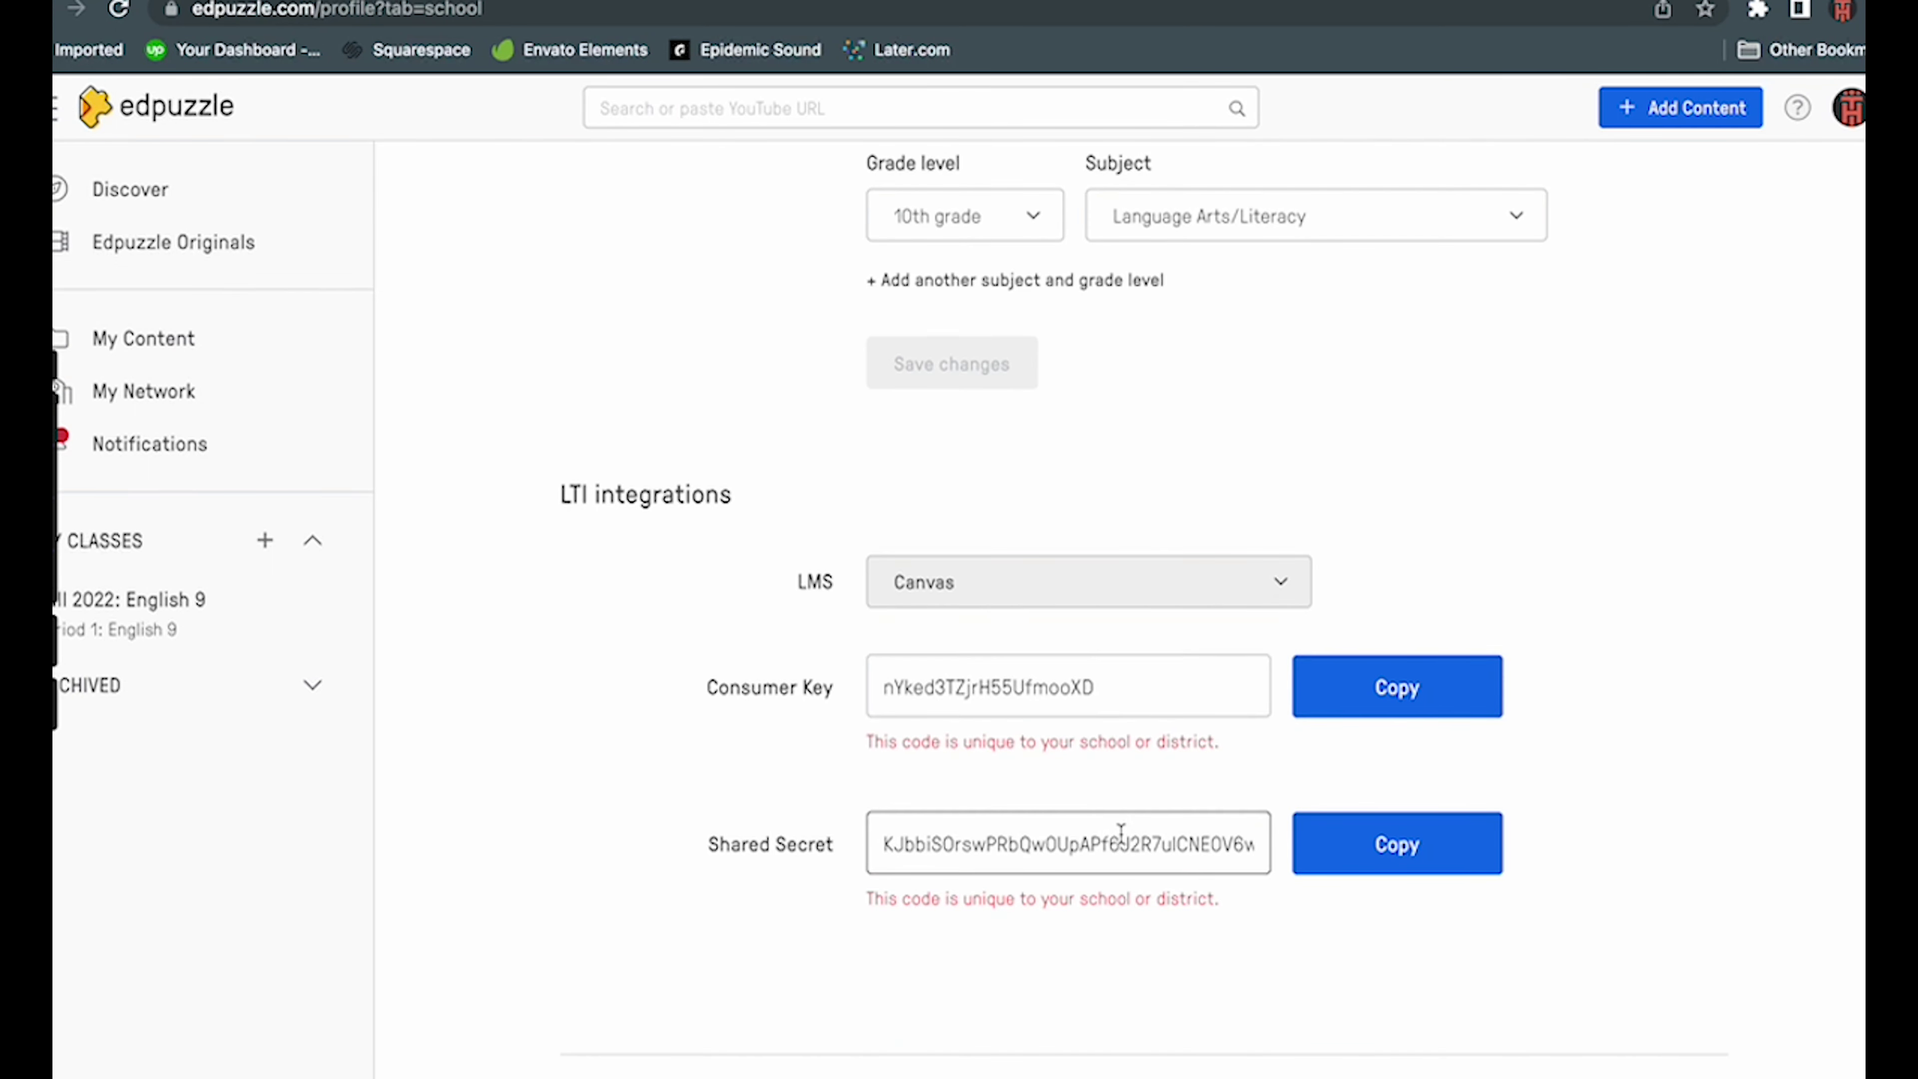
left_click(1379, 710)
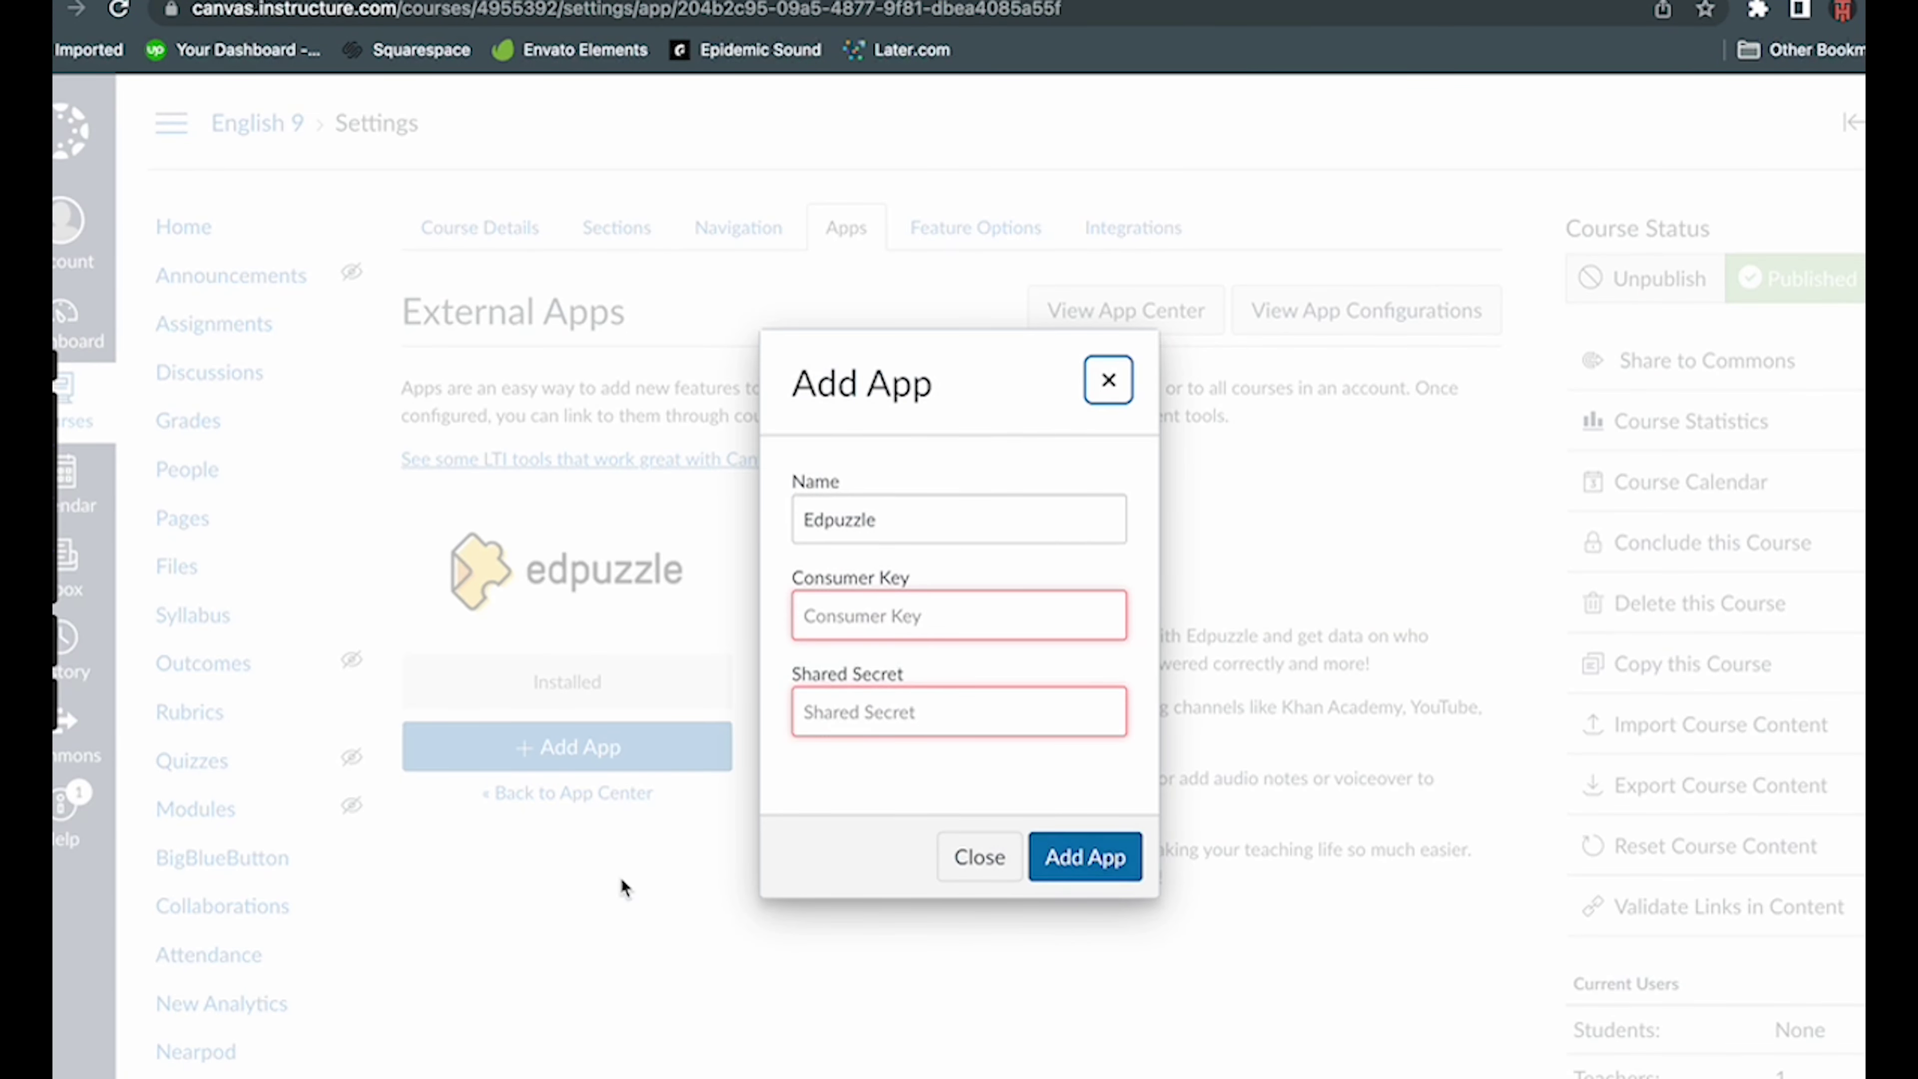
- Return to Canvas, dismiss the Add App form without adding Edpuzzle, and go to Edpuzzle in the course navigation
left_click(624, 888)
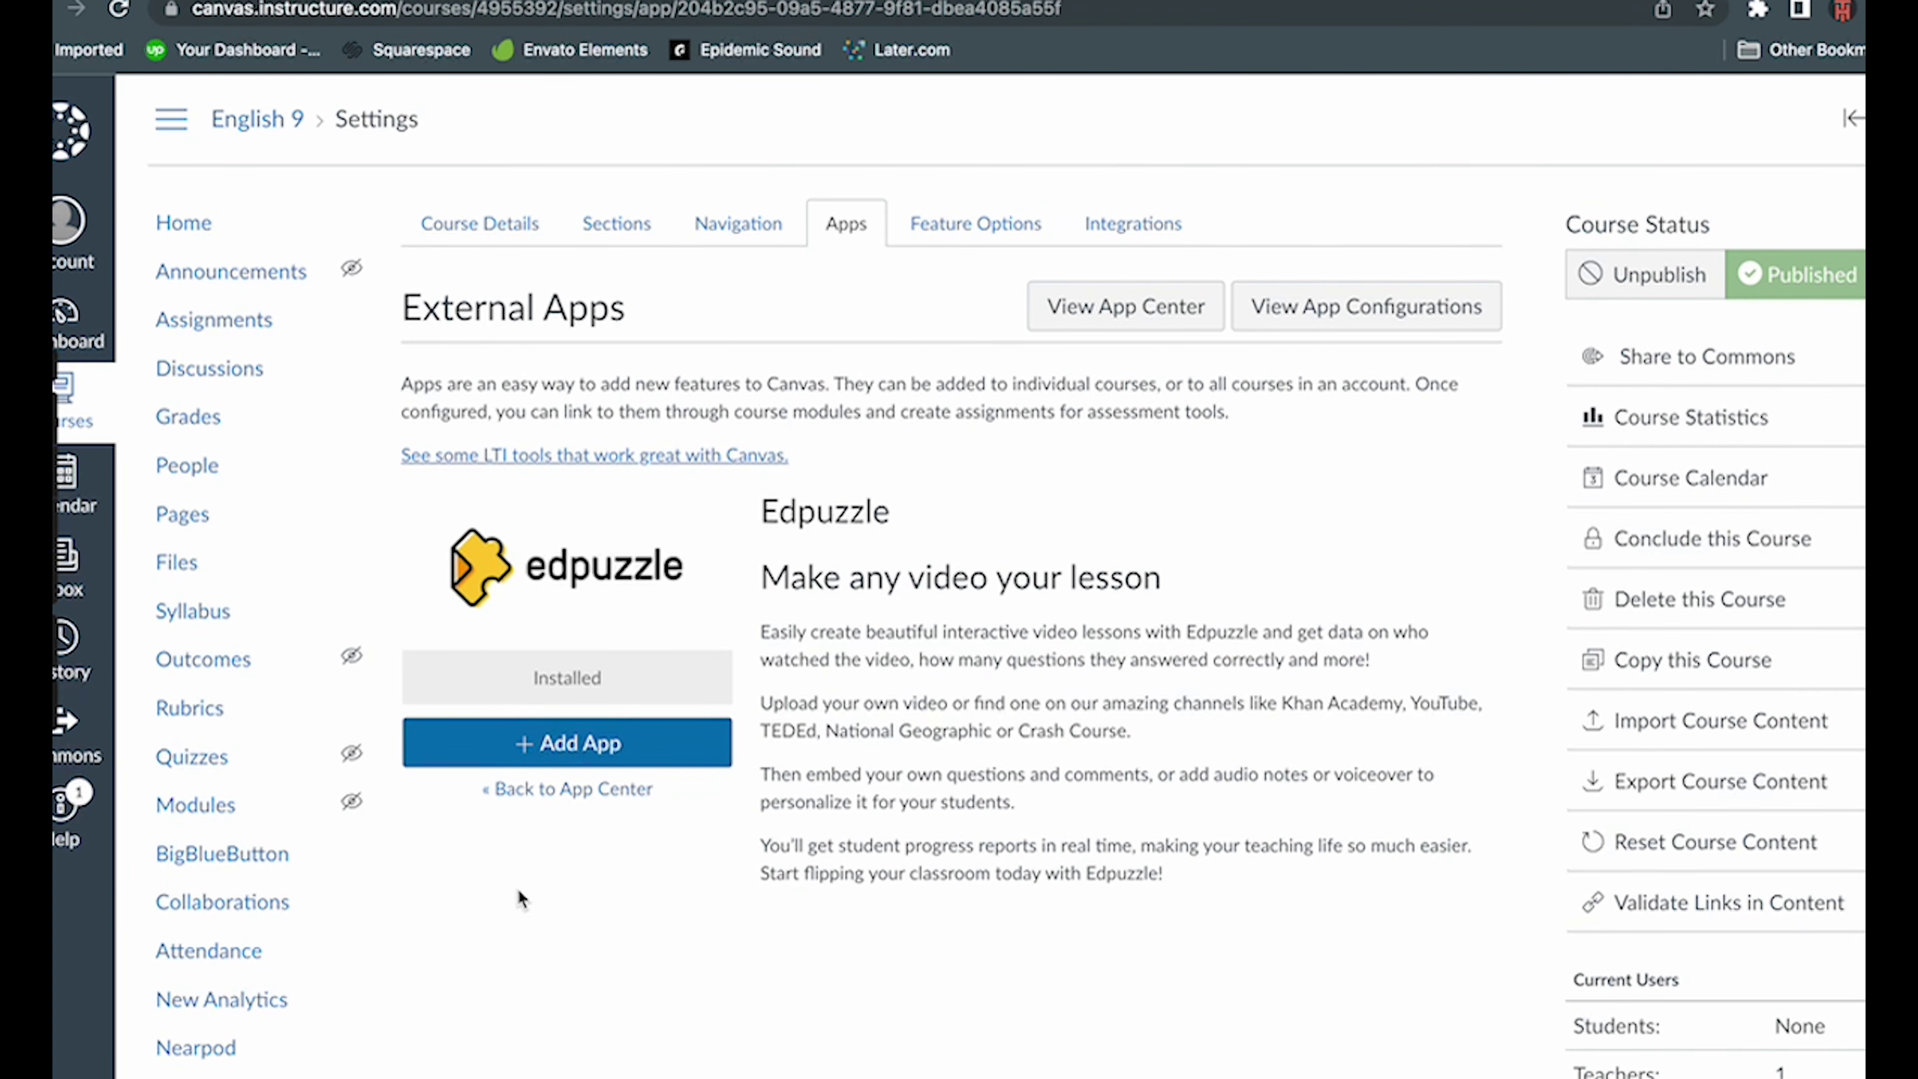
scroll(521, 894, "down", 2)
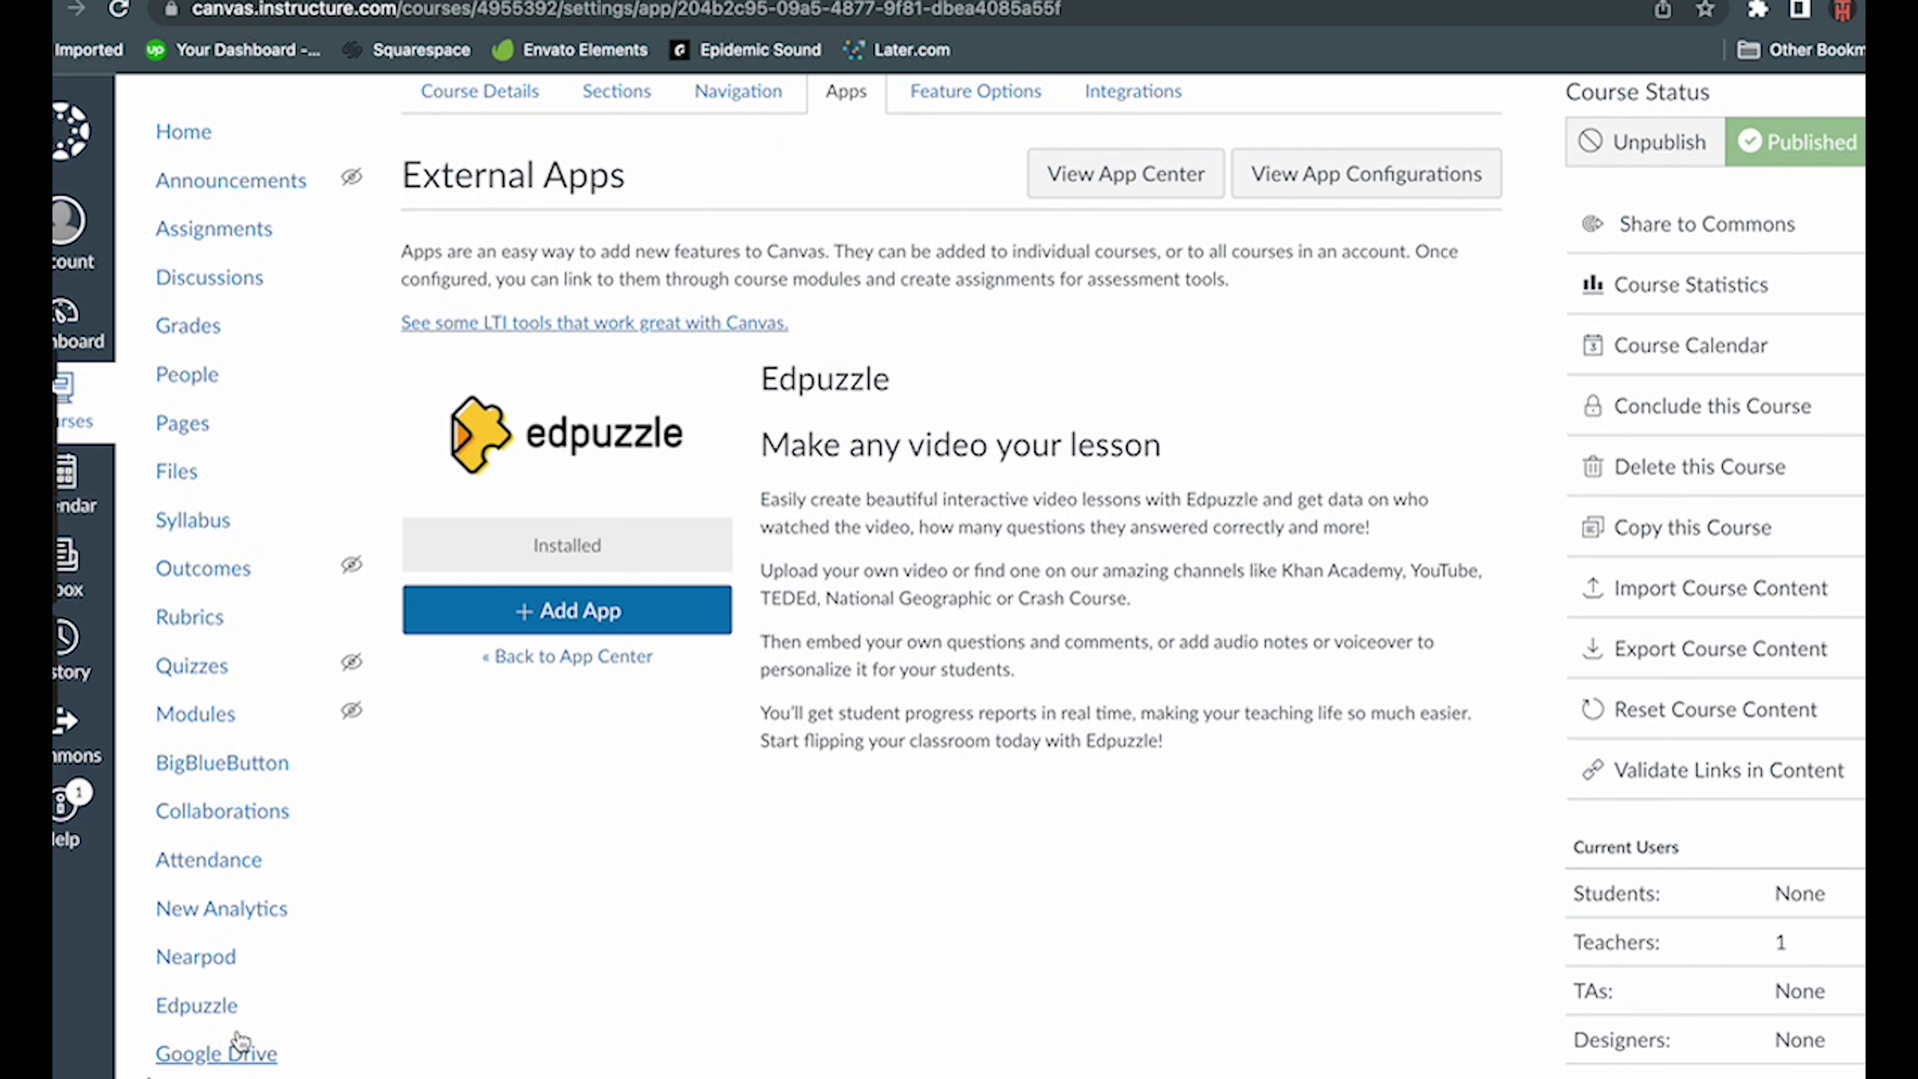
left_click(217, 1018)
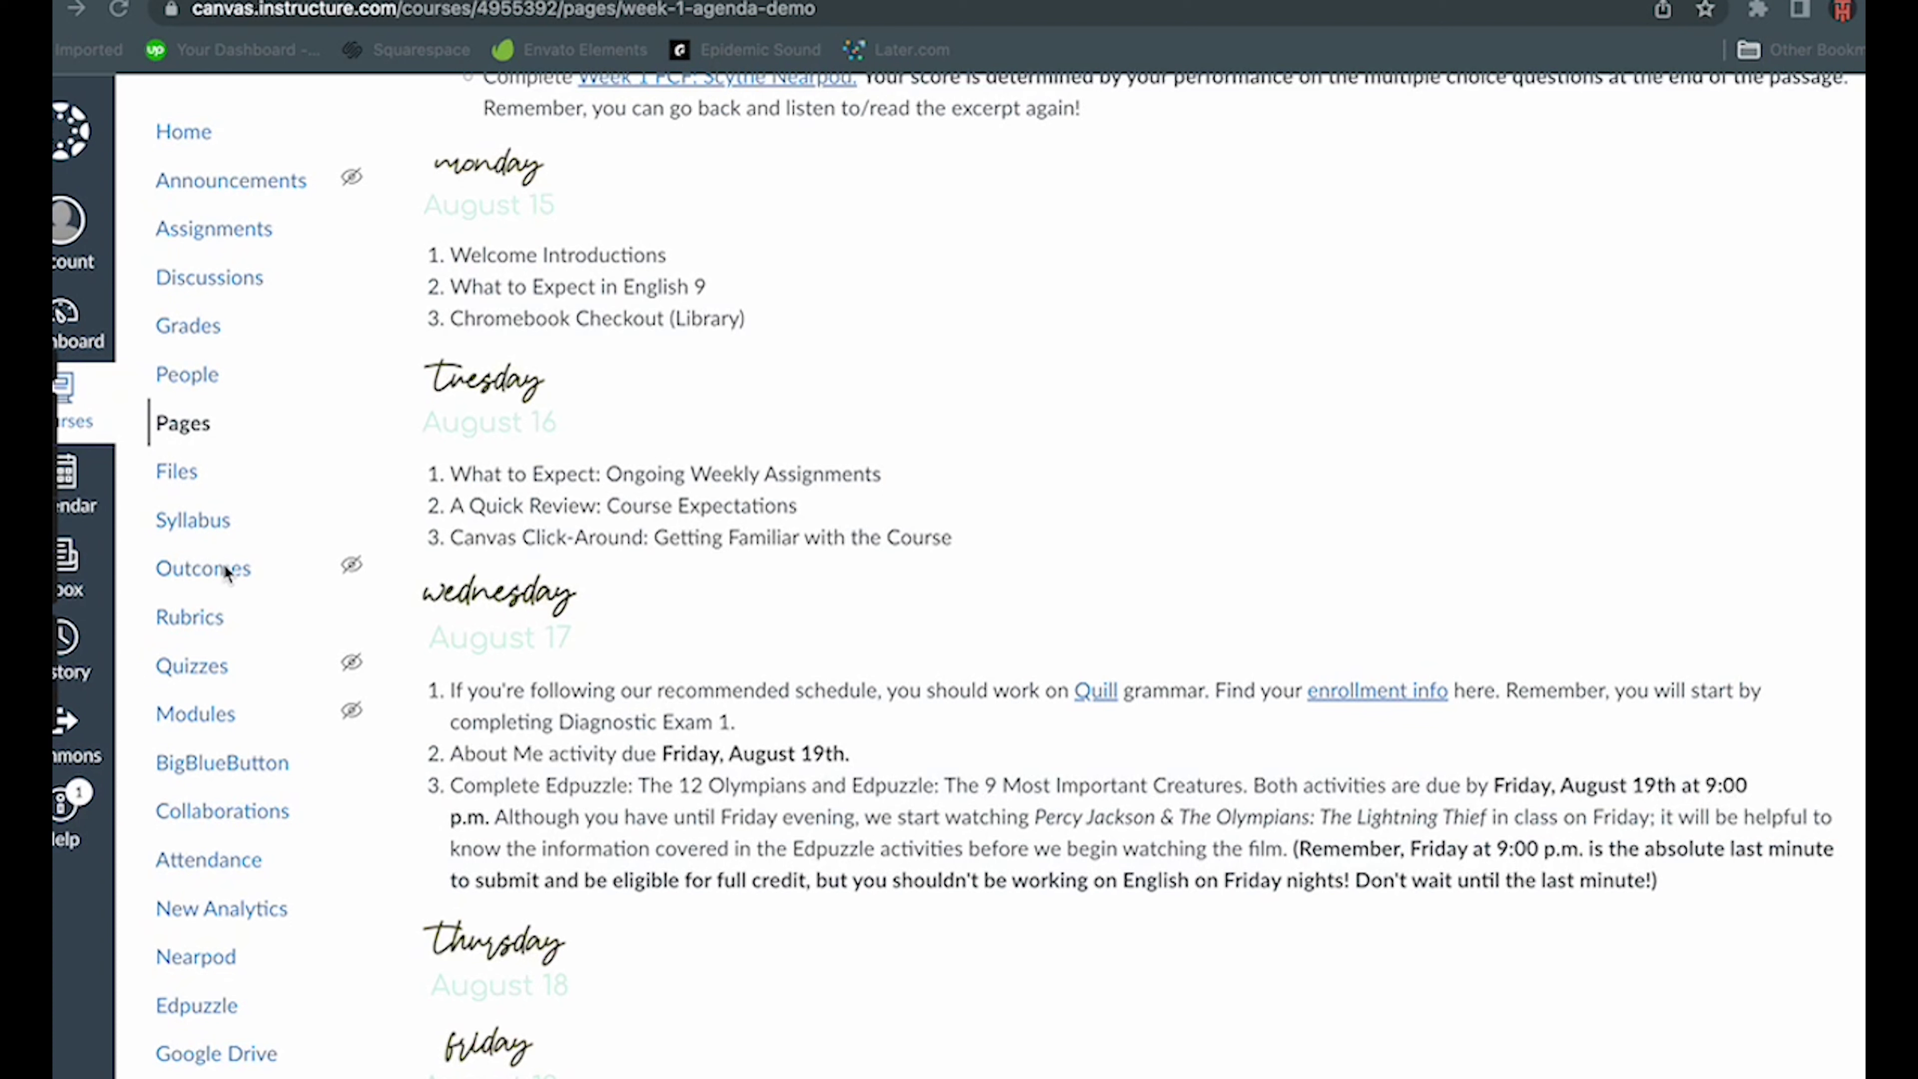
- Start a Class Participation assignment named "Edpuzzle: The 12 Olympians" and open its full set of options
left_click(202, 238)
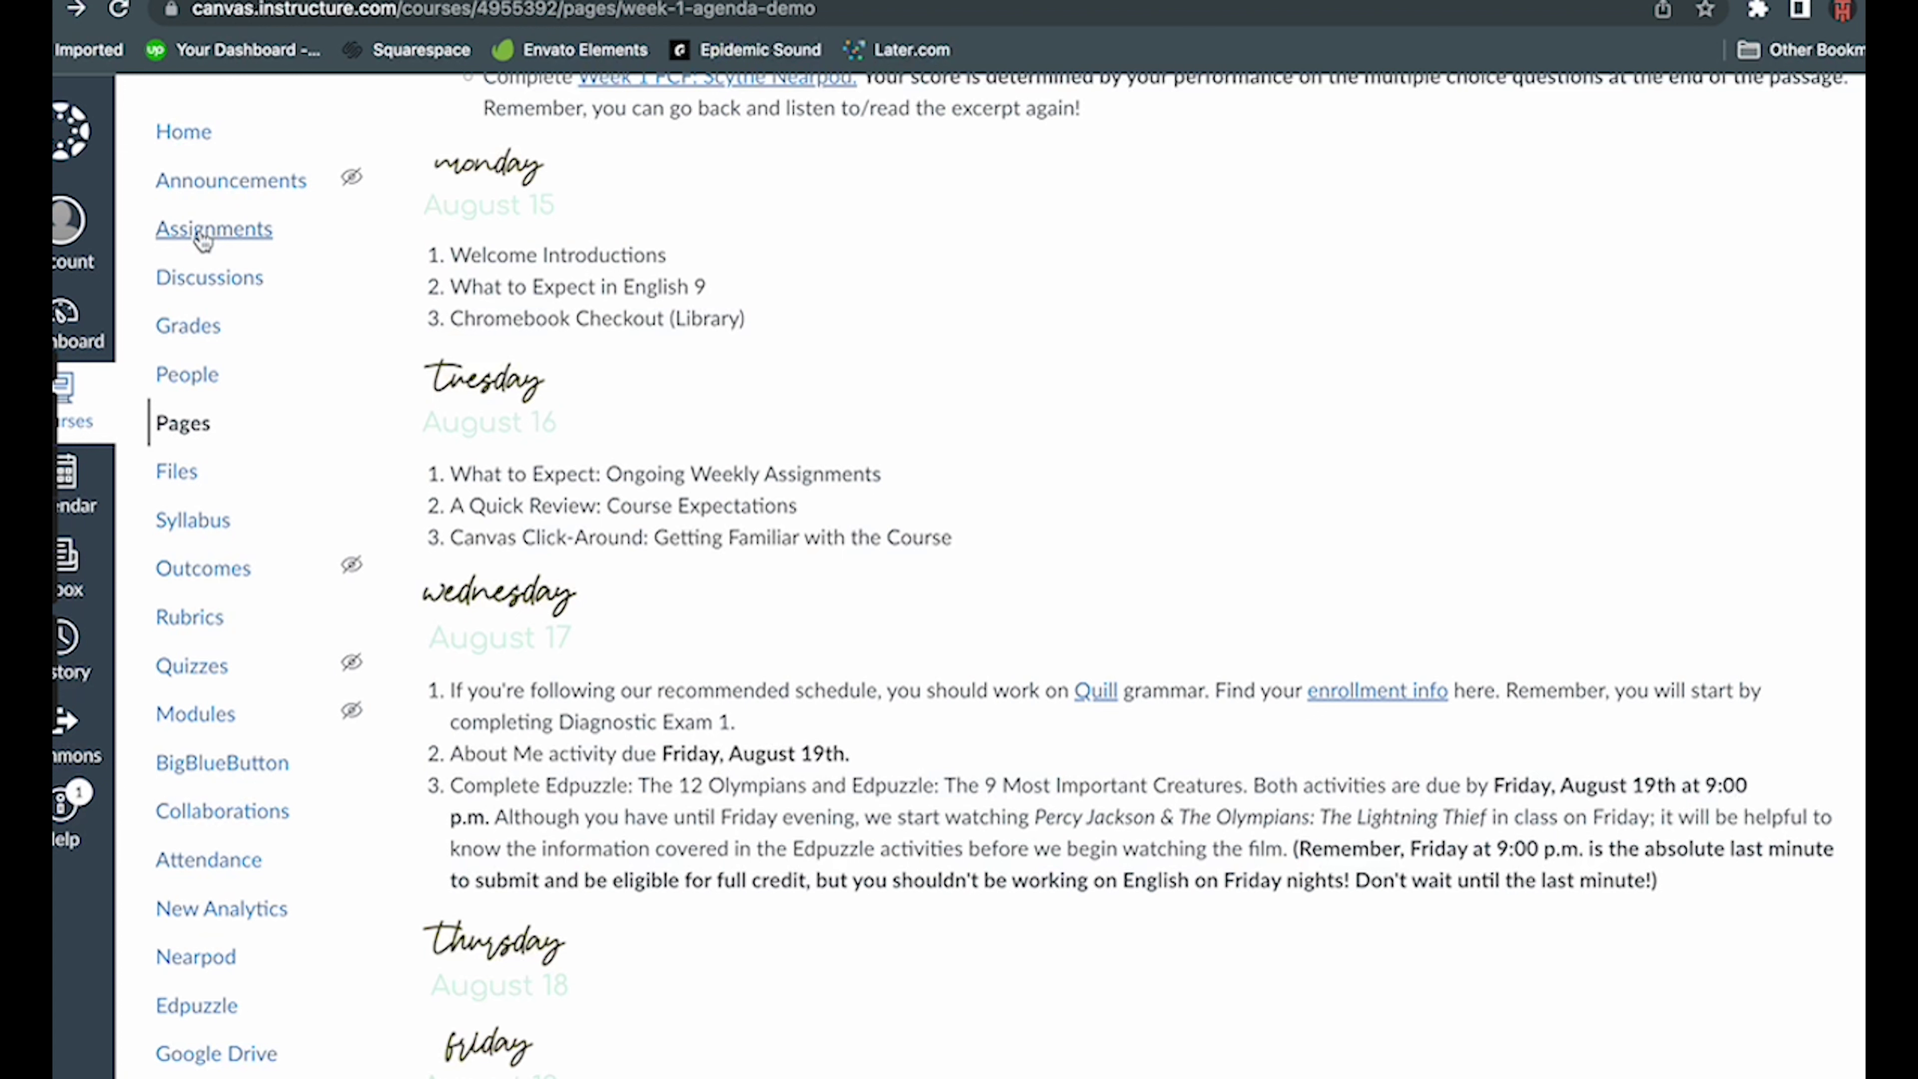
left_click(203, 236)
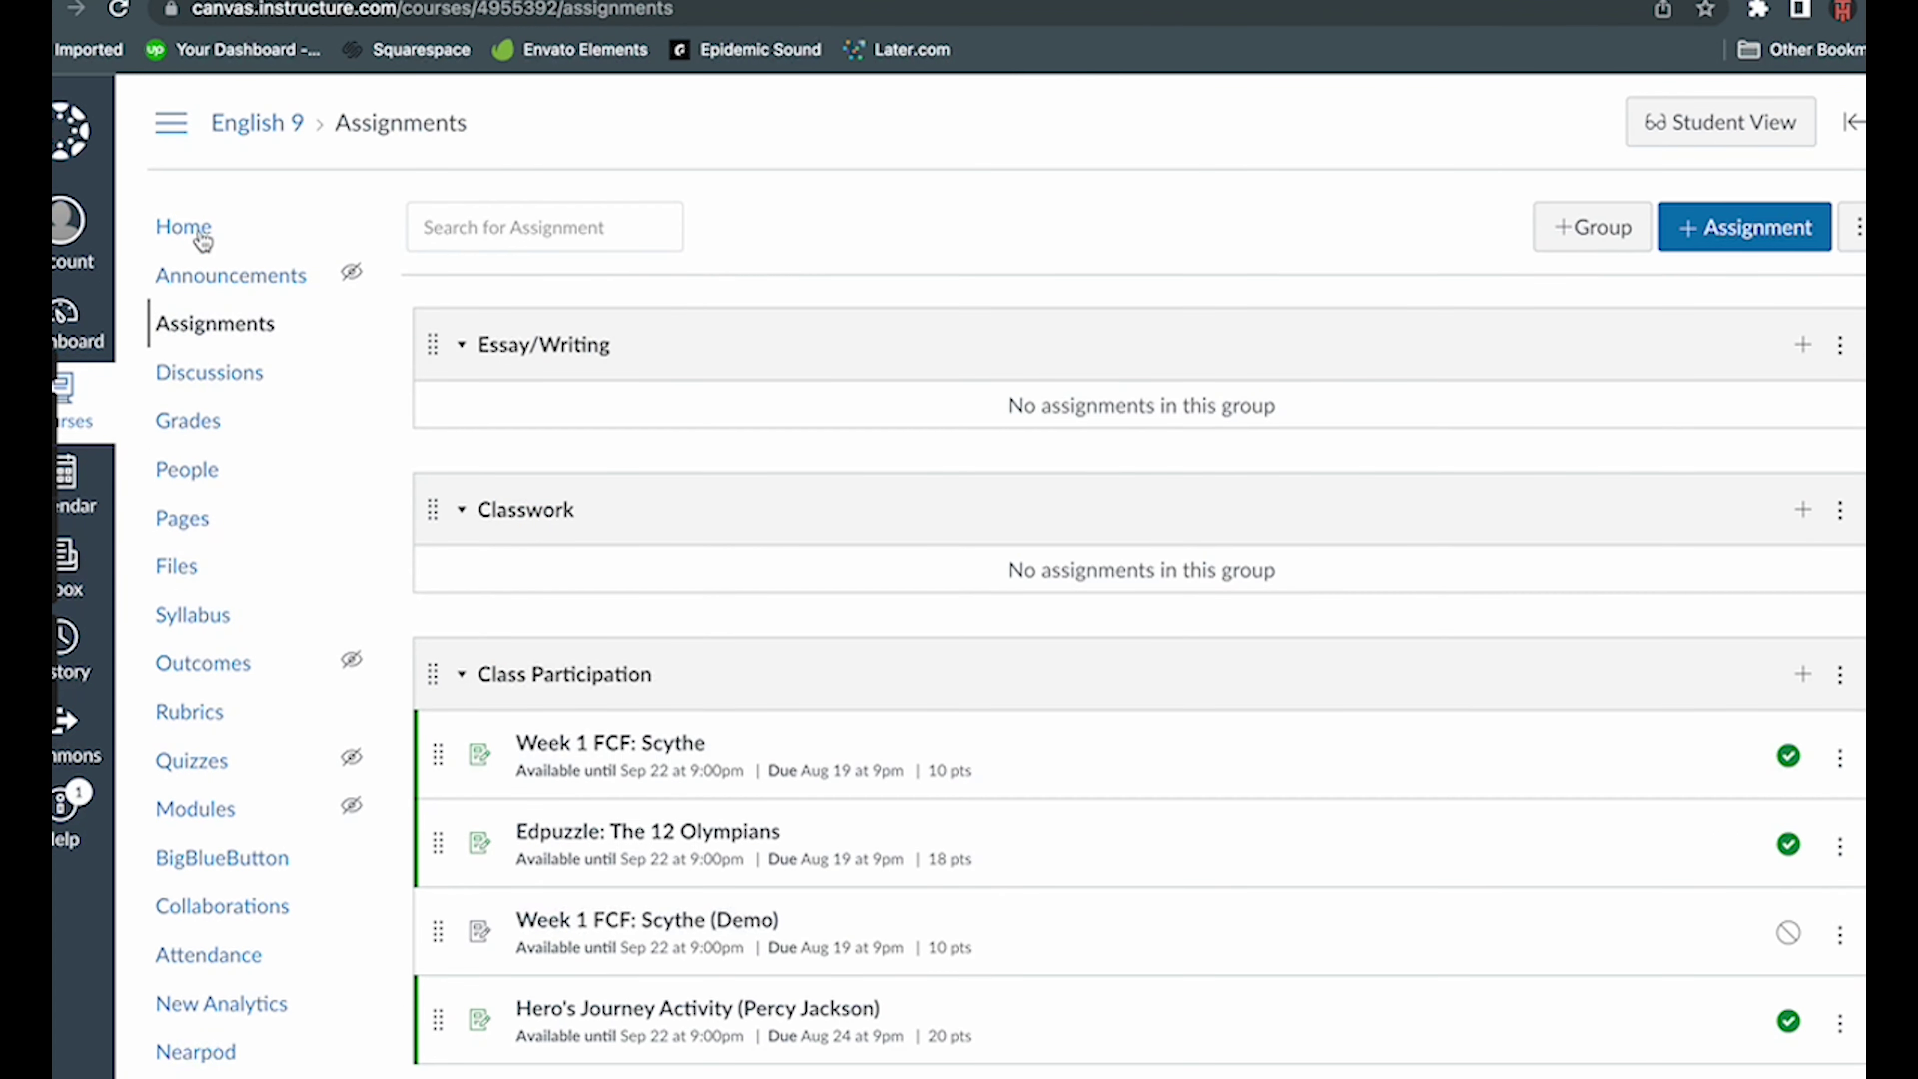
left_click(1805, 679)
left_click(1035, 577)
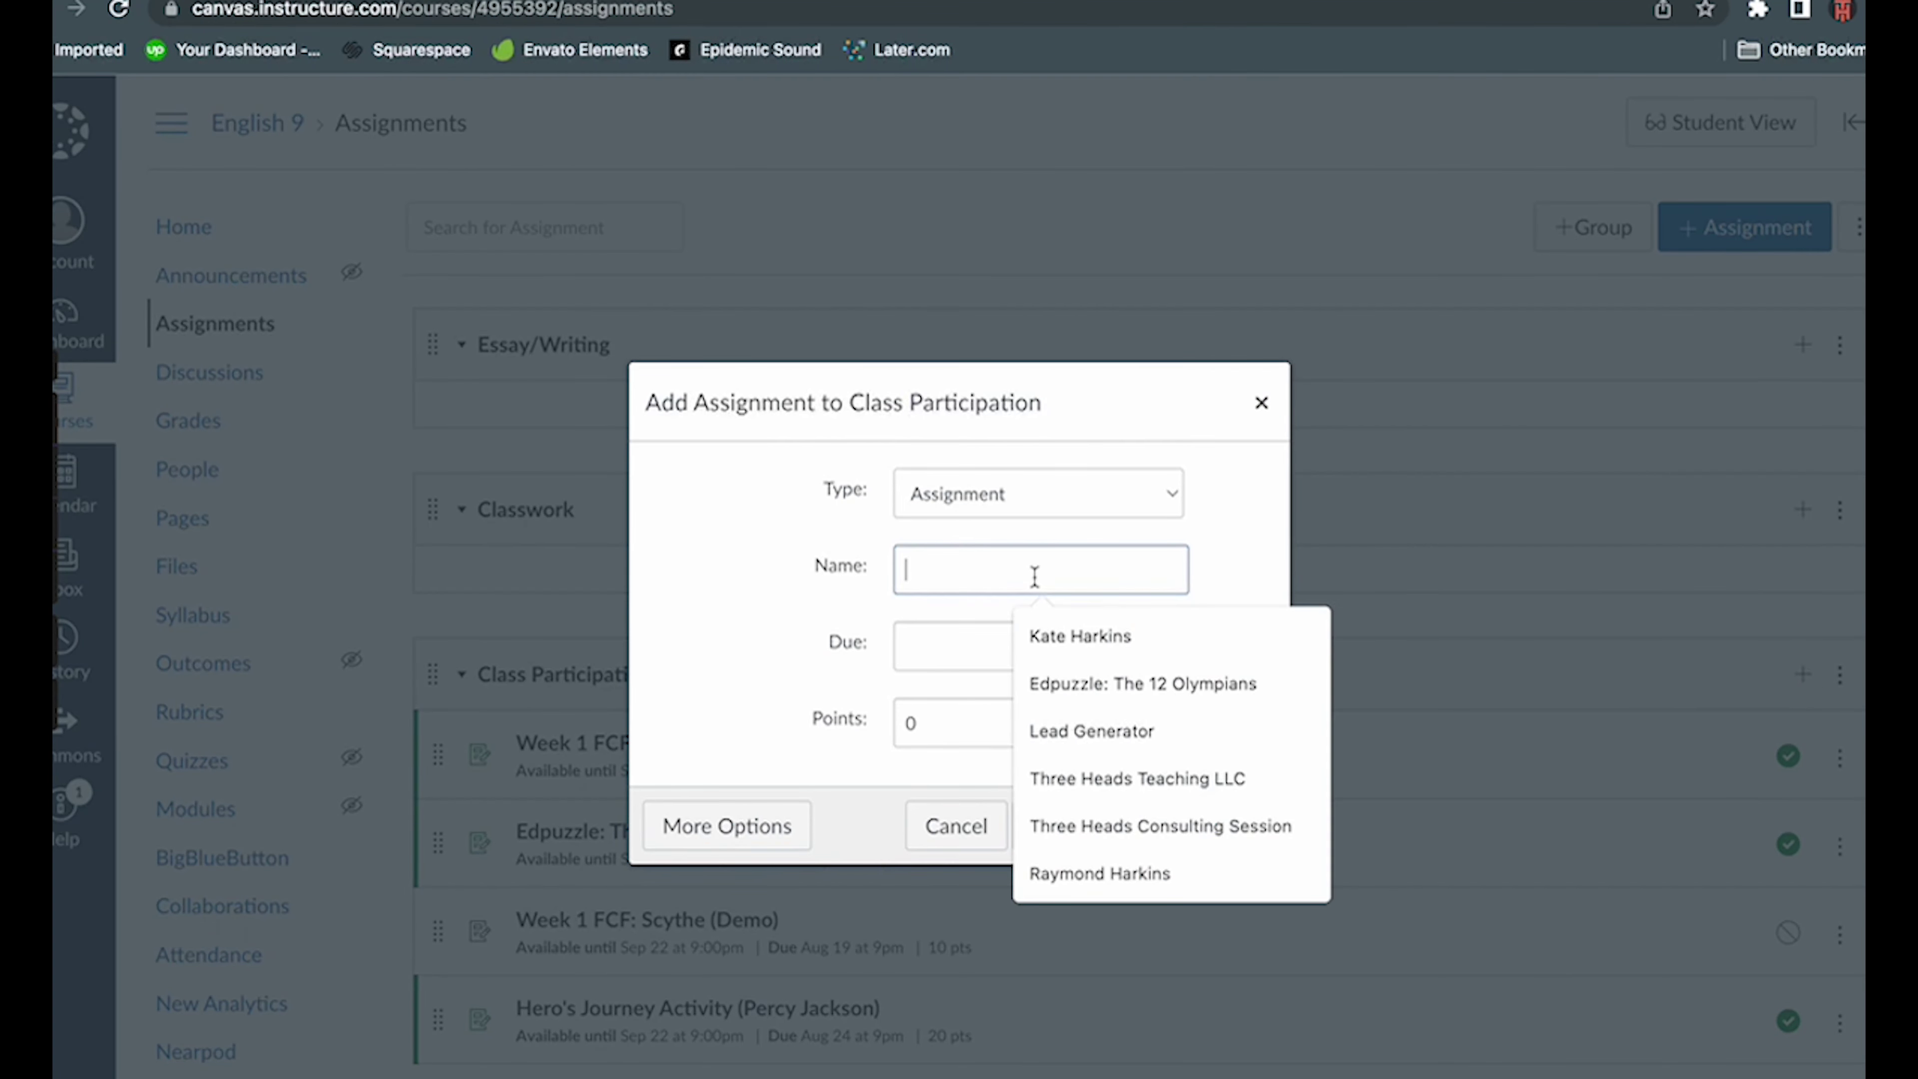
left_click(1083, 683)
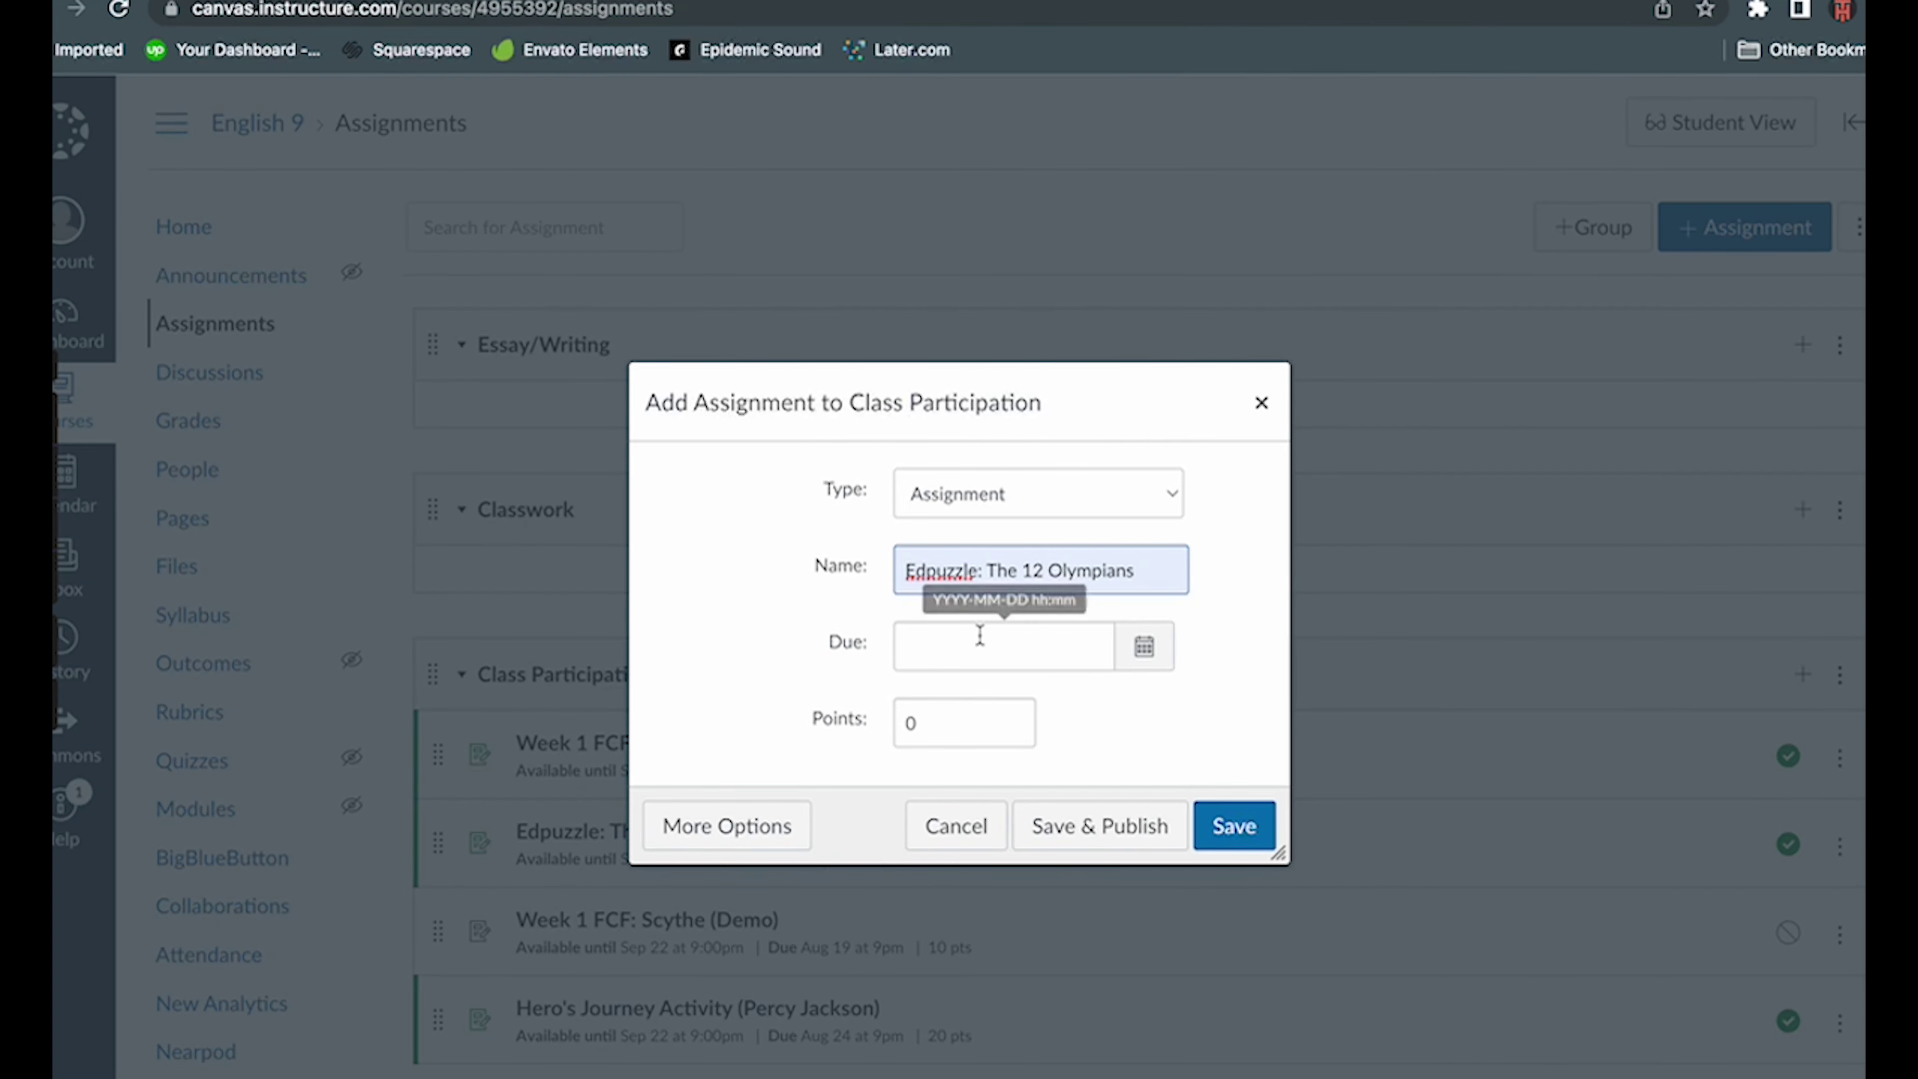
left_click(747, 835)
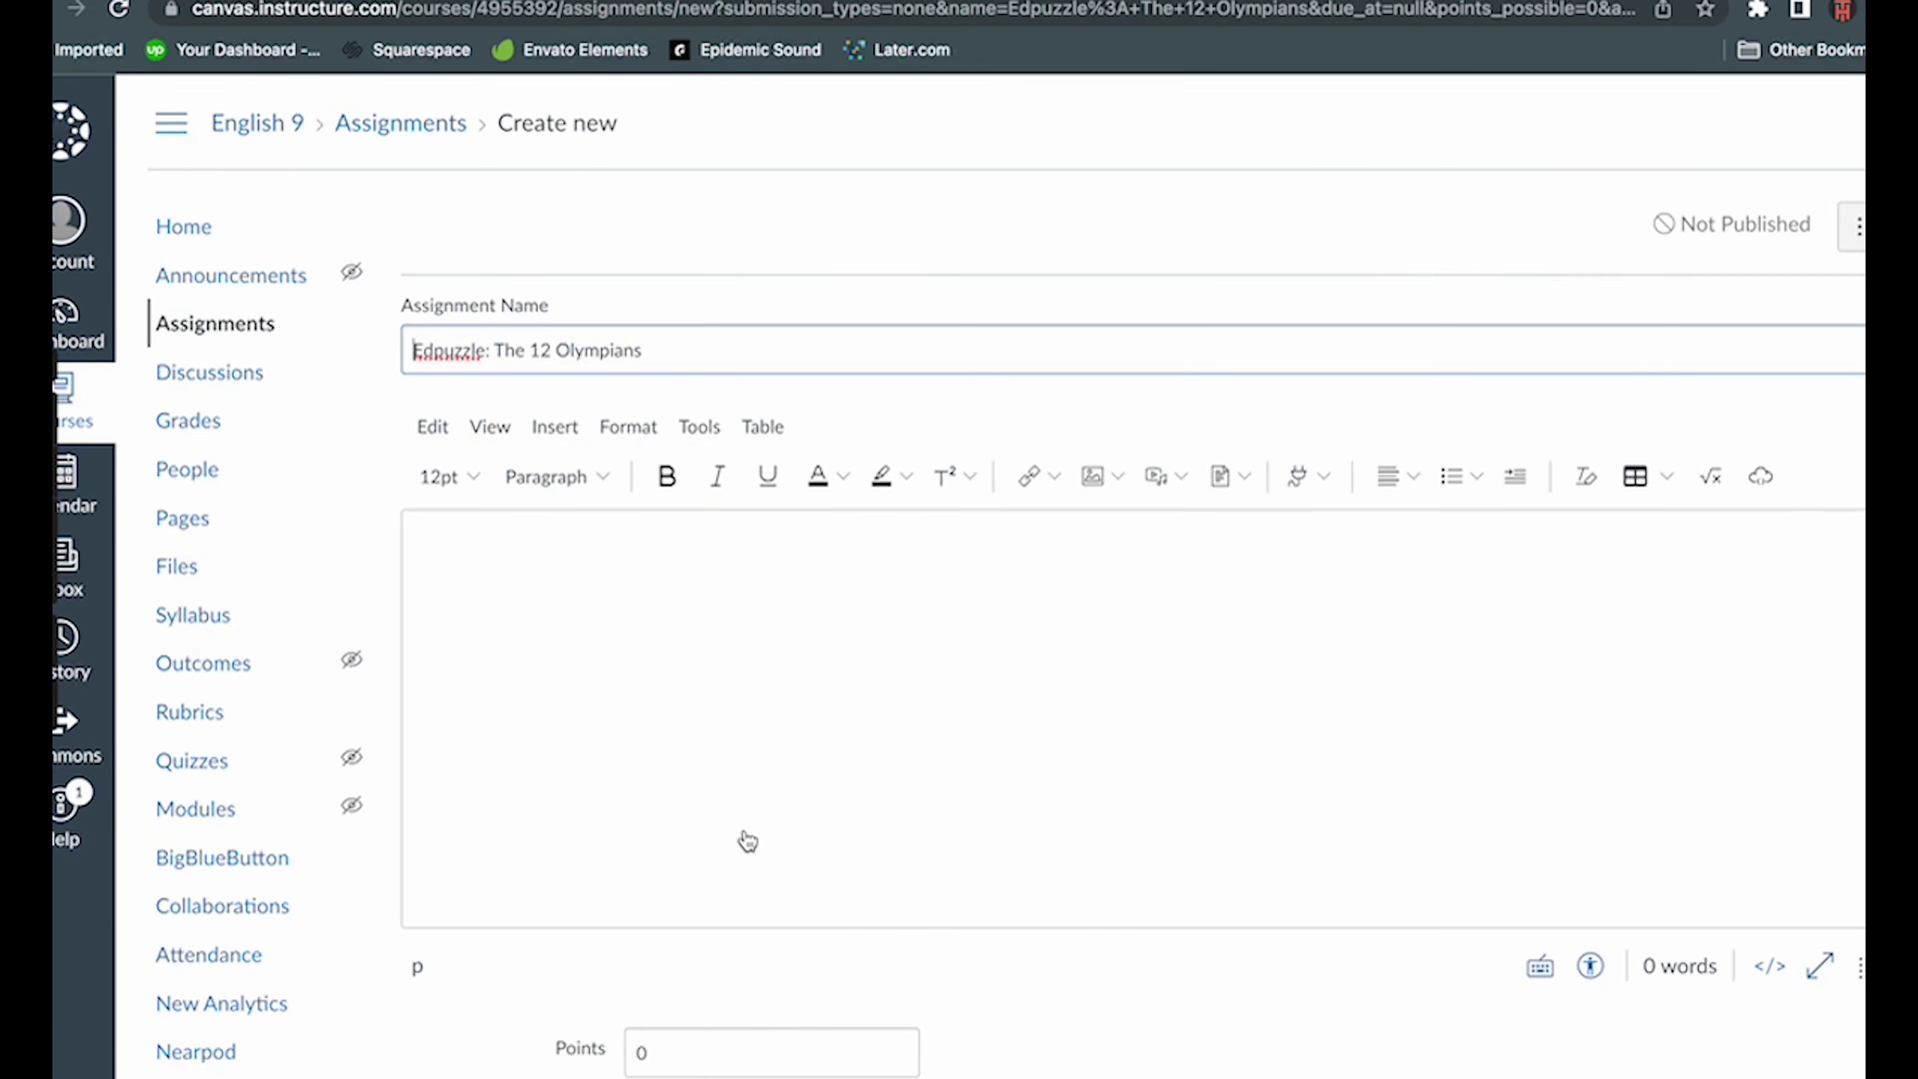
- Enter the assignment instructions, beginning "Complete Edpuzzle: 12 Olympians by 9:00 p.m. Friday, August 19th" and ending "read the answer choices carefully!"
scroll(746, 863, "down", 3)
scroll(746, 862, "down", 3)
scroll(747, 862, "up", 3)
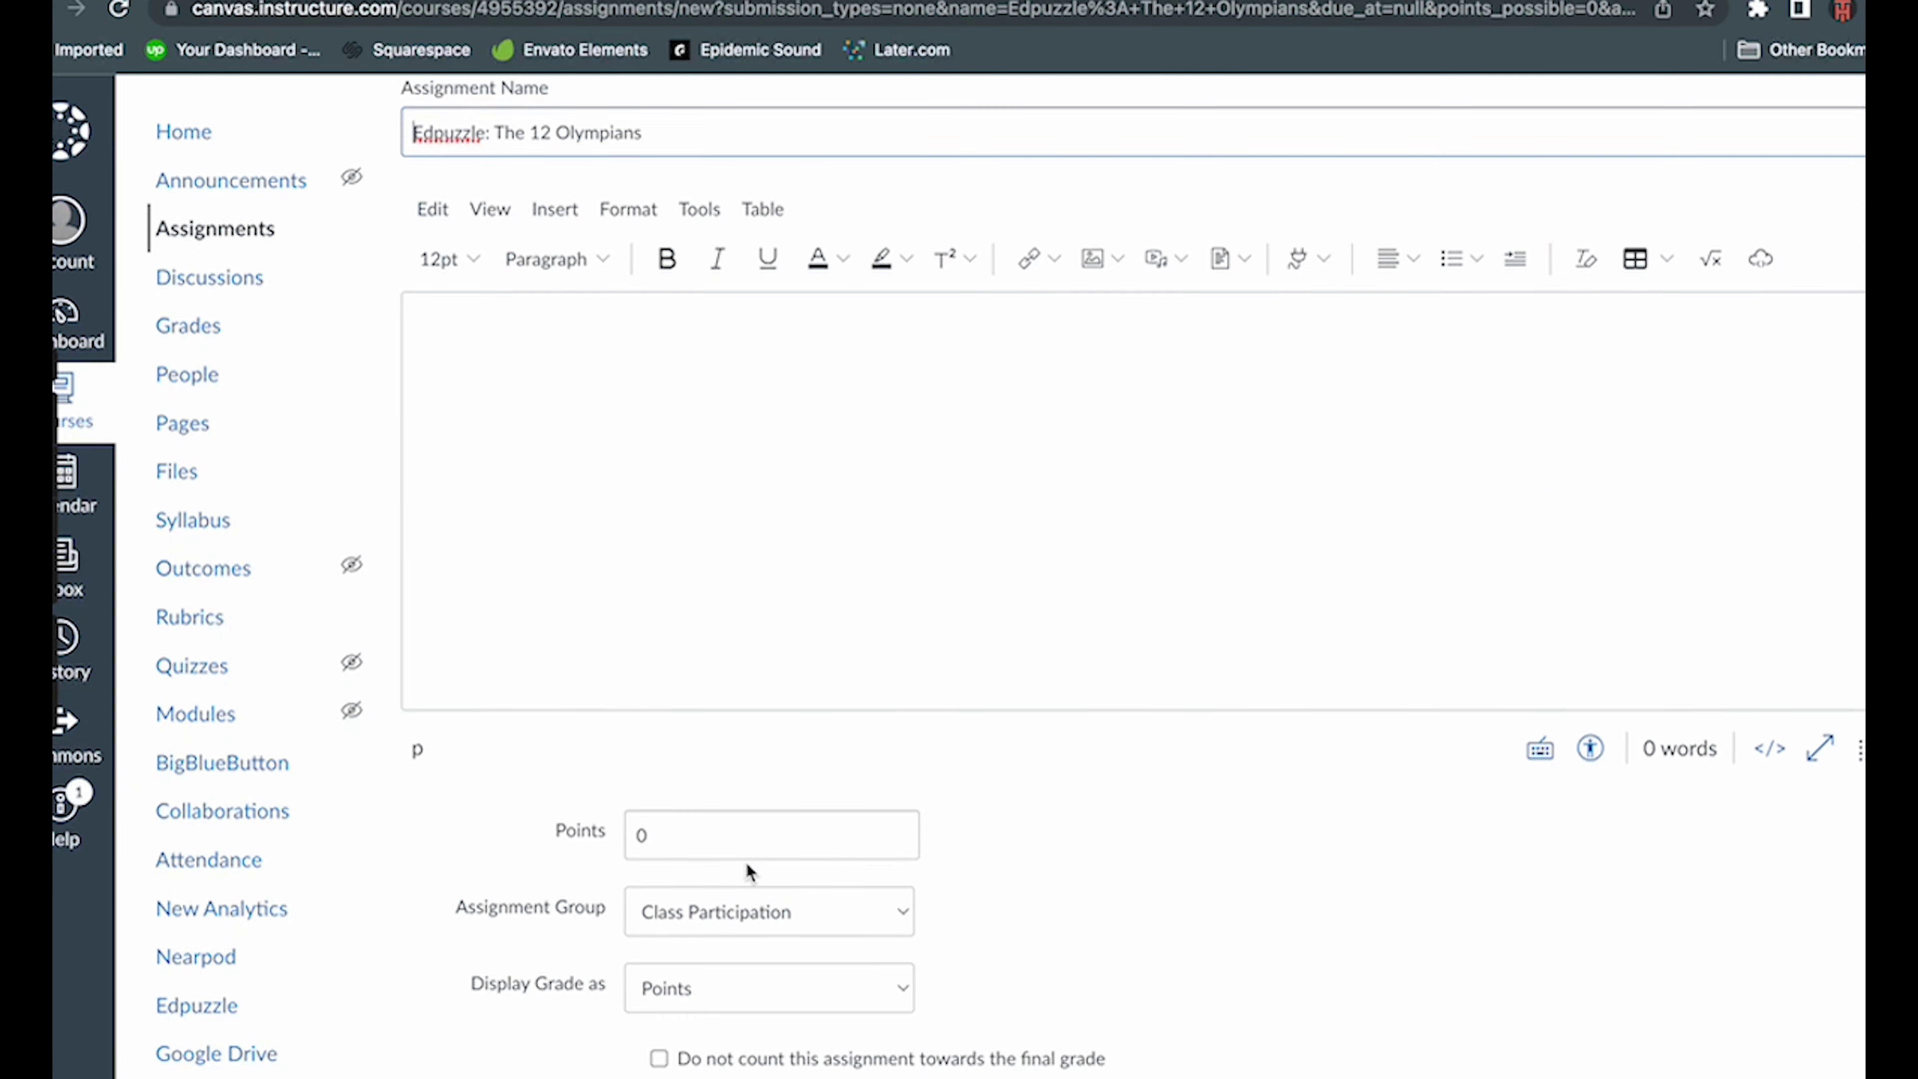
left_click(586, 309)
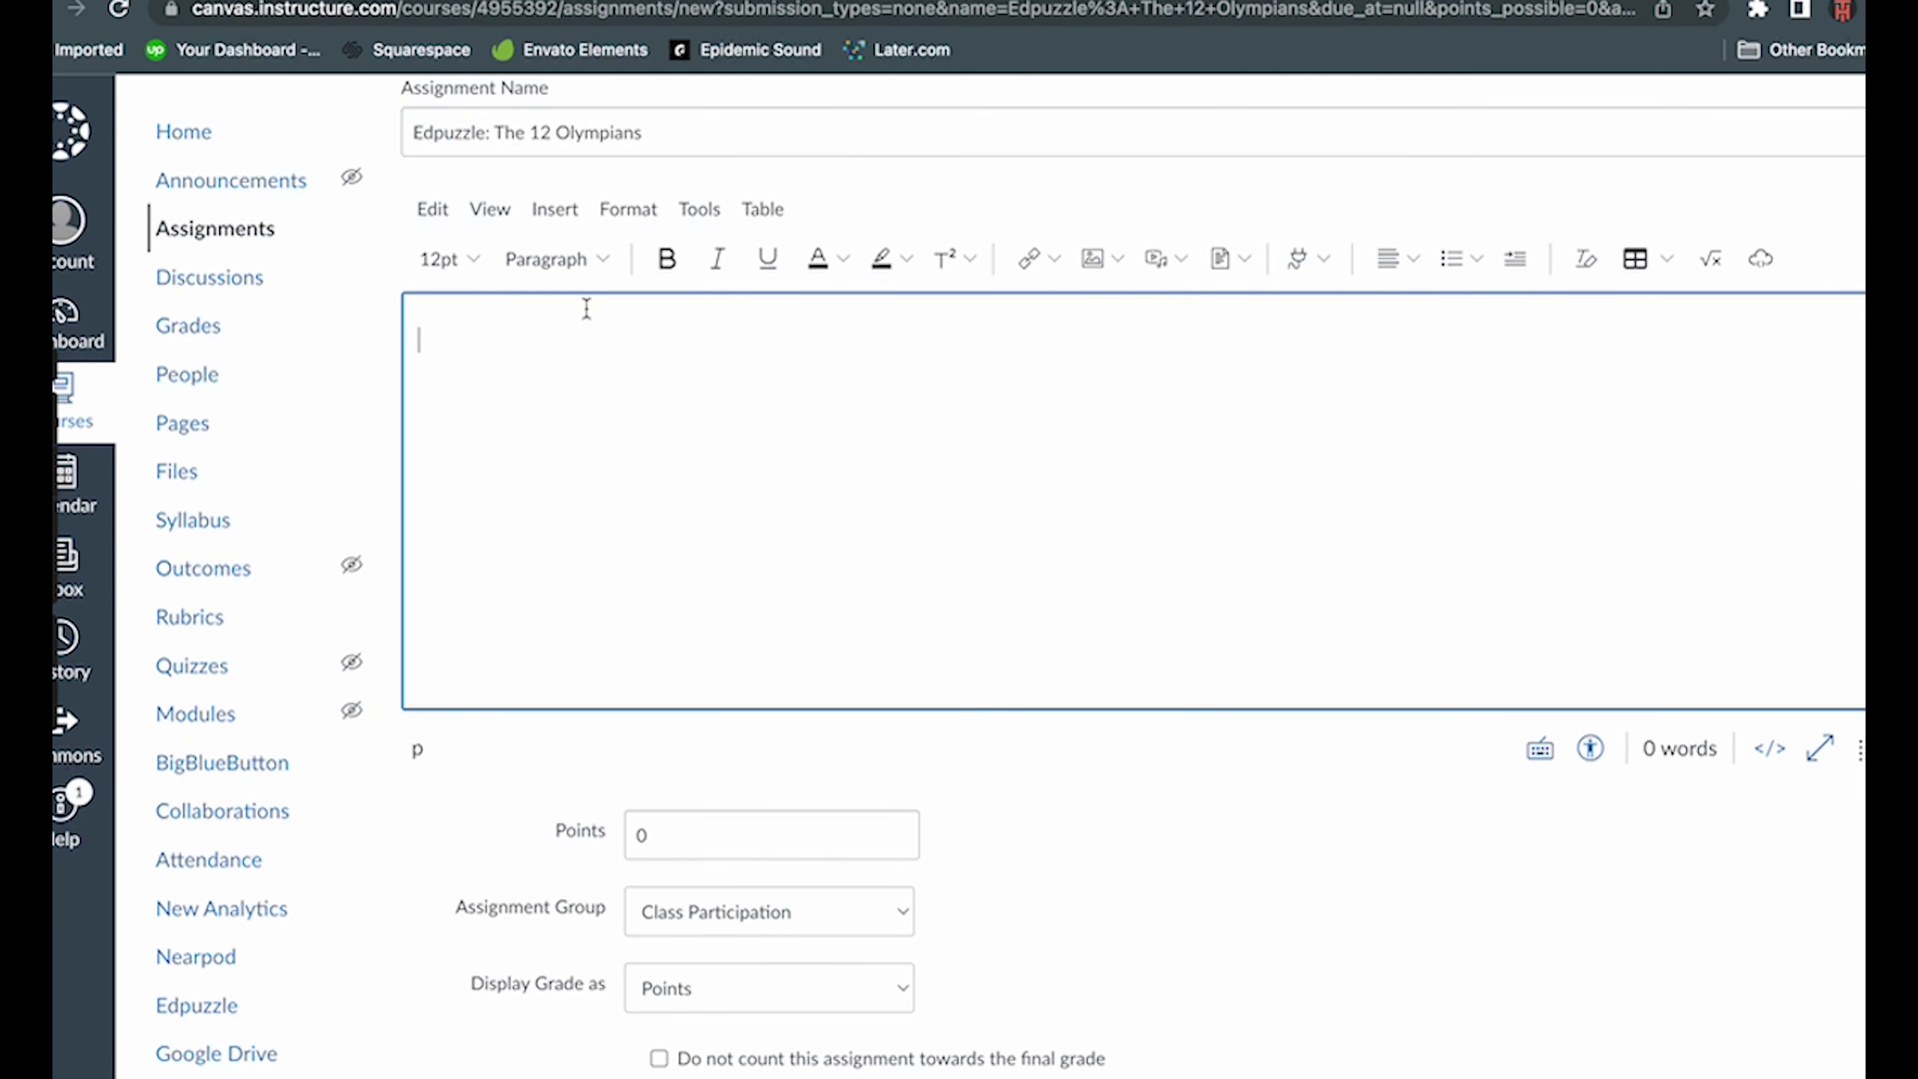
type("Complete Edpuzzle: 12 Olympians by 9:00 p.m. Friday, August 19th. You will have time to work on this in class, so it shouldn't be homework. Remember, your goal is to complete the assignment before we start watching Percy Jackson & The Olympians: The Lightning Thief in class on Friday. Be sure to pay close attention and read the answer choices carefully!")
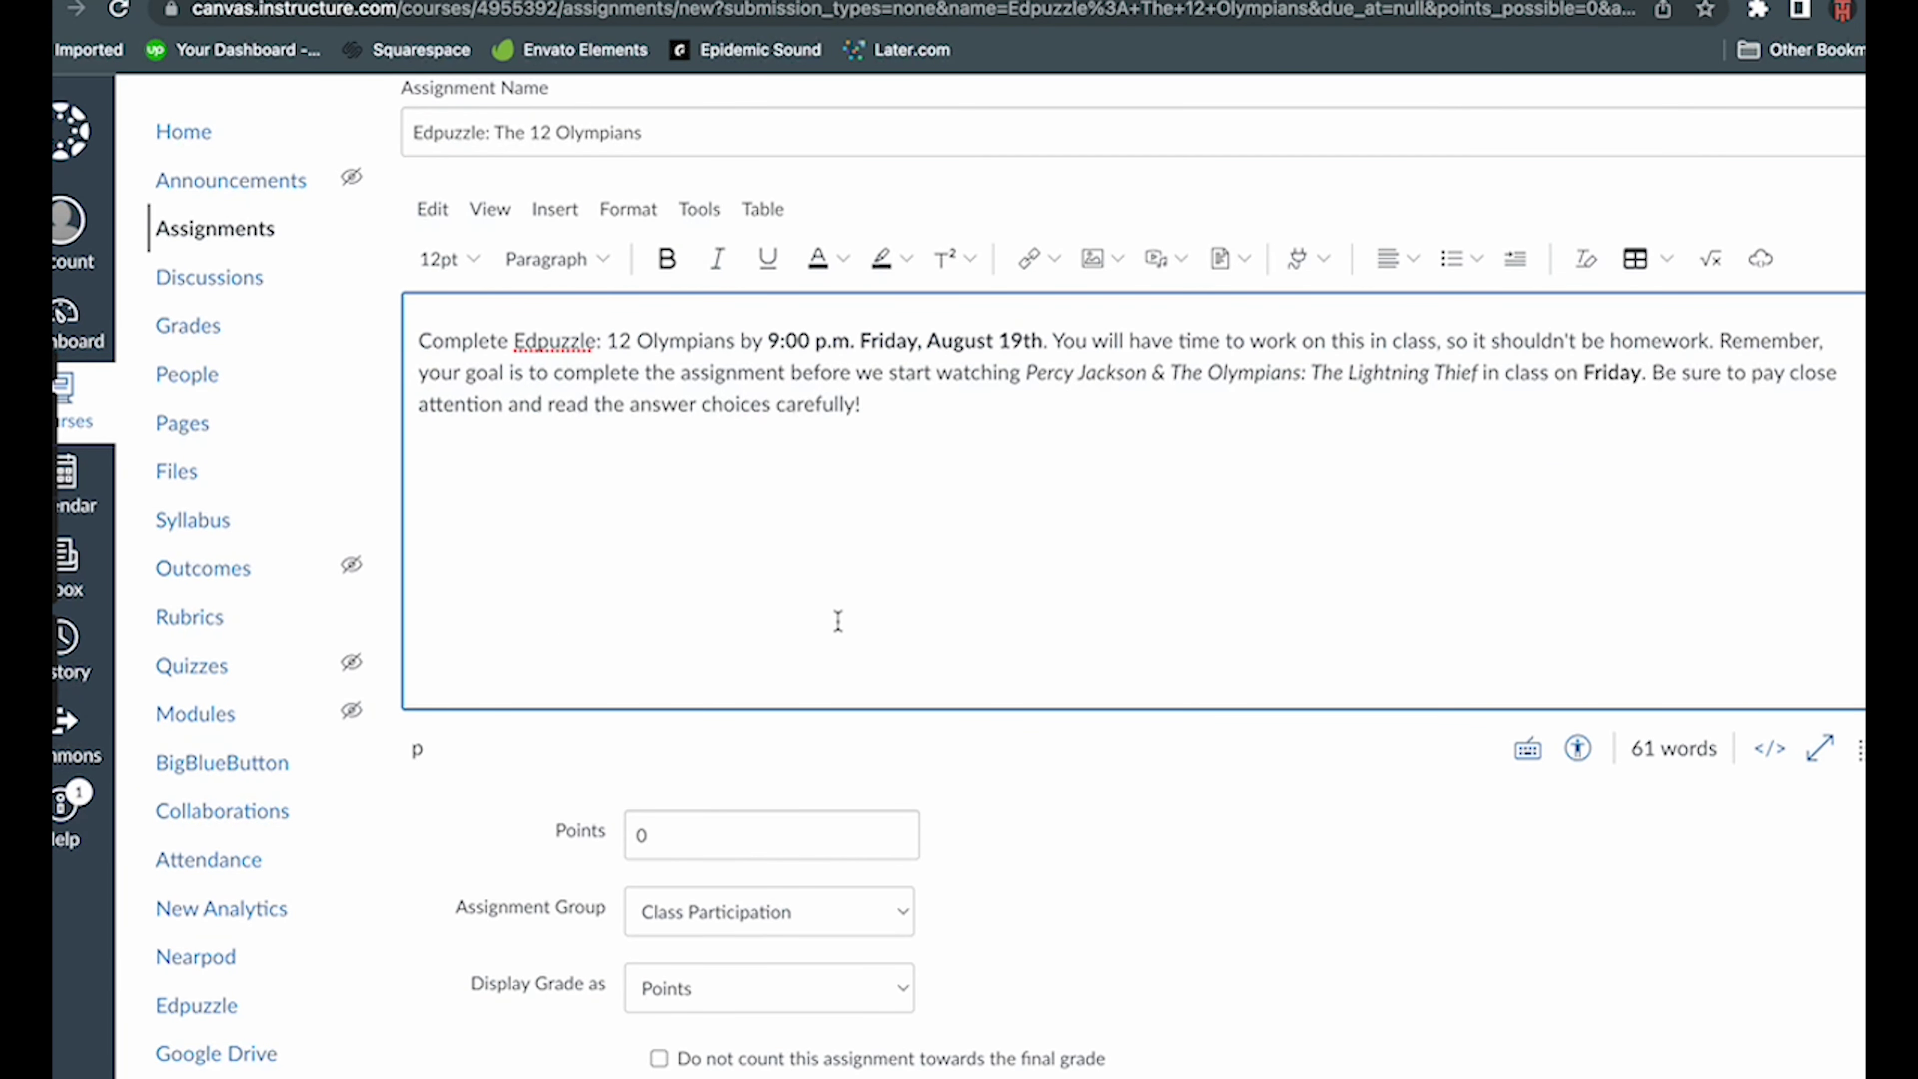
- Set the assignment's points to 10 and exclude it from the final grade
scroll(838, 619, "down", 3)
left_click(635, 653)
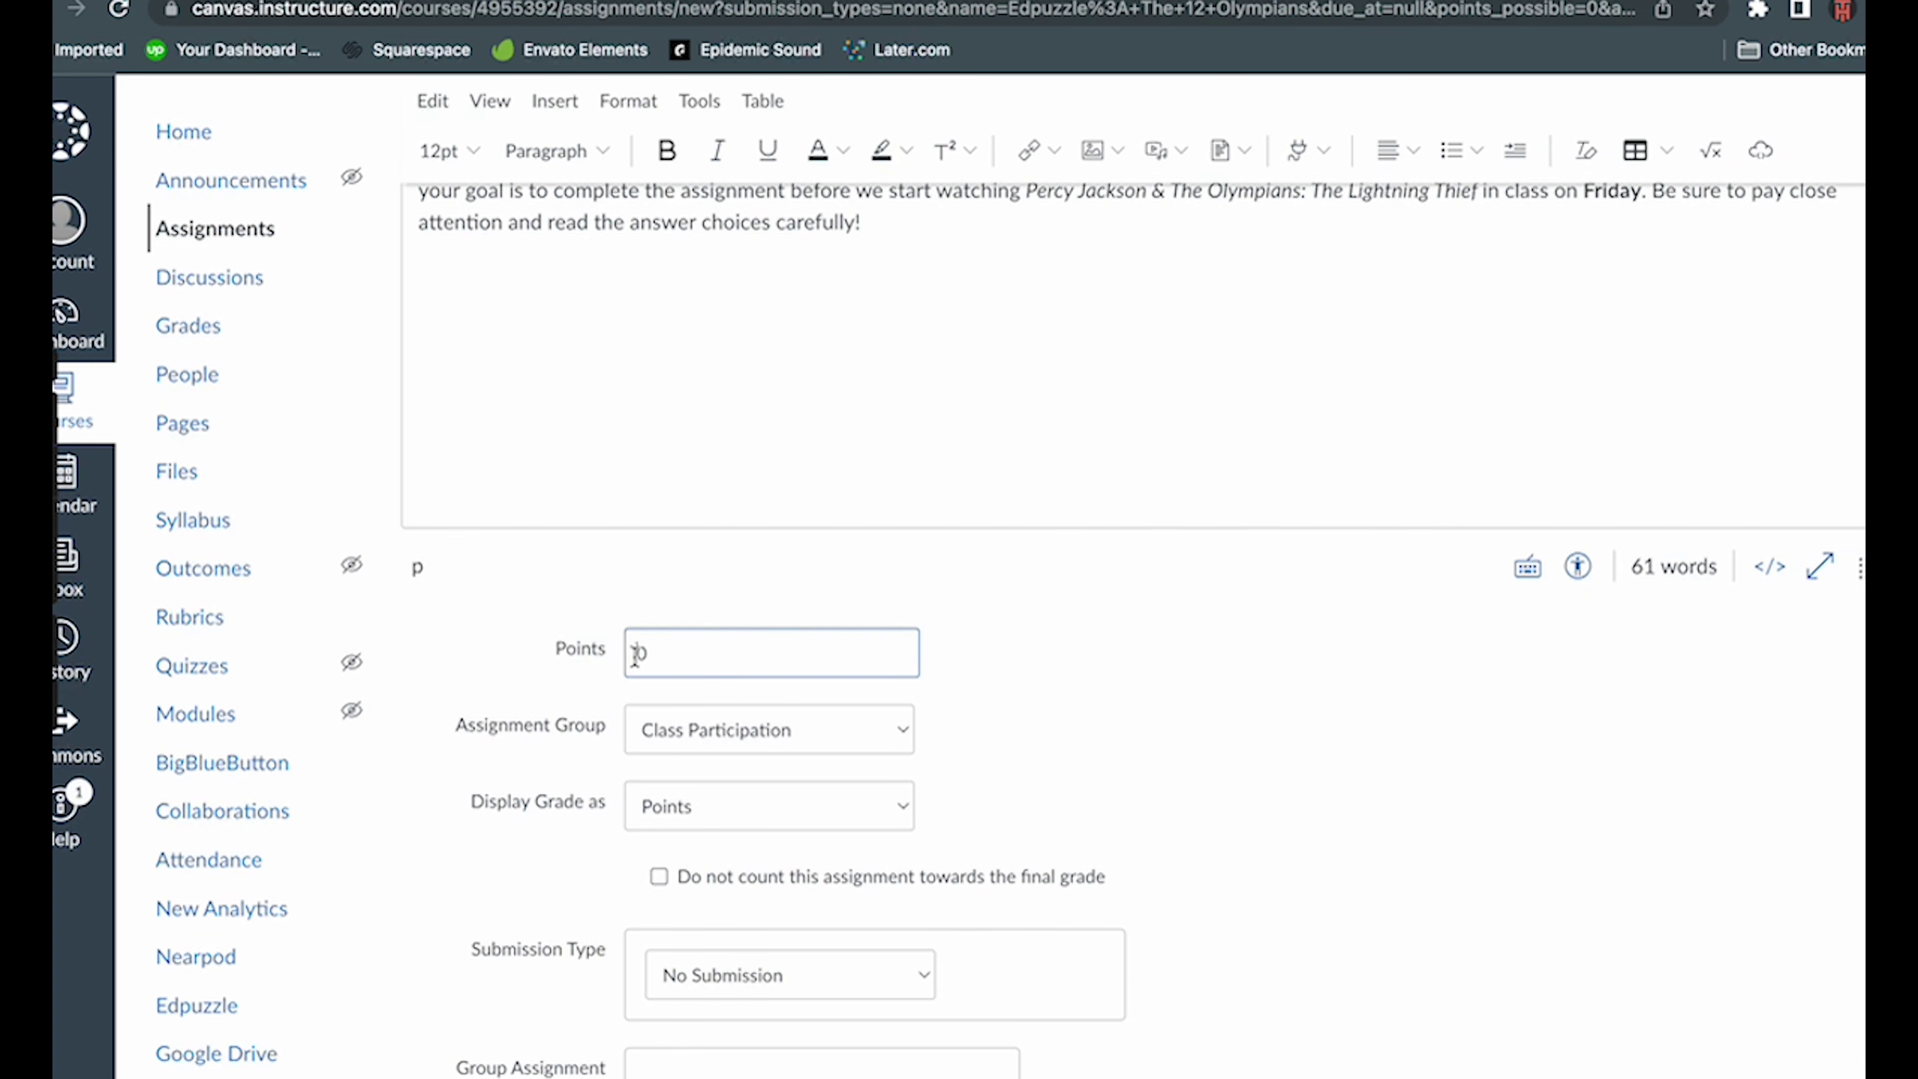
type("1")
scroll(777, 771, "down", 2)
left_click(658, 798)
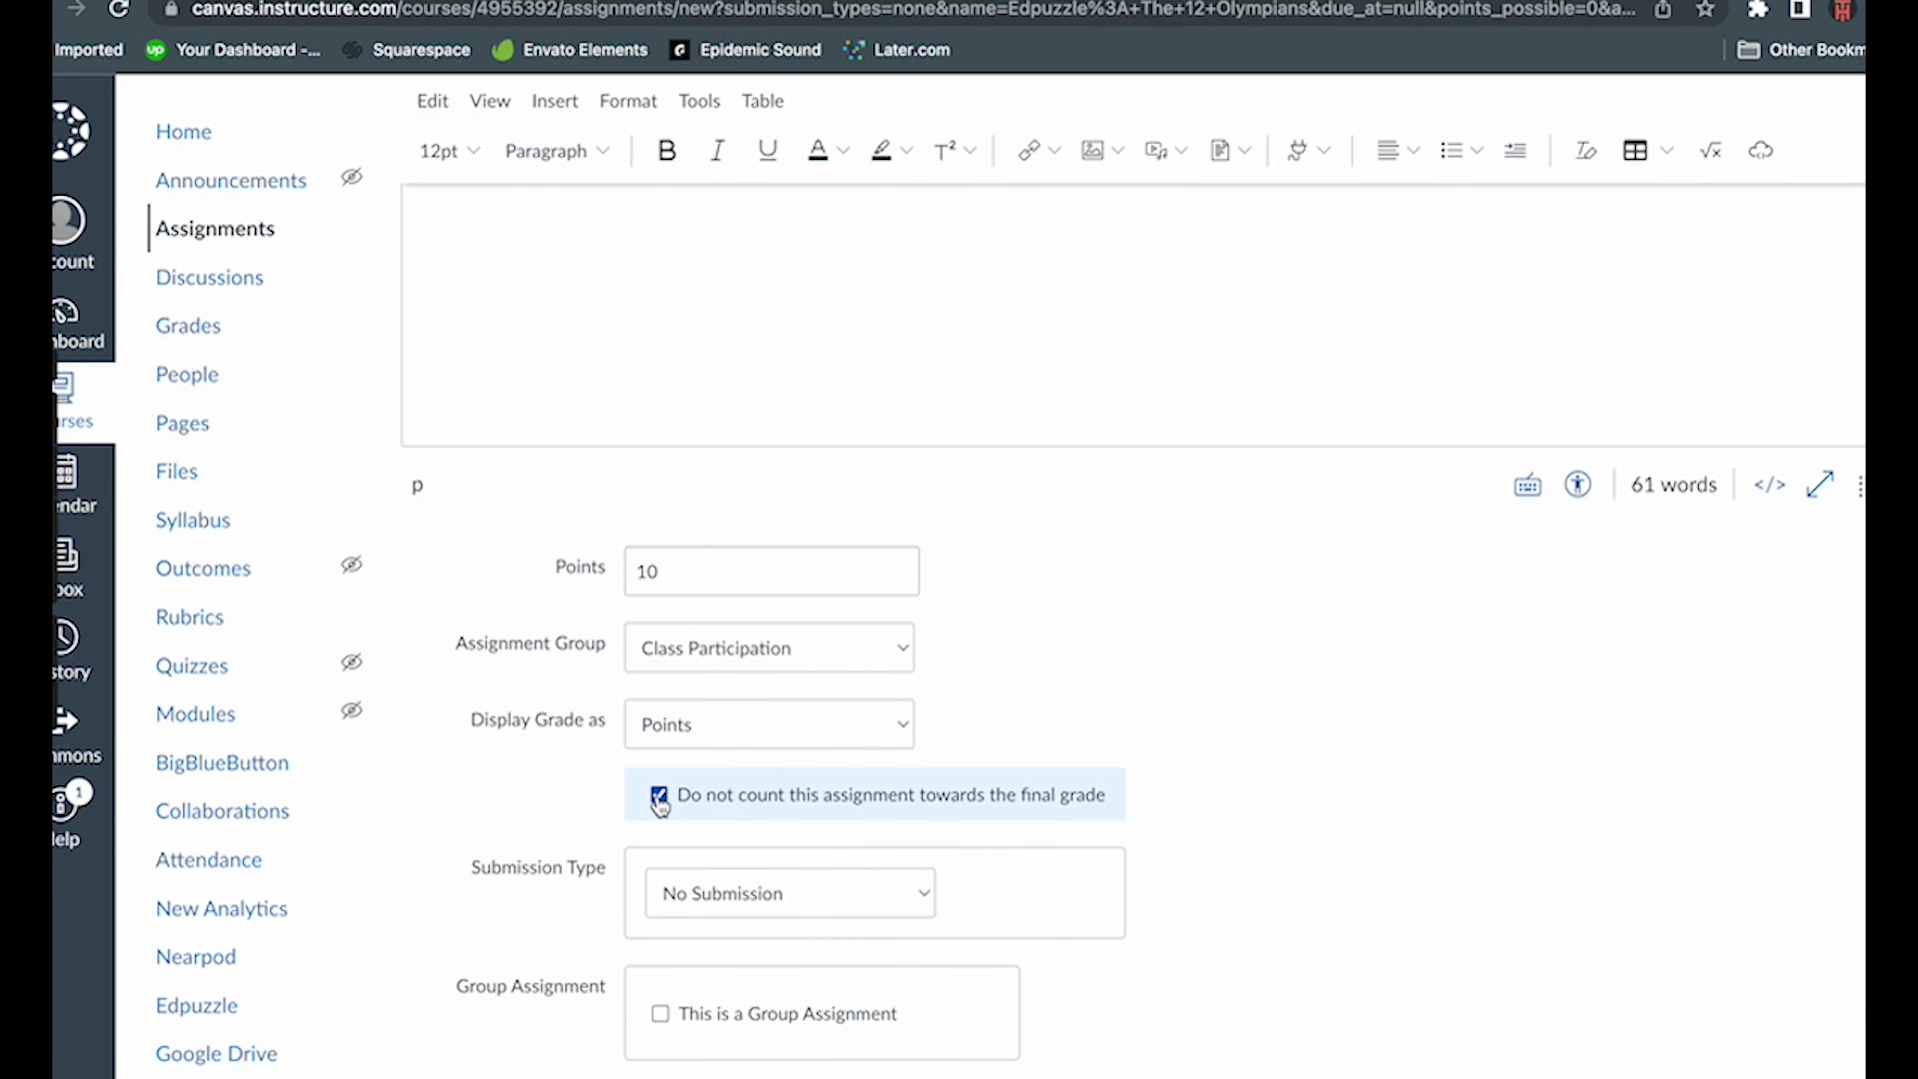
- Set the submission type to External Tool and choose Edpuzzle as the tool
scroll(784, 851, "down", 3)
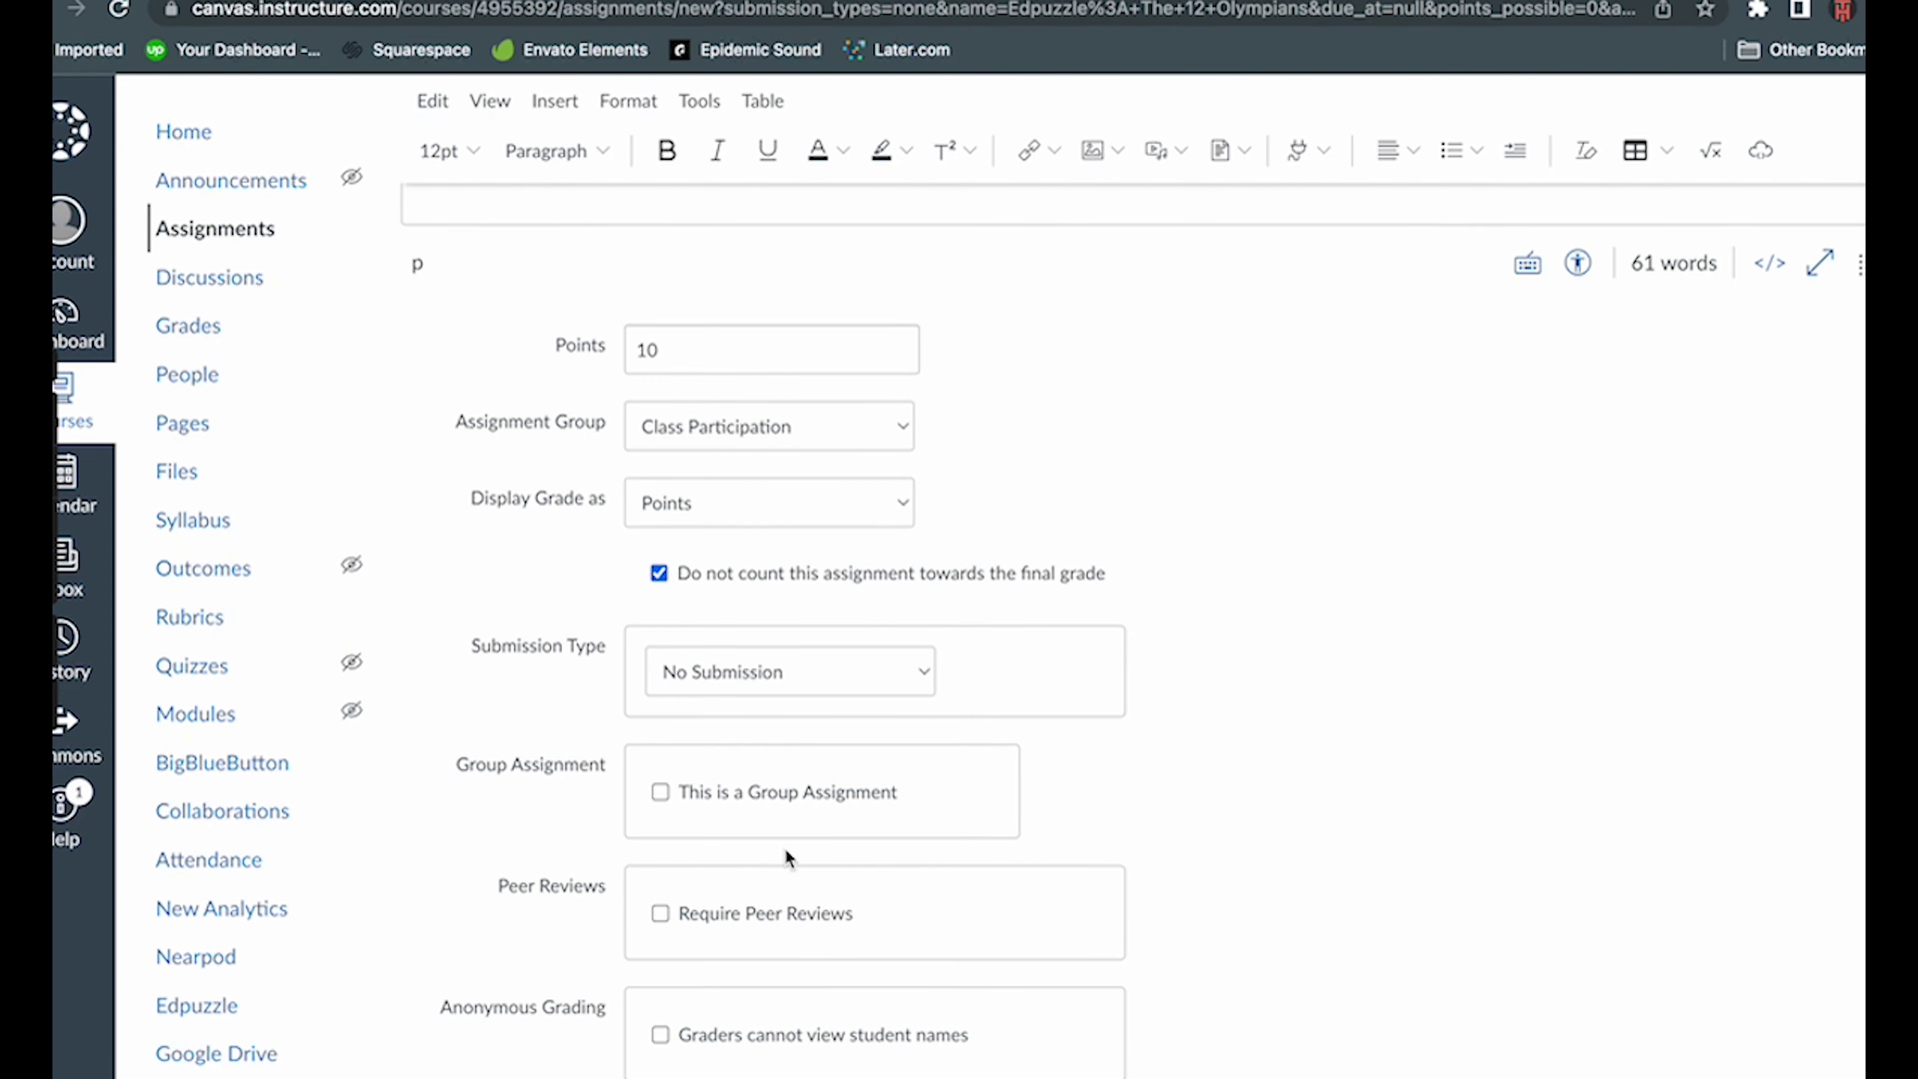
left_click(916, 672)
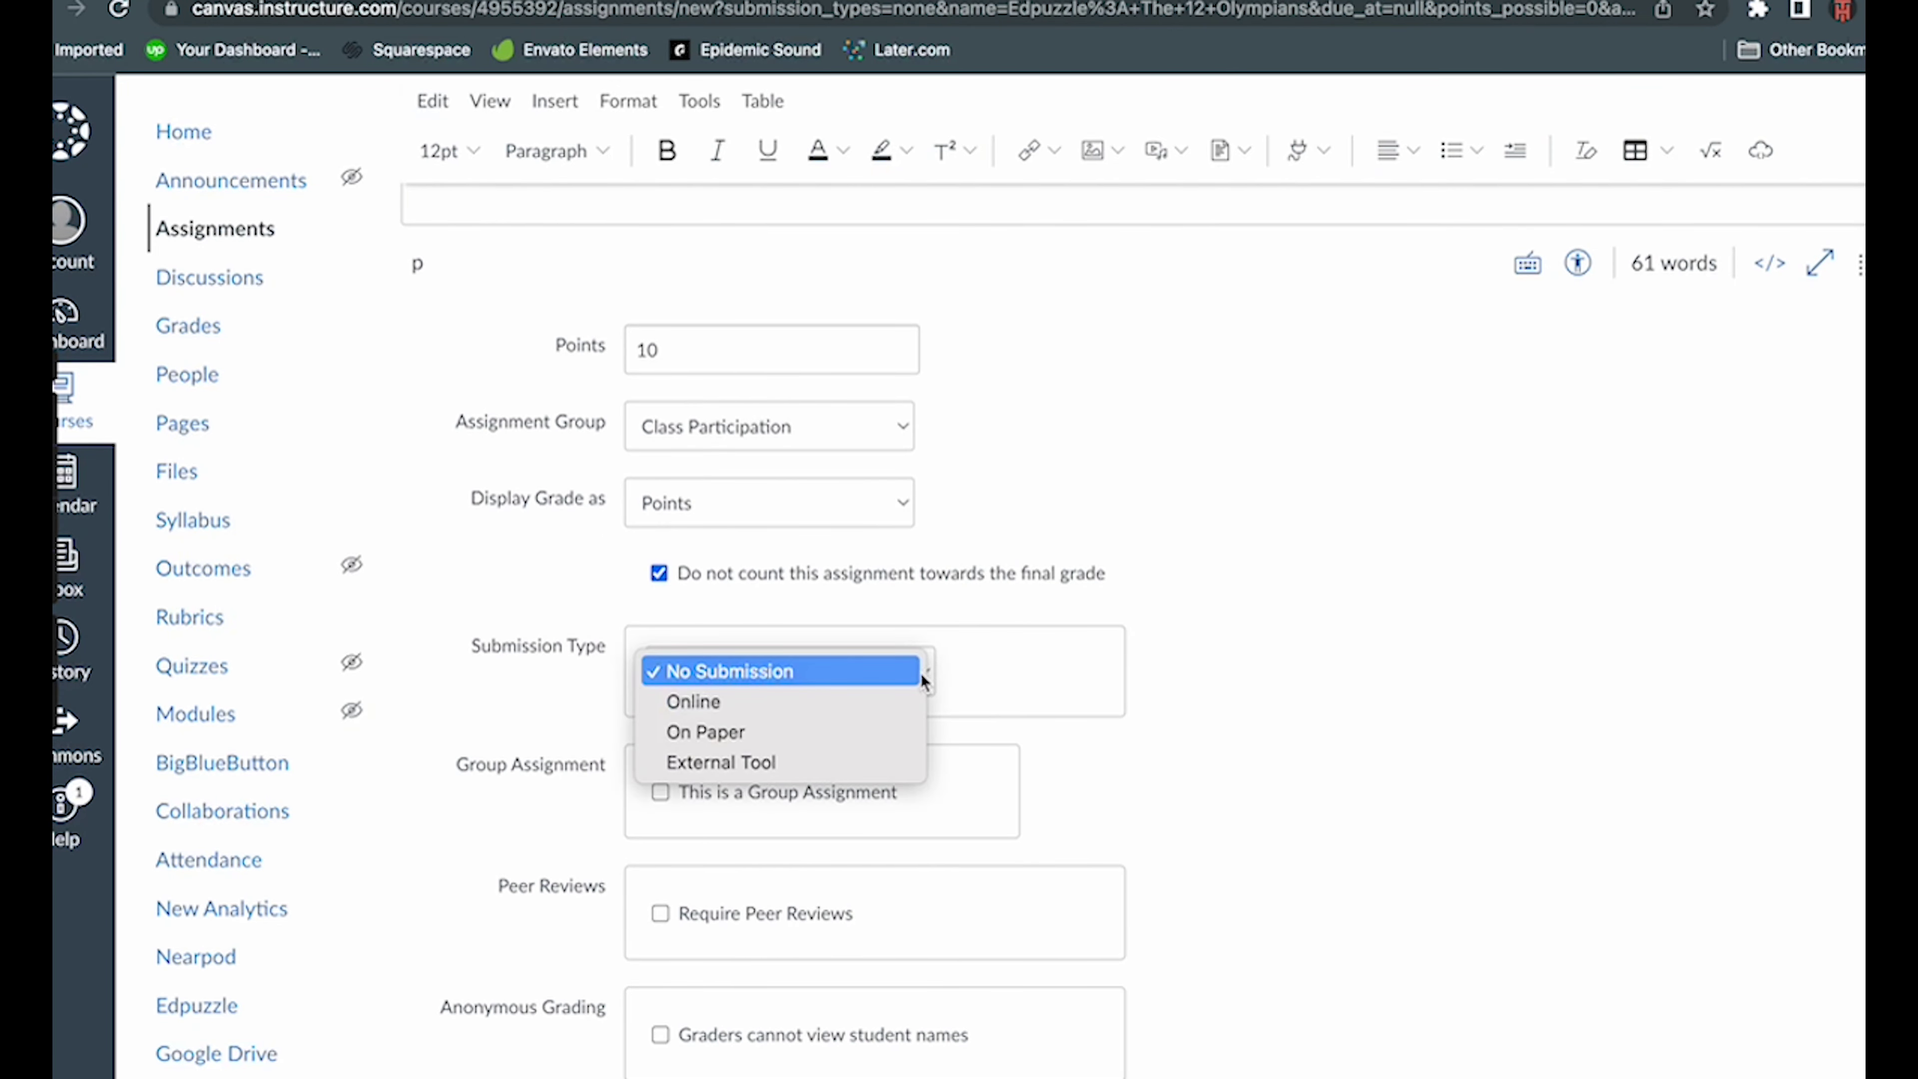
left_click(875, 764)
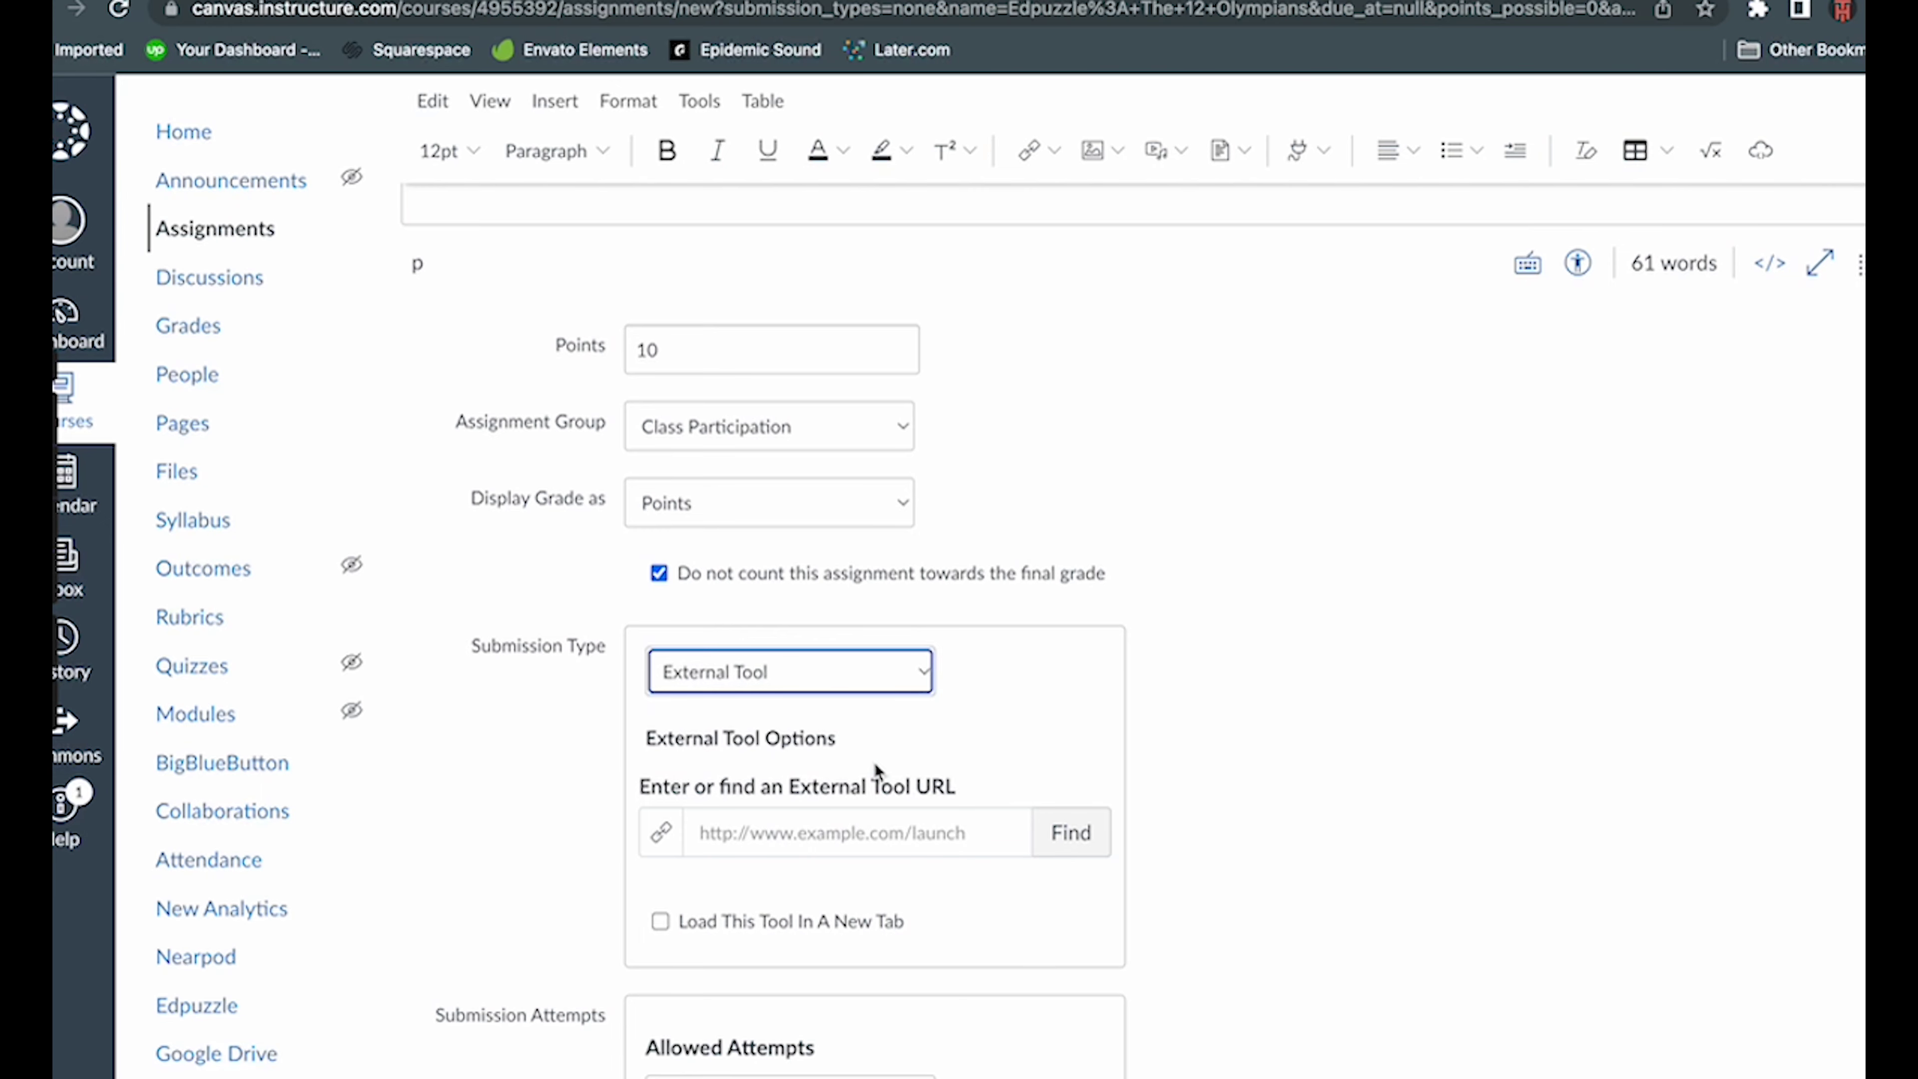
scroll(874, 763, "down", 3)
left_click(1083, 709)
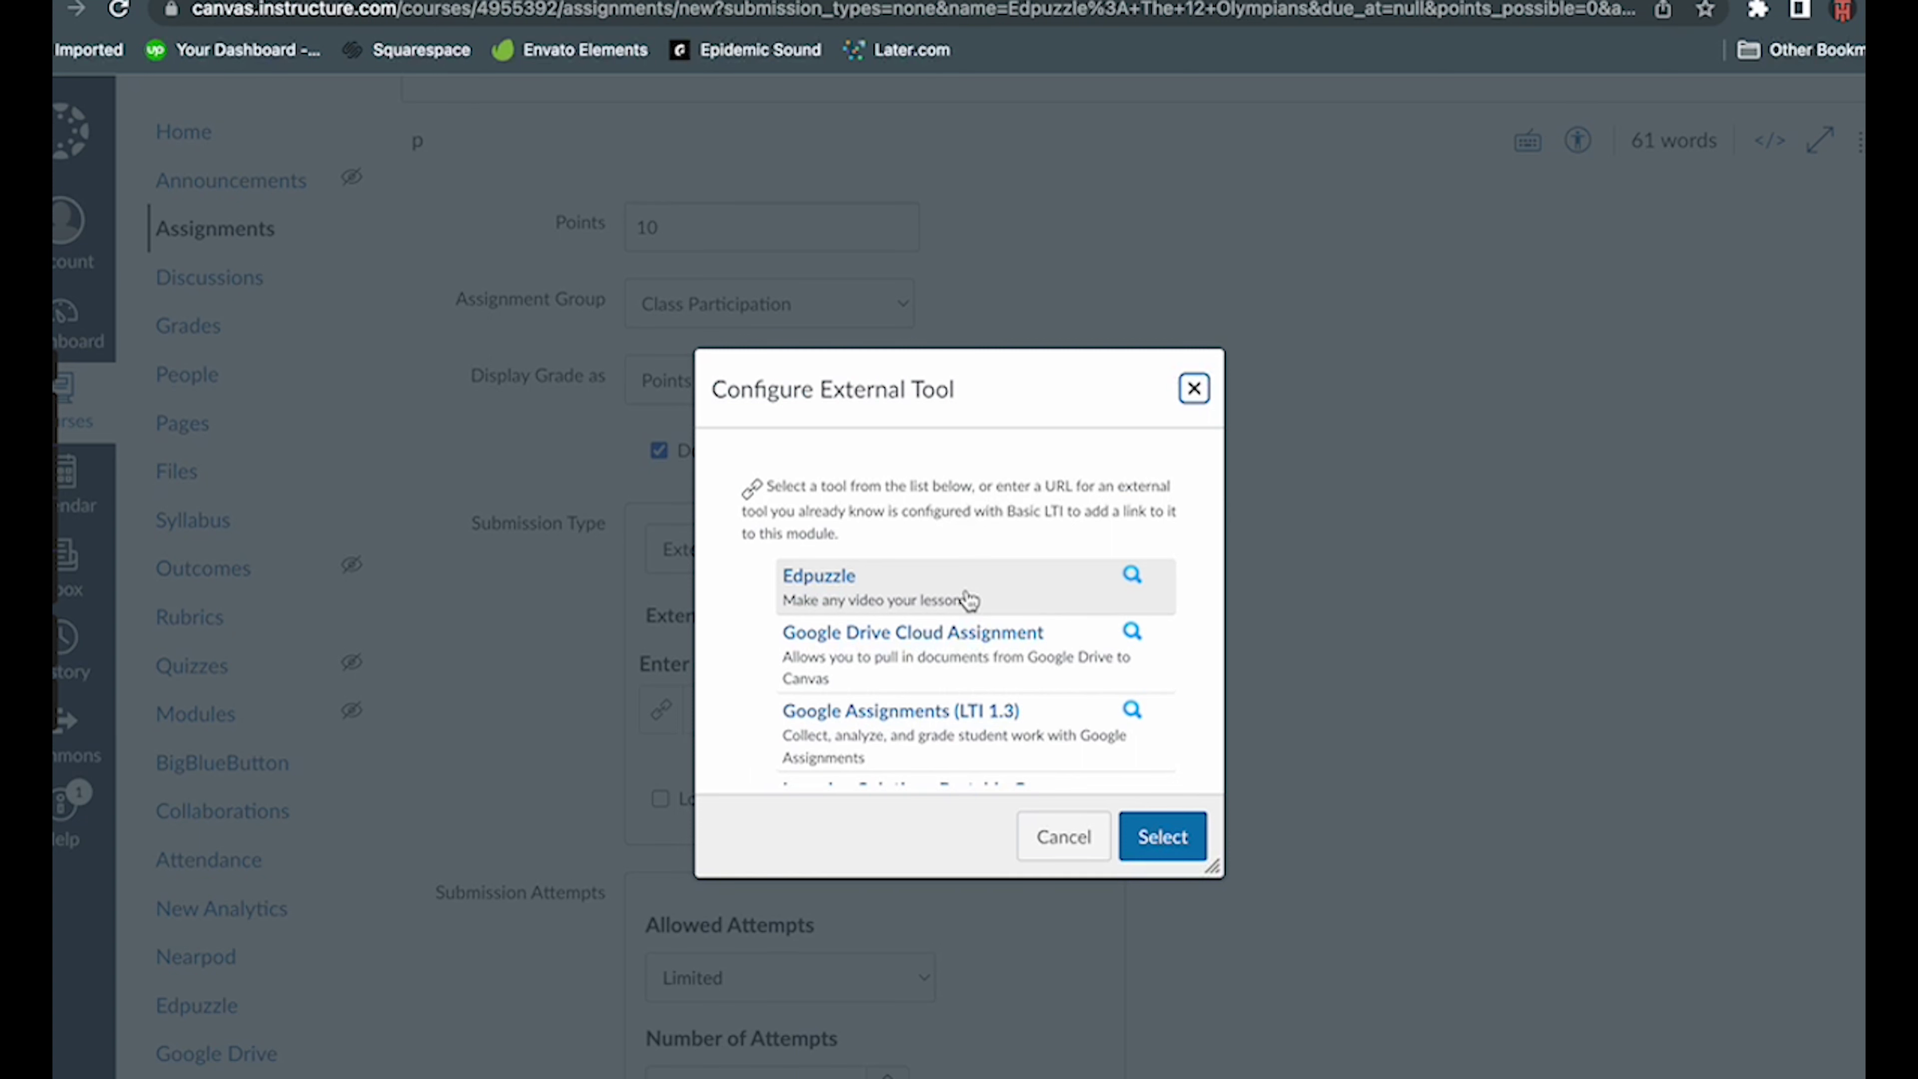
left_click(969, 601)
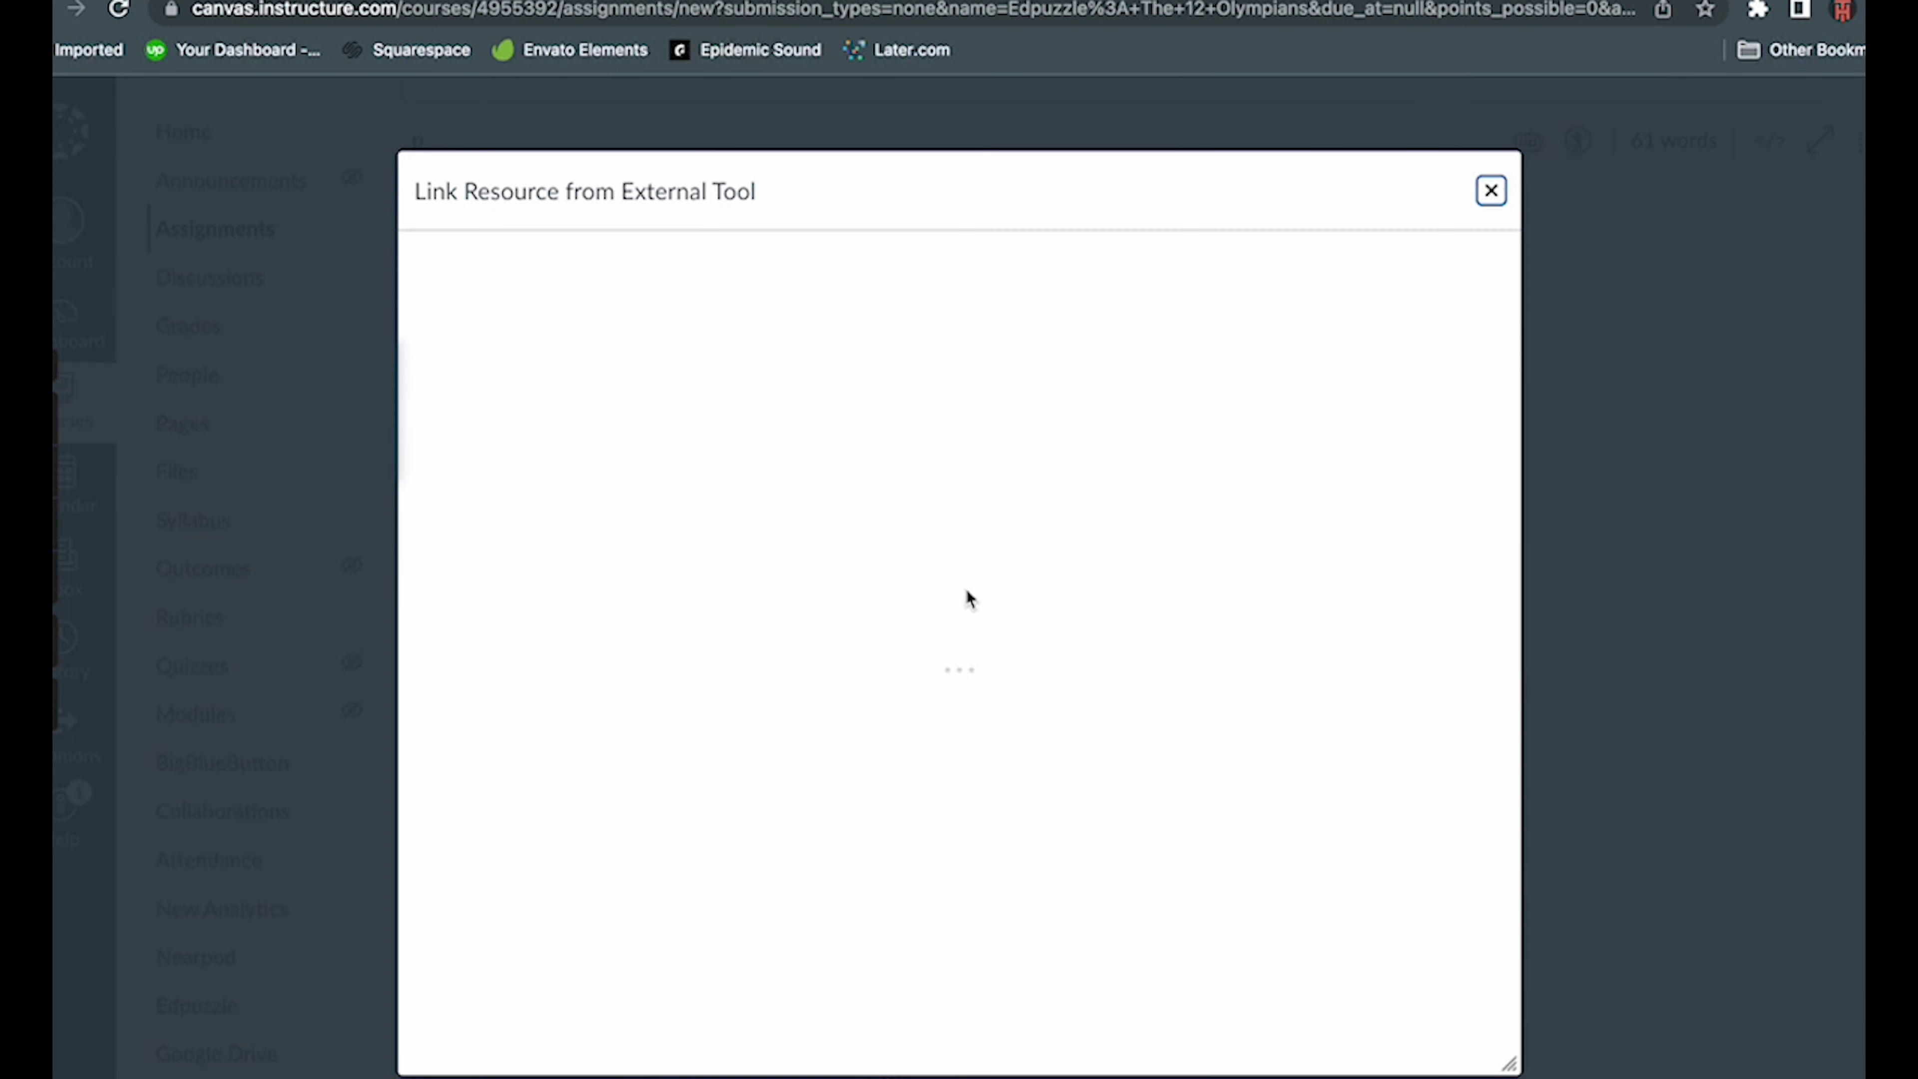
- Assign the Edpuzzle video The 12 Olympian Gods with Prevent Skipping and CCs on, and confirm it as the external tool
scroll(970, 601, "down", 12)
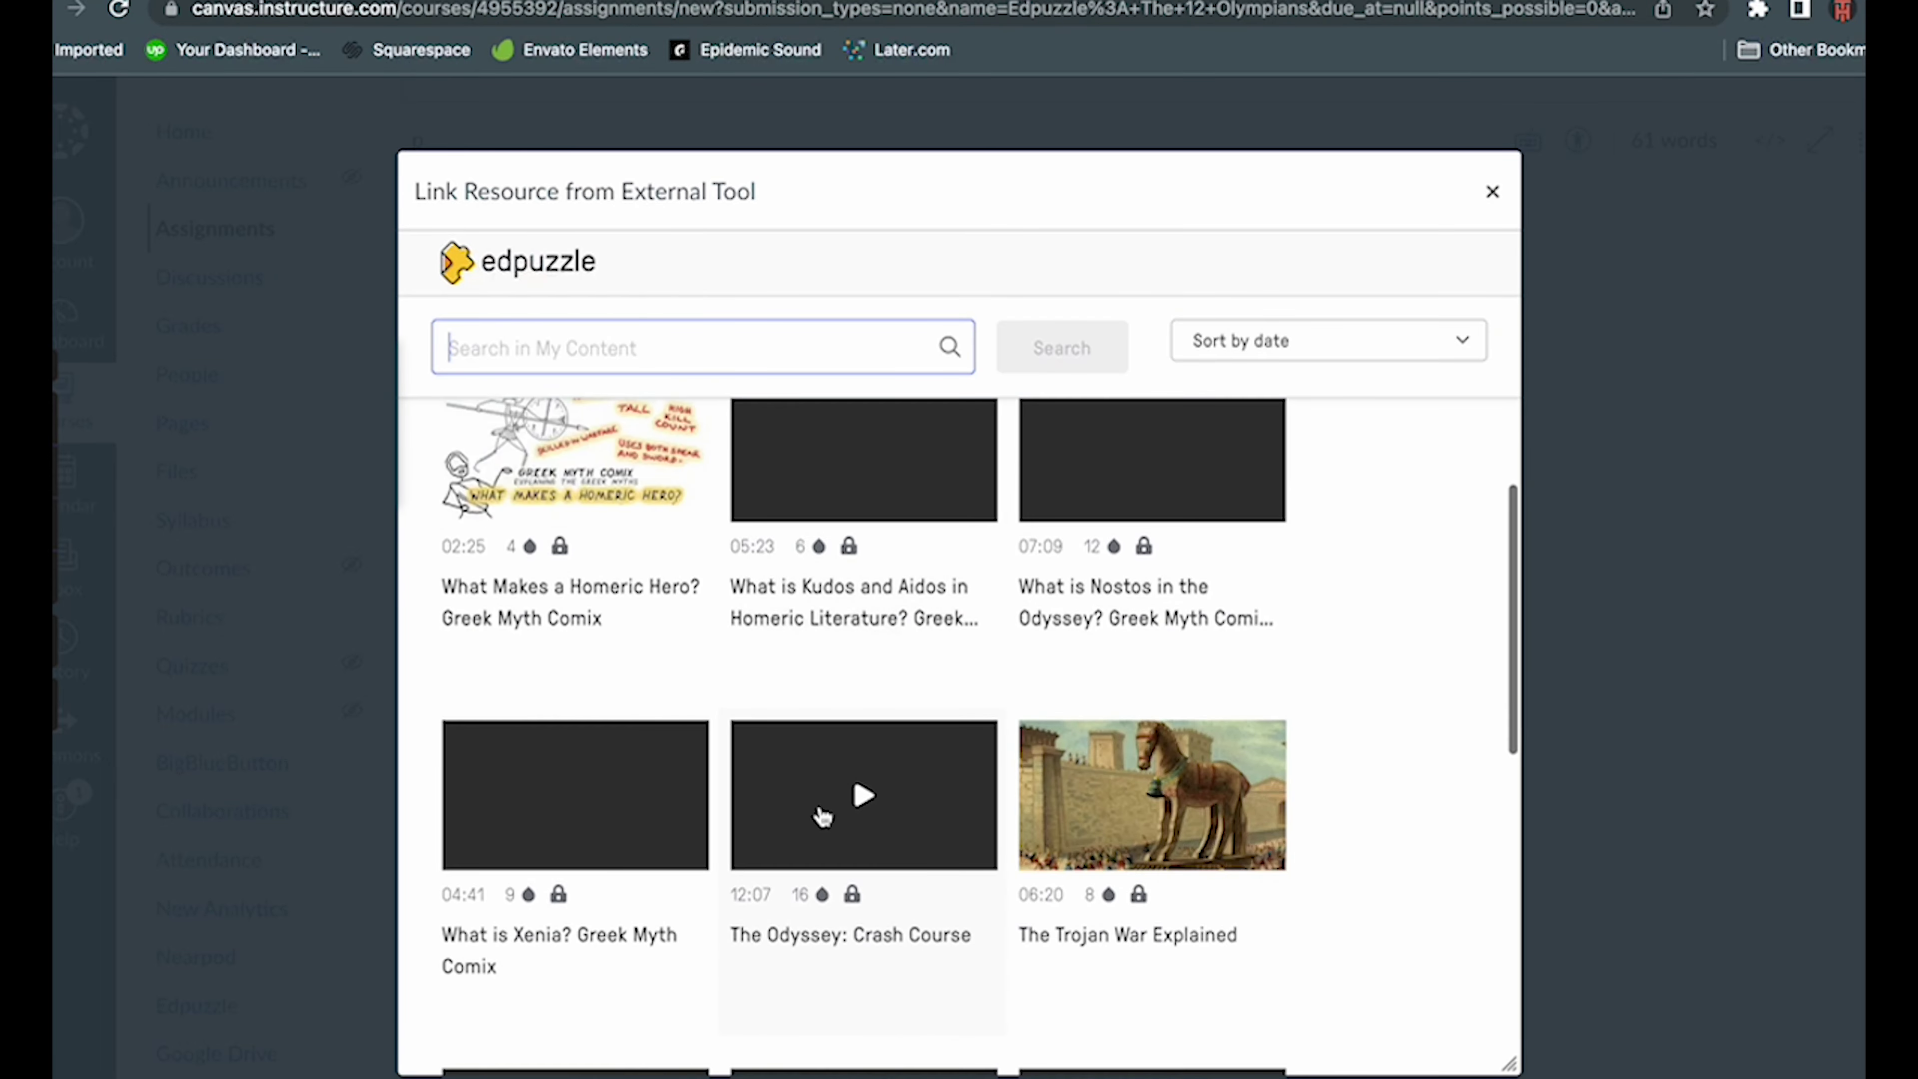
left_click(604, 767)
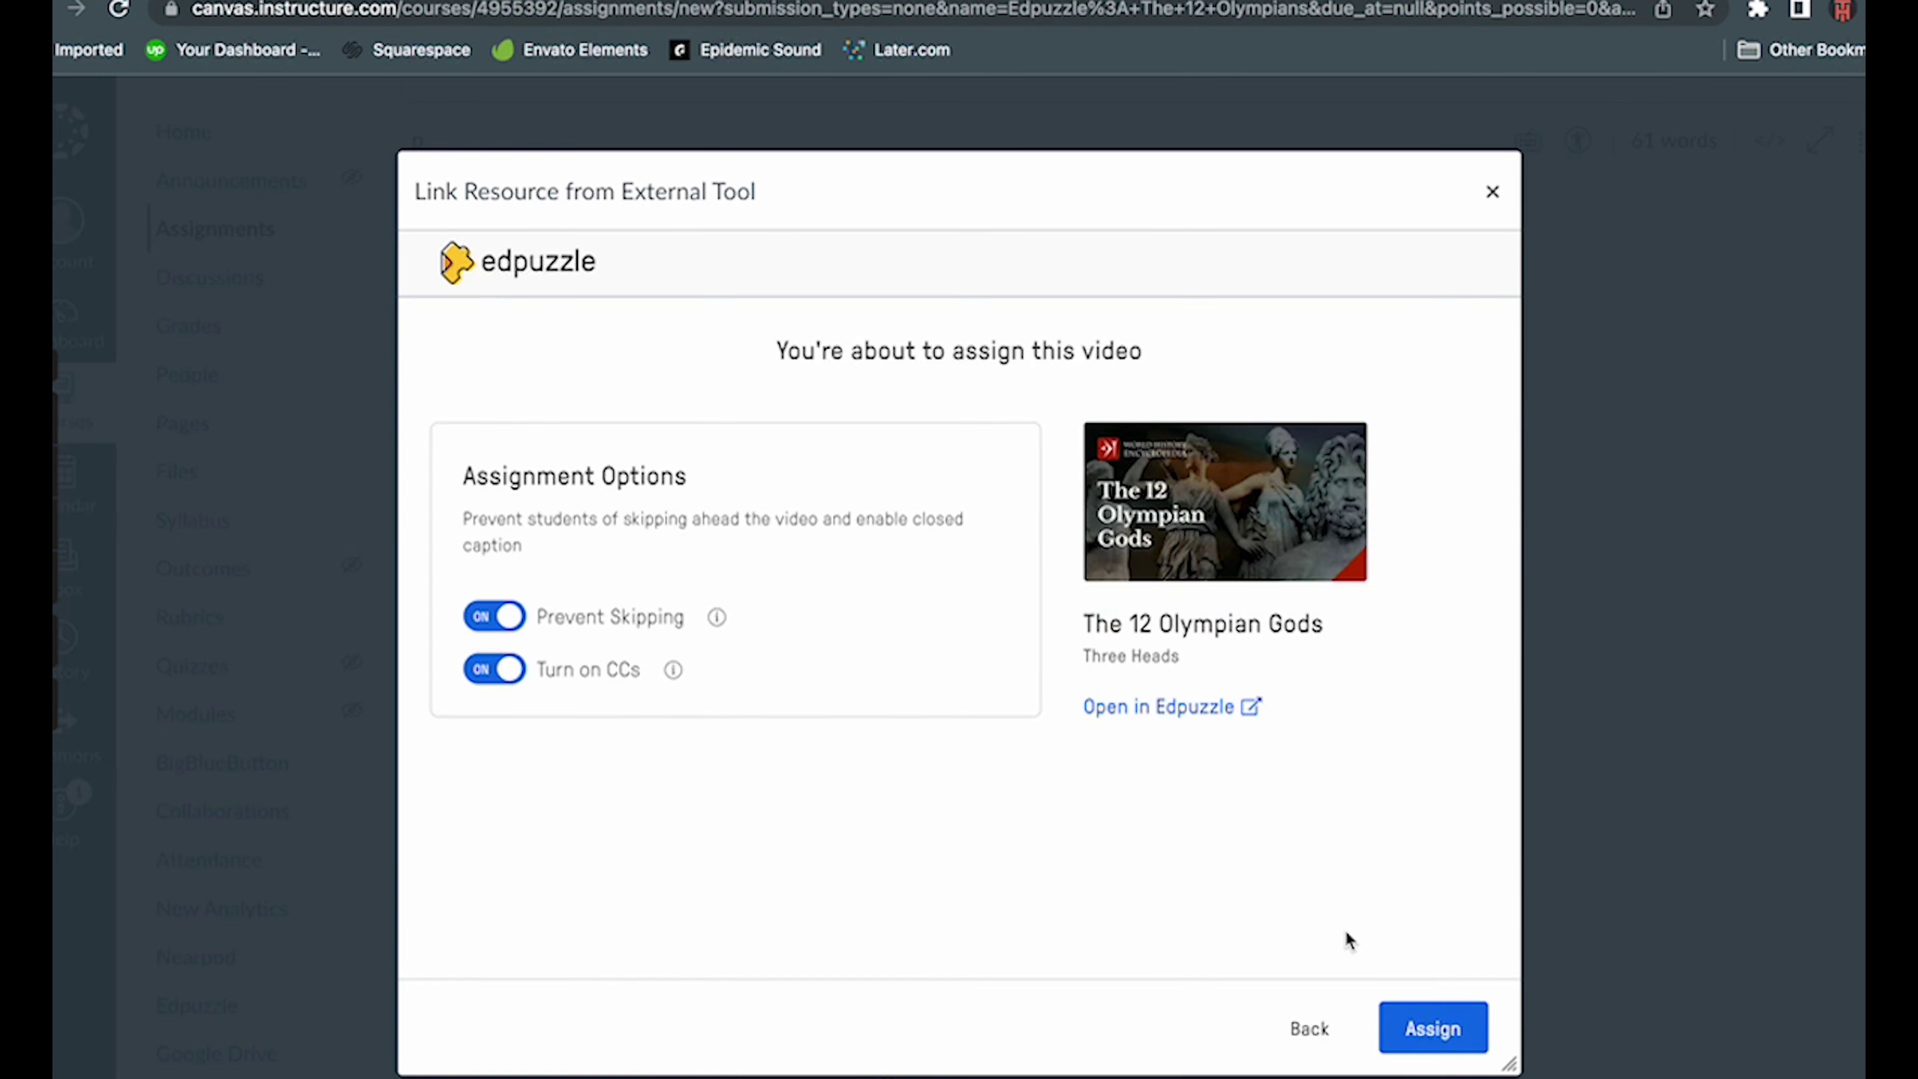
left_click(1435, 1027)
left_click(1152, 837)
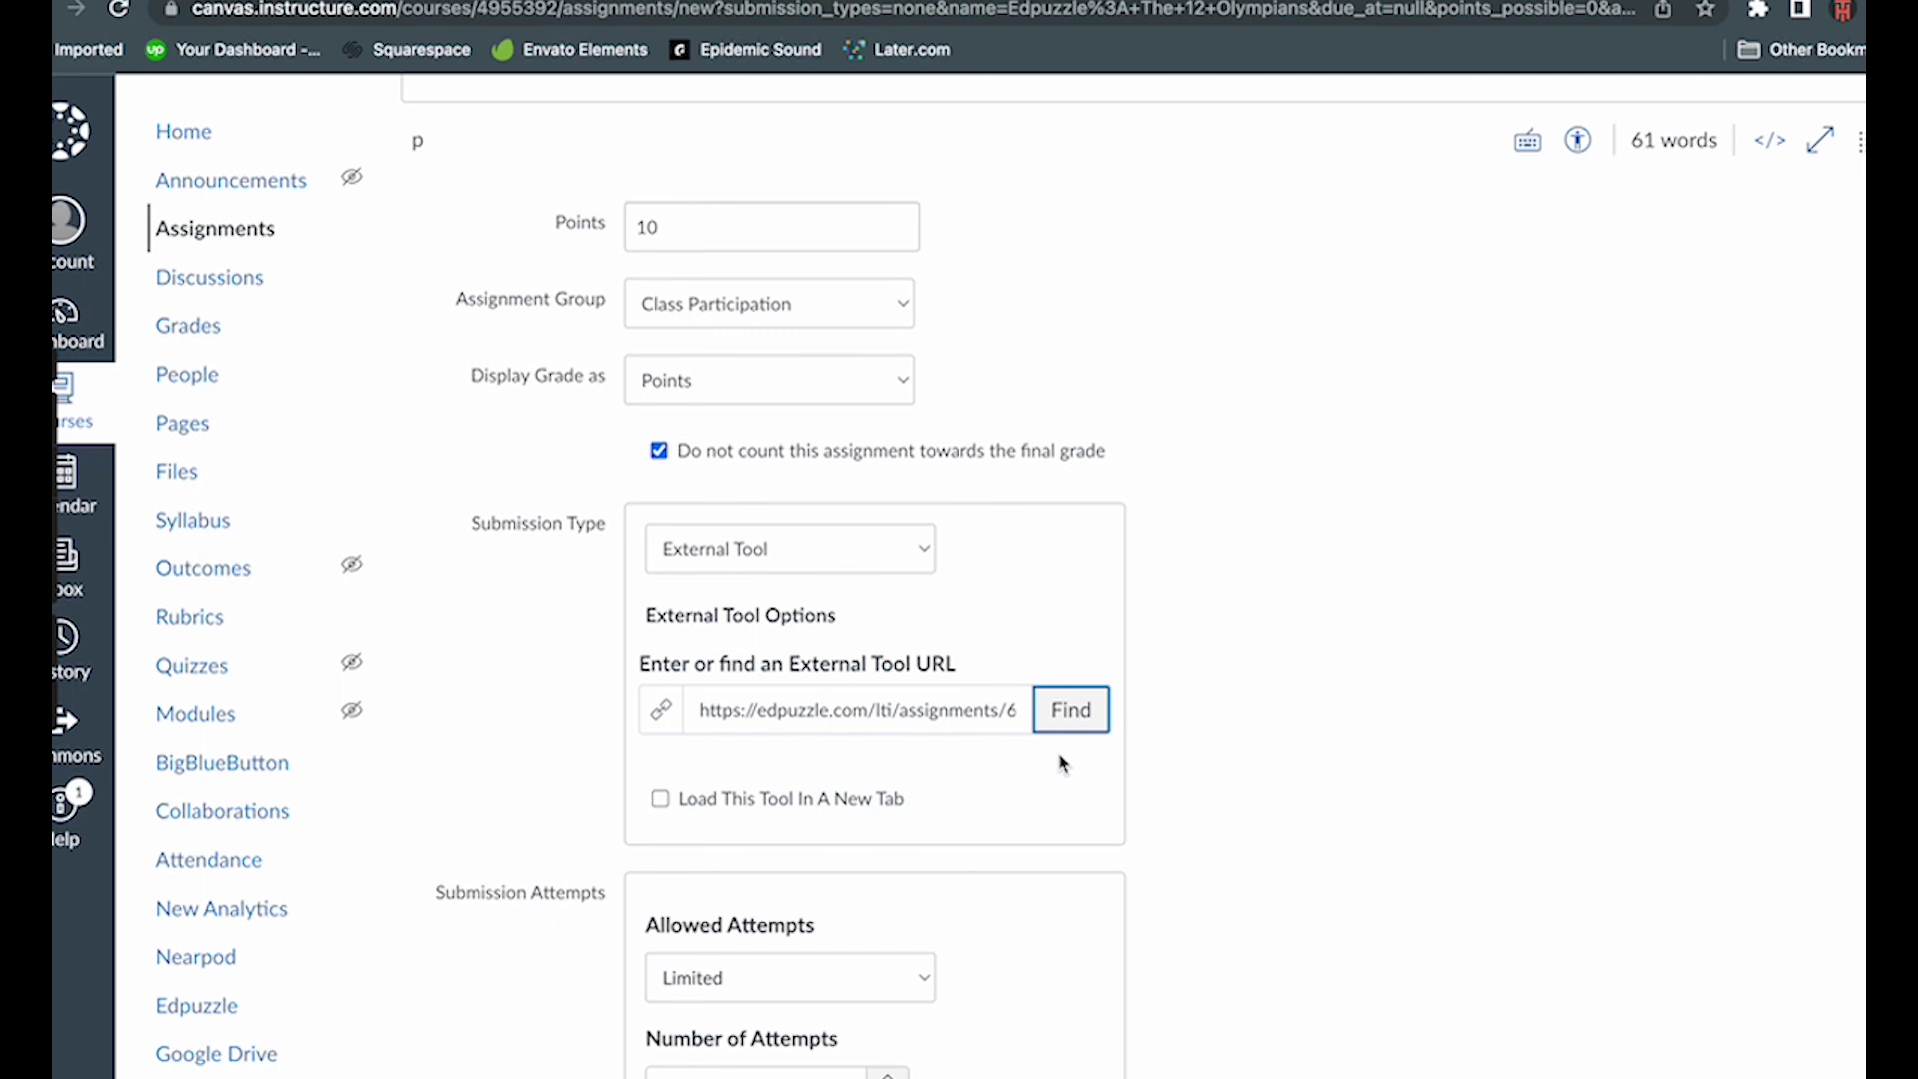
- Make the Edpuzzle tool load in a new tab and set the due date to August 19, 2022, at 9:00 PM
left_click(689, 790)
scroll(689, 786, "down", 8)
left_click(1074, 839)
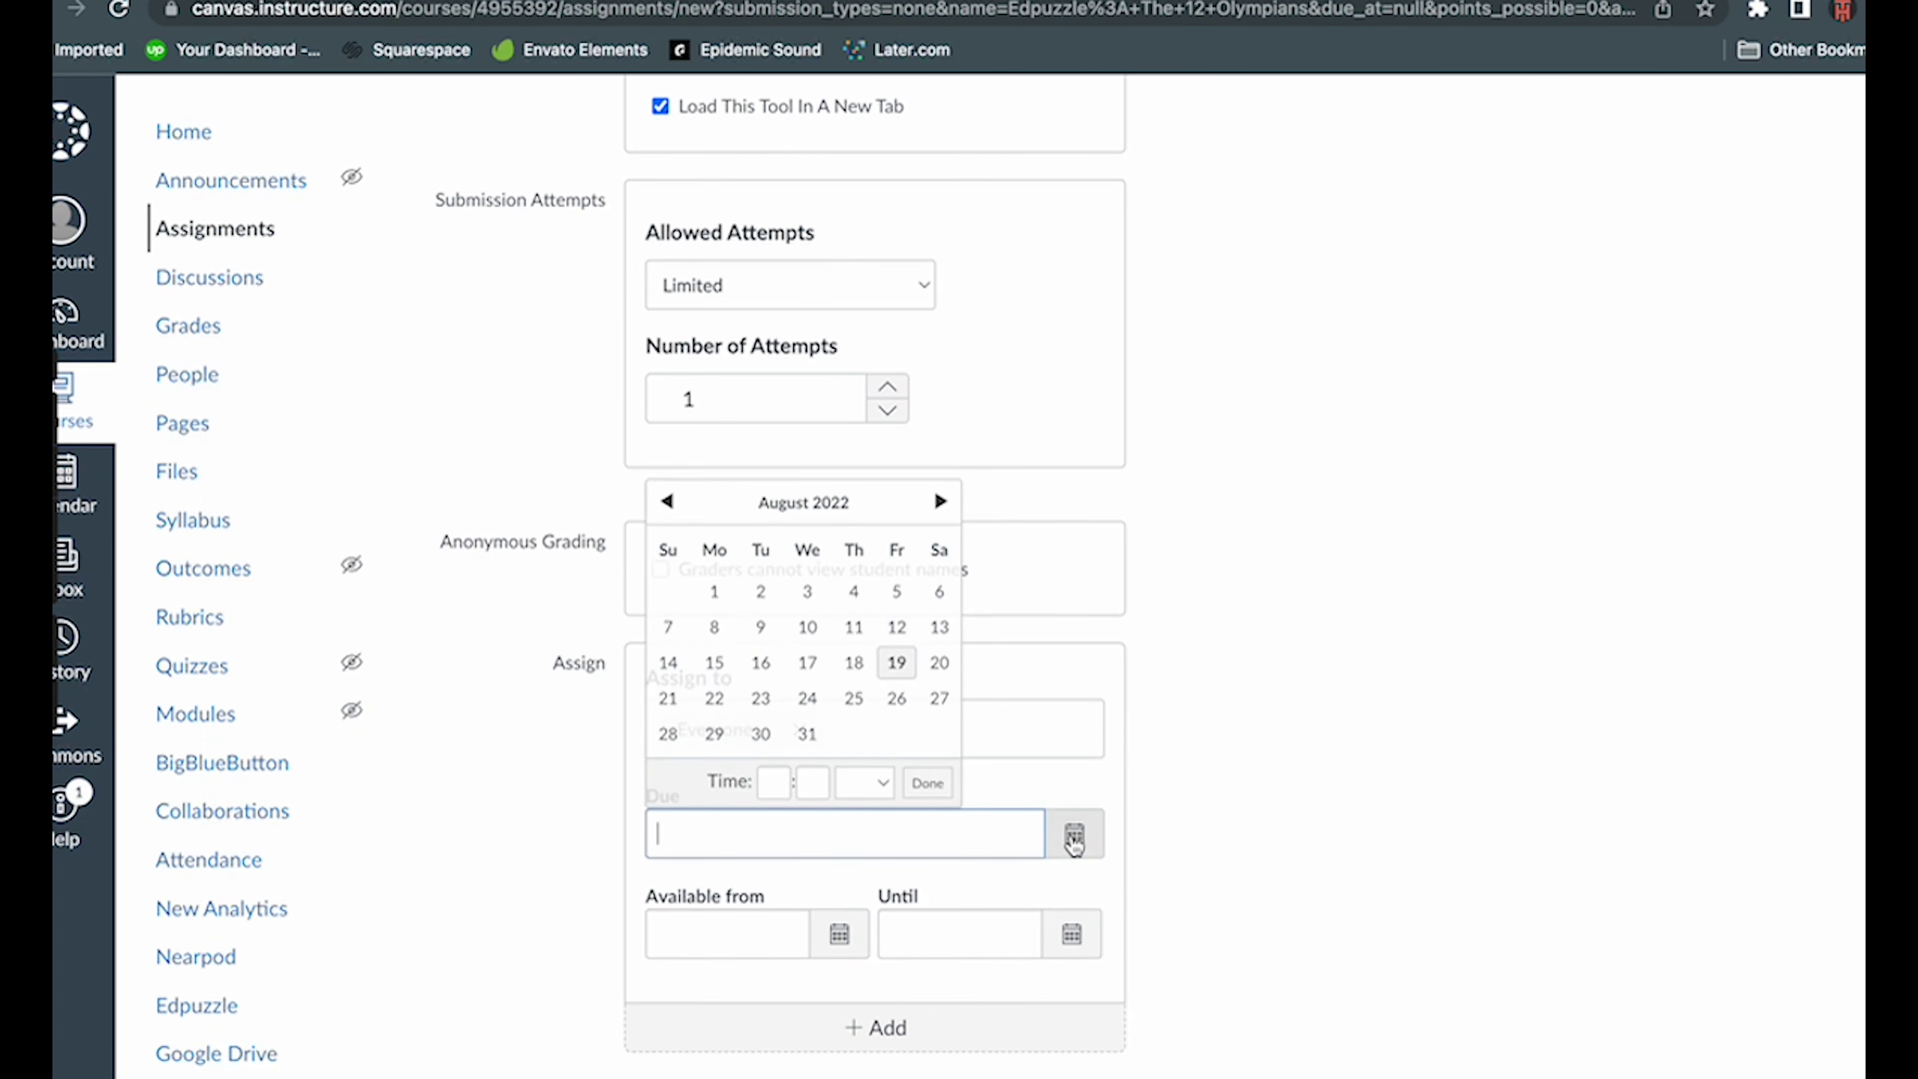
left_click(897, 663)
- Set the assignment's availability from August 15 until September 22, 2022, and save the assignment
left_click(840, 934)
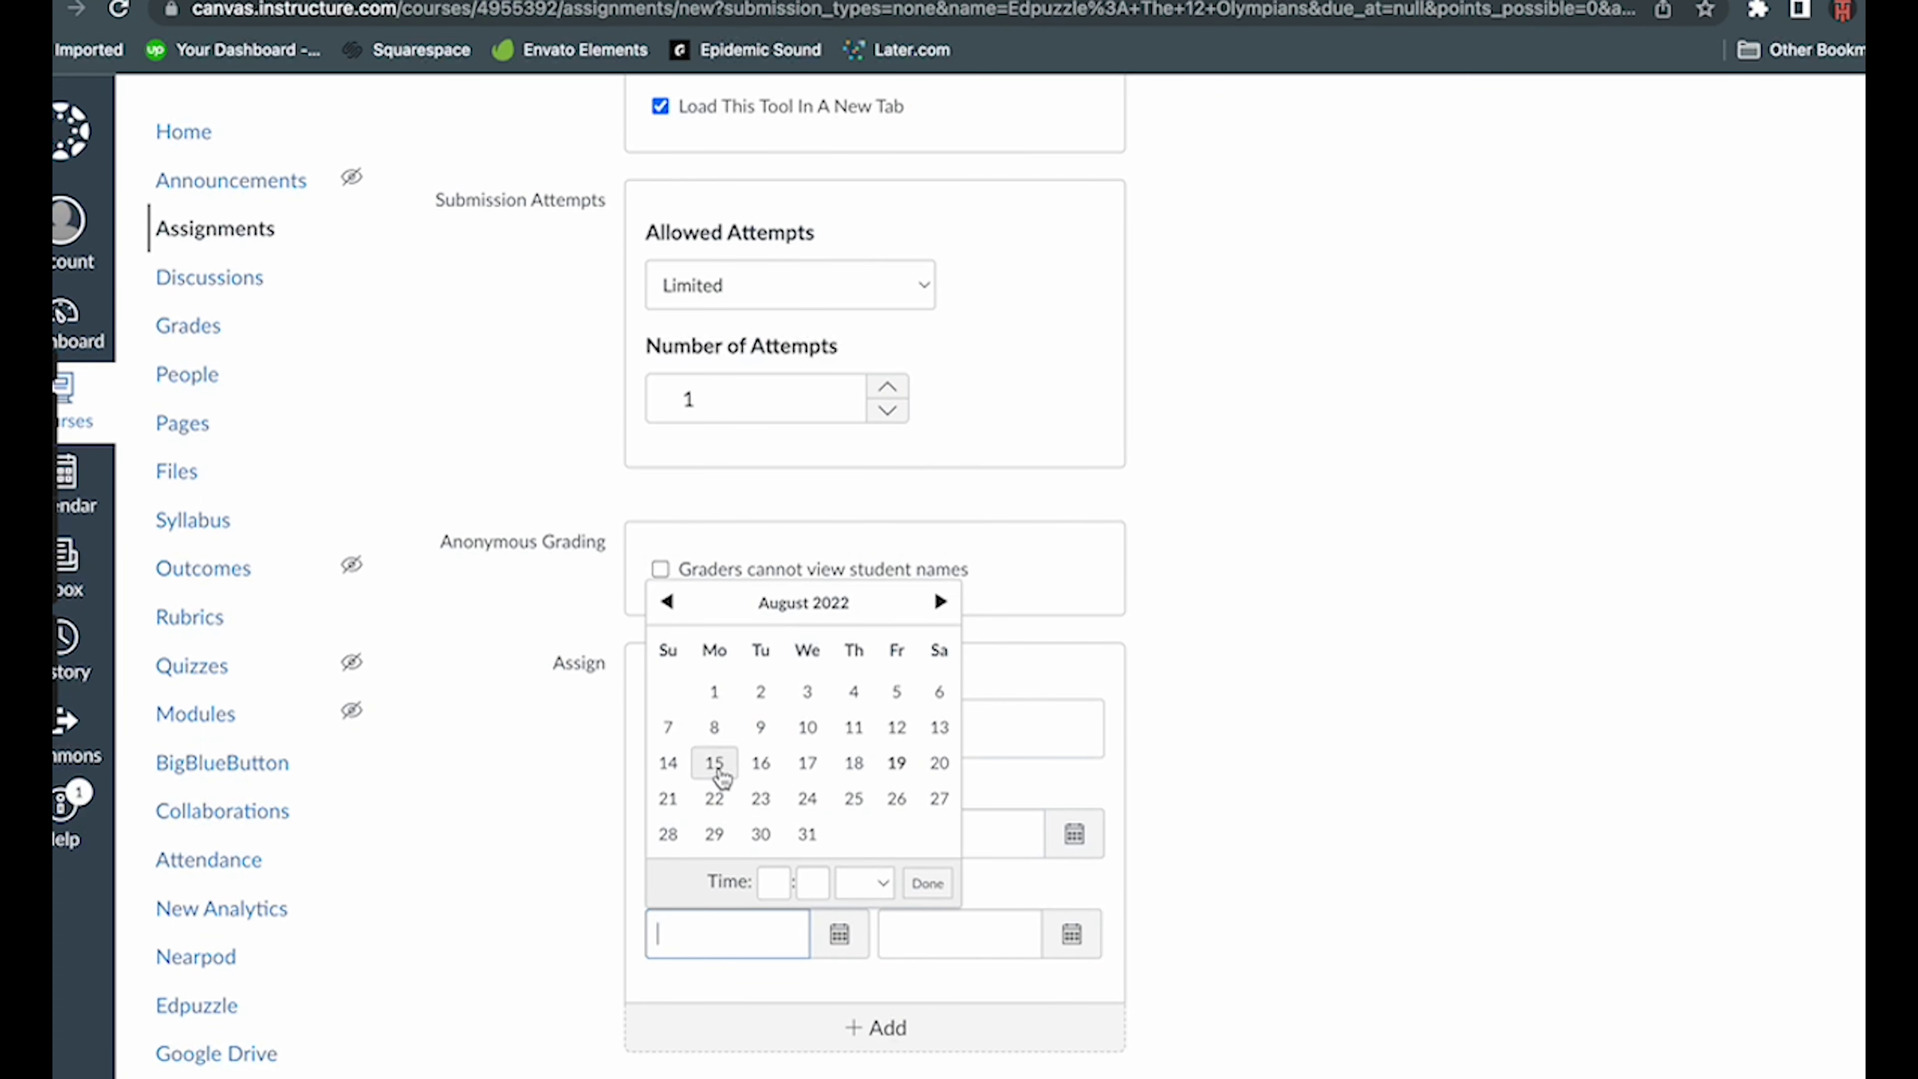
left_click(714, 764)
left_click(863, 882)
left_click(853, 882)
left_click(1071, 934)
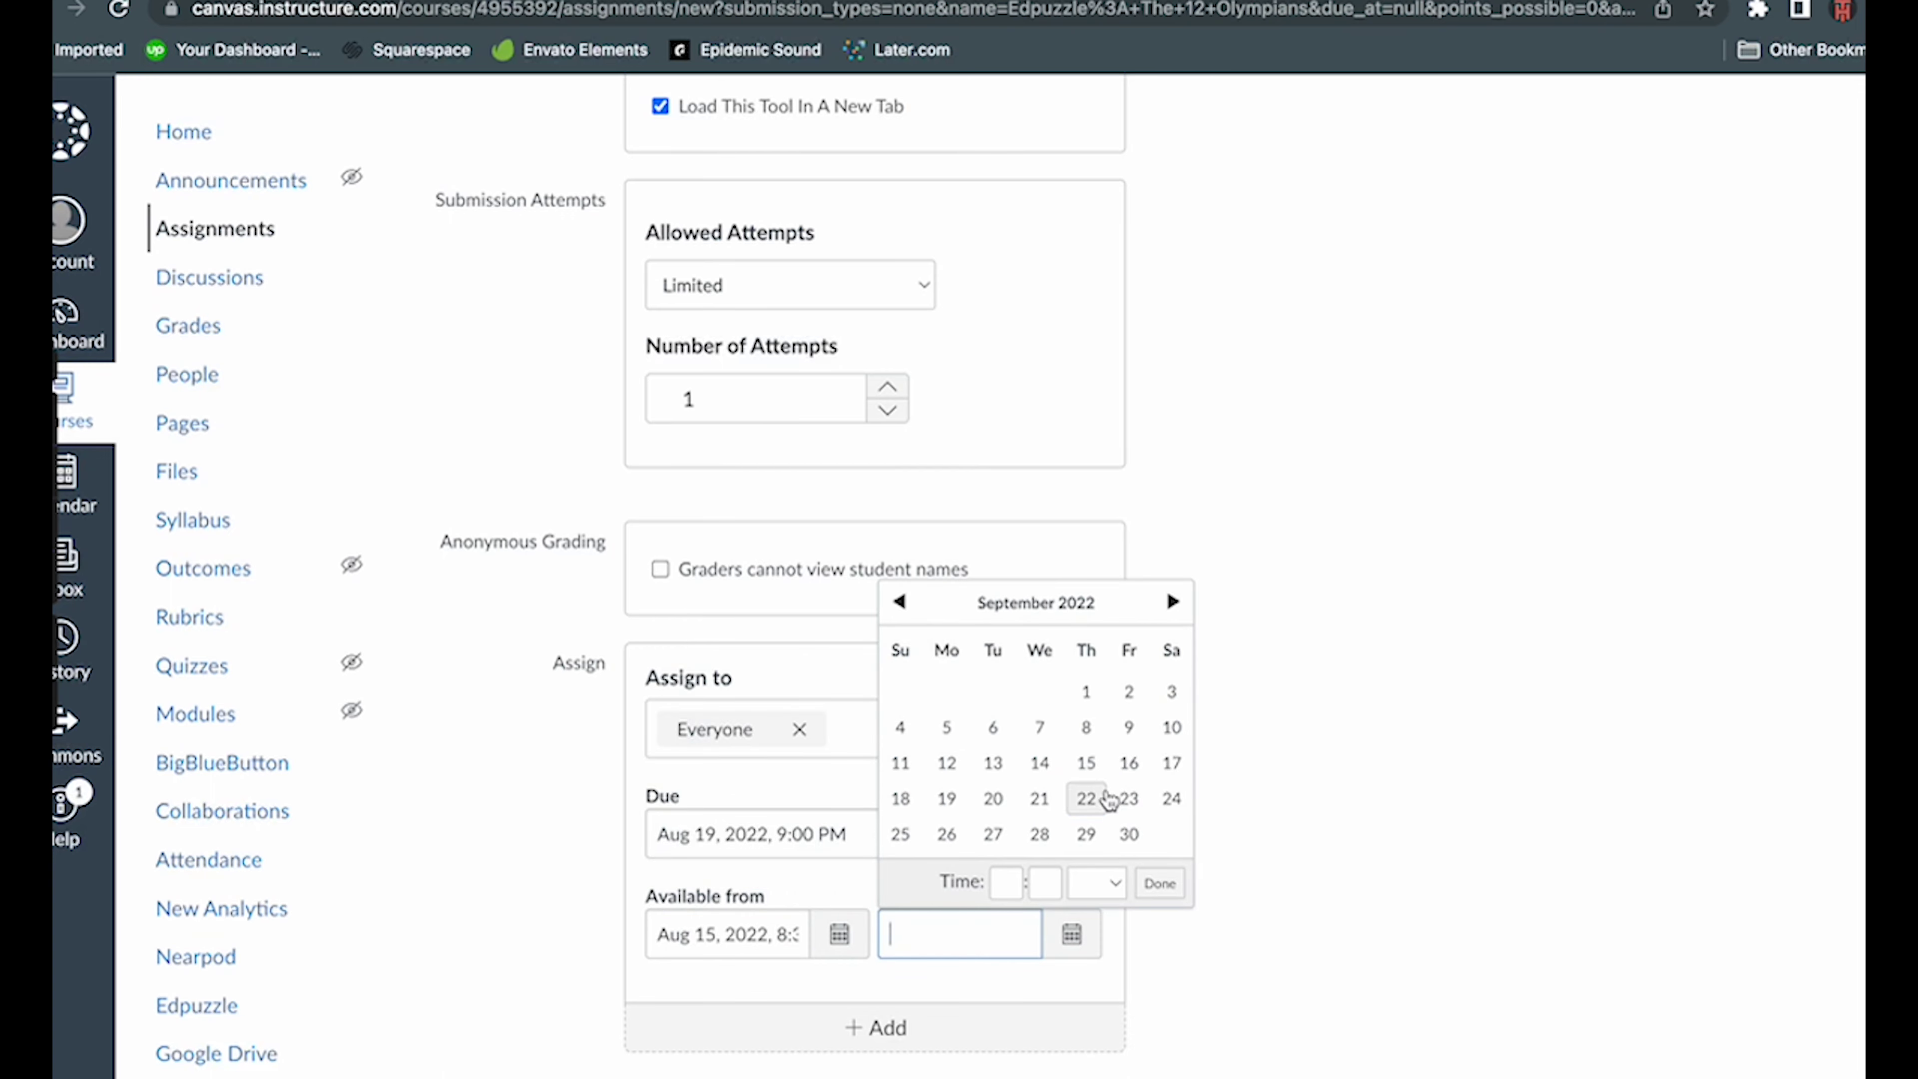
left_click(1086, 798)
left_click(1159, 882)
scroll(1234, 1014, "down", 3)
left_click(1824, 1032)
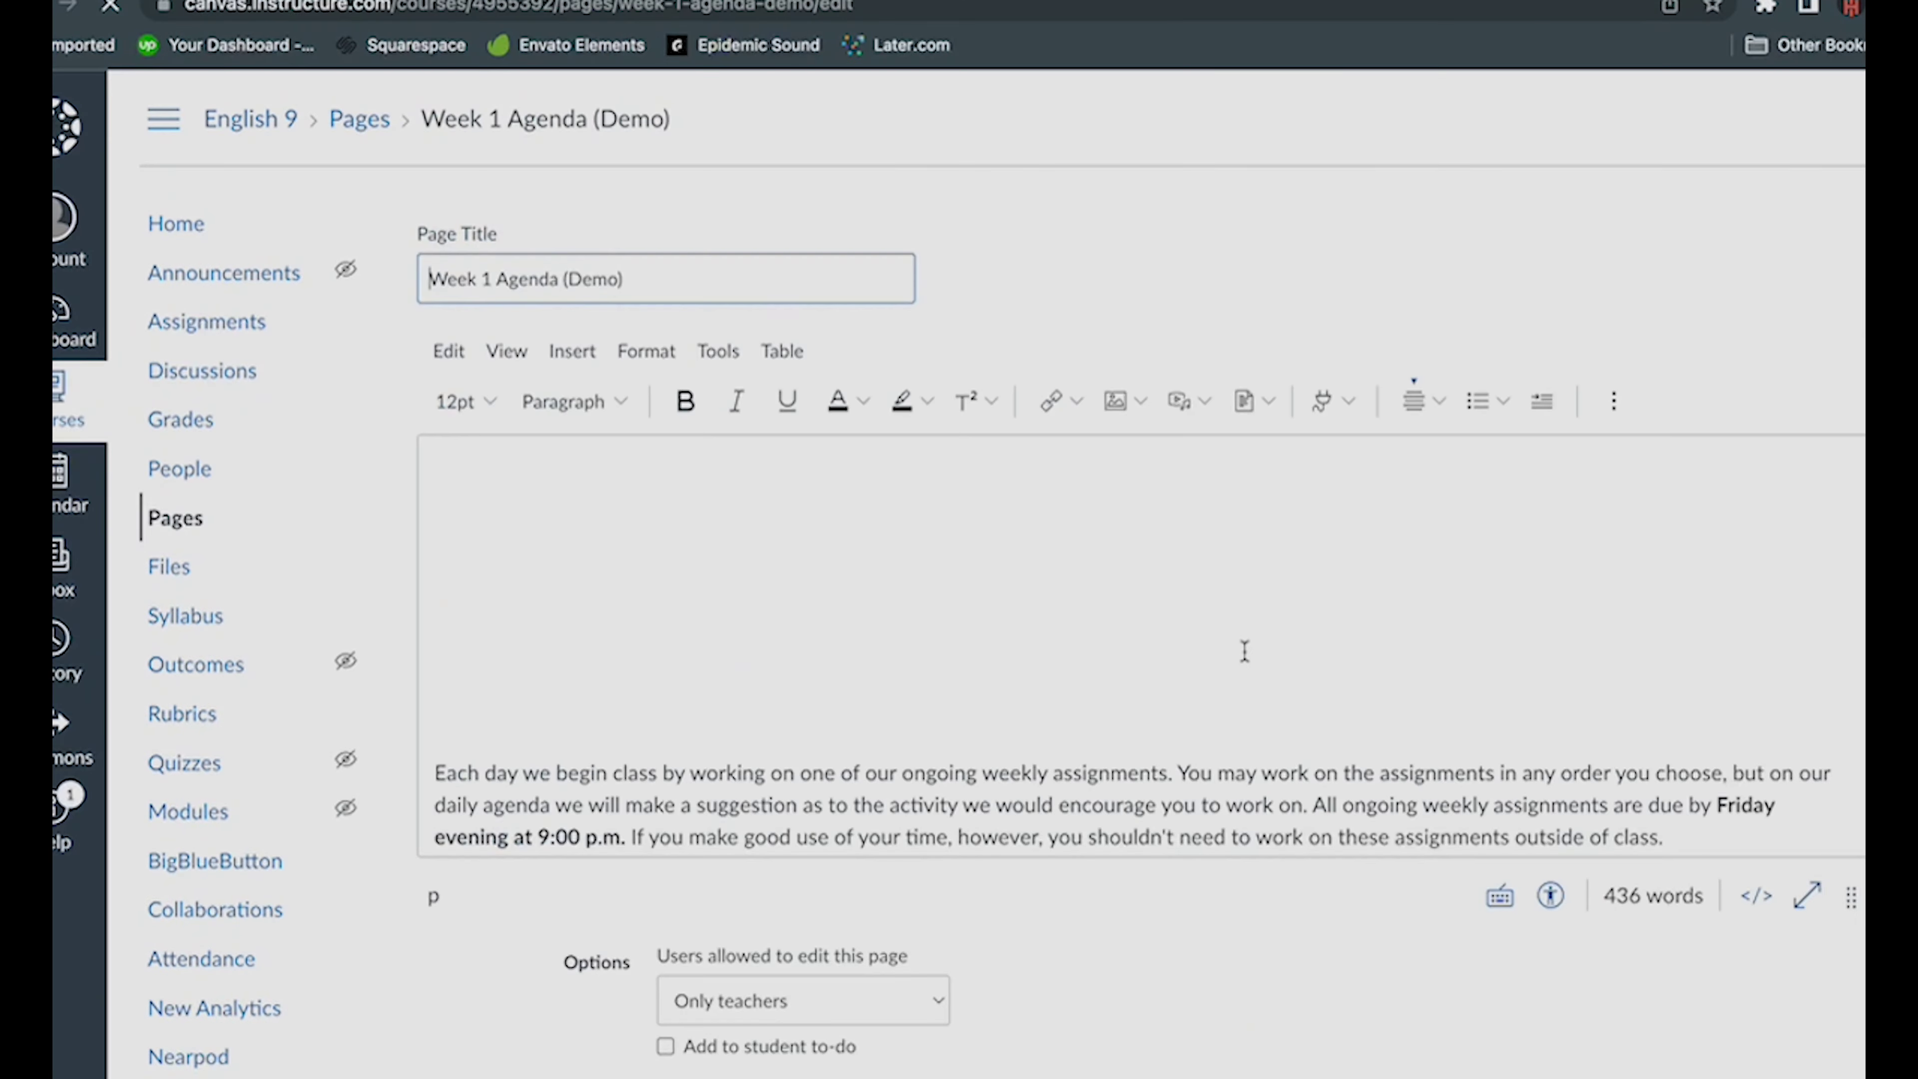
- Link the text "Edpuzzle: The 12 Olympians" under Wednesday, August 17 to its course assignment
scroll(1223, 672, "down", 15)
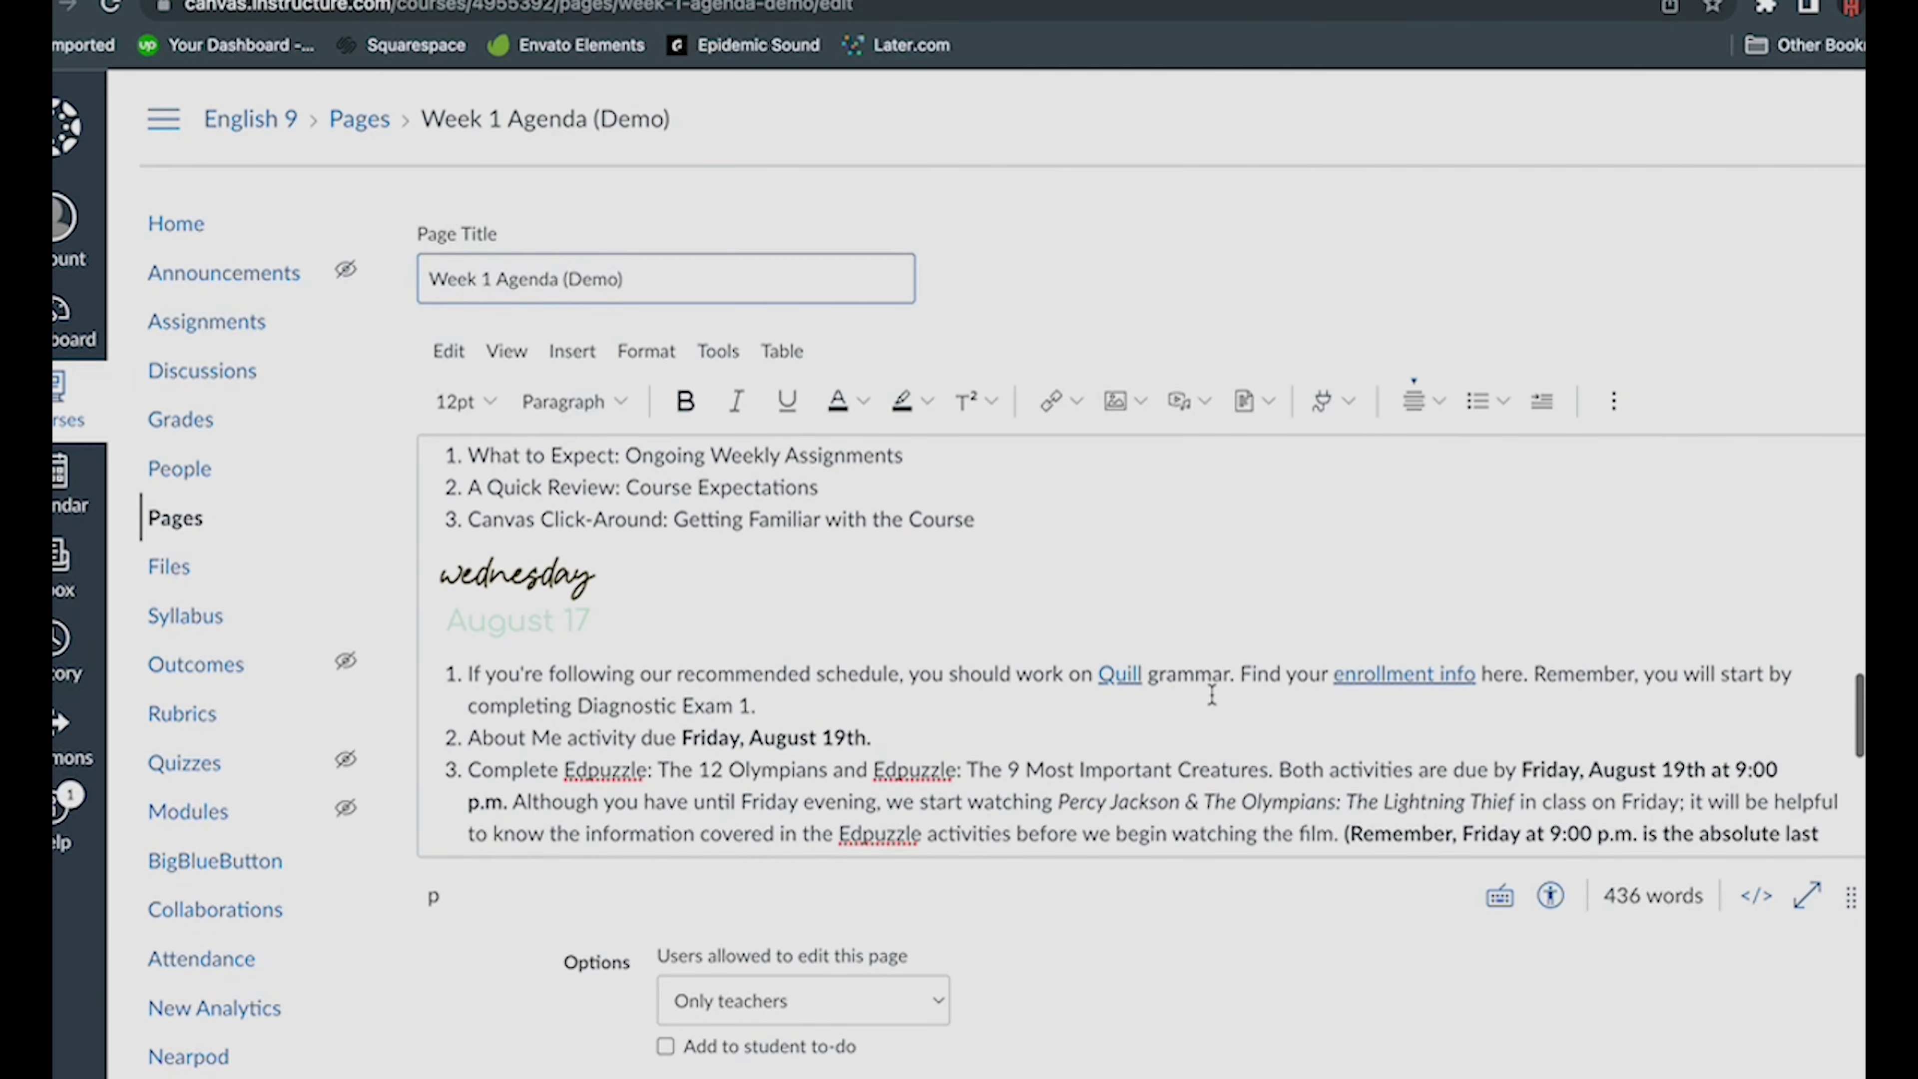
scroll(1212, 694, "down", 3)
left_click_drag(564, 605, 826, 608)
left_click(1079, 403)
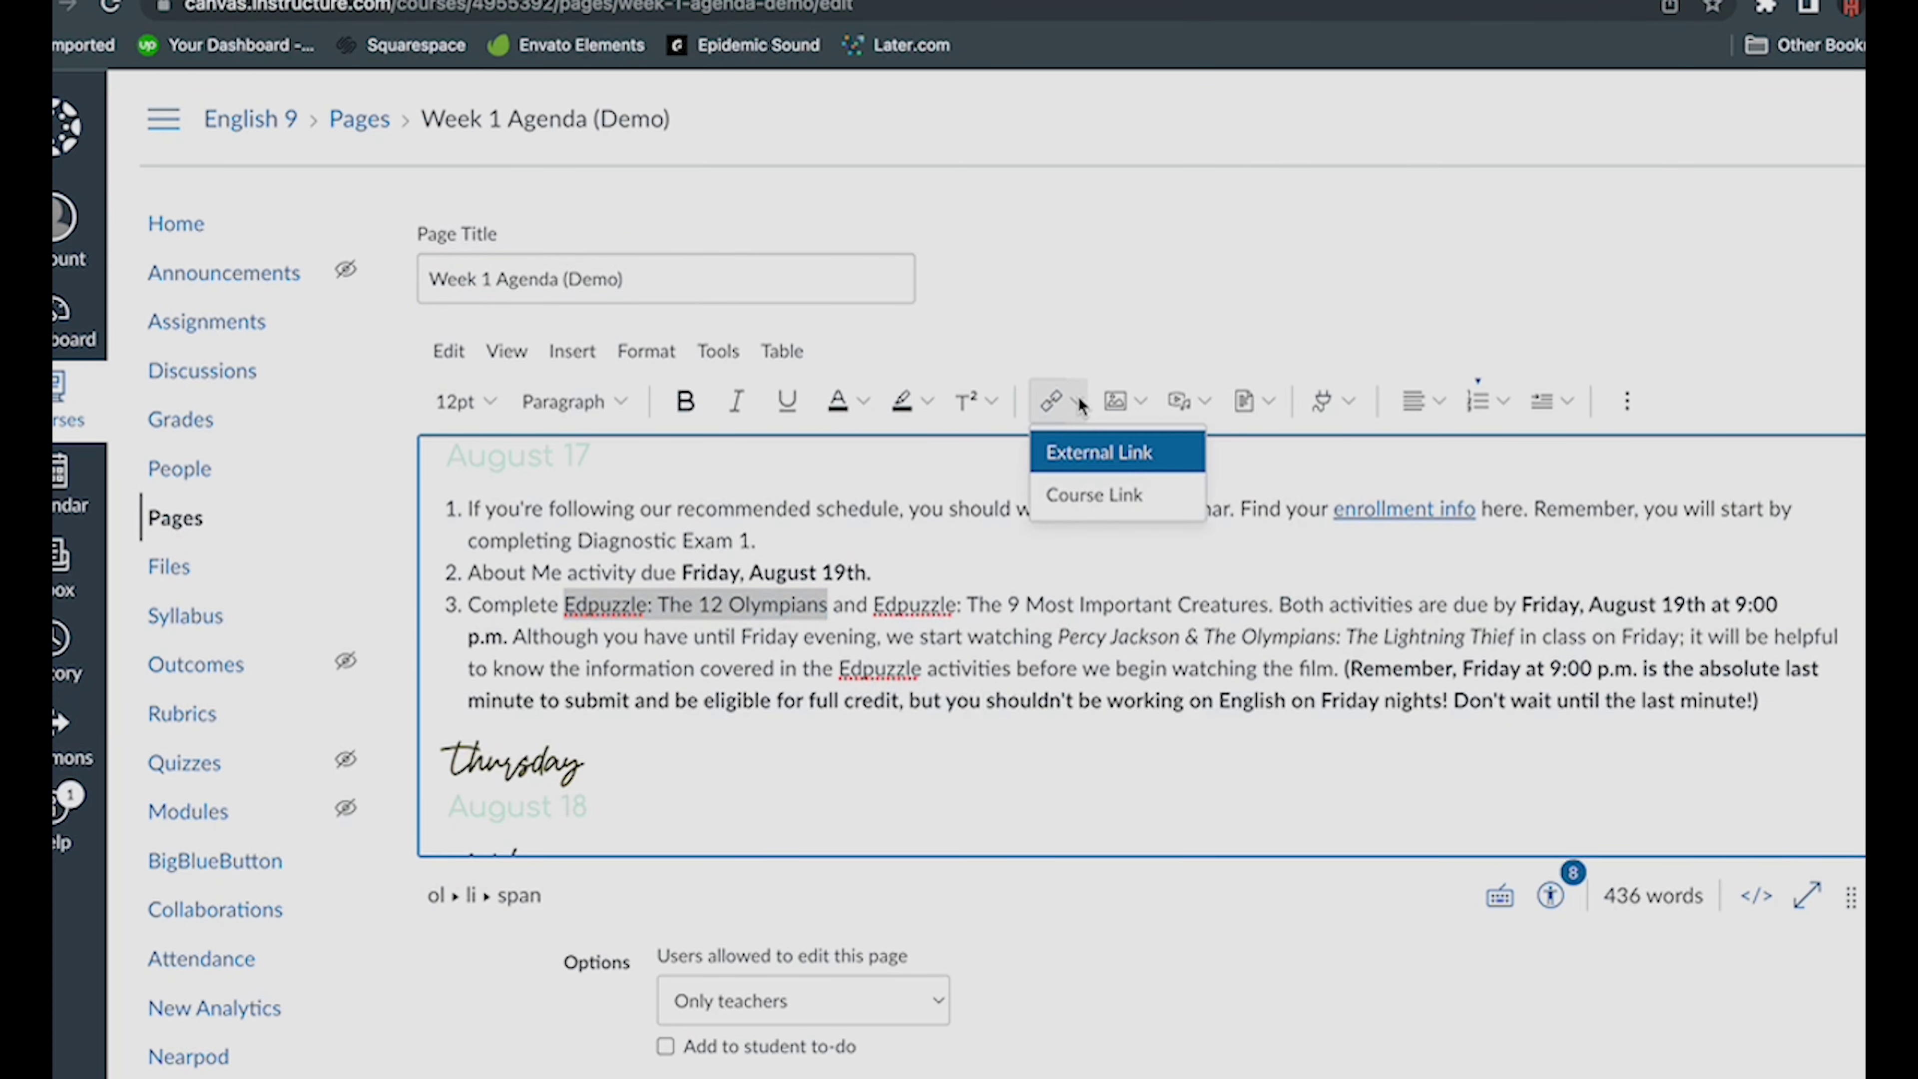
left_click(1099, 496)
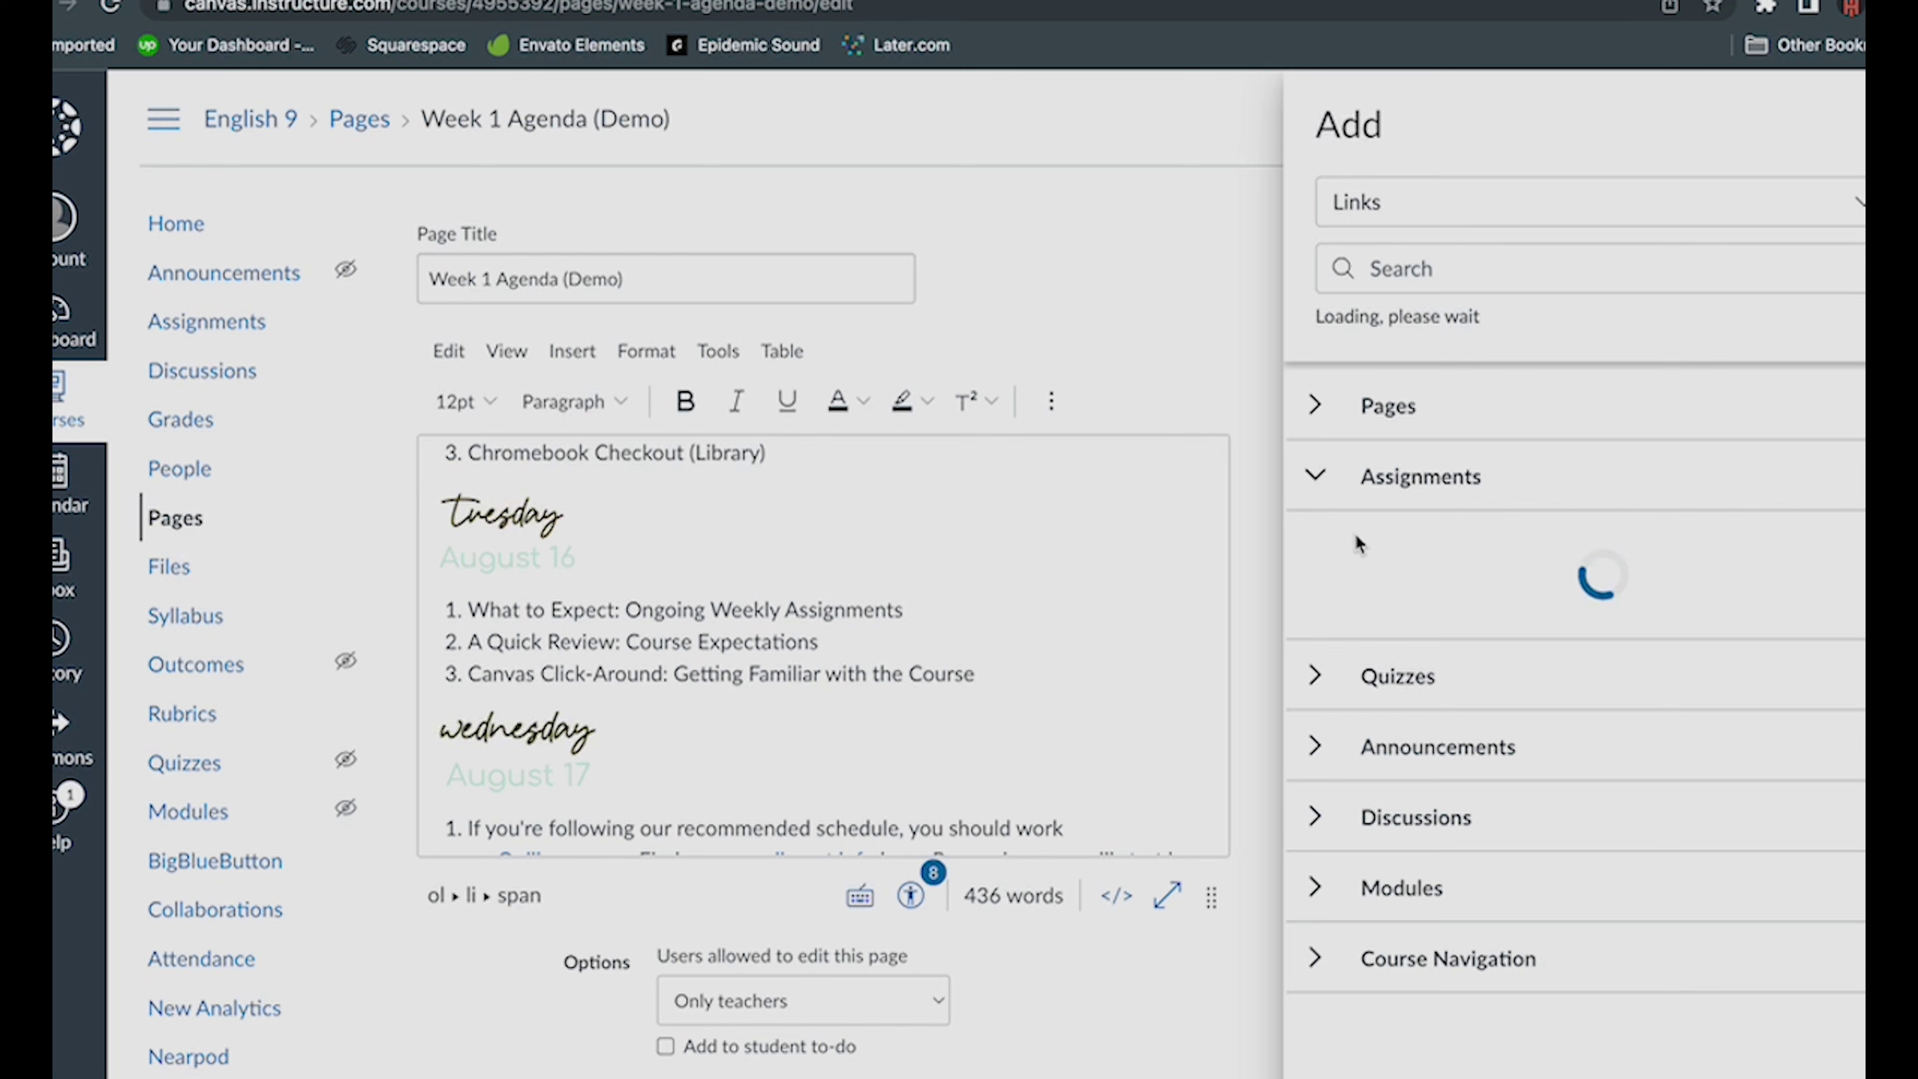
left_click(1415, 638)
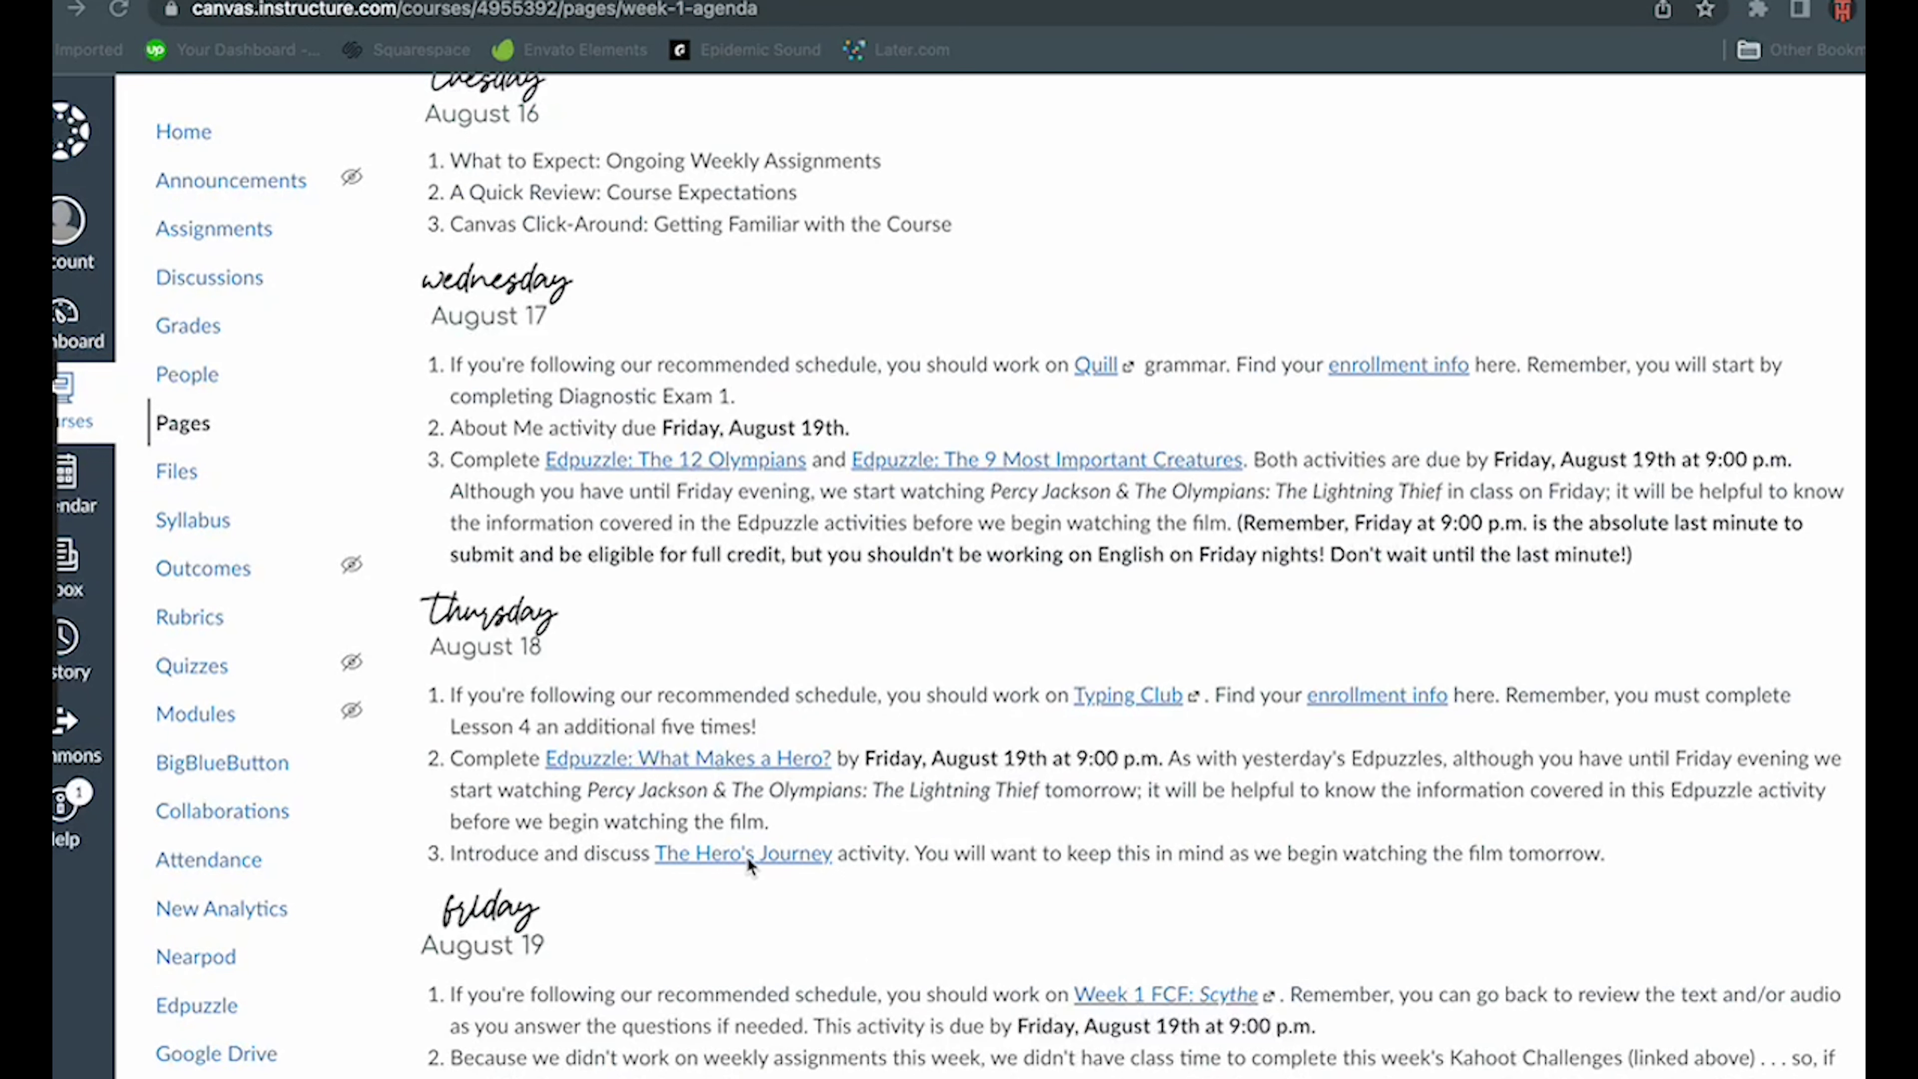
- Open the existing Hero's Journey Activity (Percy Jackson) assignment and review its attached Google document's diagram and directions
left_click(772, 865)
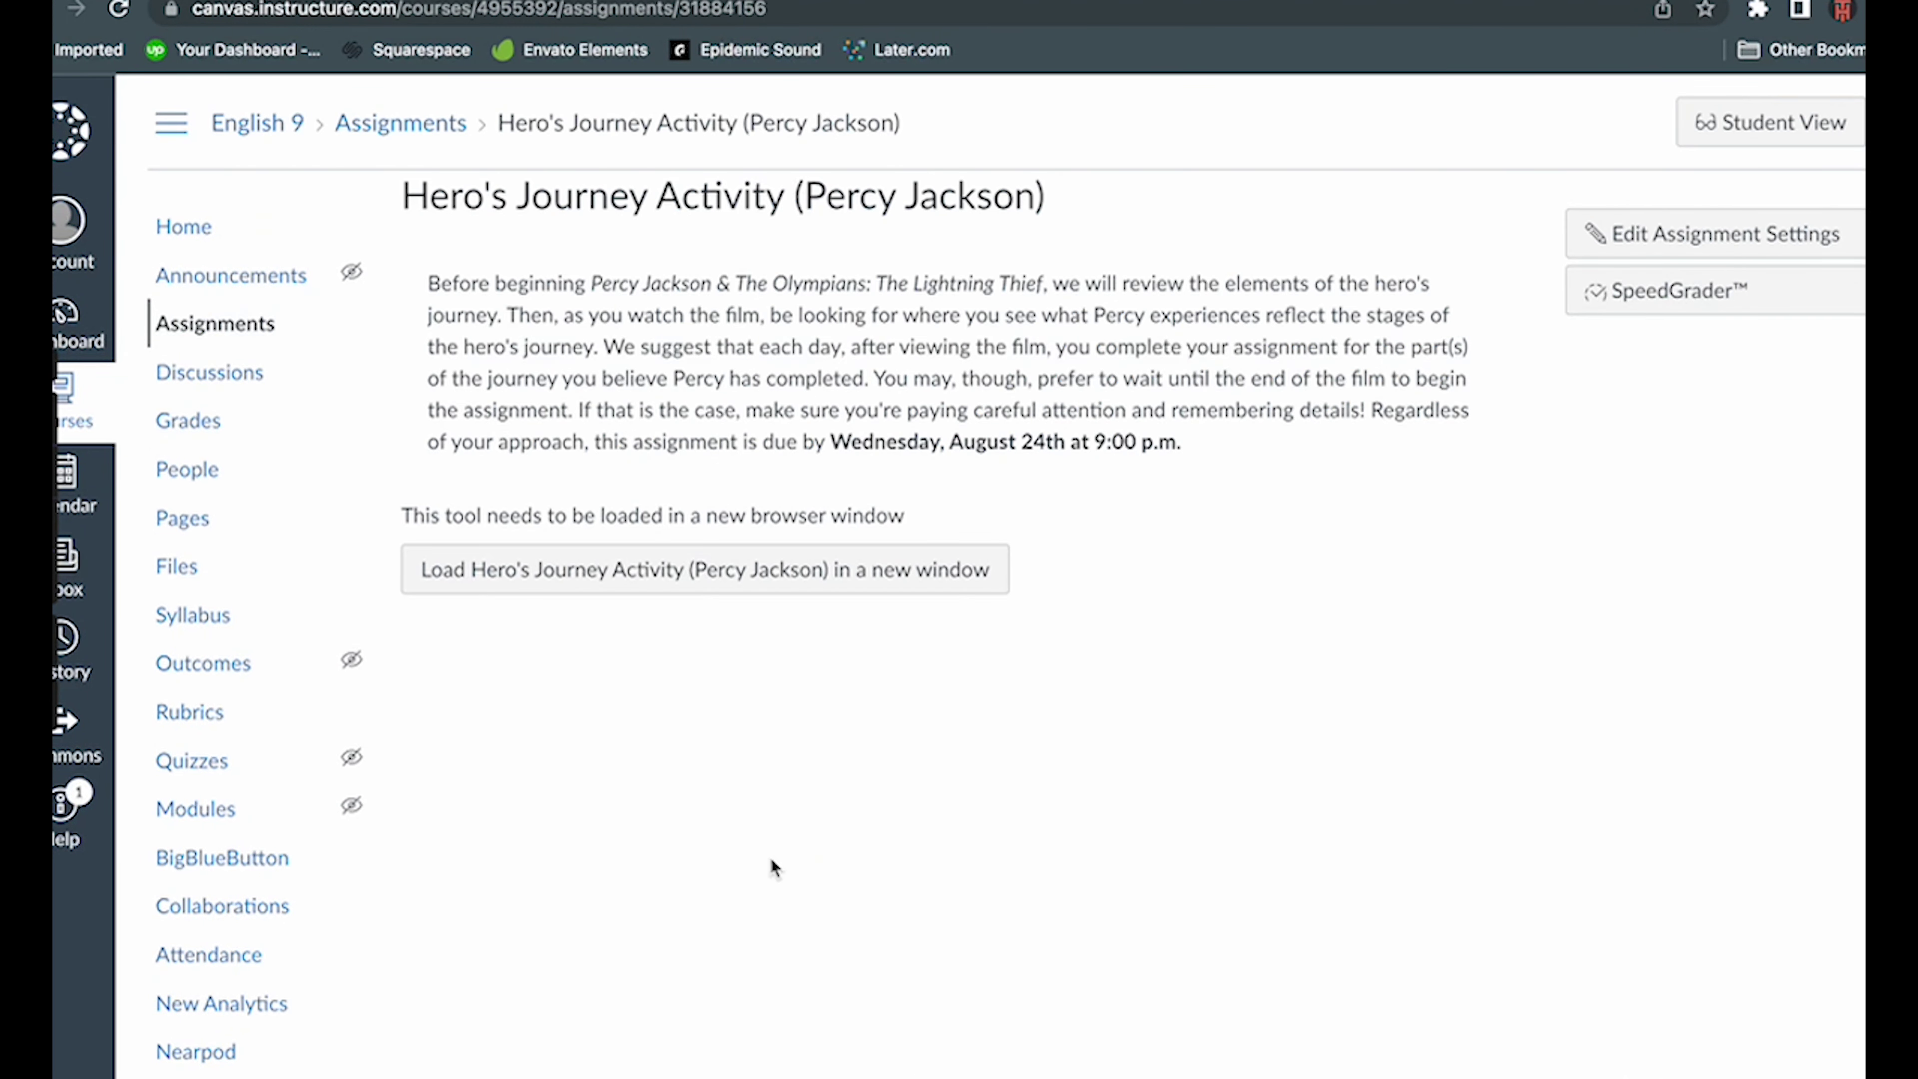
left_click(728, 568)
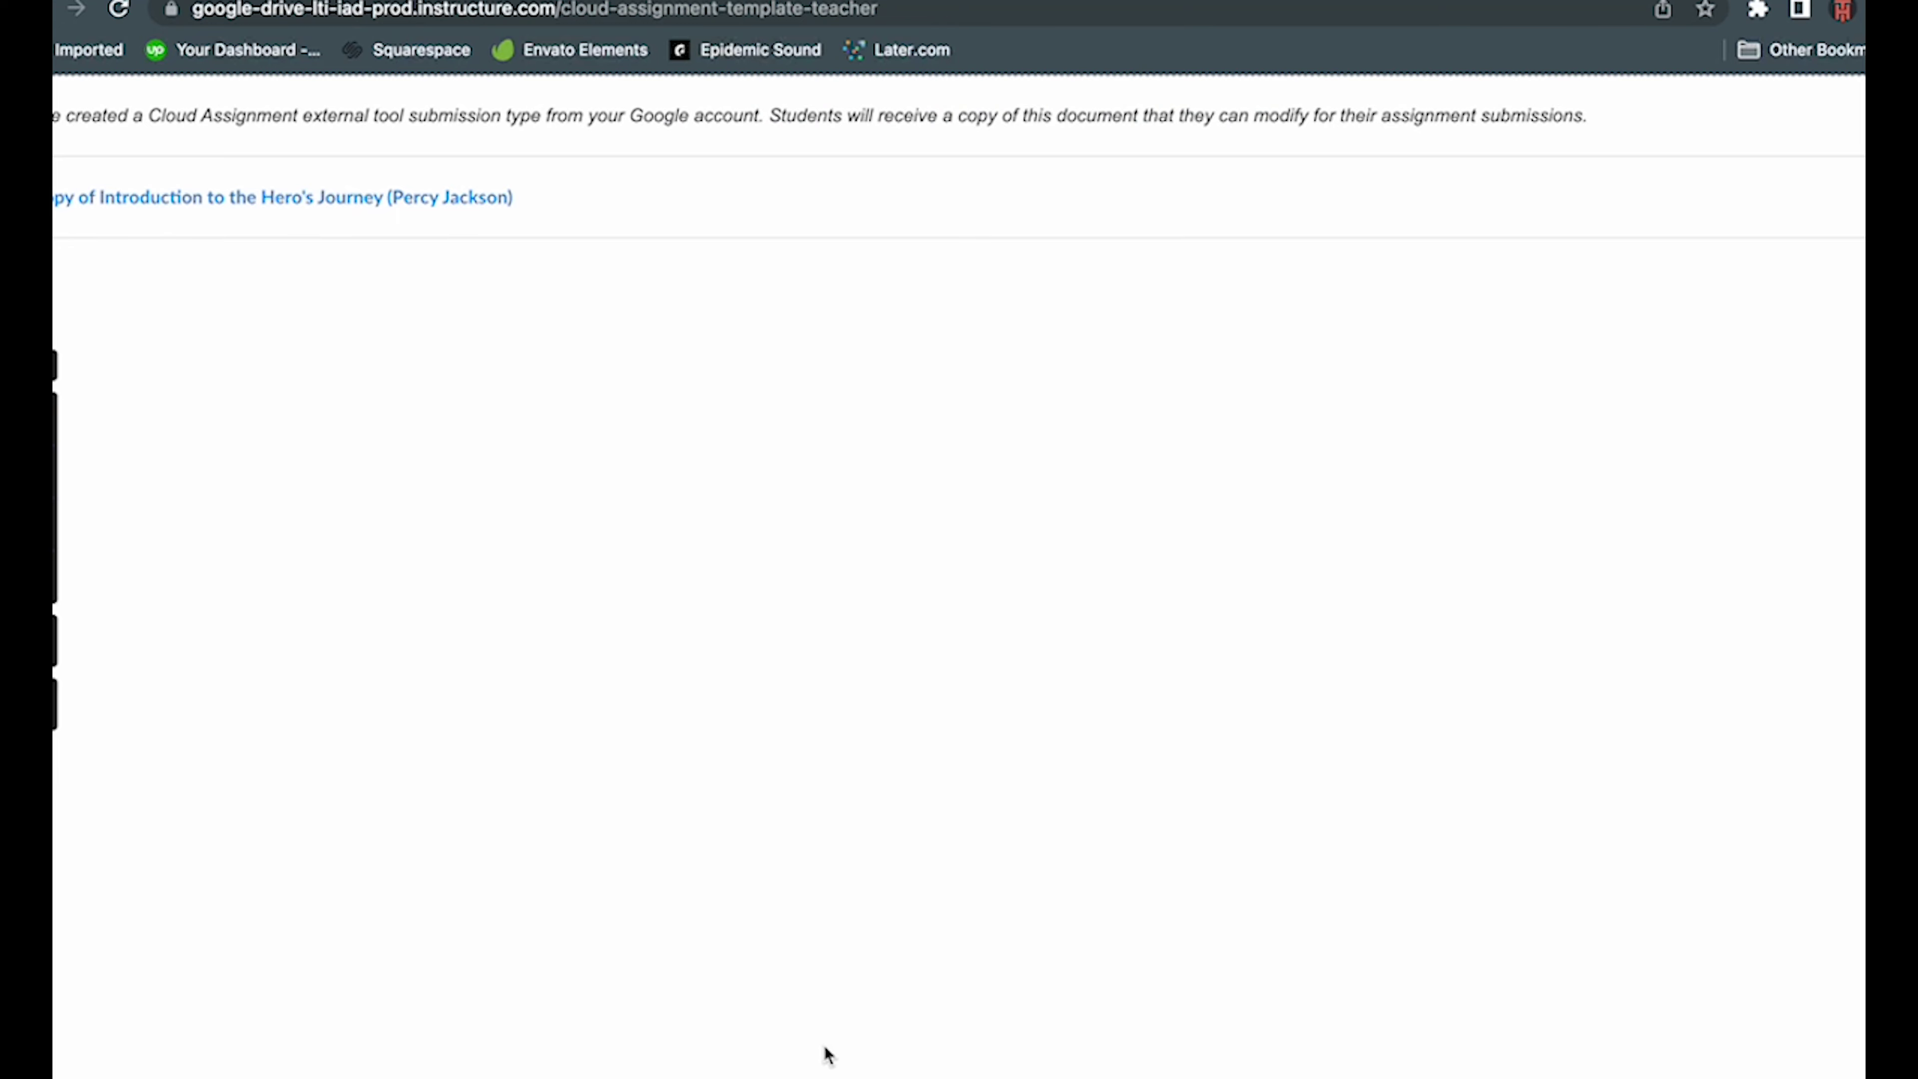
scroll(879, 1022, "down", 5)
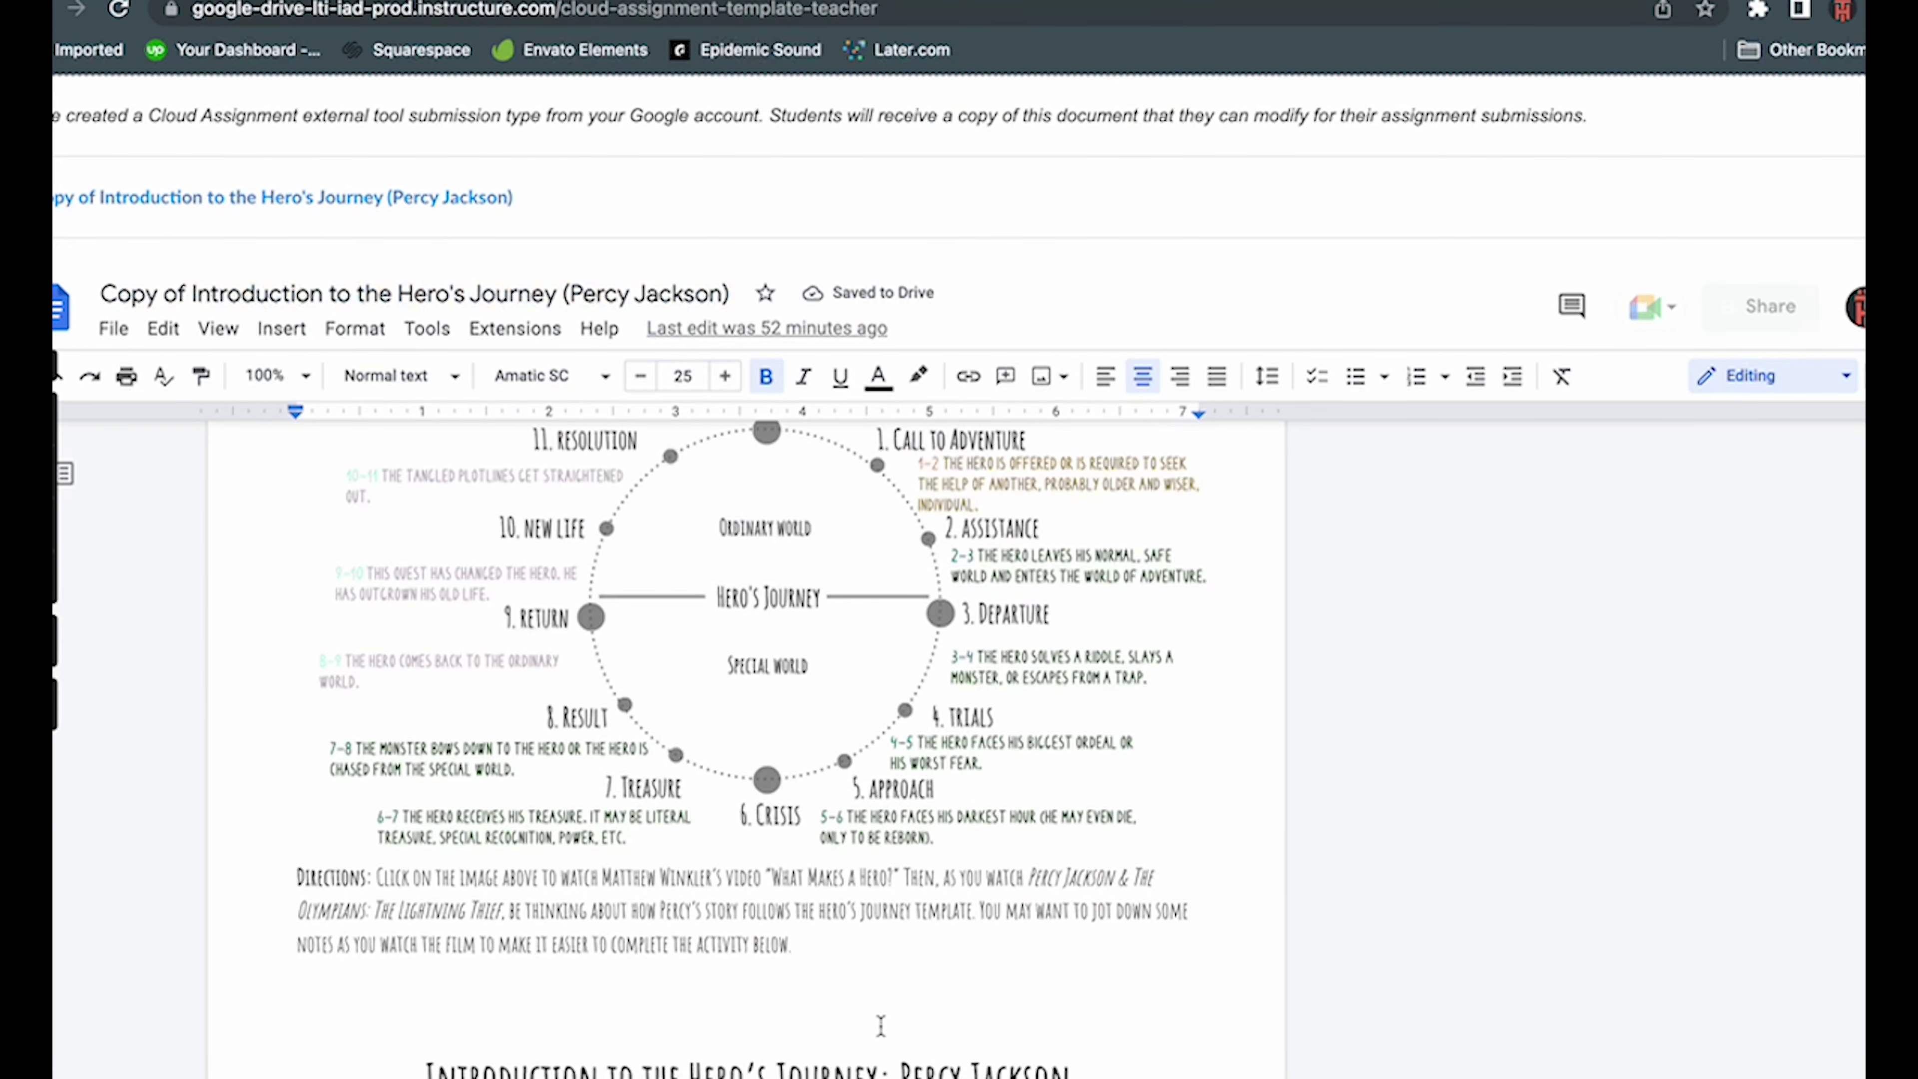
scroll(881, 1025, "down", 5)
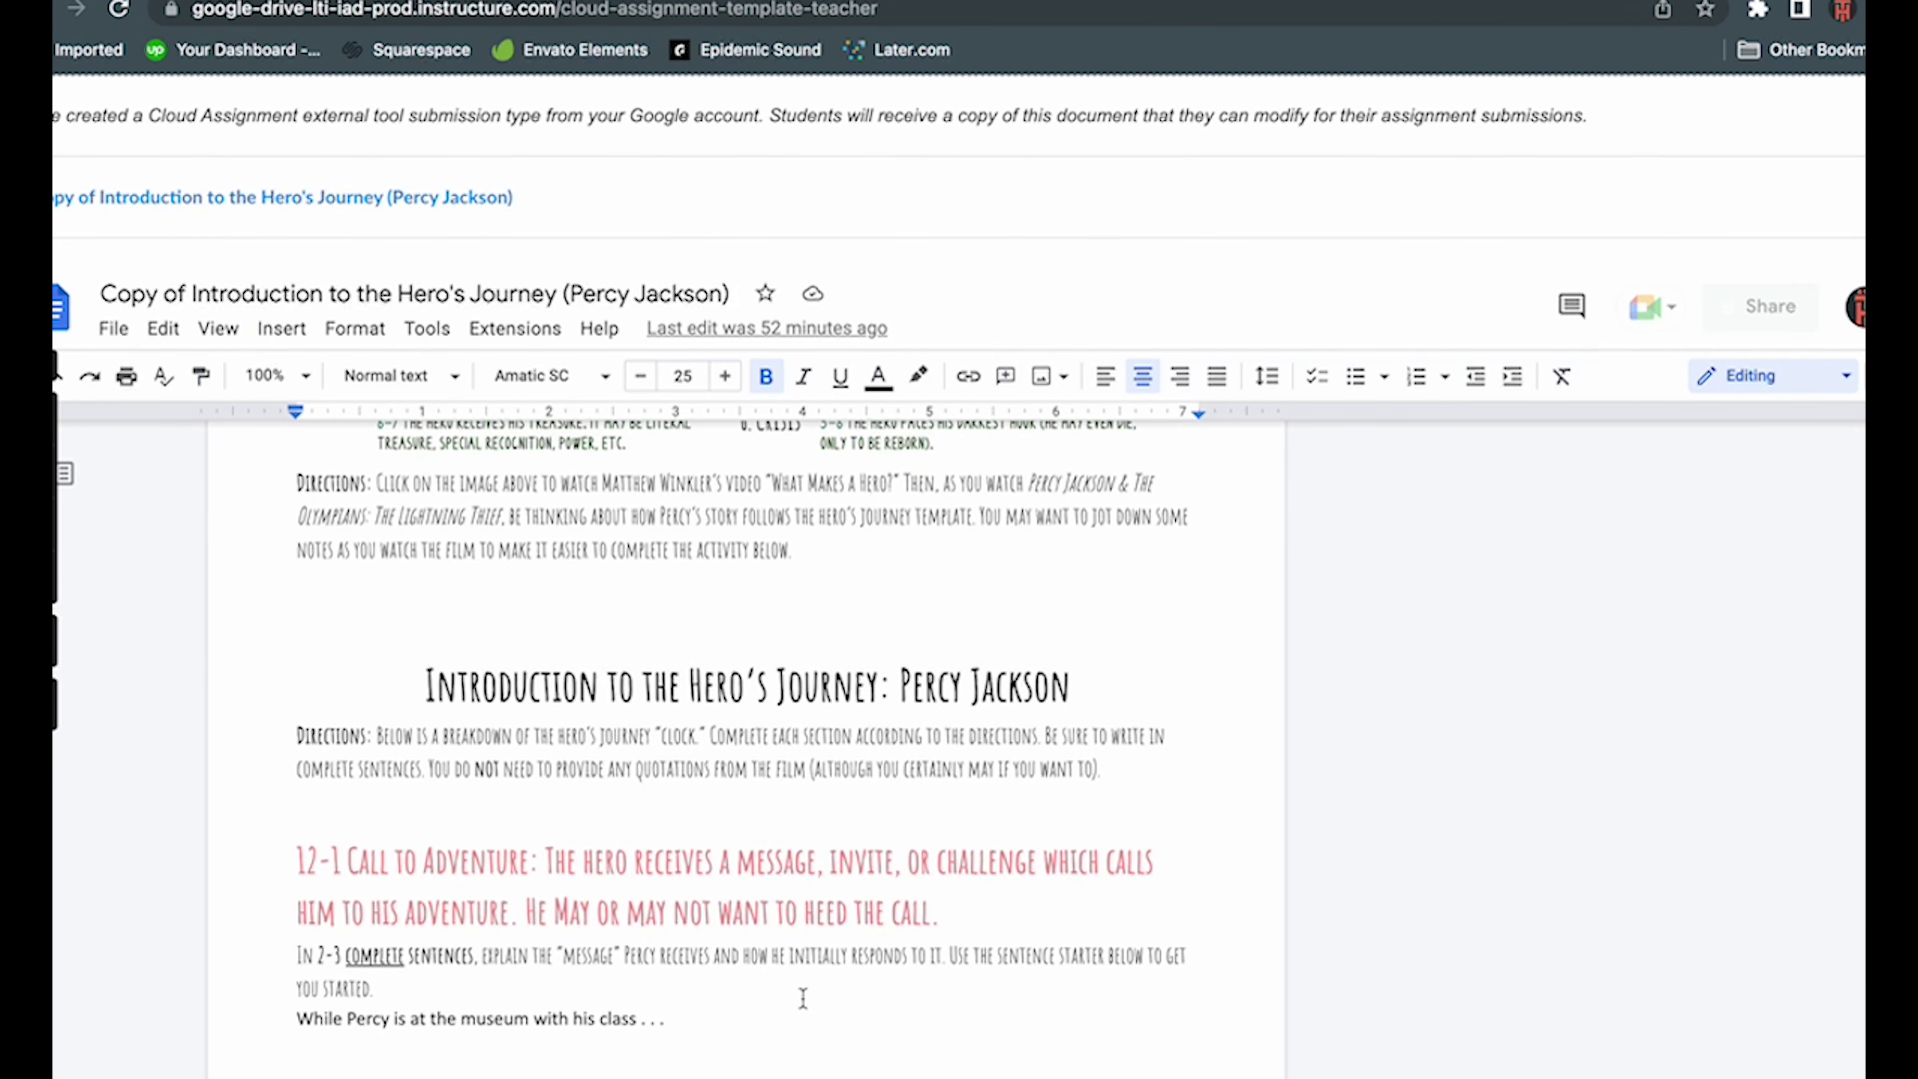
scroll(803, 999, "down", 2)
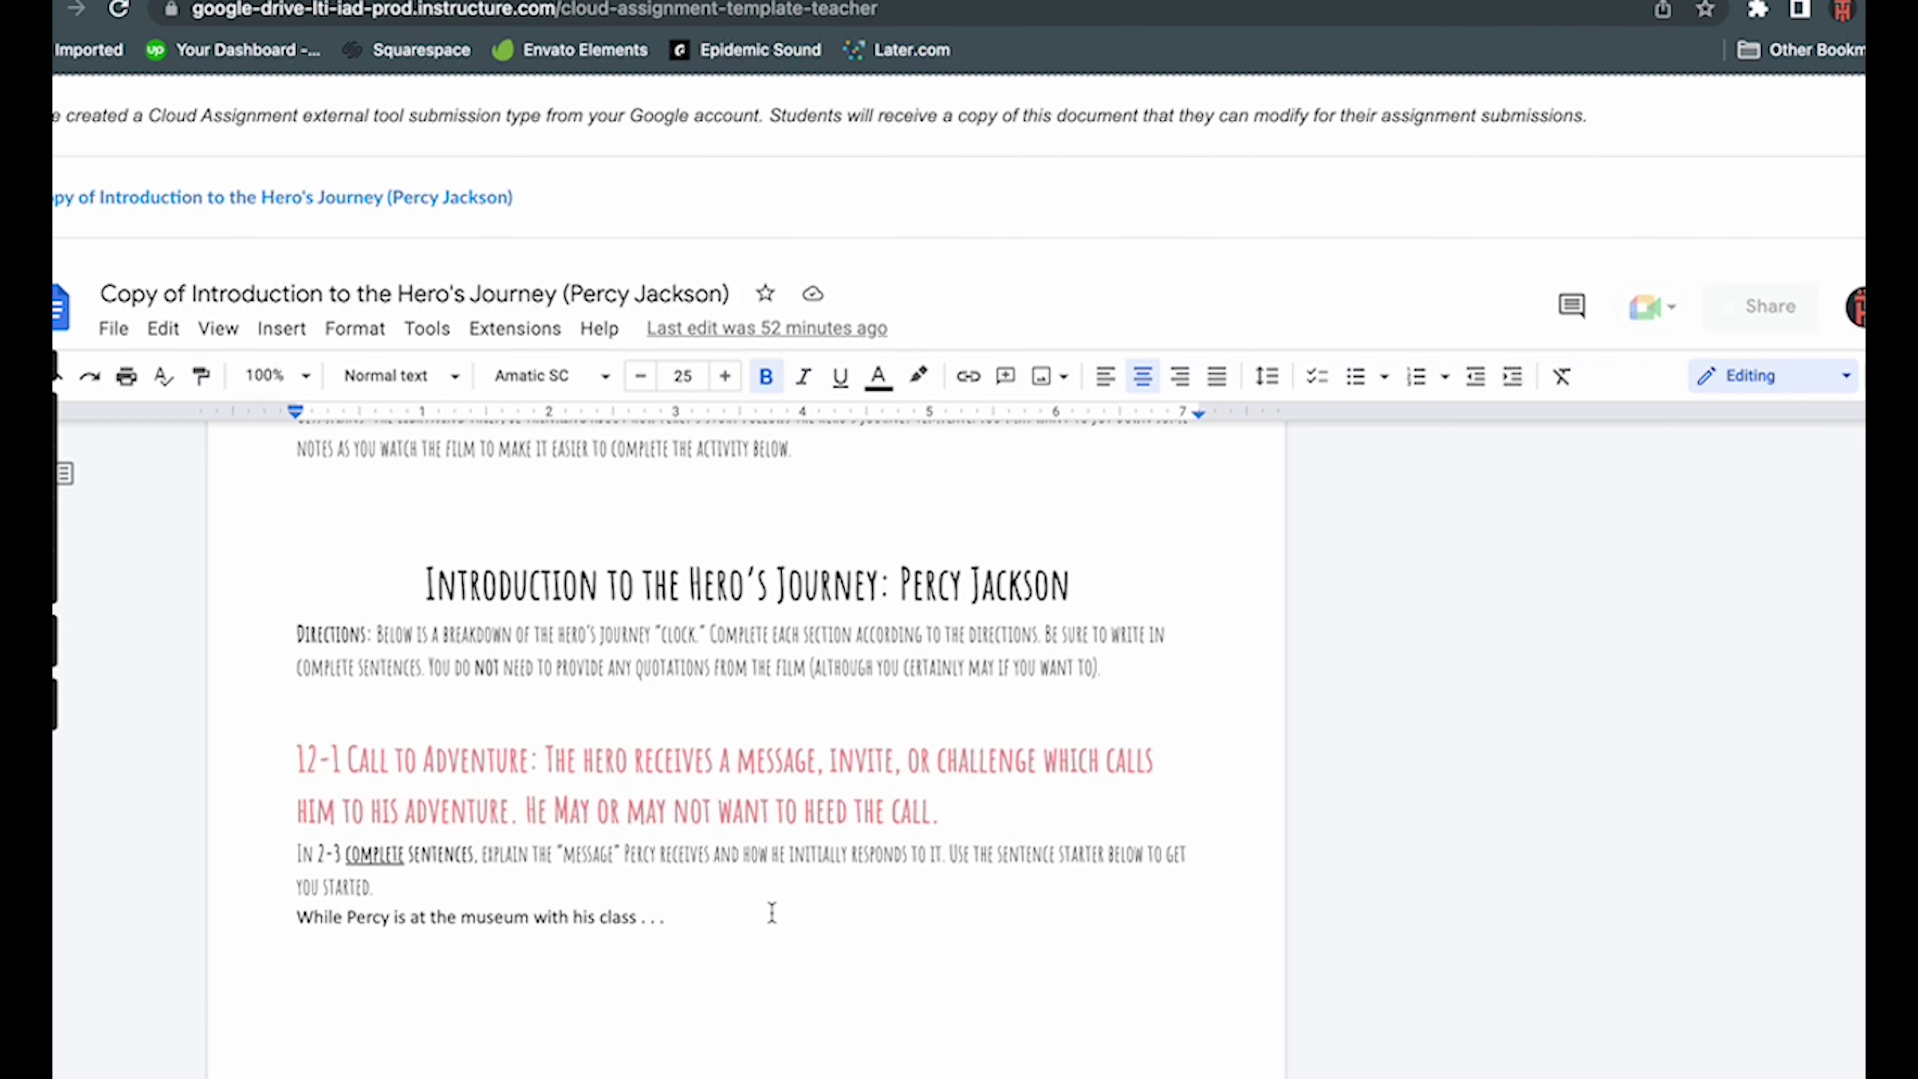
scroll(740, 819, "up", 1)
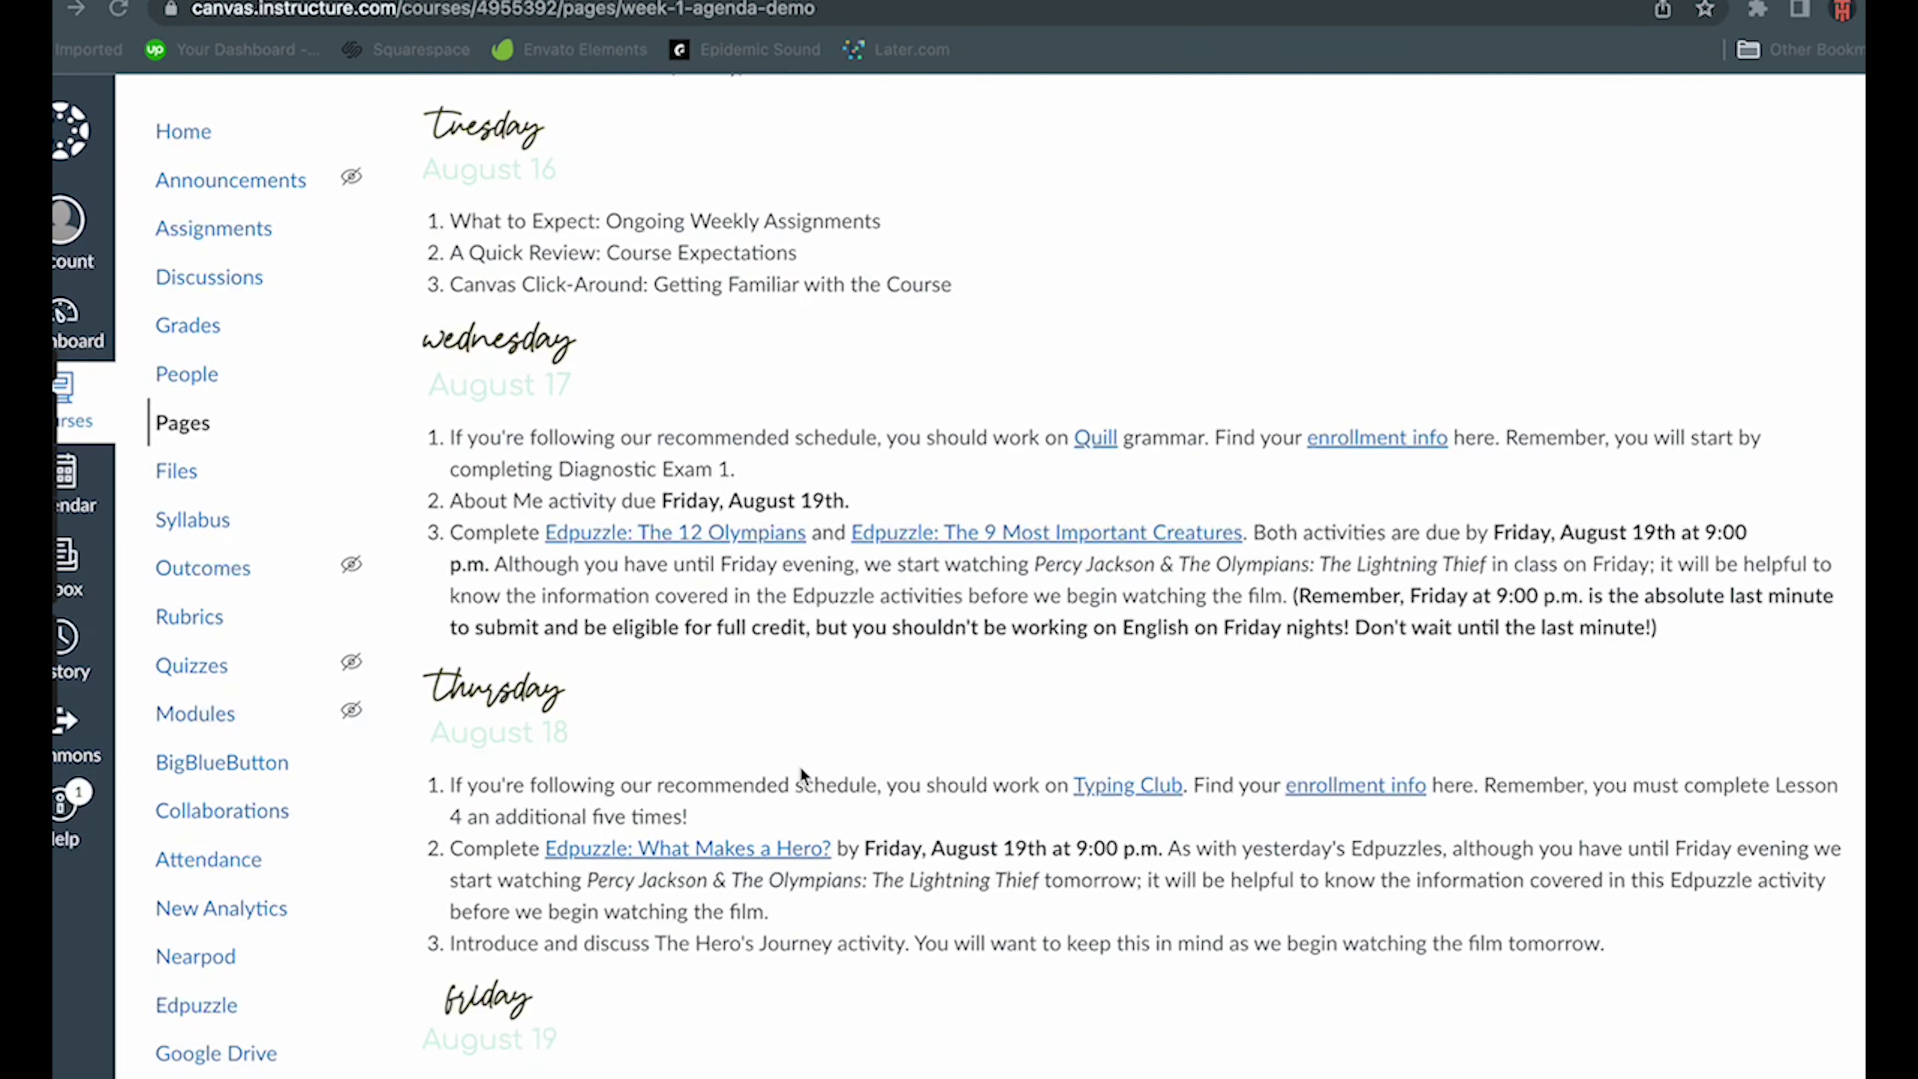
- Search the external apps in the course settings for "google" and read the Google Apps details
scroll(801, 768, "down", 2)
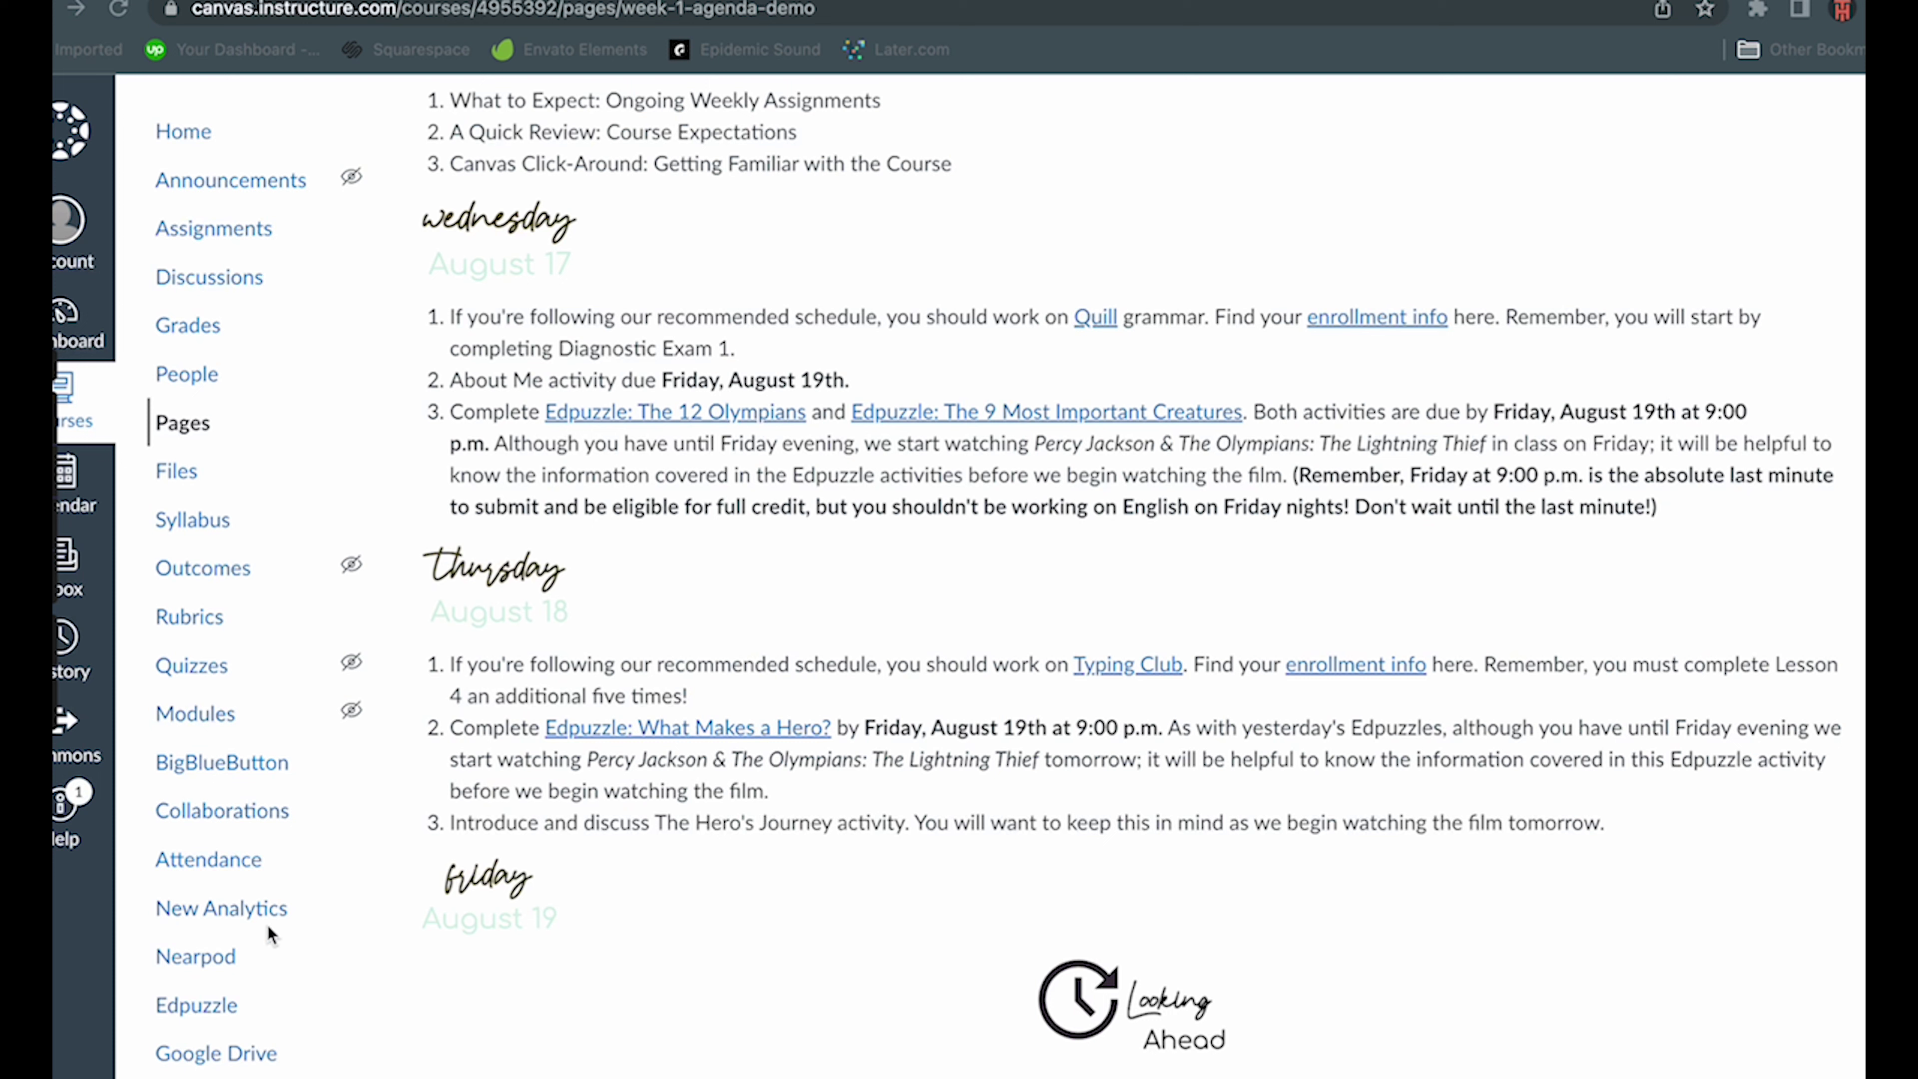
scroll(236, 1034, "down", 2)
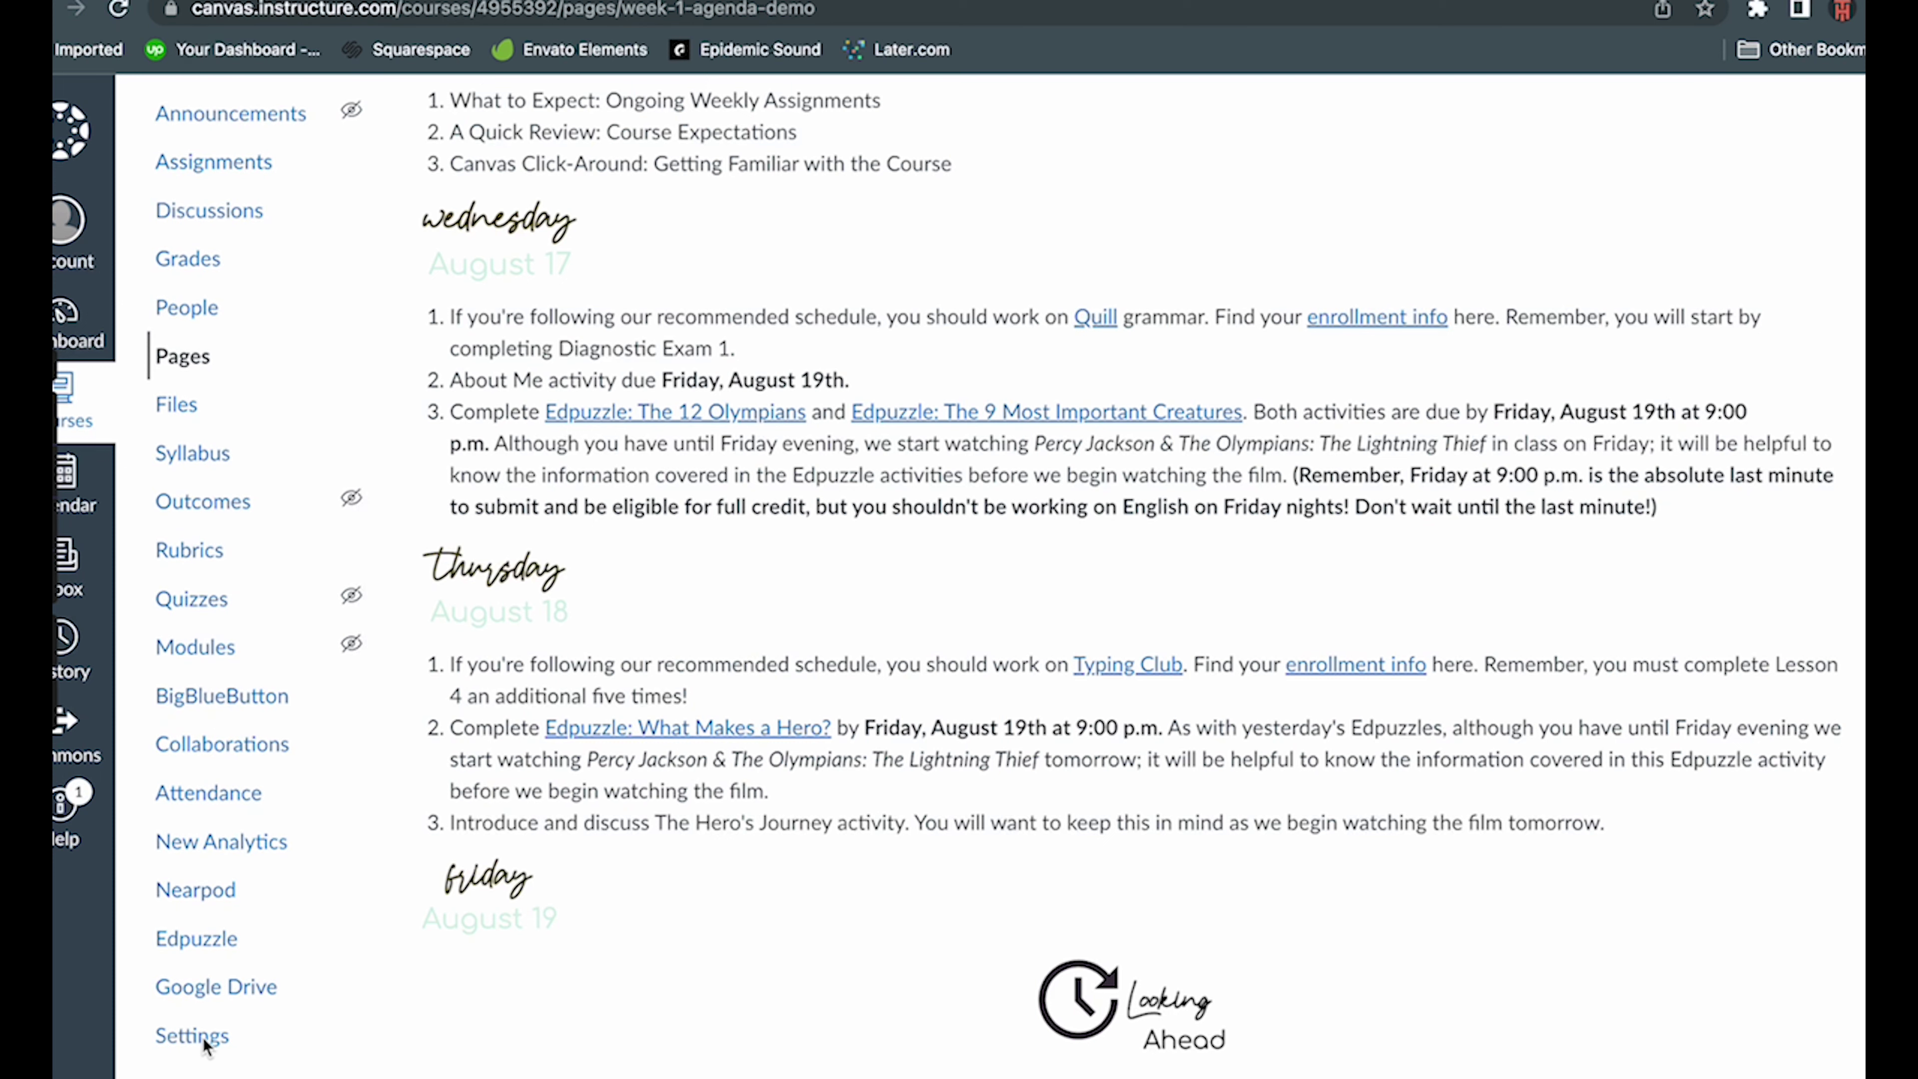
left_click(203, 1049)
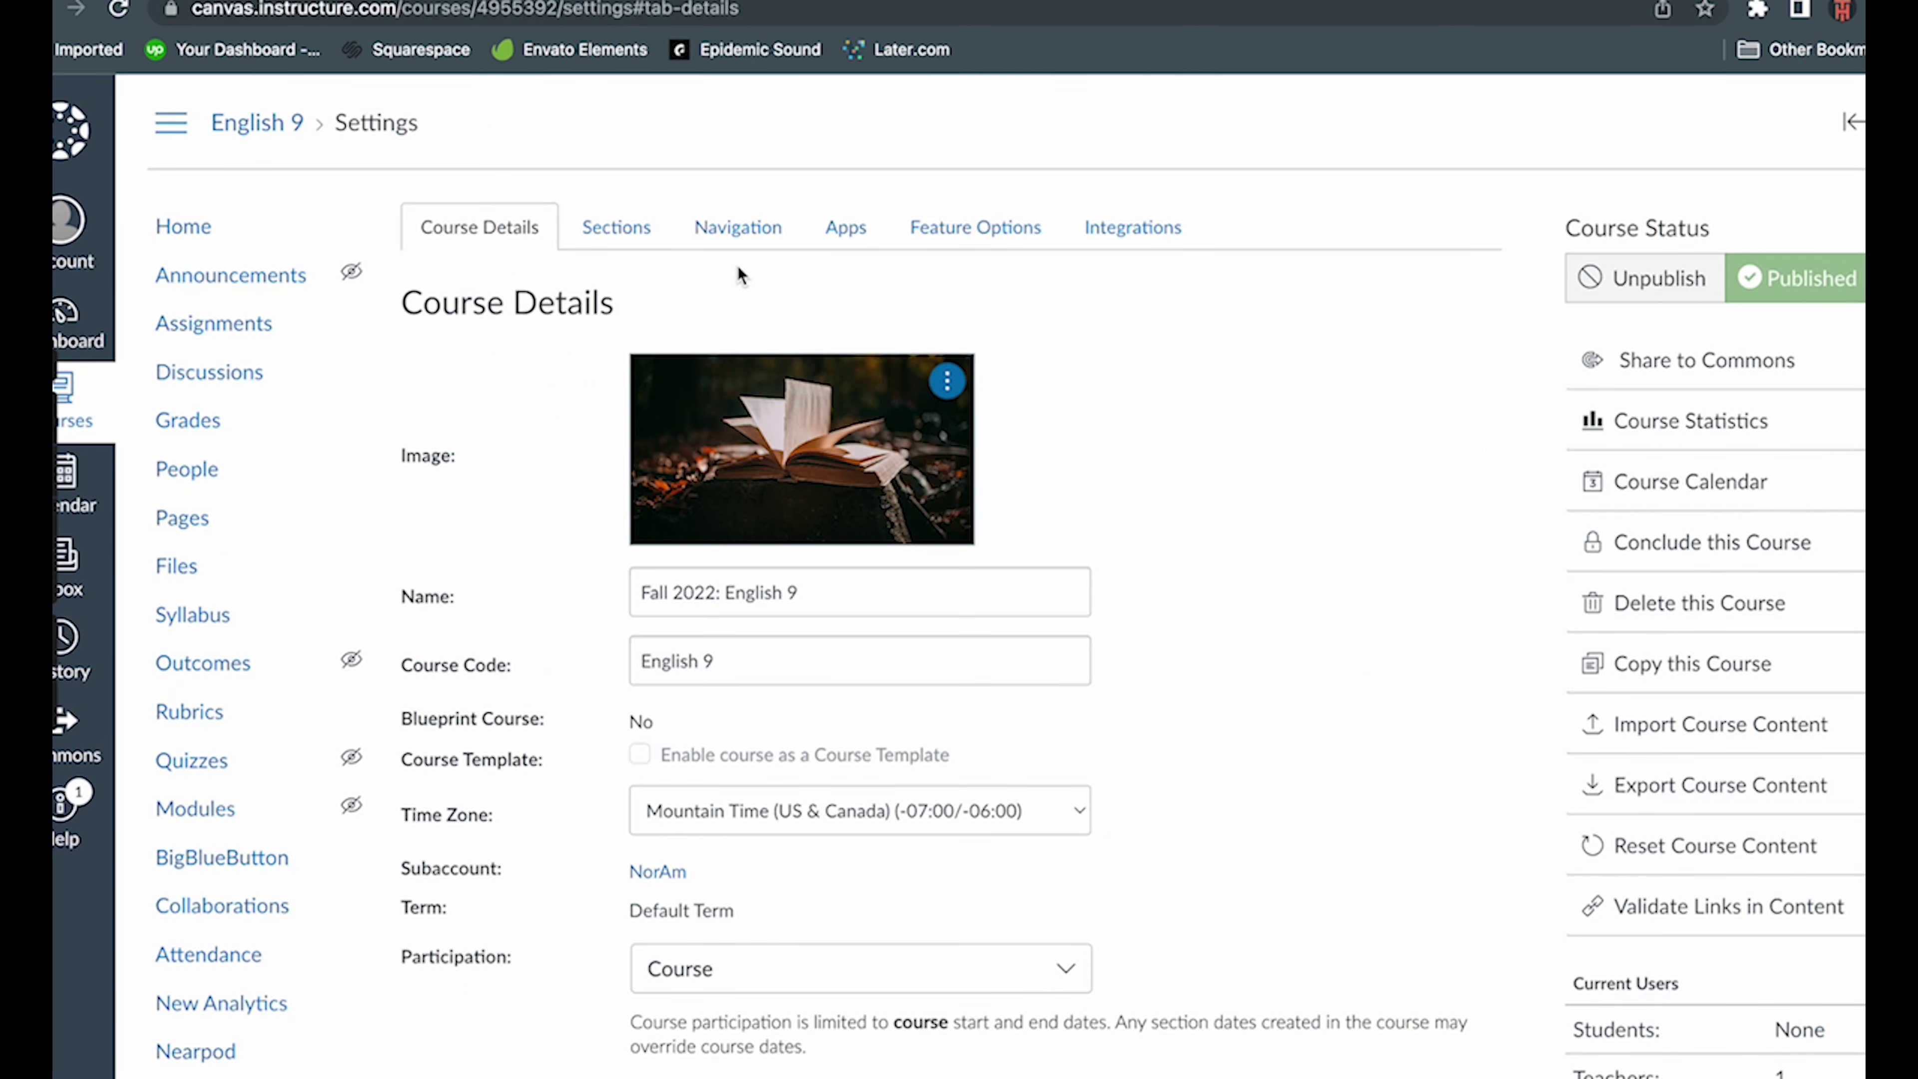
left_click(840, 231)
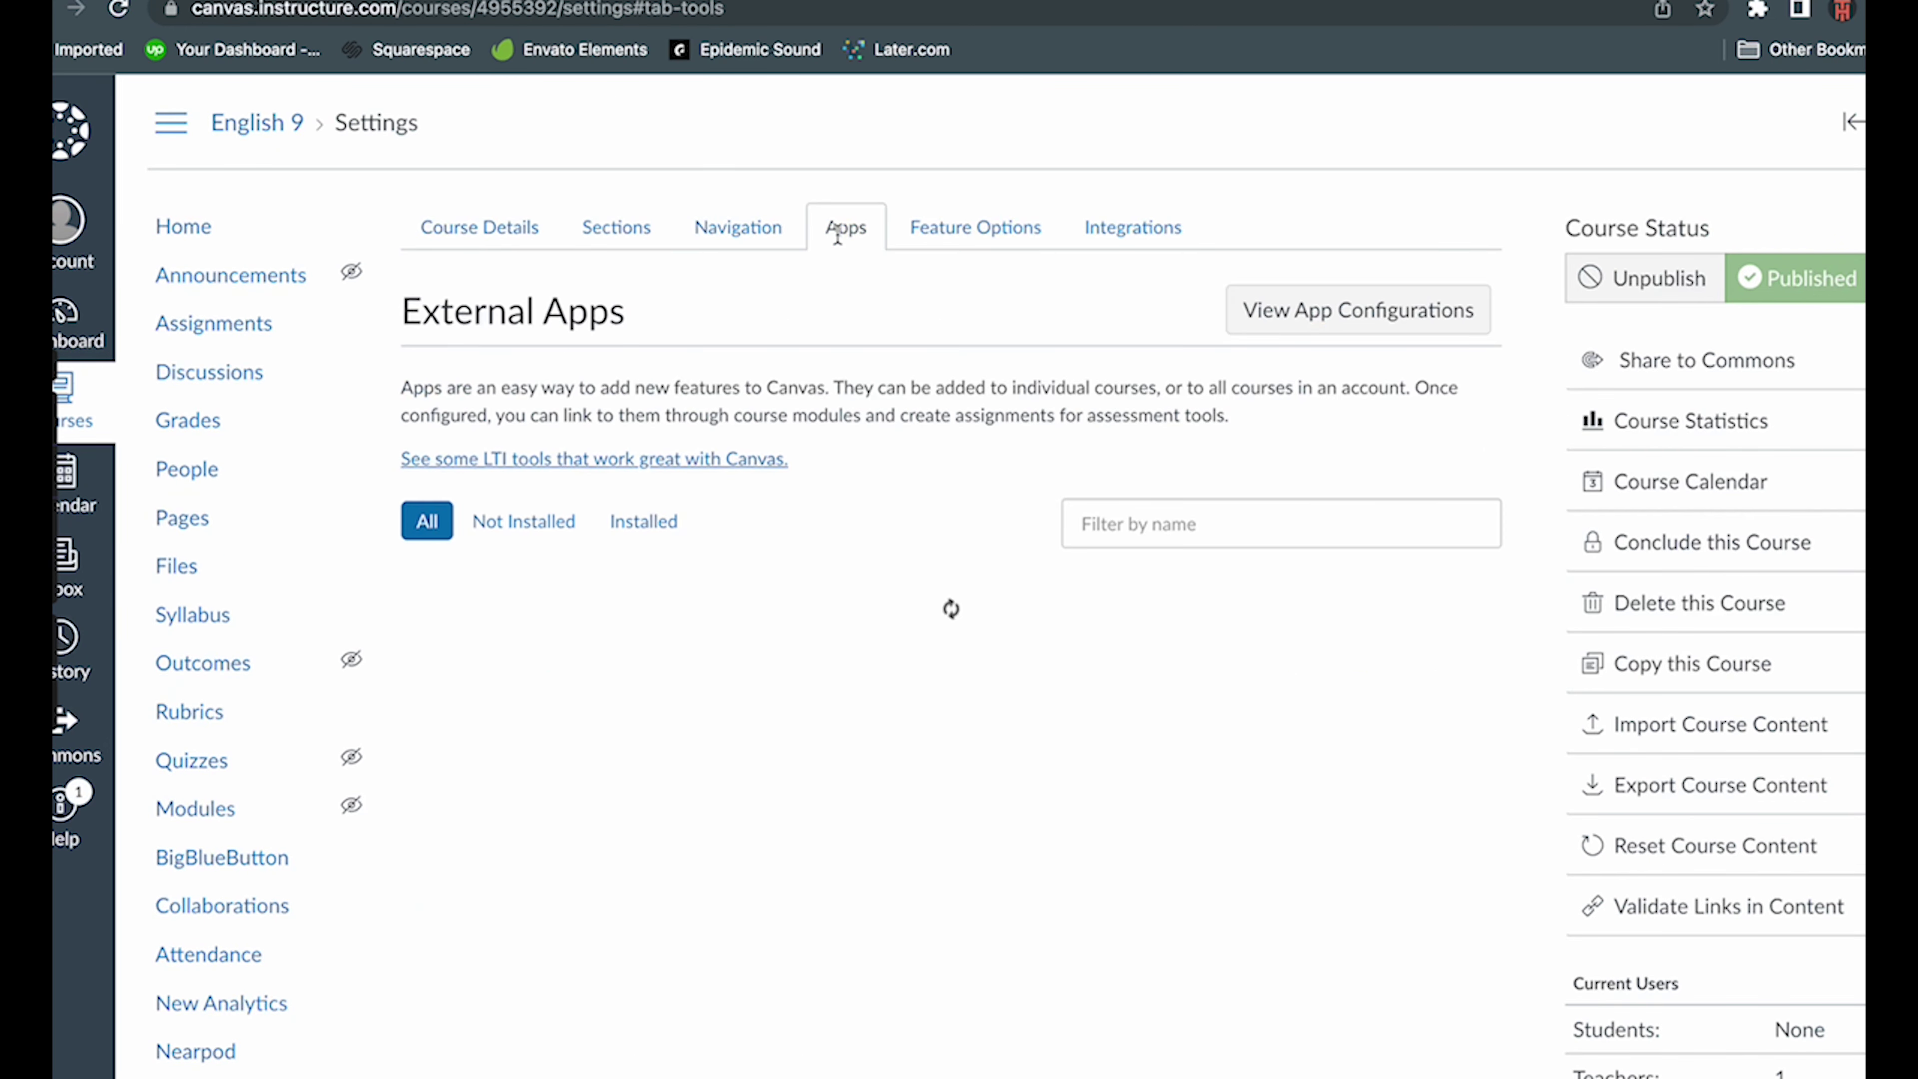
left_click(1154, 529)
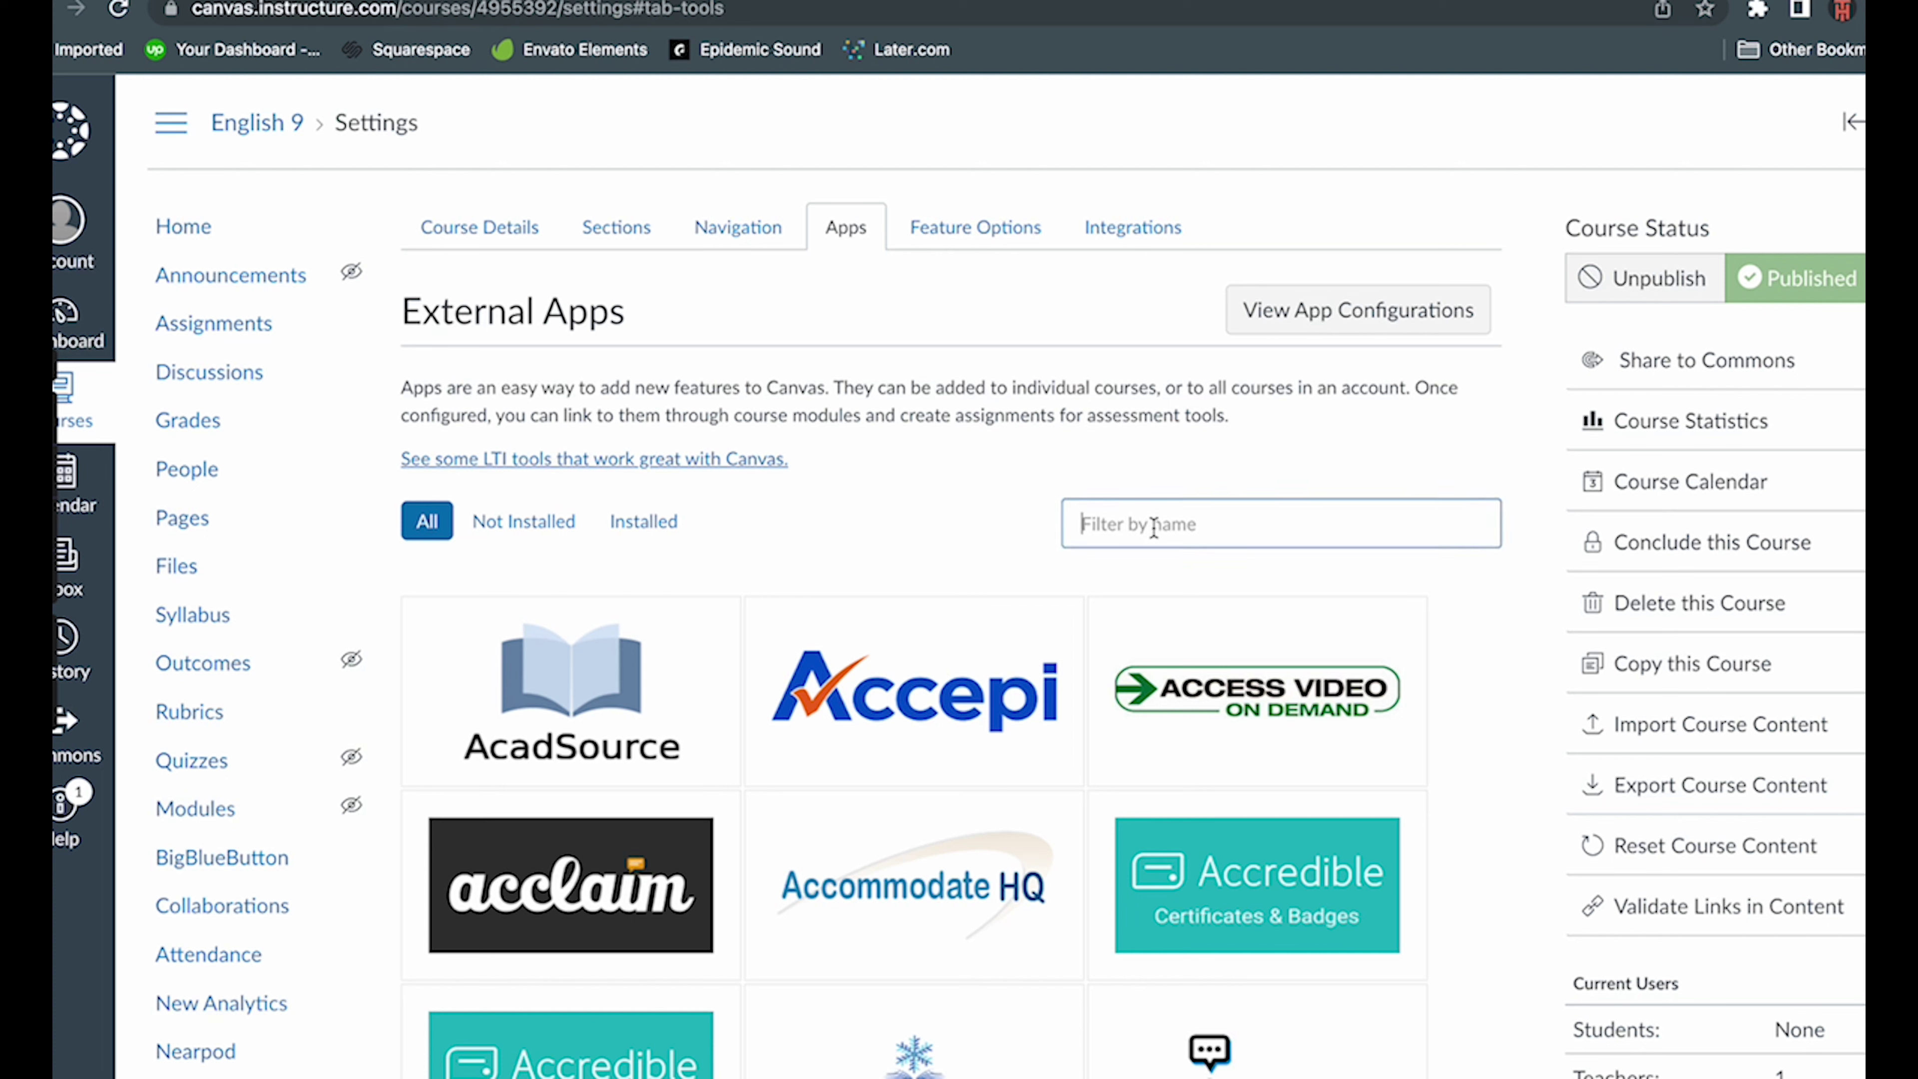
type("google")
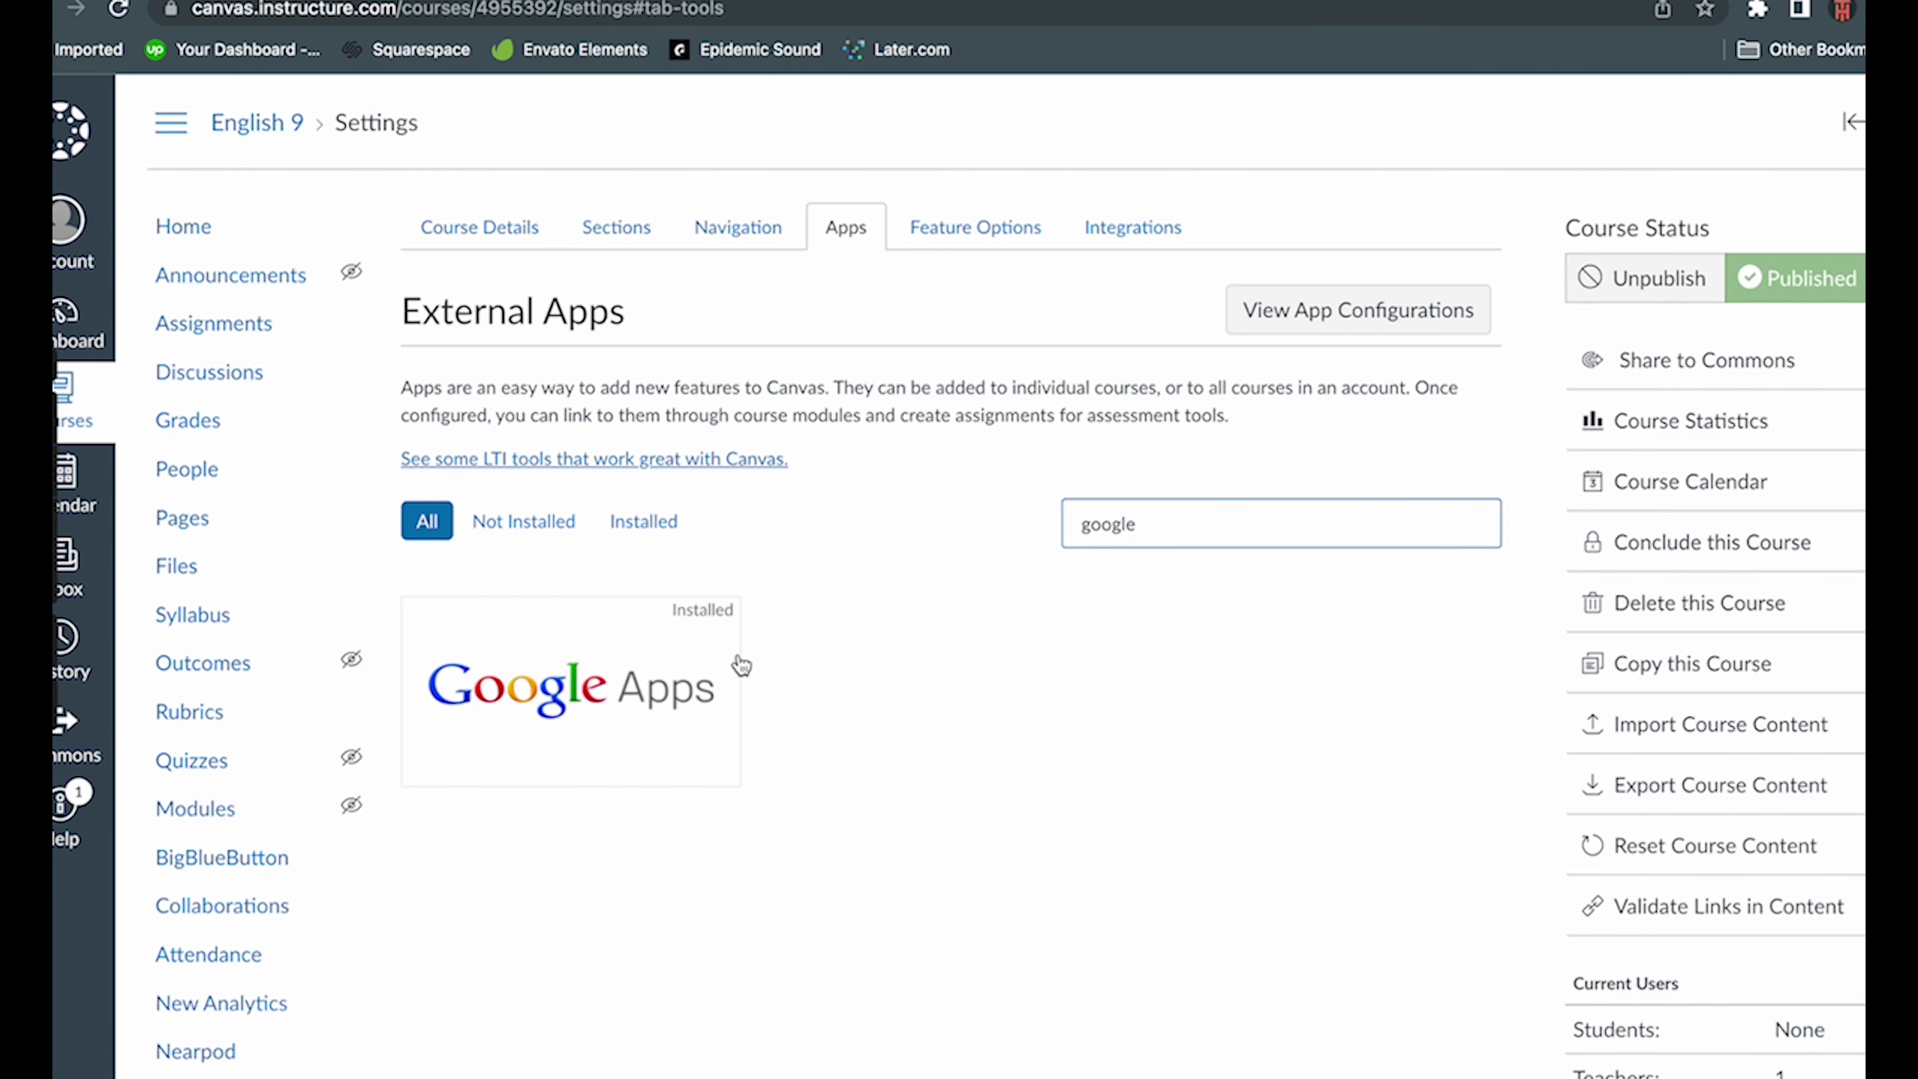
left_click(737, 664)
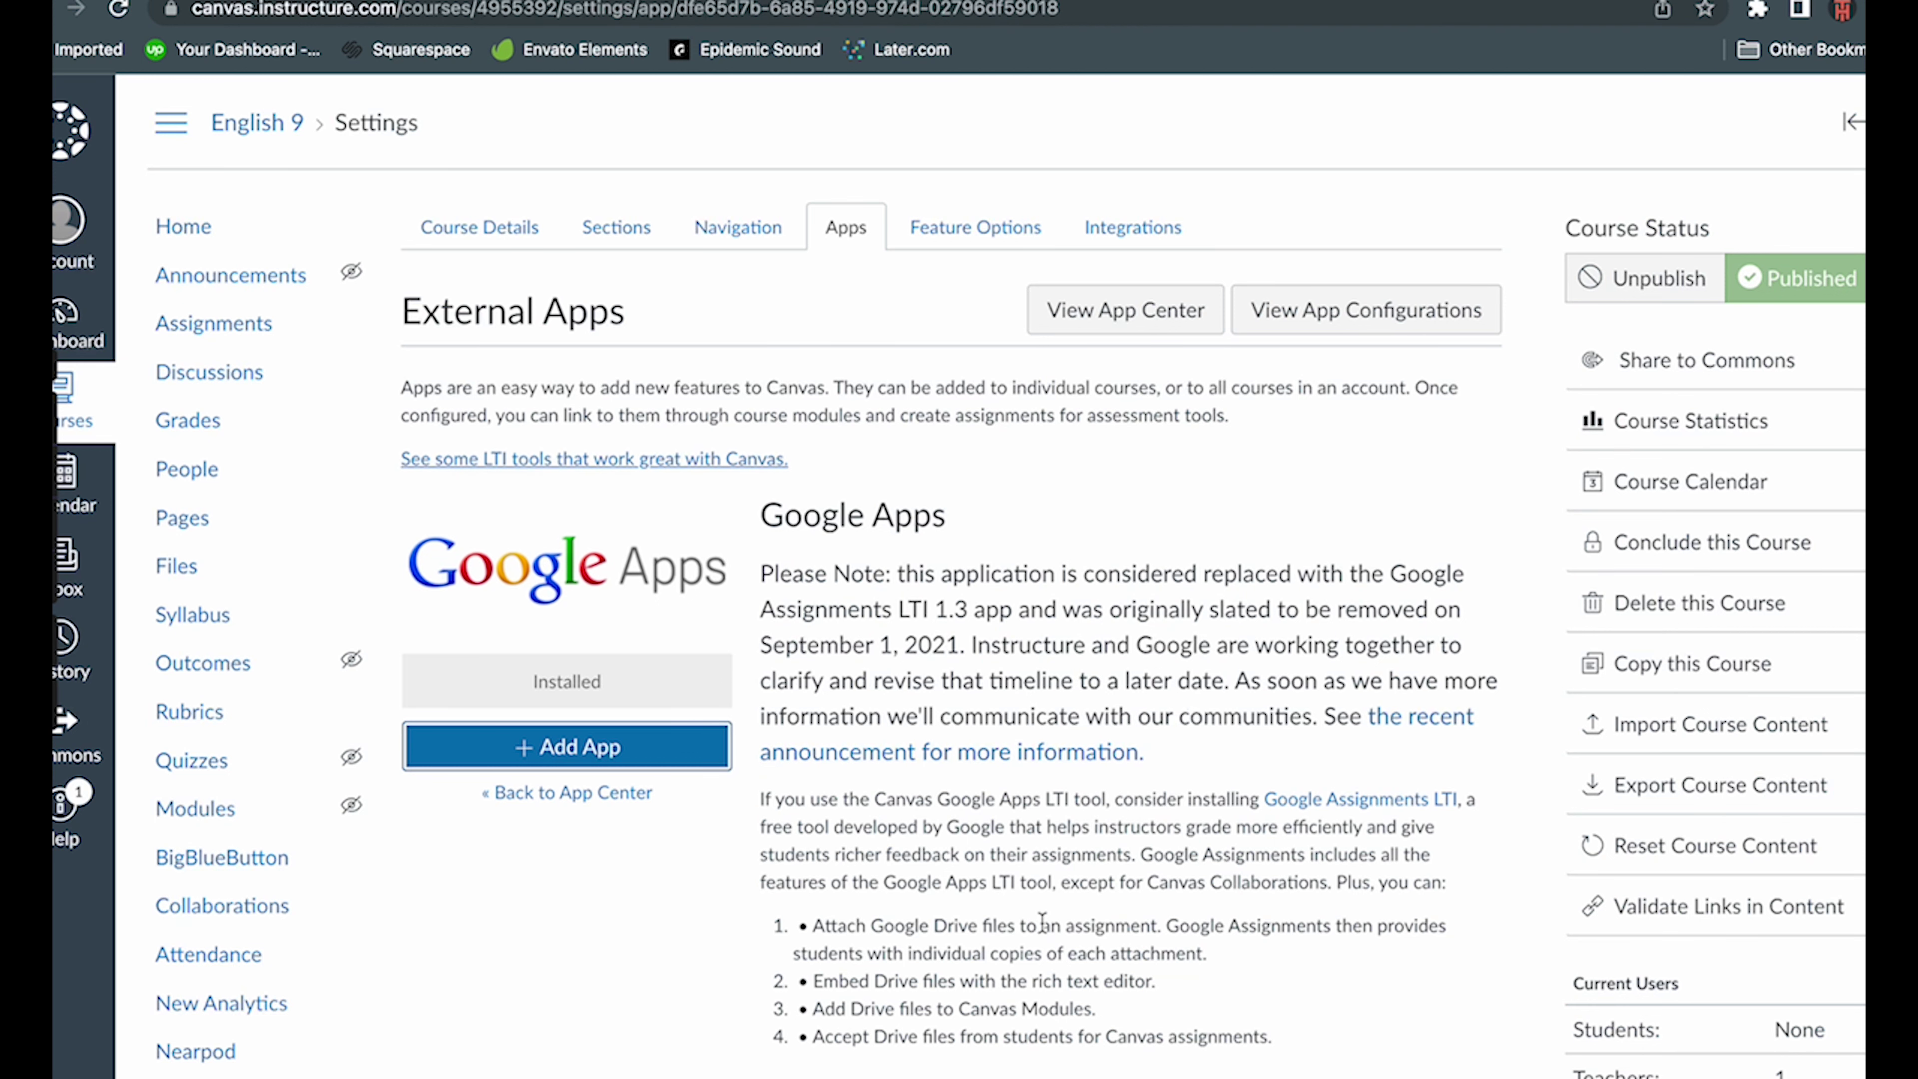
scroll(1036, 948, "up", 1)
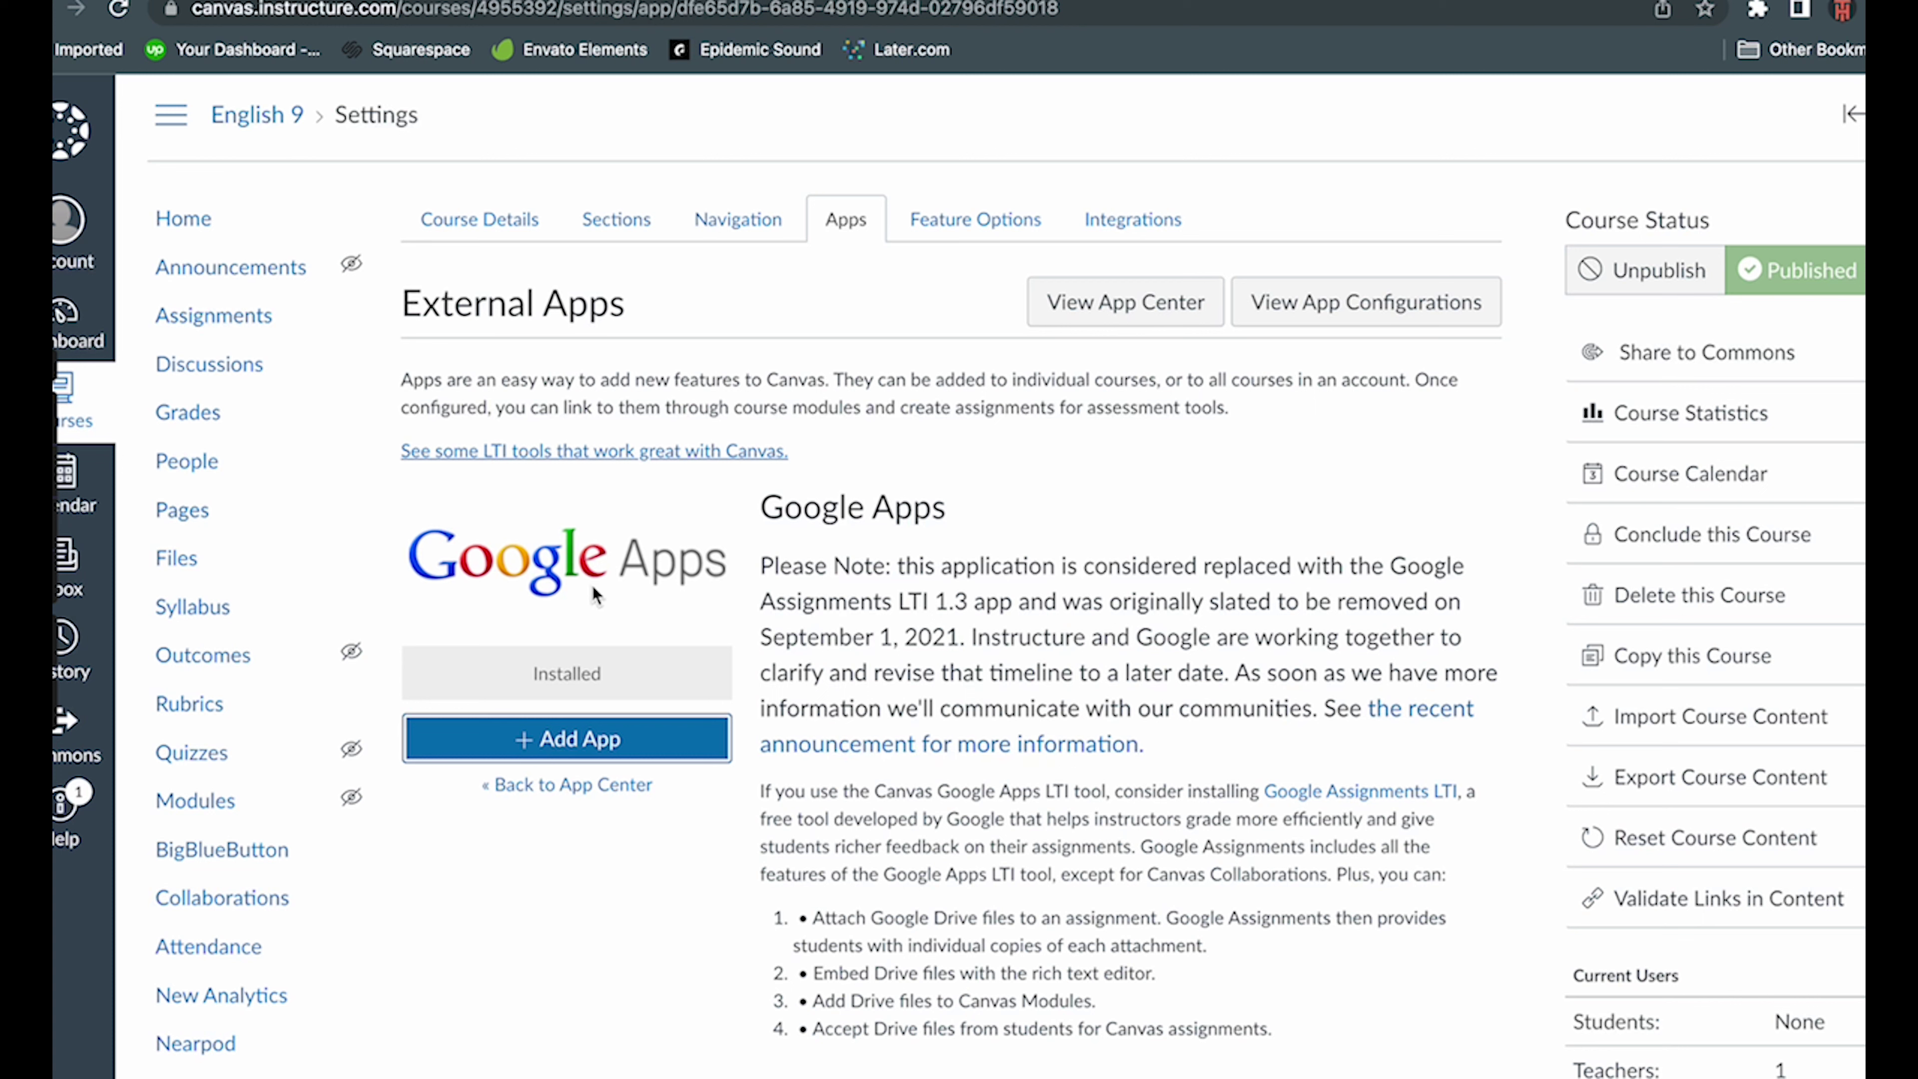
- Generate an LTI key and secret for Google Apps, and close the Add App form without adding the app
left_click(593, 741)
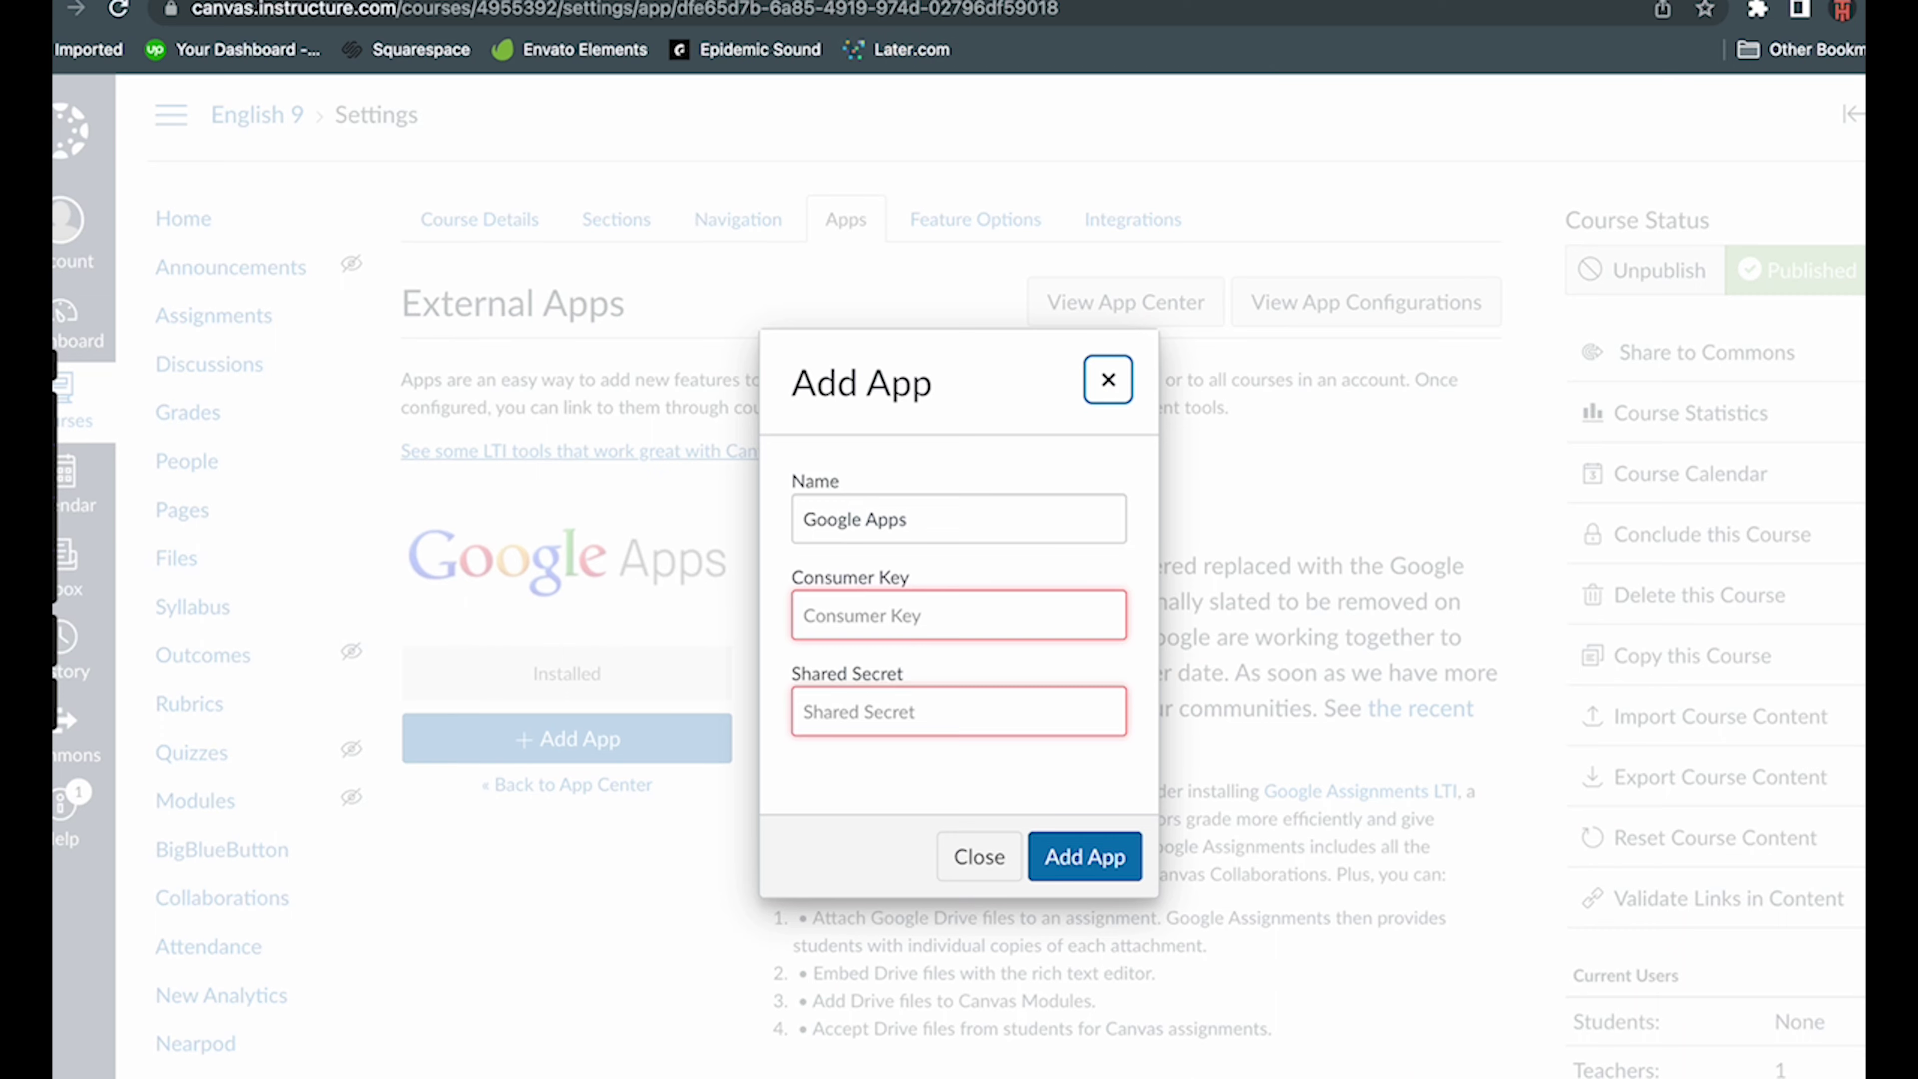
key("ctrl+Tab")
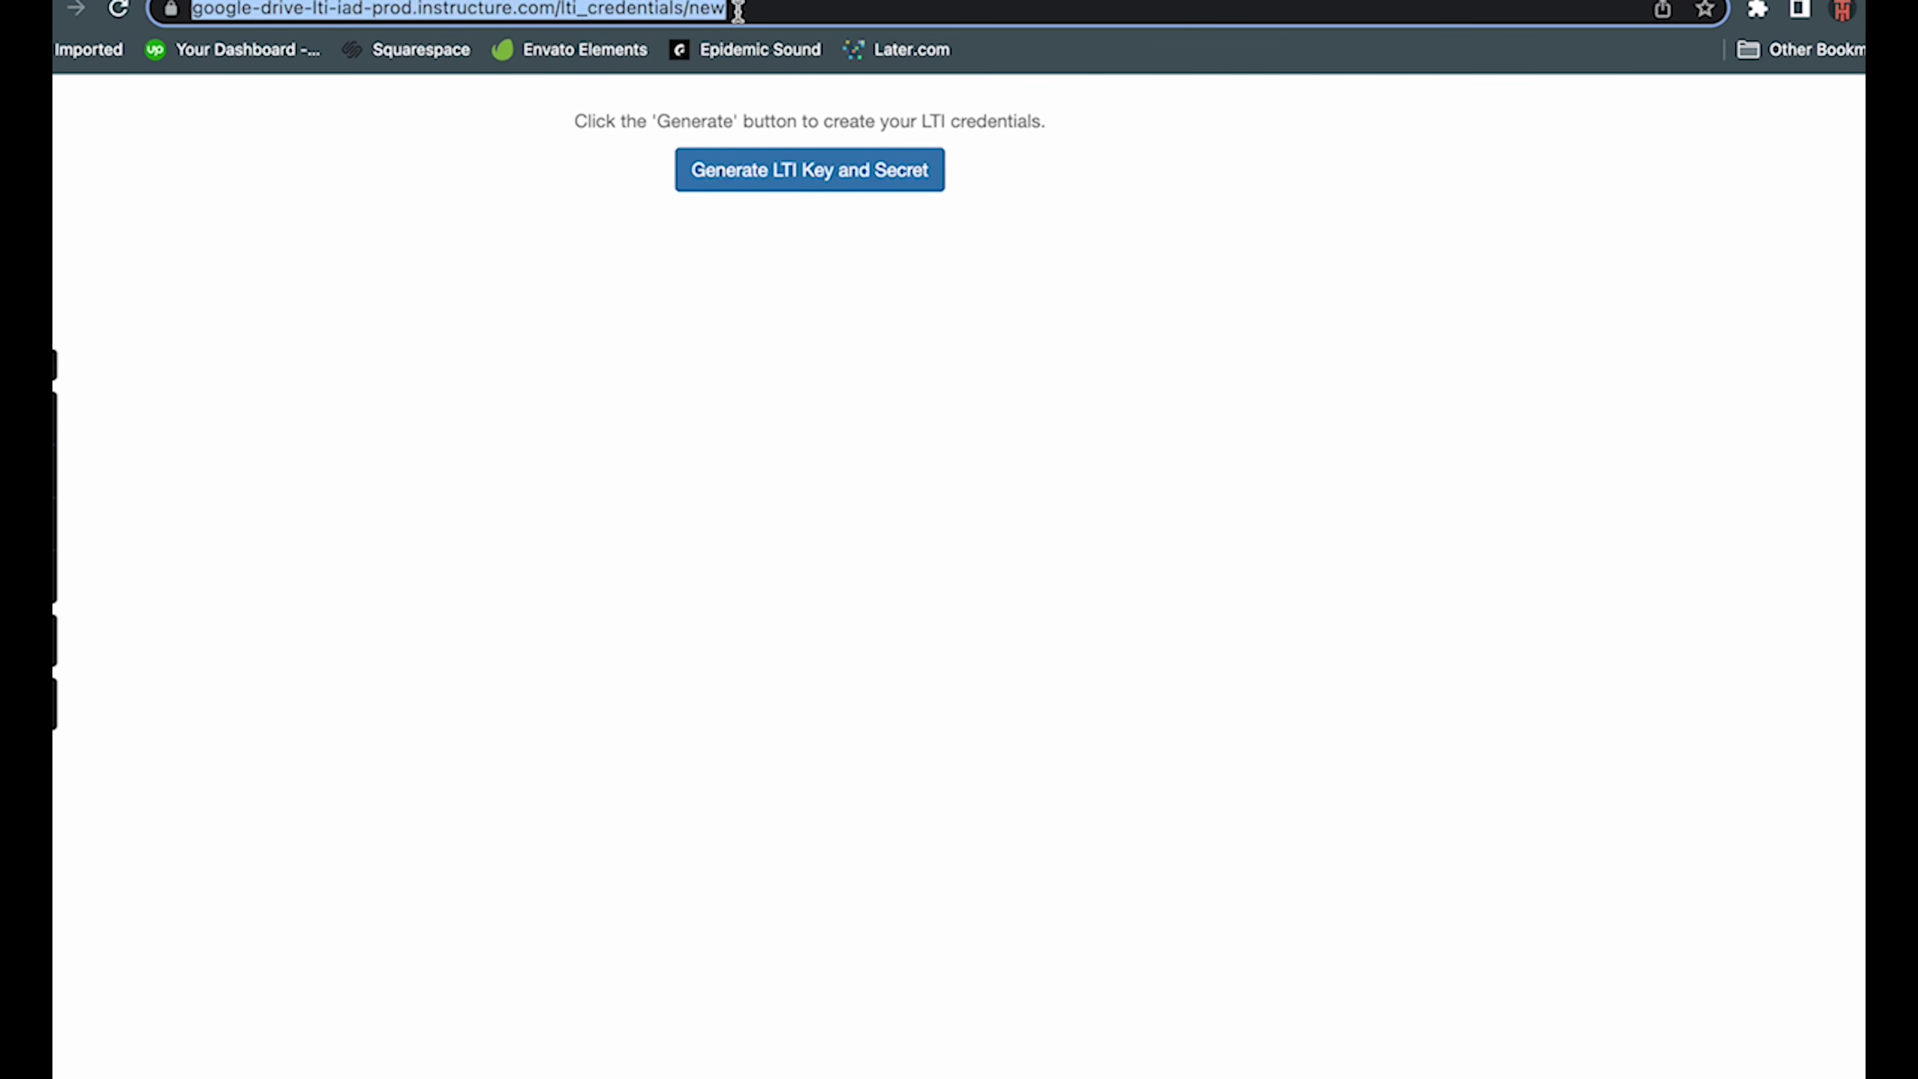
left_click(758, 172)
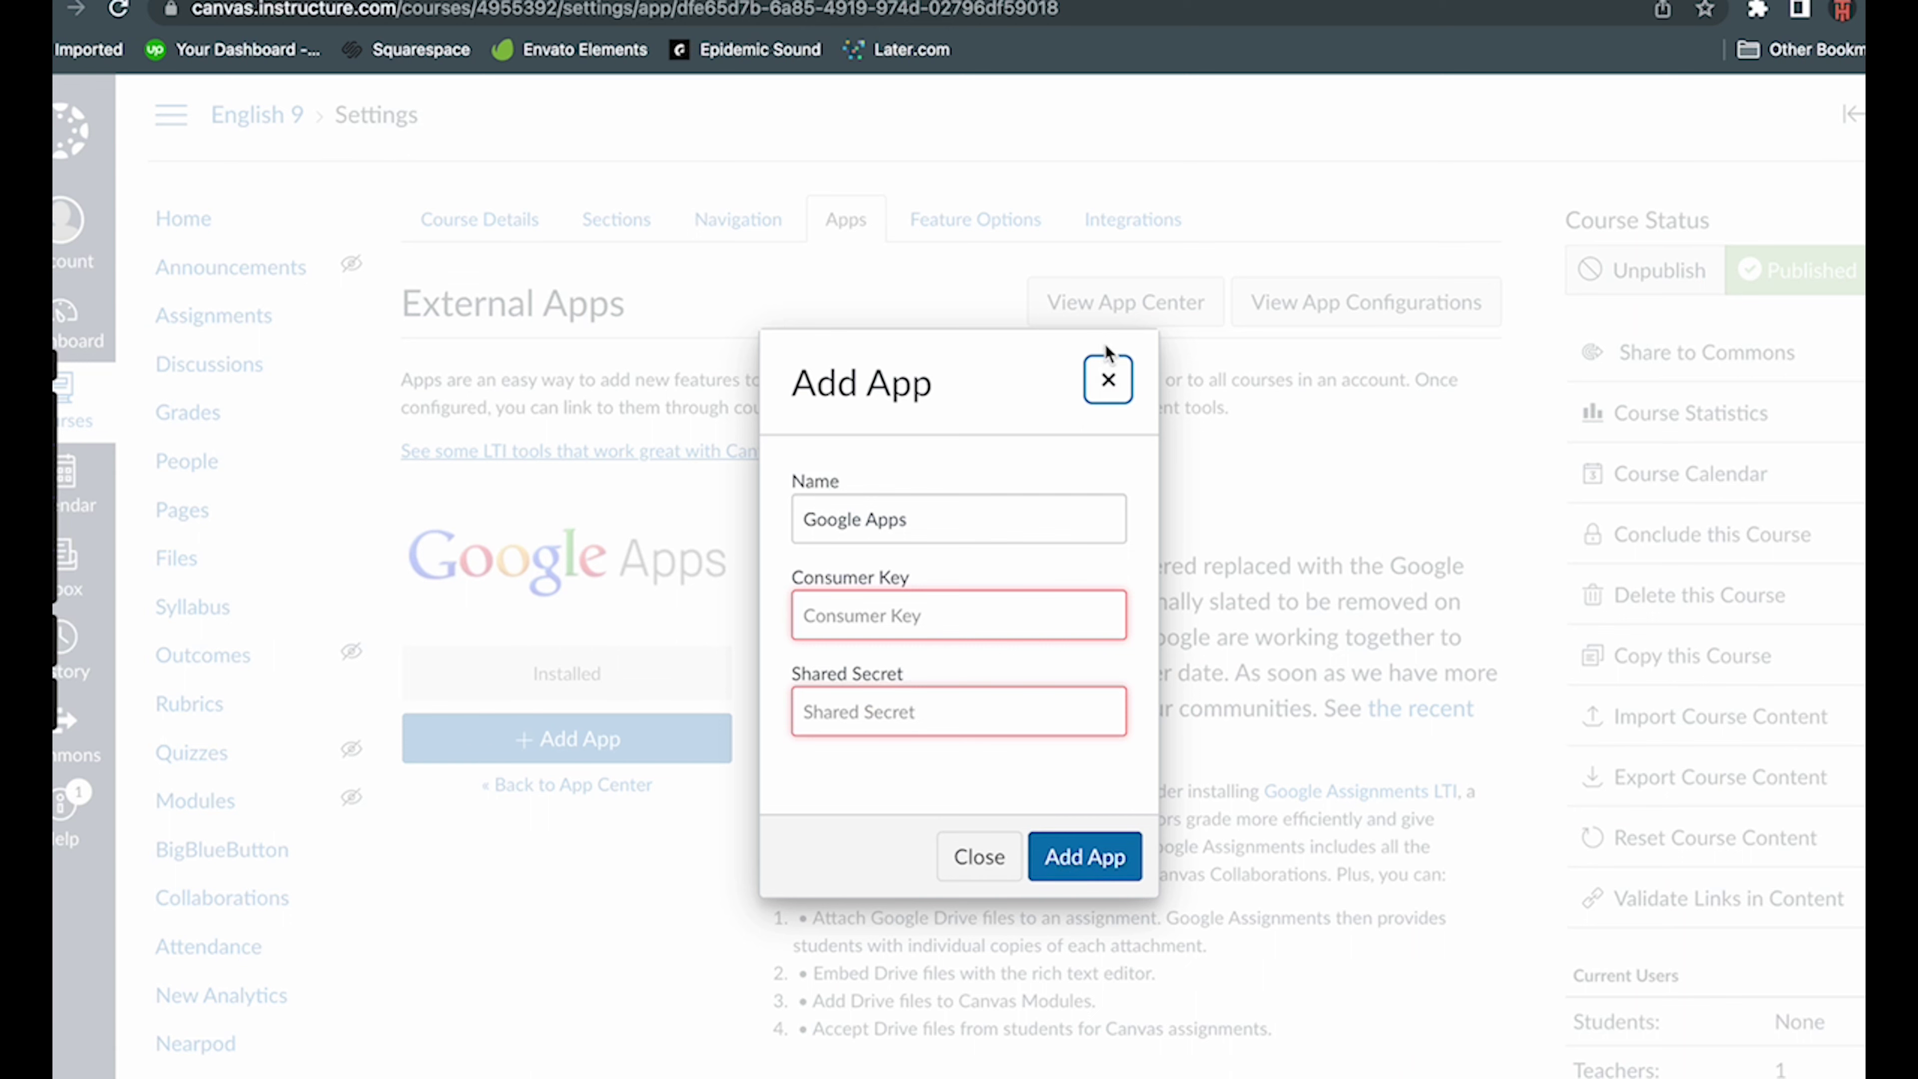
left_click(1107, 378)
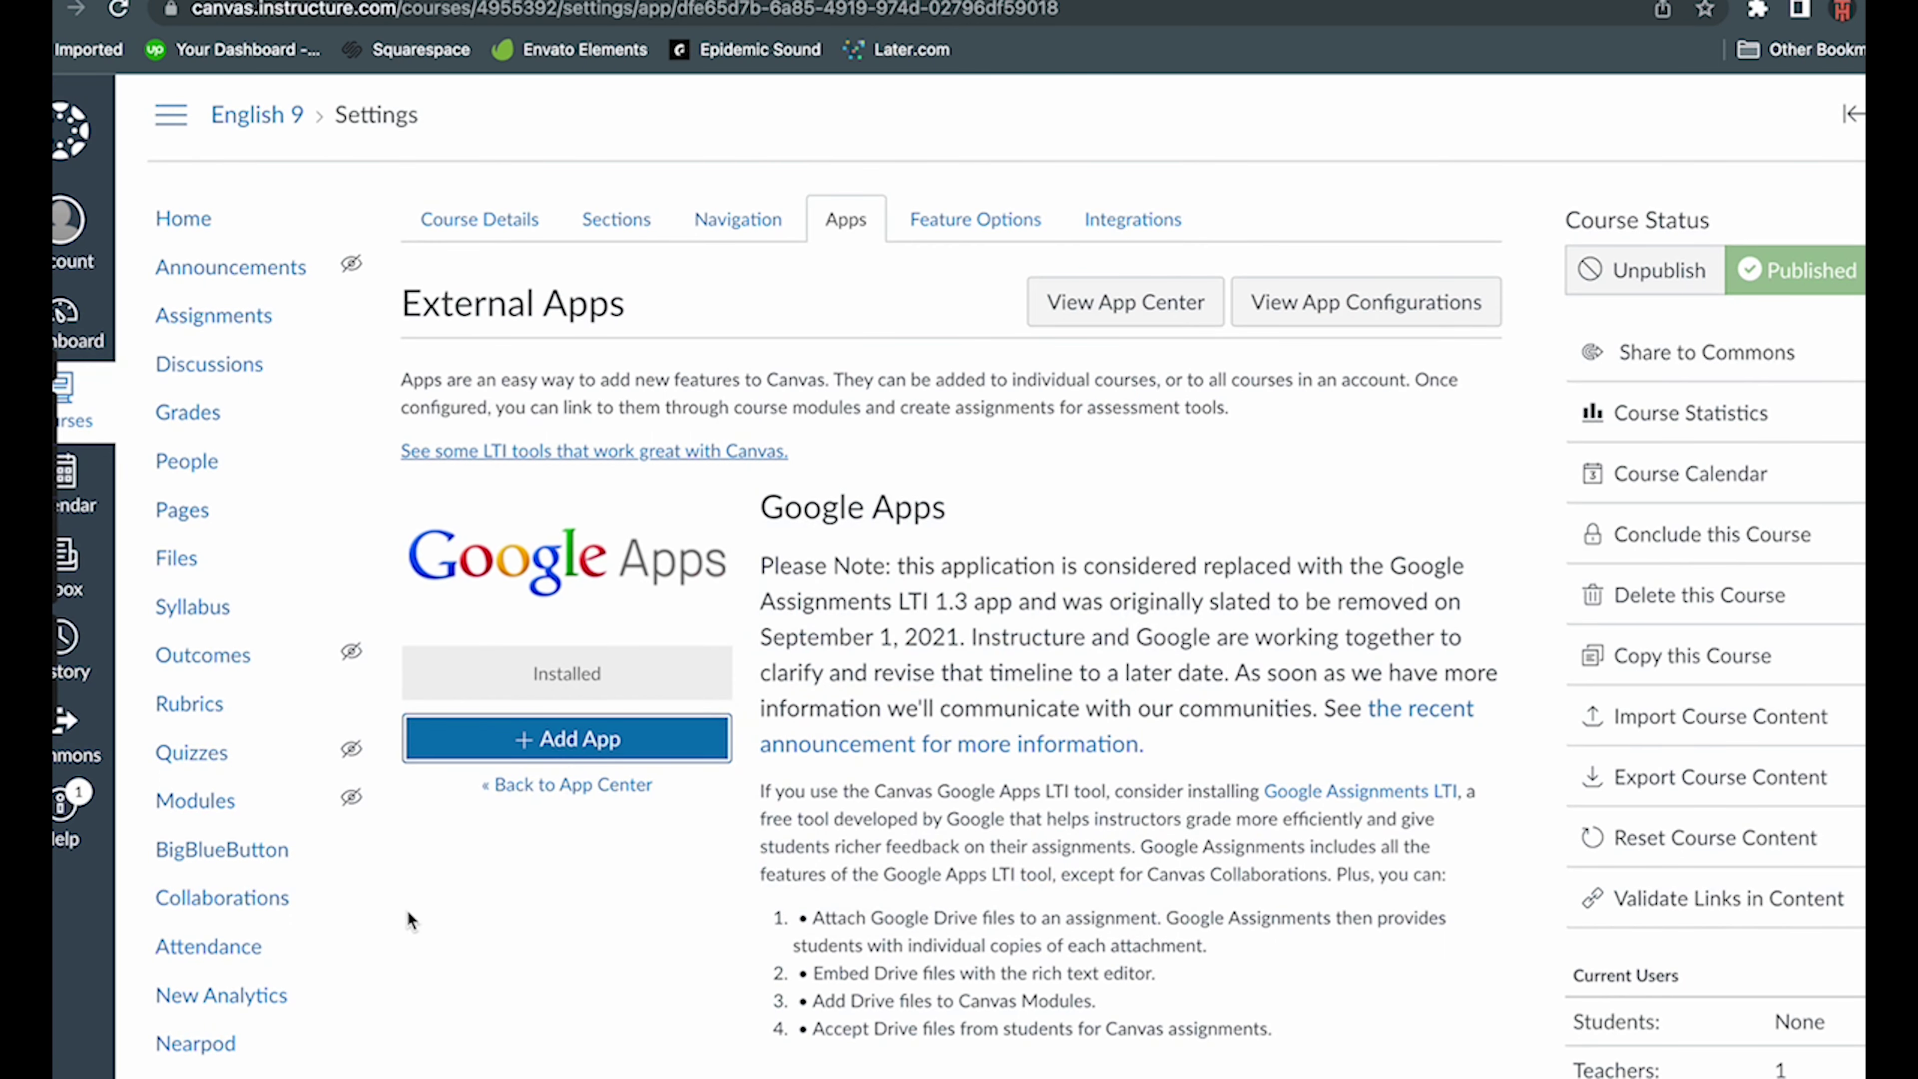
- Open the Google Drive tool for the course
scroll(215, 986, "down", 2)
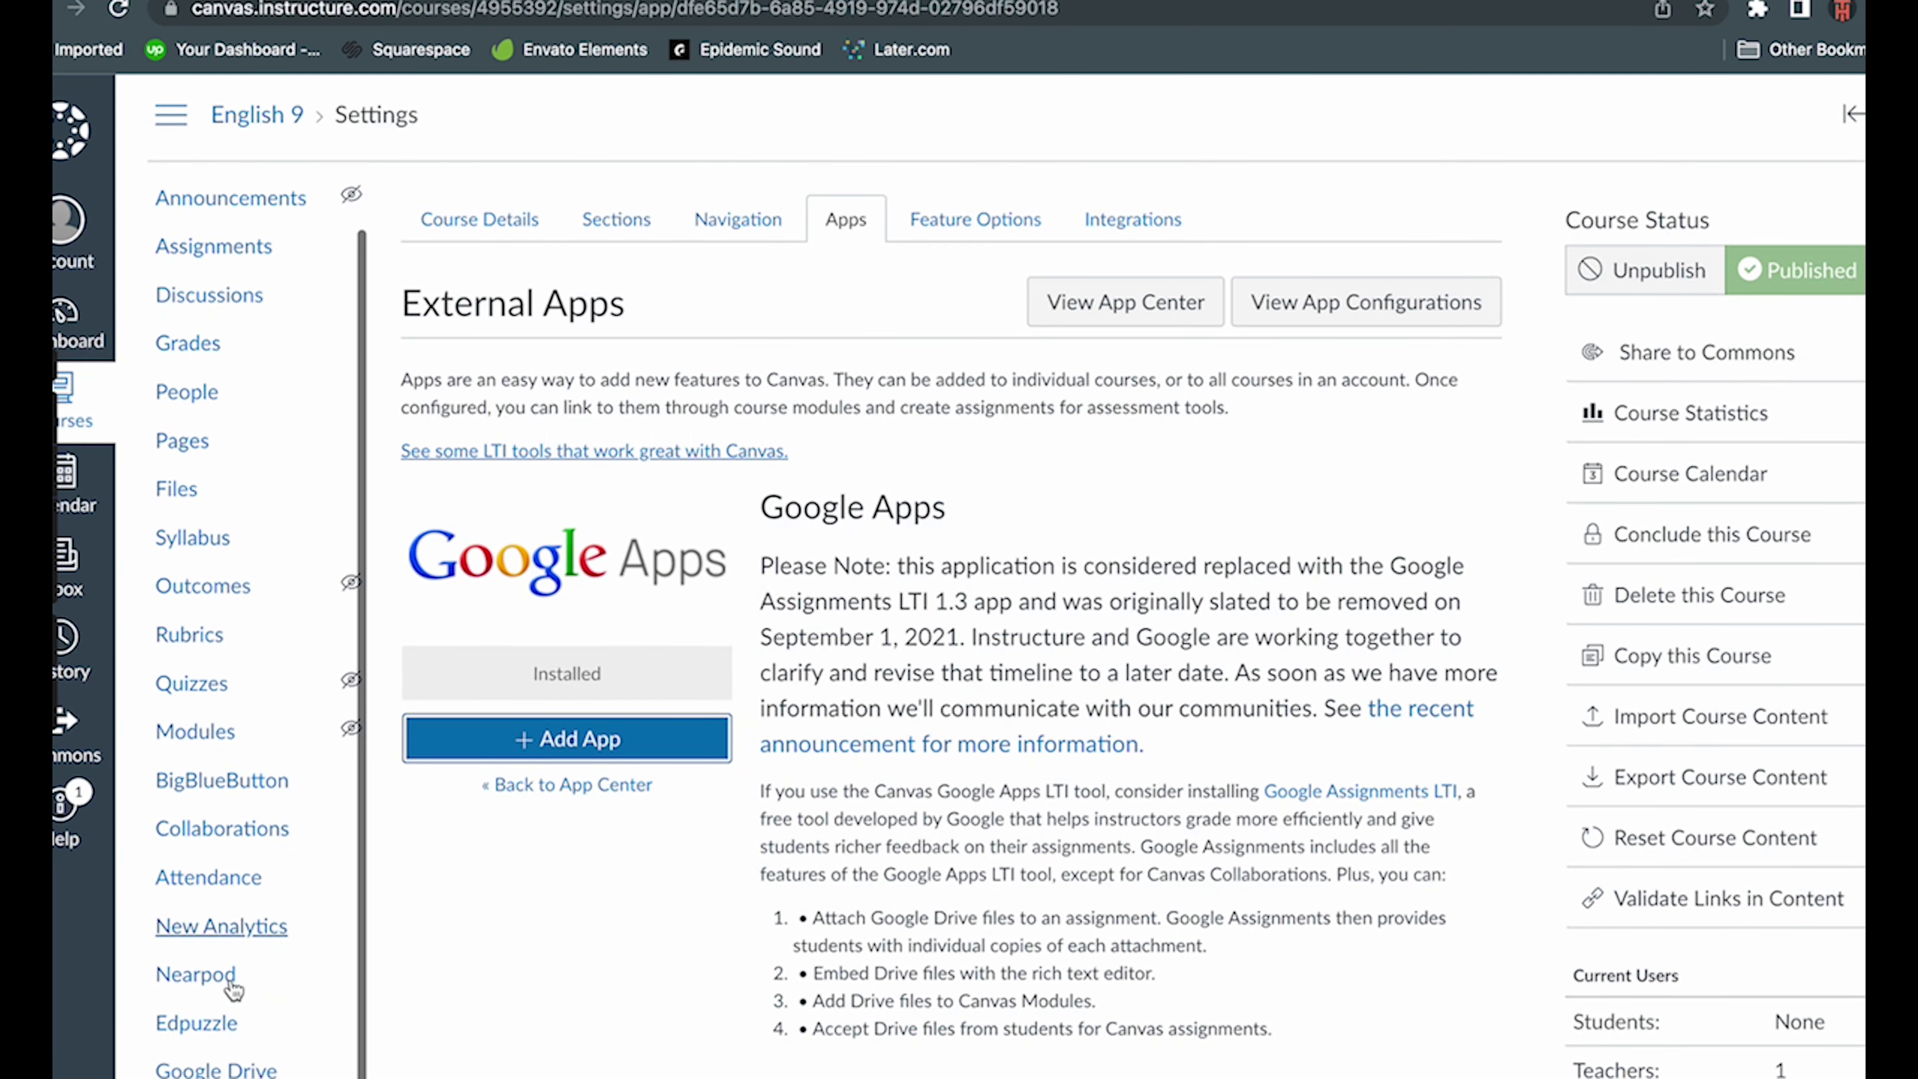
left_click(219, 1070)
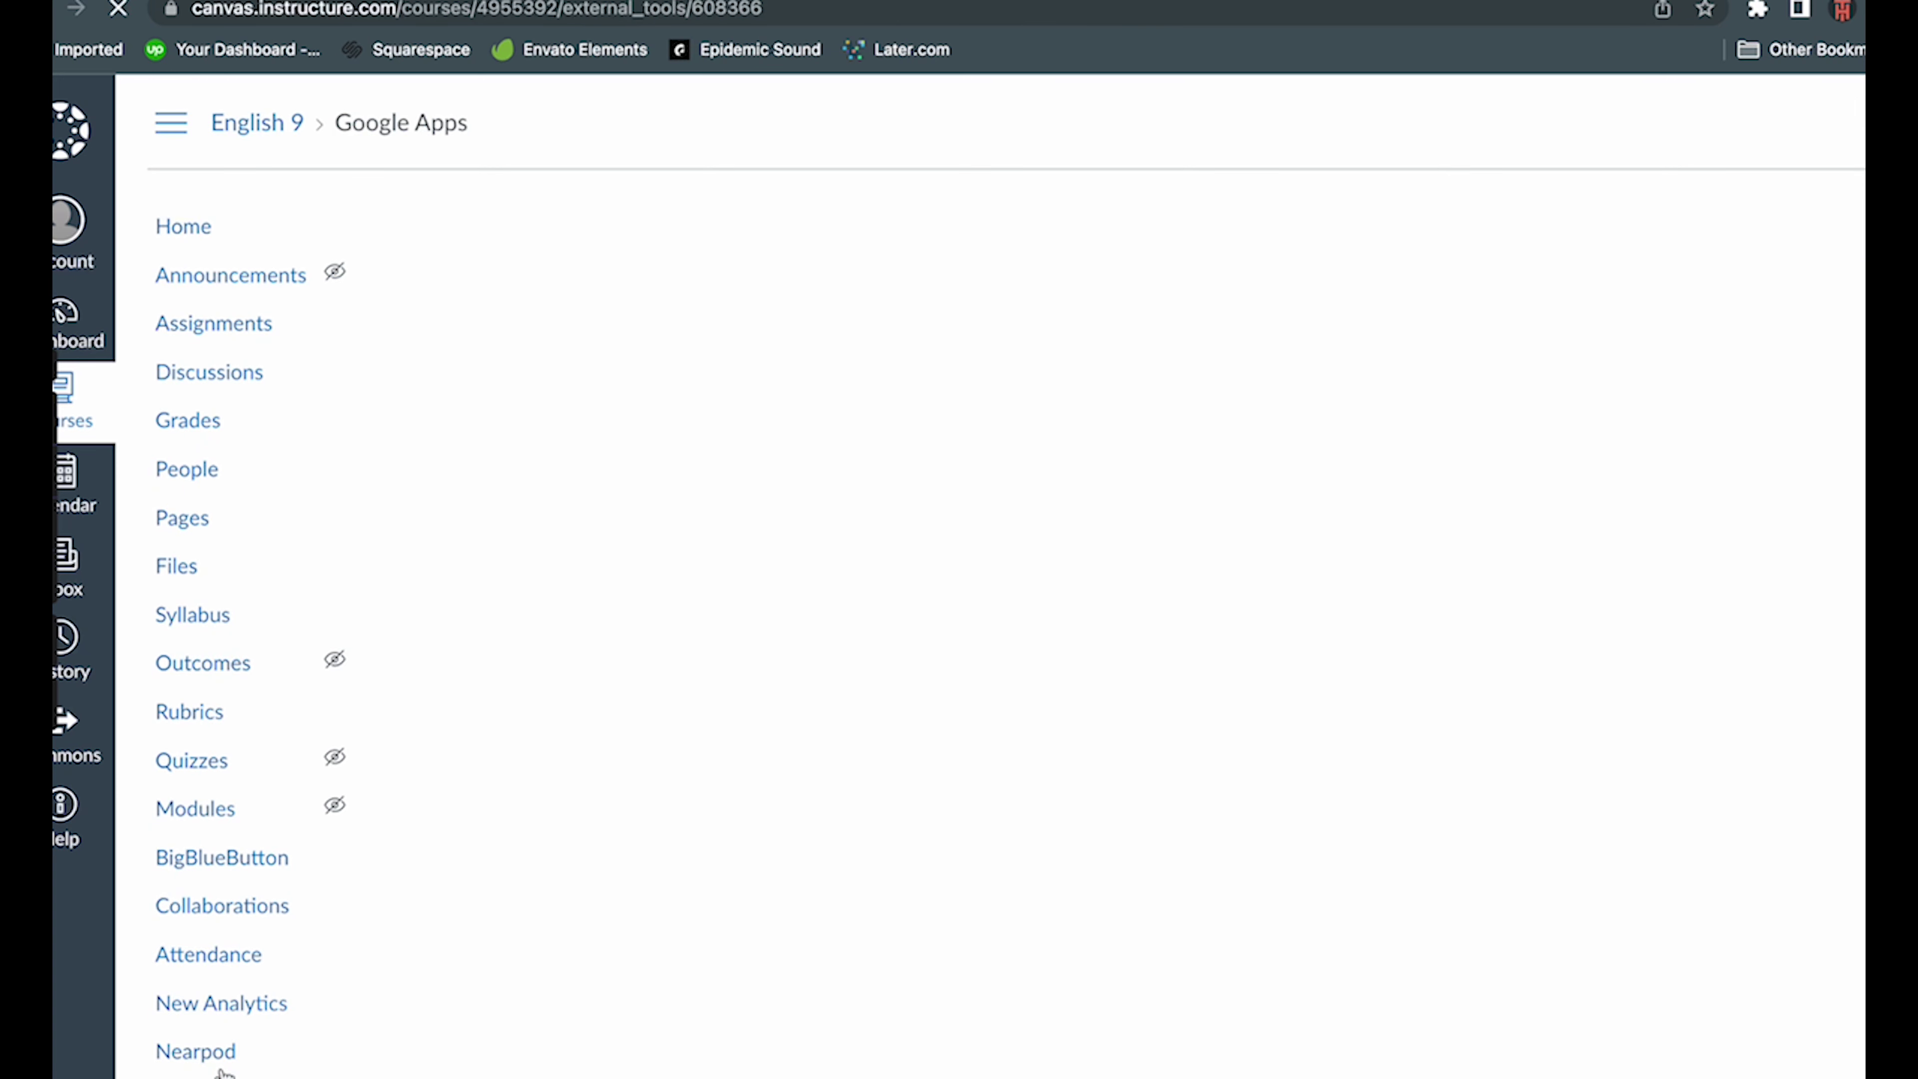
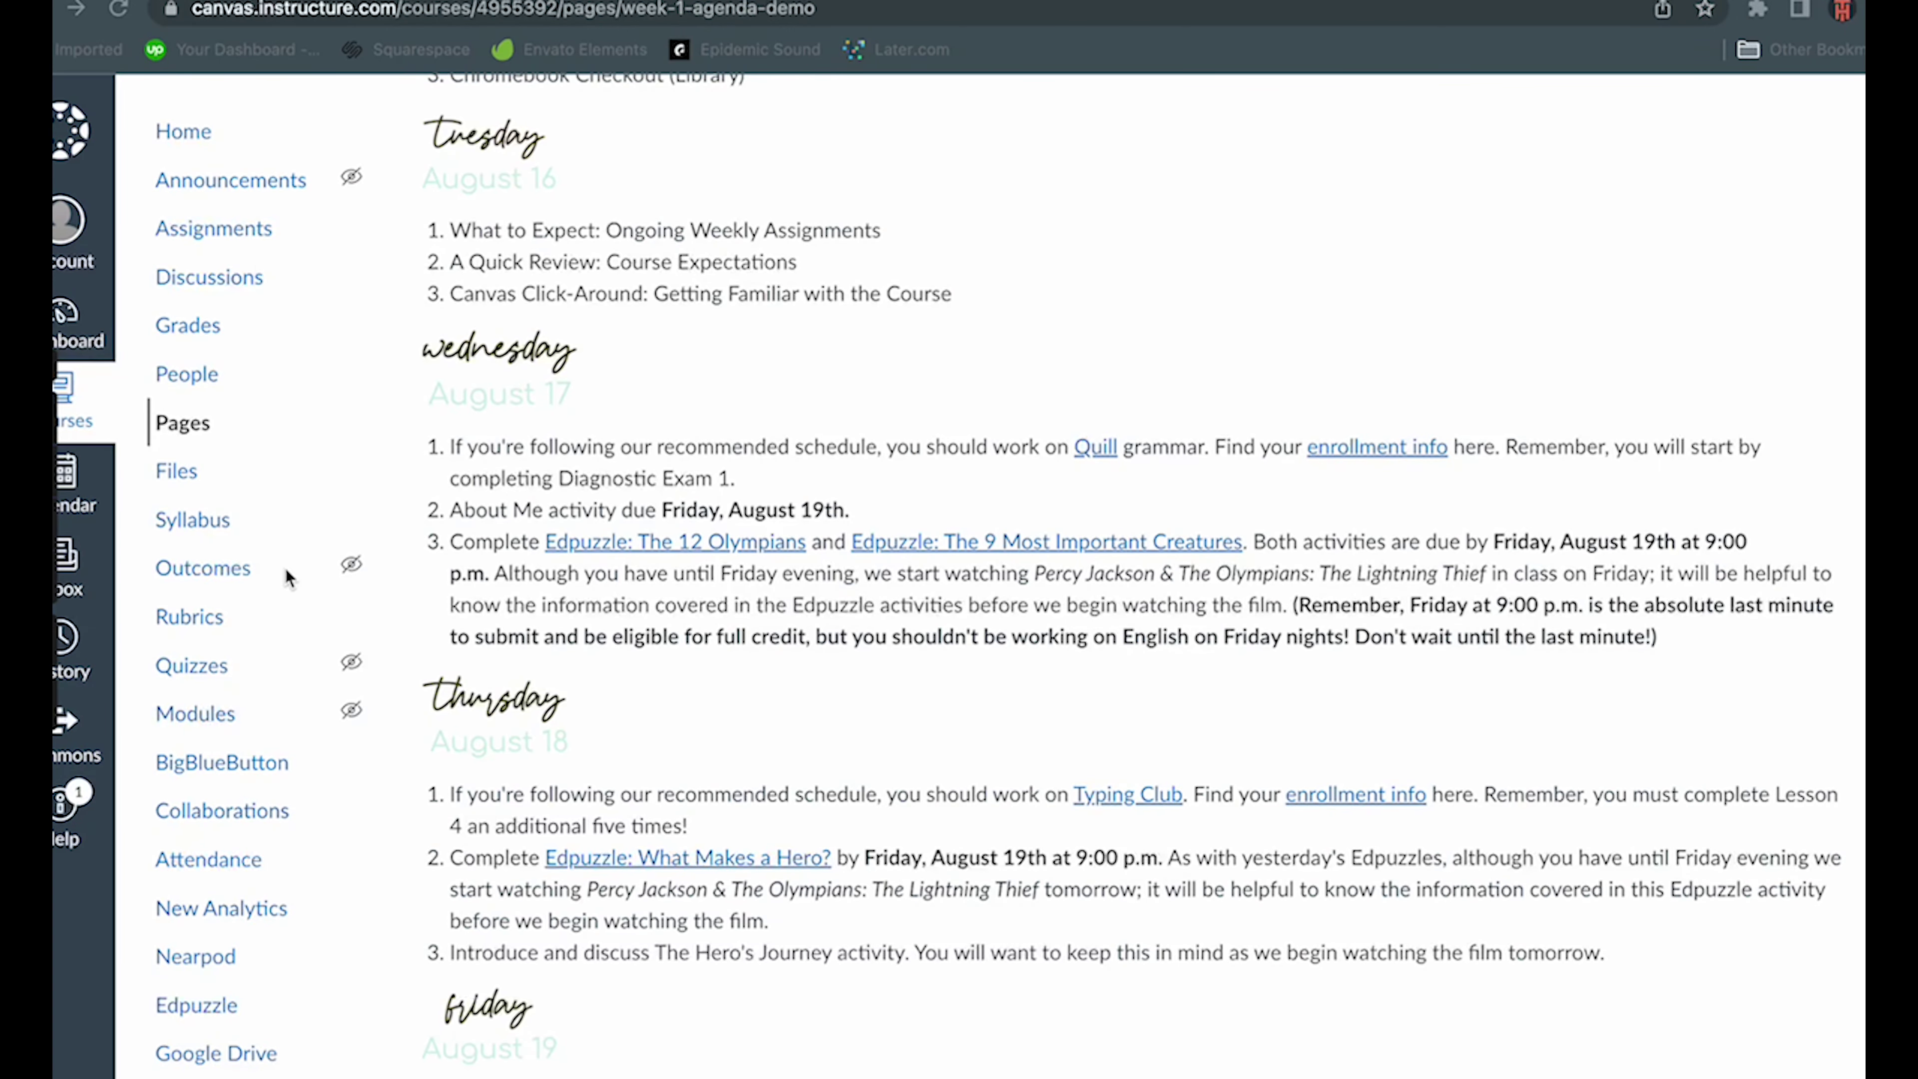
- Create a Class Participation assignment named "Hero's Journey Activity (Percy Jackson)" and open its full set of options
left_click(243, 231)
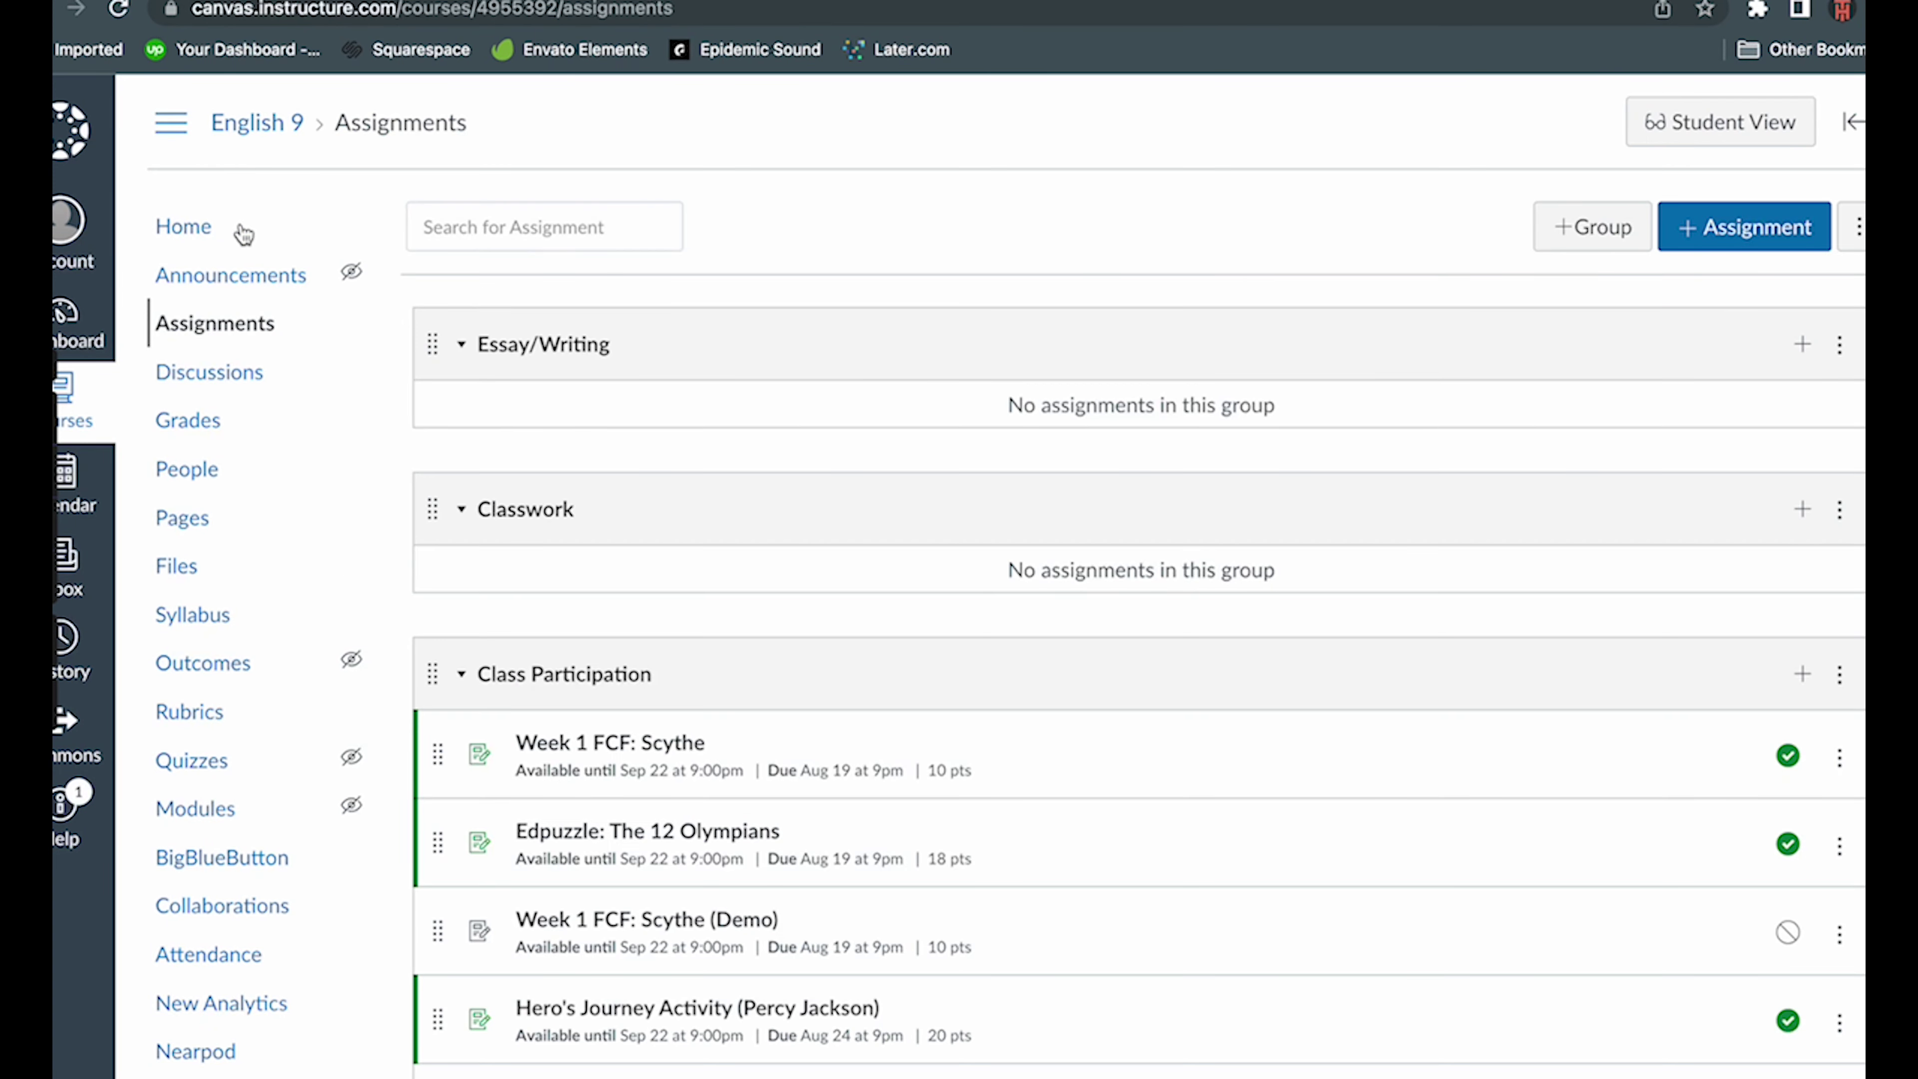
left_click(1803, 674)
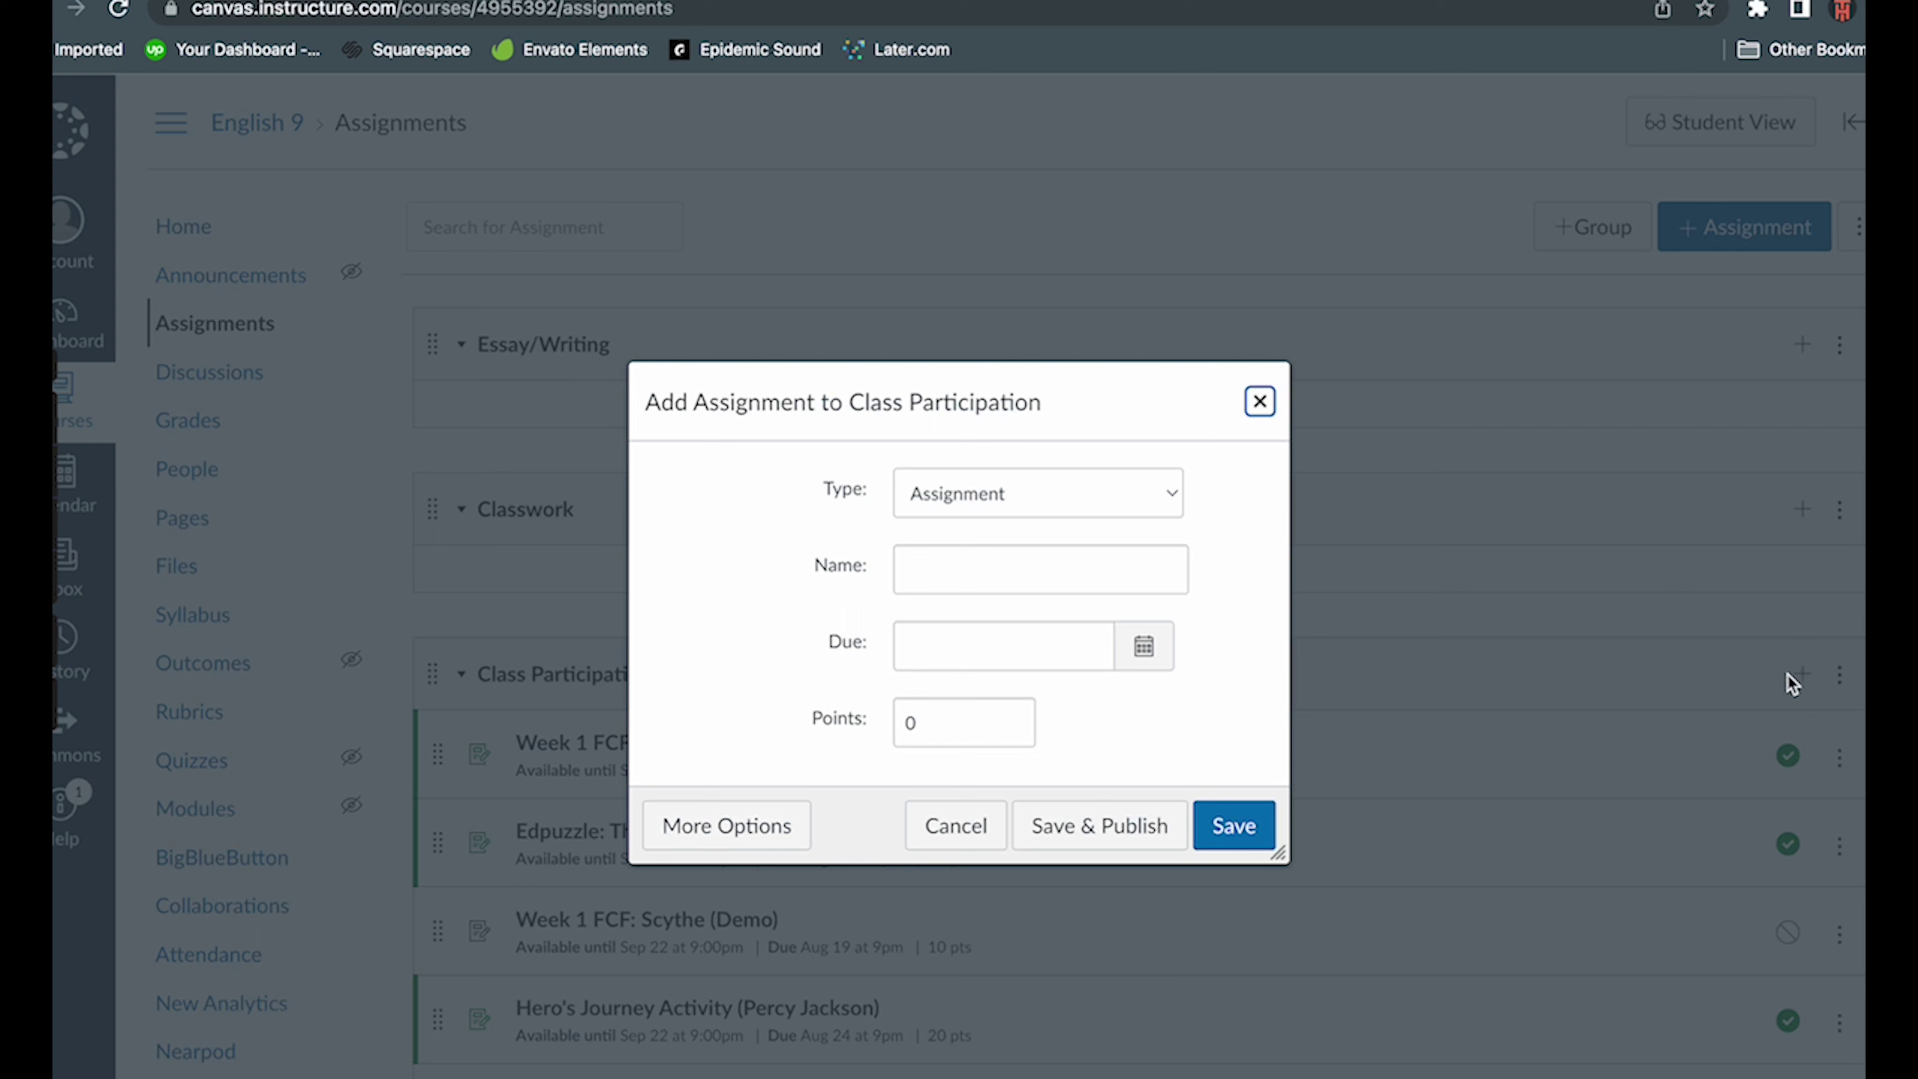
left_click(955, 565)
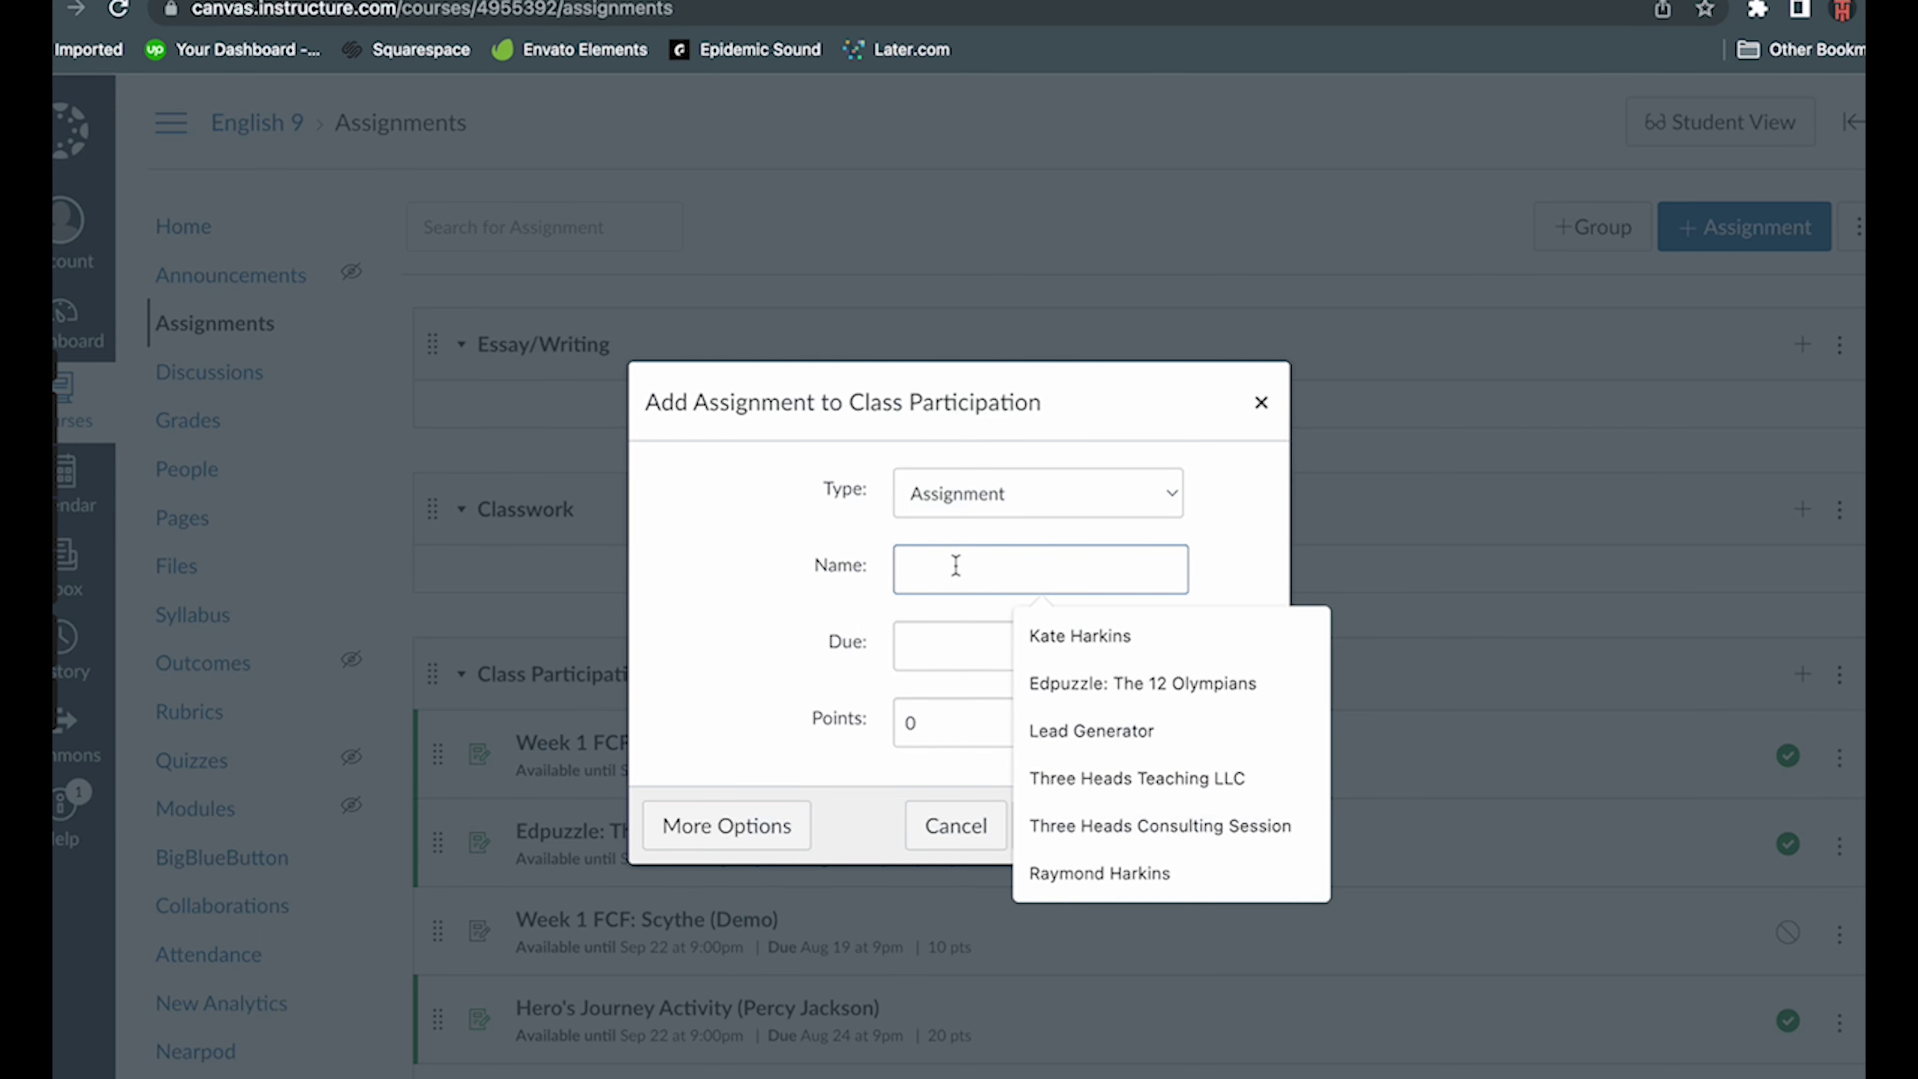
type("Hero's Jour")
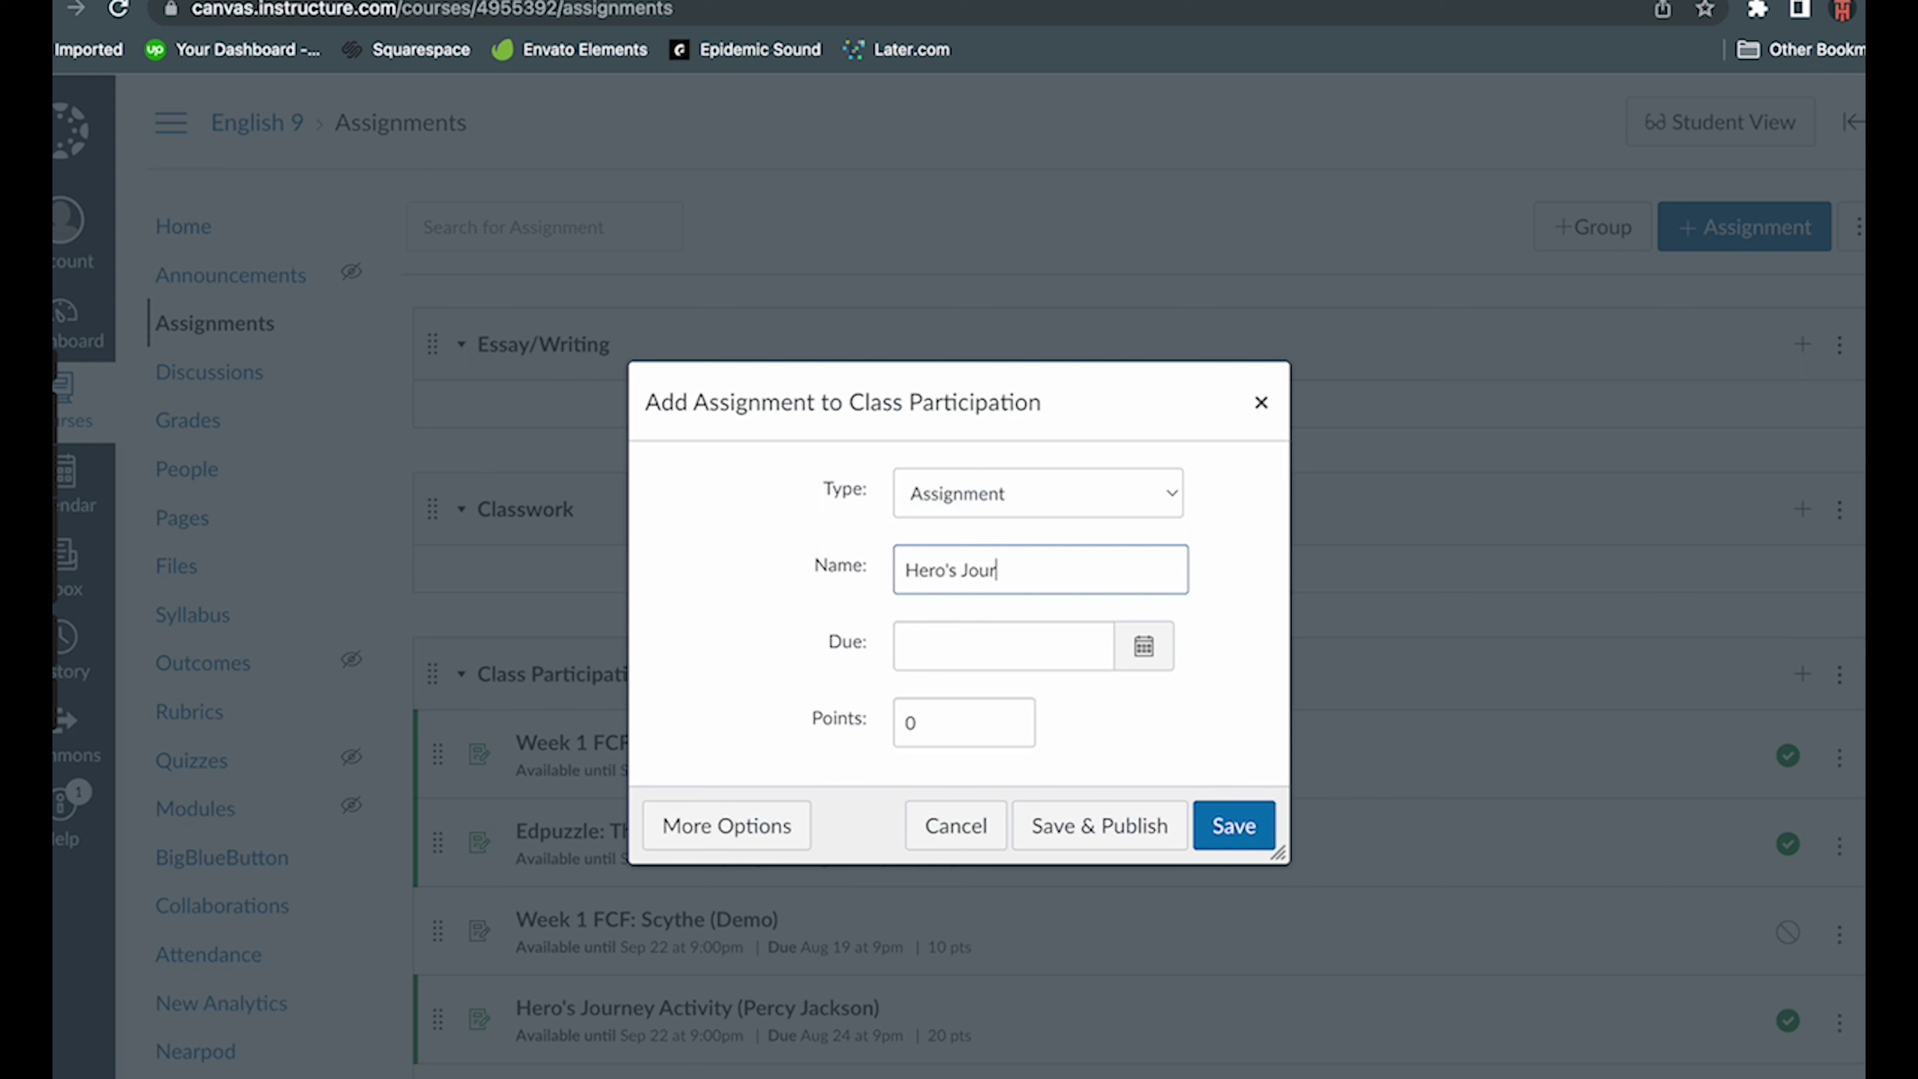
type("ney Activity (Percy Jackson)")
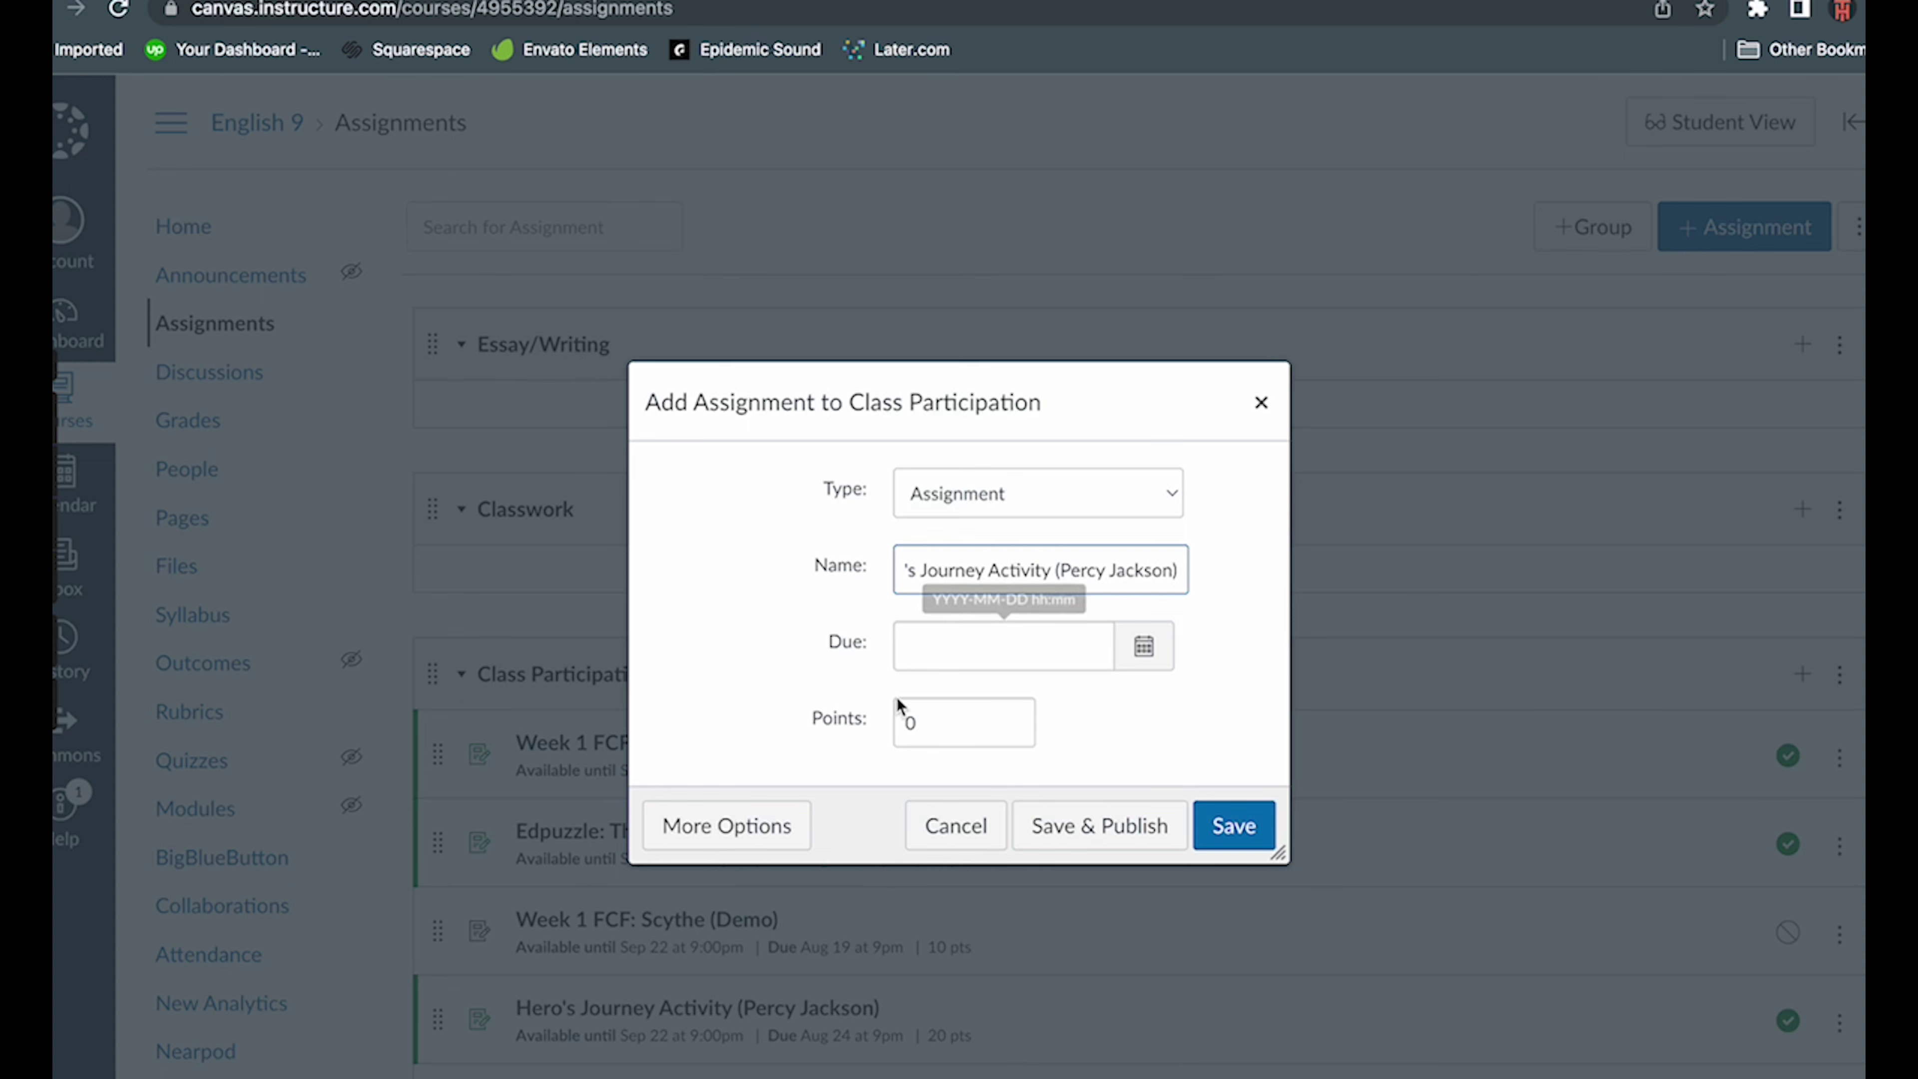
left_click(758, 827)
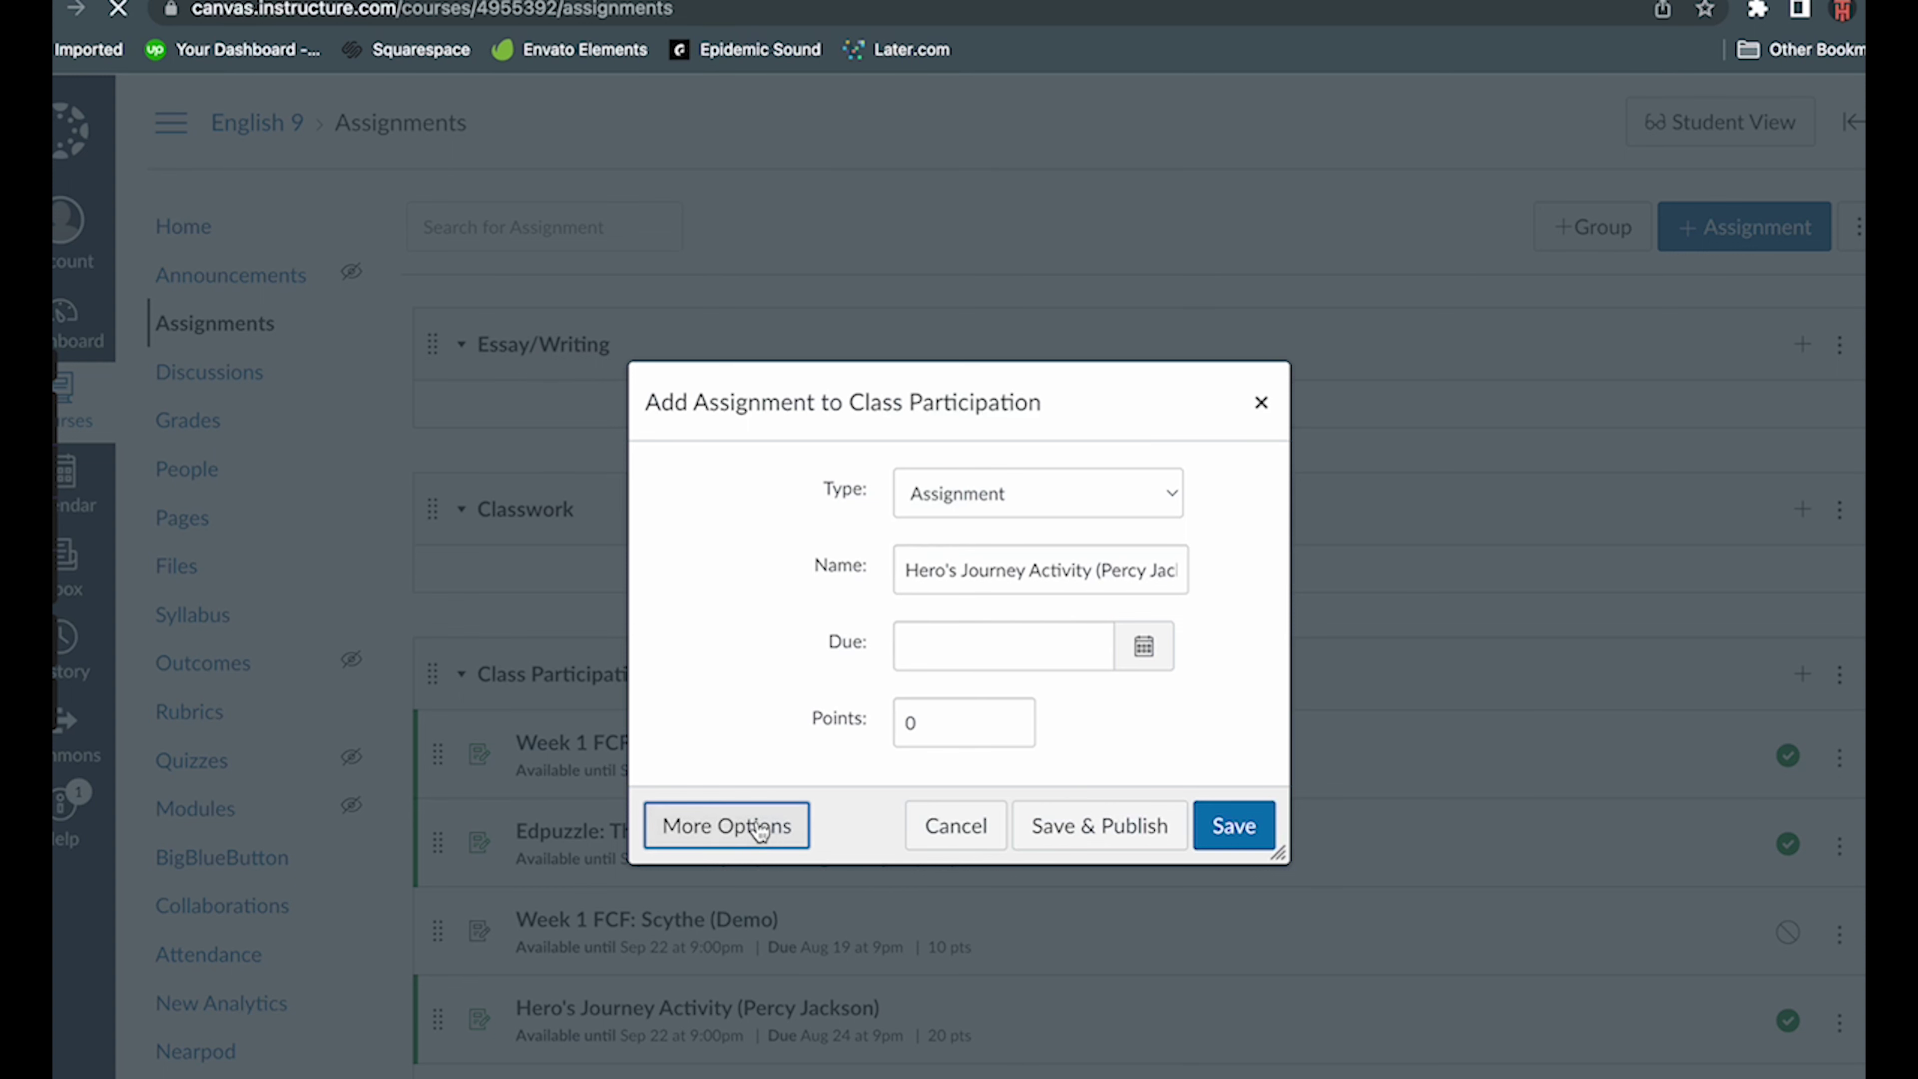
- Write the assignment description about reviewing the hero's journey before the film, due Wednesday, August 24th at 9:00 p.m., and set the points to 15
scroll(781, 873, "down", 1)
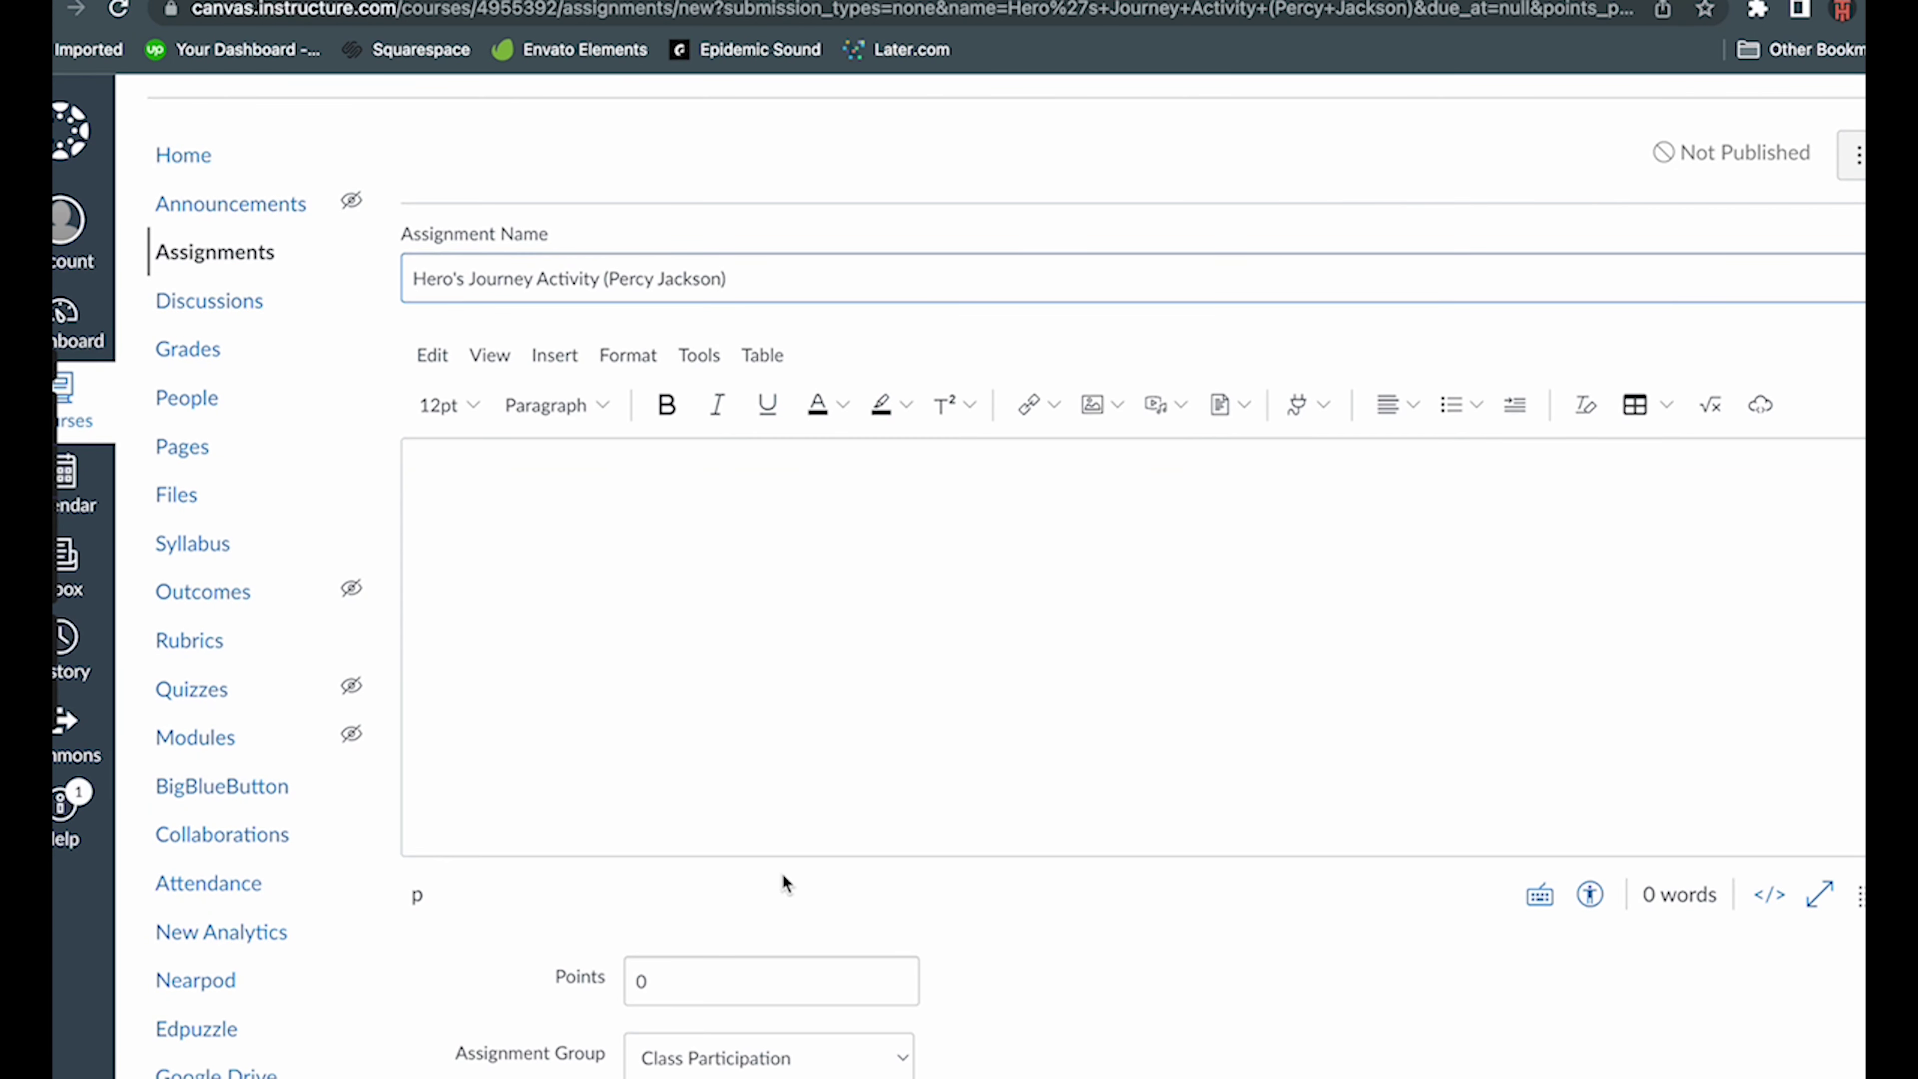
left_click(687, 469)
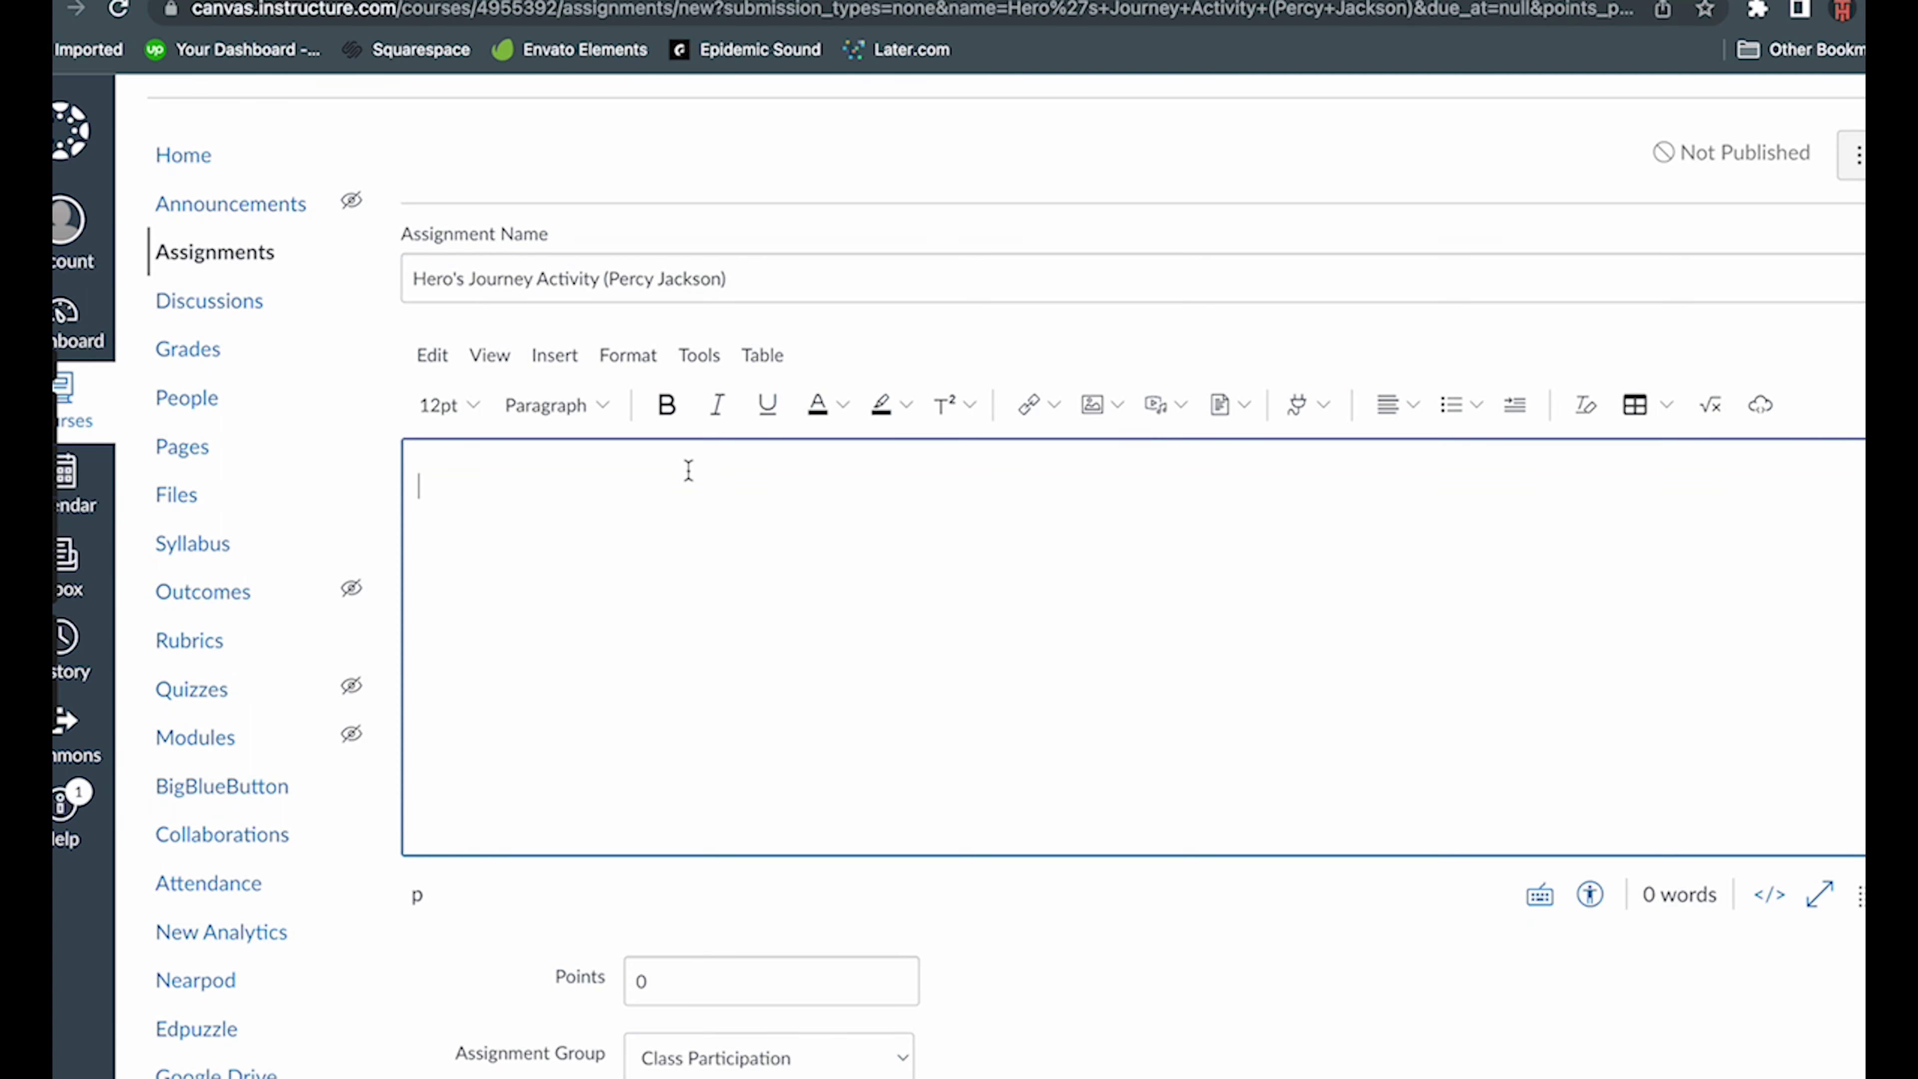
type("Before beginning Percy Jackson & The Olympians: The Lightning Thief, we will review the elements of the hero's journey. Then, as you watch the film, be looking for where you see what Percy experiences reflect the stages of the hero's journey. We suggest that each day, after viewing the film, you complete your assignment for the part(s) of the journey you believe Percy has completed. You may, though, prefer to wait until the end of the film to begin the assignment. If that is the case, make sure you're paying careful attention and remembering details! Regardless of your approach, this assignment is due by Wednesday, August 24th at 9:00 p.m.")
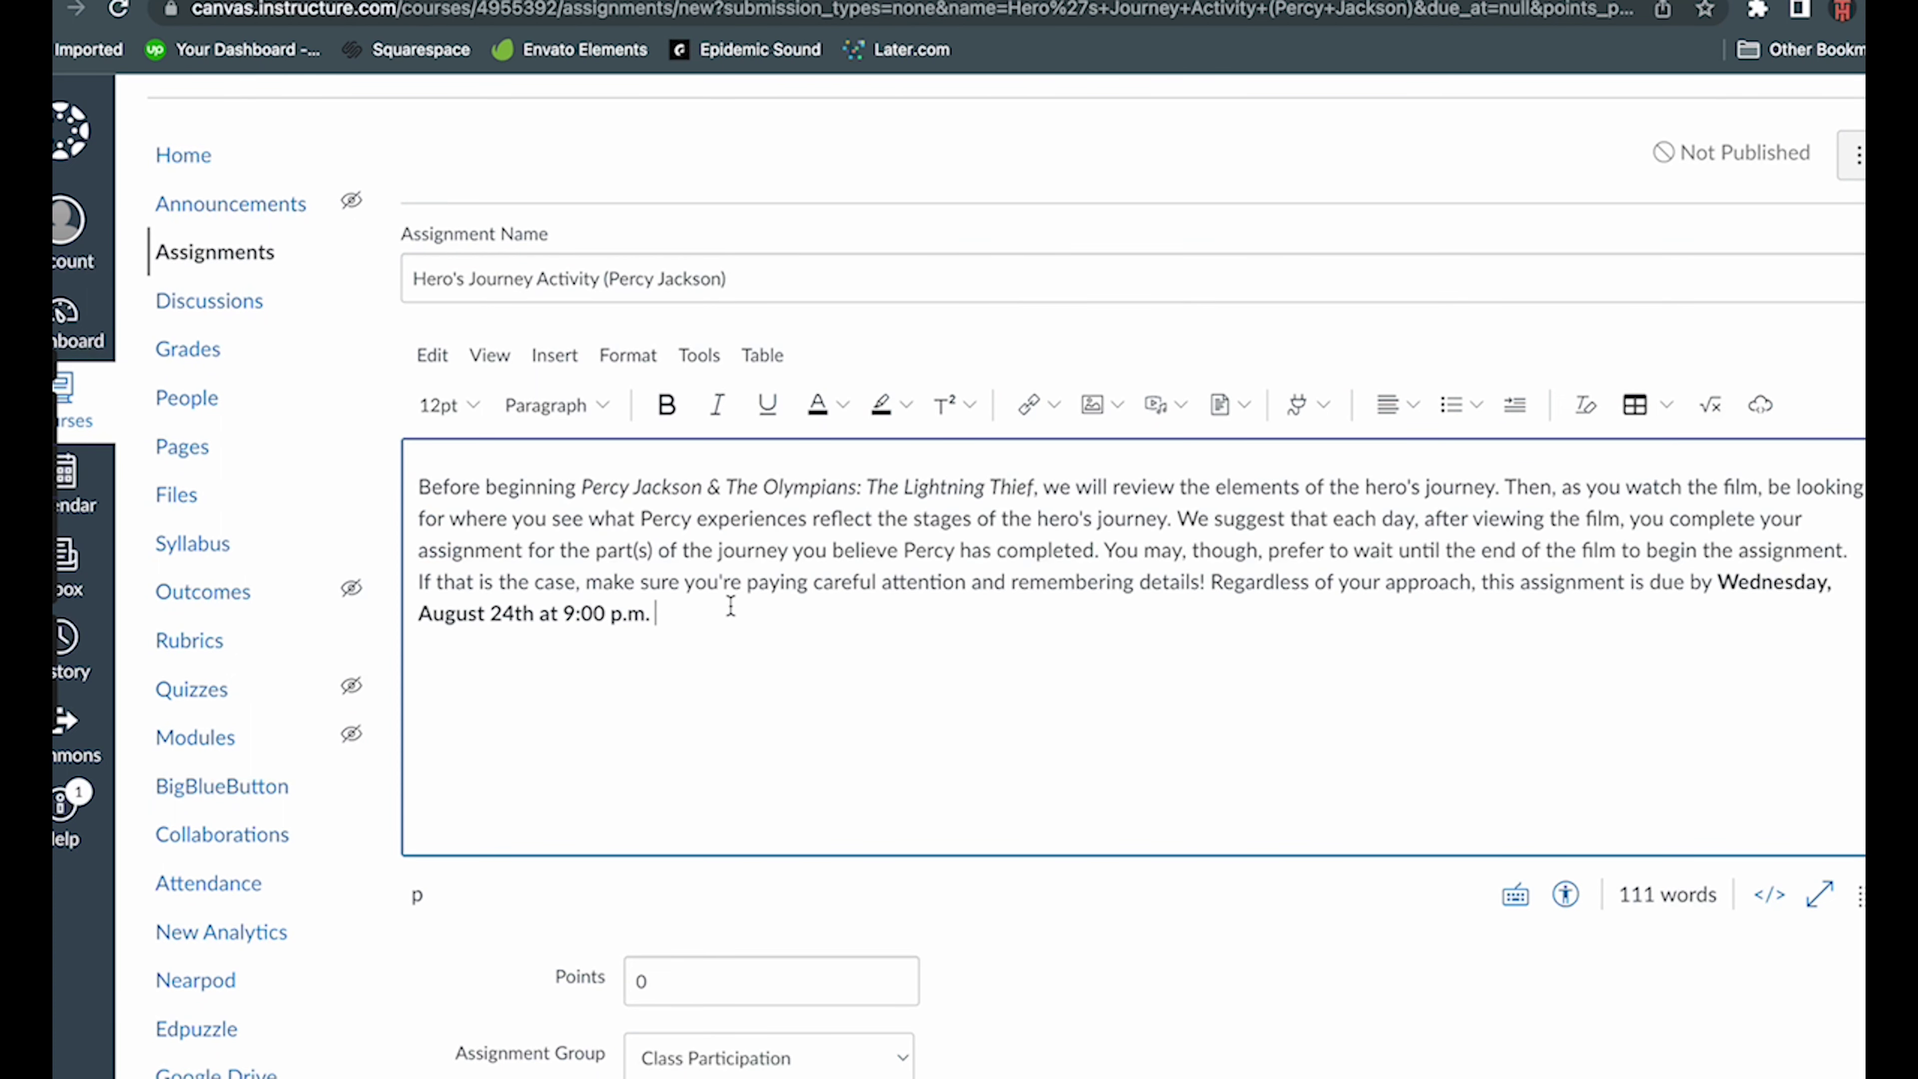
scroll(736, 620, "down", 2)
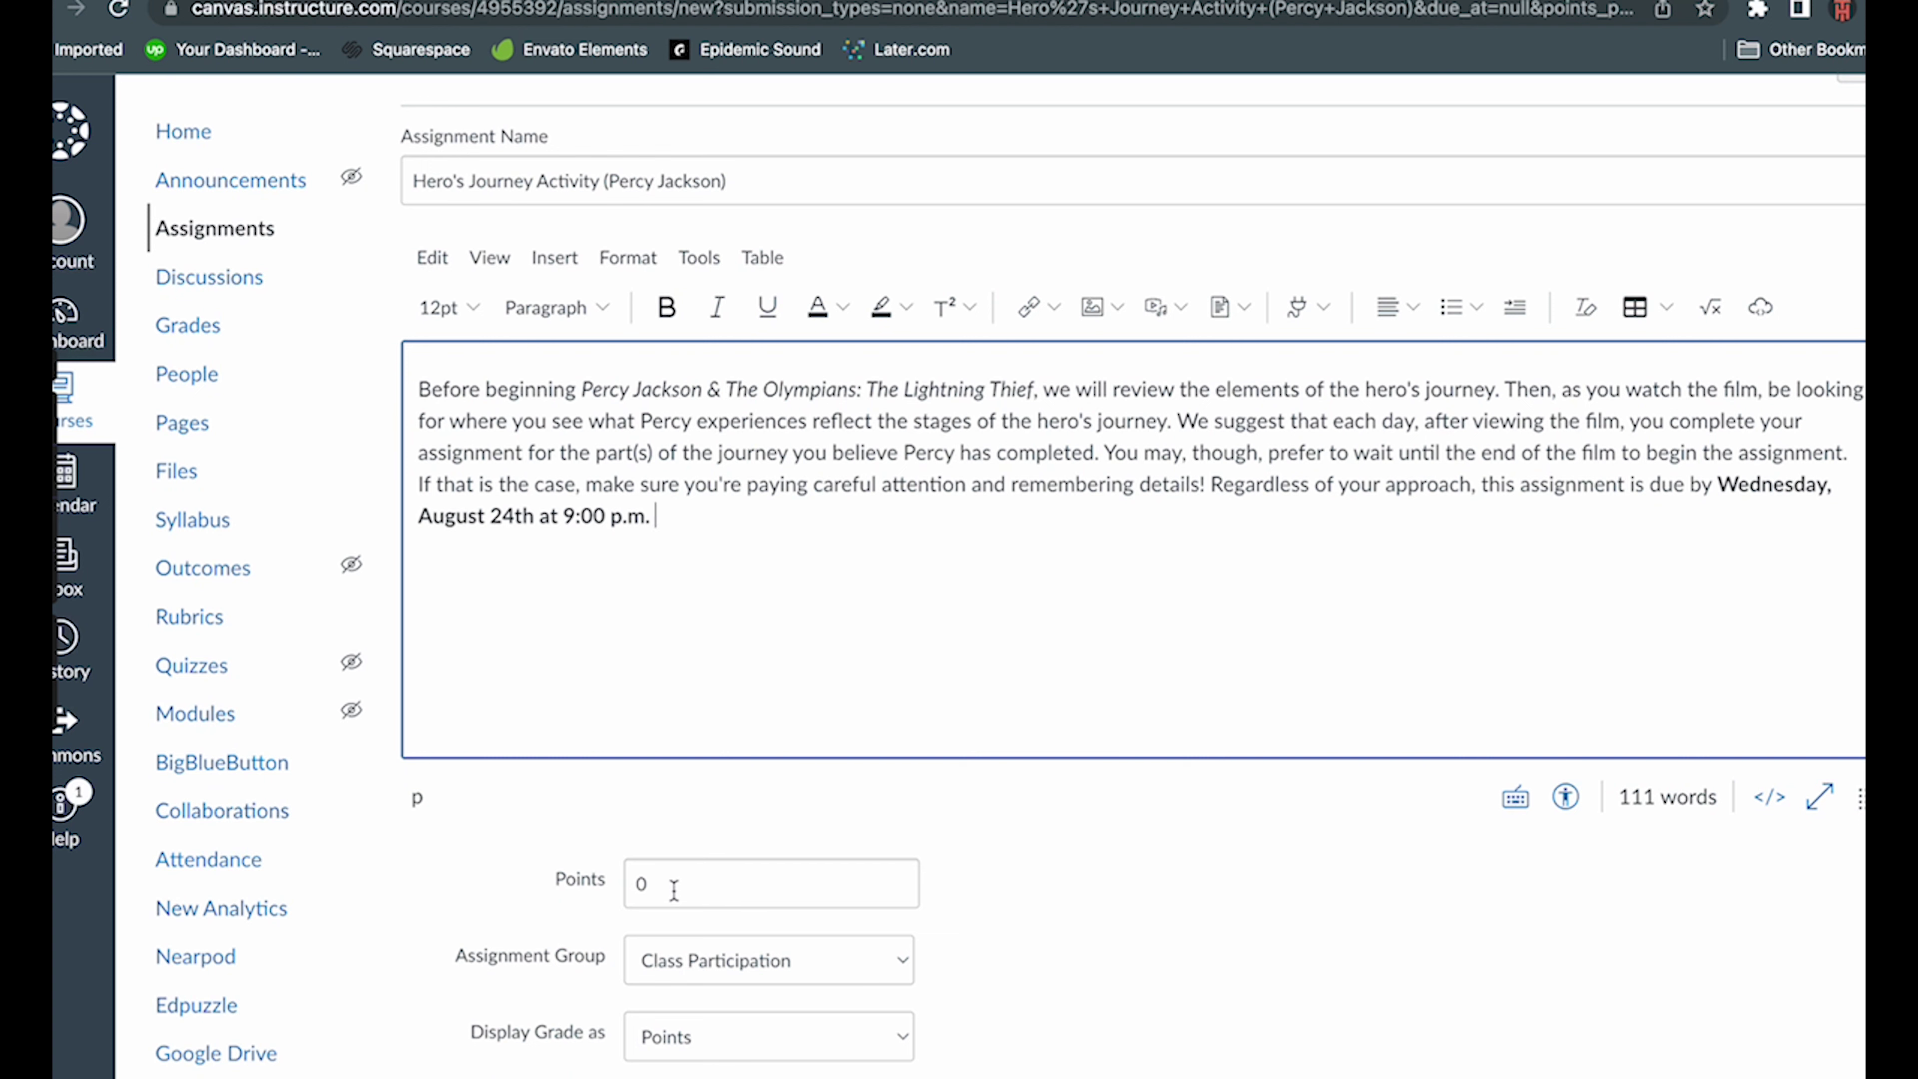
left_click(636, 885)
type("15")
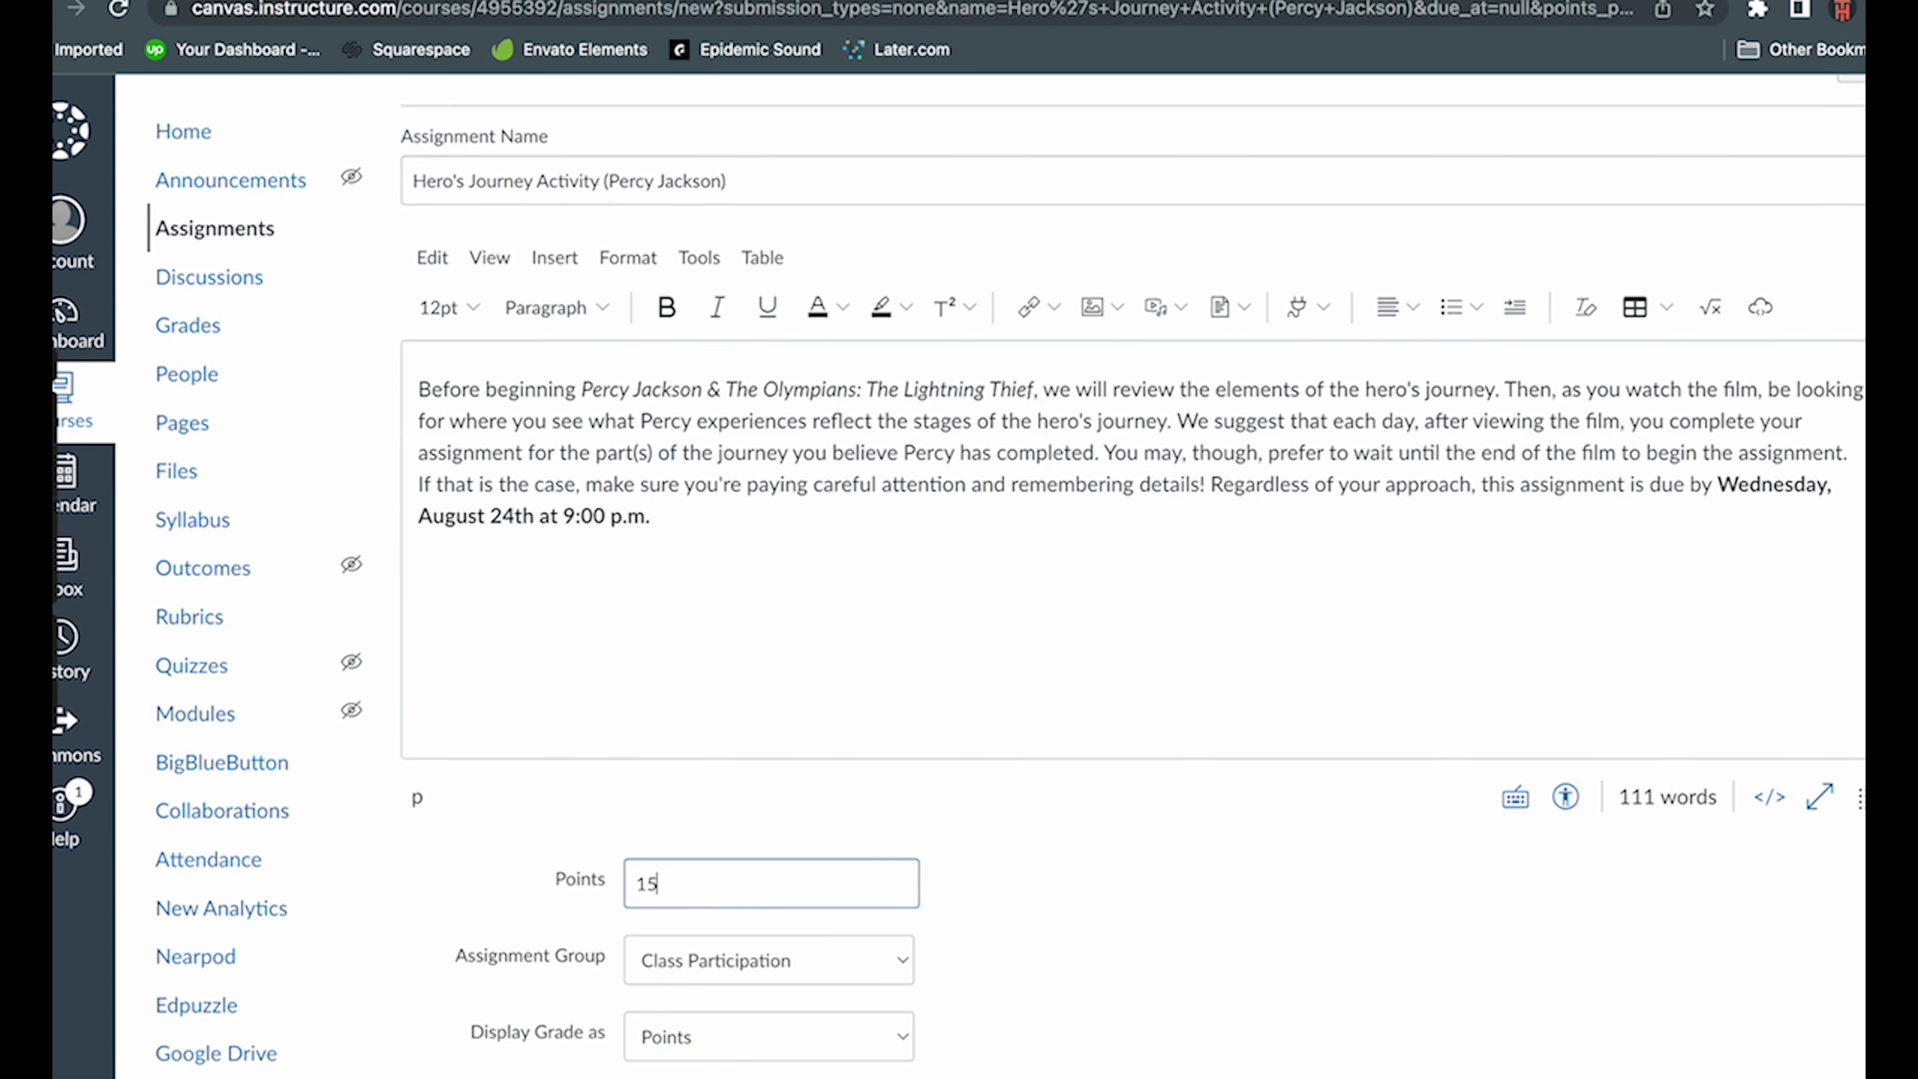
left_click(1081, 890)
- Set the submission type to External Tool and choose Google Drive Cloud Assignment as the tool
scroll(982, 793, "down", 6)
left_click(889, 694)
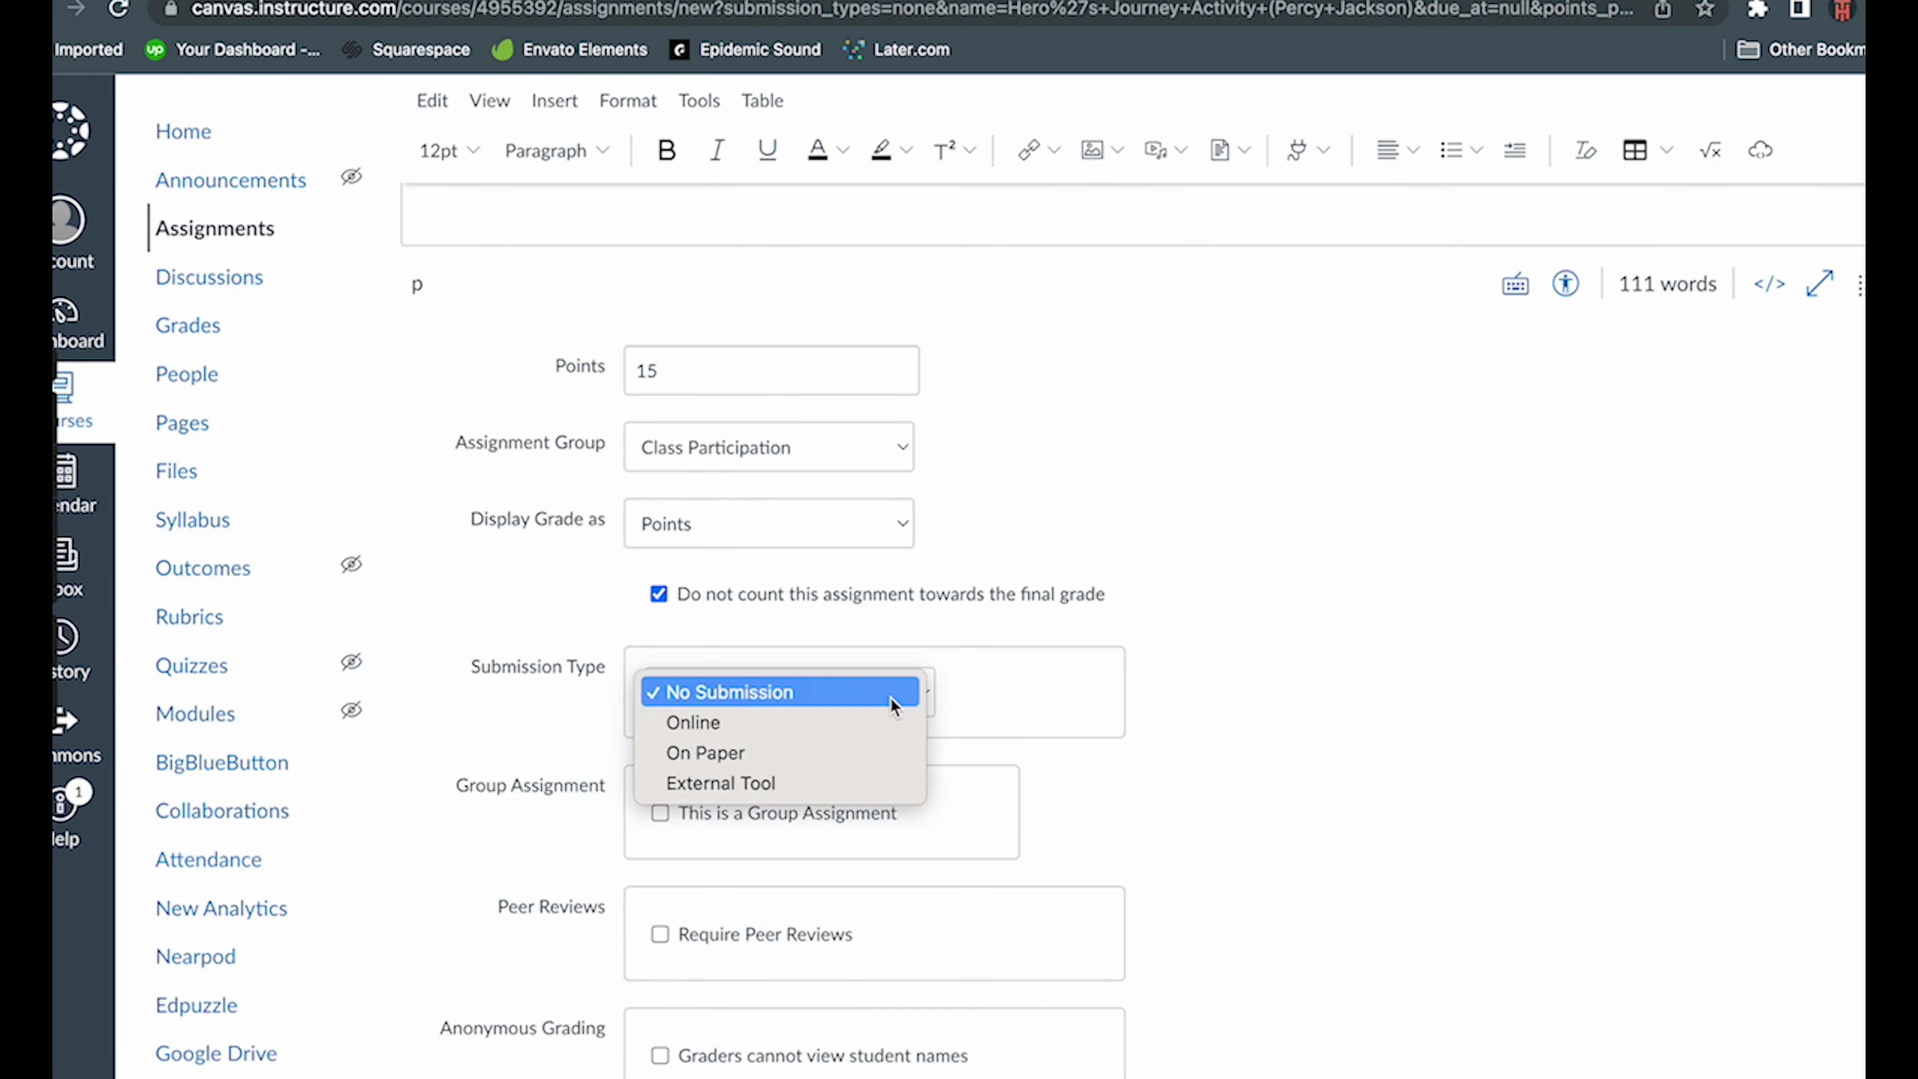
left_click(864, 789)
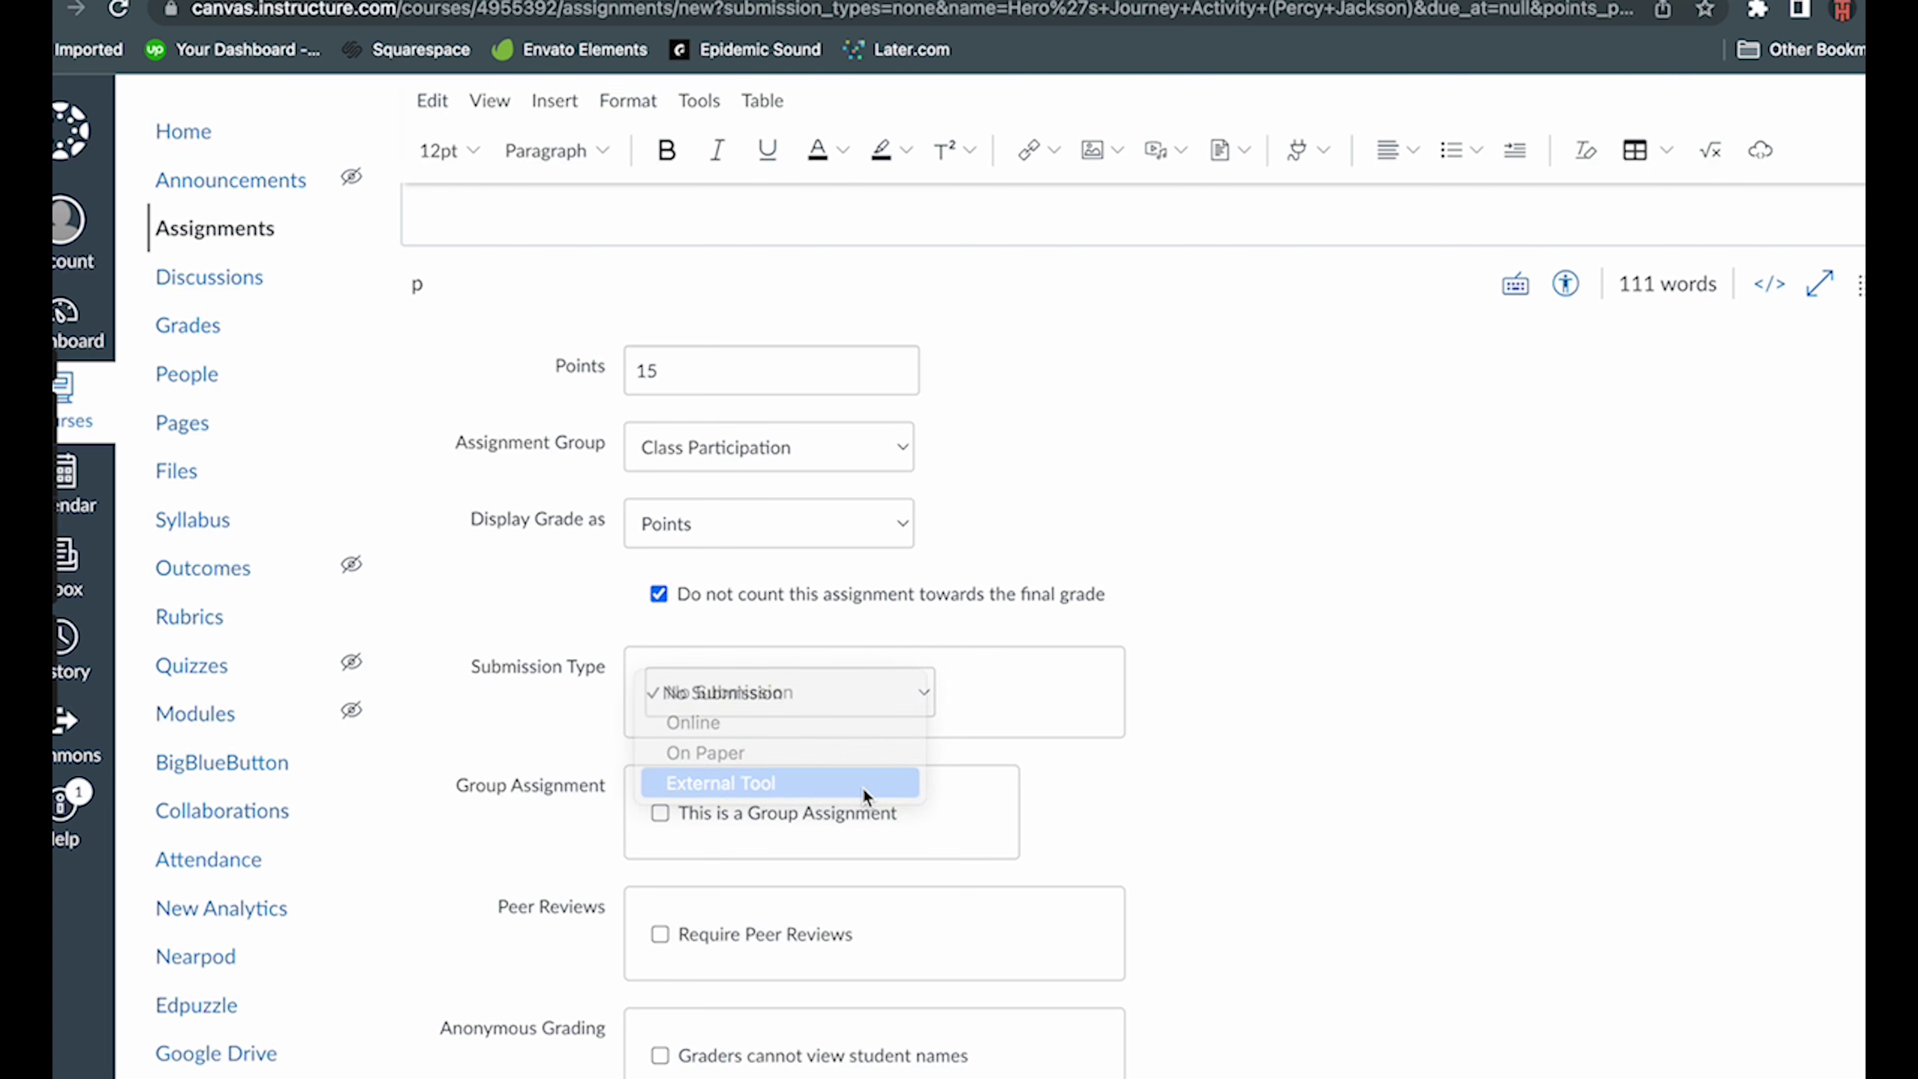
left_click(1071, 859)
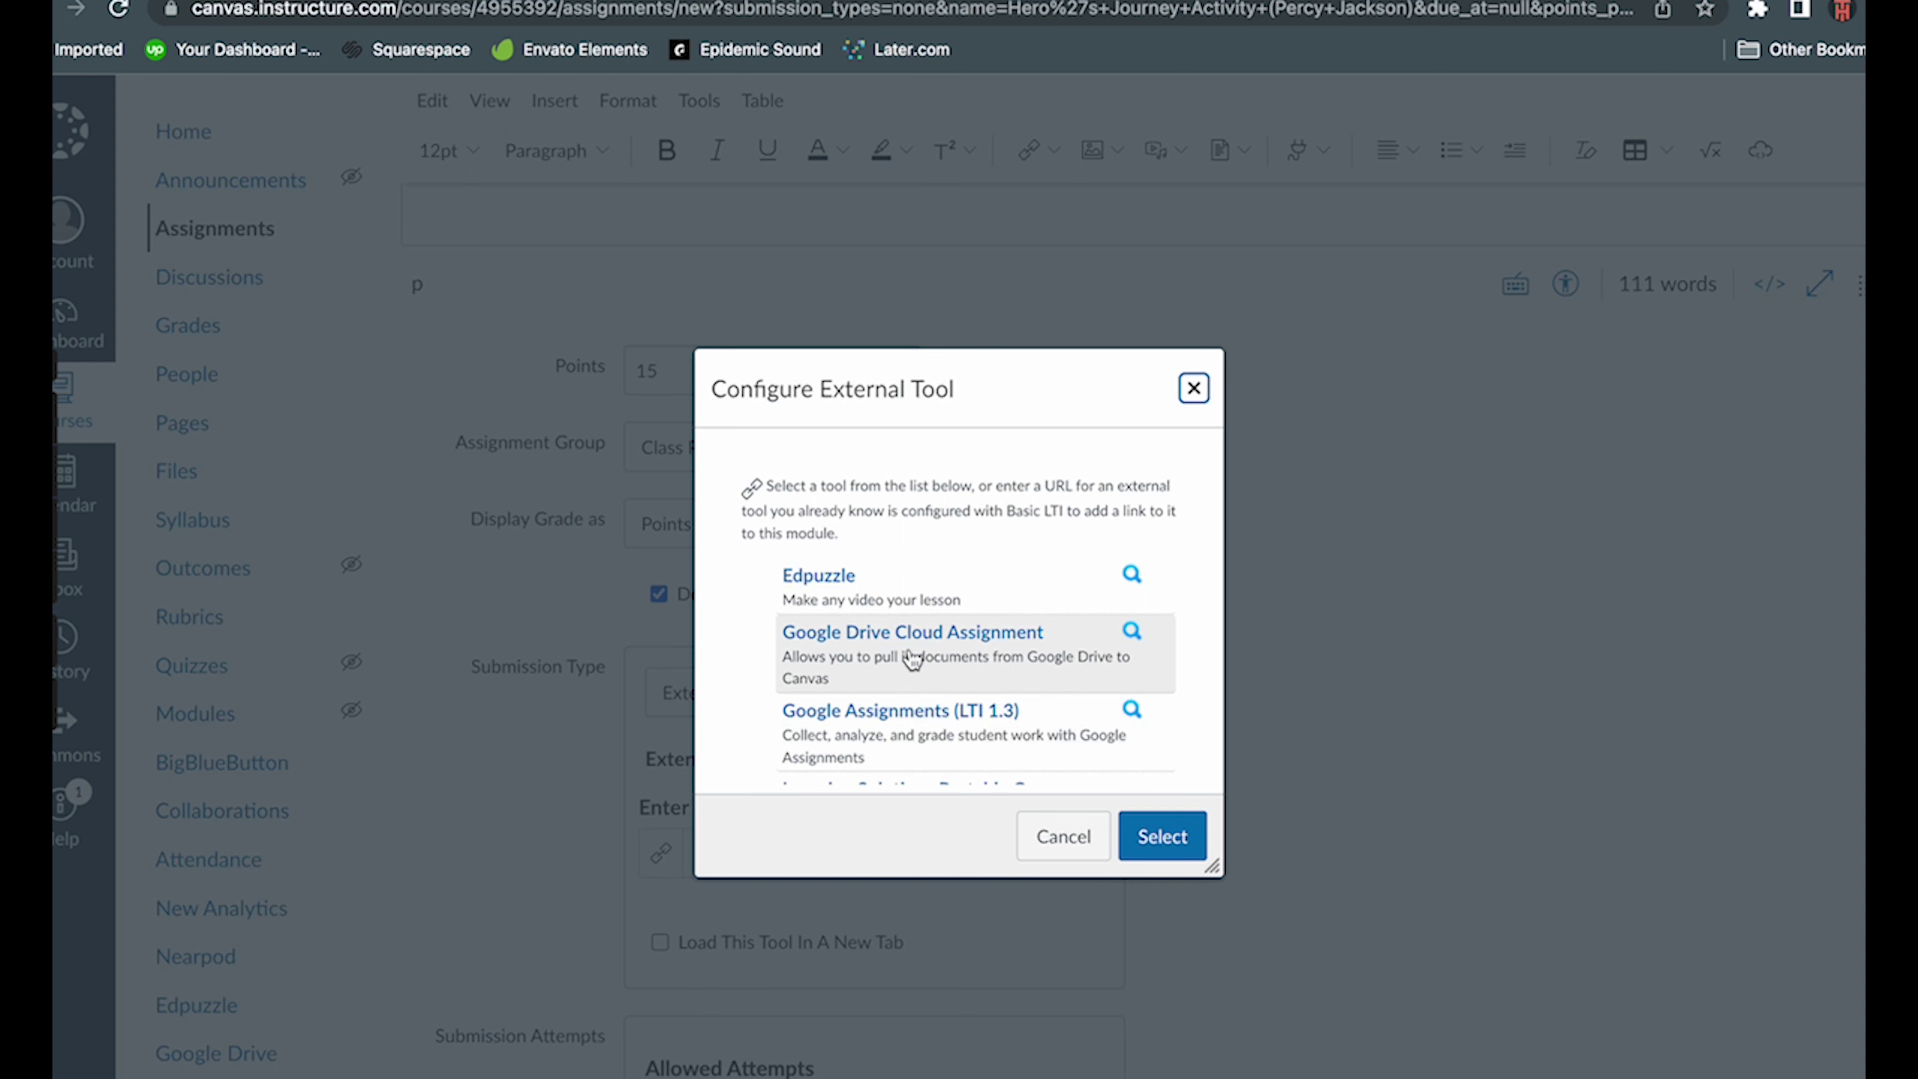
left_click(918, 635)
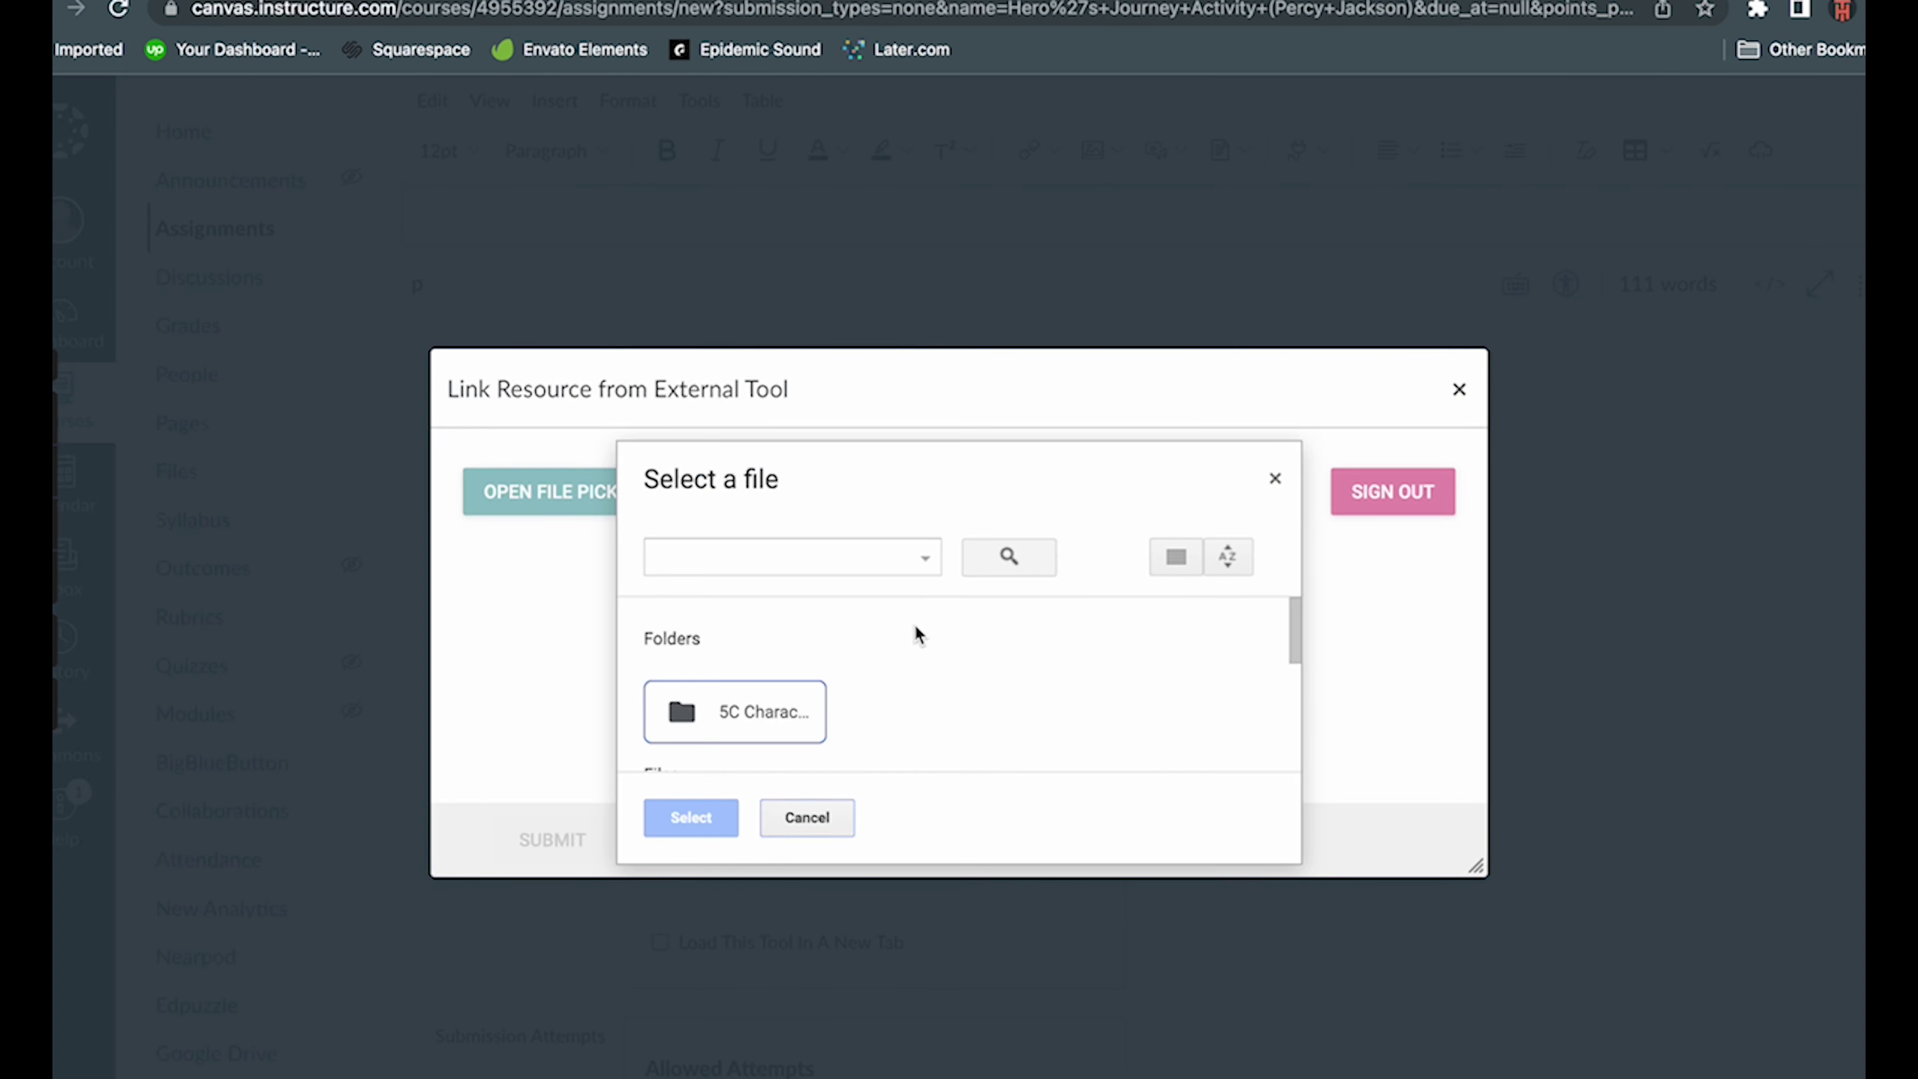
- Attach the Drive file "Copy of Introduction to the Hero's Journey (Percy Jackson)" to the assignment and make the tool load in a new tab
scroll(843, 677, "down", 3)
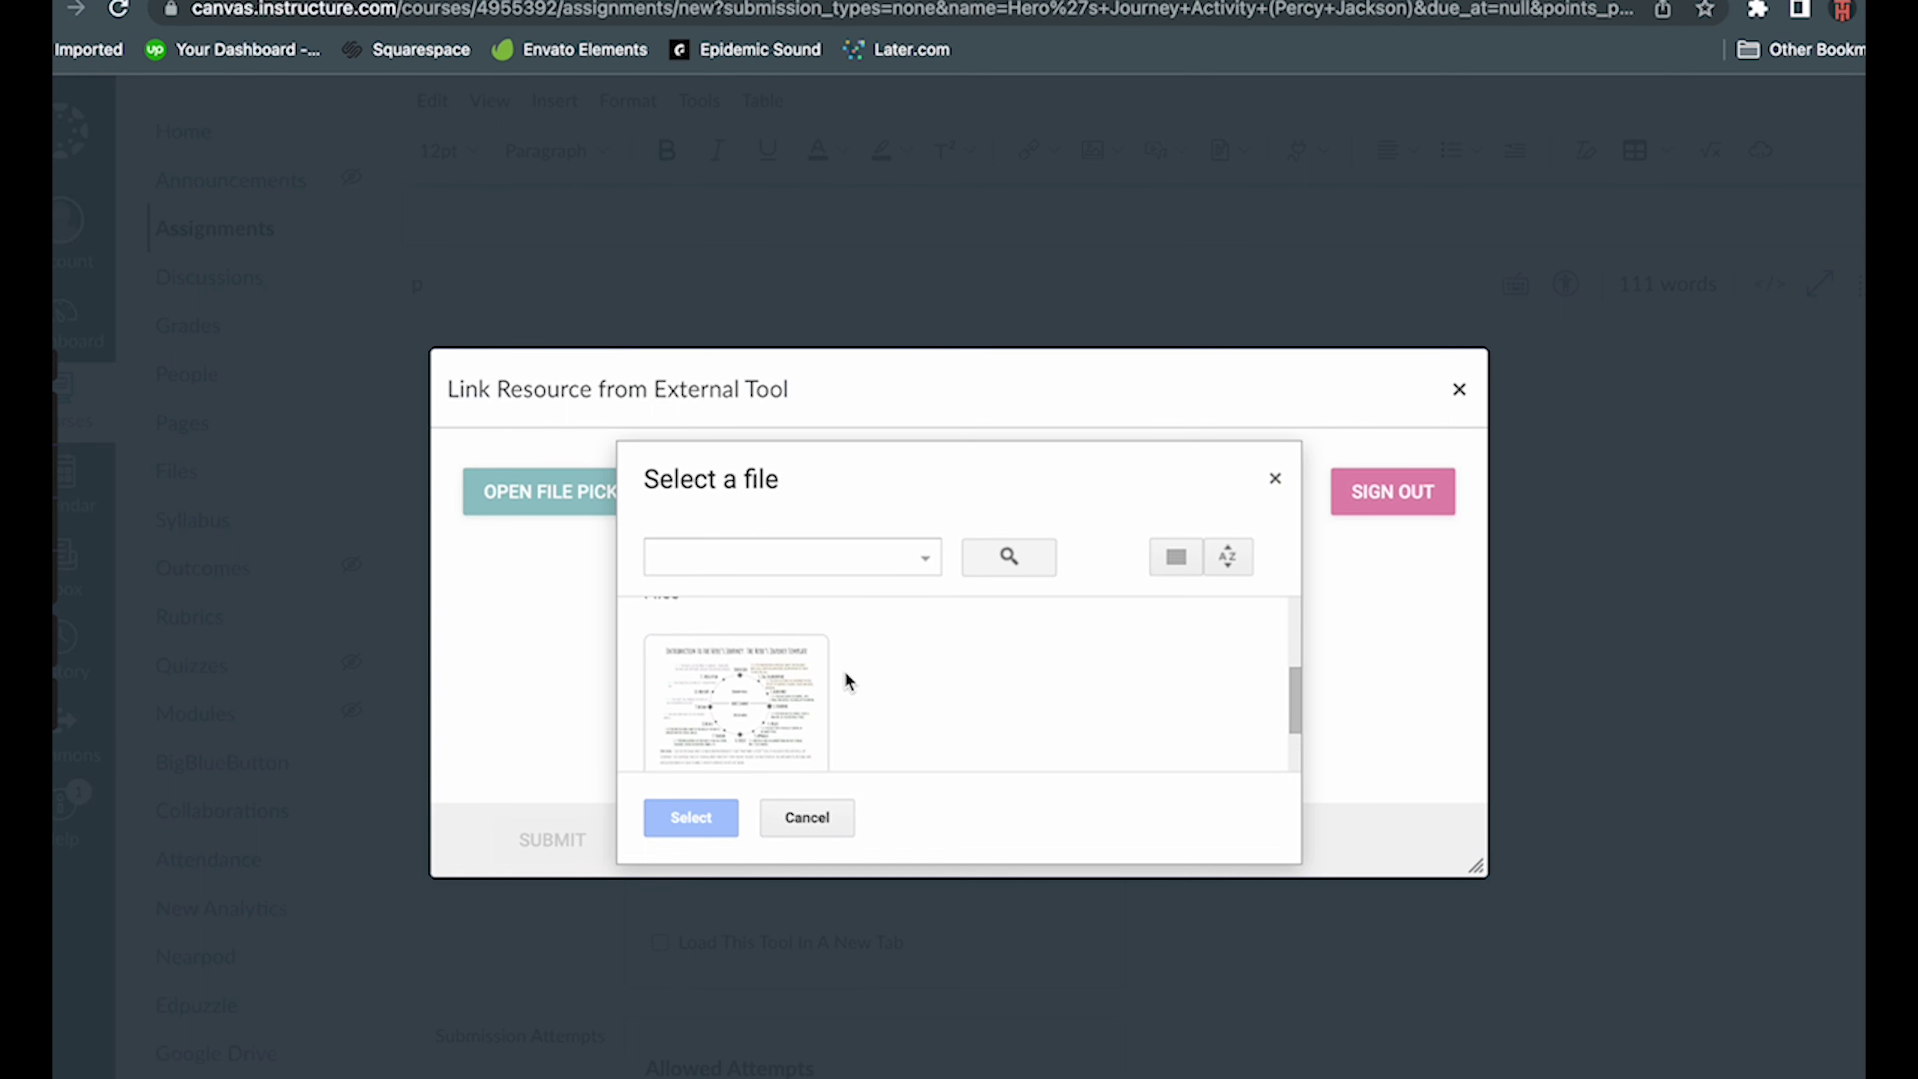
left_click(767, 694)
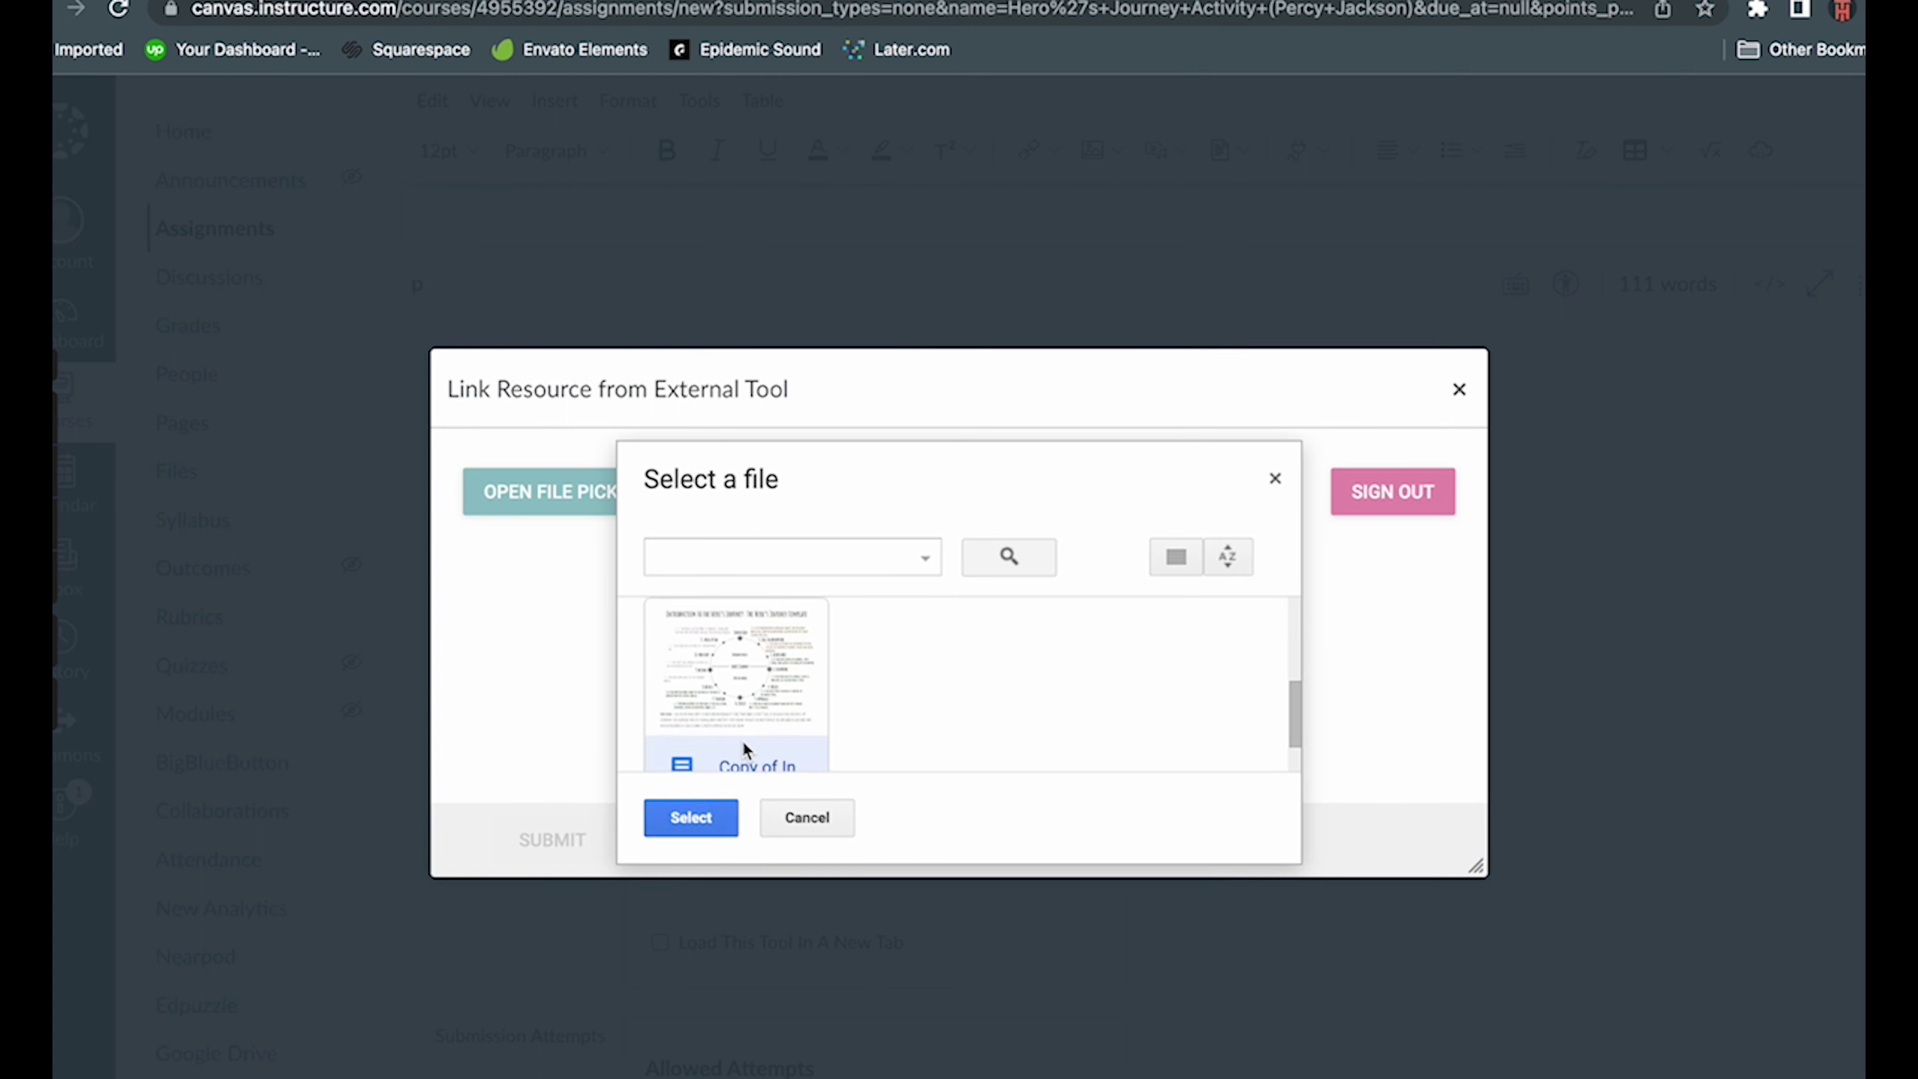
left_click(697, 818)
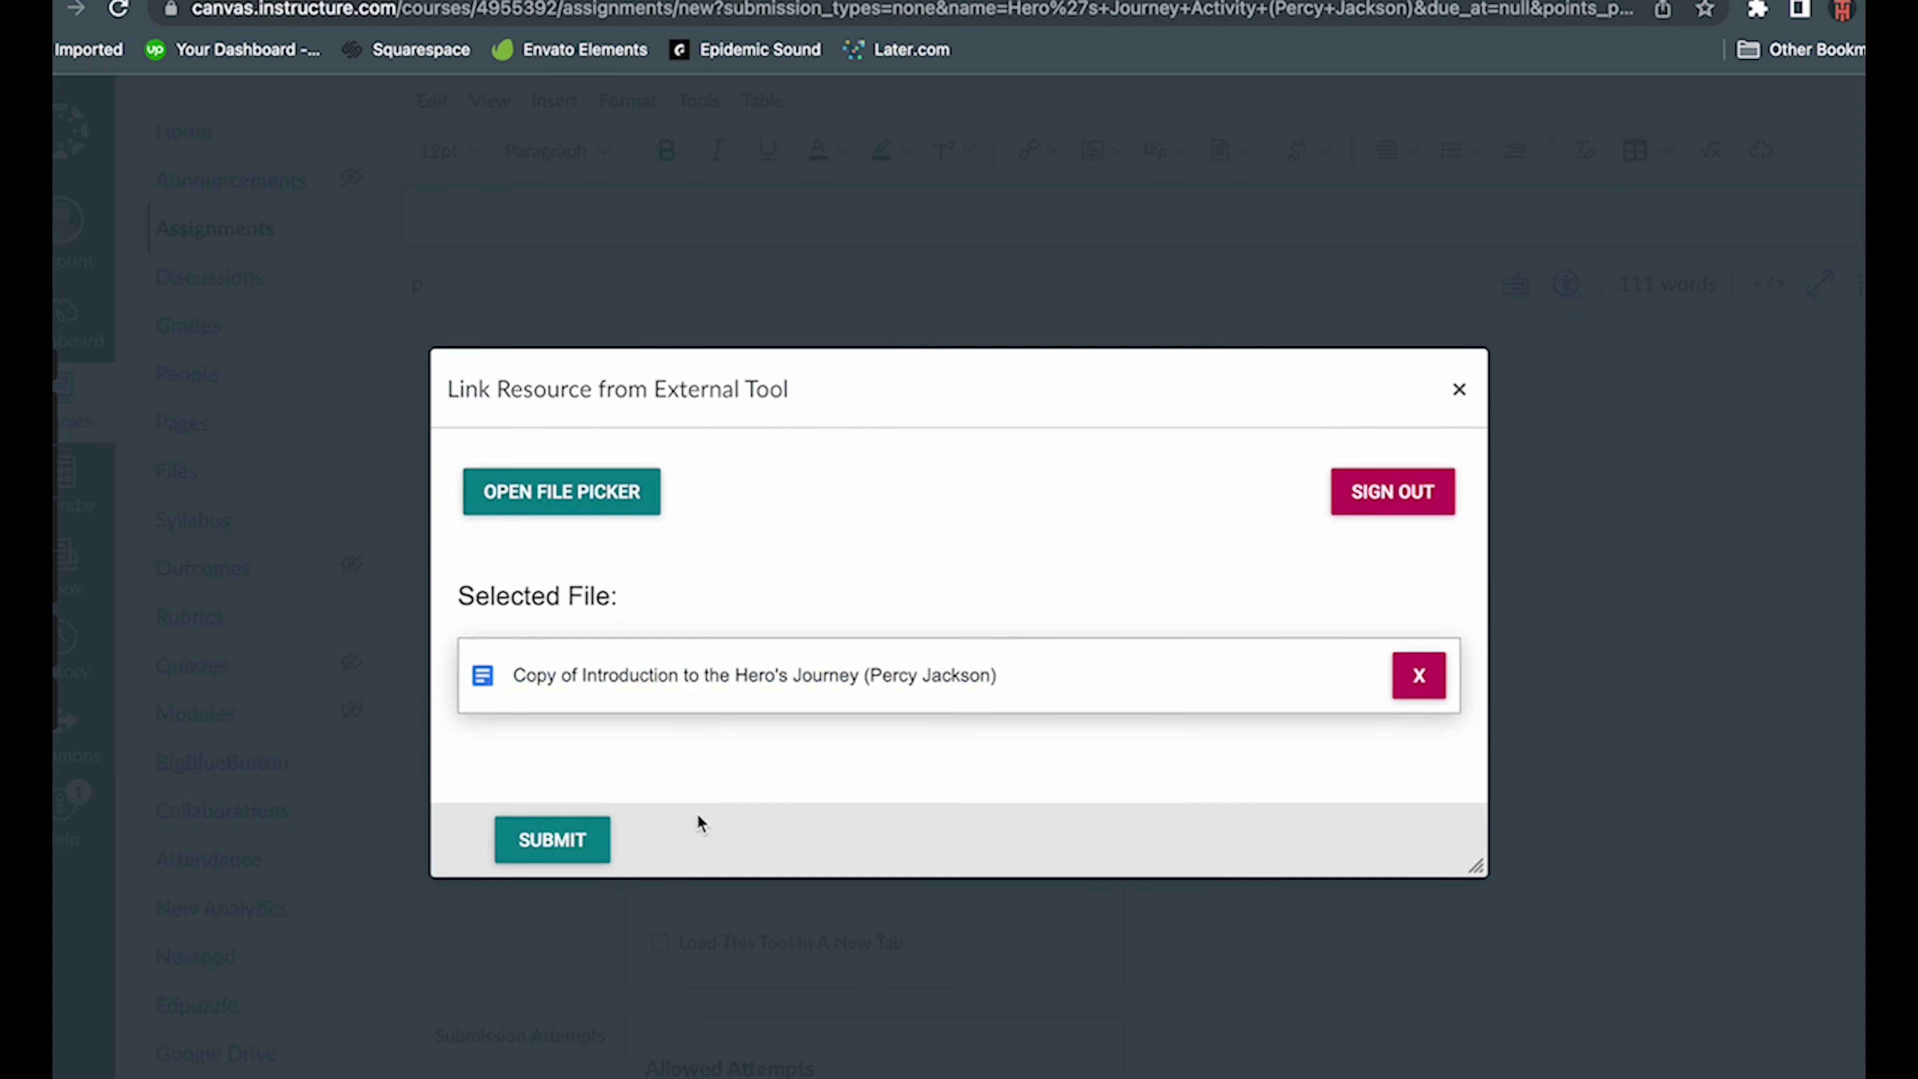
left_click(581, 839)
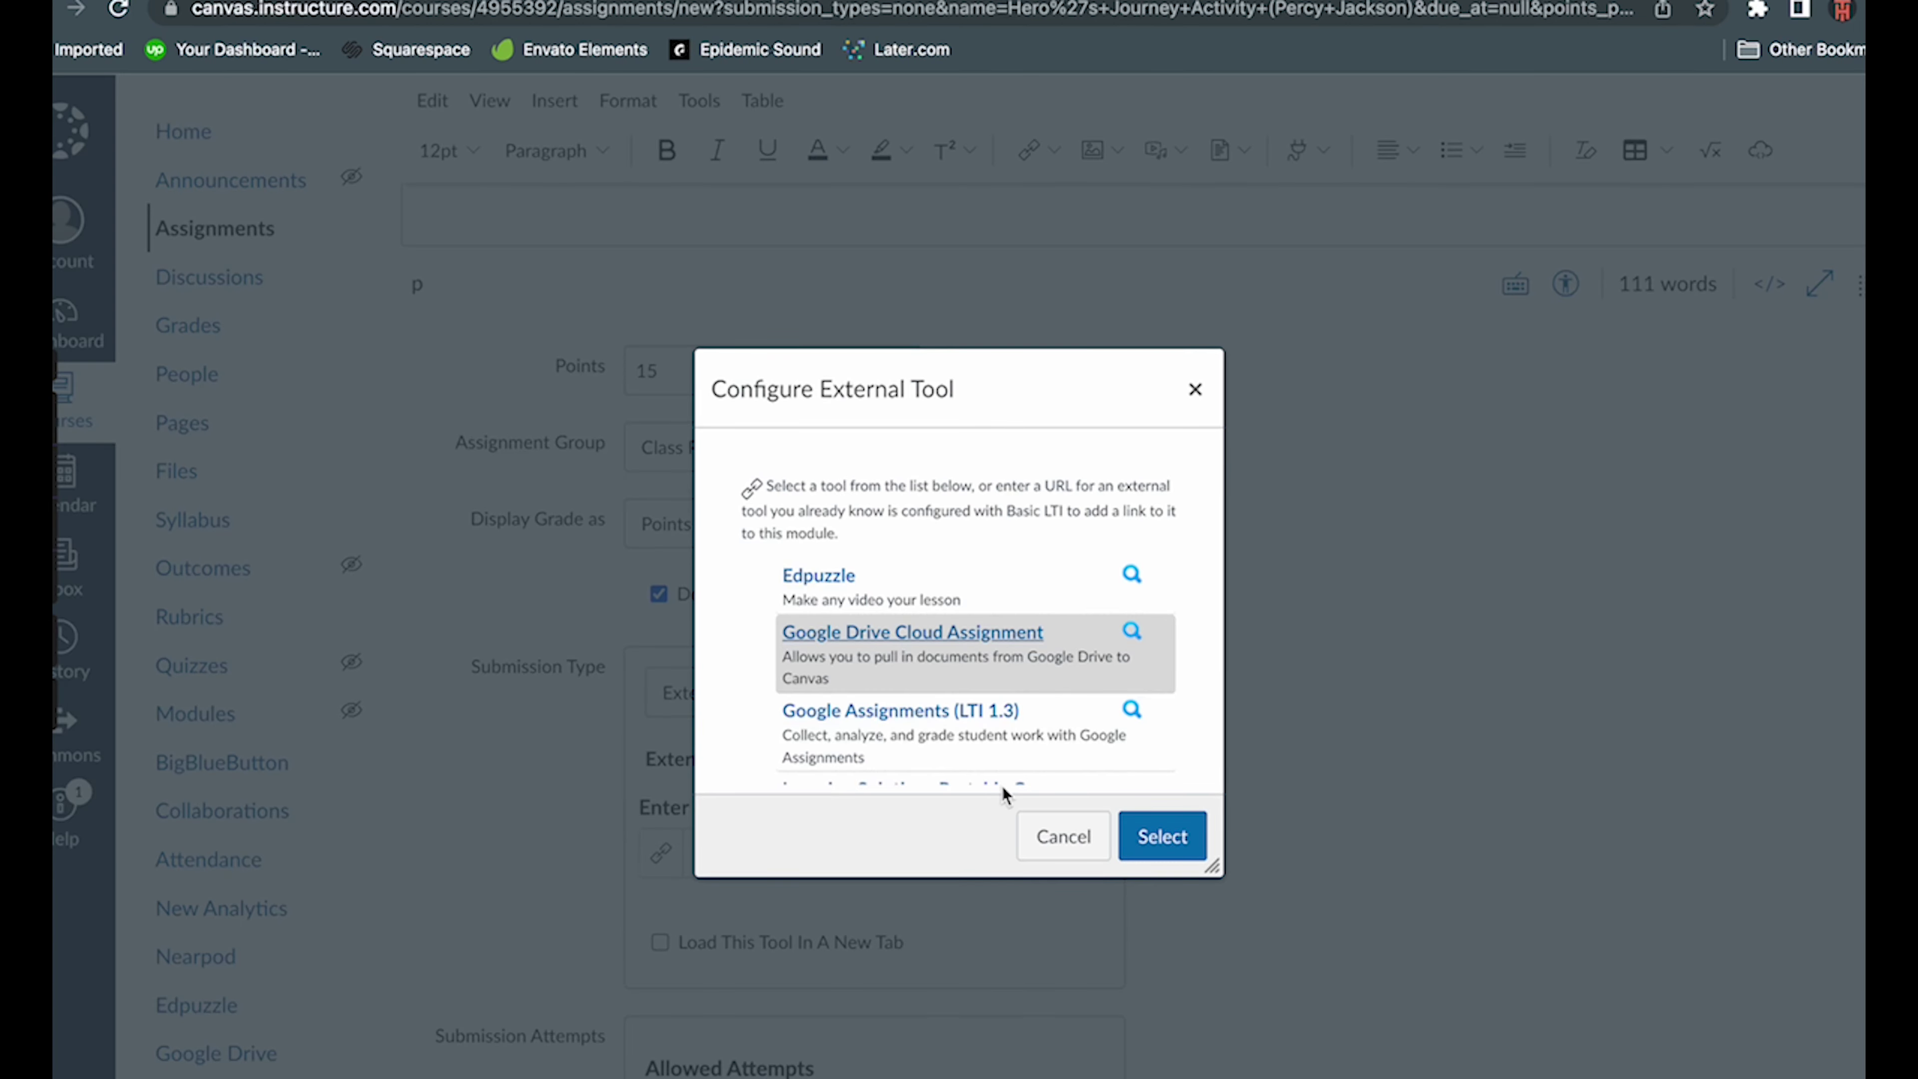
left_click(1170, 836)
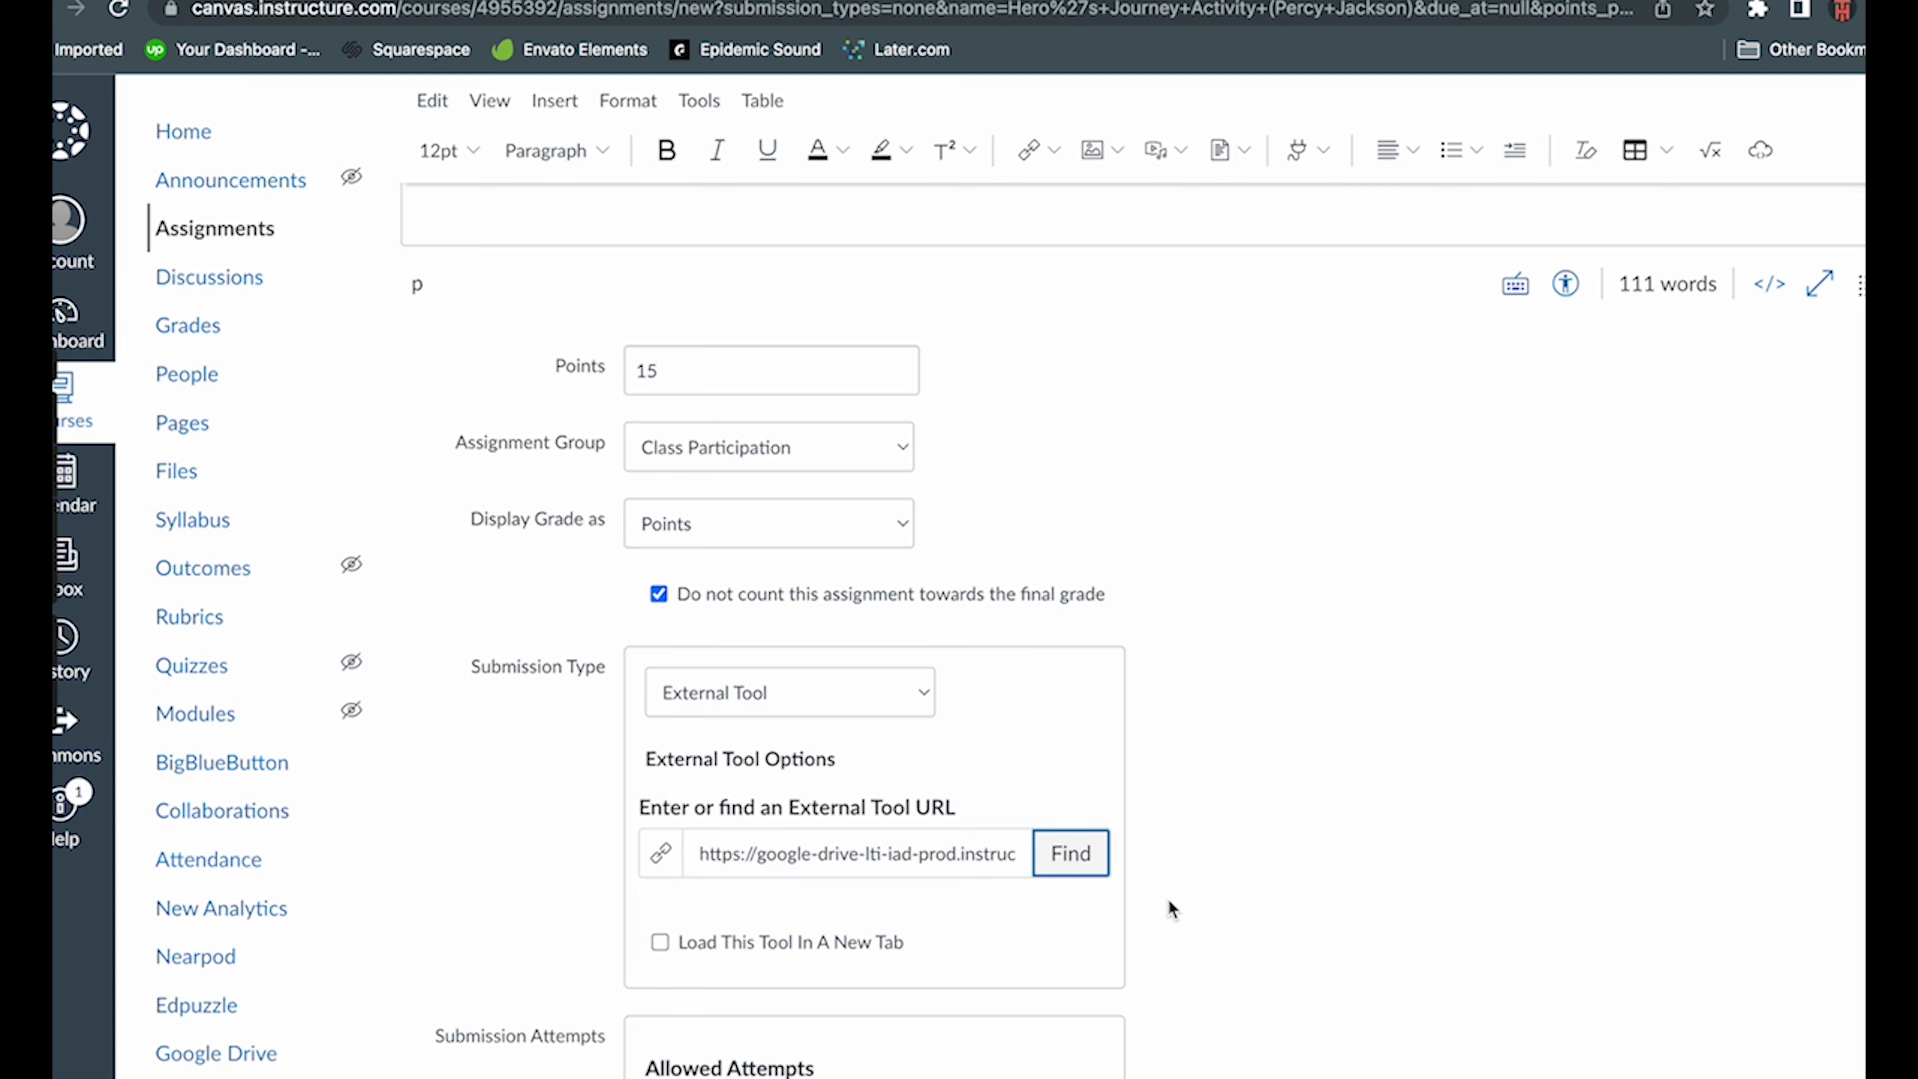
scroll(1171, 907, "down", 4)
left_click(659, 624)
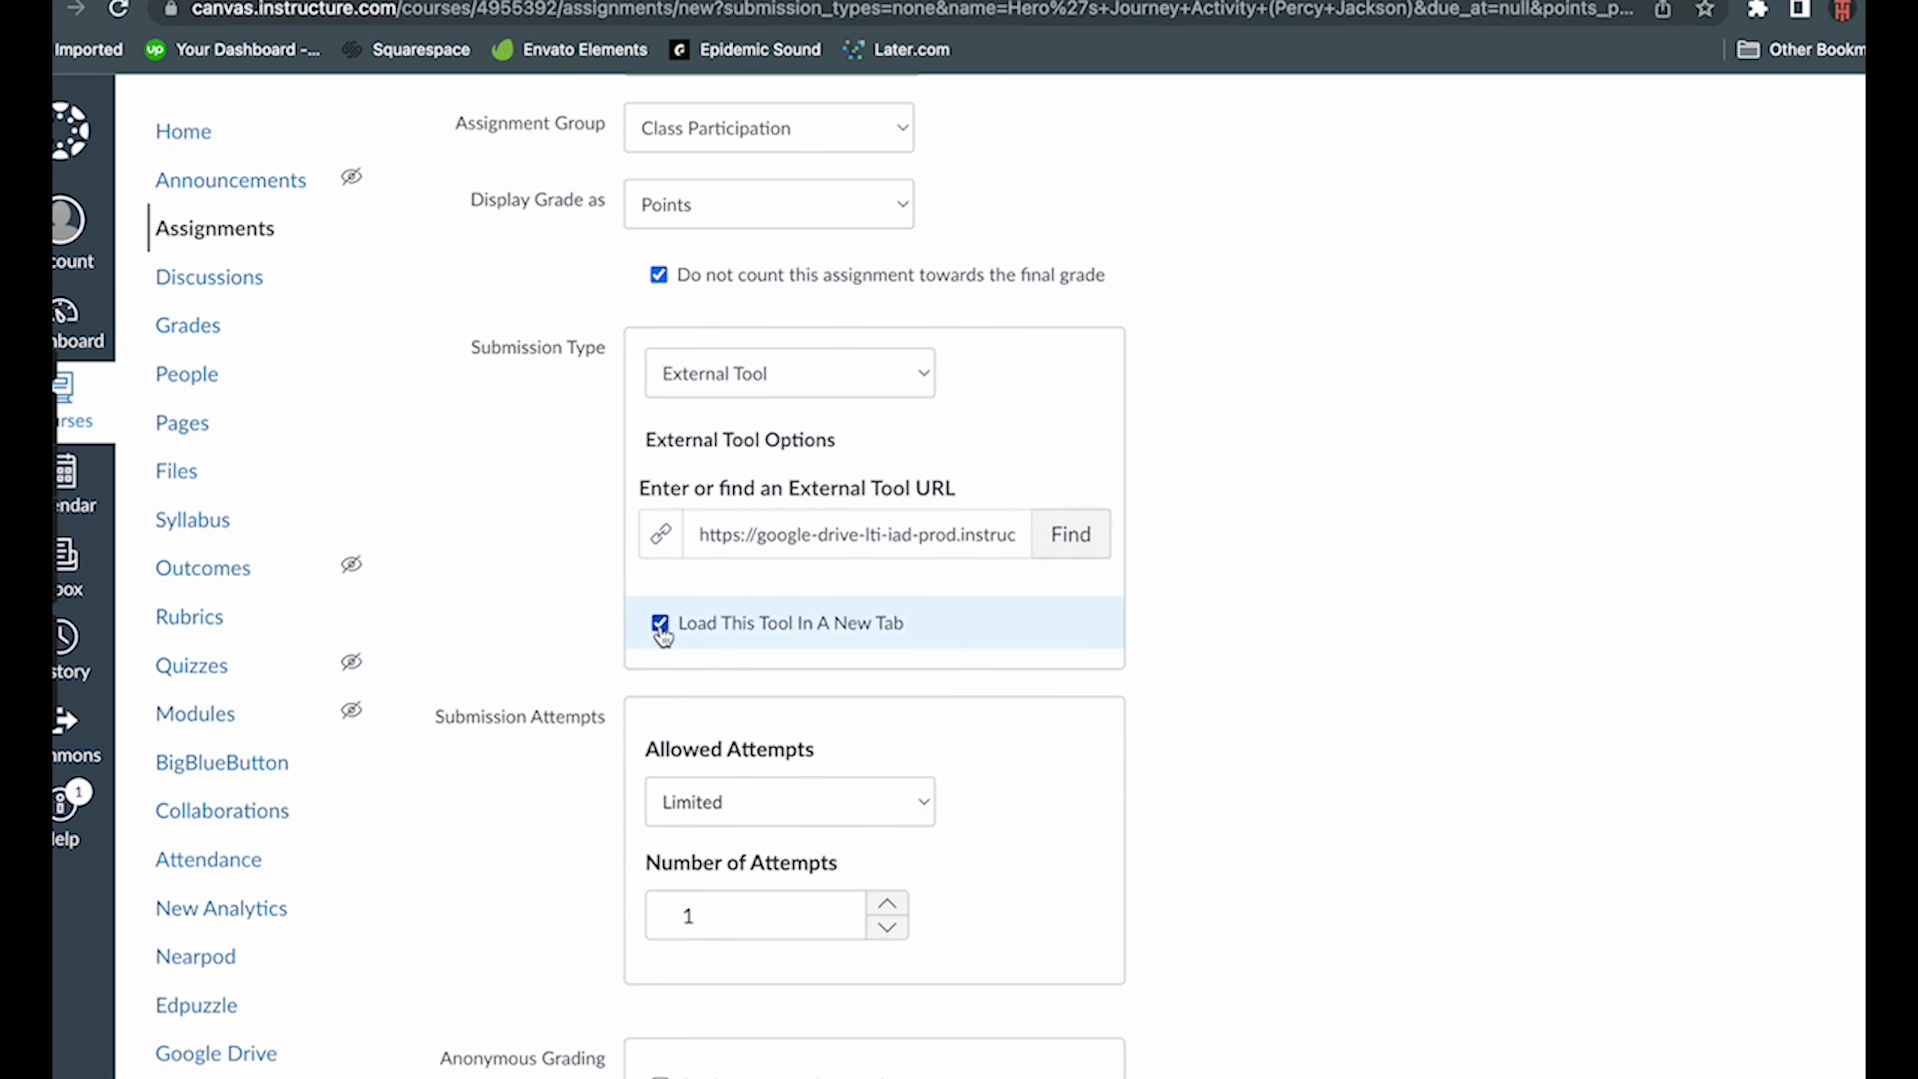
- Set the assignment due on Aug 24, 2022 at 9:00 PM and available from Aug 18, 2022
scroll(734, 825, "down", 6)
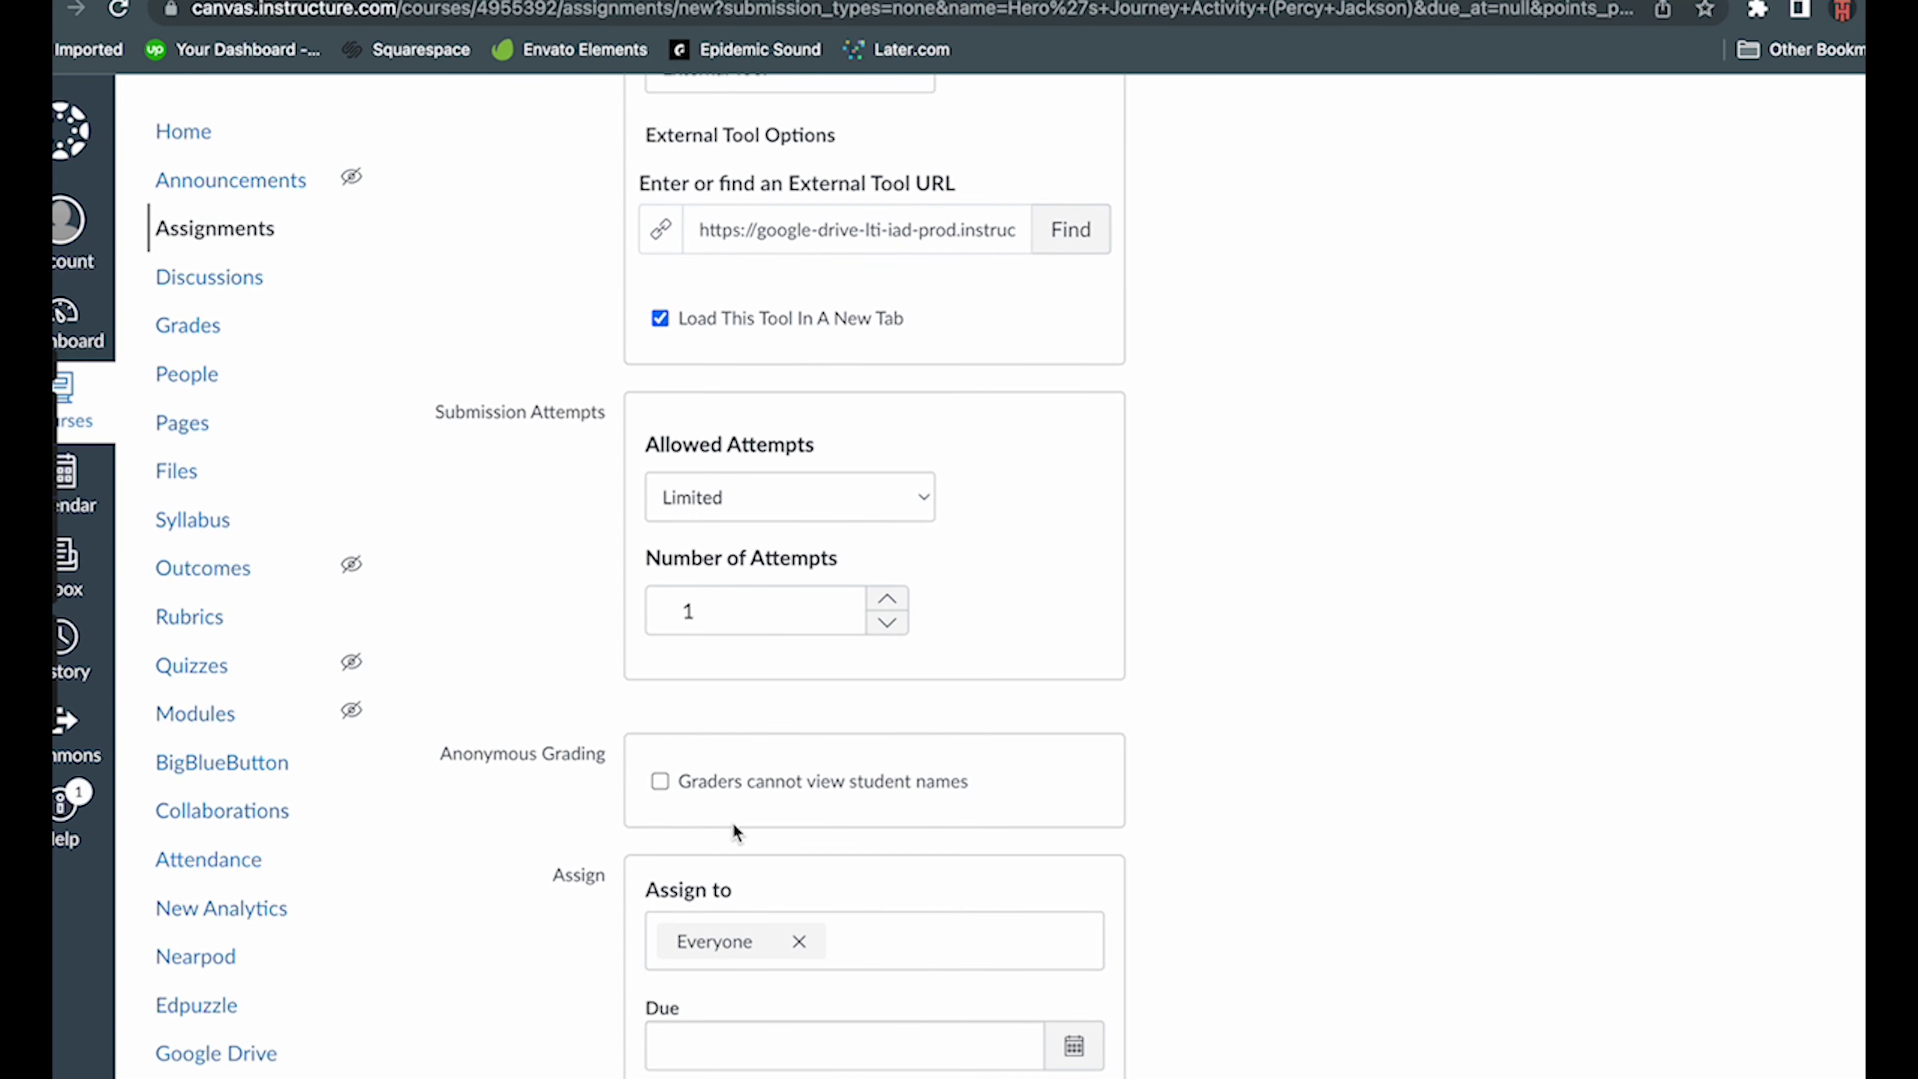
scroll(736, 831, "down", 1)
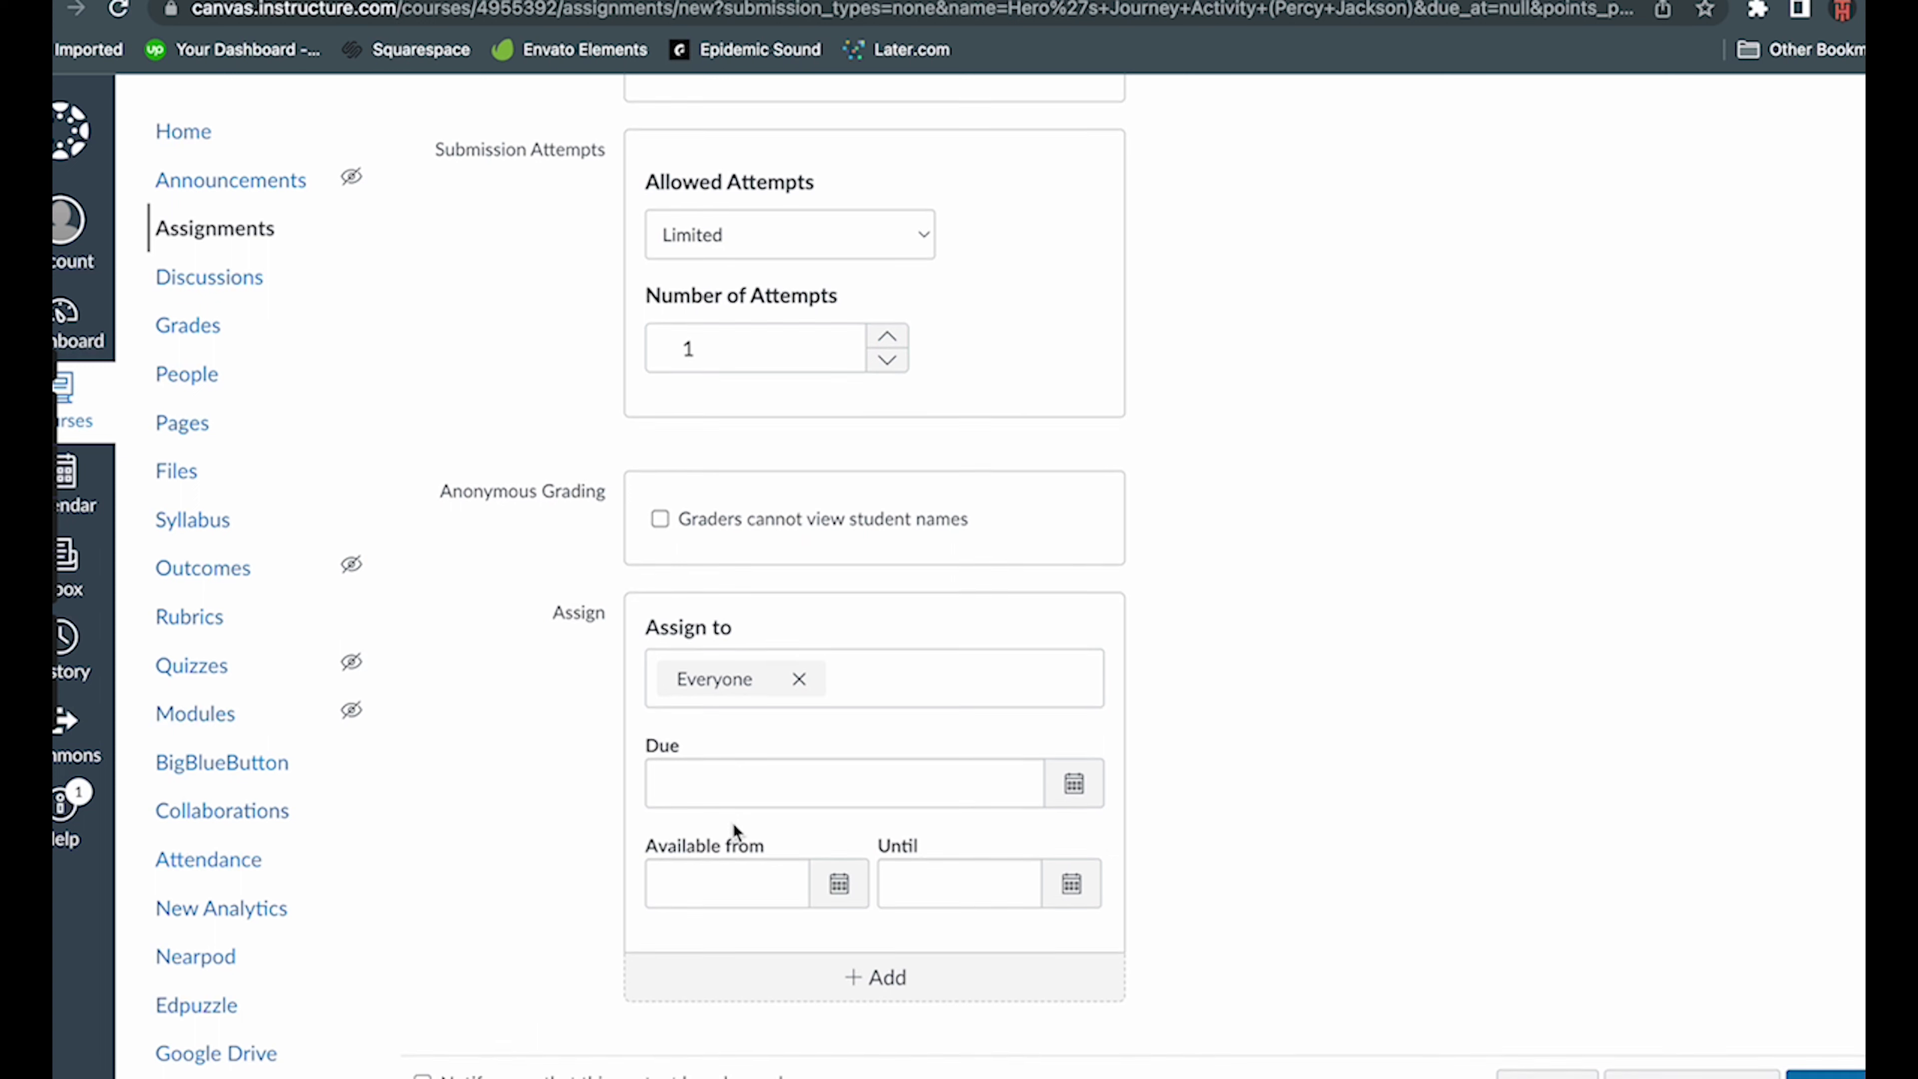
left_click(1074, 783)
left_click(806, 1028)
scroll(839, 831, "down", 1)
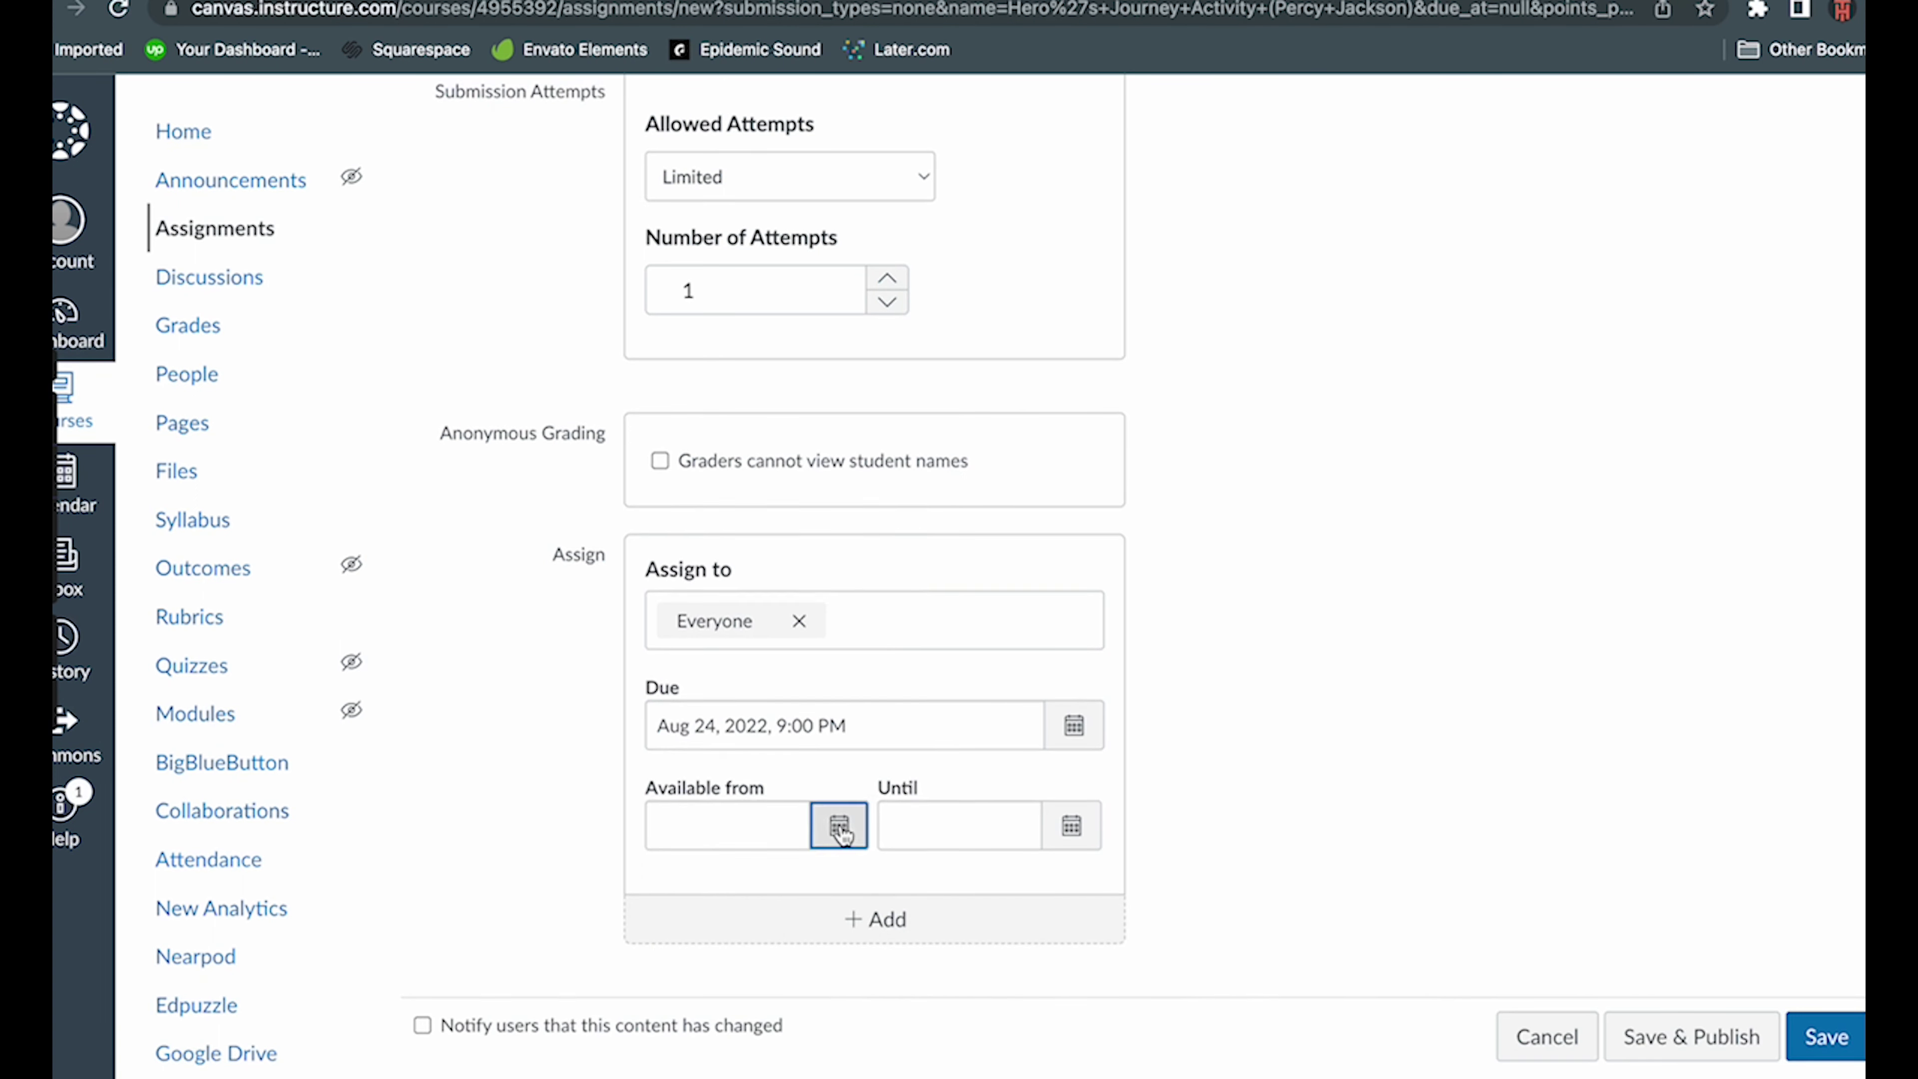
left_click(839, 825)
left_click(853, 654)
left_click(927, 774)
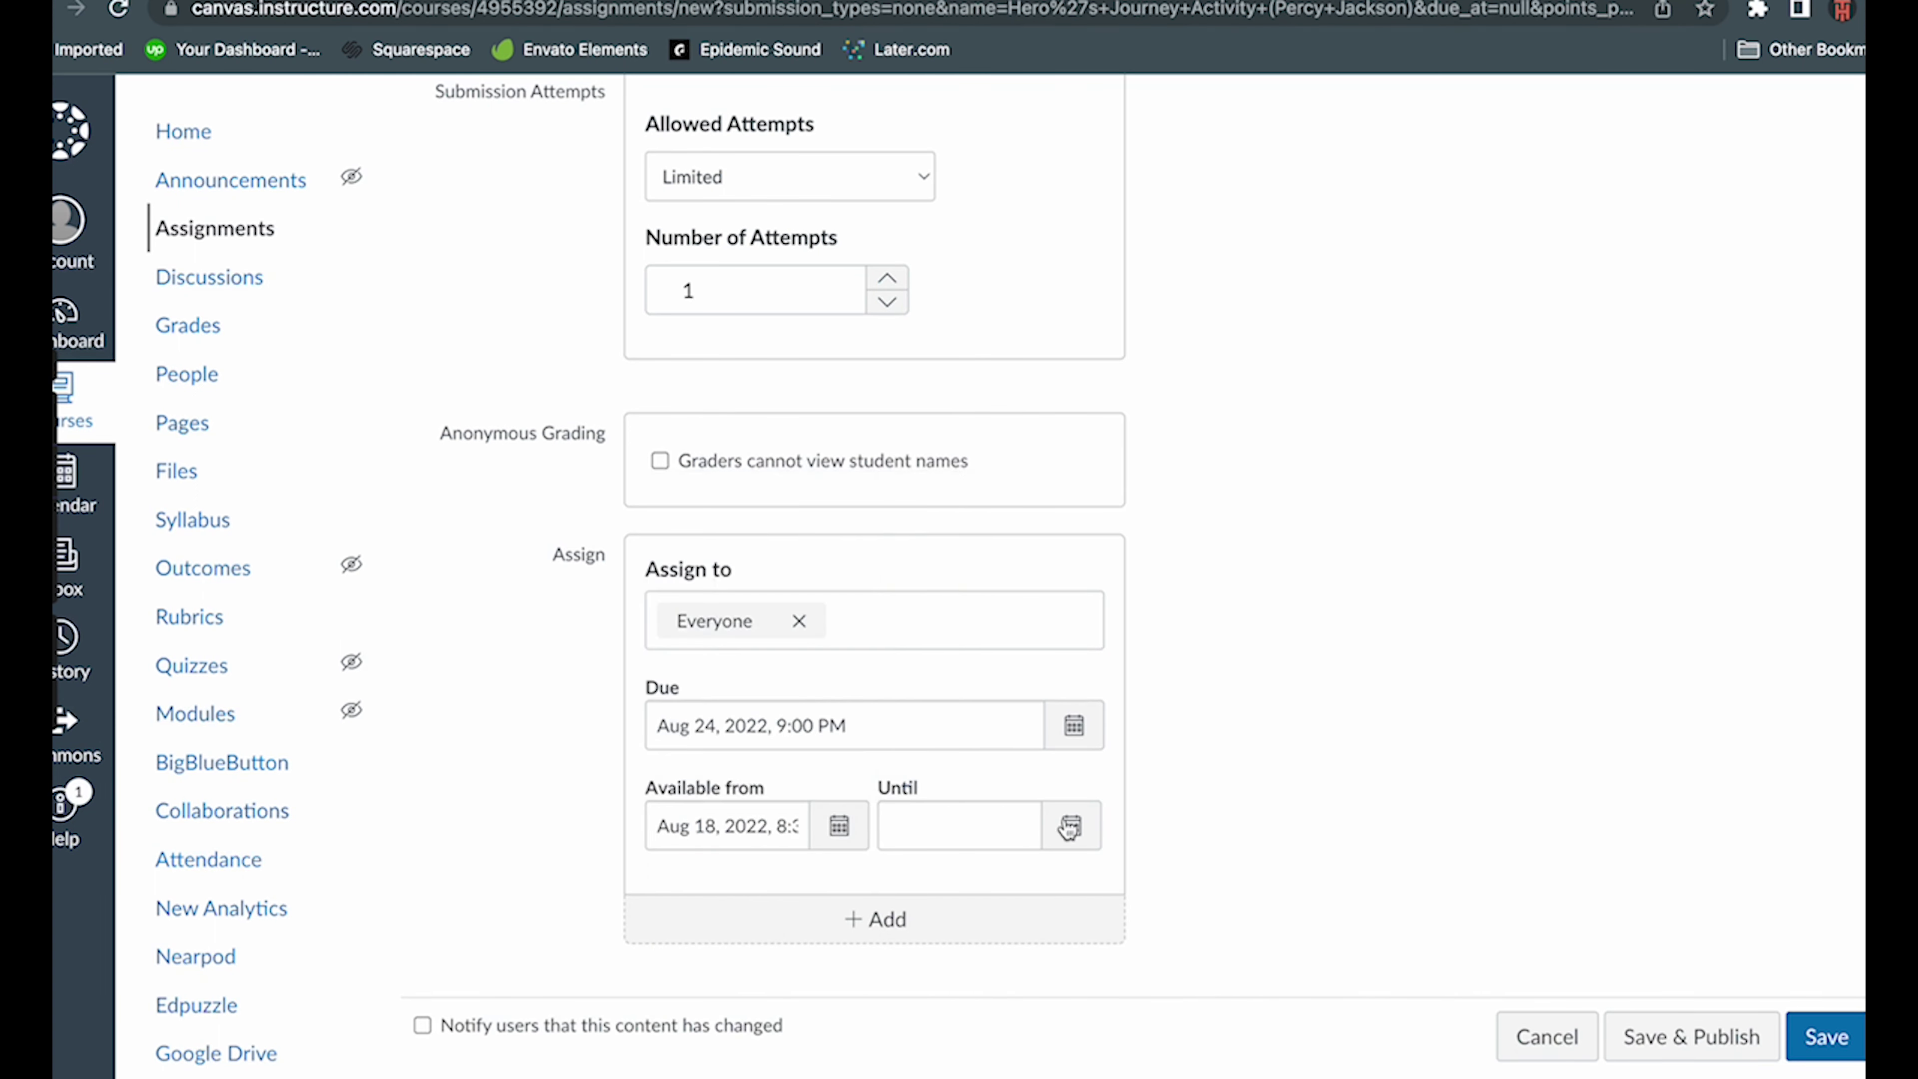
- Set the assignment's availability to end on Sep 22, 2022 at 9:00, and save the assignment
left_click(1072, 825)
left_click(1172, 493)
left_click(1086, 688)
left_click(1005, 775)
type("9:0")
key("Tab")
type("0")
left_click(1160, 774)
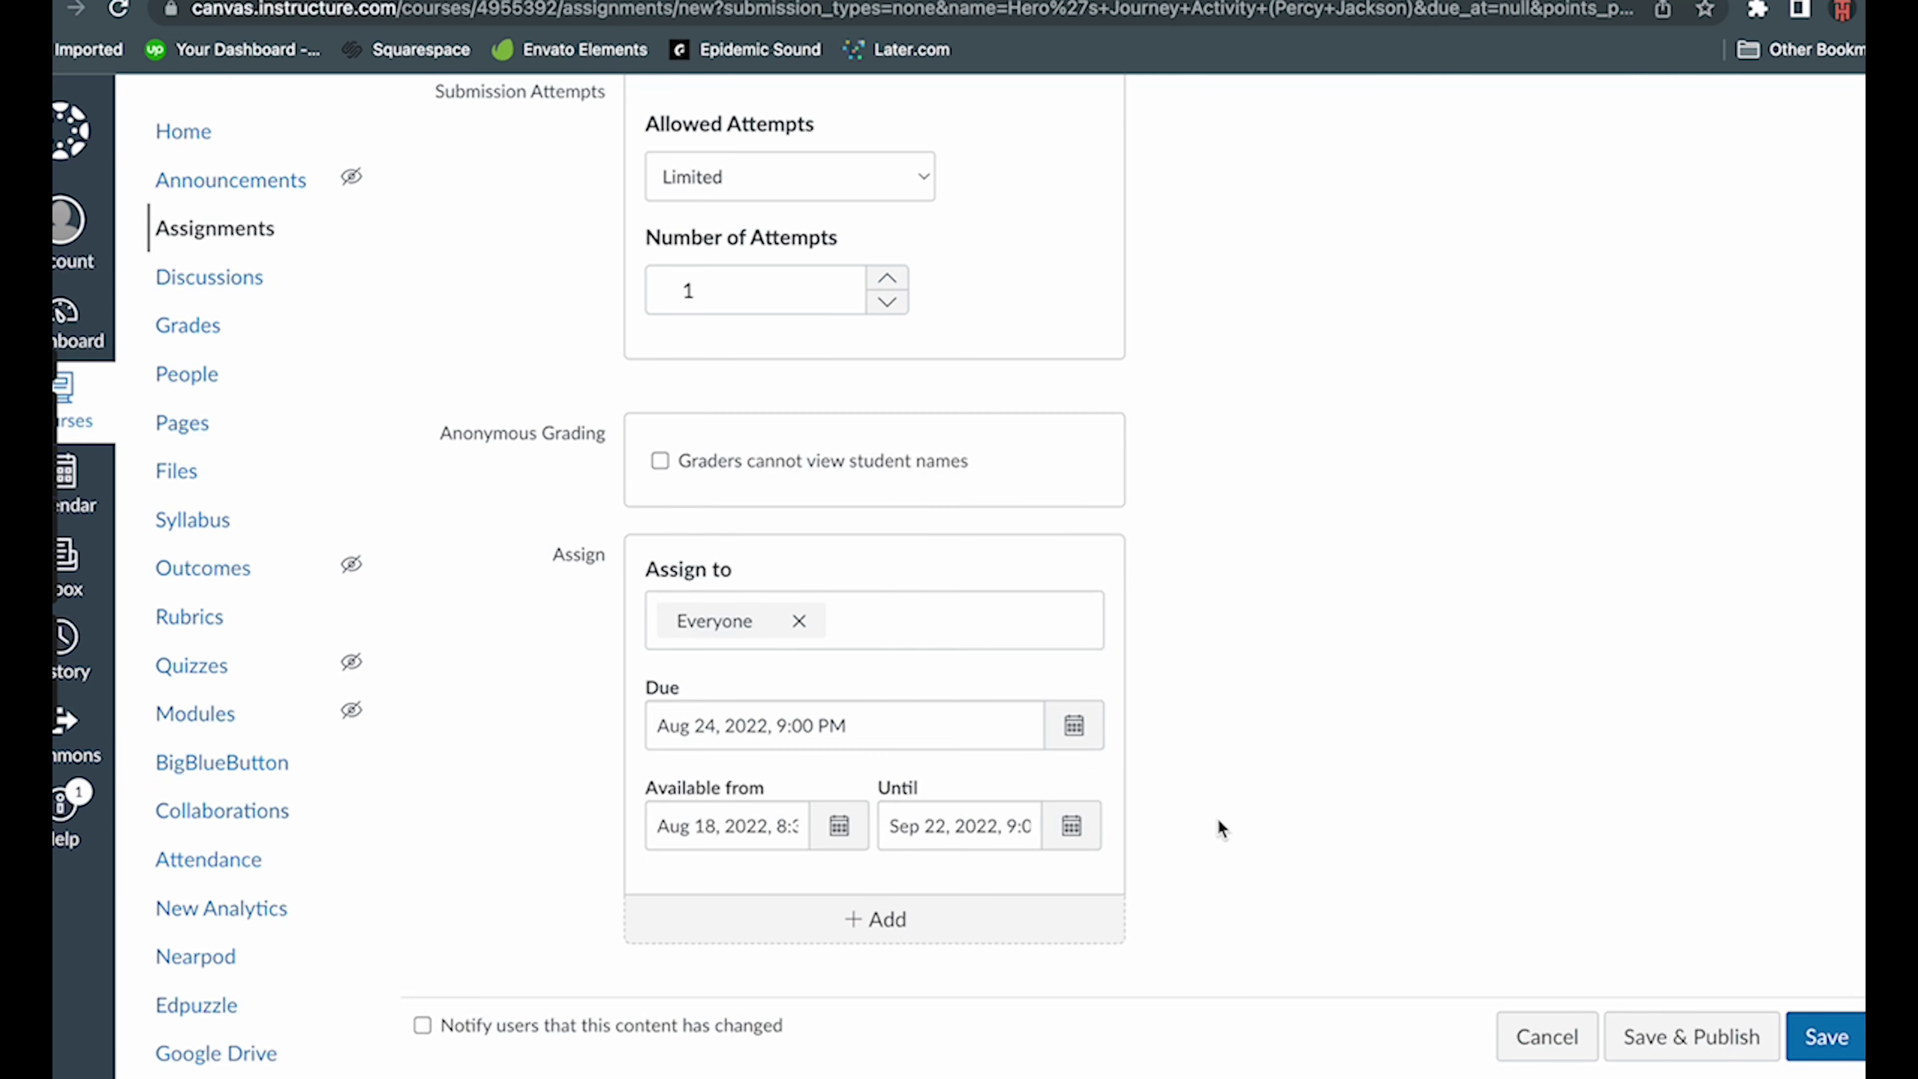
left_click(1751, 1047)
- Link "The Hero's Journey activity" in Thursday's agenda to the Hero's Journey Activity (Percy Jackson) assignment and save the page
scroll(952, 682, "down", 15)
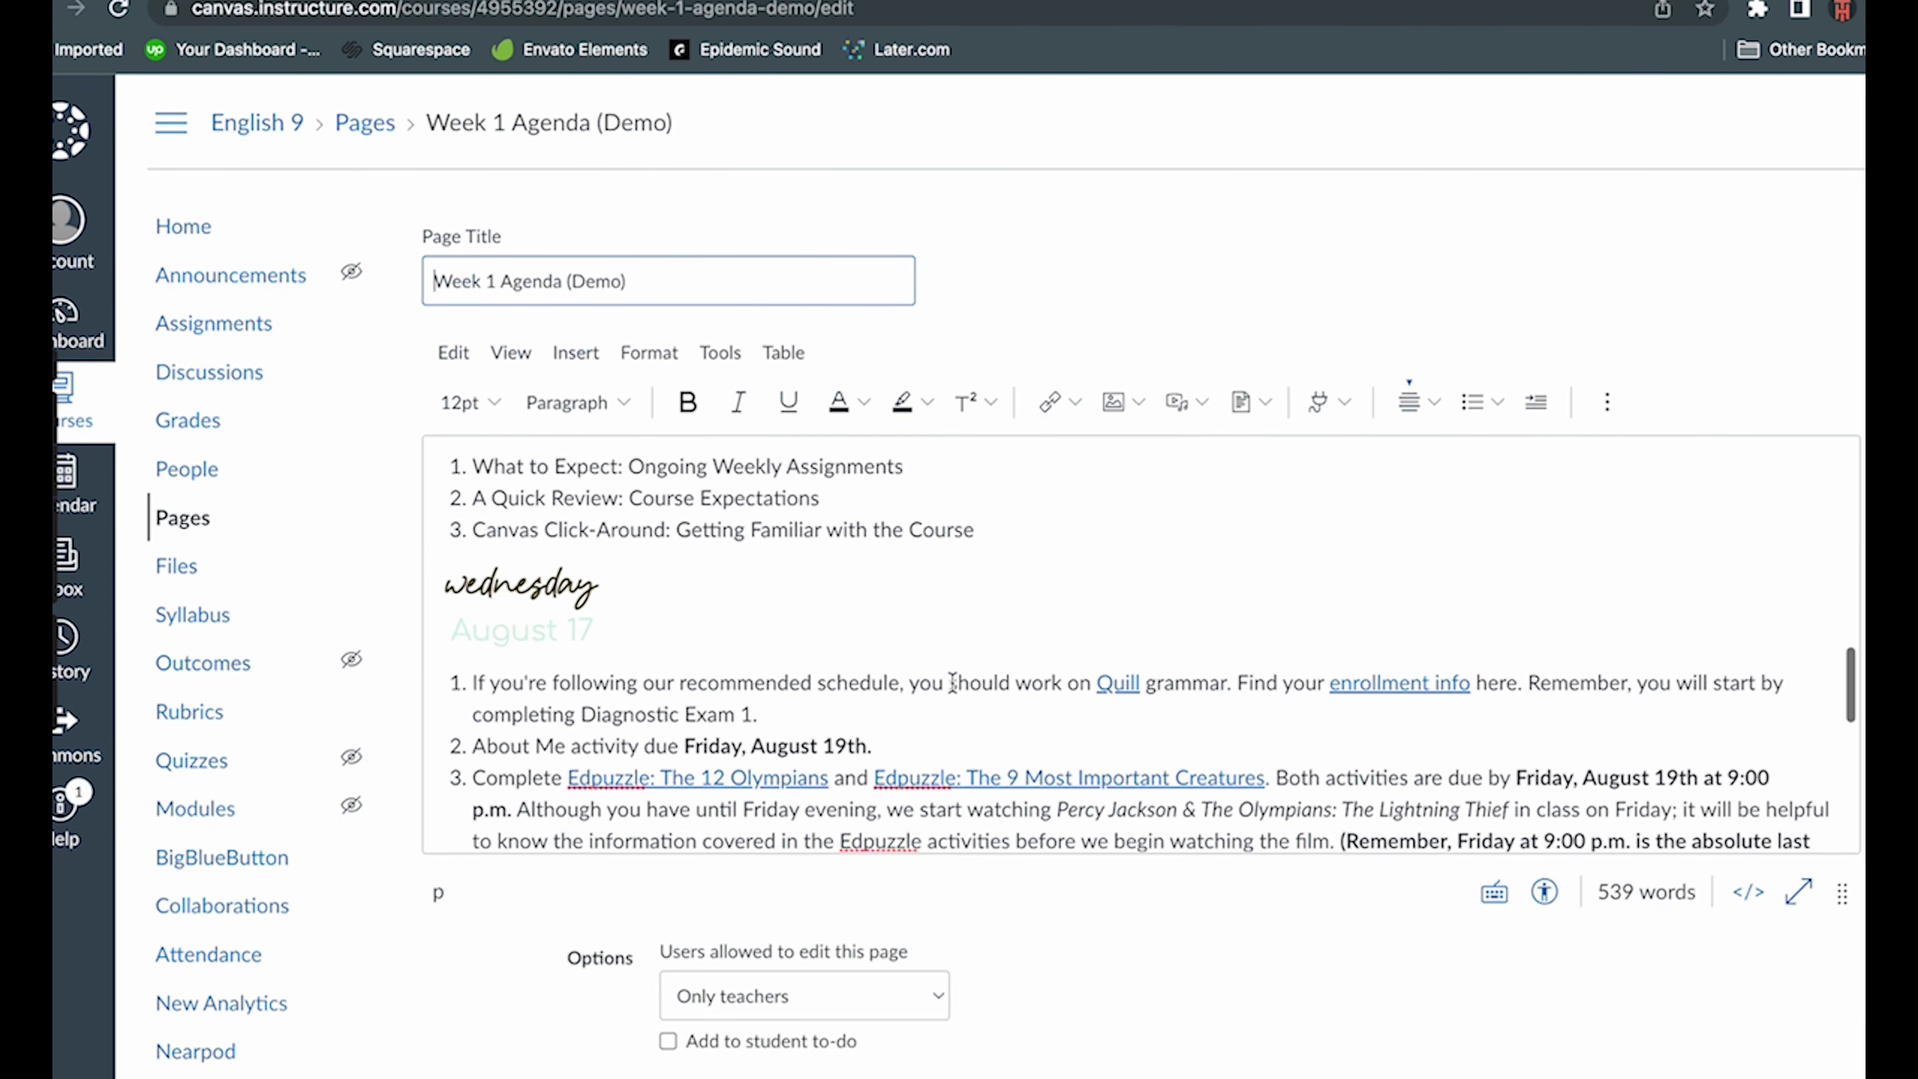
left_click_drag(677, 658, 927, 658)
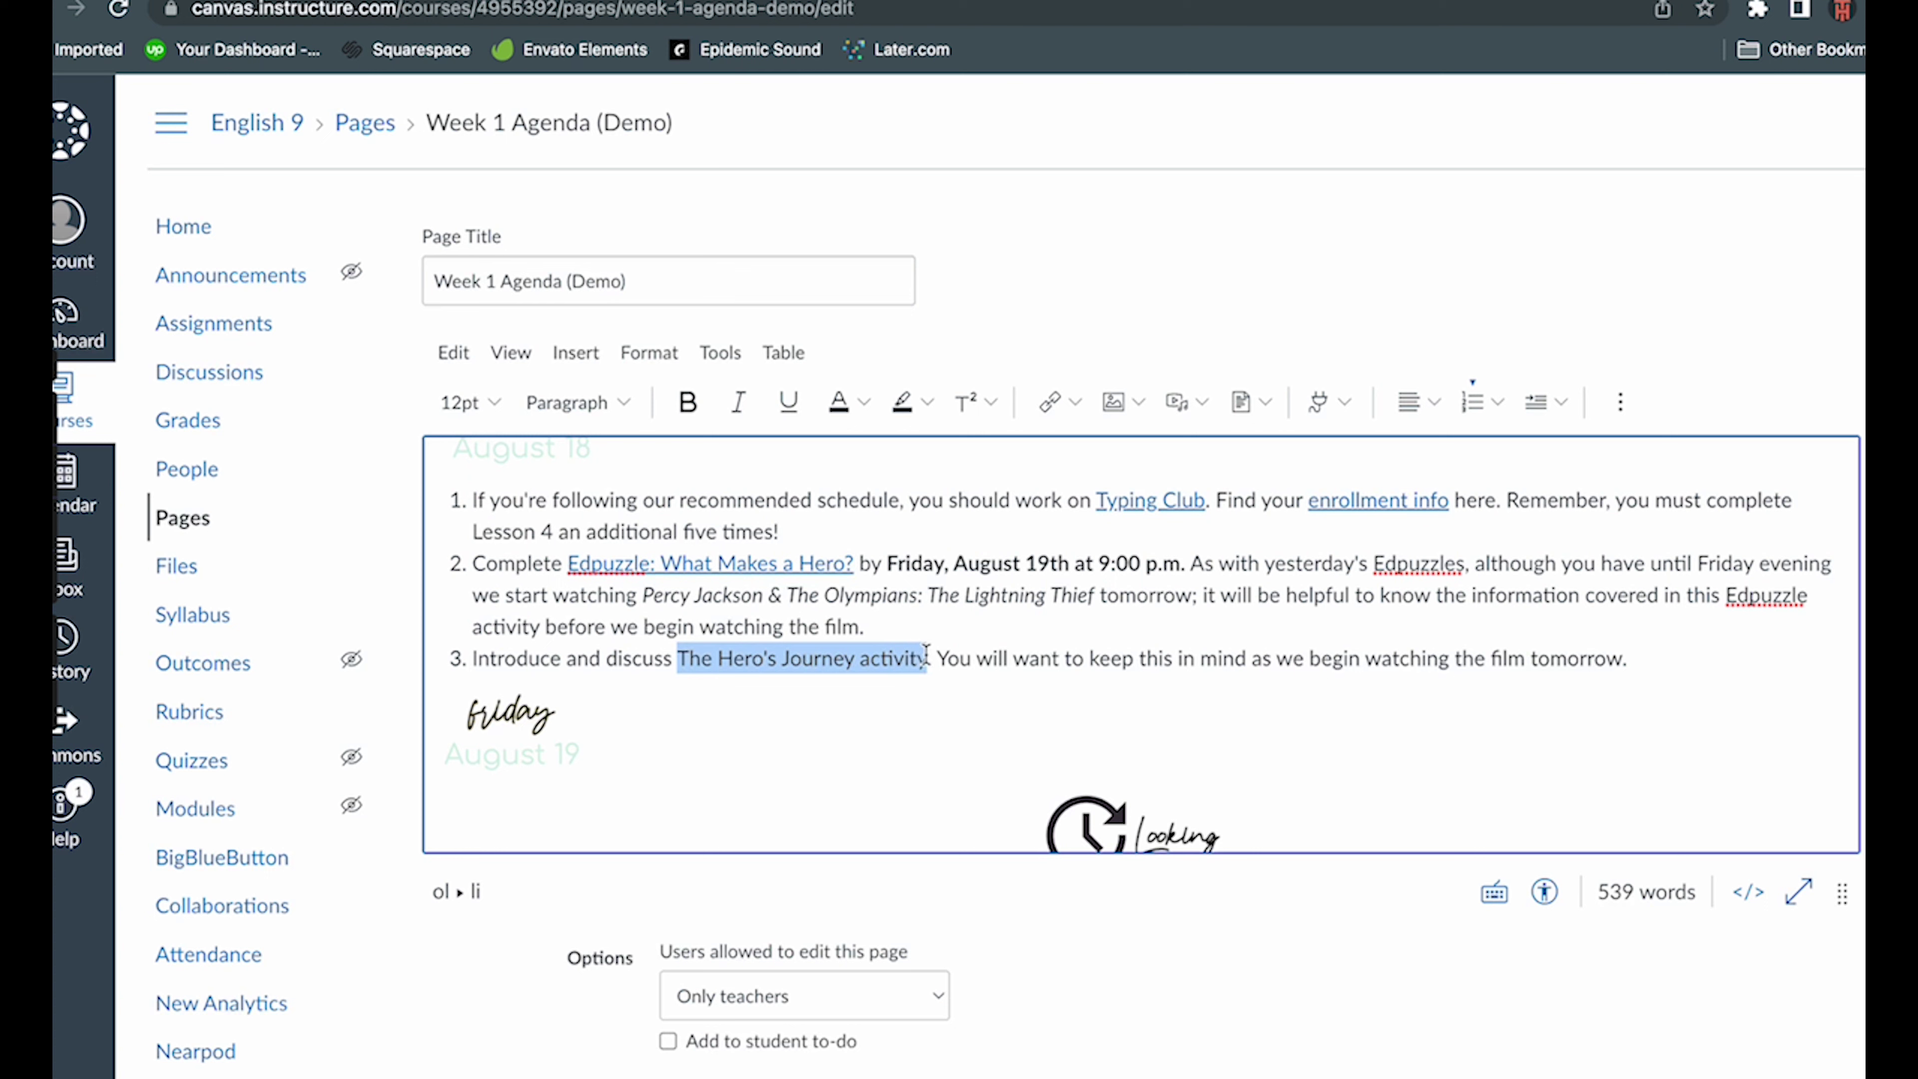
left_click(1057, 402)
left_click(1102, 503)
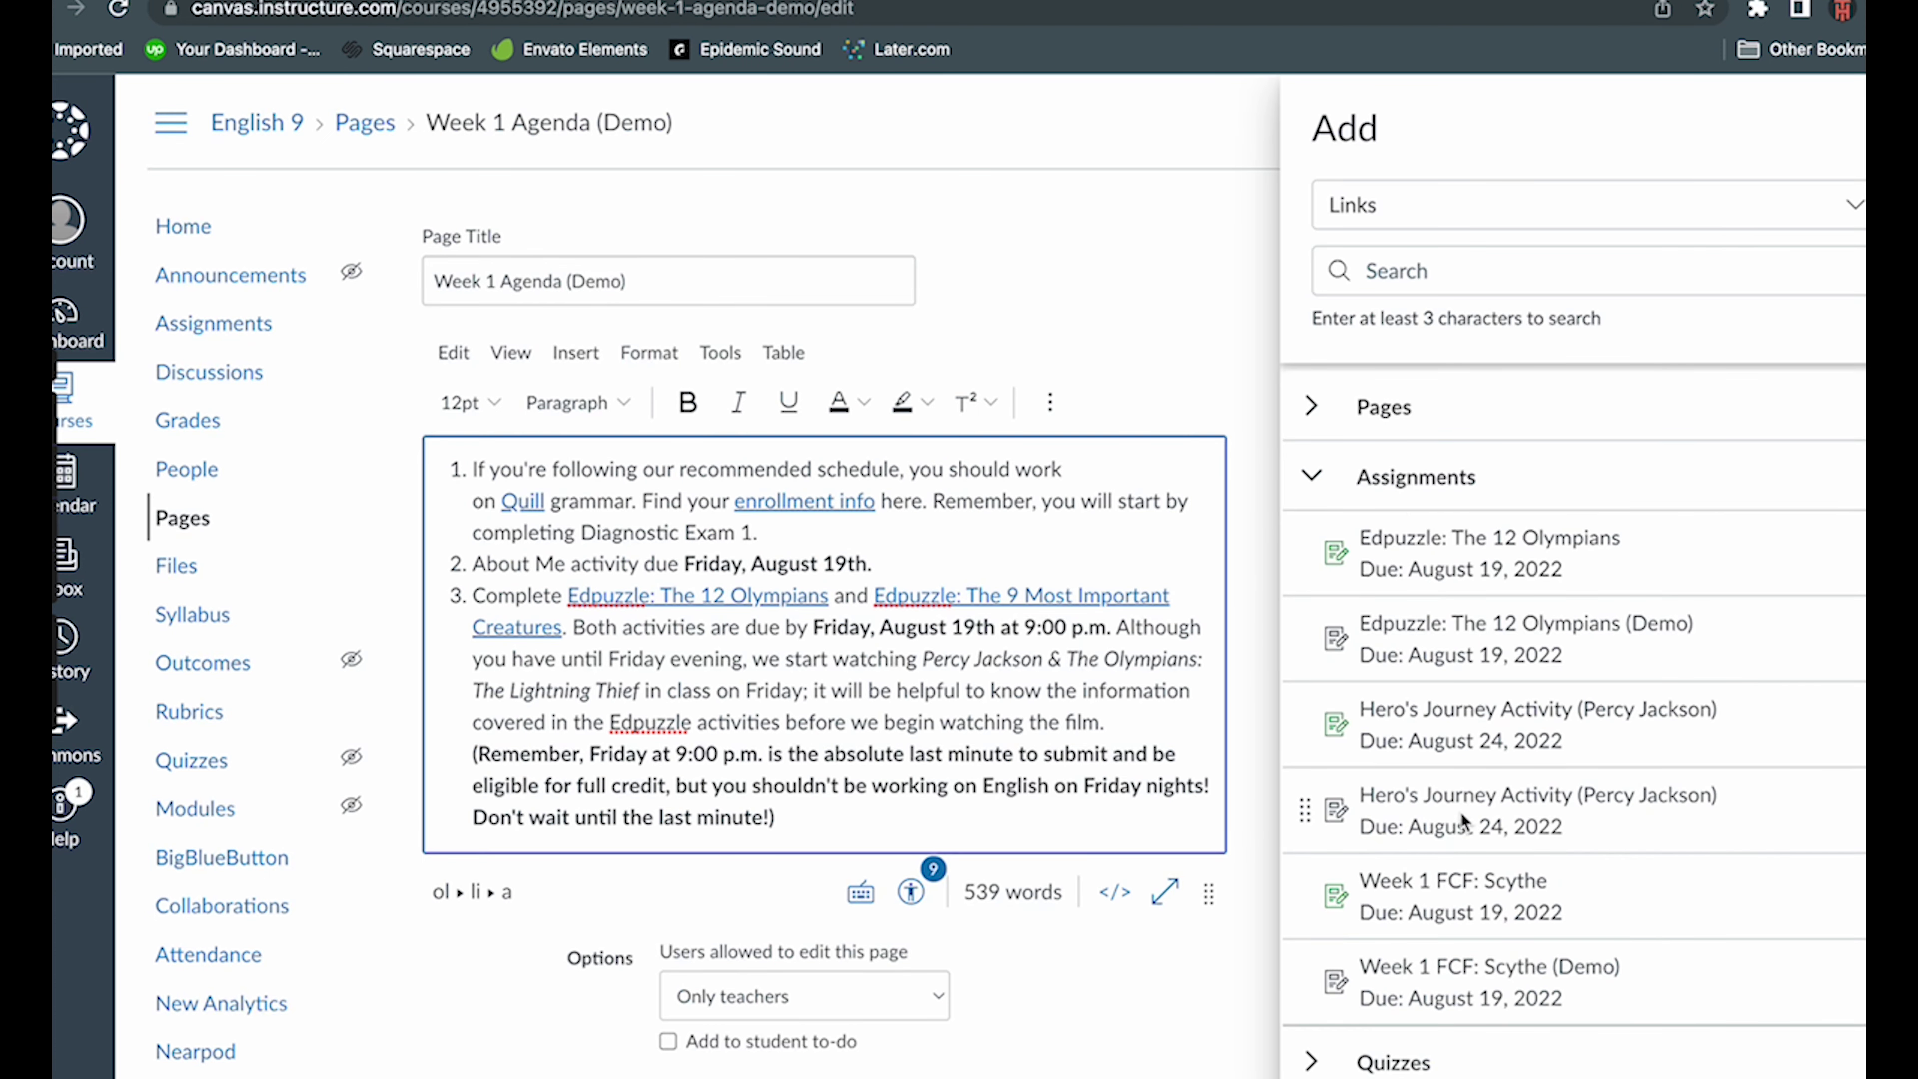
left_click(1476, 718)
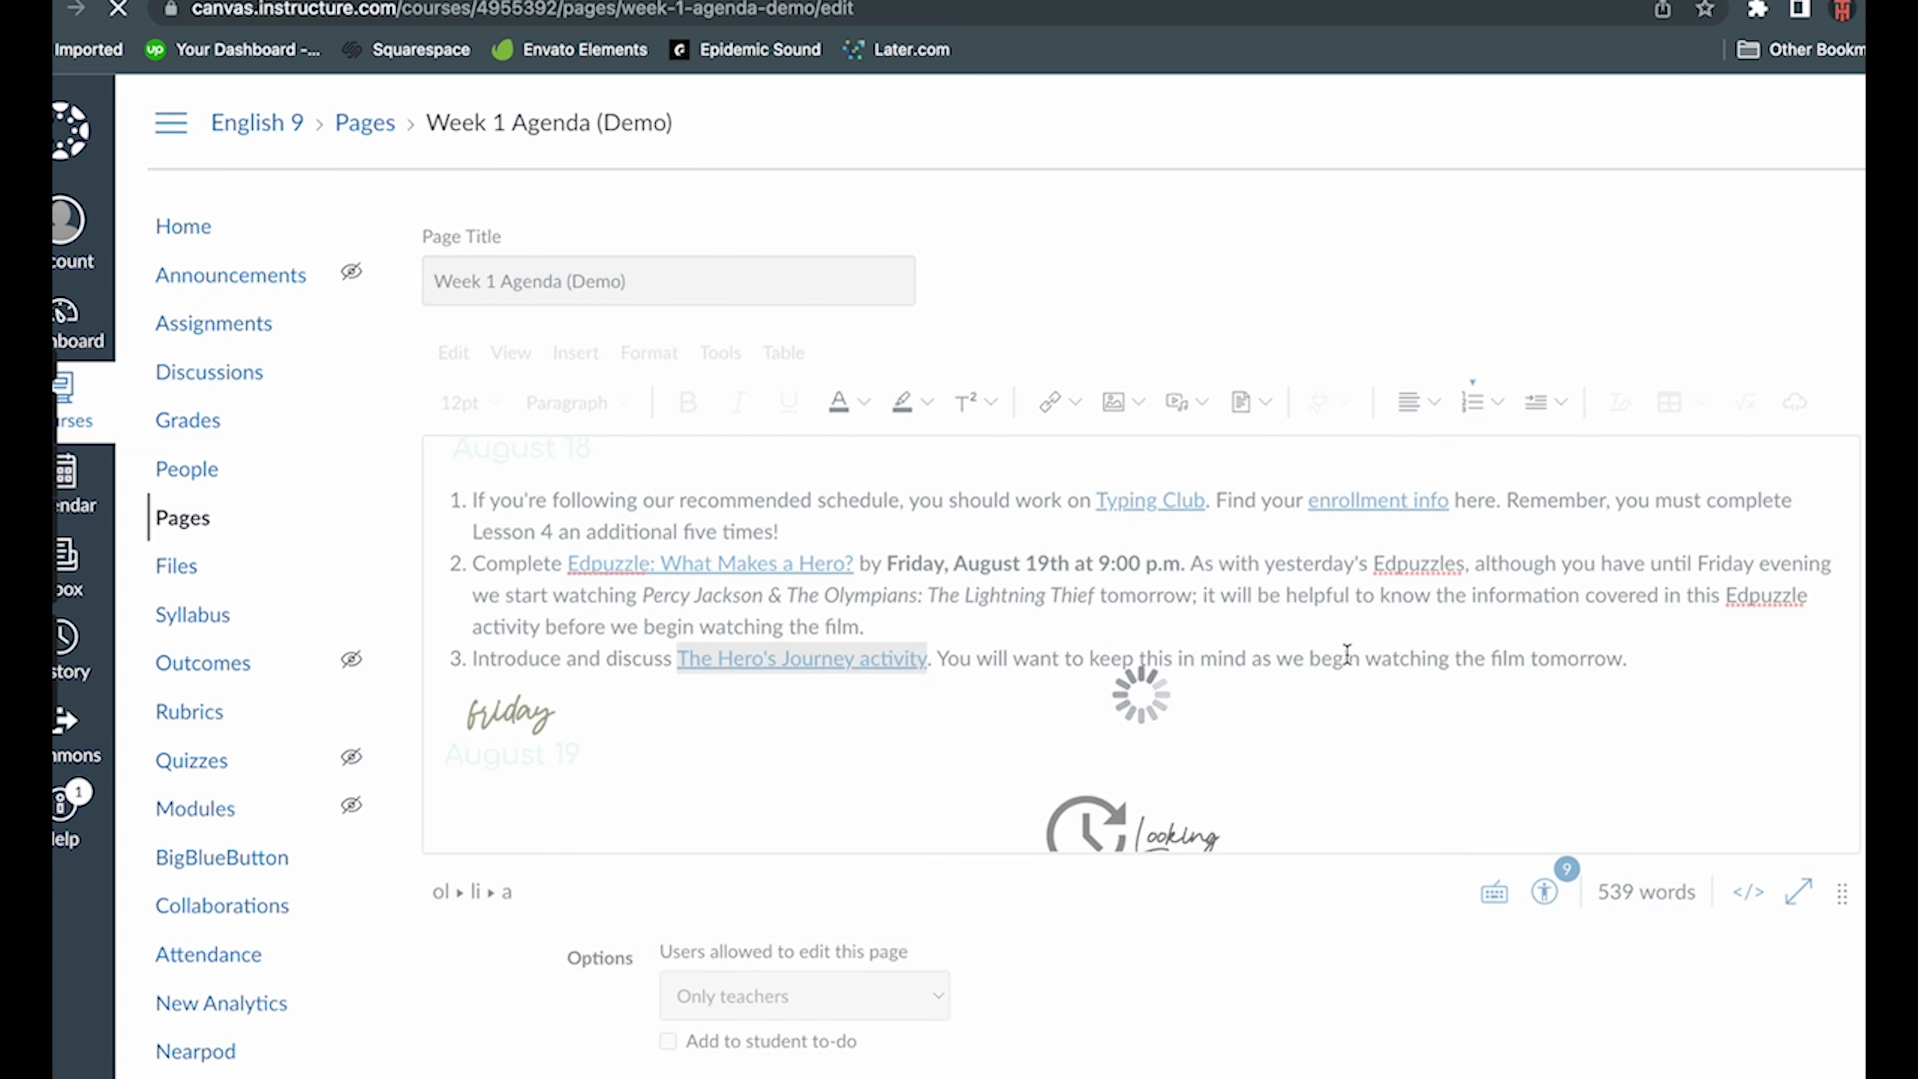
- Review the Looking Ahead section of the finished Week 1 Agenda and the rubric of its linked Independent Reading Check-In assignment
scroll(1286, 956, "down", 10)
scroll(1286, 956, "down", 10)
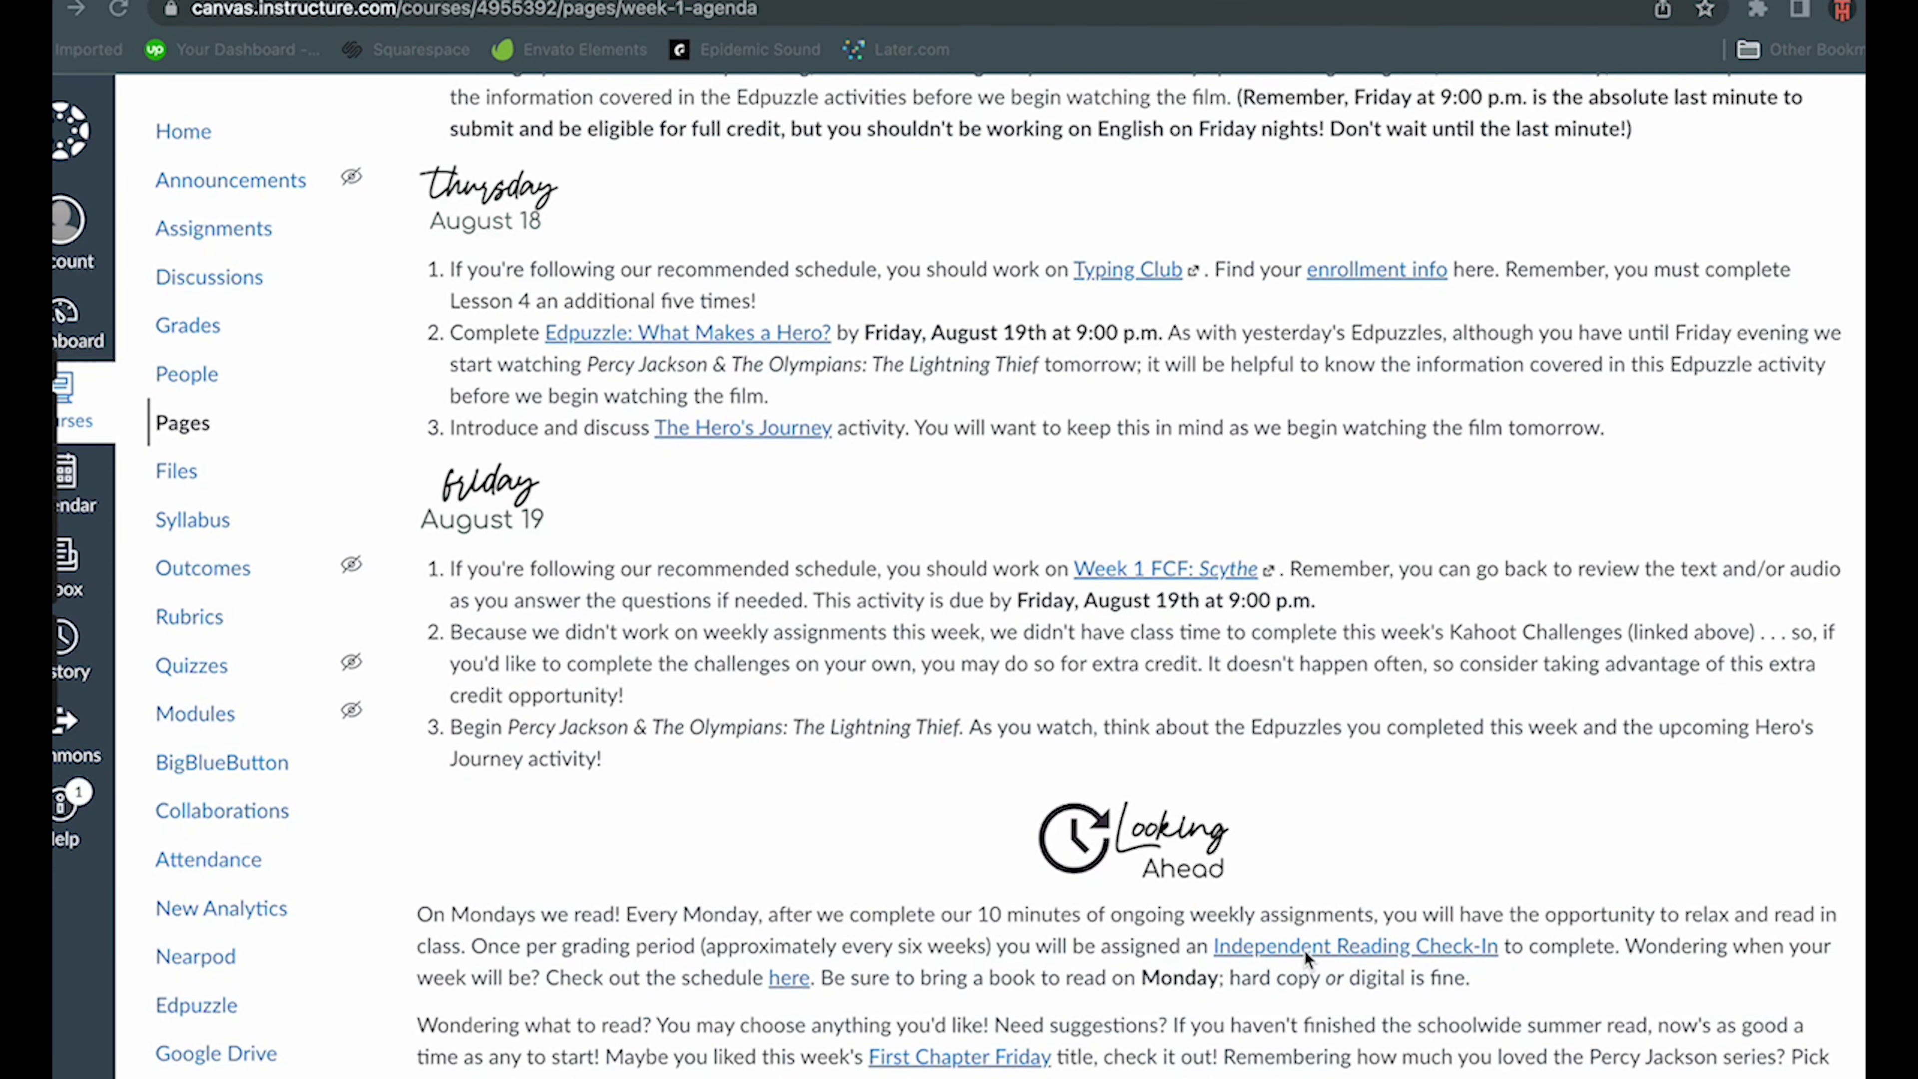
left_click(1346, 951)
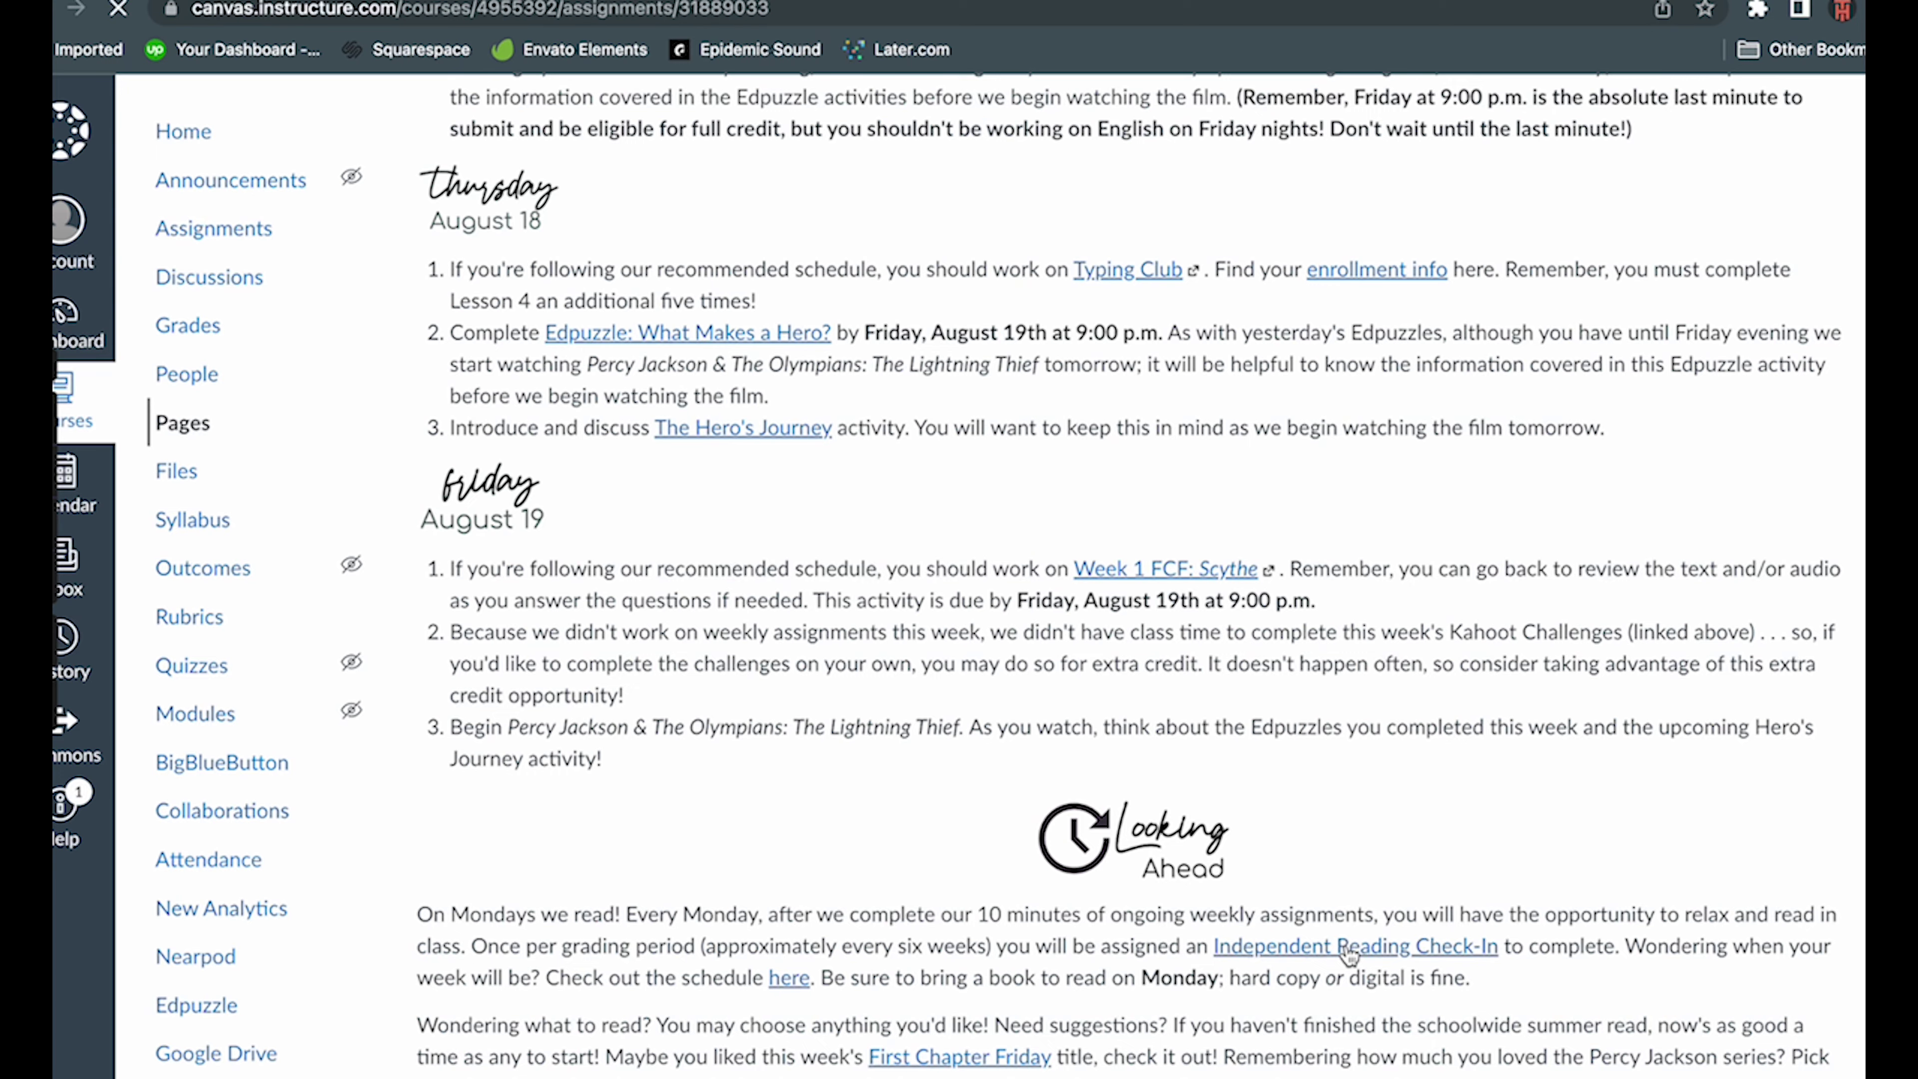
scroll(1080, 718, "down", 10)
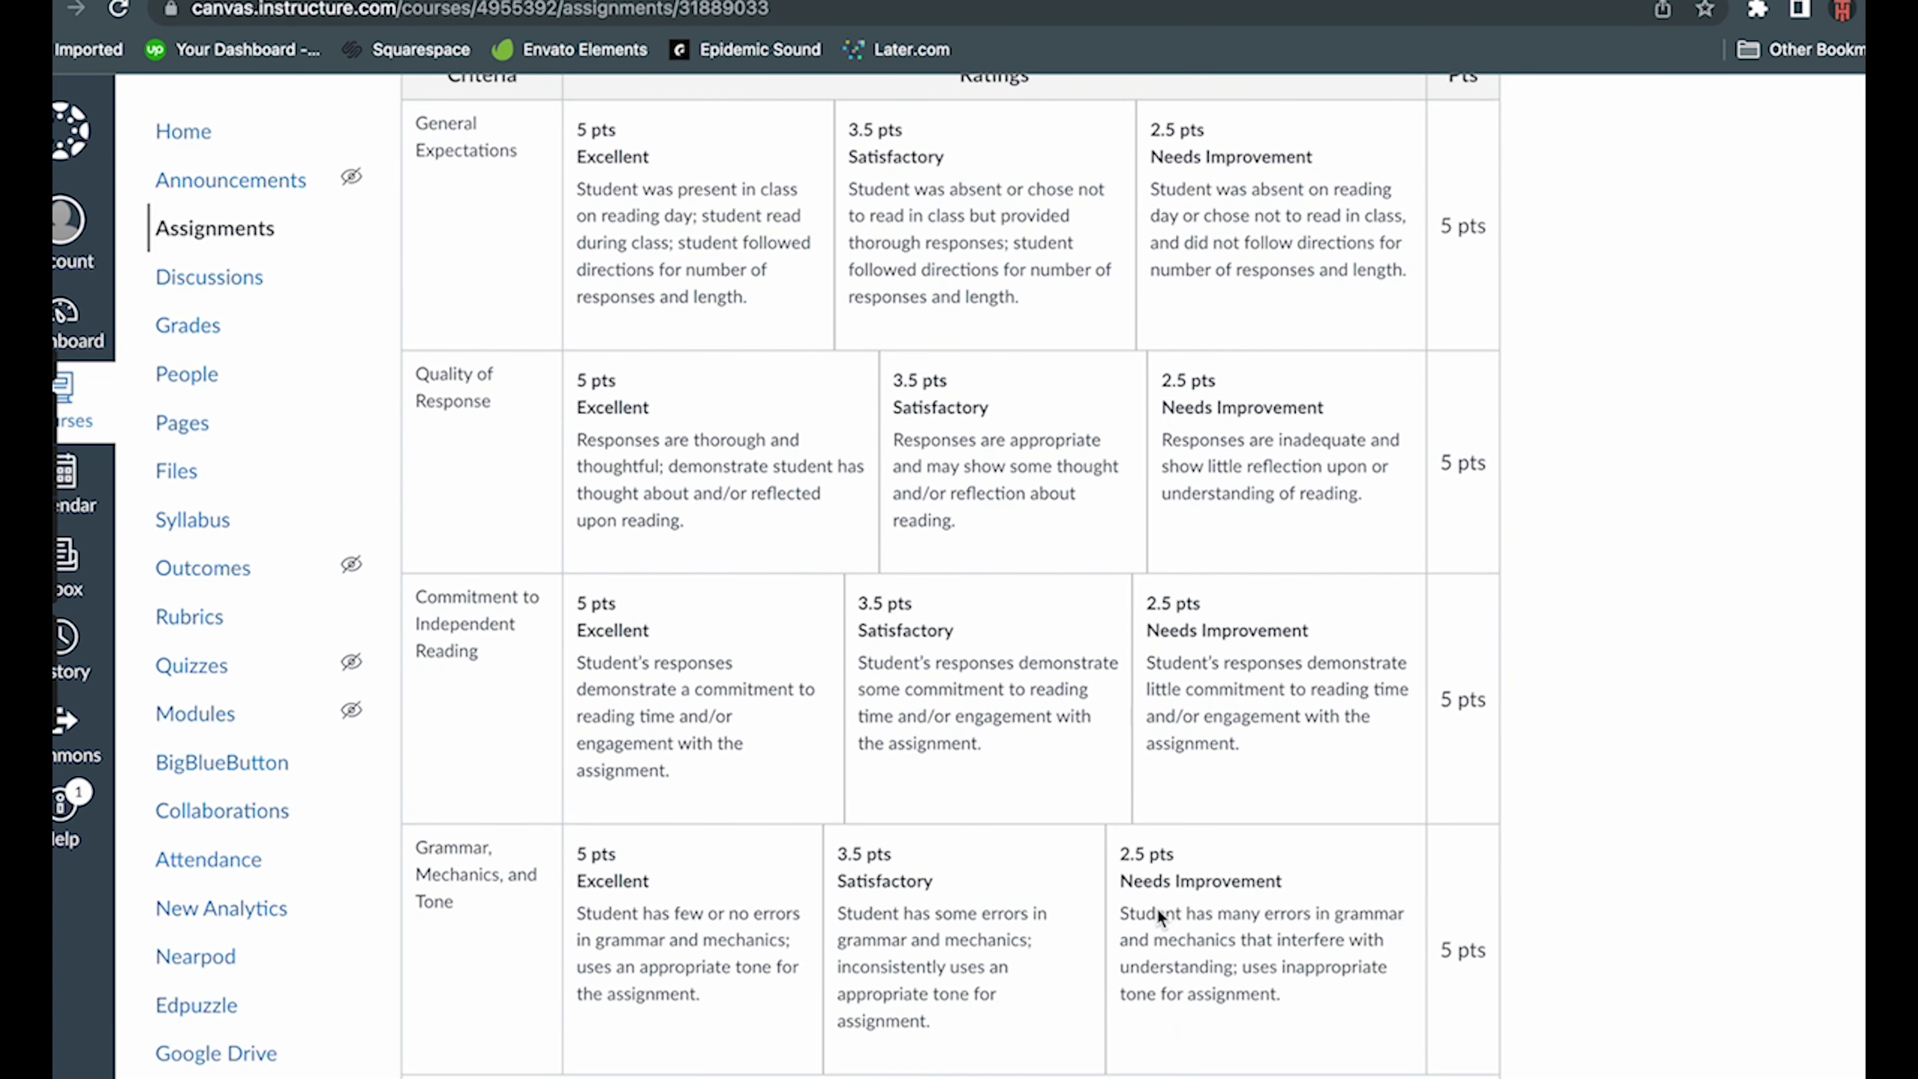
key("super+bracketleft")
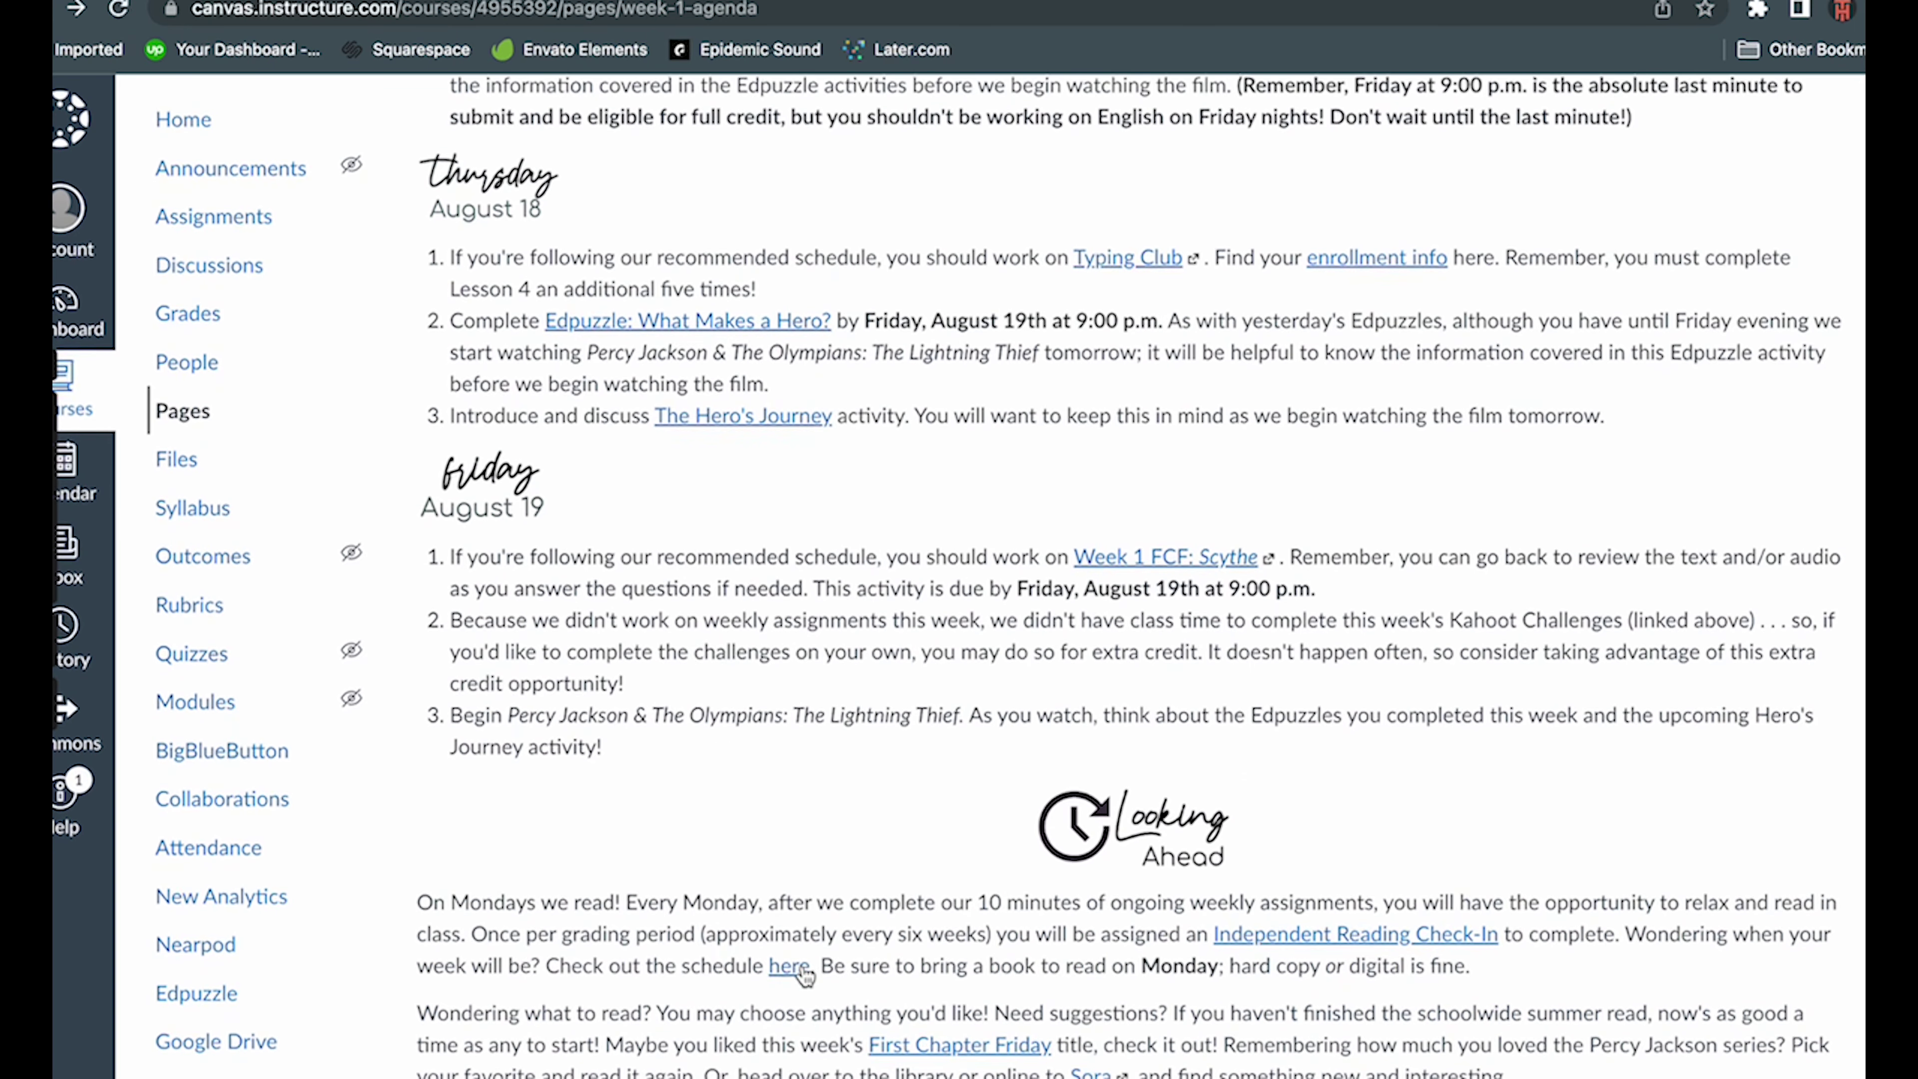
- Open the reading check-in schedule linked from the Looking Ahead section and examine its due dates and assigned names
left_click(789, 979)
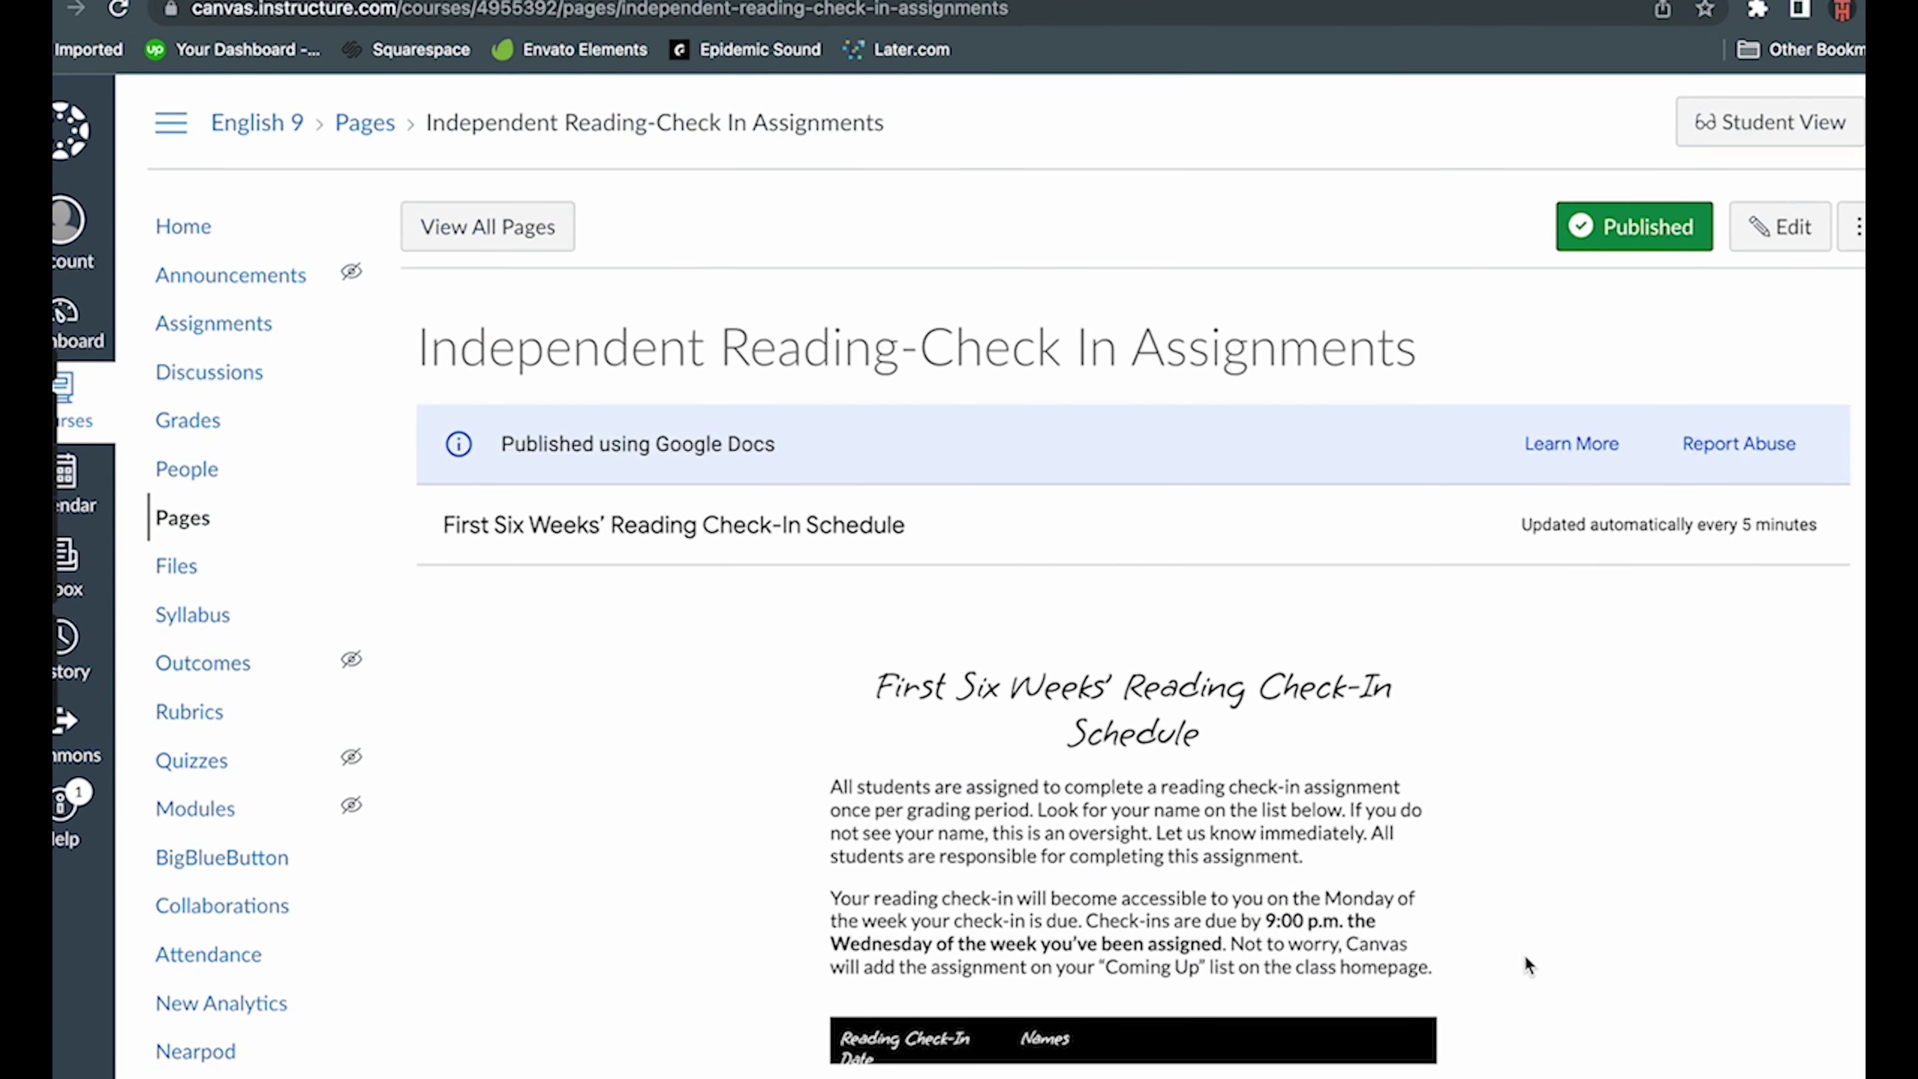
scroll(1526, 964, "down", 5)
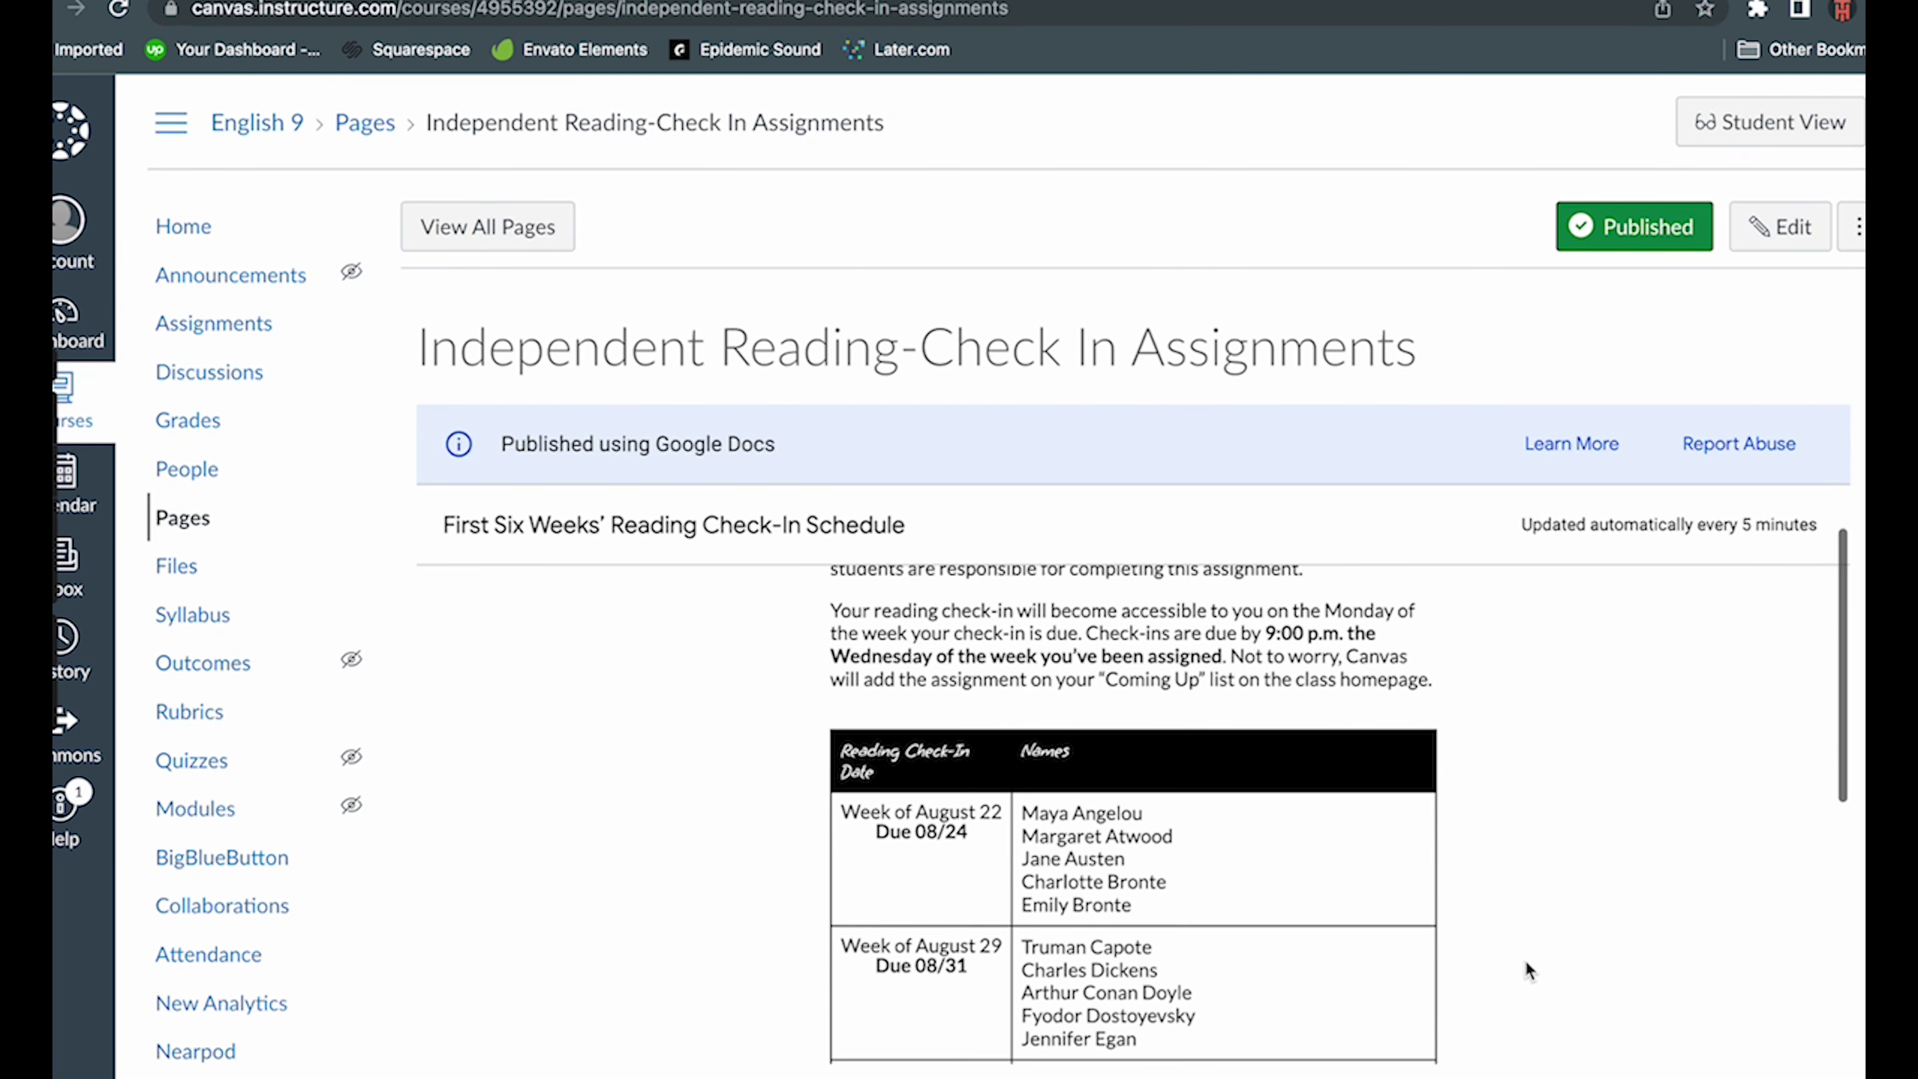
scroll(1526, 964, "down", 6)
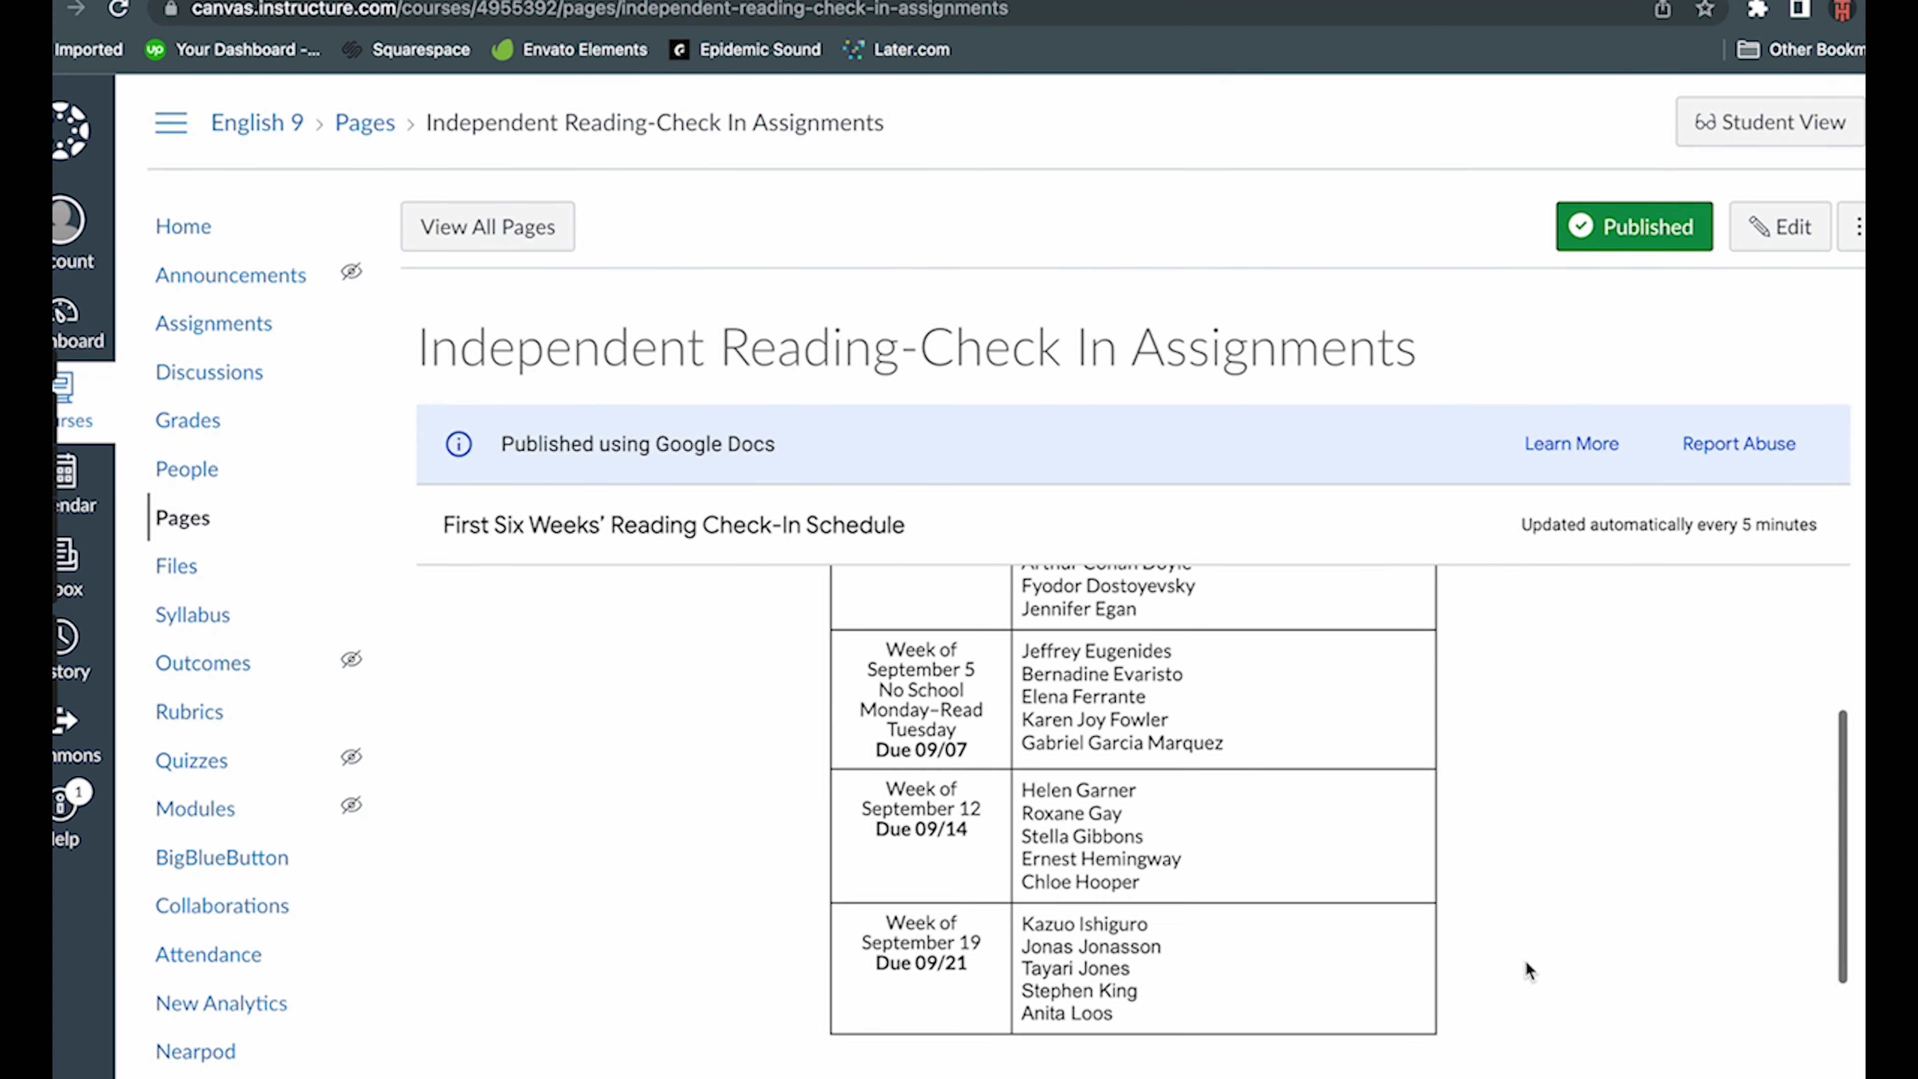
scroll(1526, 970, "up", 4)
- Switch to the "First Six Weeks' Reading Check-In Schedule" document in Google Docs and review its schedule table
key("alt+Left")
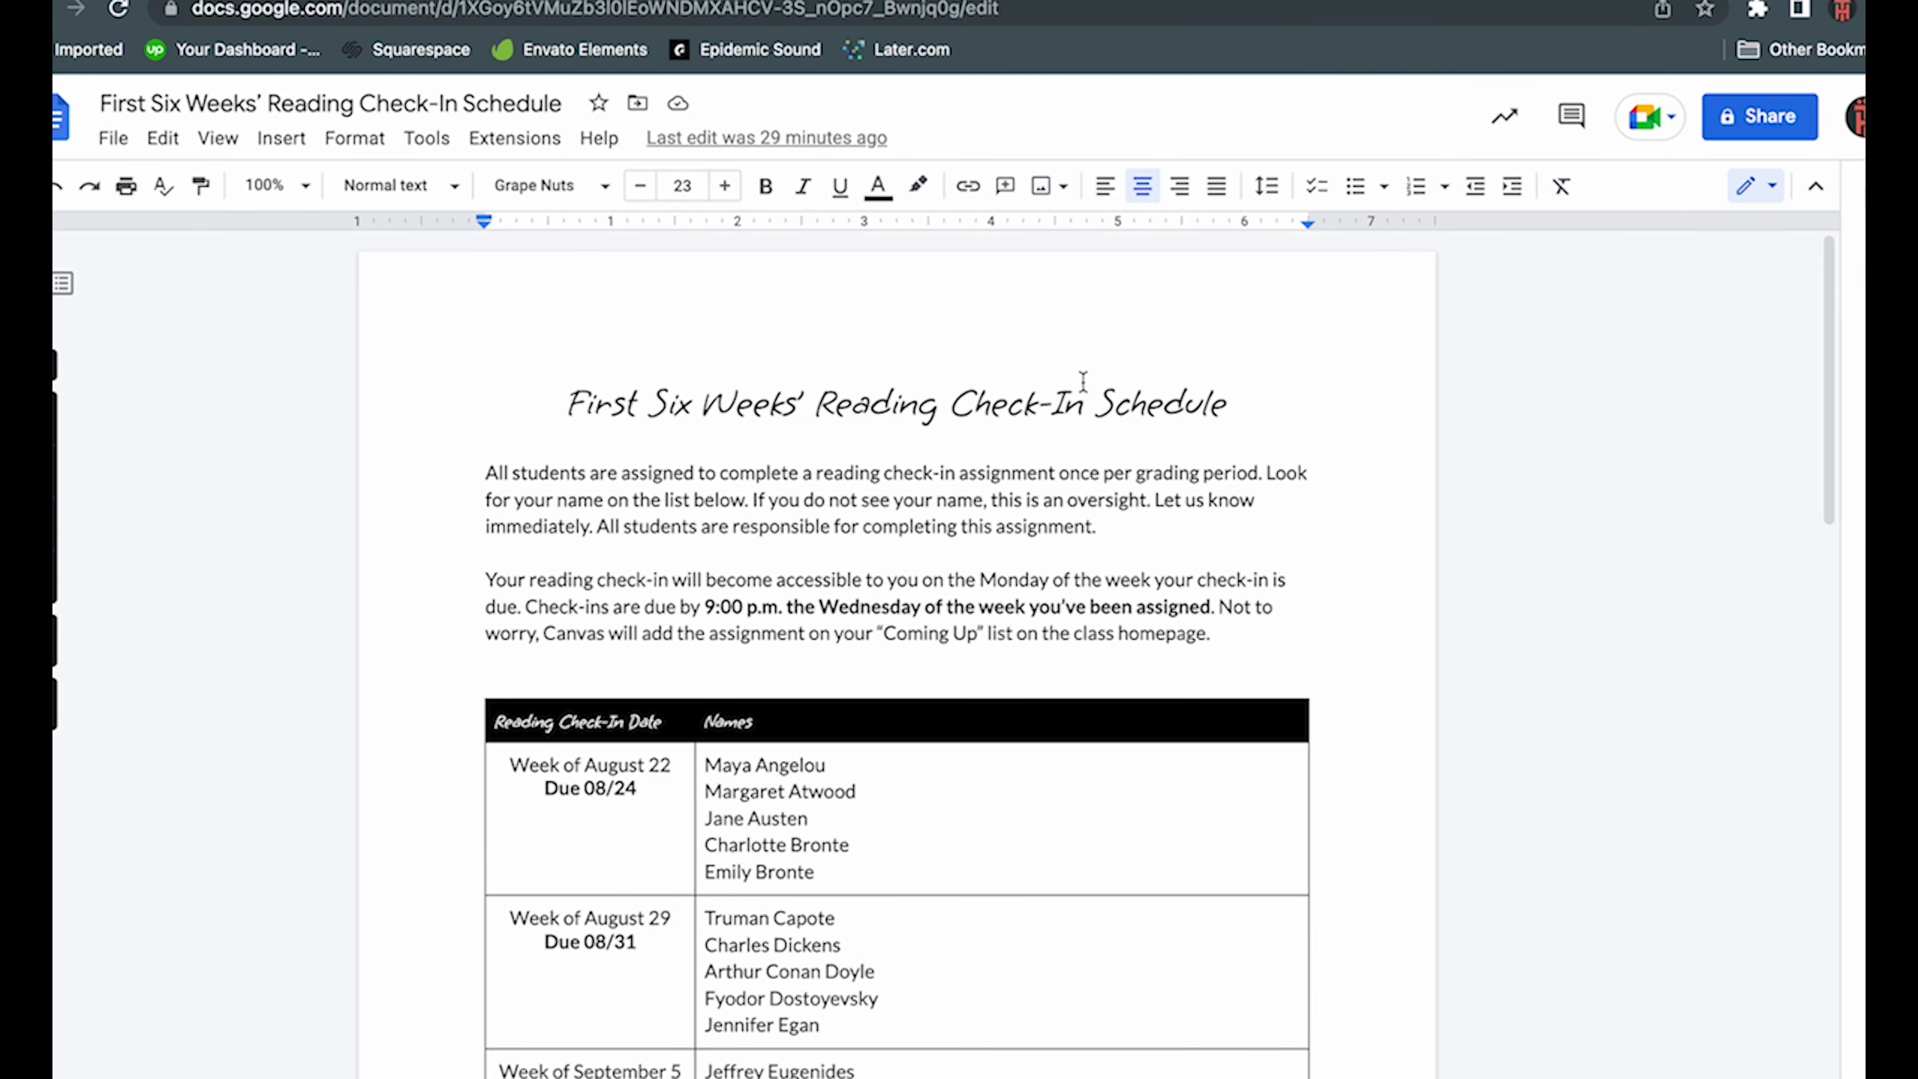
scroll(1123, 614, "down", 3)
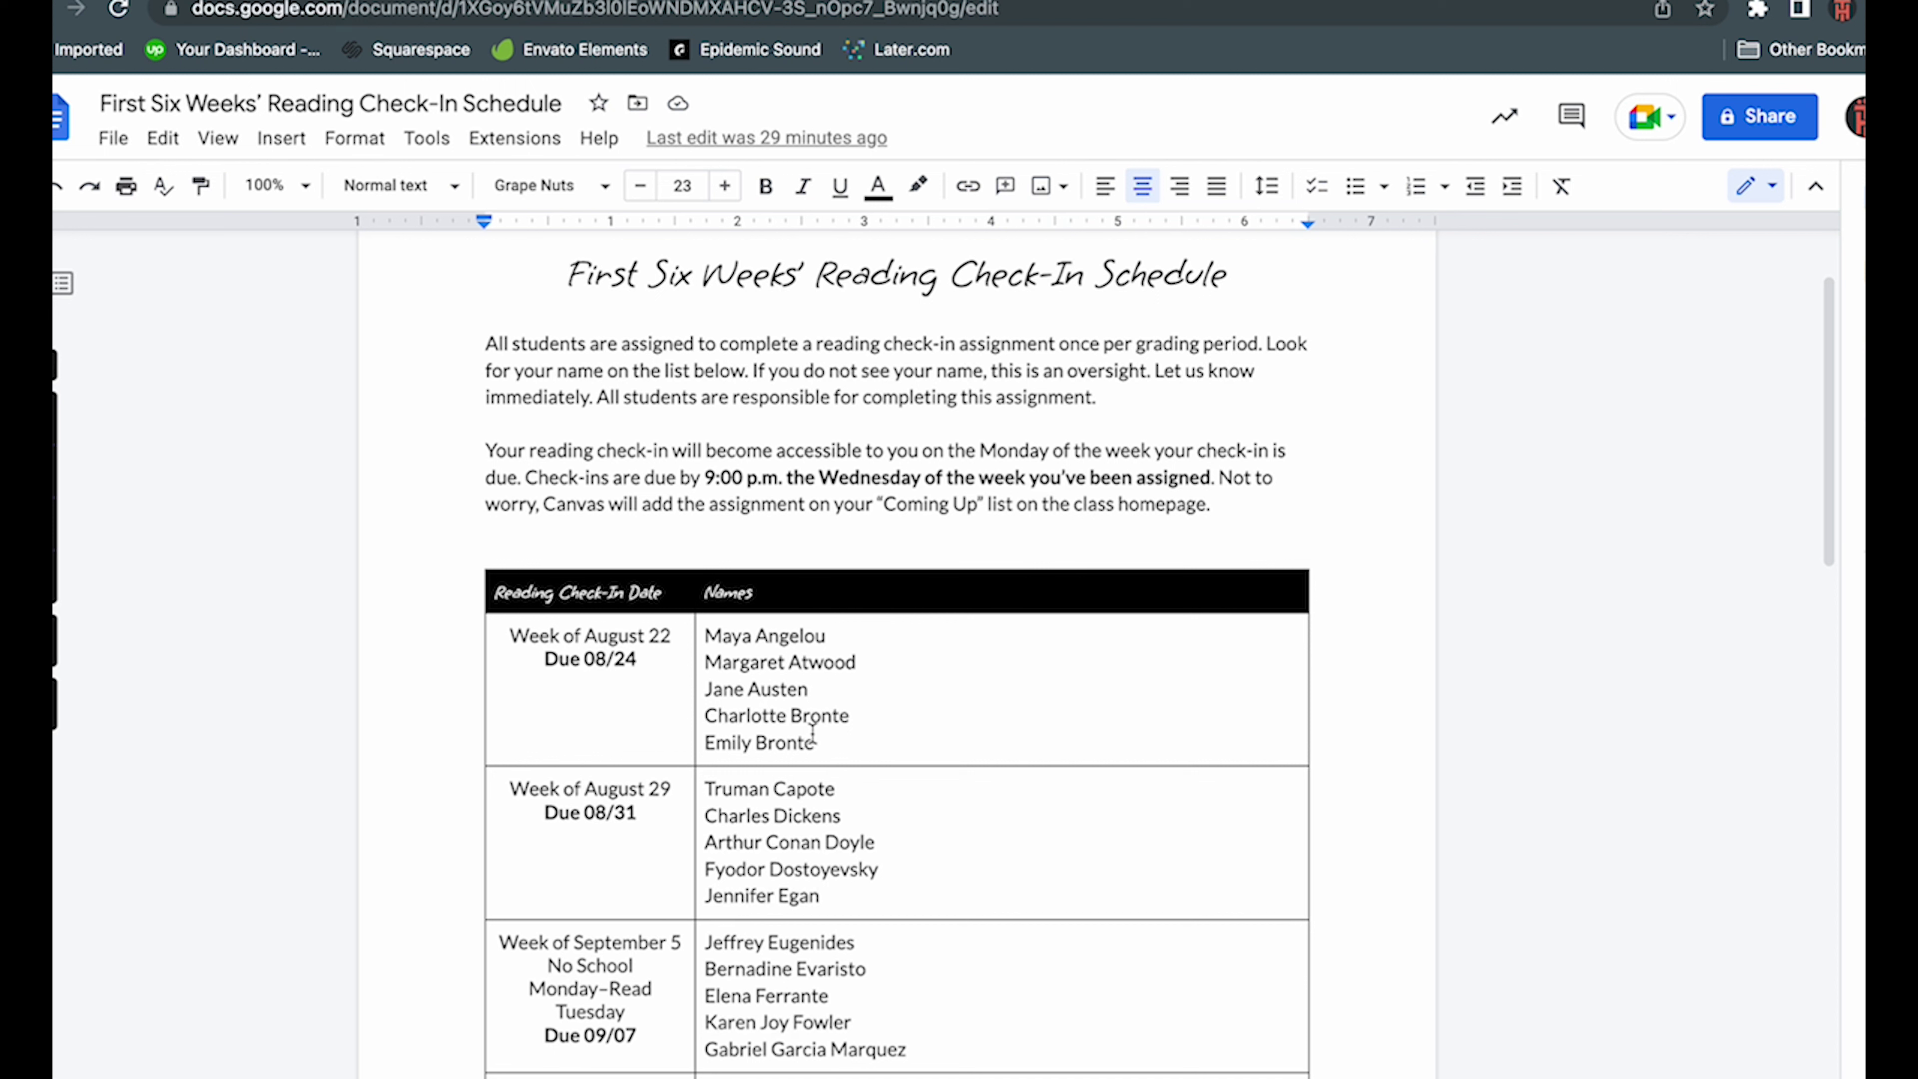
scroll(813, 732, "down", 1)
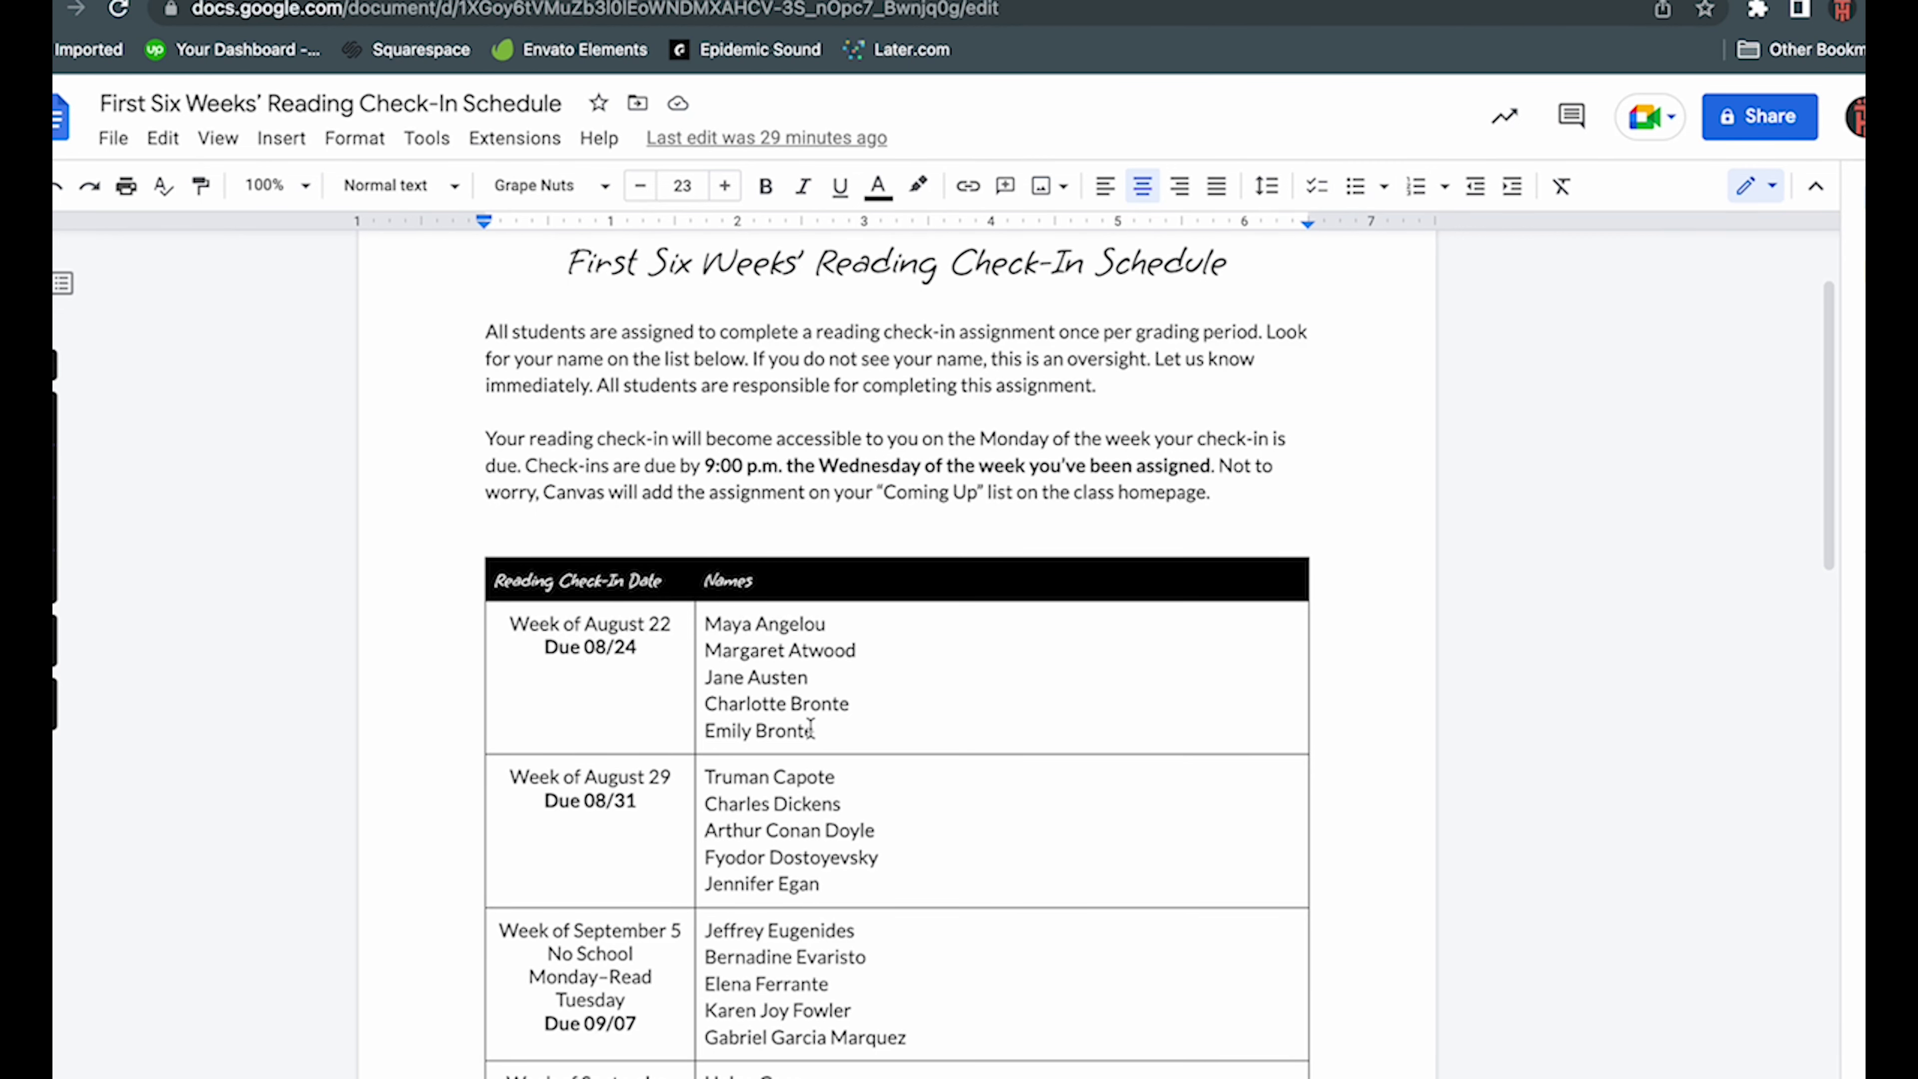
scroll(819, 819, "down", 1)
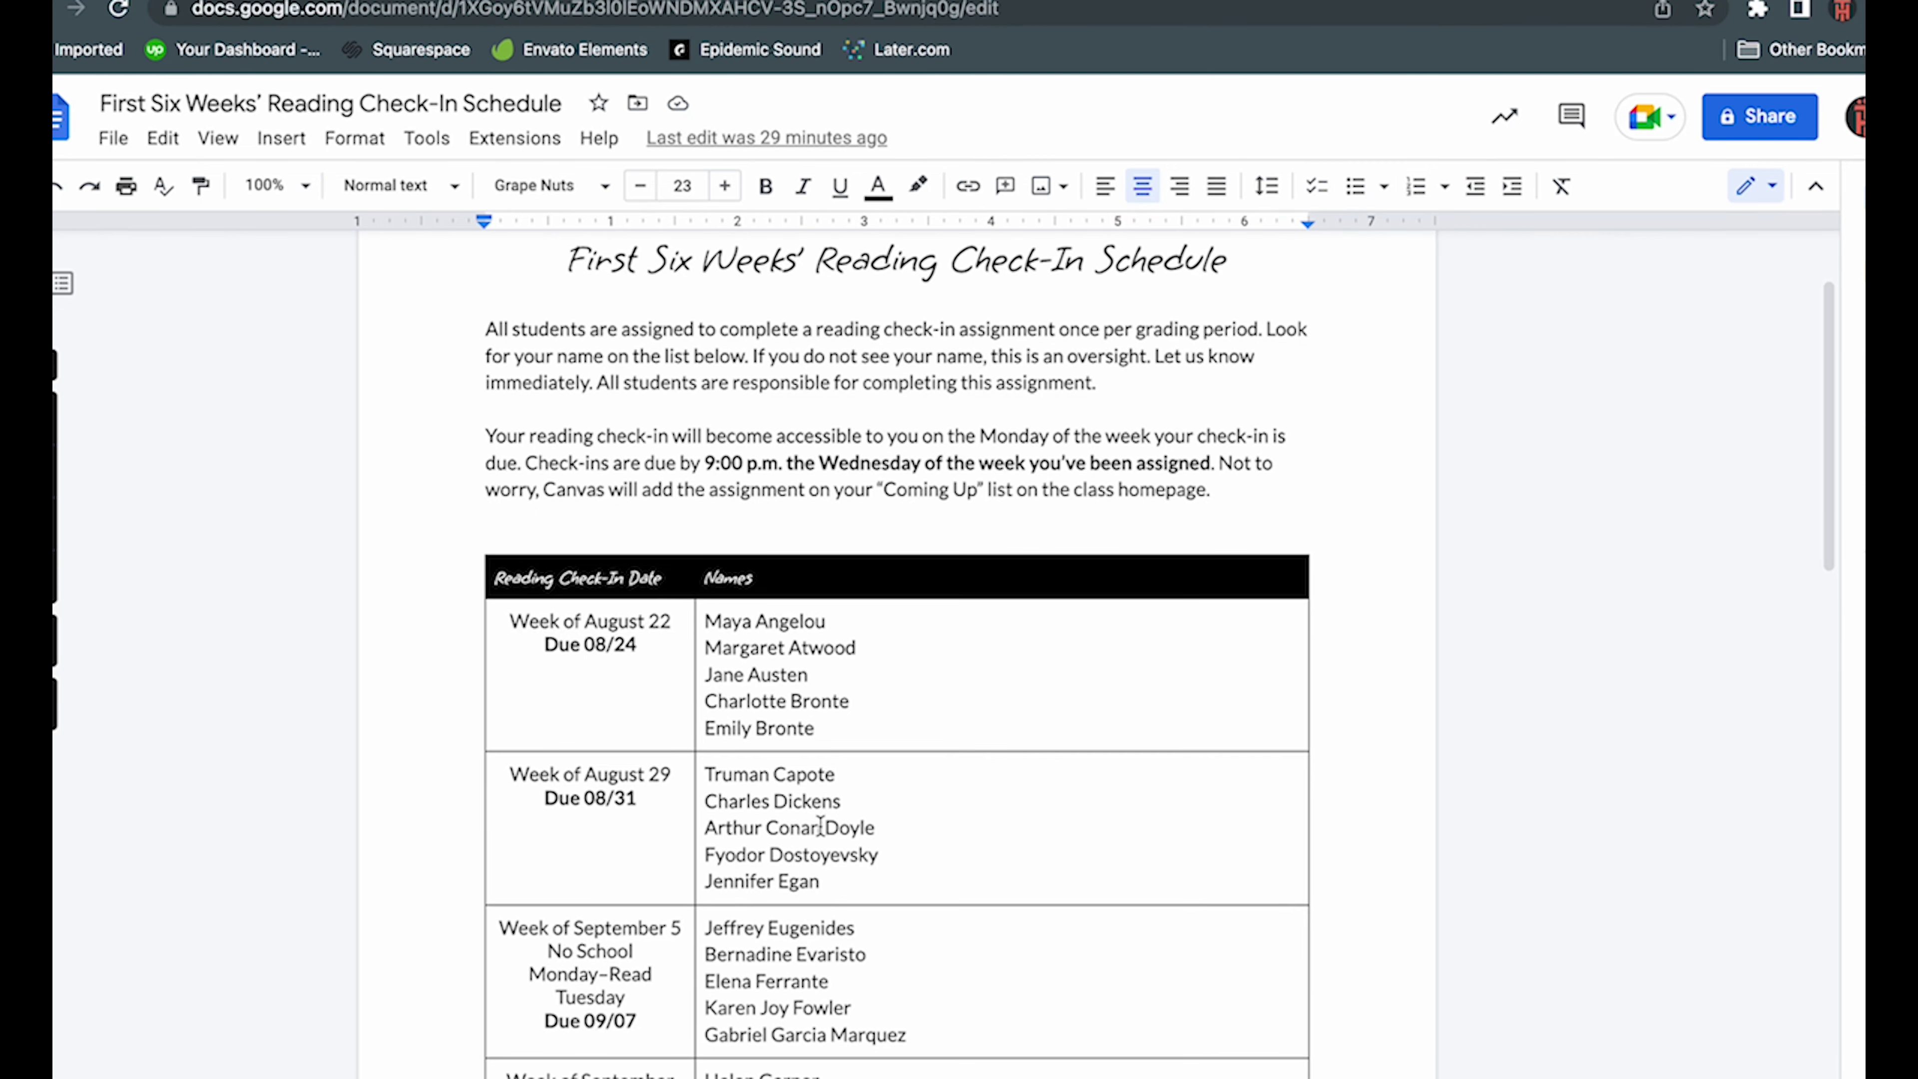
- Open the Publish to the web settings of the First Six Weeks' Reading Check-In Schedule document
scroll(820, 826, "down", 2)
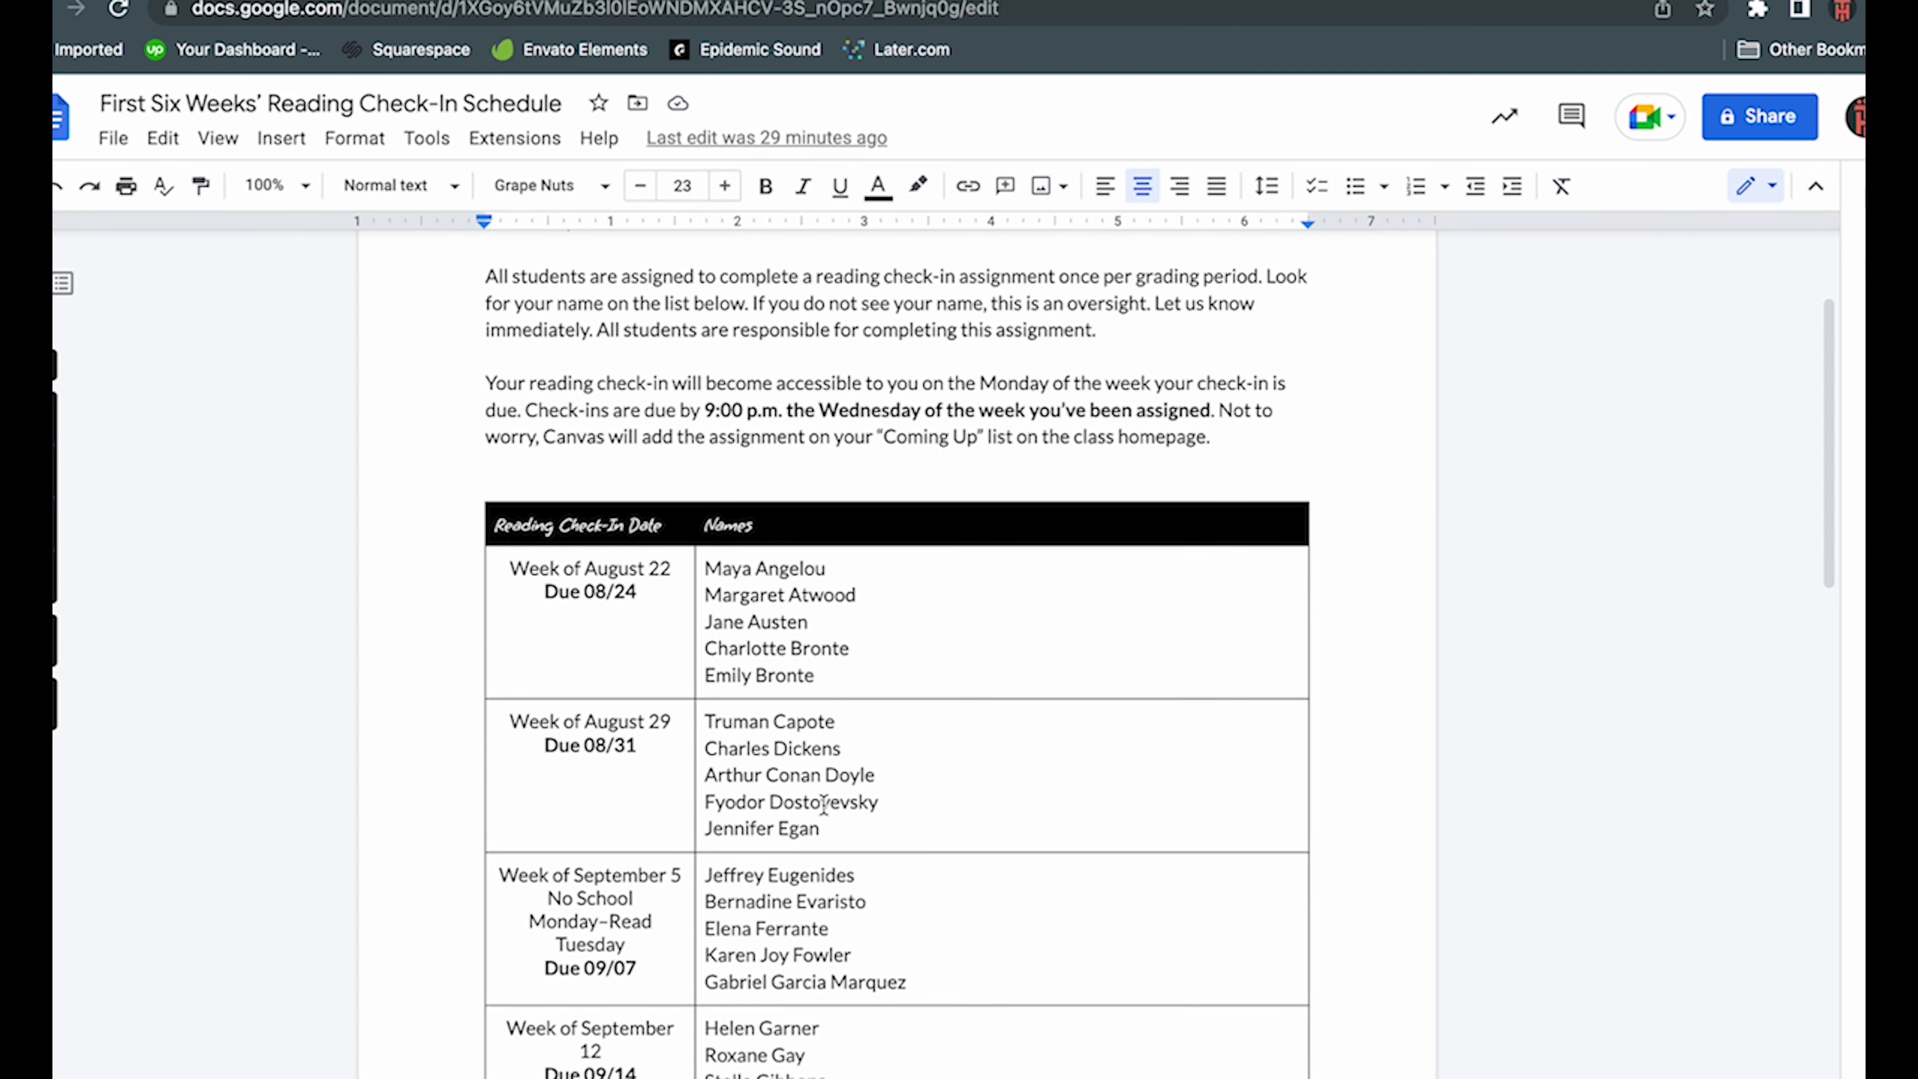
scroll(823, 805, "up", 2)
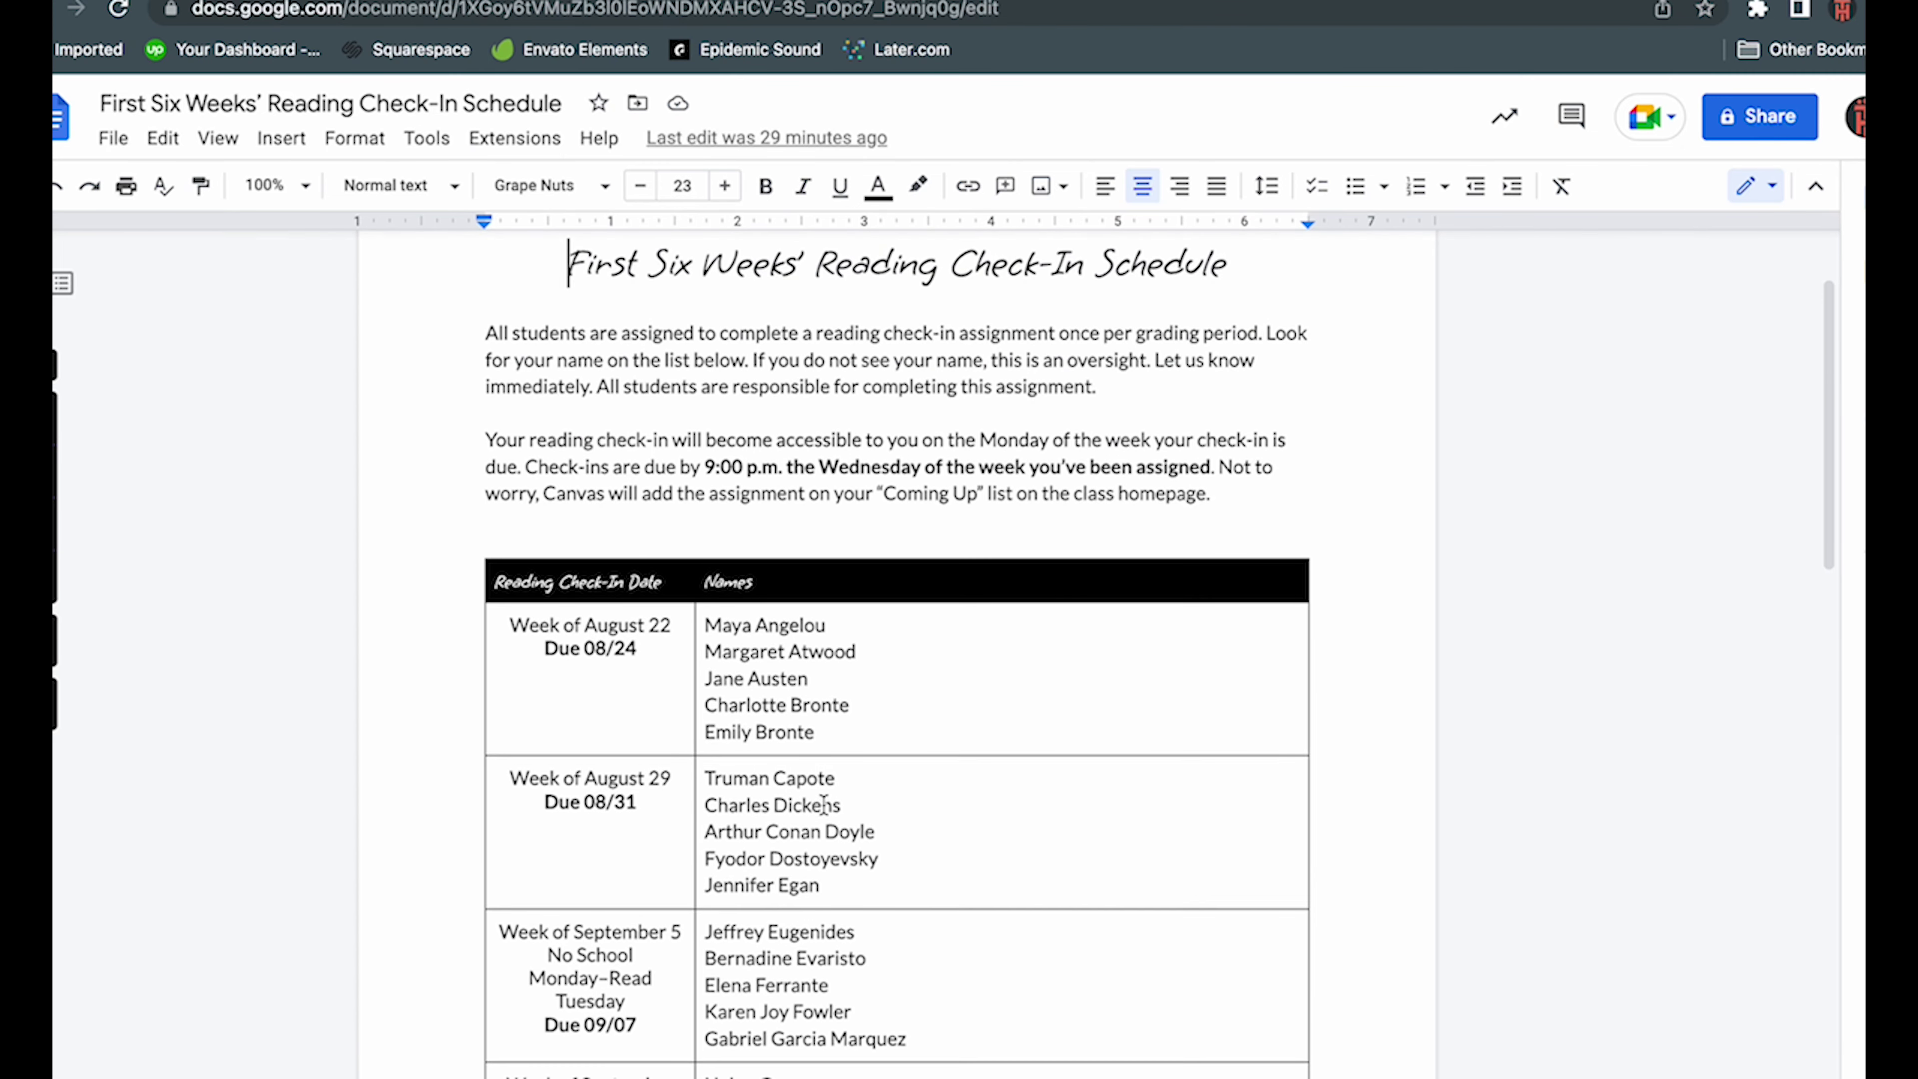
scroll(824, 805, "up", 2)
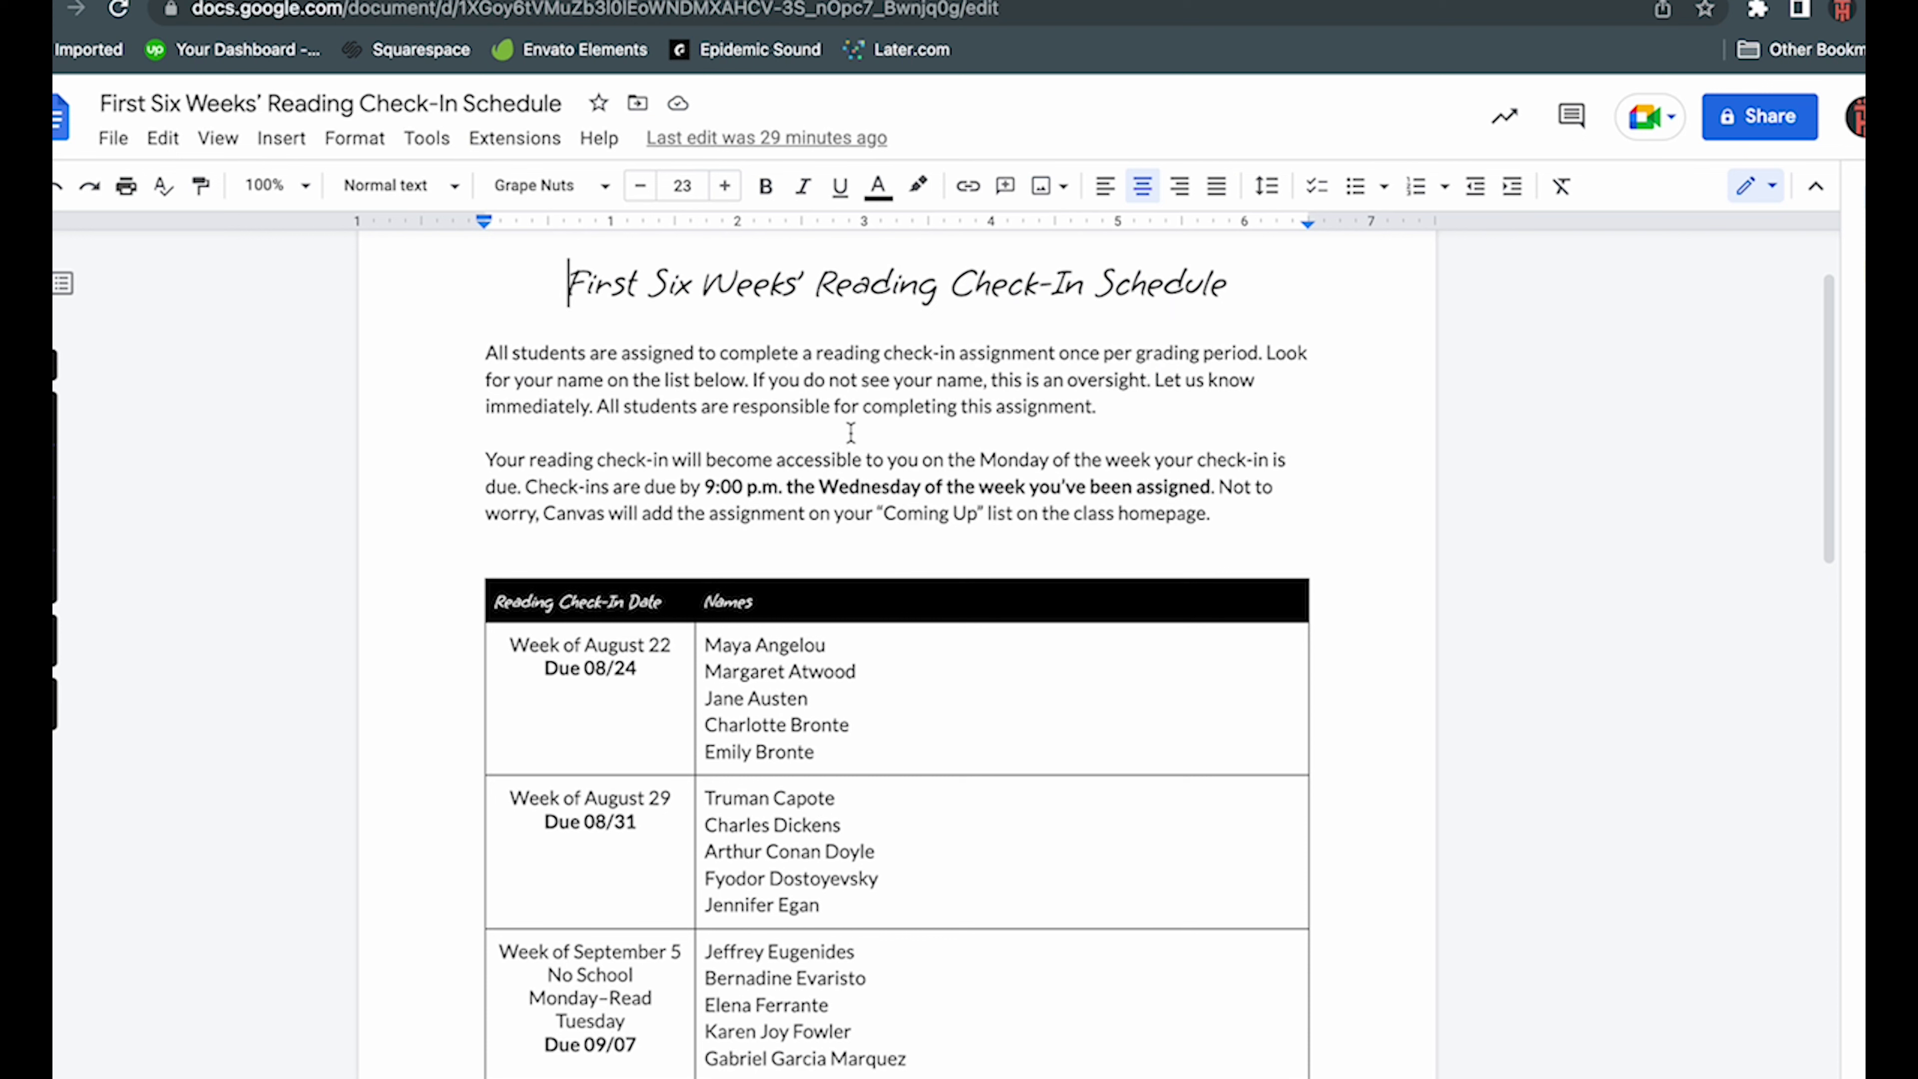
left_click(113, 139)
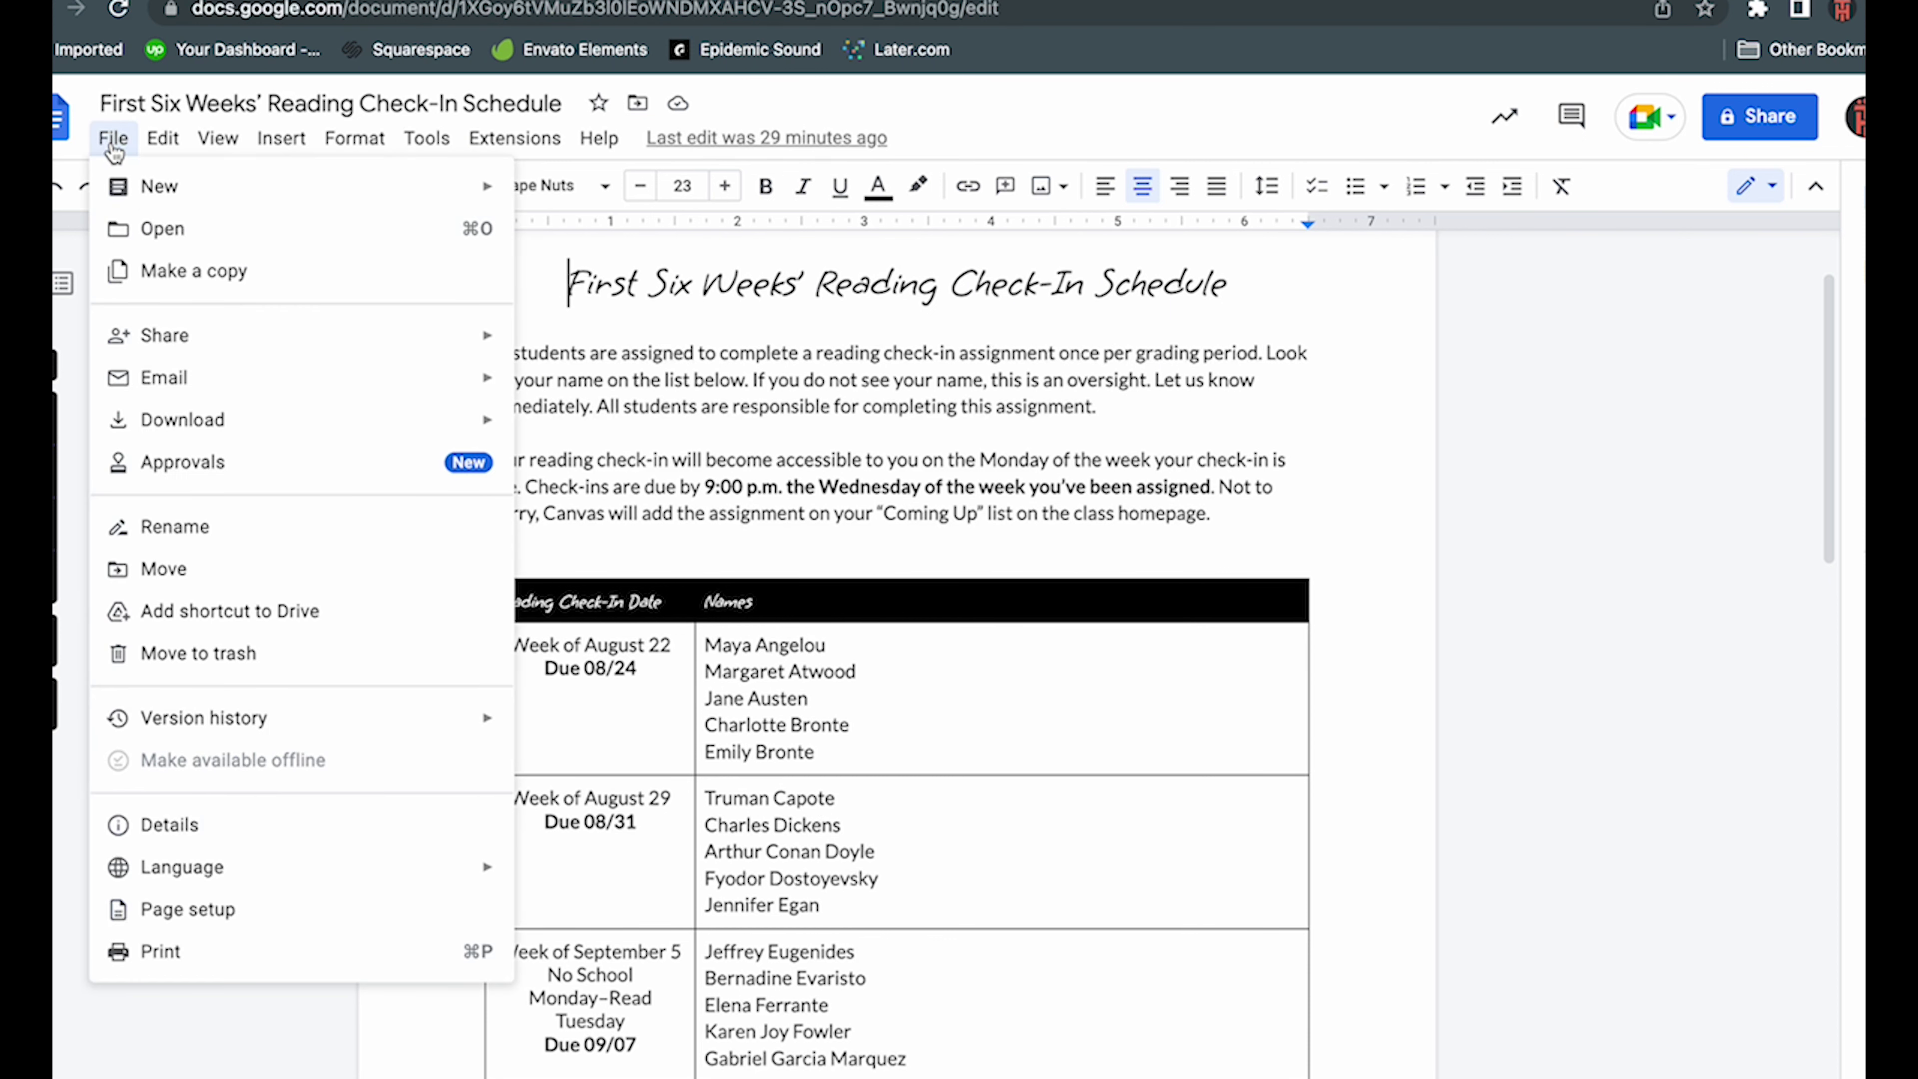
mouse_move(219, 333)
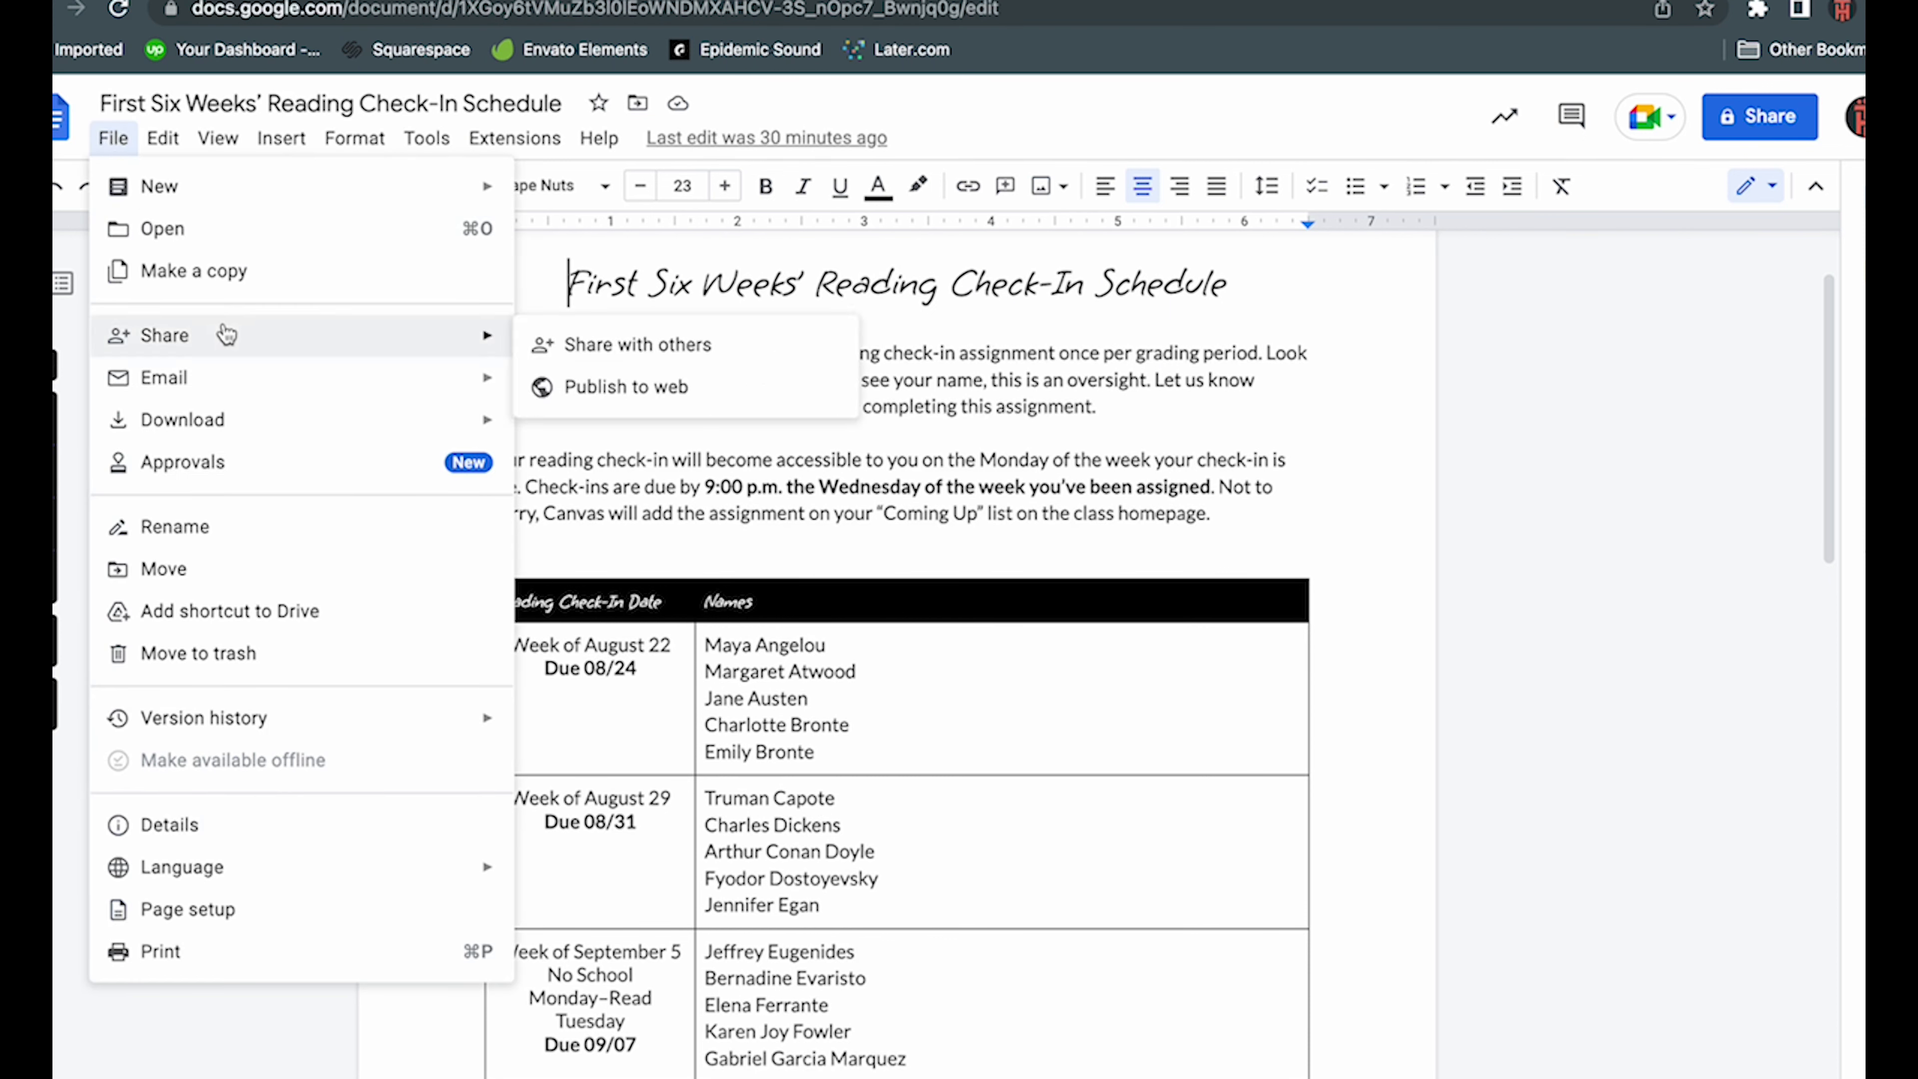
left_click(580, 386)
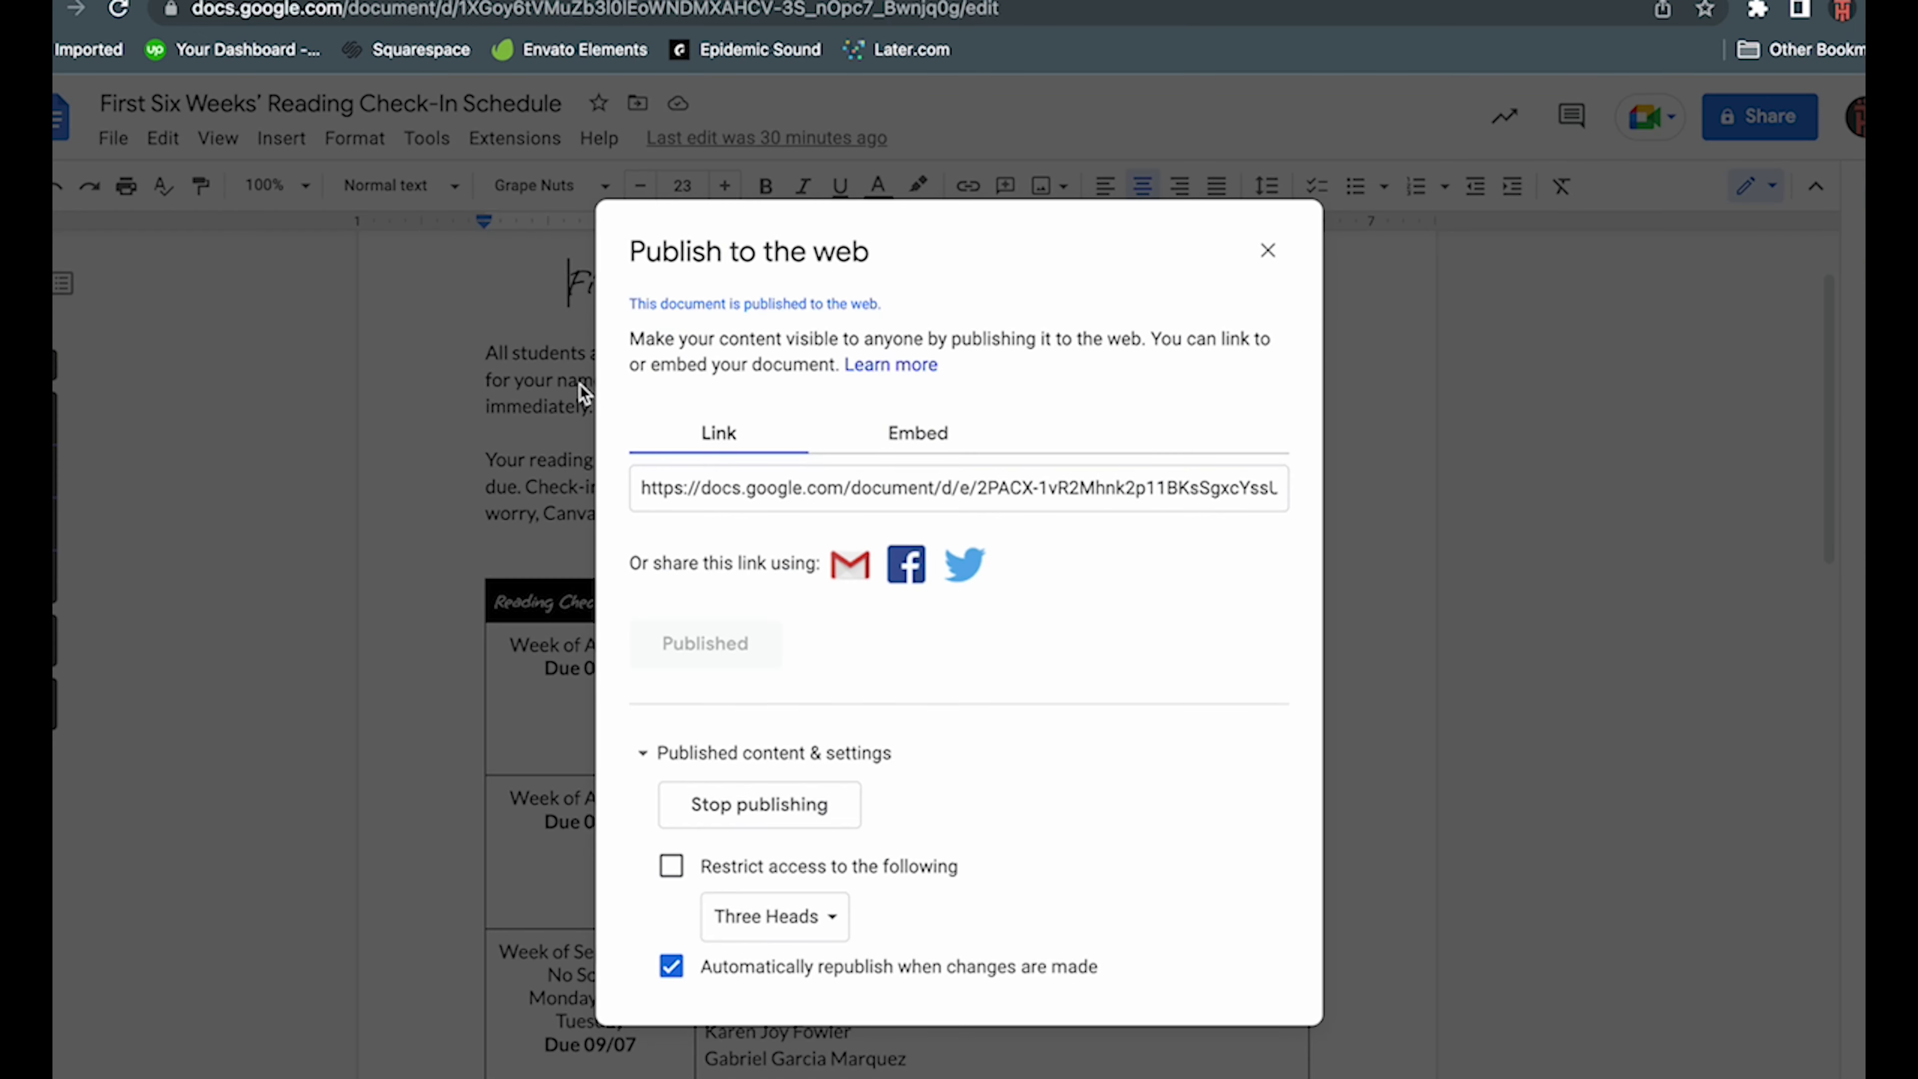
- View the published document's embed code, then return to its web link and copy the link
left_click(934, 452)
left_click(935, 450)
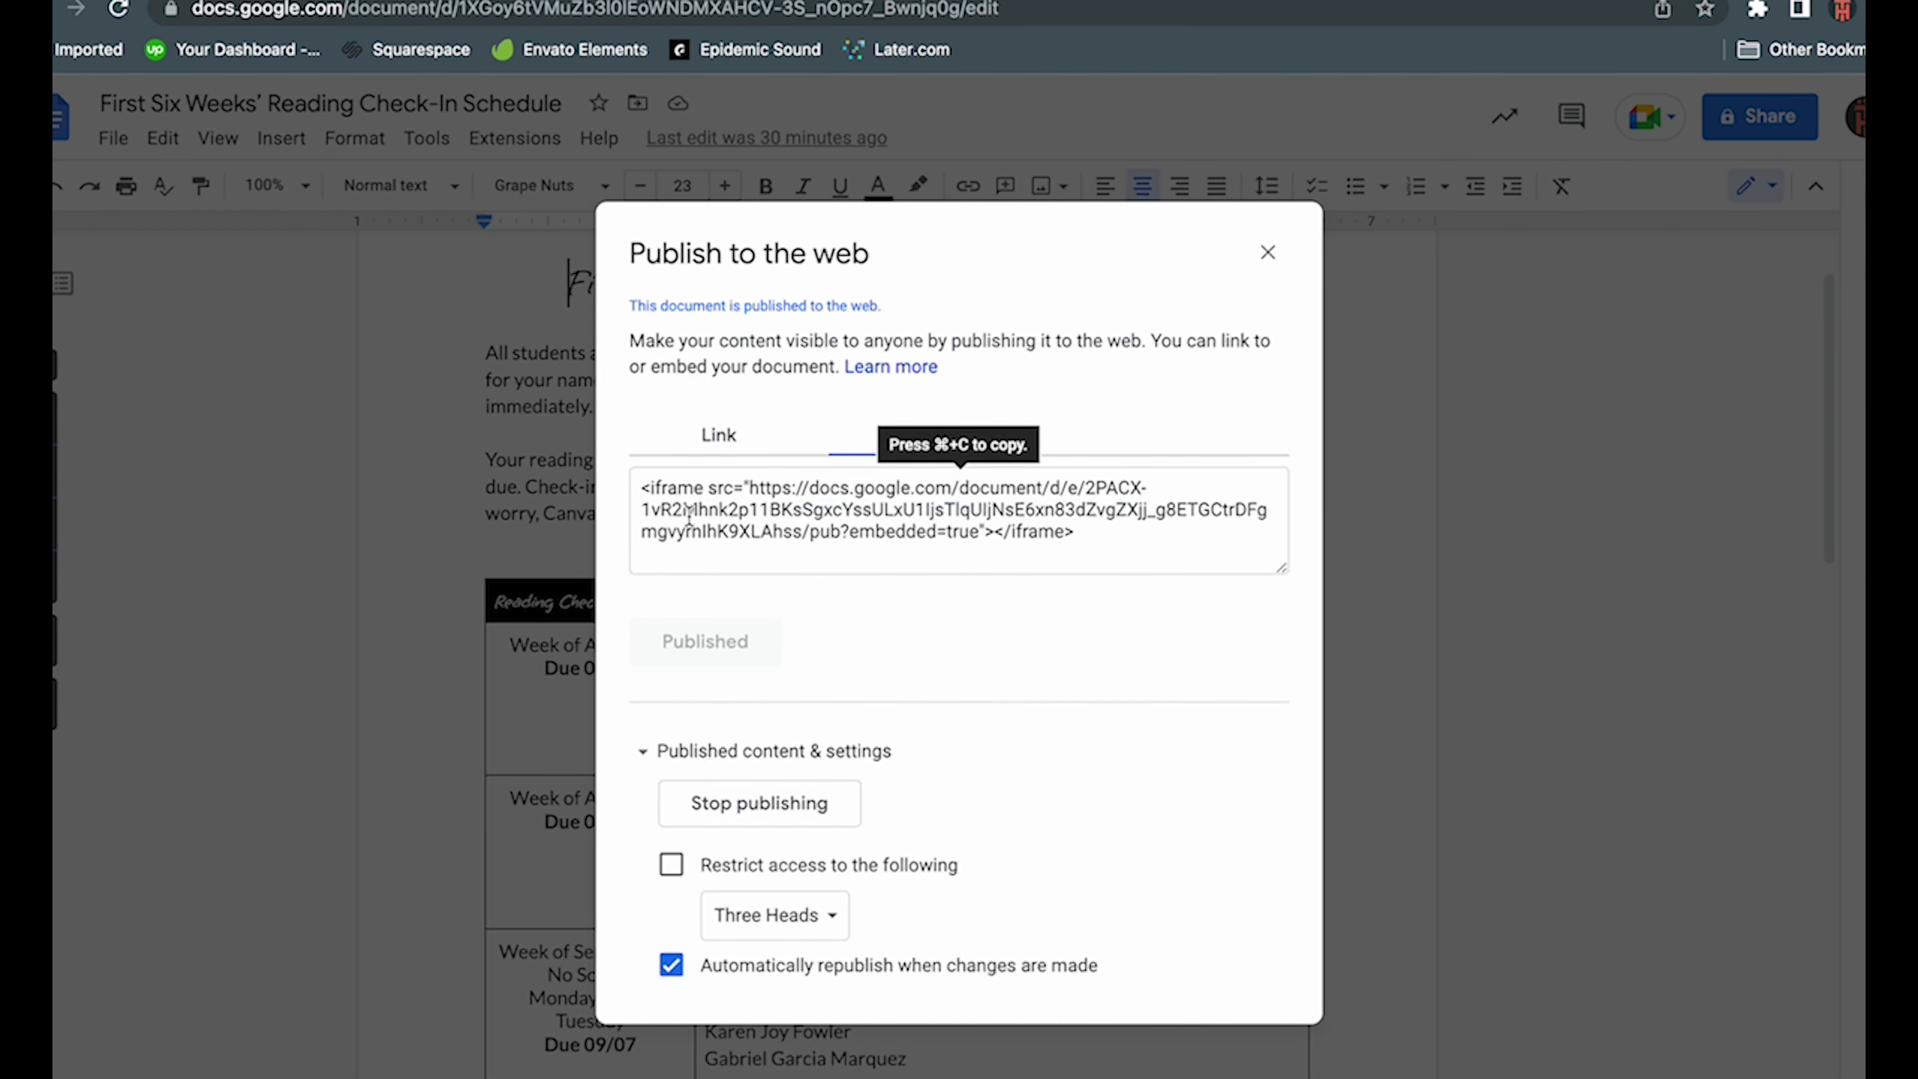
left_click(772, 550)
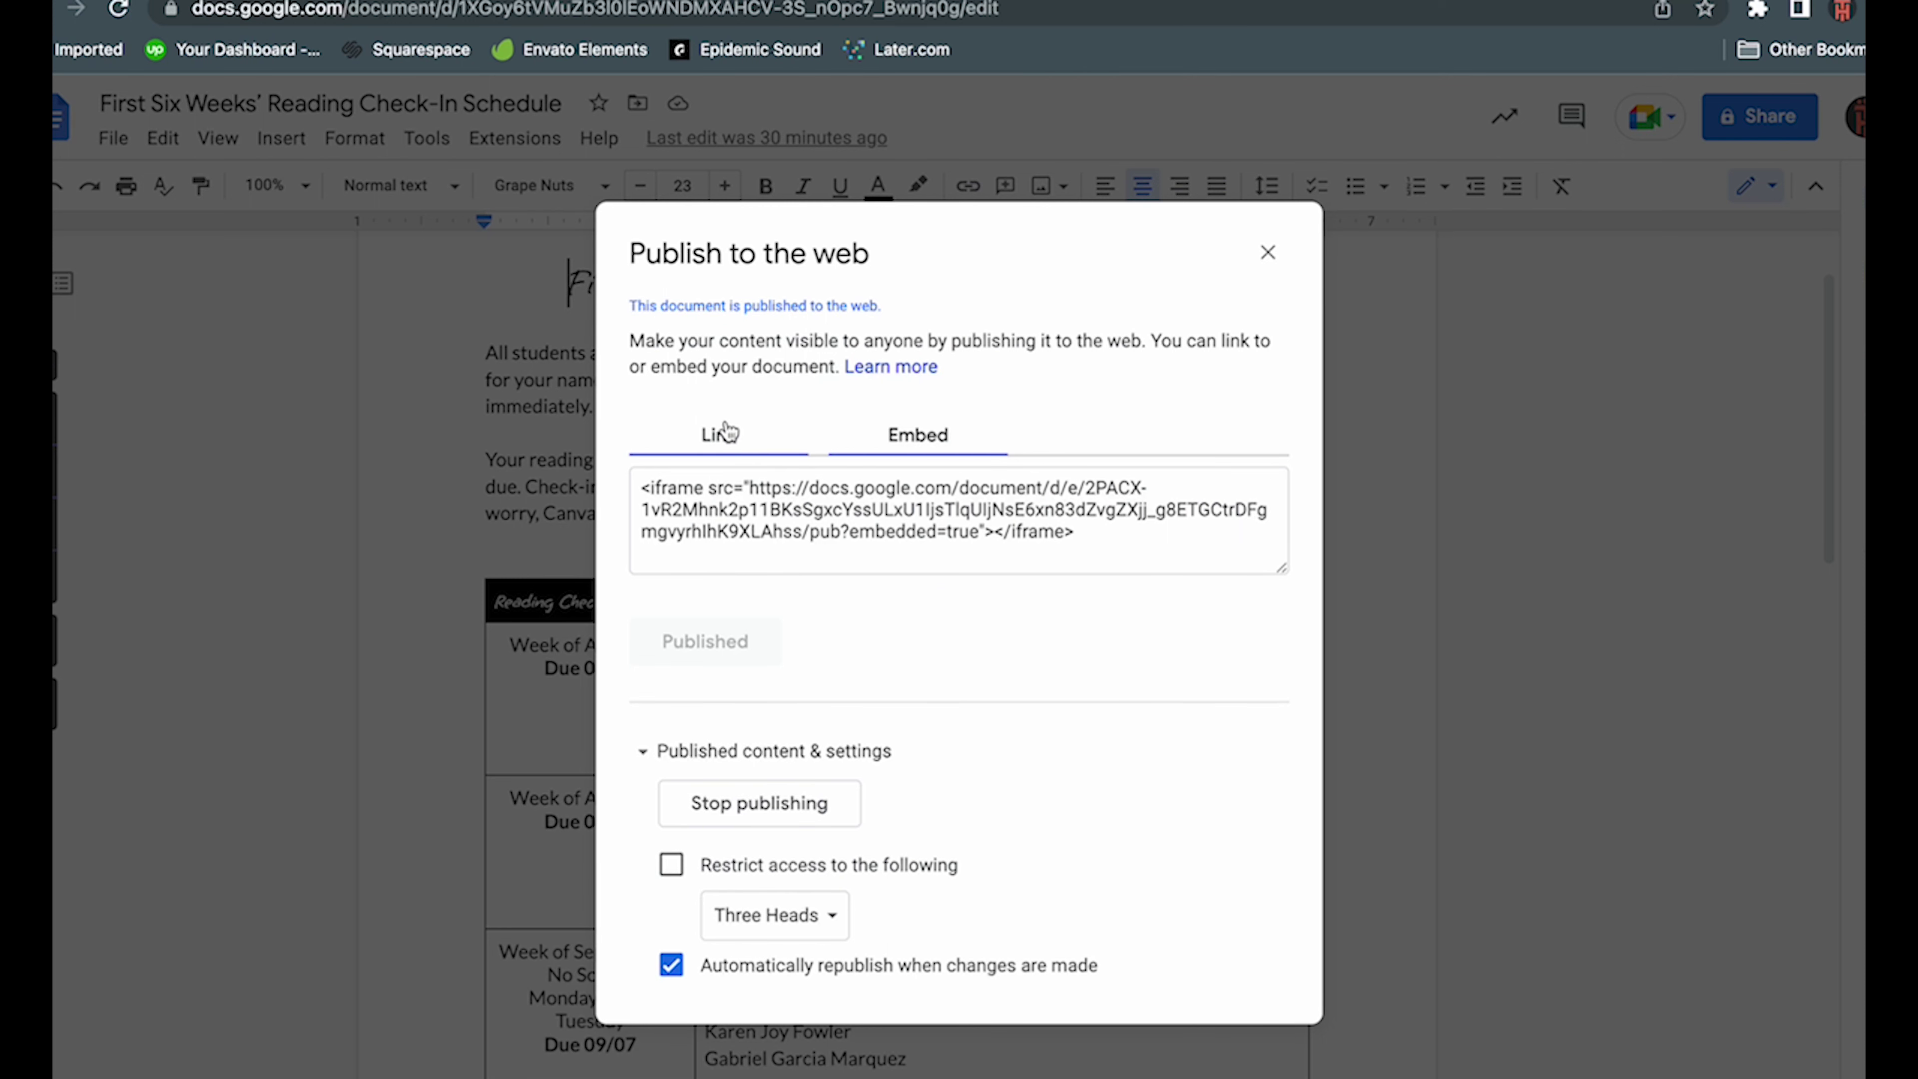
left_click(727, 444)
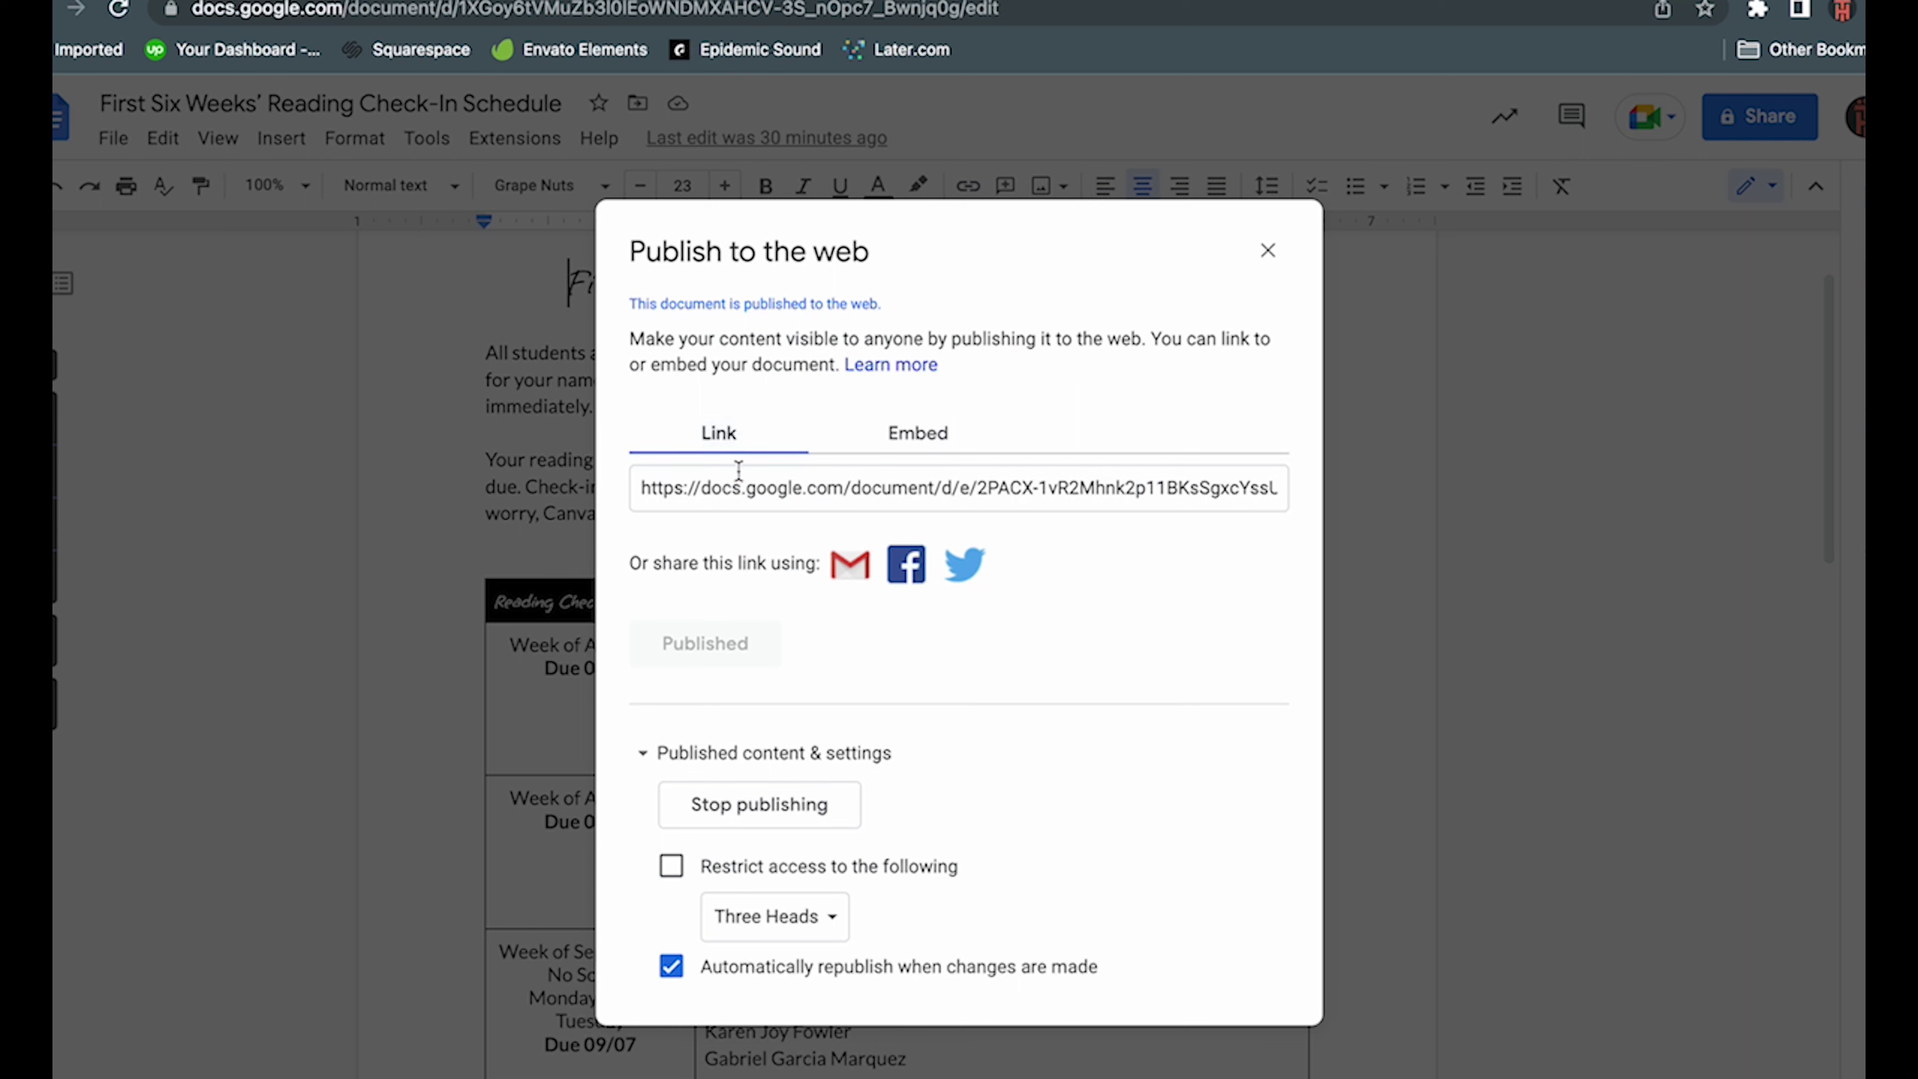
left_click(752, 490)
left_click(641, 491)
left_click(642, 490)
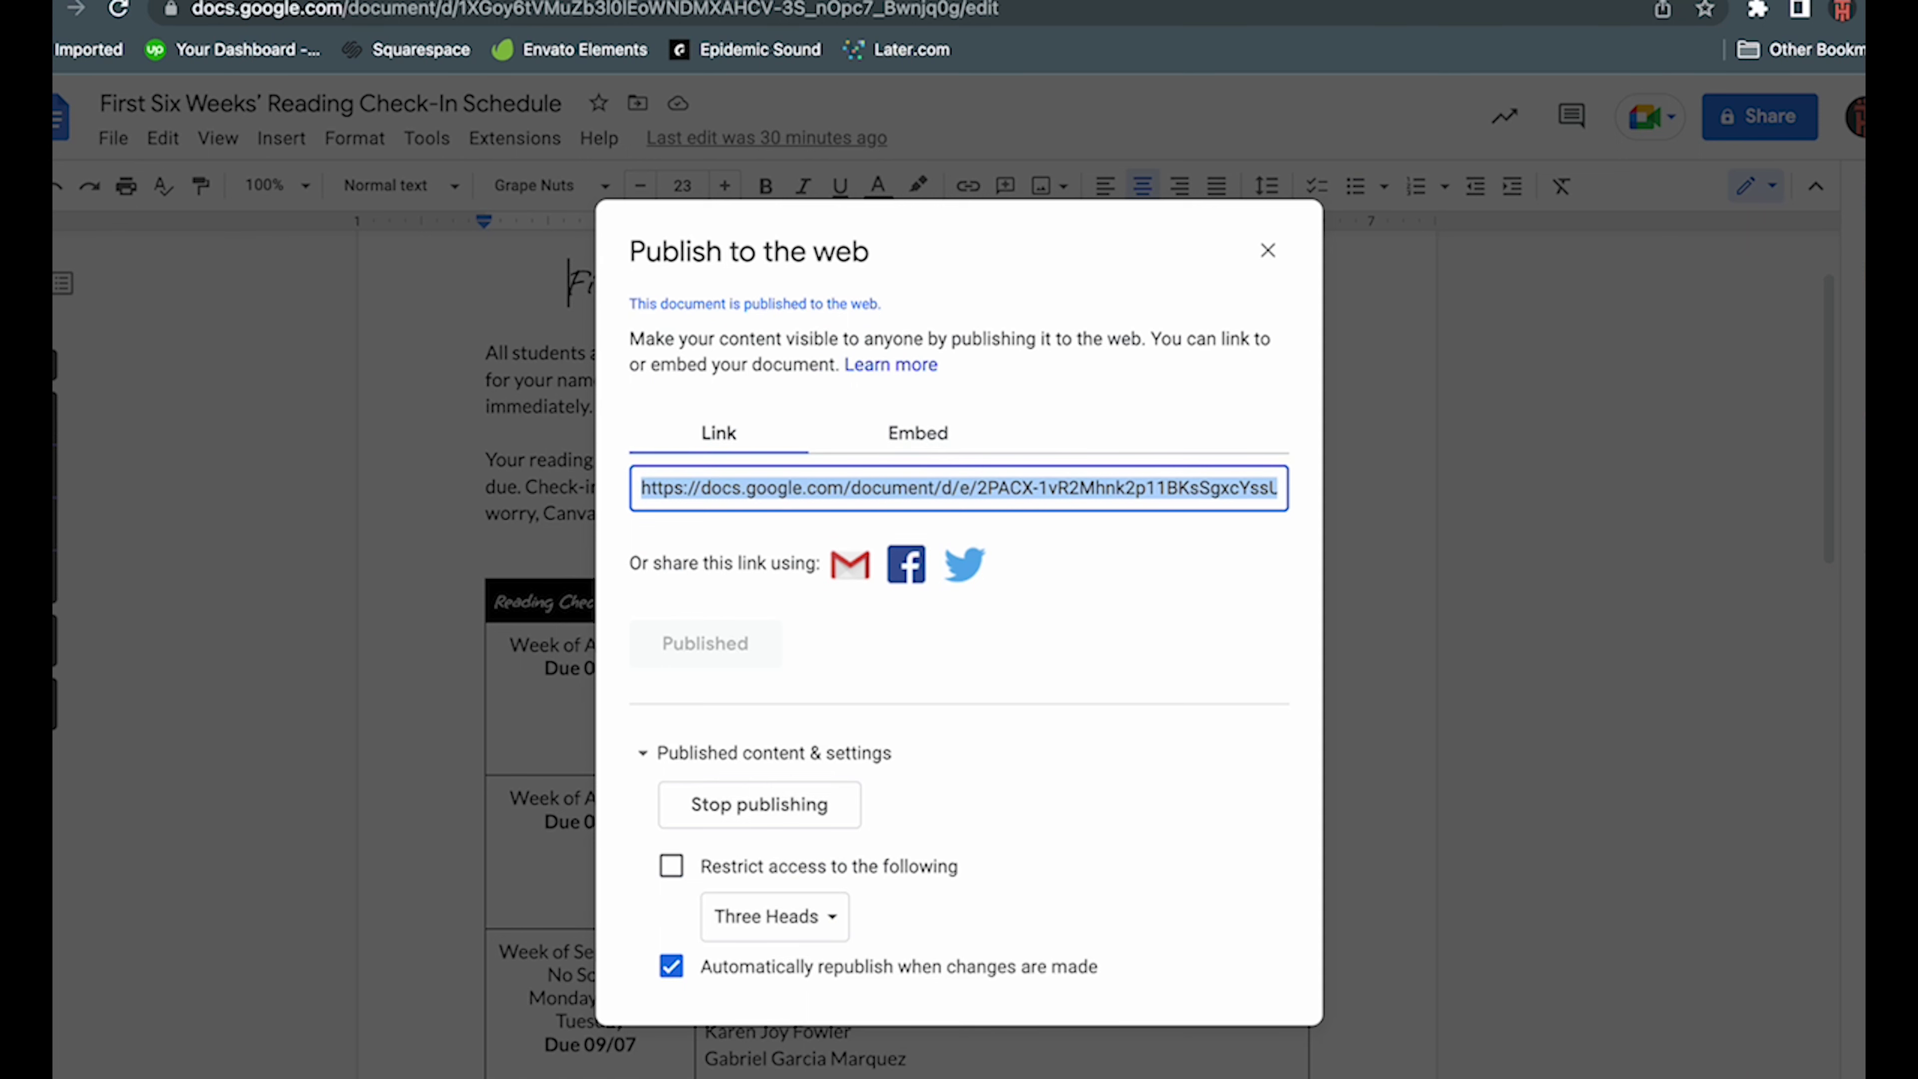
- Switch to the iFrame Embed Code Generator site and enter the copied document link as the iFrame URL
key("ctrl+Tab")
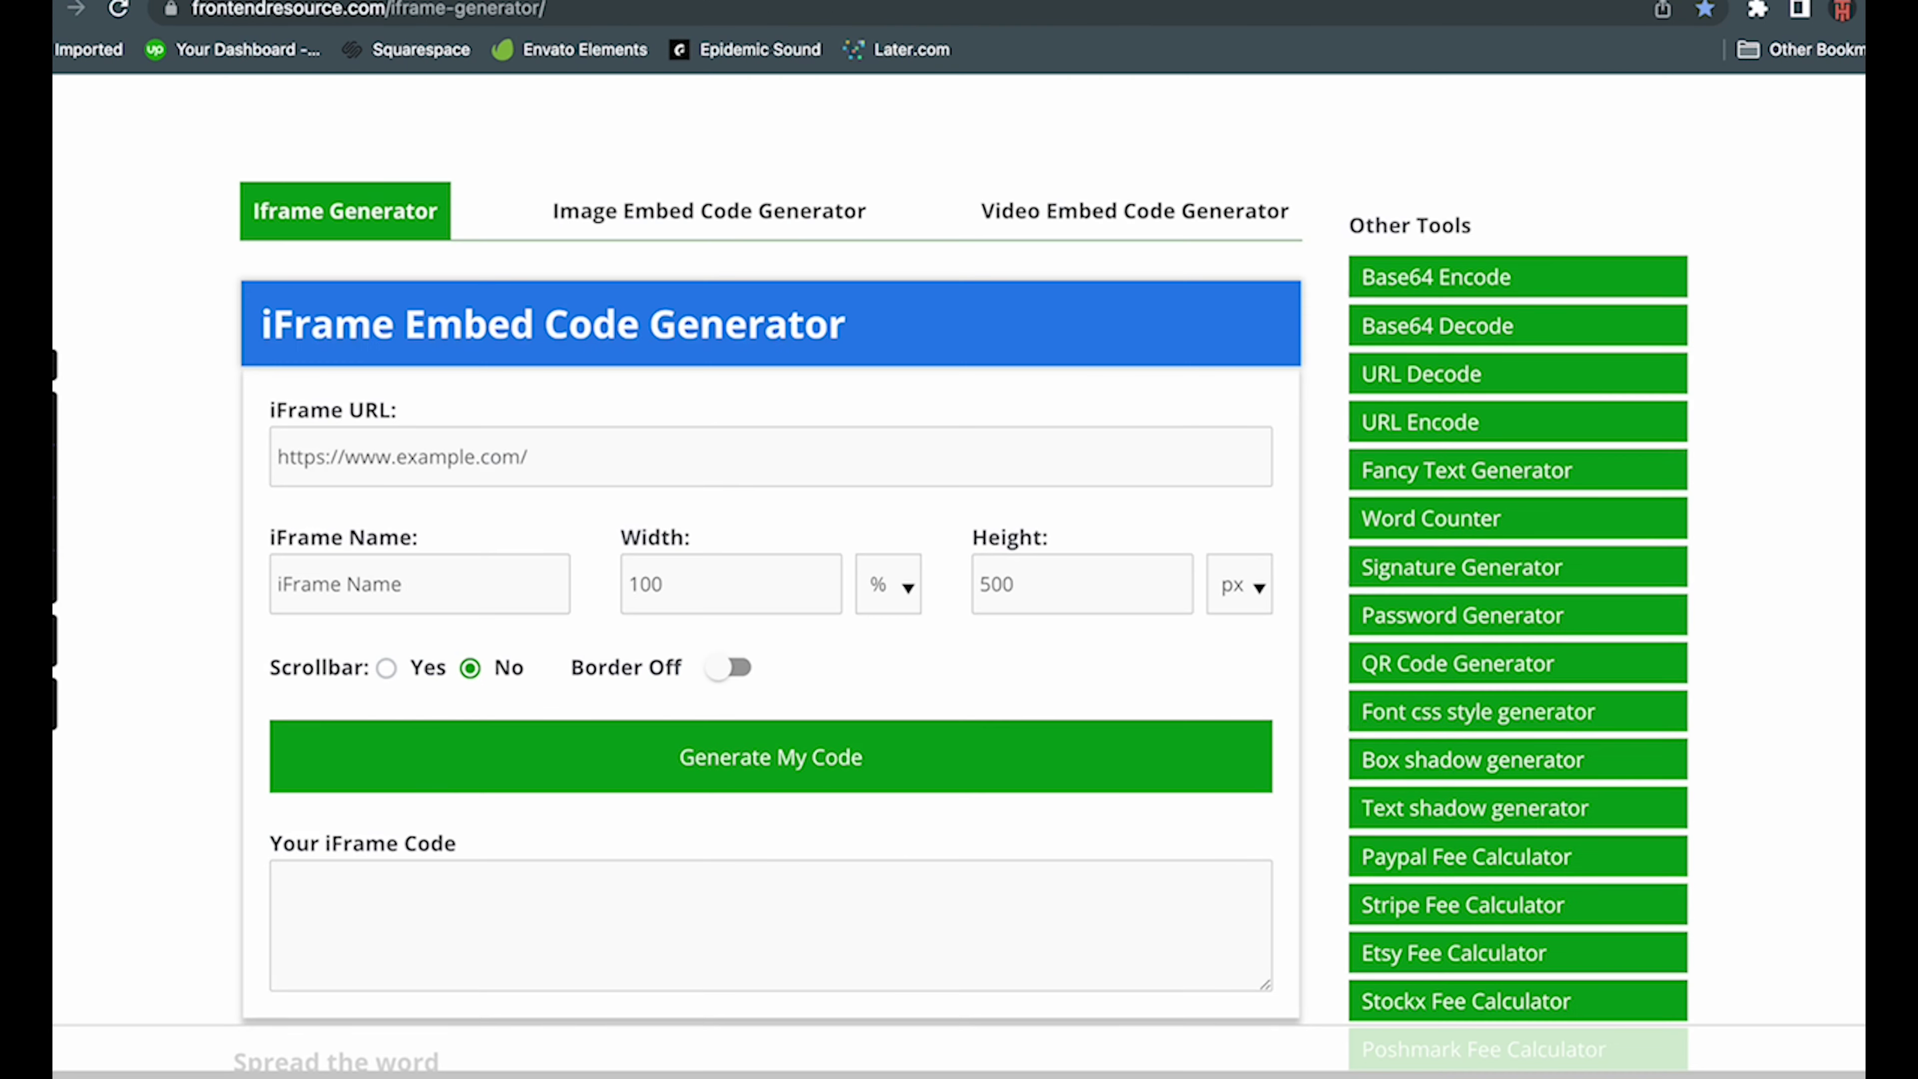
left_click(559, 460)
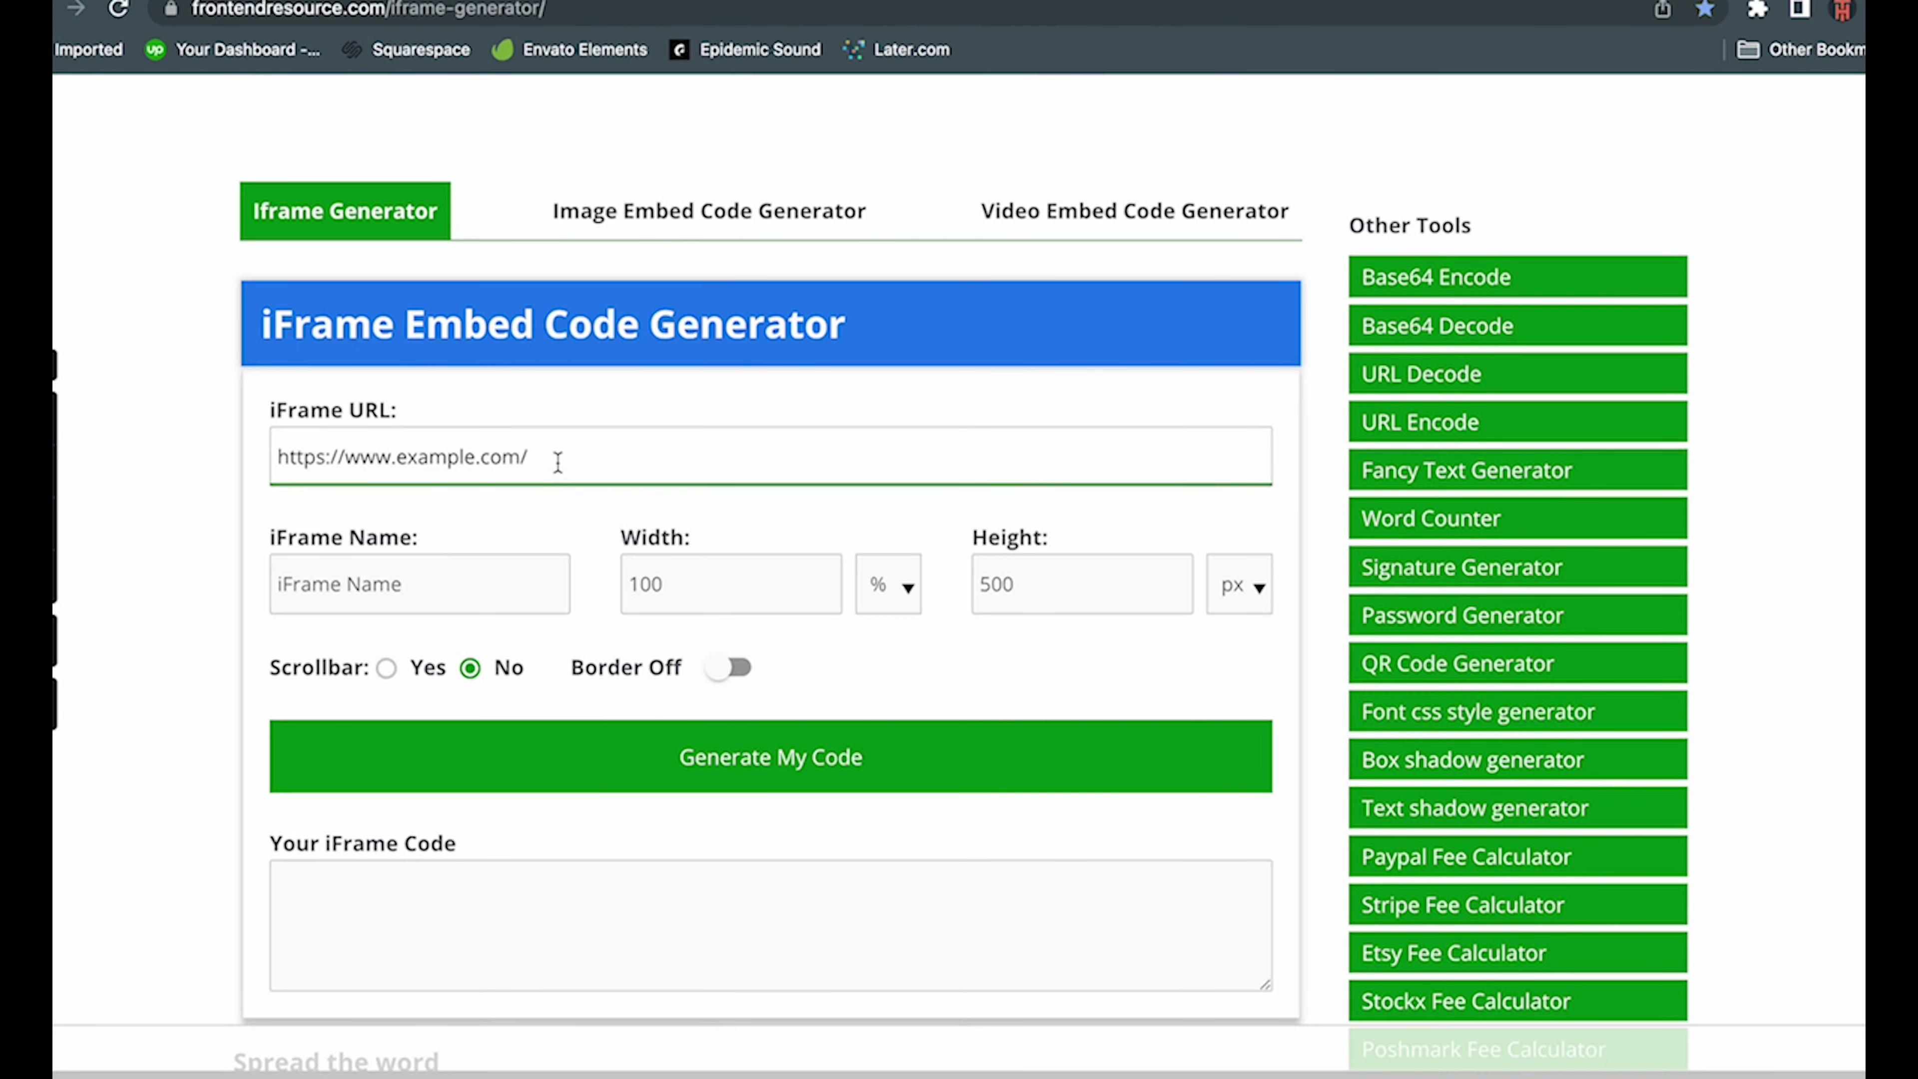
left_click_drag(559, 460, 259, 454)
key("super+v")
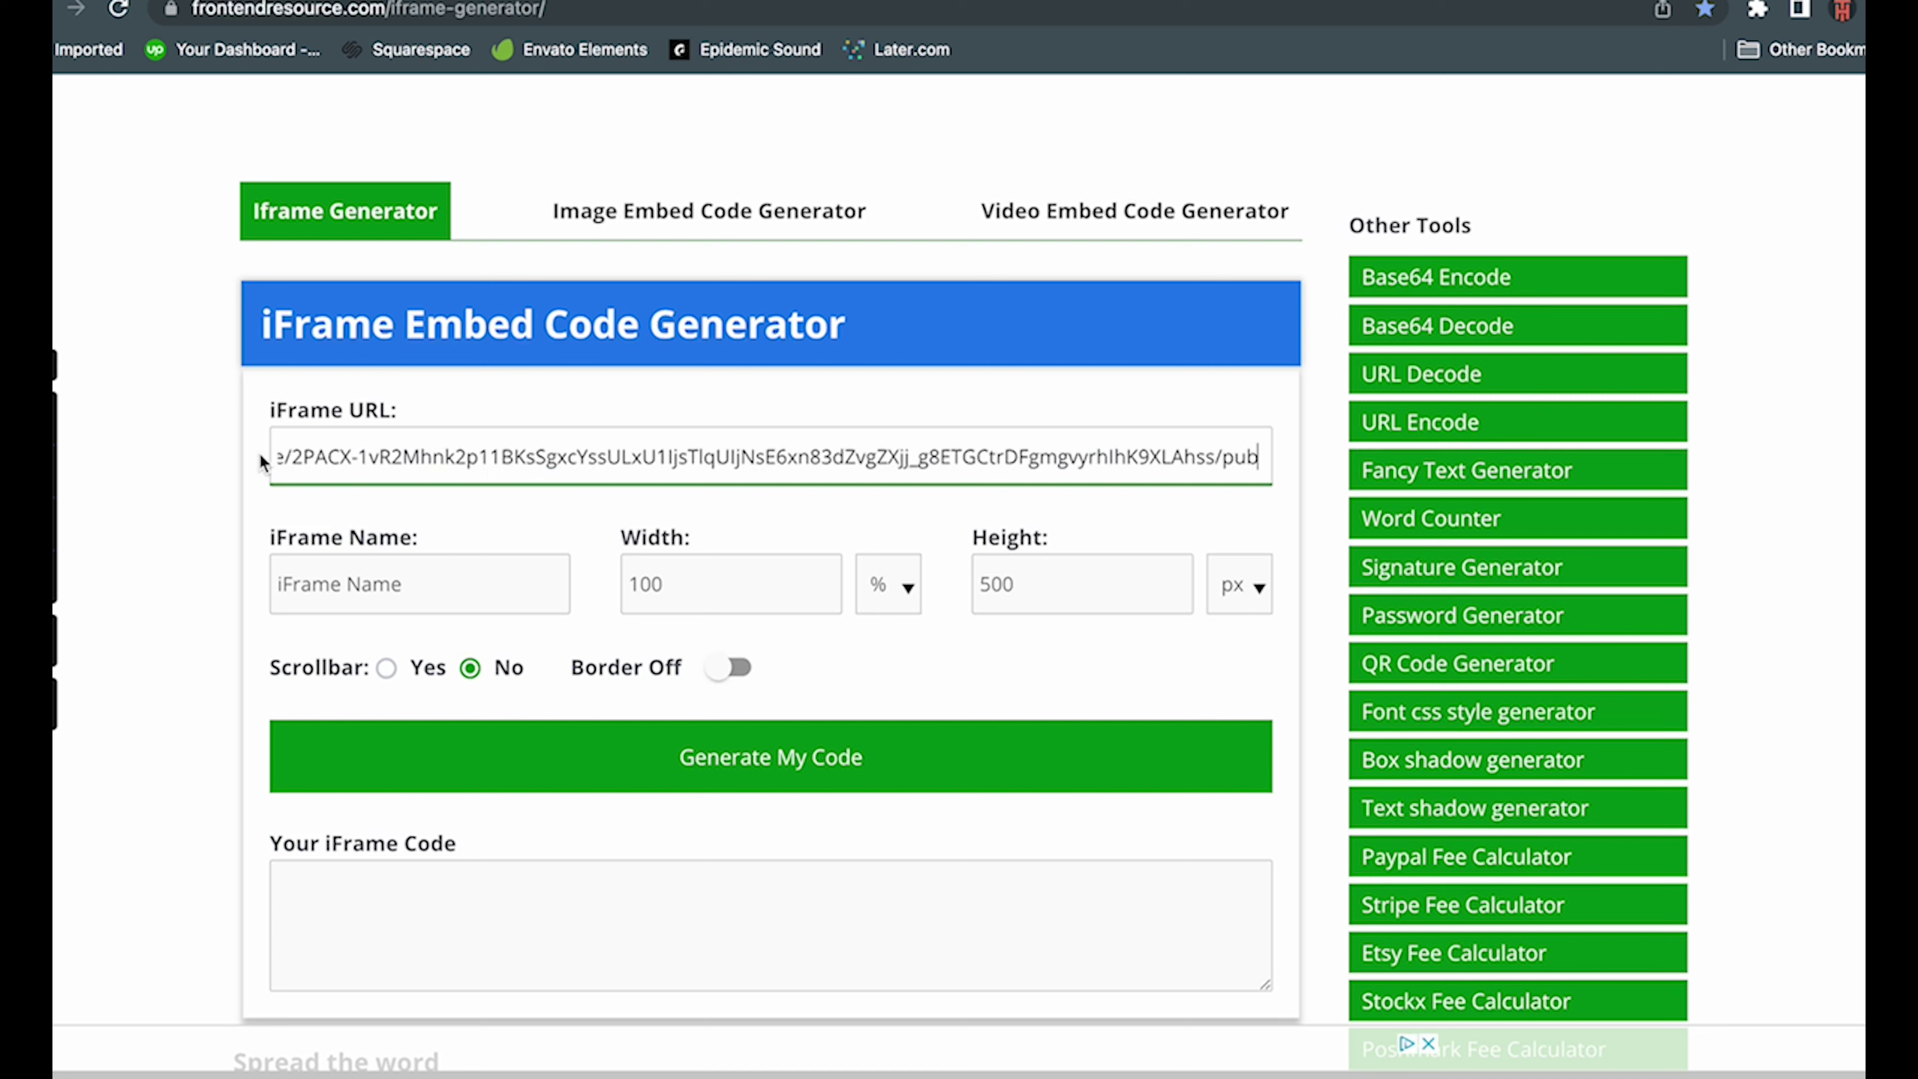
- Set the iFrame width to 175%, generate the embed code and copy it
left_click_drag(666, 585, 632, 586)
type("1")
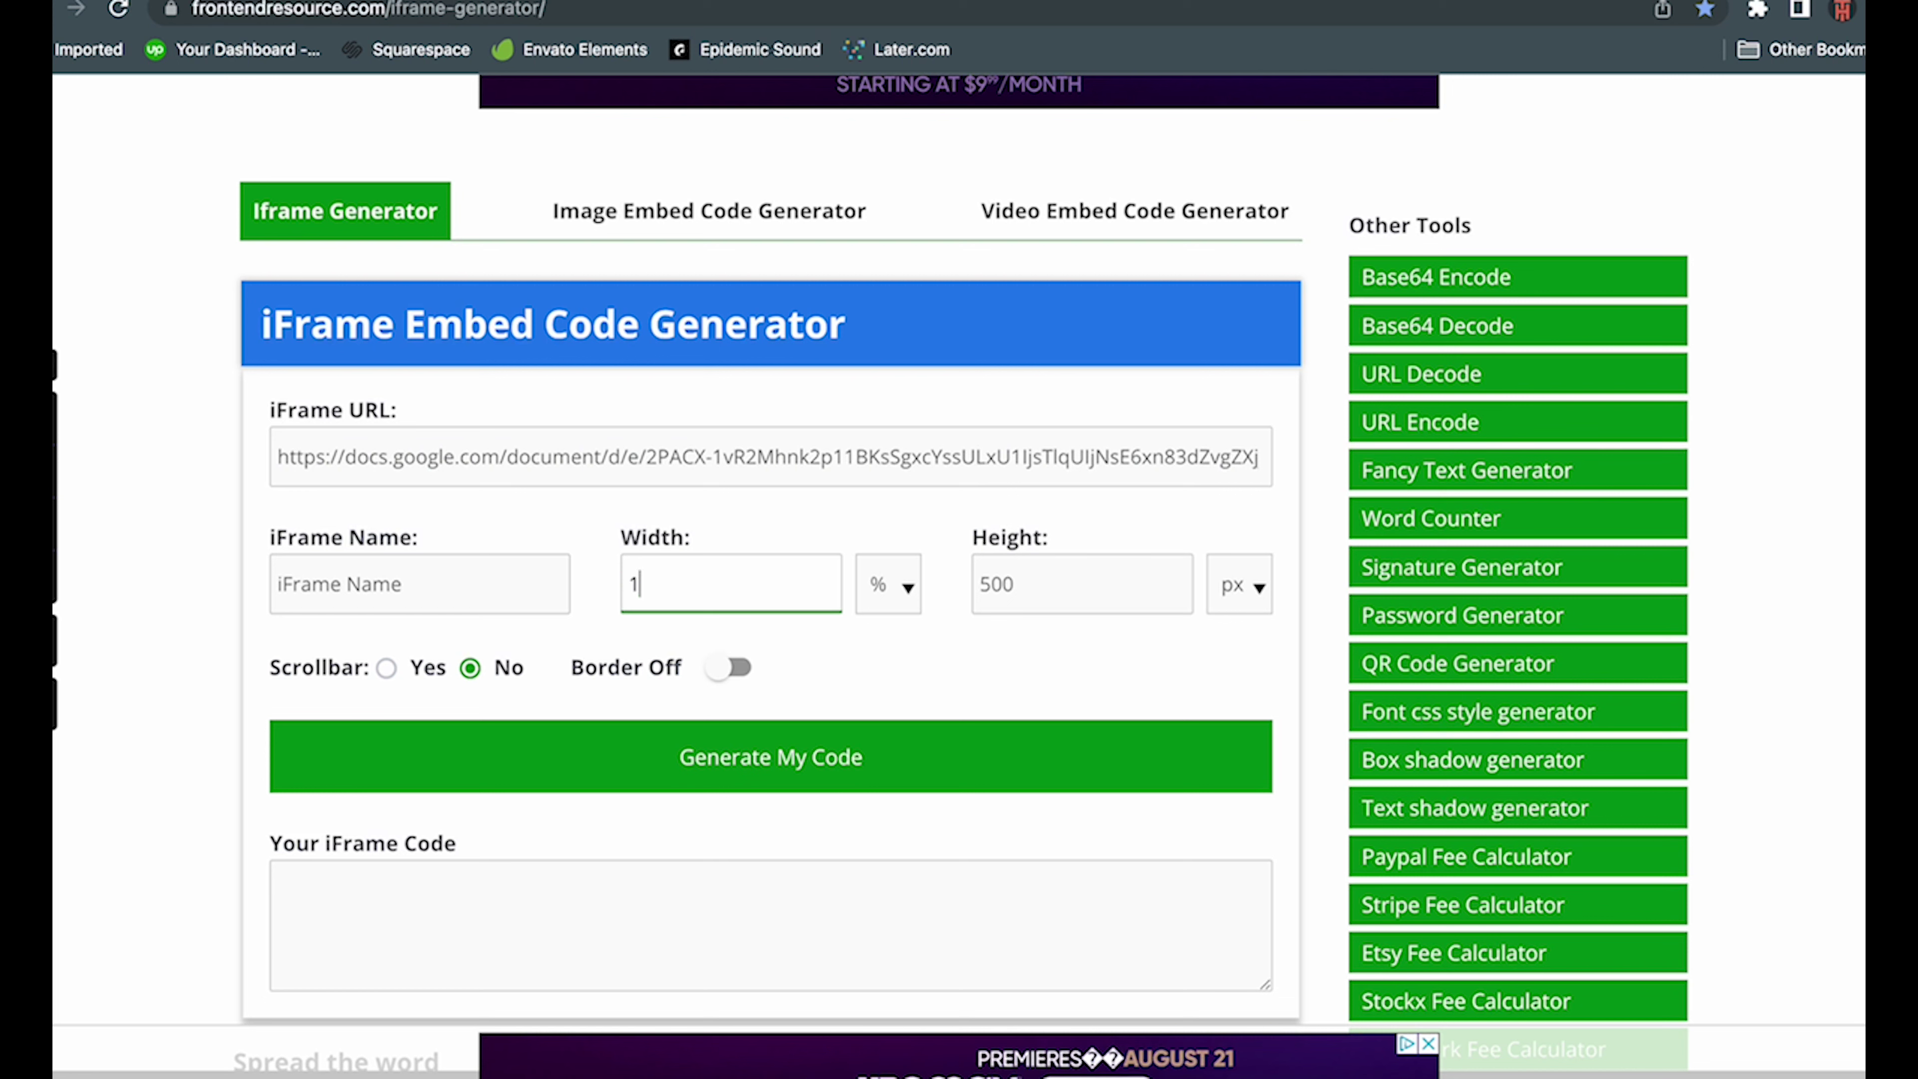
type("75")
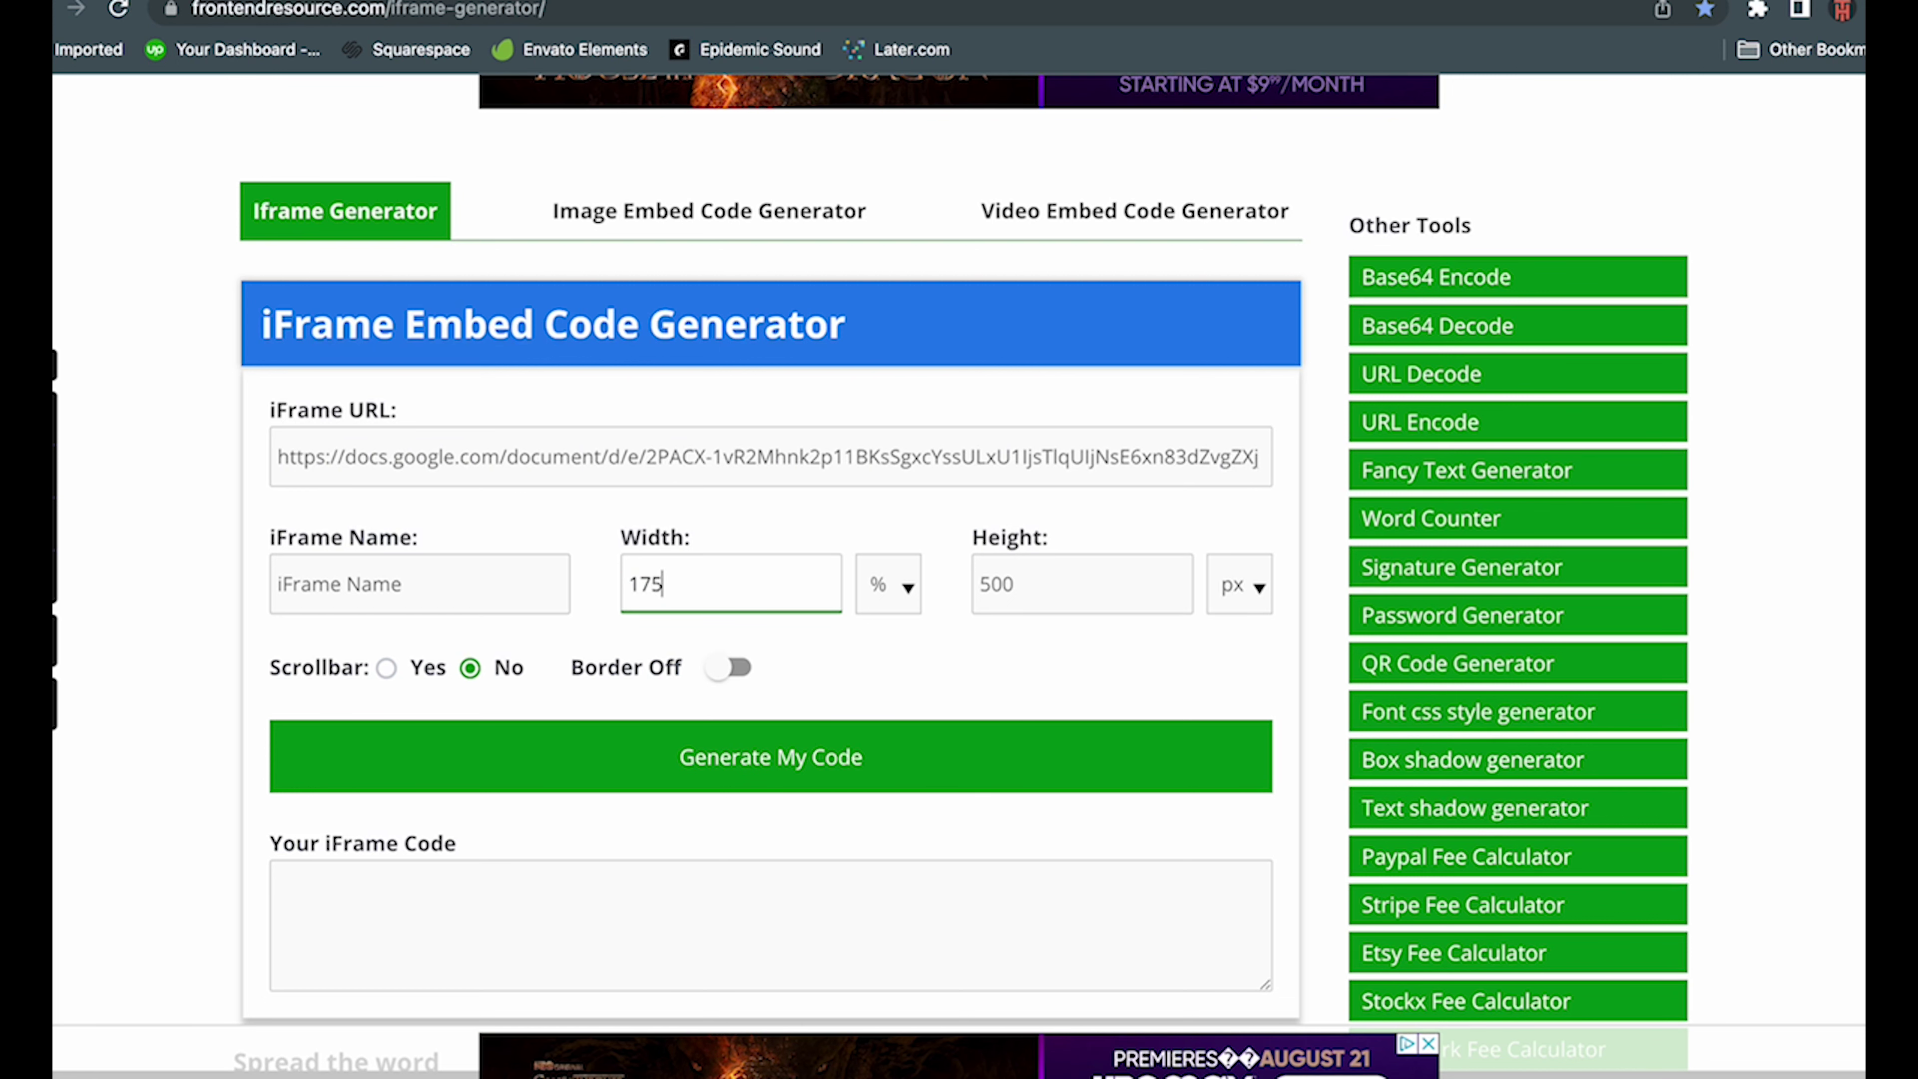
left_click(927, 666)
left_click(841, 761)
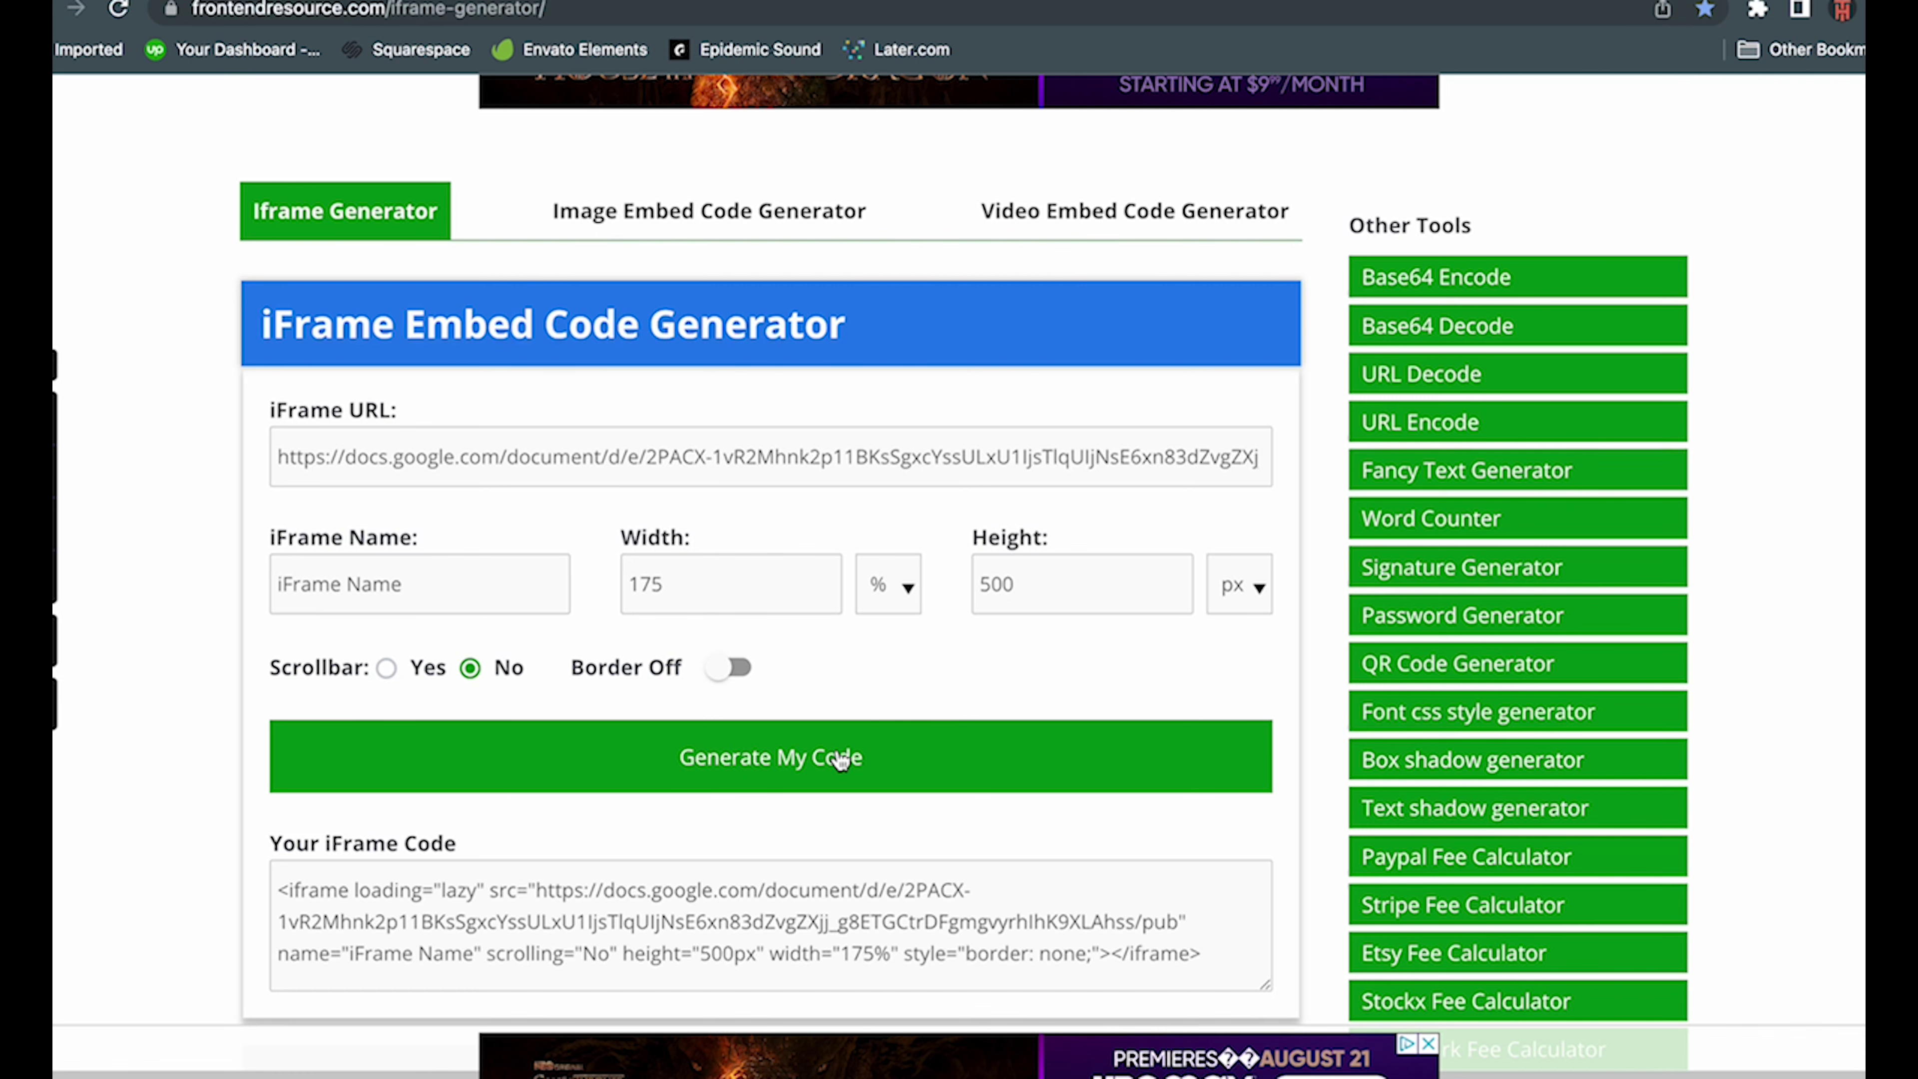
mouse_move(1090, 958)
scroll(1102, 951, "down", 2)
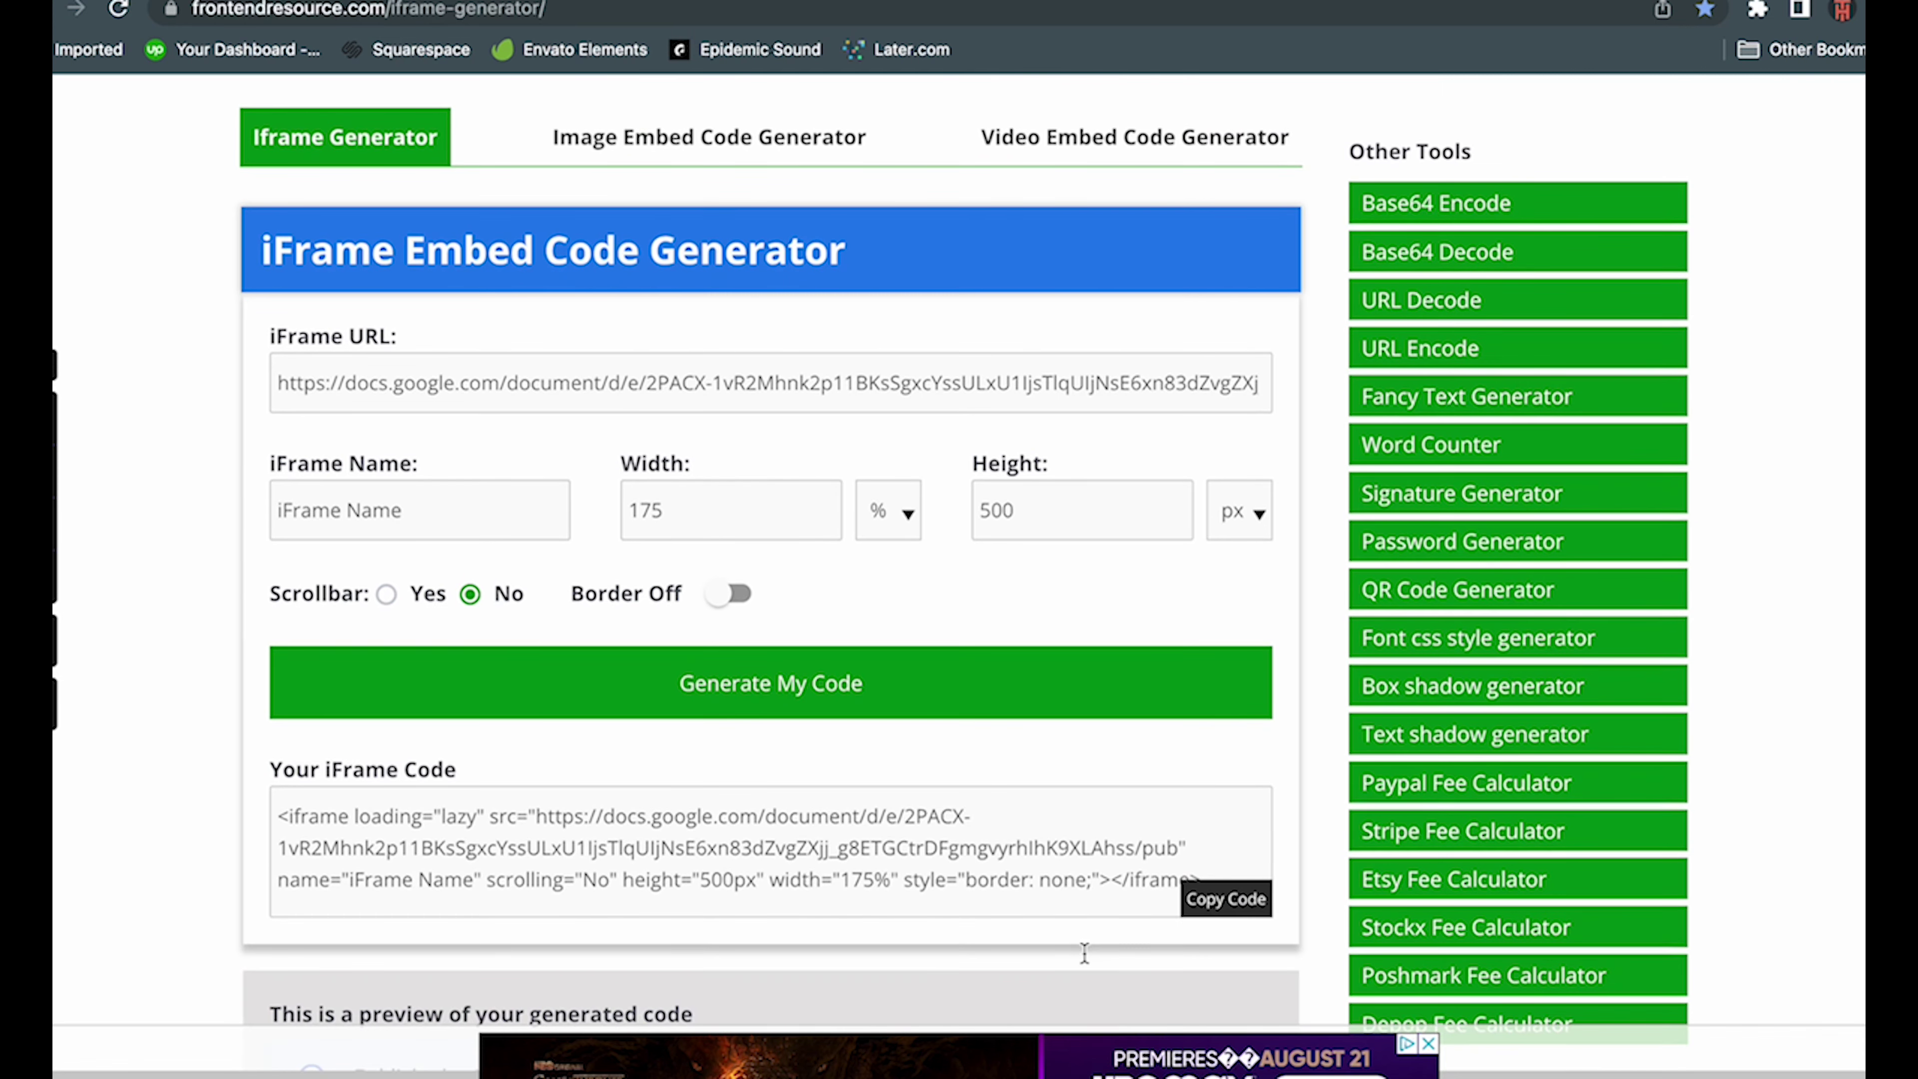
left_click(1201, 911)
- Switch to Canvas and create a new English 9 page titled "Independent Reading Check-In Schedule"
left_click(226, 1)
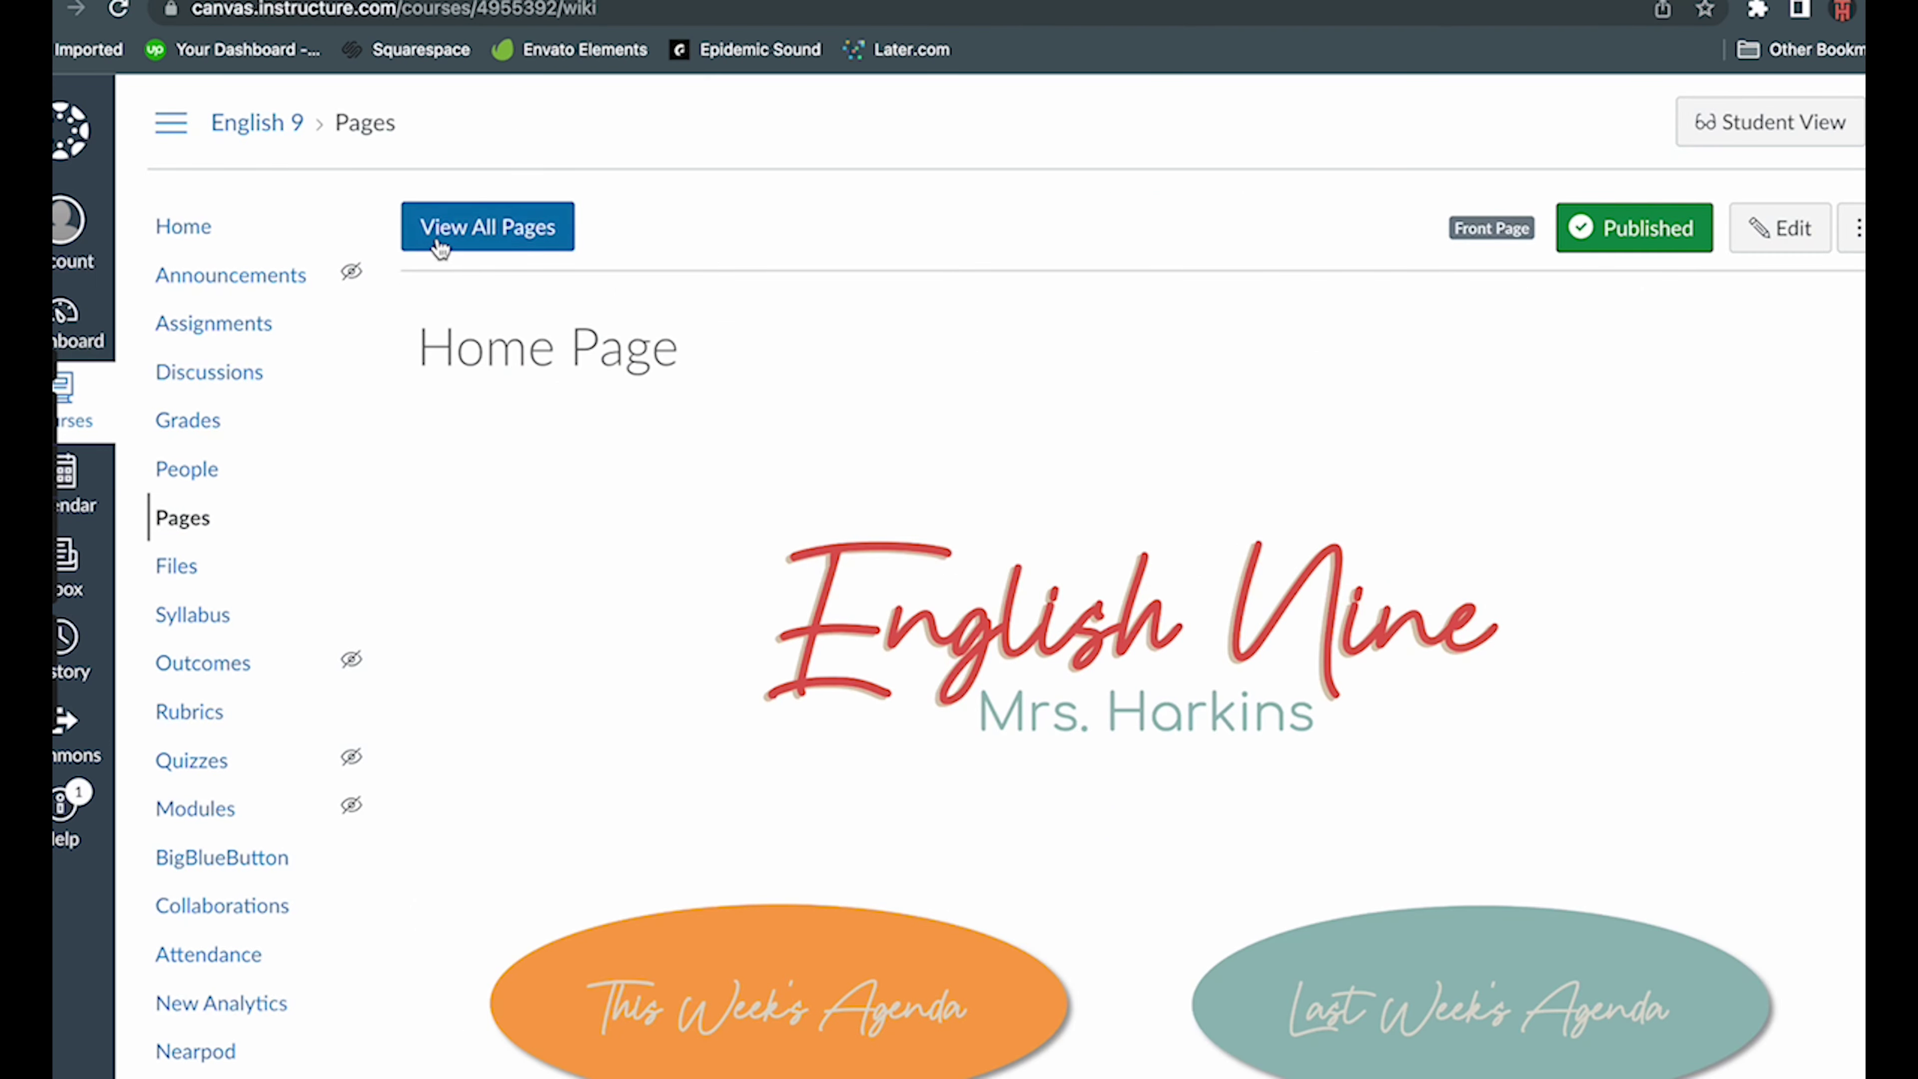
left_click(443, 237)
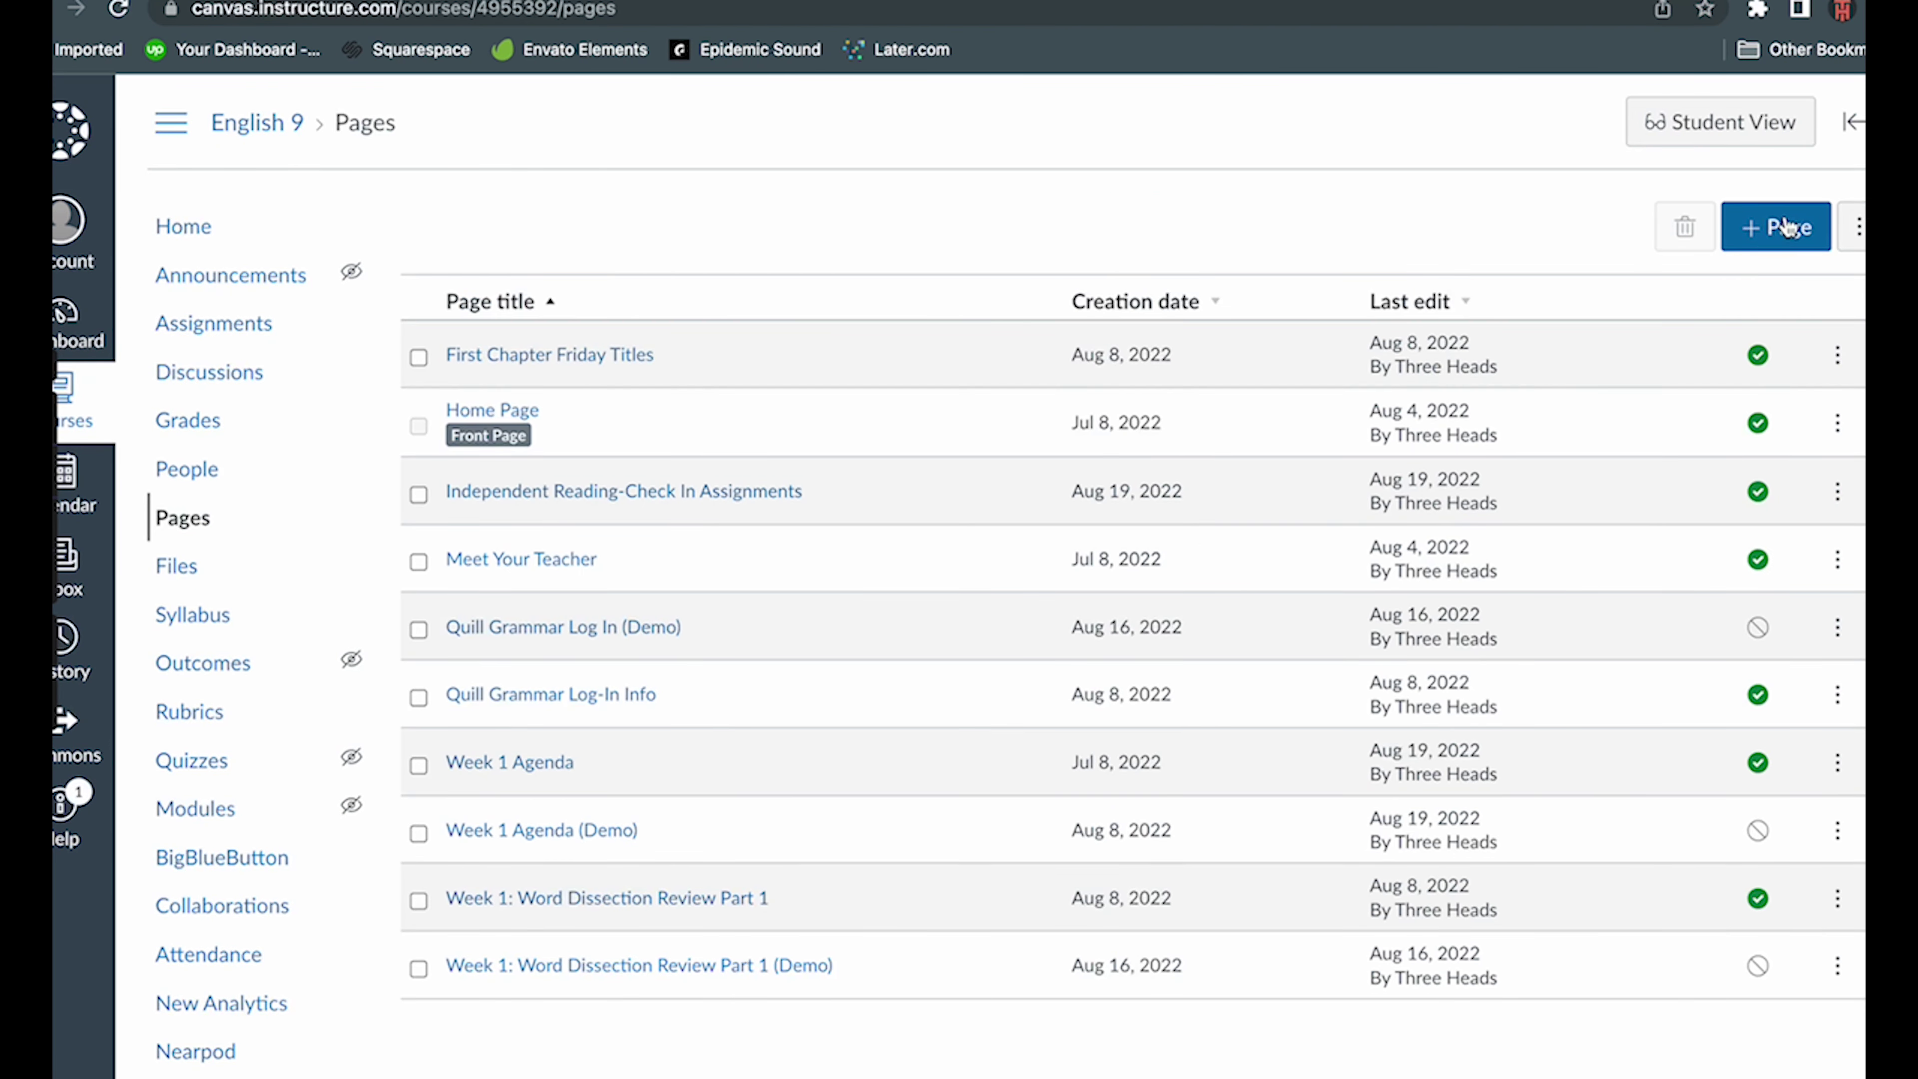
left_click(1783, 227)
type("Independent Reading Check-In Sch")
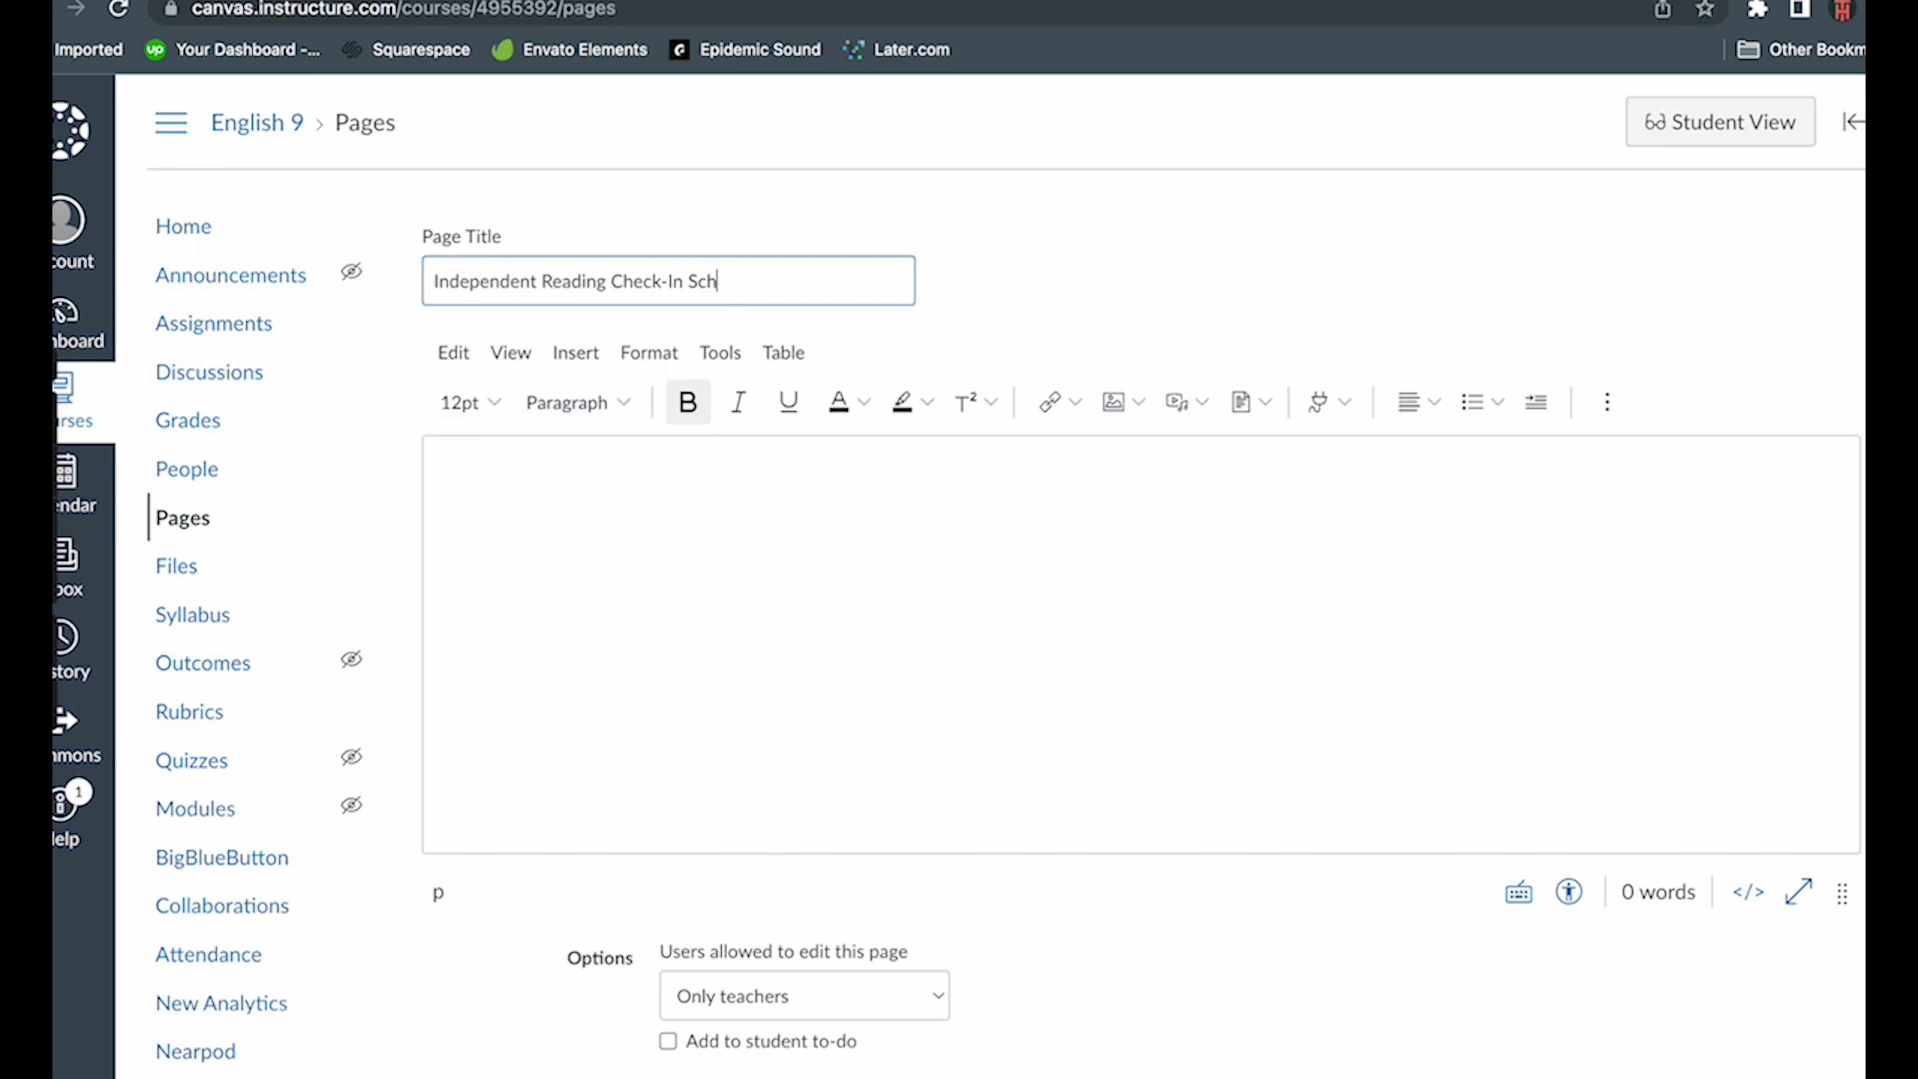
type("edule")
- Embed the copied iFrame code in the body of the Independent Reading Check-In Schedule page
left_click(528, 438)
left_click(573, 353)
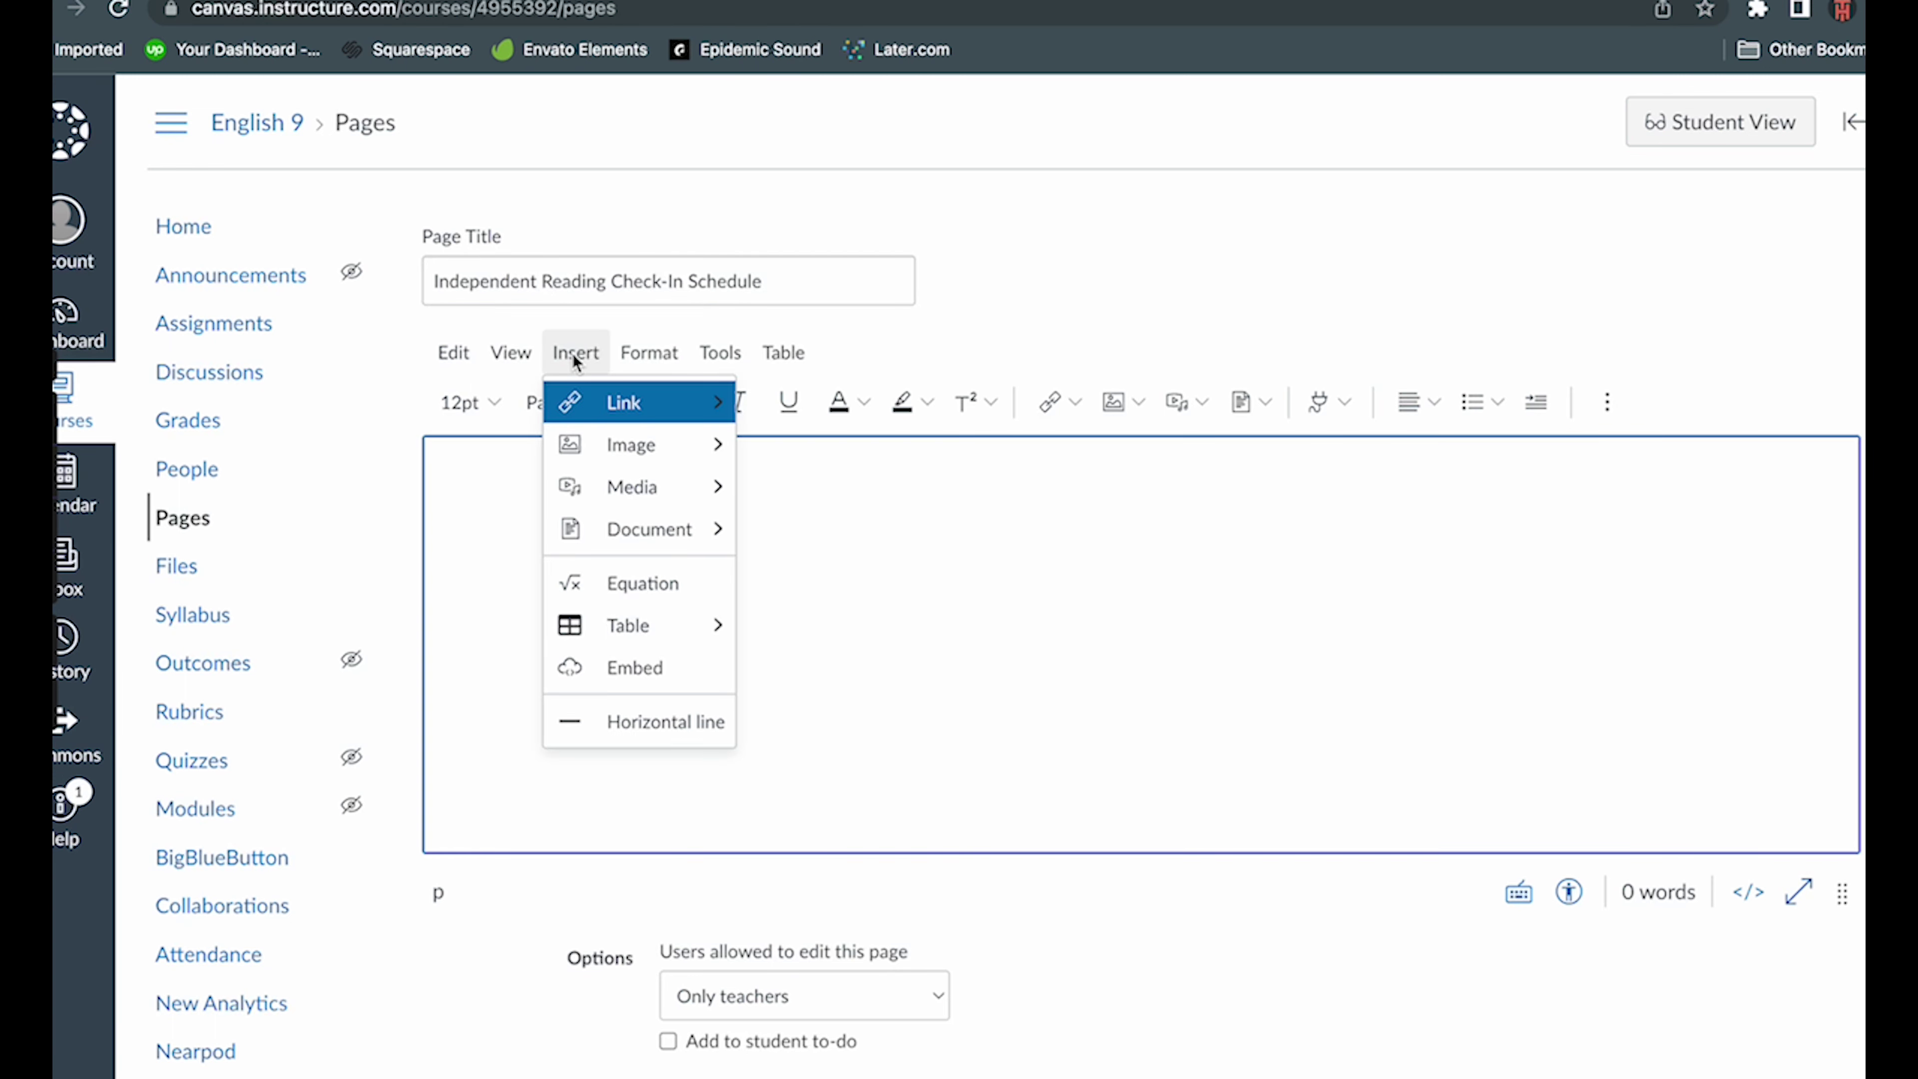
left_click(637, 668)
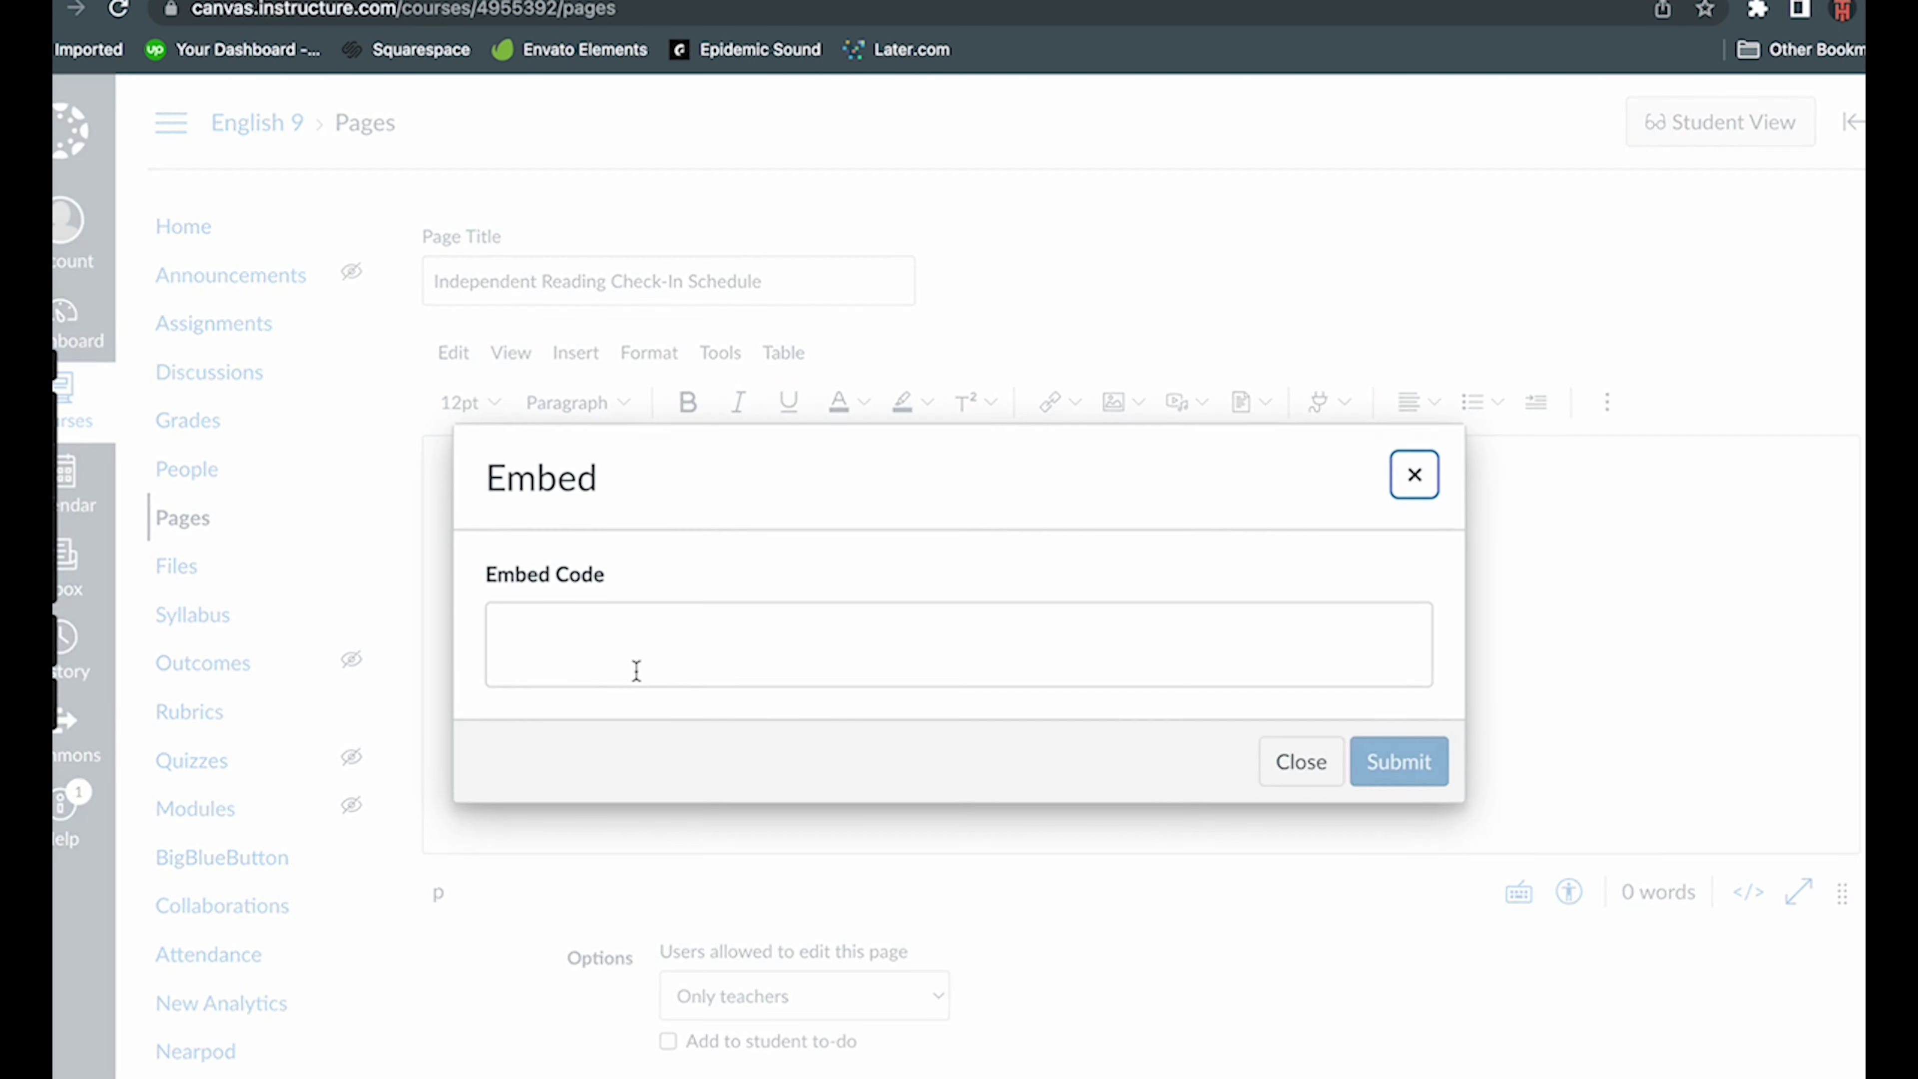
left_click(627, 645)
key("ctrl+v")
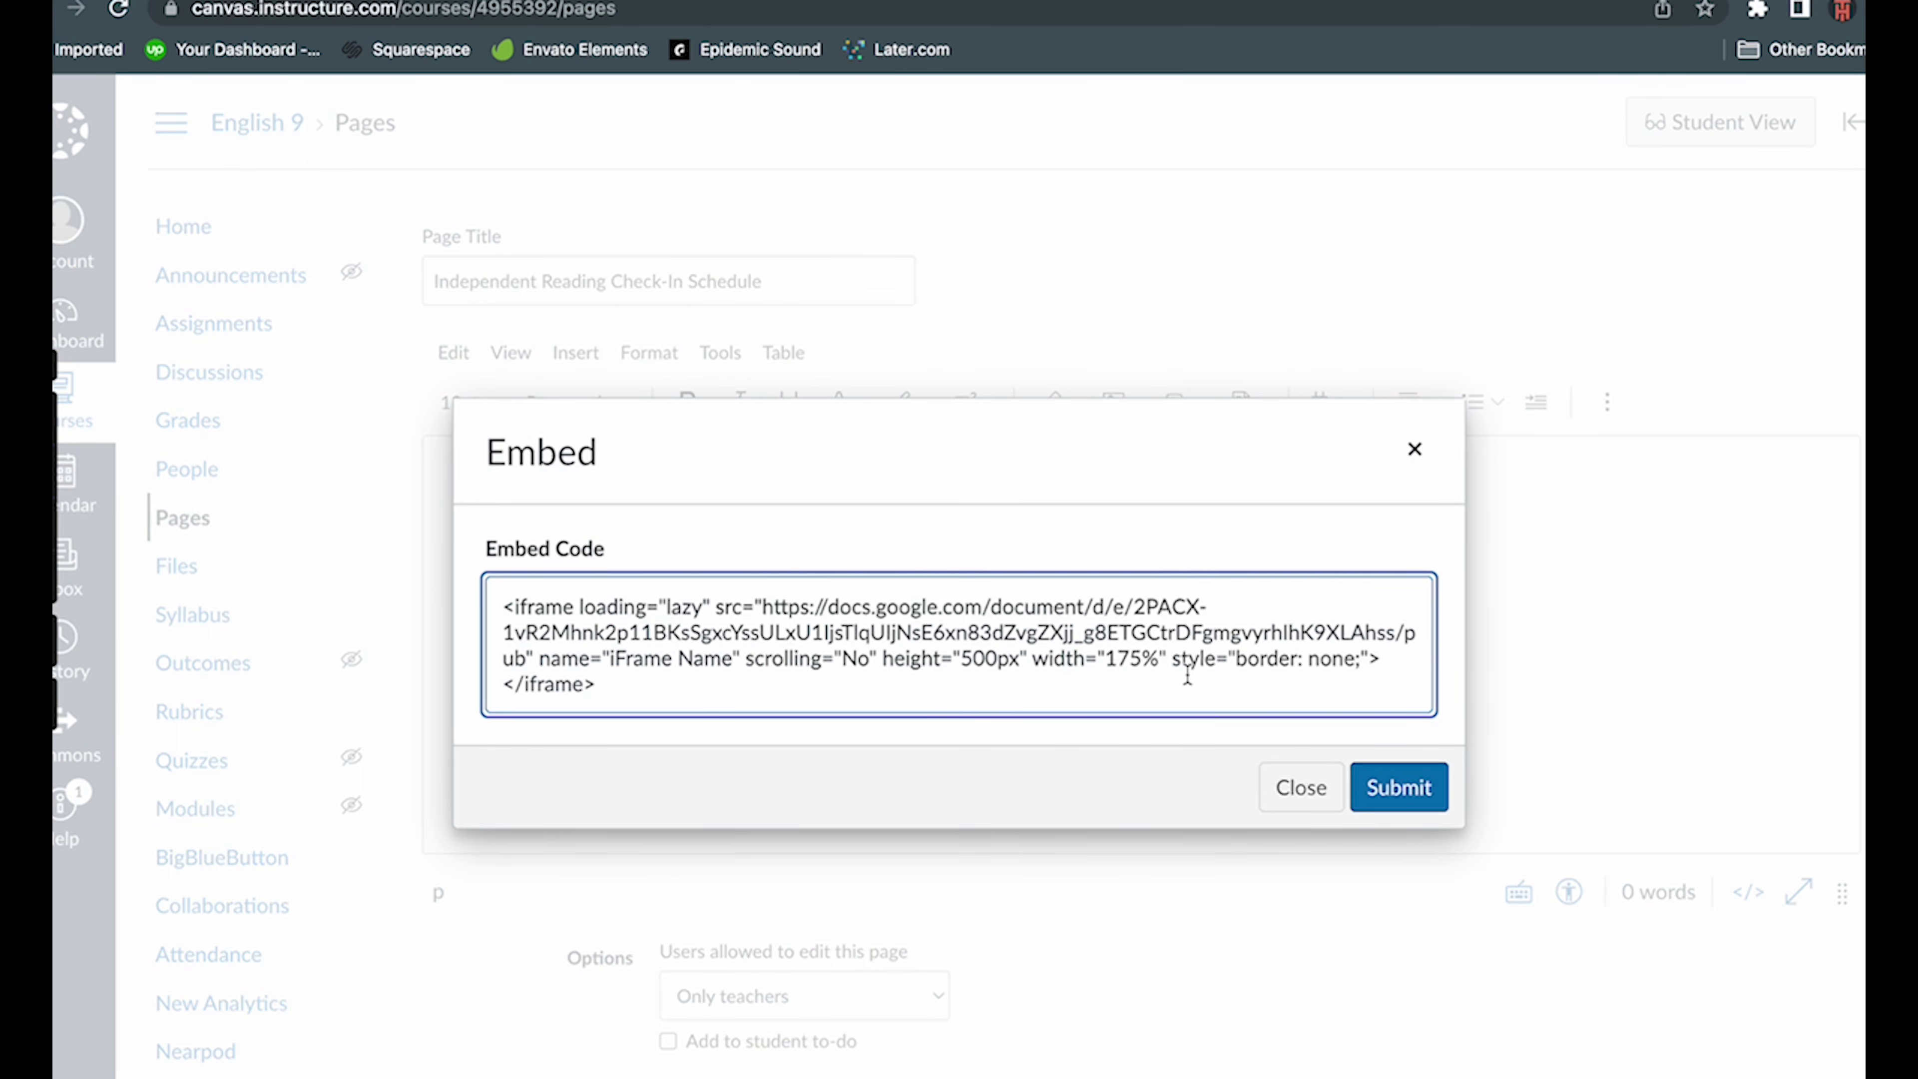
left_click(1405, 793)
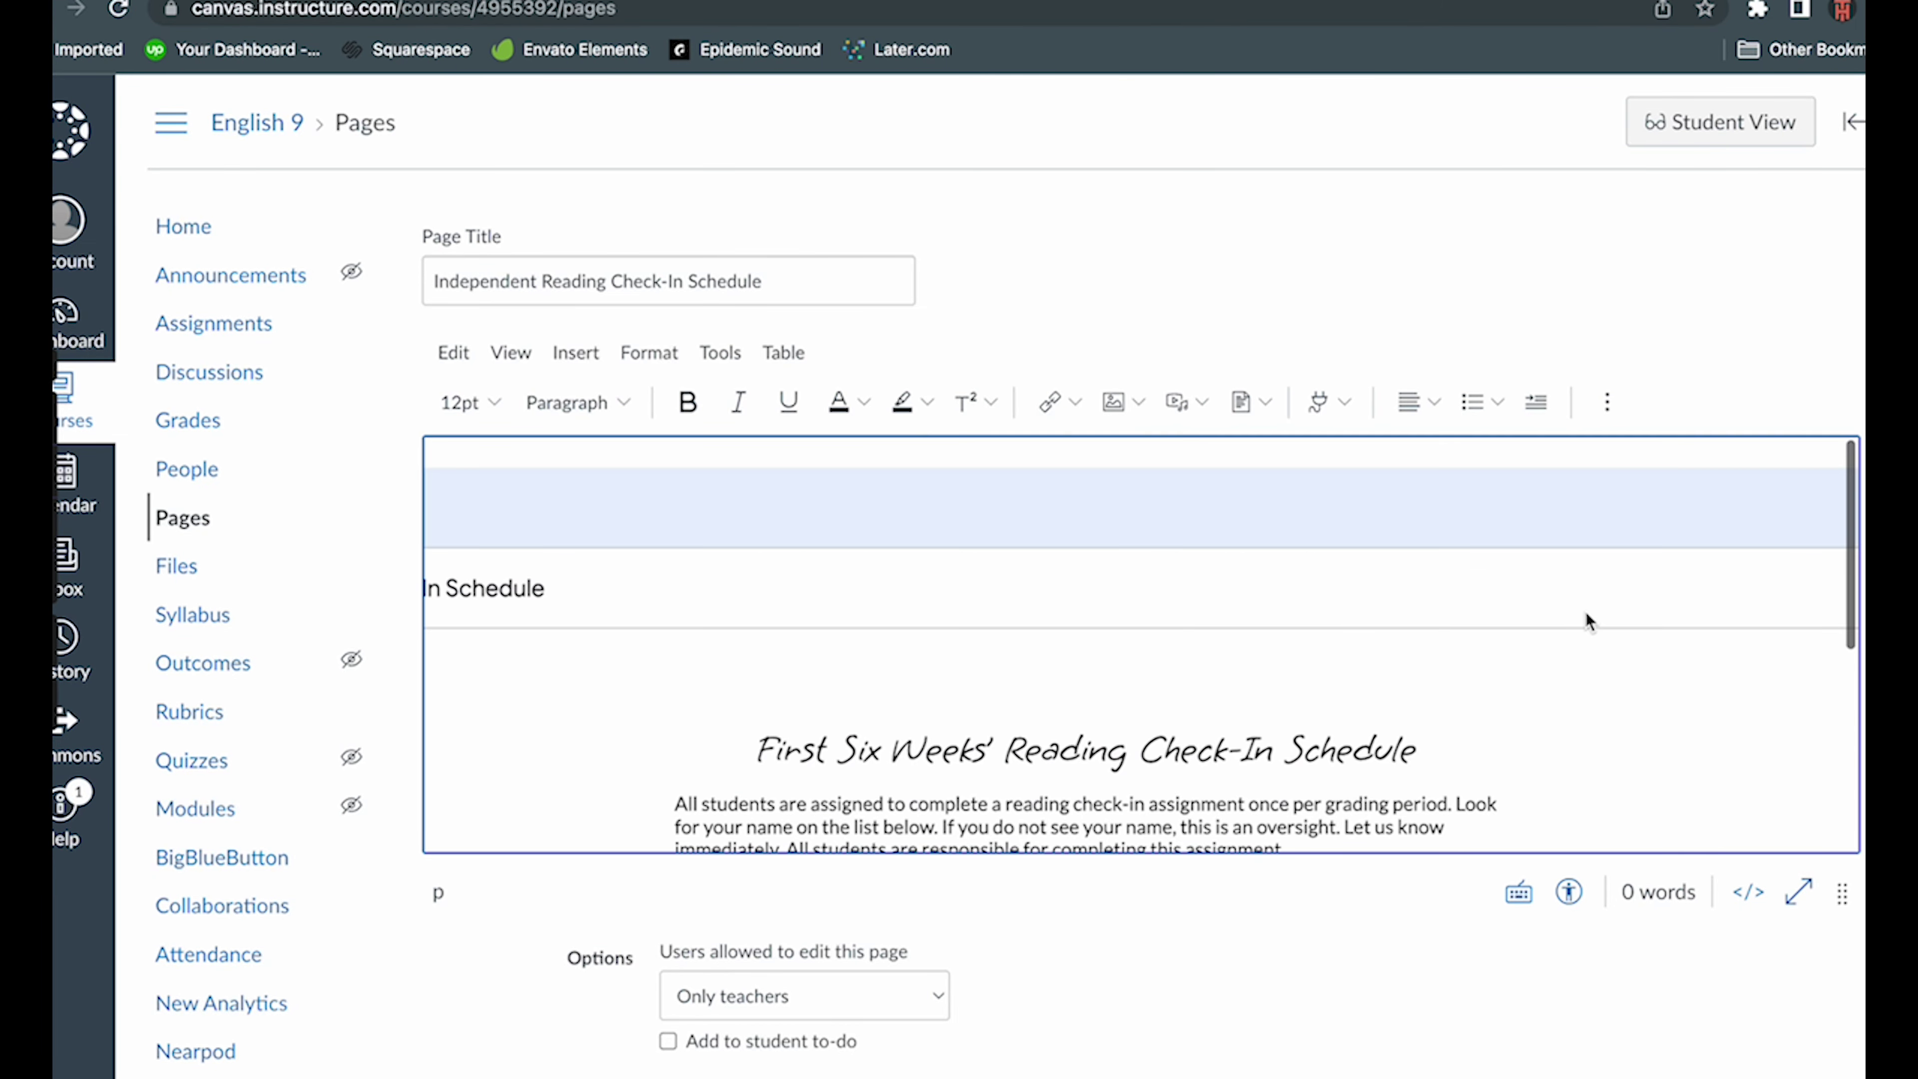
- Save the Independent Reading Check-In Schedule page and look over its embedded schedule table
scroll(1593, 696, "down", 5)
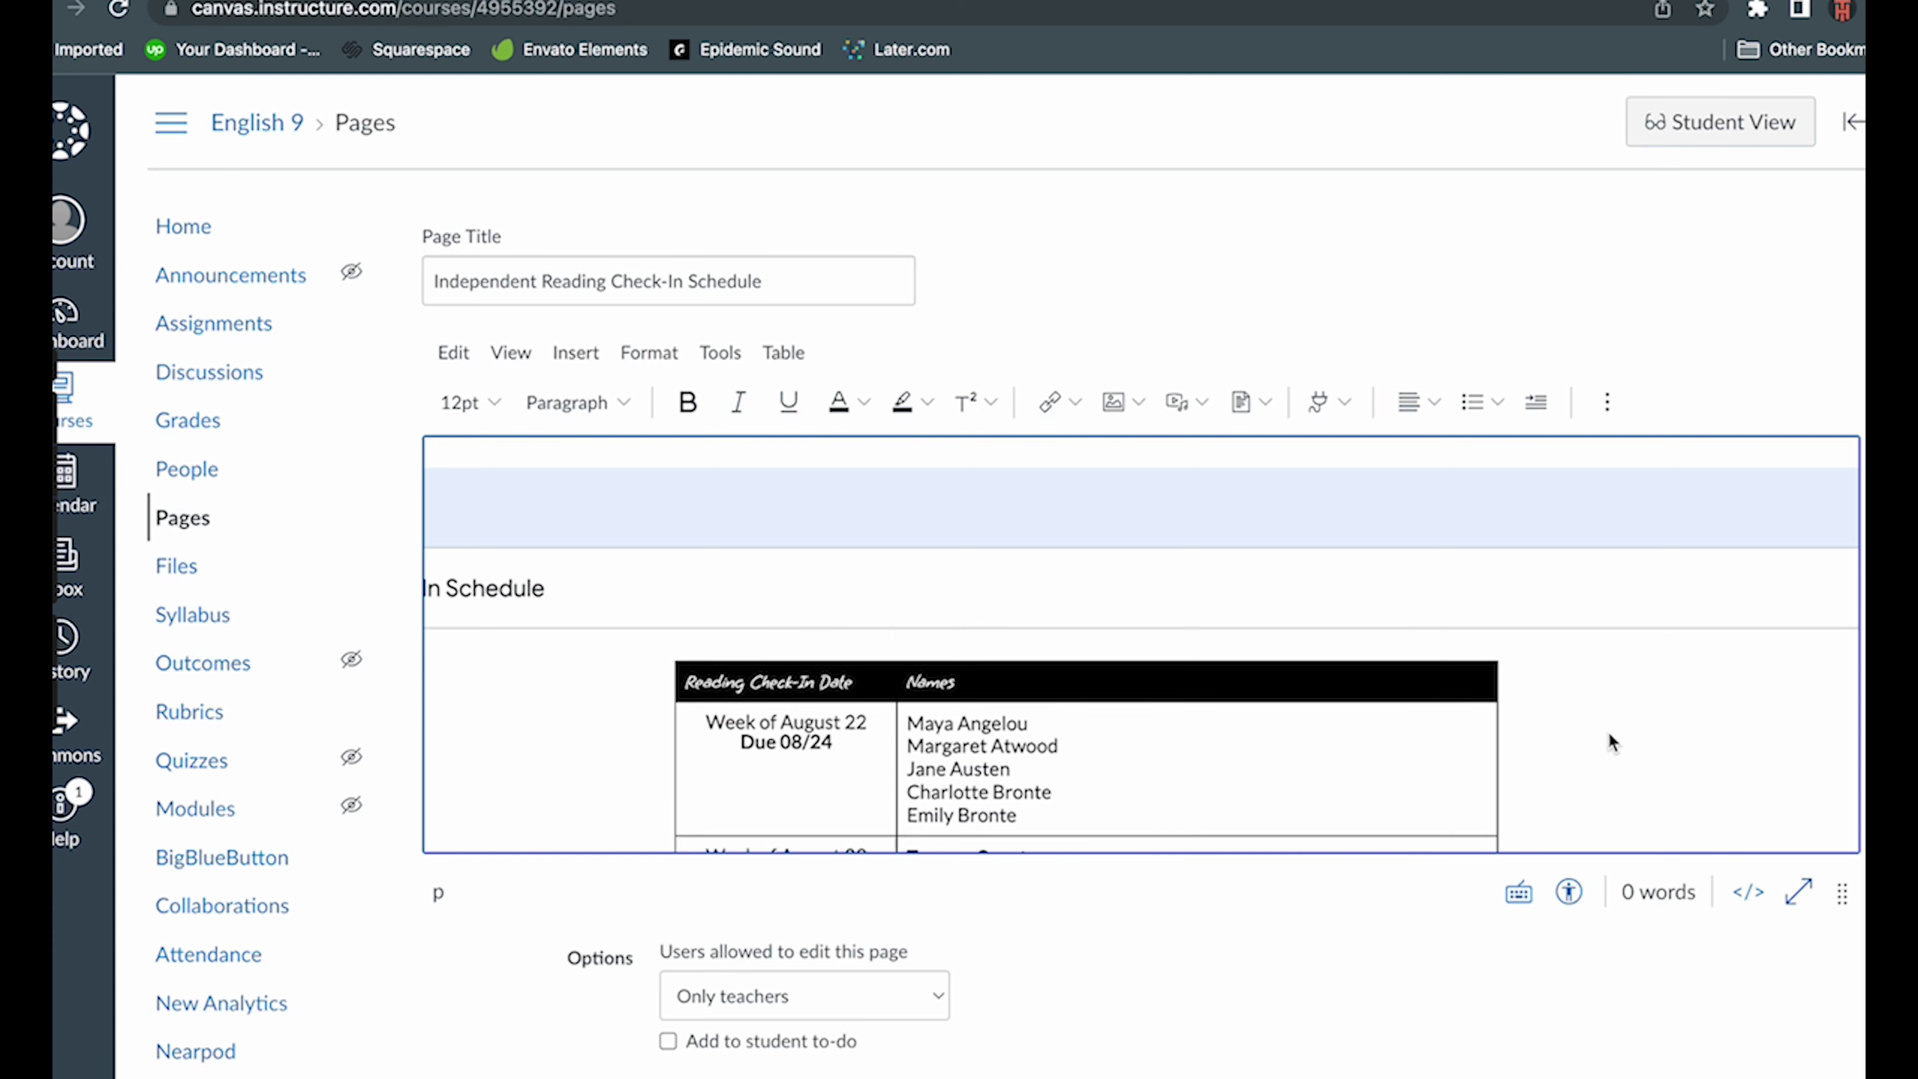
scroll(1608, 734, "down", 8)
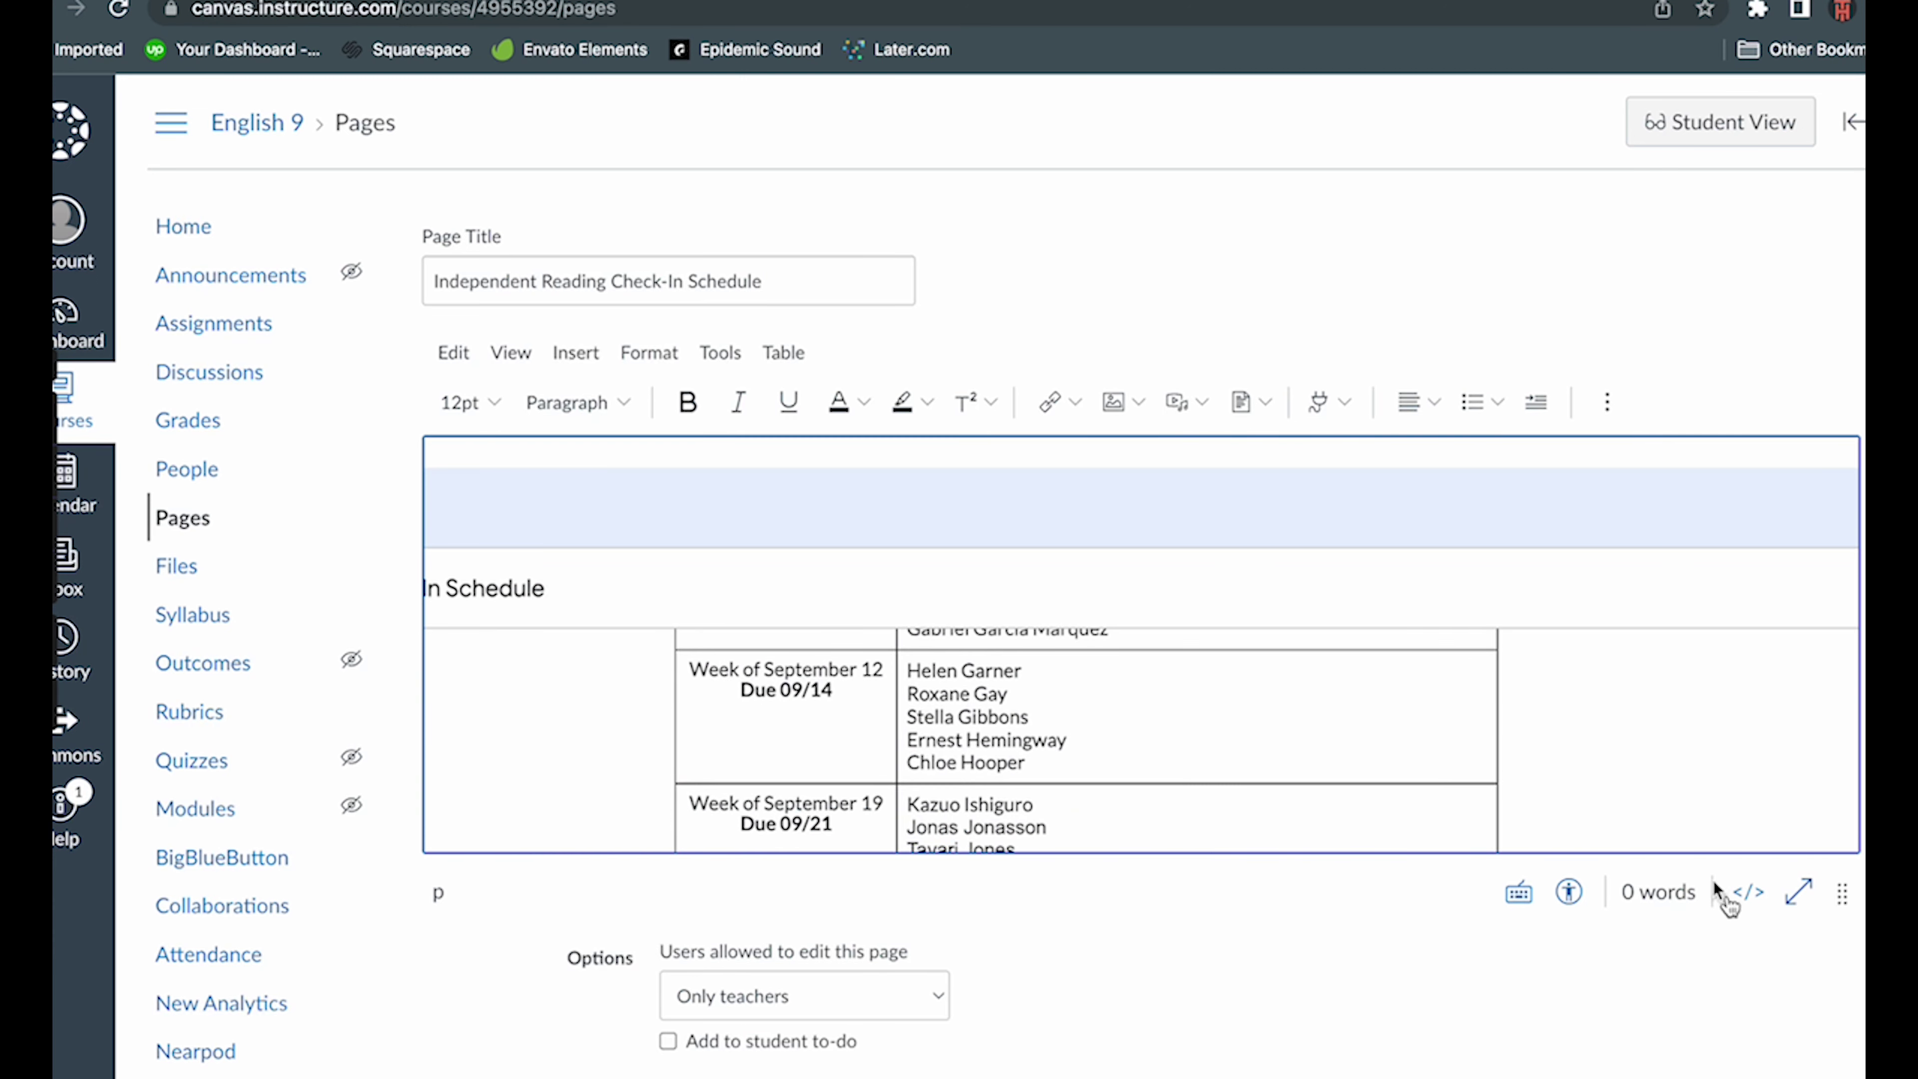
scroll(1738, 945, "down", 2)
left_click(1827, 1052)
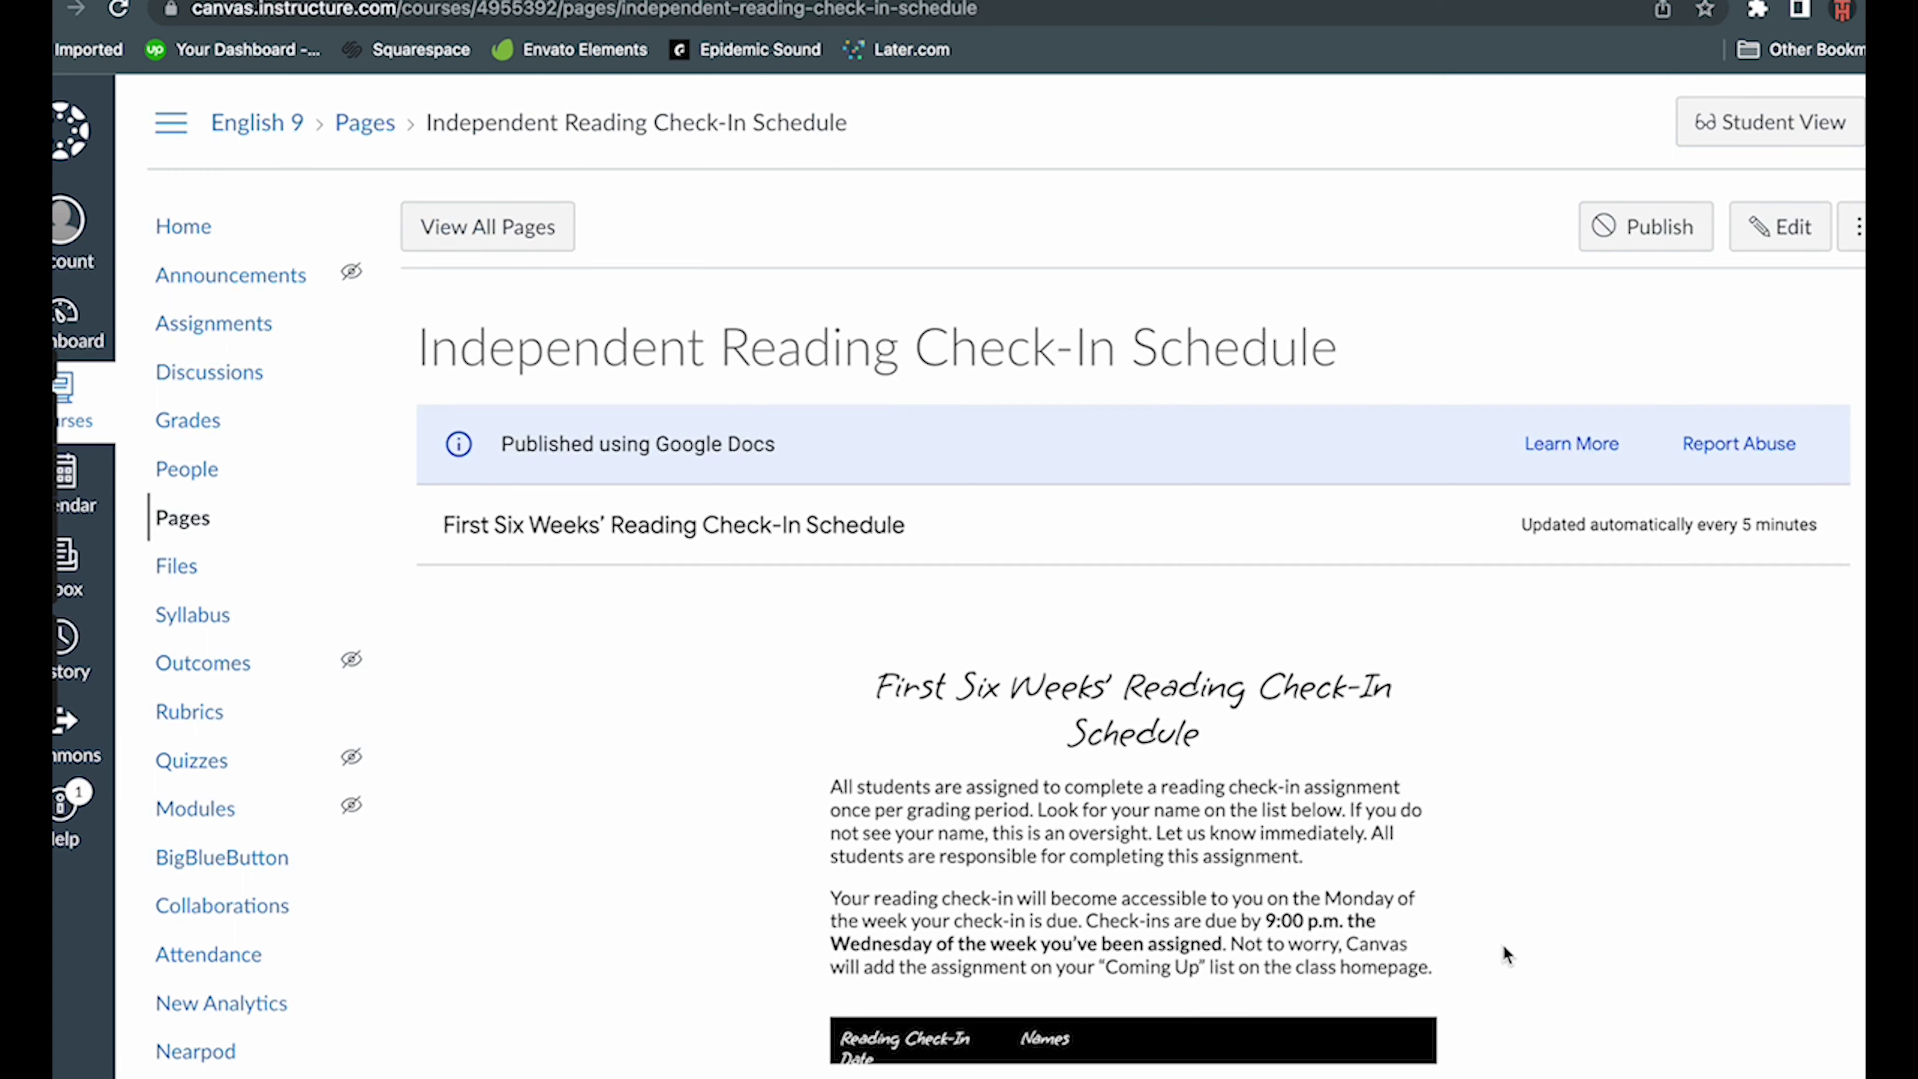
scroll(1344, 951, "down", 5)
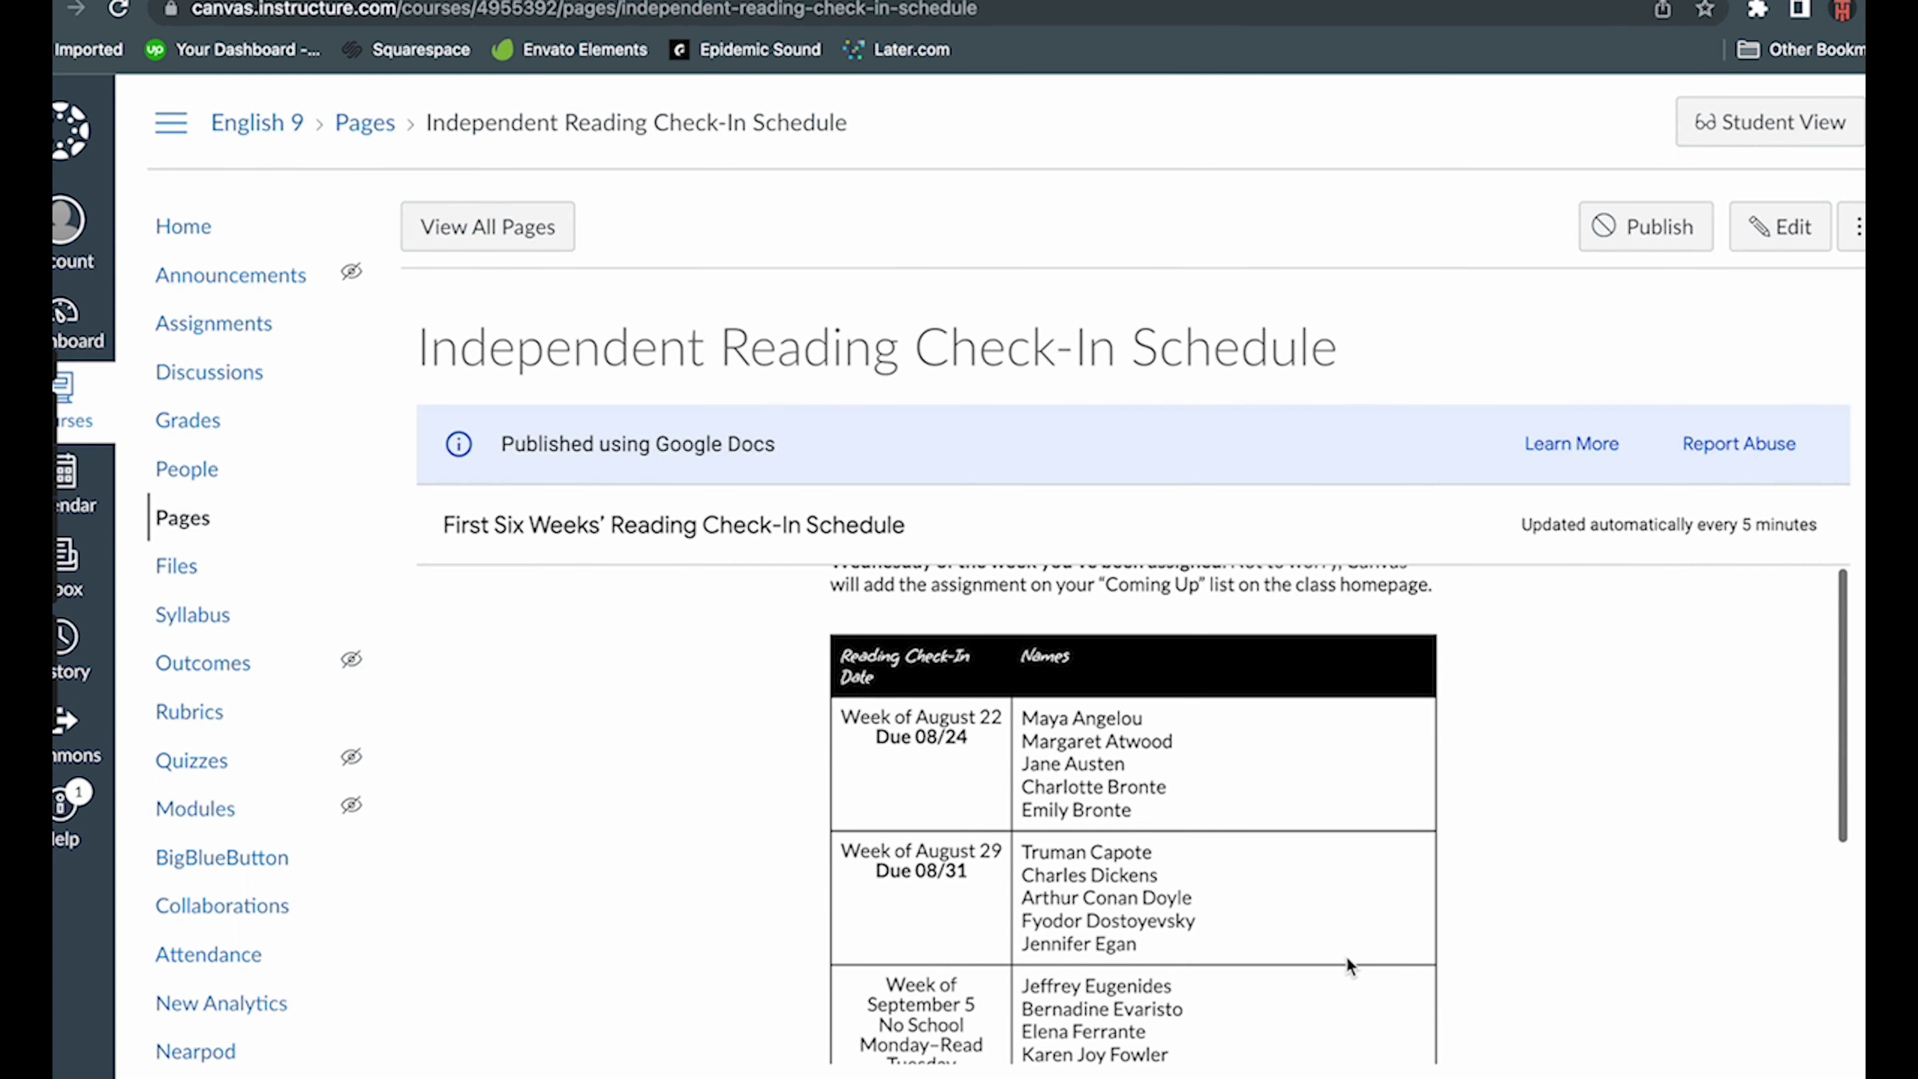
scroll(1269, 945, "down", 3)
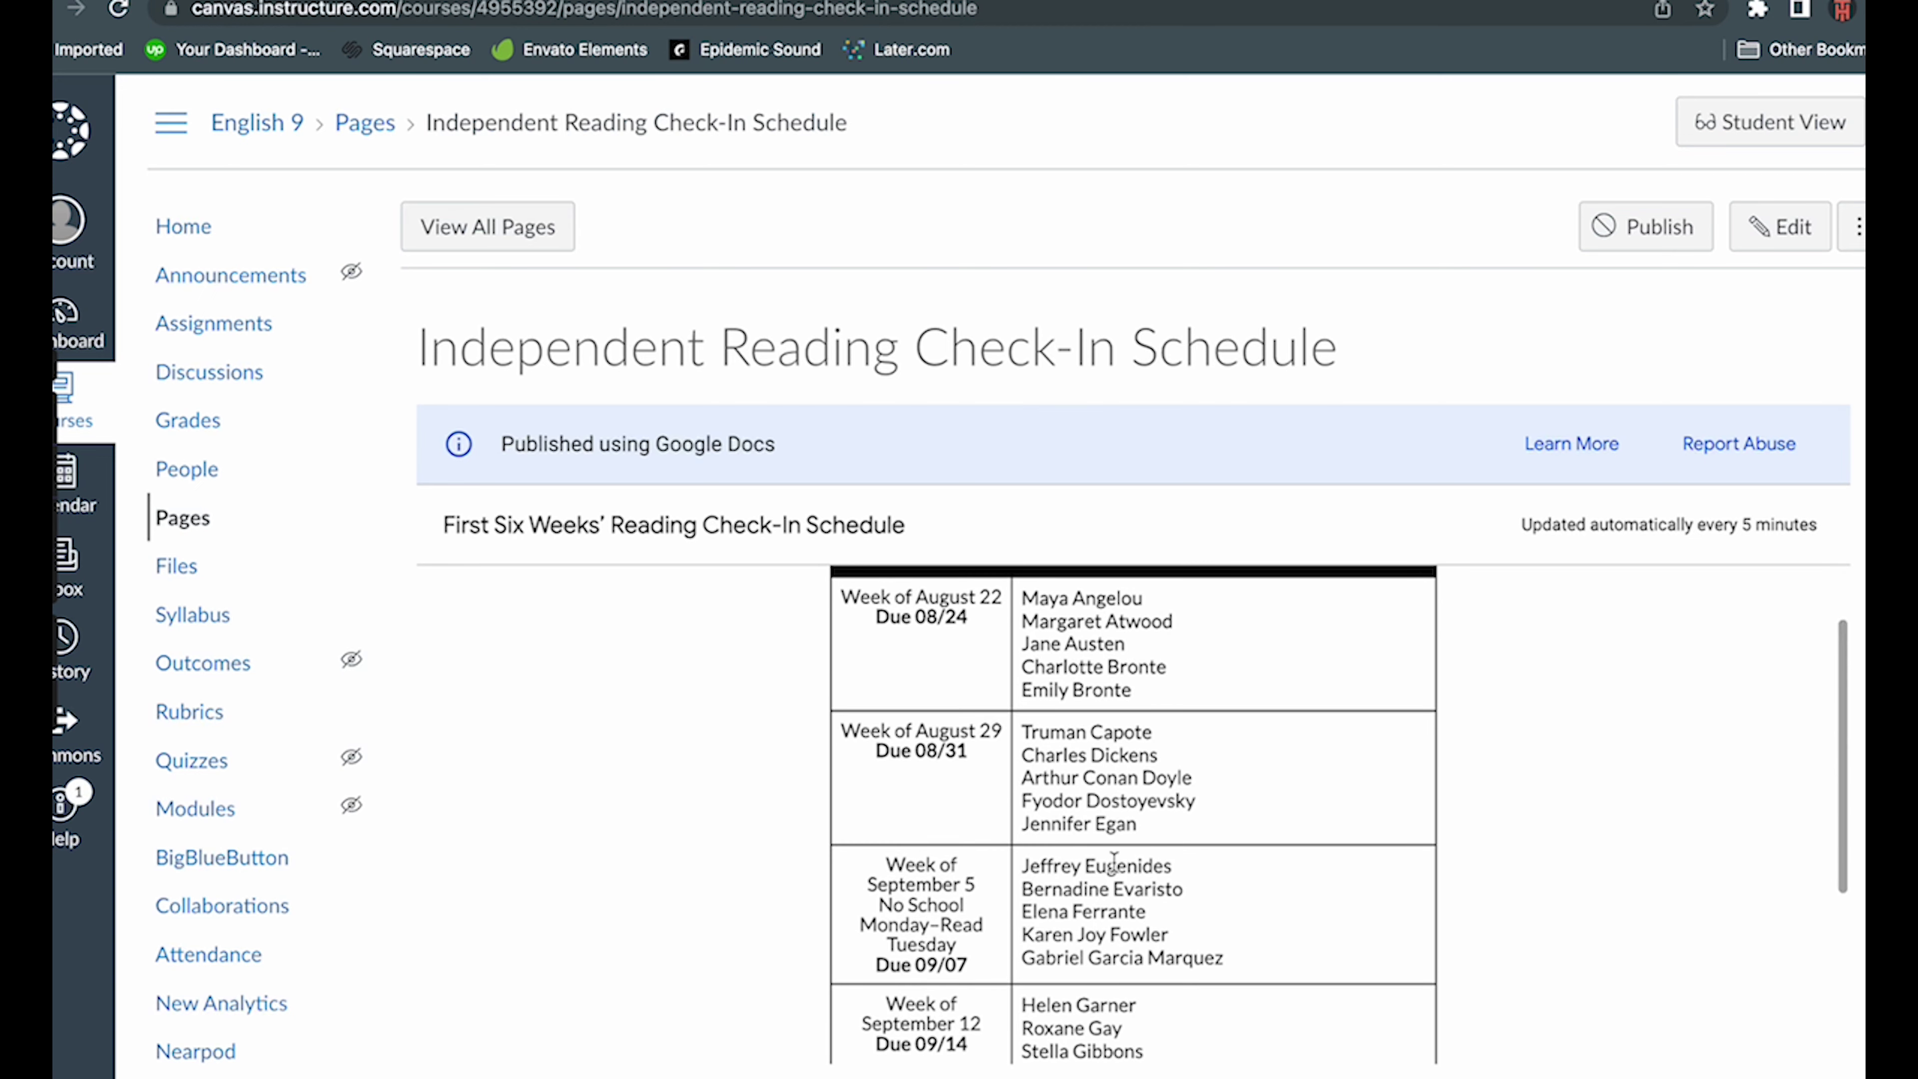
scroll(1259, 945, "up", 4)
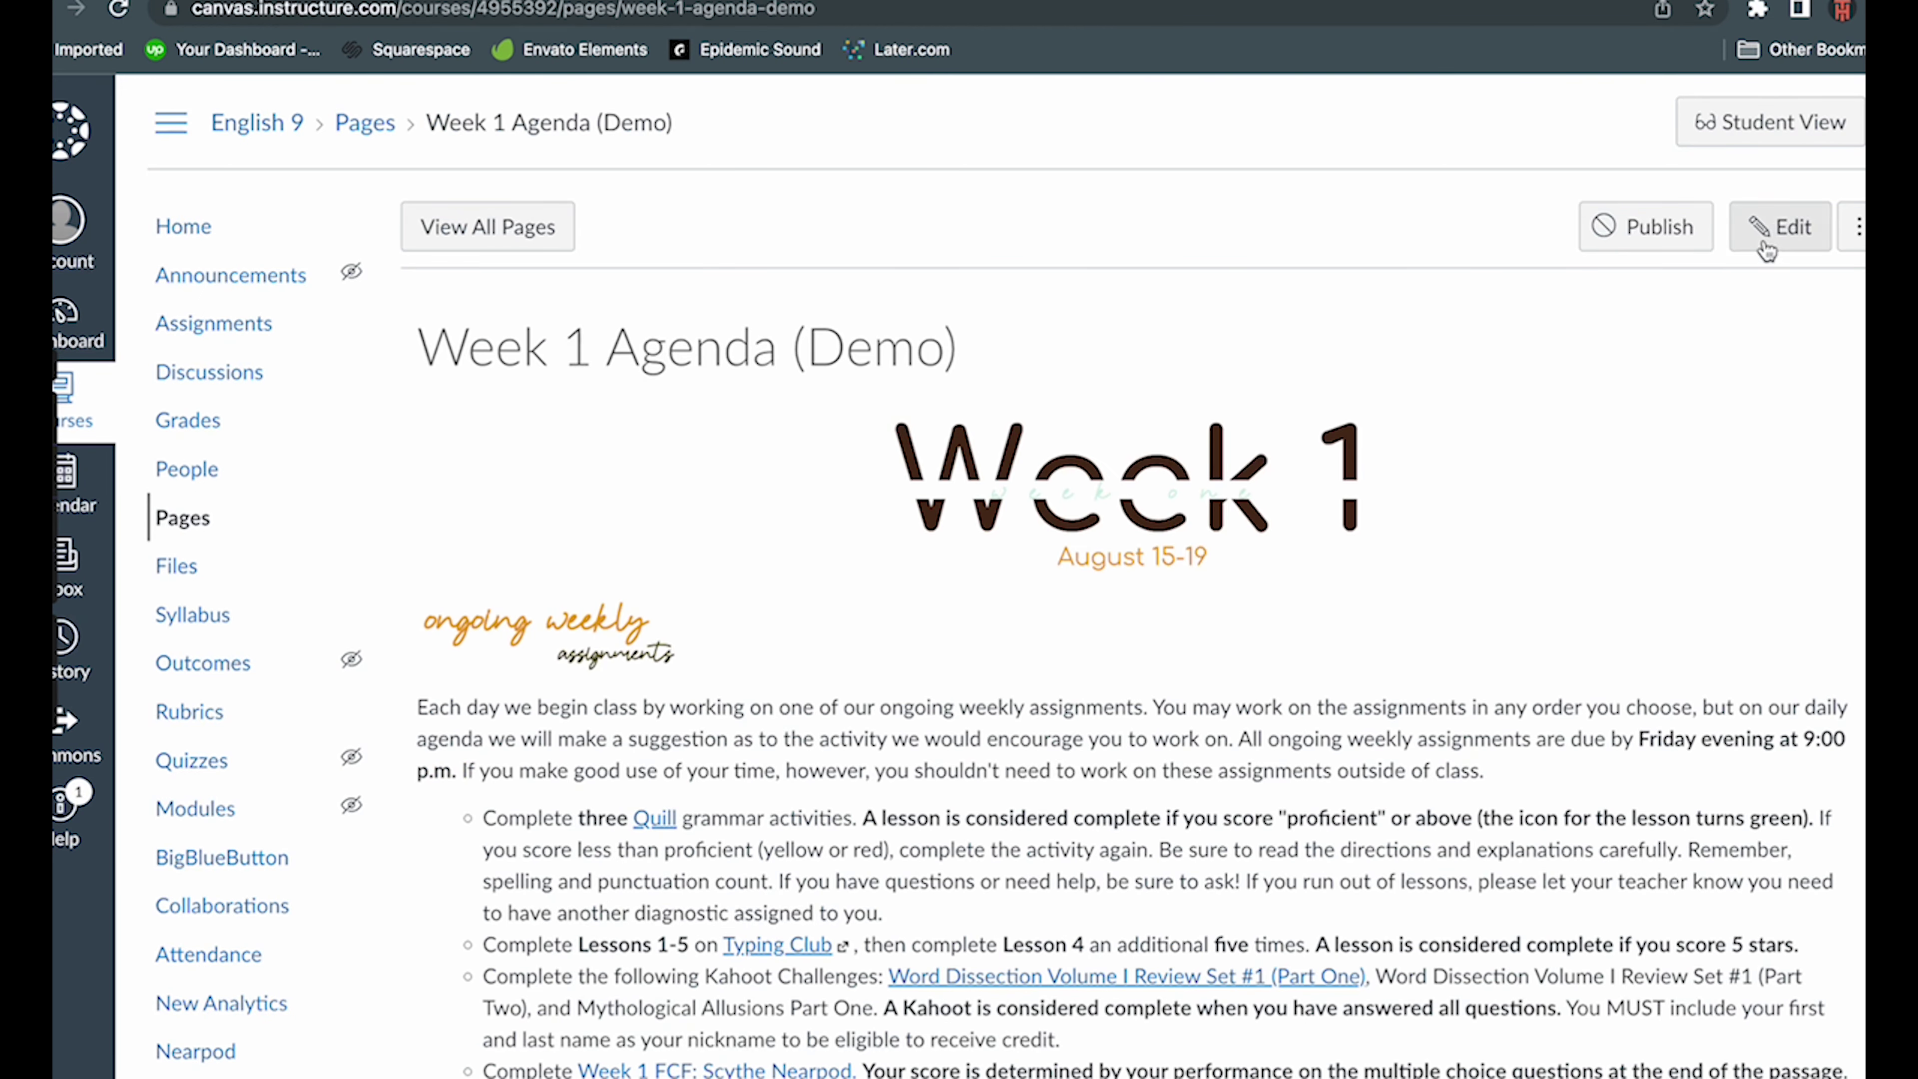
- Link the word "here" in the Looking Ahead text of Week 1 Agenda (Demo) to the Independent Reading Check-In Schedule page
left_click(1780, 226)
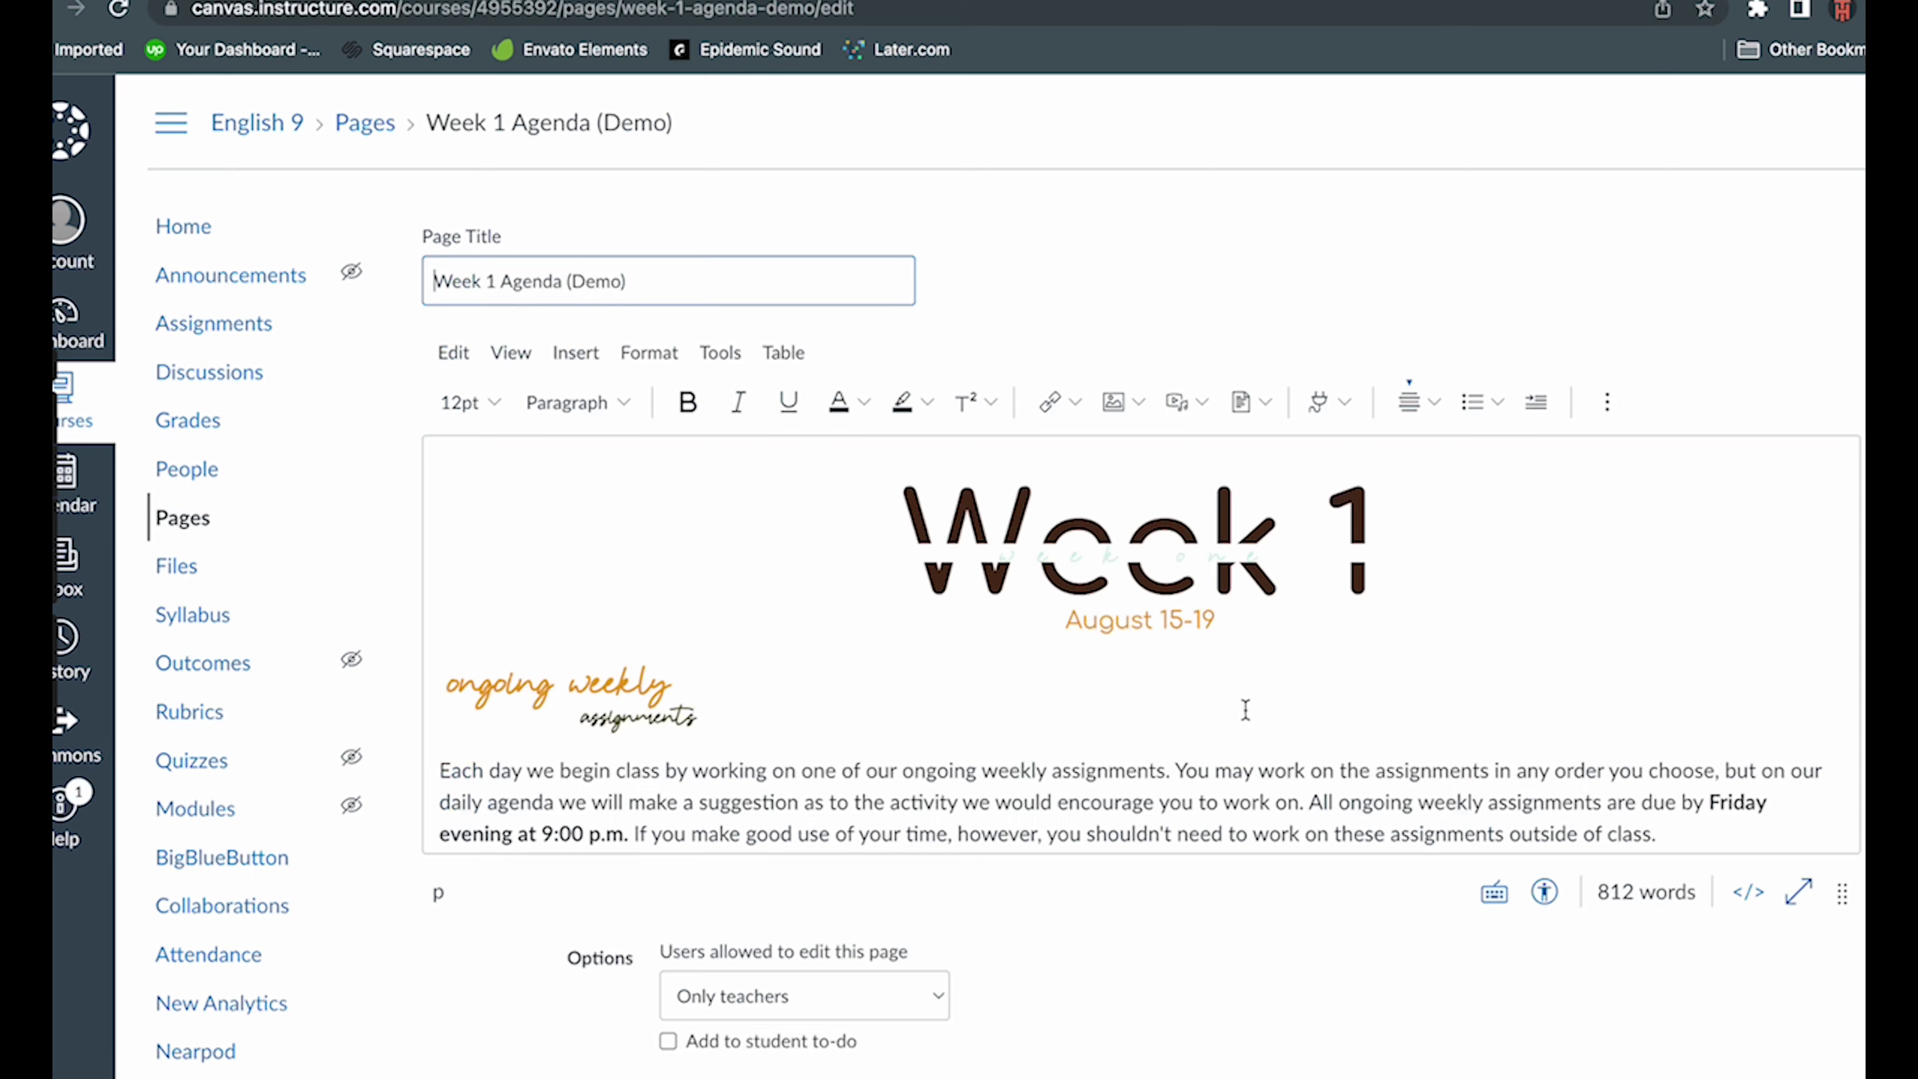
scroll(1242, 706, "down", 15)
scroll(1245, 710, "down", 15)
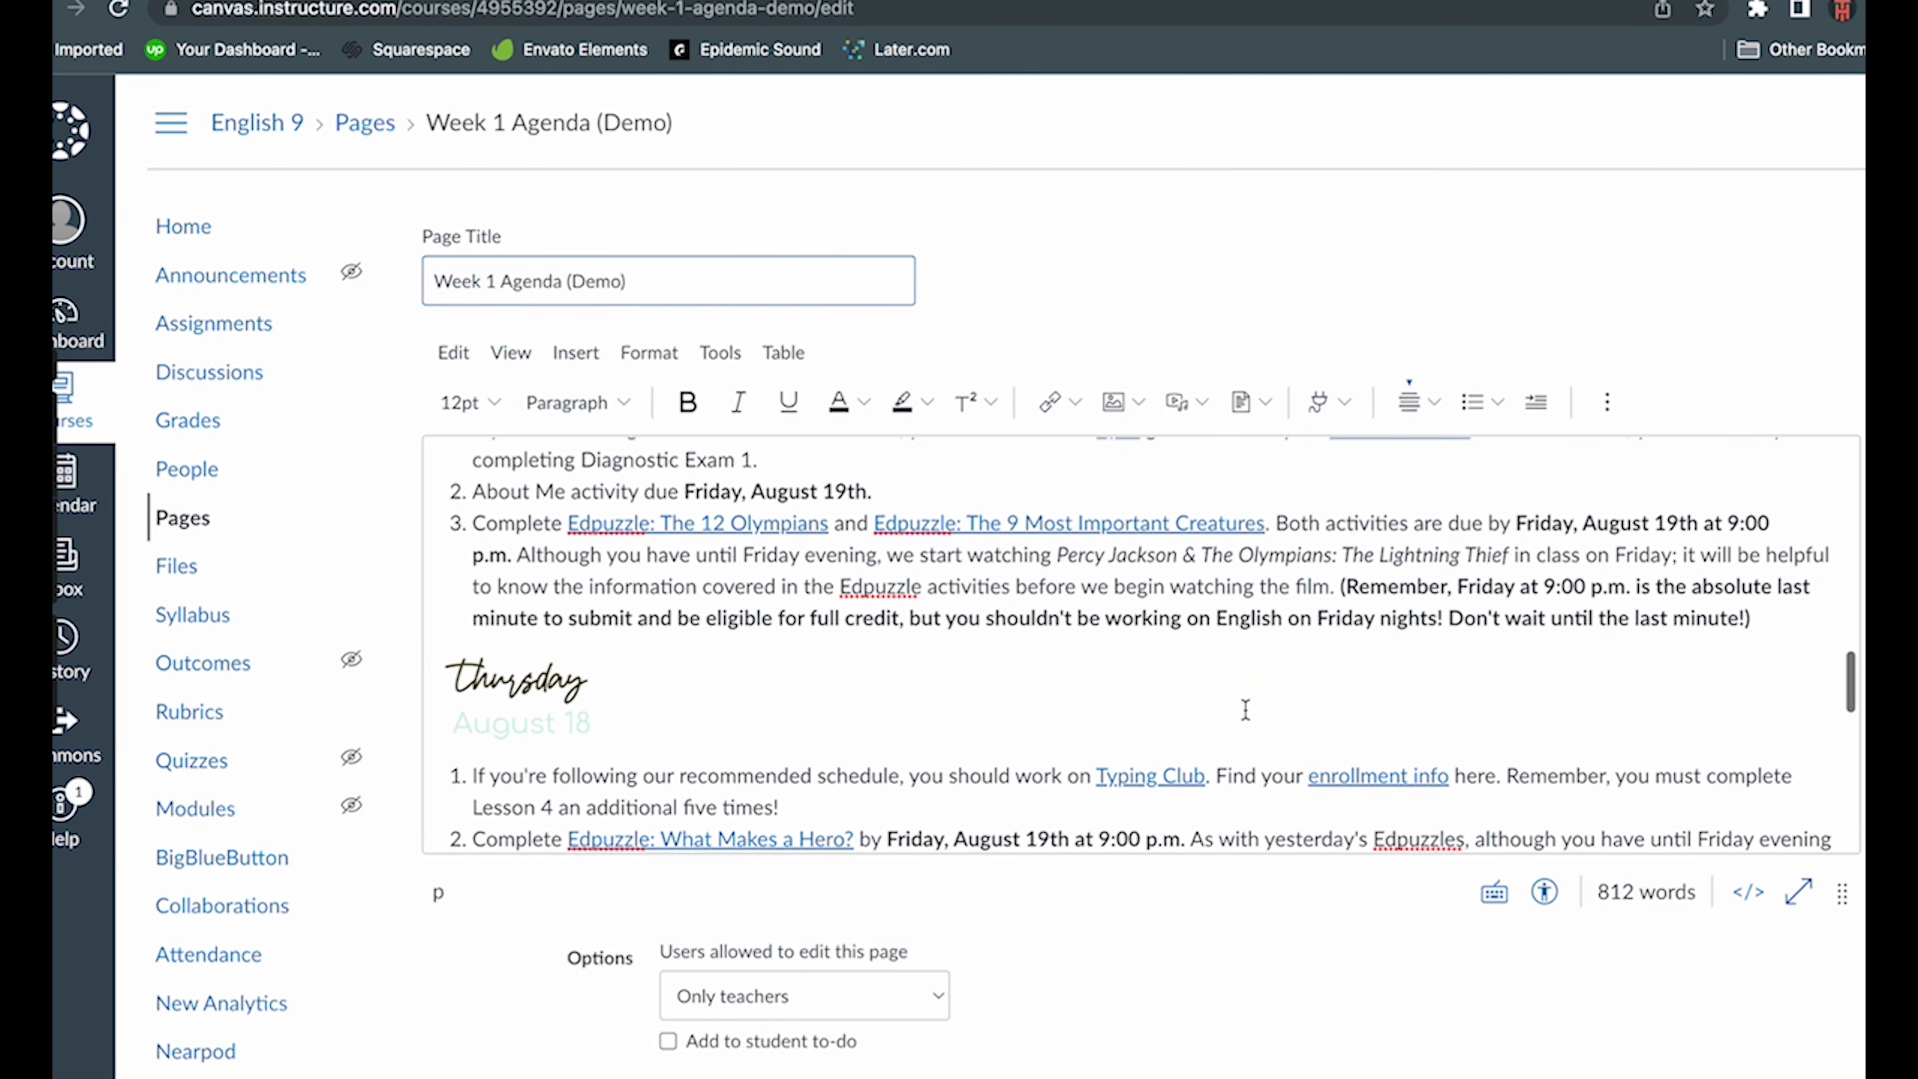
scroll(1246, 711, "down", 5)
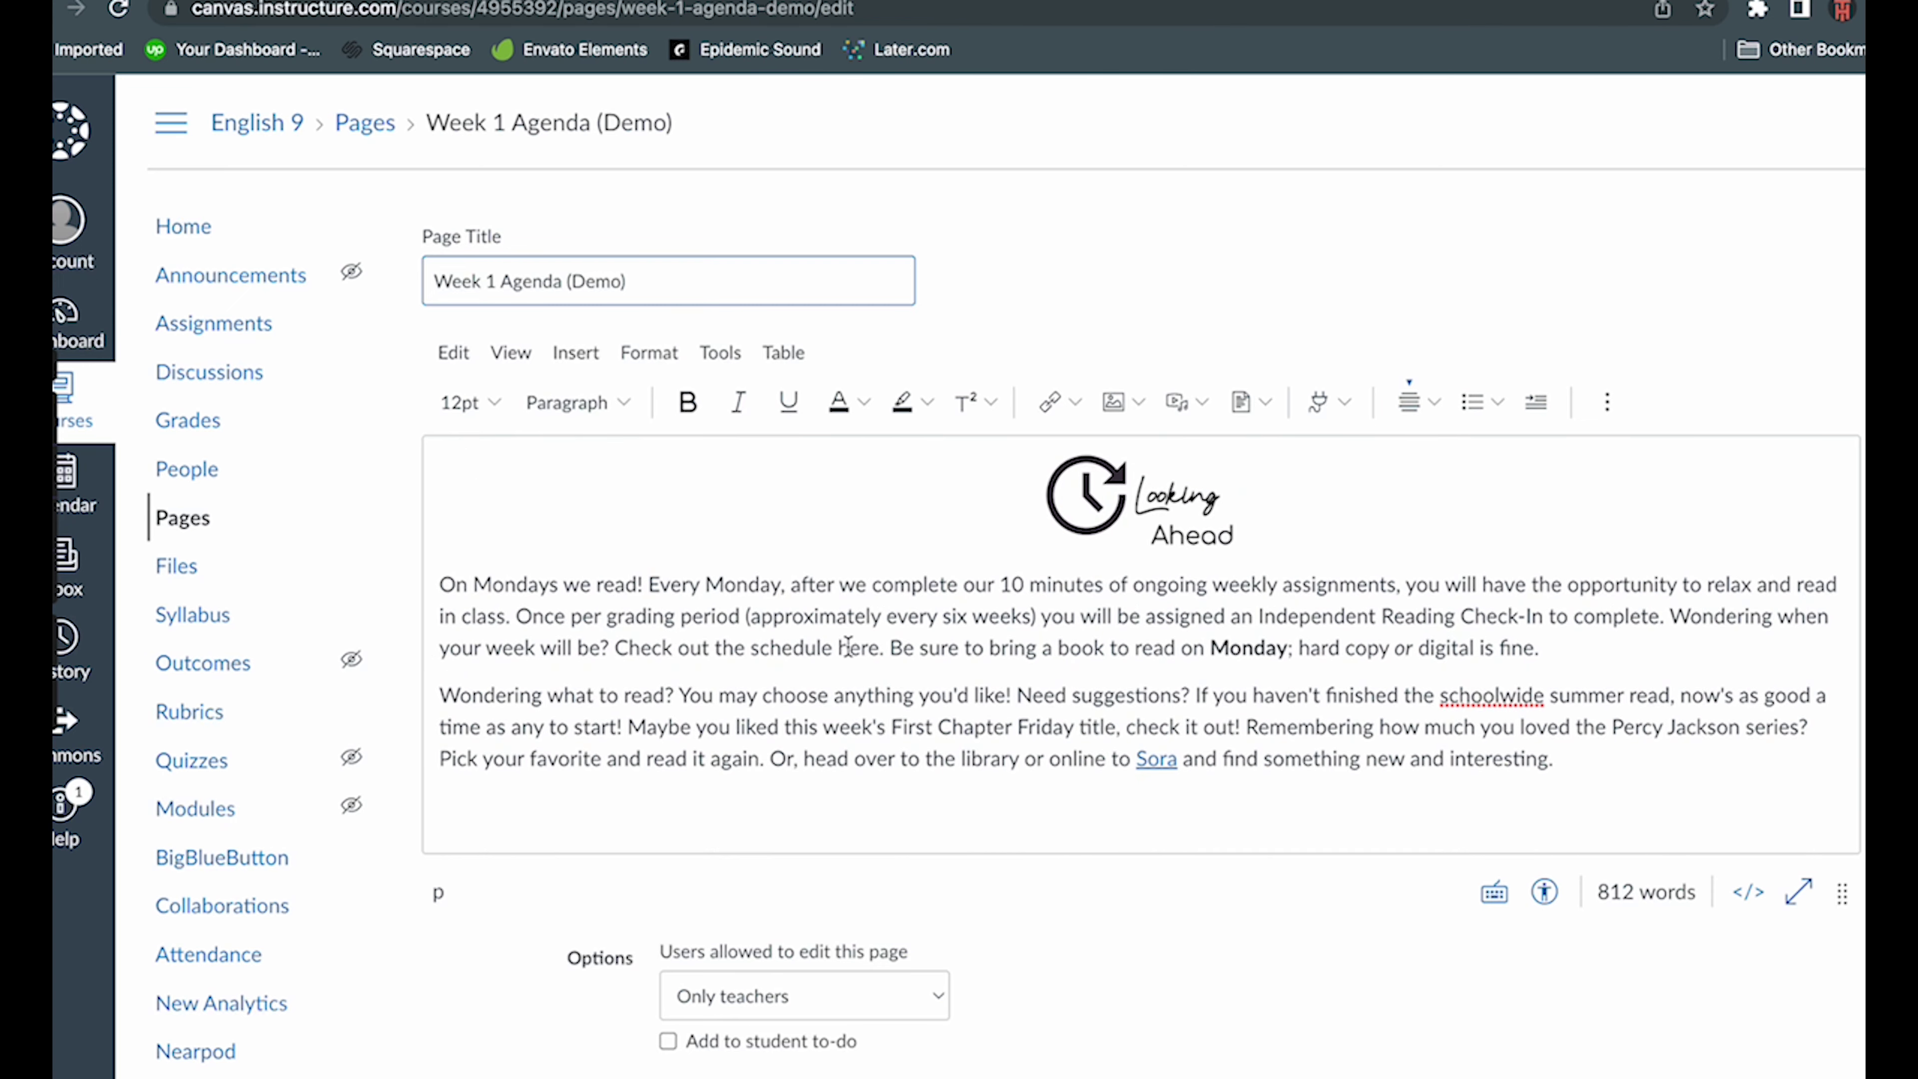
left_click_drag(838, 647, 881, 648)
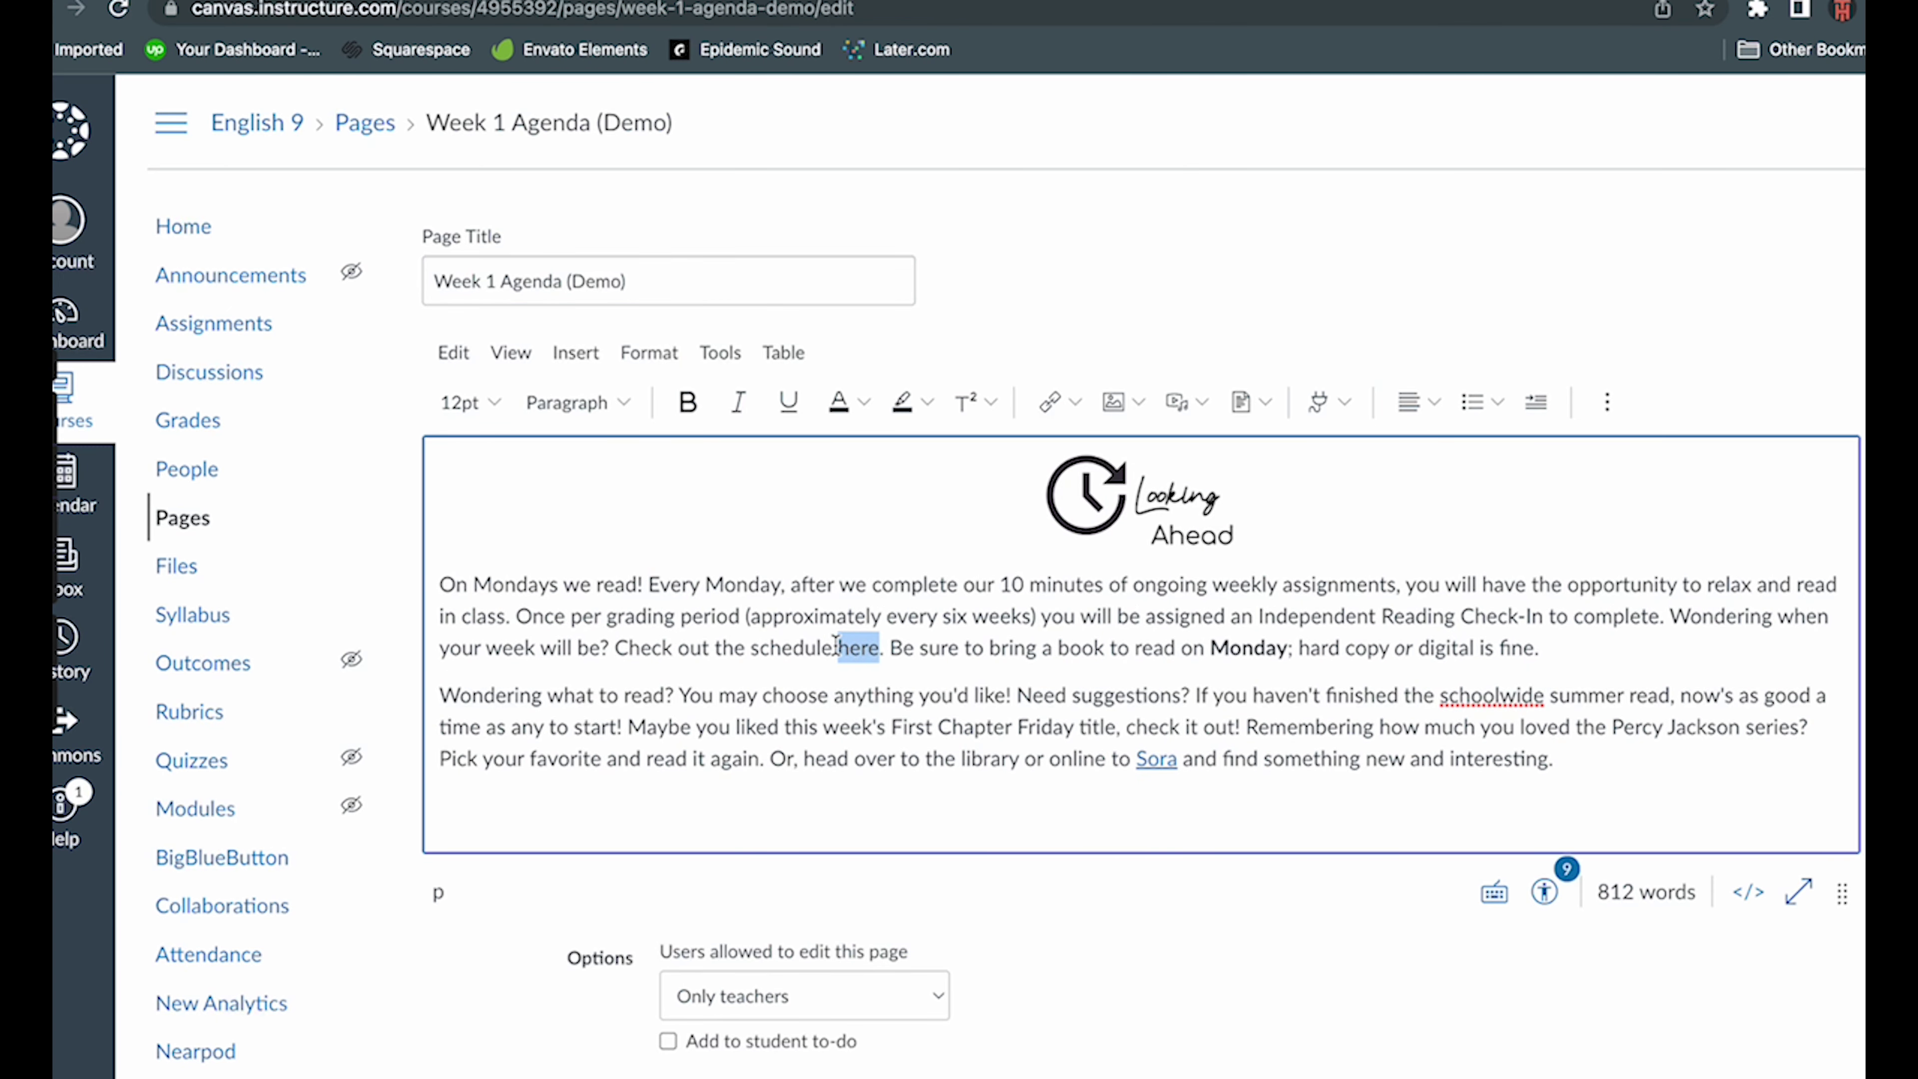
left_click(1076, 403)
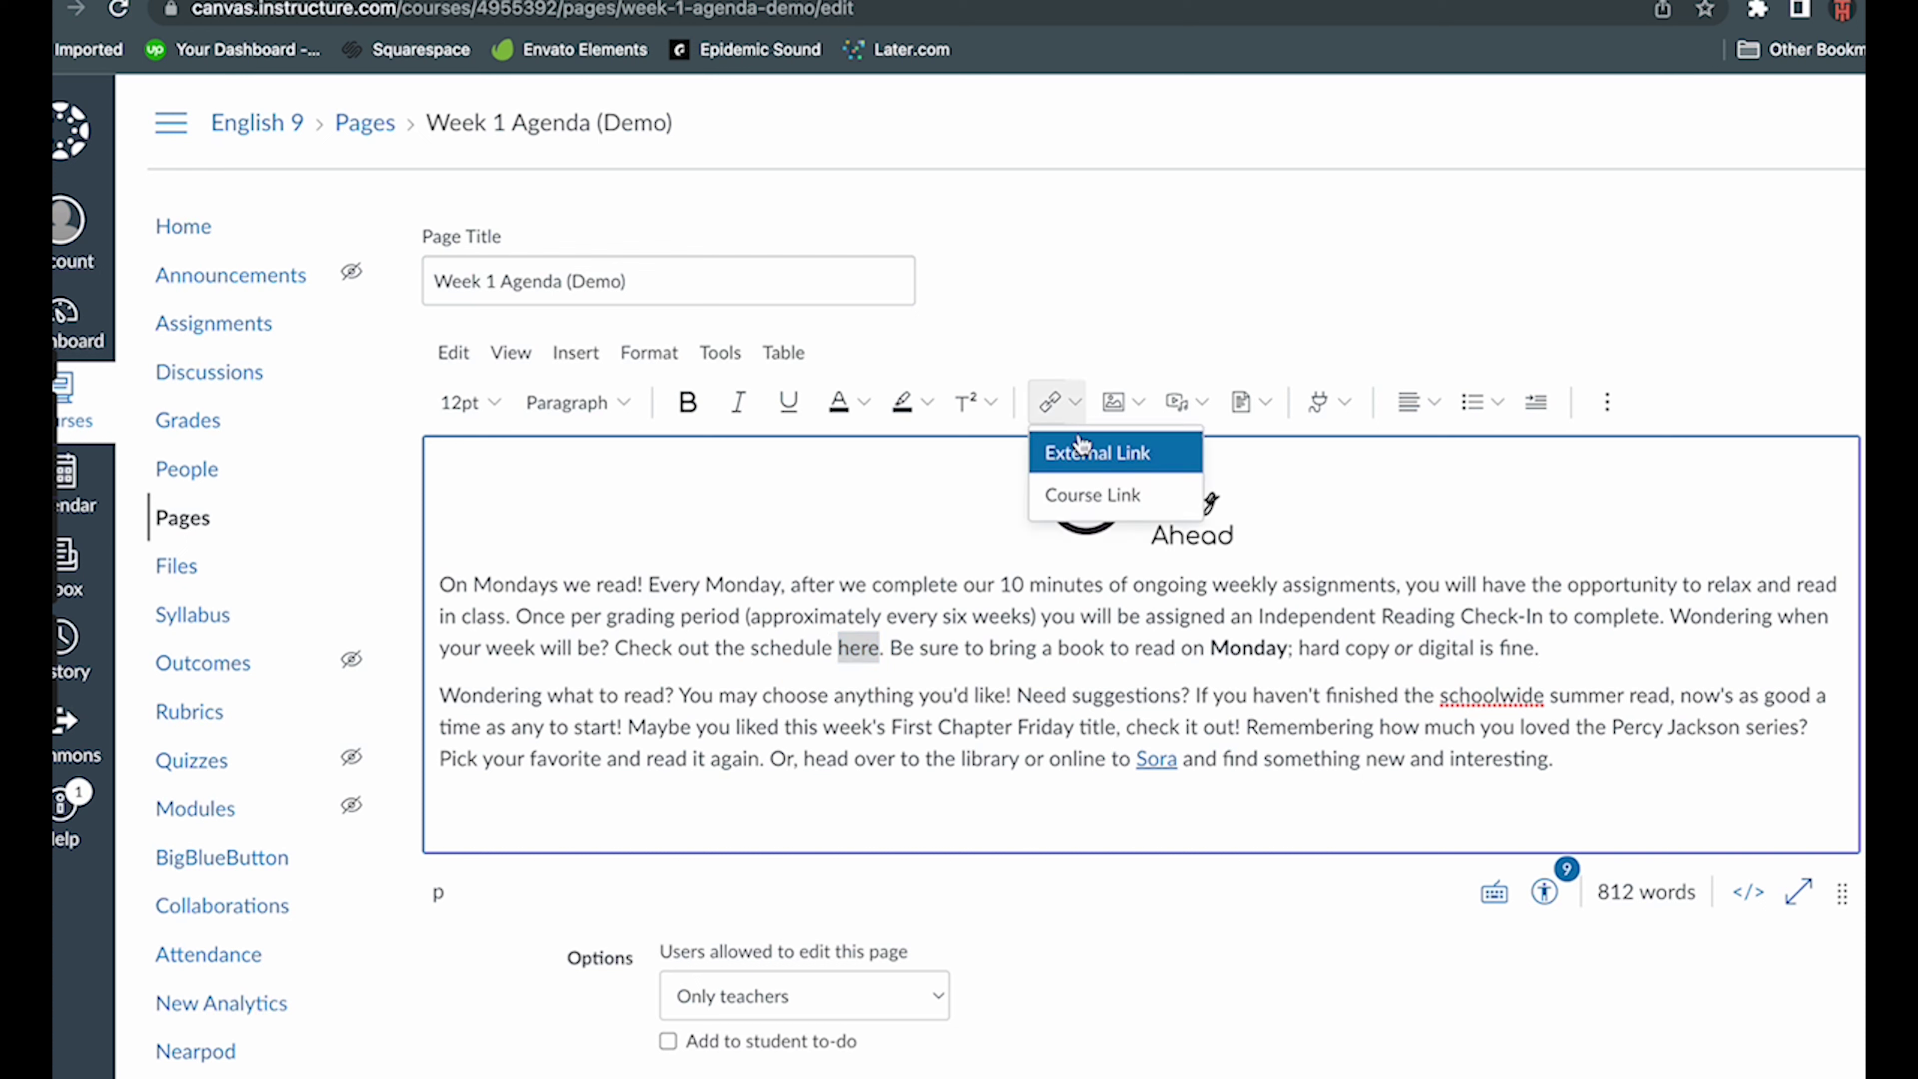
left_click(1088, 493)
left_click(1311, 473)
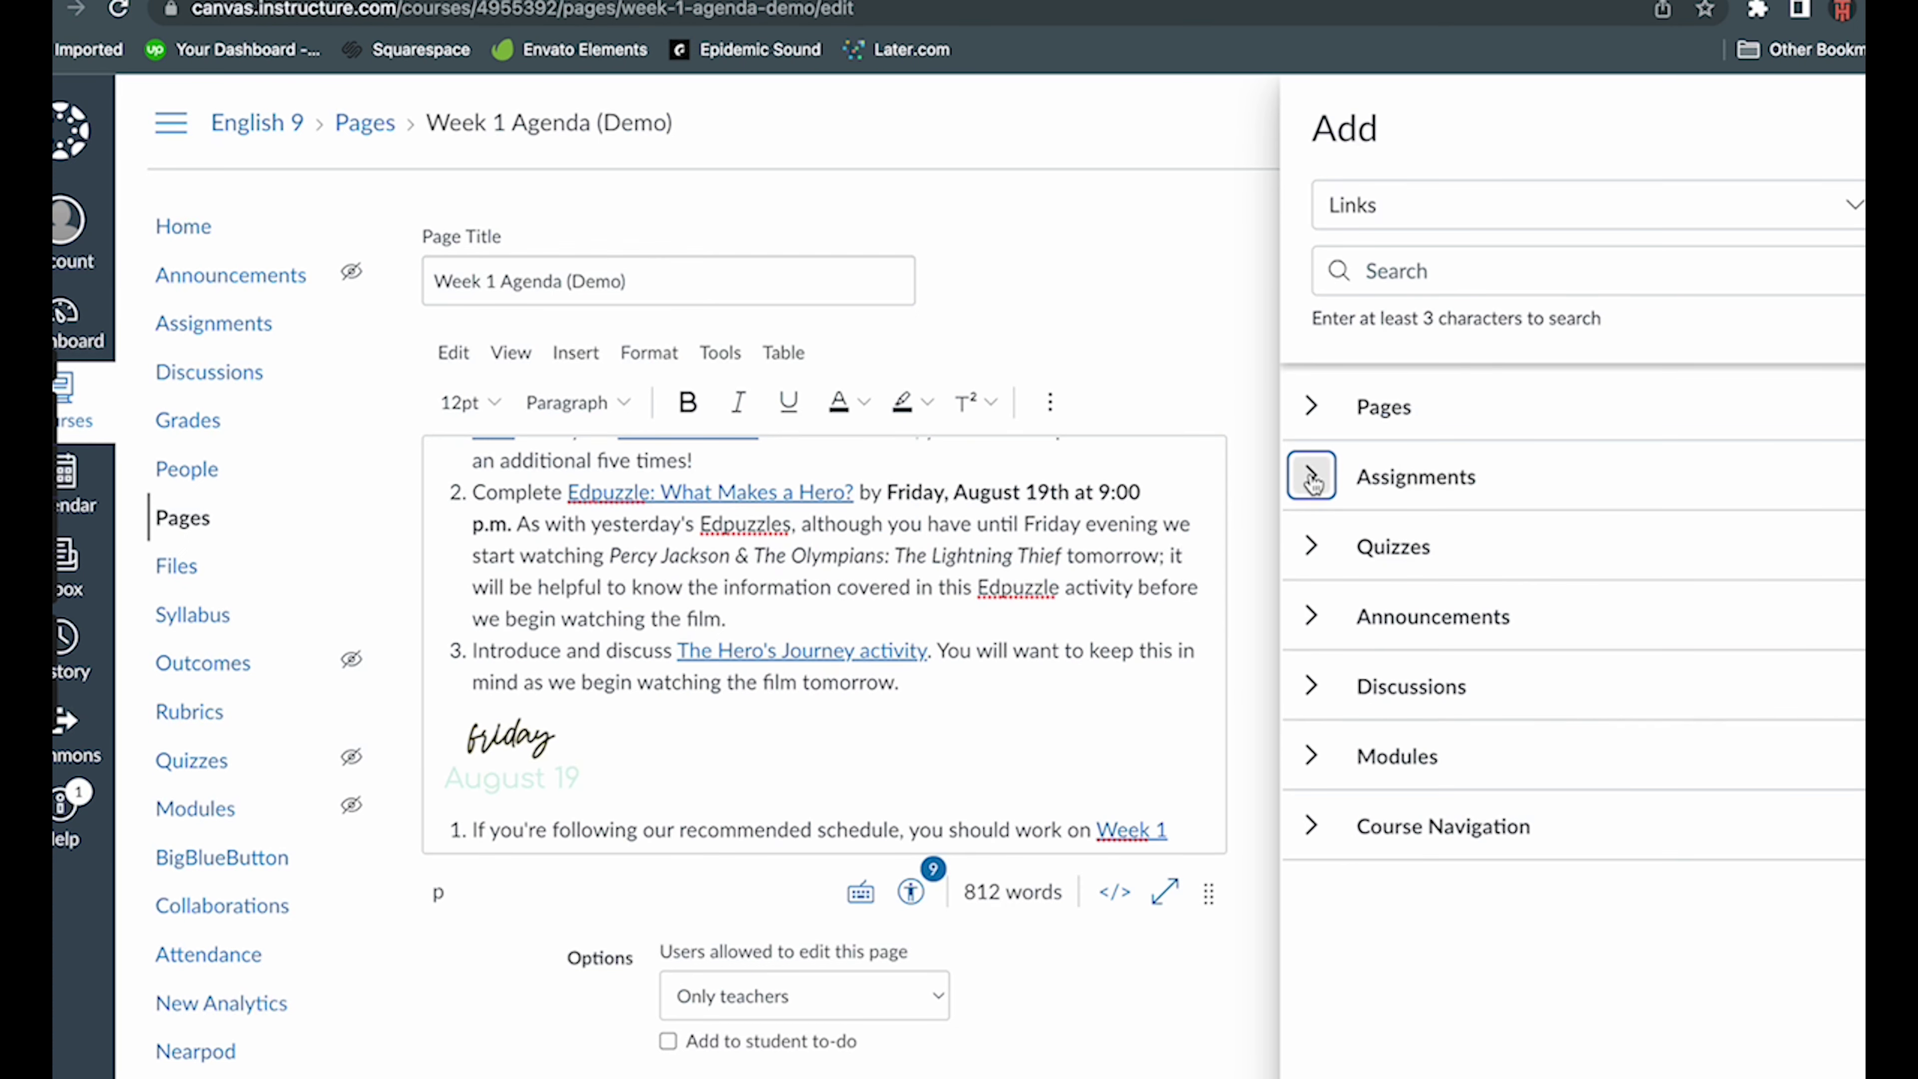
left_click(1310, 409)
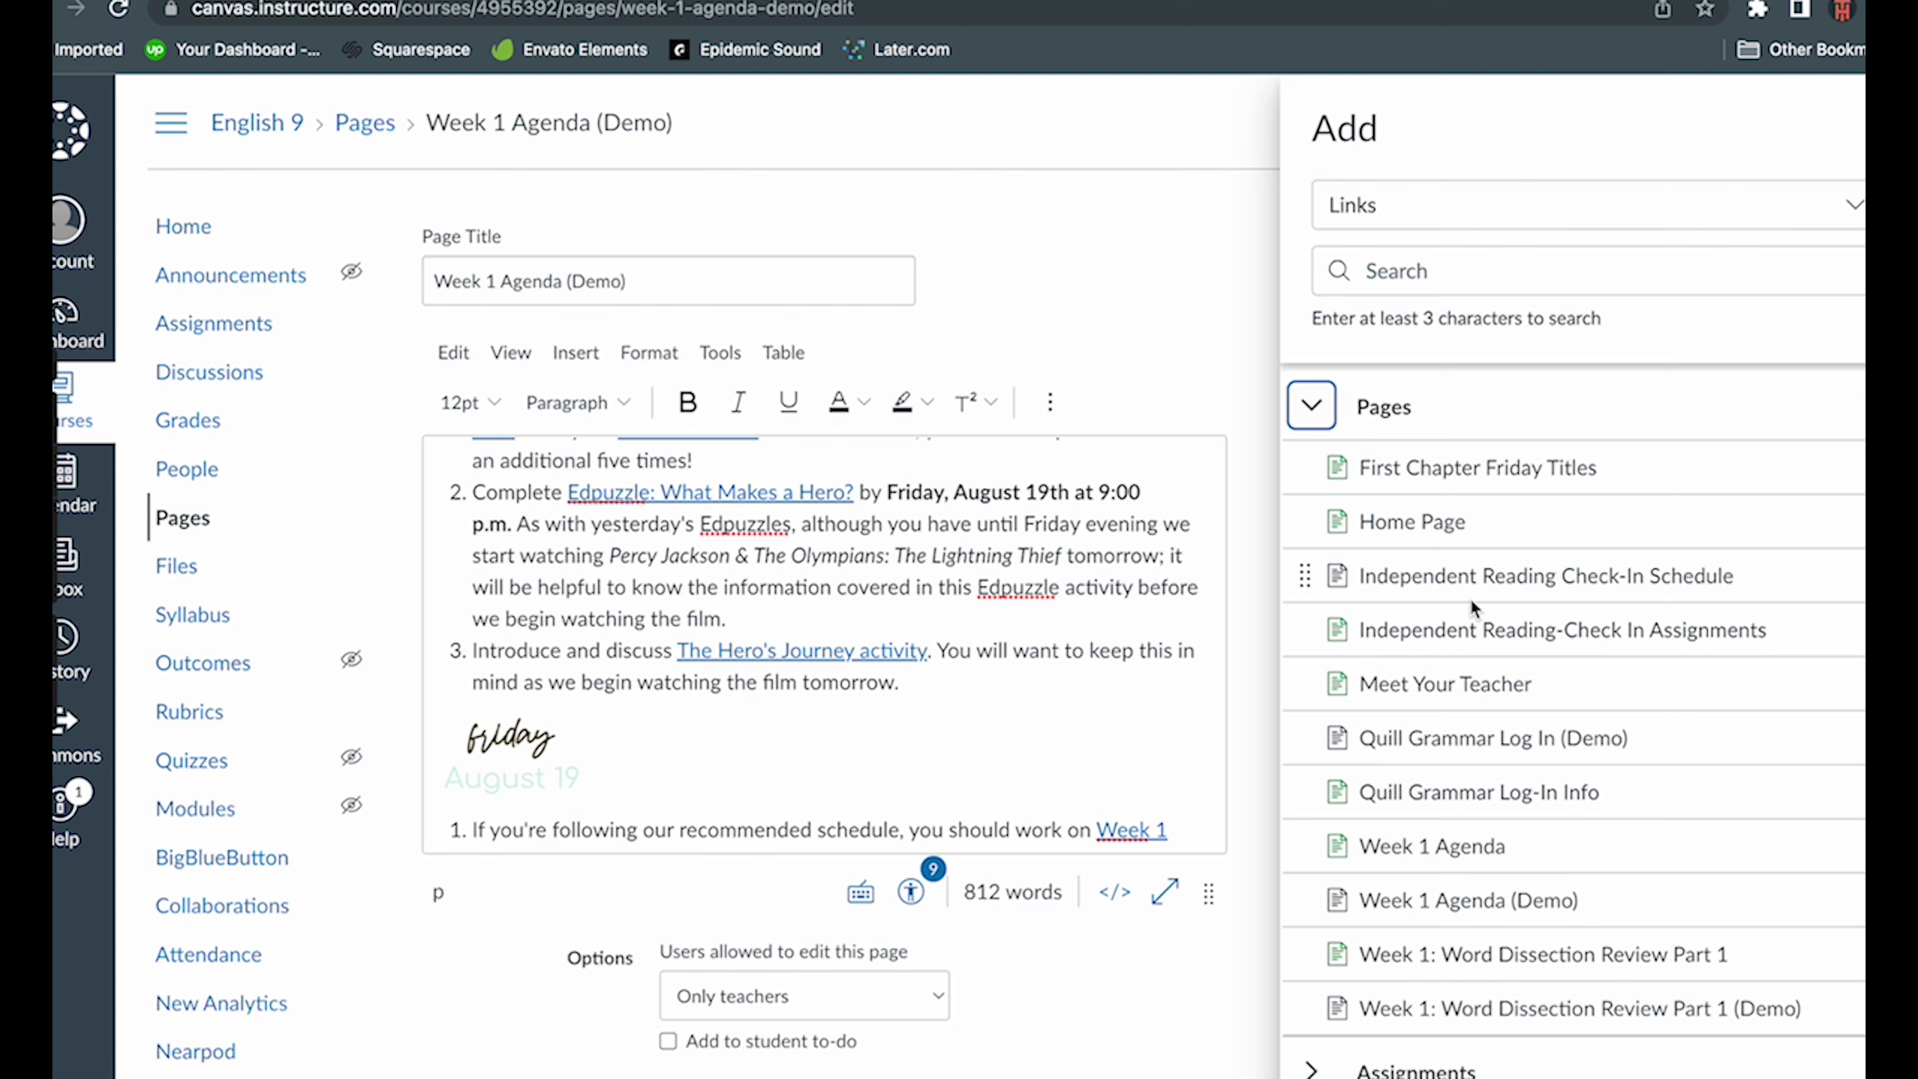
left_click(1464, 576)
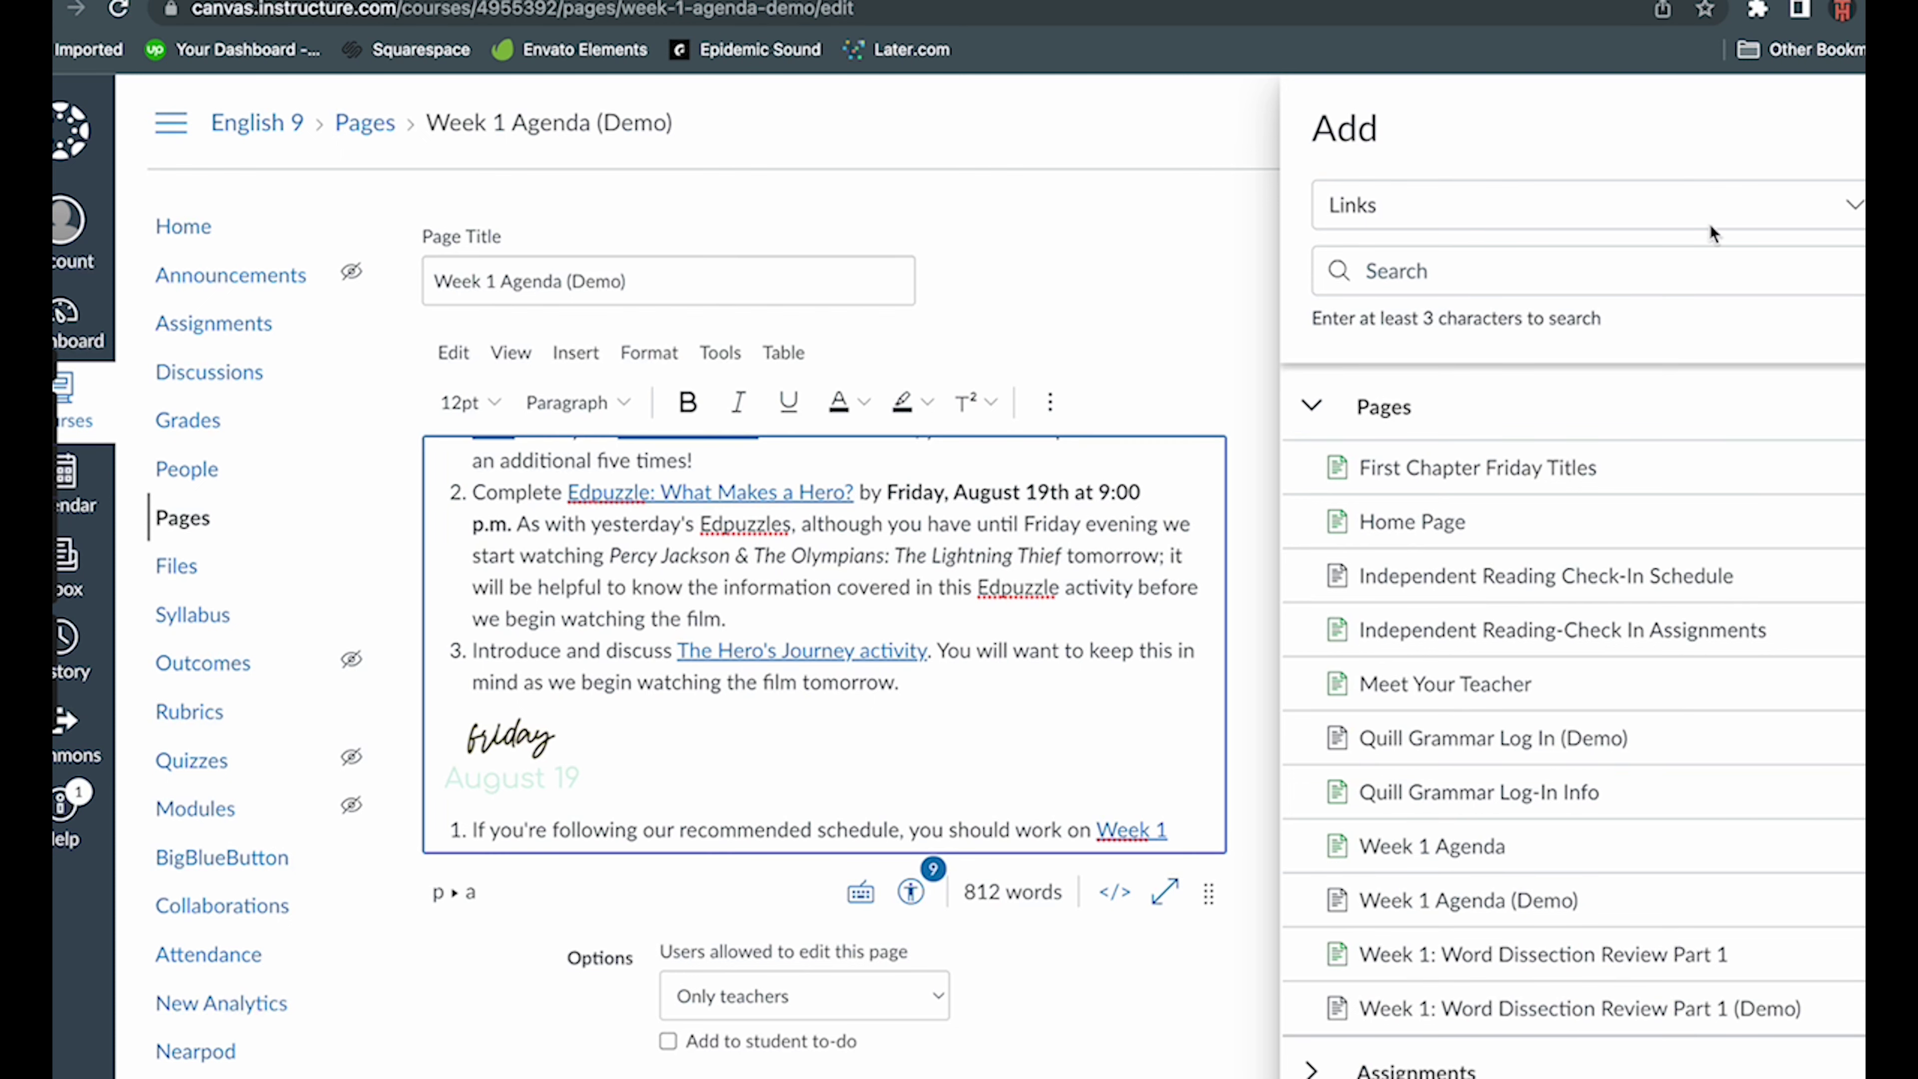
key("Escape")
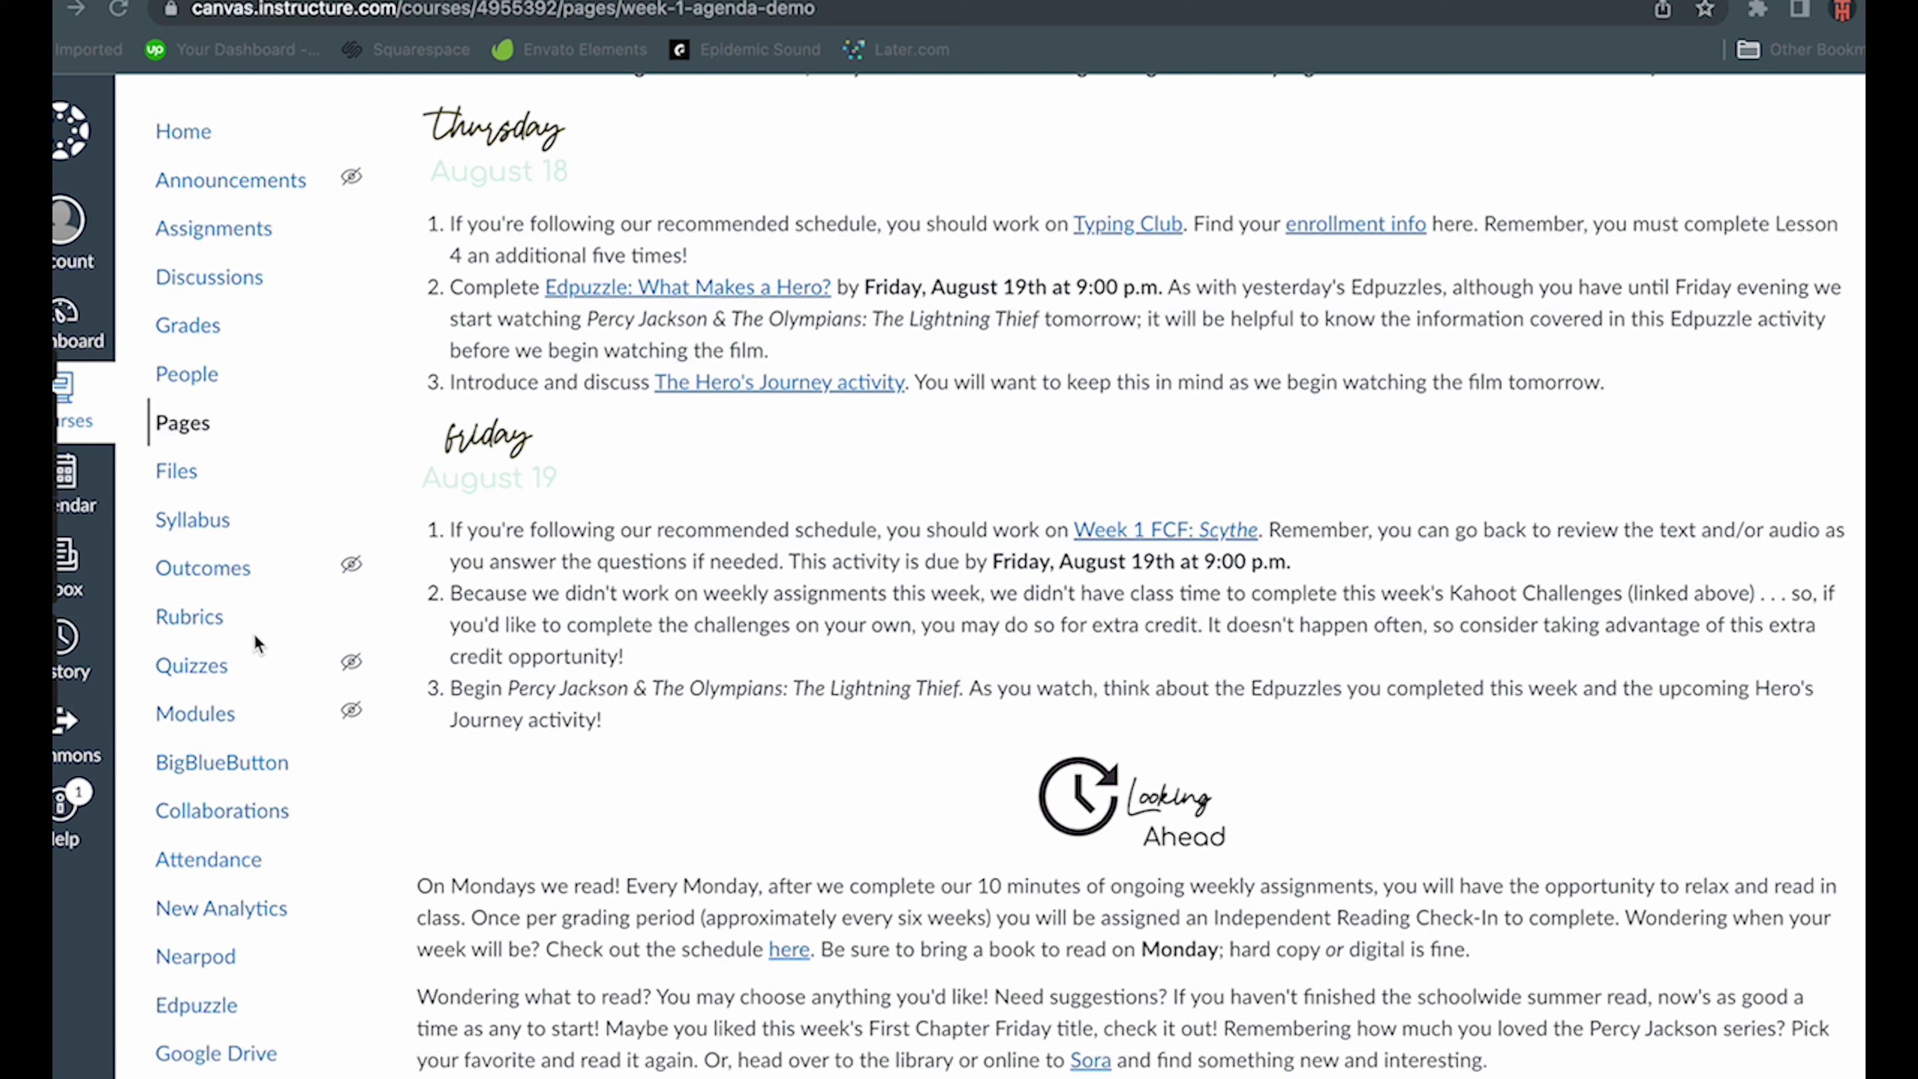
- Start a new rubric in the English 9 course and title it "Reading Check-In (Demo)"
scroll(252, 632, "down", 1)
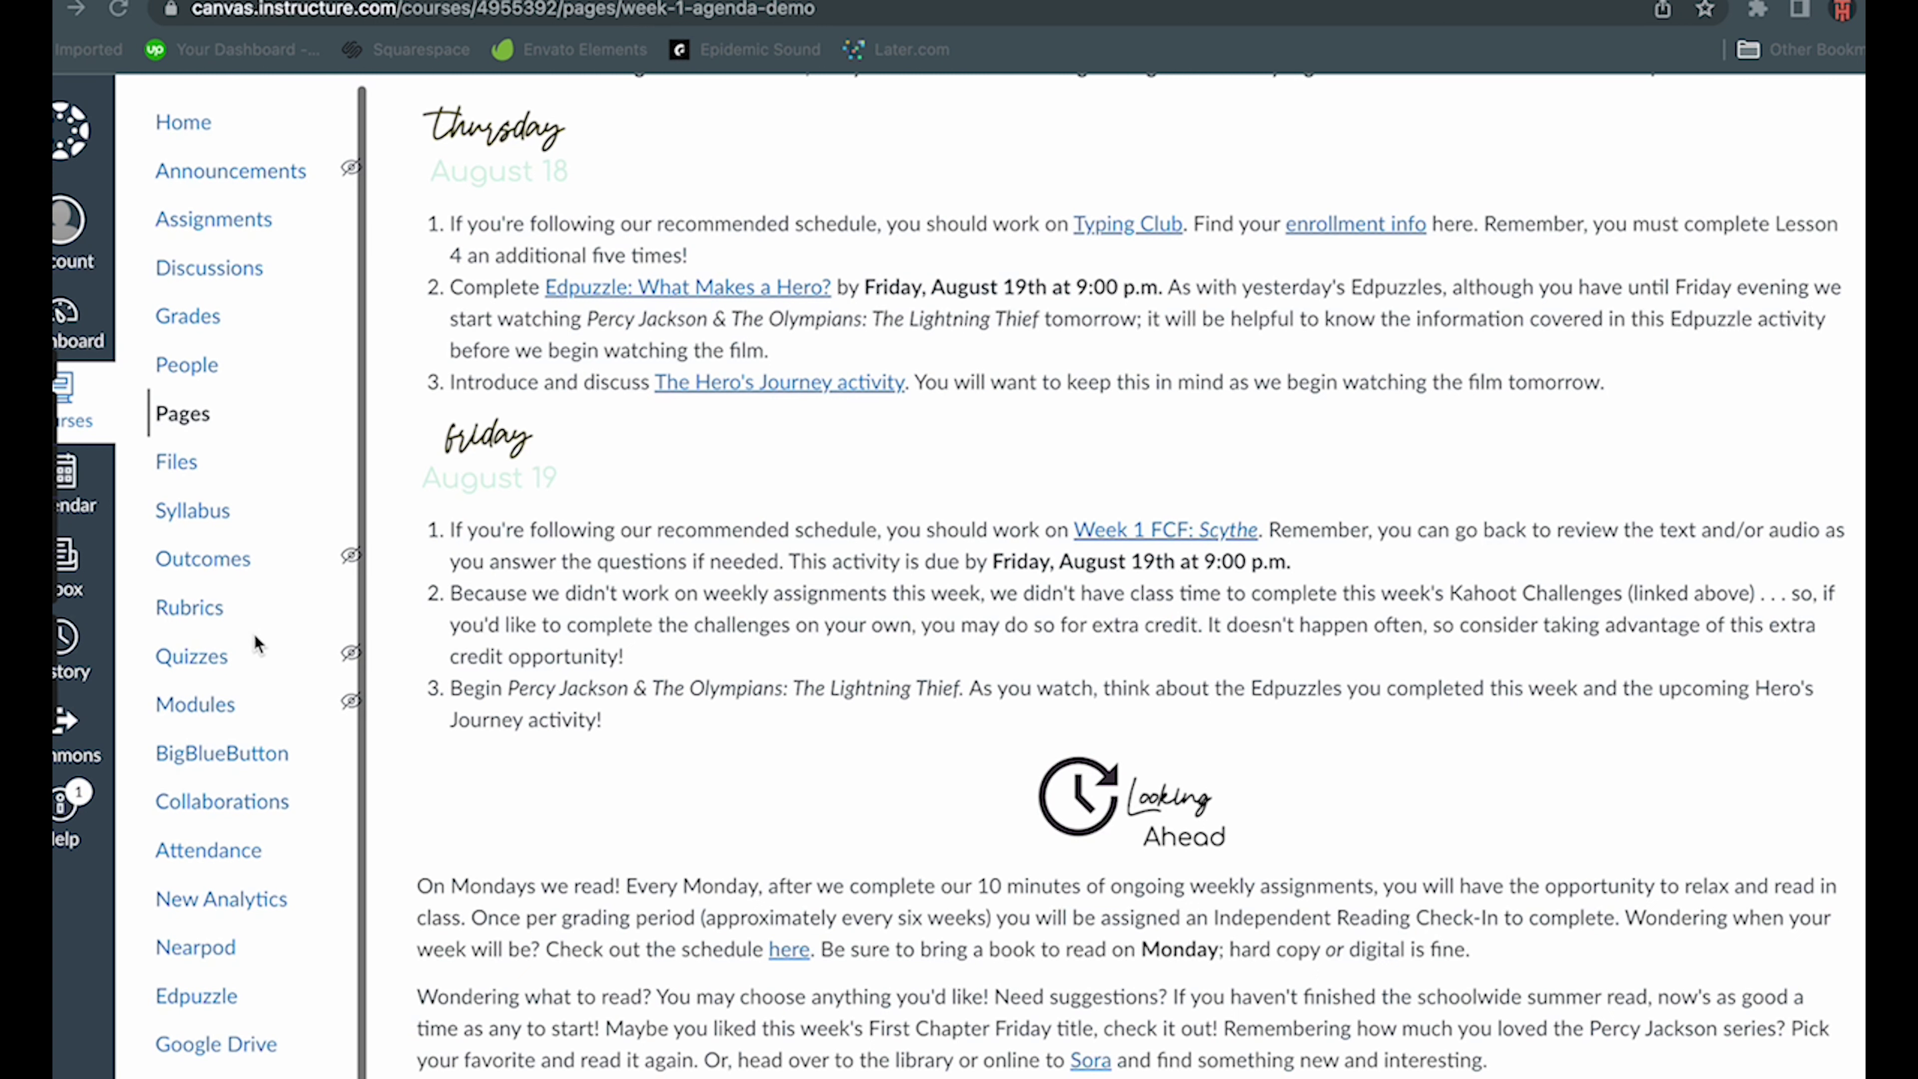
left_click(208, 618)
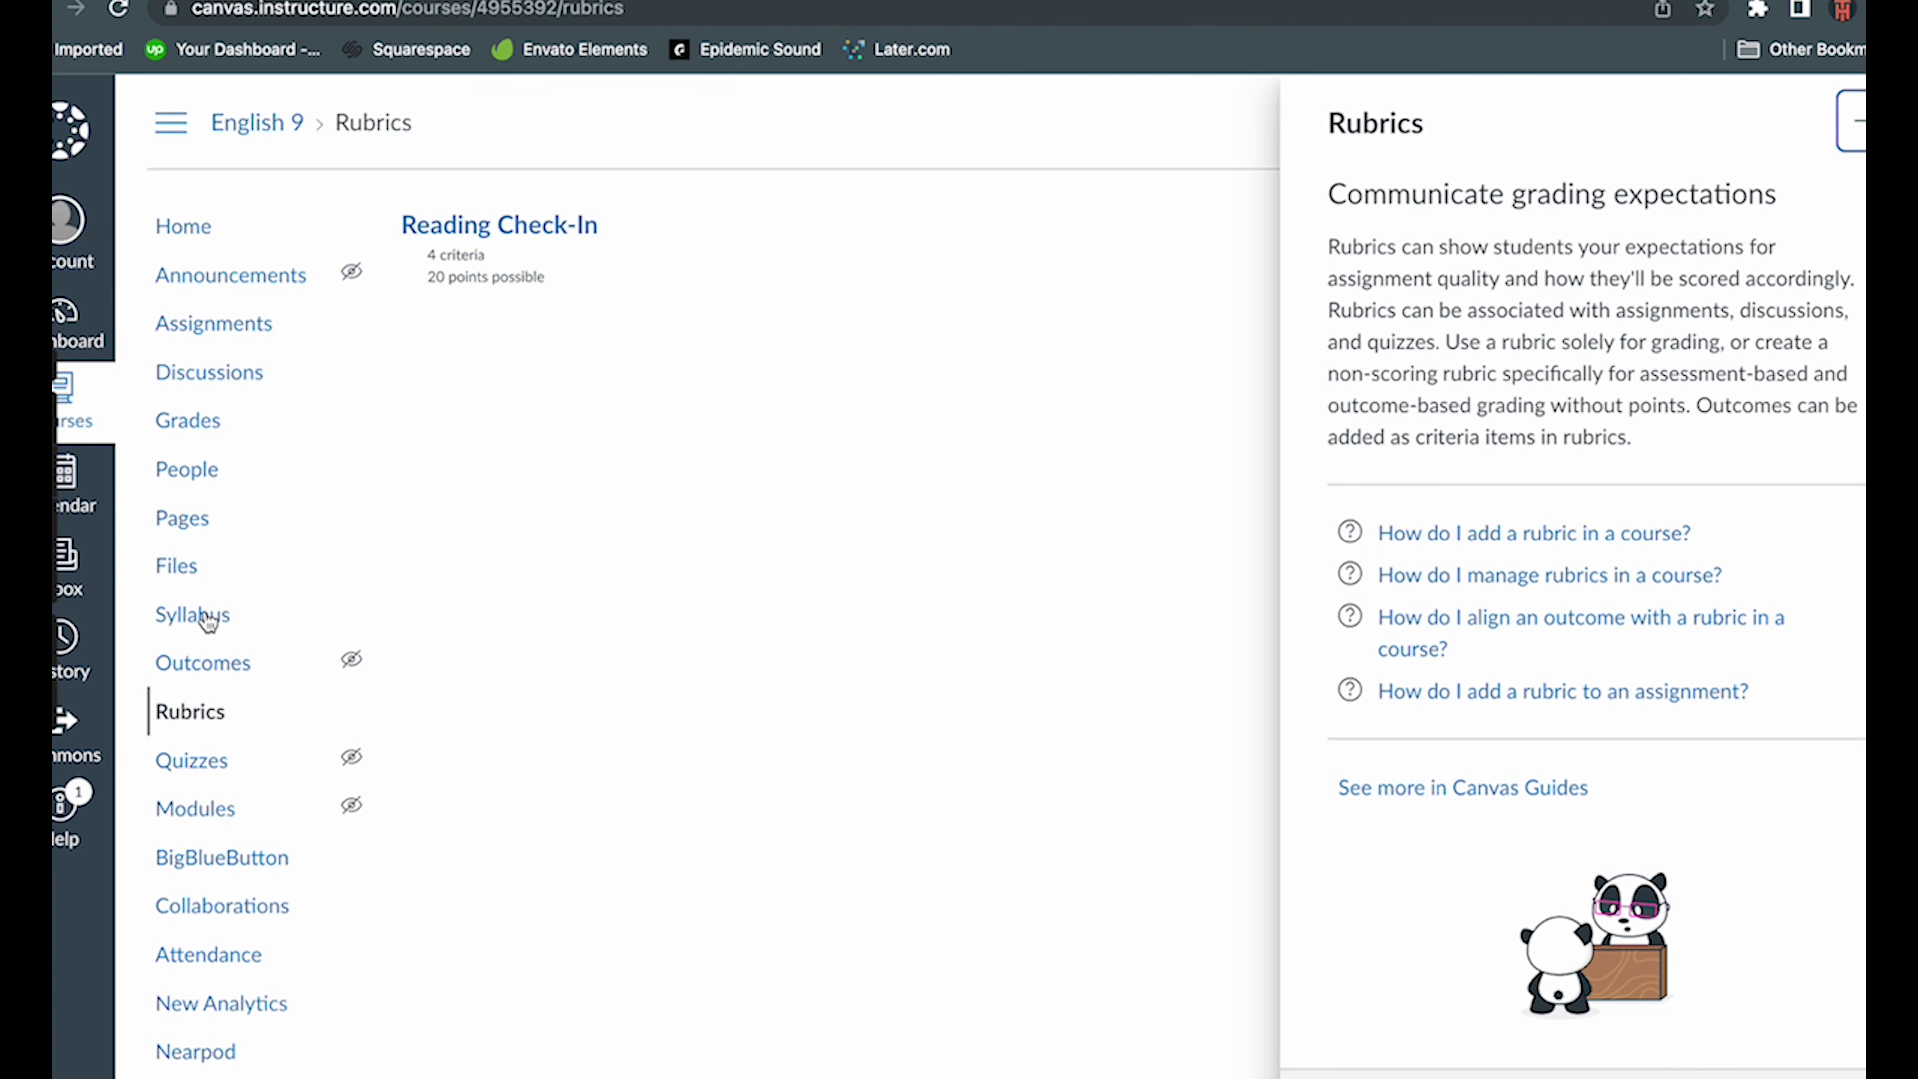
left_click(1843, 109)
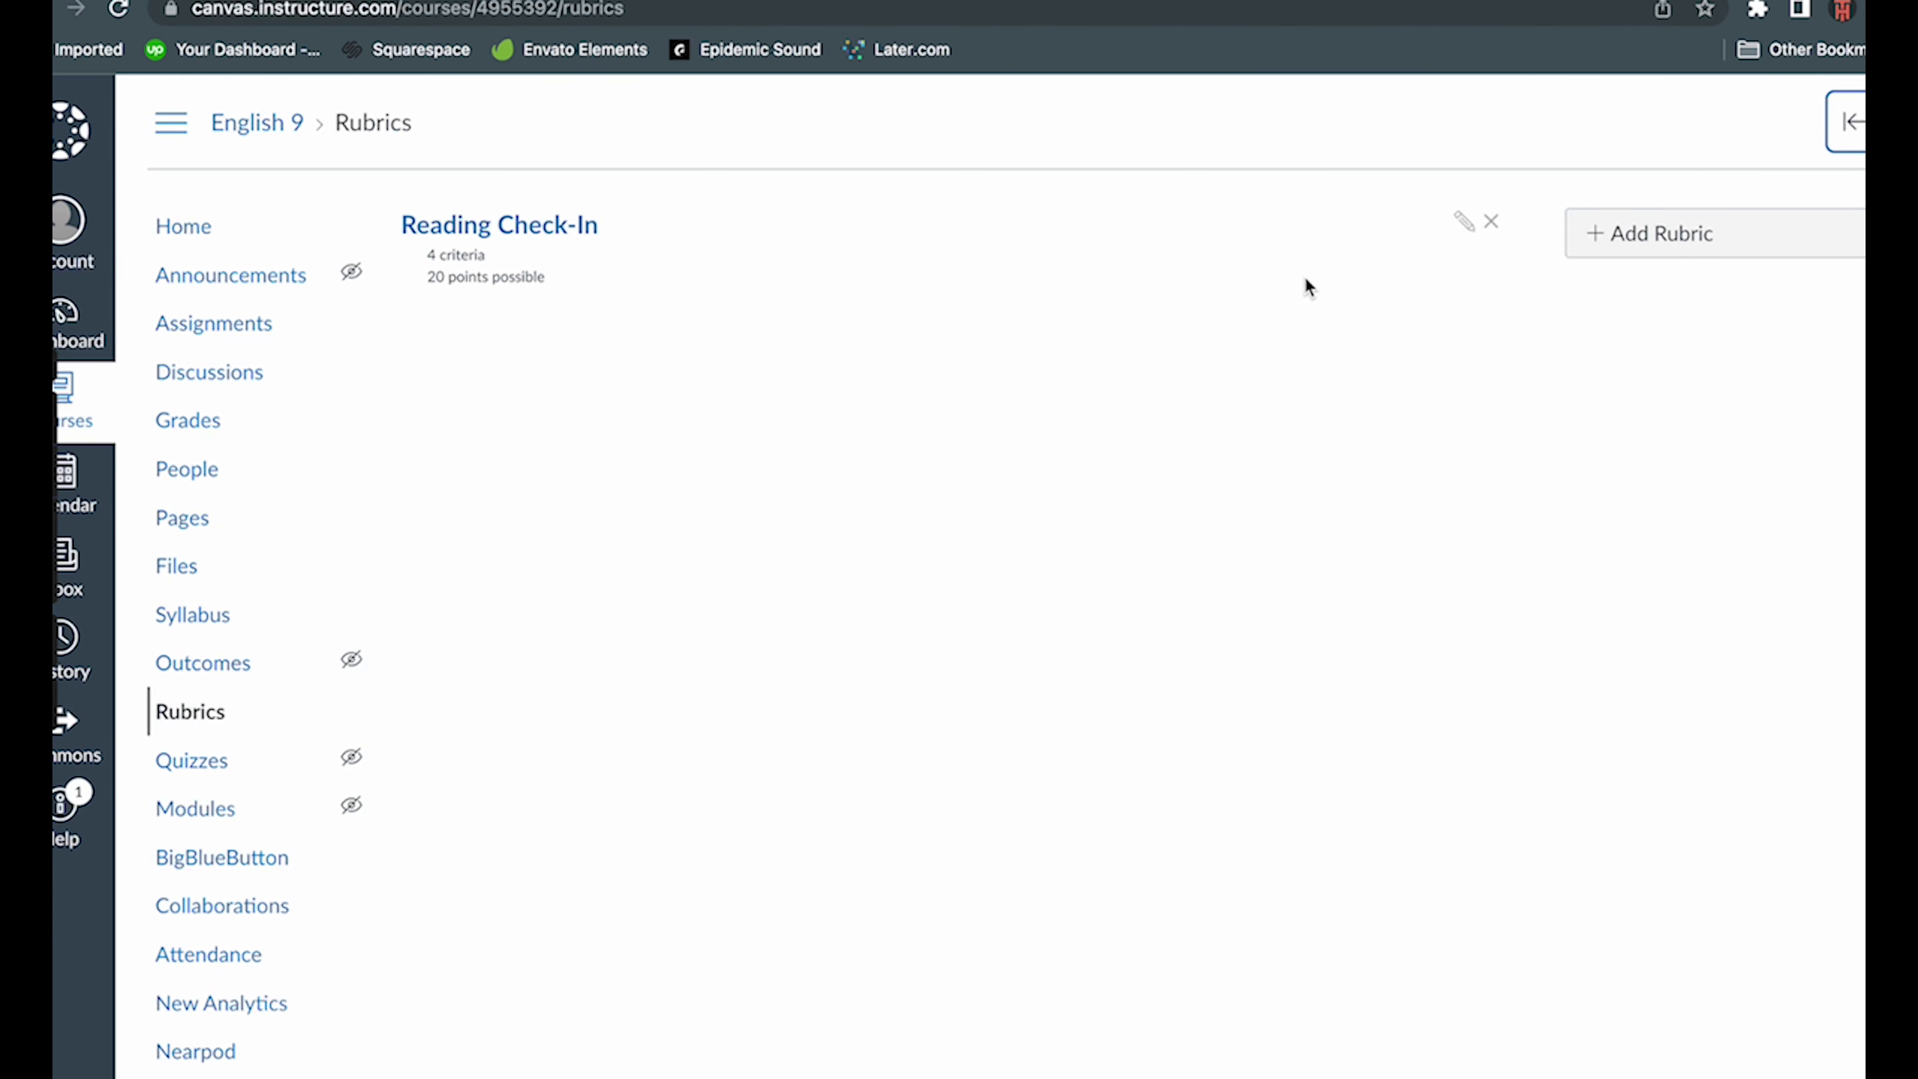
left_click(1664, 241)
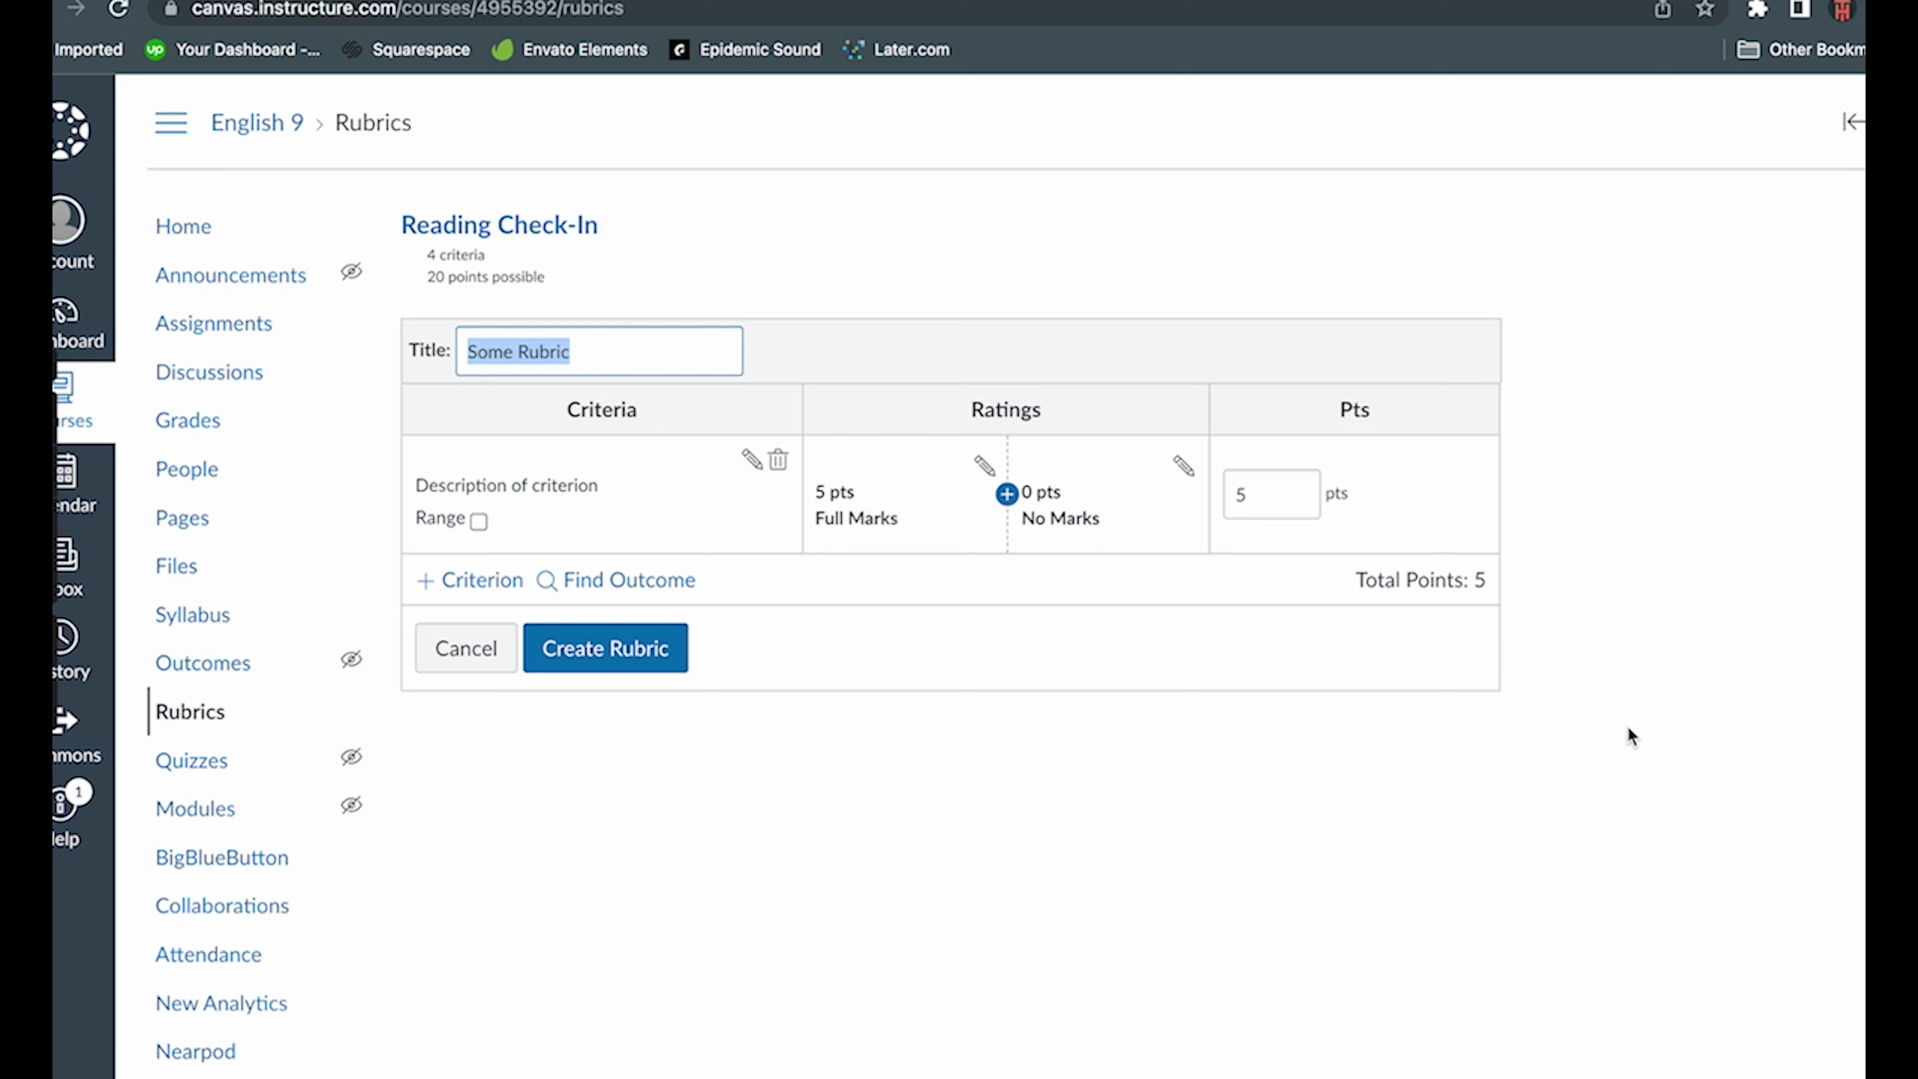
type("Reading Ch")
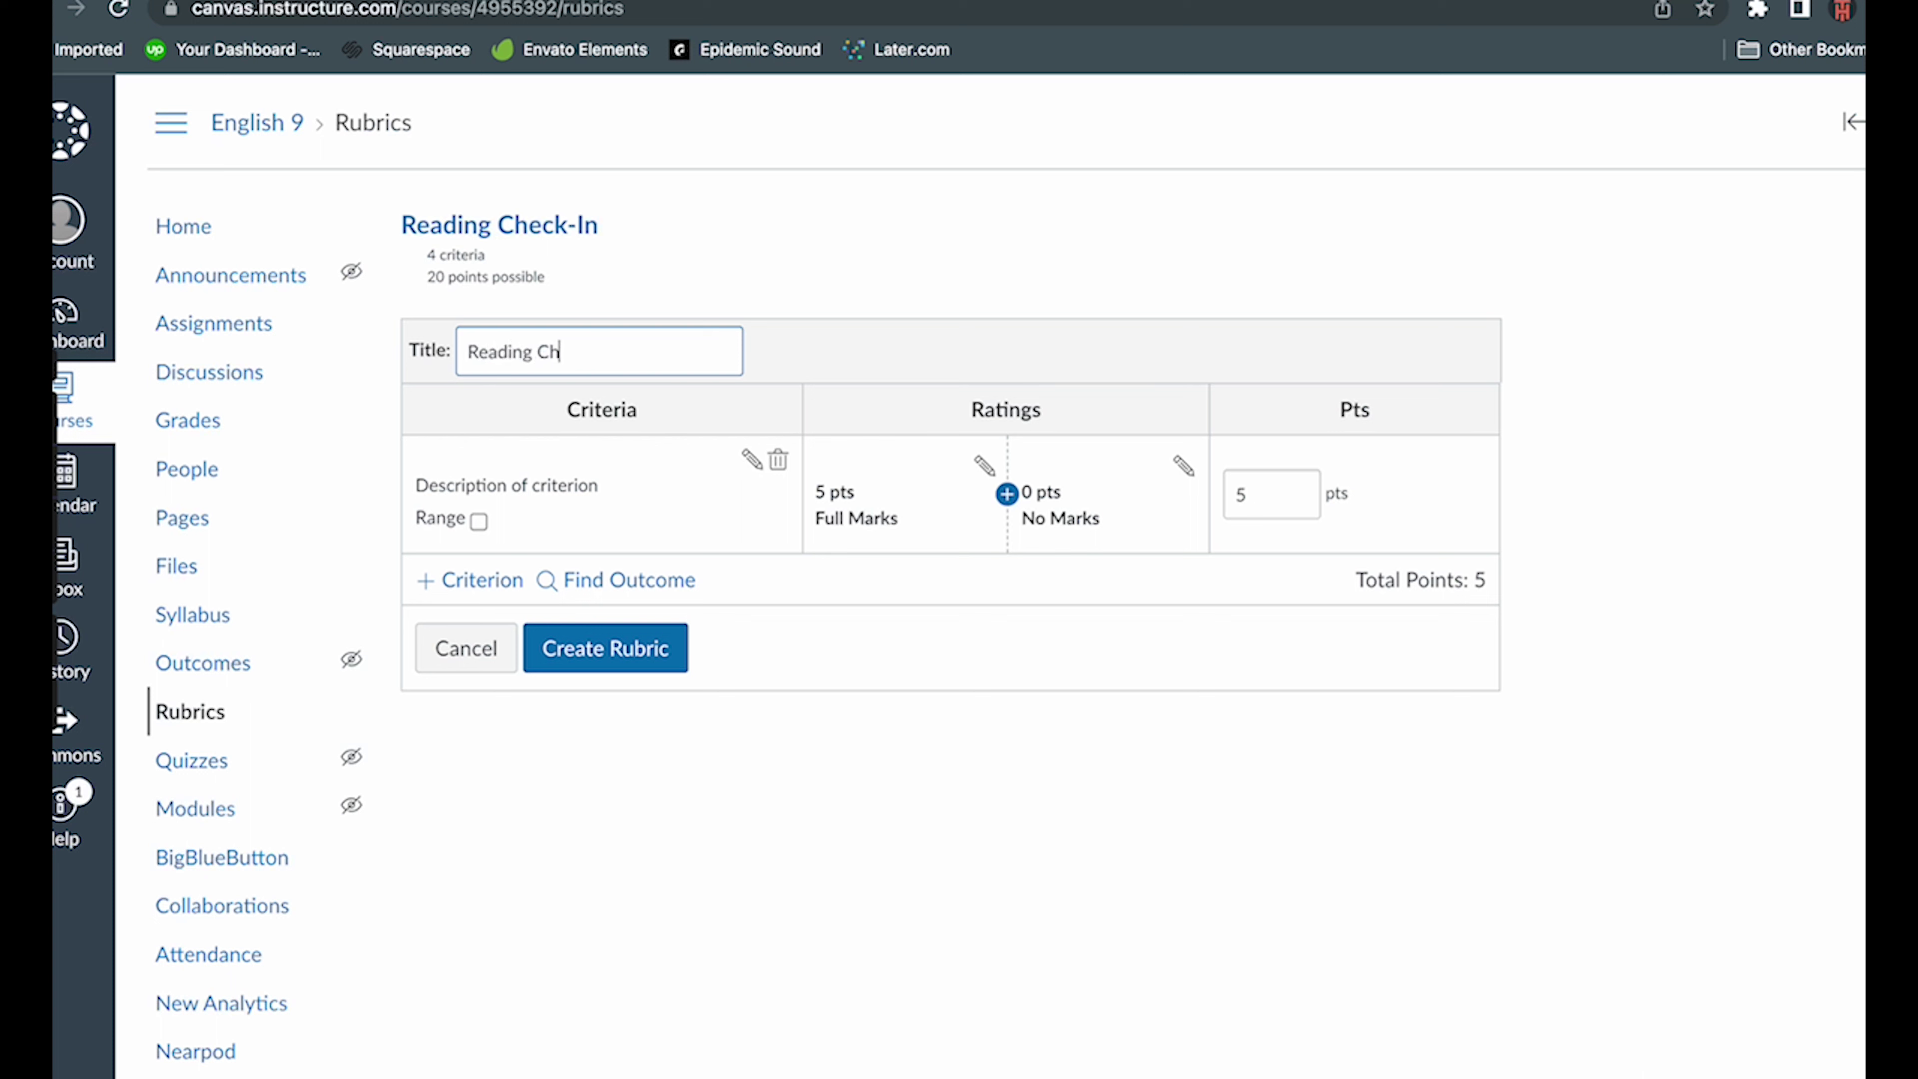
type("eck-In (Demo")
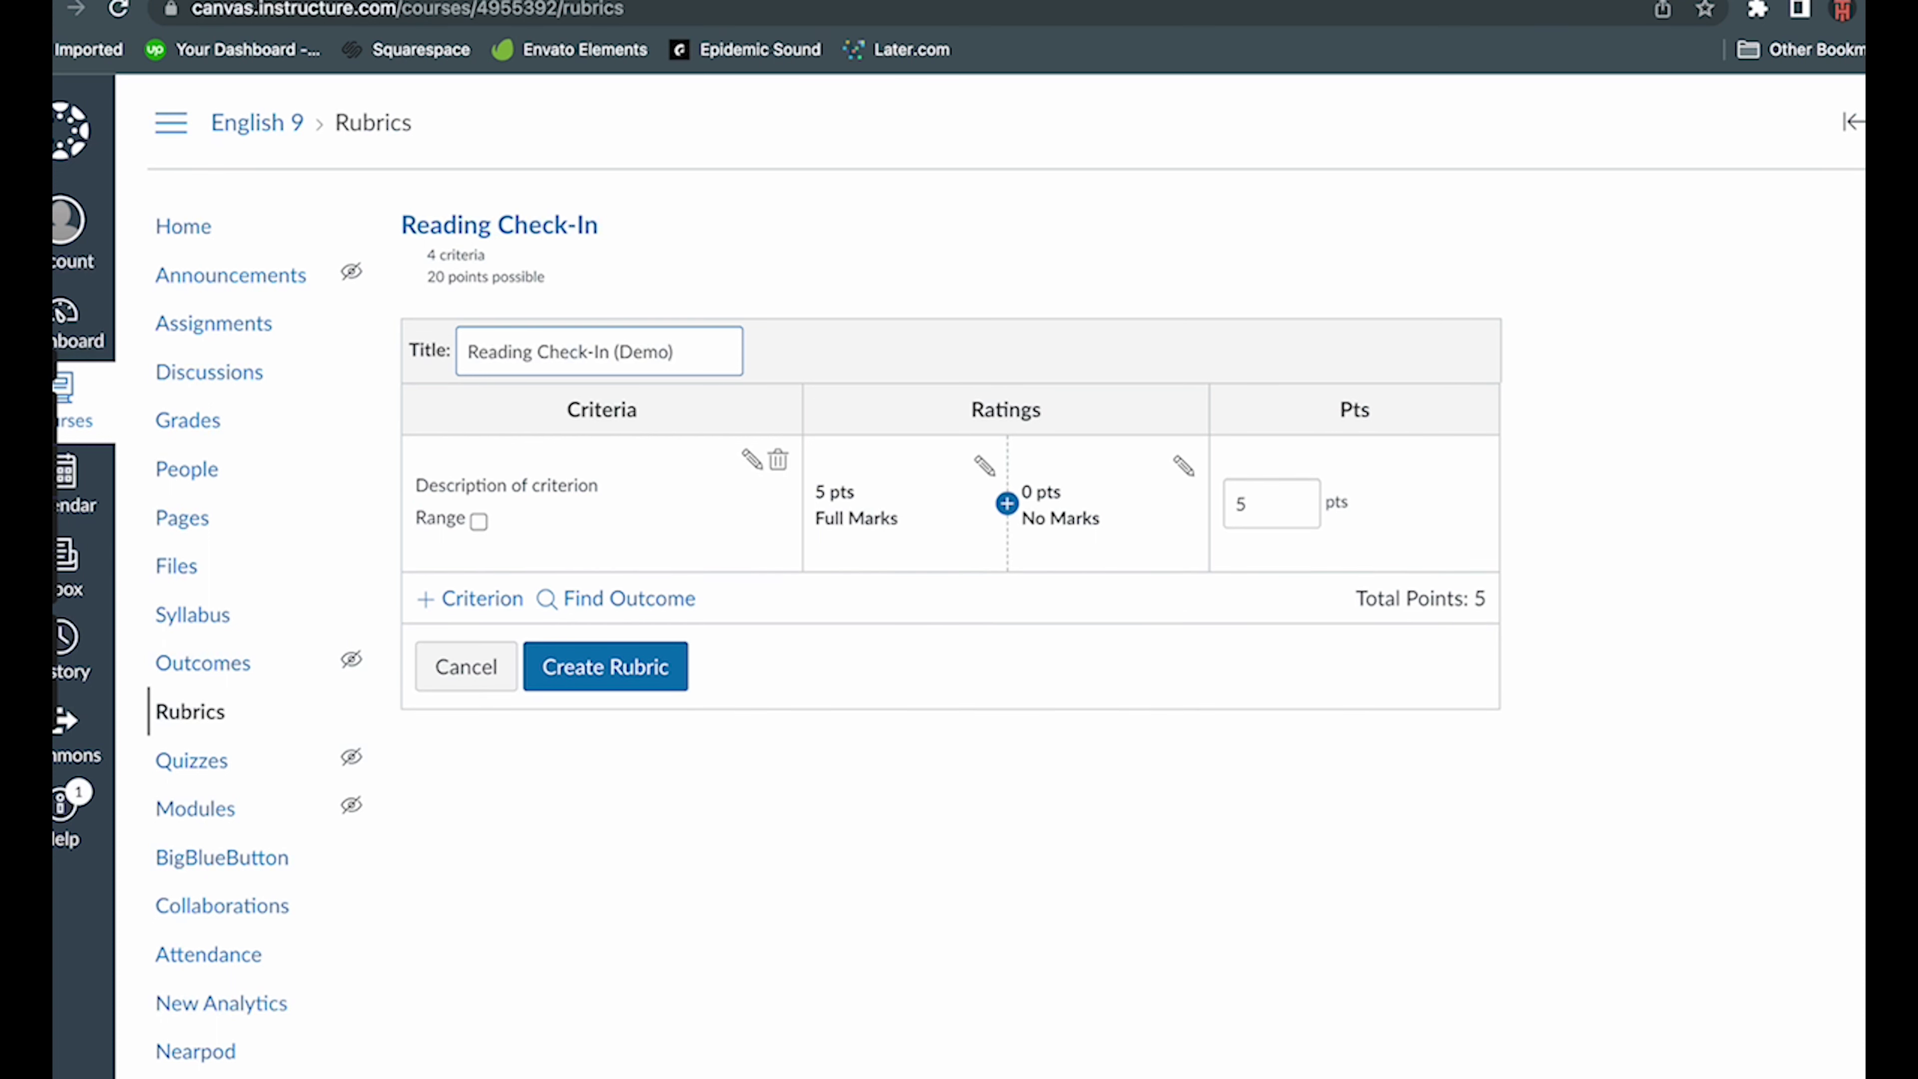
- Set the first criterion's description to "General Expectations", copied from the Reading Check-In Rubric in Google Docs, leaving the long description blank
key("ctrl+Tab")
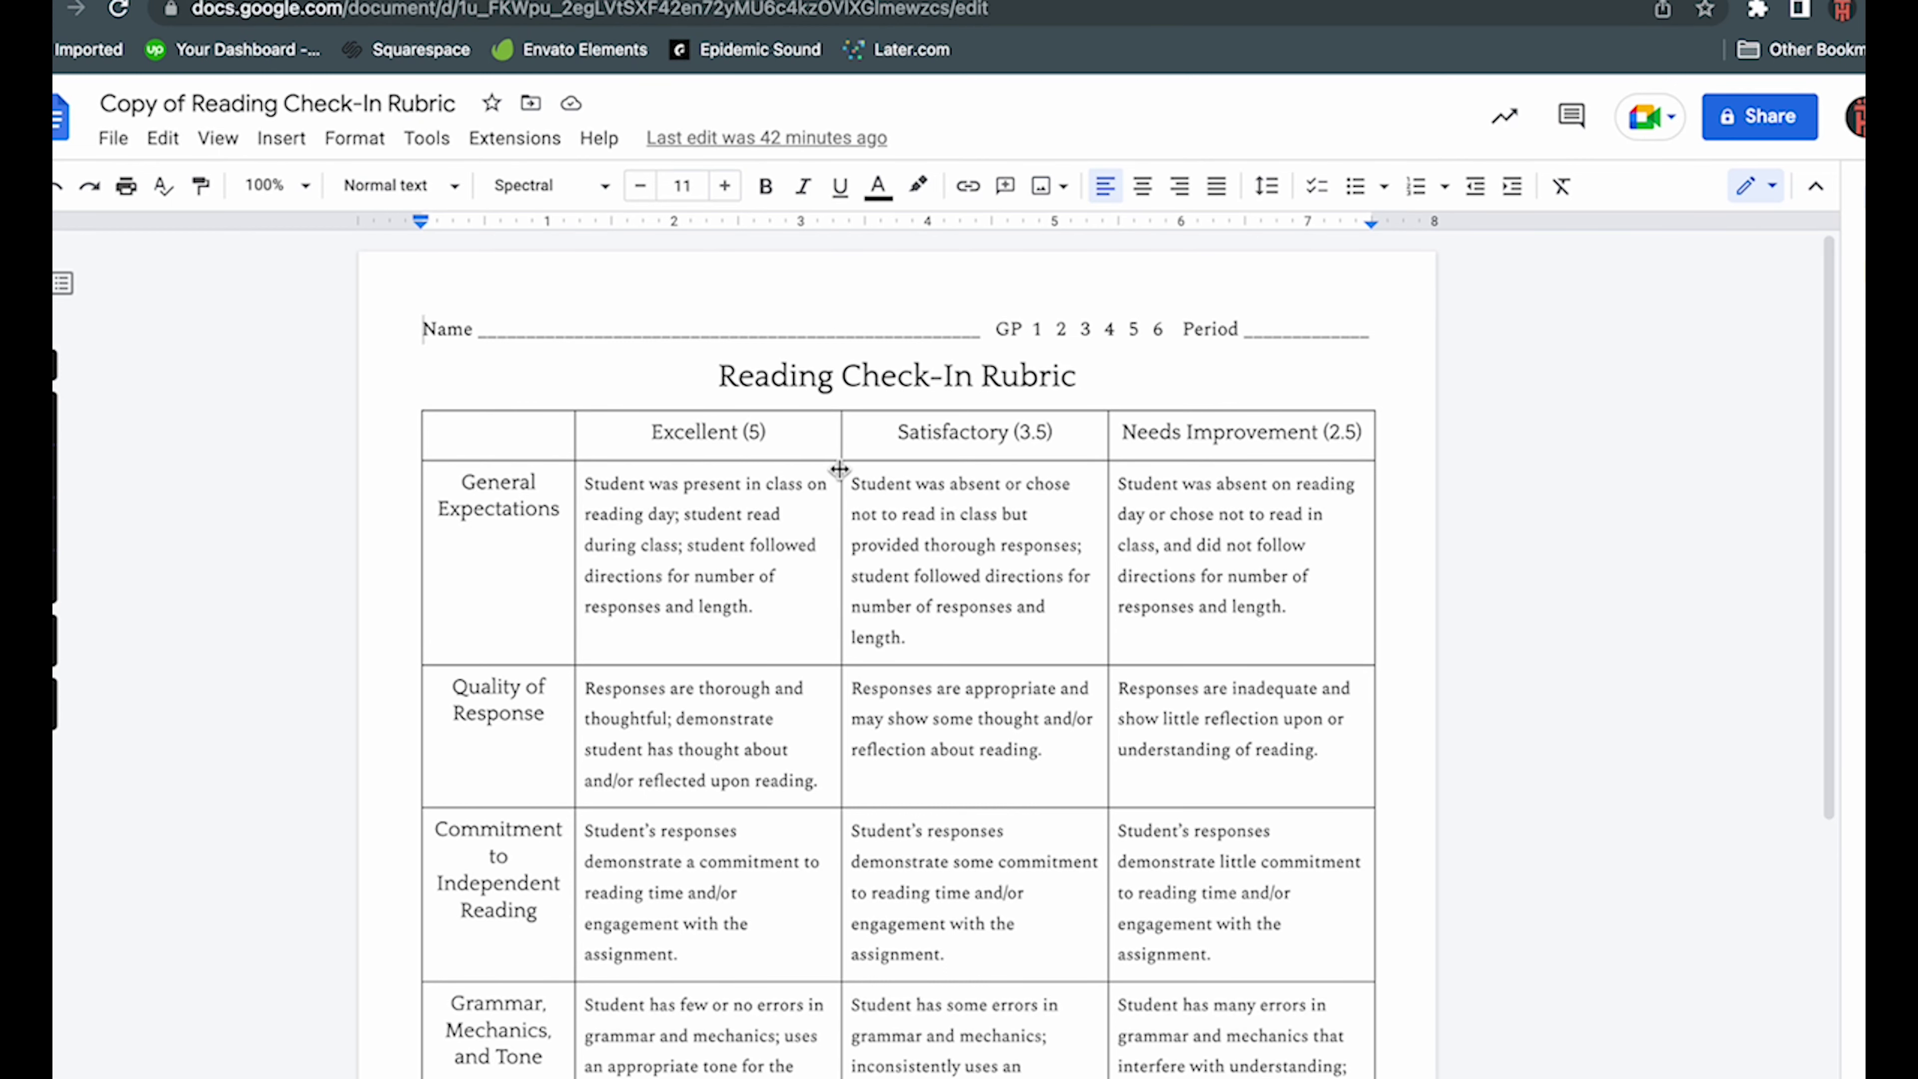
key("ctrl+shift+Tab")
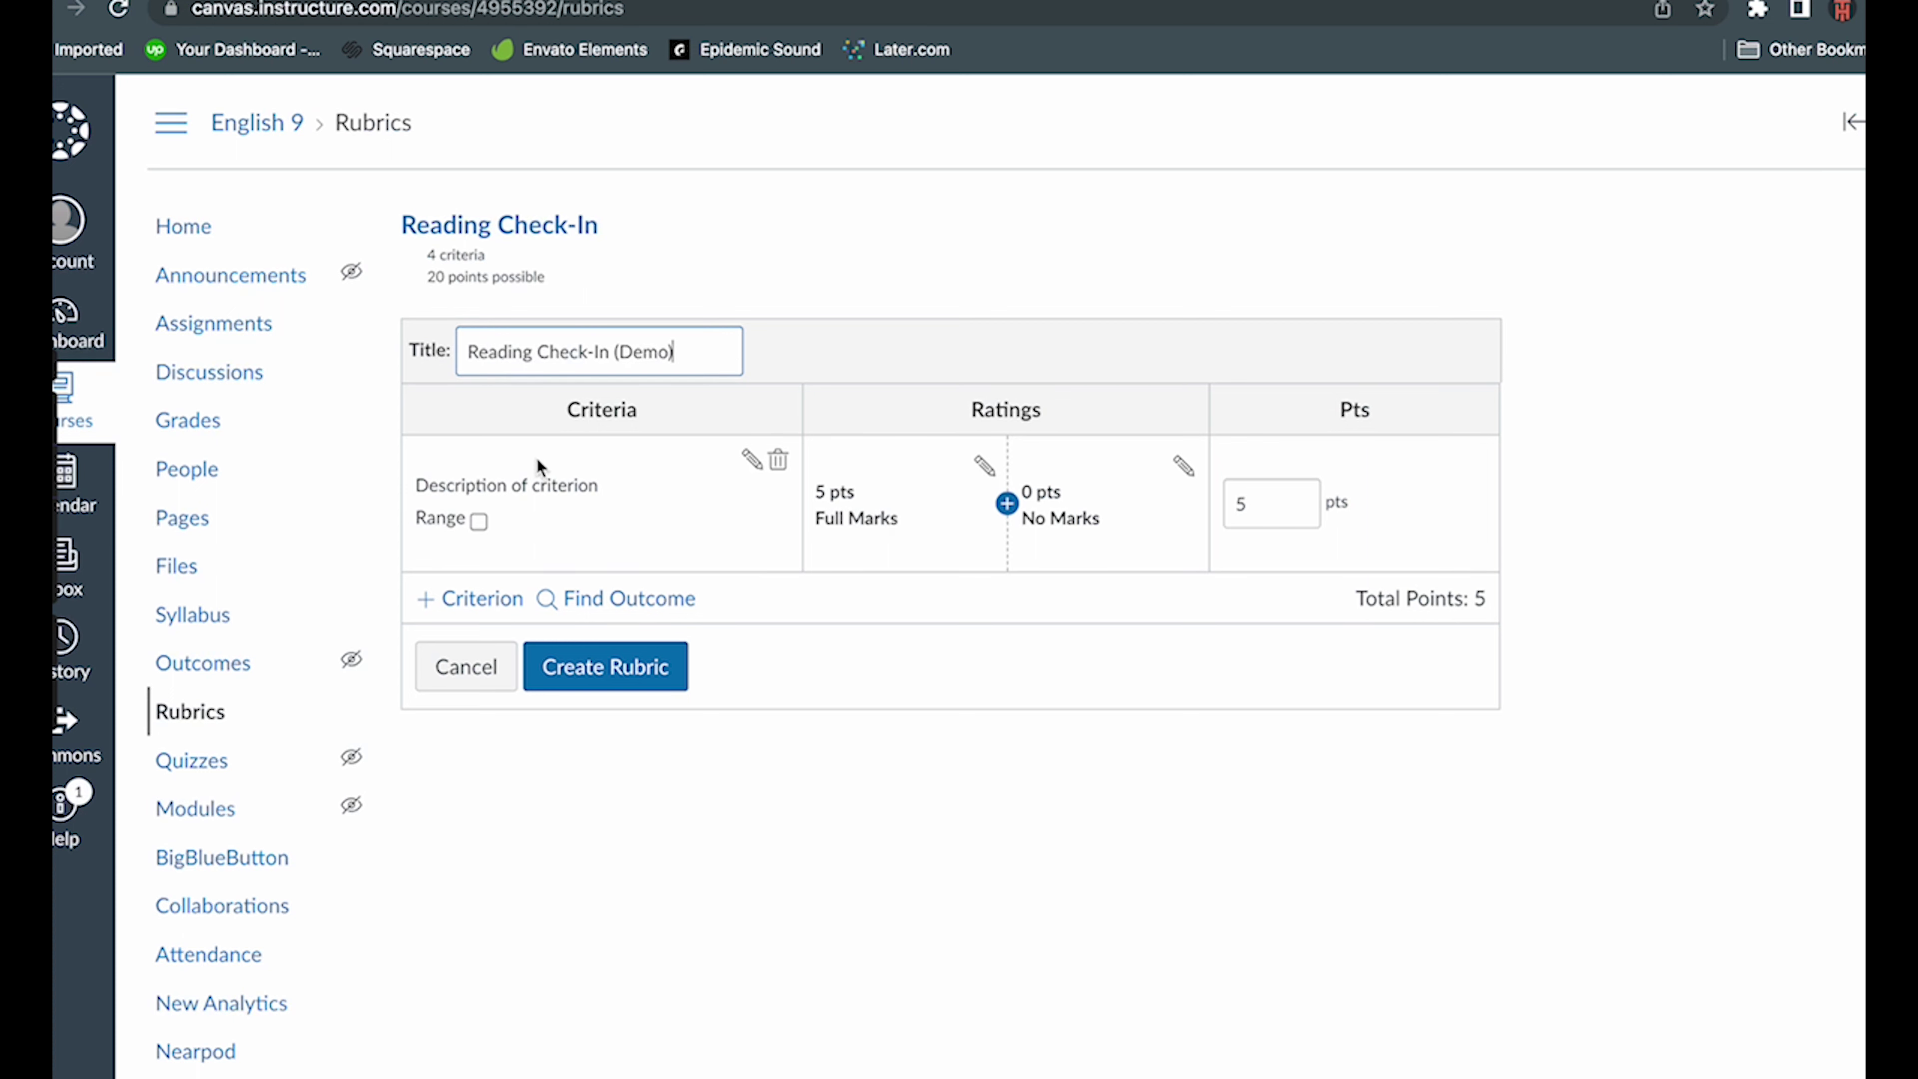
left_click(753, 463)
left_click_drag(938, 536, 701, 524)
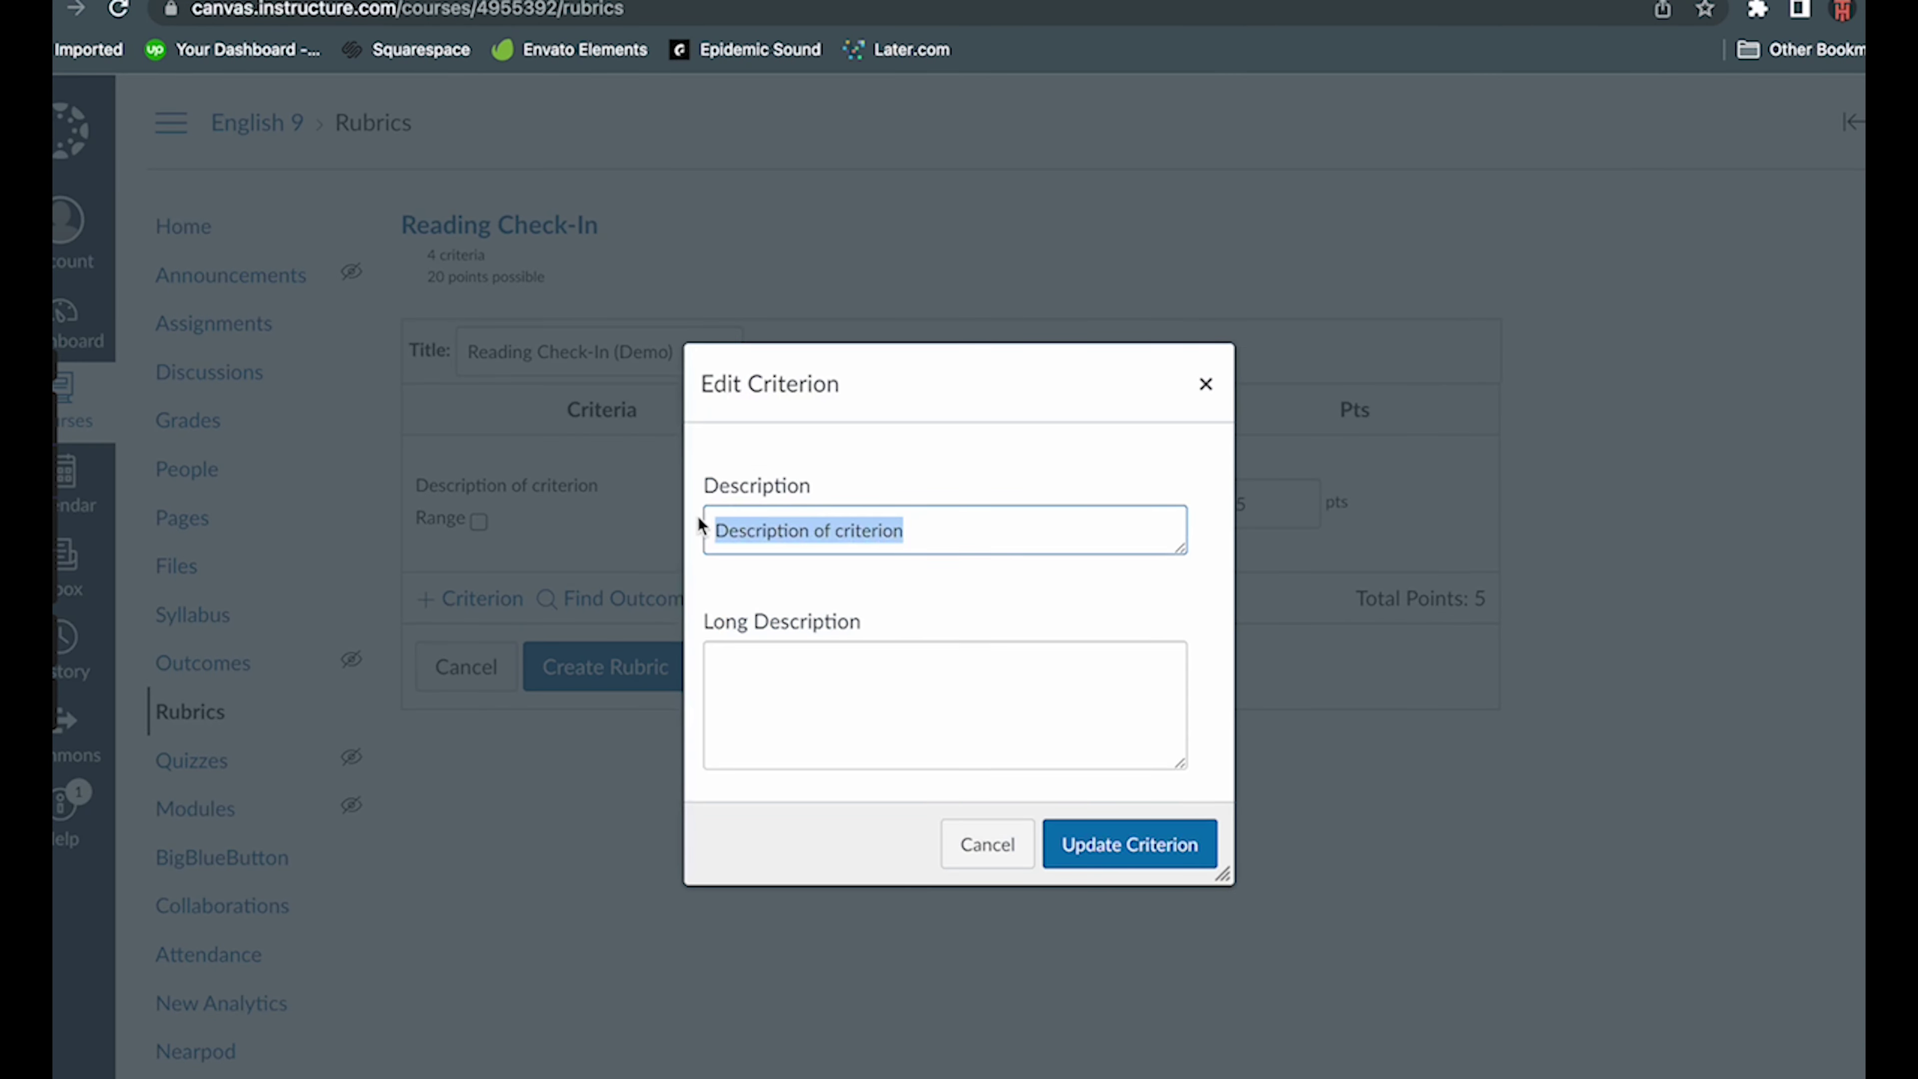
key("BackSpace")
key("ctrl+Tab")
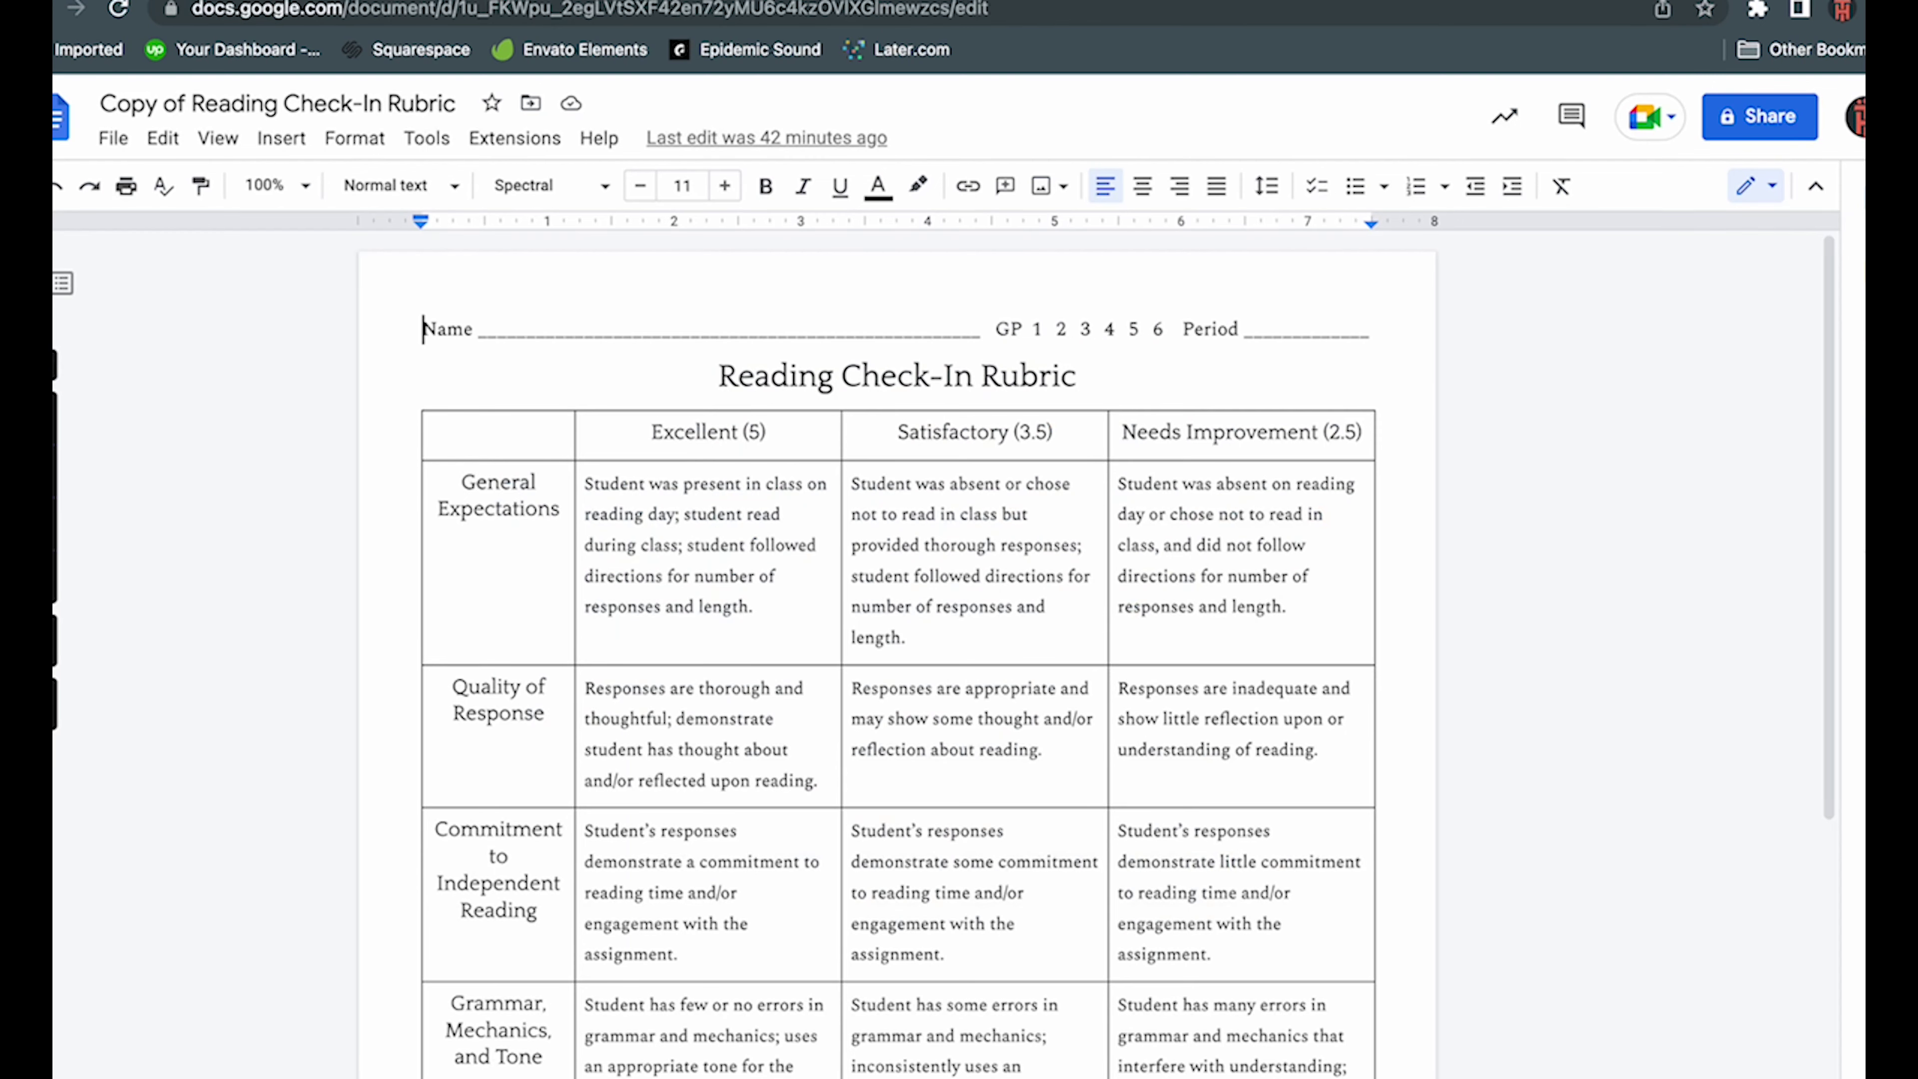
left_click_drag(461, 481, 560, 508)
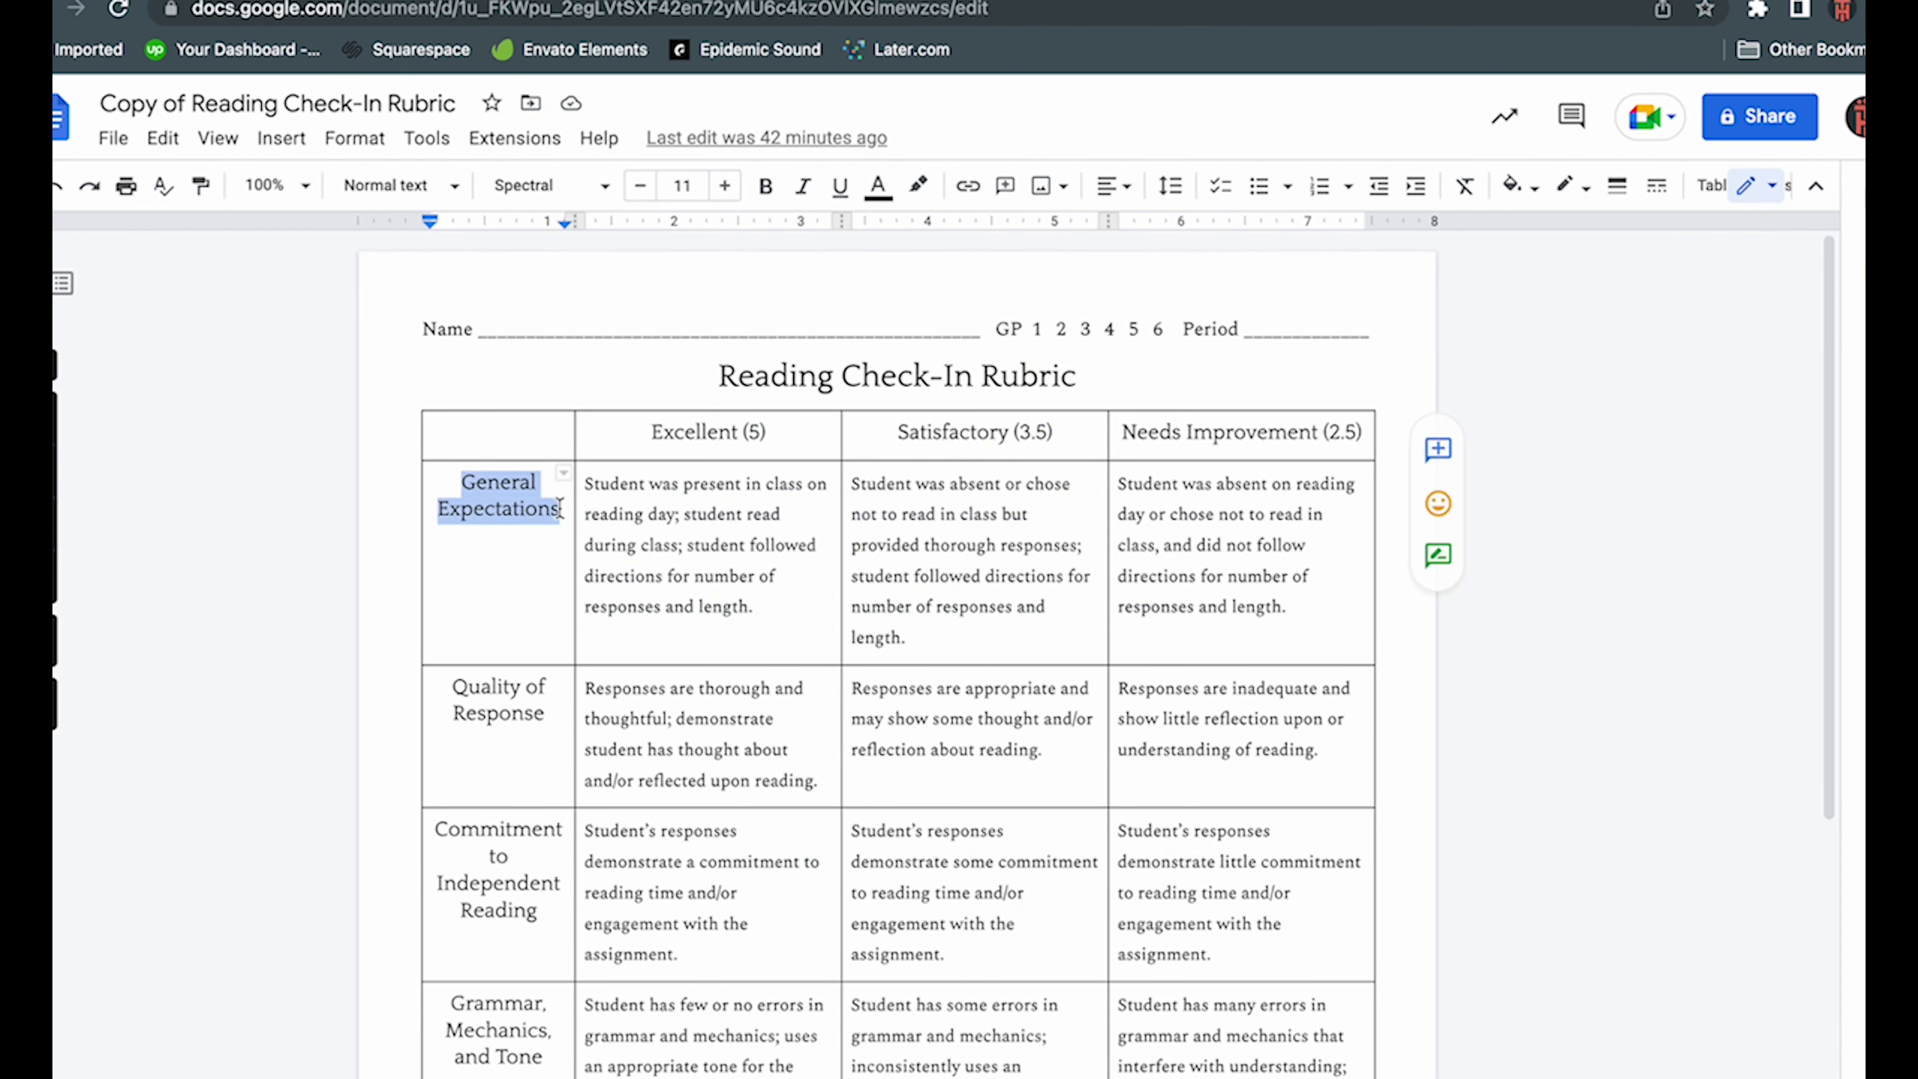
key("ctrl+c")
key("ctrl+shift+Tab")
key("ctrl+v")
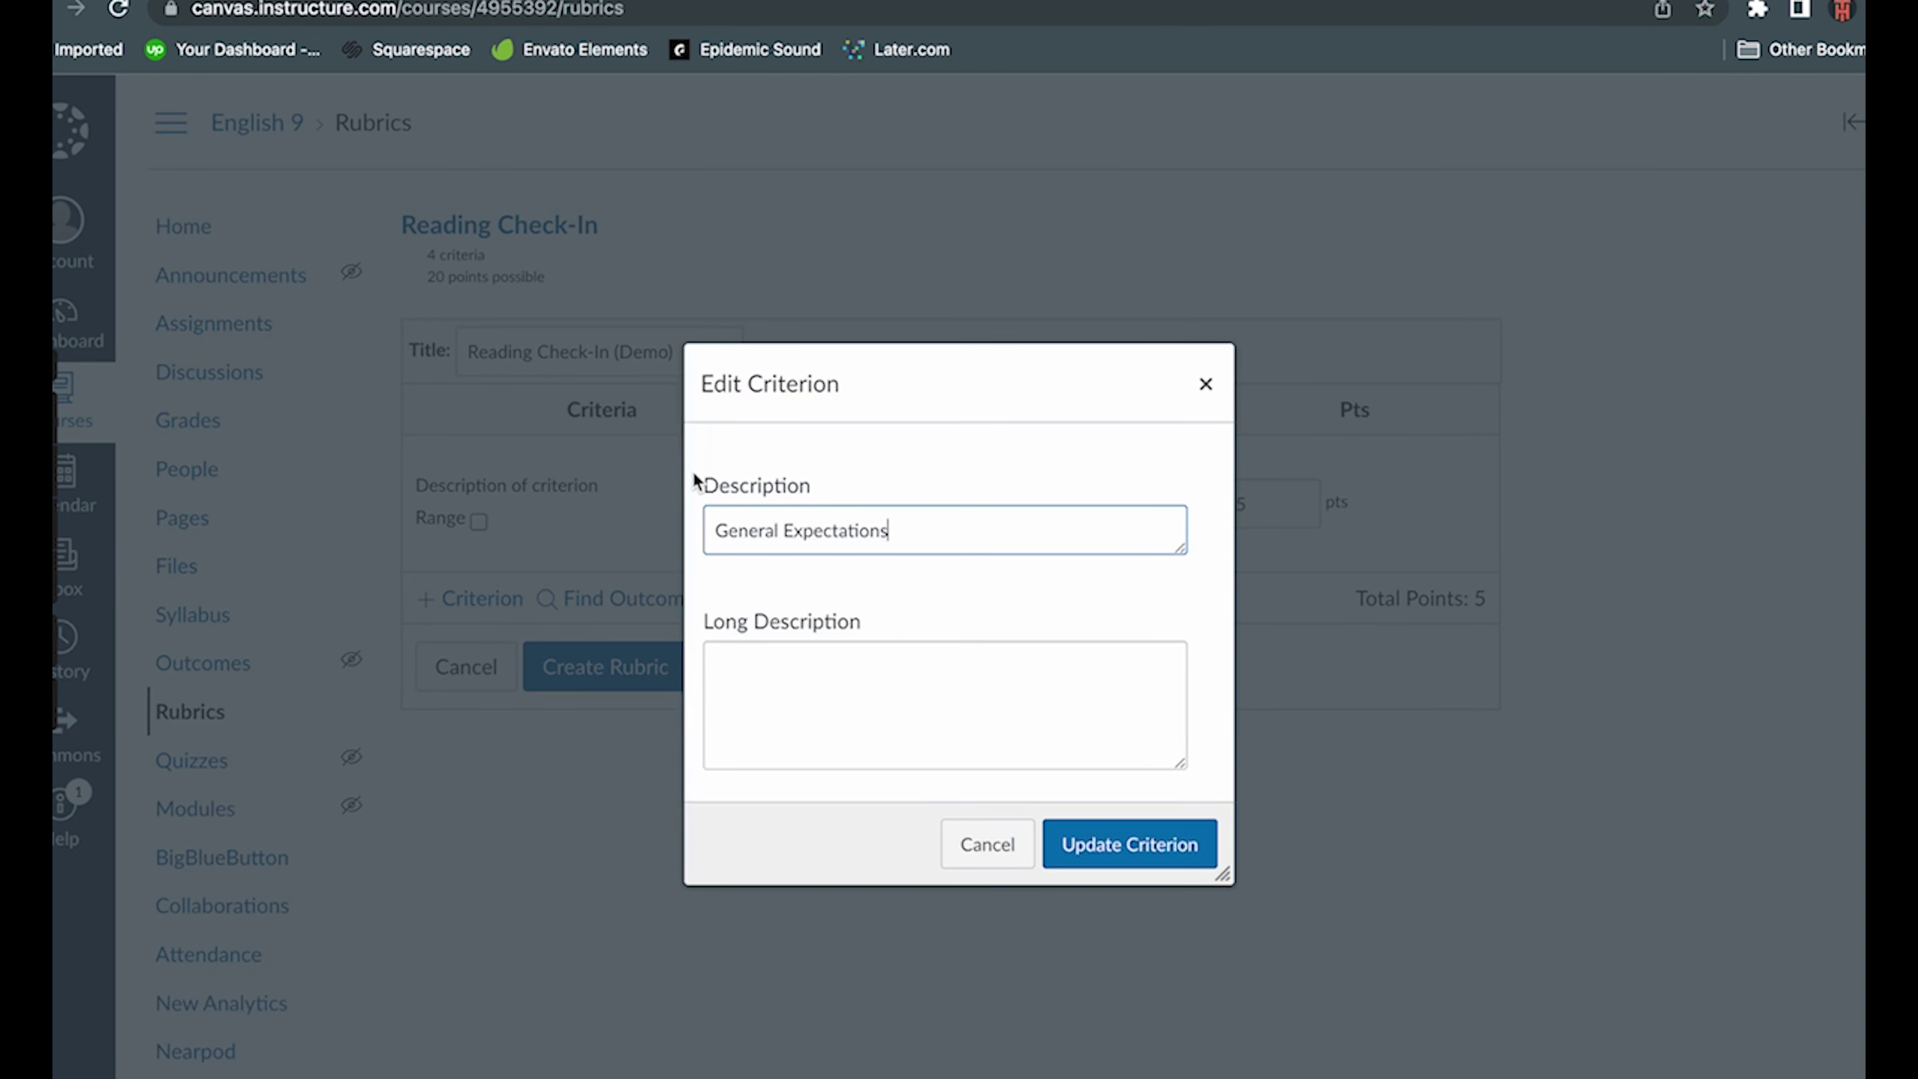
left_click(737, 675)
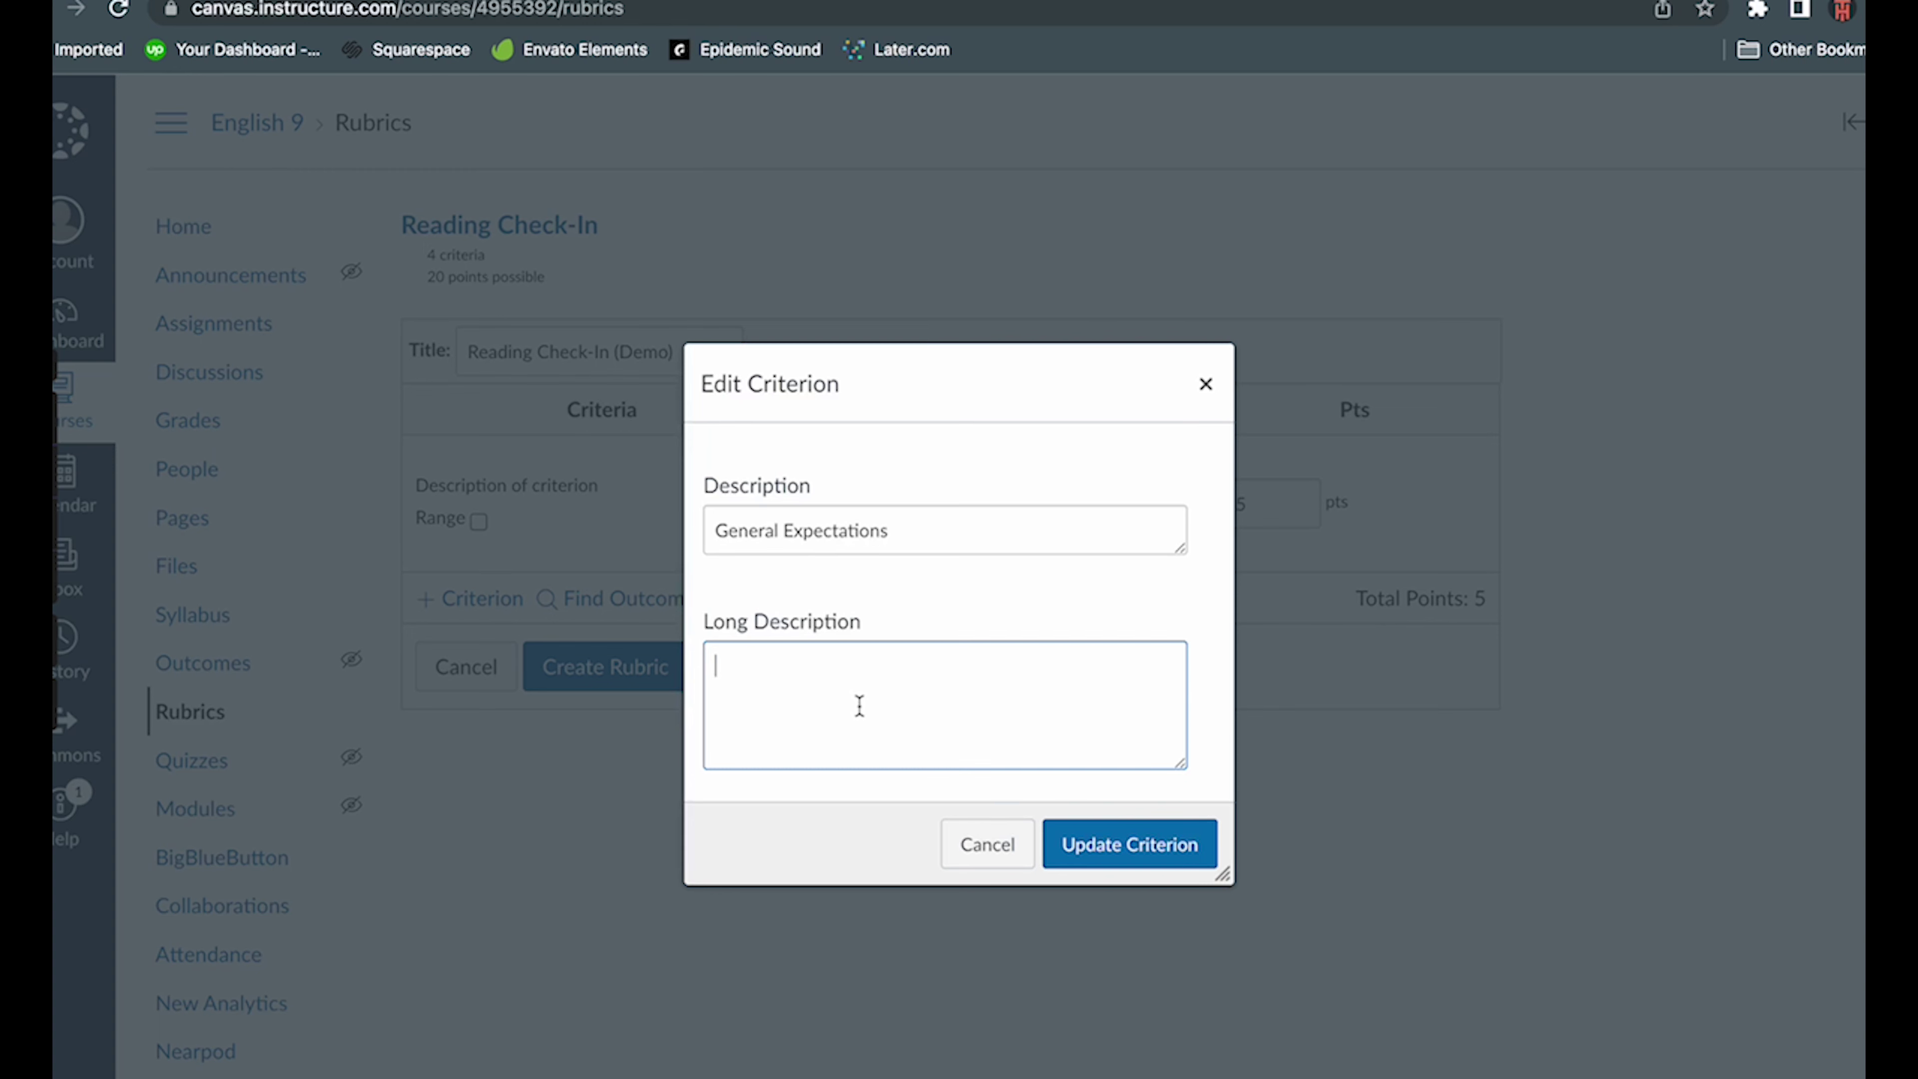
left_click(1092, 843)
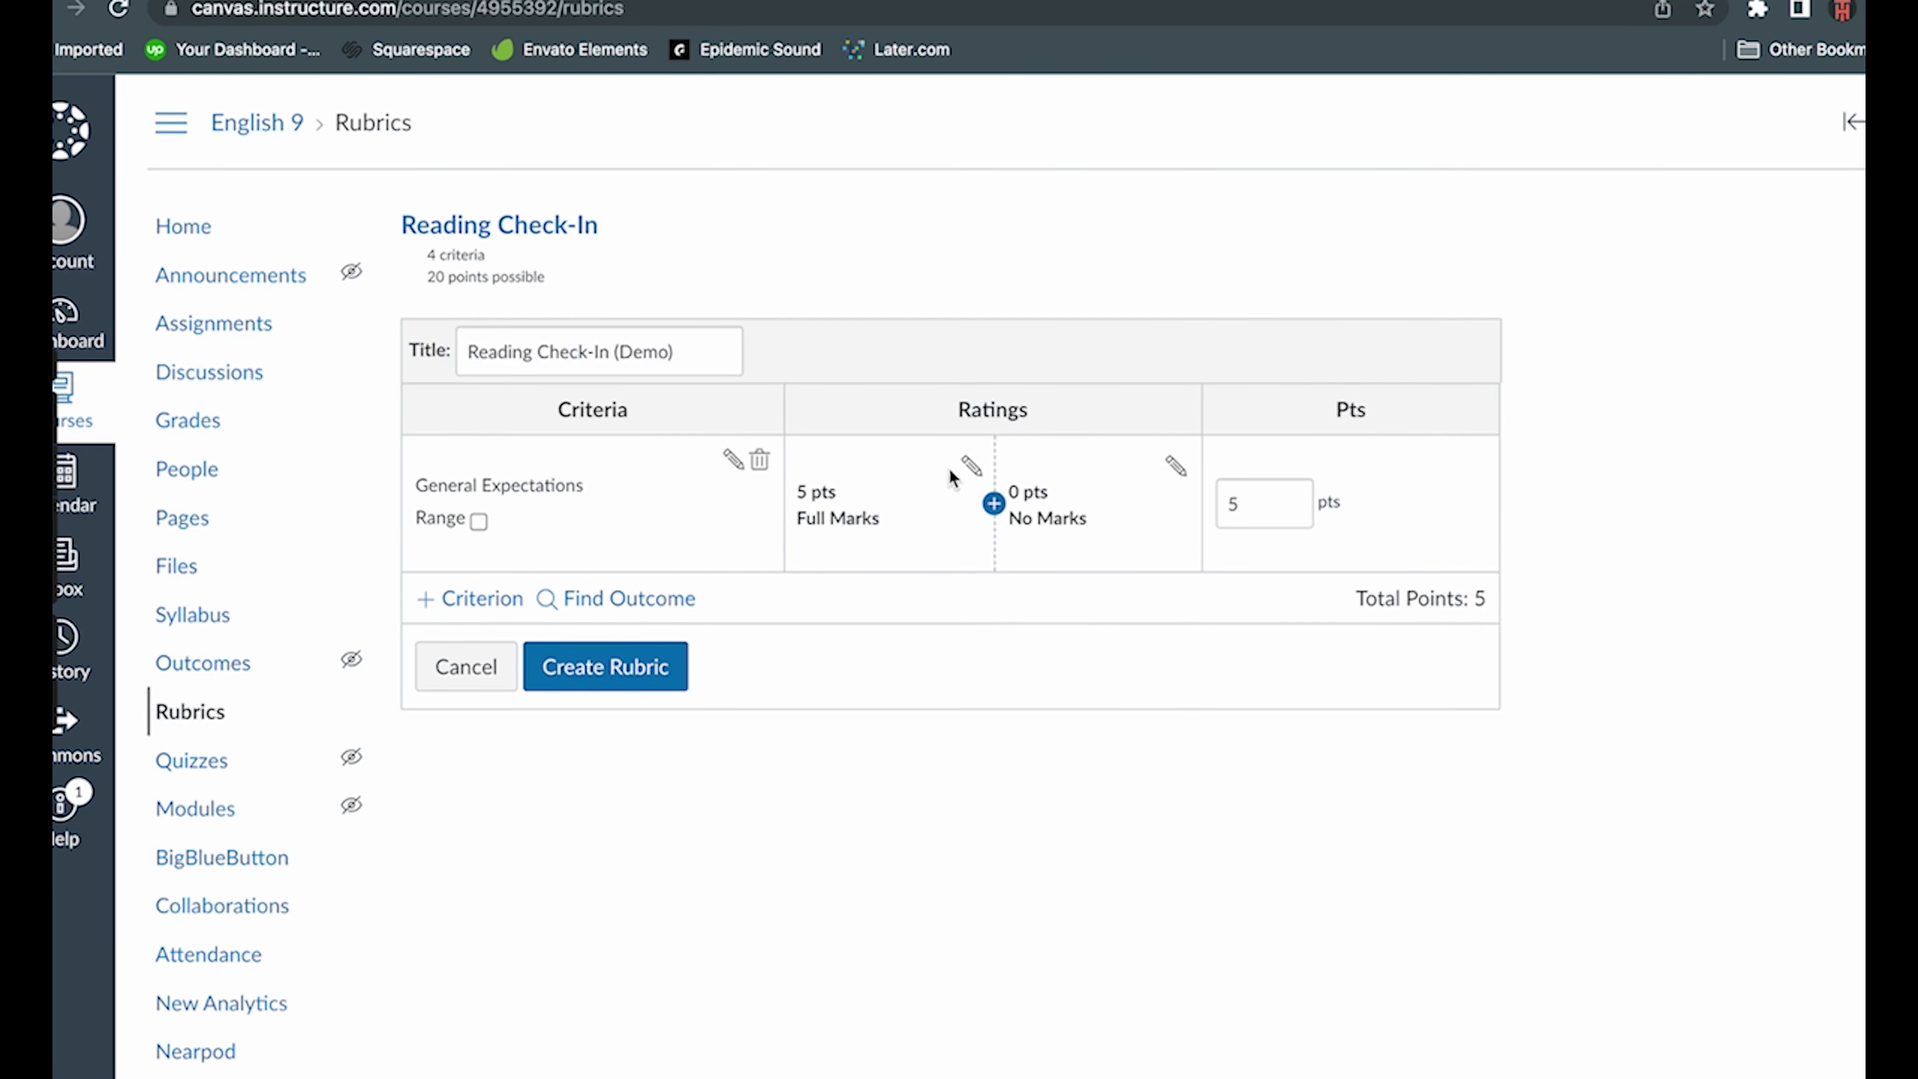
- Title the 5-point General Expectations rating "Excellent" and paste its description from the Excellent column of the Google Docs rubric
left_click(971, 466)
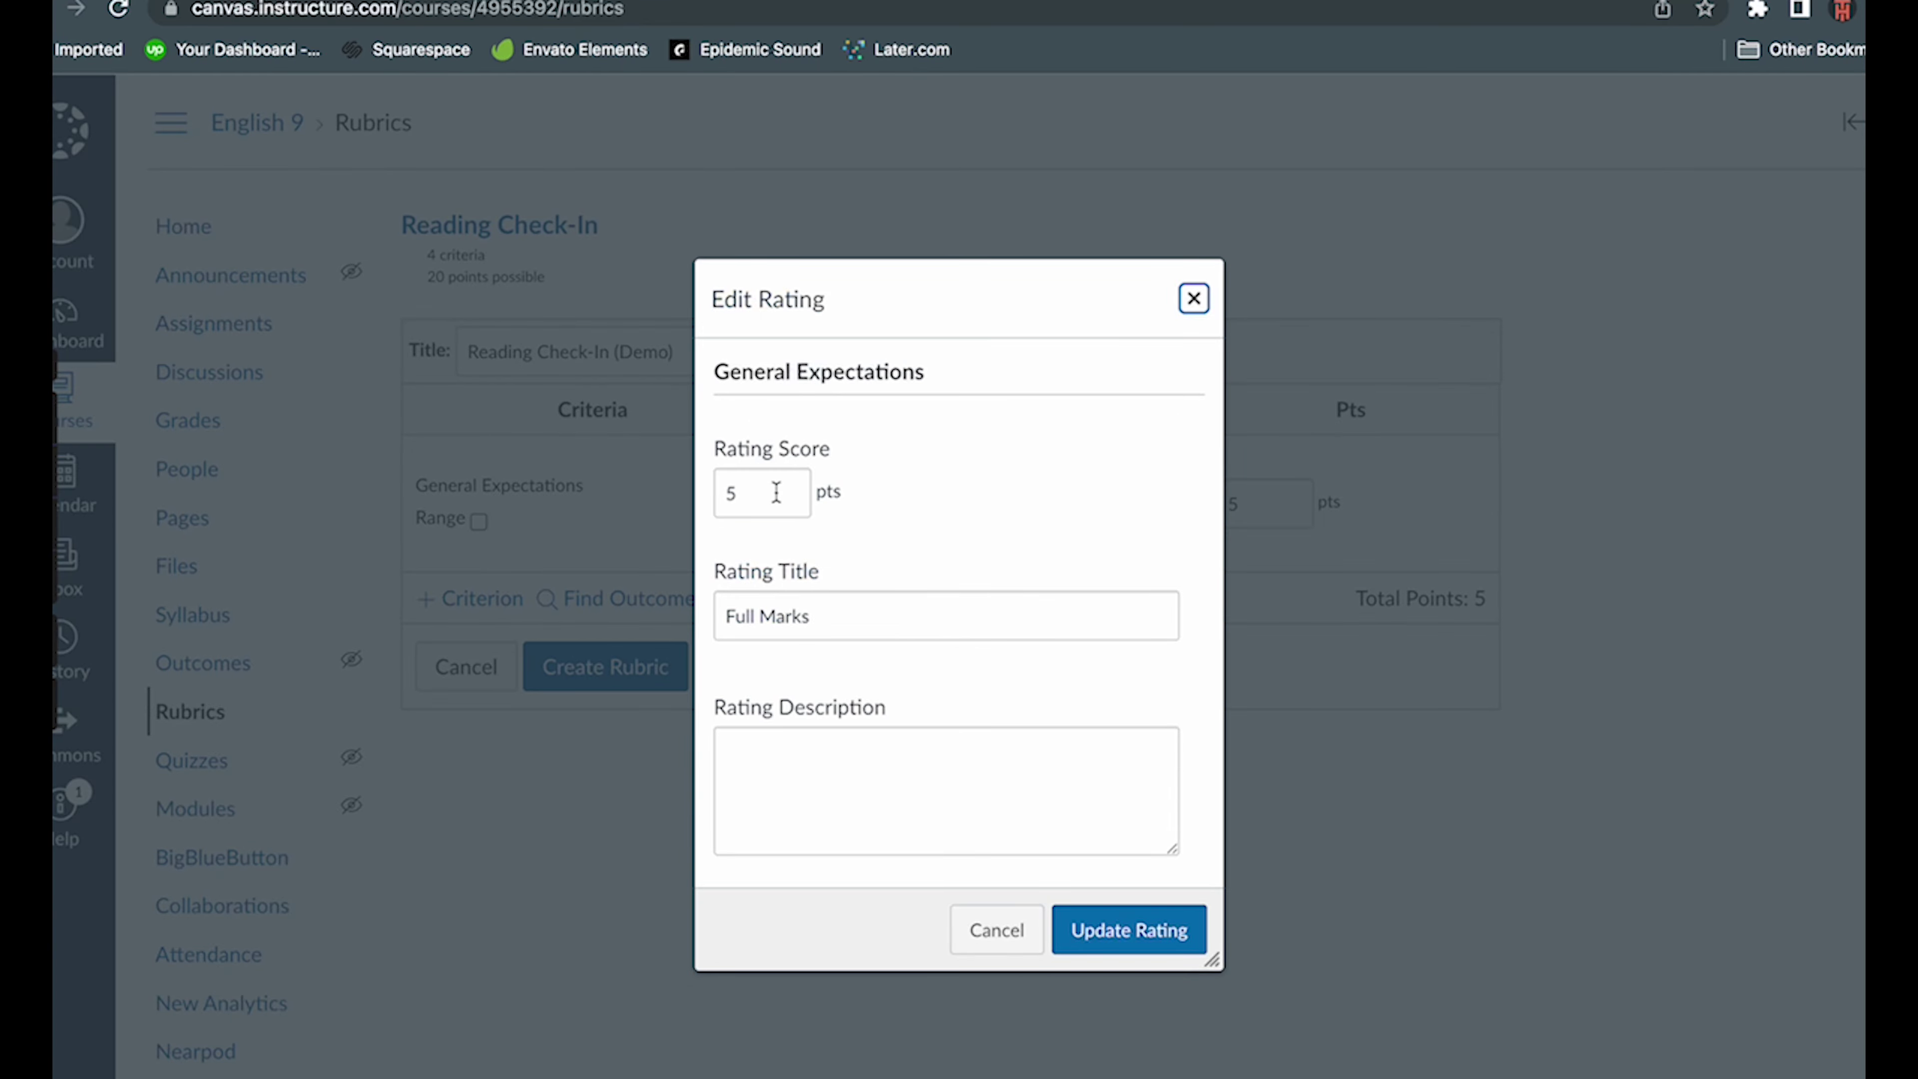
left_click(1466, 4)
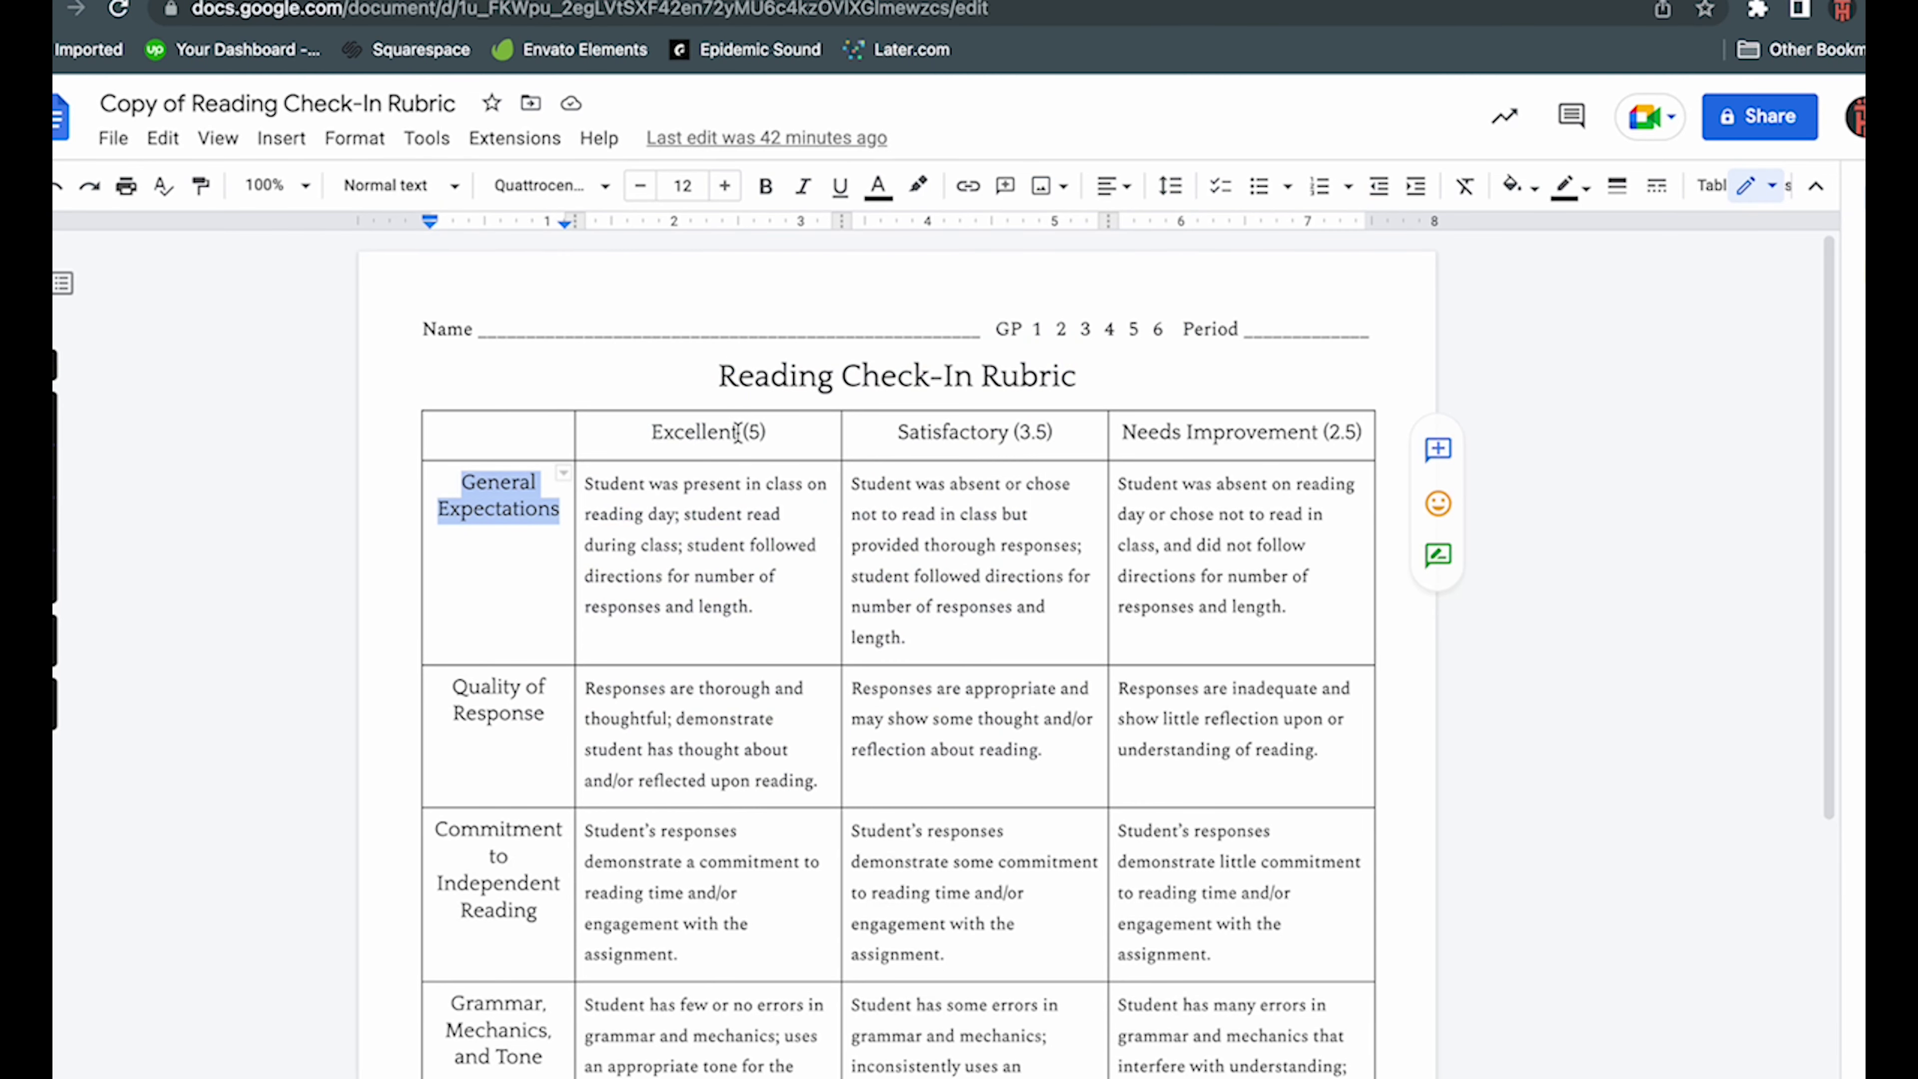
left_click_drag(756, 609, 577, 490)
key("super+c")
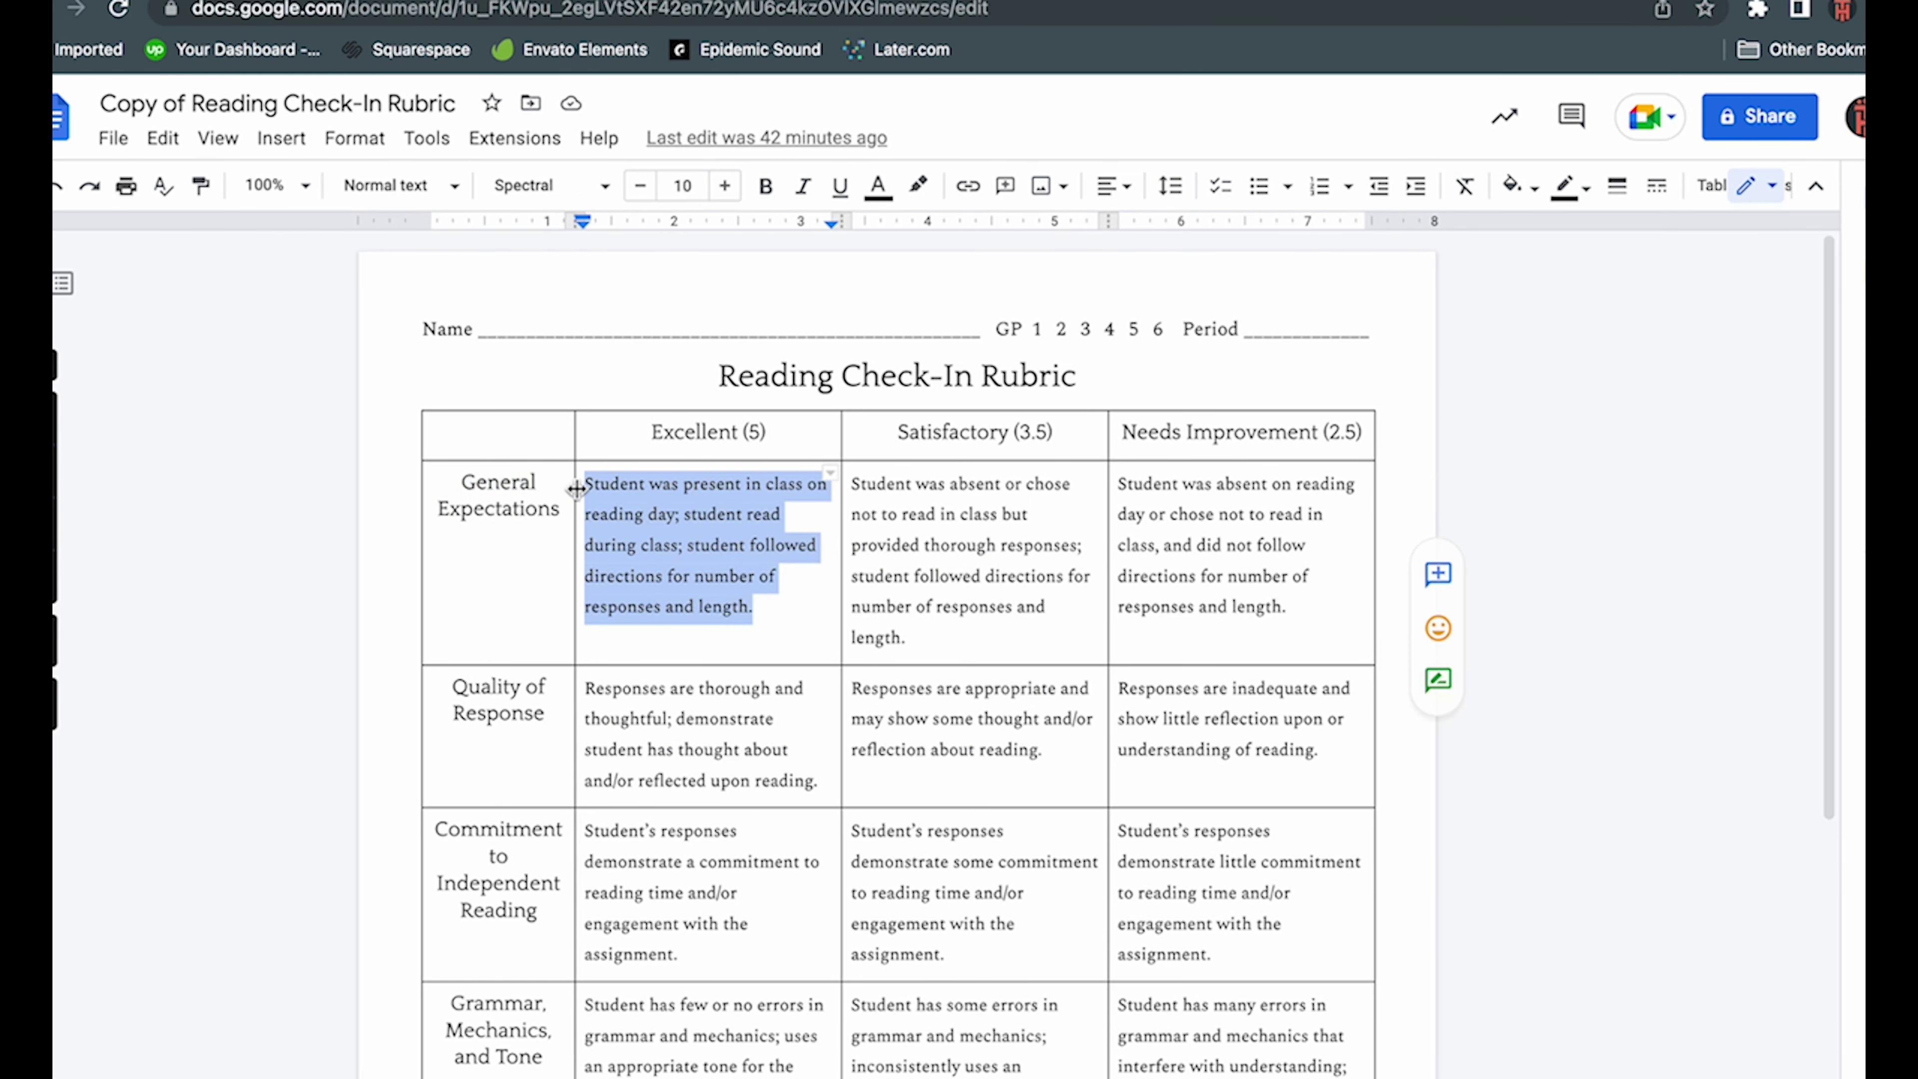
left_click(1229, 6)
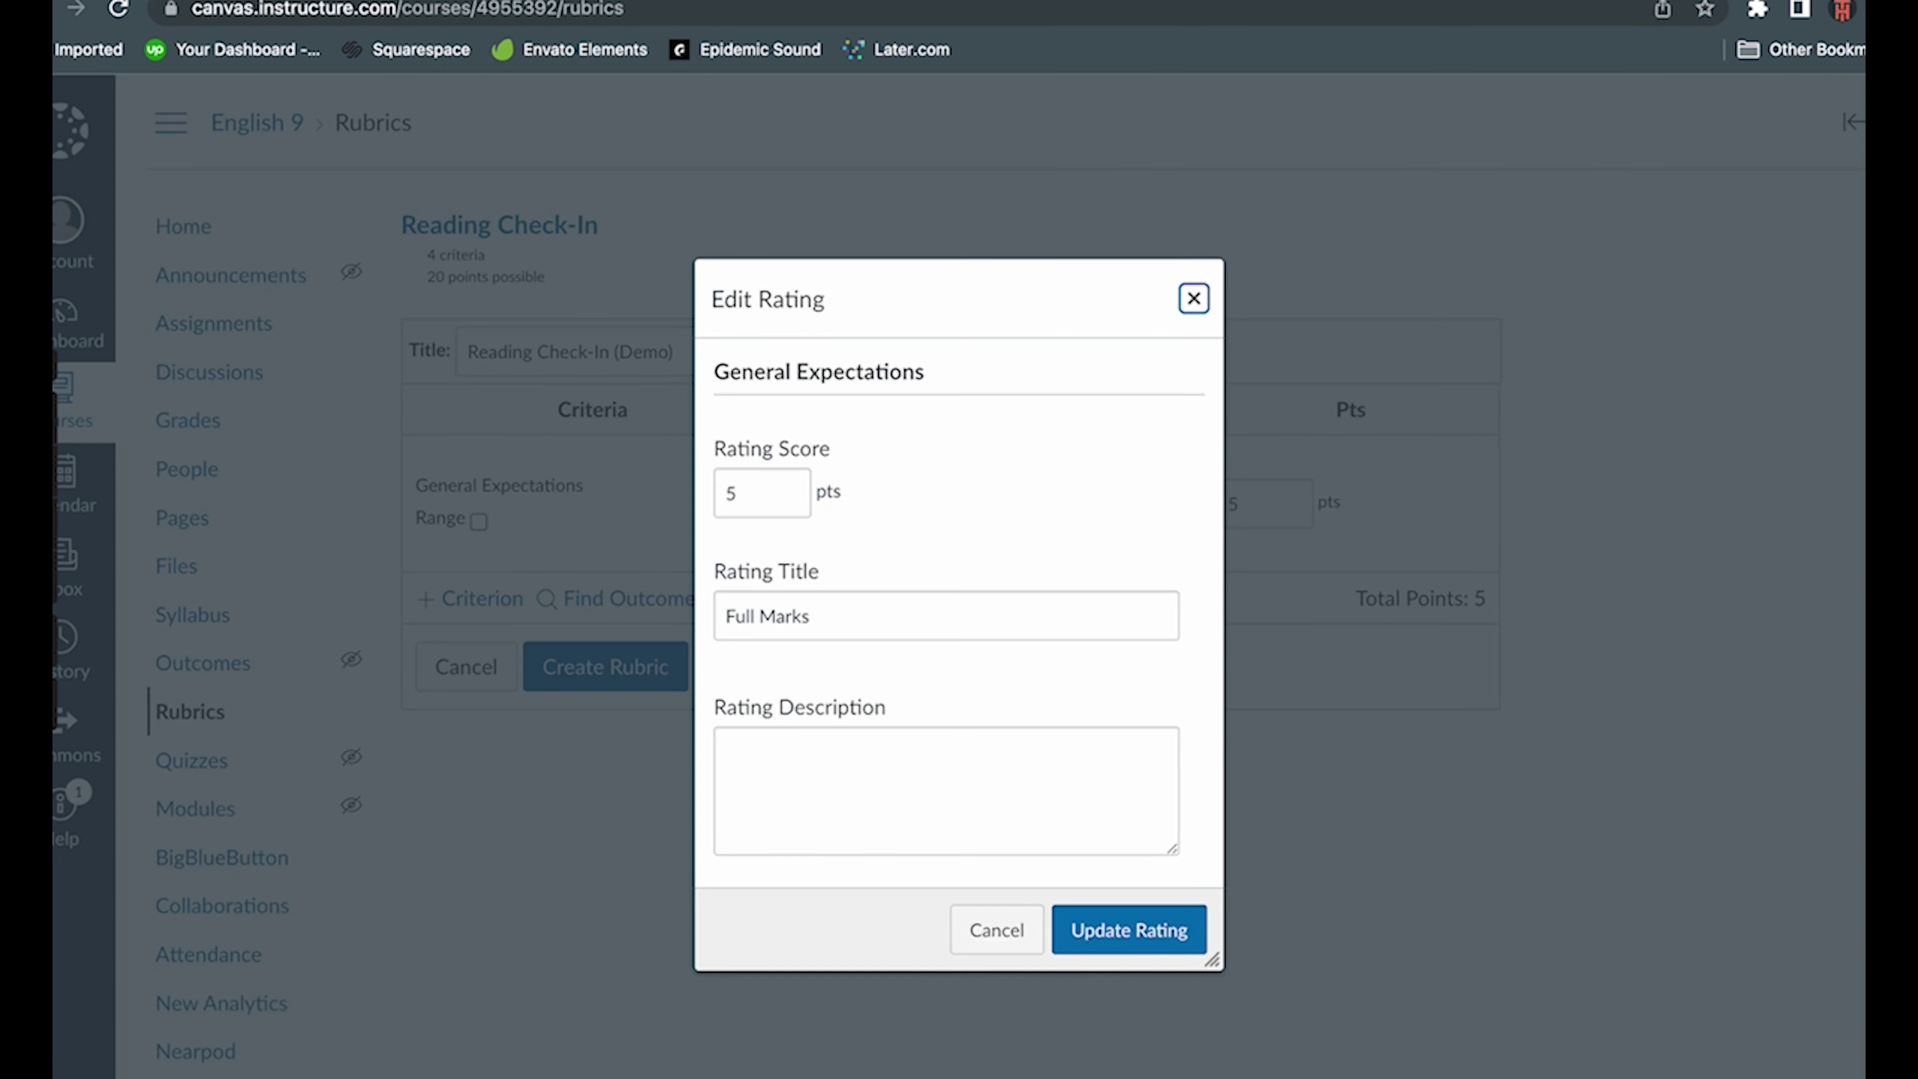
left_click_drag(839, 627, 710, 623)
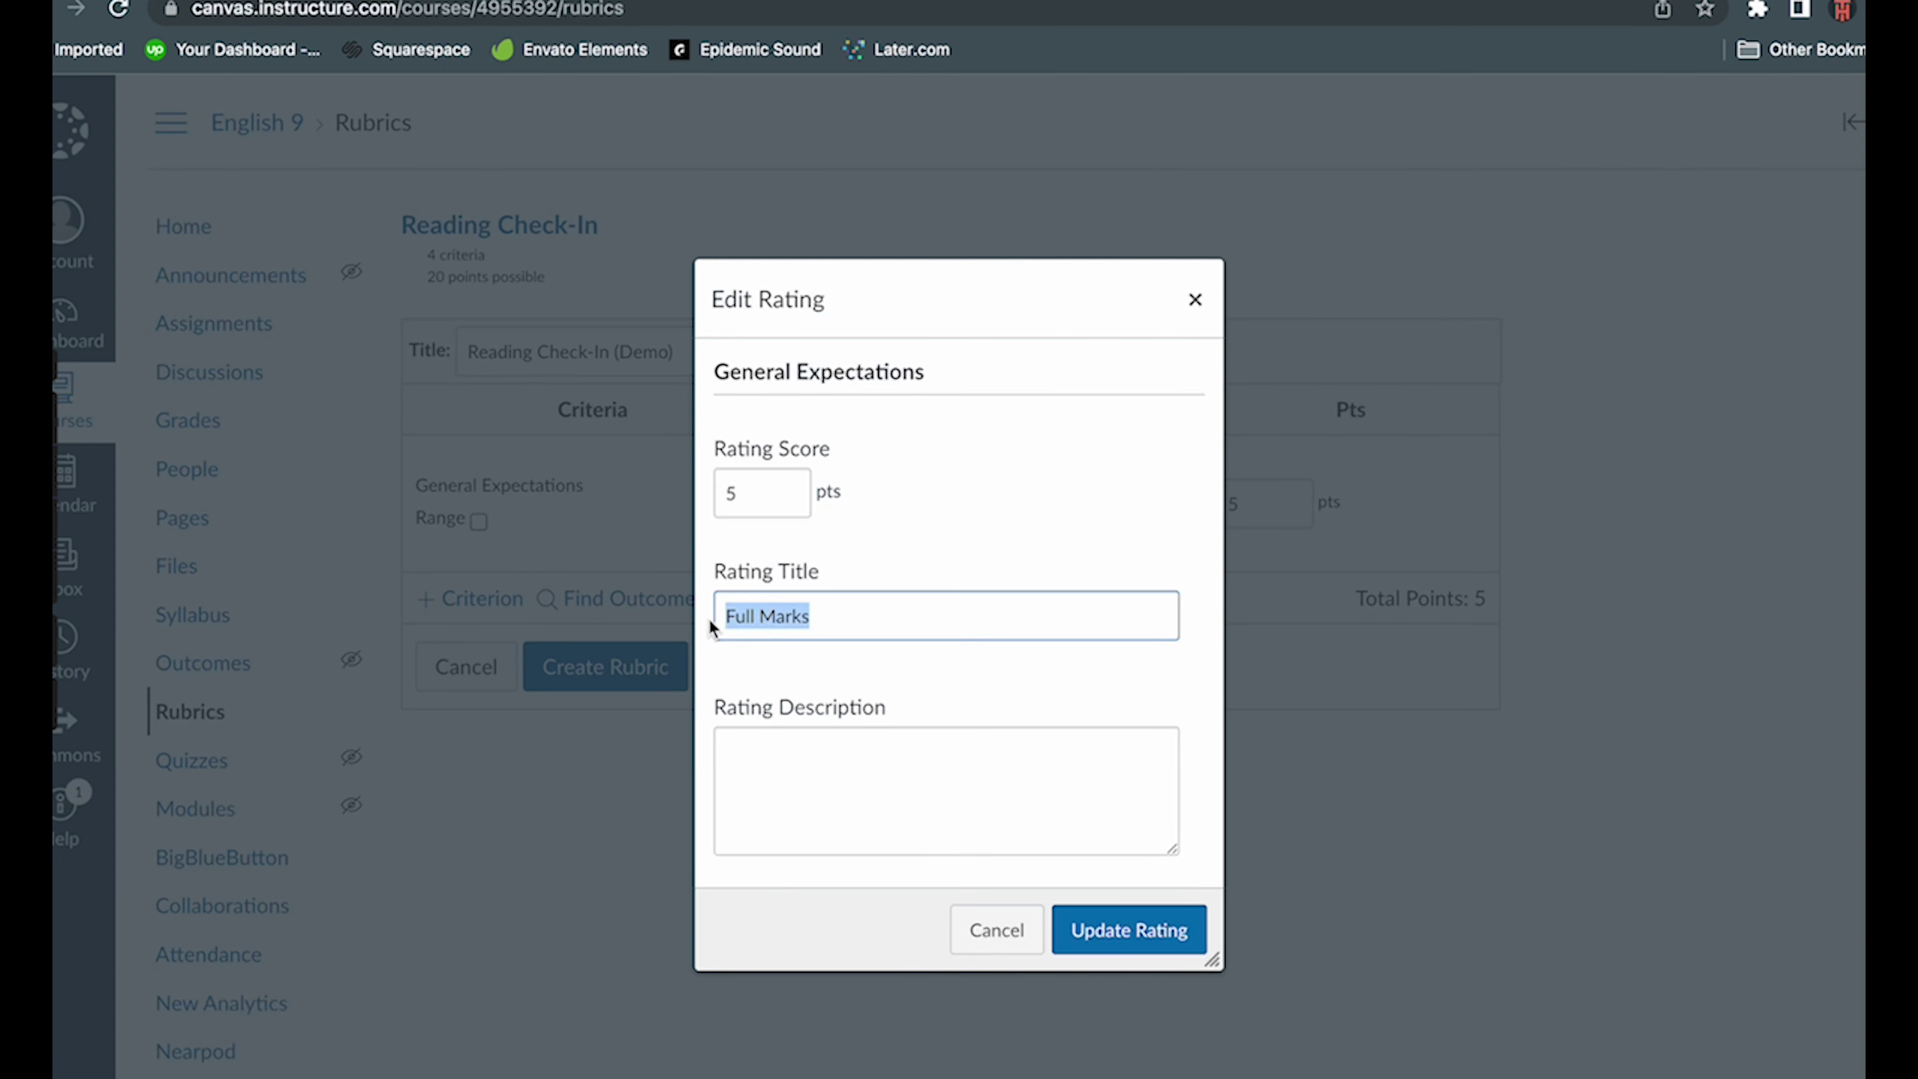
type("Excellent")
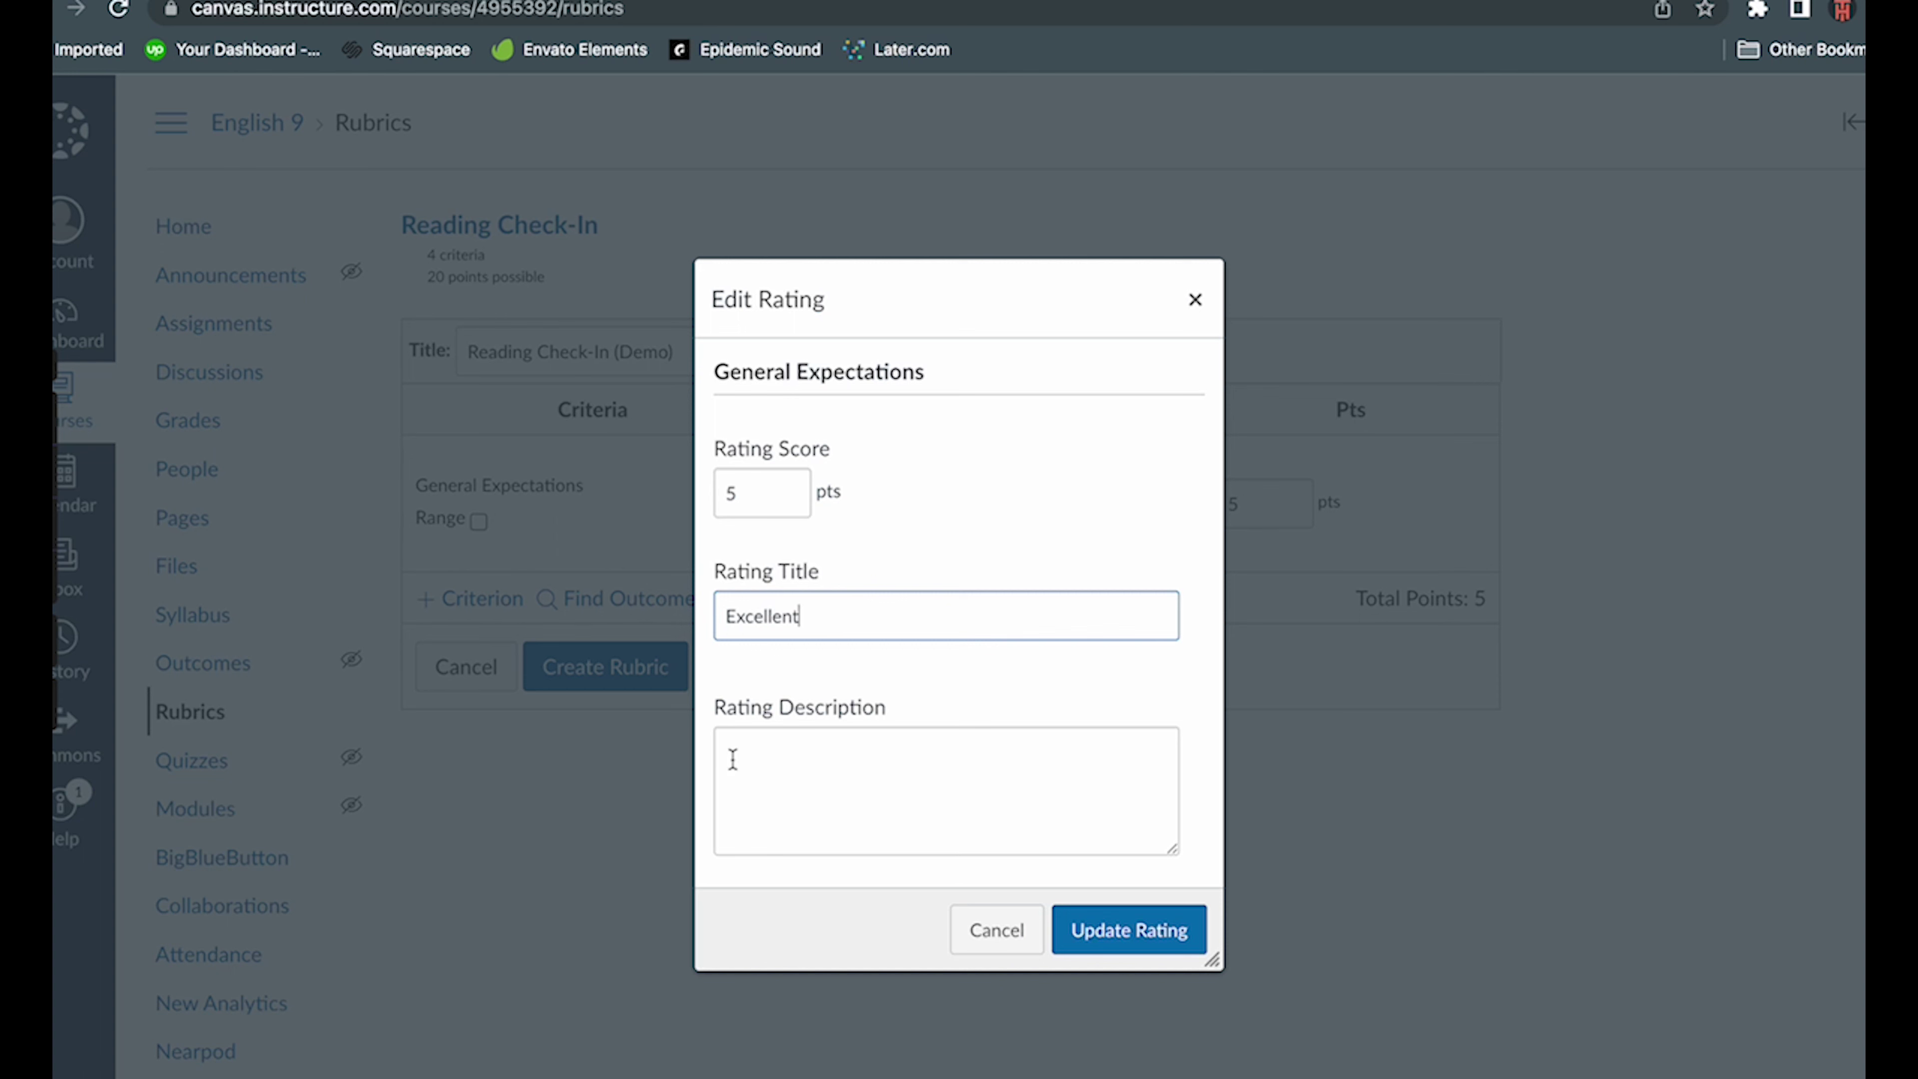
left_click(733, 759)
key("super+v")
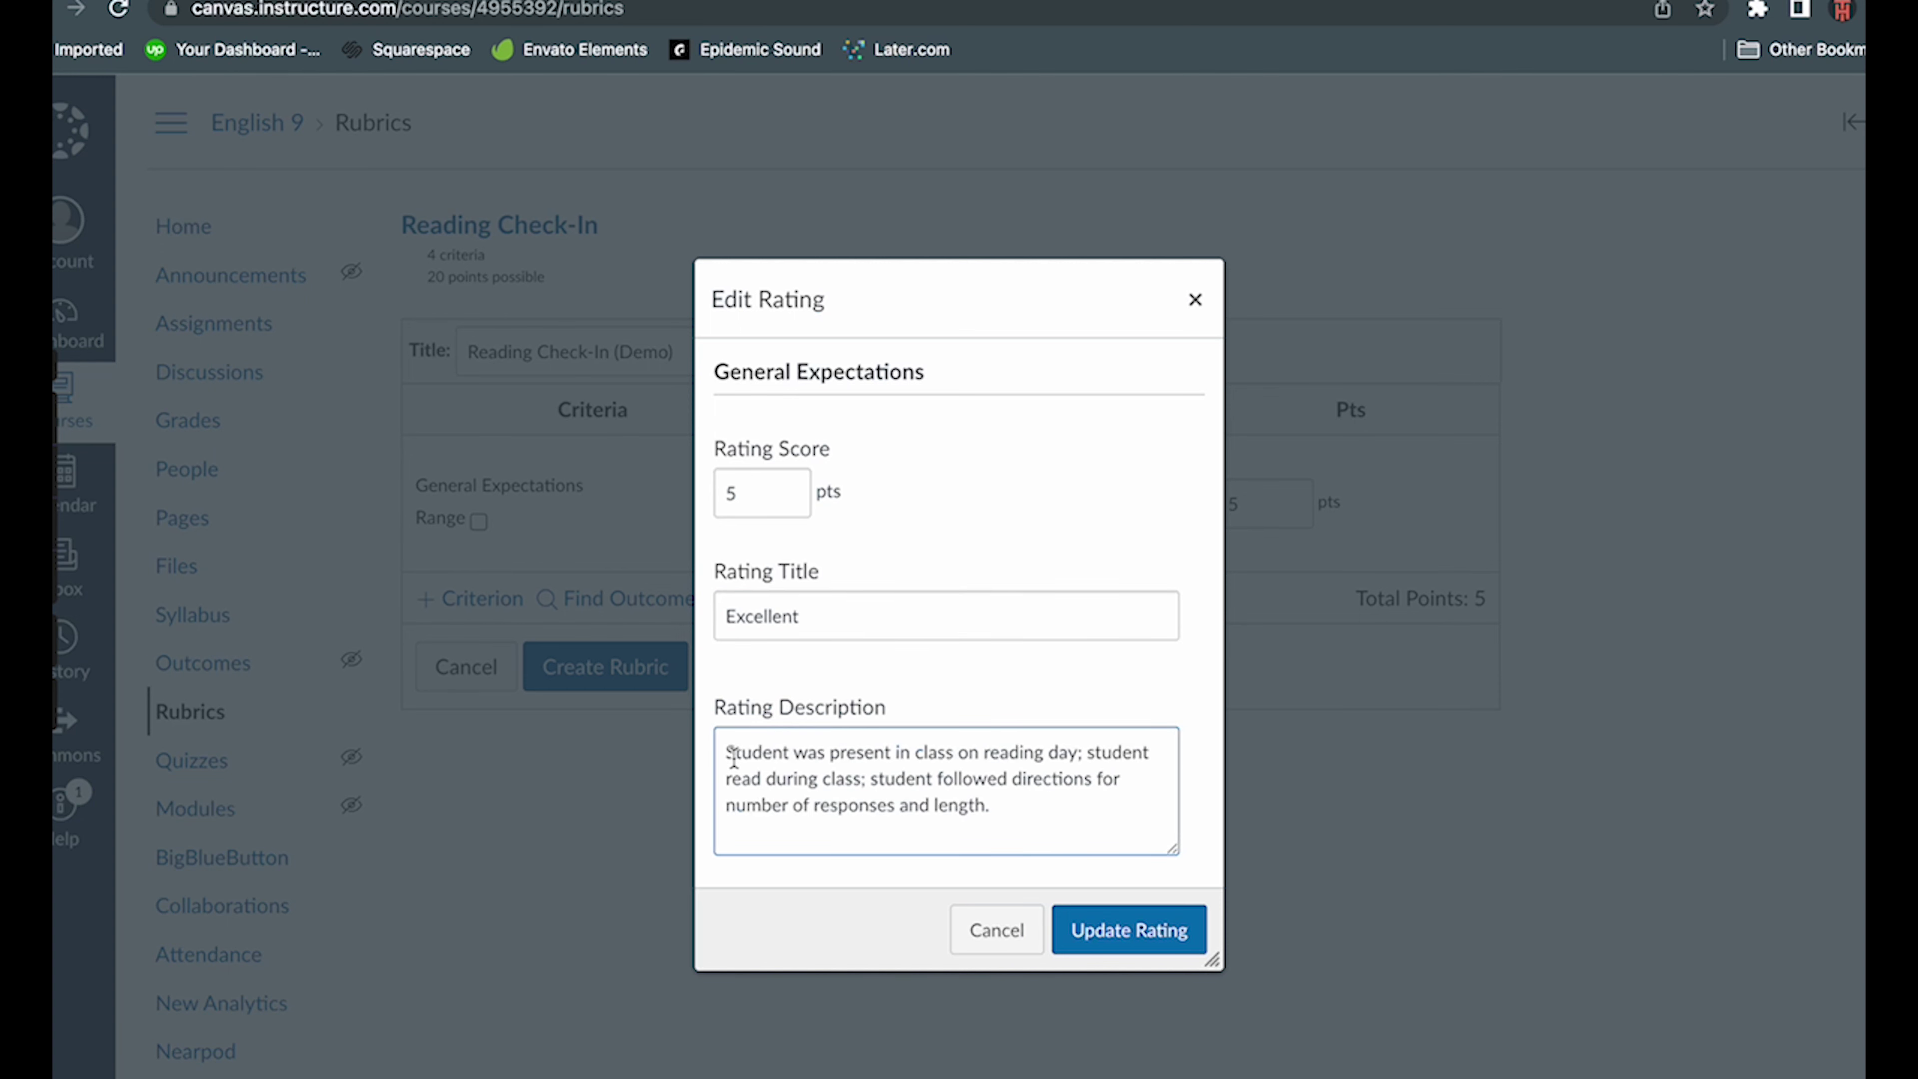
left_click(1103, 935)
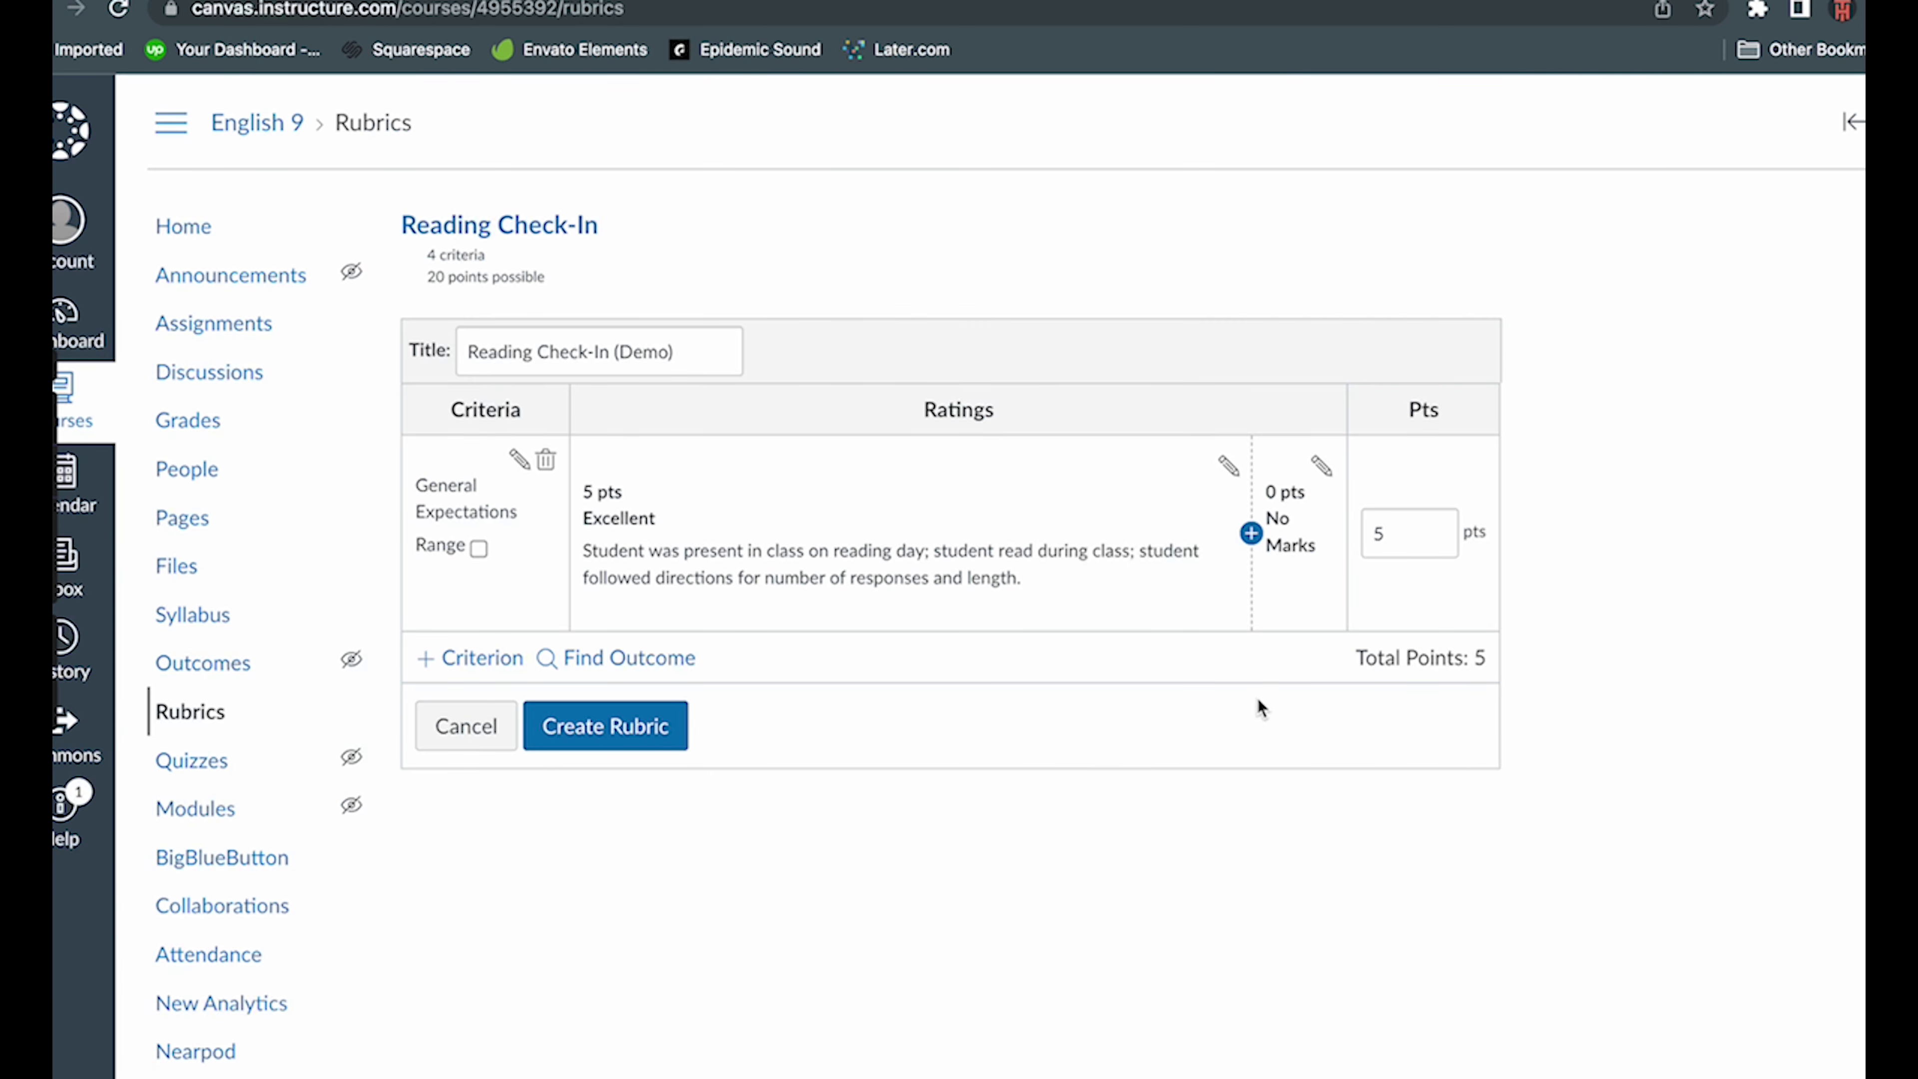
- Add a 3.5-point "Satisfactory" rating to General Expectations, with its description copied from the Satisfactory column of the Google Docs rubric
left_click(1251, 535)
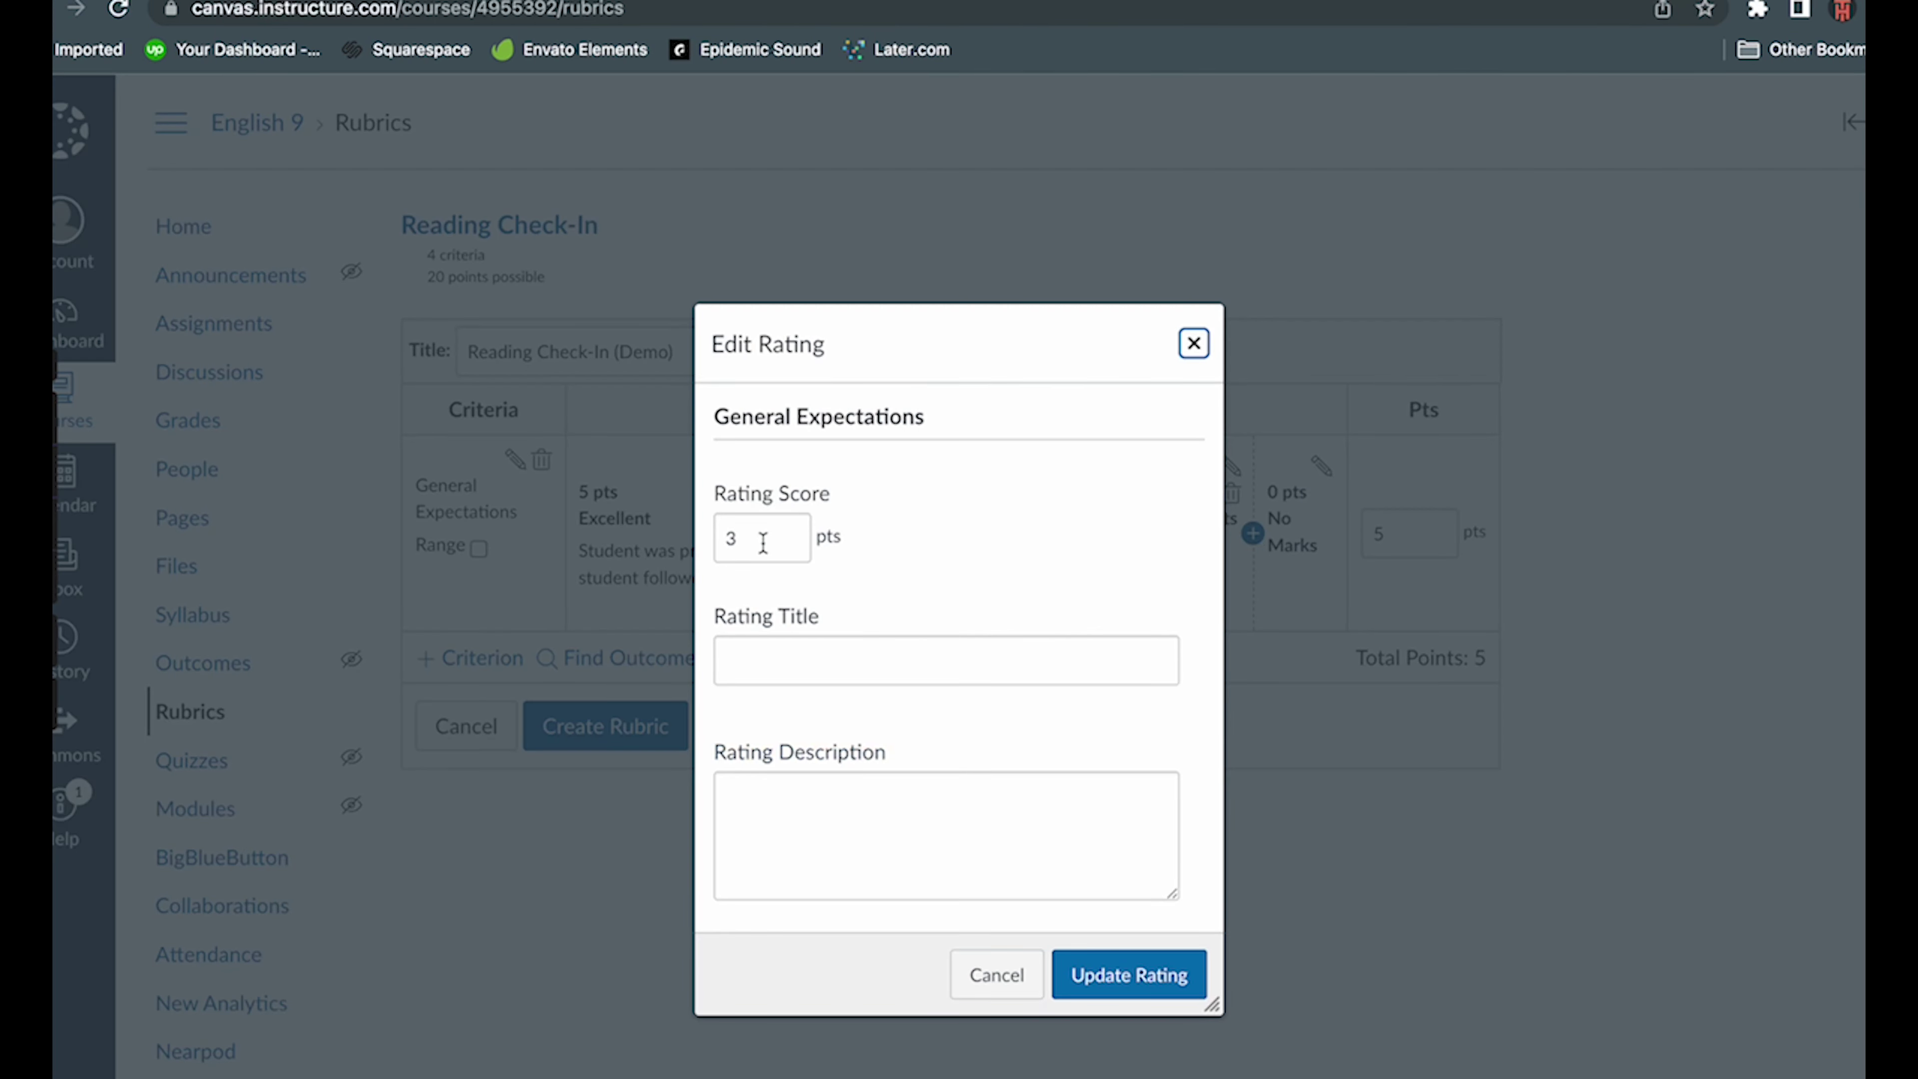
left_click(757, 539)
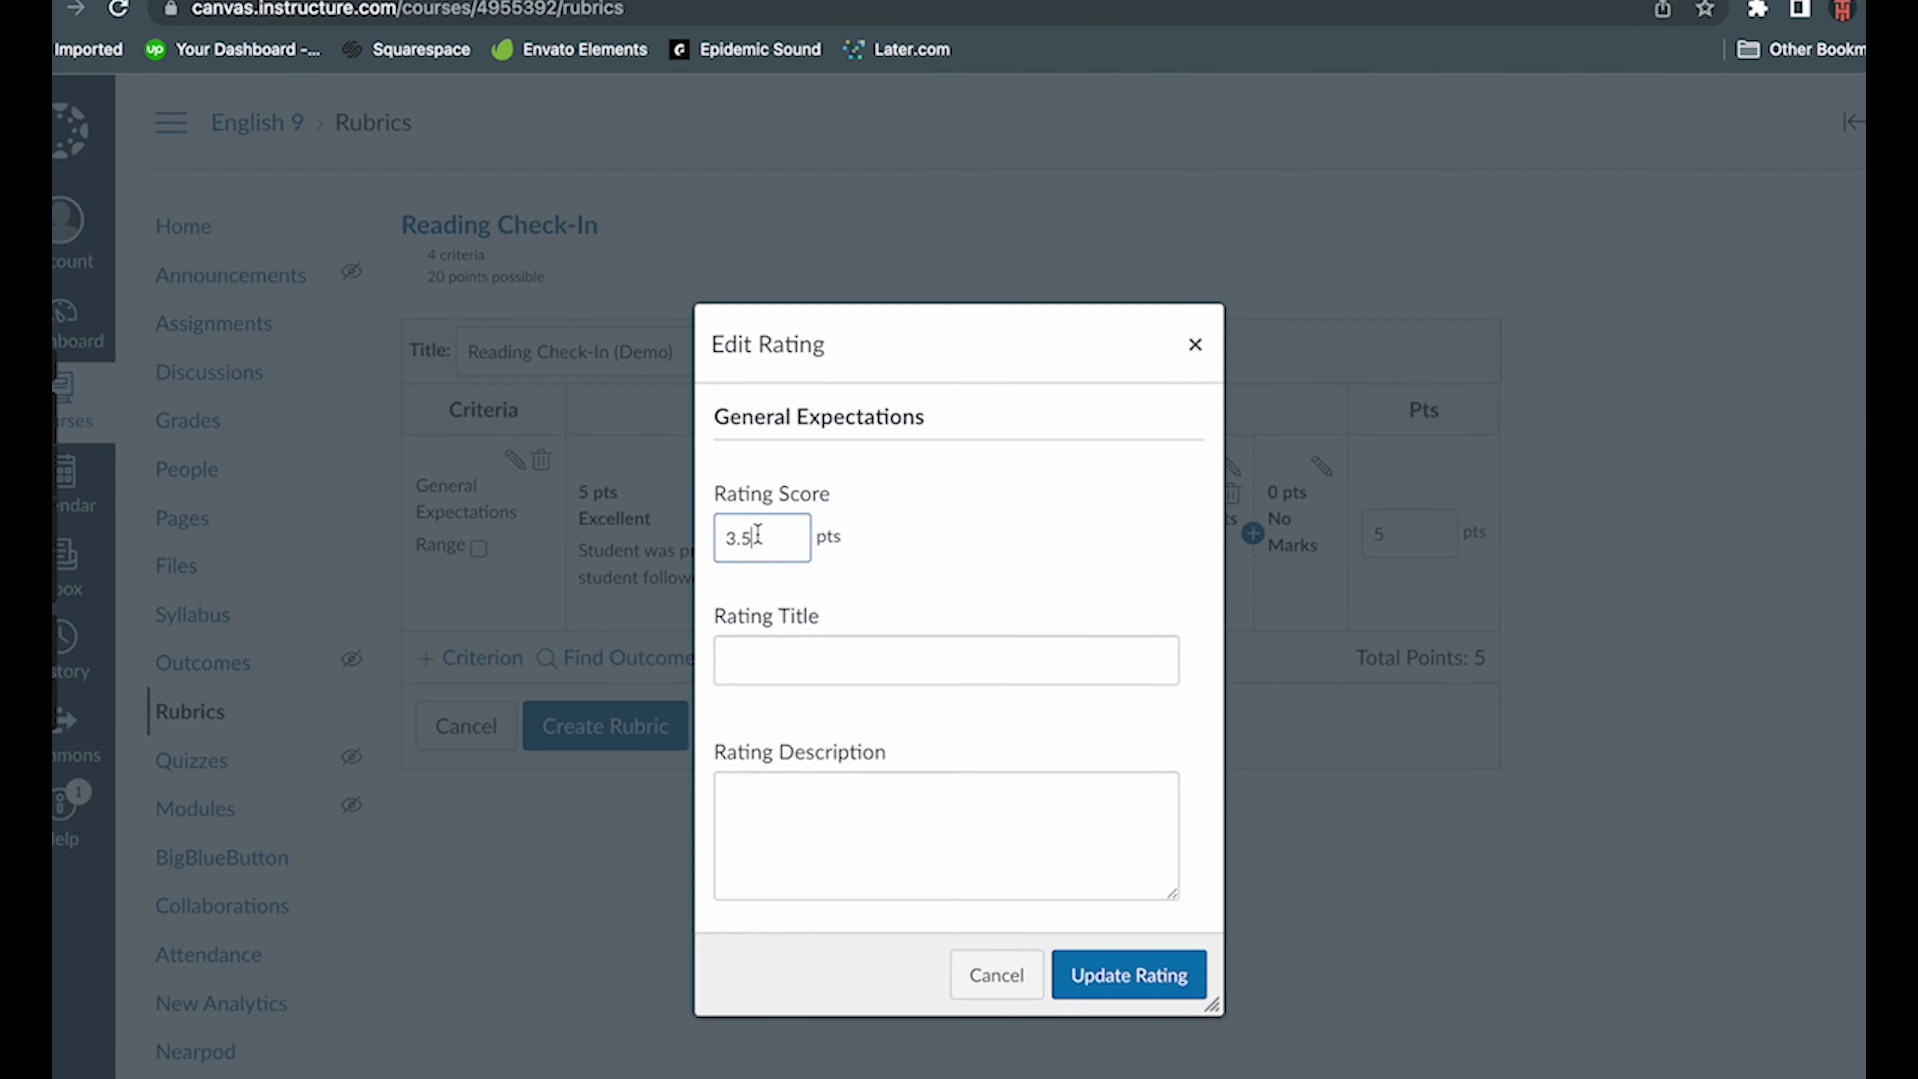
key("ctrl+Tab")
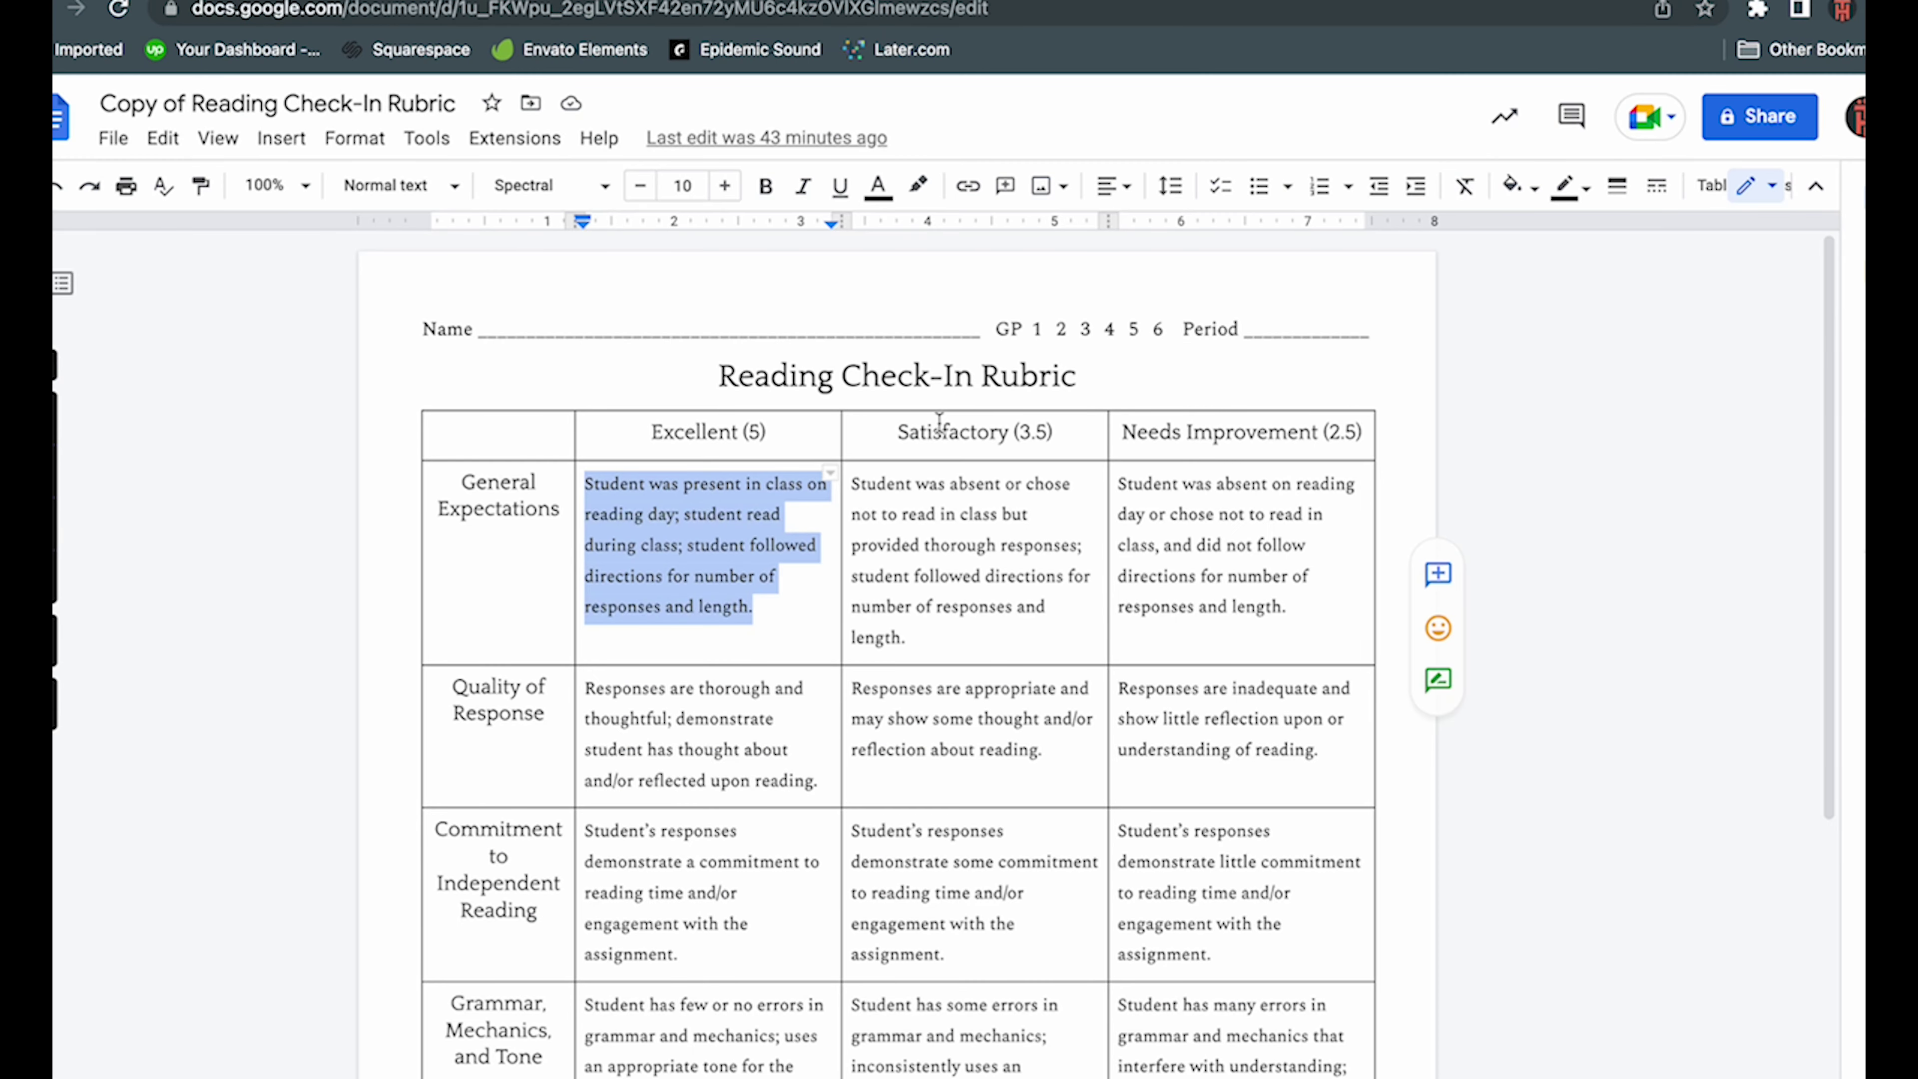
left_click_drag(852, 483, 906, 626)
key("super+c")
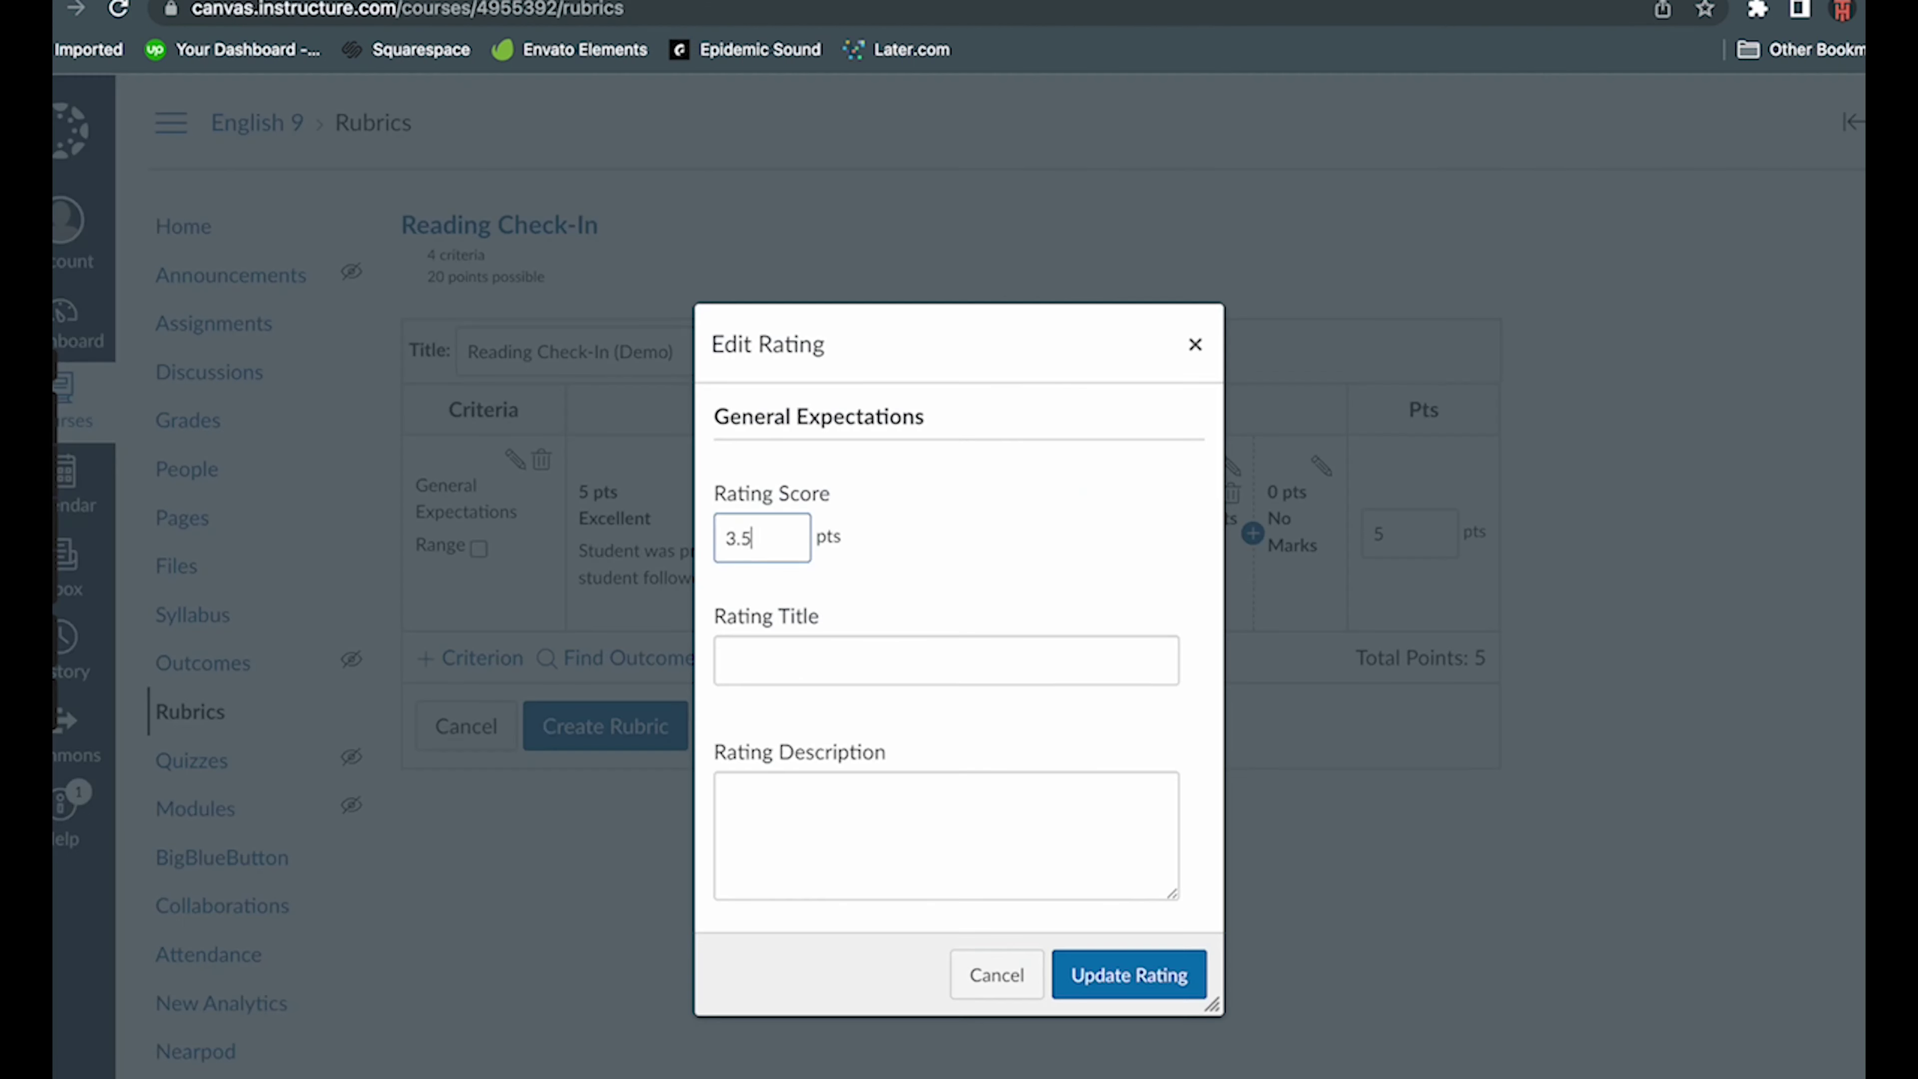
key("ctrl+shift+Tab")
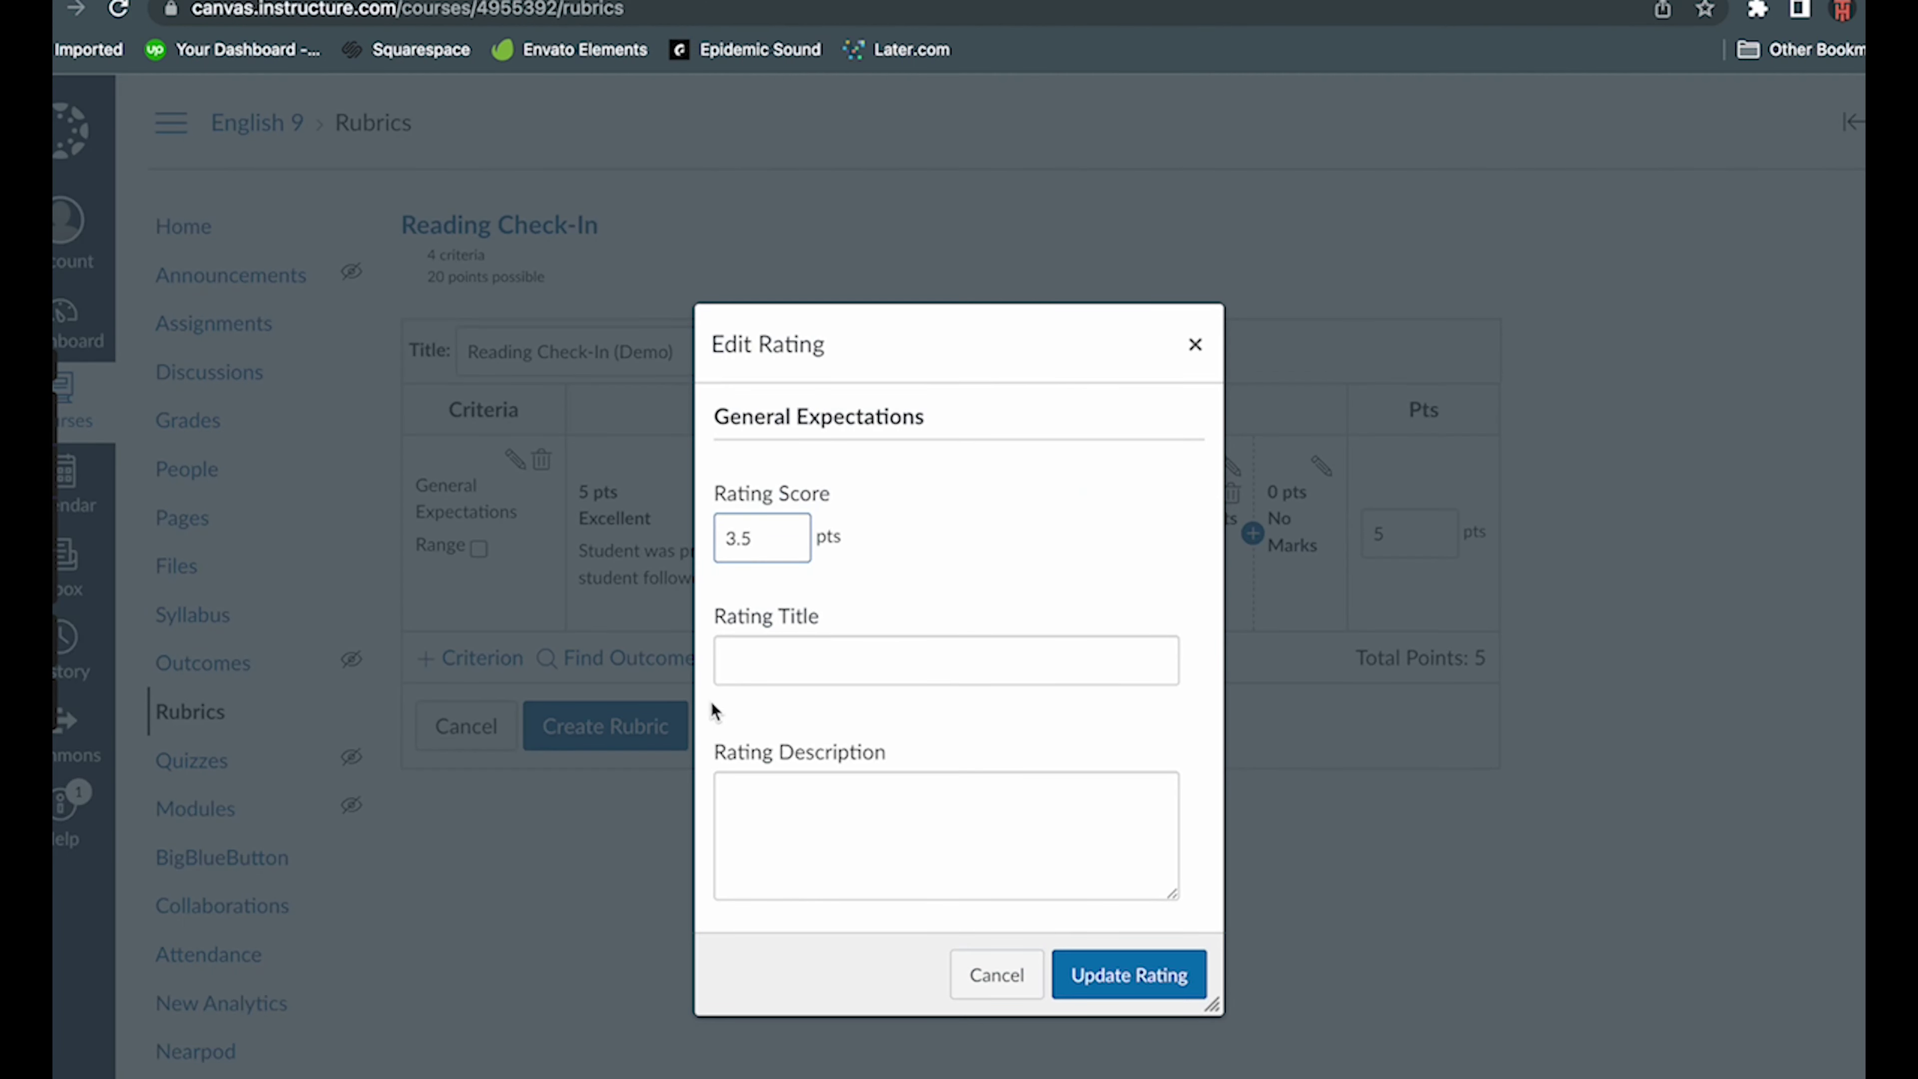
left_click(751, 662)
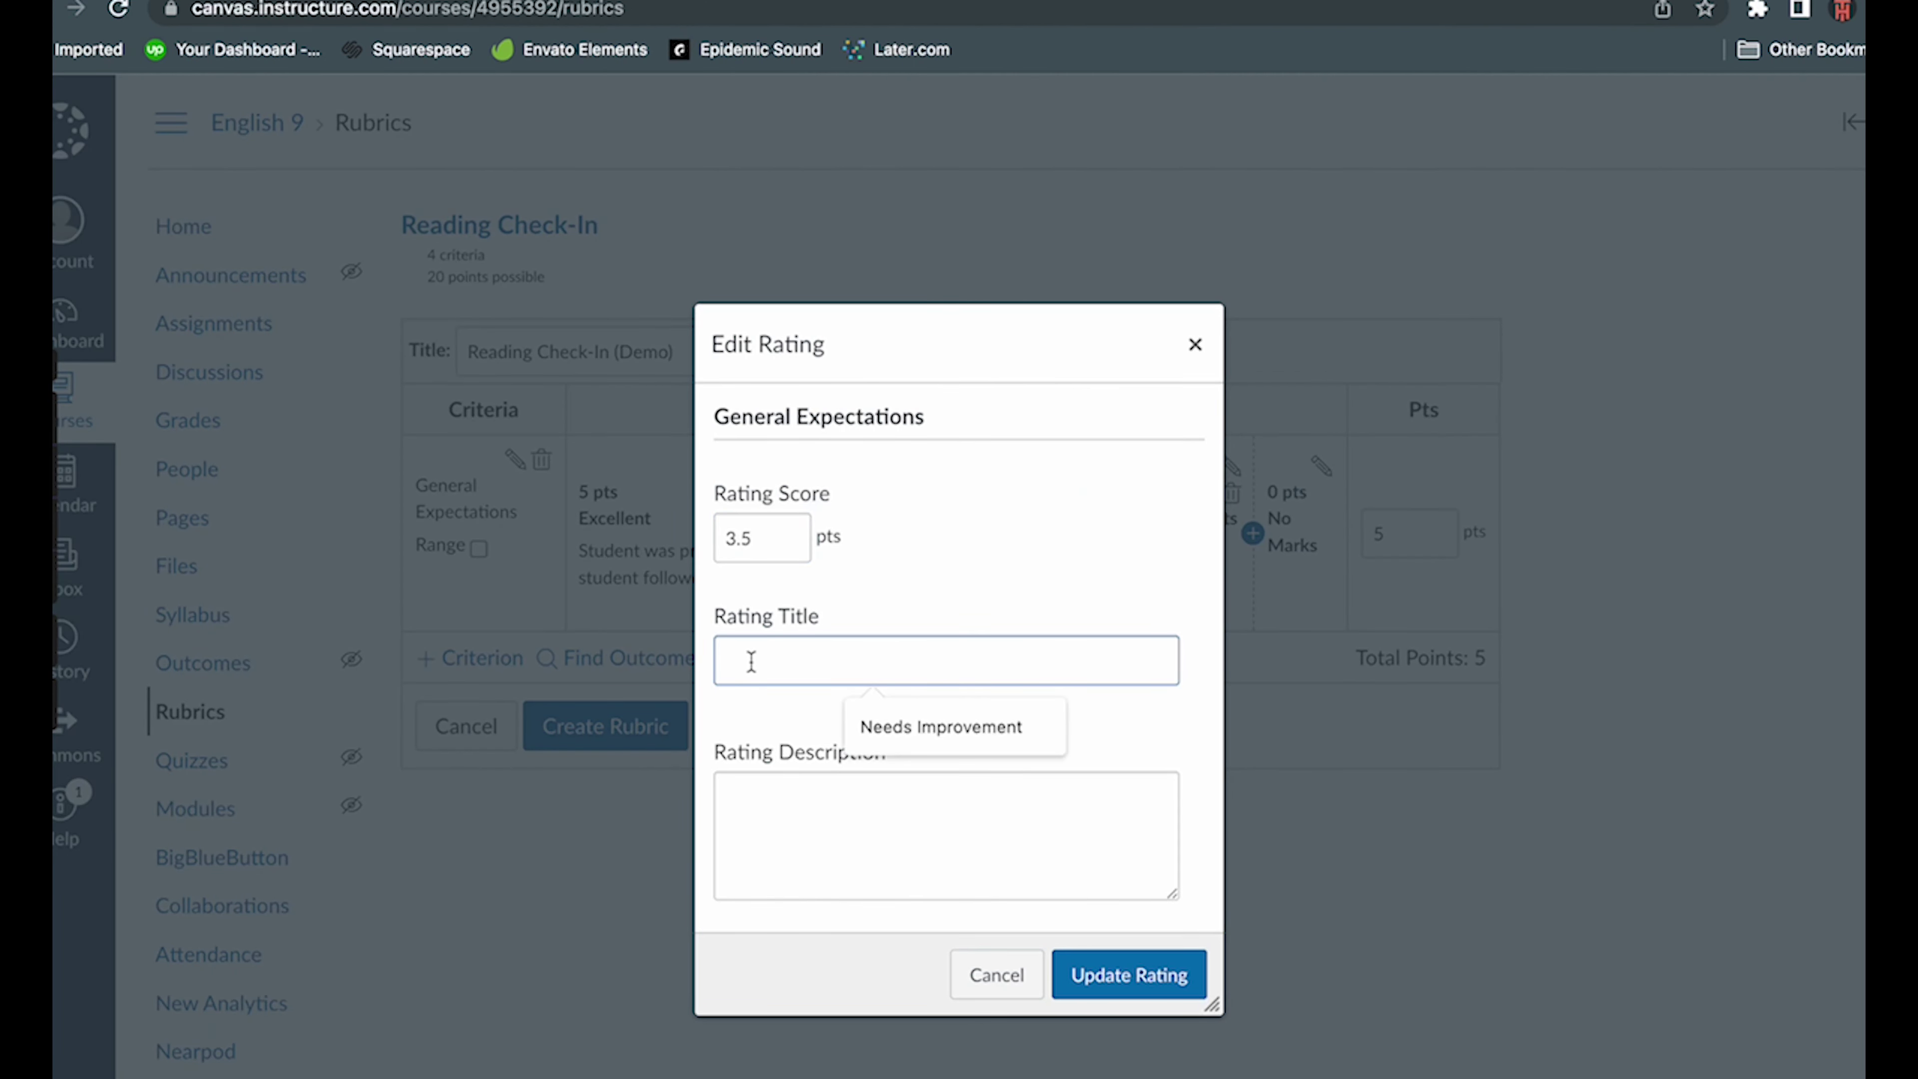
type("Sat")
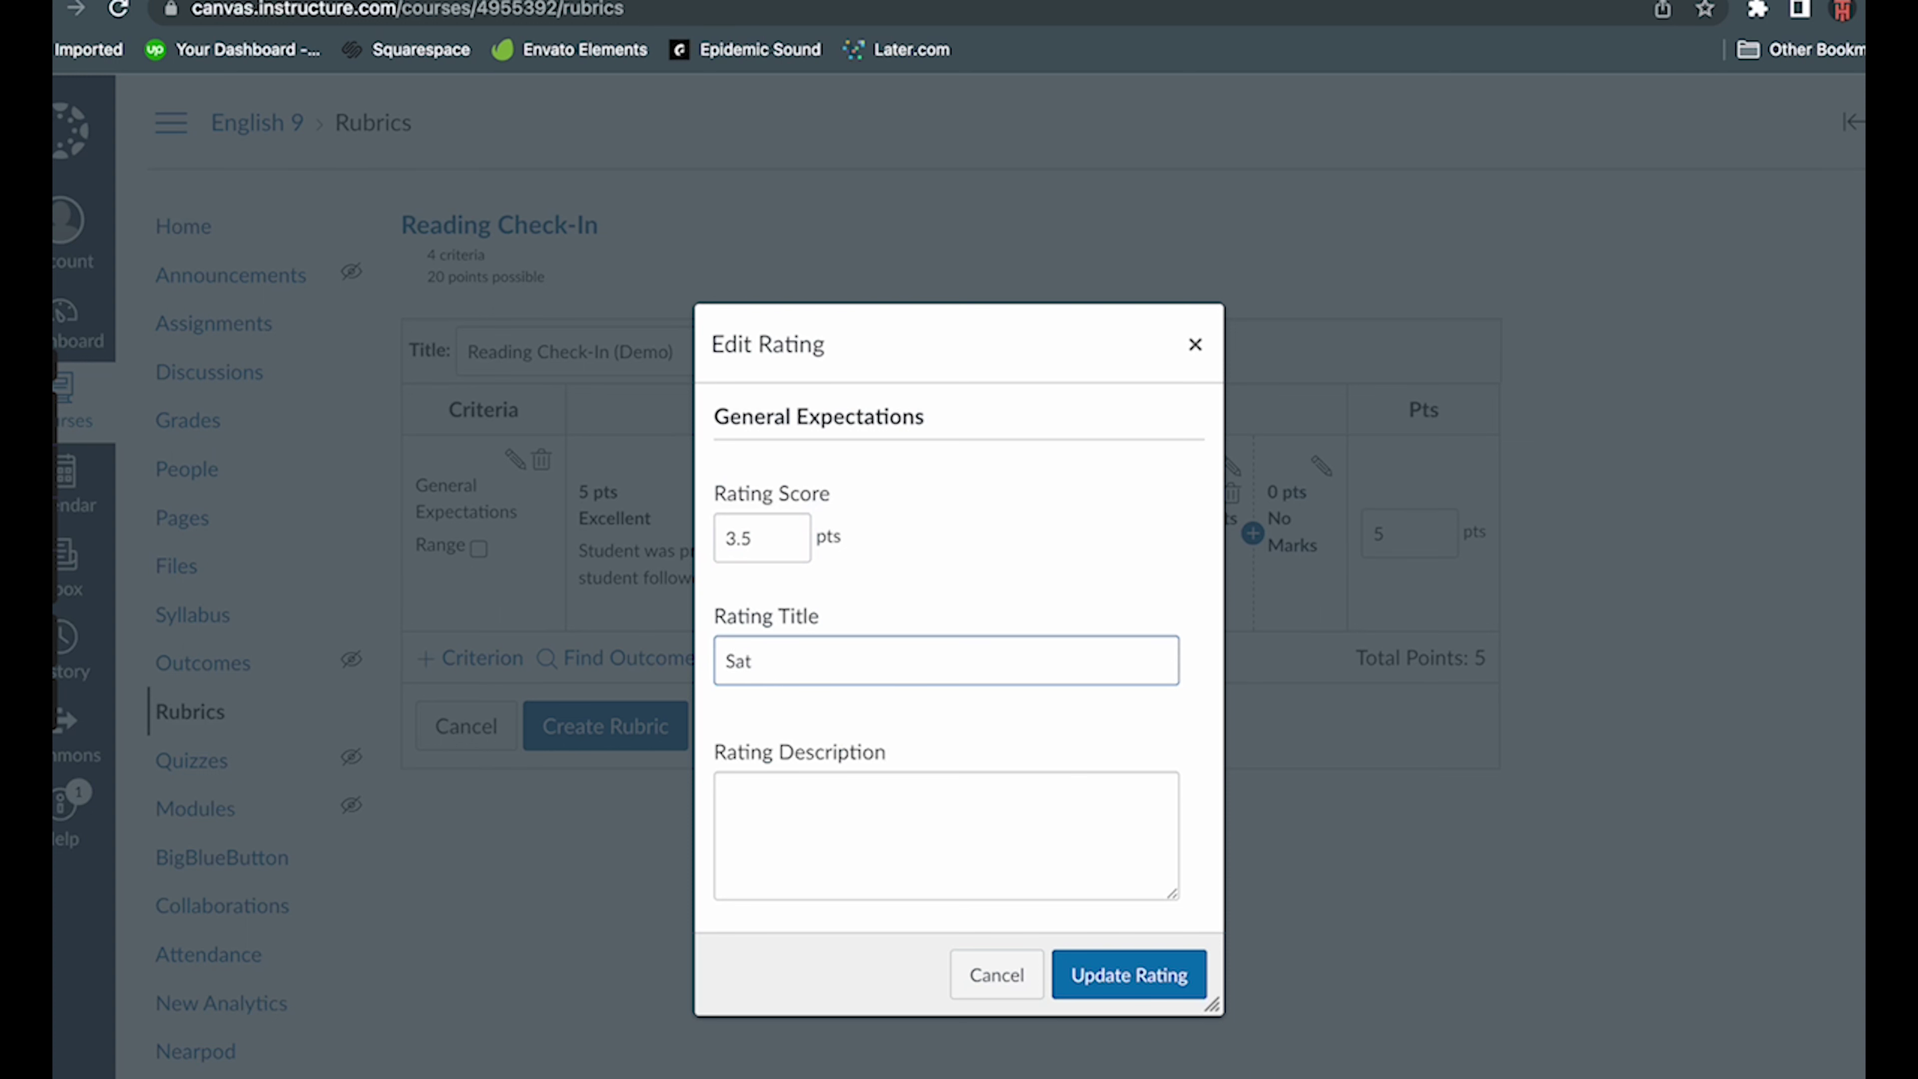
type("isfactory")
left_click(758, 786)
key("super+v")
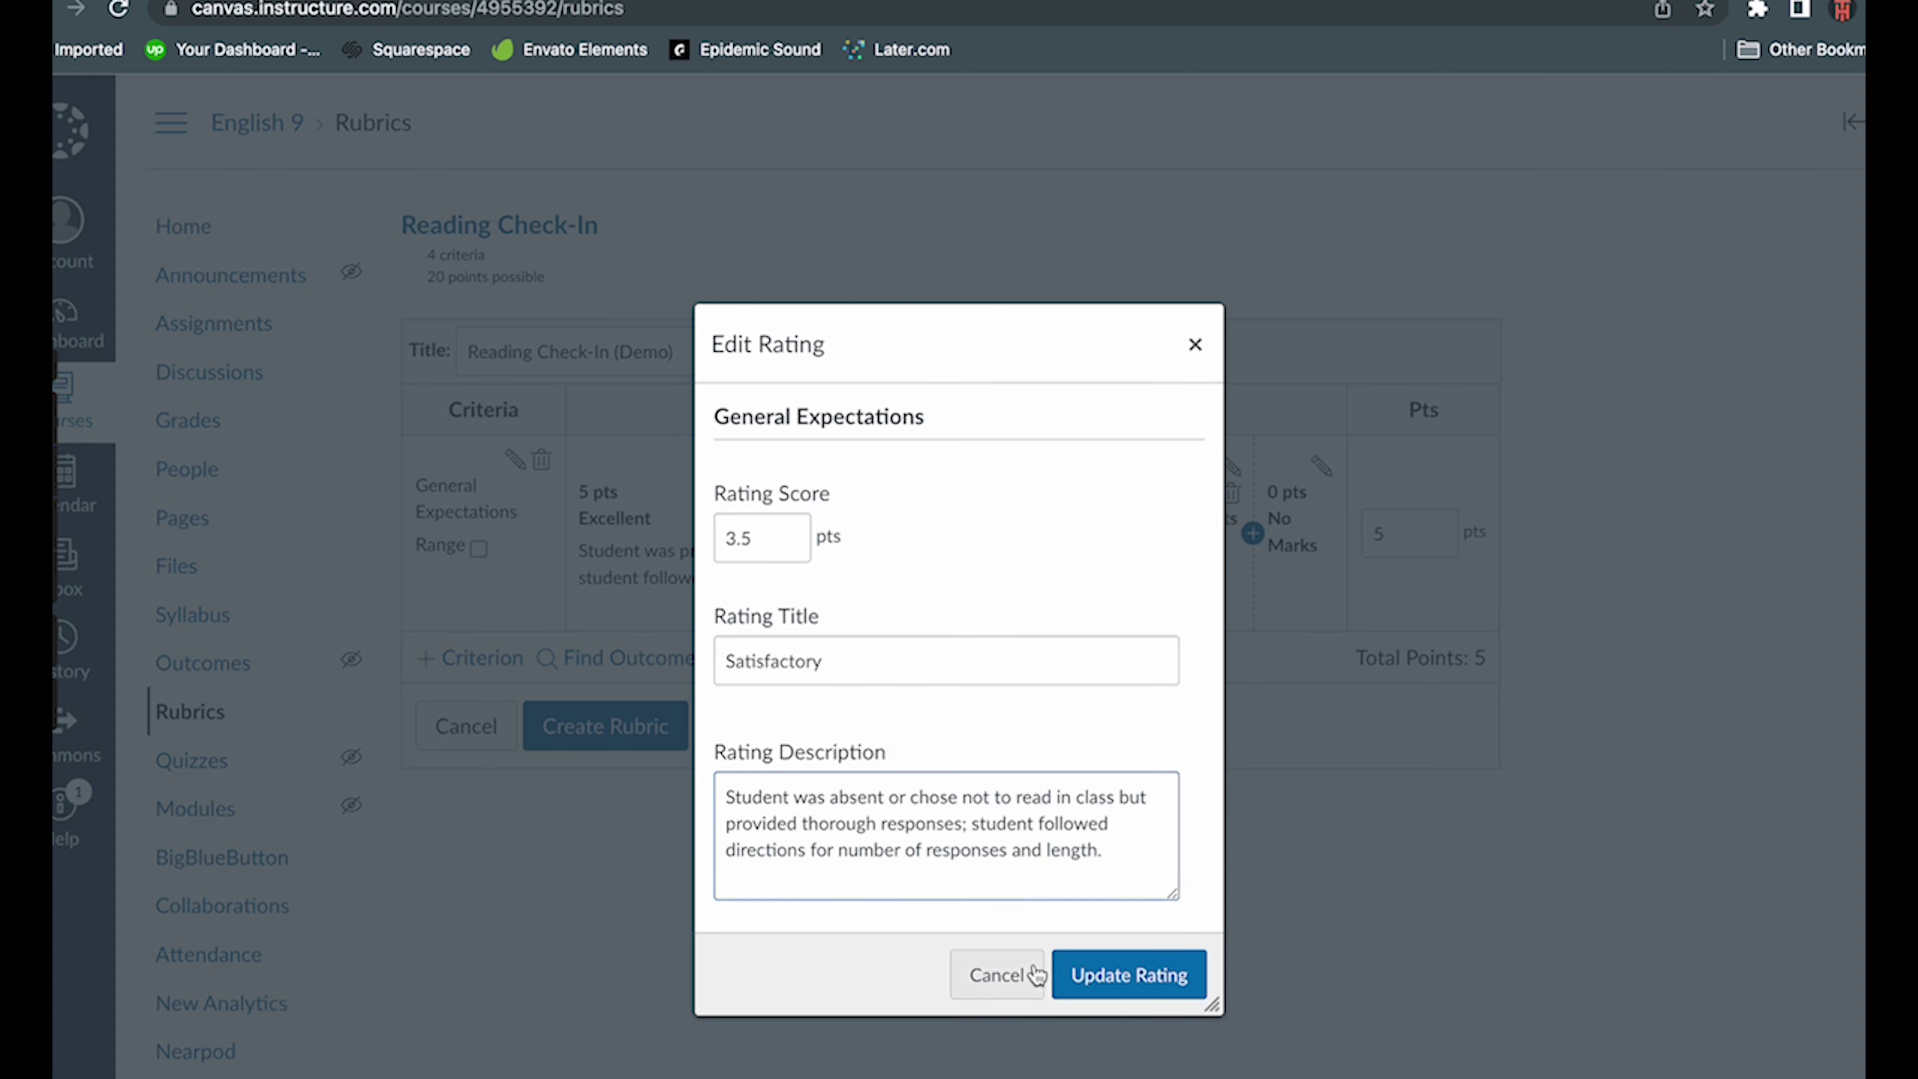
left_click(1092, 975)
- Change the General Expectations "No Marks" rating to 2.5 points and title it "Needs Improvement"
left_click(1322, 466)
left_click(779, 534)
key("BackSpace")
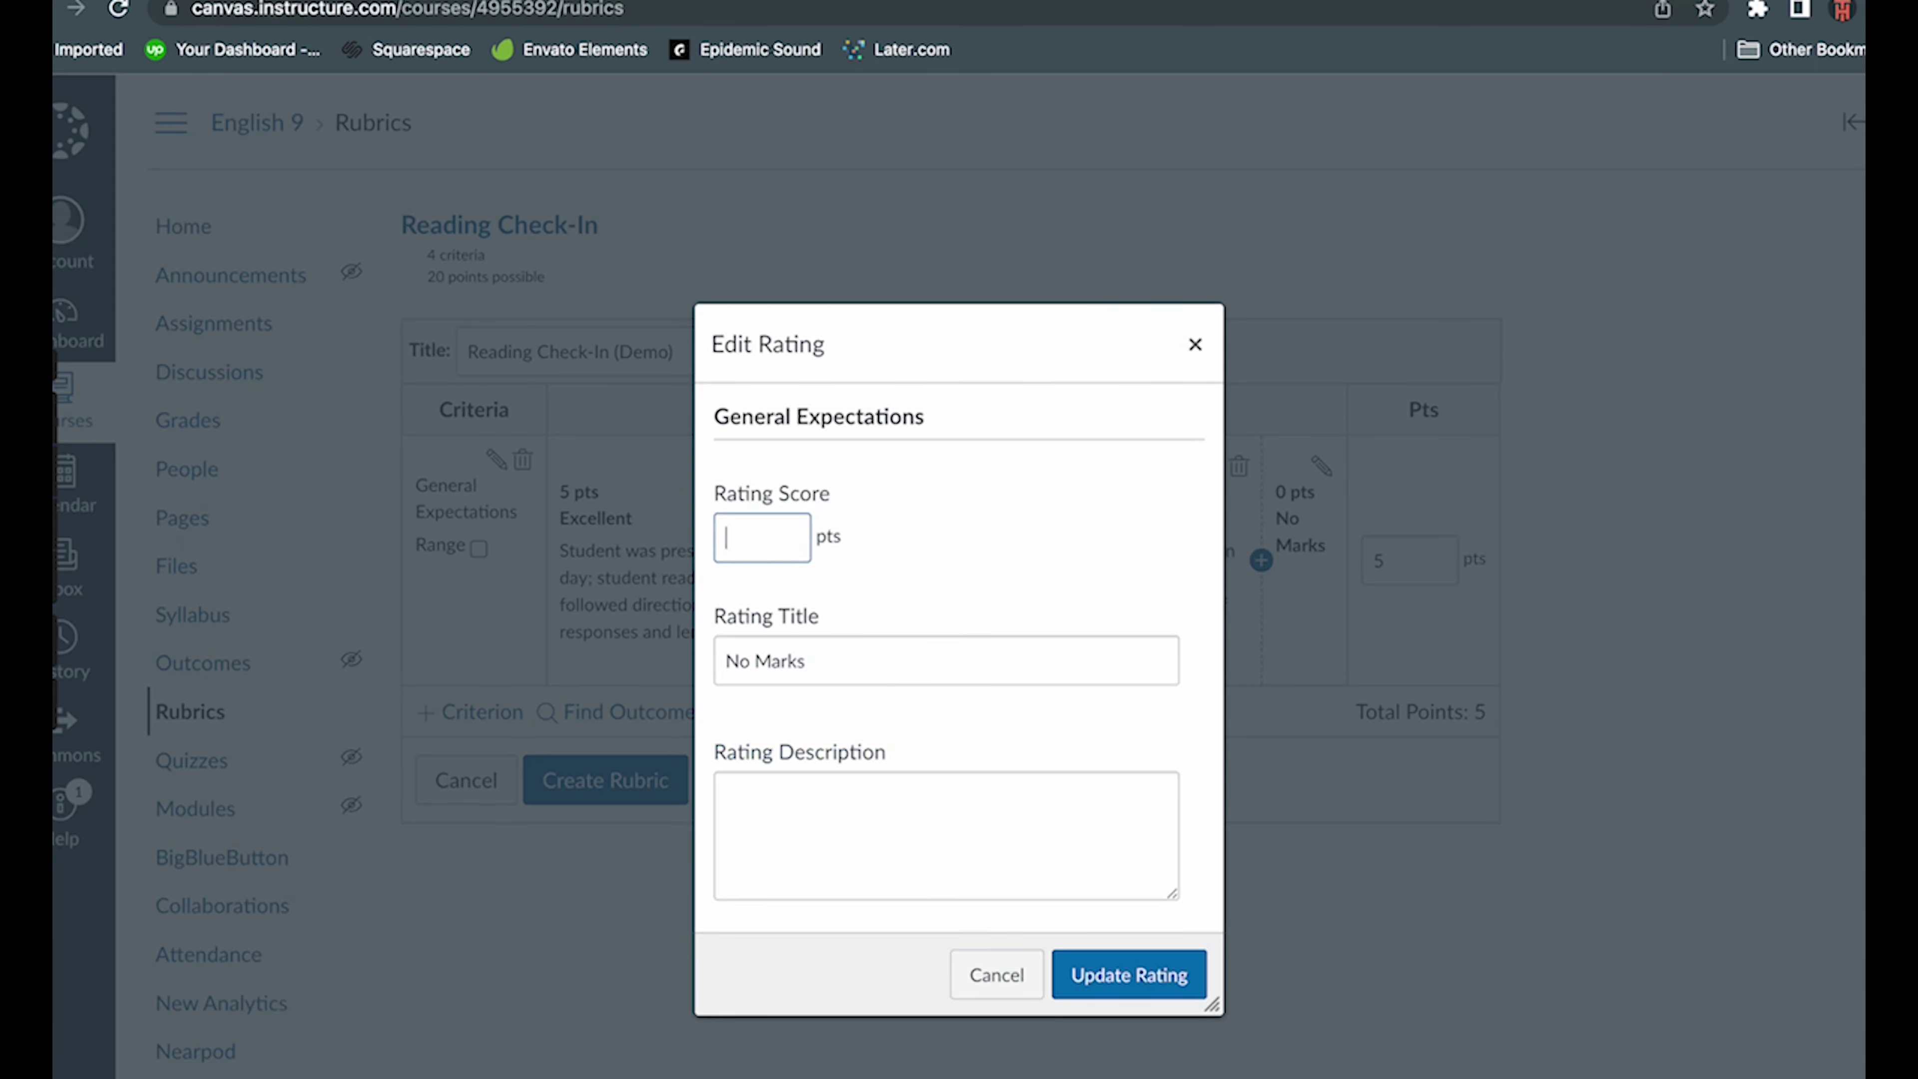
type("2.5")
key("Tab")
type("Ne")
left_click(950, 724)
- Fill in the 2.5-point General Expectations rating's description with the Needs Improvement text from the Google Docs rubric and save the rating
left_click(861, 779)
key("ctrl+Tab")
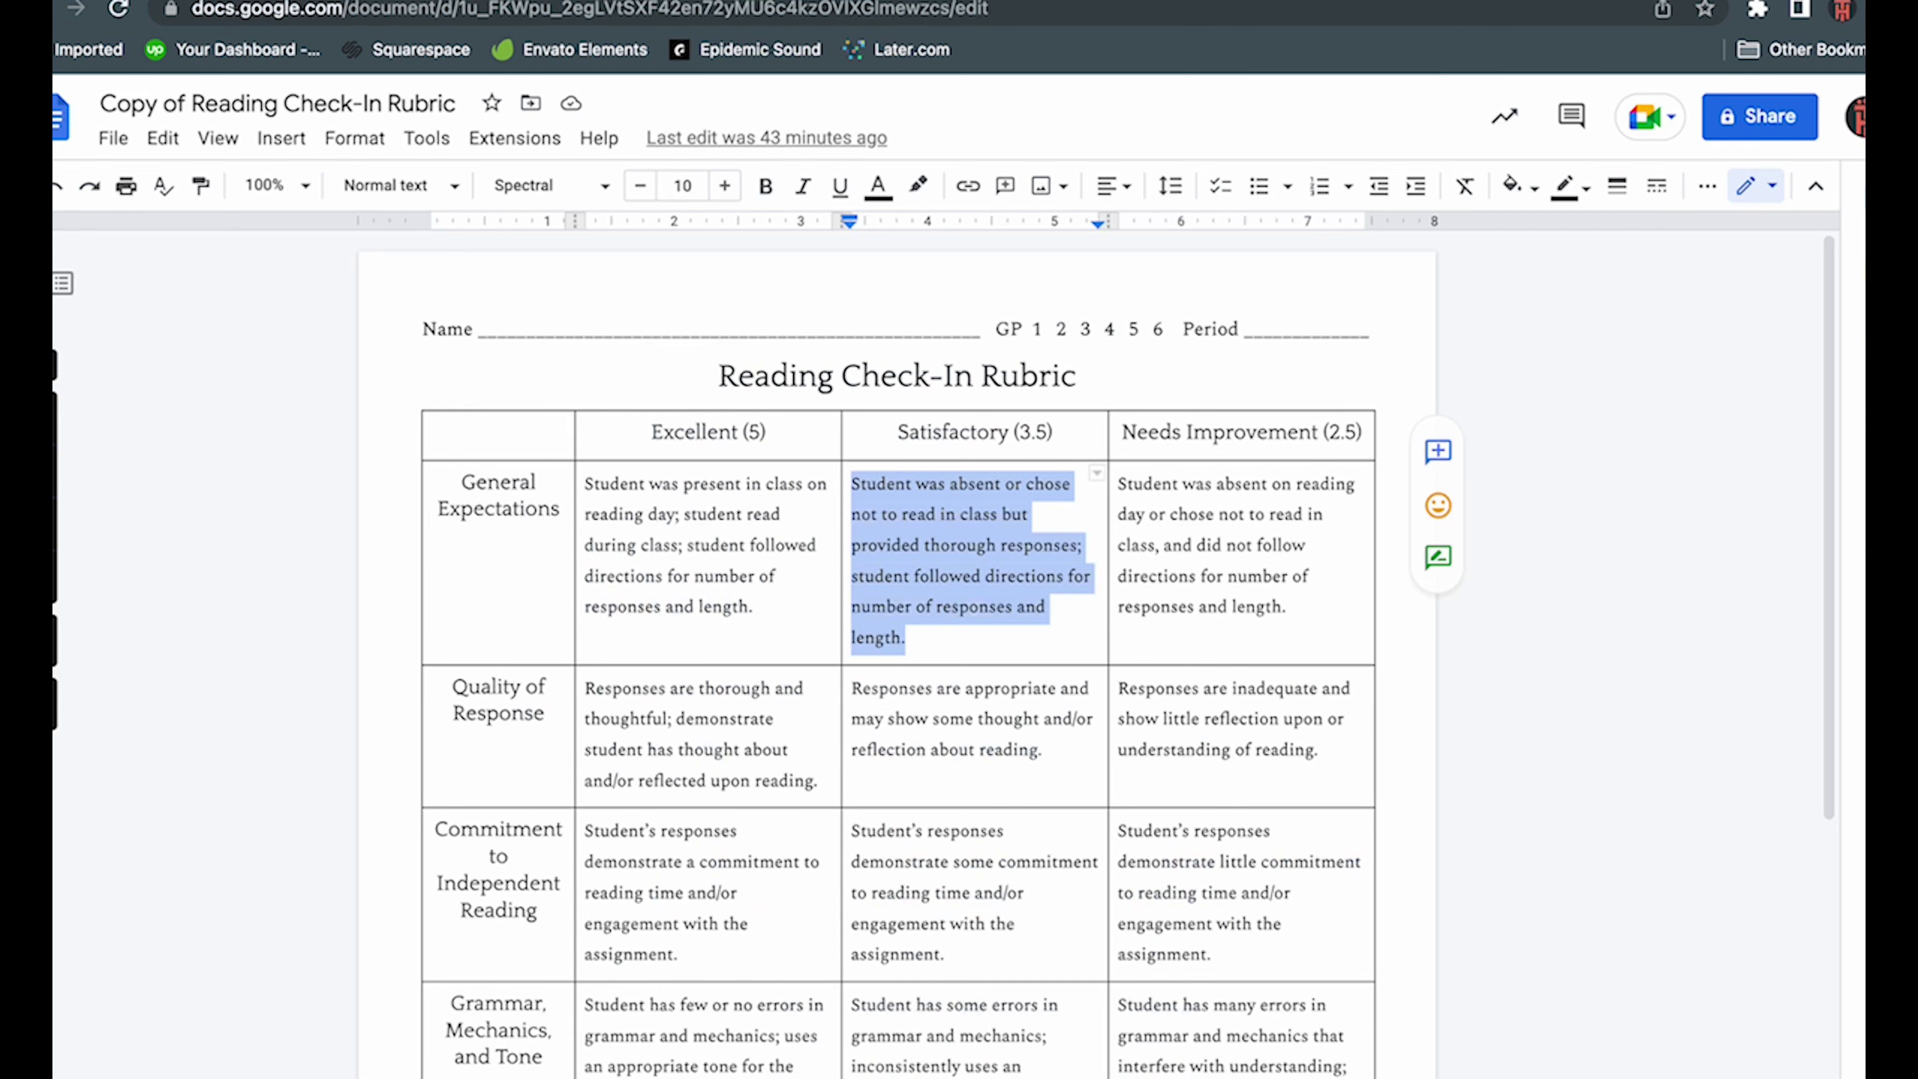
left_click_drag(1299, 604, 1115, 481)
key("super+c")
key("ctrl+Tab")
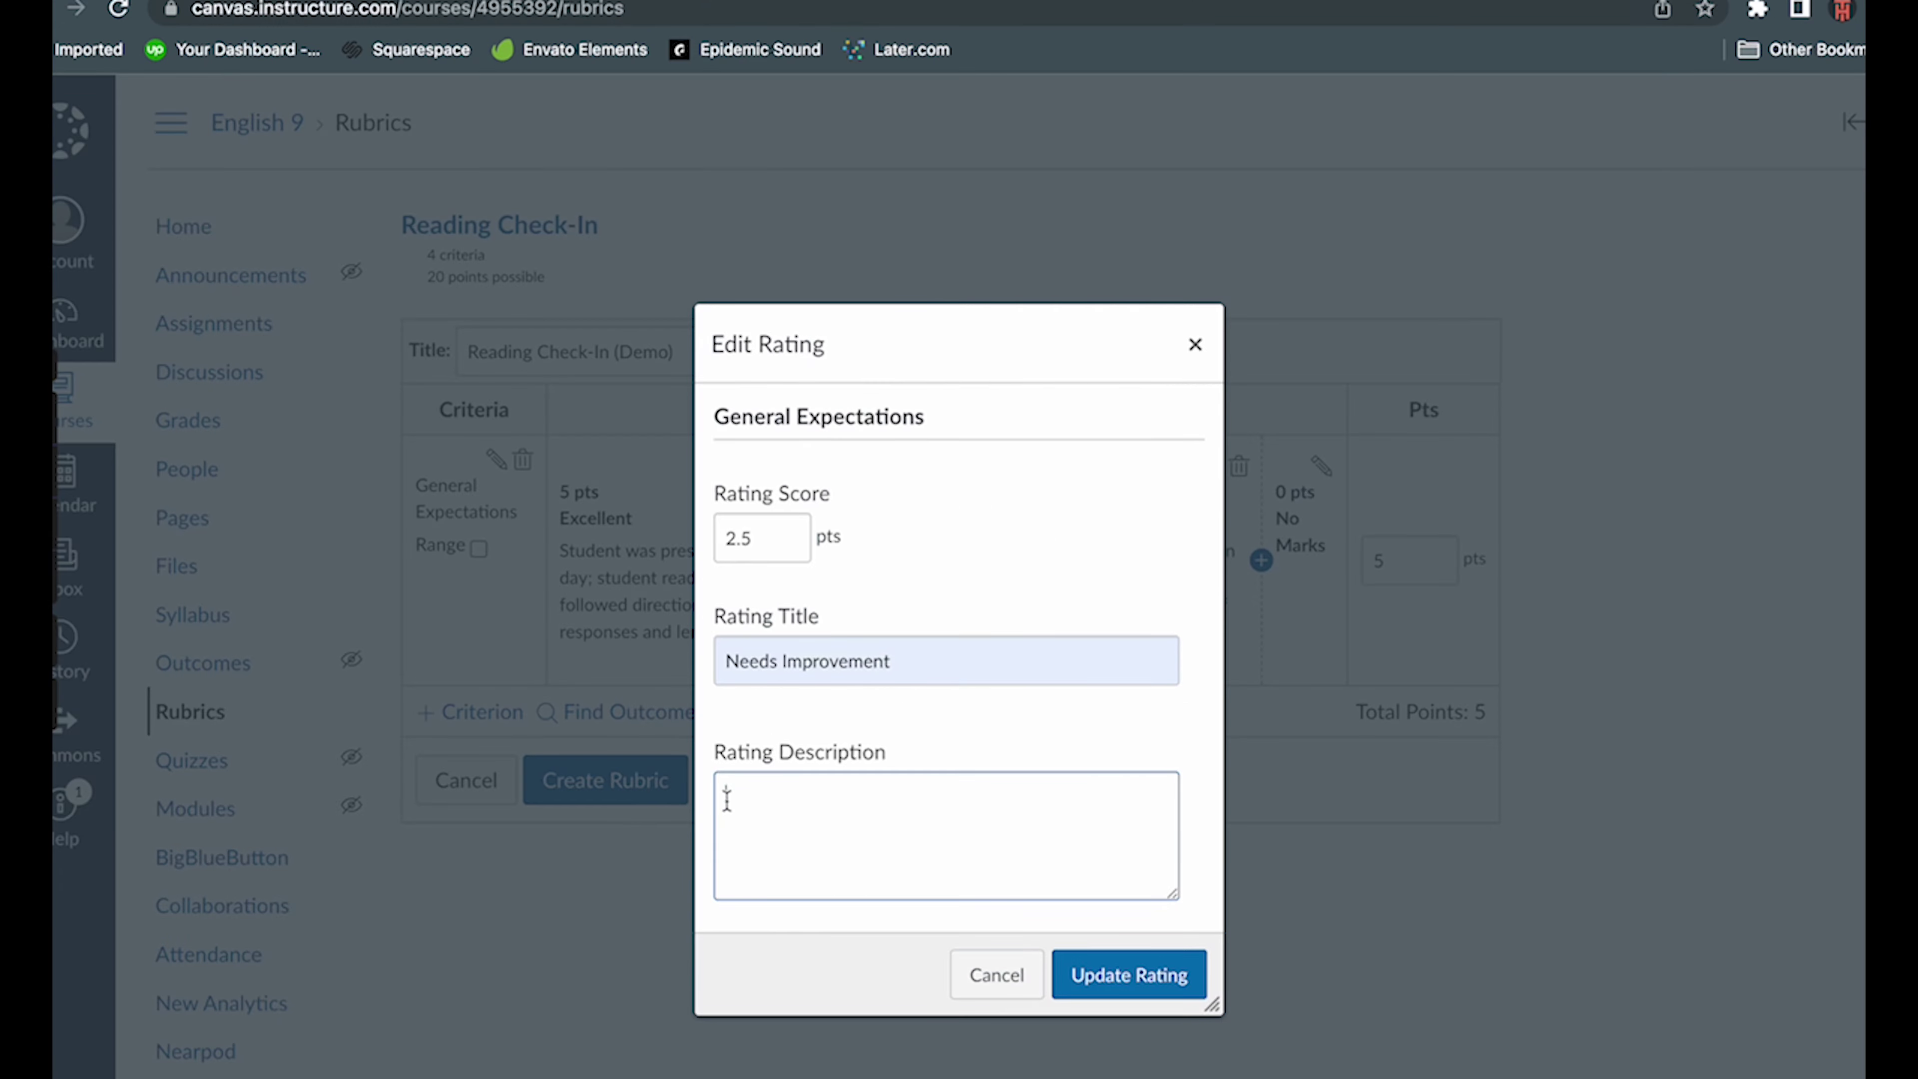
key("super+v")
left_click(1100, 978)
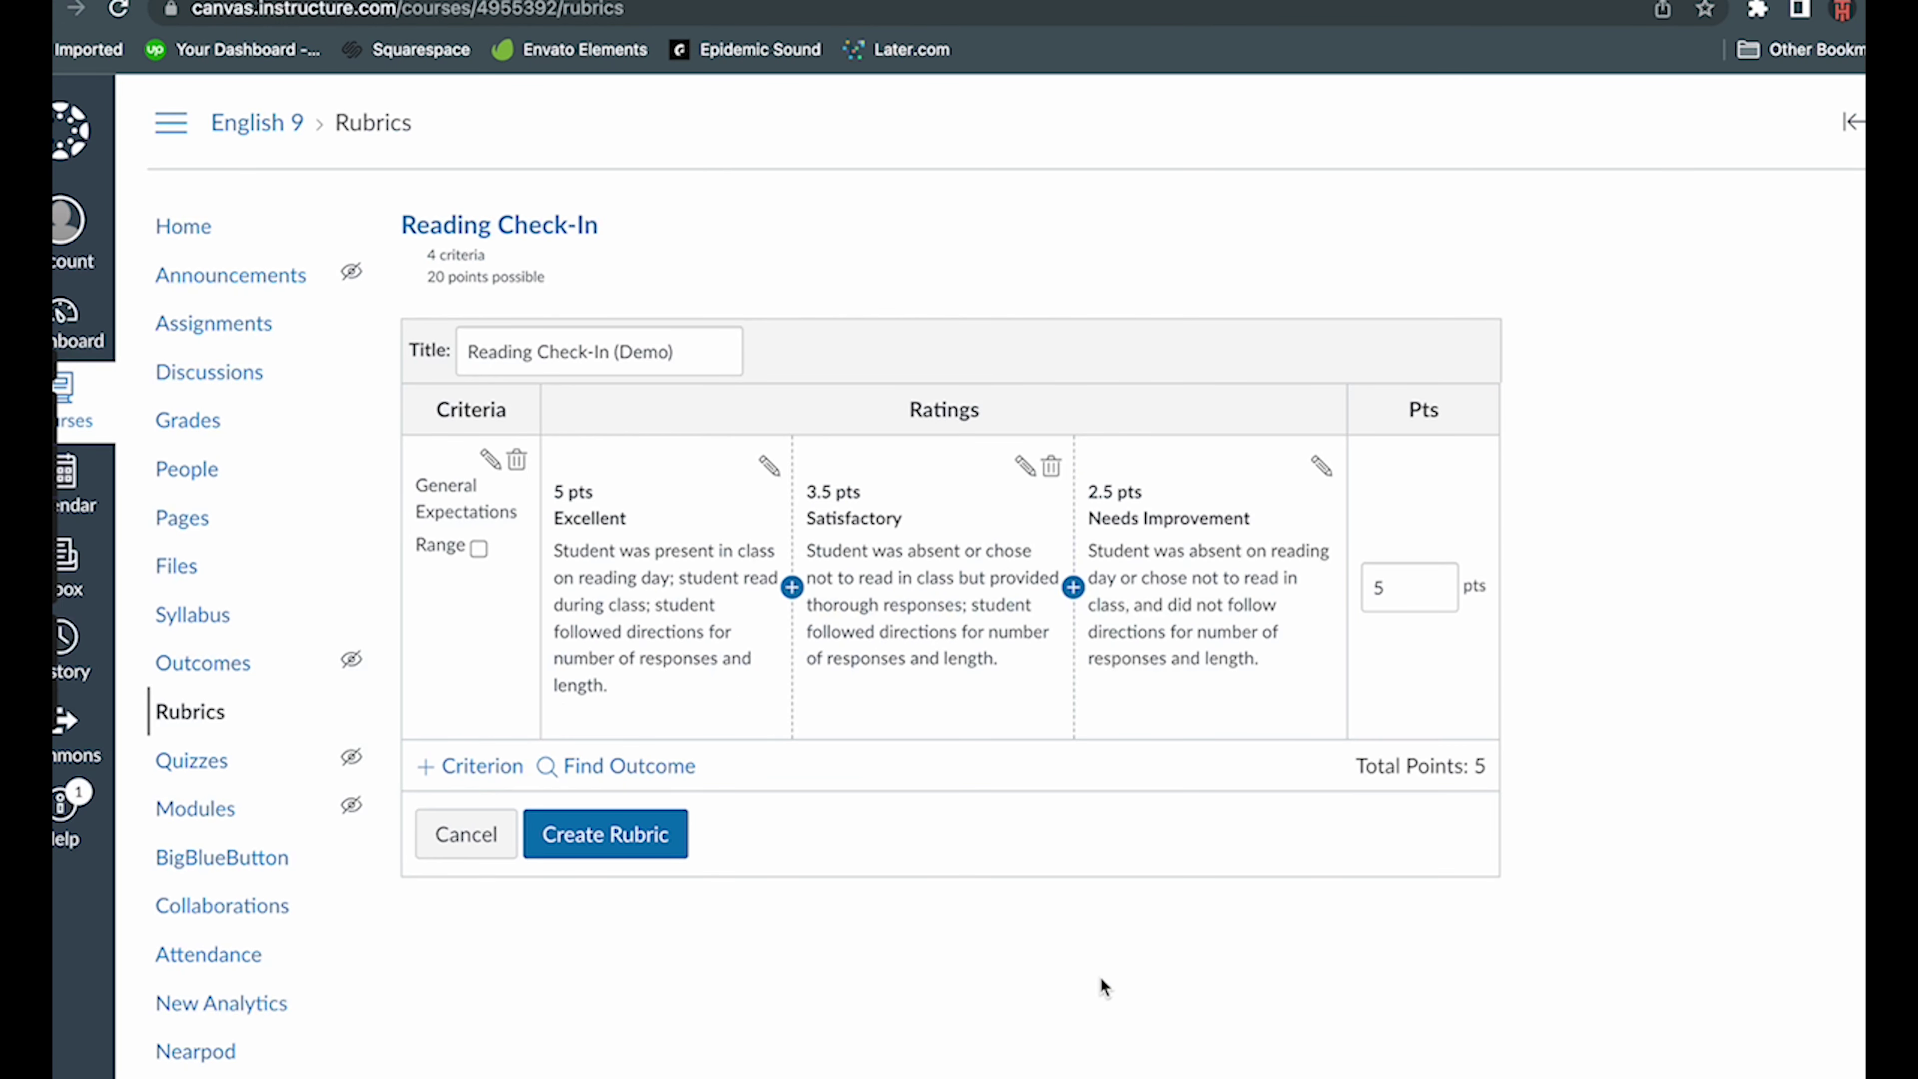
- Duplicate the General Expectations criterion and set the copy's description to "Quality of Response", taken from the Google Docs rubric
left_click(483, 766)
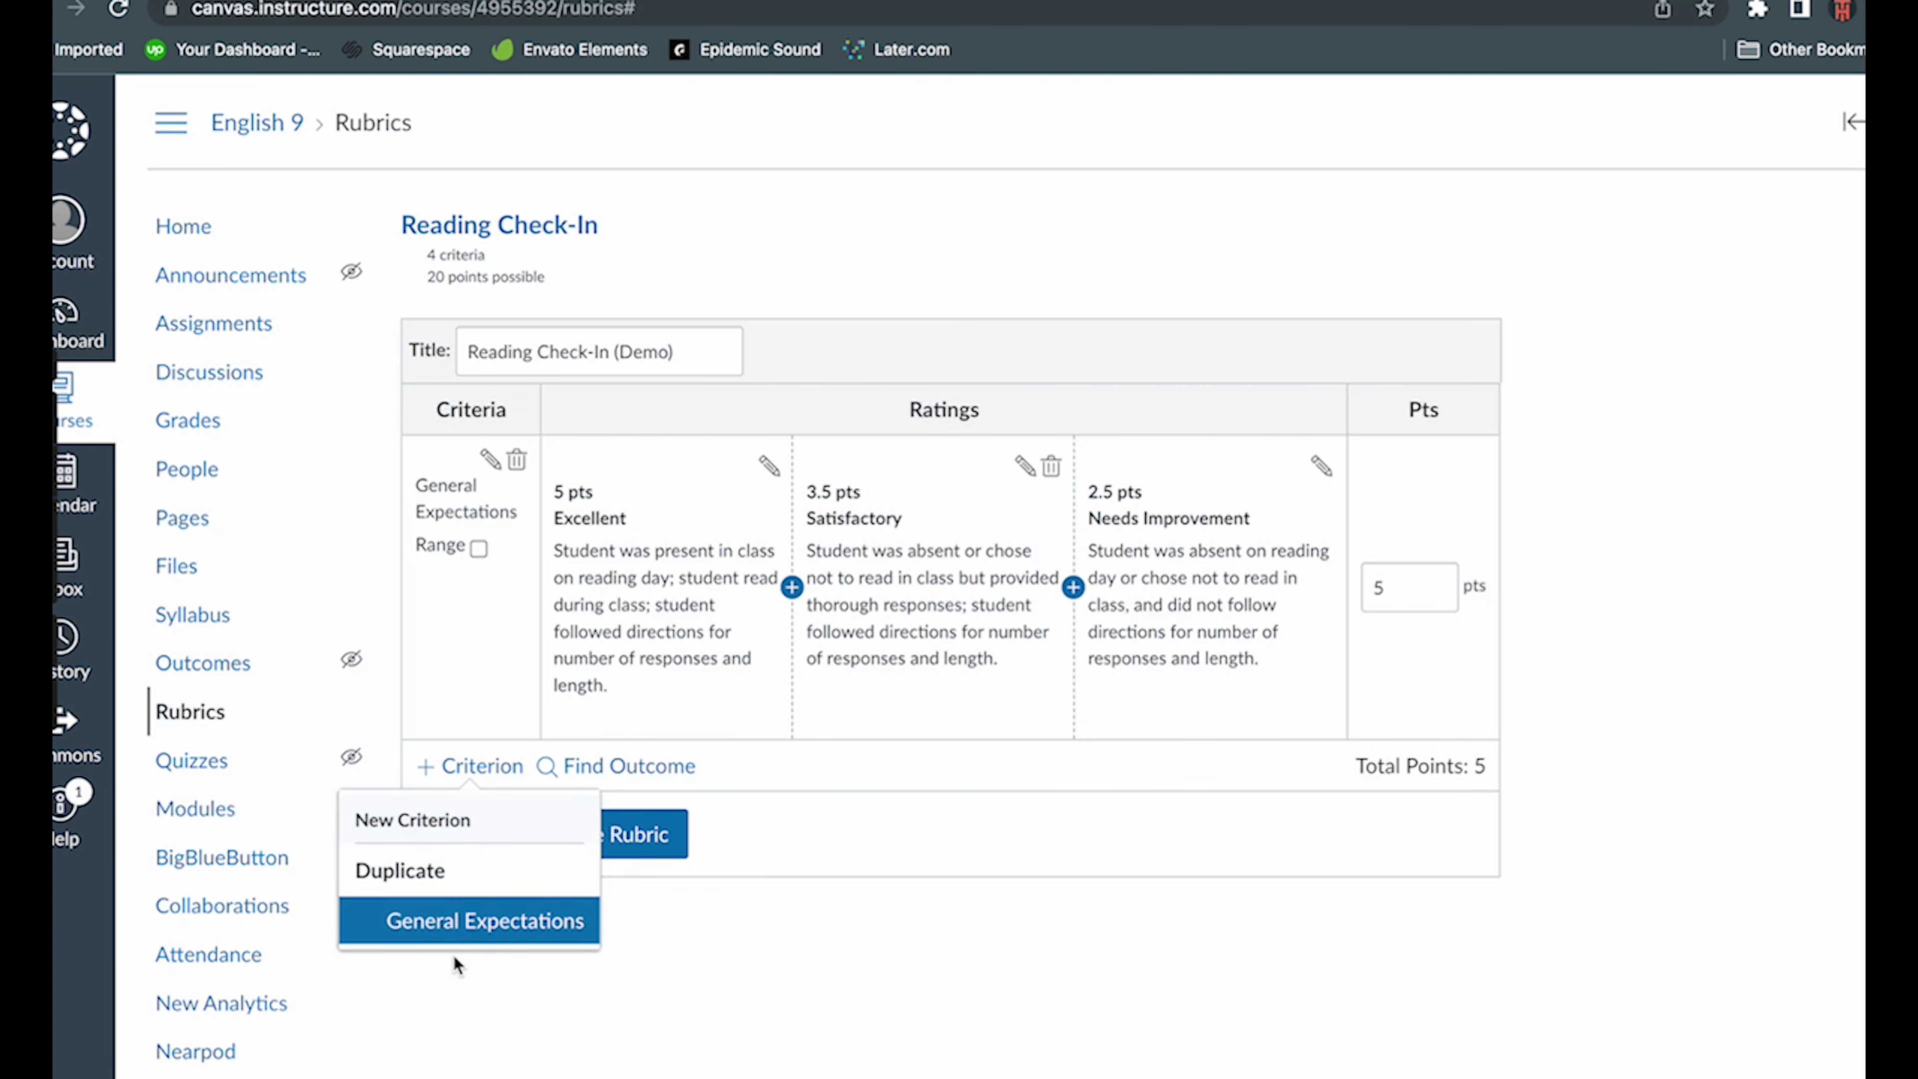
left_click(453, 931)
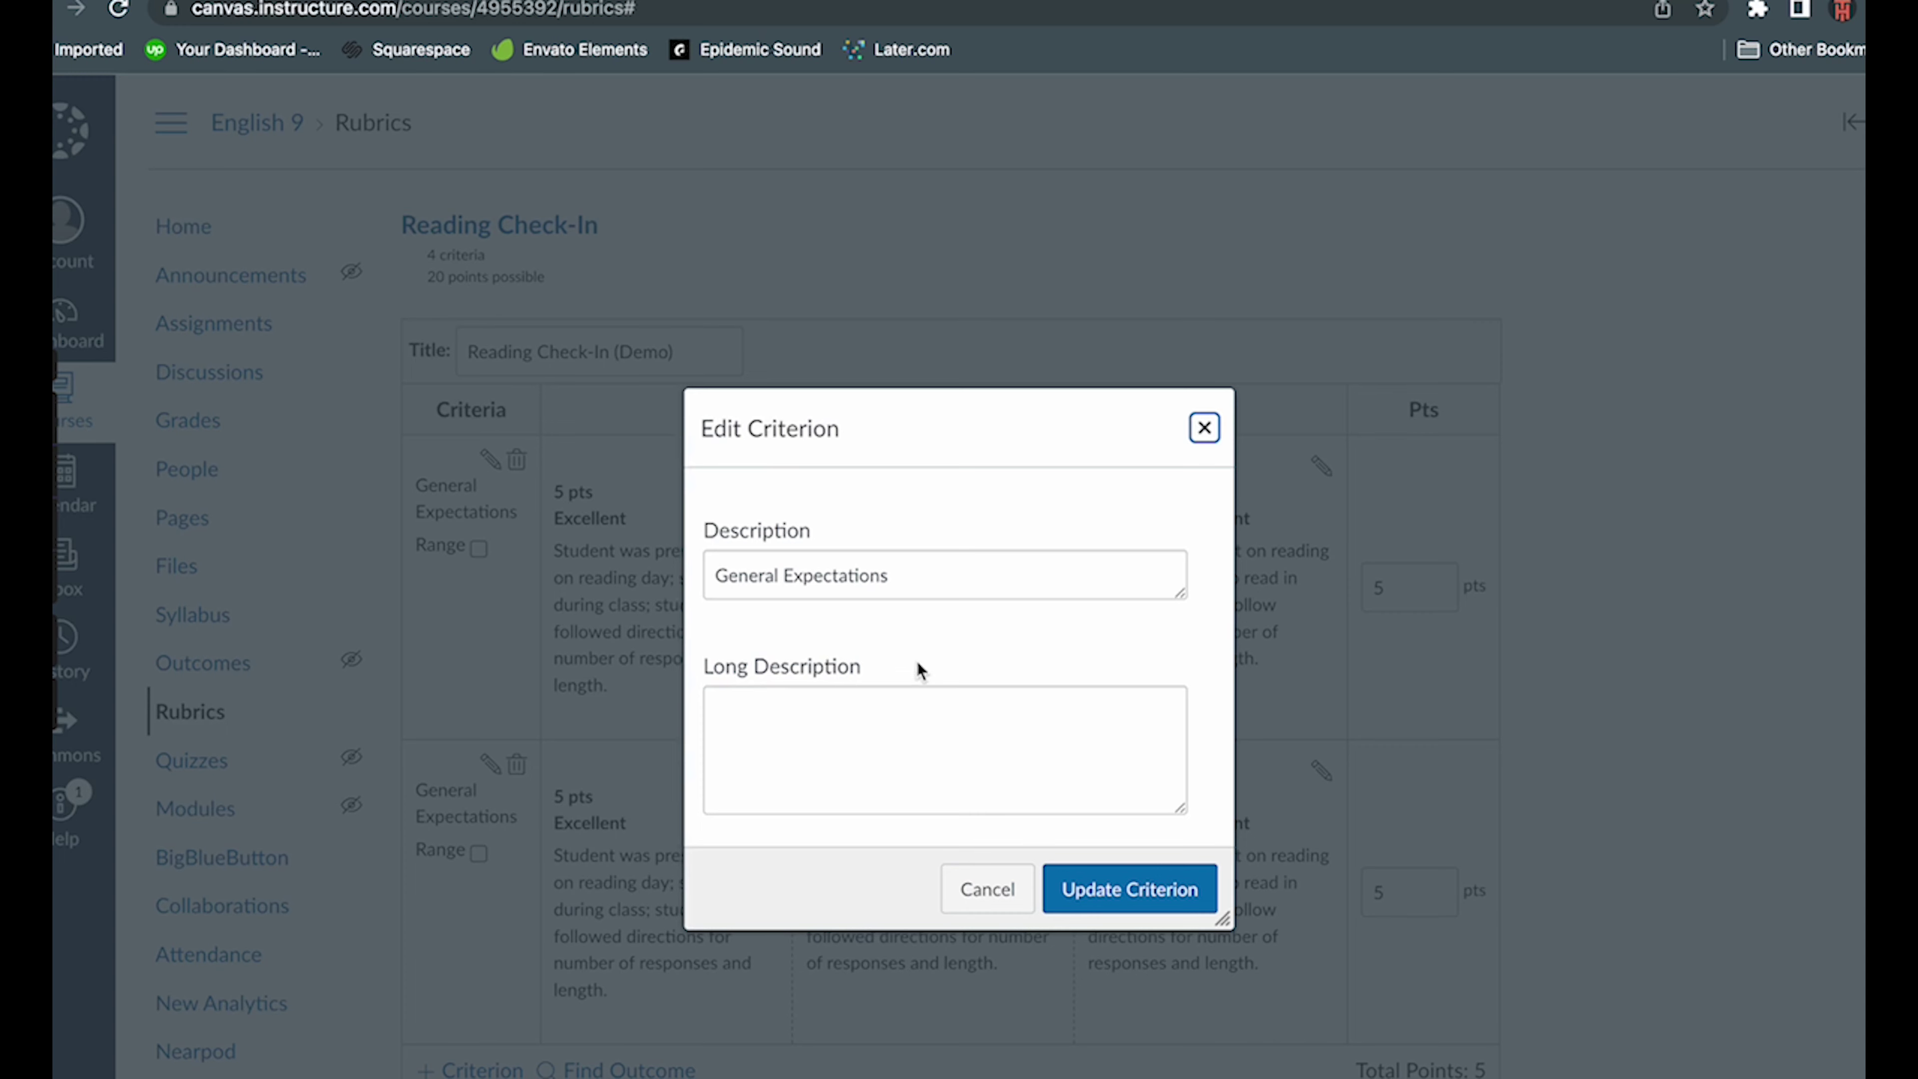
left_click_drag(904, 581, 596, 563)
key("BackSpace")
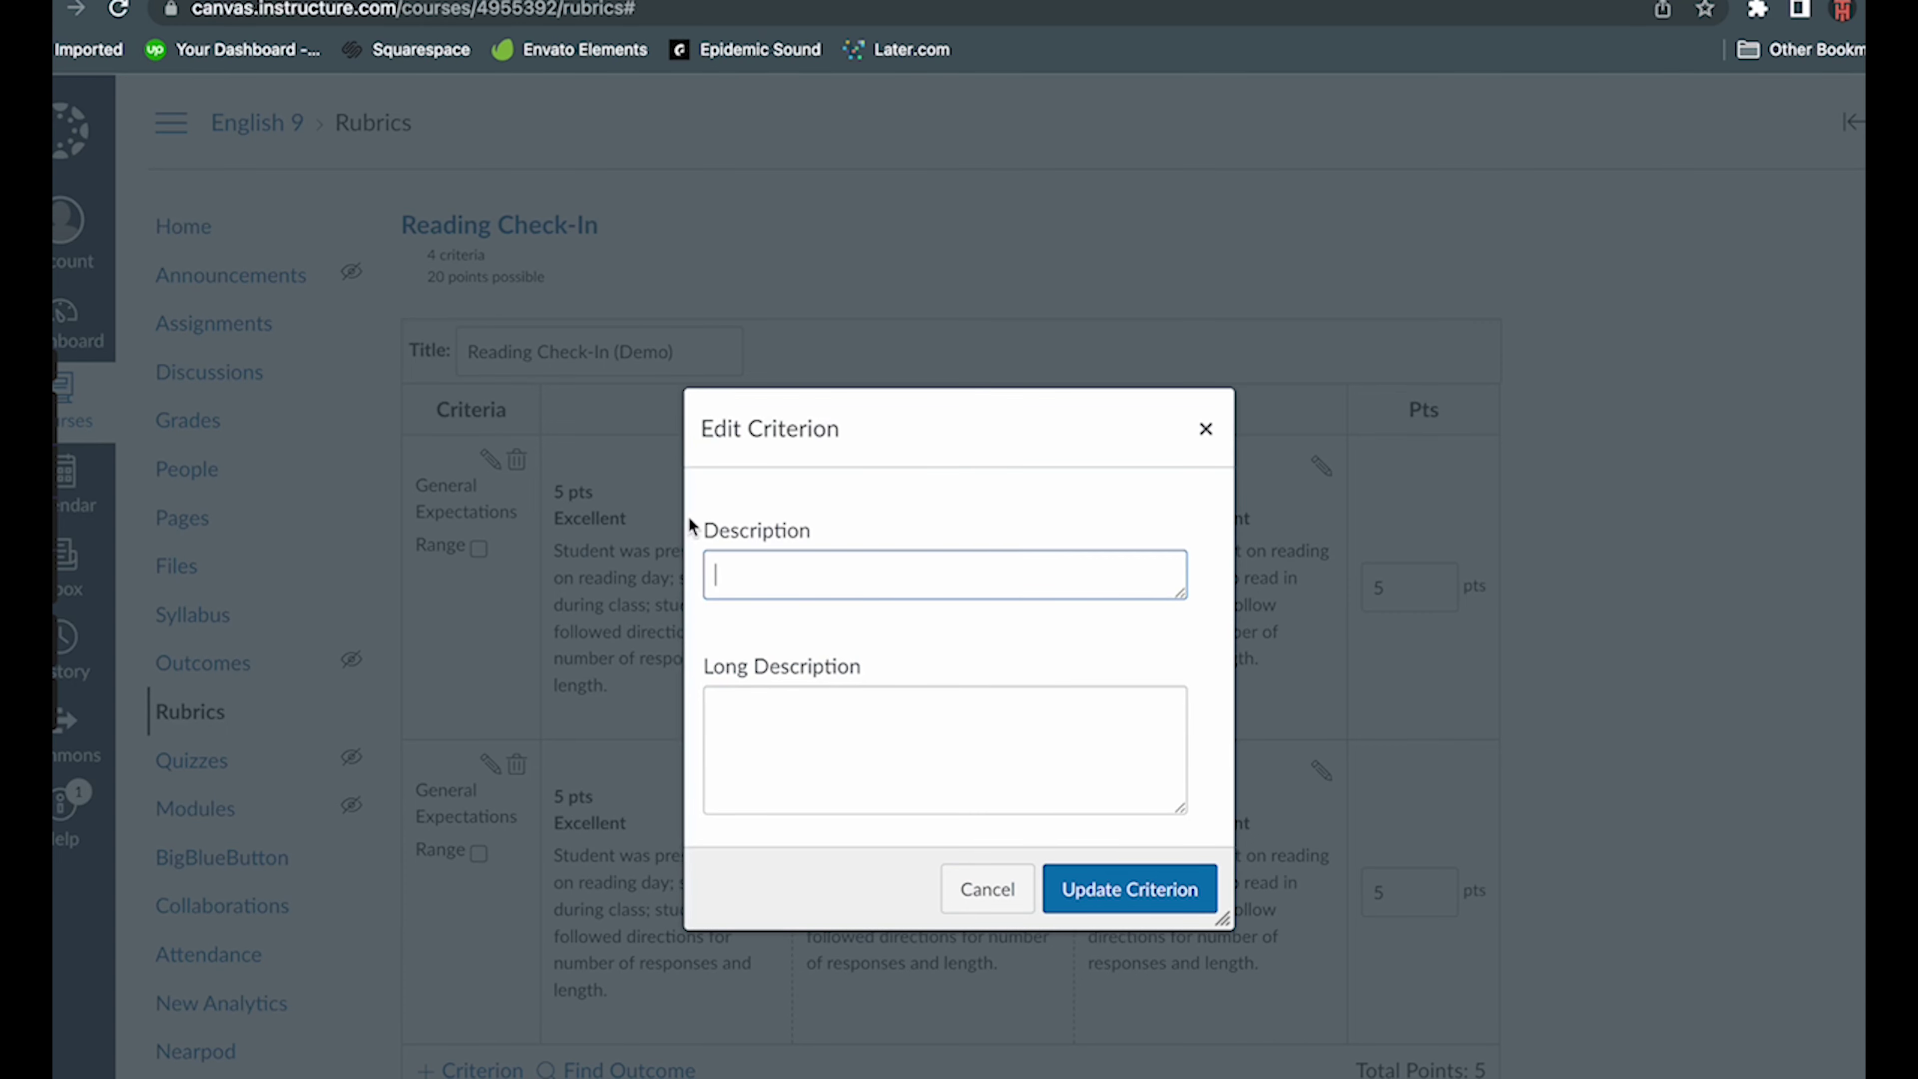
key("ctrl+Tab")
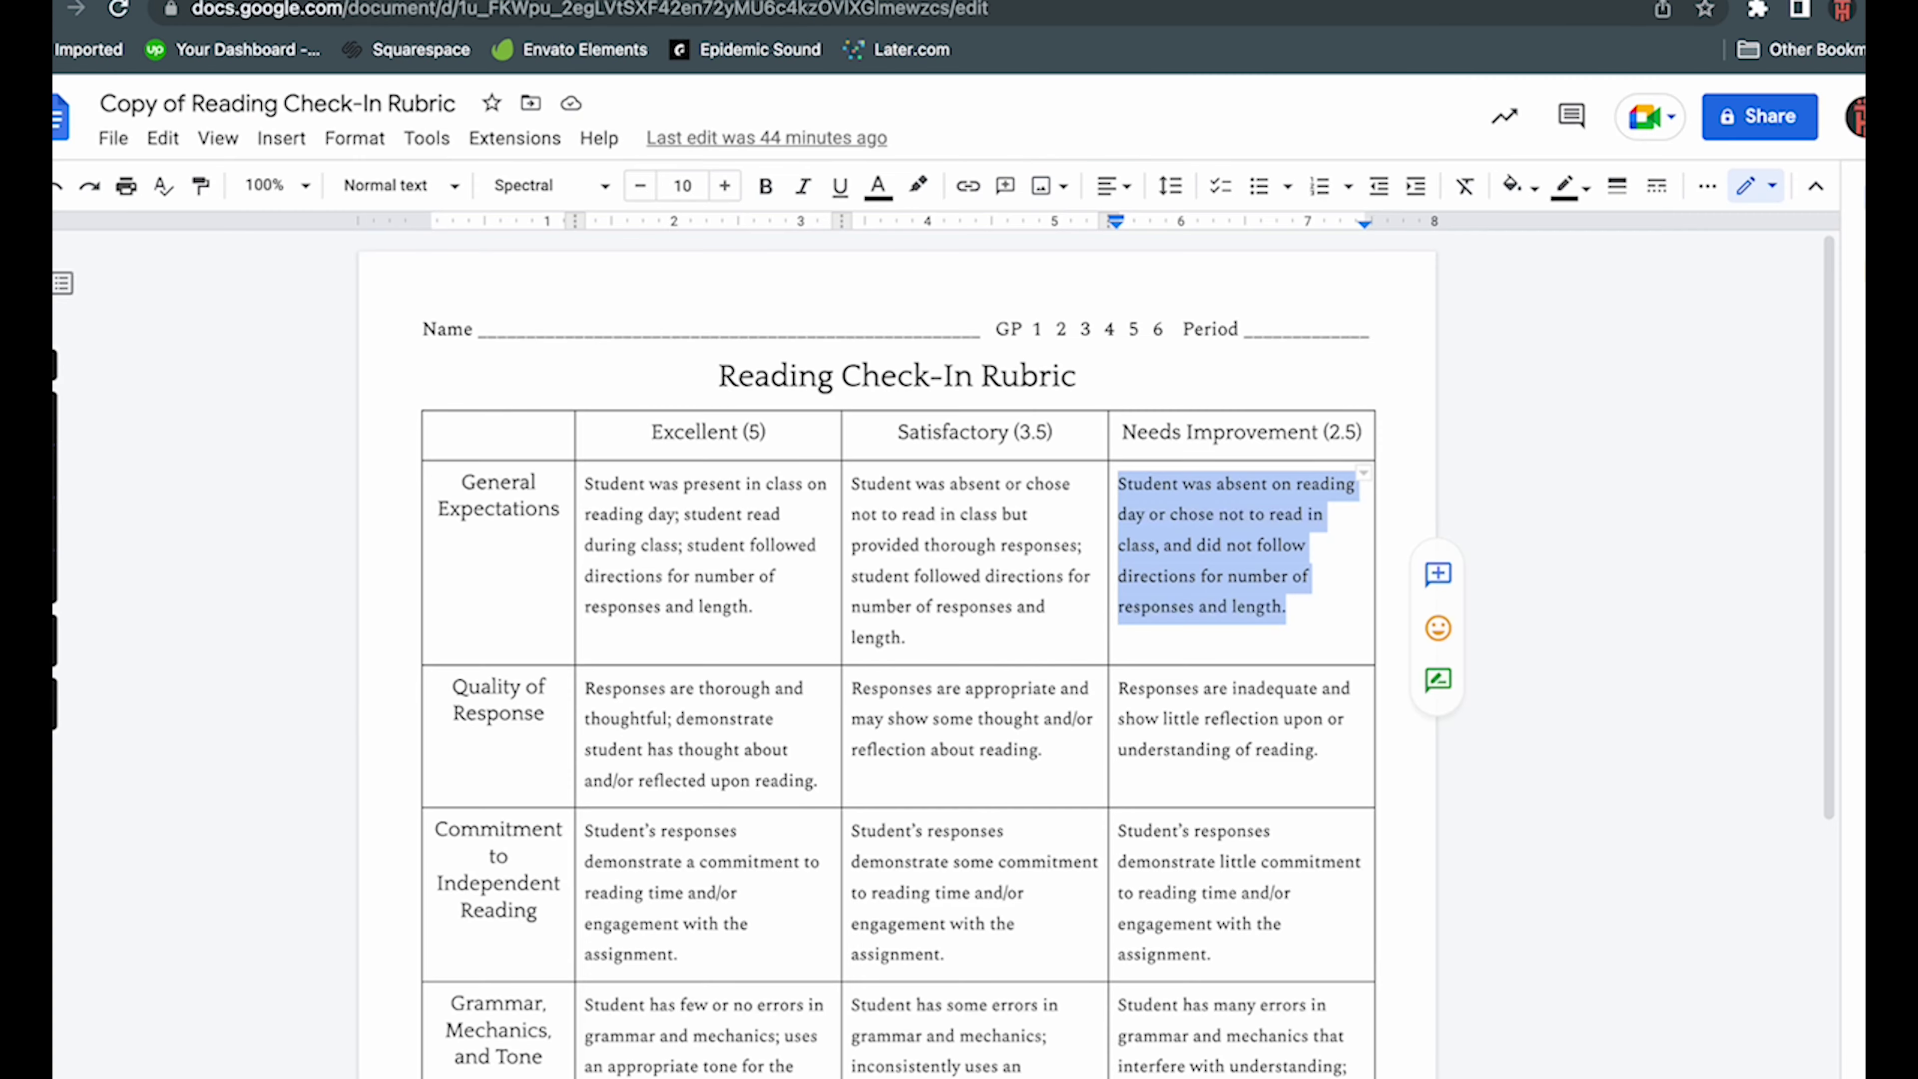
scroll(897, 604, "down", 1)
left_click_drag(548, 631, 395, 582)
key("ctrl+c")
key("ctrl+shift+Tab")
key("ctrl+v")
left_click(1175, 900)
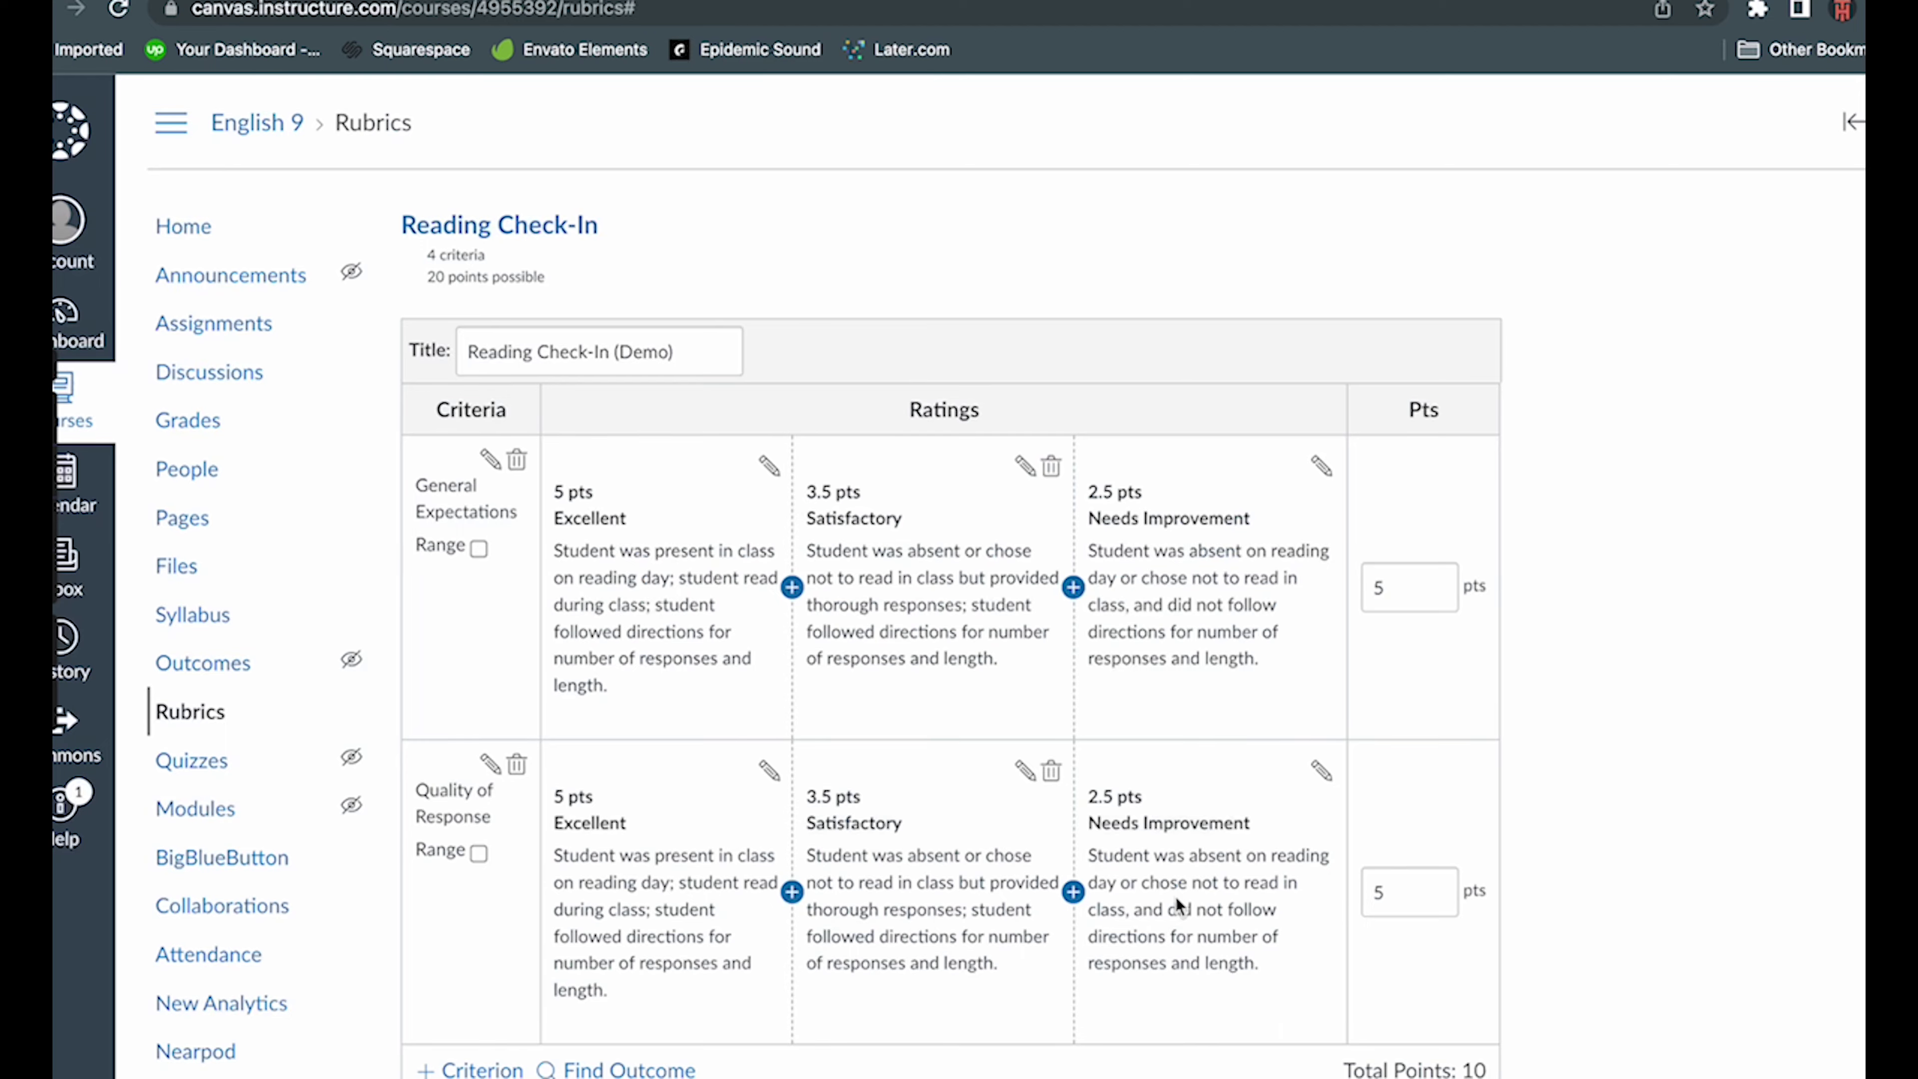
- Replace the Excellent rating description of Quality of Response with the matching text from the Google Docs rubric
left_click(770, 765)
key("ctrl+a")
key("ctrl+Tab")
left_click_drag(822, 703, 584, 608)
key("ctrl+c")
key("ctrl+shift+Tab")
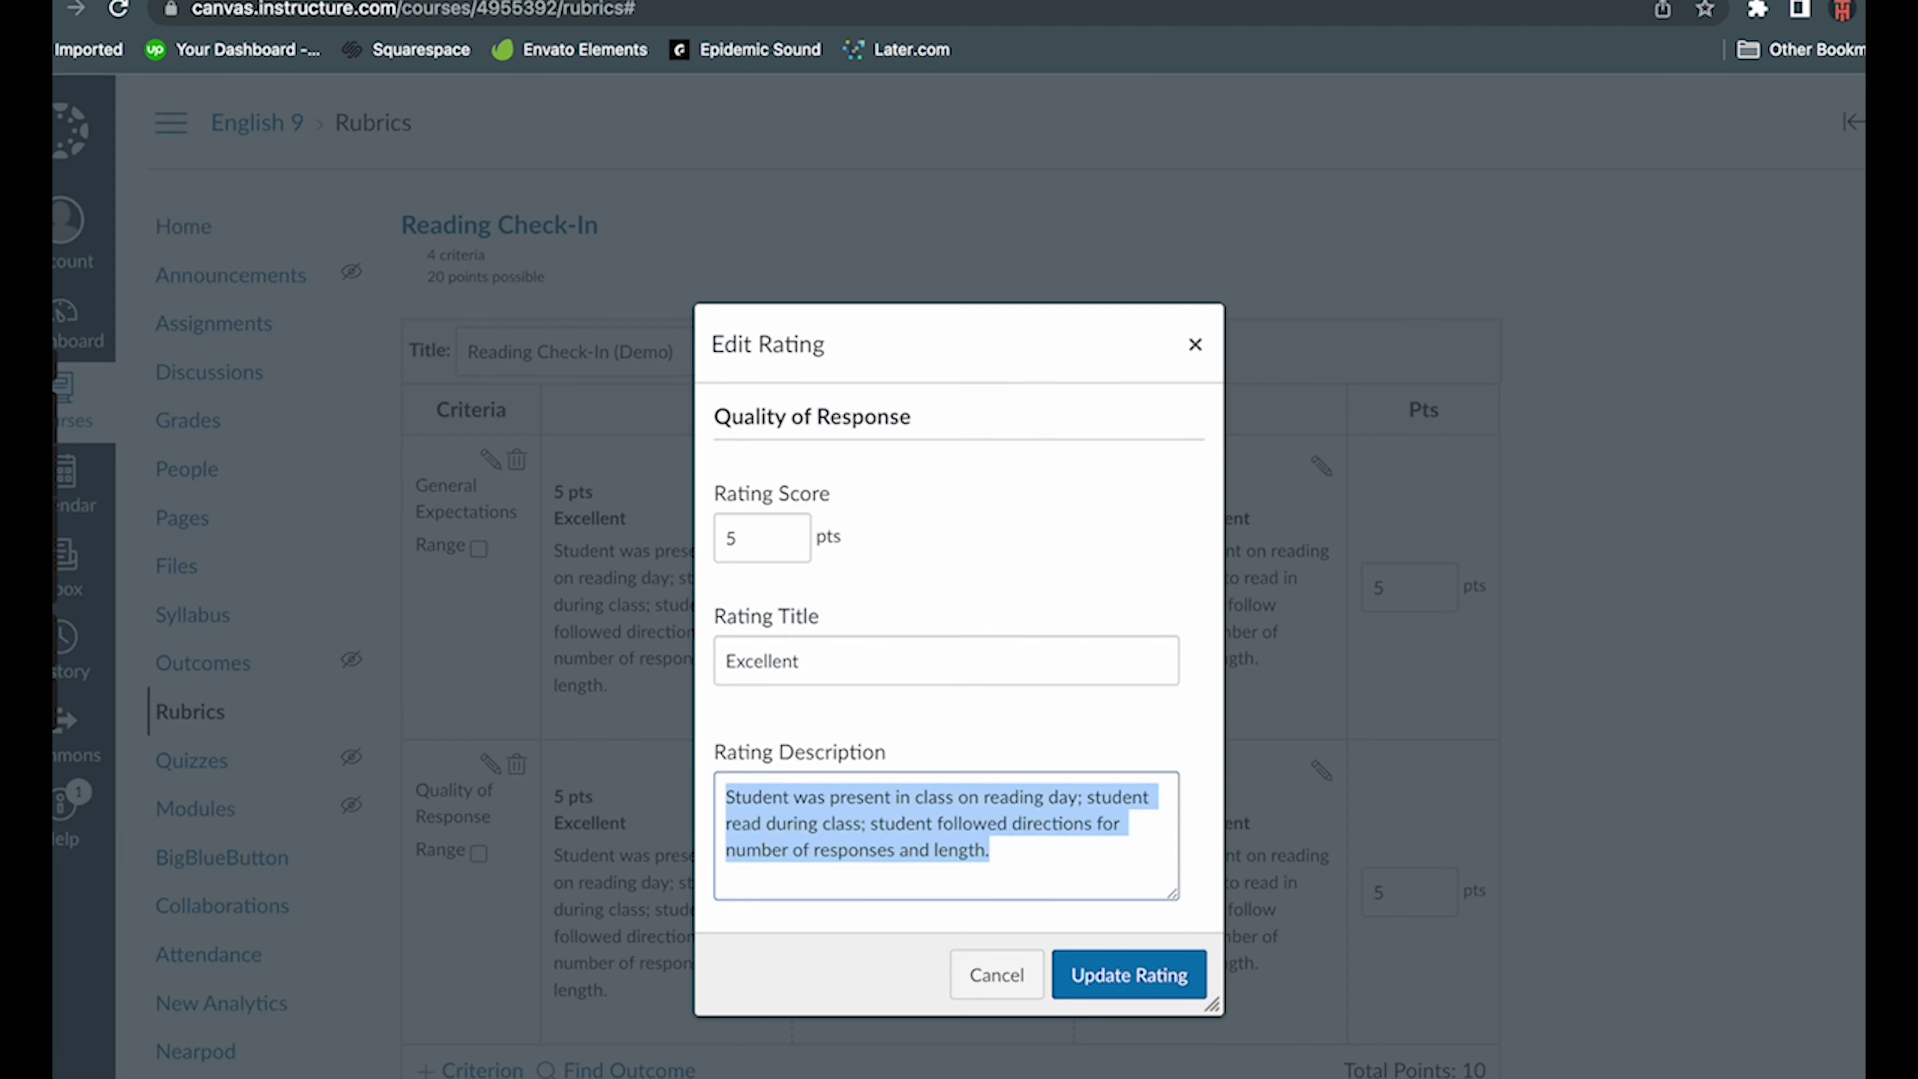
key("ctrl+v")
left_click(1101, 979)
- Replace the Satisfactory rating description of Quality of Response with the matching text from the Google Docs rubric
left_click(1022, 770)
key("ctrl+a")
key("ctrl+Tab")
left_click_drag(1092, 684, 843, 601)
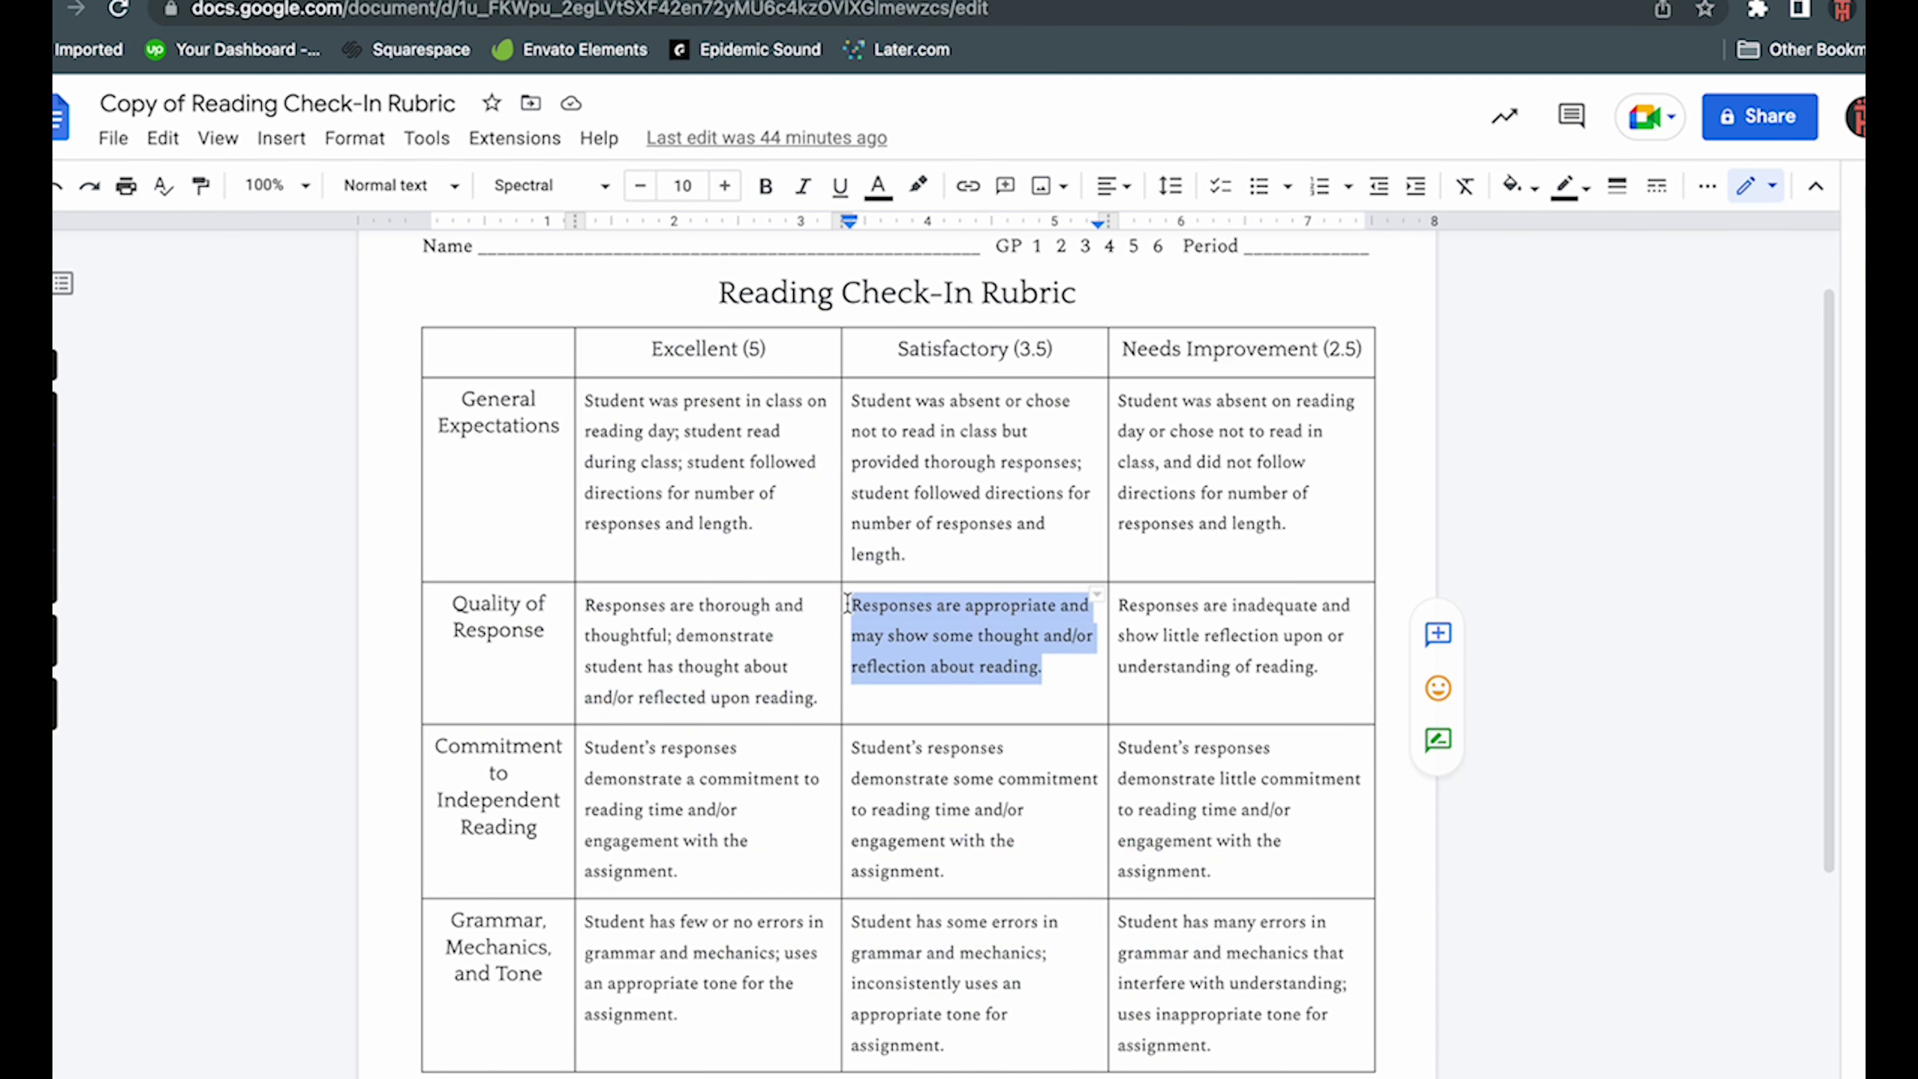
key("ctrl+c")
key("ctrl+shift+Tab")
key("ctrl+v")
left_click(1127, 974)
- Replace the Needs Improvement rating description of Quality of Response with the matching text from the Google Docs rubric
left_click(1322, 771)
key("ctrl+a")
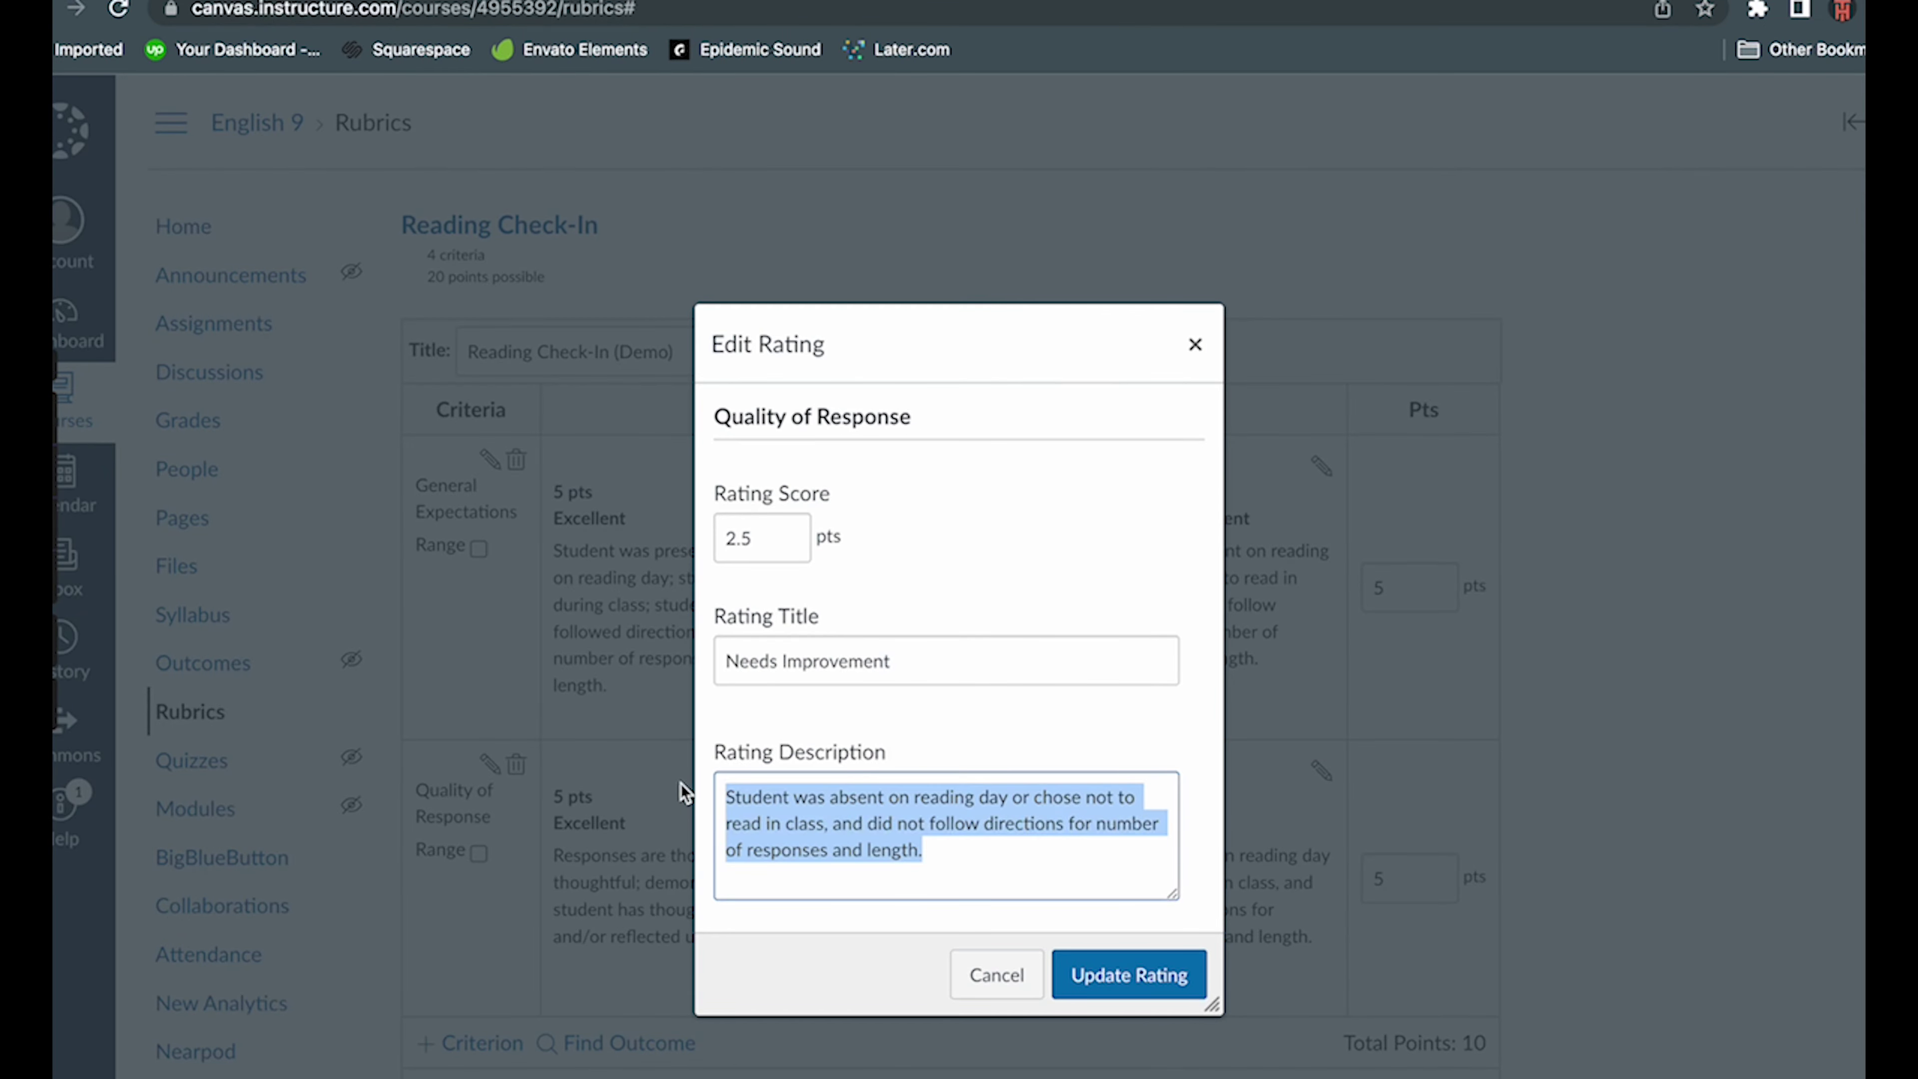
key("ctrl+Tab")
left_click_drag(1320, 669, 1117, 605)
key("ctrl+c")
key("ctrl+shift+Tab")
key("ctrl+v")
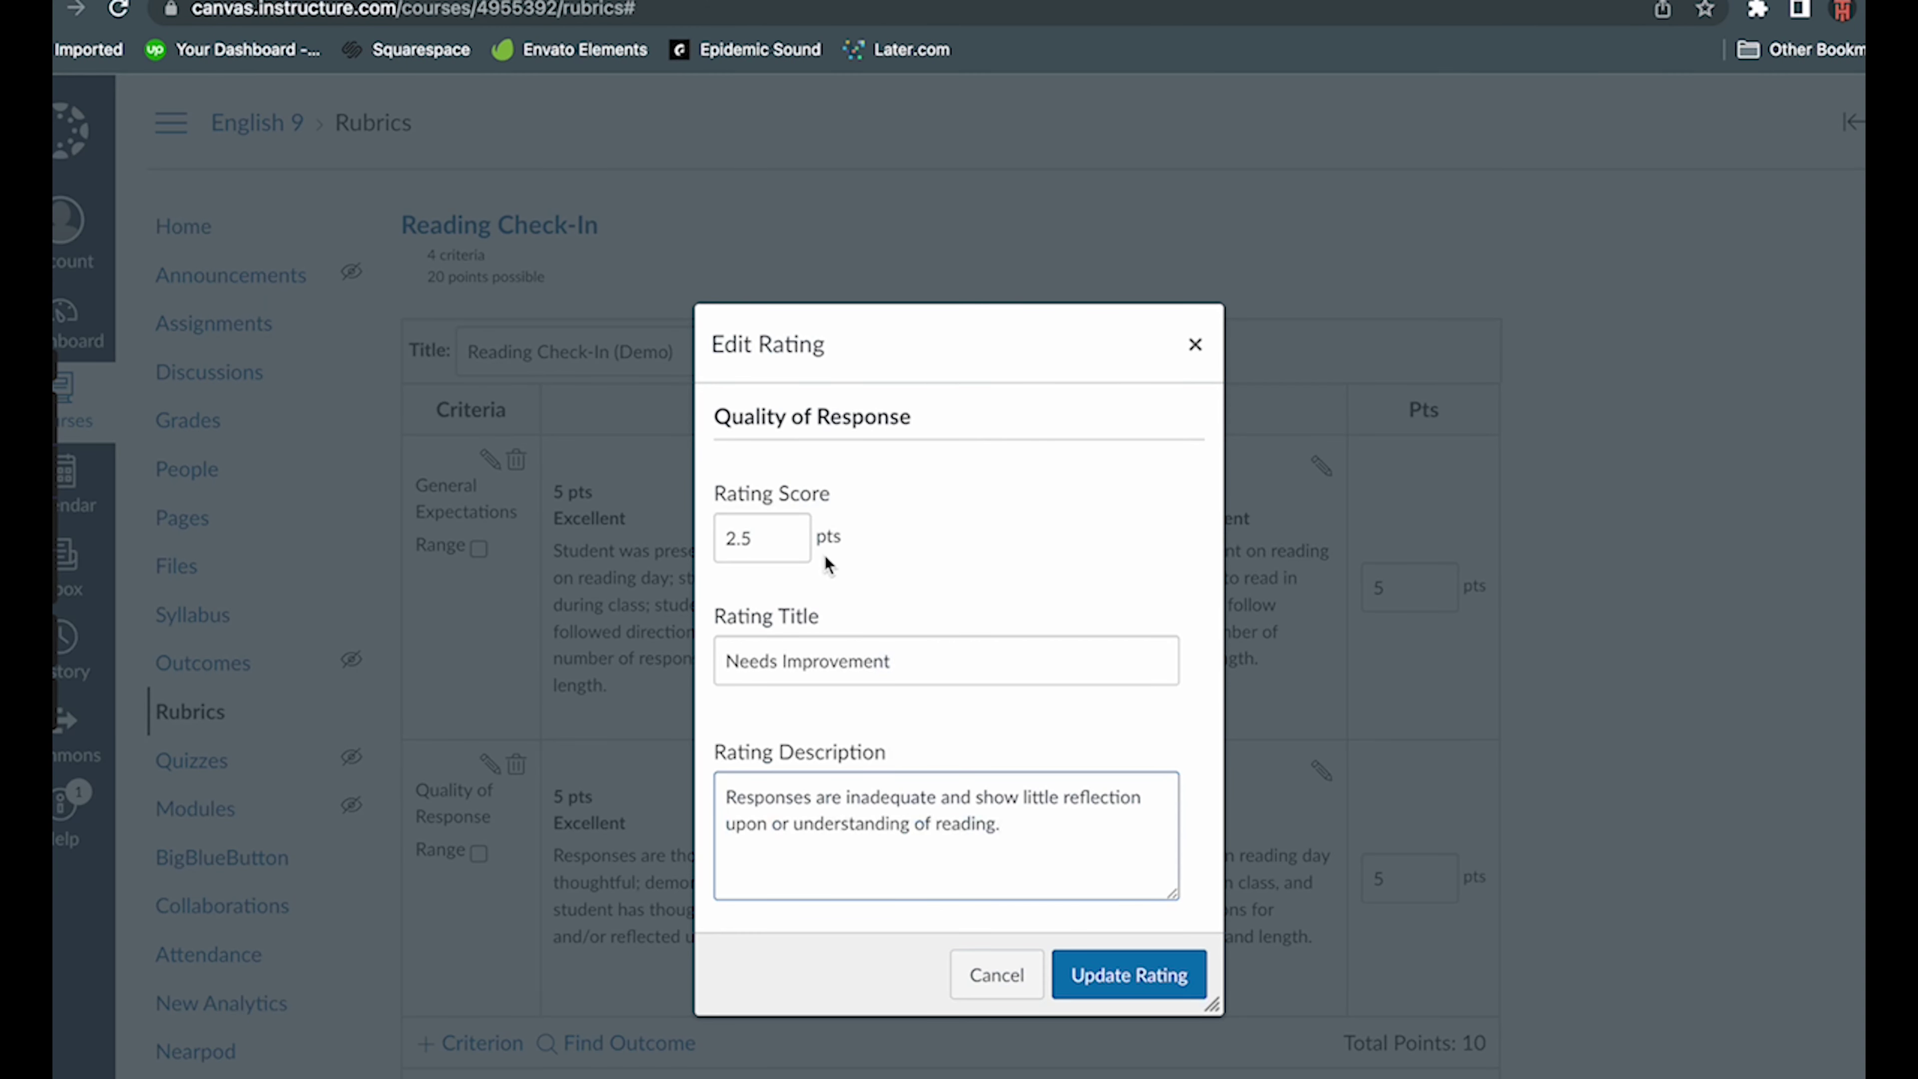
left_click(1126, 974)
- Duplicate the General Expectations criterion again and set the copy's description to "Commitment to Independent Reading" from the Google Docs rubric
left_click(467, 1015)
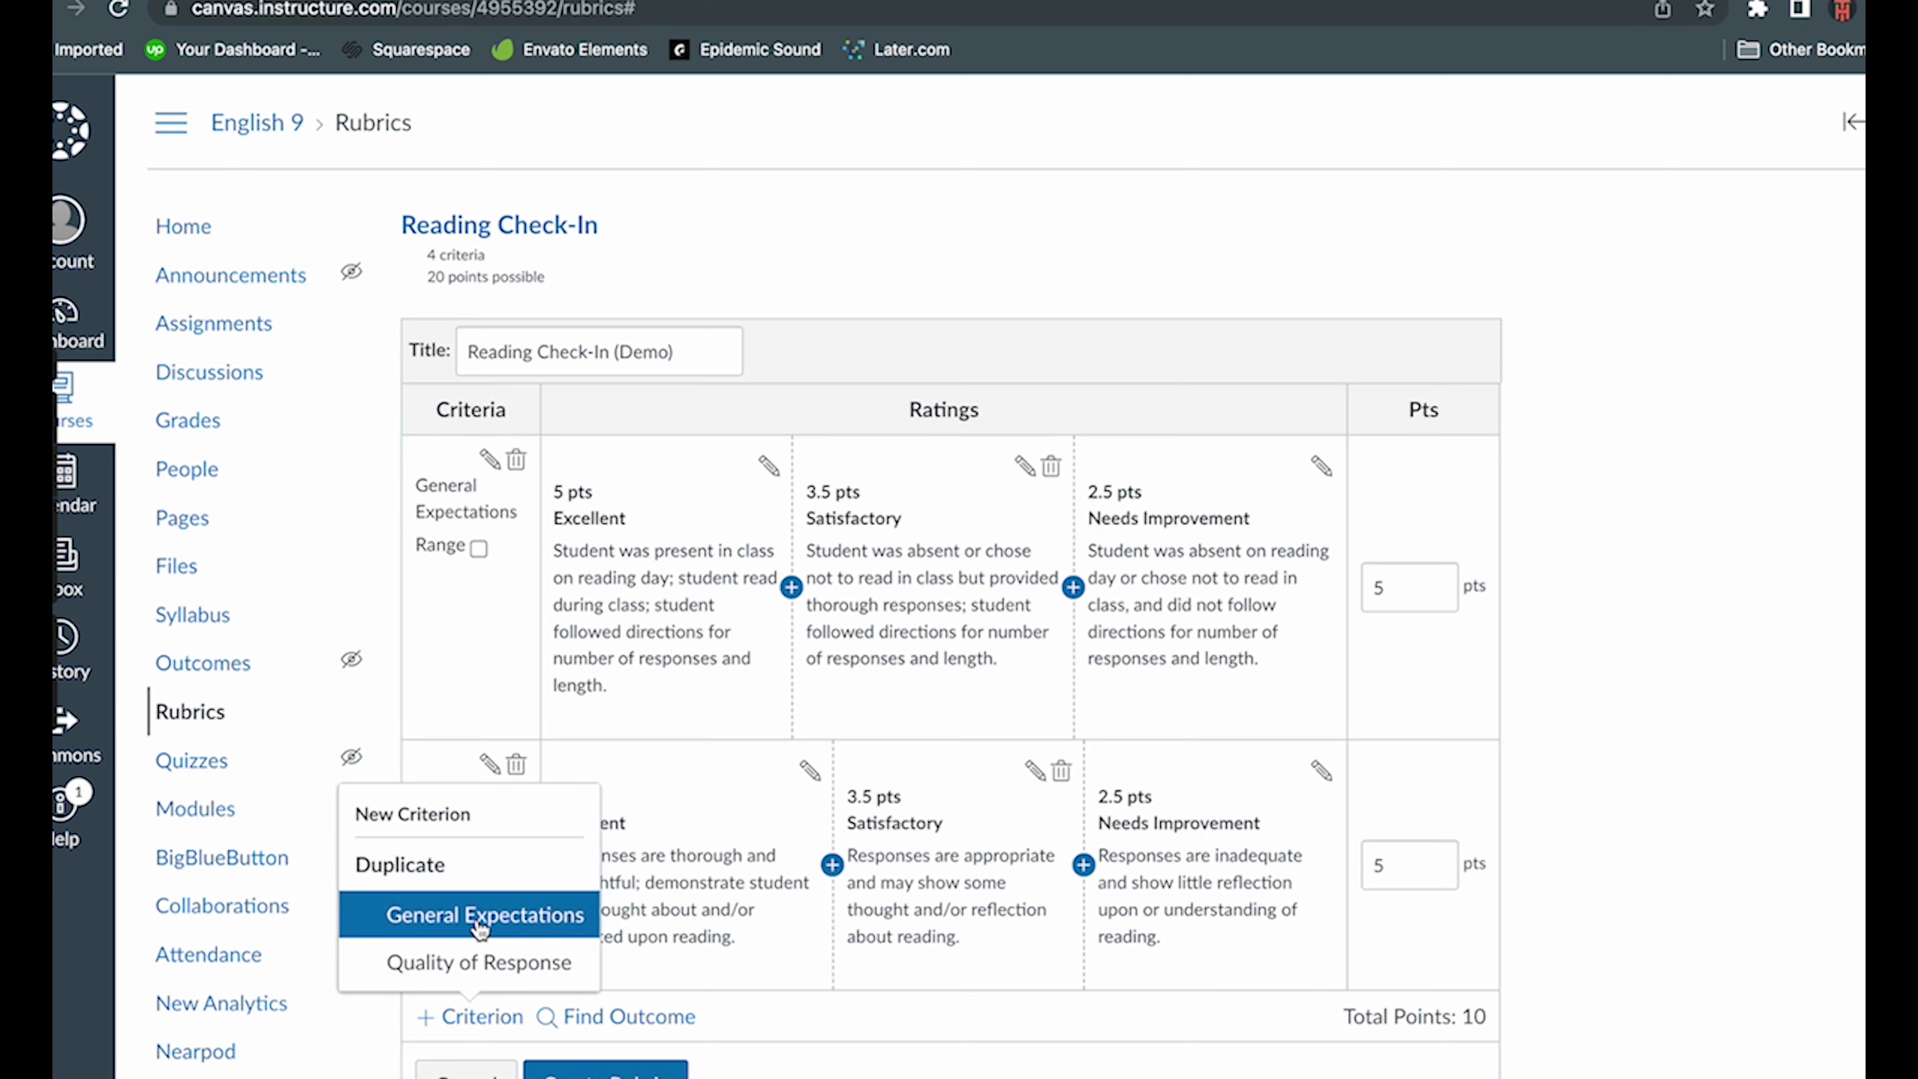
left_click(482, 916)
key("ctrl+Tab")
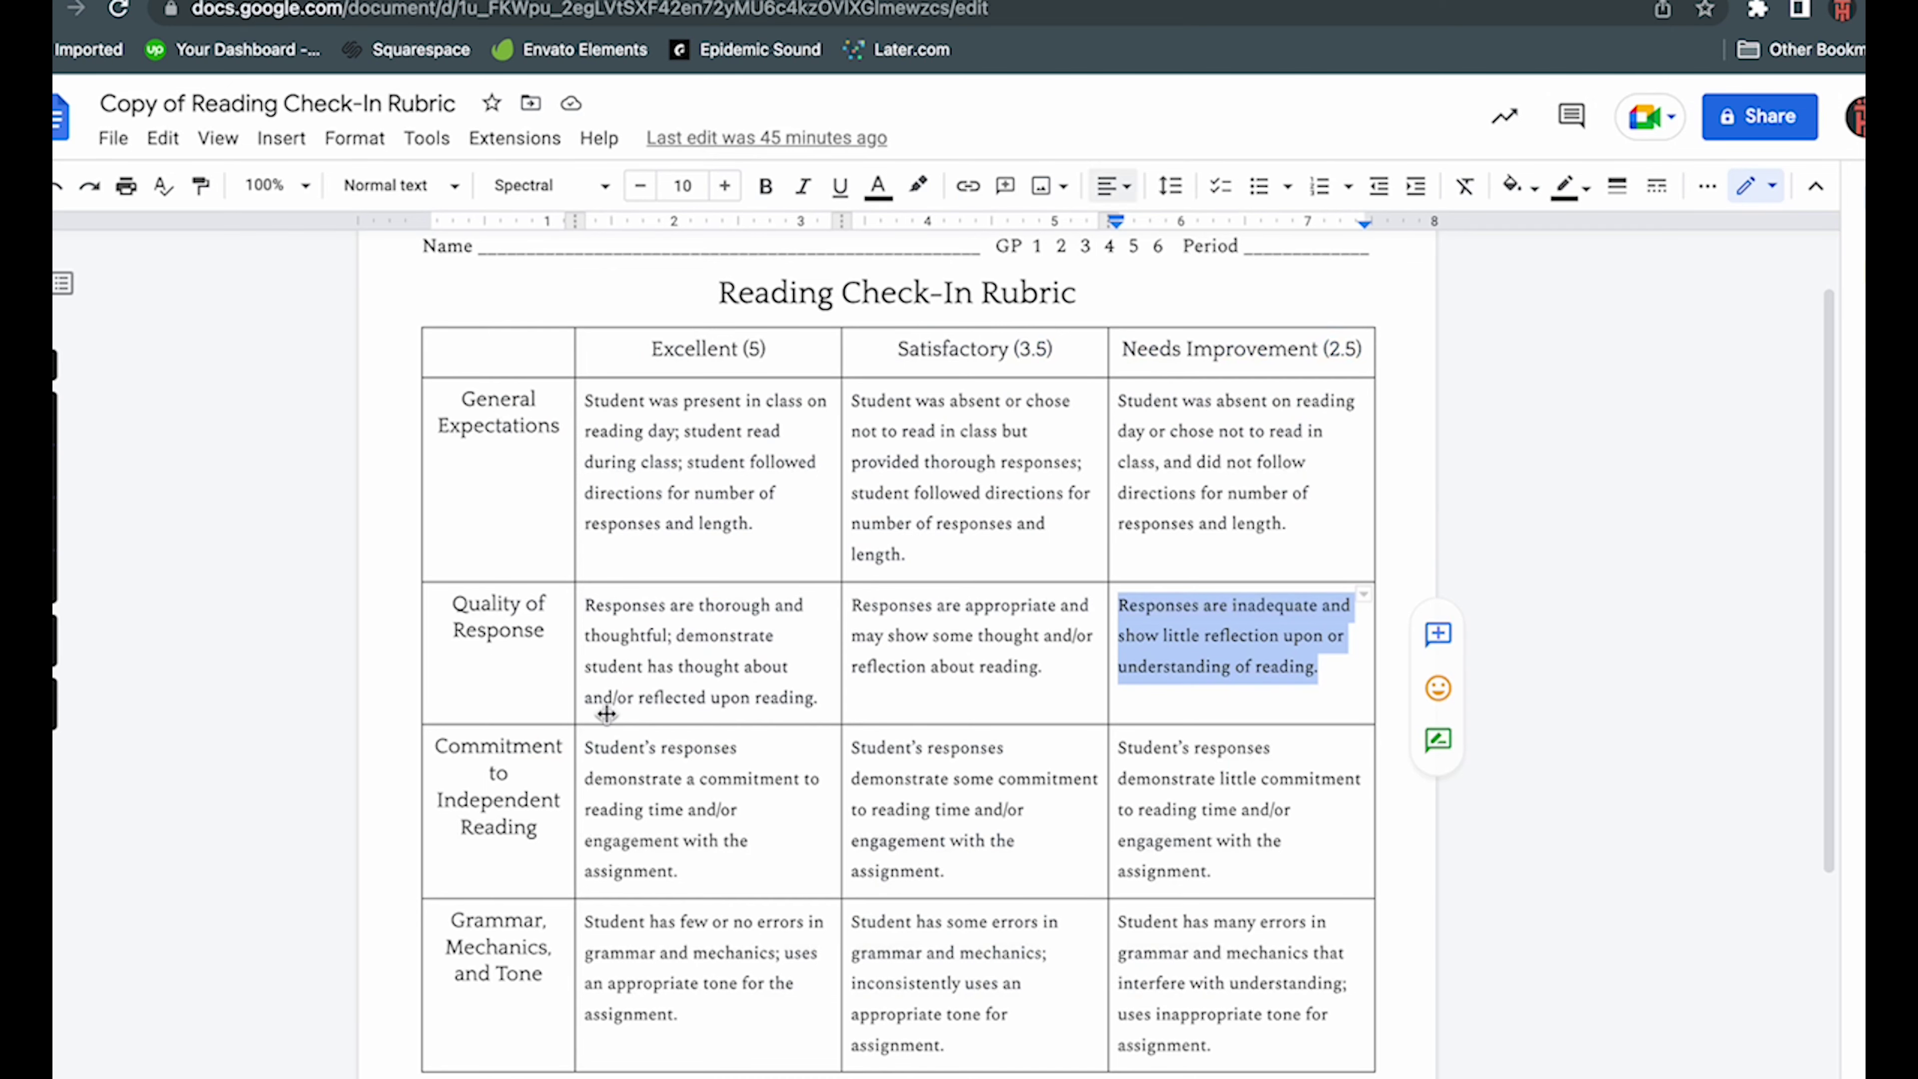
left_click_drag(540, 835, 434, 754)
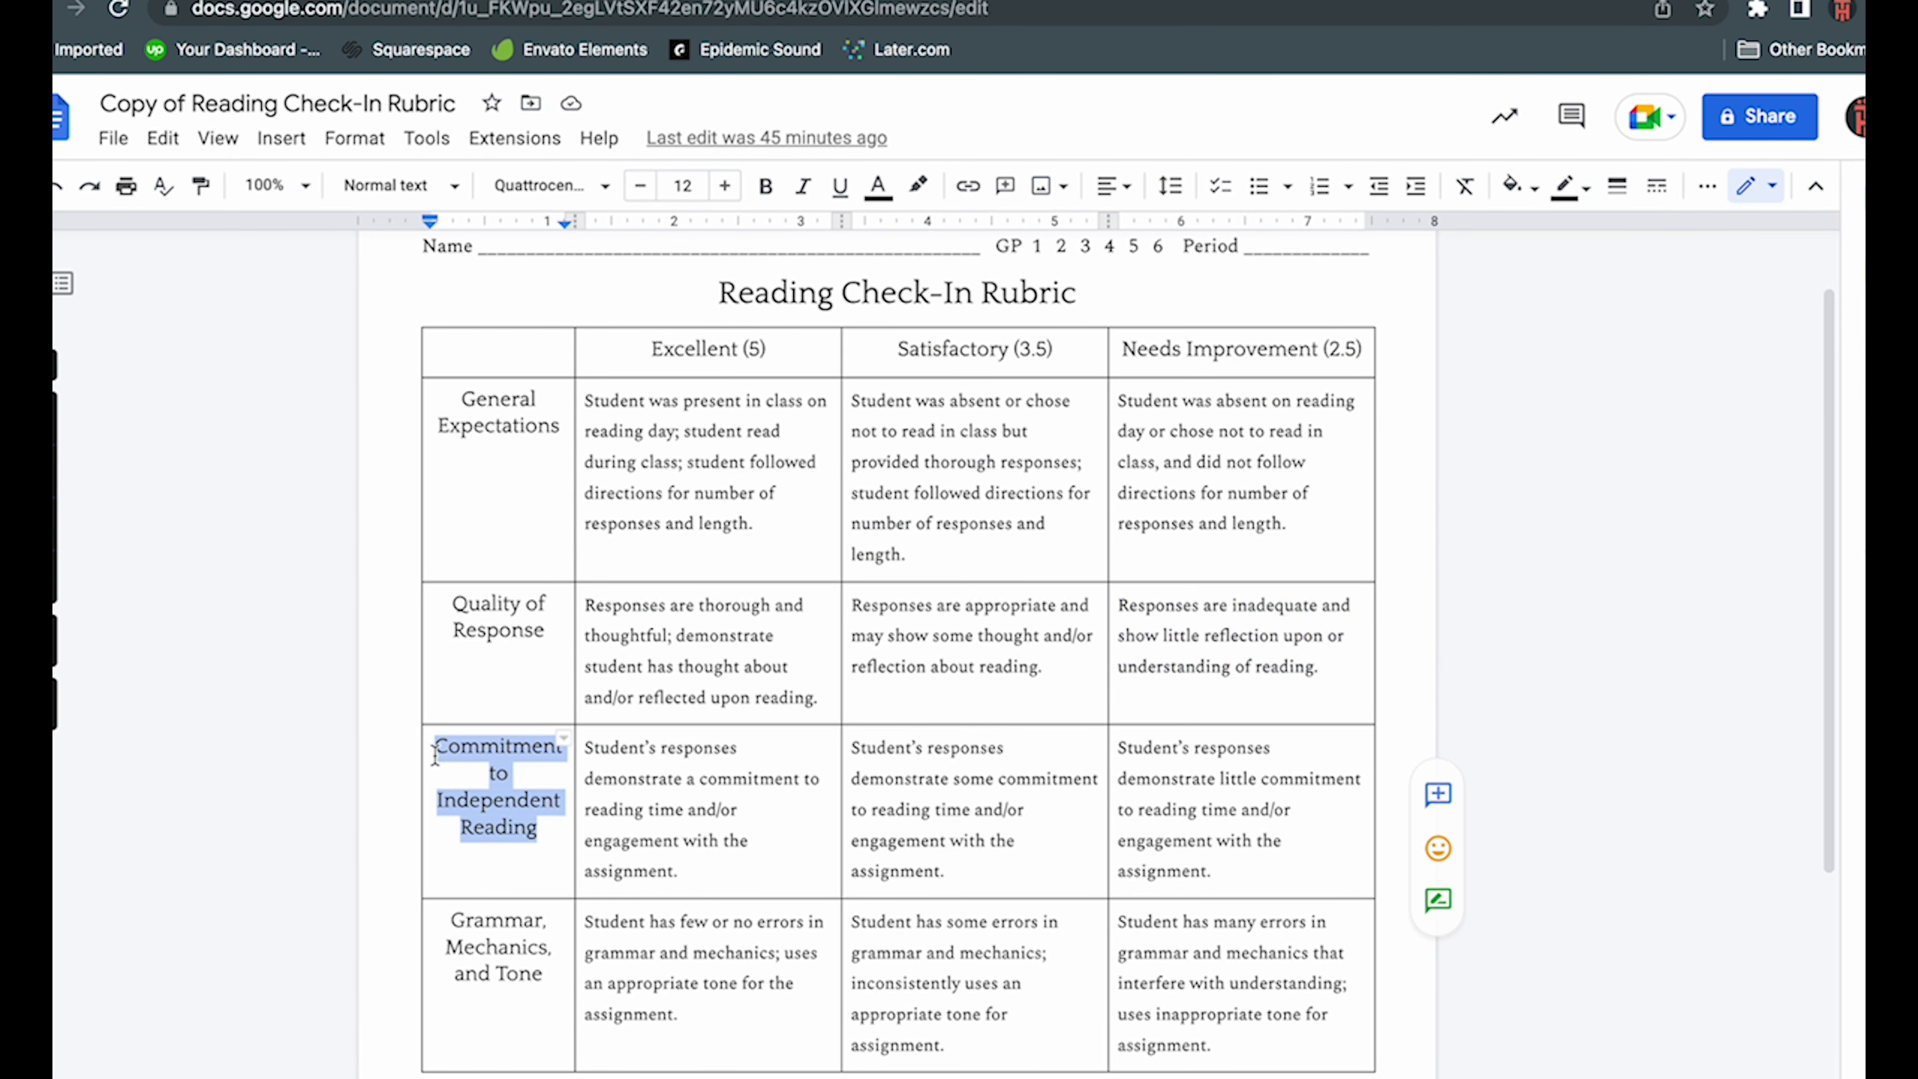
key("ctrl+shift+Tab")
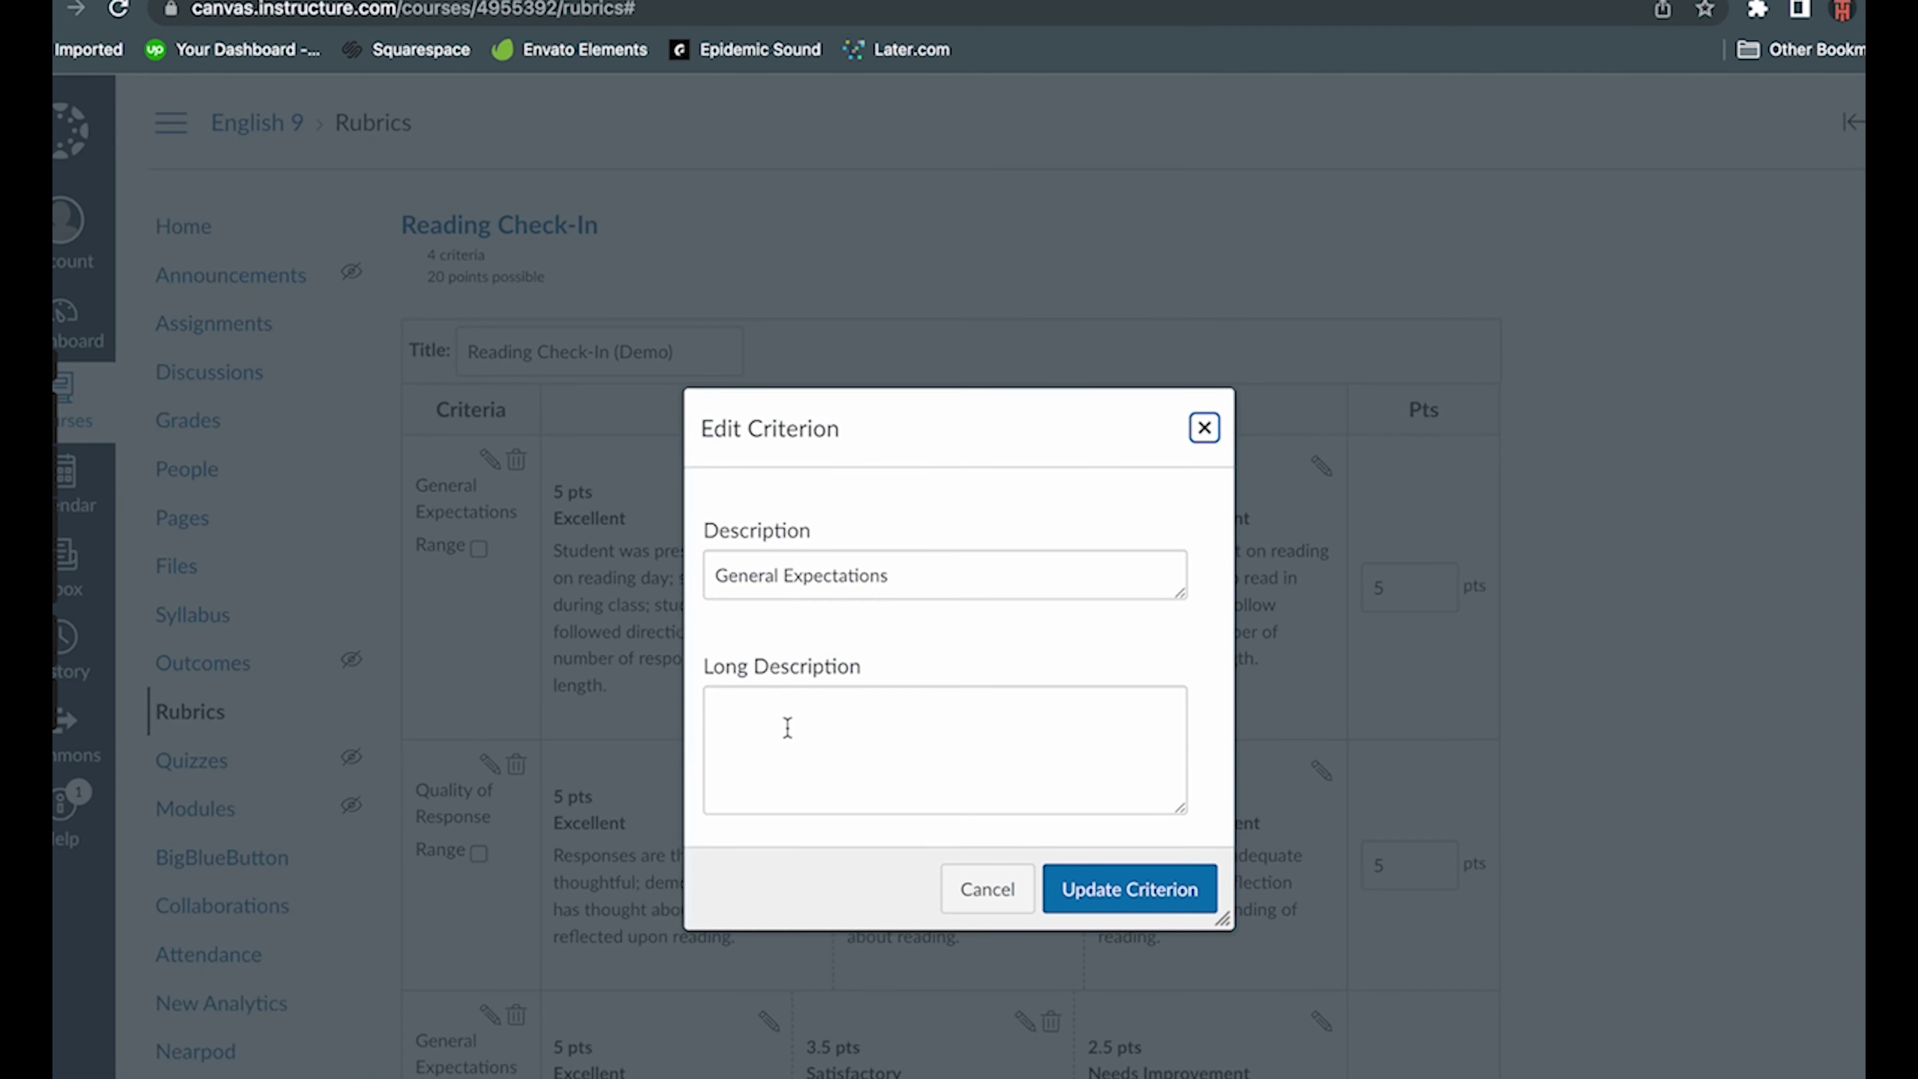
left_click_drag(894, 576, 714, 577)
key("ctrl+v")
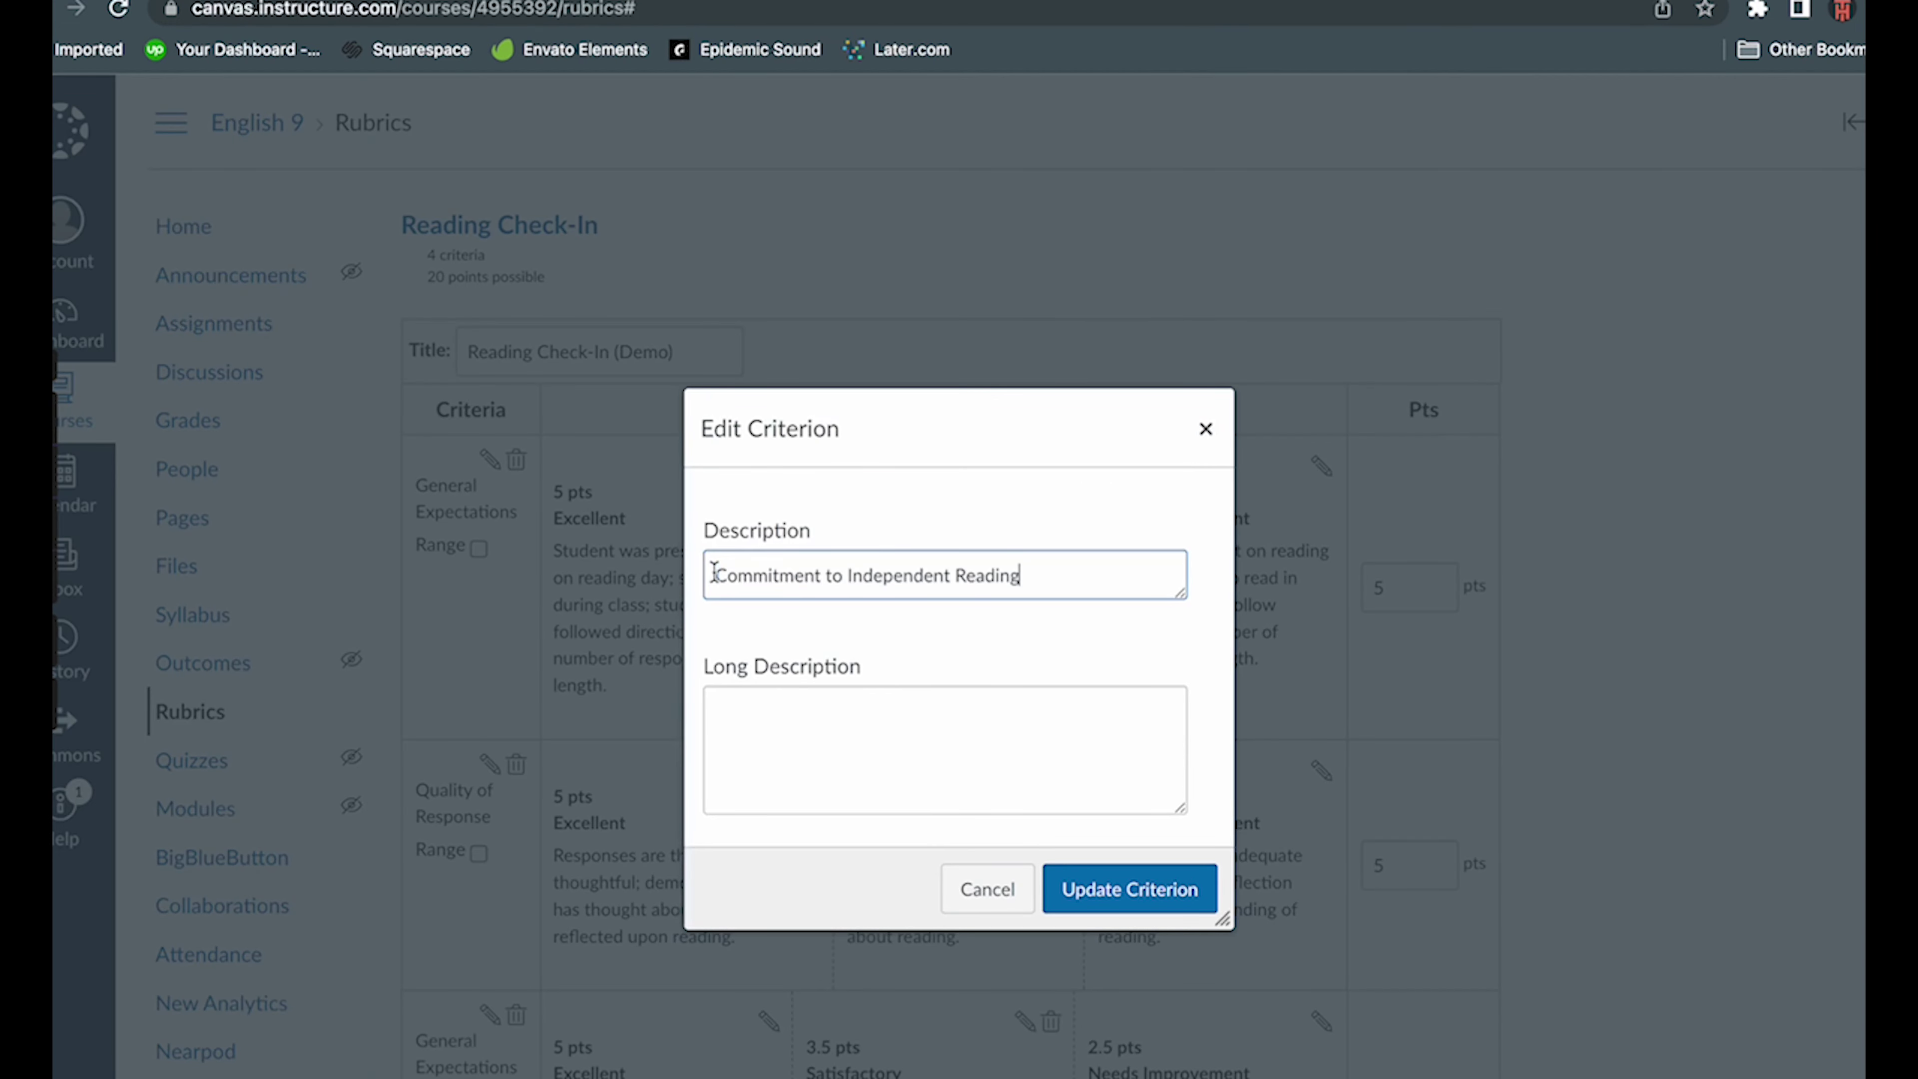
left_click(1086, 900)
- Replace the Excellent rating description of Commitment to Independent Reading with the matching text from the Google Docs rubric
scroll(716, 1047, "down", 4)
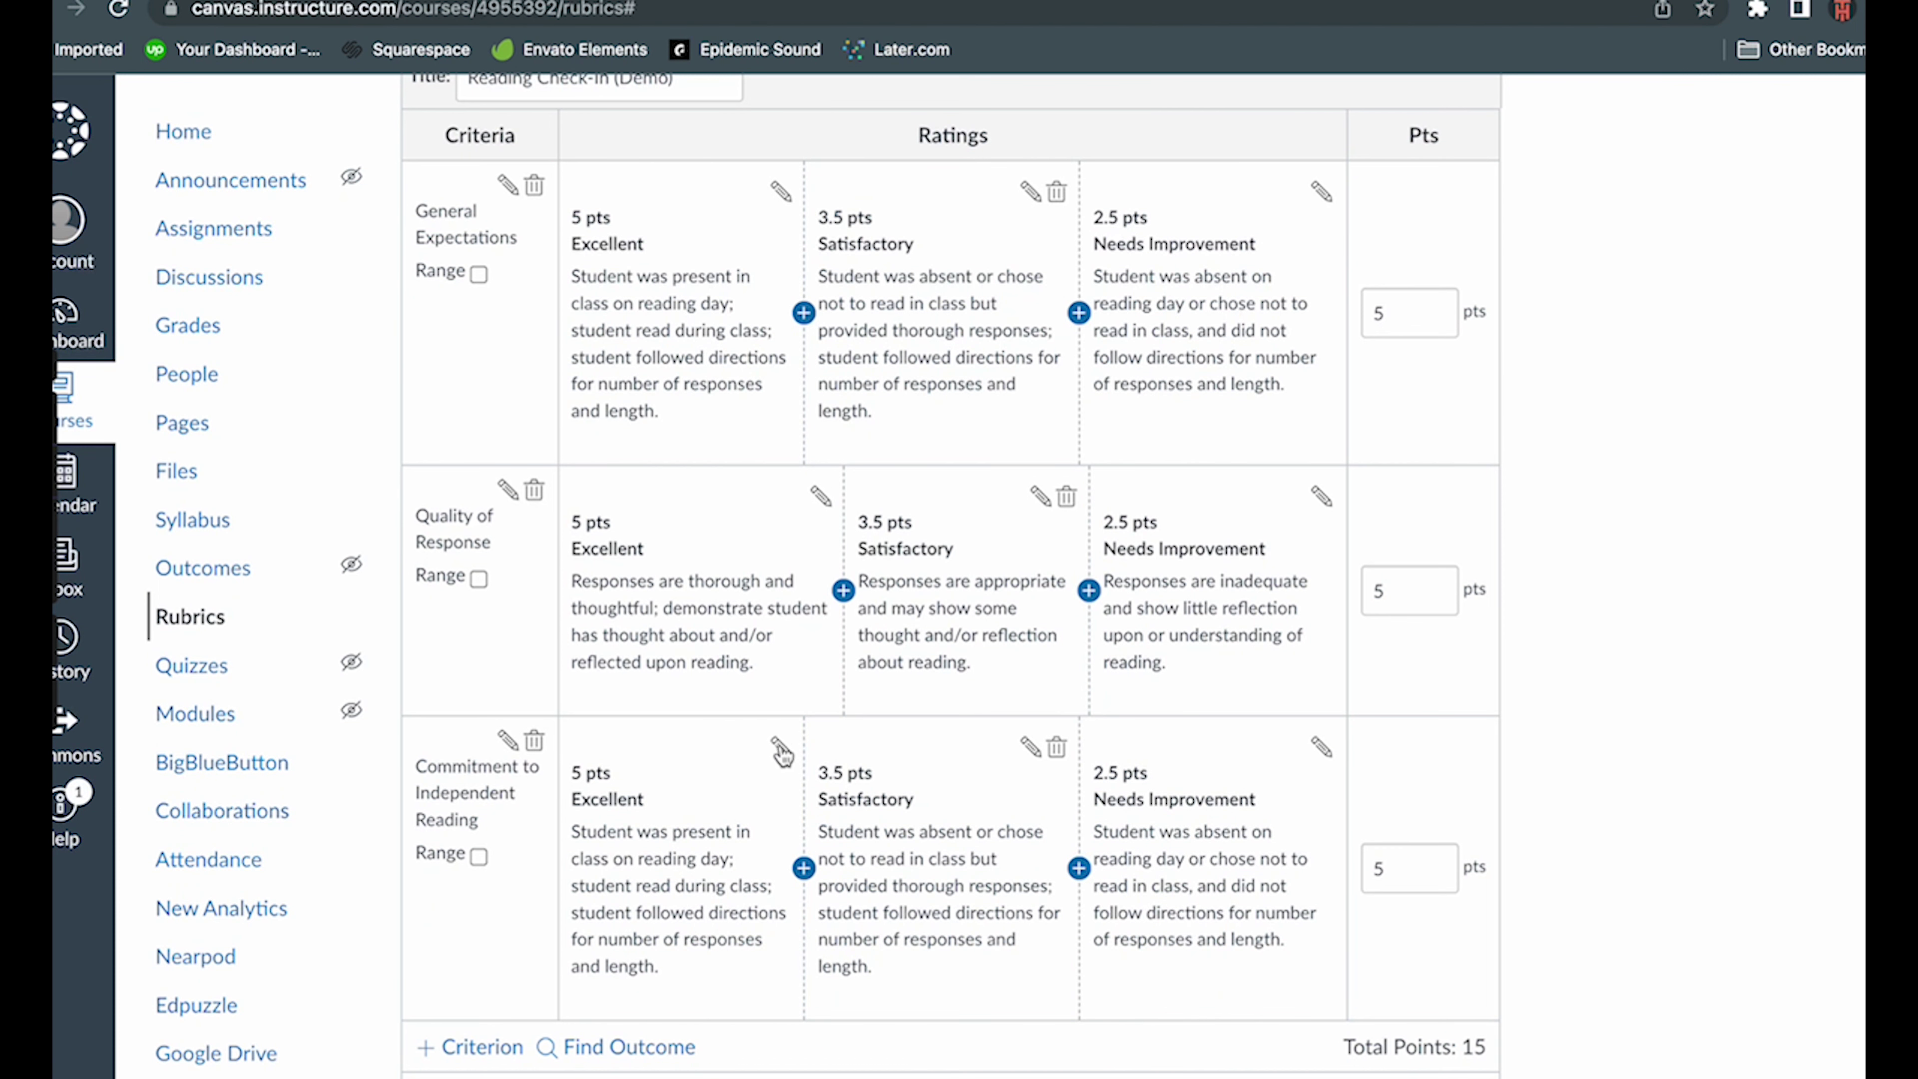
left_click(784, 747)
left_click_drag(989, 850, 721, 786)
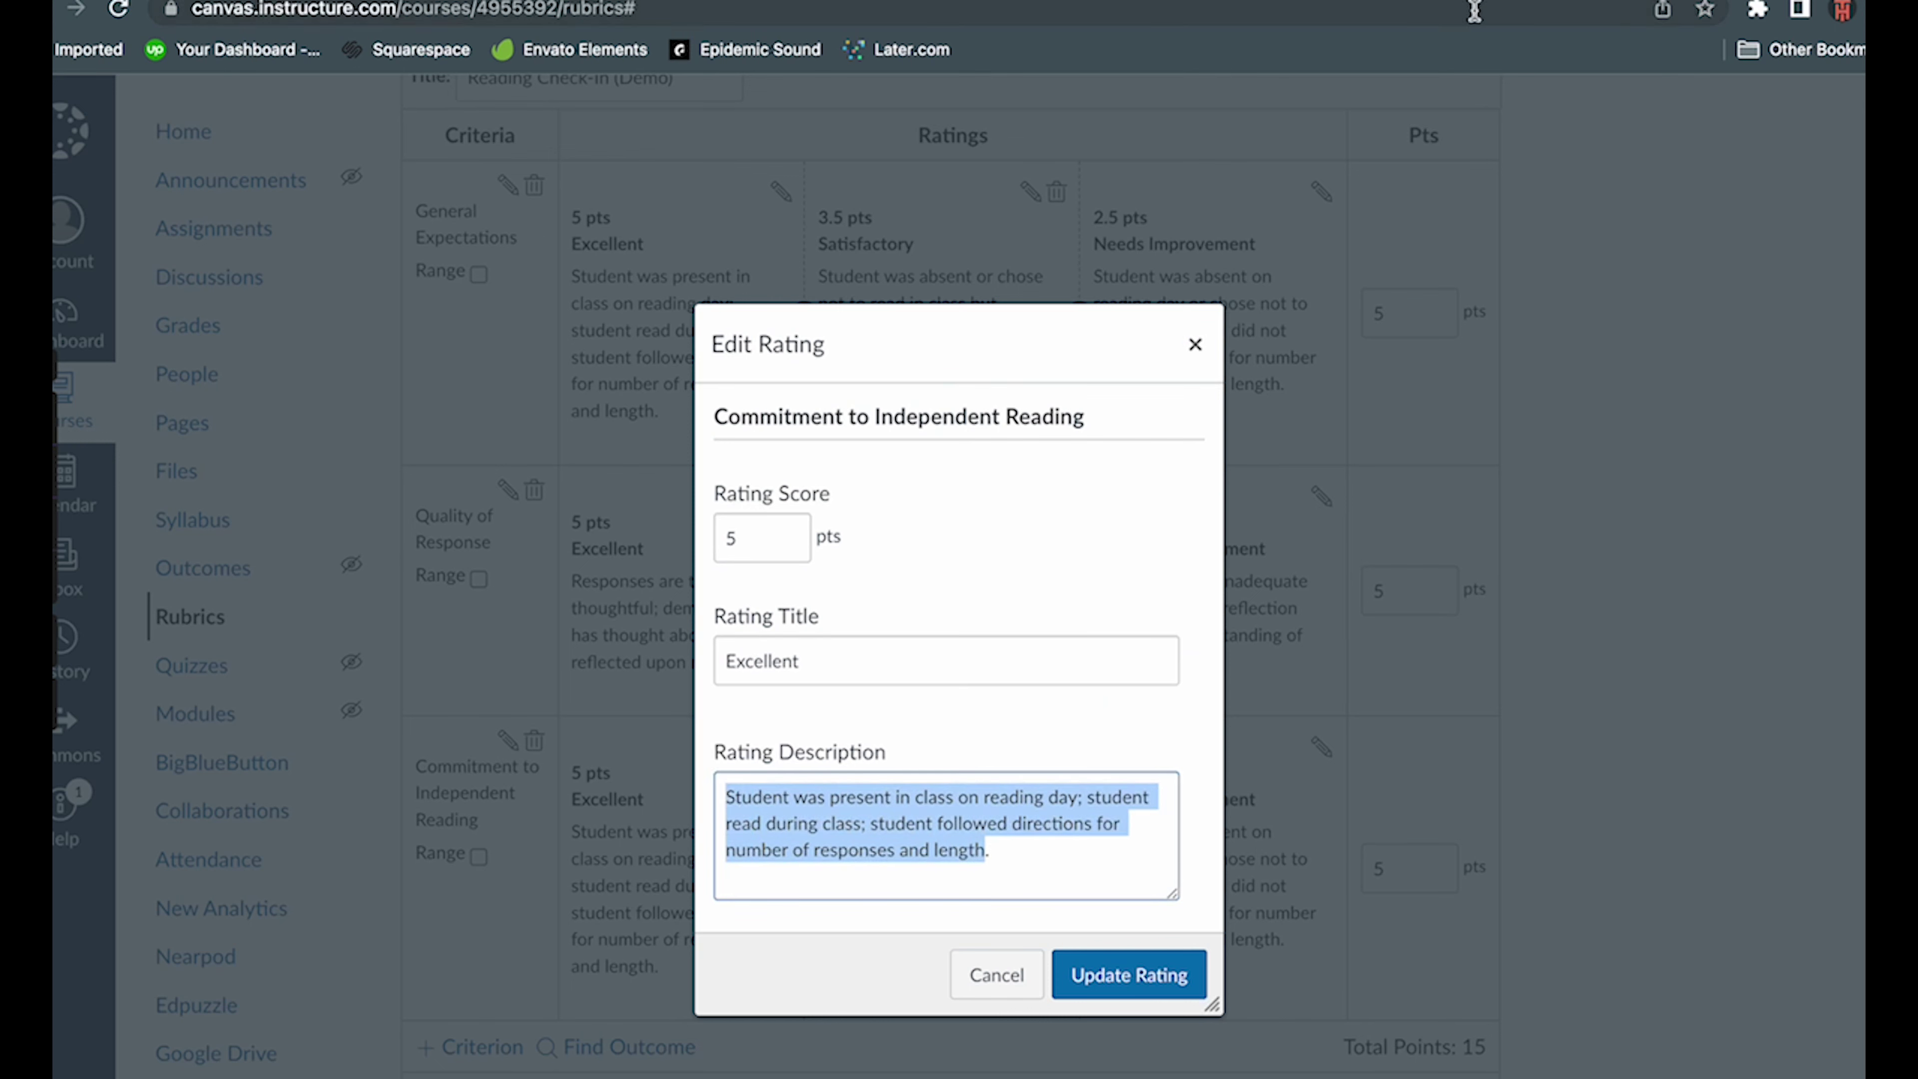
key("ctrl+Tab")
left_click_drag(679, 884, 586, 748)
key("ctrl+c")
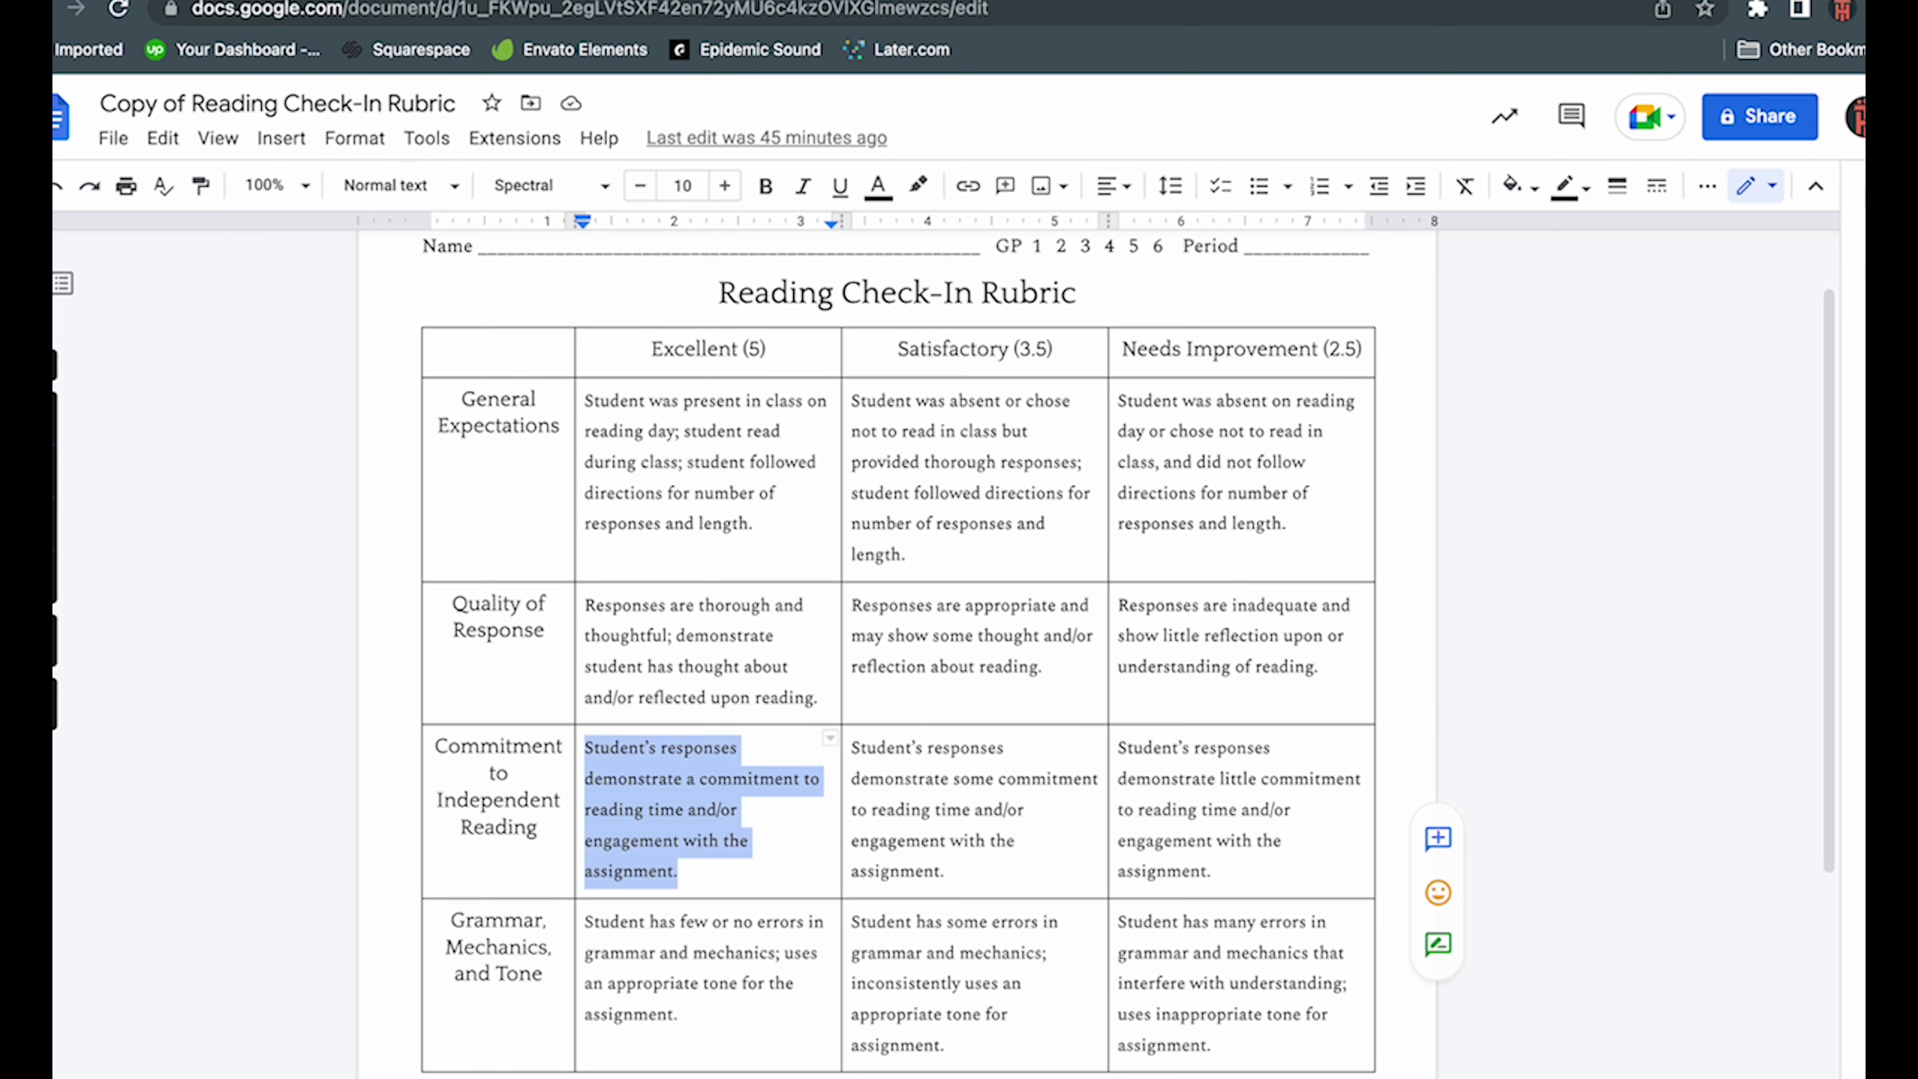
key("ctrl+shift+Tab")
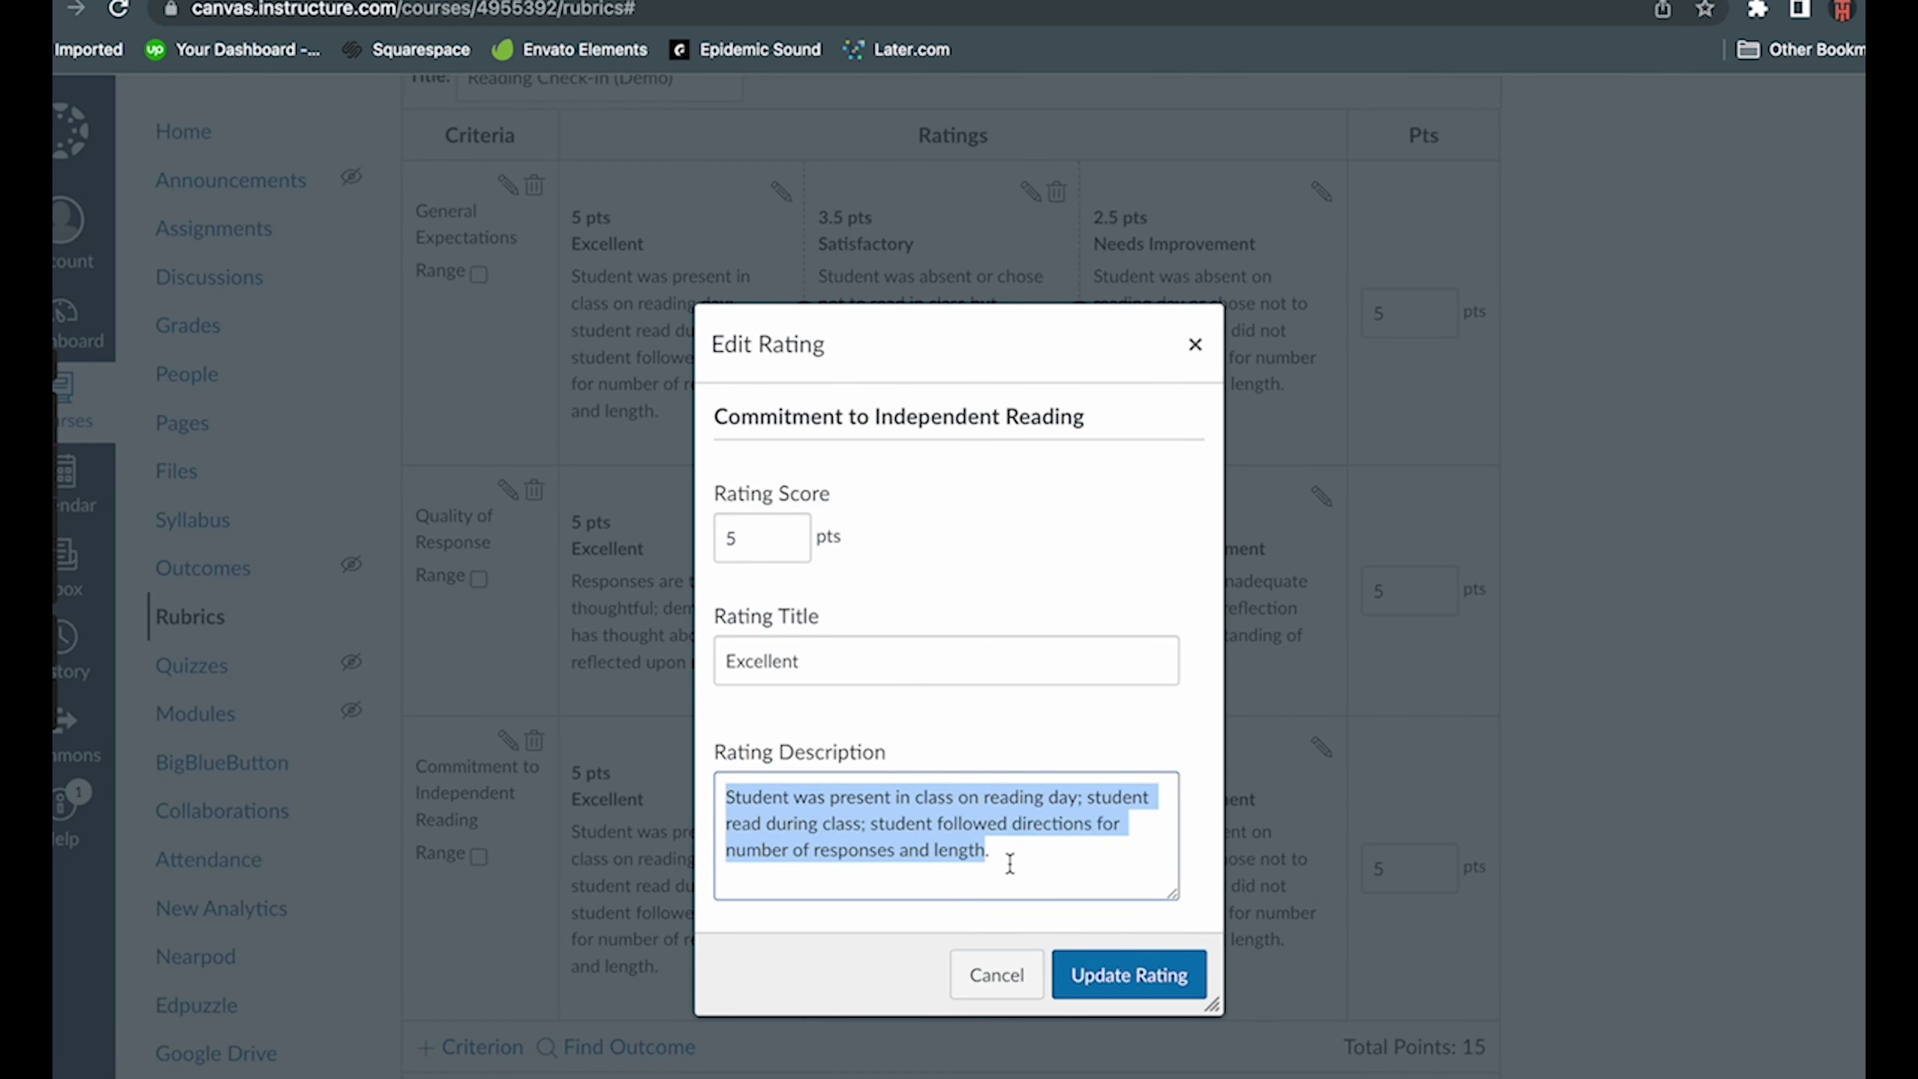
left_click_drag(1008, 853, 693, 792)
key("ctrl+v")
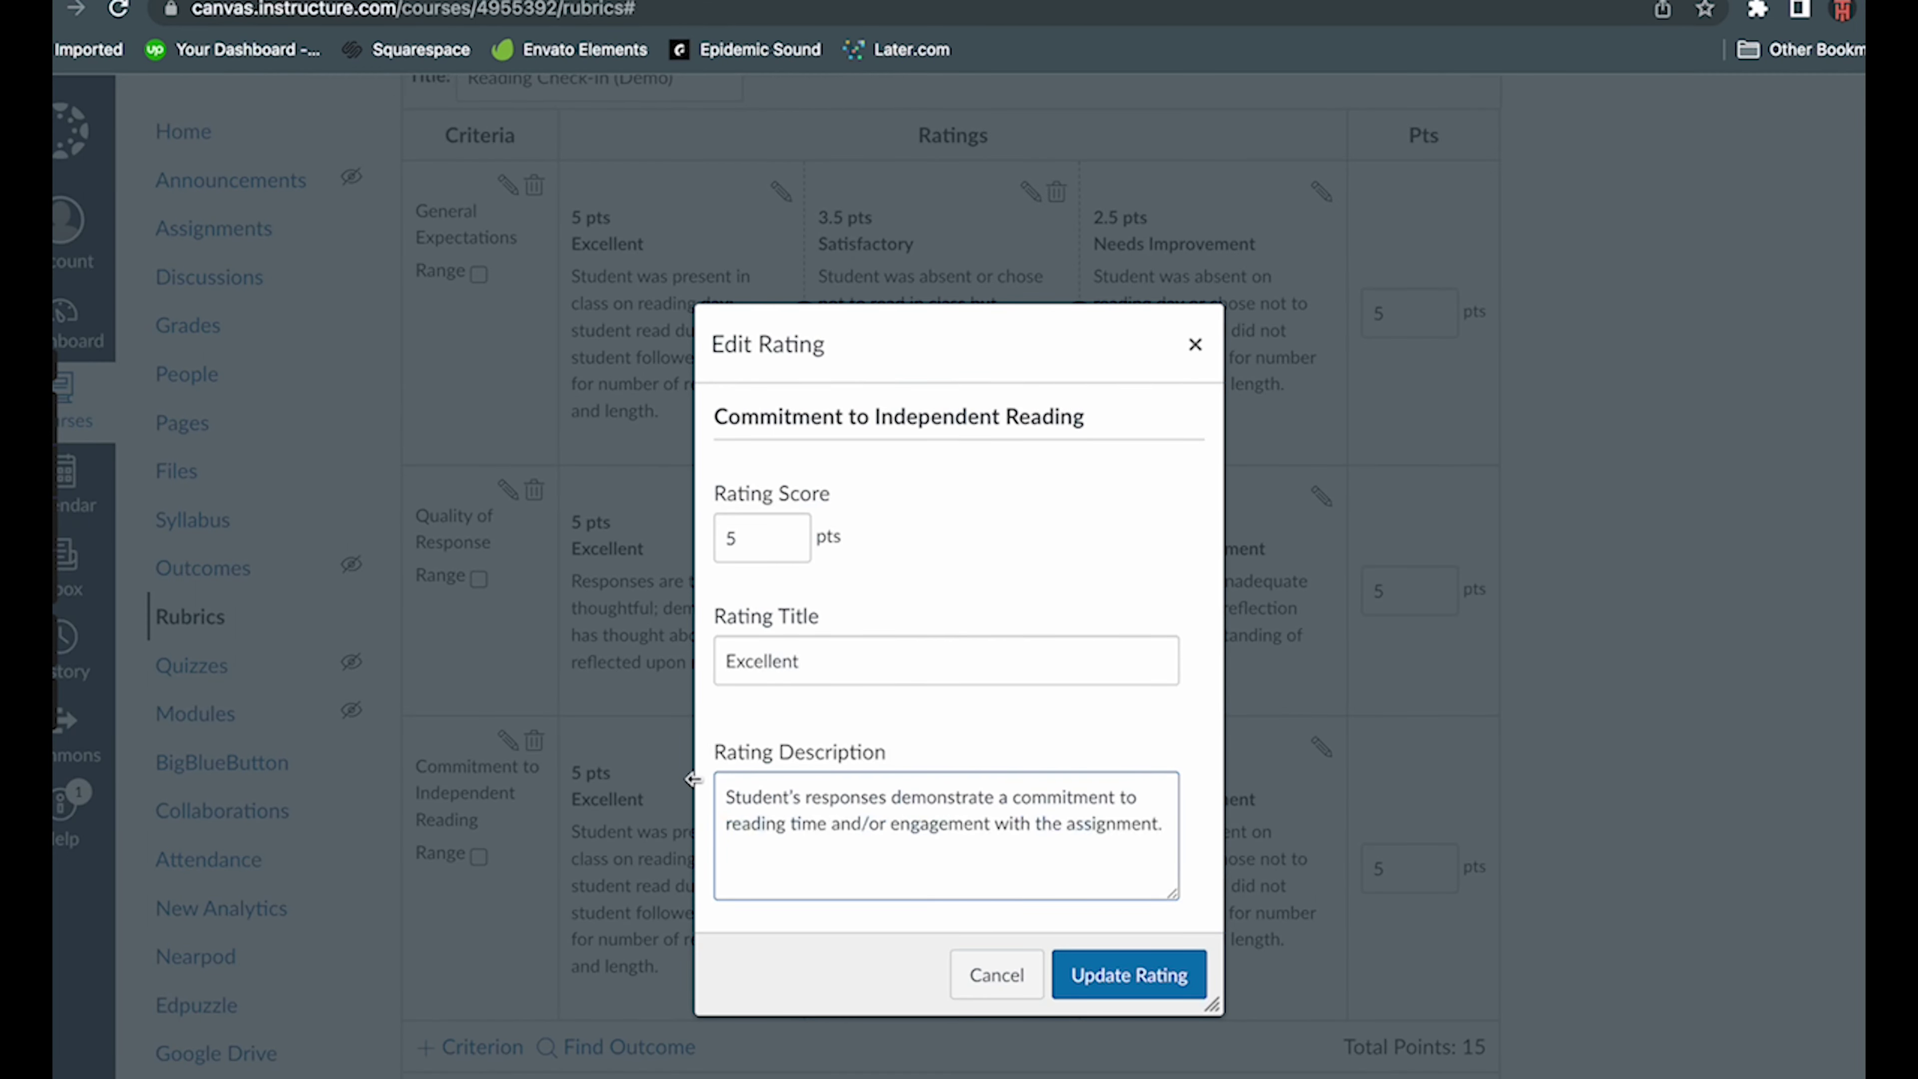
left_click(1133, 974)
- Replace the Satisfactory rating description of Commitment to Independent Reading with the matching text from the Google Docs rubric
left_click(1025, 746)
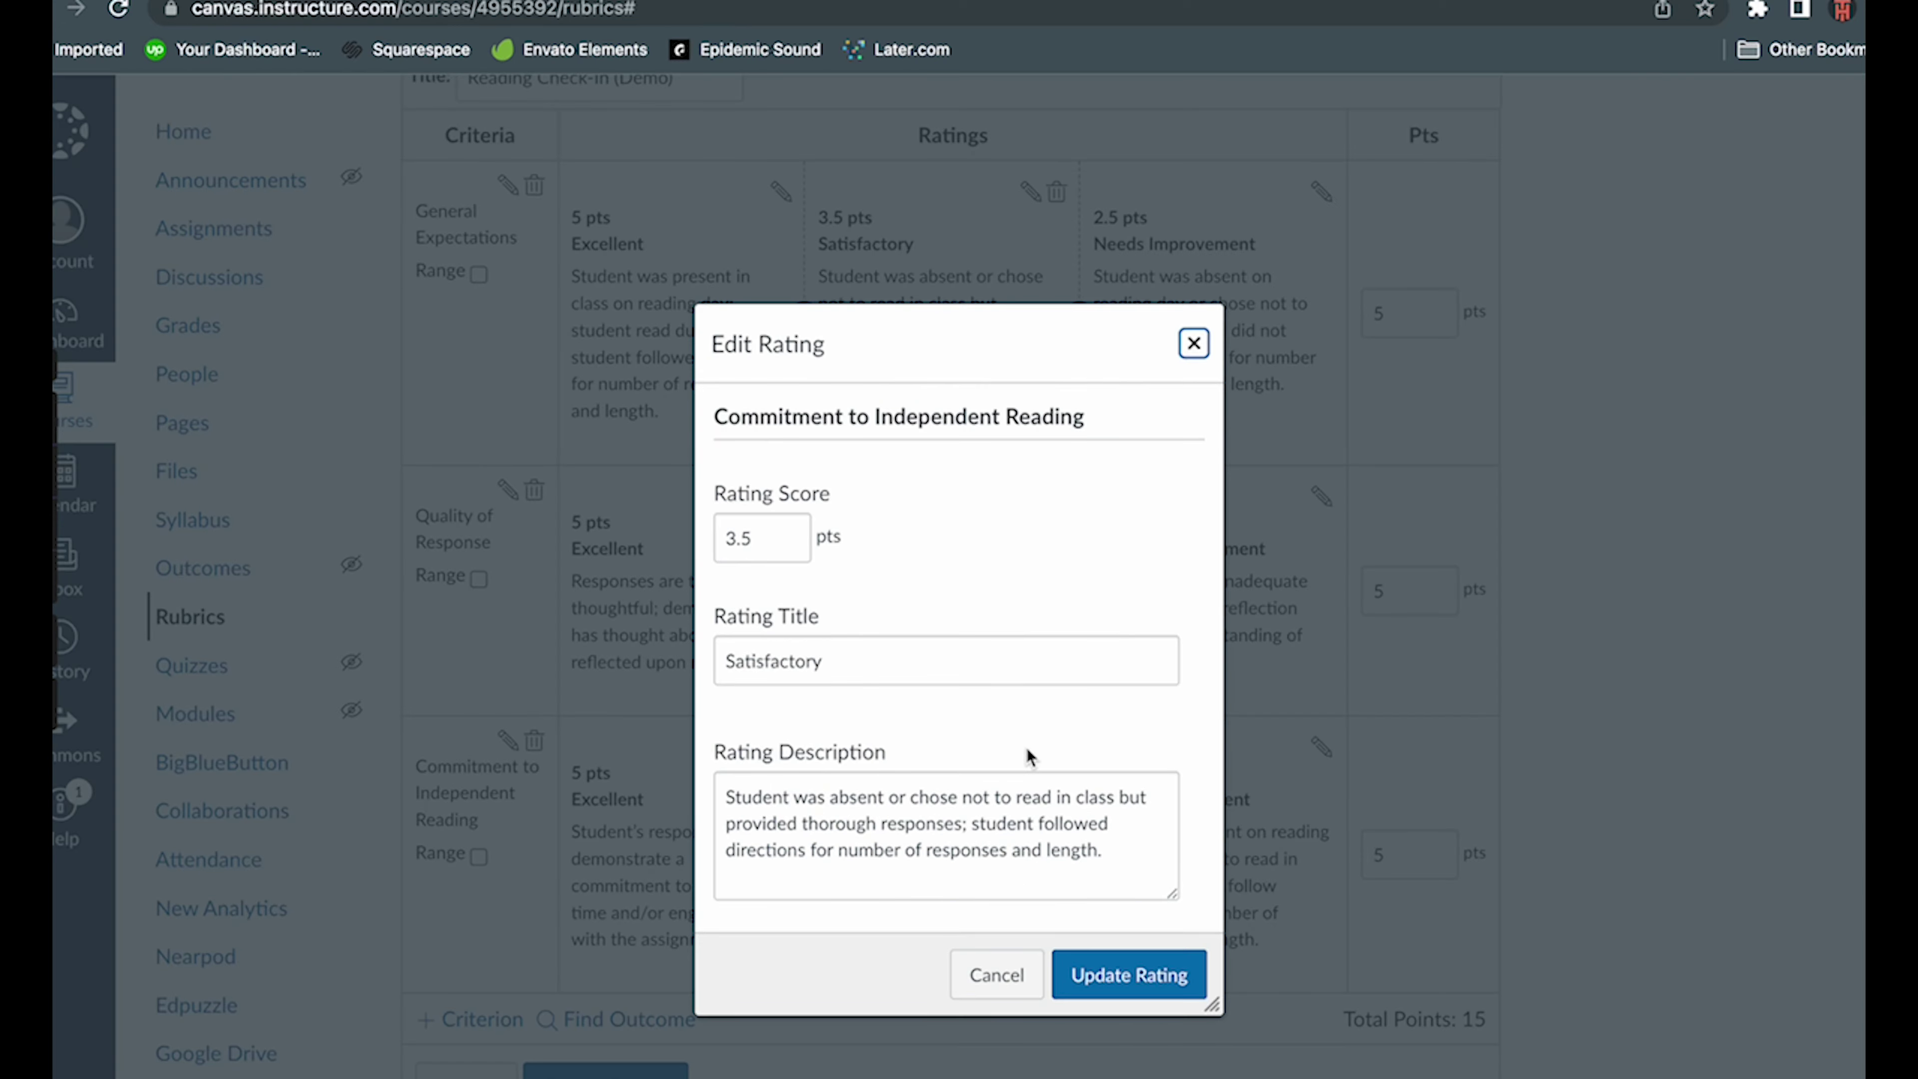
key("ctrl+Tab")
left_click_drag(944, 861, 849, 747)
key("ctrl+c")
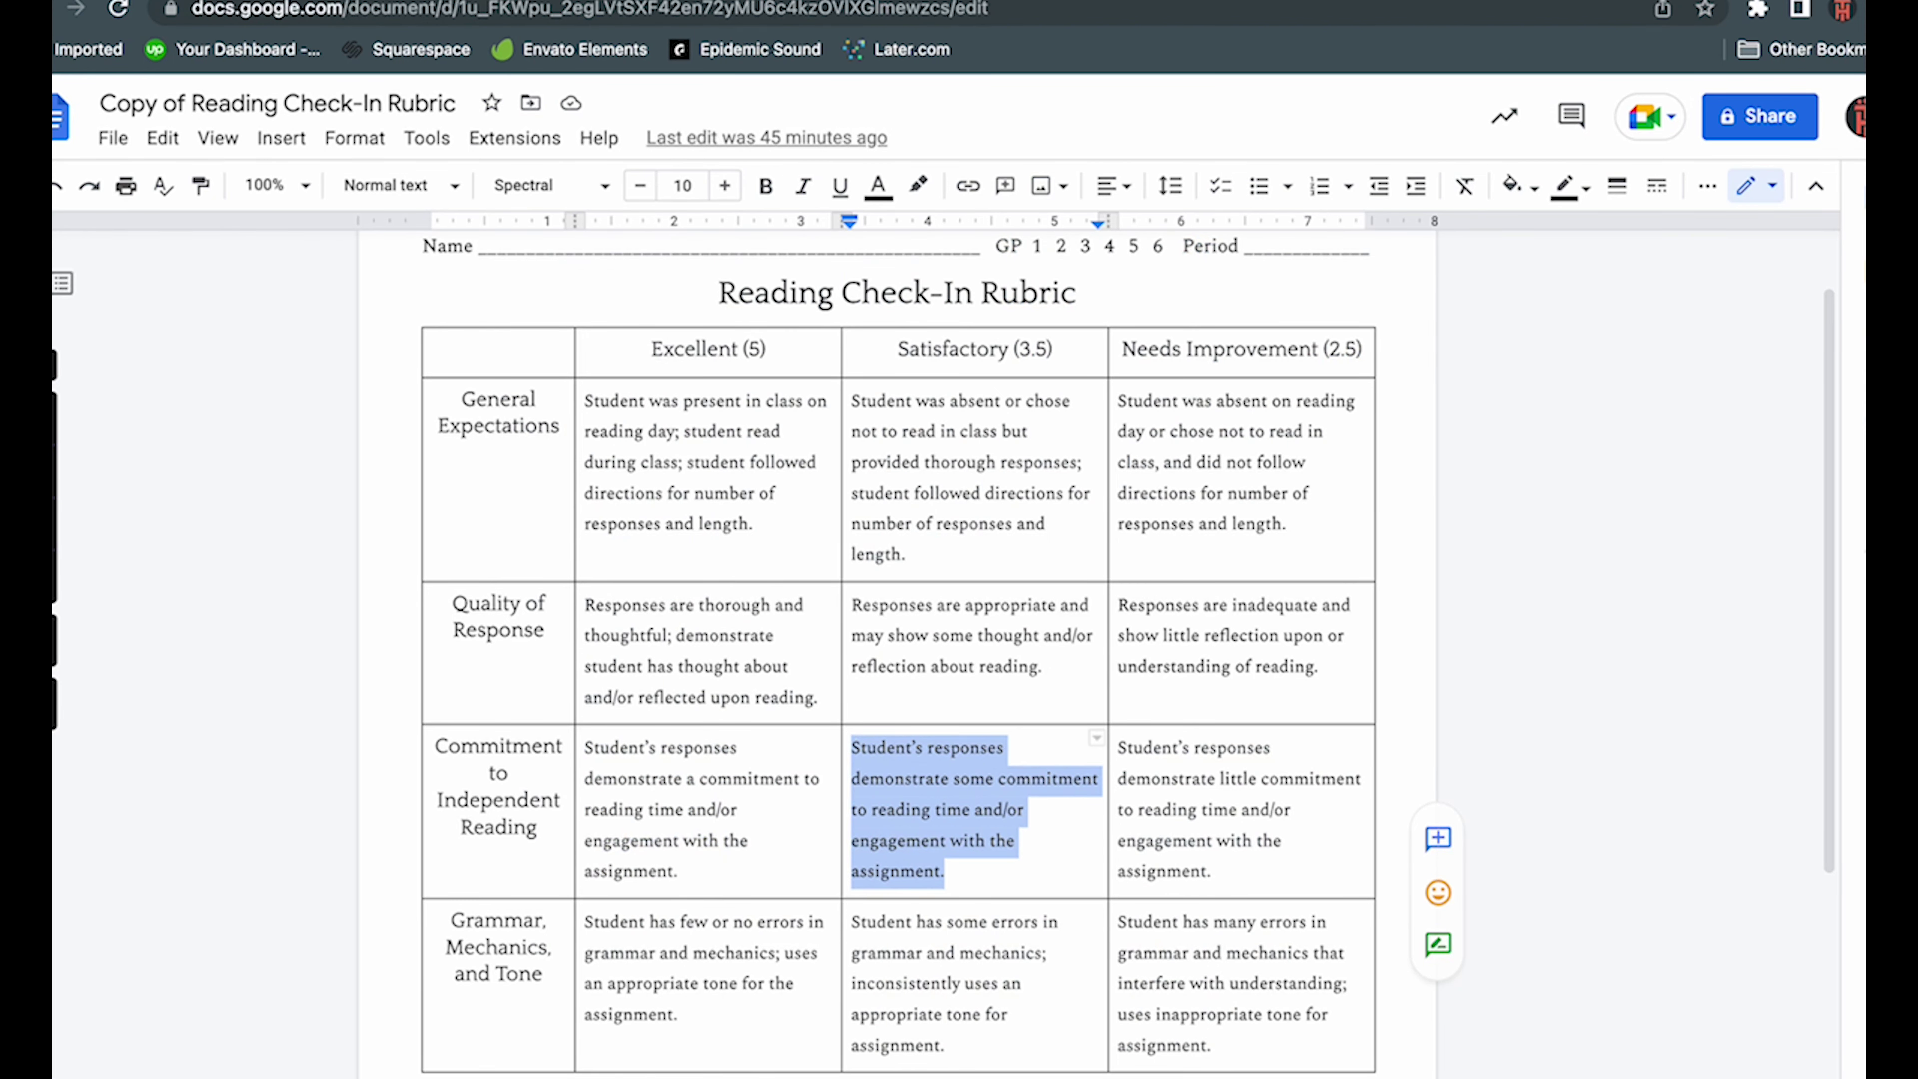
key("ctrl+Tab")
left_click_drag(1102, 851, 716, 786)
key("ctrl+v")
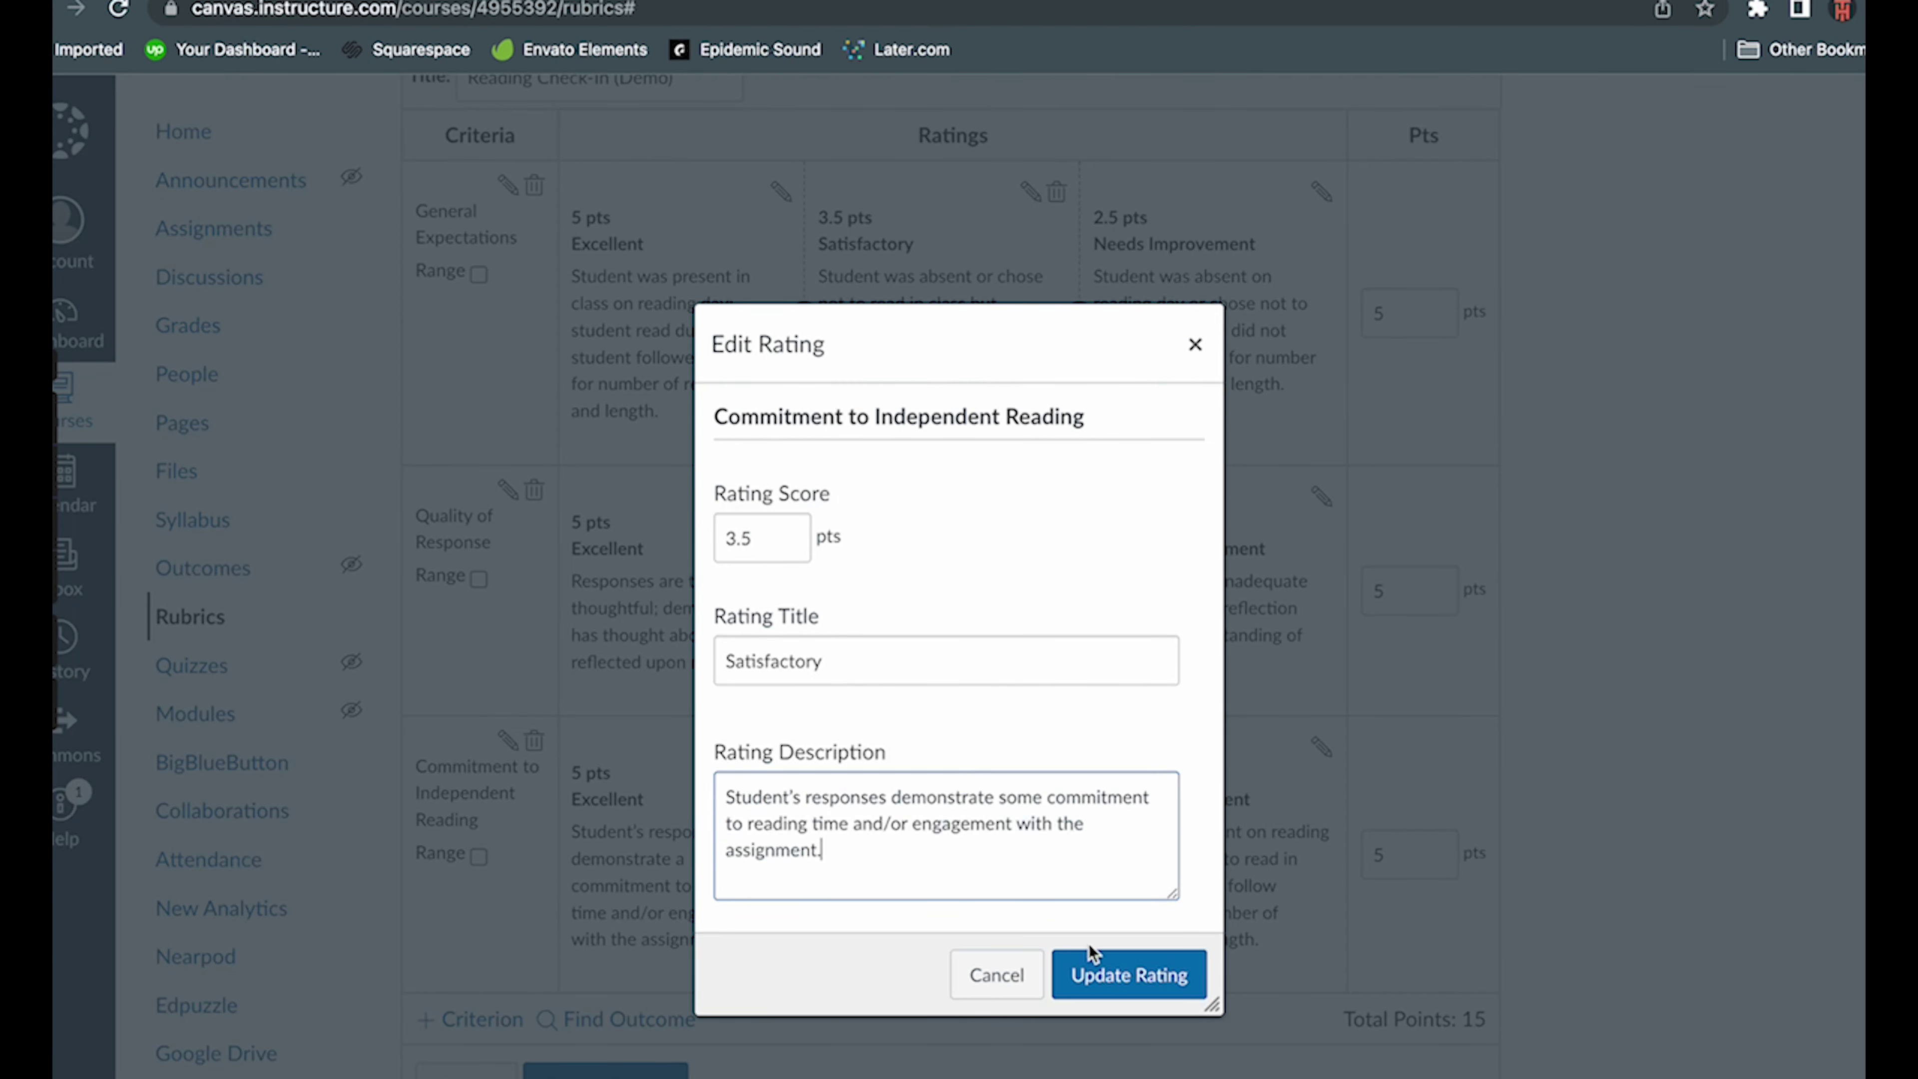
left_click(1097, 969)
- Replace the Needs Improvement rating description of Commitment to Independent Reading with the matching text from the Google Docs rubric
left_click(1319, 754)
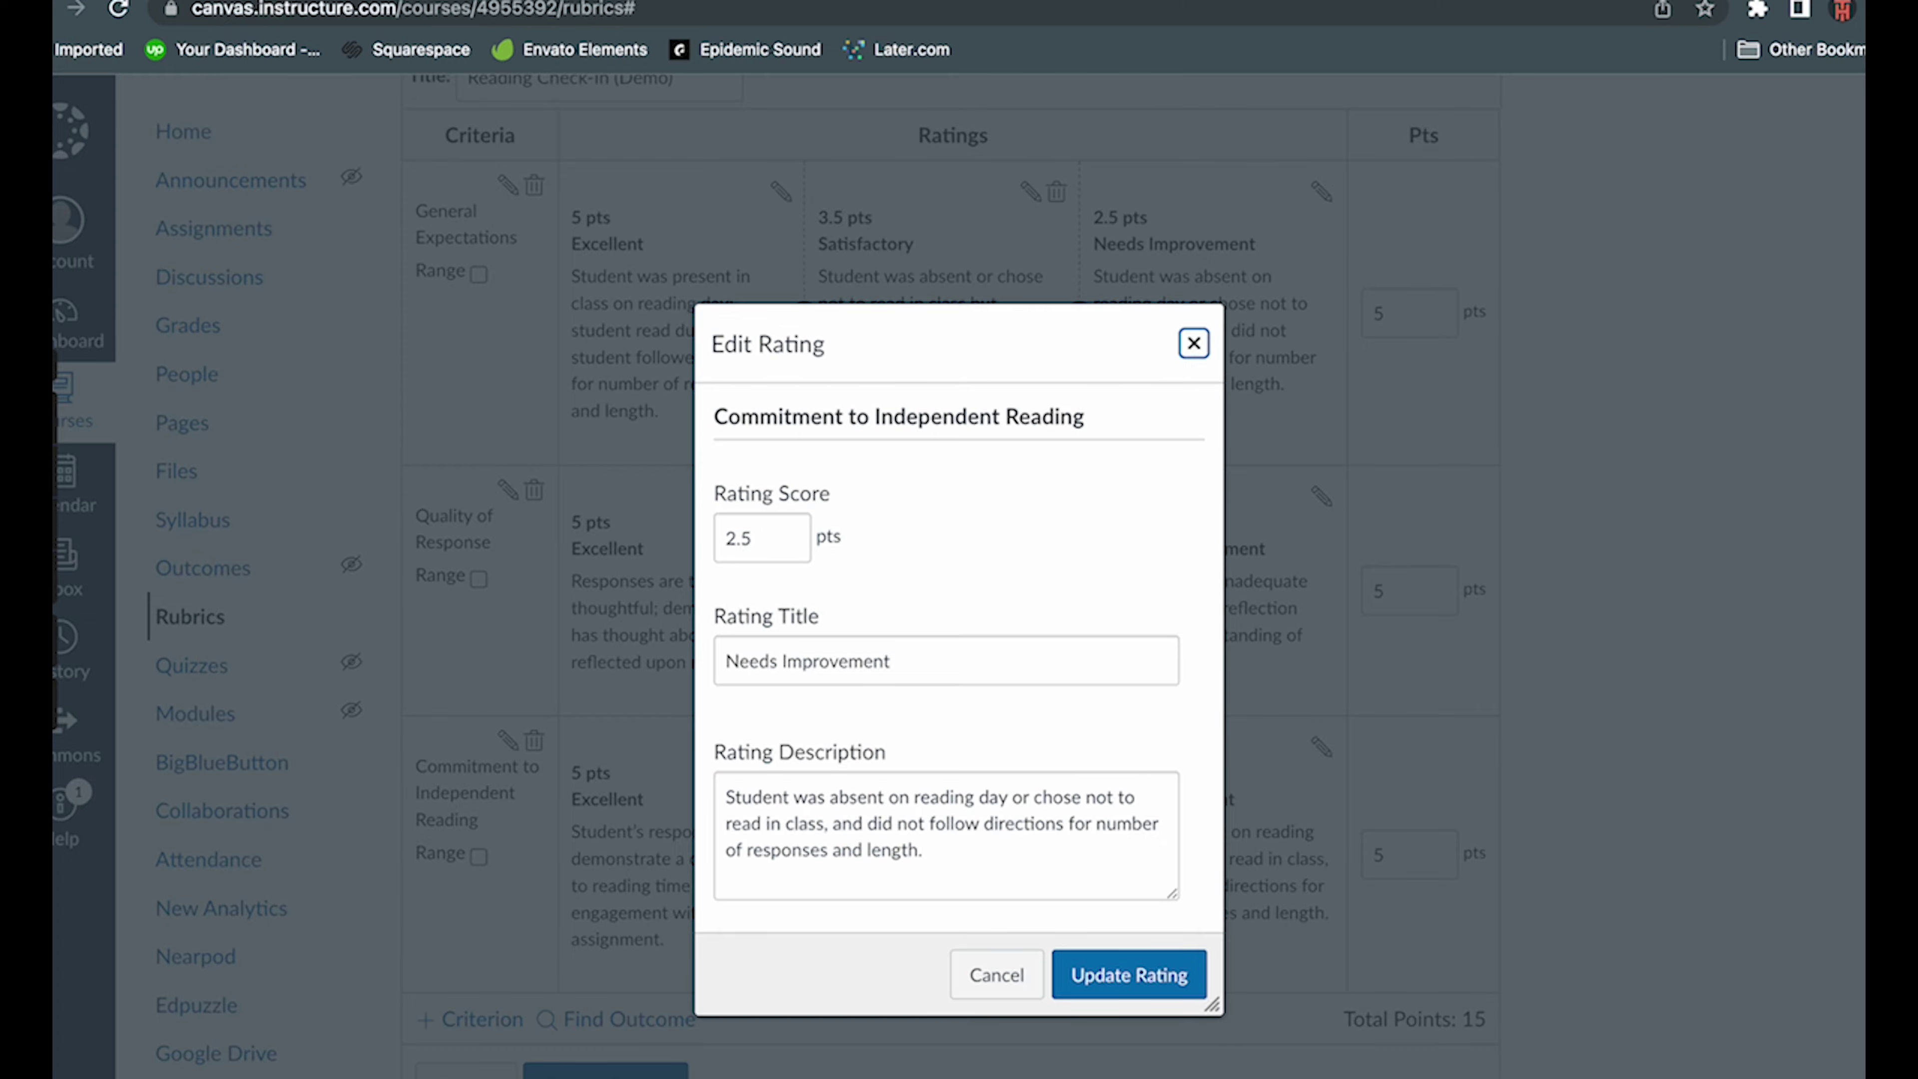
key("ctrl+Tab")
left_click_drag(1213, 876, 1121, 759)
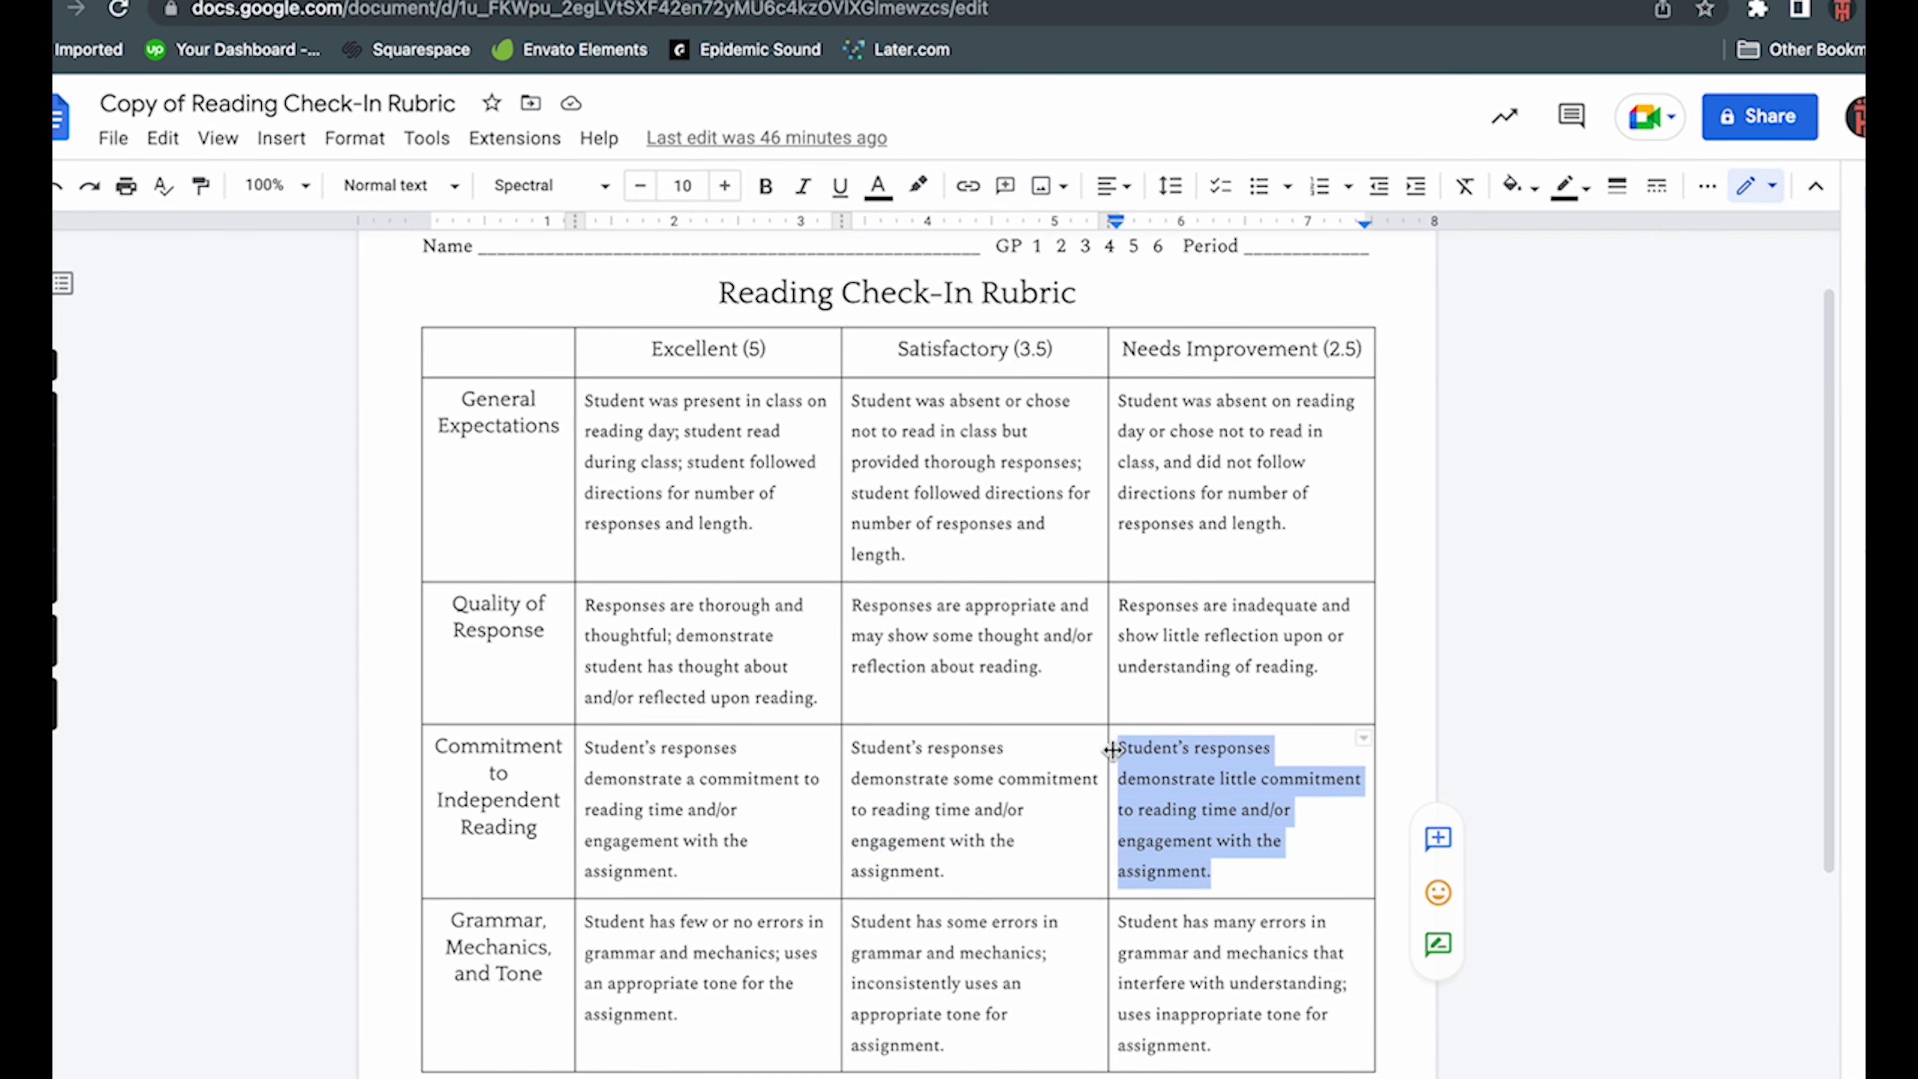
key("ctrl+c")
key("ctrl+shift+Tab")
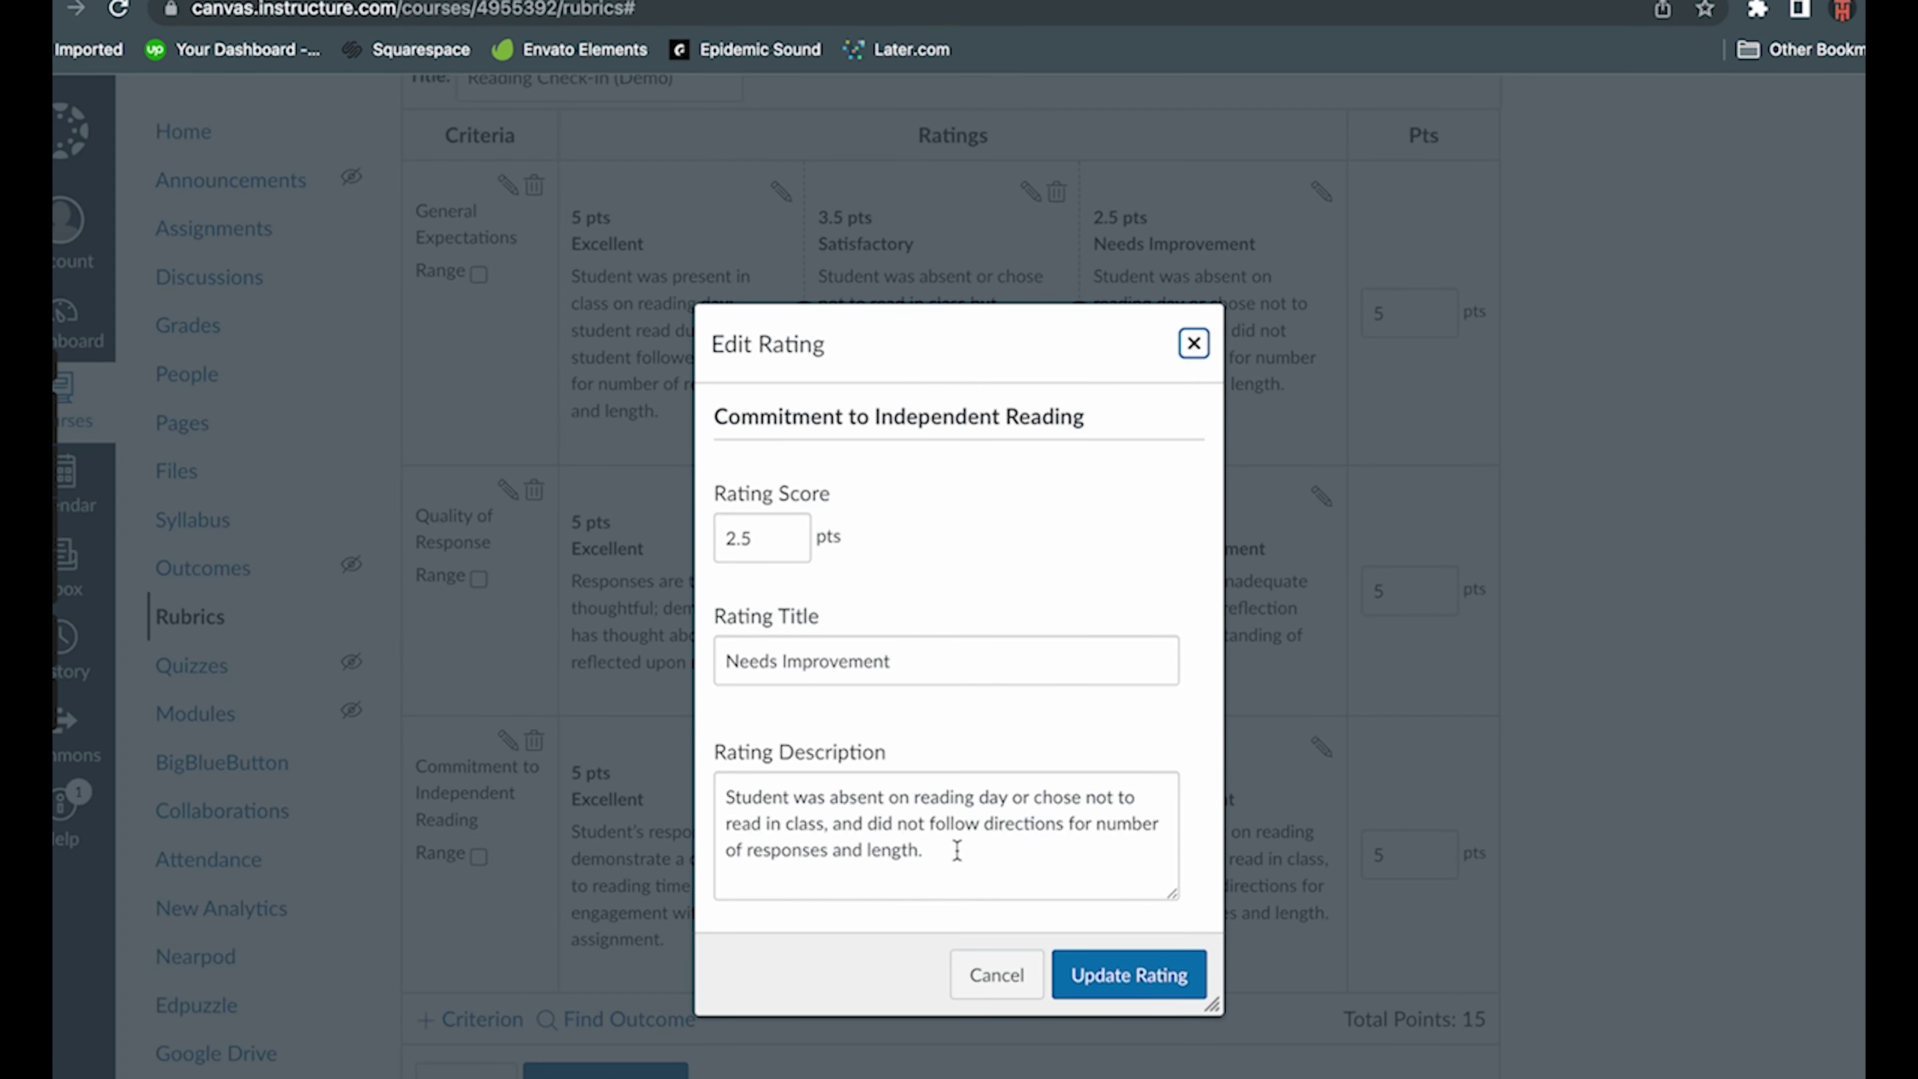
left_click_drag(957, 850, 731, 794)
key("ctrl+v")
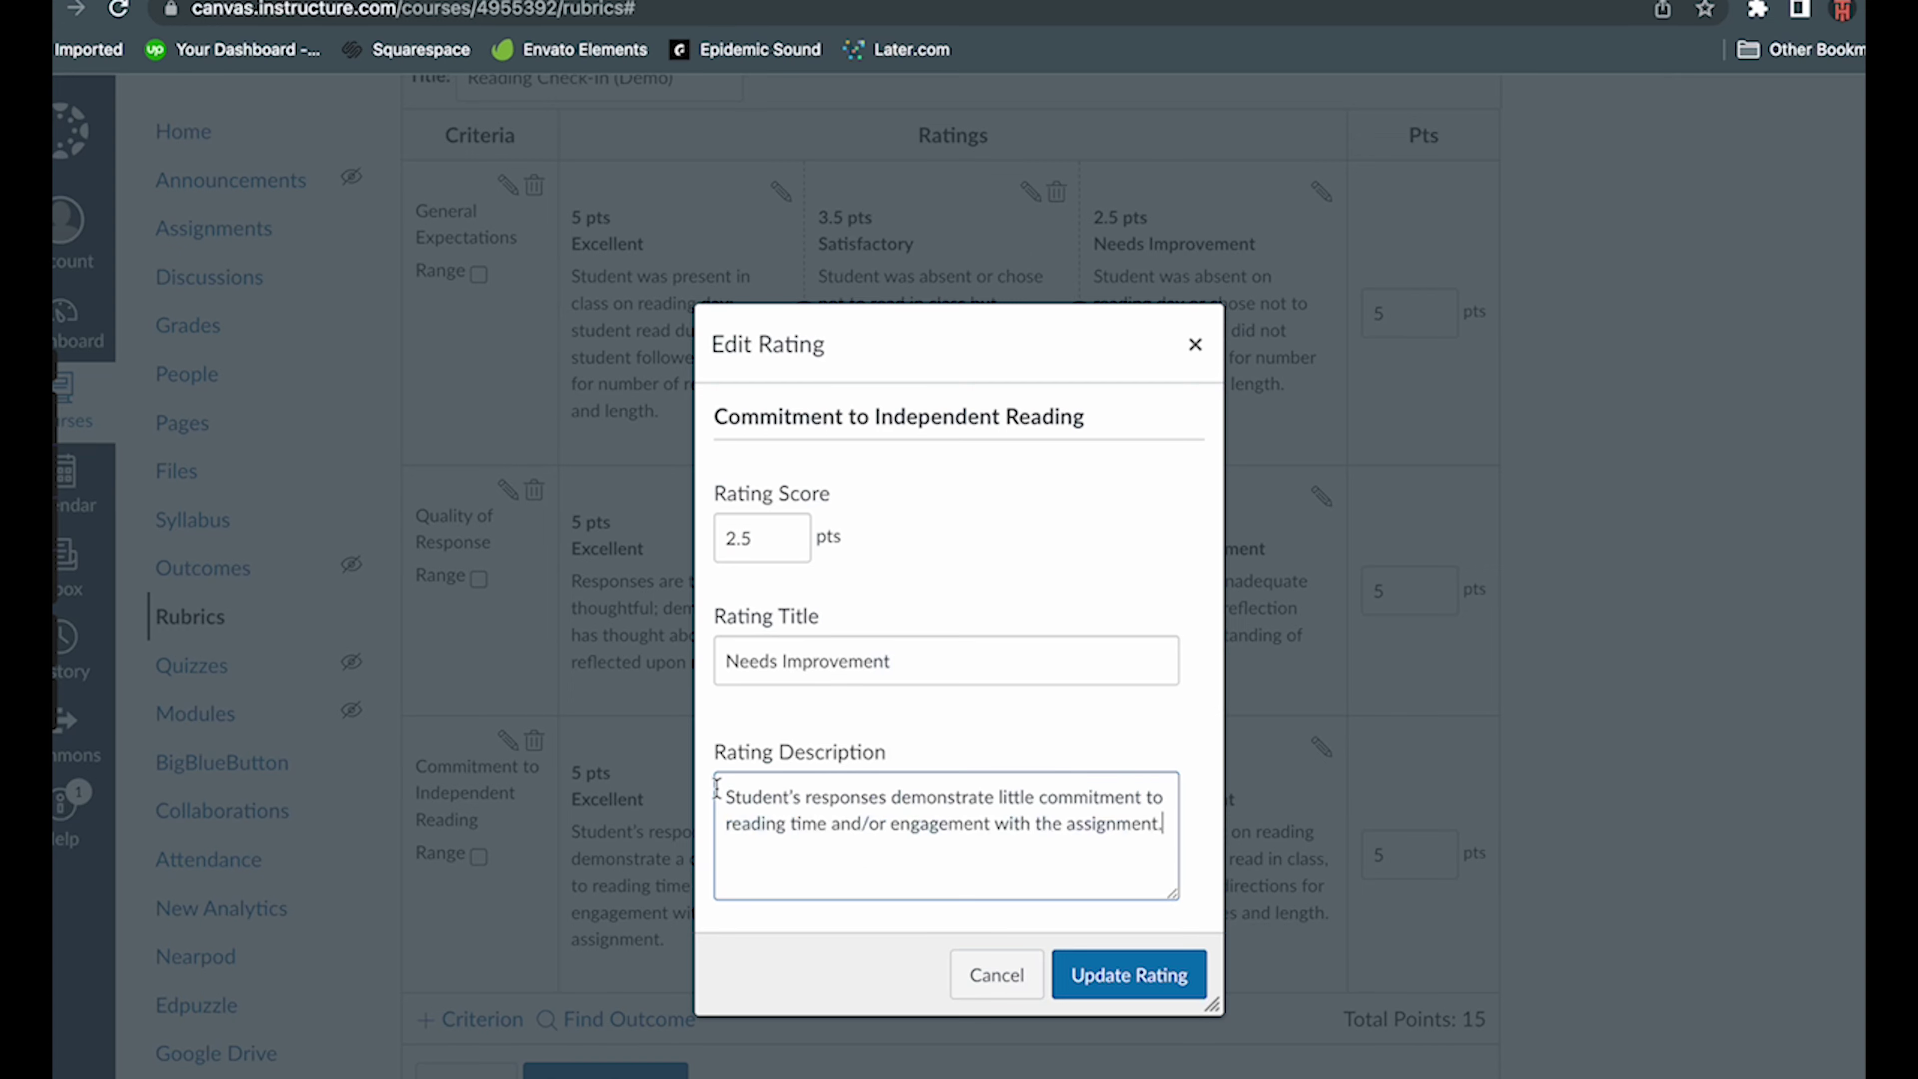
left_click(1100, 974)
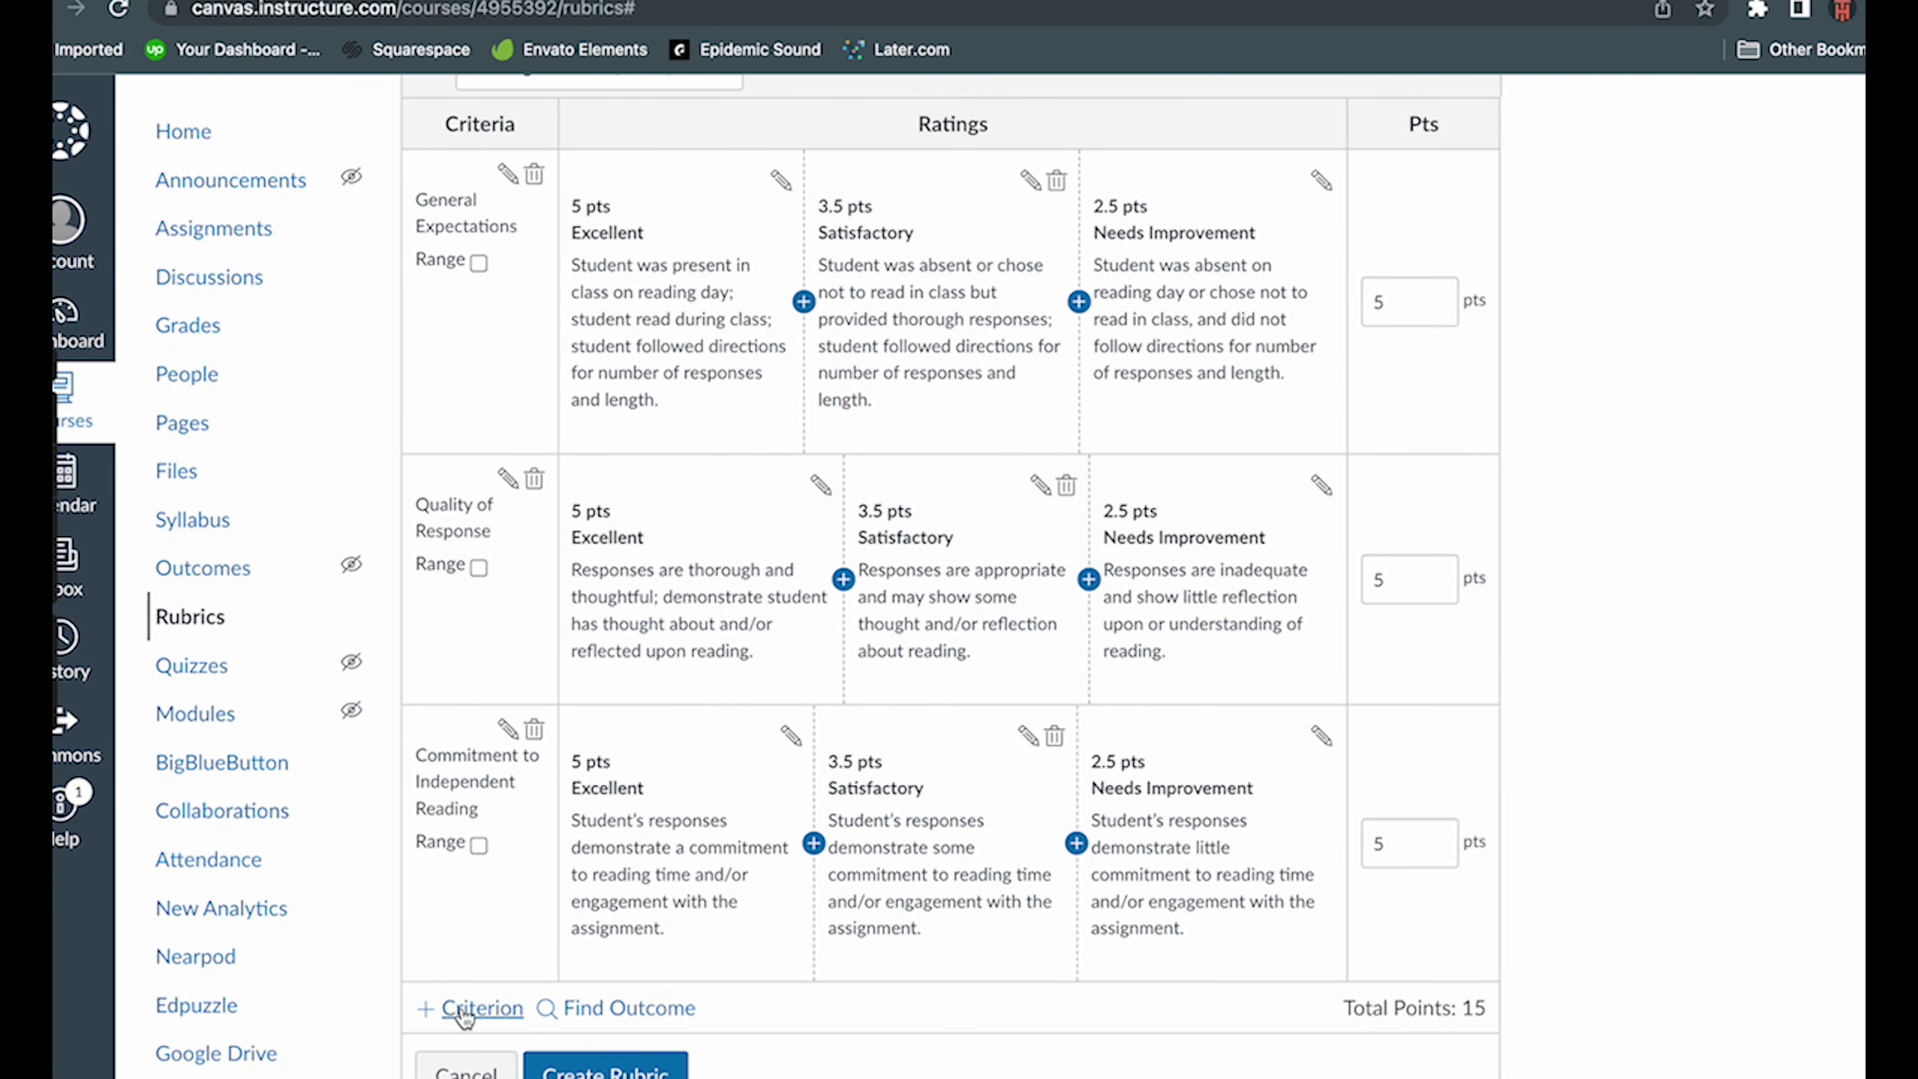
- Duplicate the General Expectations criterion once more and set the copy's description to "Grammar, Mechanics, and Tone" from the Google Docs rubric
left_click(463, 1013)
left_click(456, 905)
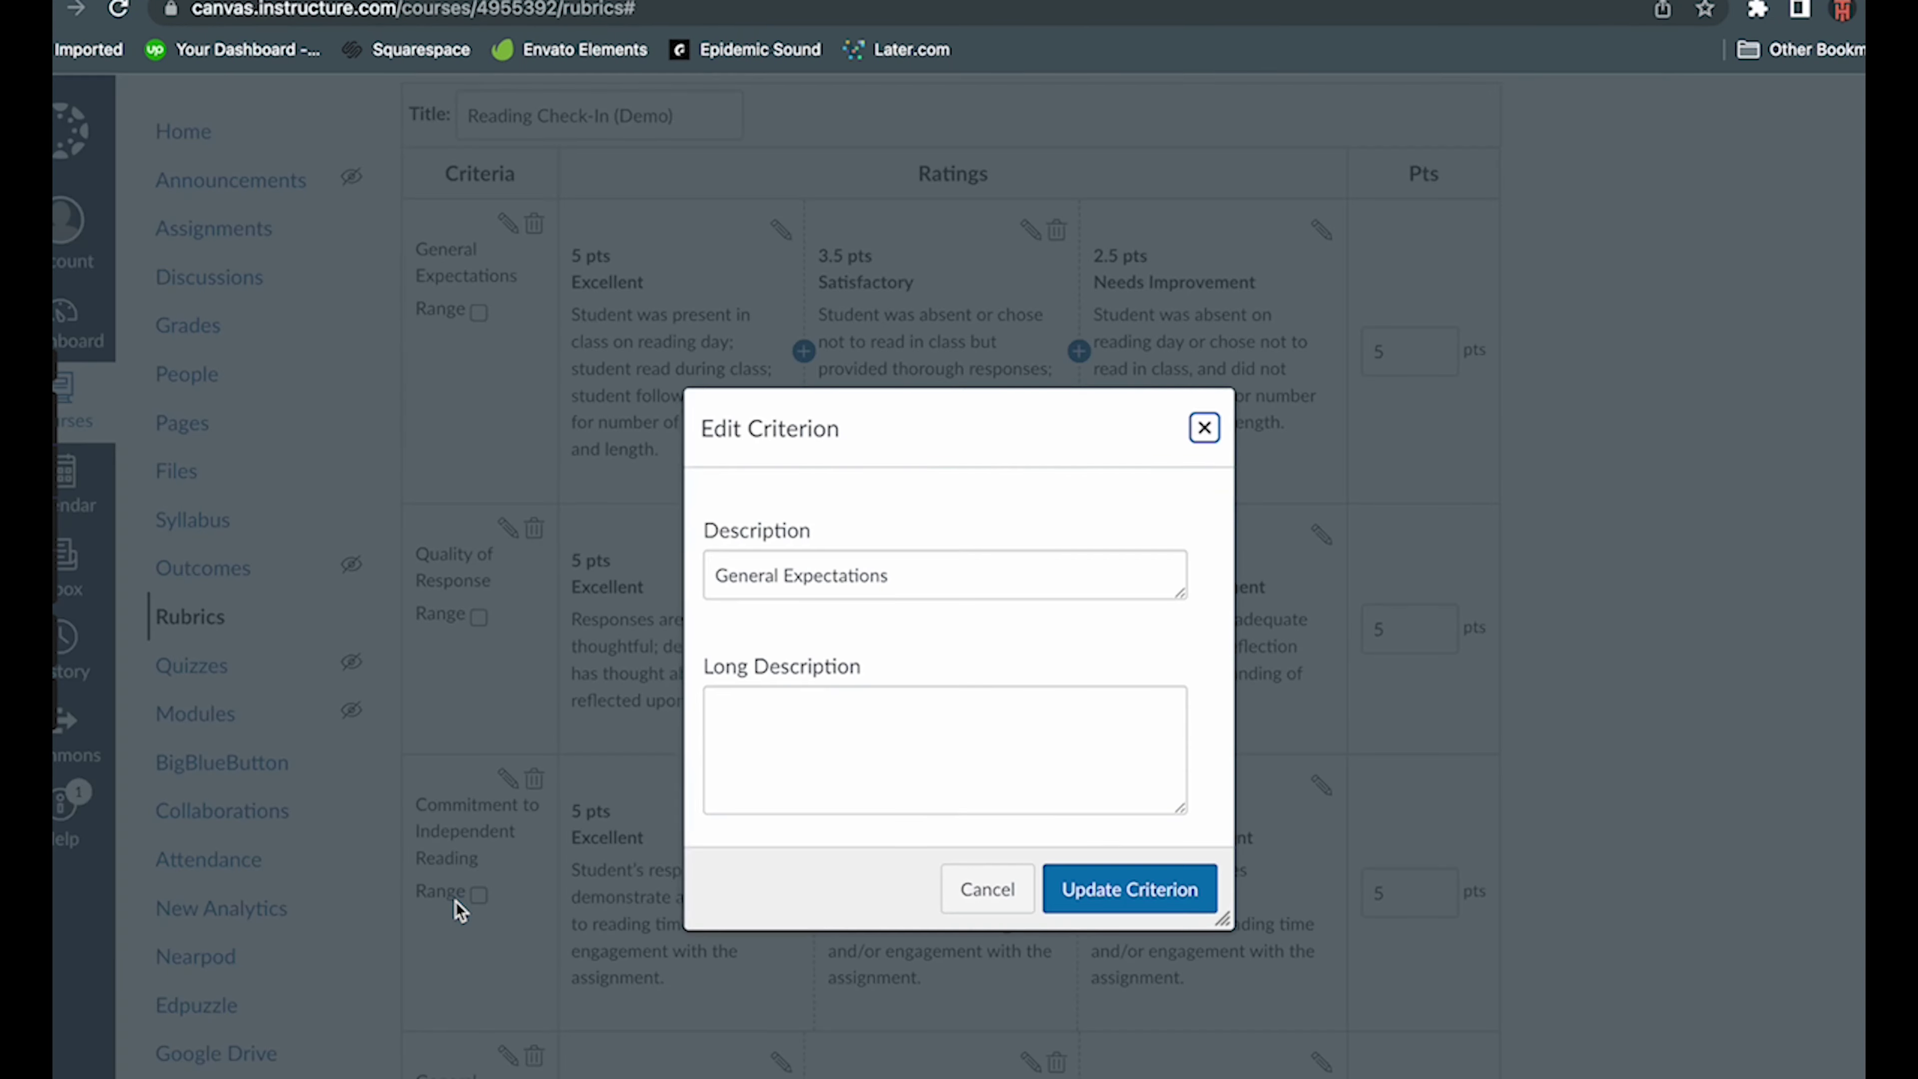
key("ctrl+Tab")
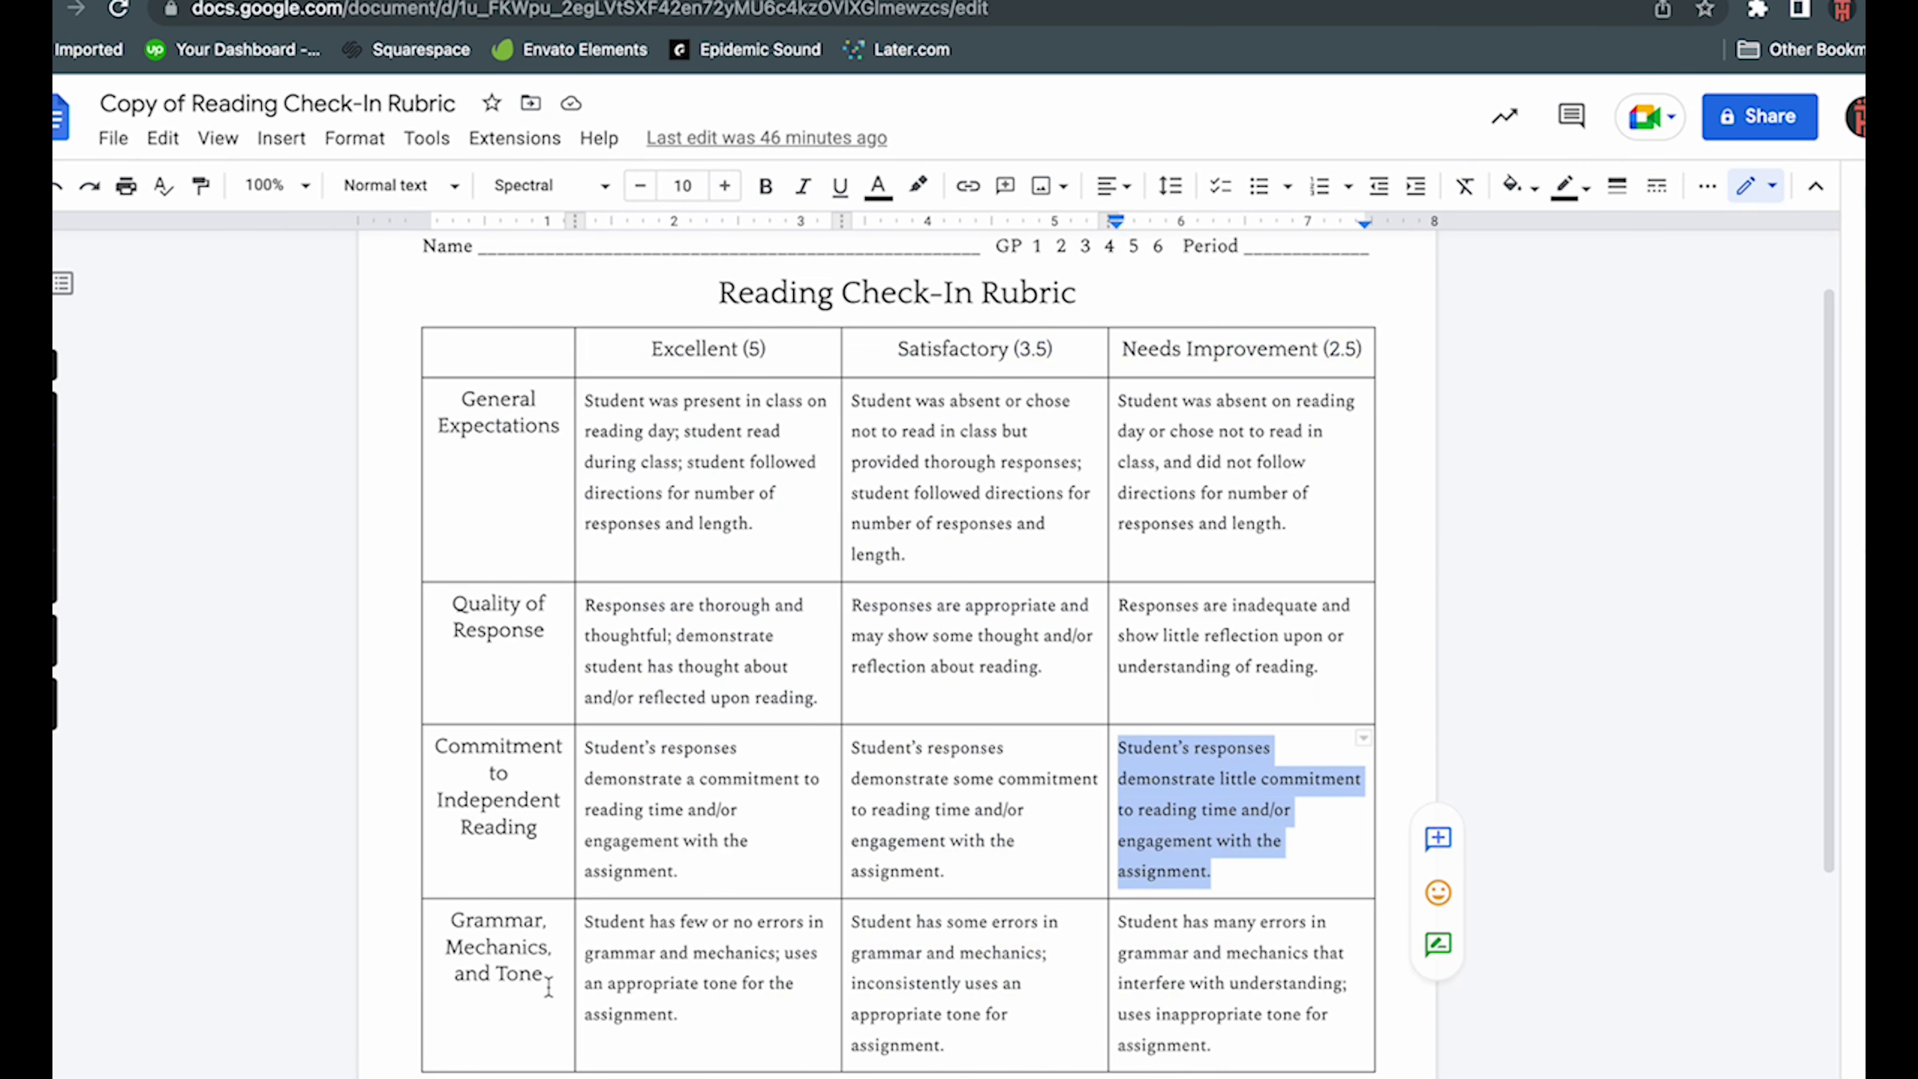
left_click_drag(549, 986, 440, 928)
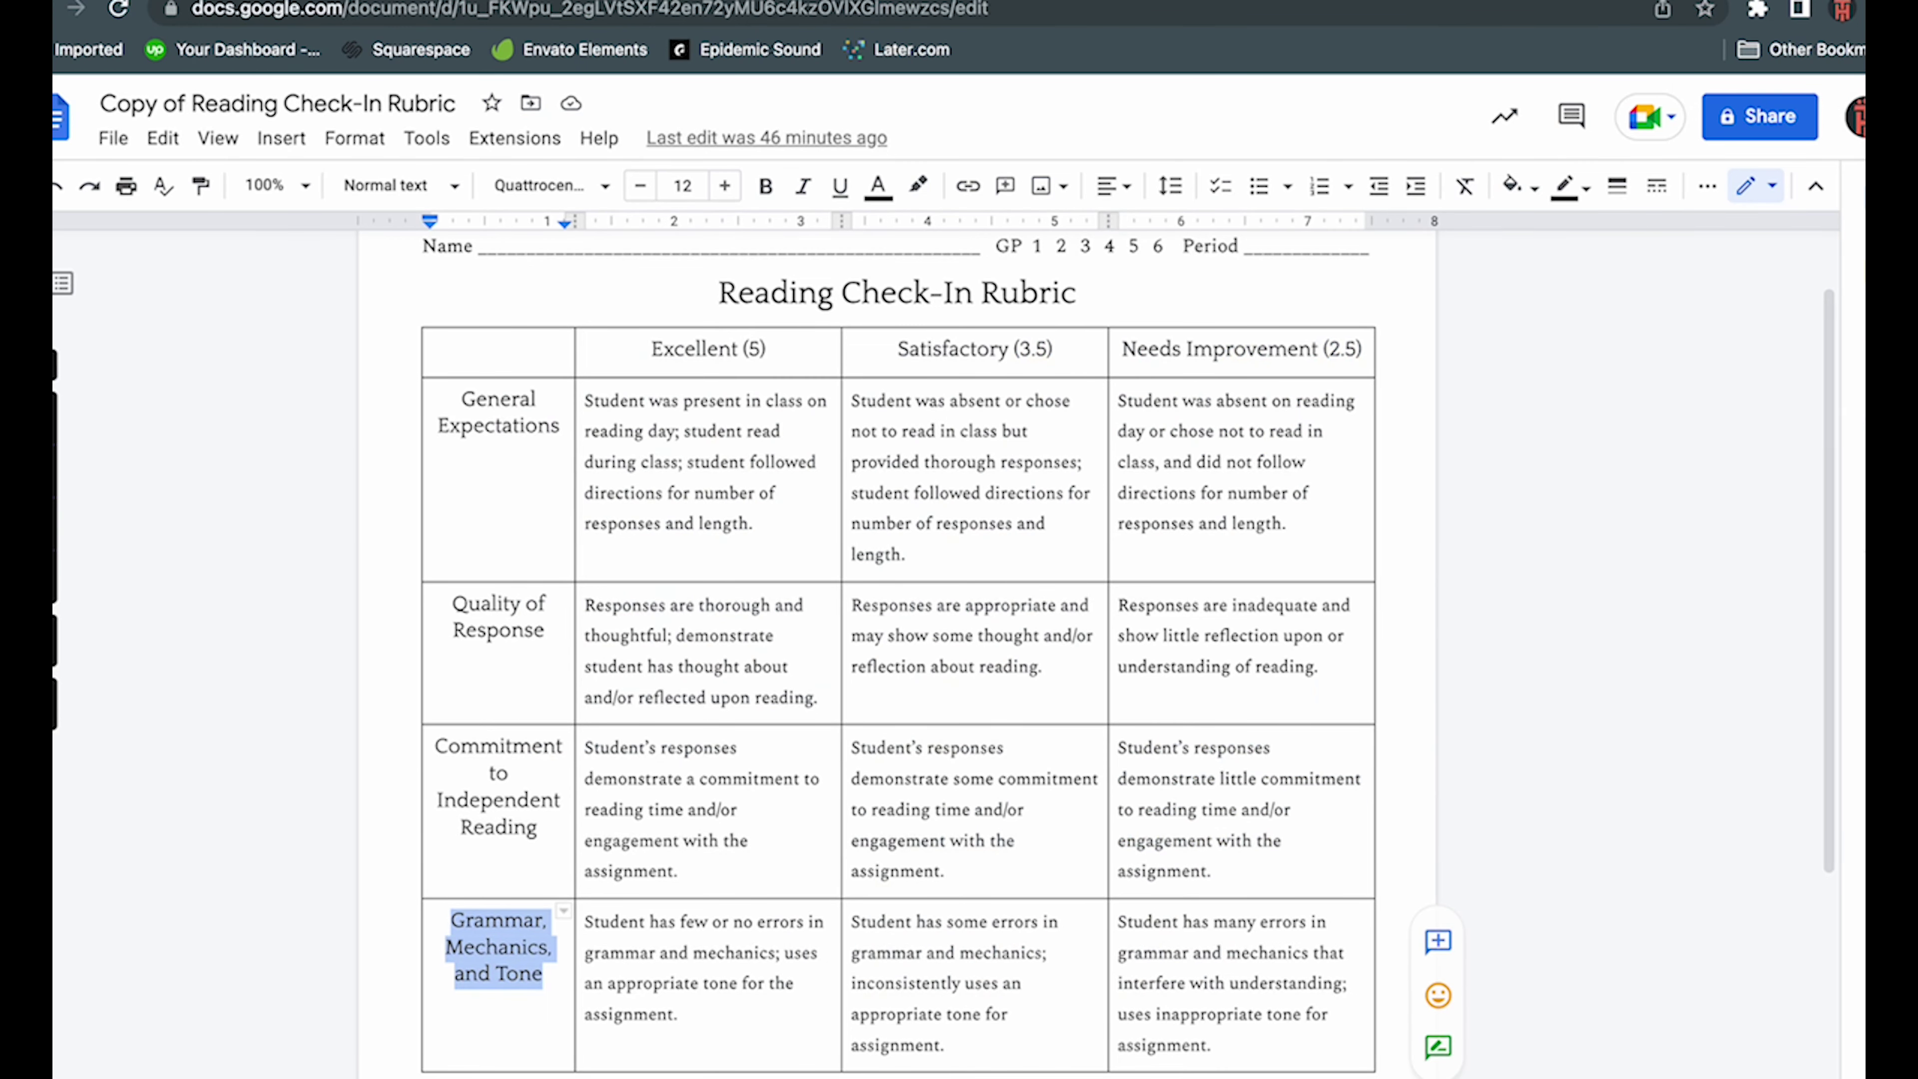
key("super+c")
key("ctrl+shift+Tab")
left_click_drag(962, 576, 664, 582)
key("super+v")
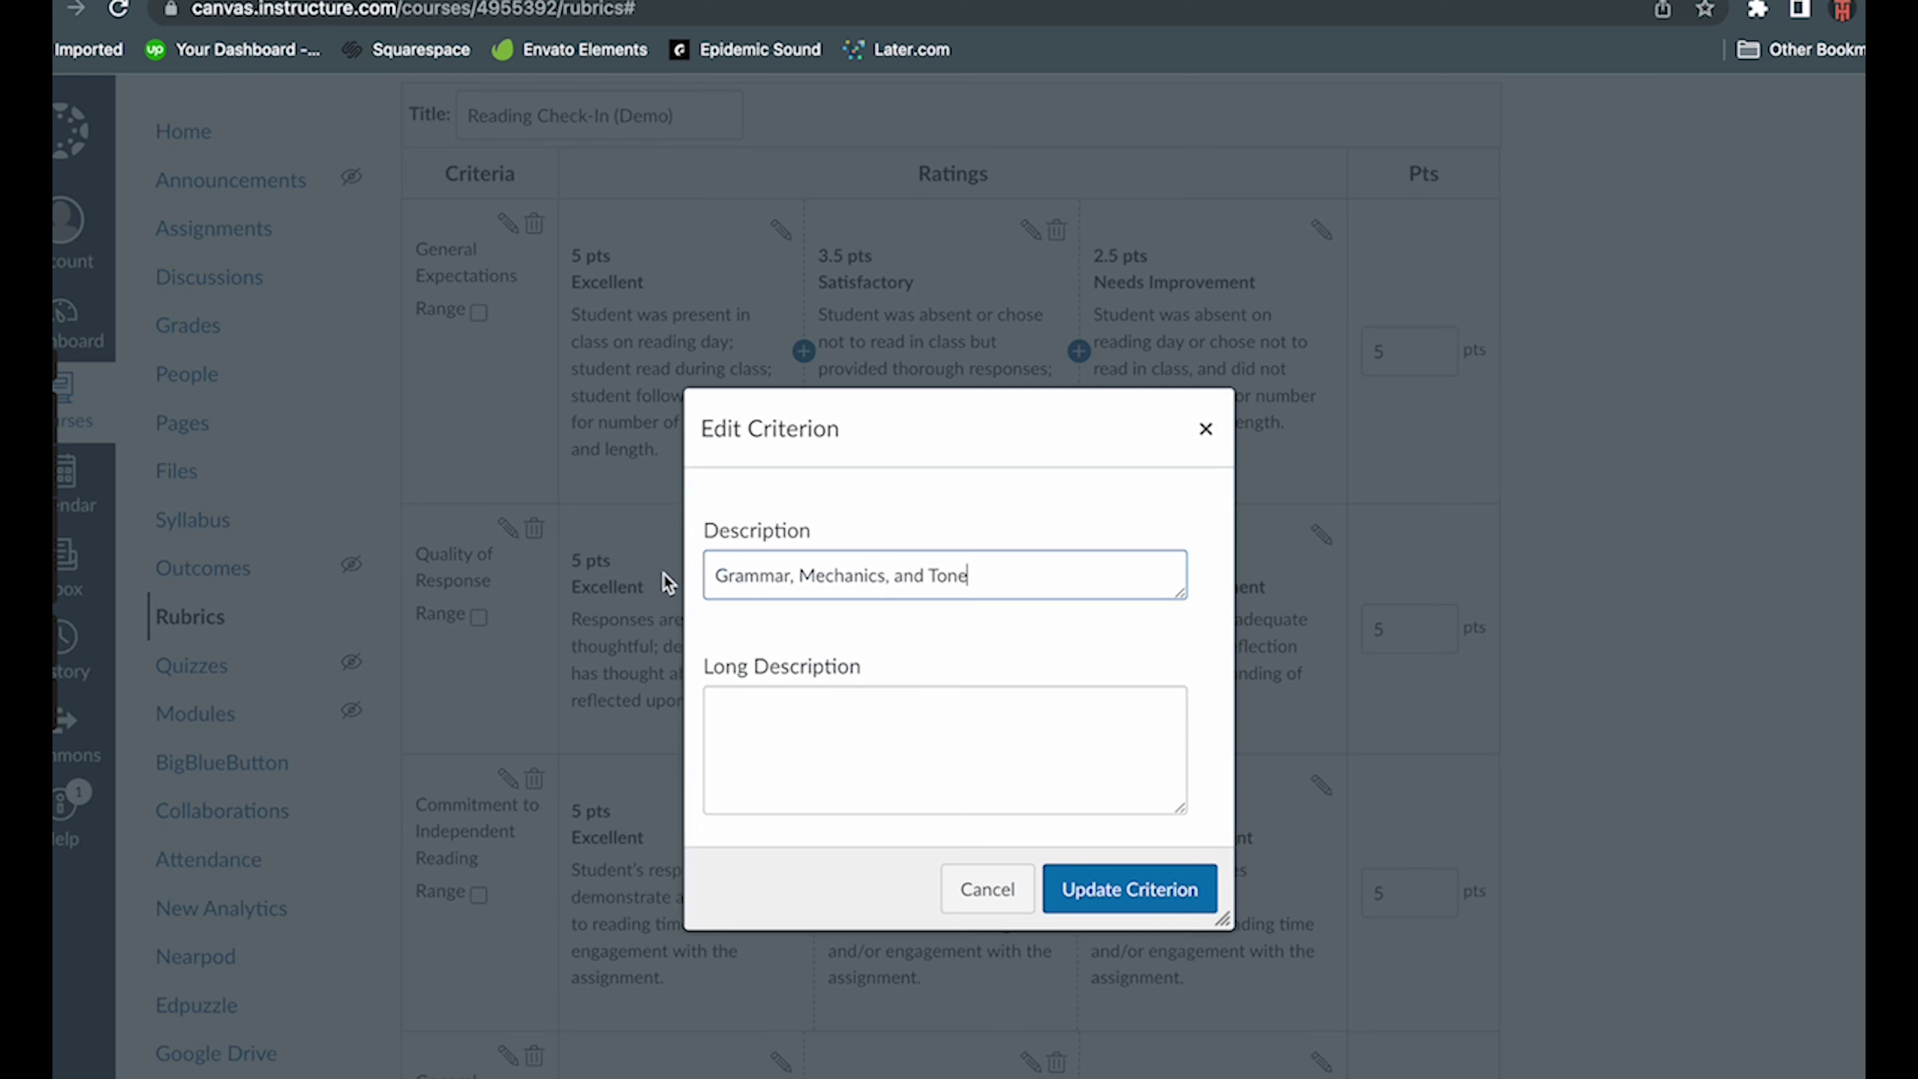
left_click(1072, 891)
- Replace the Excellent rating description of Grammar, Mechanics, and Tone with the matching text from the Google Docs rubric
scroll(781, 869, "down", 3)
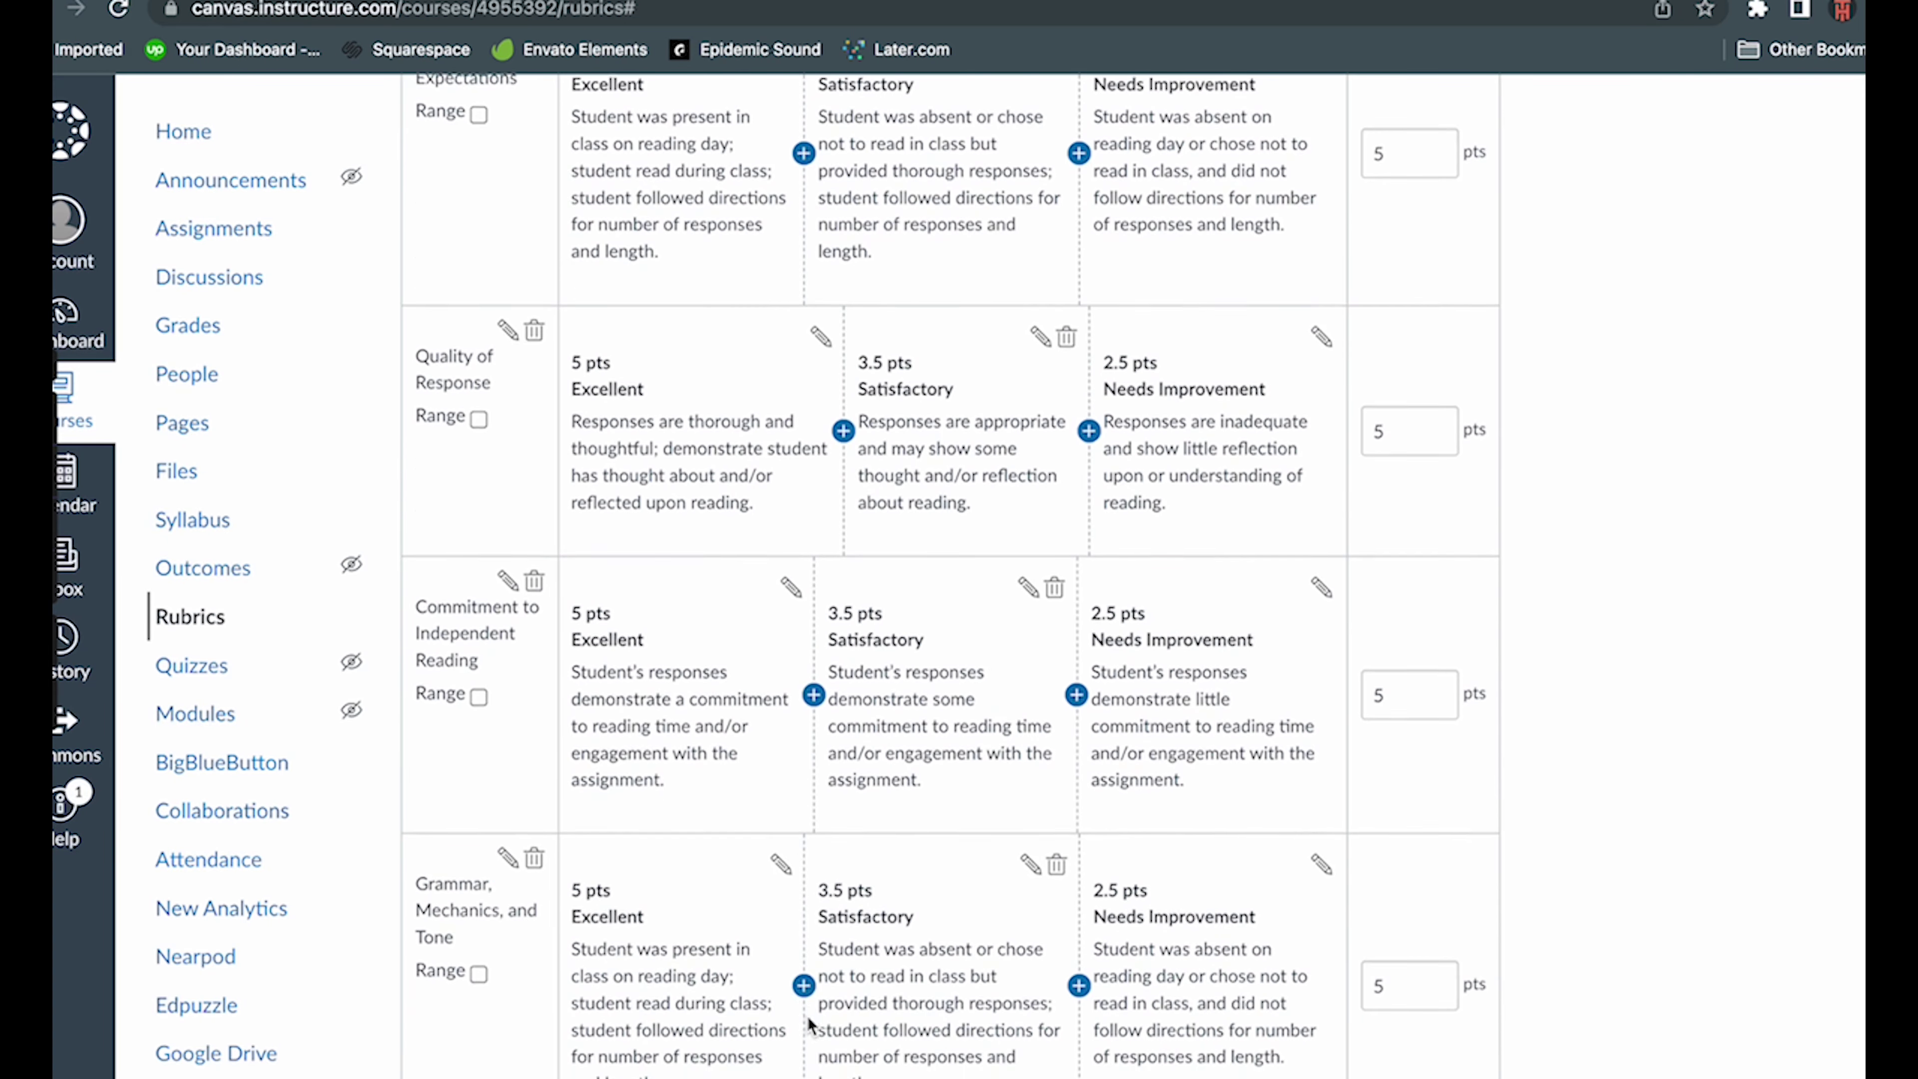
left_click(781, 869)
key("ctrl+Tab")
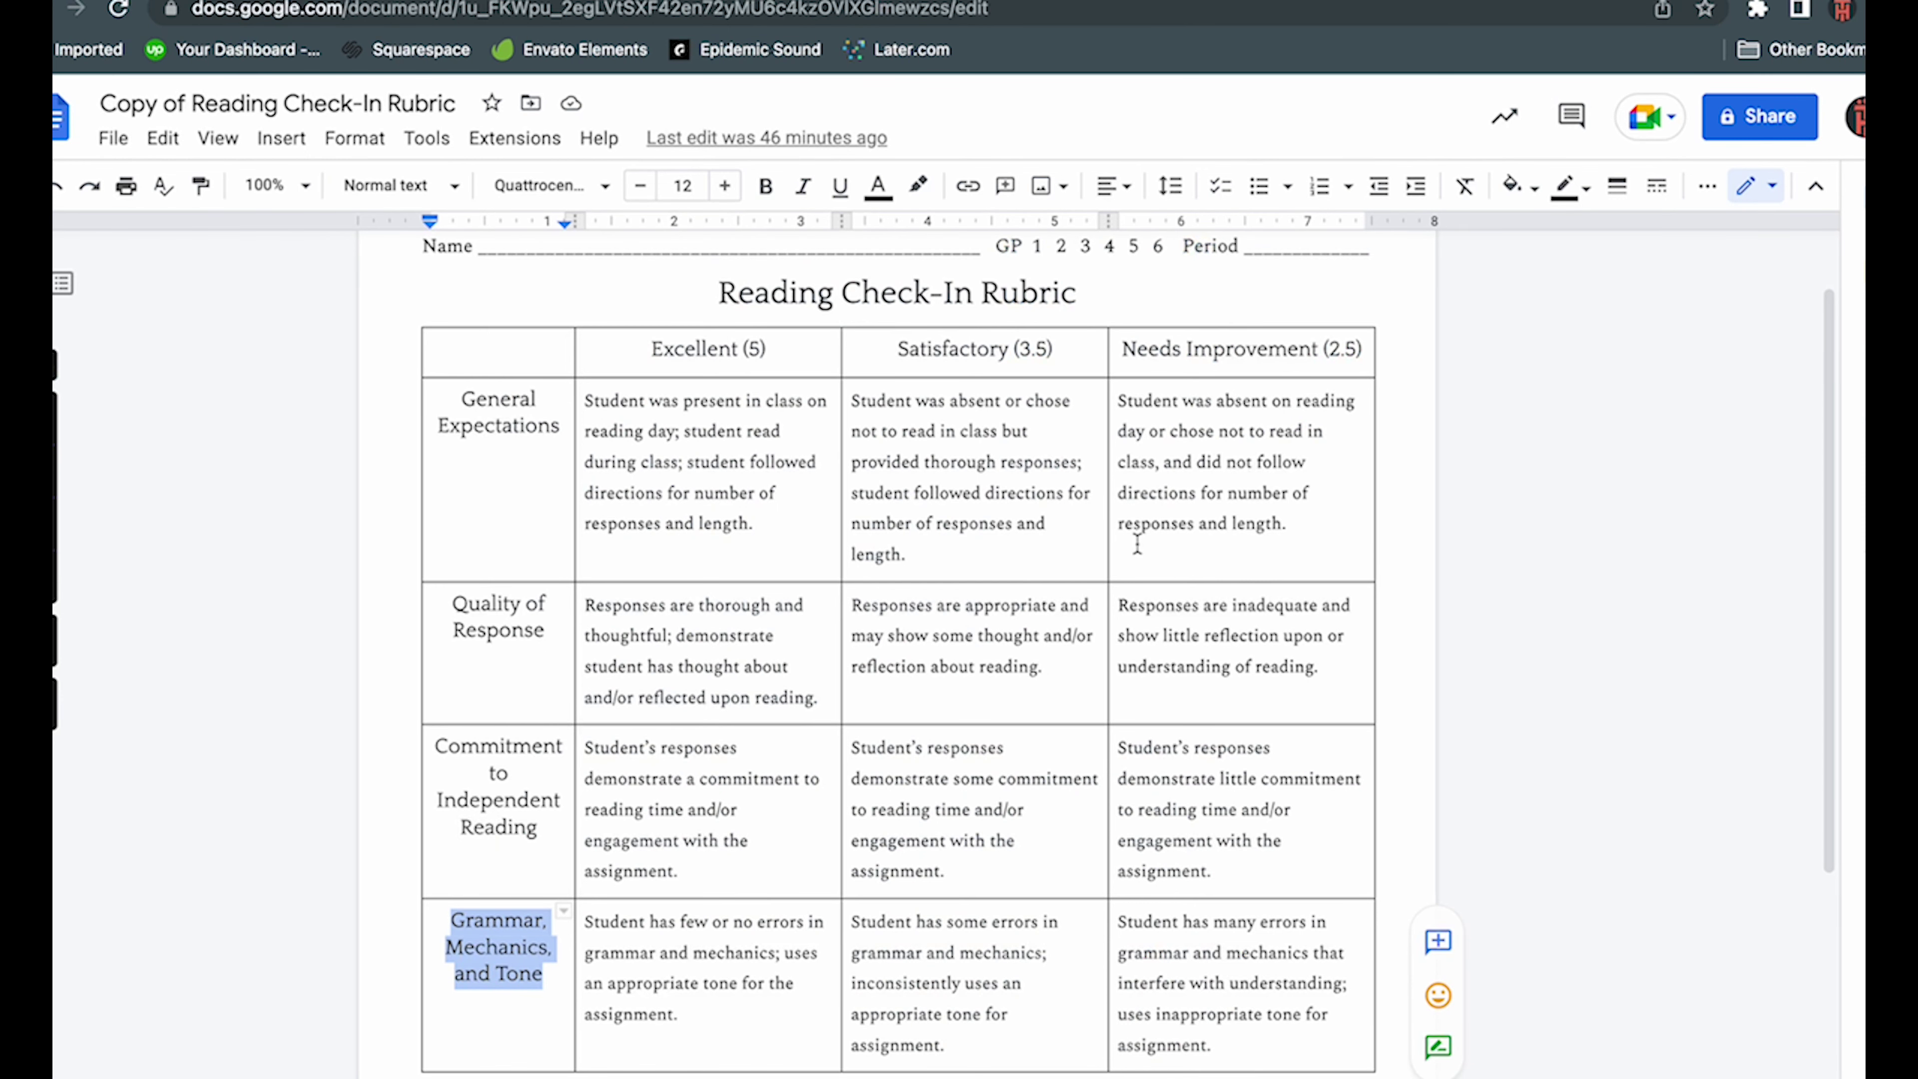
left_click_drag(677, 1018, 583, 918)
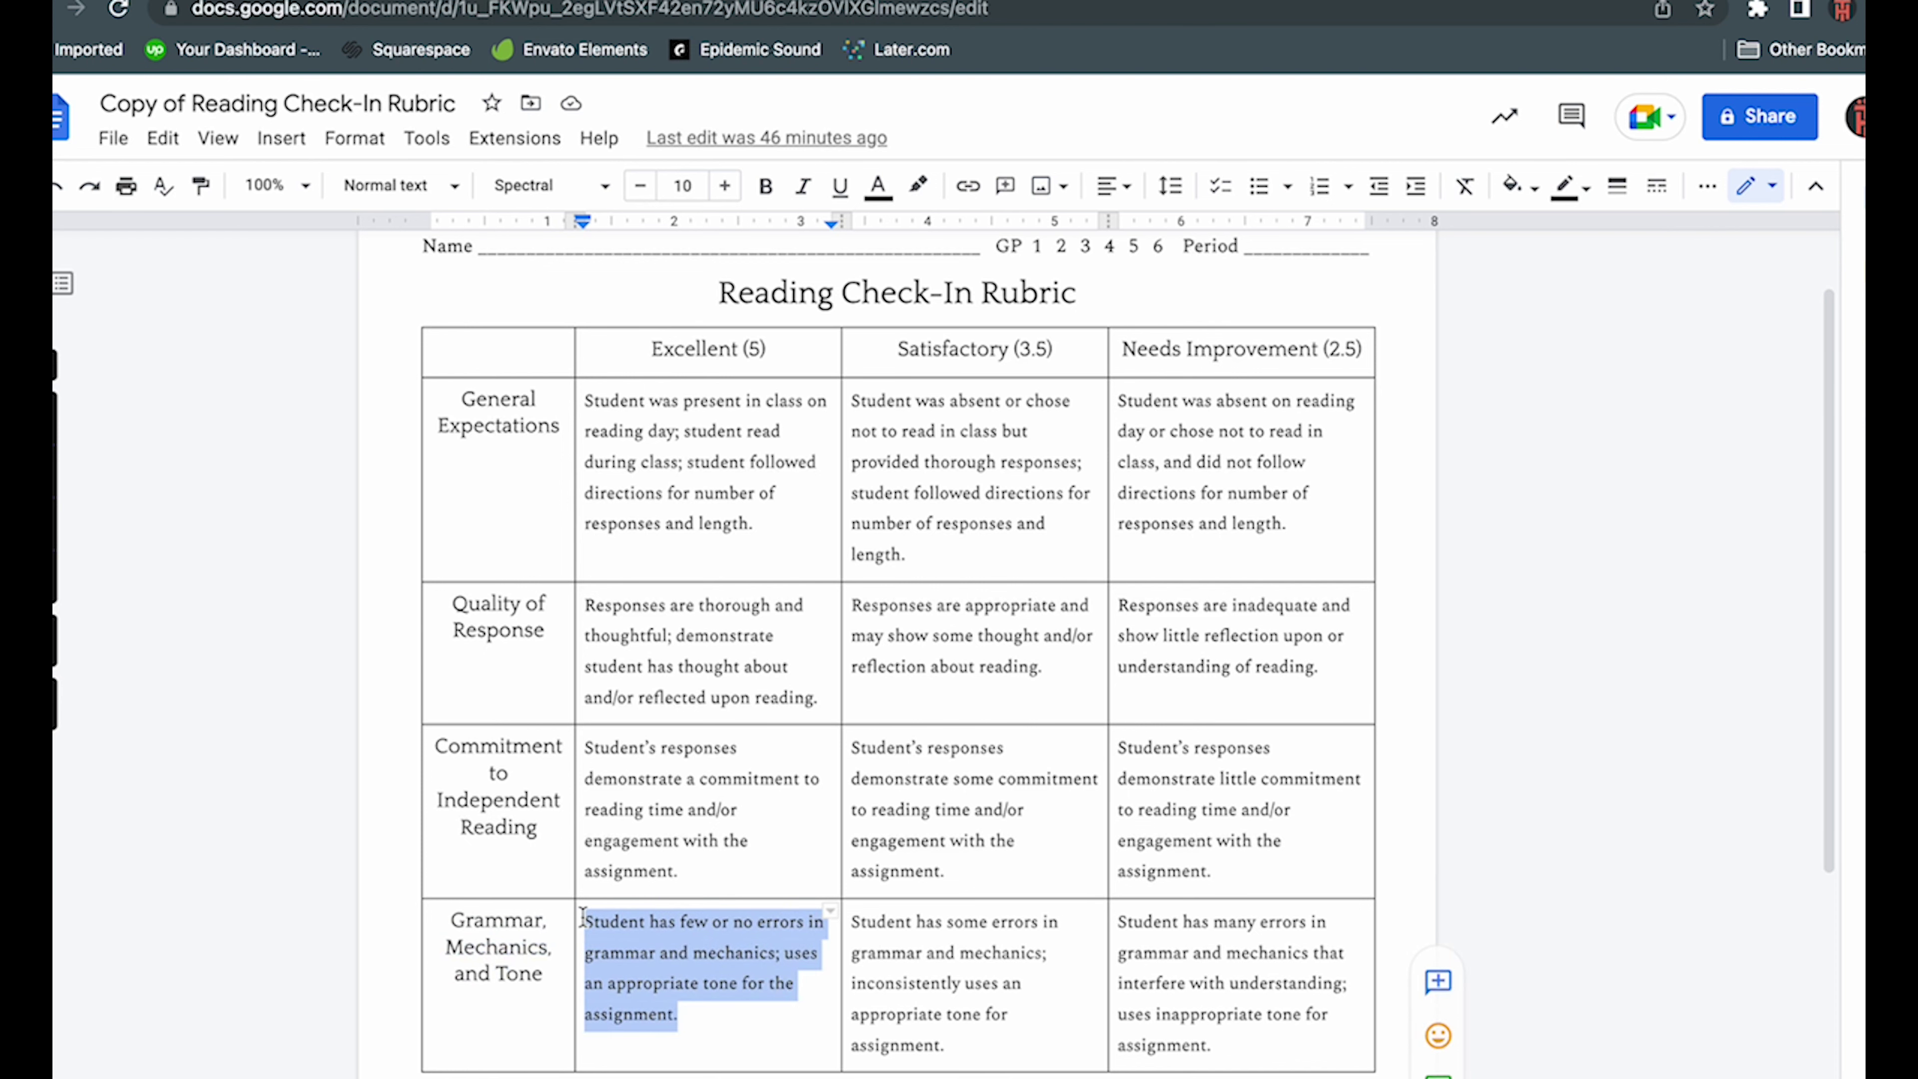
key("ctrl+shift+Tab")
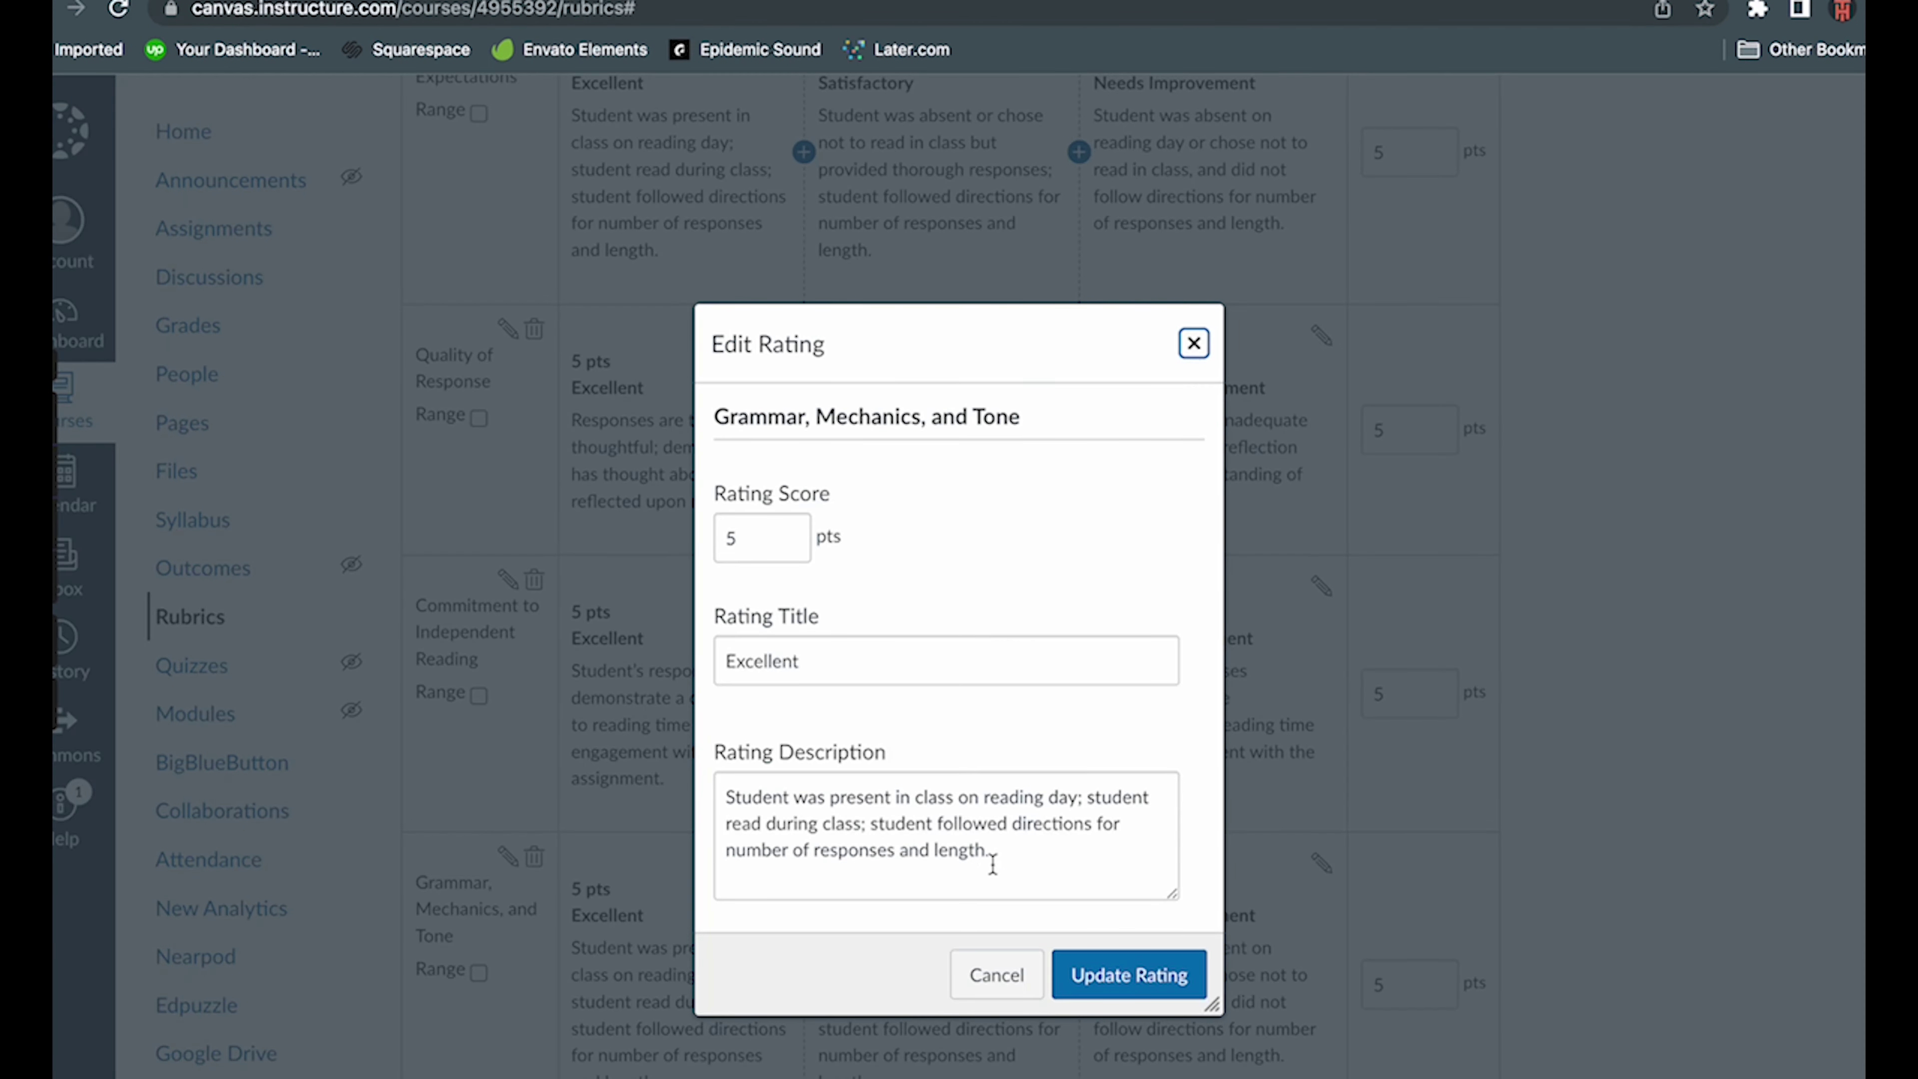
left_click_drag(991, 854, 721, 796)
key("super+v")
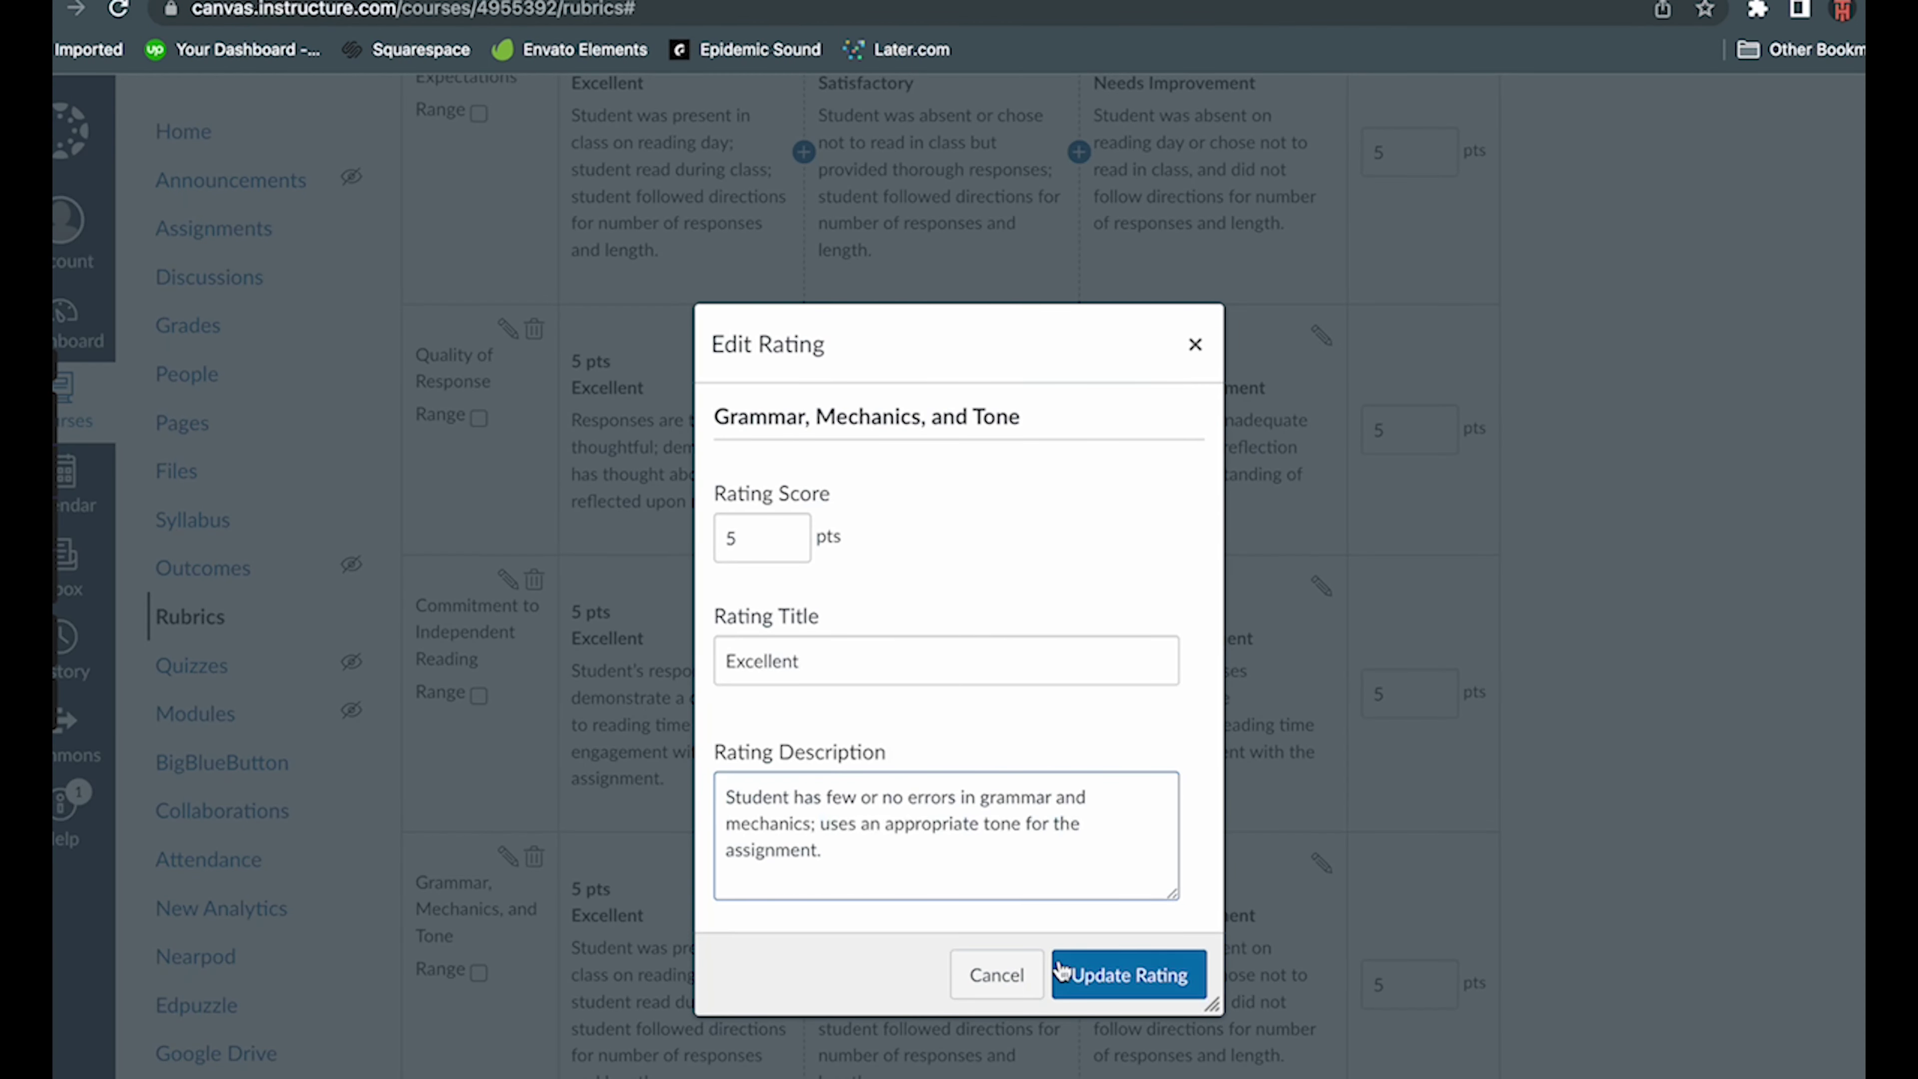
left_click(1080, 977)
- Replace the Satisfactory rating description of Grammar, Mechanics, and Tone with the matching text from the Google Docs rubric
key("ctrl+Tab")
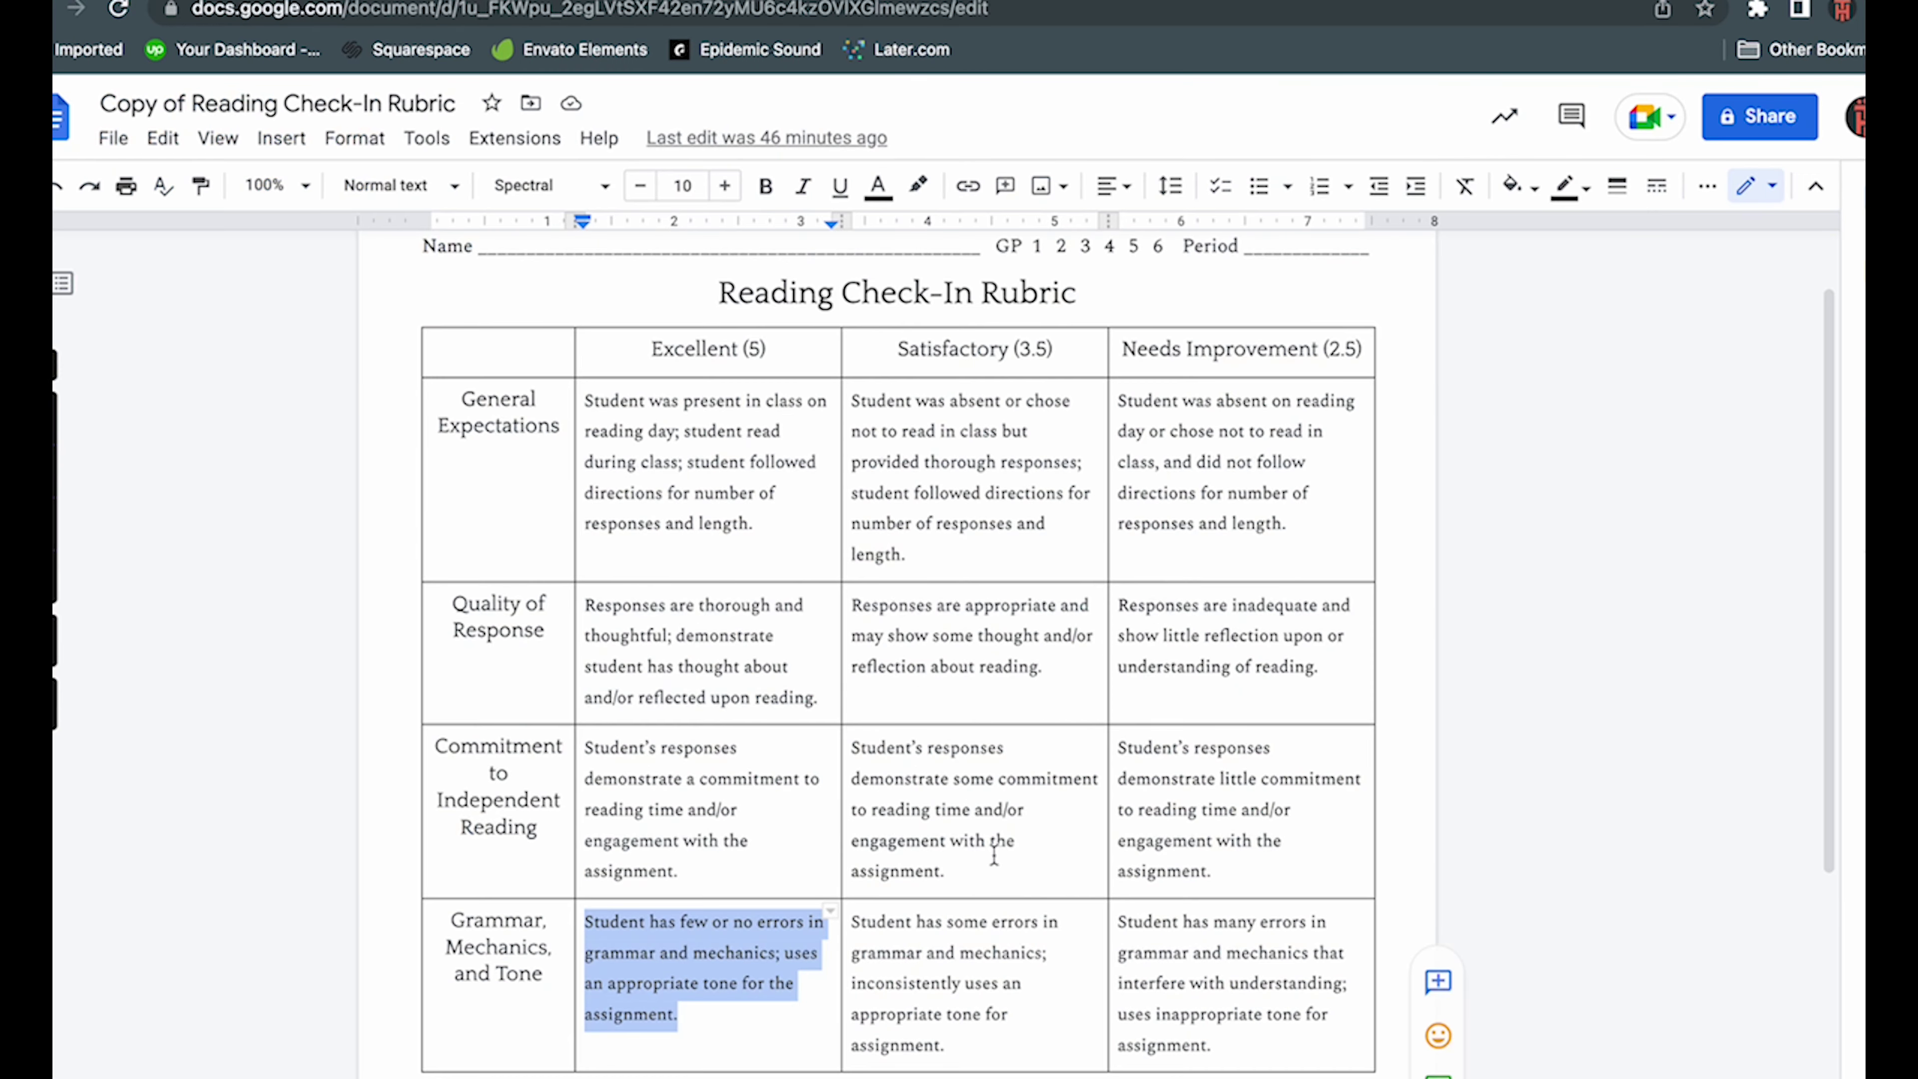
left_click_drag(966, 1058, 850, 913)
key("ctrl+c")
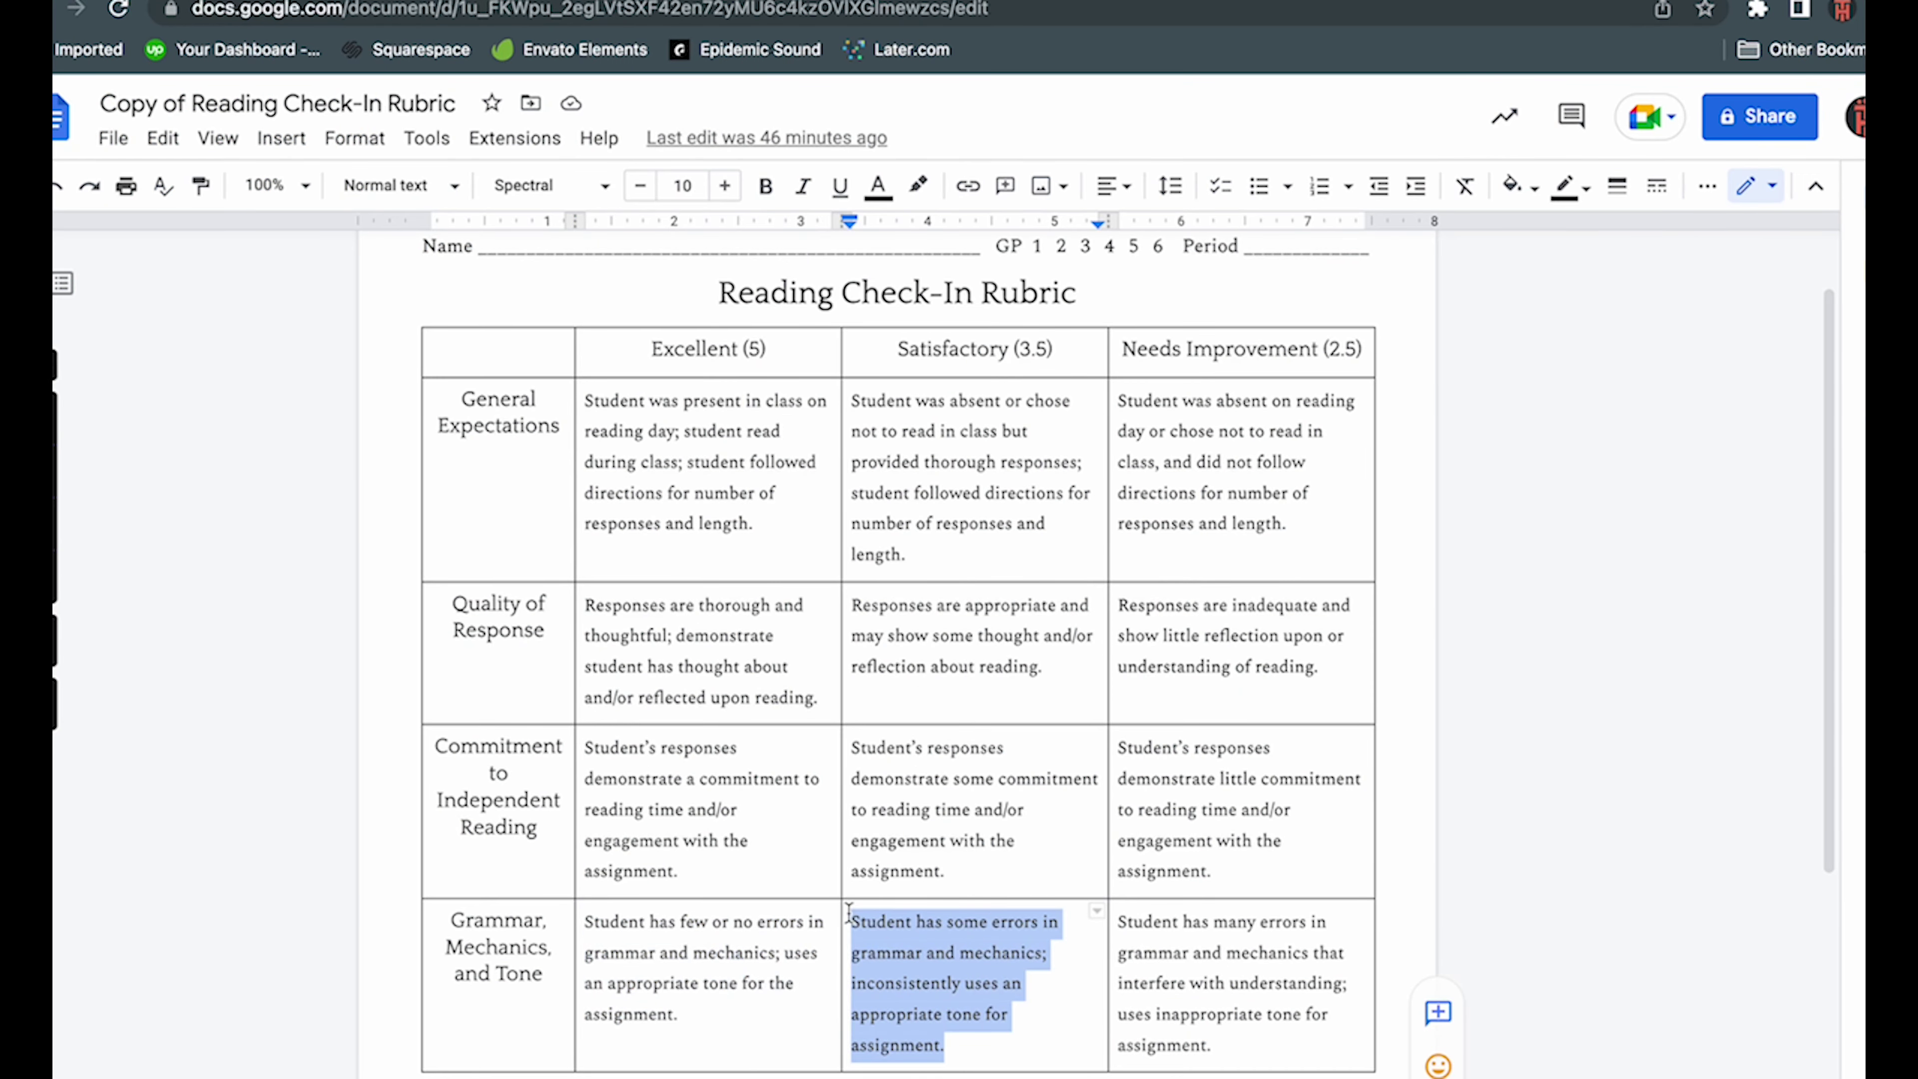
key("ctrl+shift+Tab")
left_click(1024, 869)
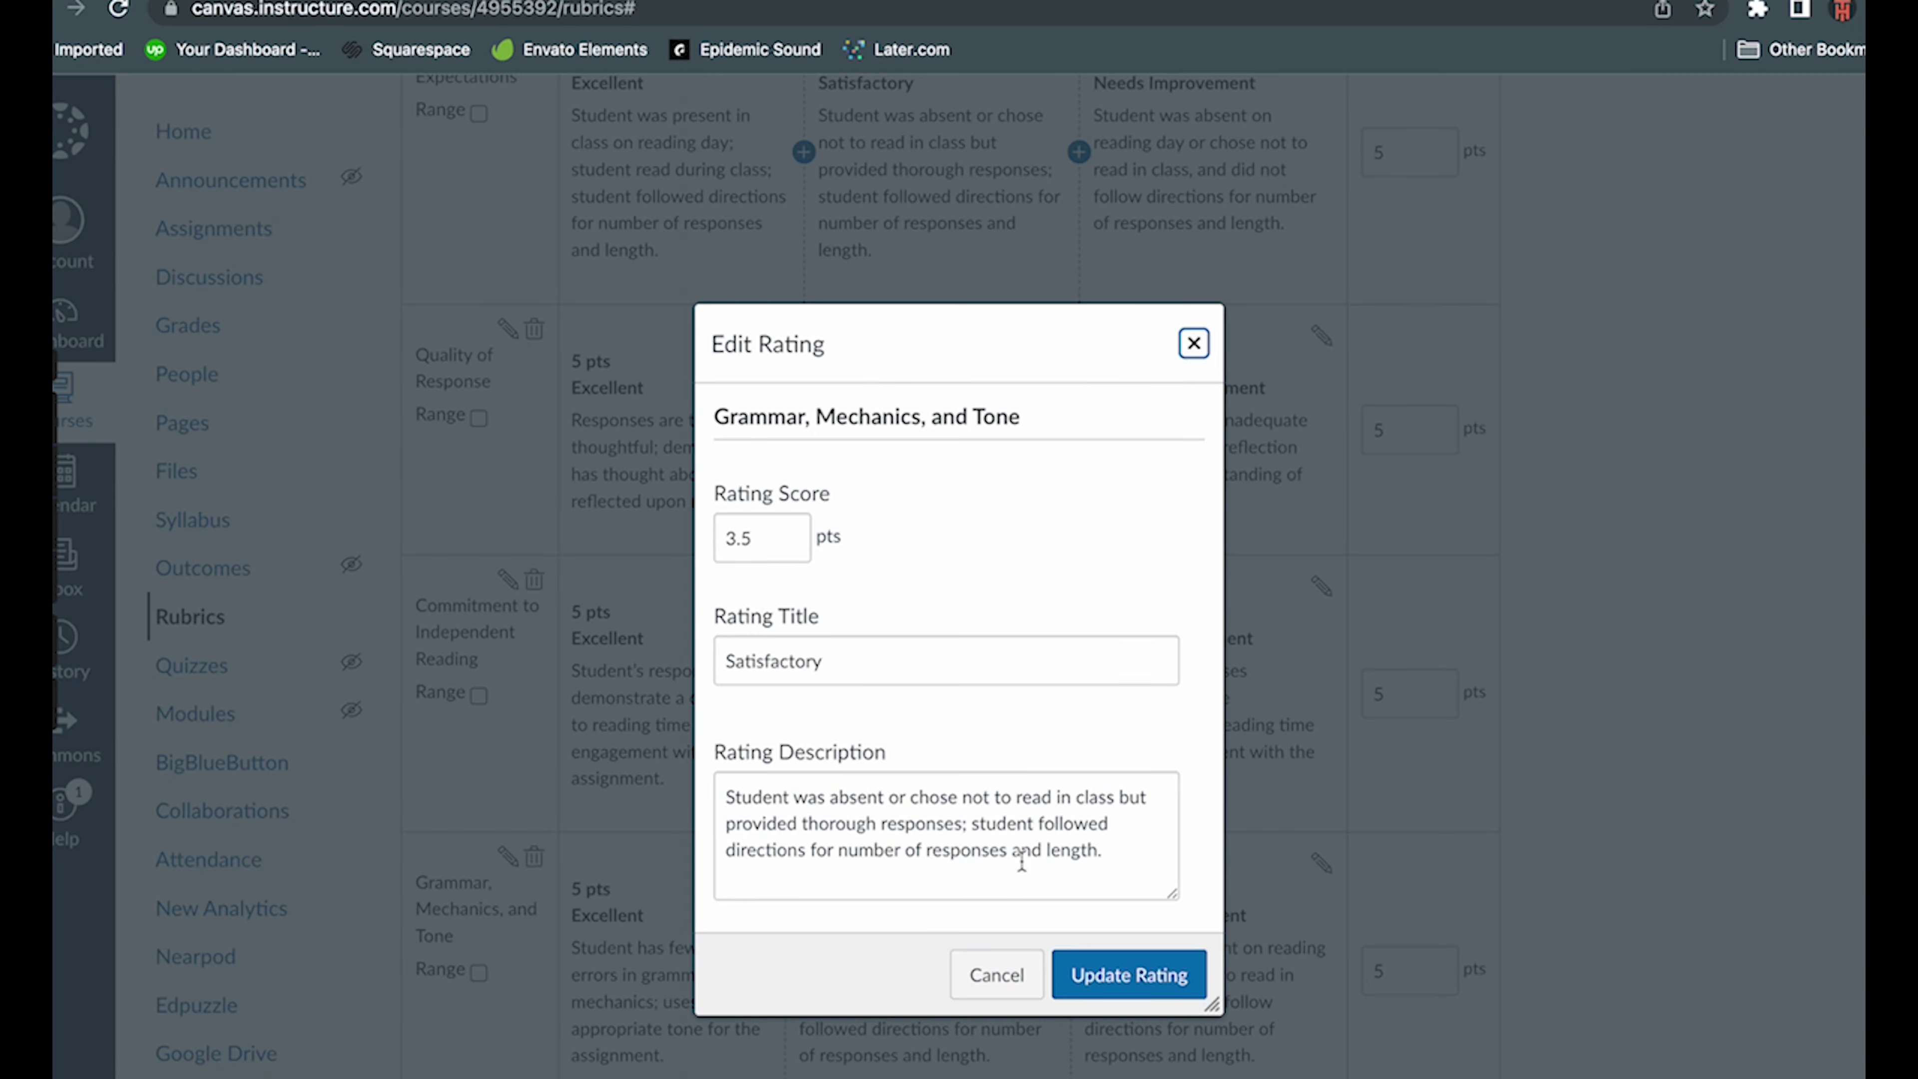
left_click_drag(1139, 852, 719, 778)
key("ctrl+v")
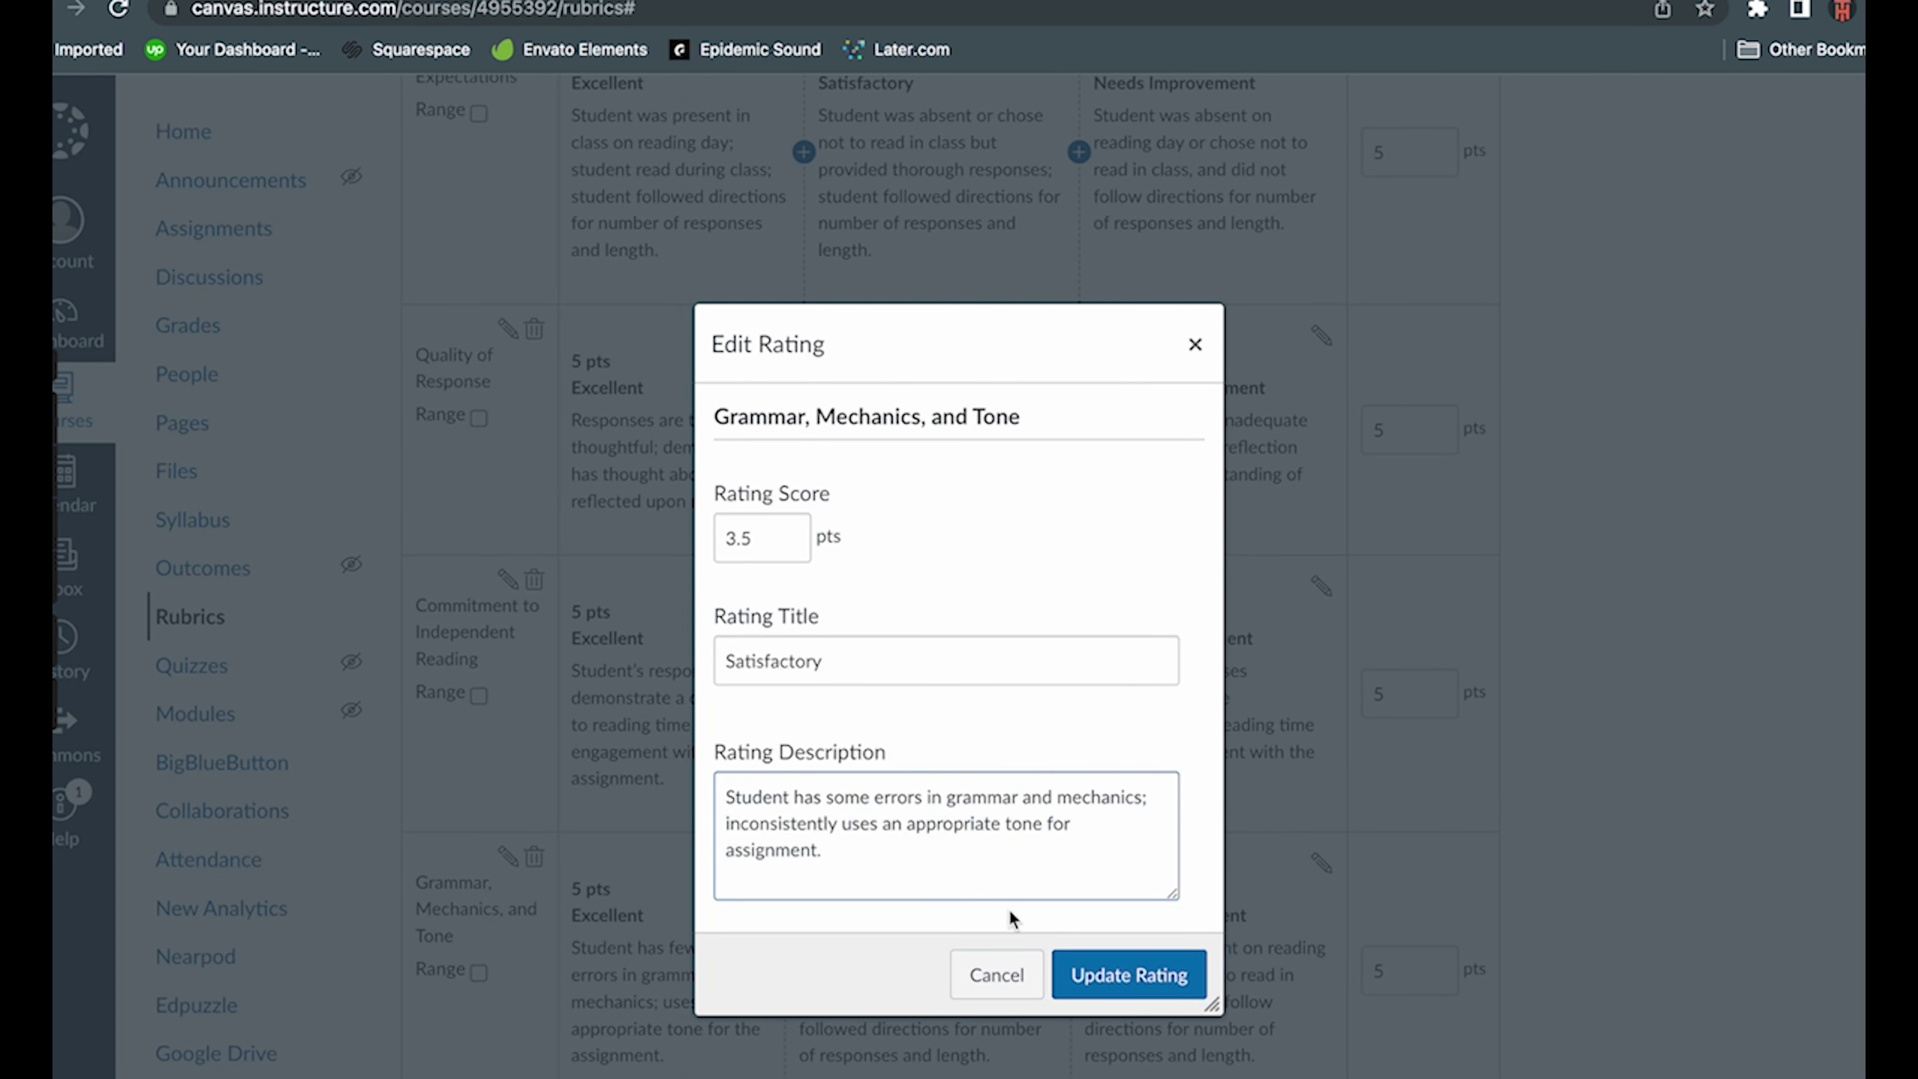
left_click(1088, 969)
- Replace the Needs Improvement description of Grammar, Mechanics, and Tone with the matching Google Docs text and create the rubric
key("ctrl+Tab")
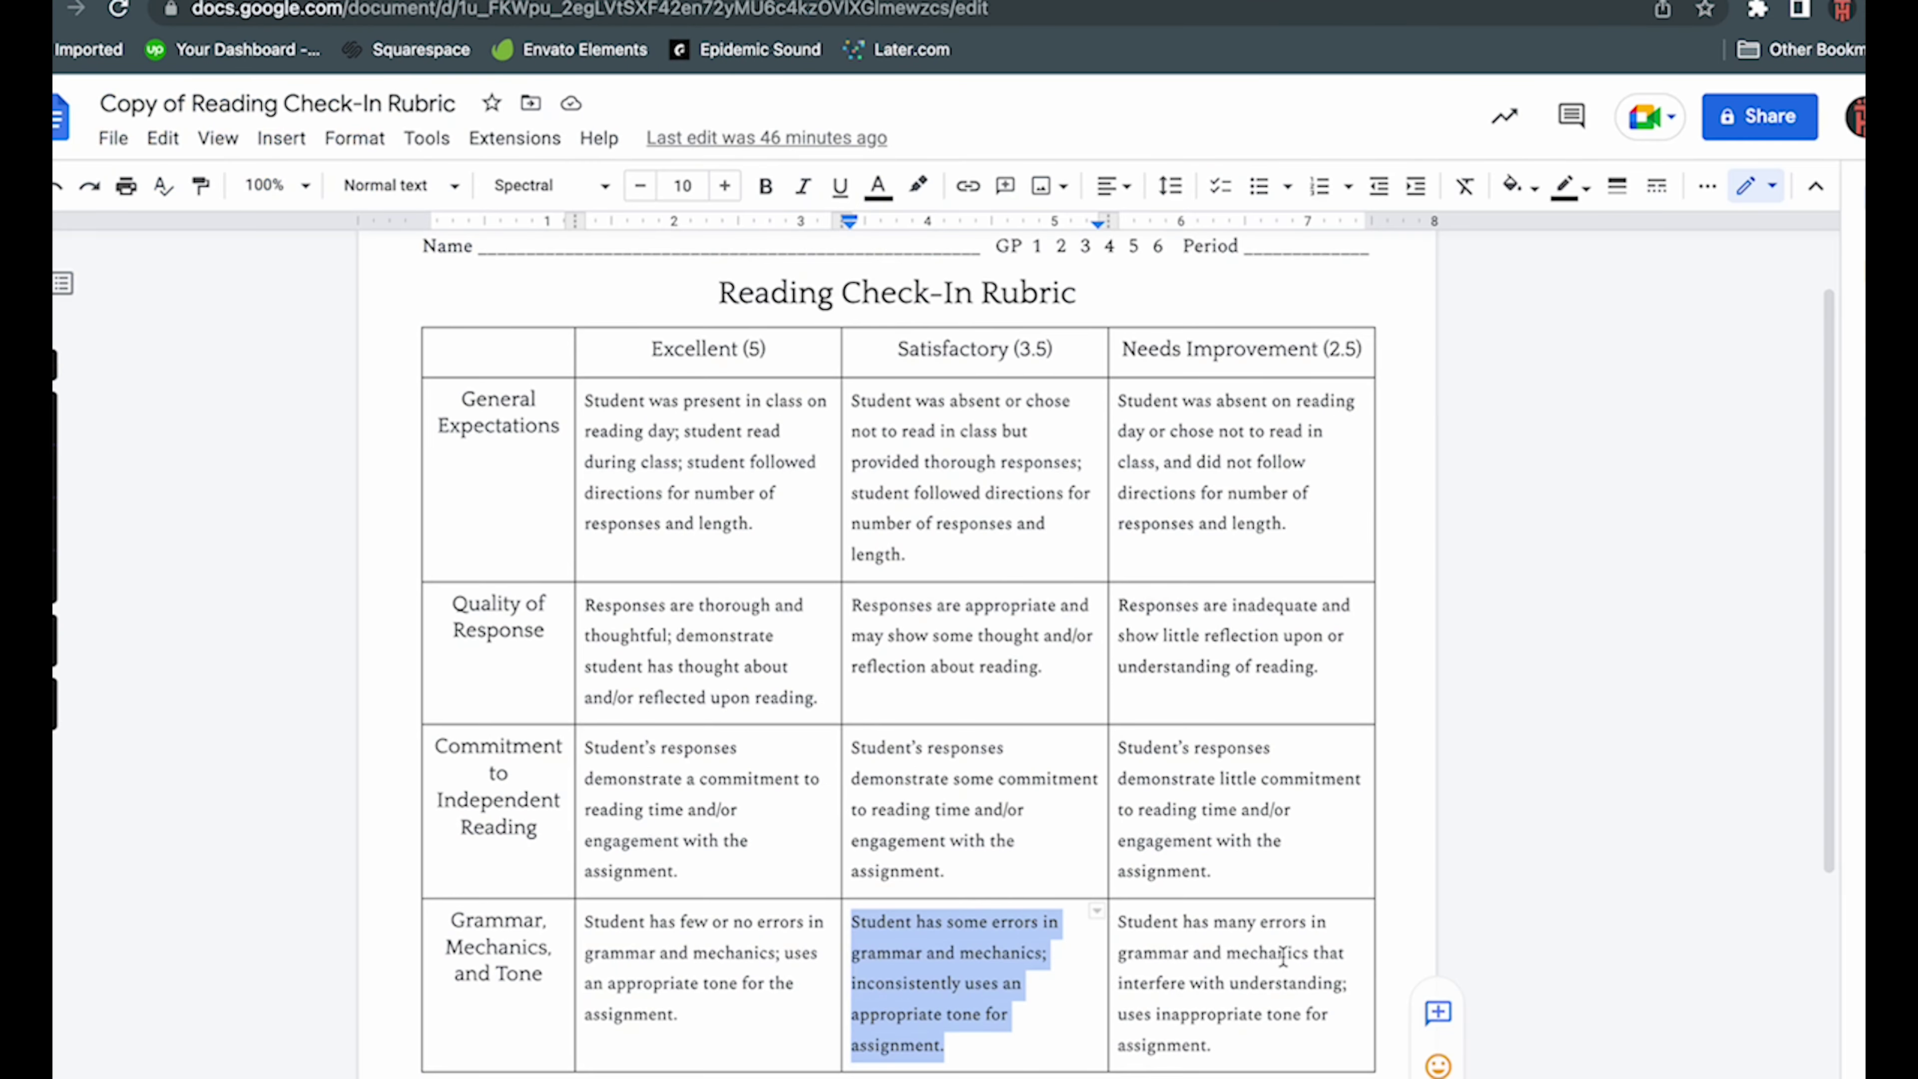
left_click_drag(1232, 1050, 1119, 917)
key("ctrl+c")
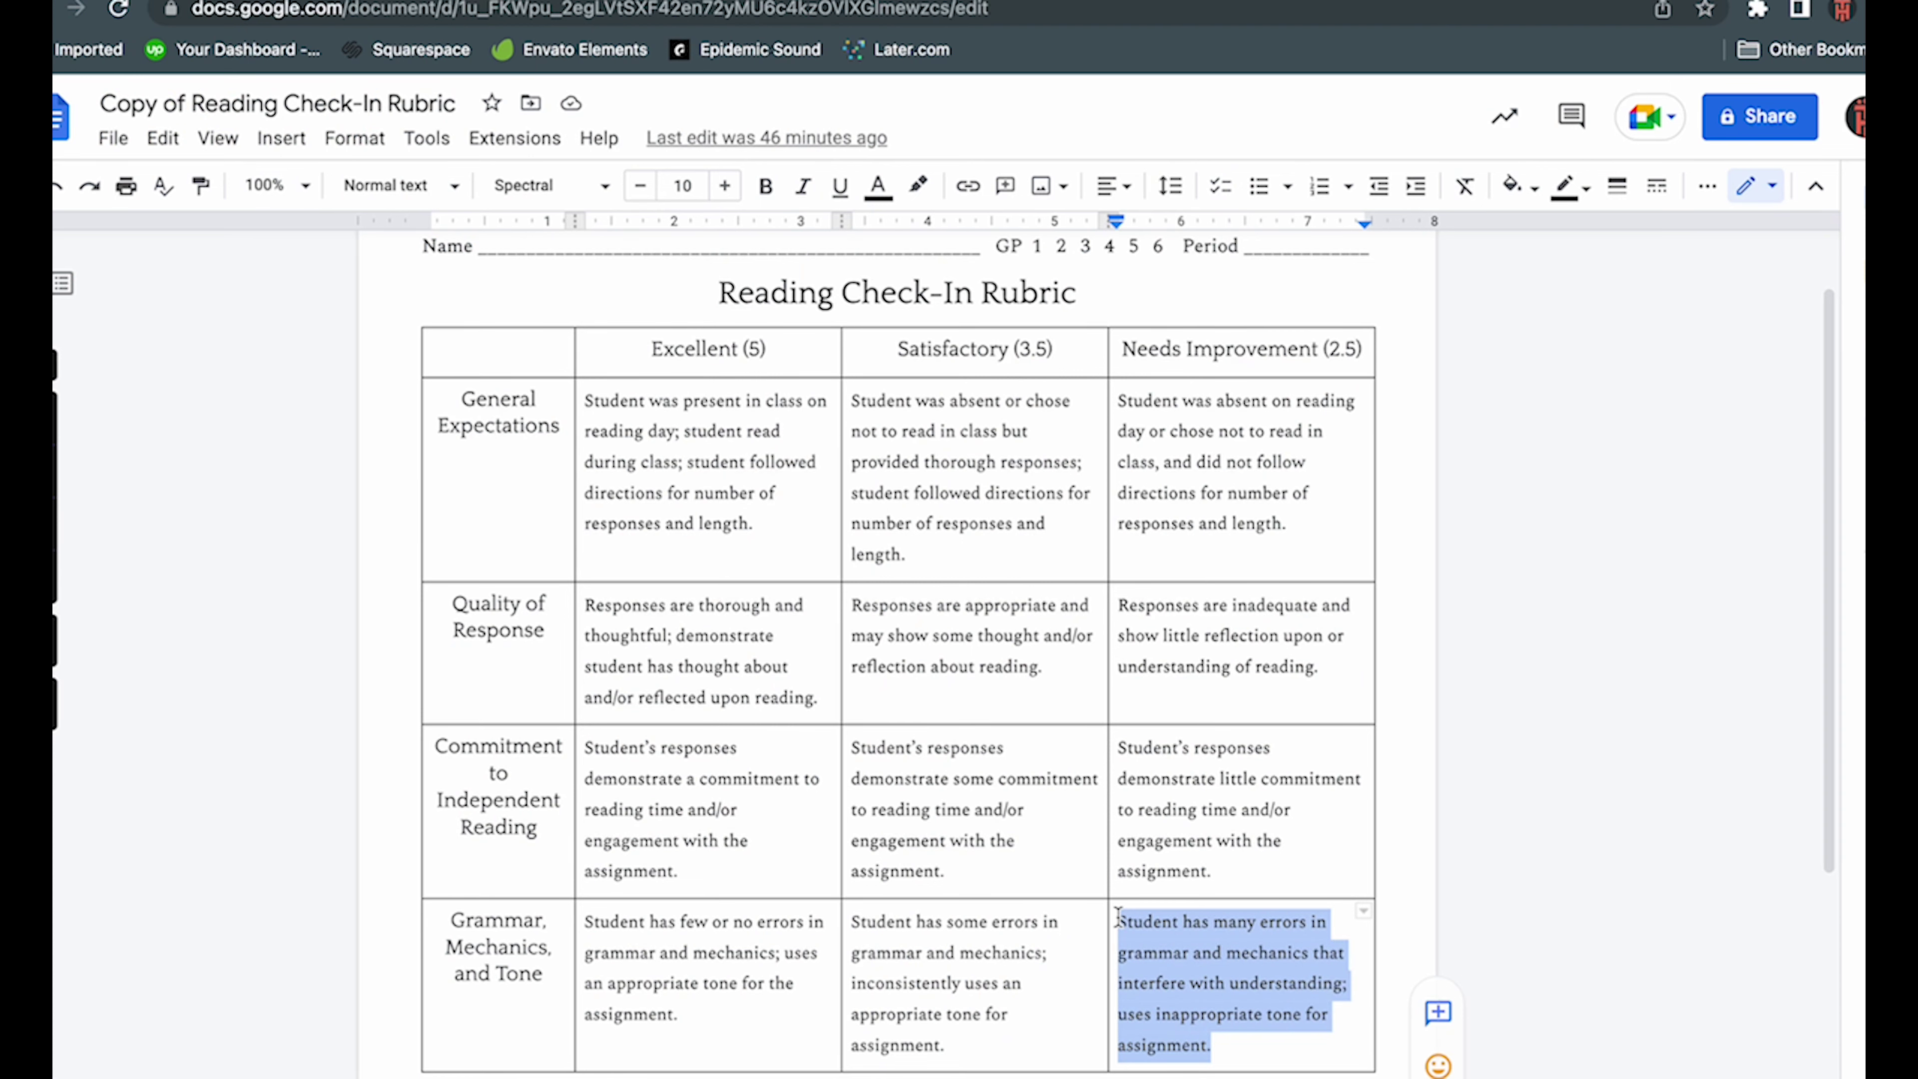
key("ctrl+Tab")
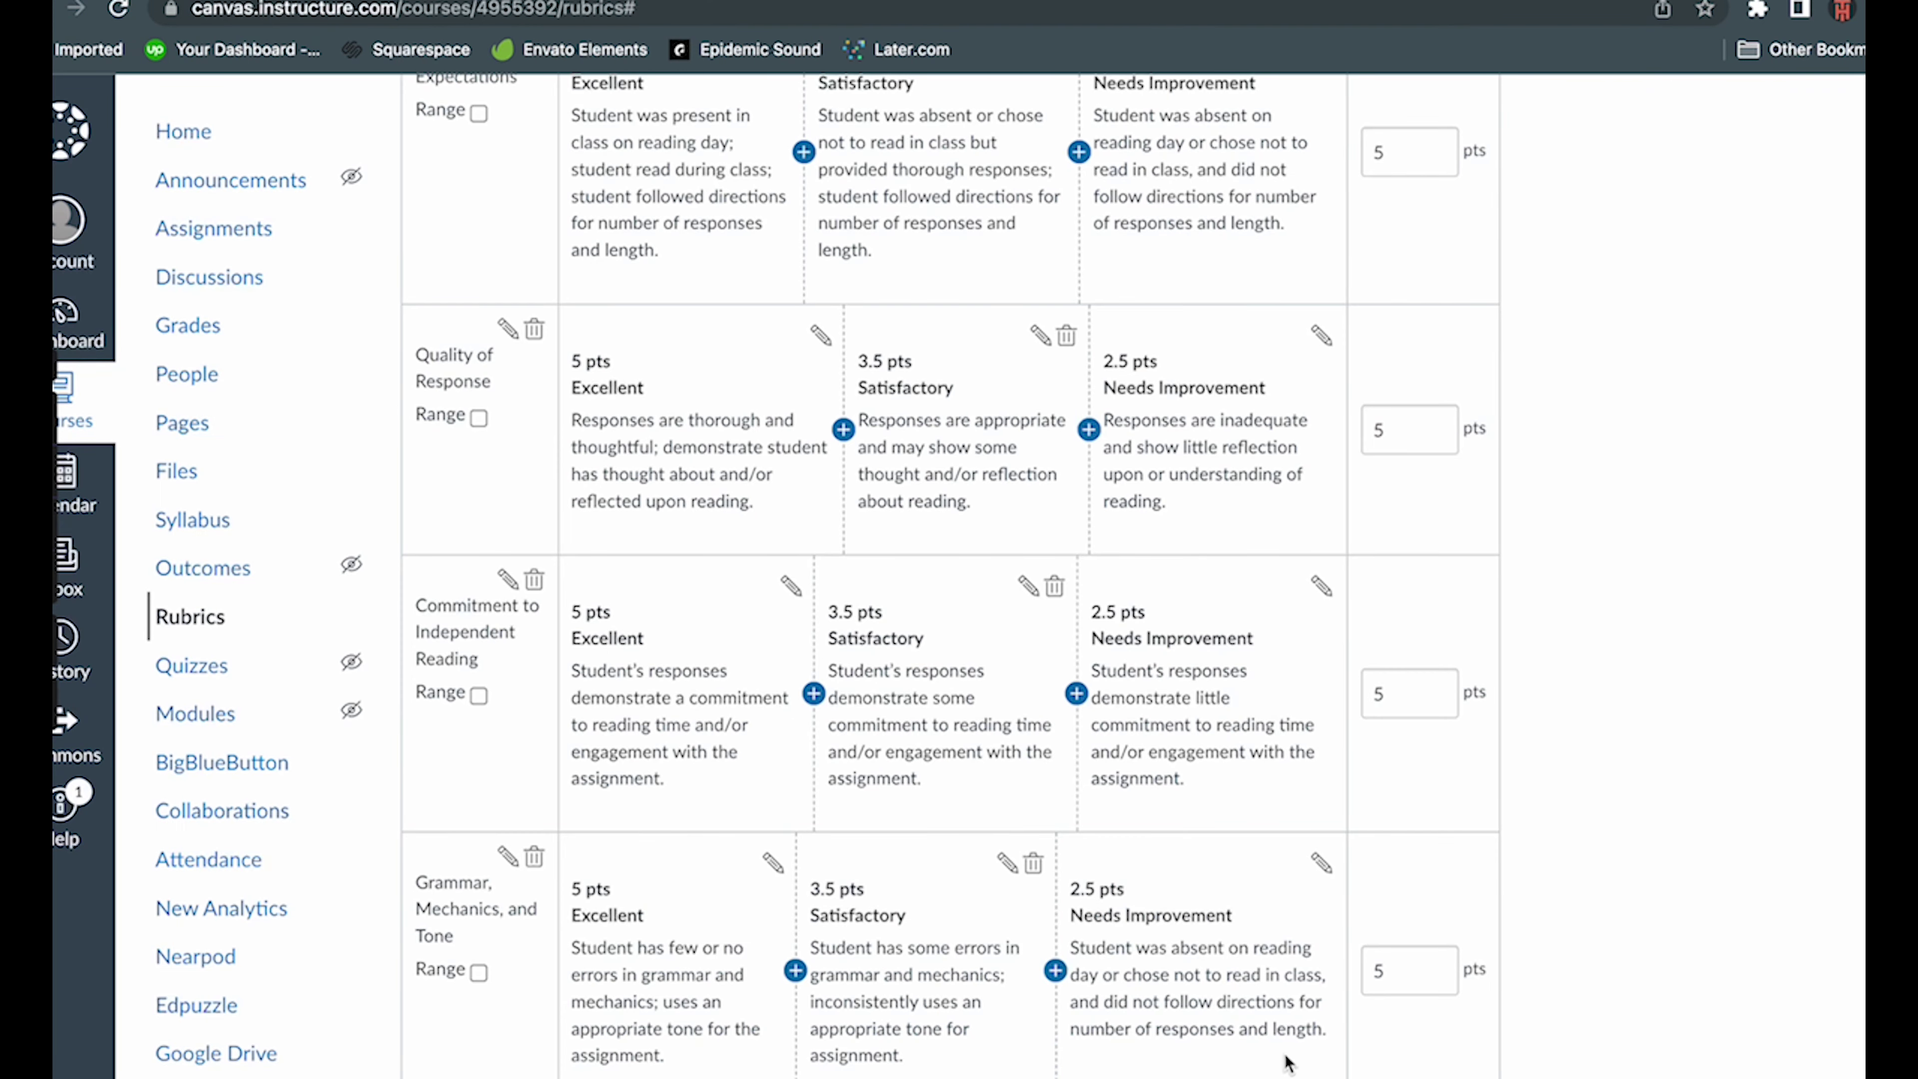
left_click_drag(1331, 1028, 1074, 950)
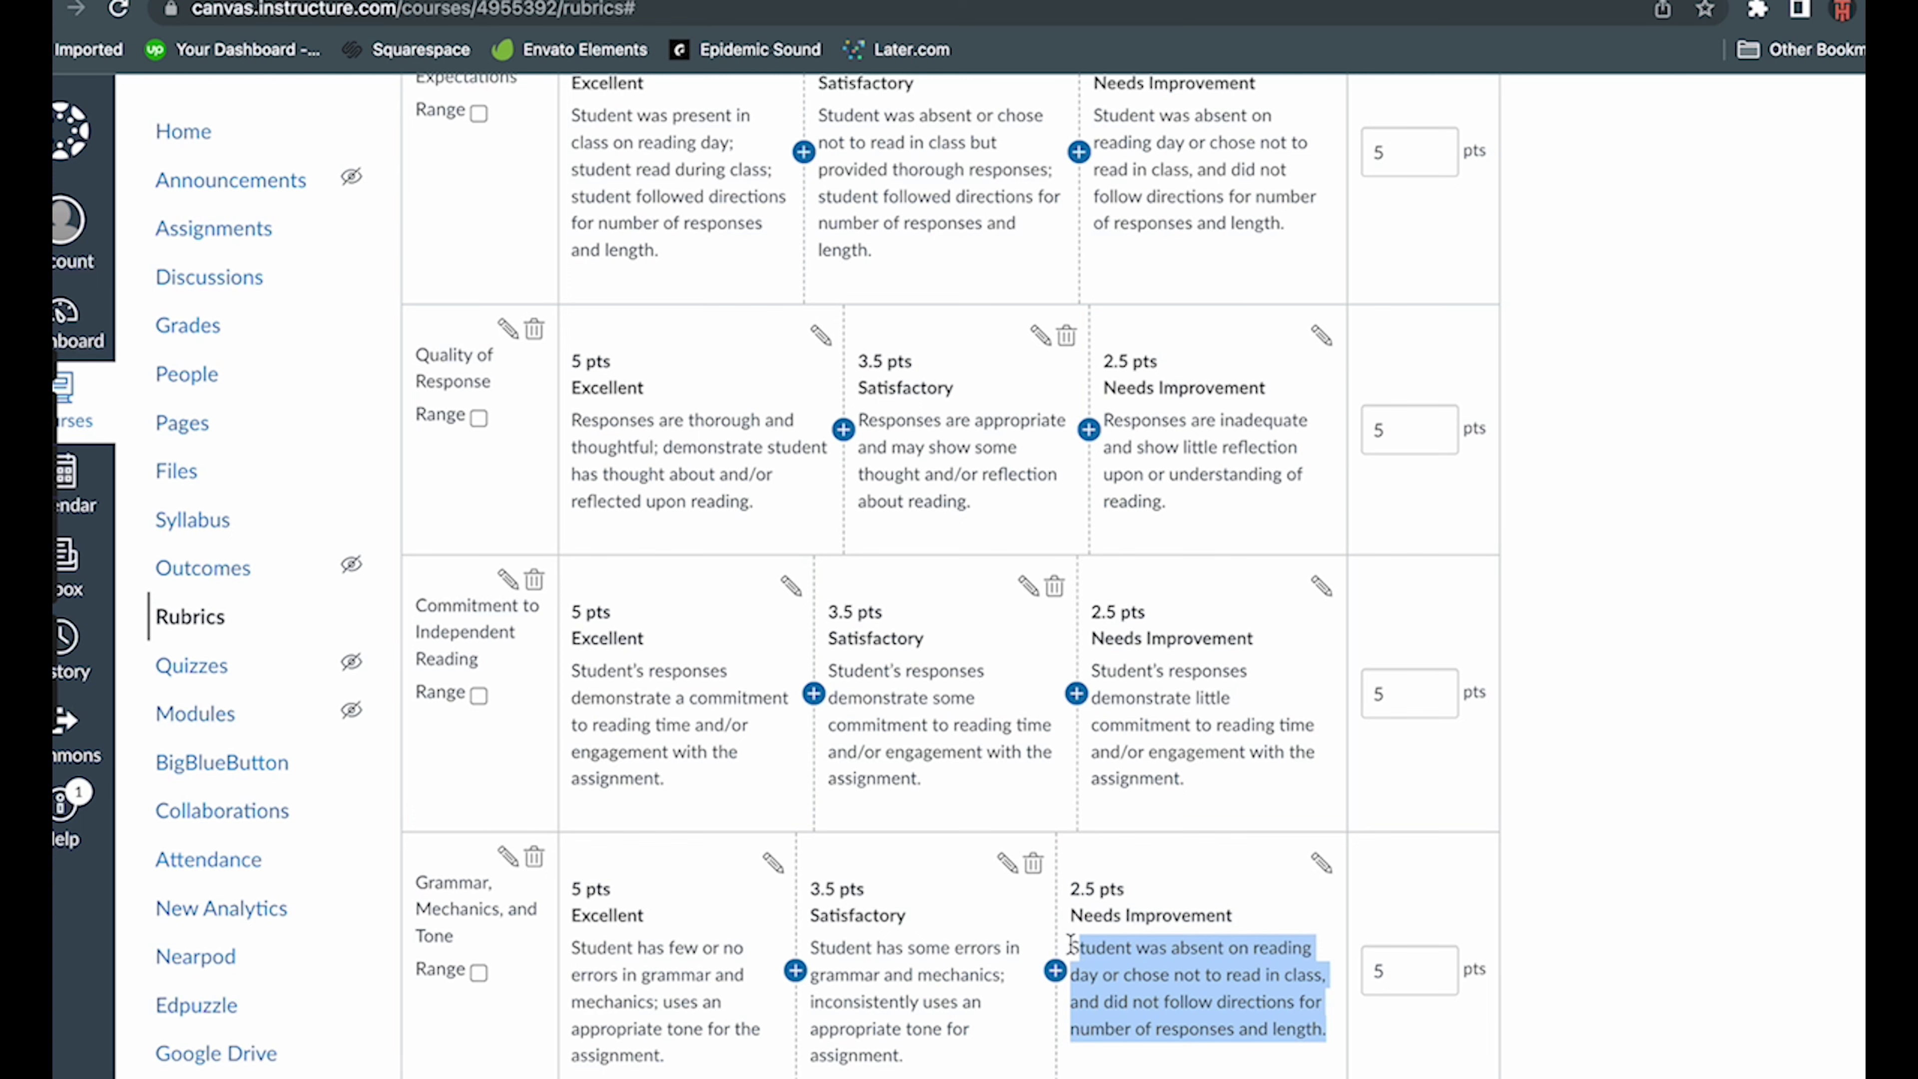
left_click(1320, 863)
left_click_drag(928, 857, 725, 799)
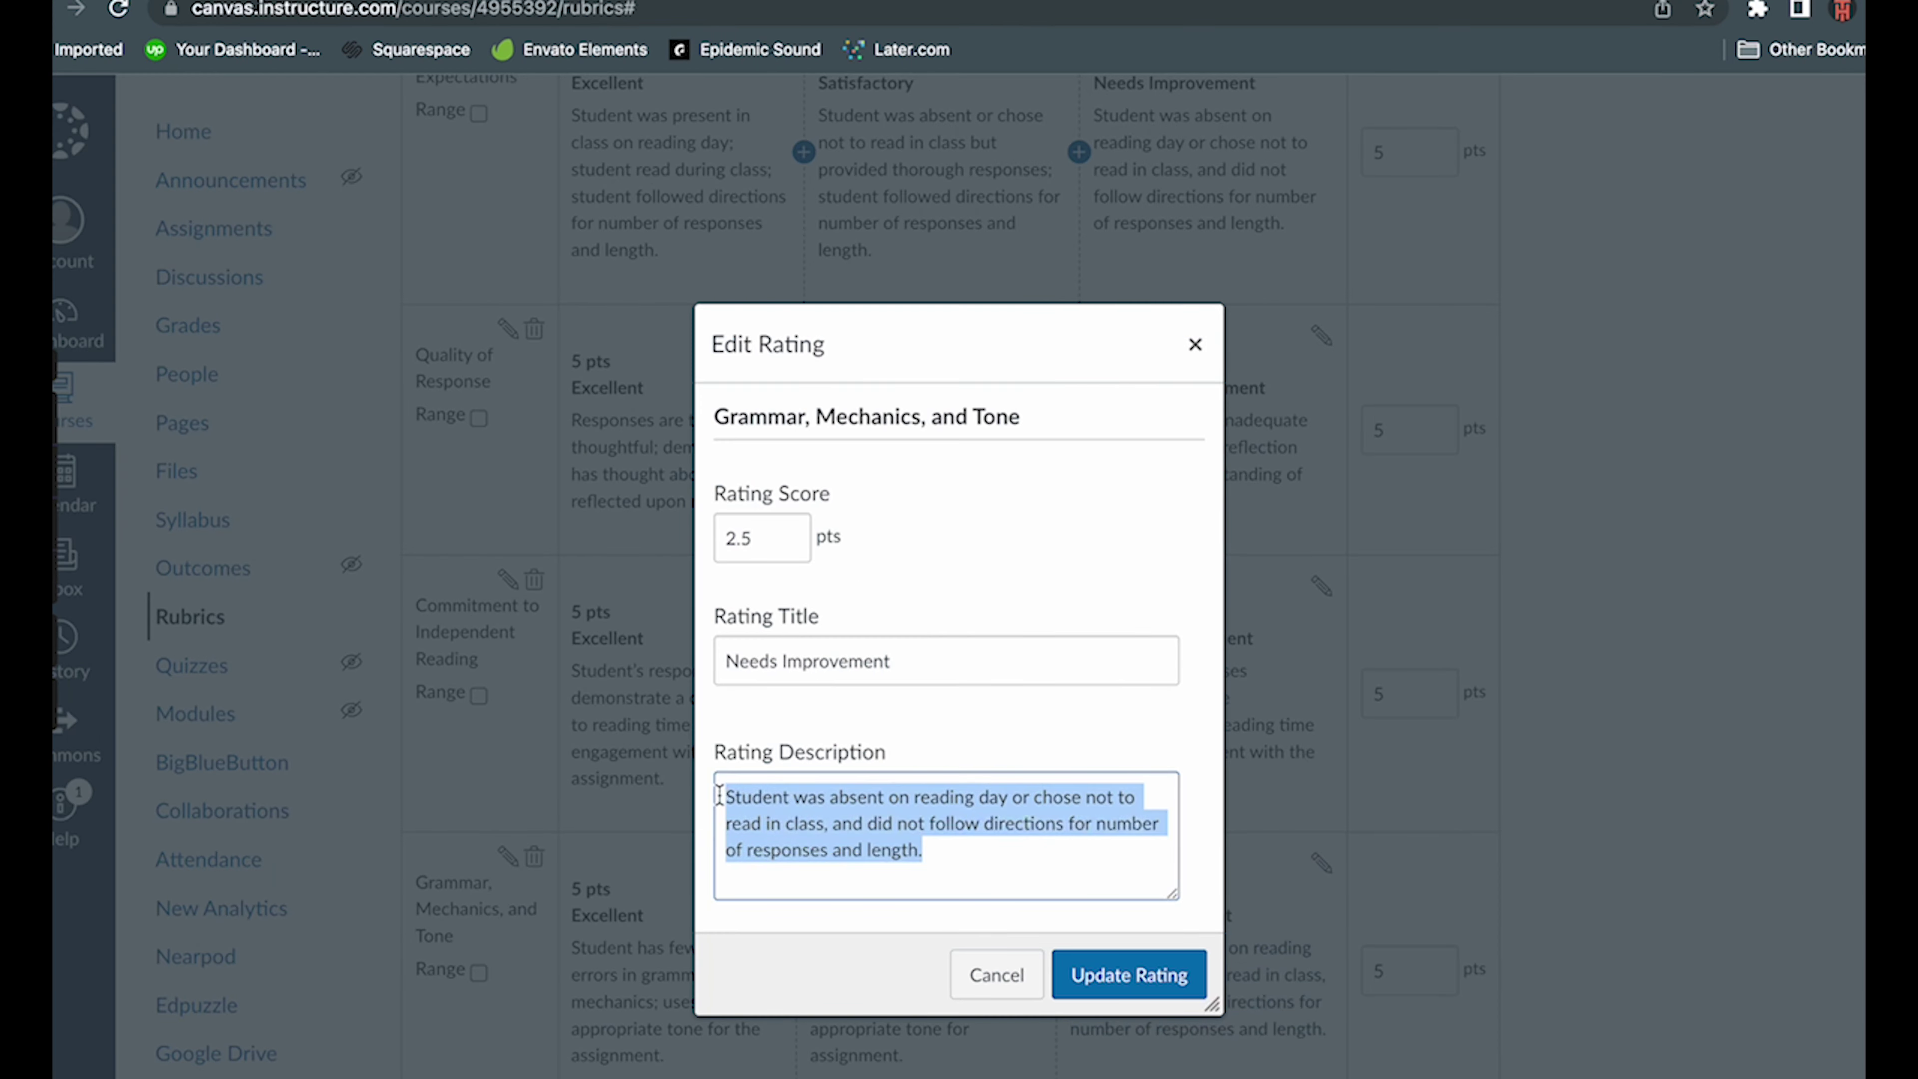
key("ctrl+v")
left_click(1130, 975)
scroll(1272, 967, "down", 2)
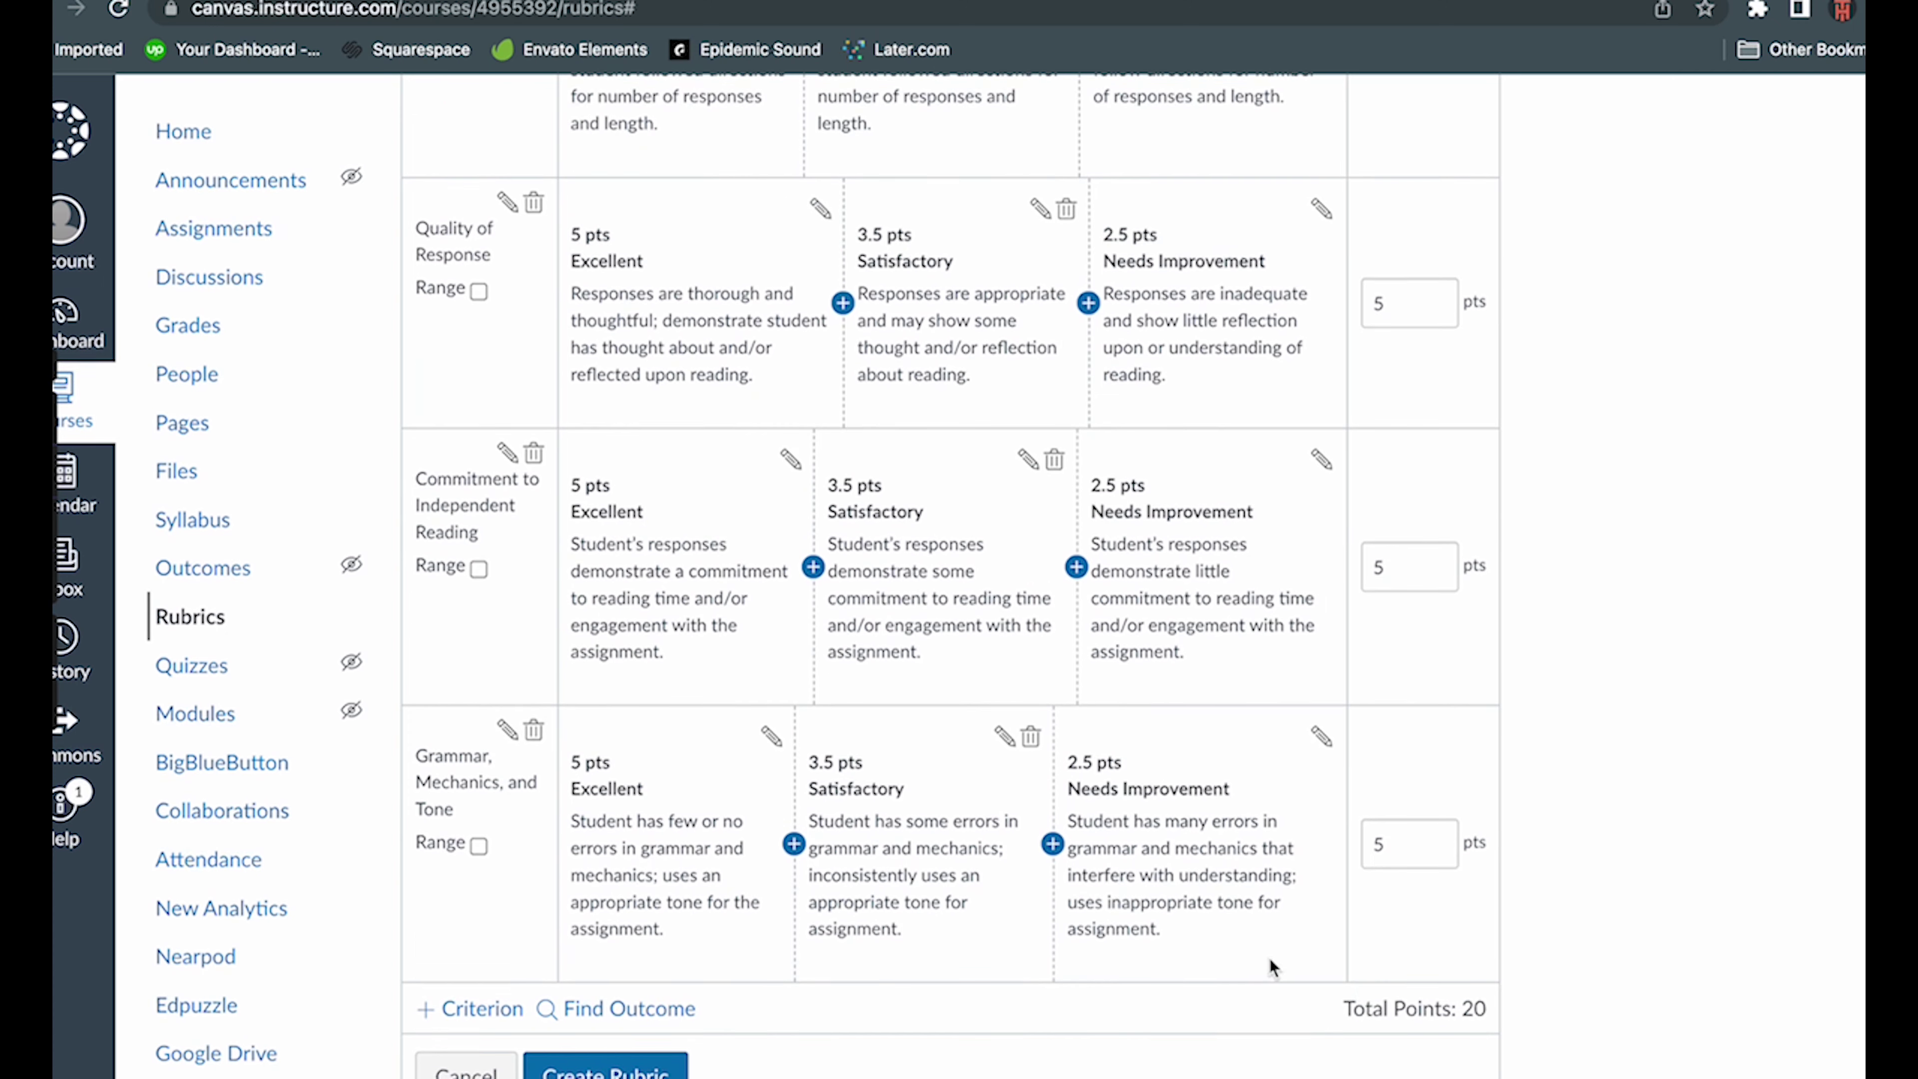
left_click(600, 1071)
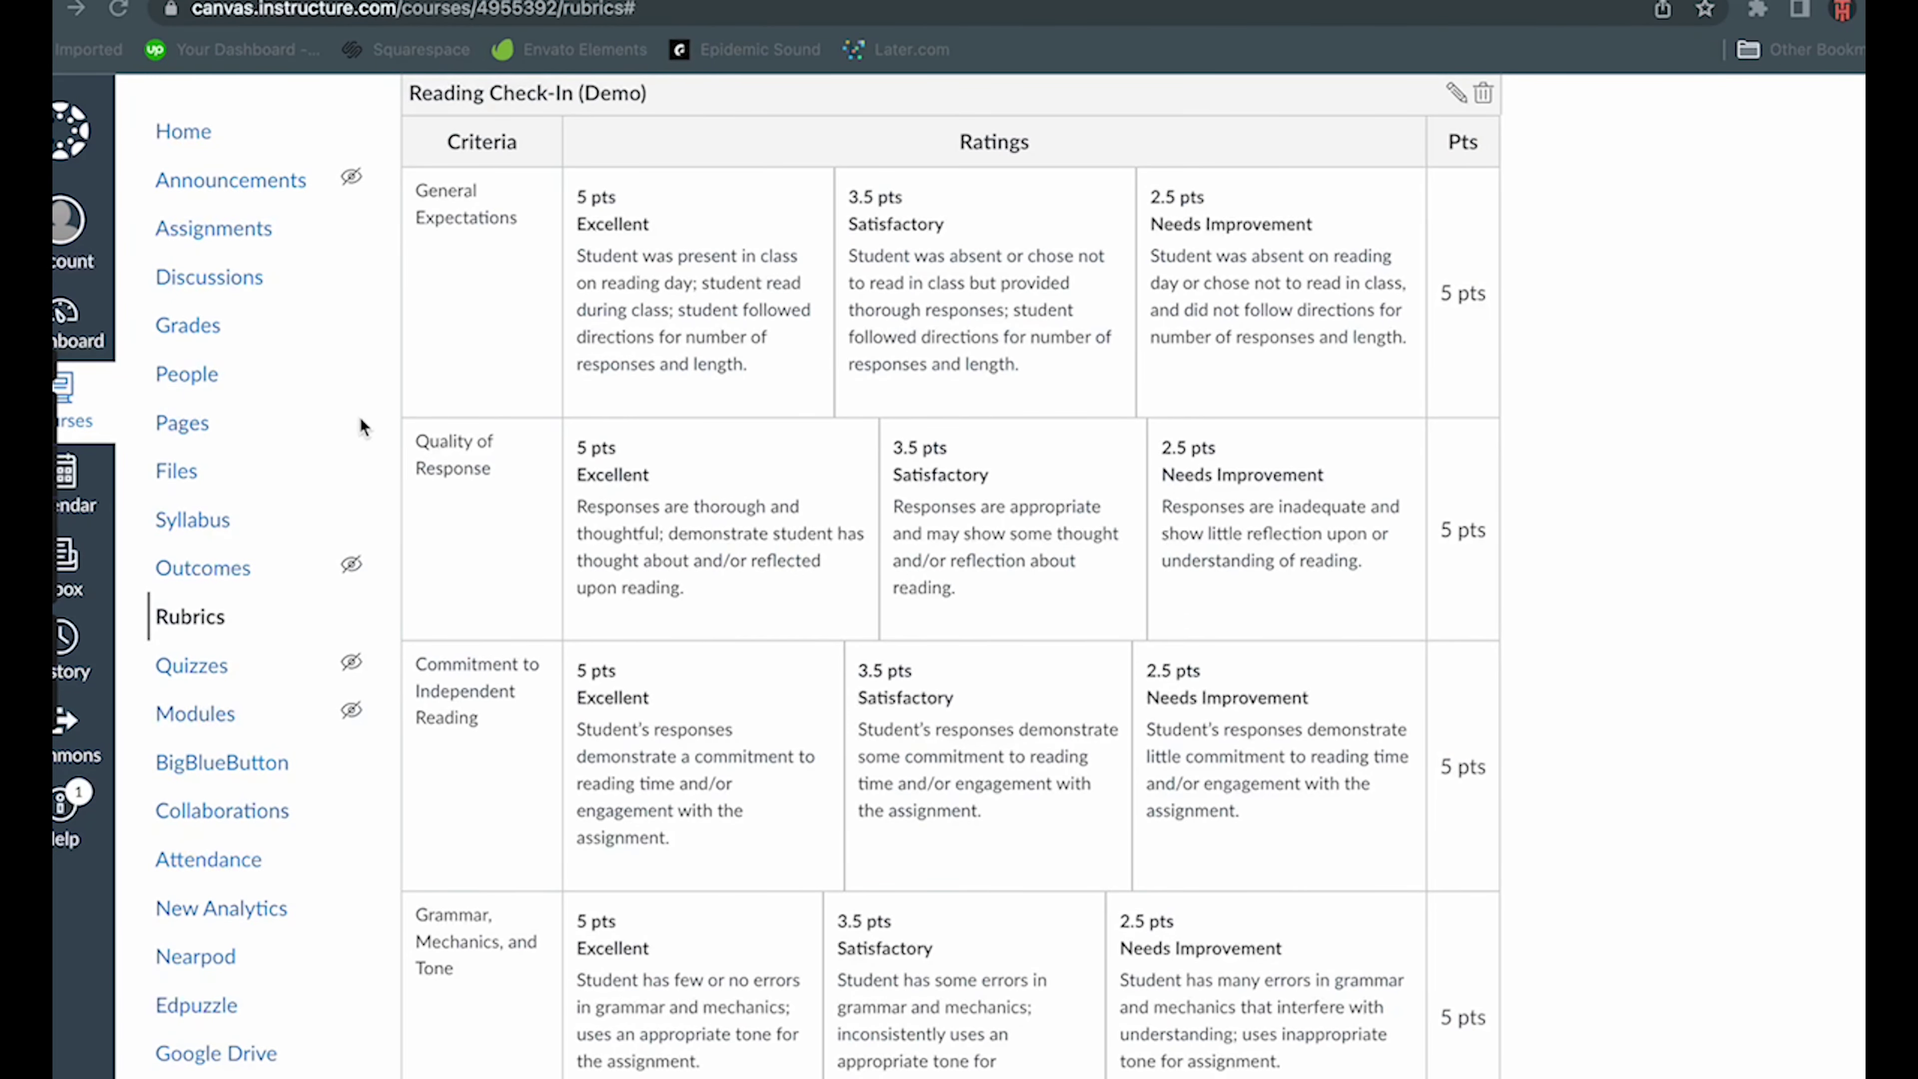
- Start a new assignment named "First Six Weeks' Reading Check-In" in the Class Participation group and open its full settings
left_click(240, 228)
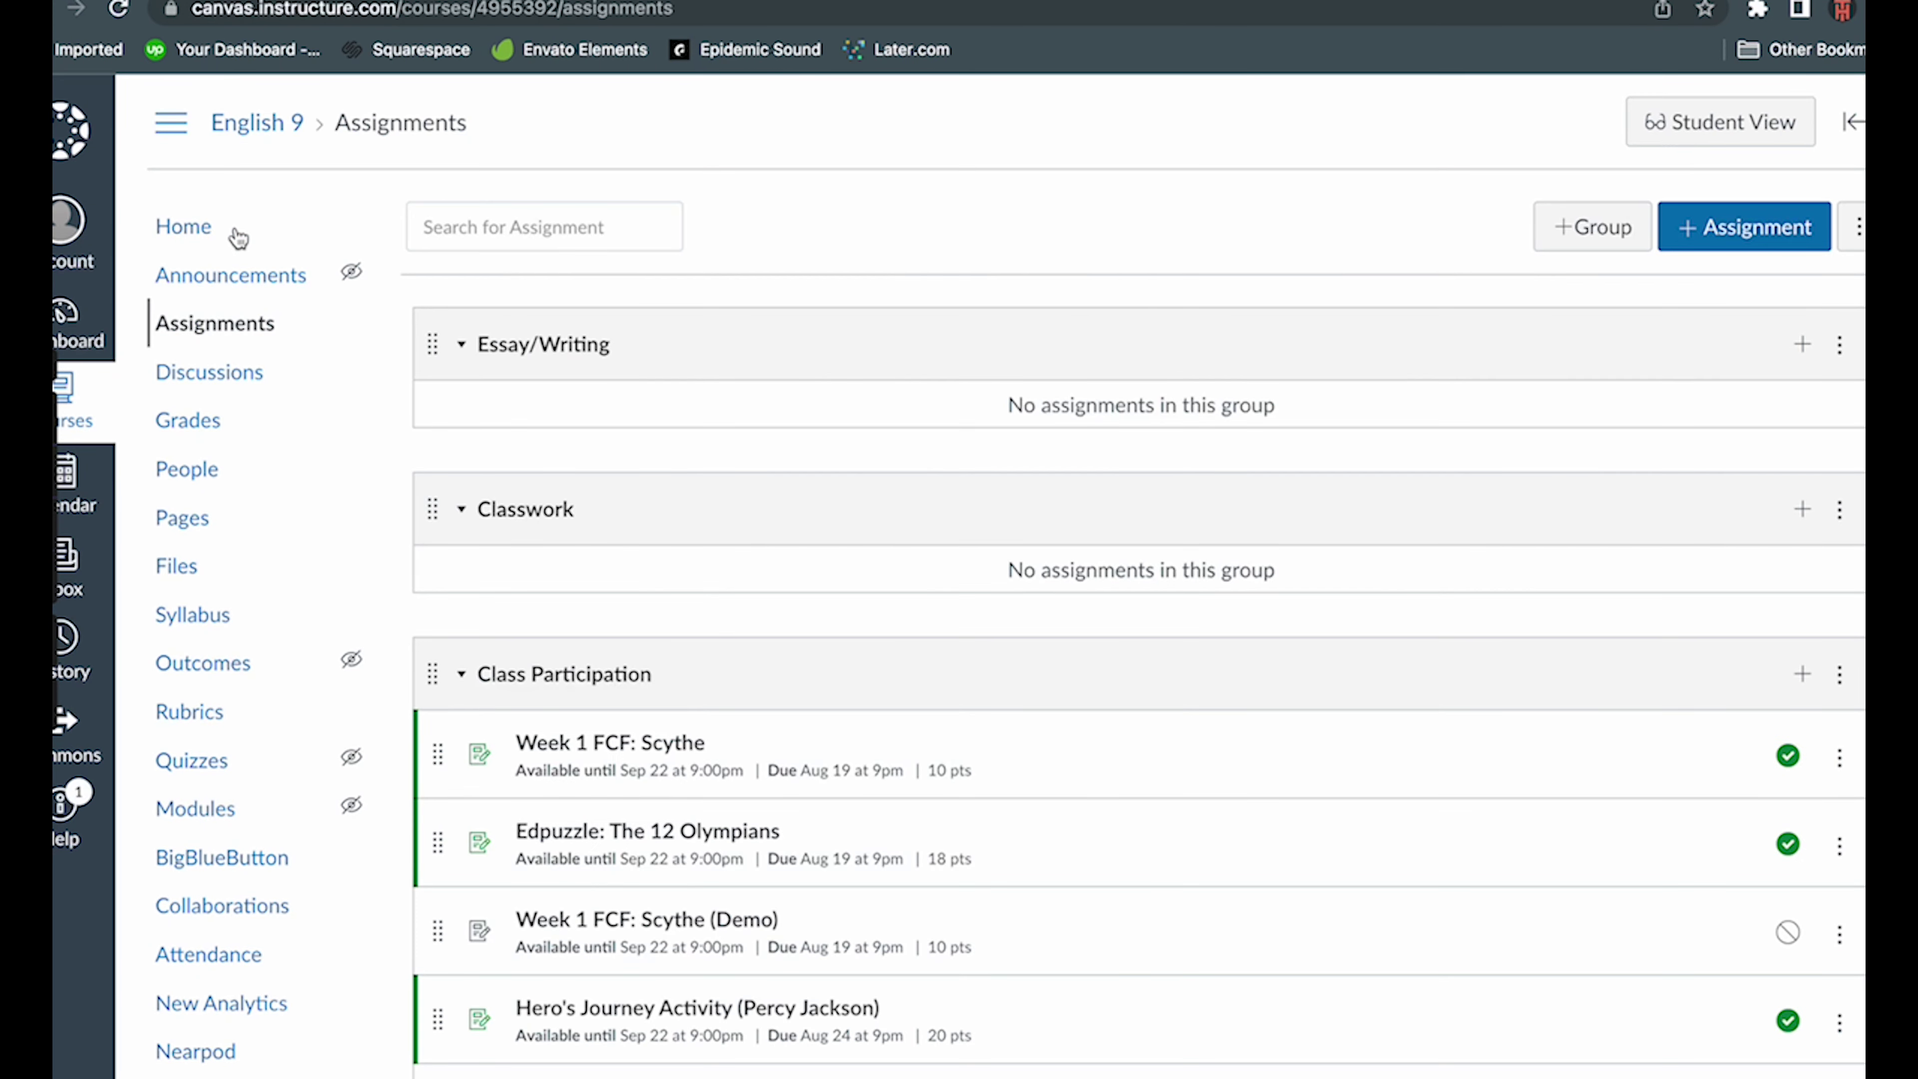
left_click(1802, 677)
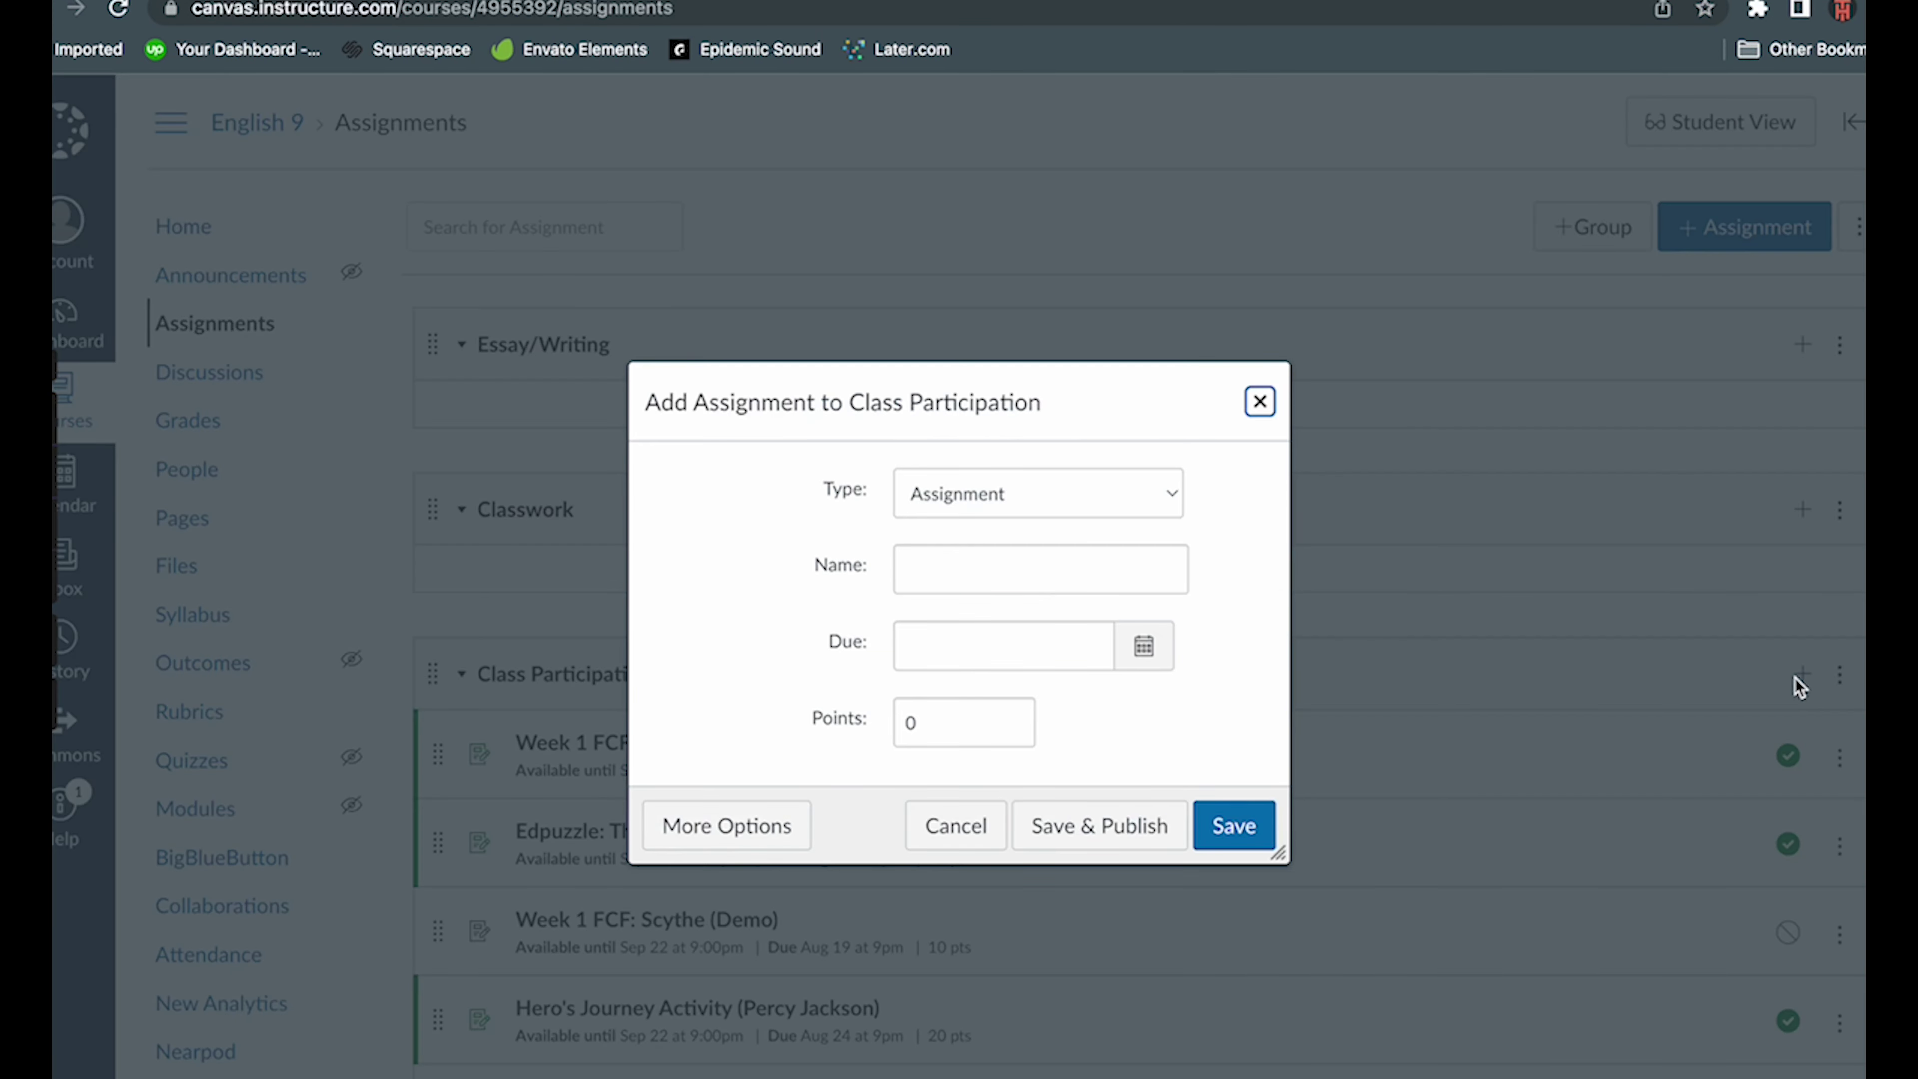
left_click(1073, 563)
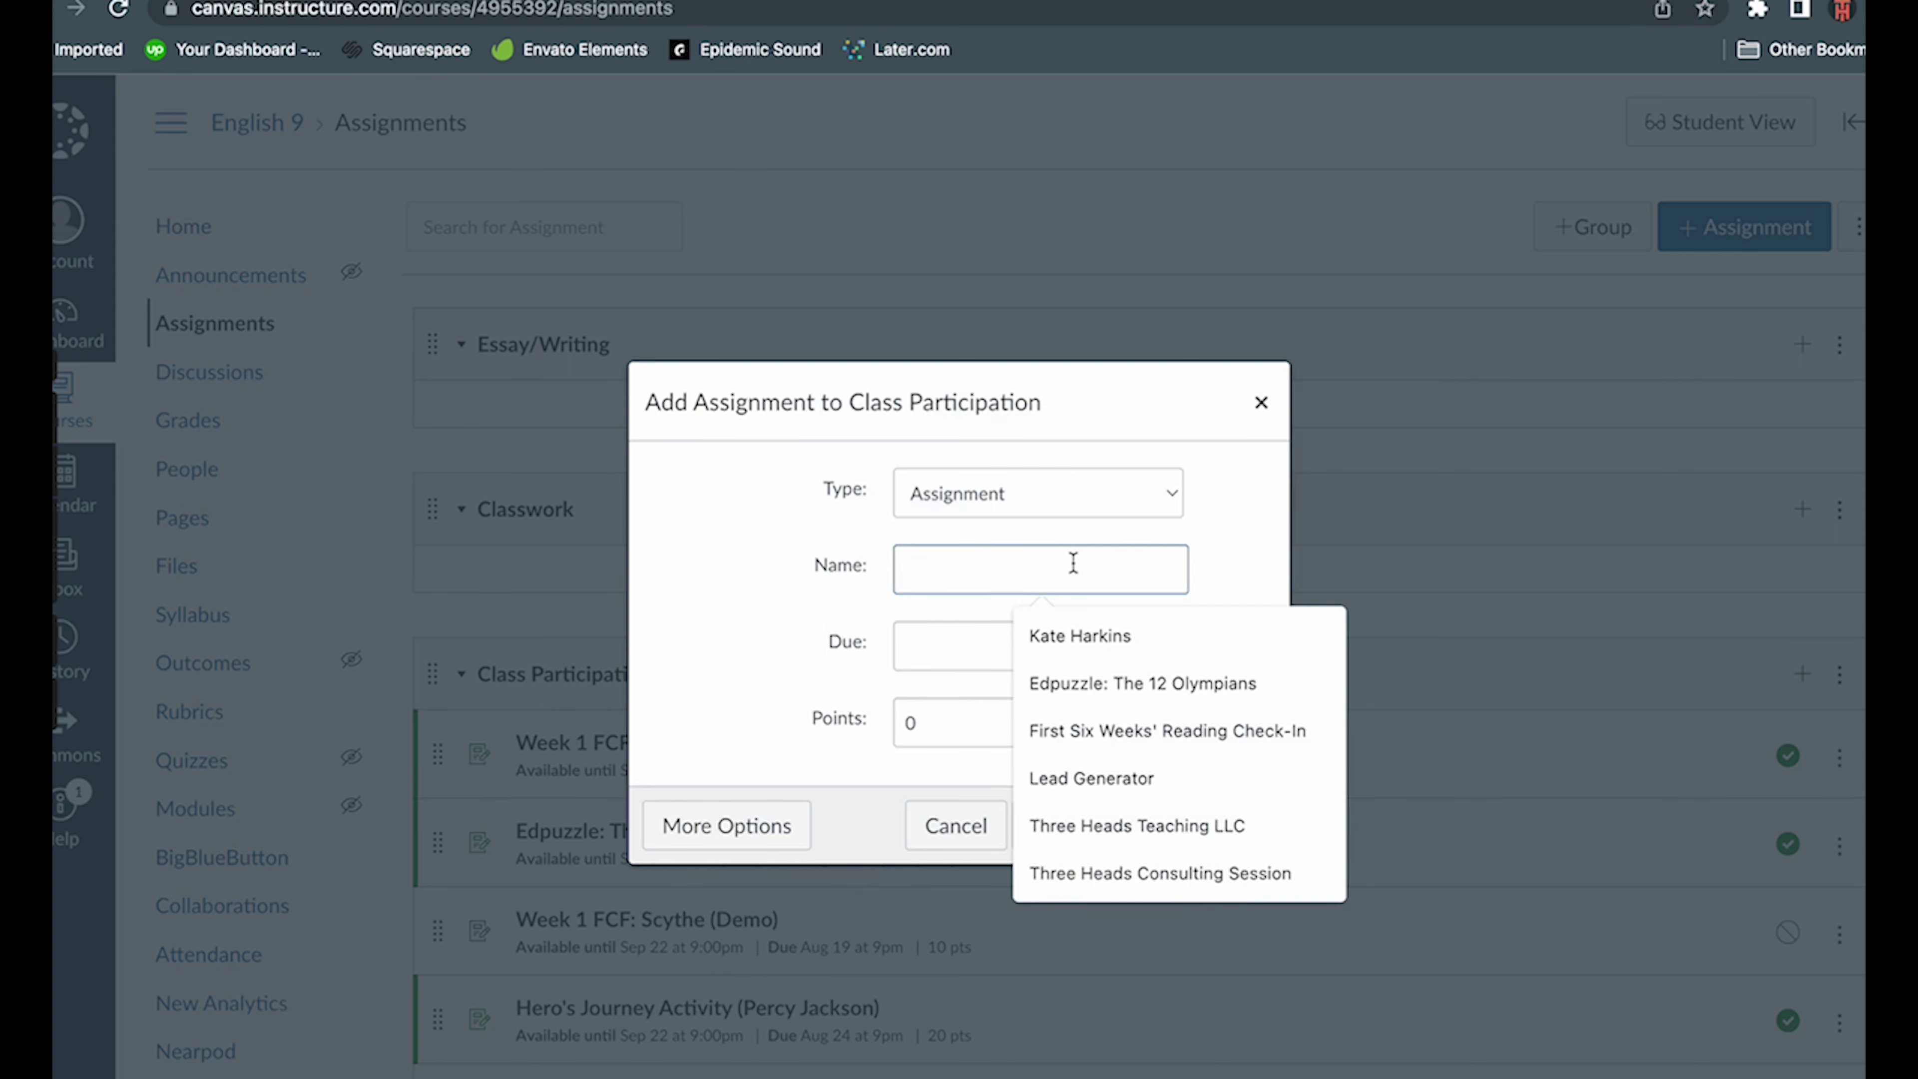
type("First Six Weeks' Reading Check-In")
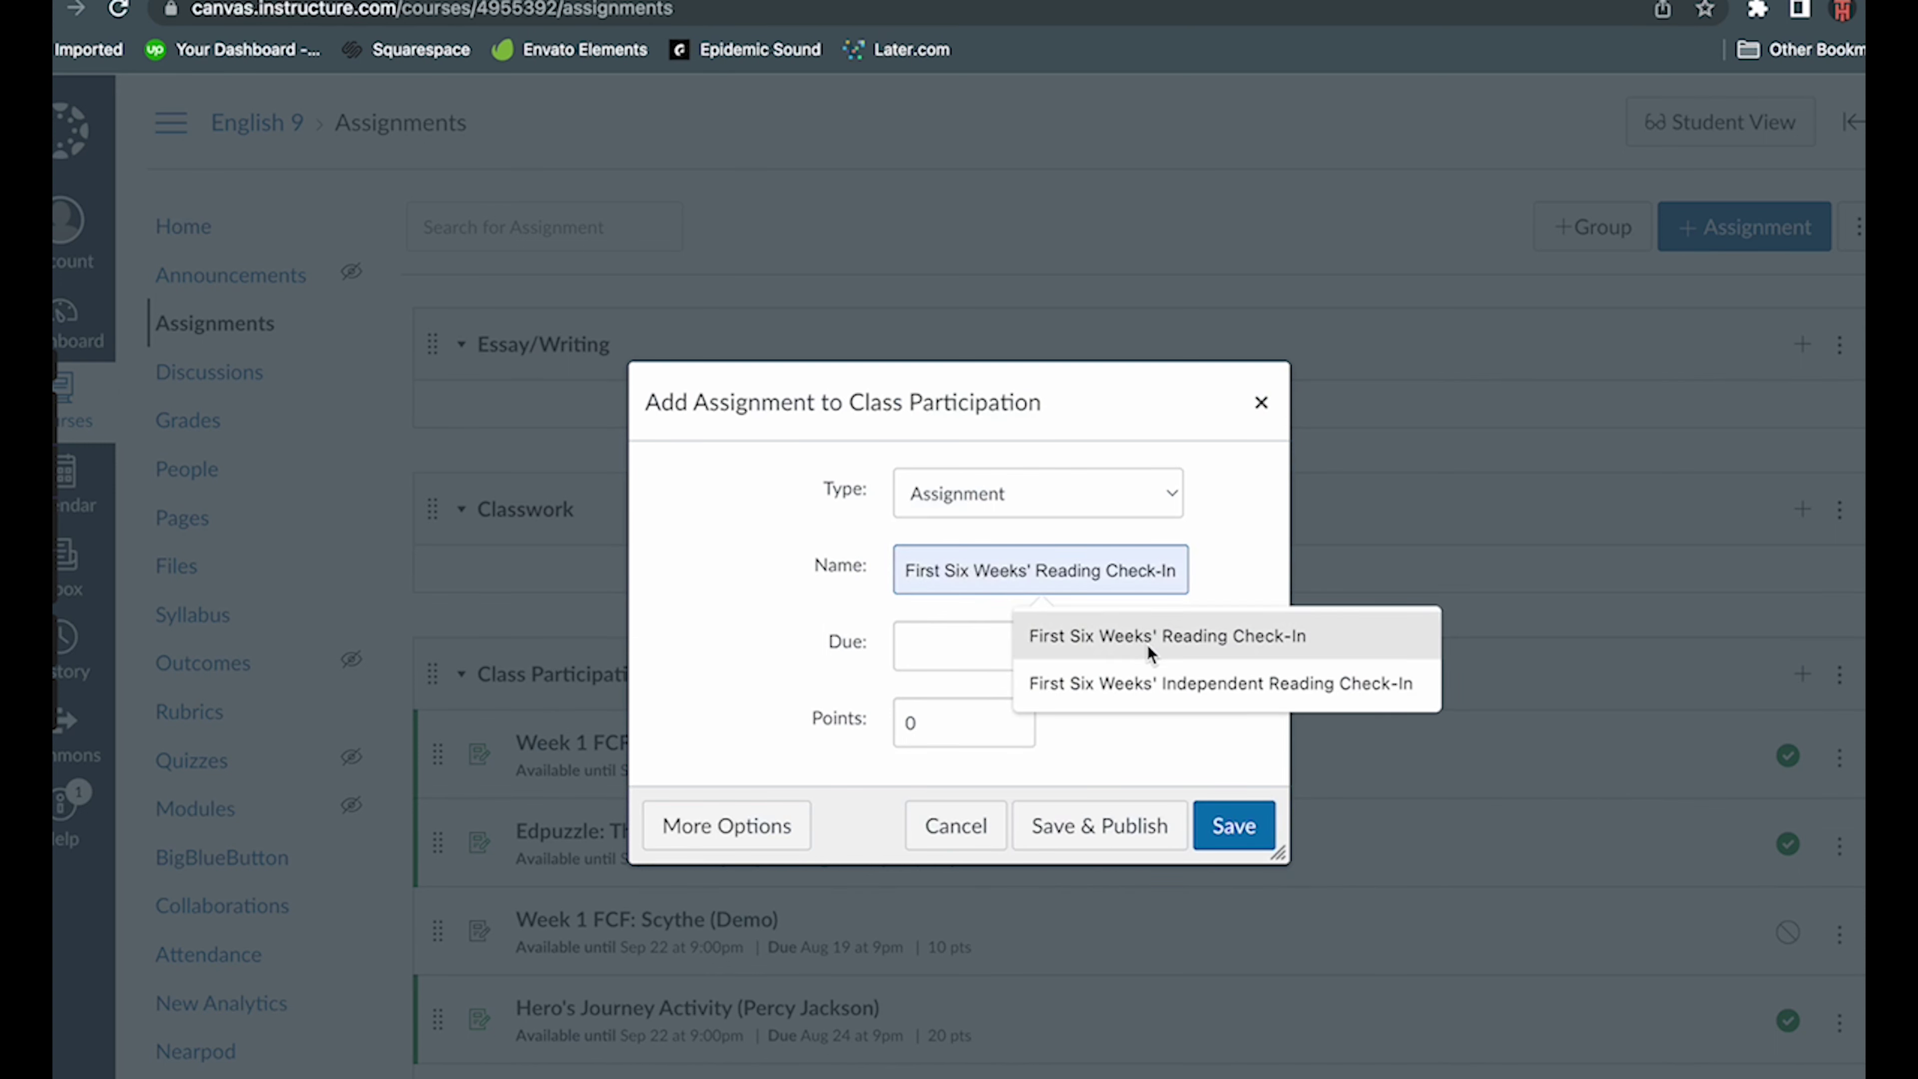
left_click(1149, 653)
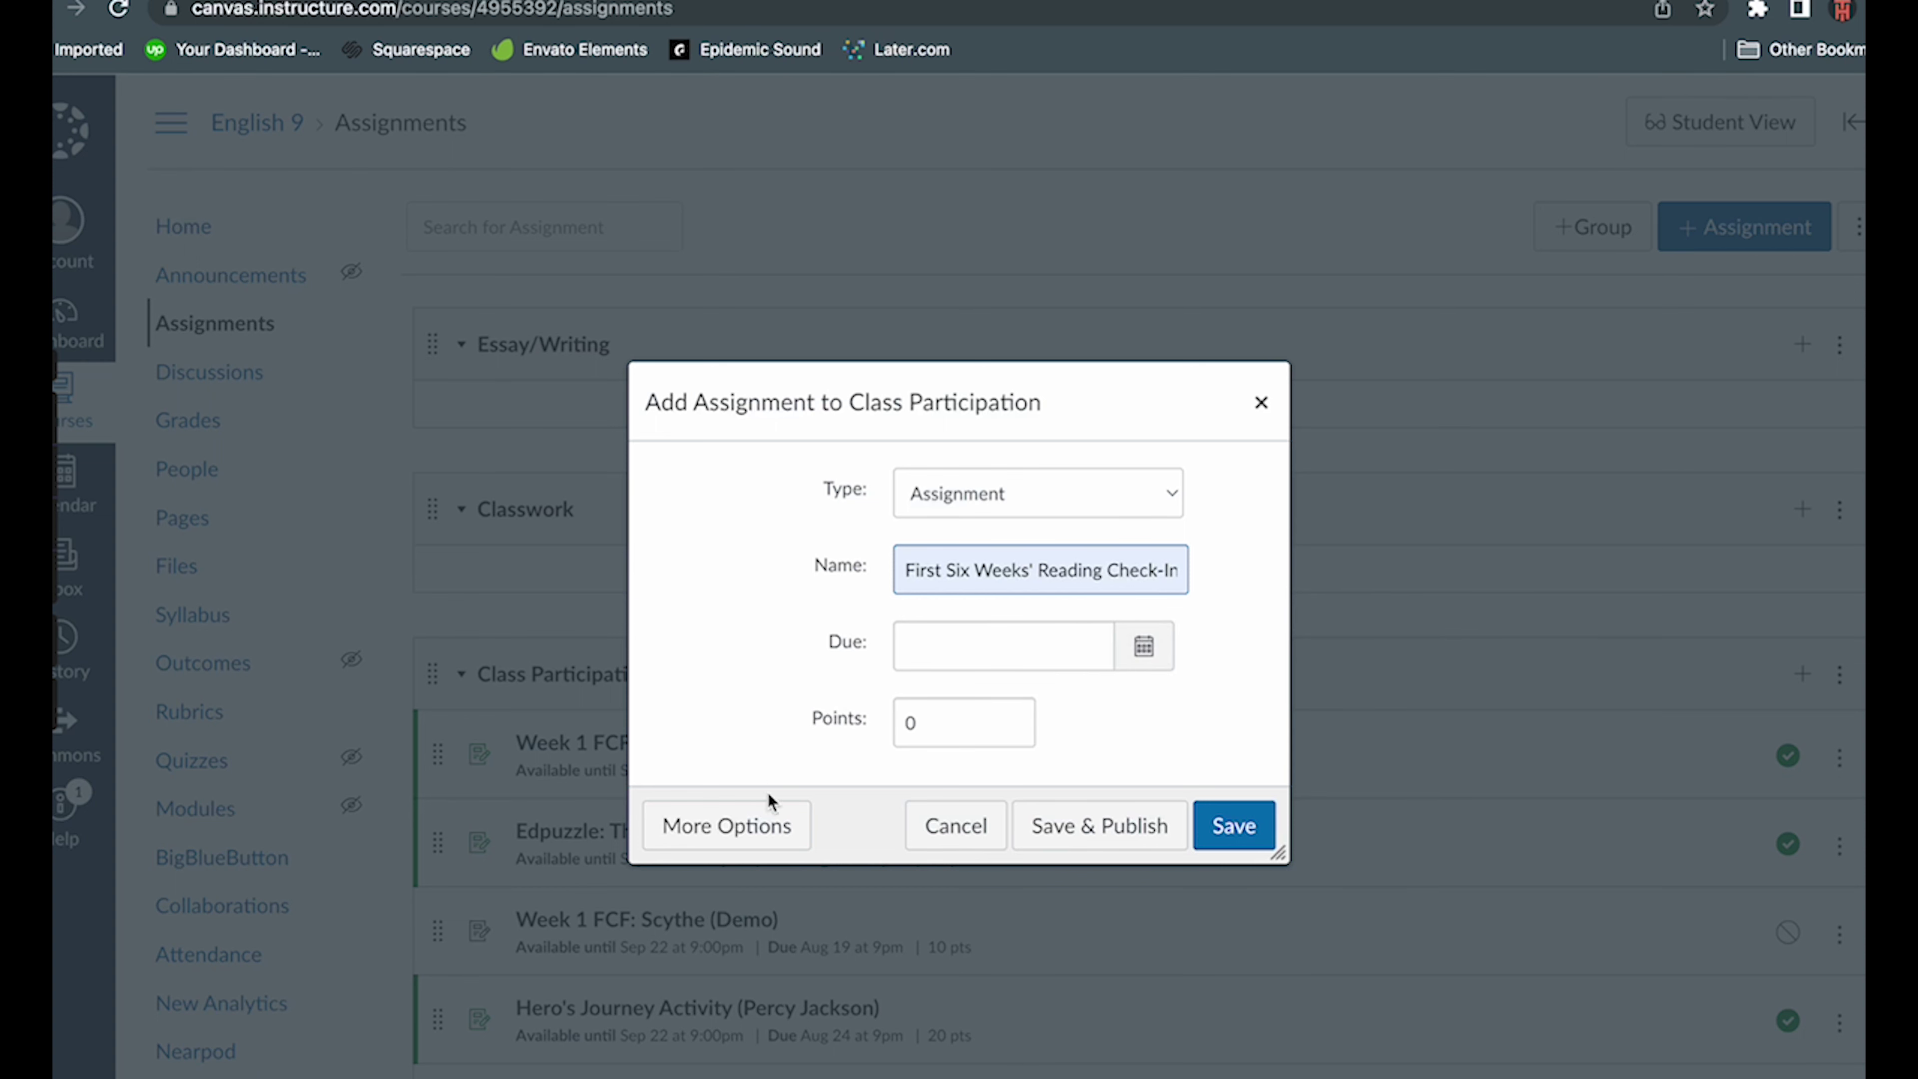
left_click(770, 827)
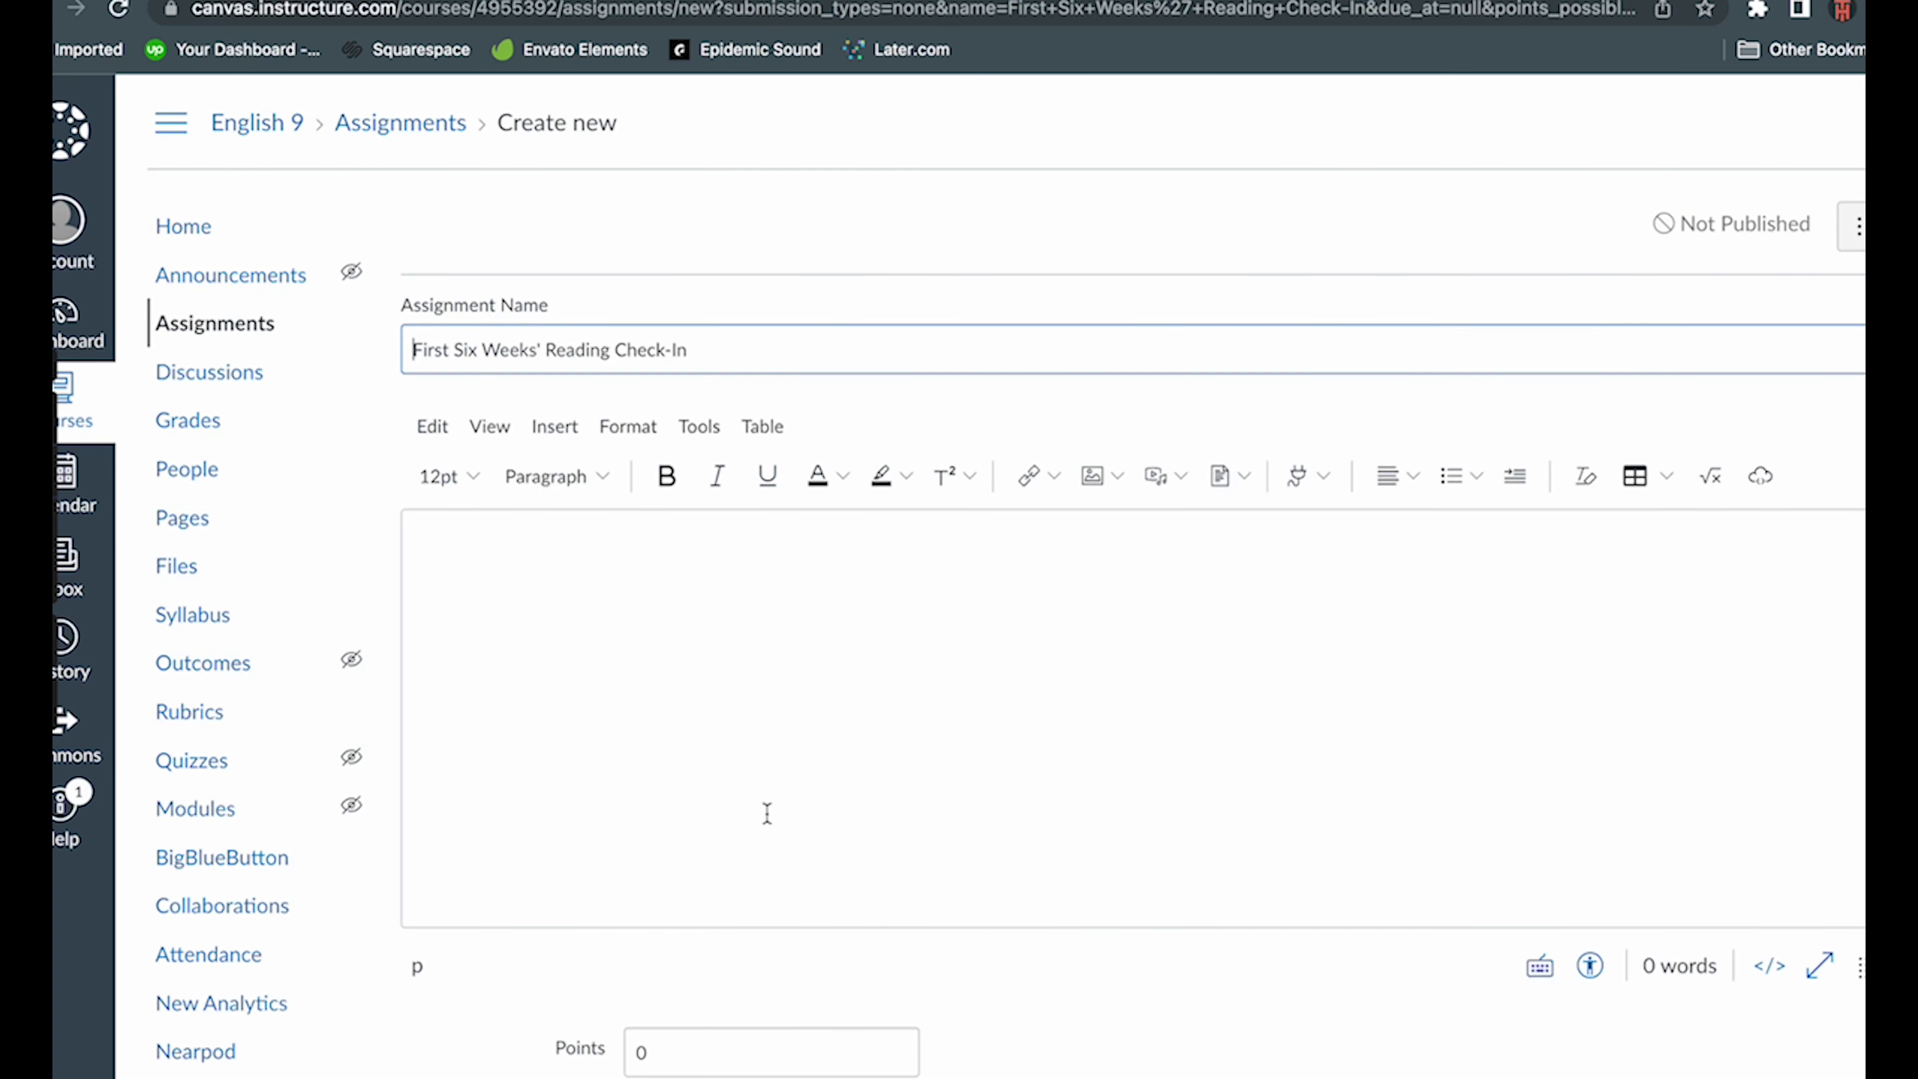
- Switch the assignment's submission type through Online, On Paper and External Tool, and return it to No Submission
scroll(901, 920, "down", 1)
scroll(901, 921, "down", 3)
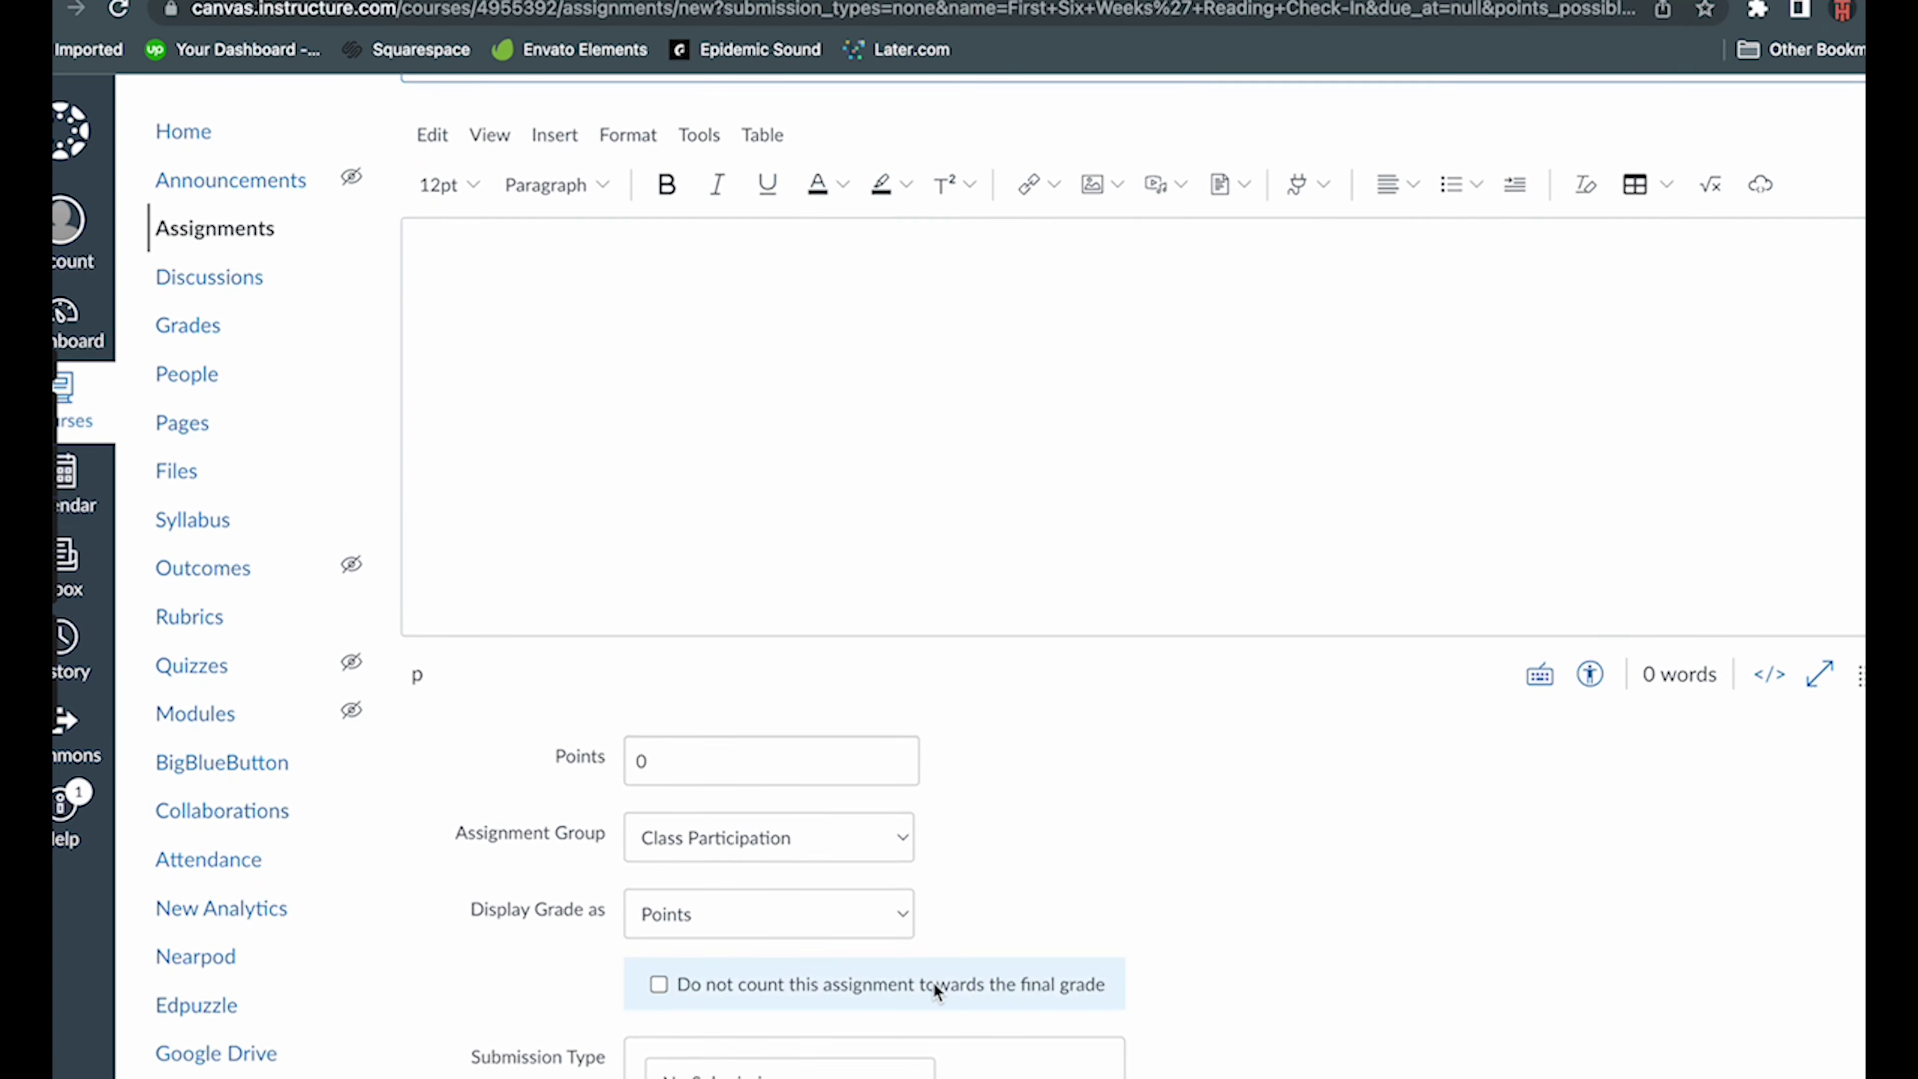
scroll(934, 984, "down", 4)
left_click(848, 769)
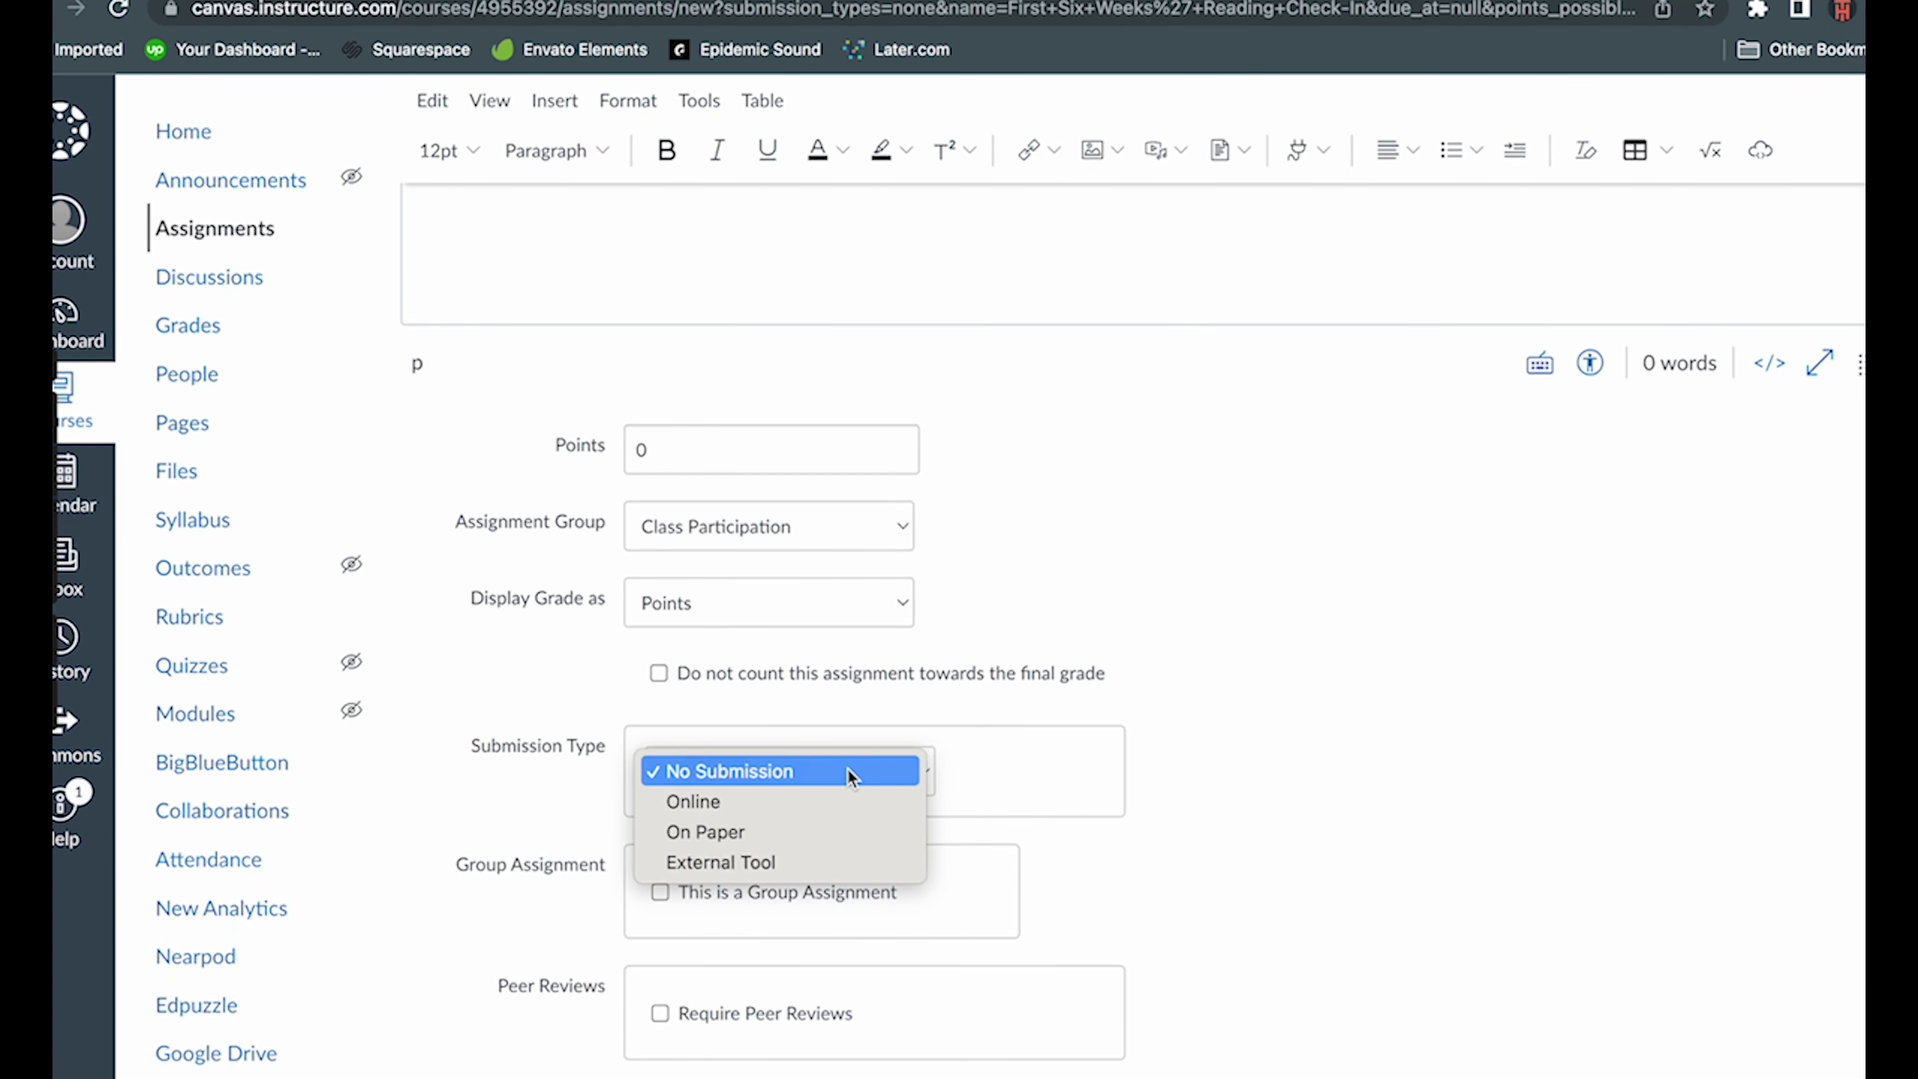
left_click(846, 795)
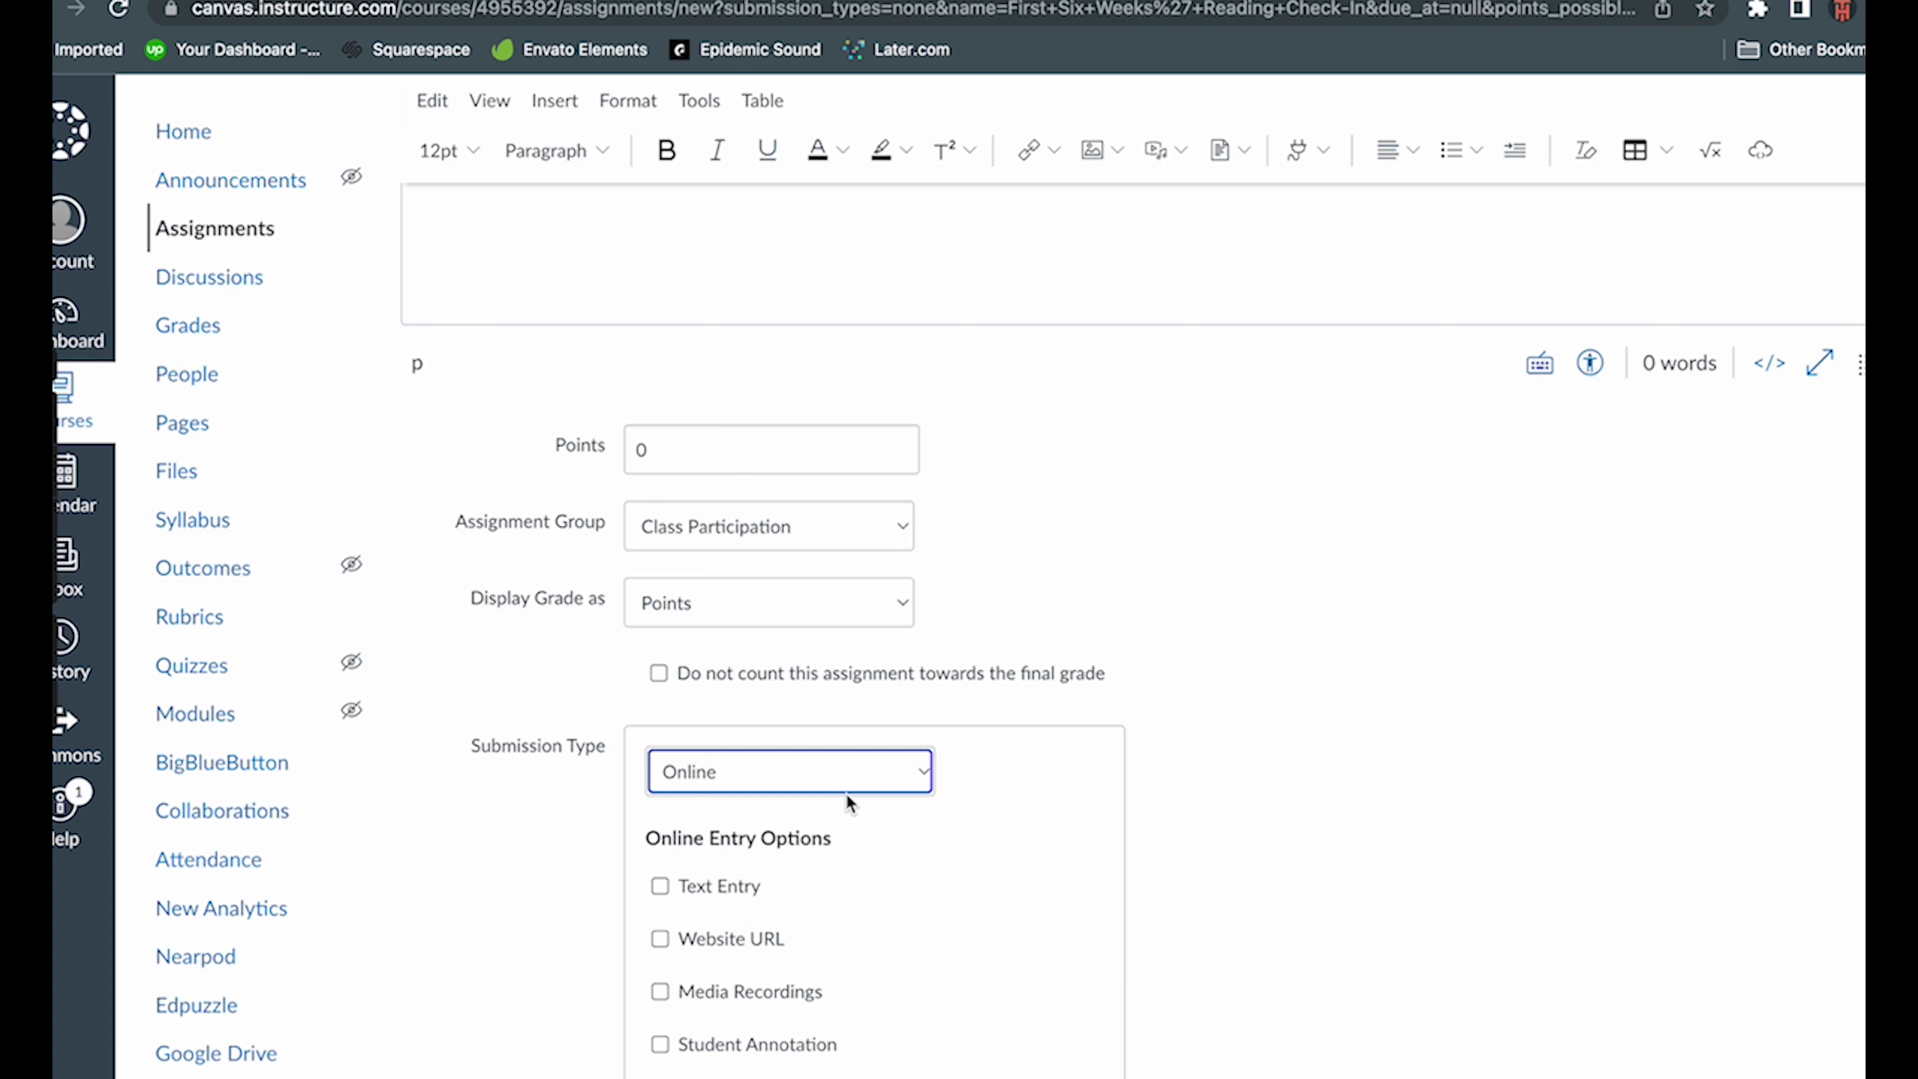
left_click(842, 767)
left_click(843, 798)
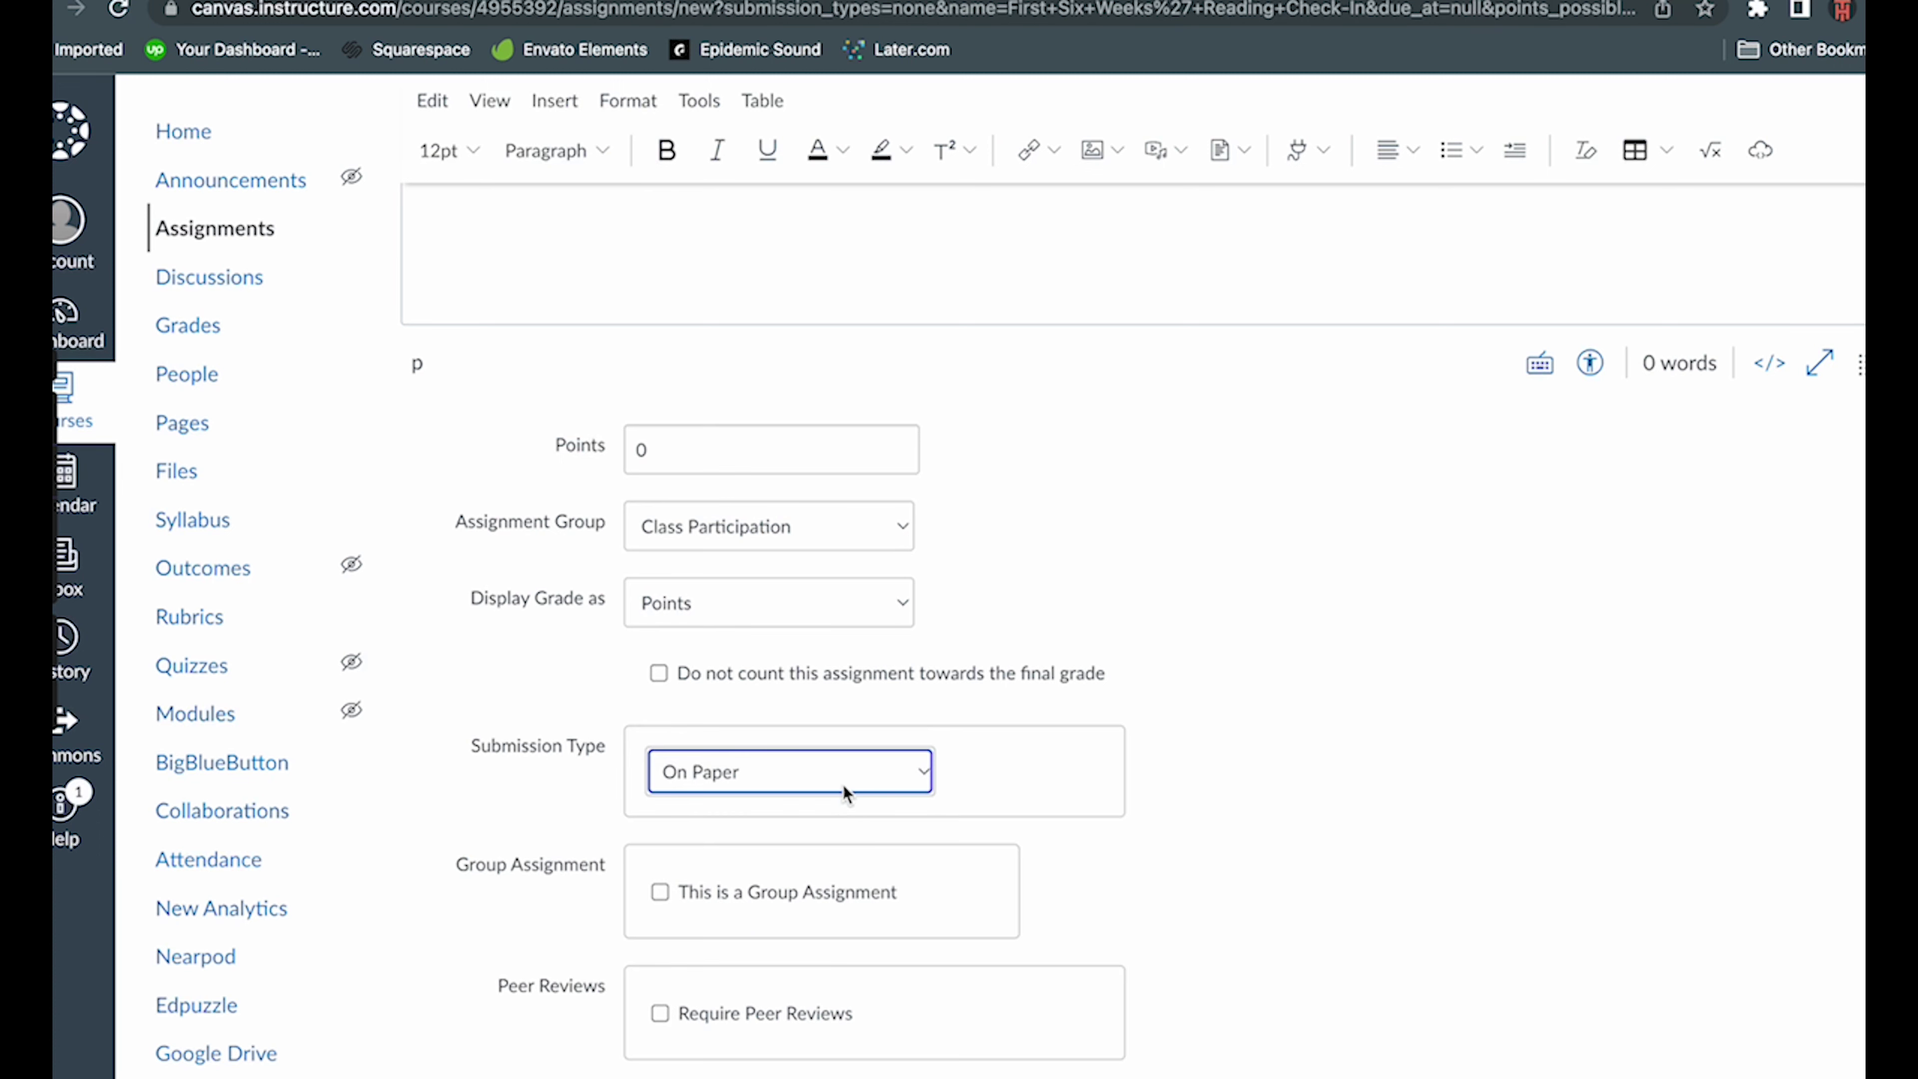
left_click(842, 777)
left_click(842, 796)
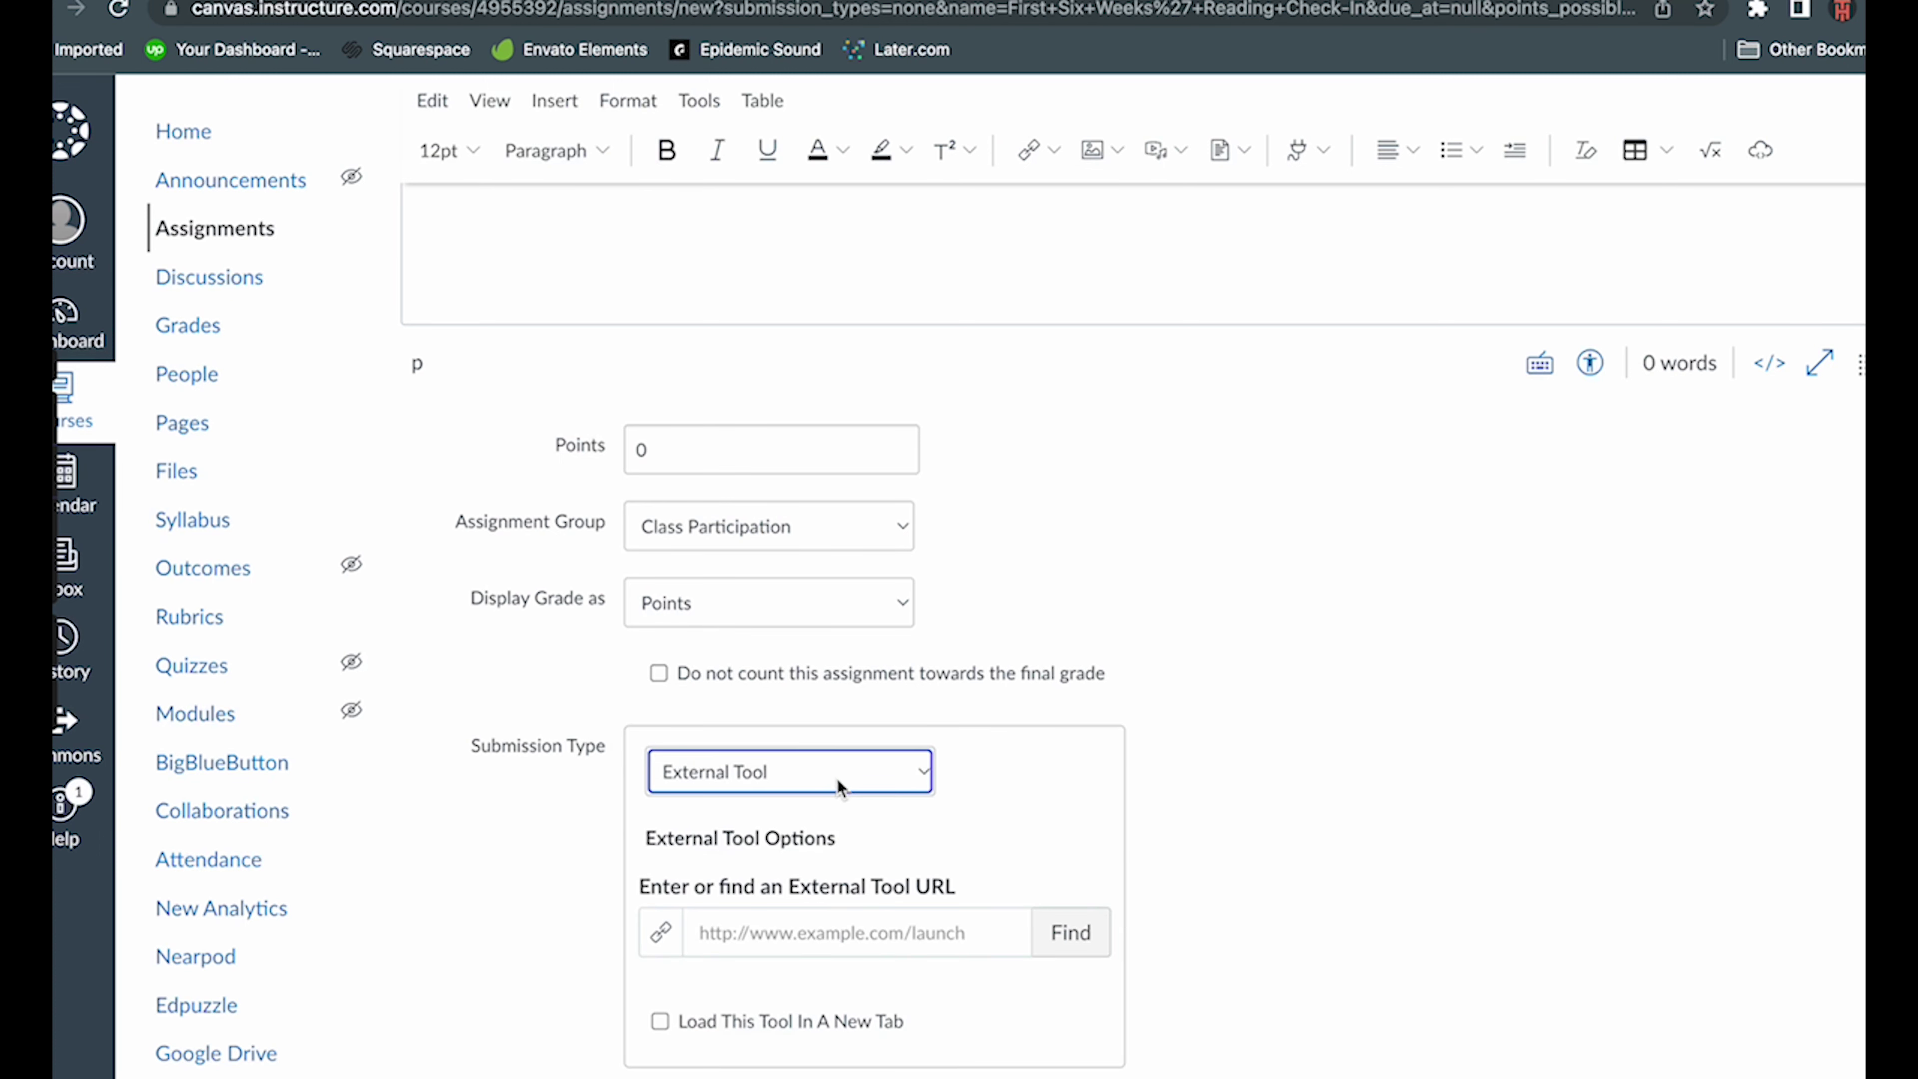
left_click(837, 775)
left_click(807, 676)
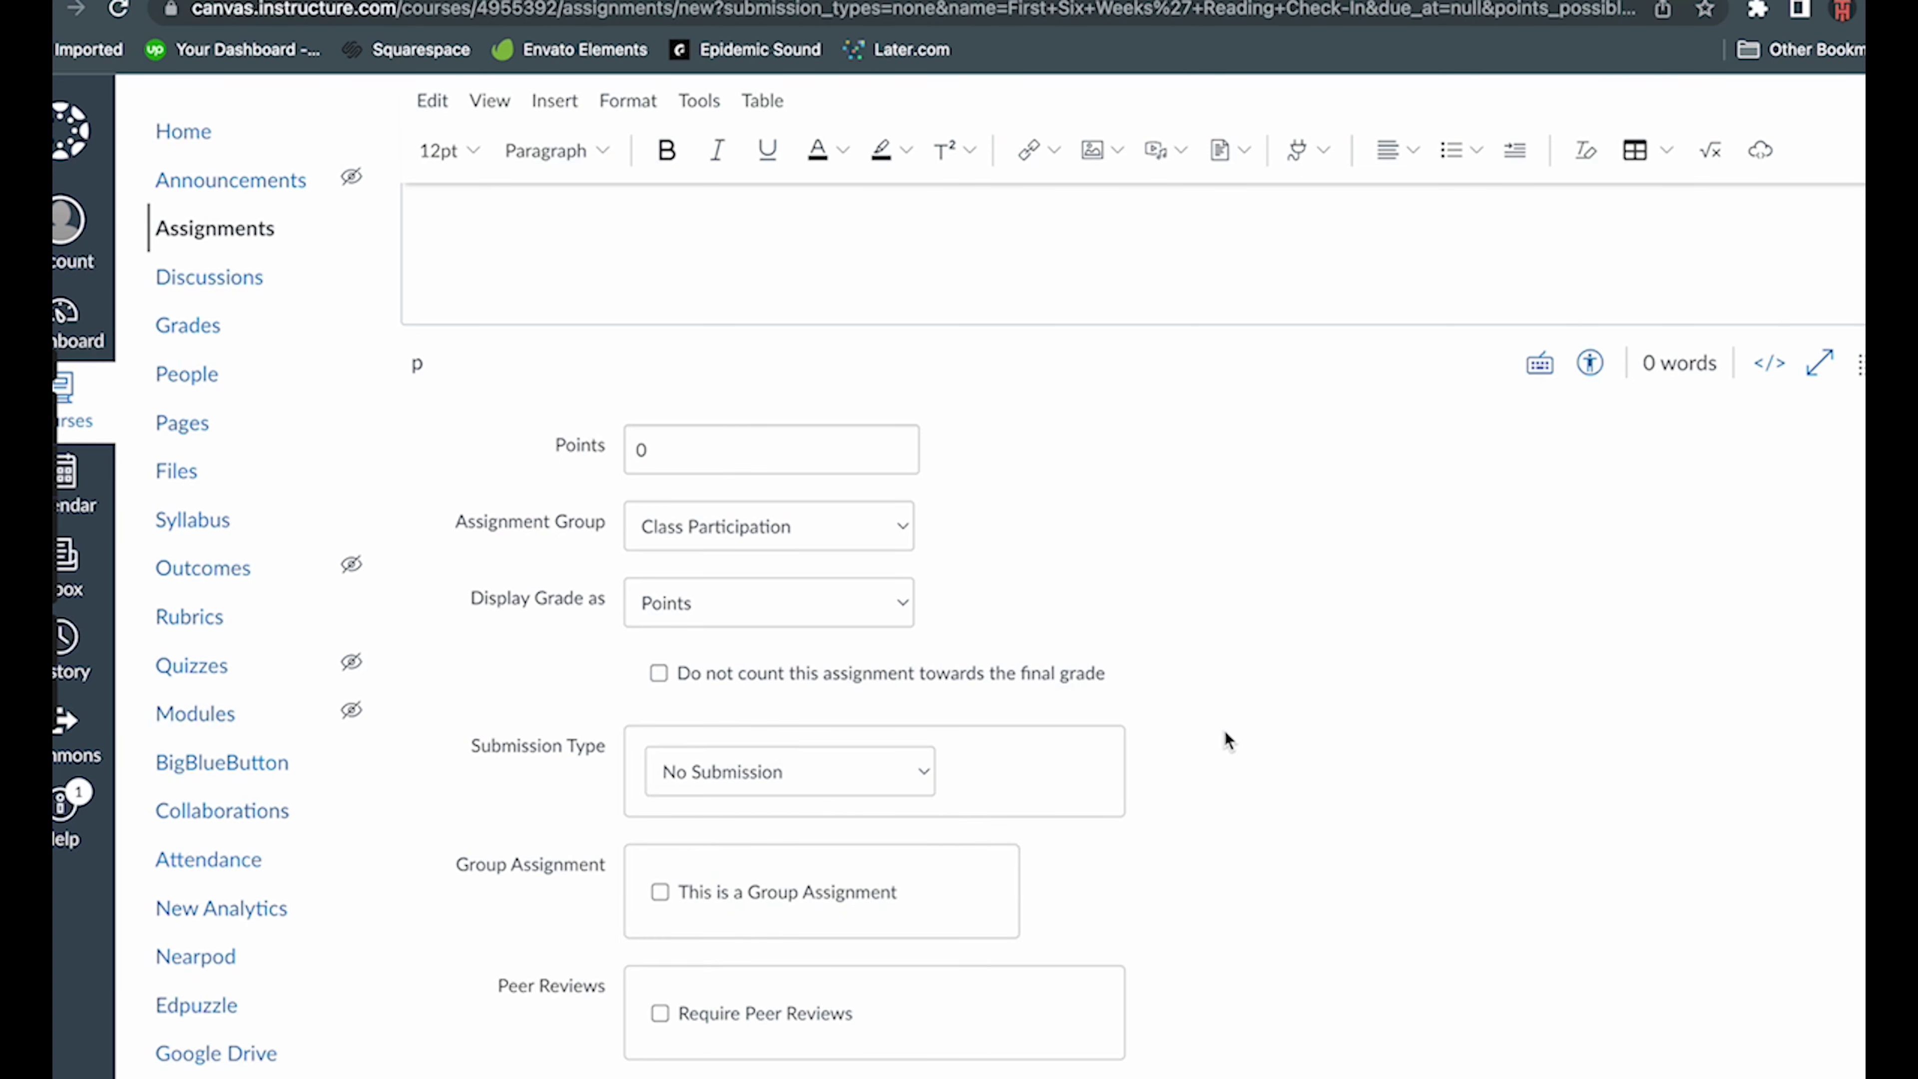
- Save the First Six Weeks' Reading Check-In assignment without publishing it
scroll(1224, 732, "down", 9)
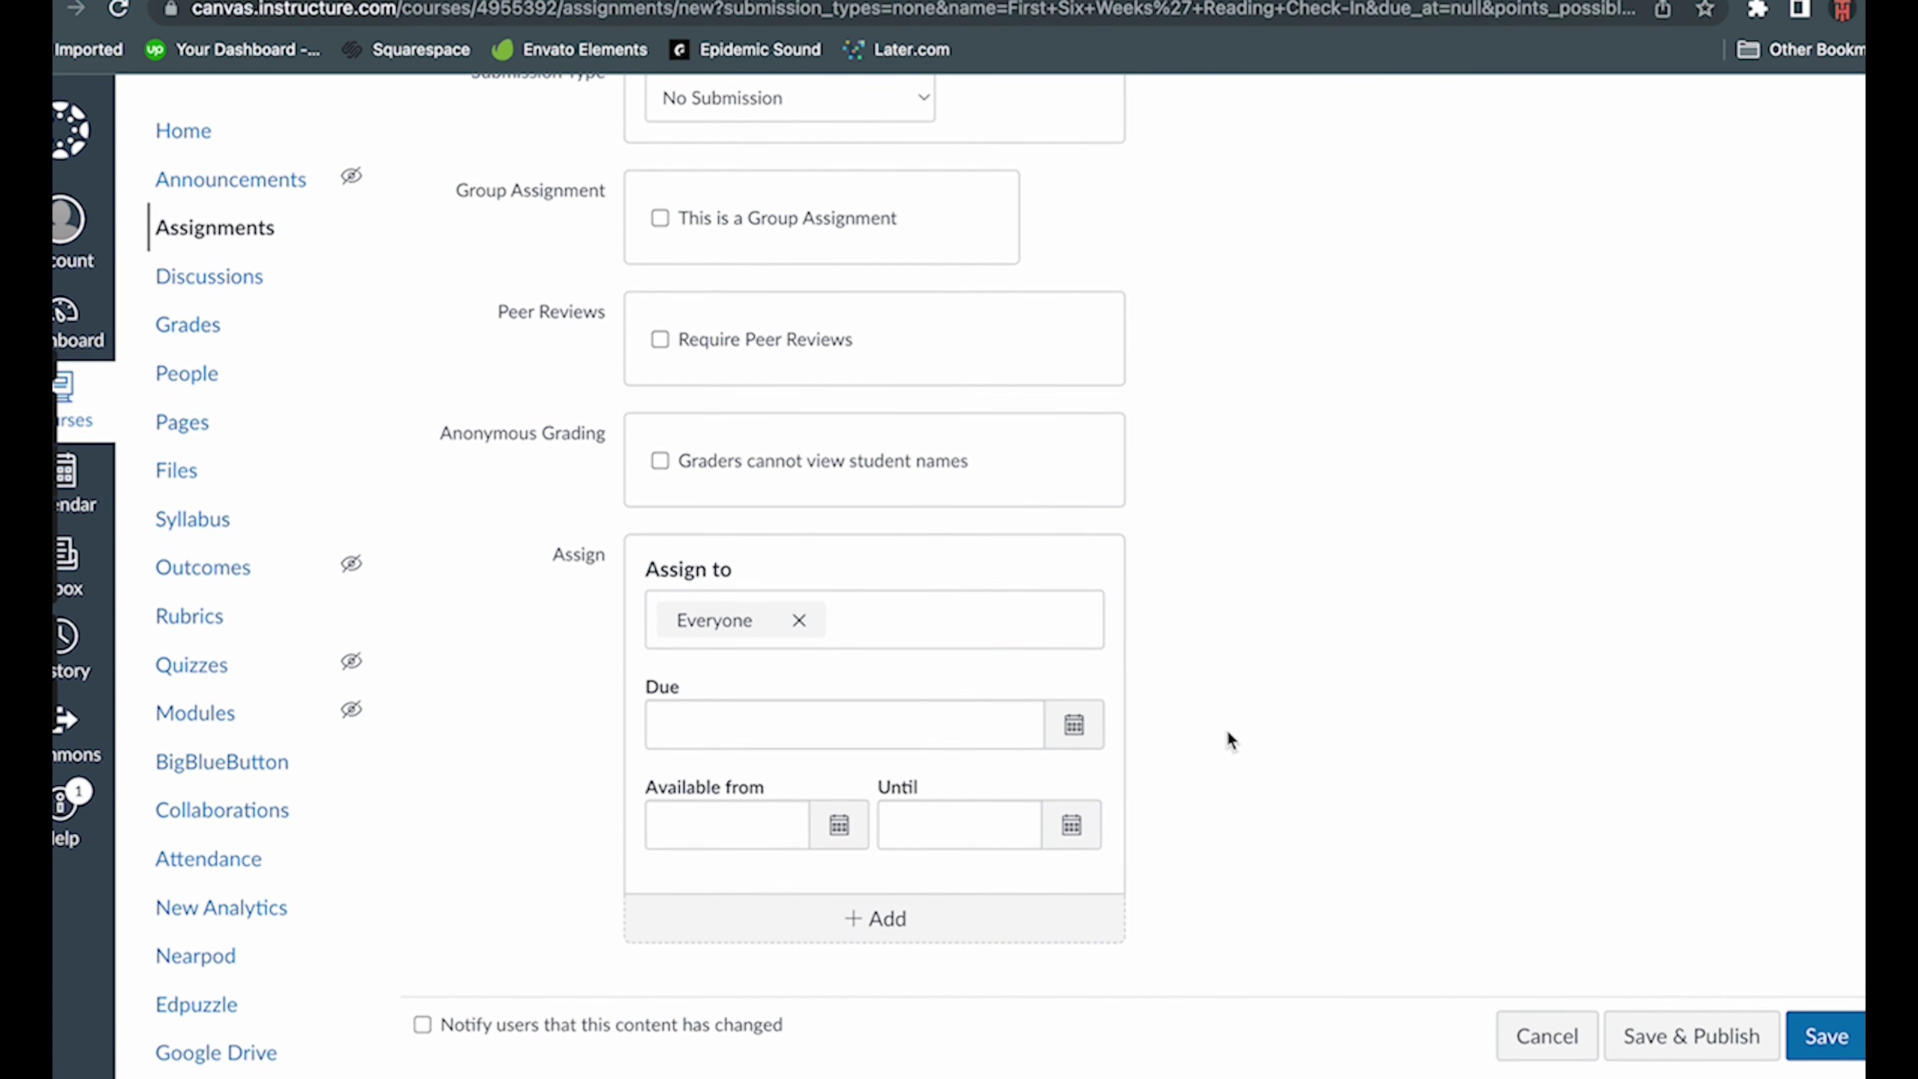
left_click(1810, 1041)
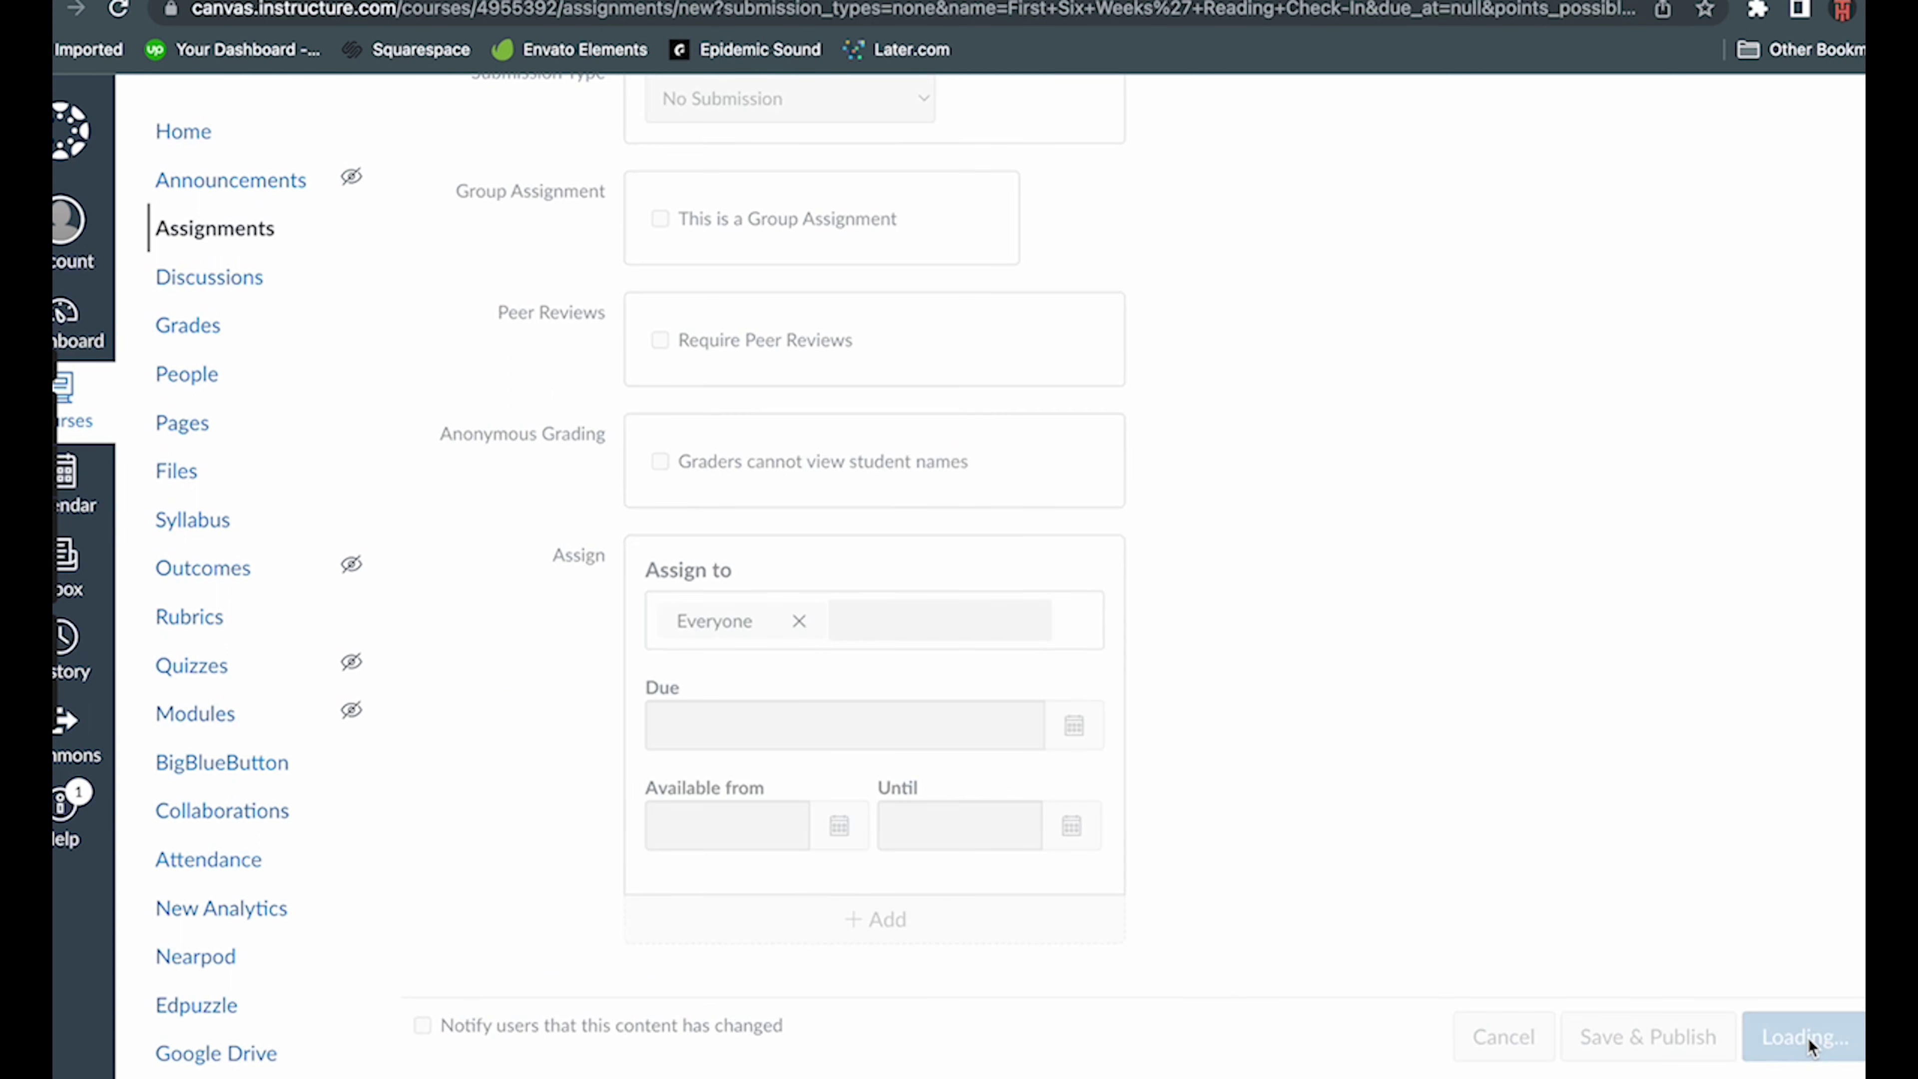